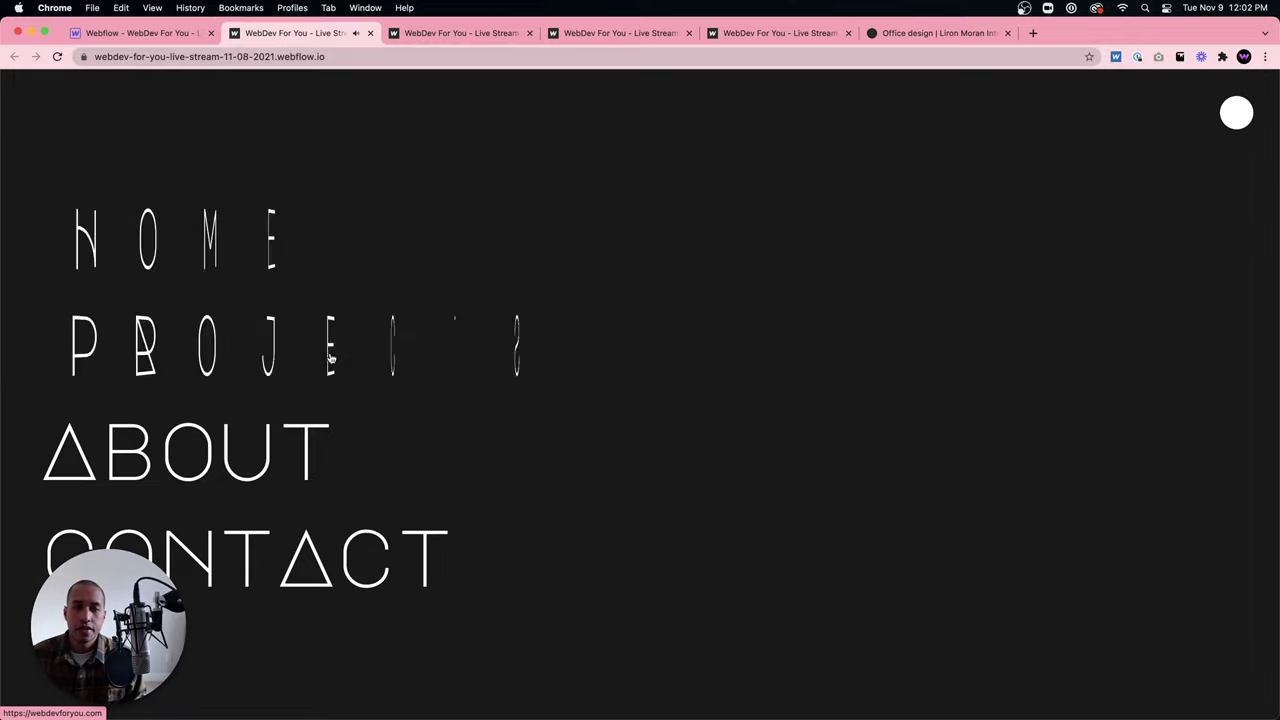
Switch to the interiors reference site tab and select its web address.
left_click(966, 36)
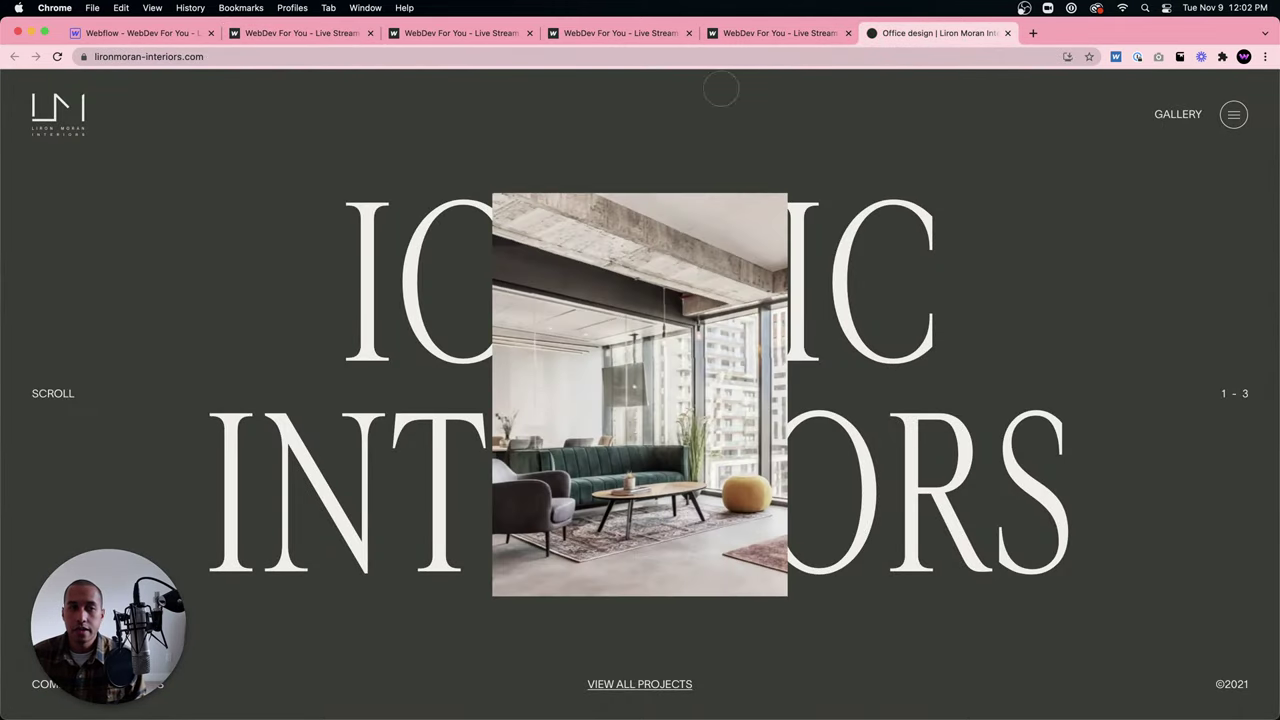
left_click(329, 62)
key("super+a")
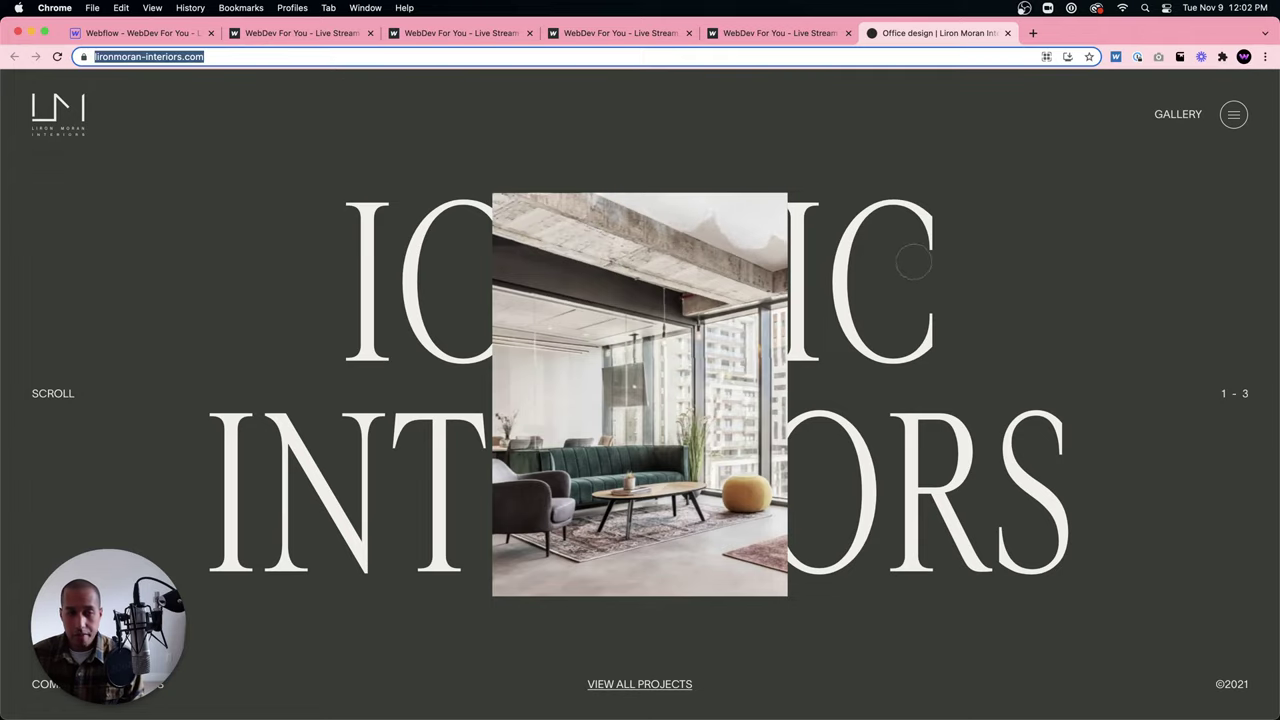
key("super+Tab")
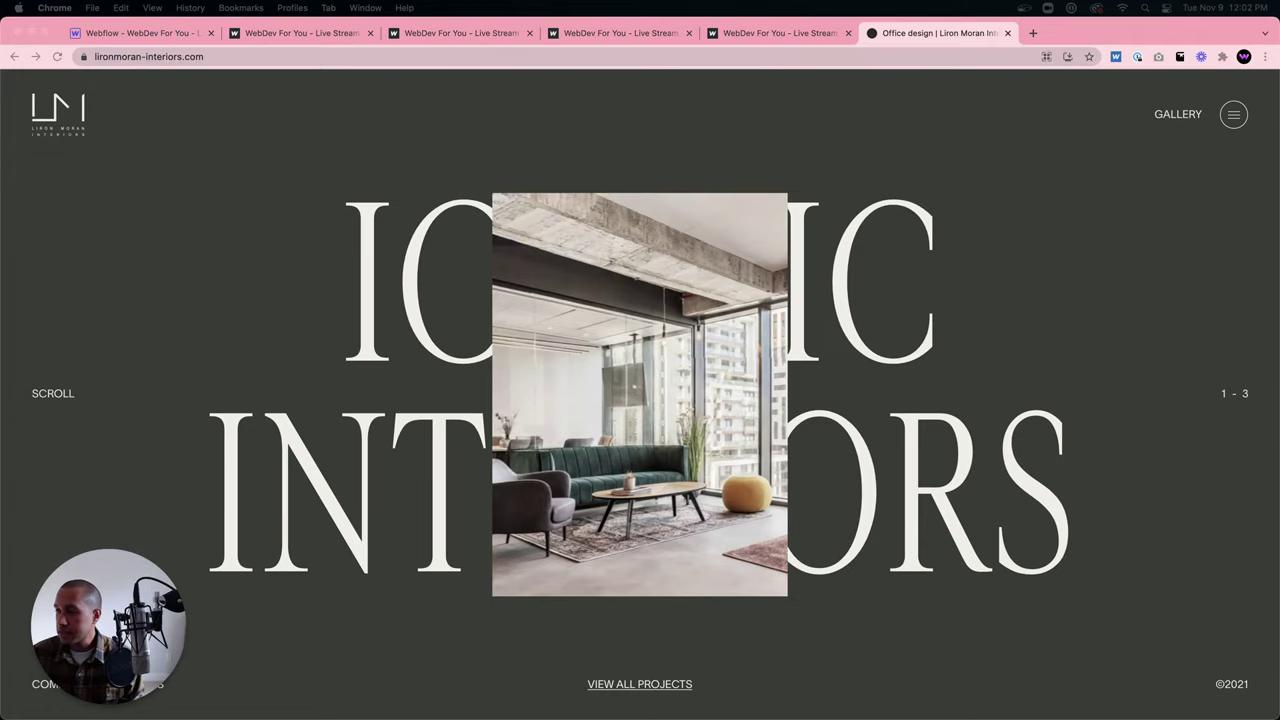
key("super+Tab")
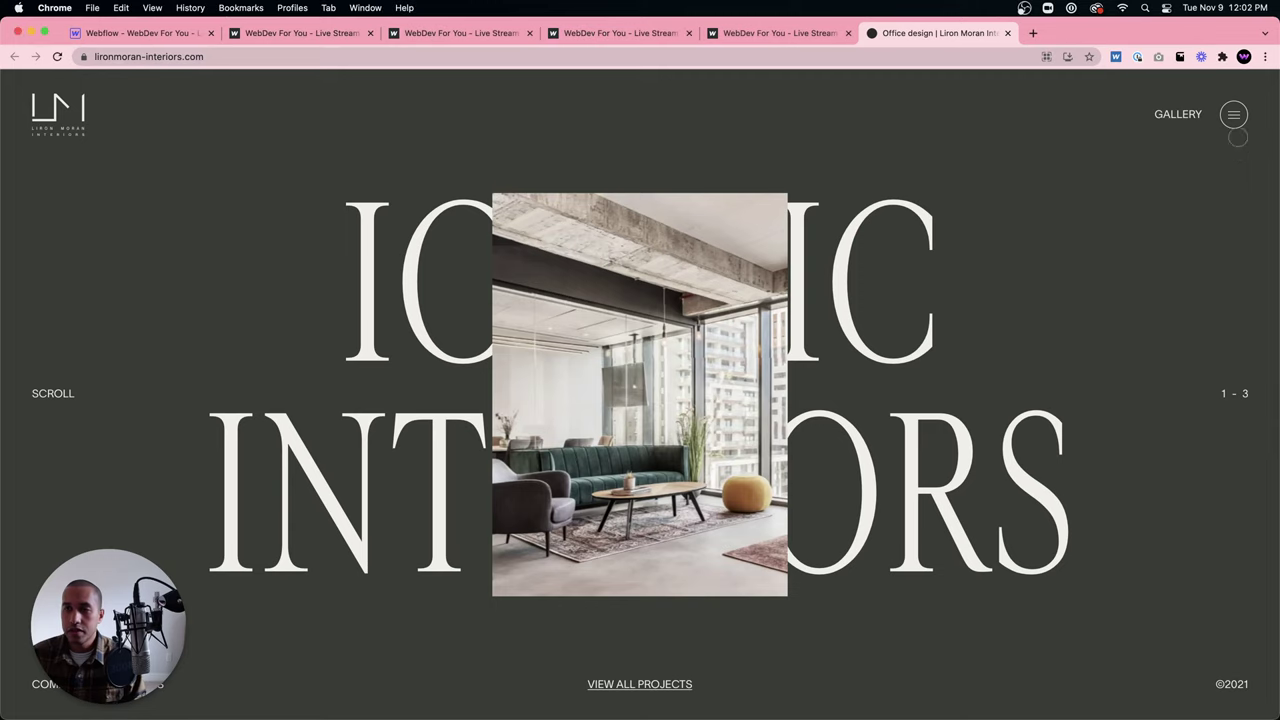
Open and close the interiors site's full-screen menu overlay twice to study its animation.
left_click(1234, 114)
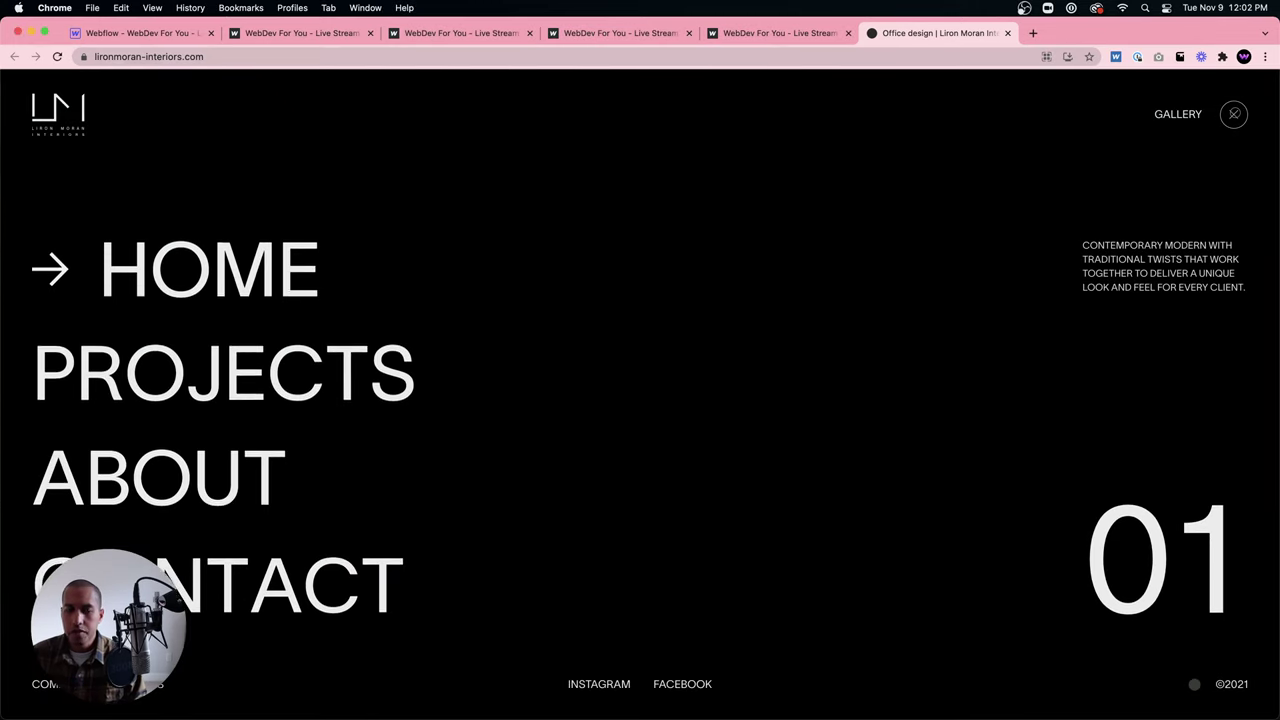
left_click(1234, 114)
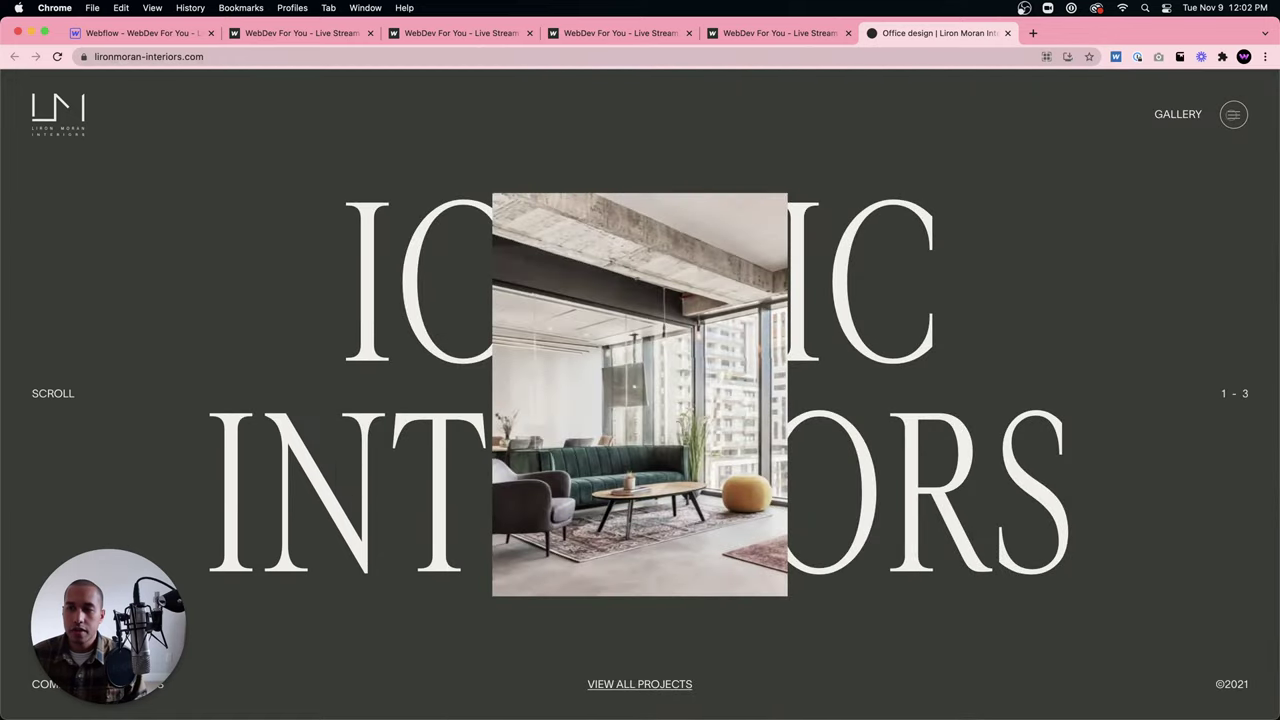
left_click(1233, 115)
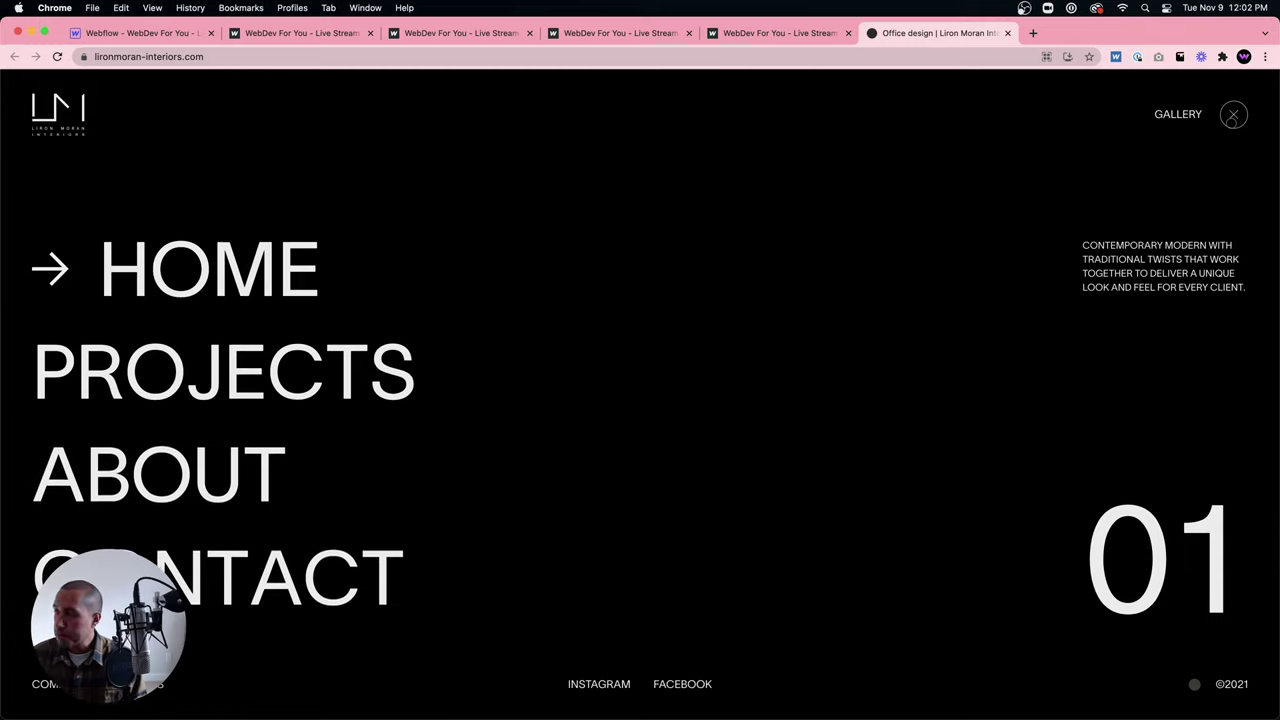
left_click(1231, 117)
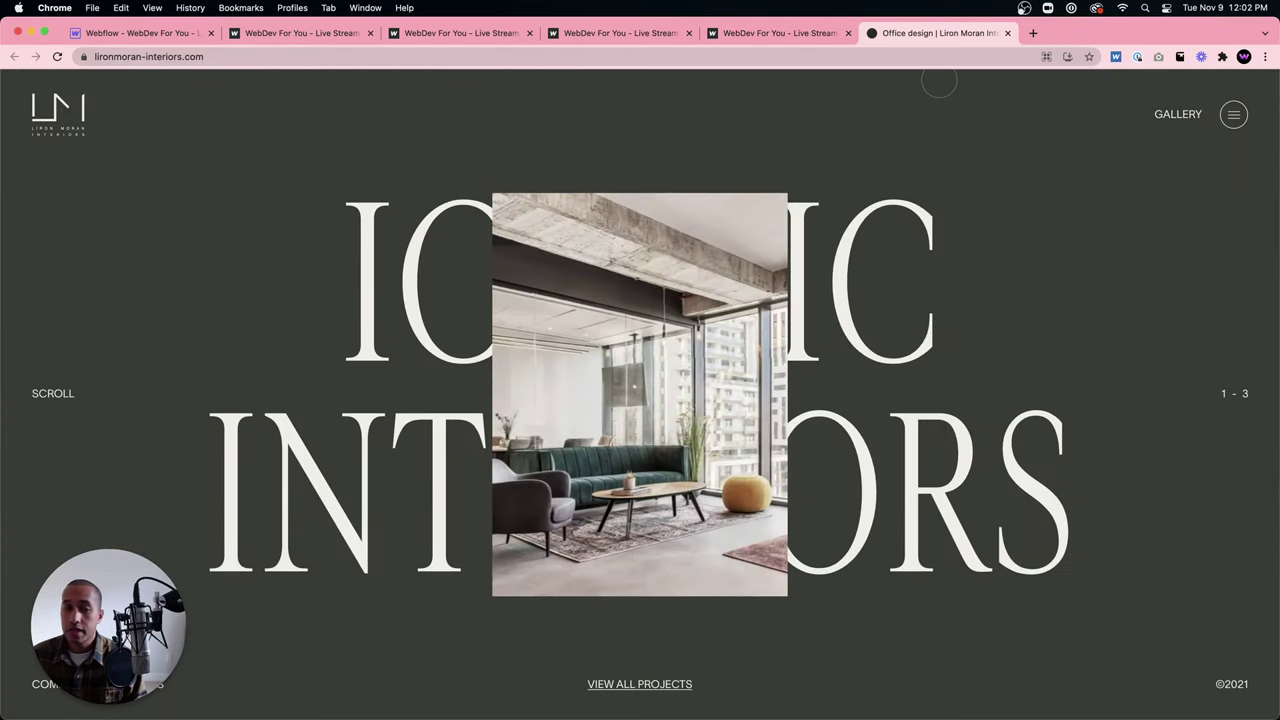
Back in the Webflow Designer, dismiss the Publish options and hide the Pages list.
left_click(168, 33)
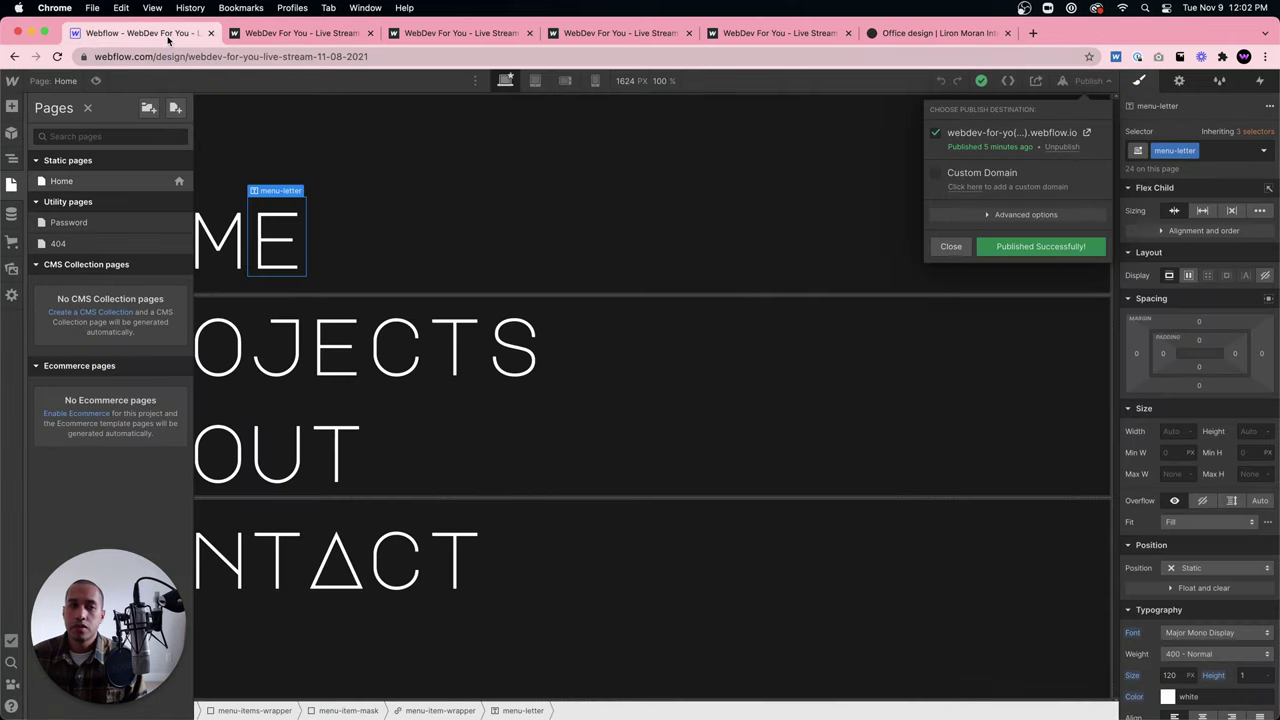
left_click(528, 232)
left_click(527, 231)
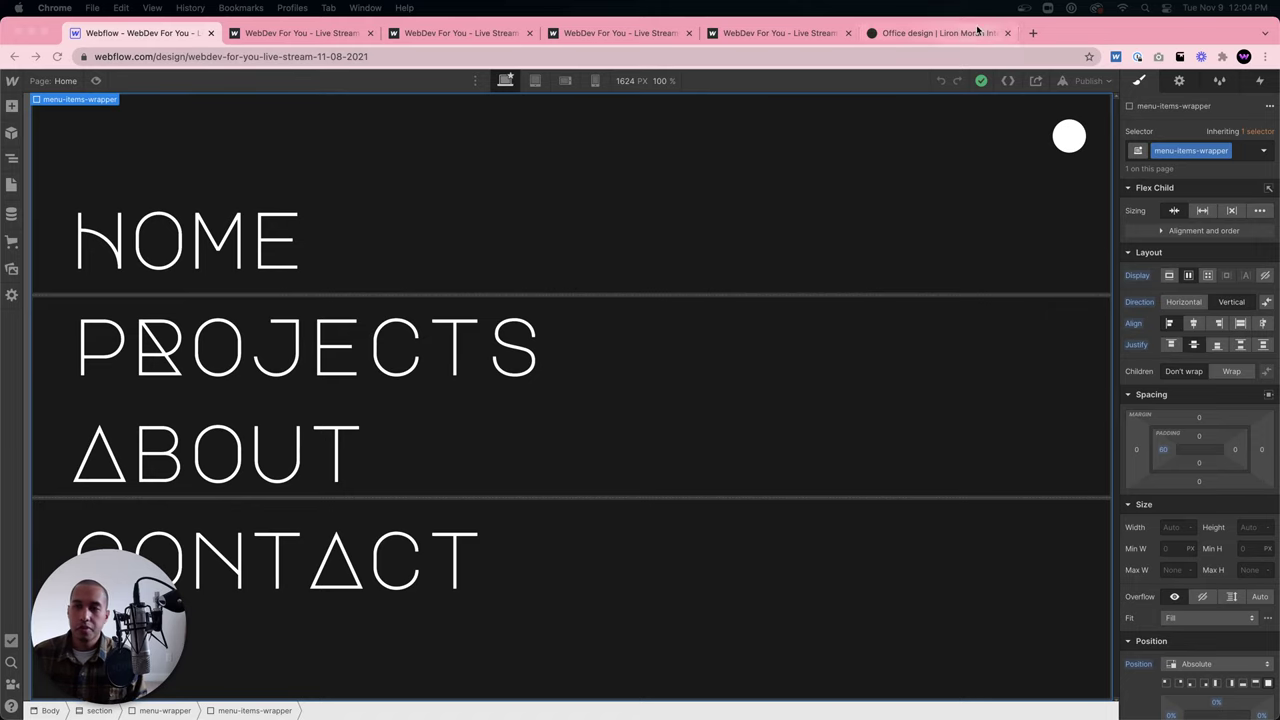
Google 'howler.js' in a new tab, open howlerjs.com, and return to Webflow.
left_click(1033, 33)
type("ho")
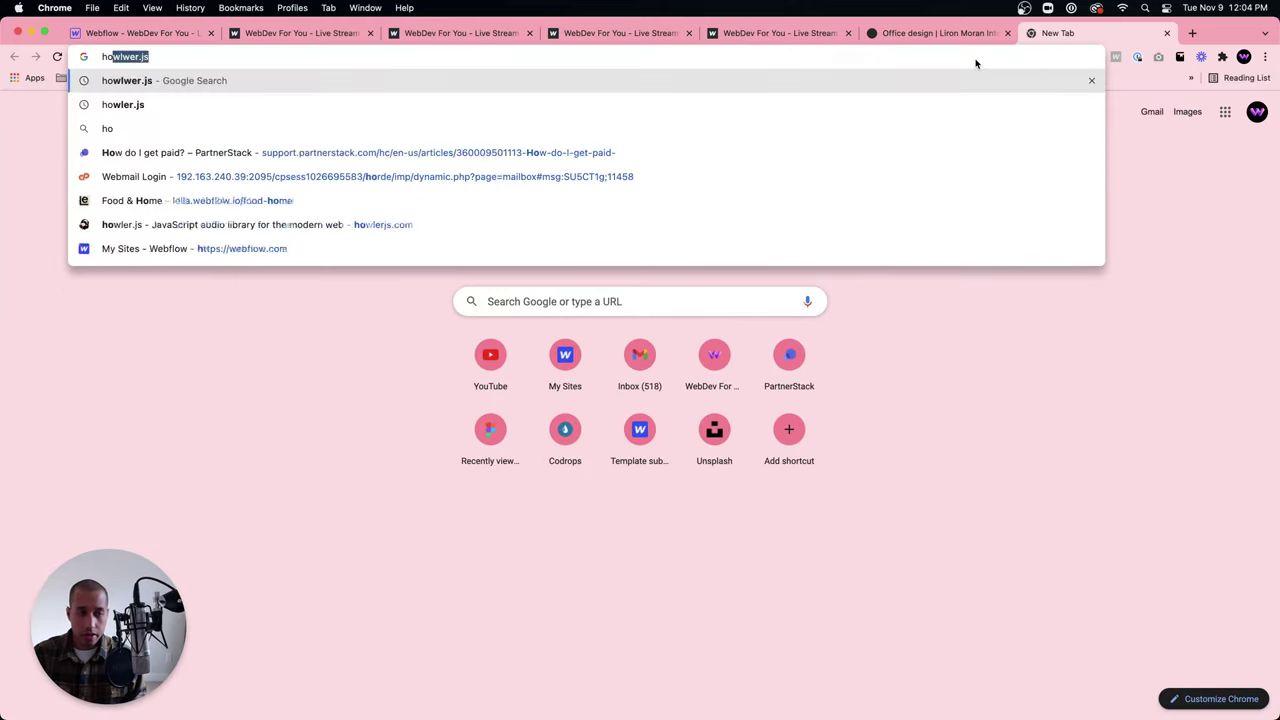
type("wler.js")
key("Return")
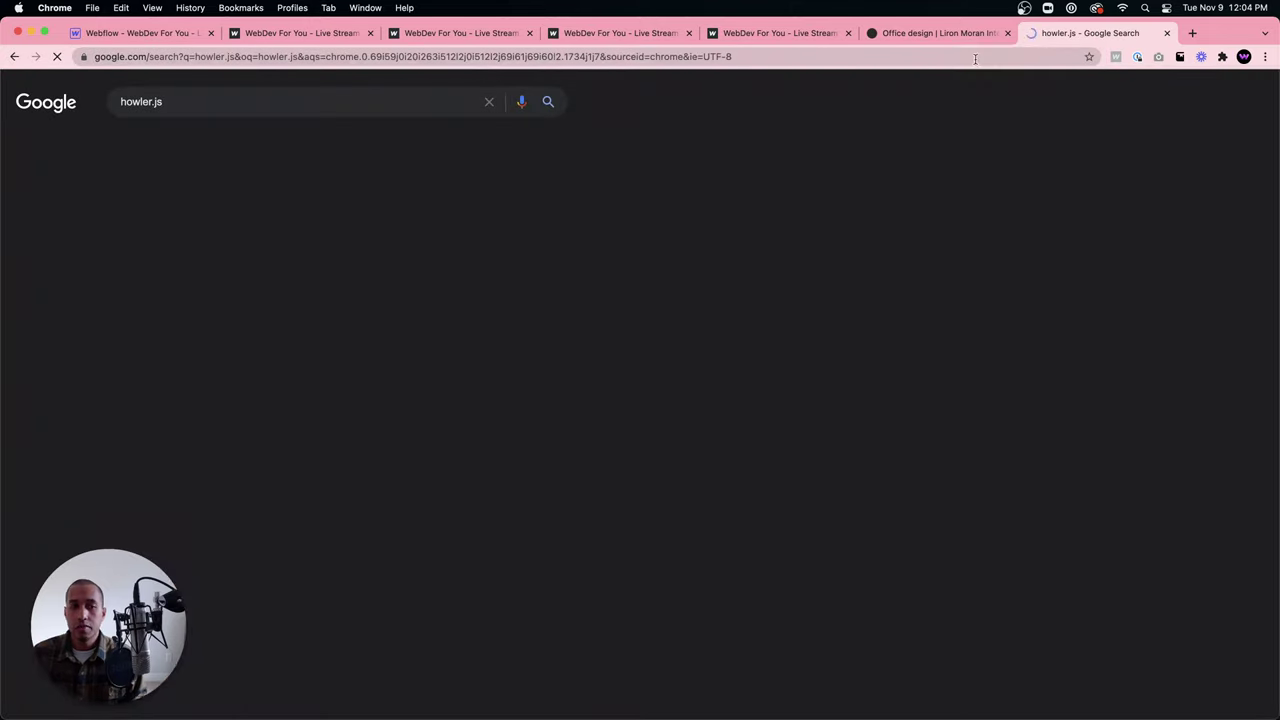
left_click(372, 218)
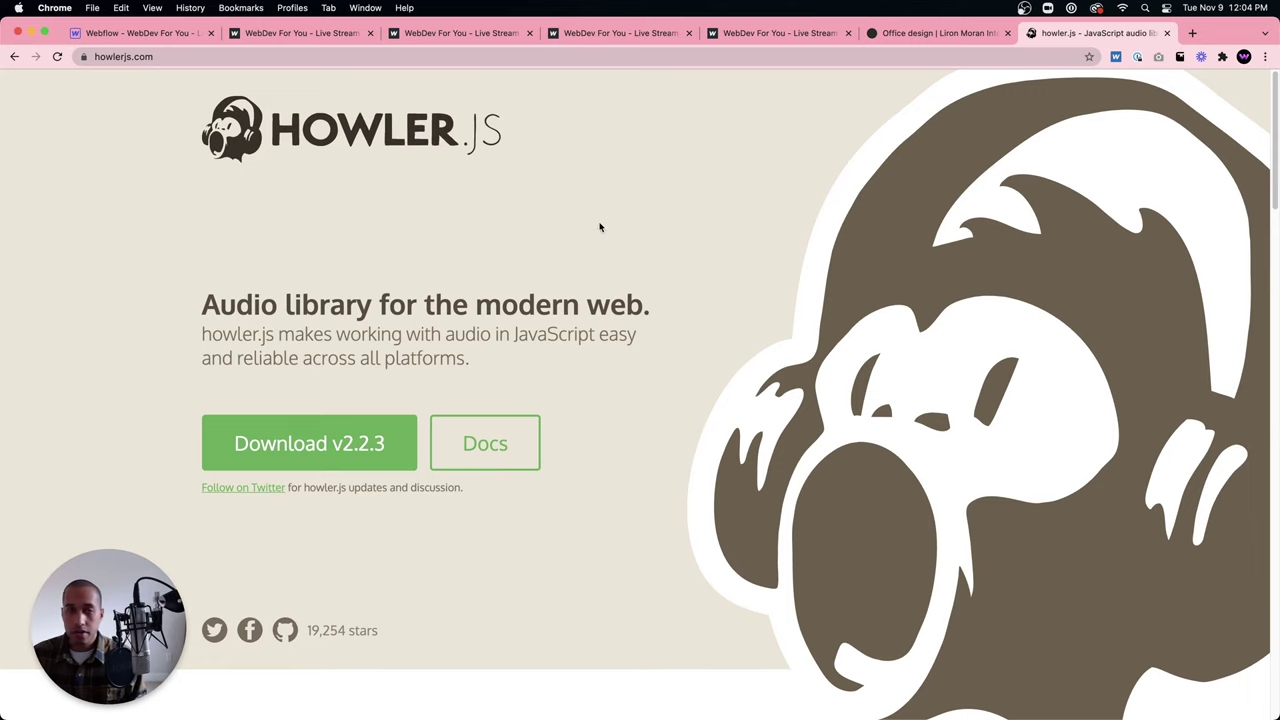
left_click(138, 41)
Open the Home page settings, delete the before-body code, then close without saving.
left_click(11, 184)
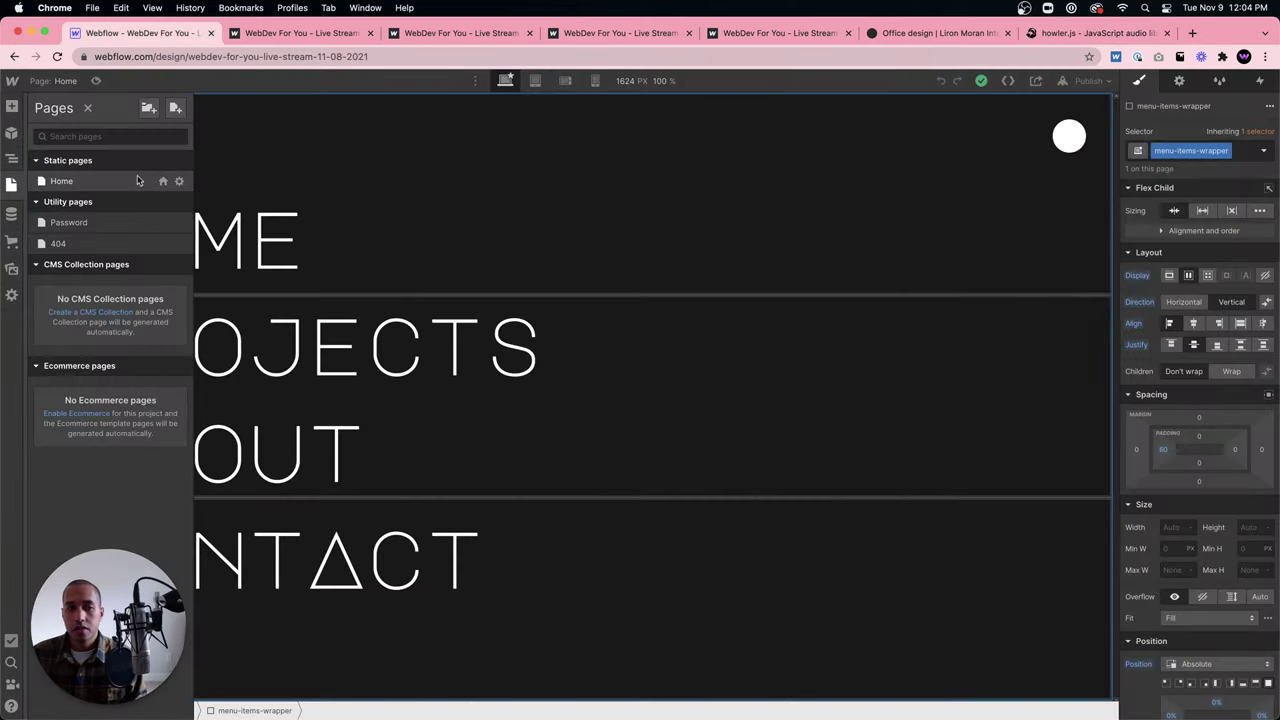
left_click(180, 181)
left_click_drag(320, 548, 152, 370)
key("BackSpace")
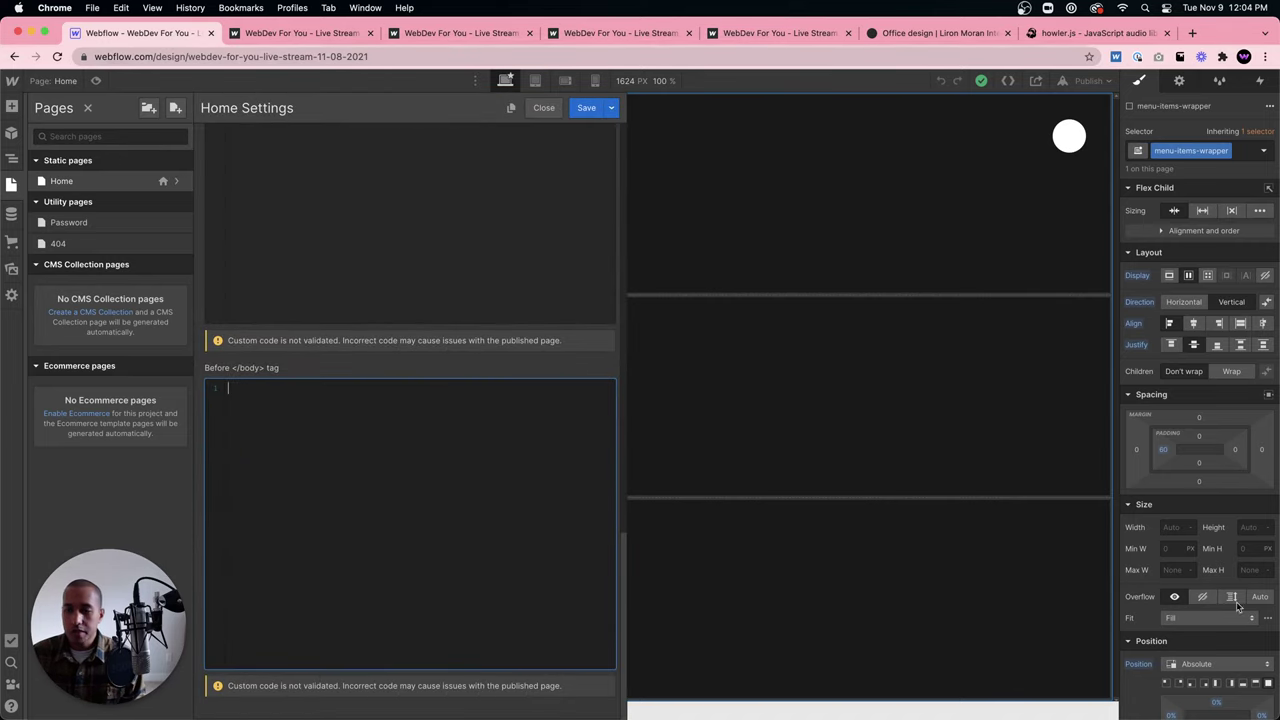
mouse_move(578, 716)
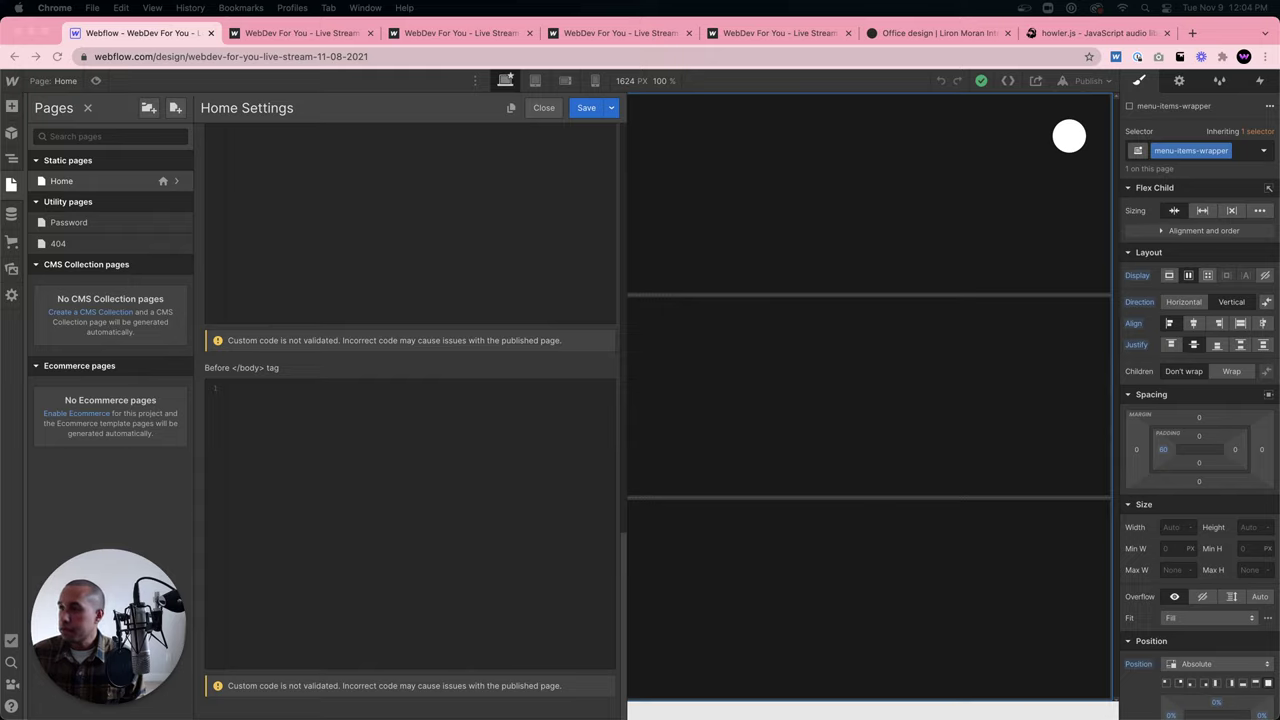
left_click(541, 114)
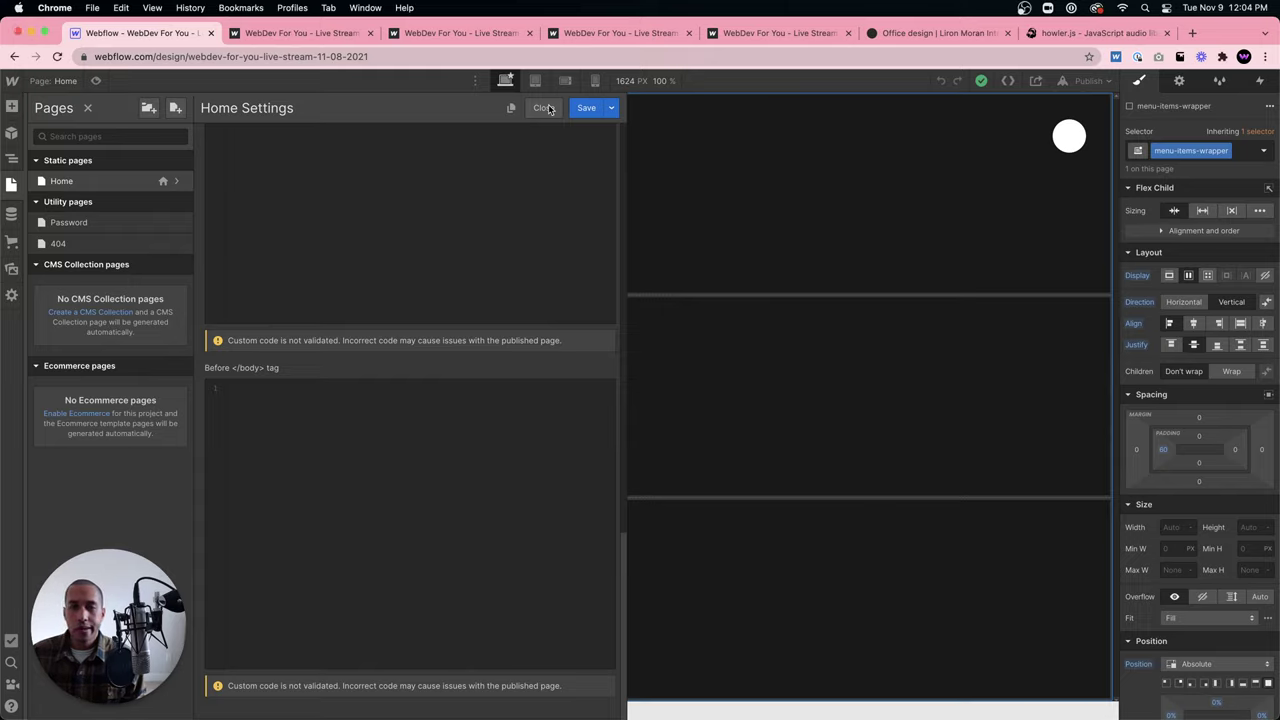
left_click(541, 110)
left_click(560, 432)
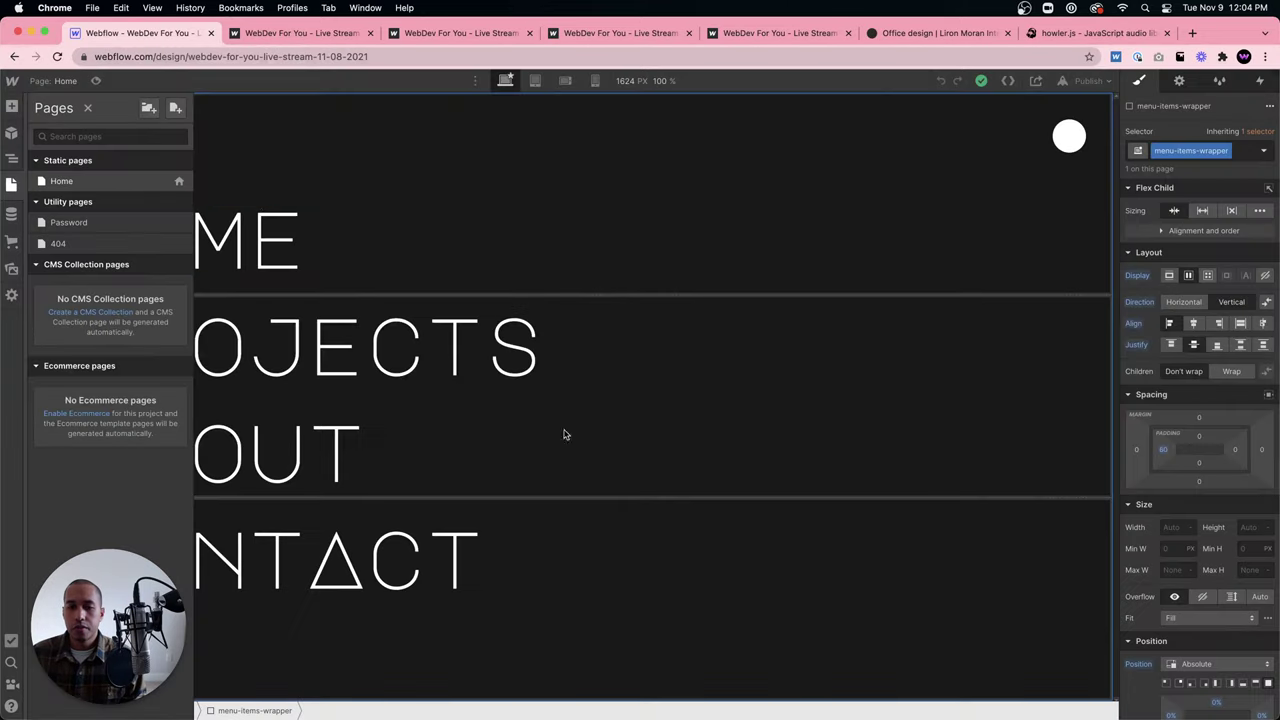
Reopen Home settings, clear all Before </body> code, save, and hide the Pages list.
left_click(177, 181)
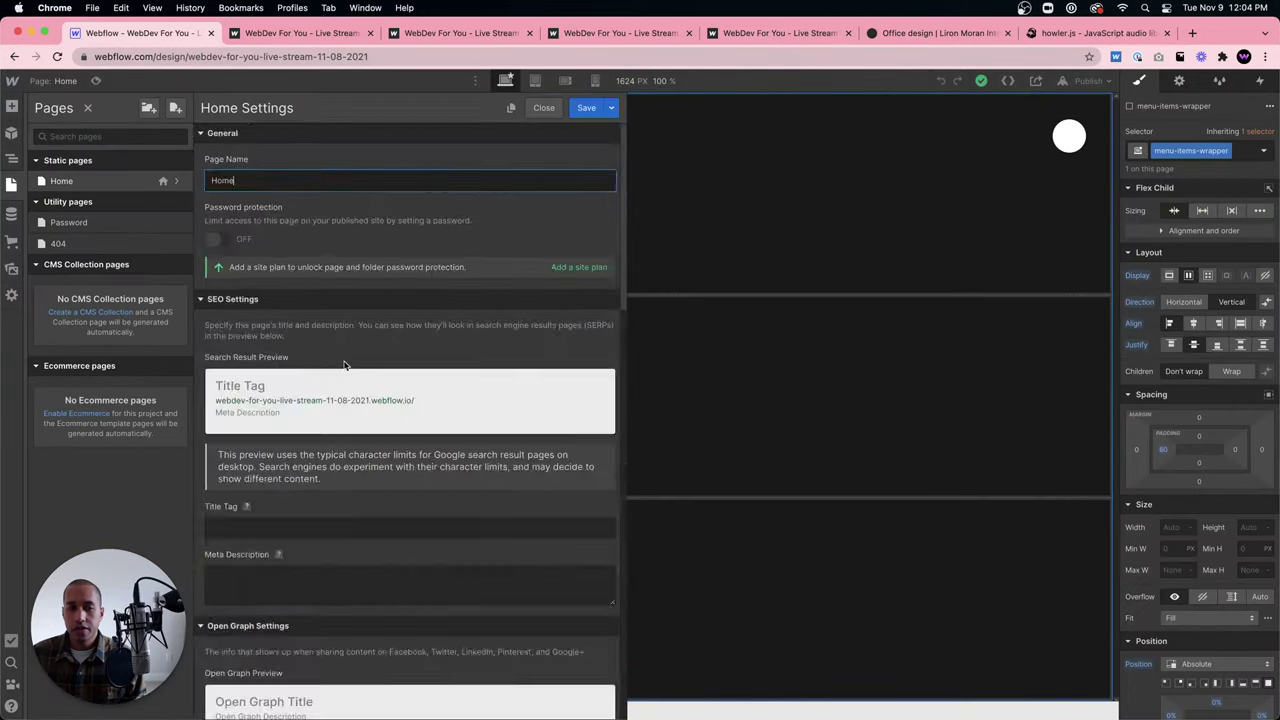
scroll(362, 358, "down", 15)
left_click(448, 503)
key("super+a")
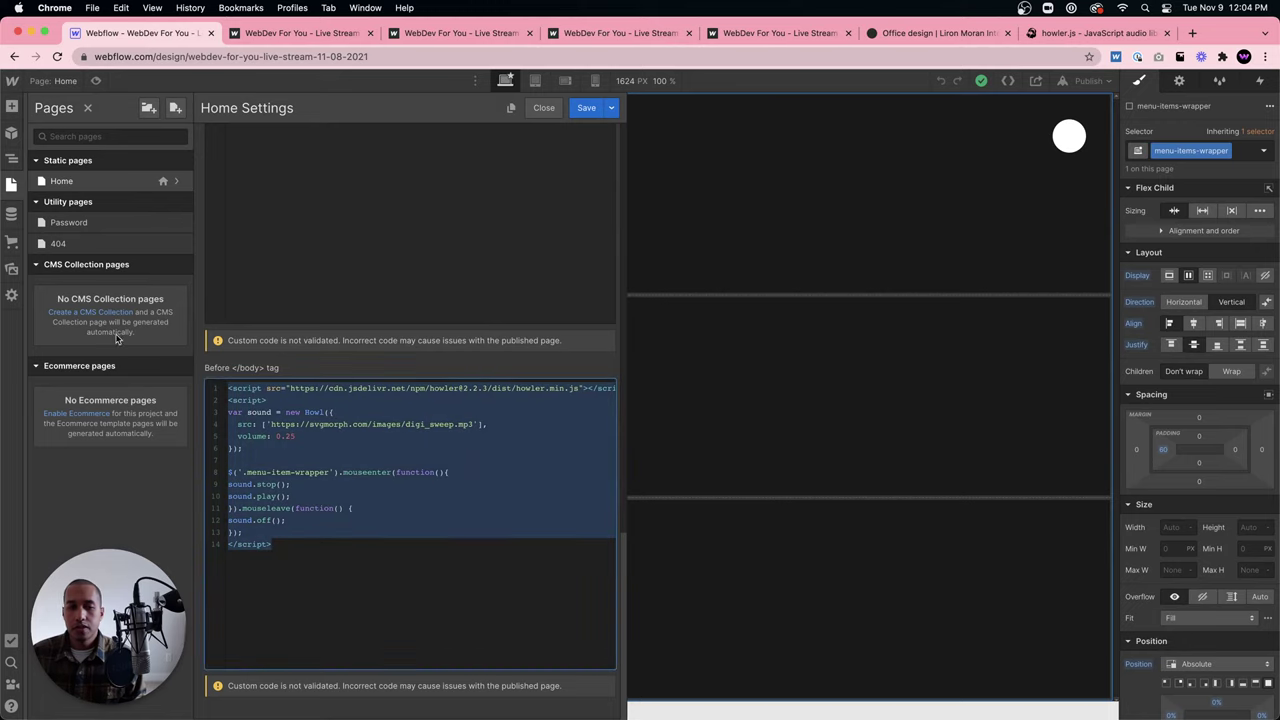
key("BackSpace")
left_click(586, 107)
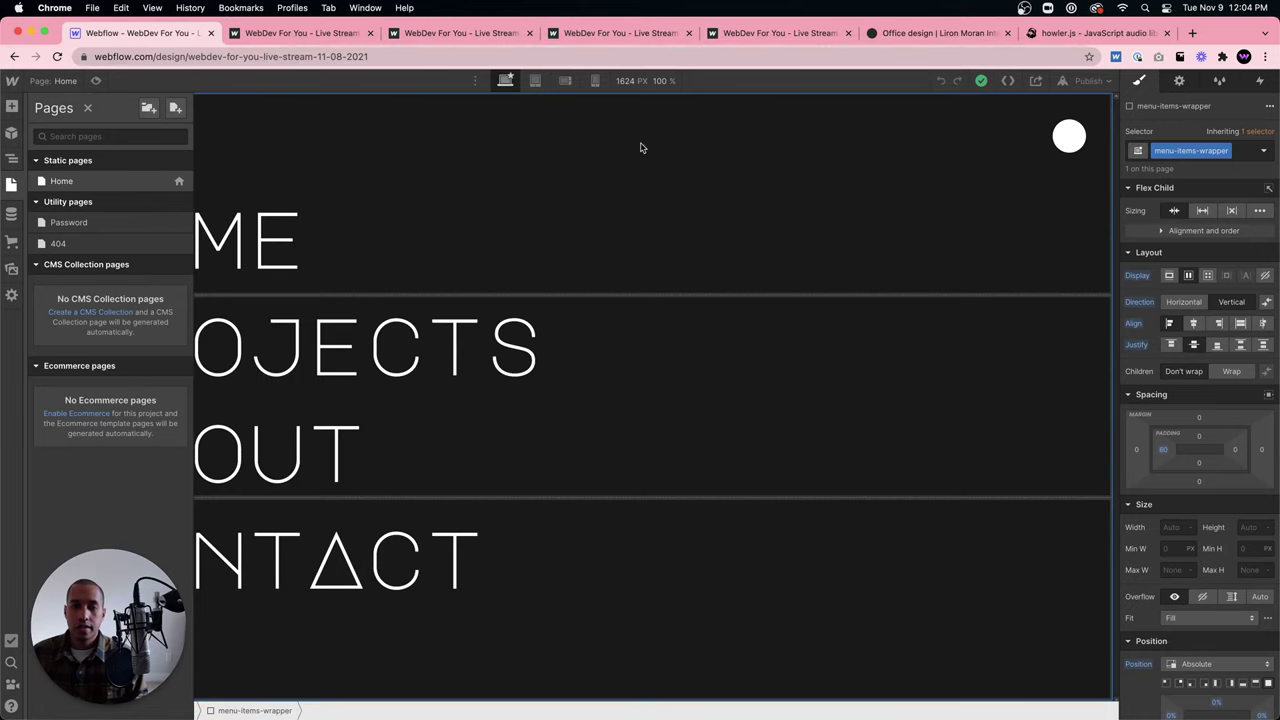
left_click(706, 181)
Switch to the howler.js homepage, then start a new blank tab with its address bar active.
left_click(1095, 33)
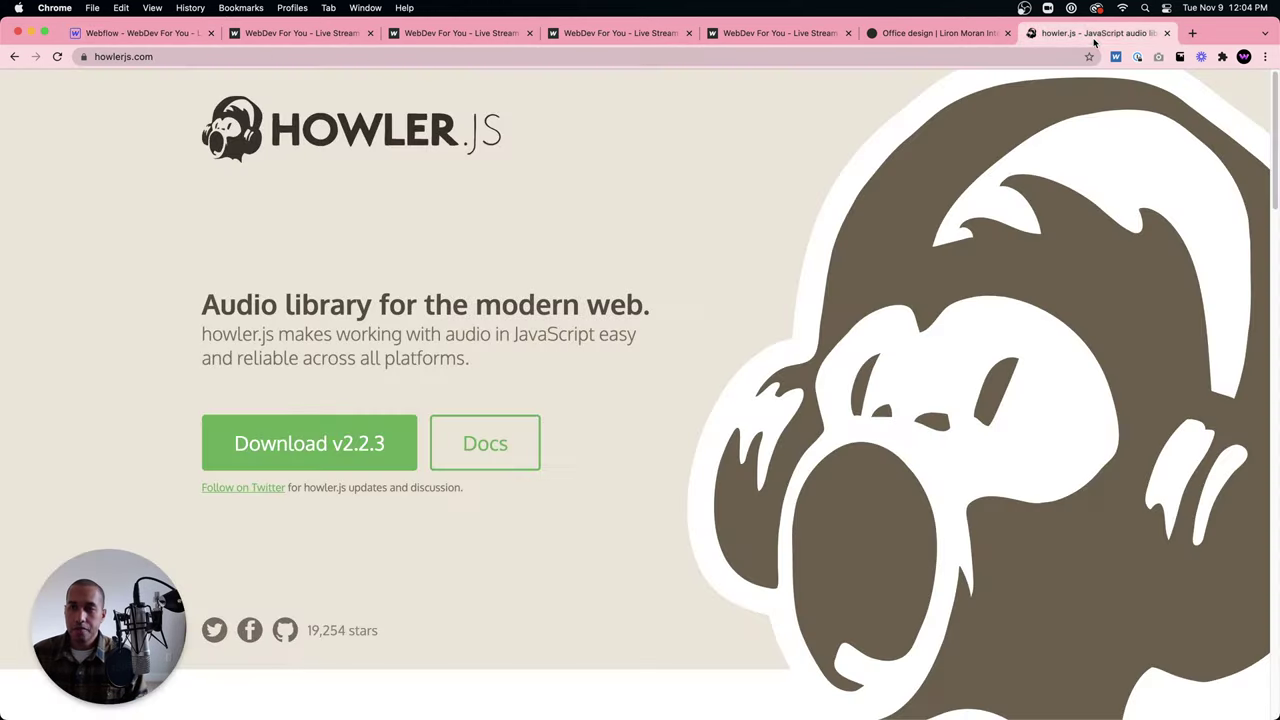
left_click(1022, 8)
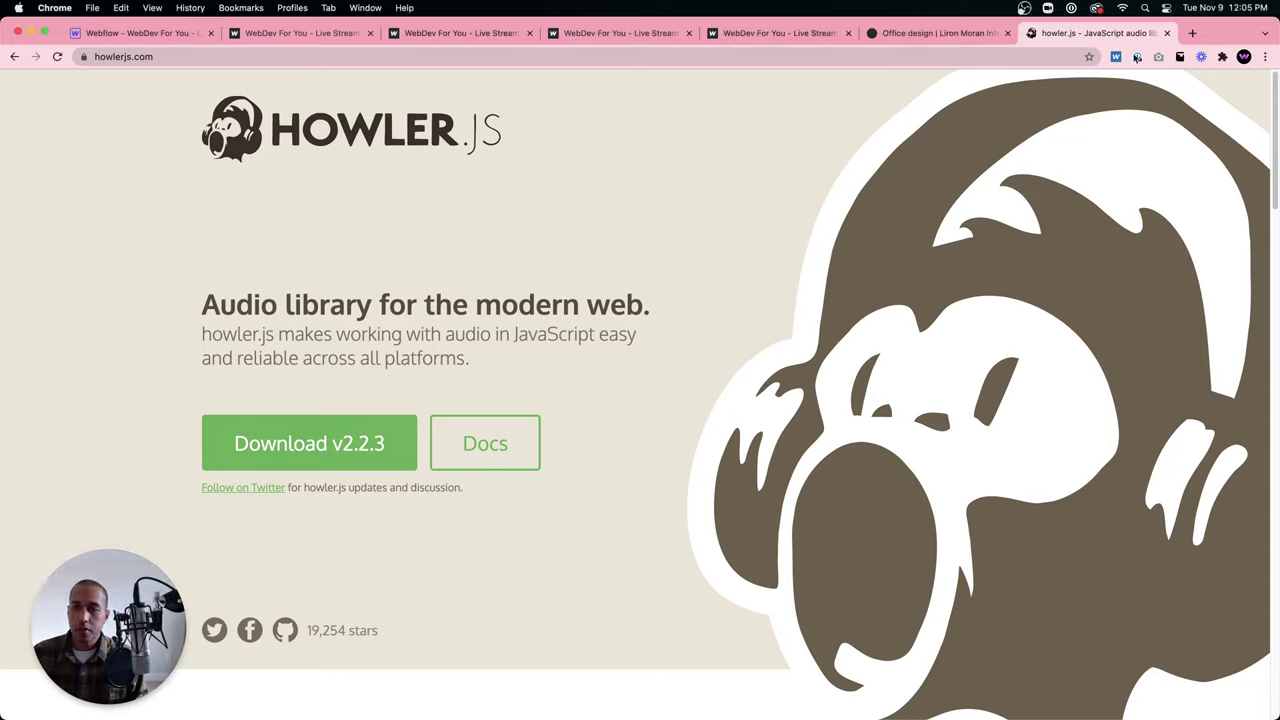
left_click(1192, 33)
left_click(995, 64)
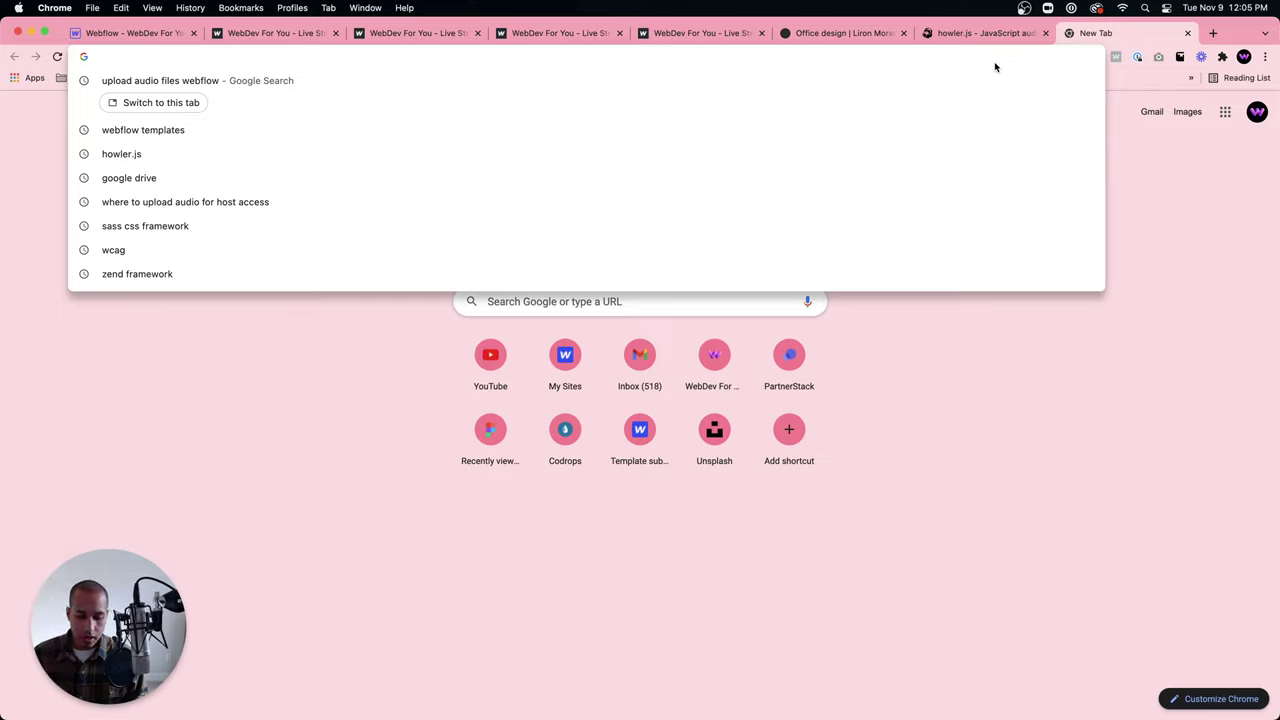
Go to jsDelivr, search for howler.js, and open the howler package page.
type("jsde")
key("Return")
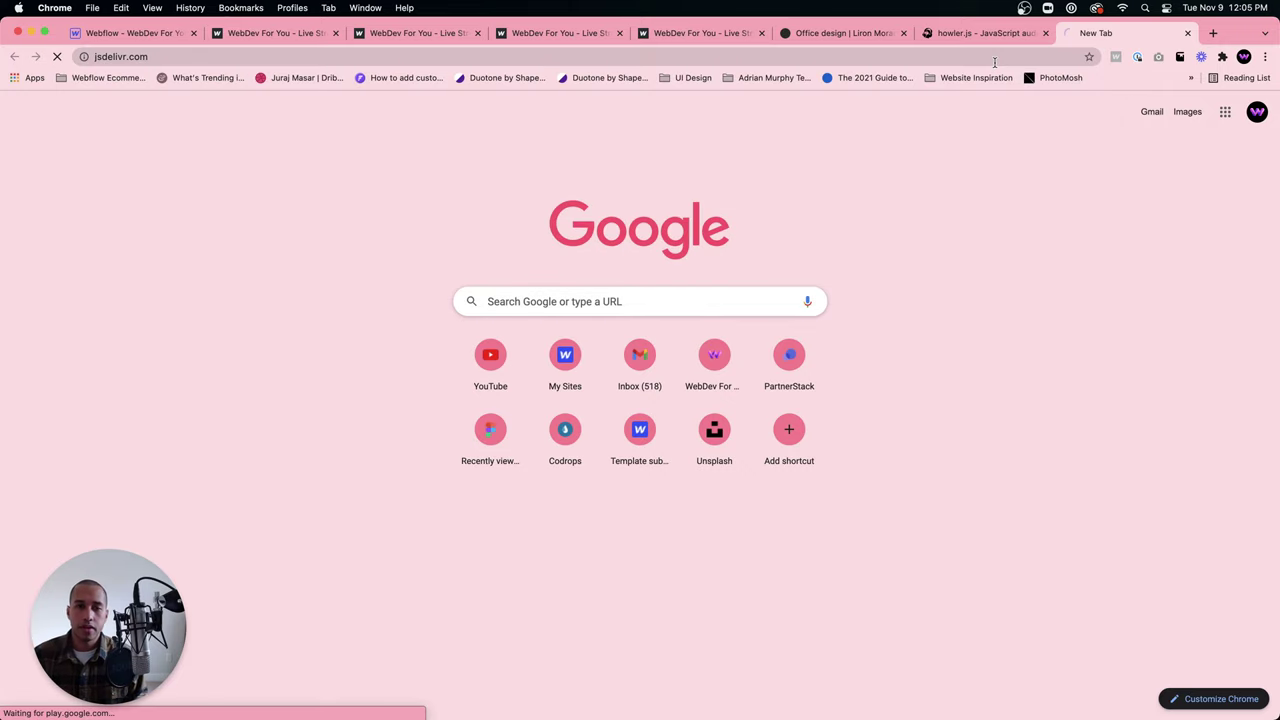
scroll(530, 265, "down", 5)
scroll(531, 290, "up", 5)
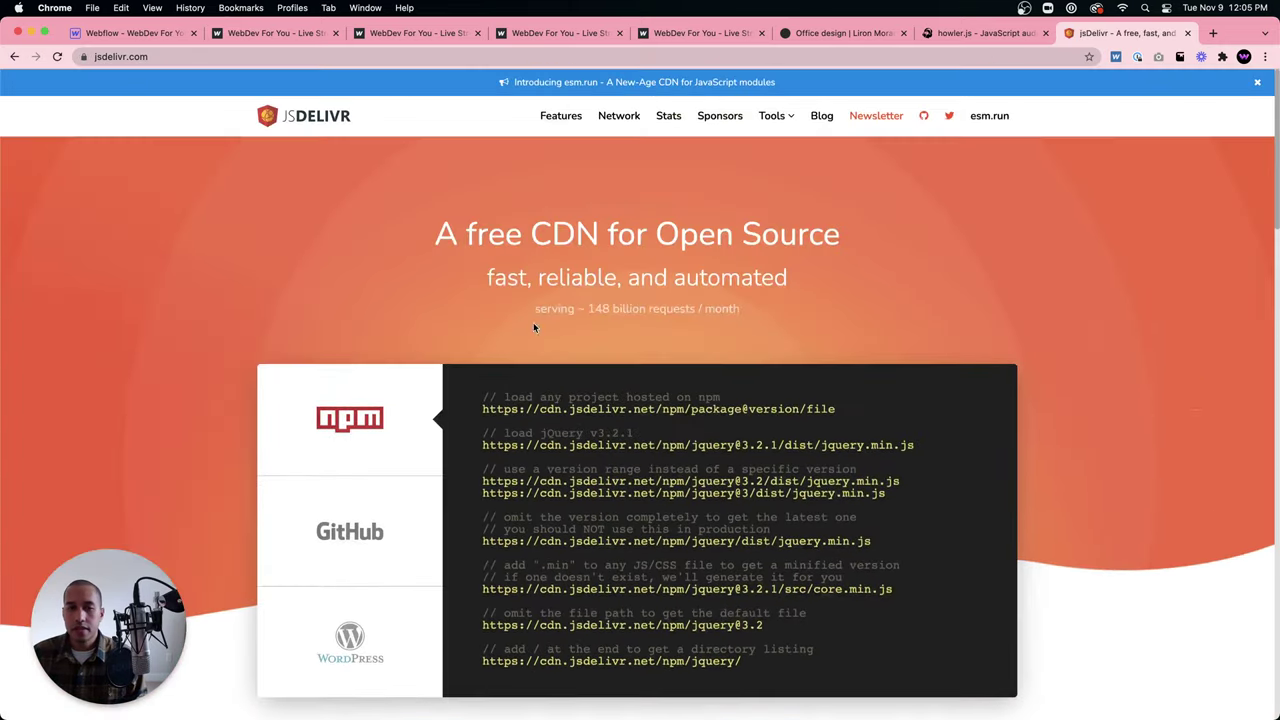
scroll(469, 171, "down", 5)
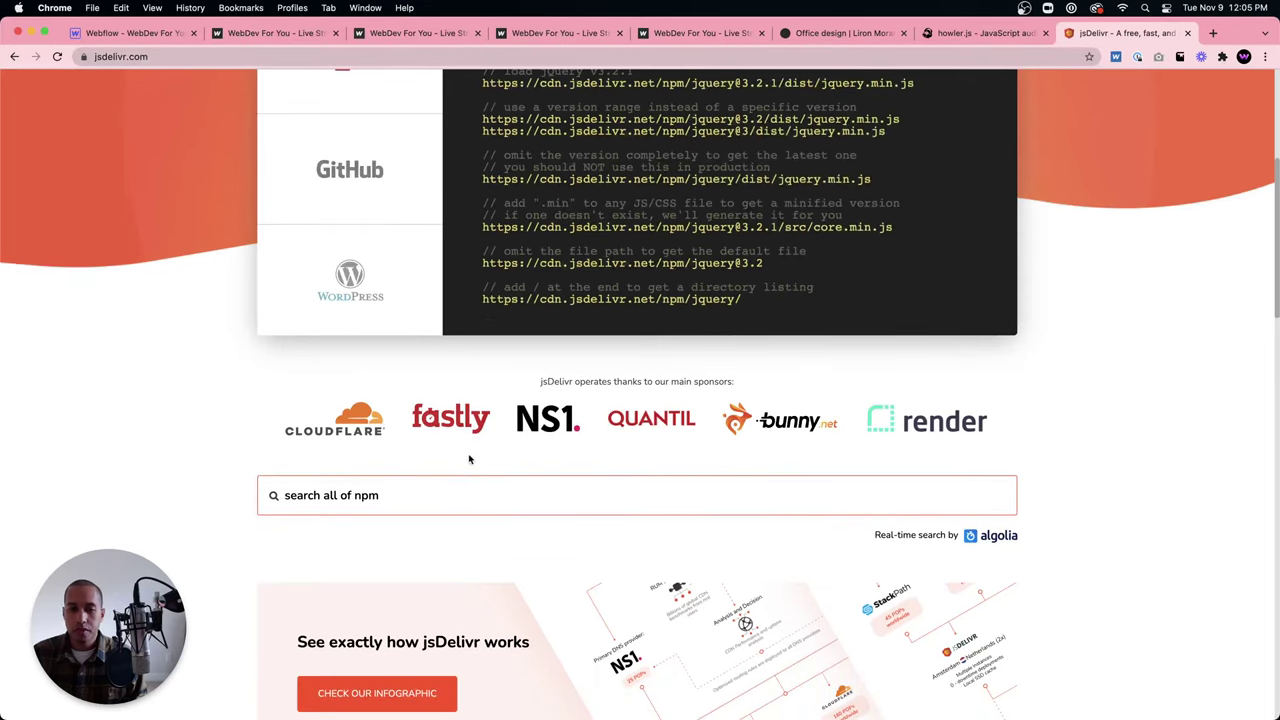
type("howler.js")
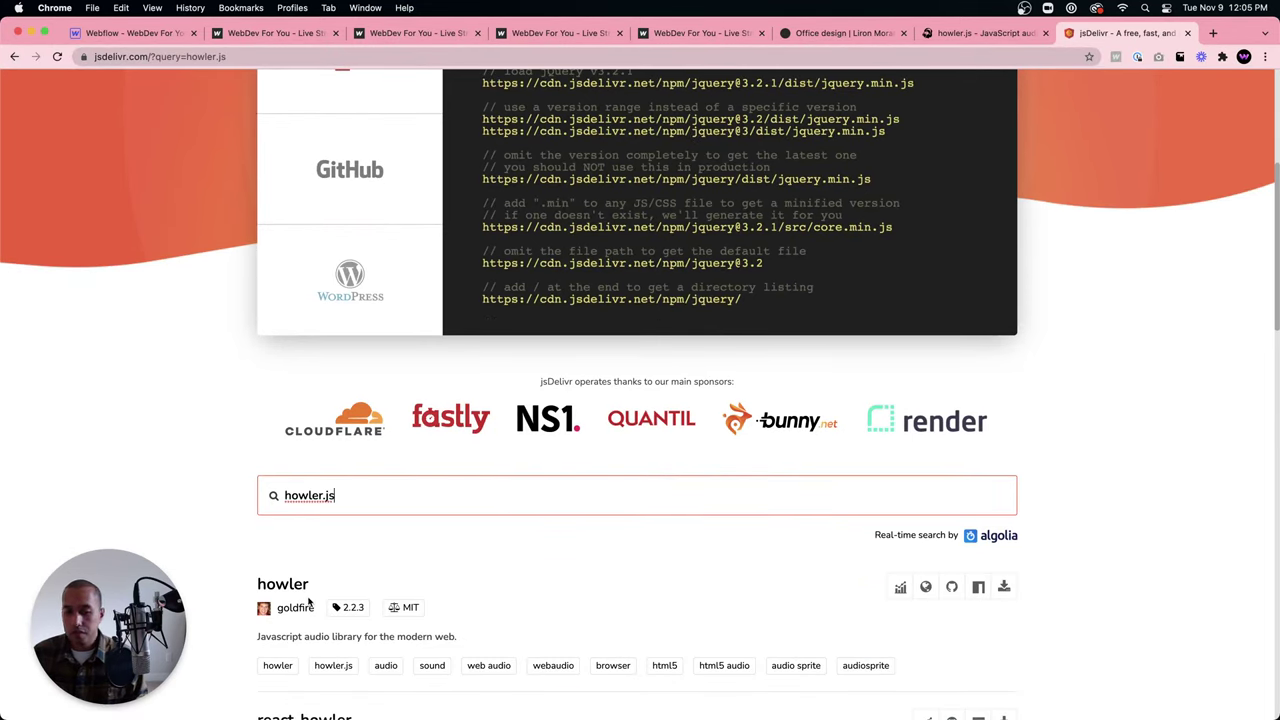
left_click(283, 597)
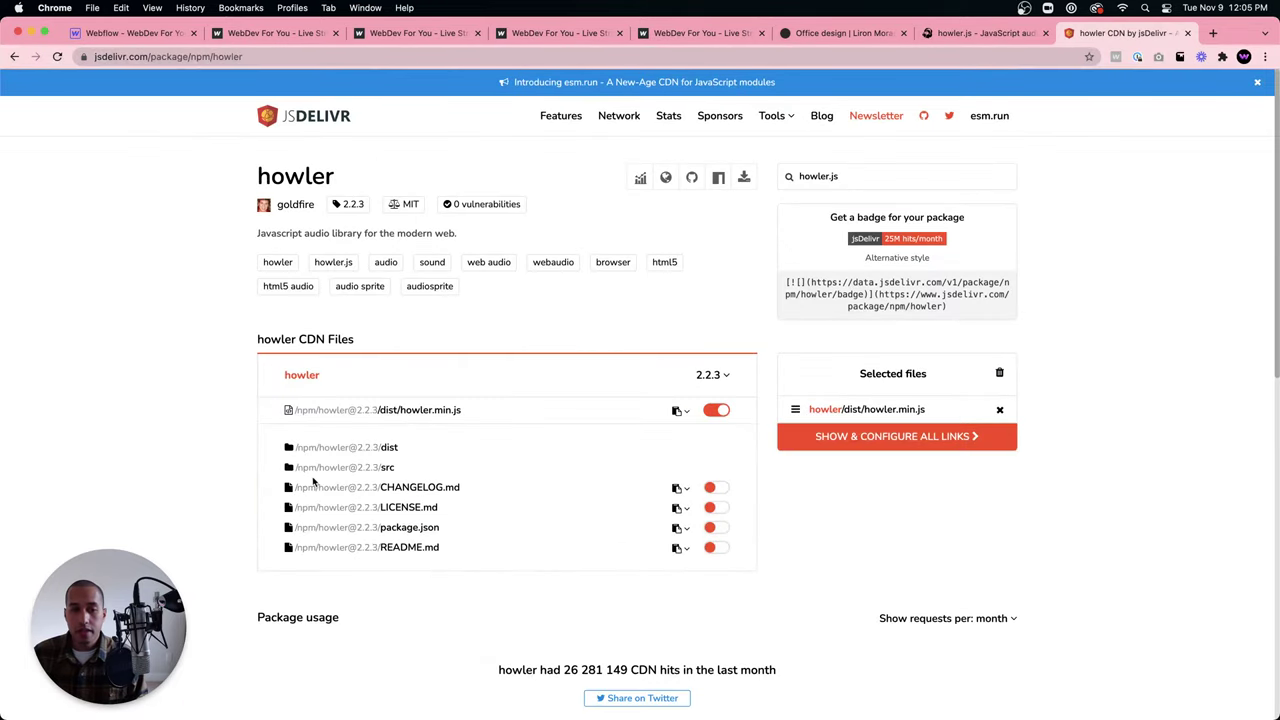
Copy the HTML script tag for /dist/howler.min.js and return to Webflow.
left_click(717, 411)
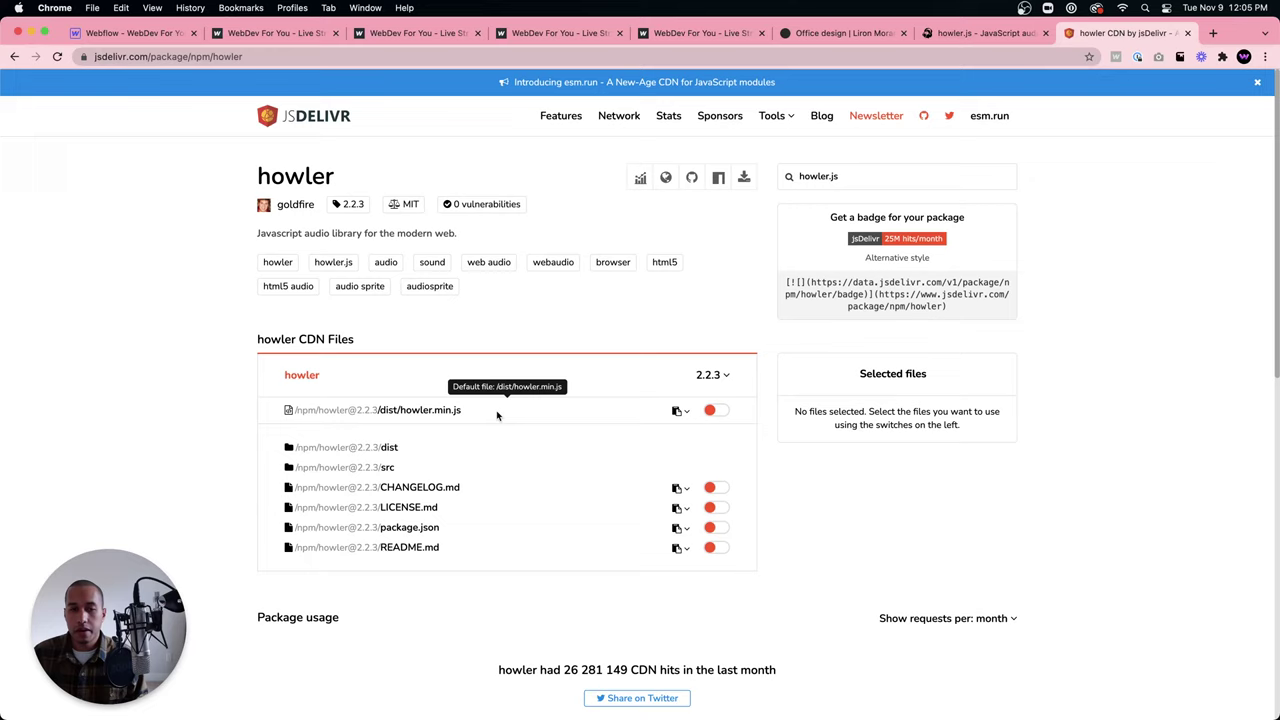
left_click(714, 411)
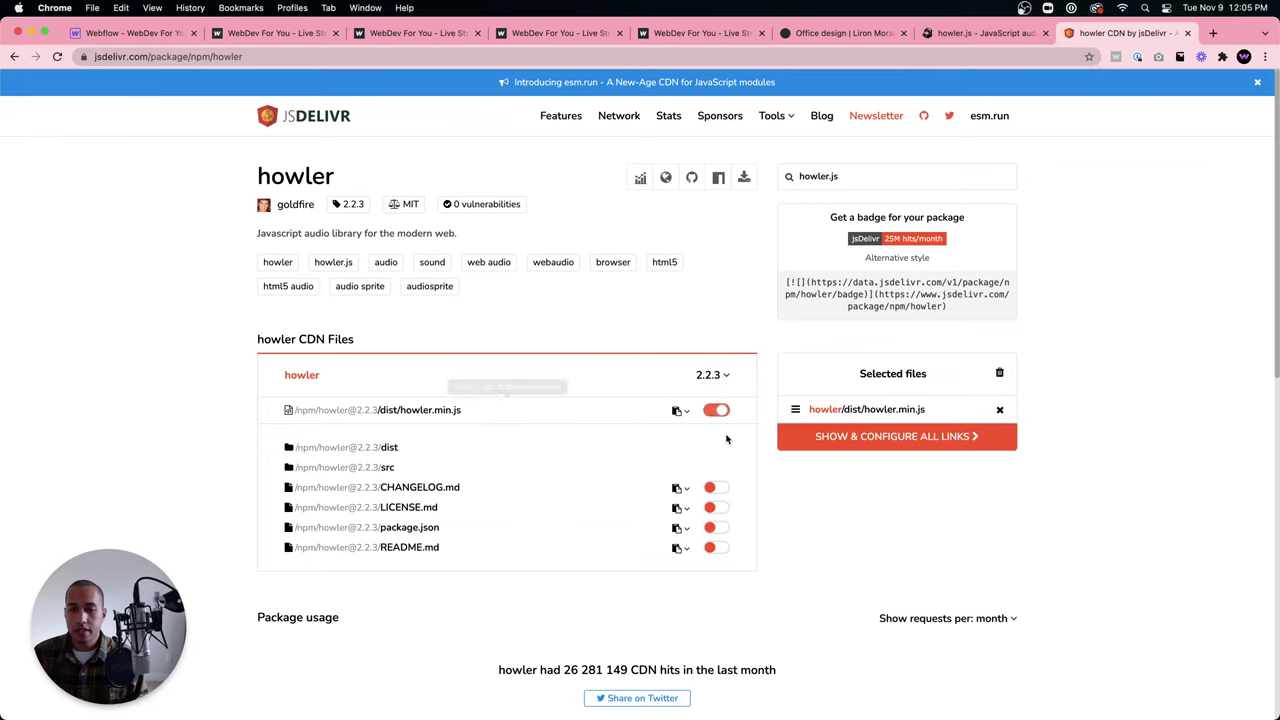
left_click(879, 438)
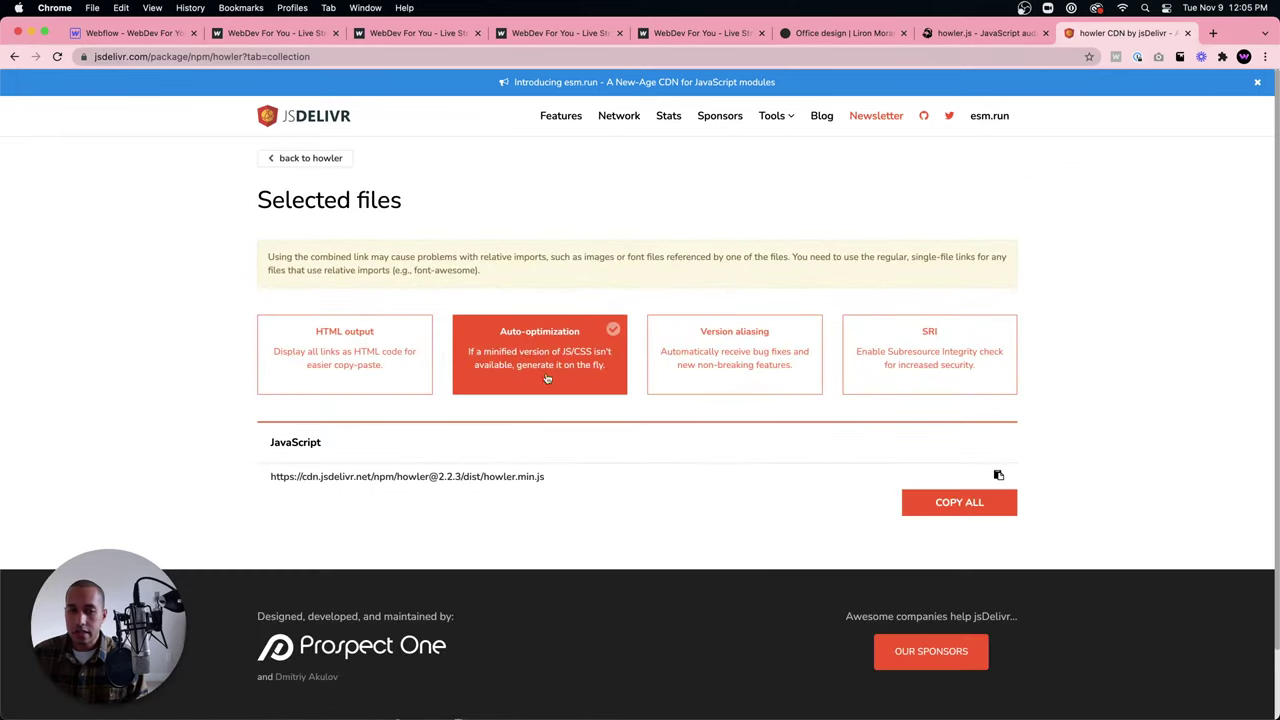
left_click(336, 343)
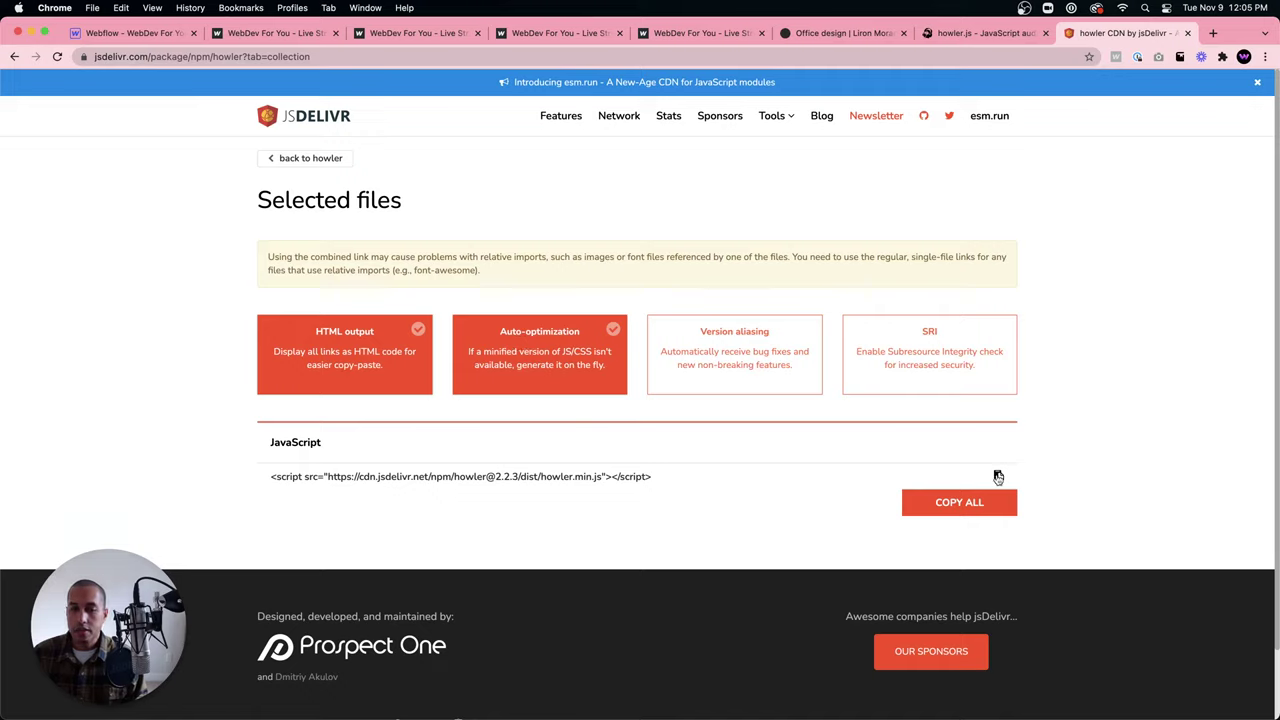
left_click(998, 476)
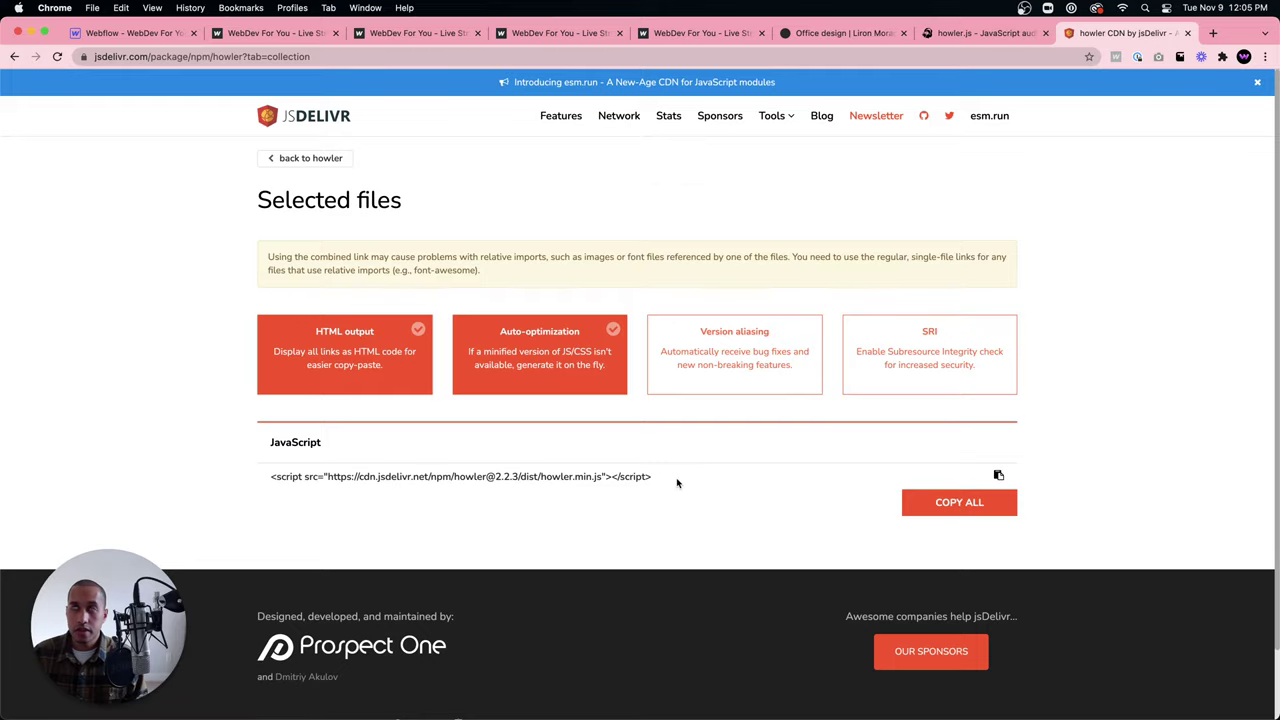
left_click(130, 33)
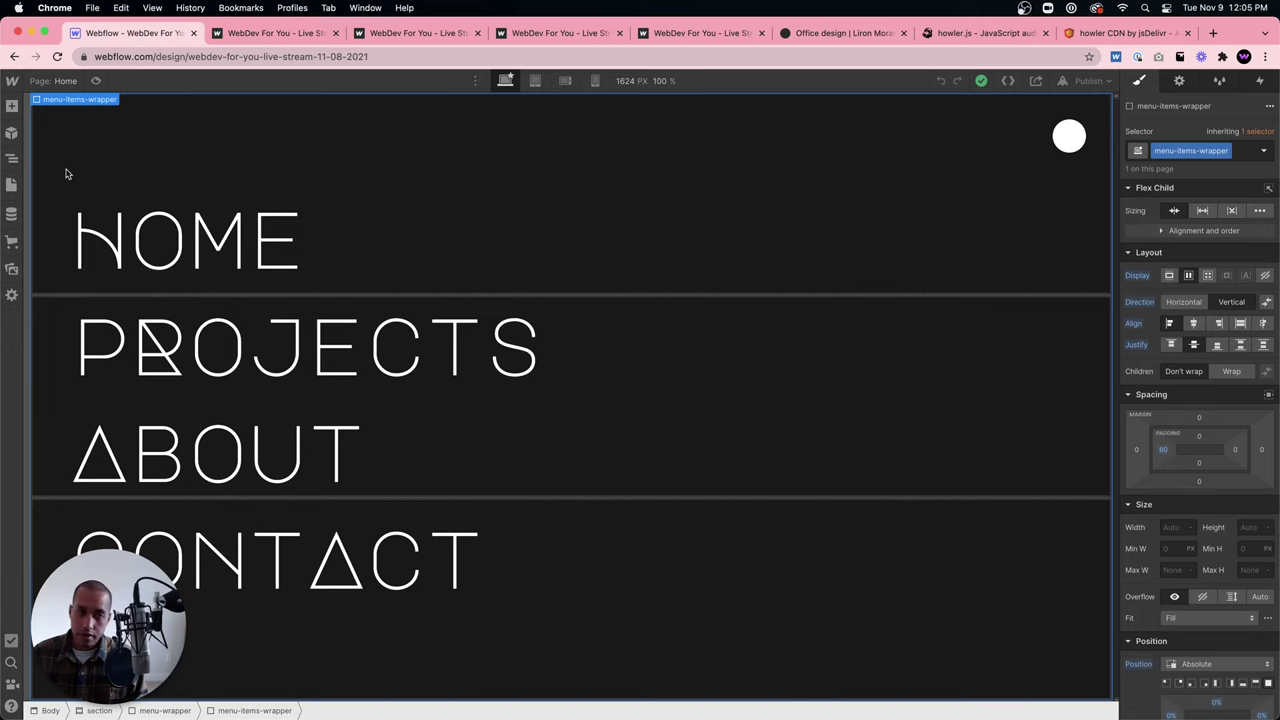
left_click(12, 184)
left_click(177, 181)
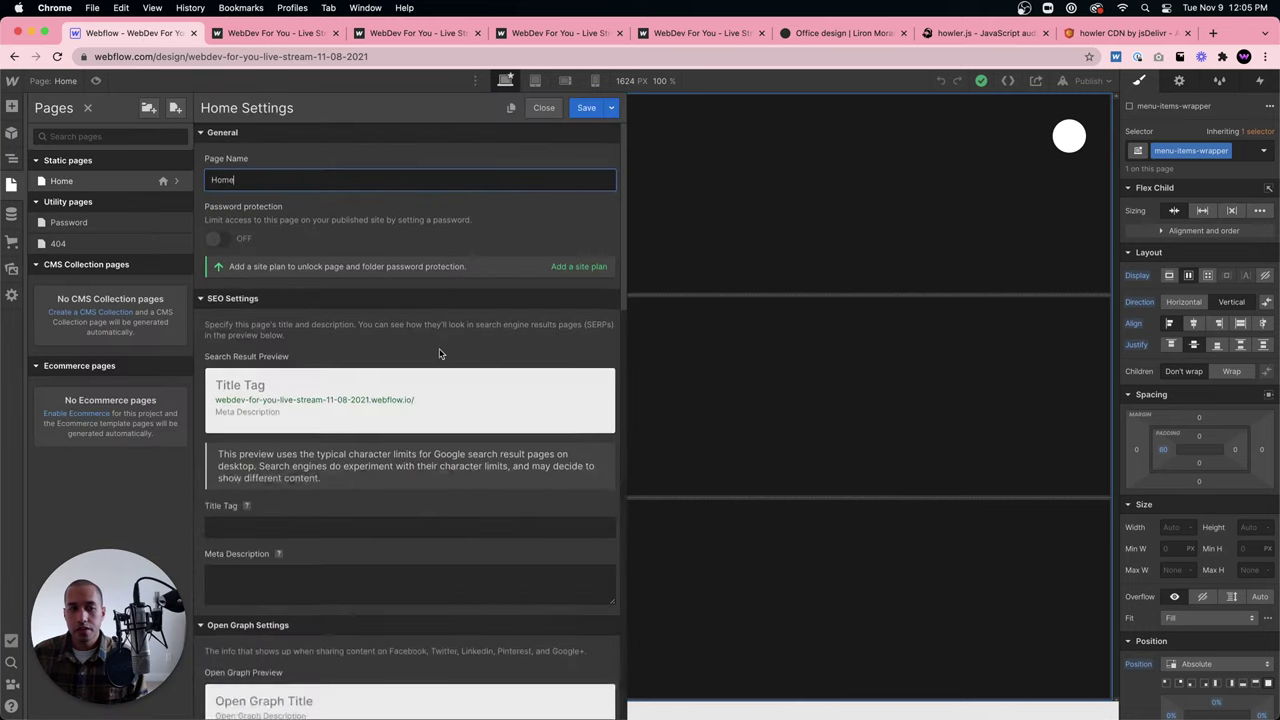
scroll(438, 353, "down", 15)
left_click(312, 404)
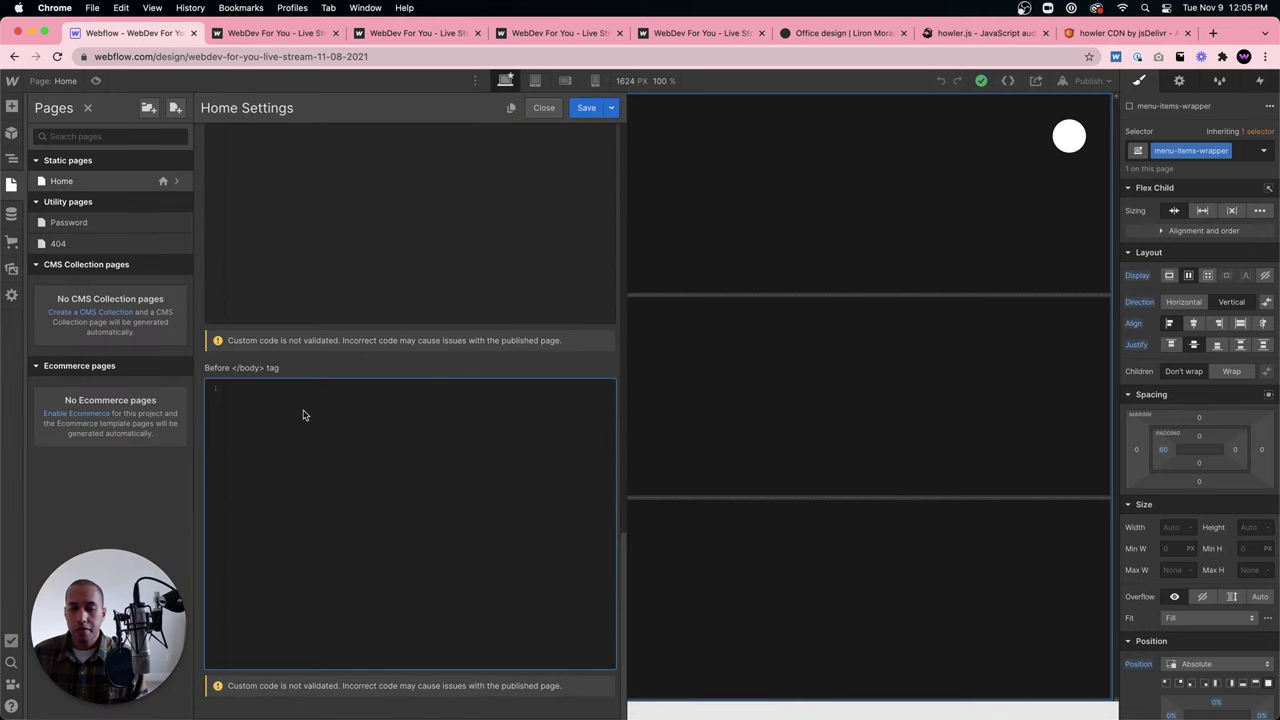
key("super+v")
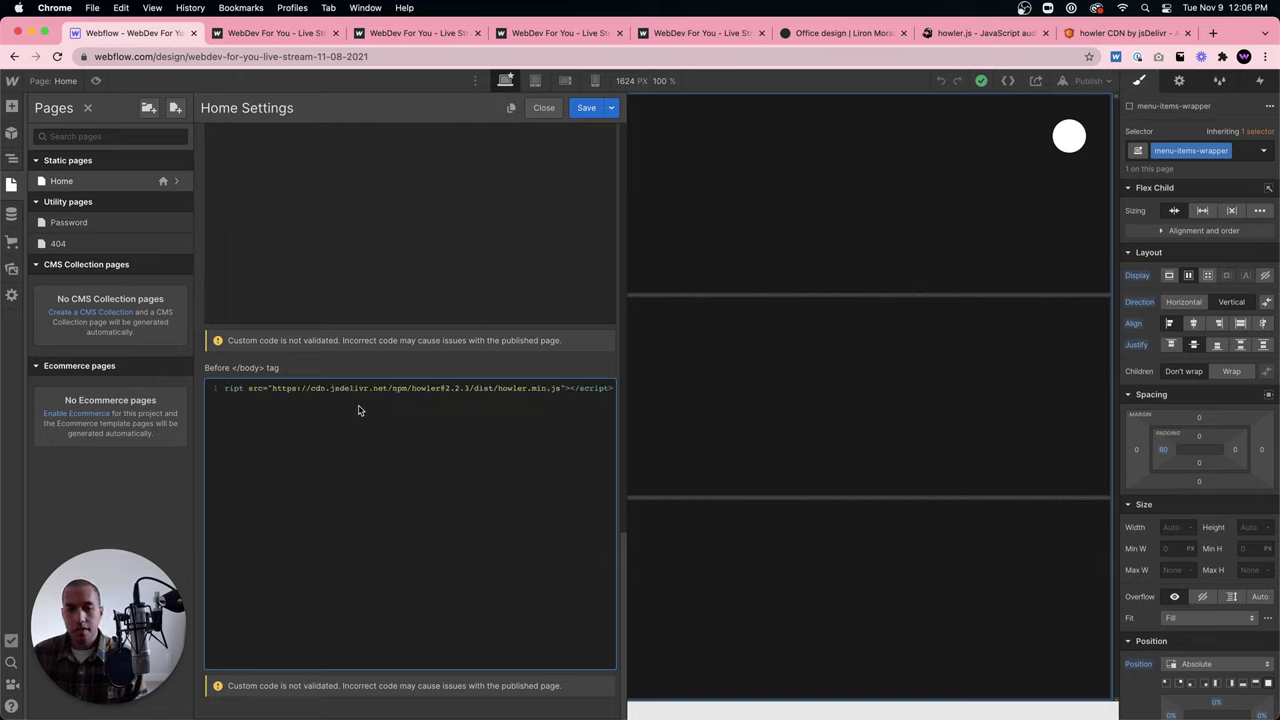
key("Return")
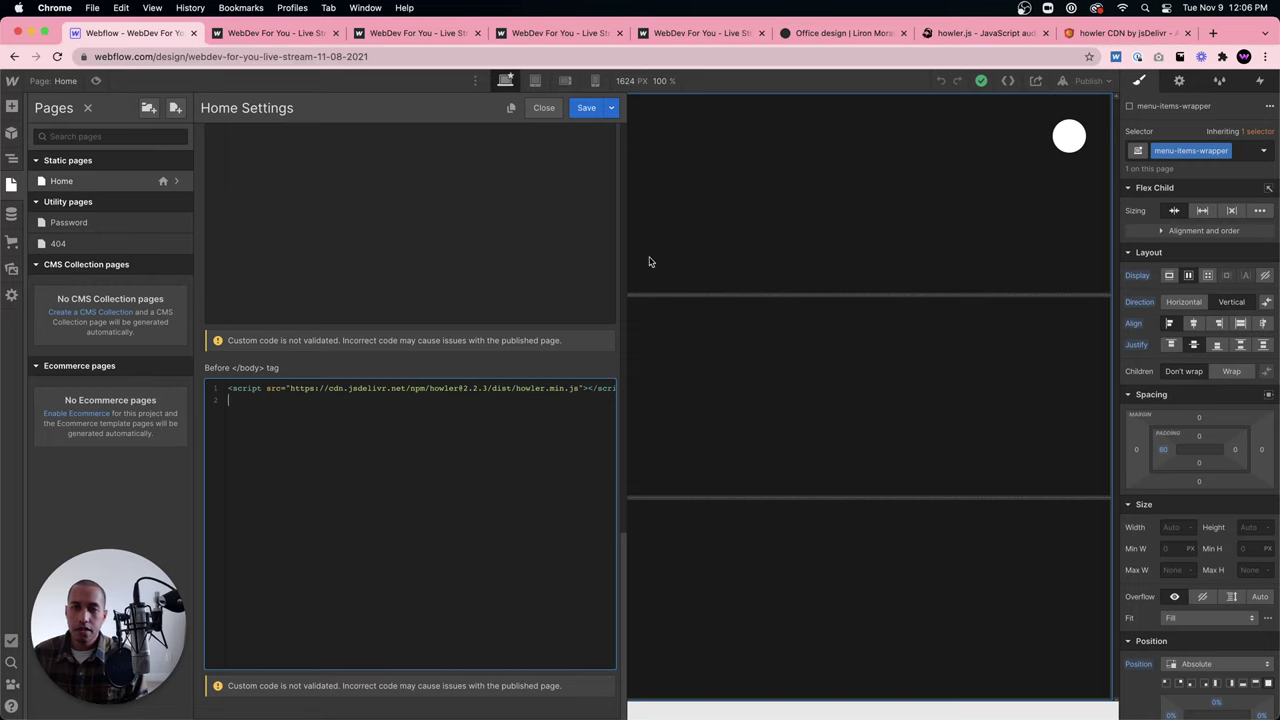
Open the howler.js docs on GitHub and look through the streaming example code.
left_click(988, 33)
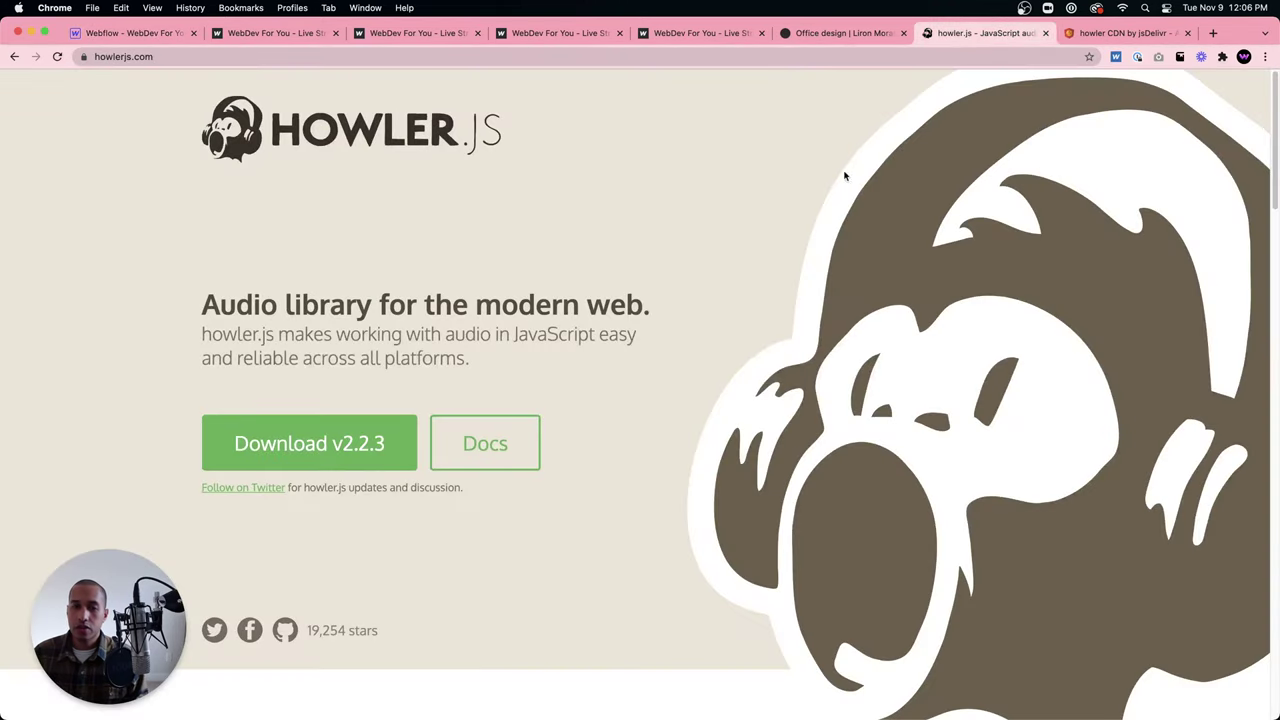
left_click(484, 447)
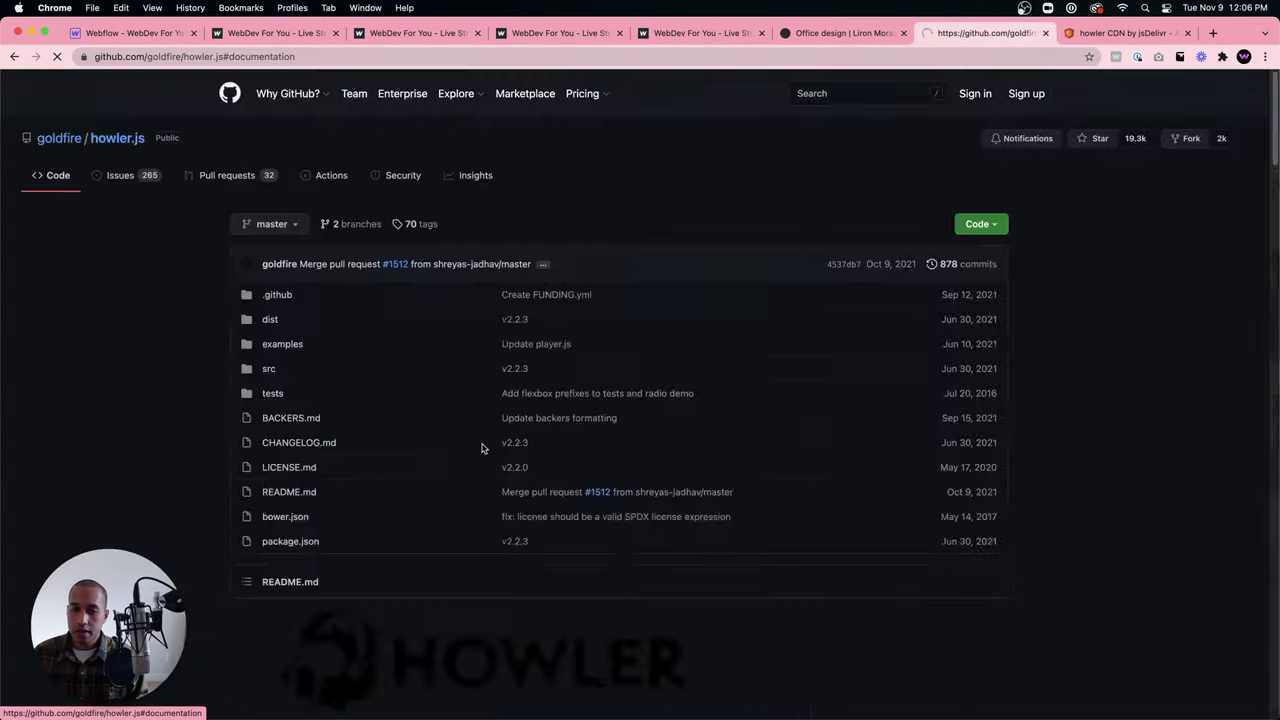
scroll(507, 440, "down", 10)
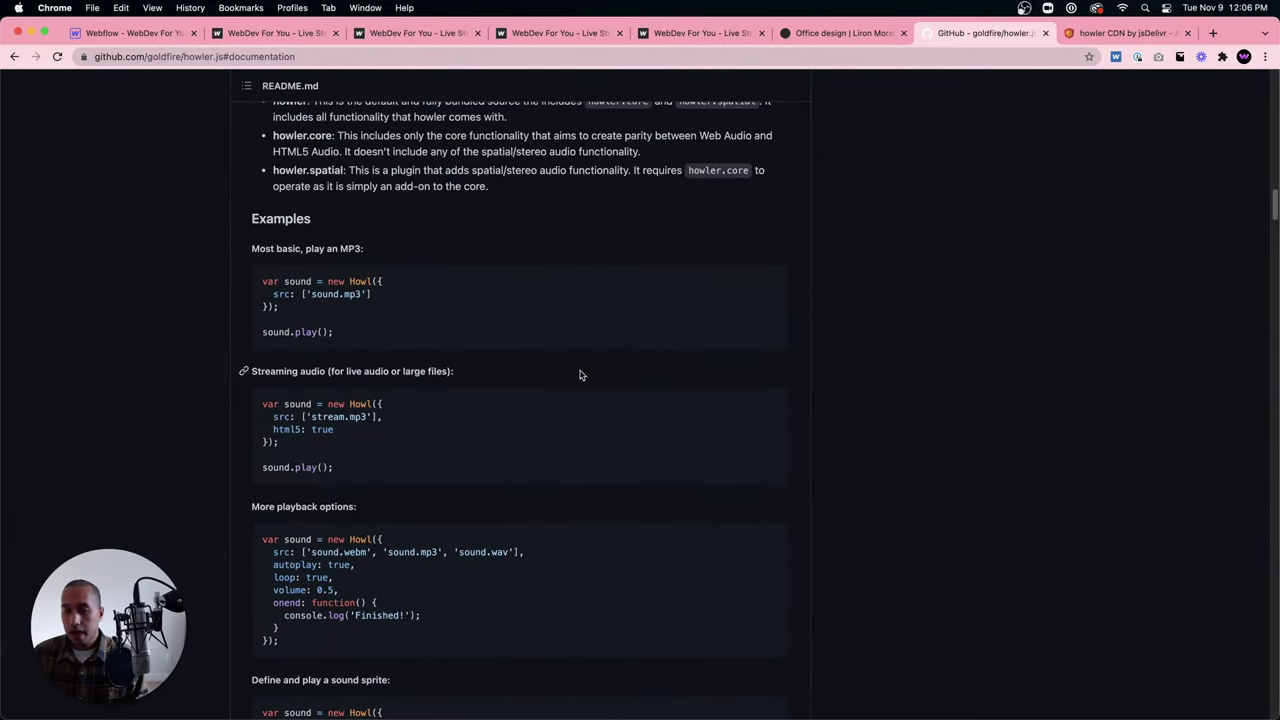
scroll(454, 445, "down", 2)
scroll(454, 448, "down", 4)
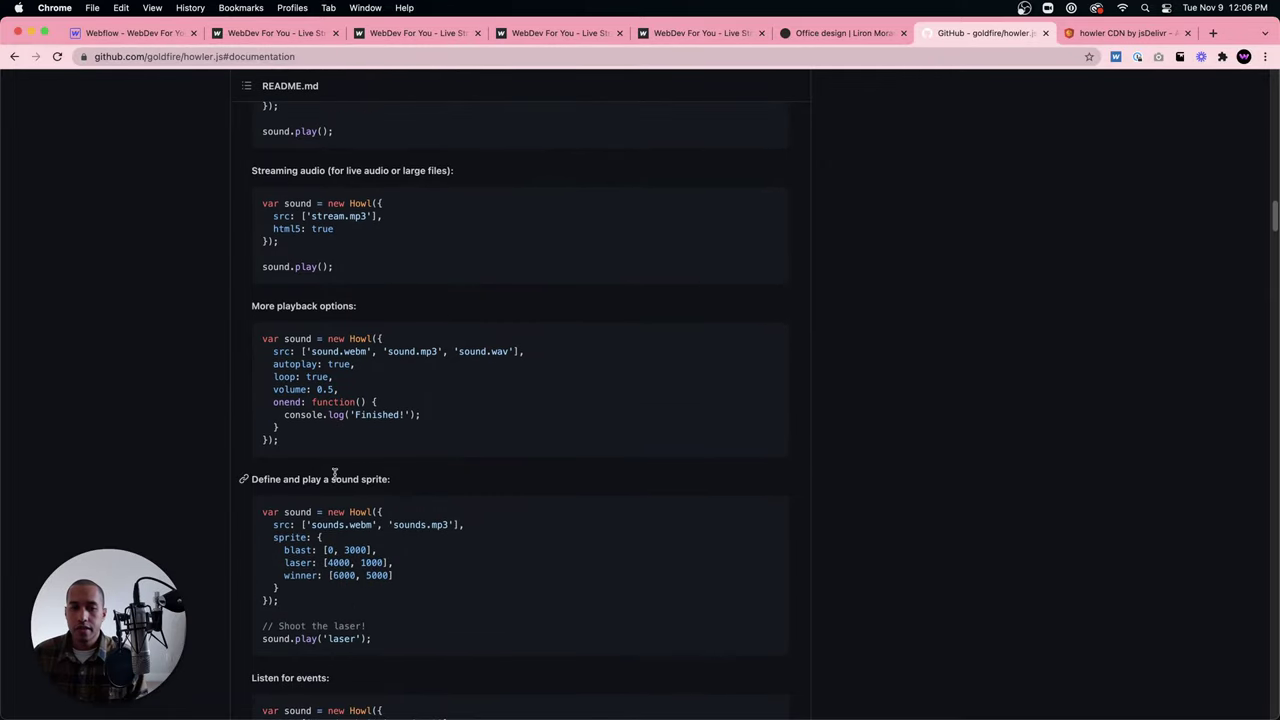
scroll(310, 265, "up", 1)
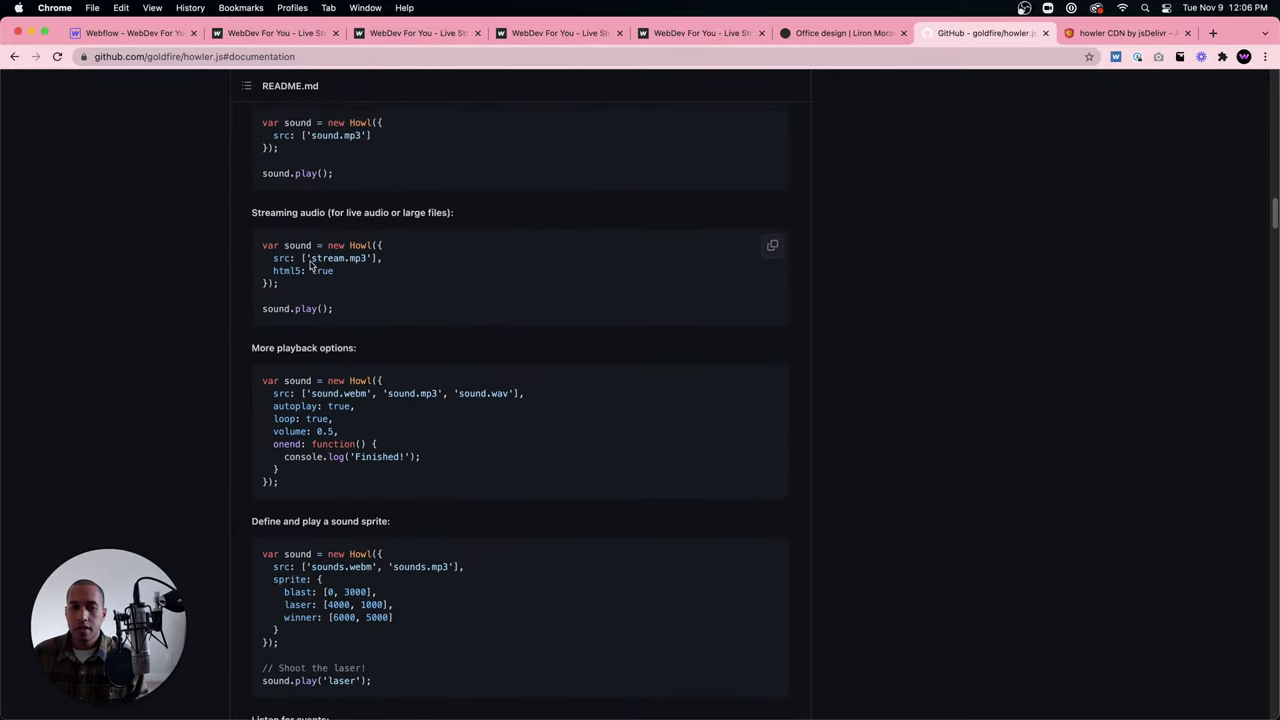
scroll(380, 314, "up", 2)
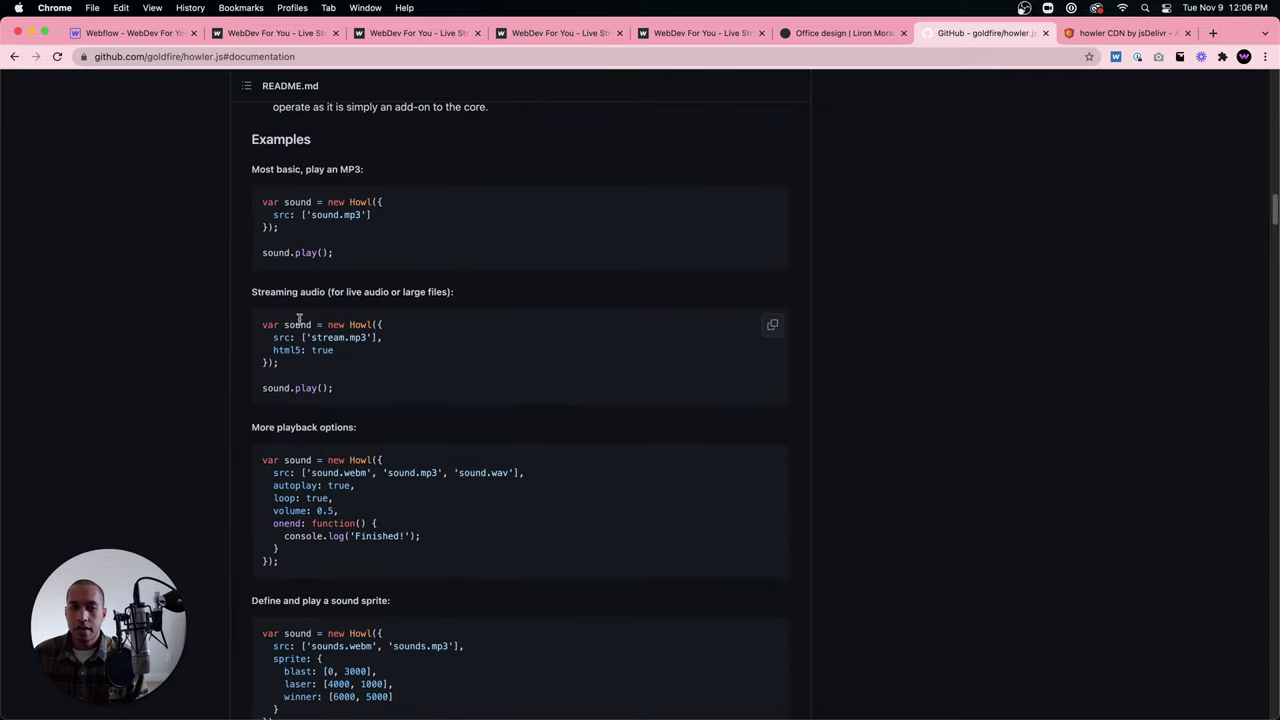
double_click(362, 327)
left_click(283, 333)
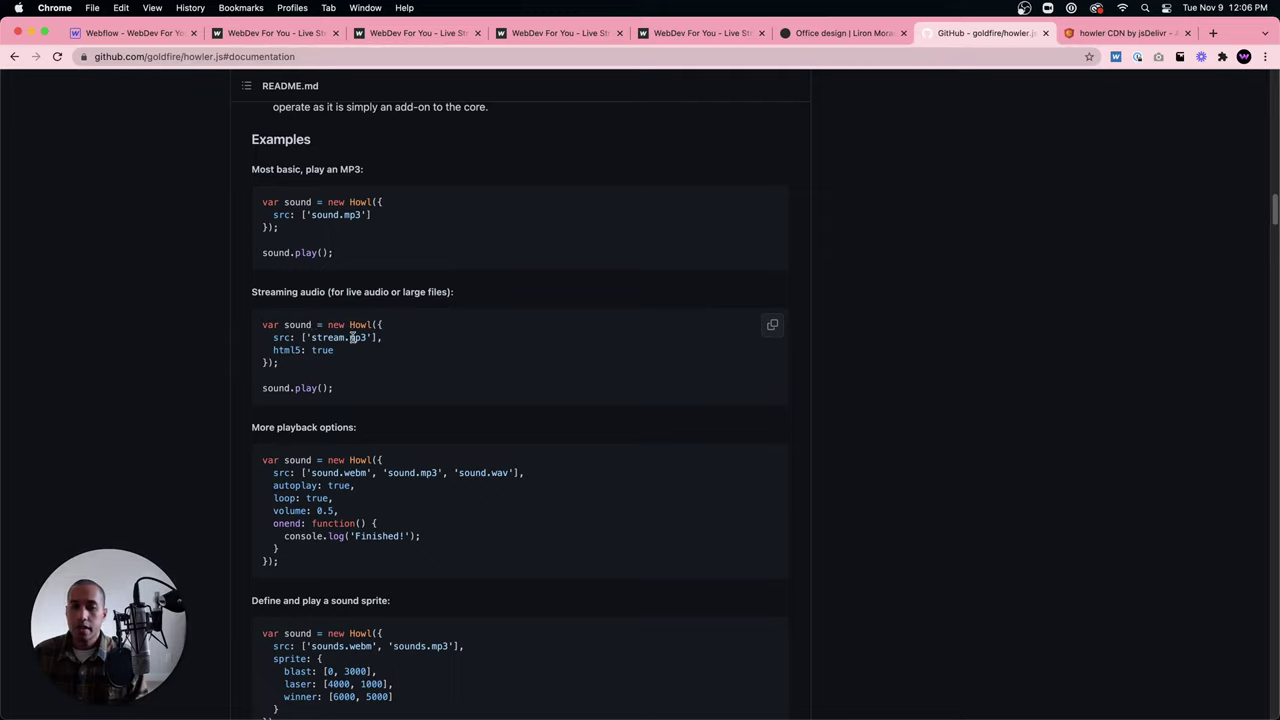
left_click_drag(389, 340, 269, 340)
left_click(305, 346)
scroll(313, 470, "down", 3)
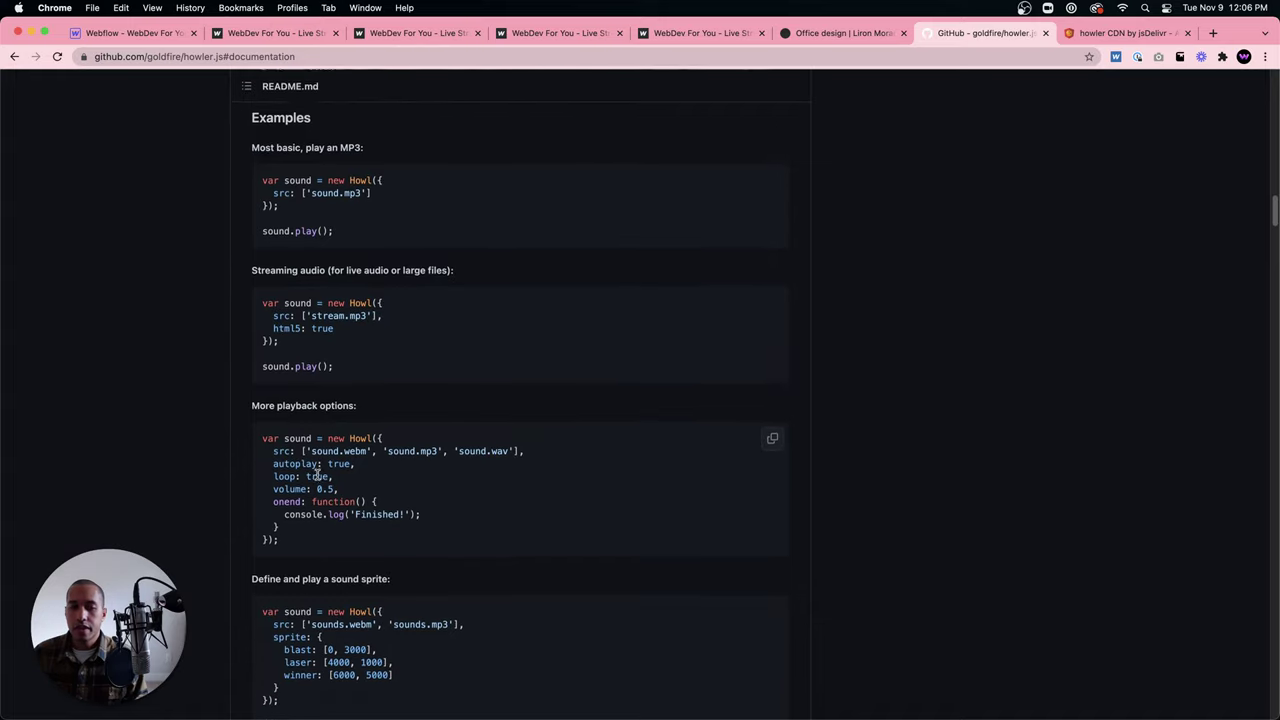
Select and copy the 'Most basic, play an MP3' example, then return to Webflow.
double_click(290, 381)
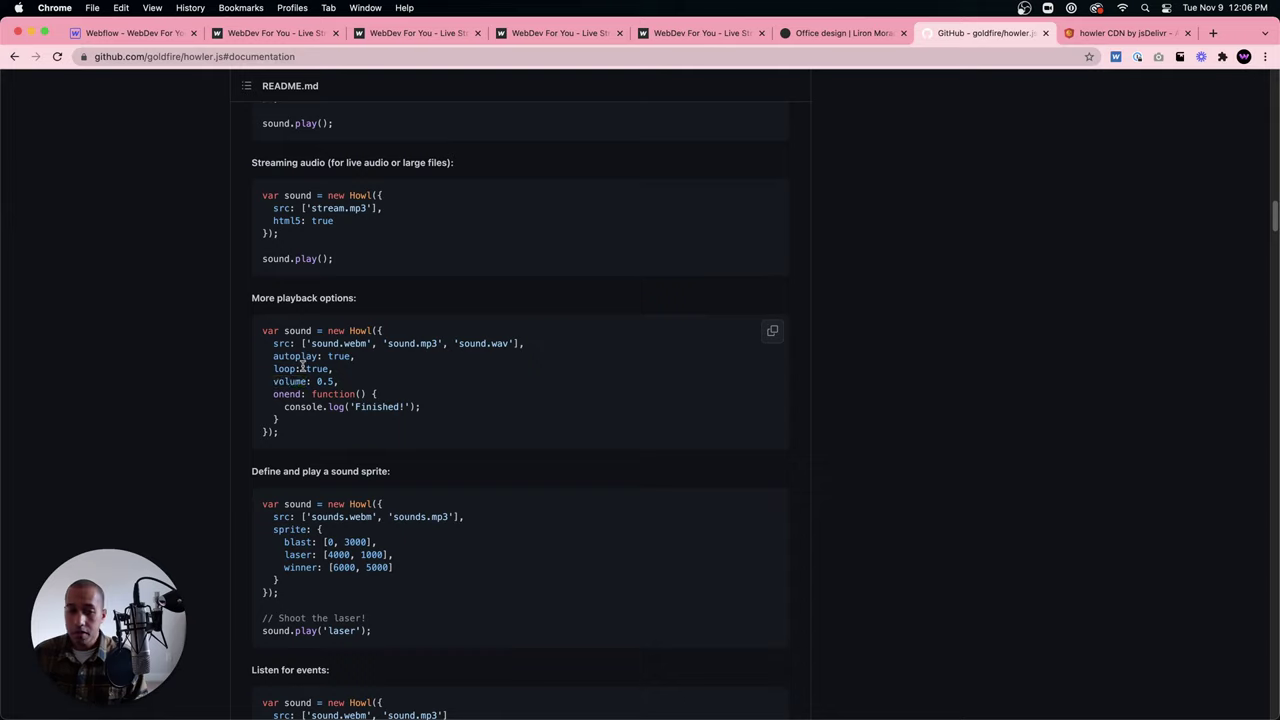
scroll(330, 383, "down", 3)
scroll(333, 384, "down", 4)
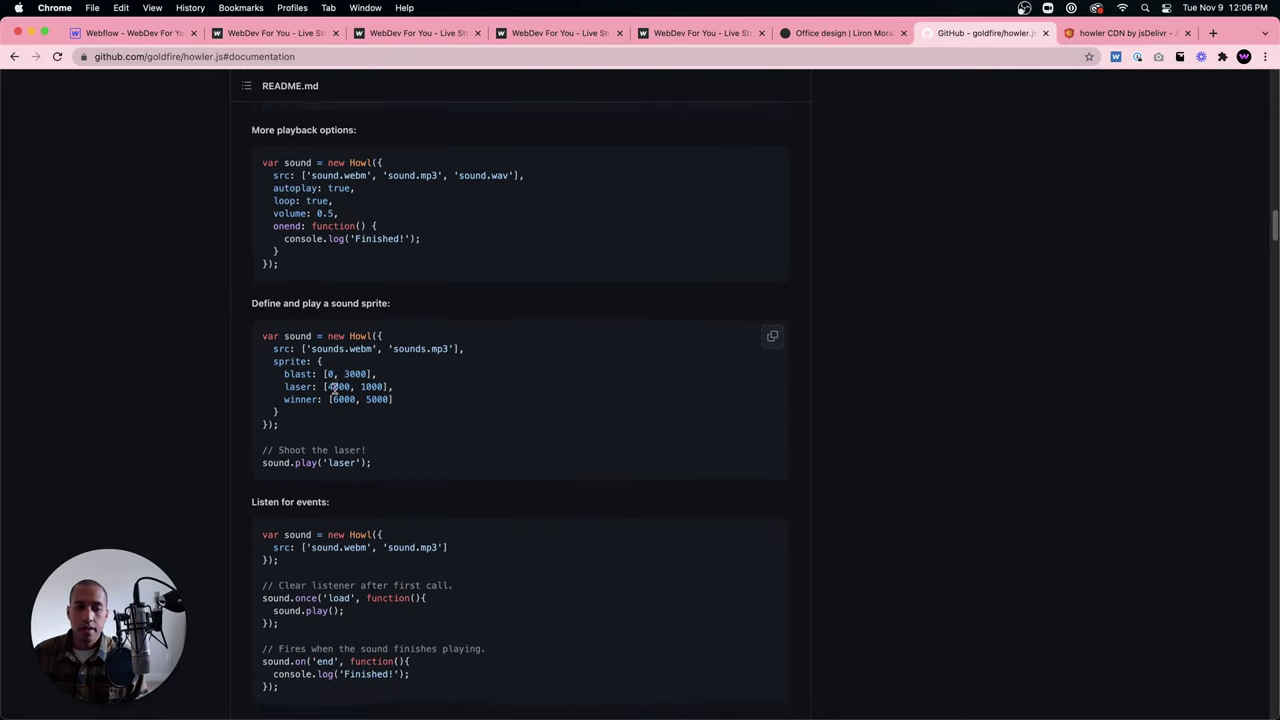
scroll(335, 388, "down", 10)
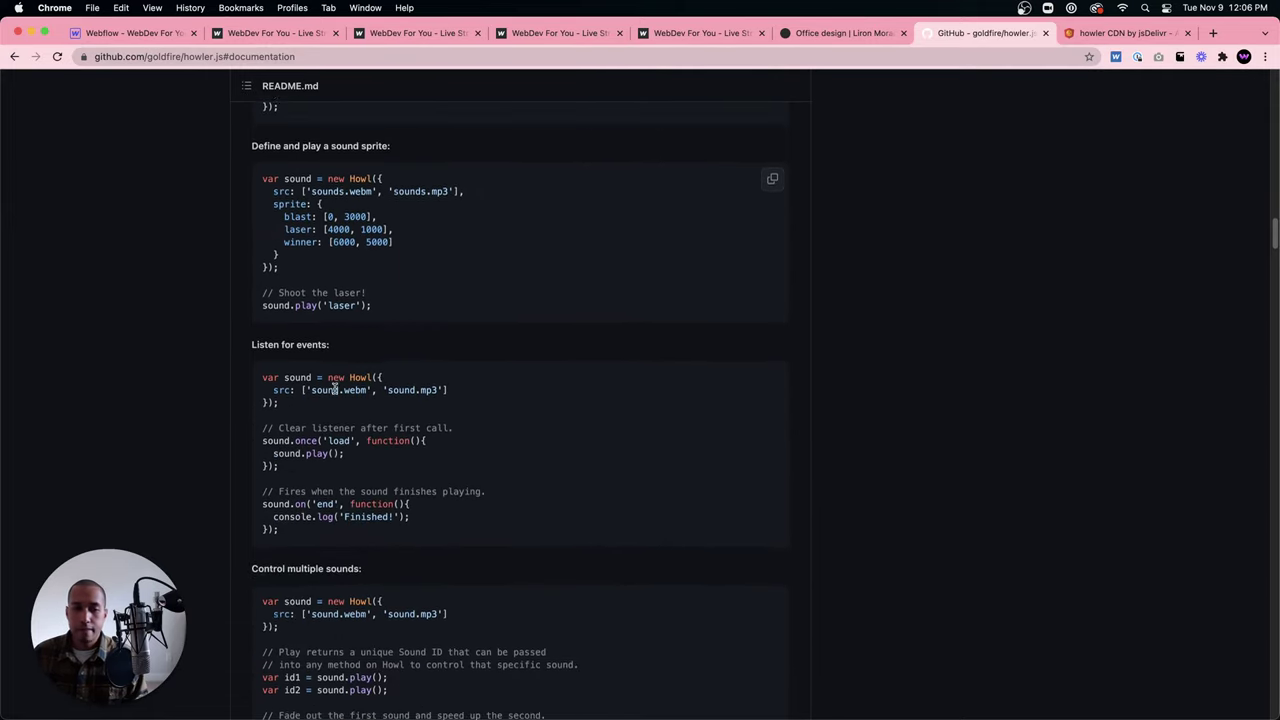
scroll(335, 390, "up", 14)
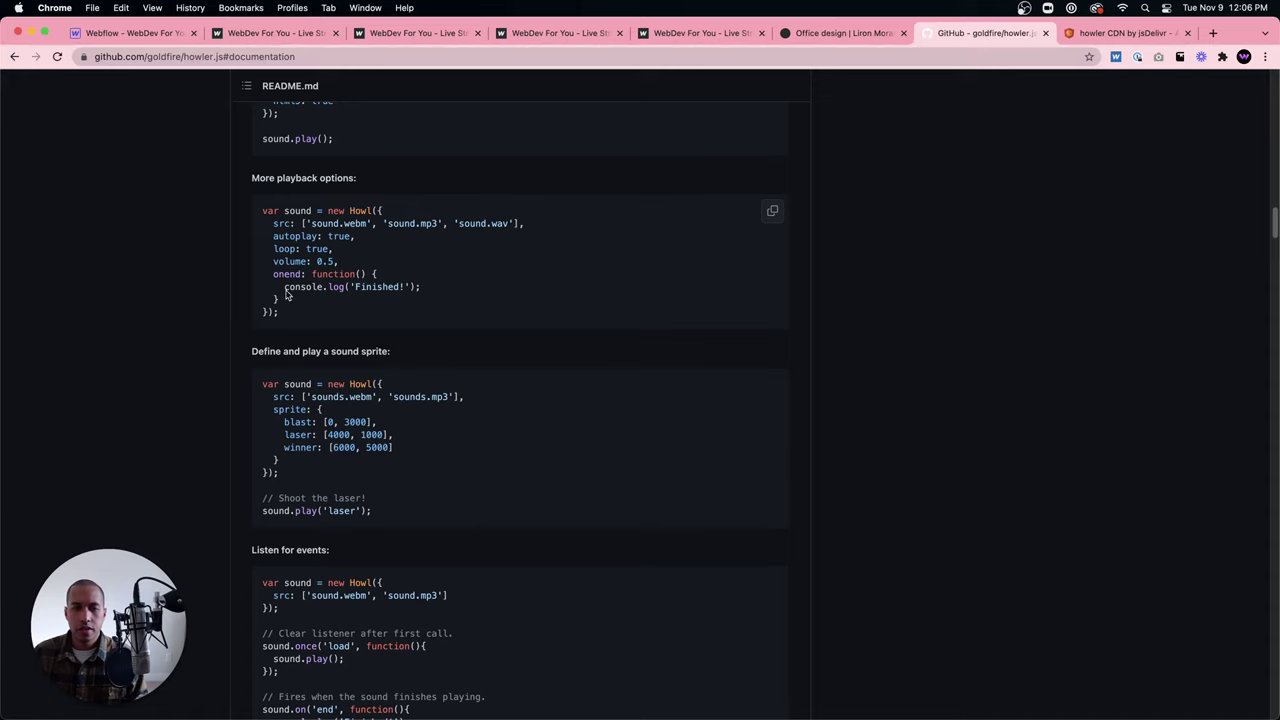
scroll(349, 284, "up", 1)
scroll(434, 297, "up", 1)
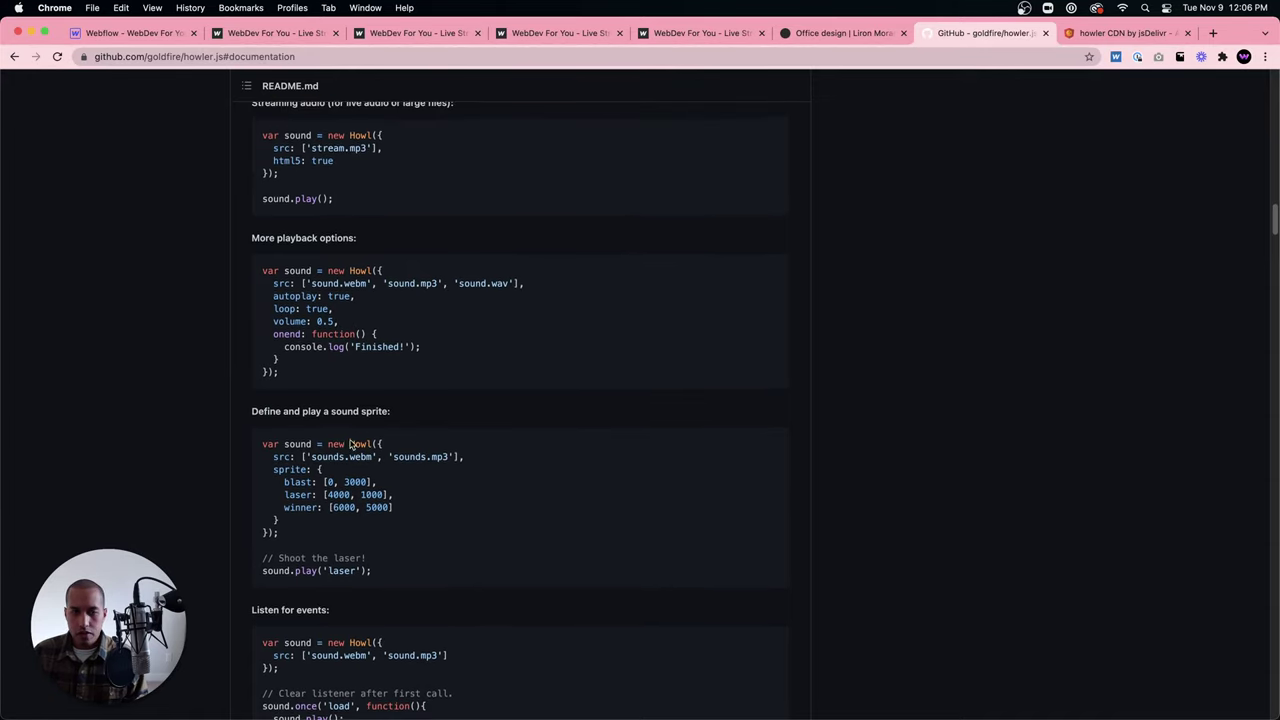
scroll(366, 391, "up", 5)
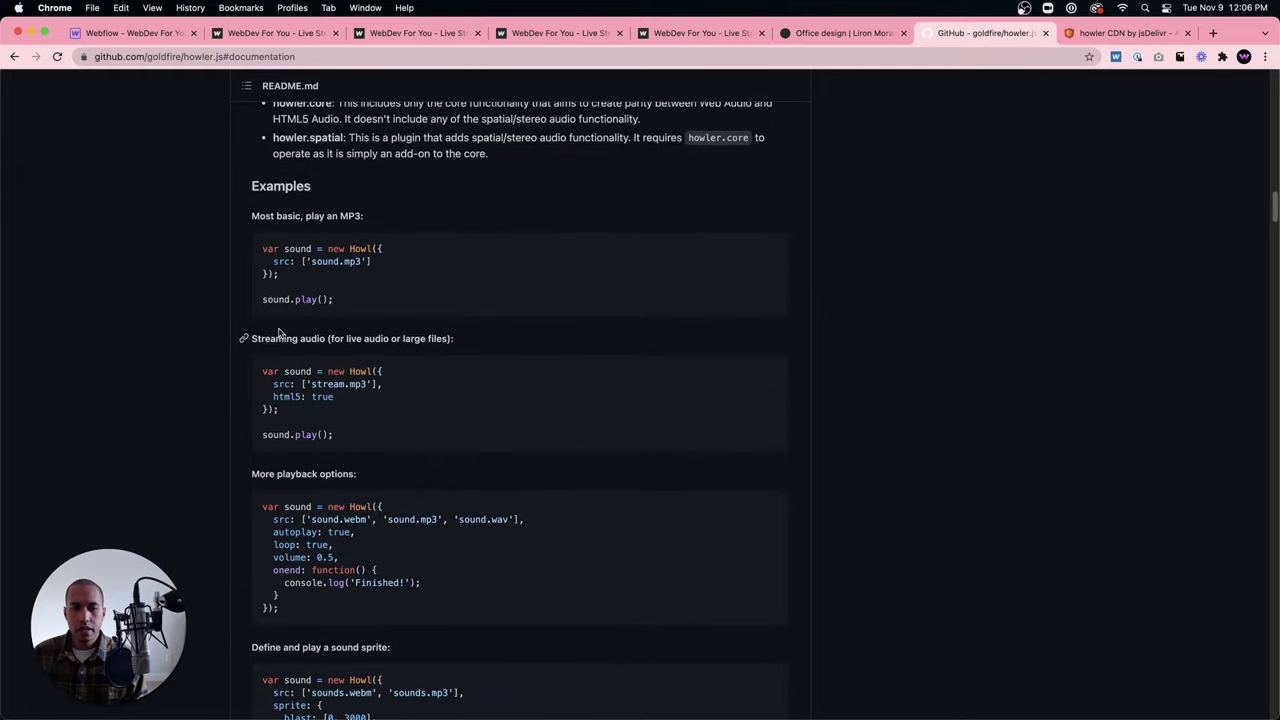
left_click_drag(284, 278, 253, 252)
key("super+c")
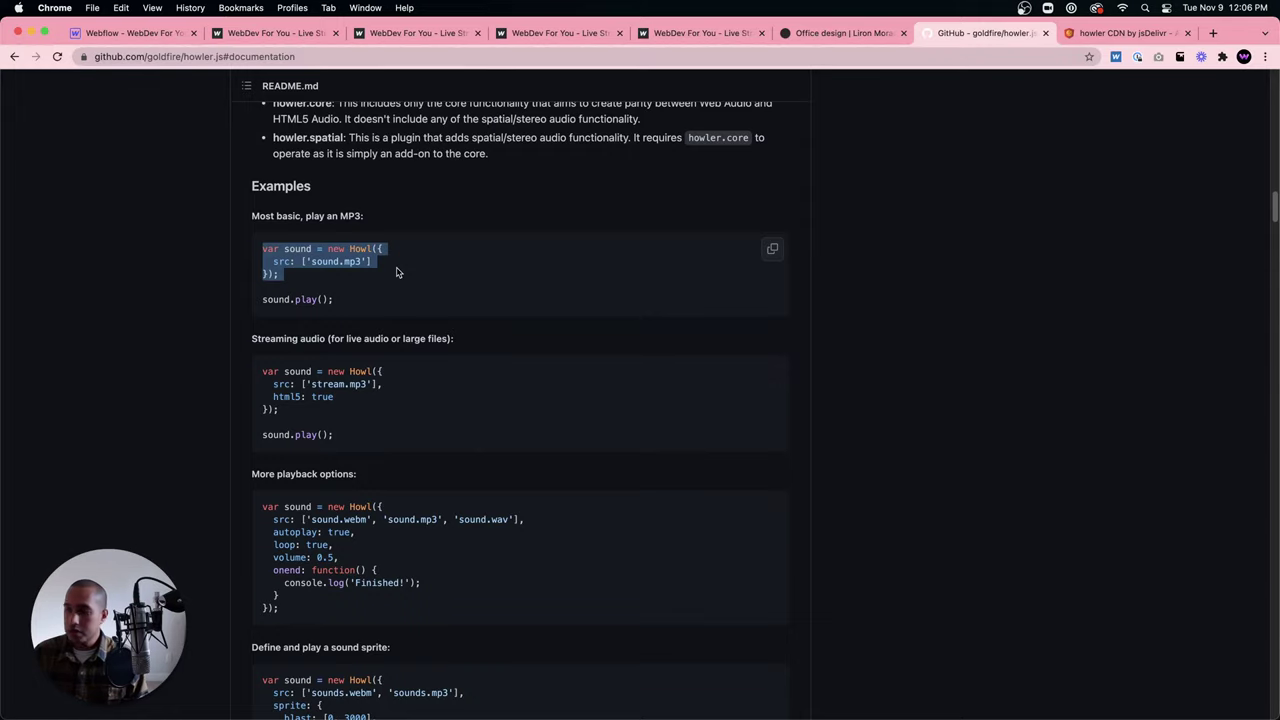
left_click(165, 33)
Add a <script>…</script> block containing the pasted Howl example, then select 'sound.mp3'.
key("super+v")
key("super+z")
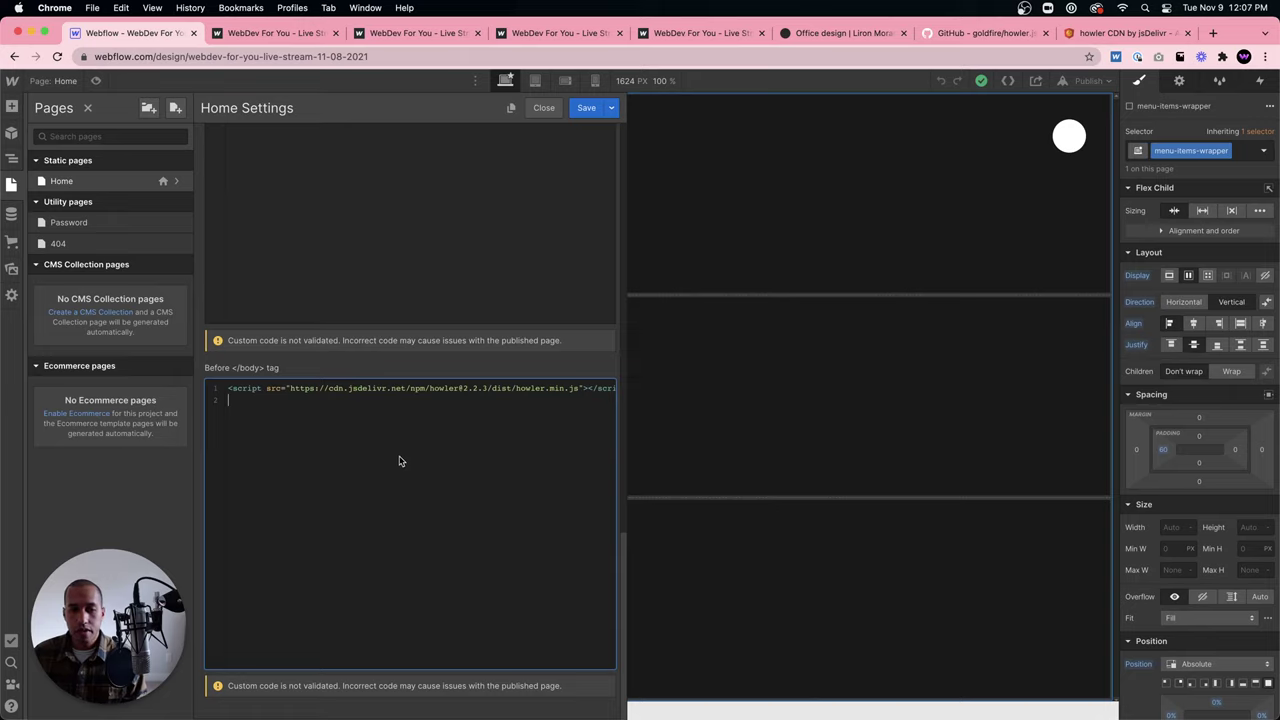
type("<script>")
key("Return")
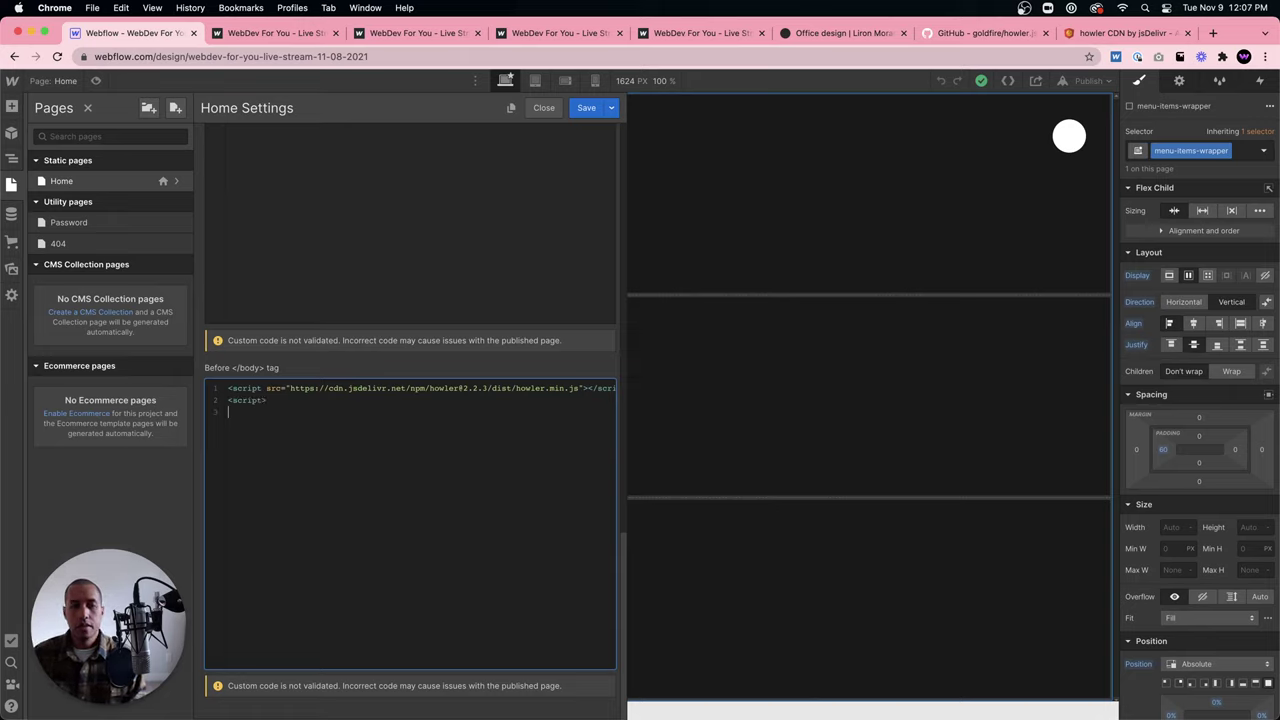
key("super+v")
key("Return")
key("Return")
key("BackSpace")
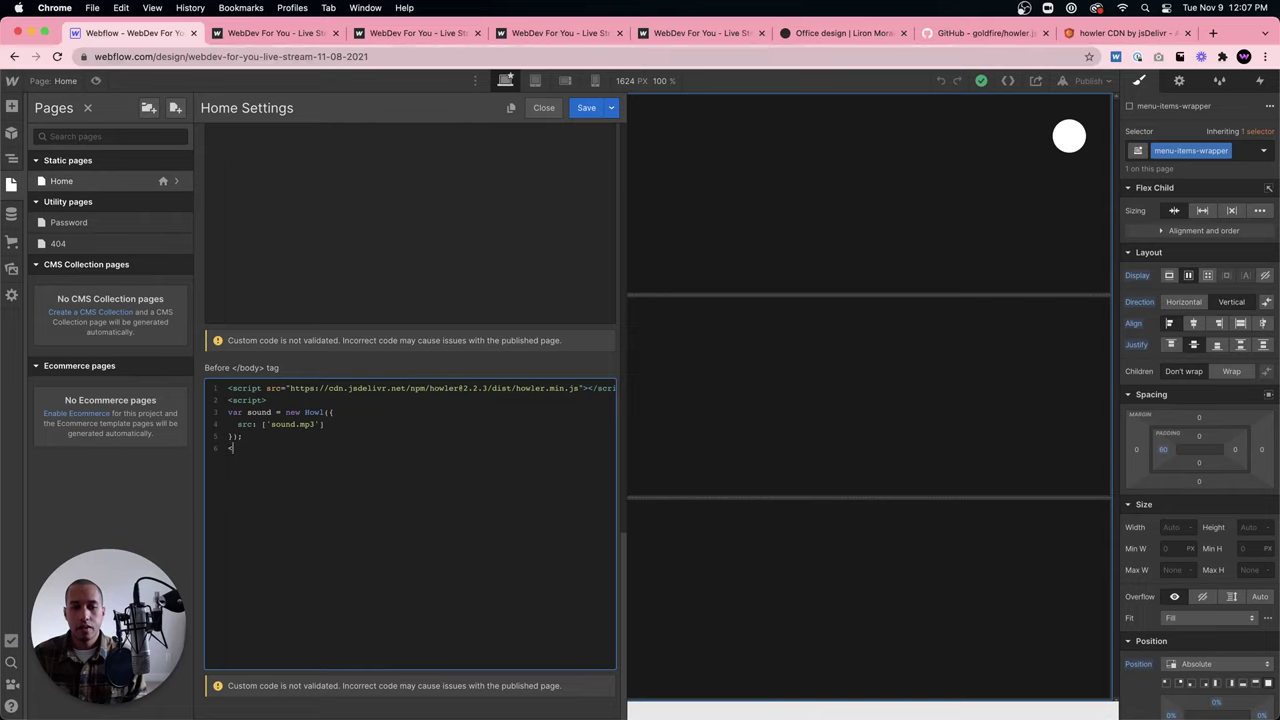
type("</script>")
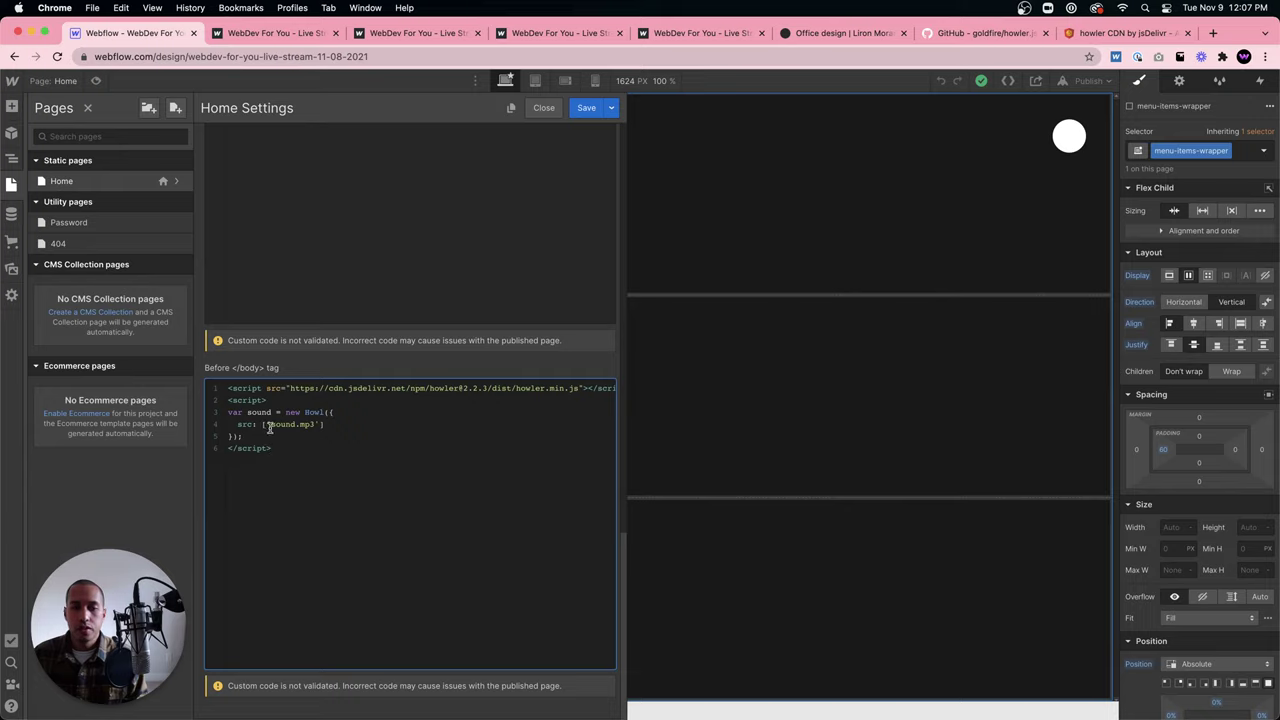
left_click_drag(270, 424, 315, 424)
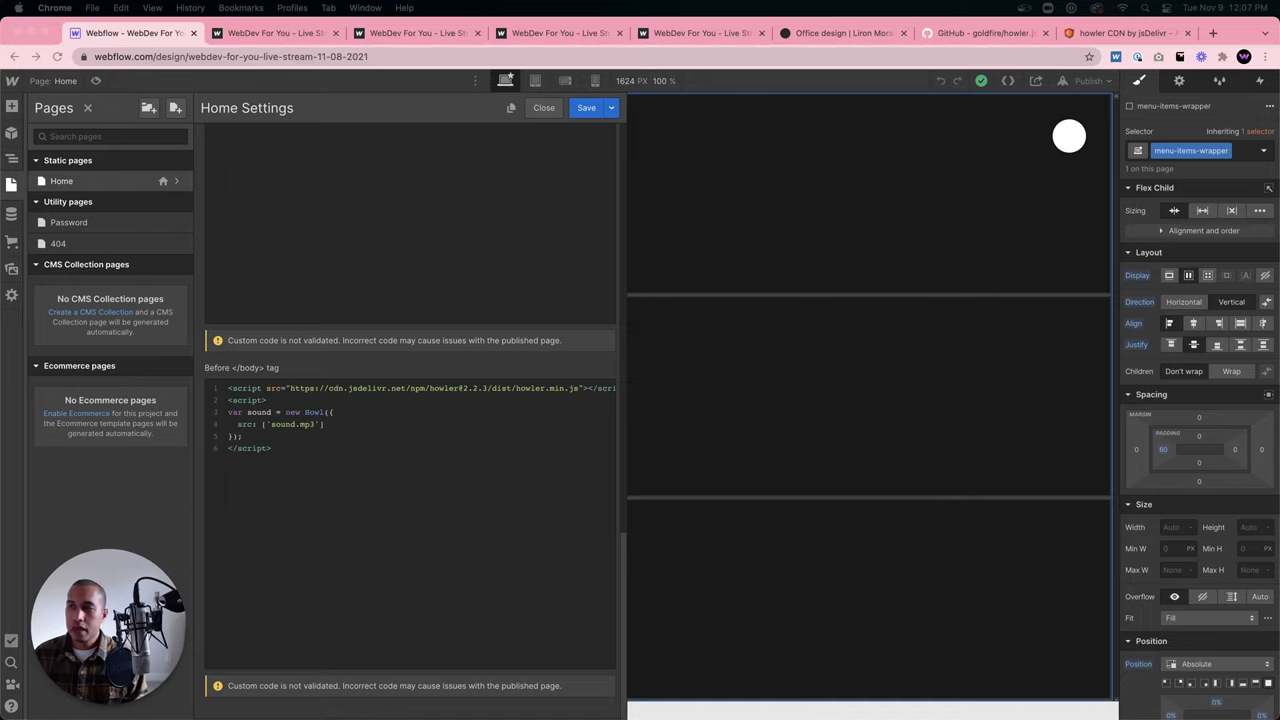
left_click(276, 425)
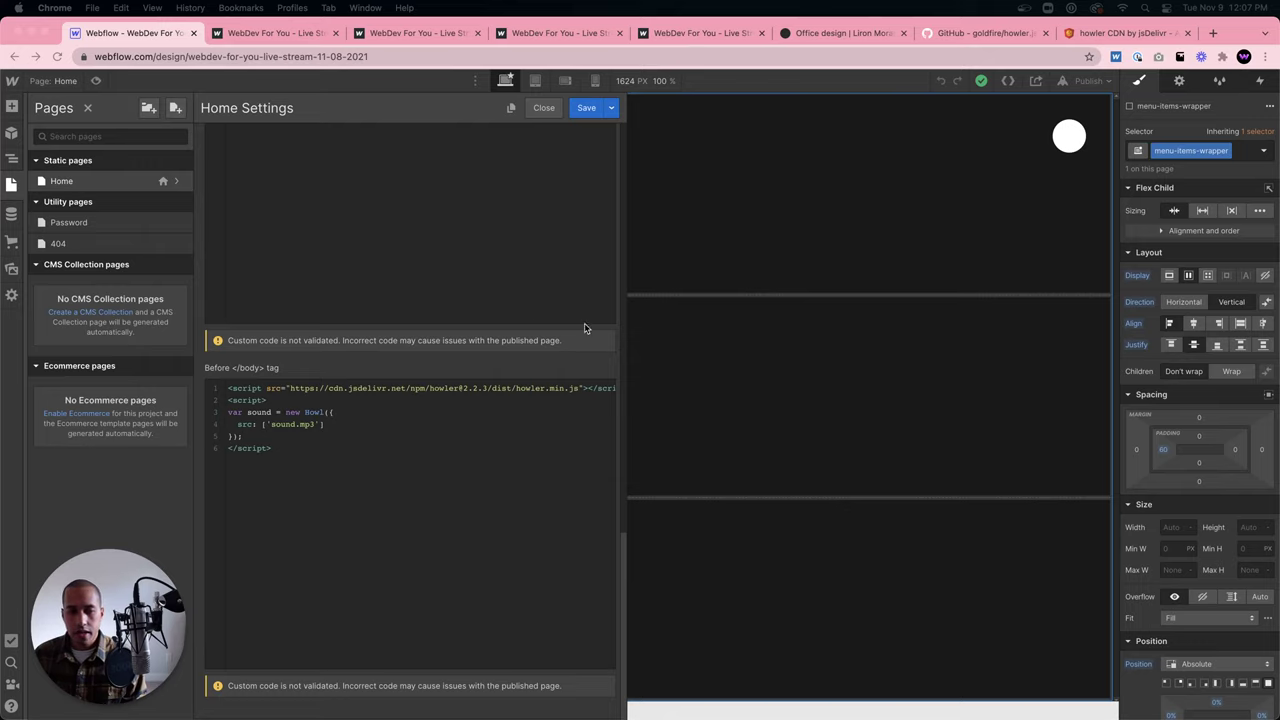
left_click(247, 423)
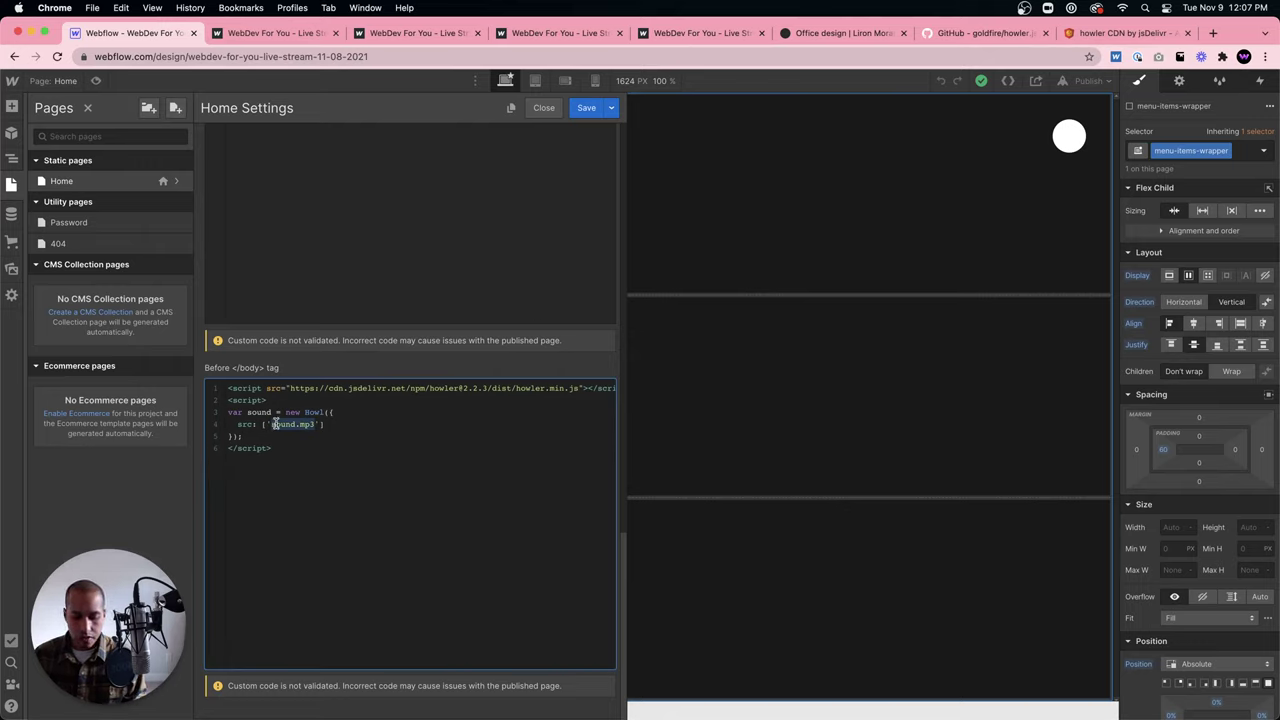
type("https://svgmorph")
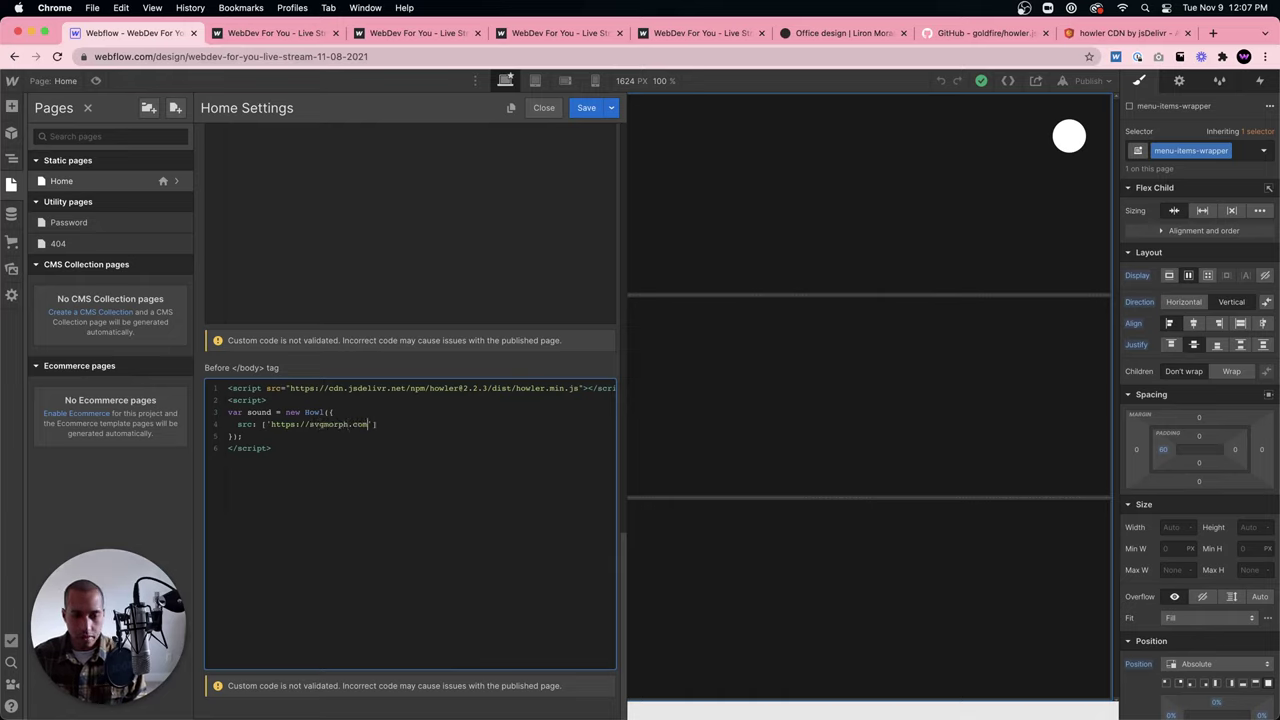
type(".com/images/")
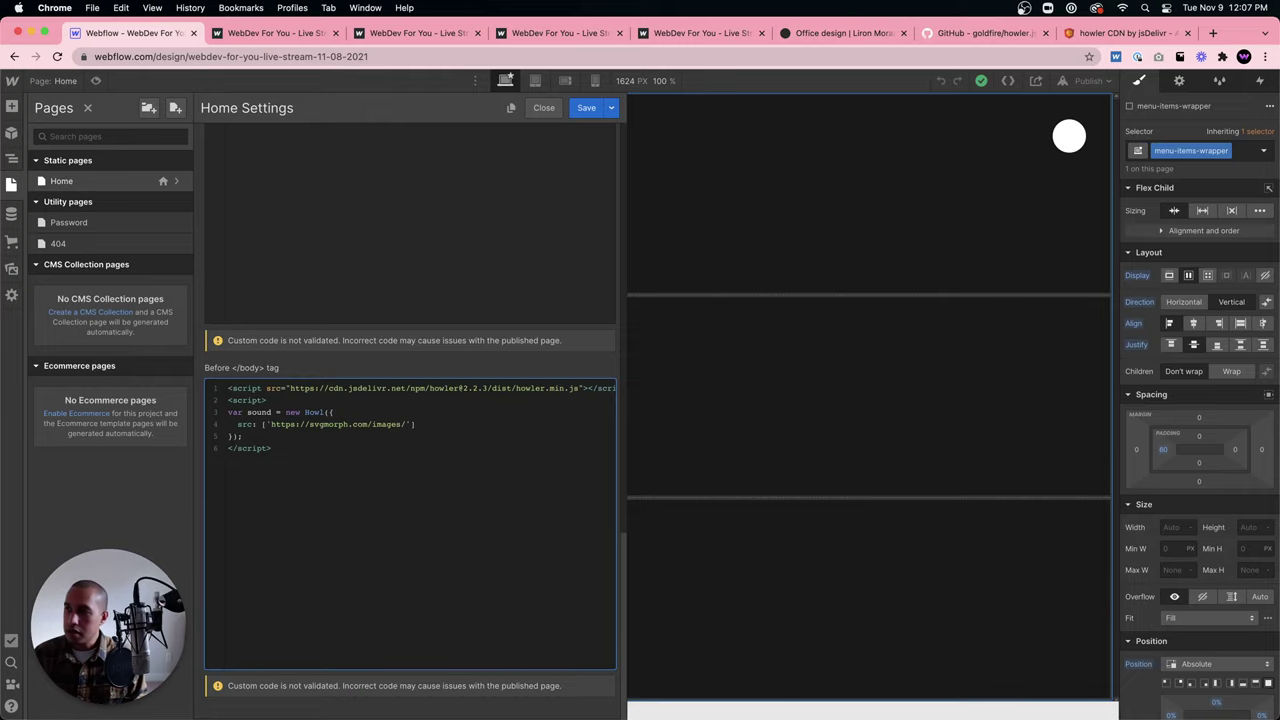
key("super+Tab")
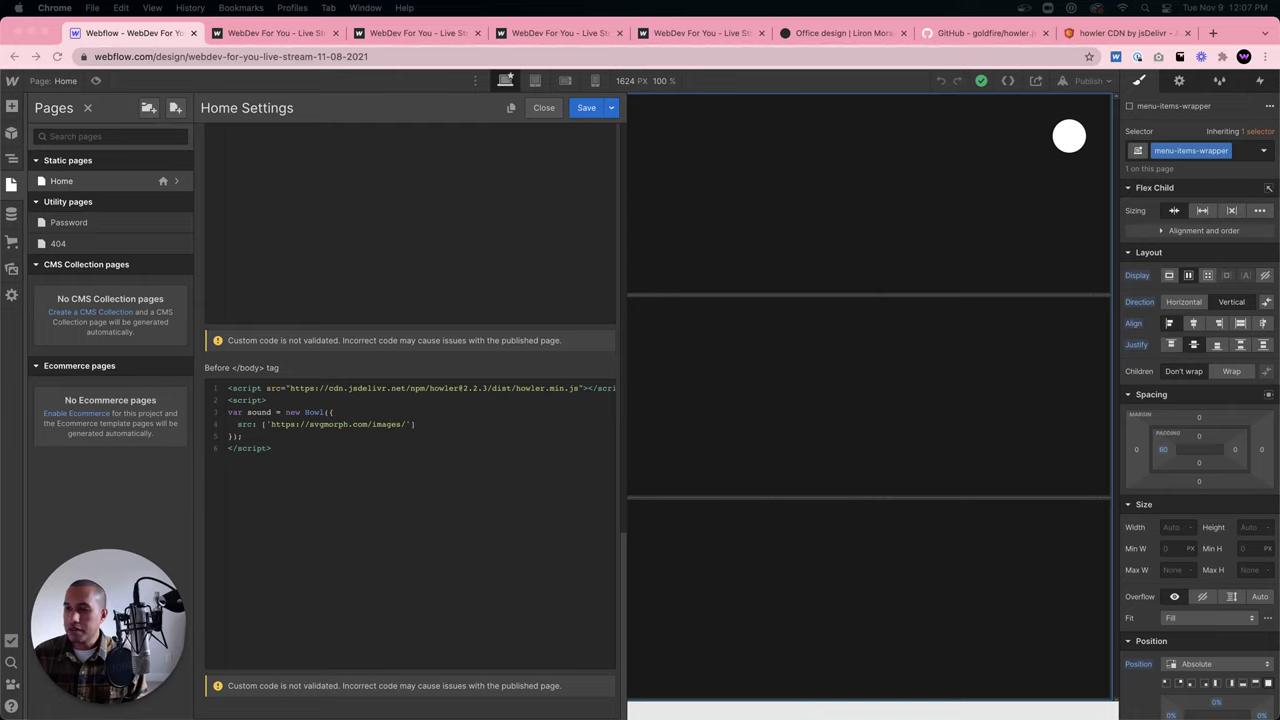
left_click(412, 424)
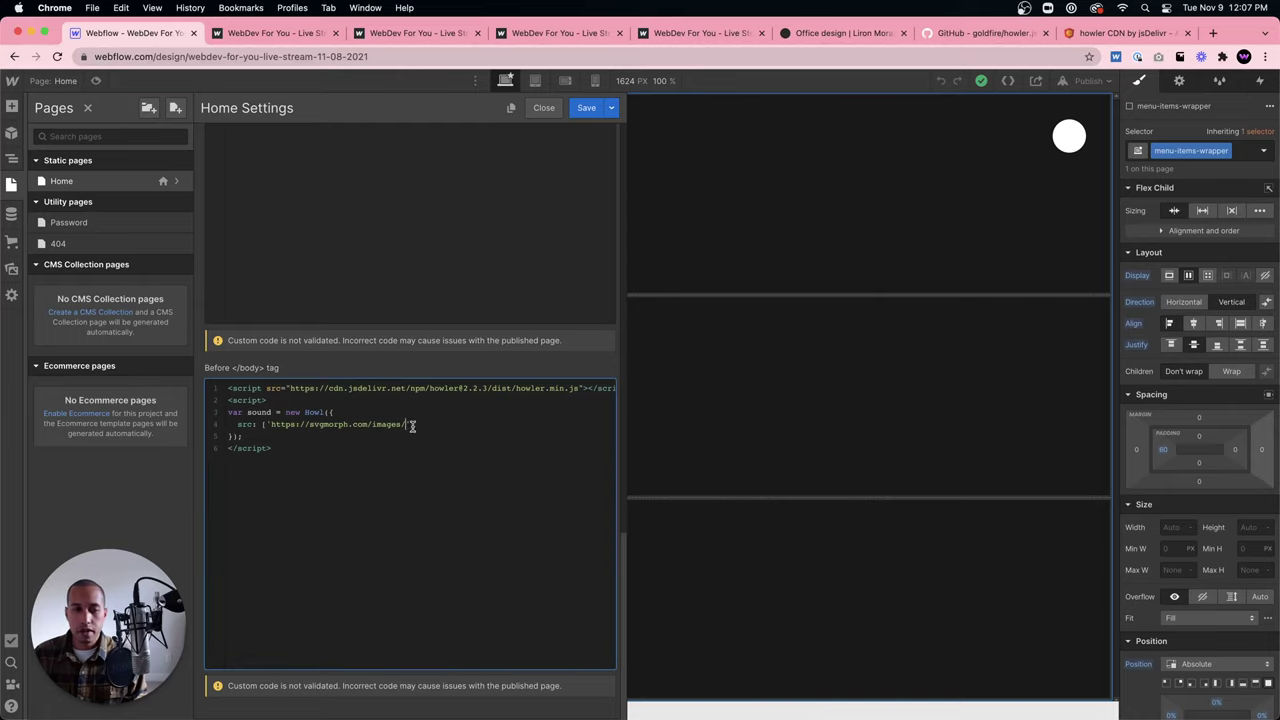
type("etc_space_alarm")
type(".")
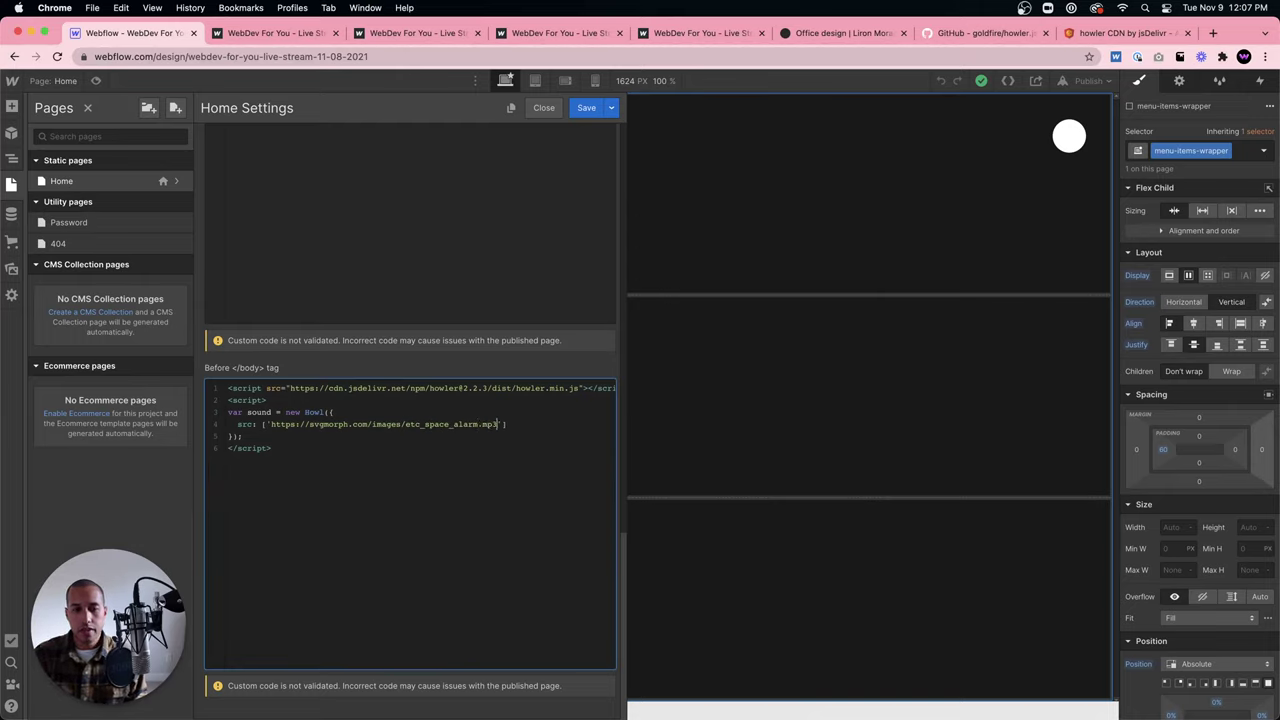
type("mp3")
left_click_drag(455, 425, 504, 425)
left_click(483, 425)
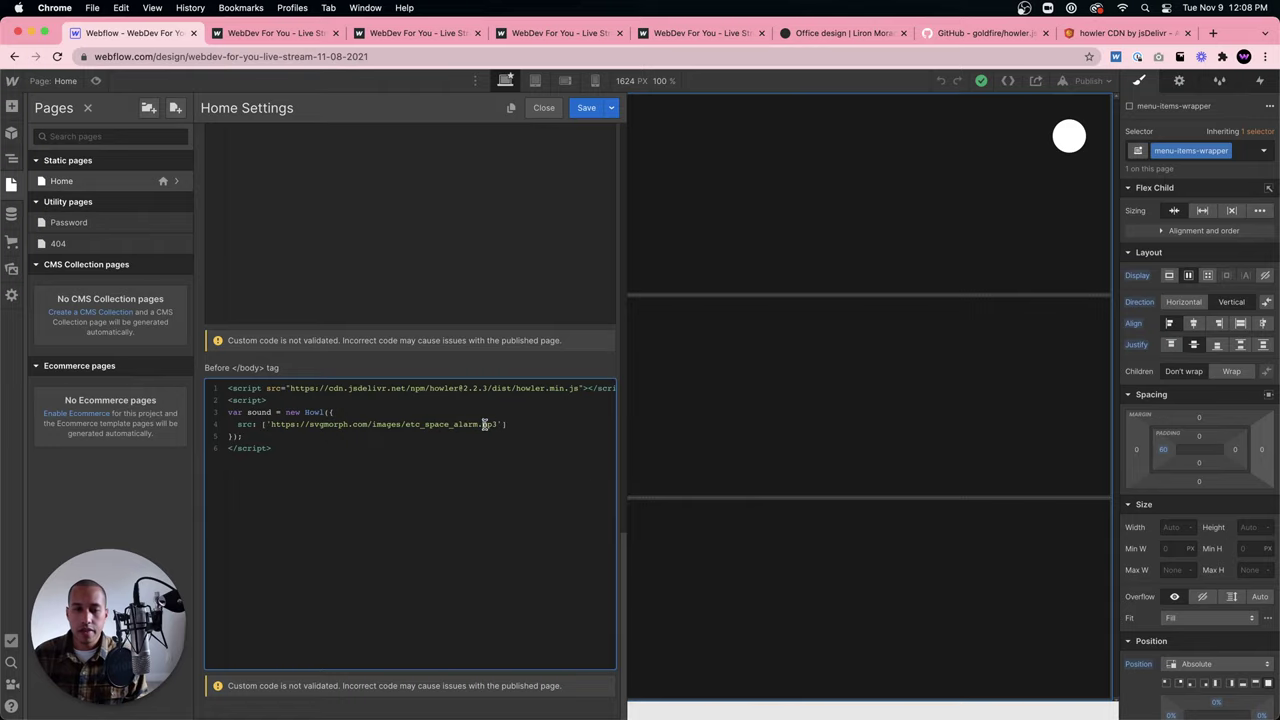
left_click(1069, 135)
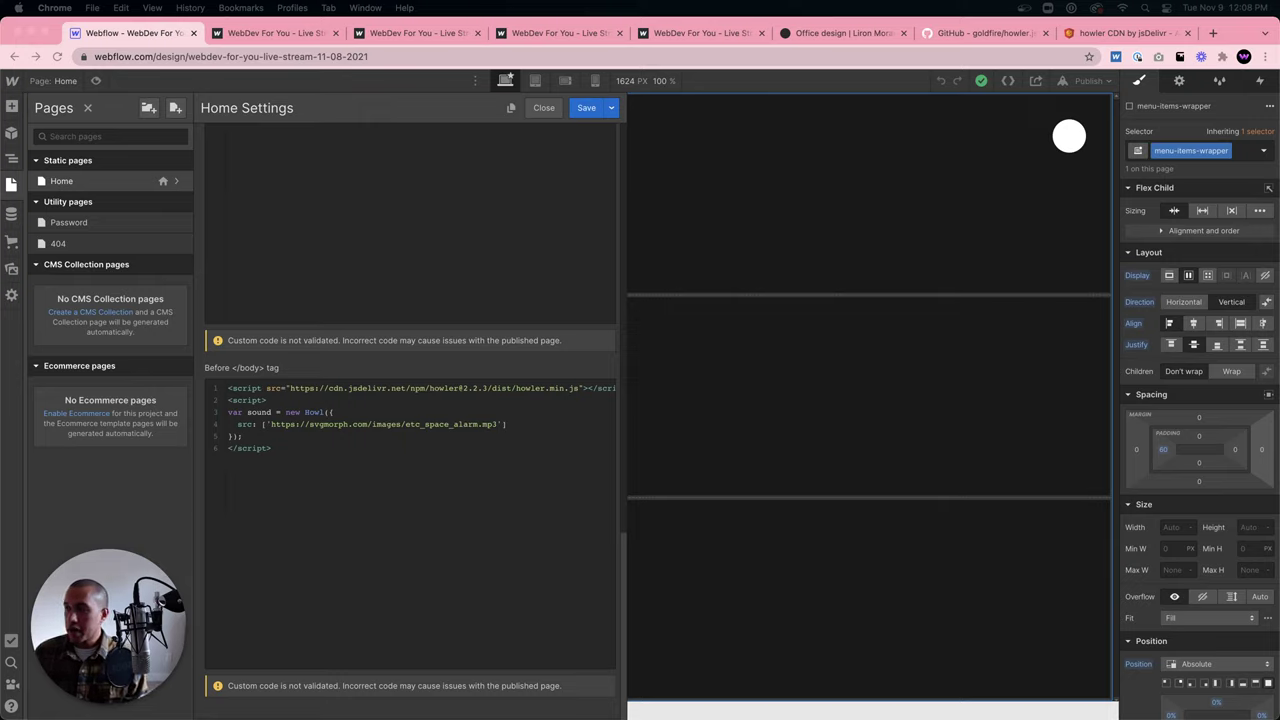
Add 'volume: .25' below the Howl src line and leave blank lines after the sound block.
left_click(528, 415)
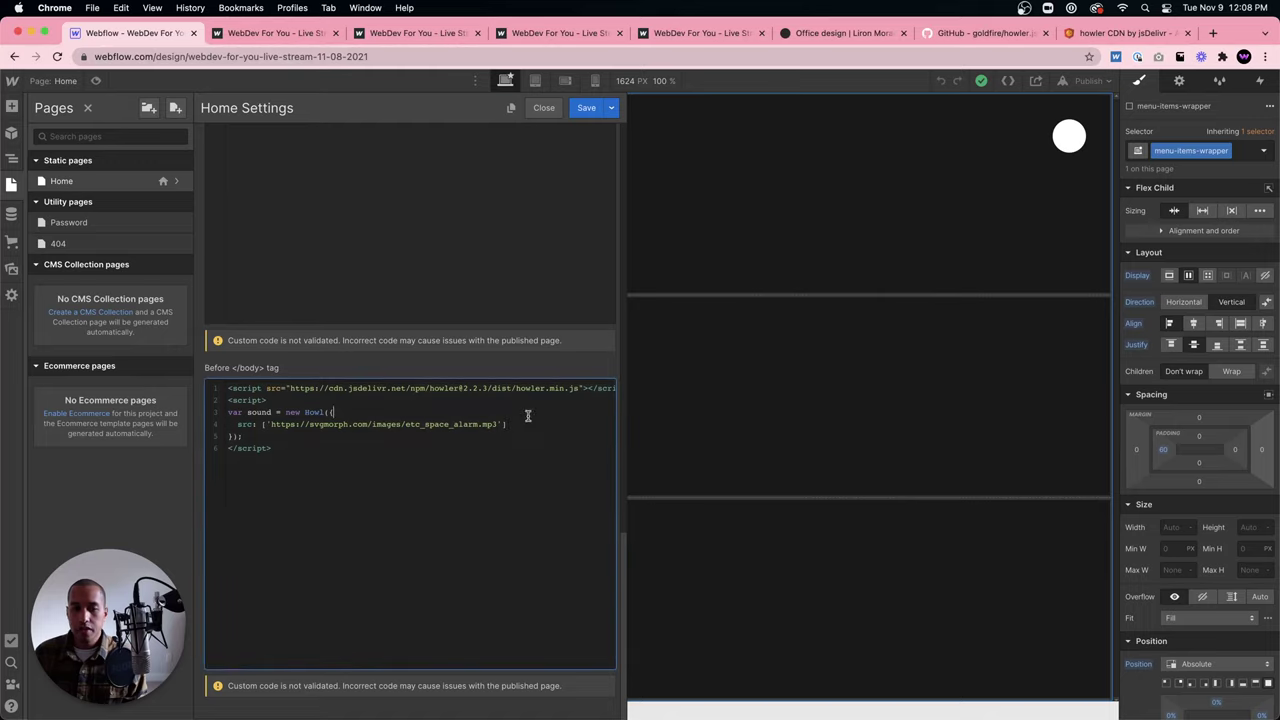
key("Return")
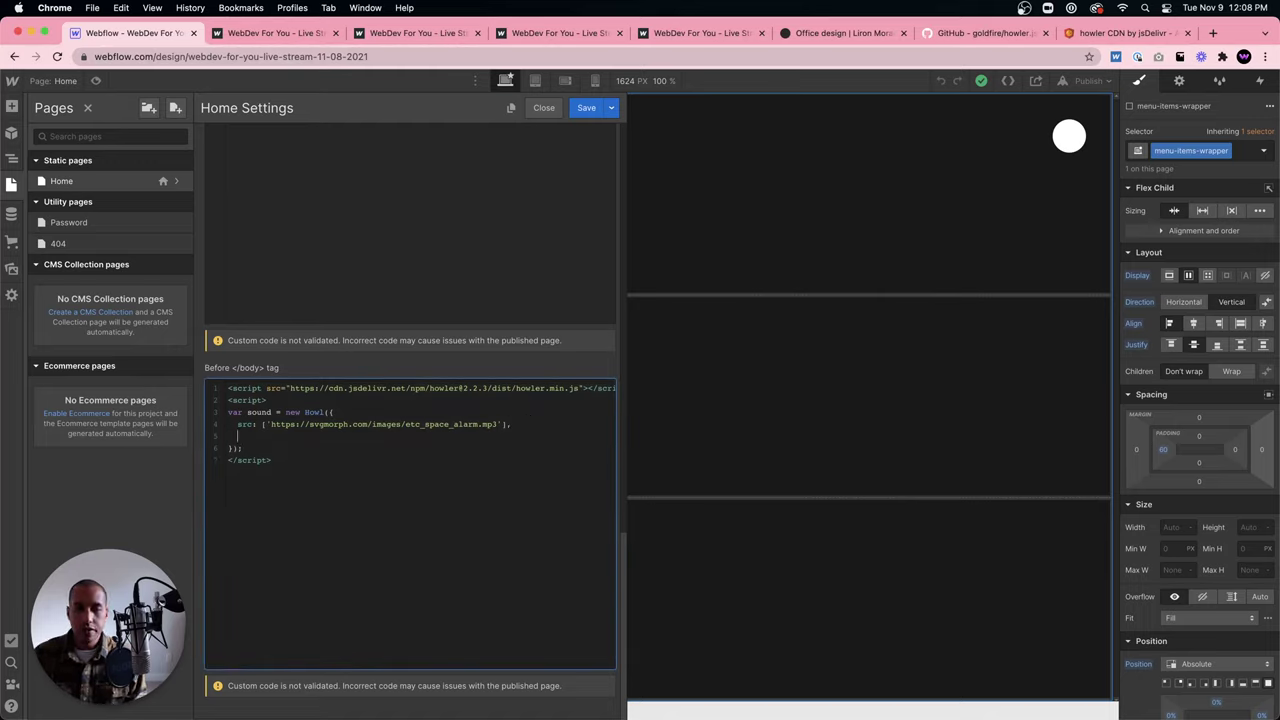
type("volume")
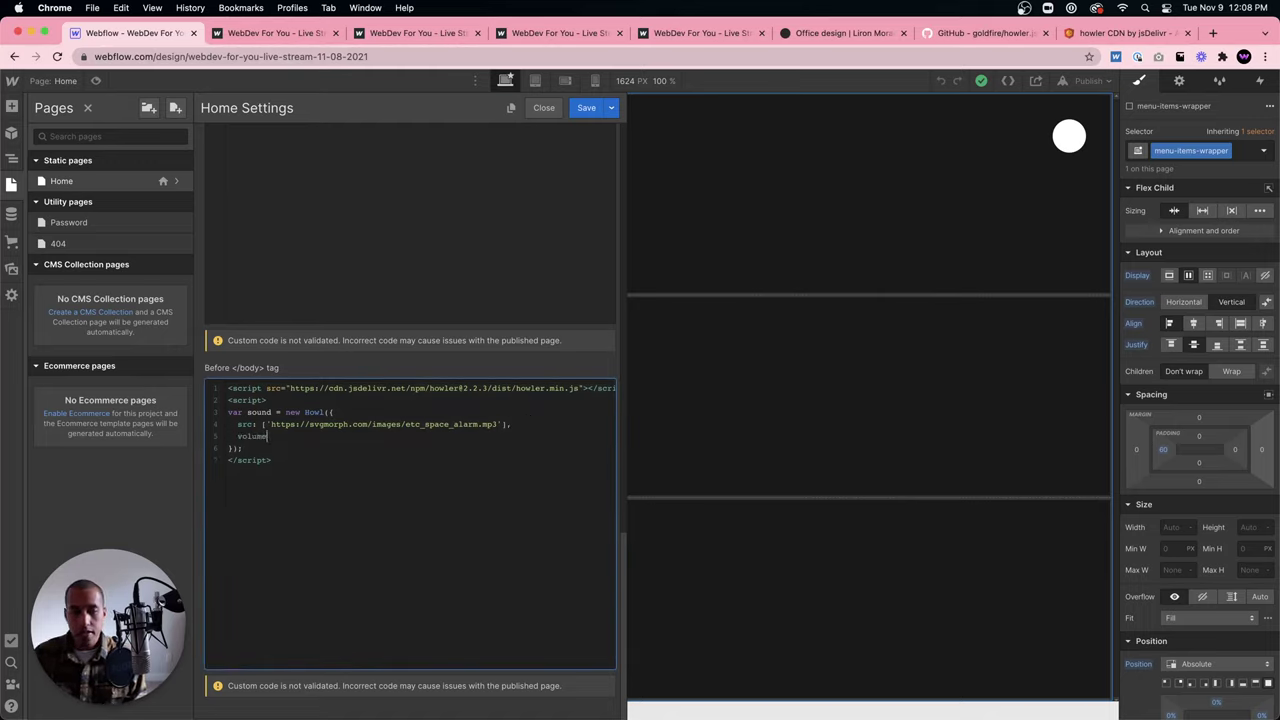
type(": .25")
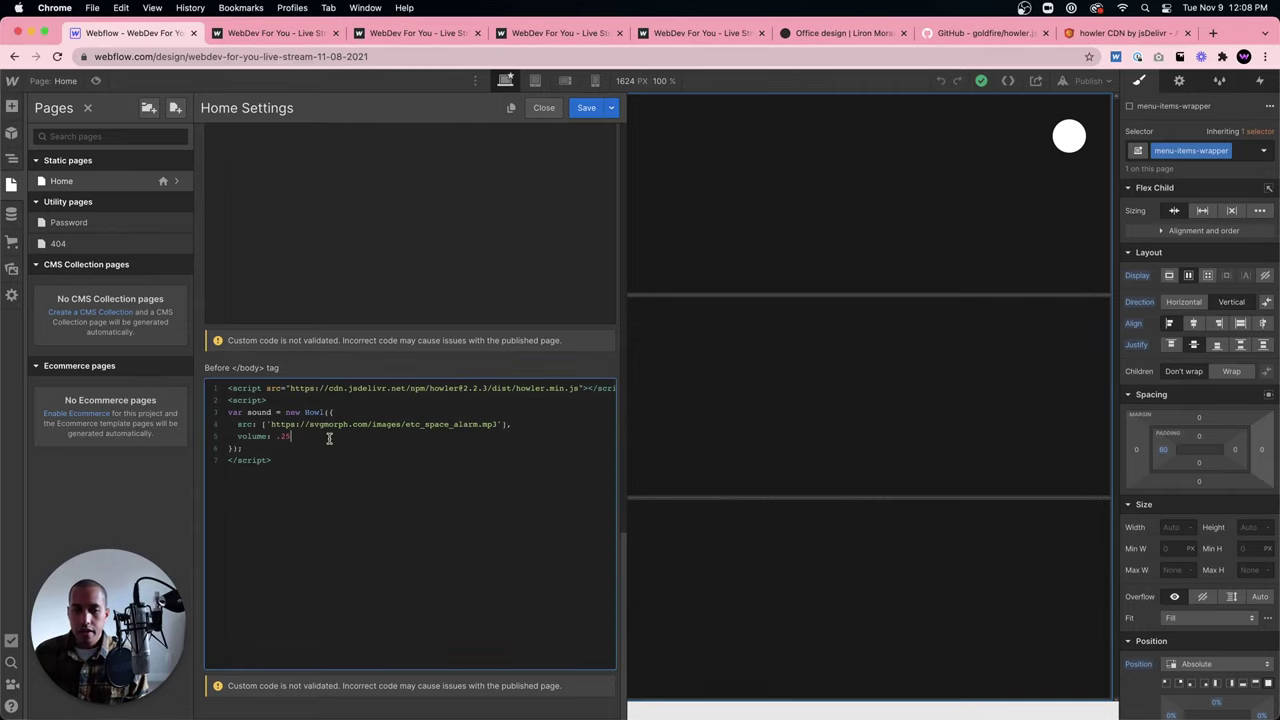
left_click_drag(305, 446, 226, 416)
left_click(268, 450)
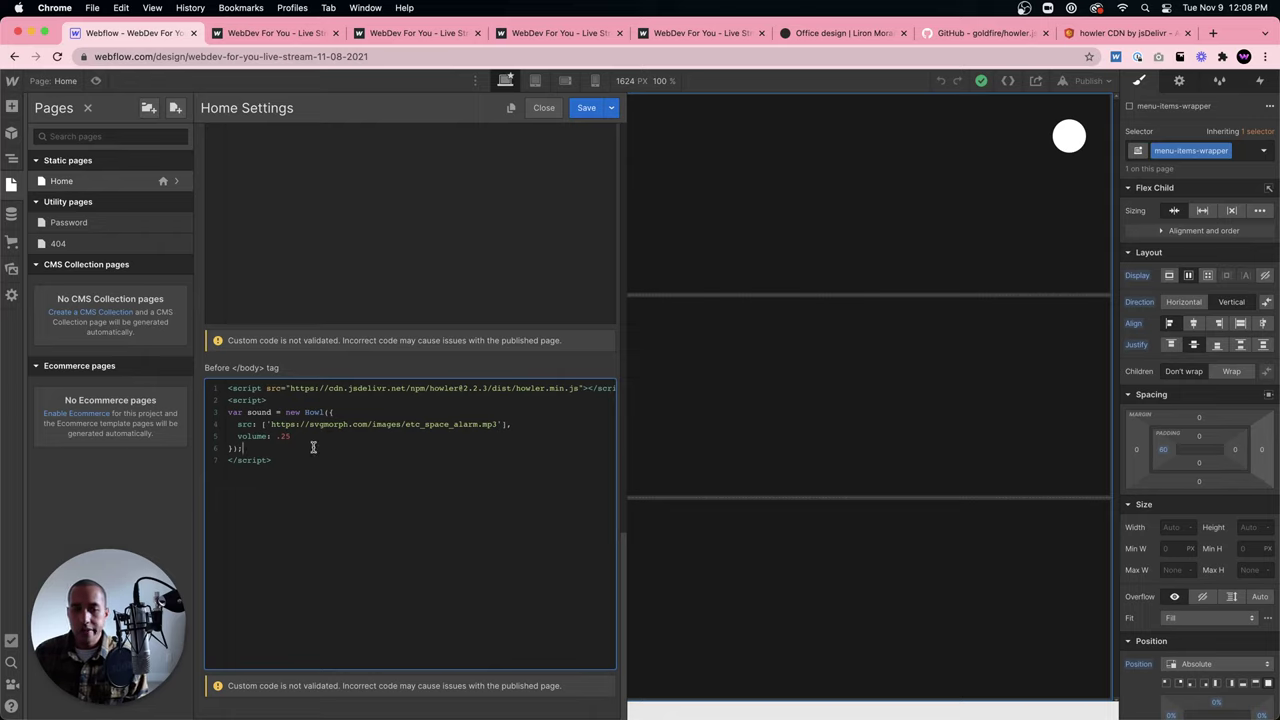
key("Return")
key("Return")
key("Return")
key("BackSpace")
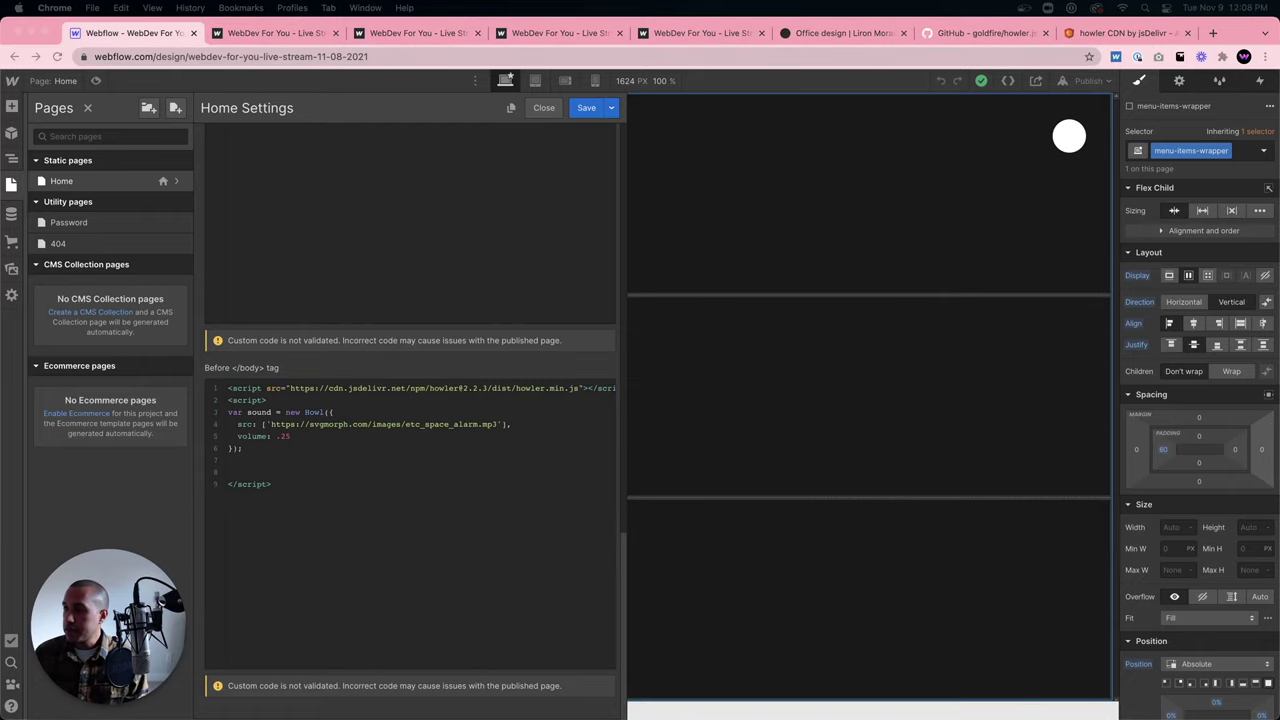
Paste the jQuery mouseenter/mouseleave sound handlers for .menu-item-wrapper, then check the live site.
type("$('.menu-item-wrapper').mouseenter(function(){ sound.stop(); sound.play(); }).mouseleave(function() { sound.off(); });")
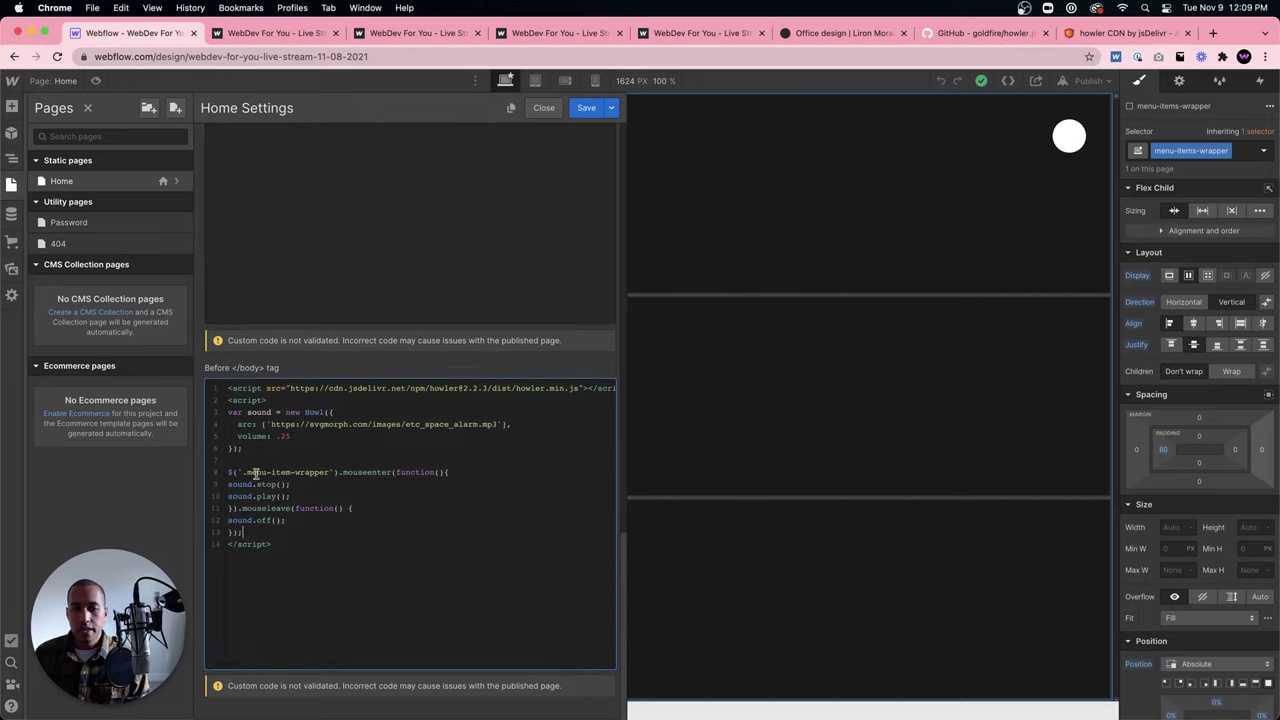
left_click_drag(243, 472, 320, 474)
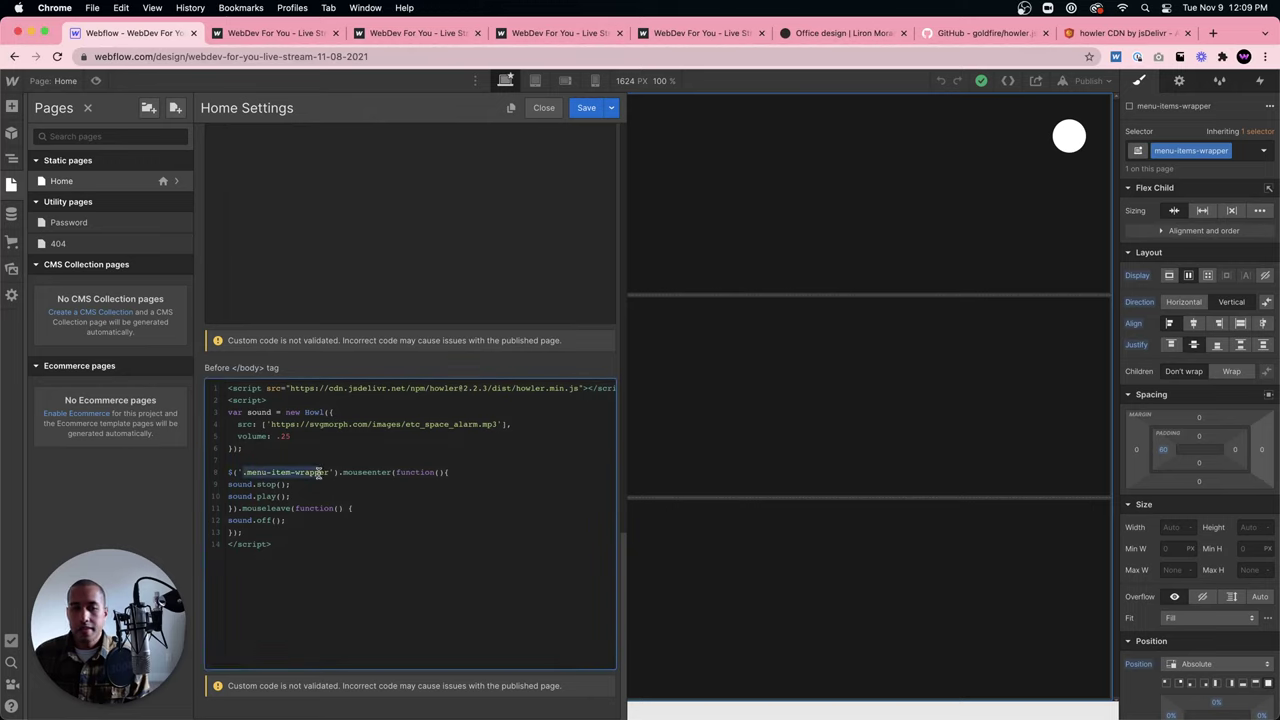
left_click(265, 33)
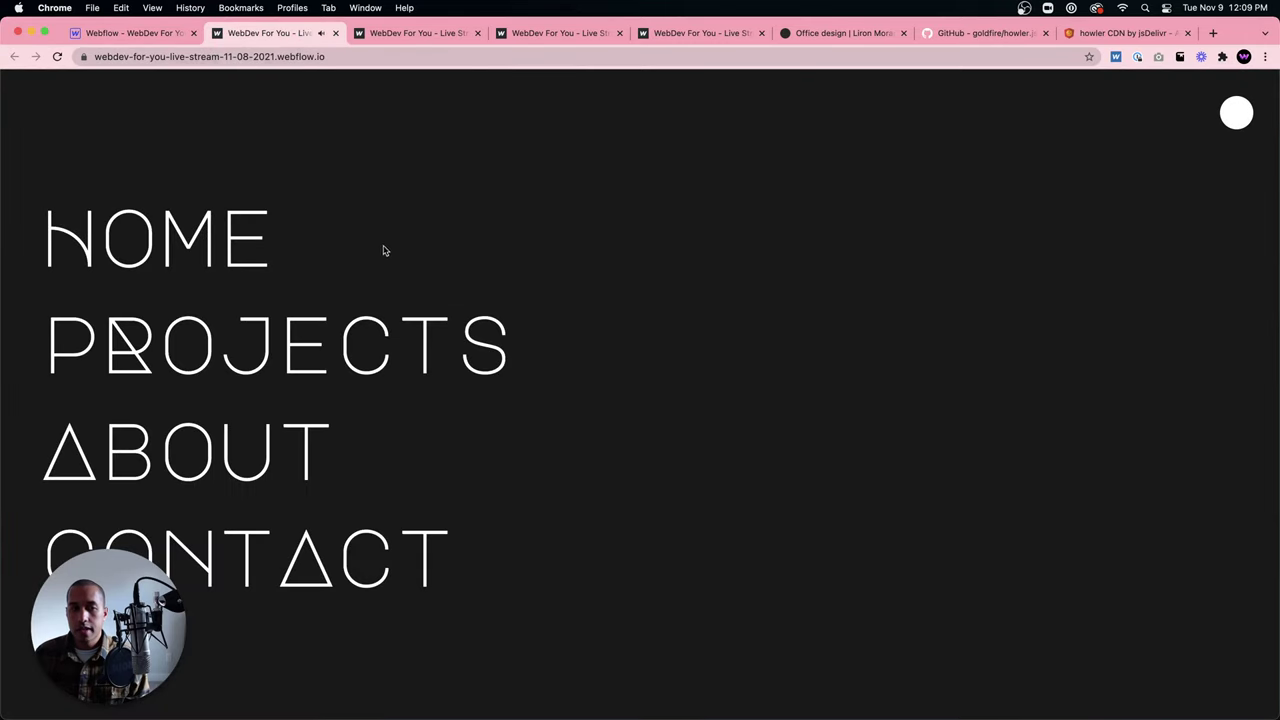
Back in the Designer, review the hover handlers and change sound.off to sound.stop.
key("super+1")
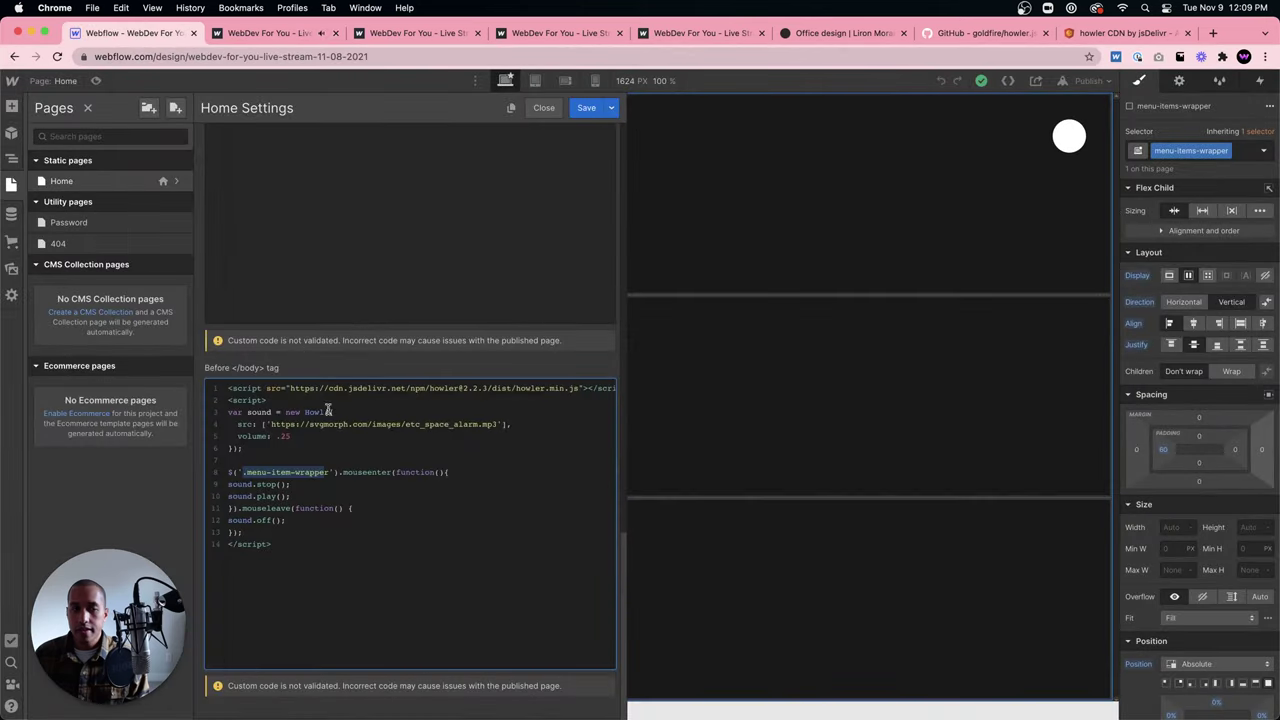
left_click_drag(343, 472, 392, 472)
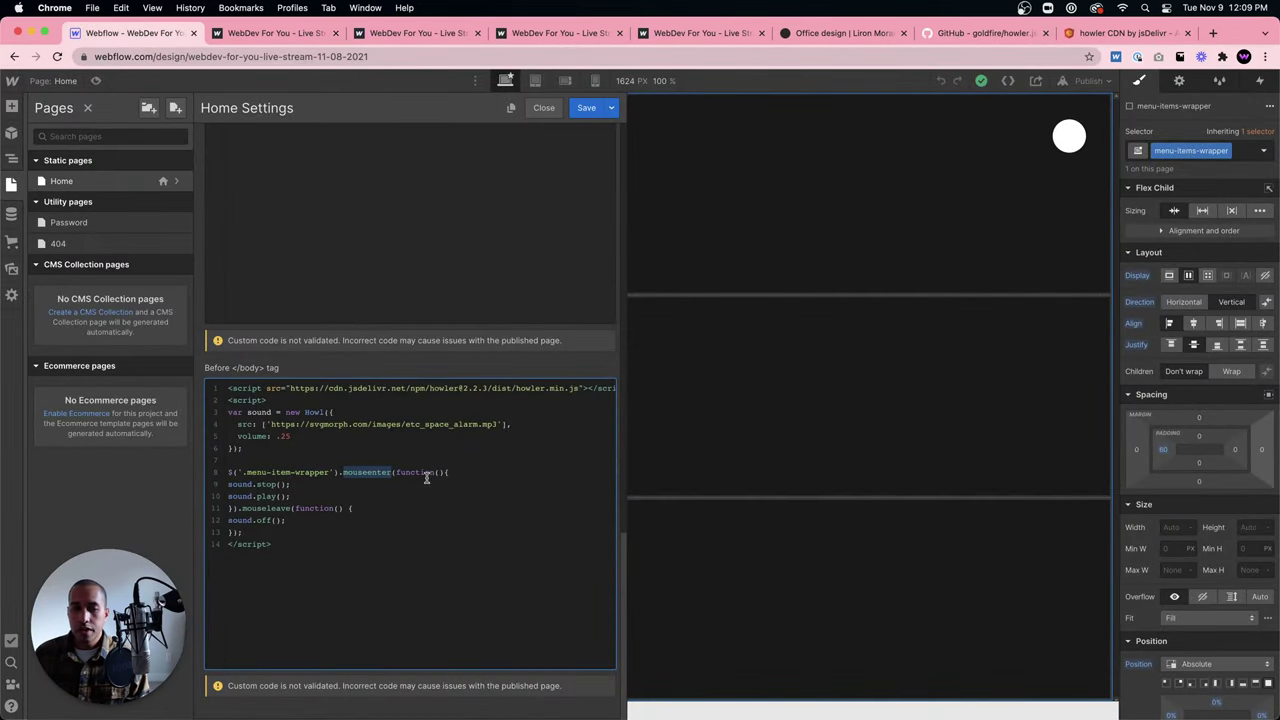
left_click(241, 486)
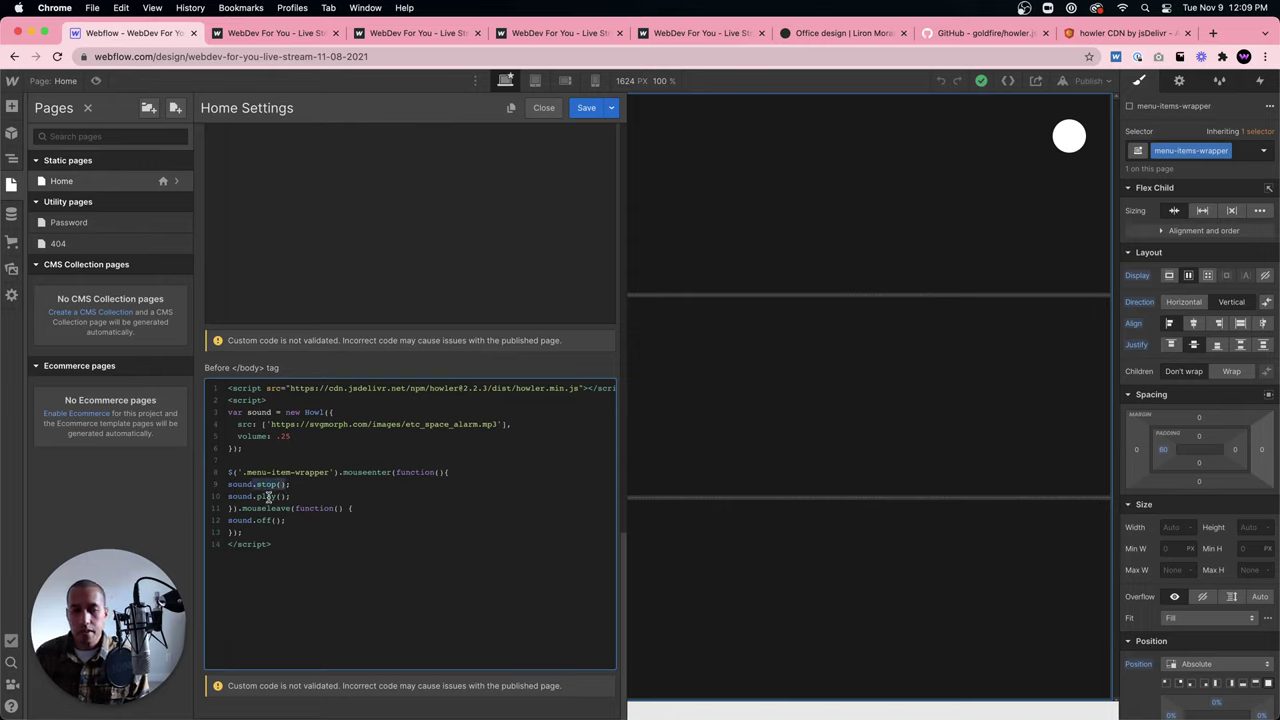
left_click_drag(229, 496, 326, 498)
left_click(237, 497)
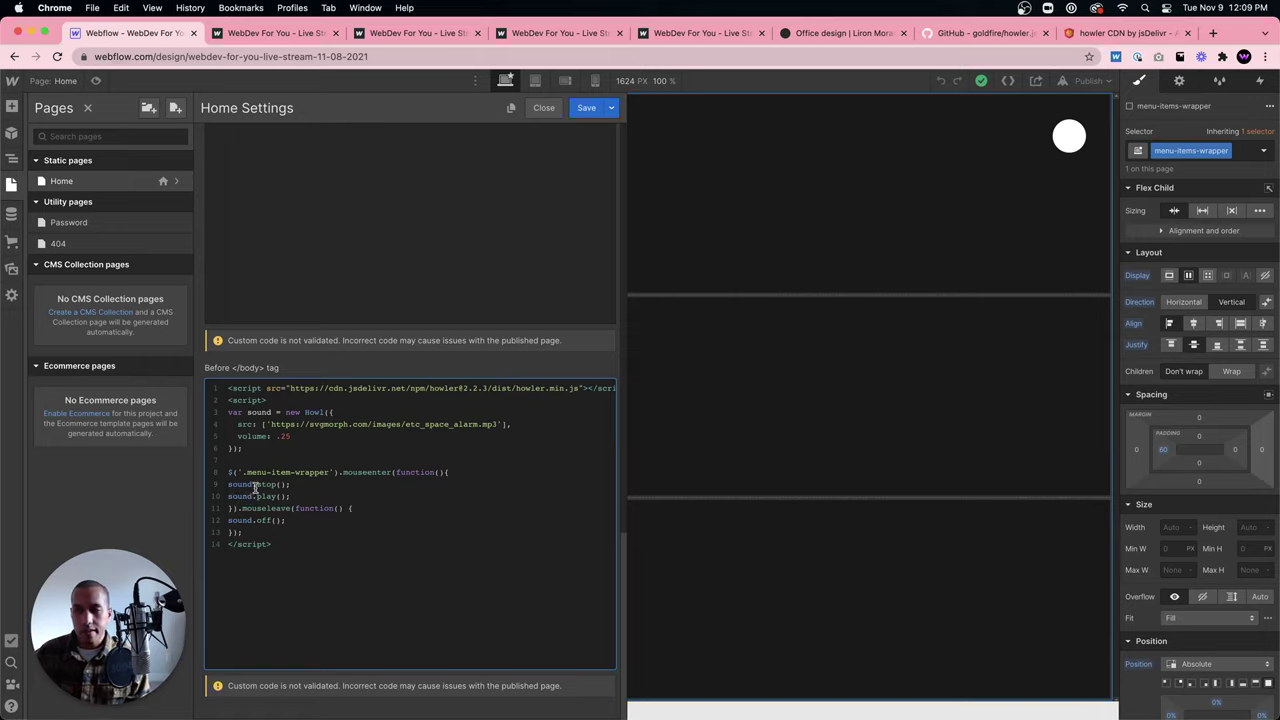
left_click_drag(250, 508, 332, 508)
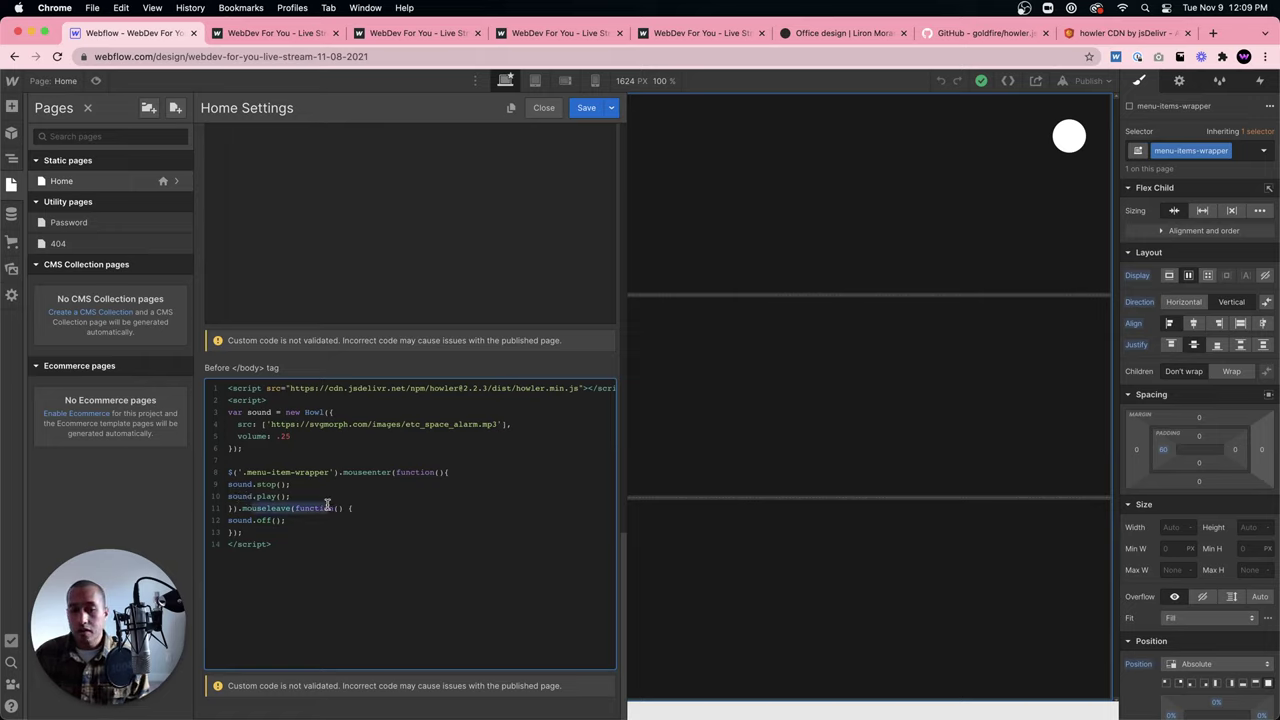
left_click(330, 508)
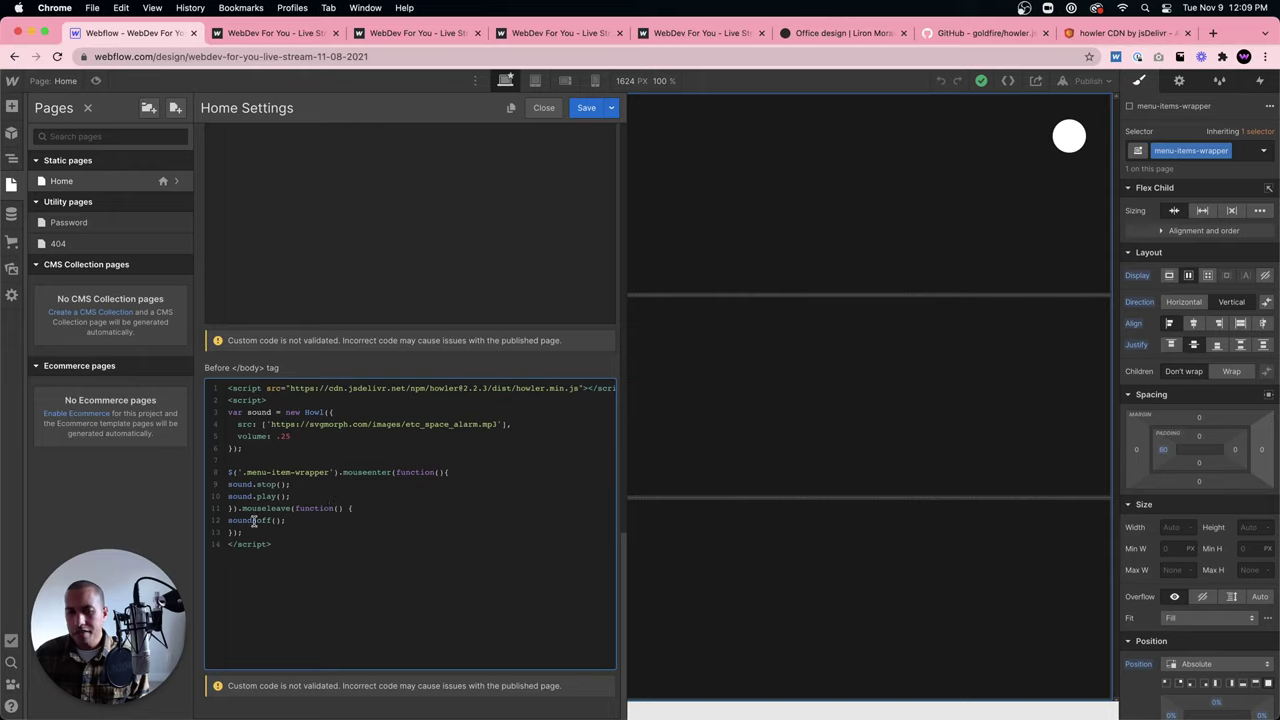
double_click(262, 520)
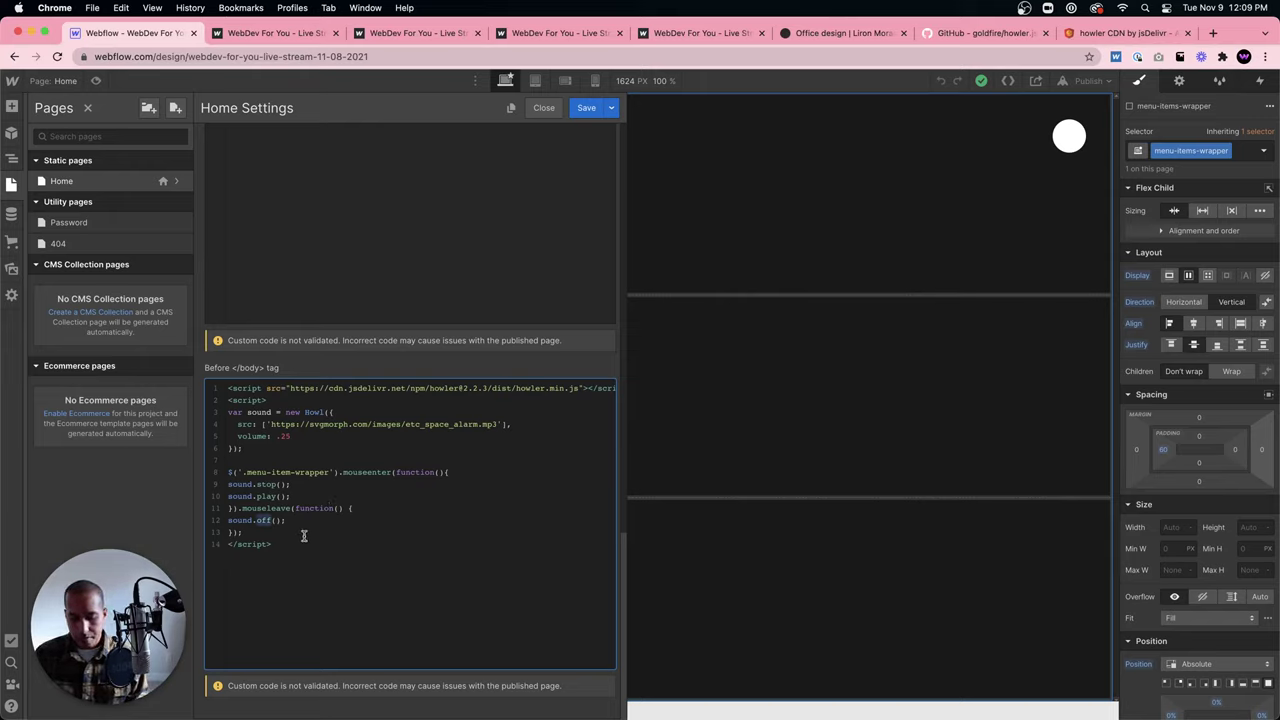
type("stop")
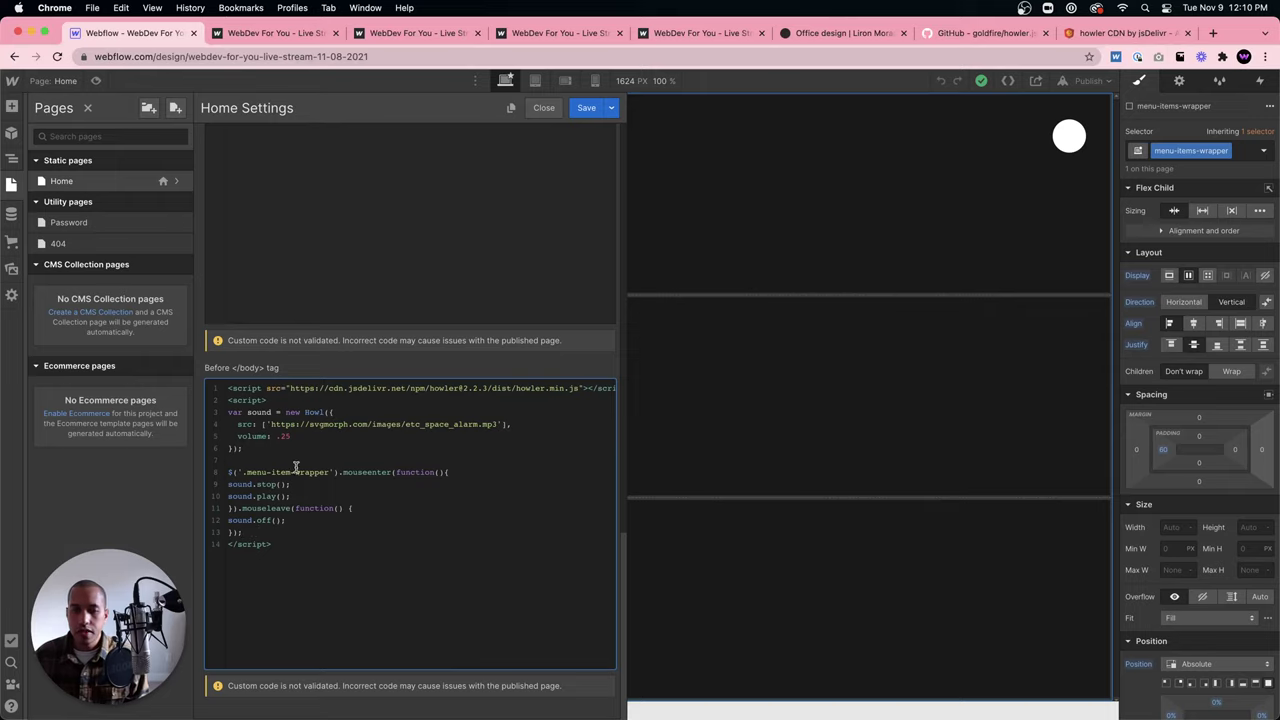
Cut the mouseleave handler lines, leaving only the mouseenter stop-and-replay handler.
mouse_move(244, 532)
left_mouse_down()
mouse_move(230, 512)
mouse_move(241, 512)
left_mouse_up()
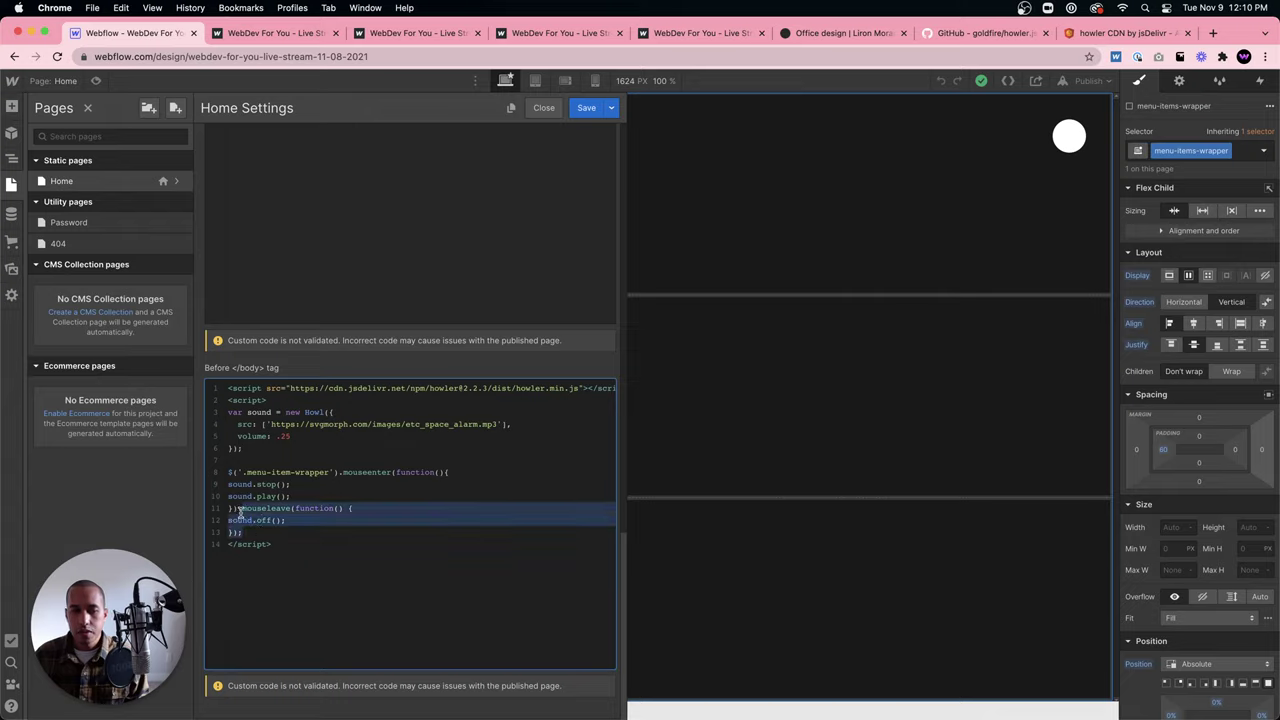
left_click(238, 532)
key("shift+Up")
key("shift+Up")
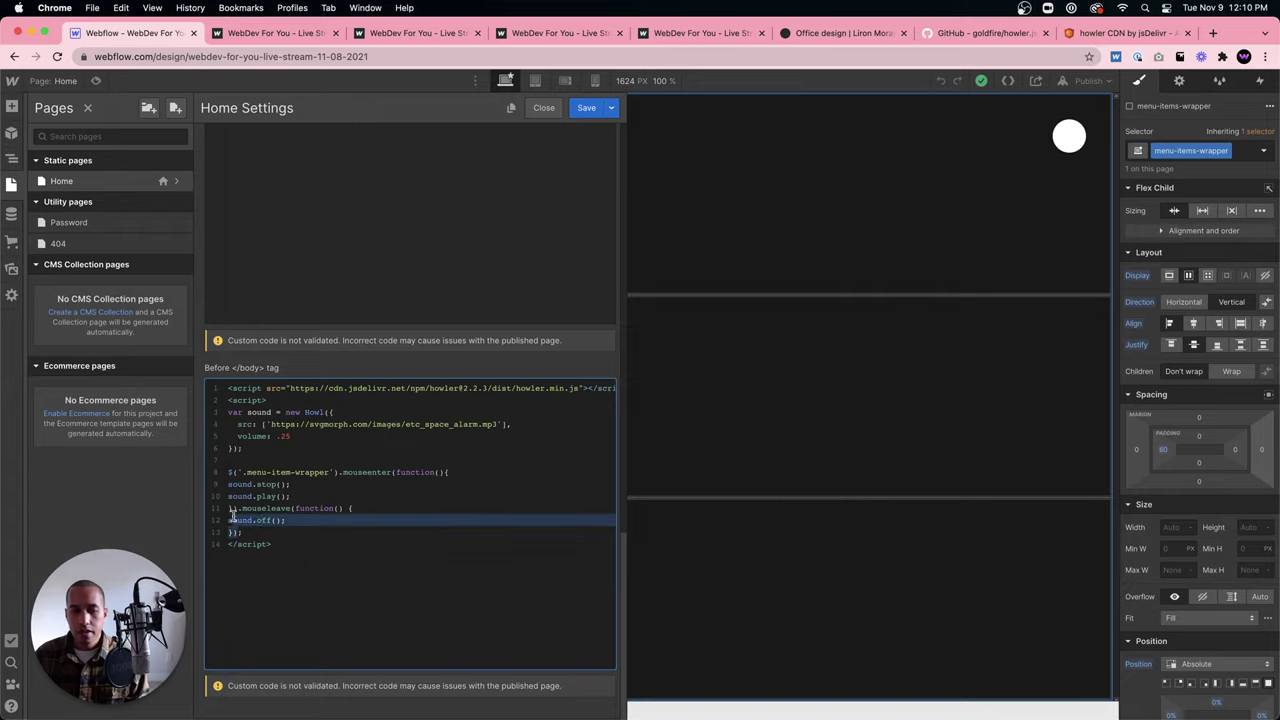
key("super+x")
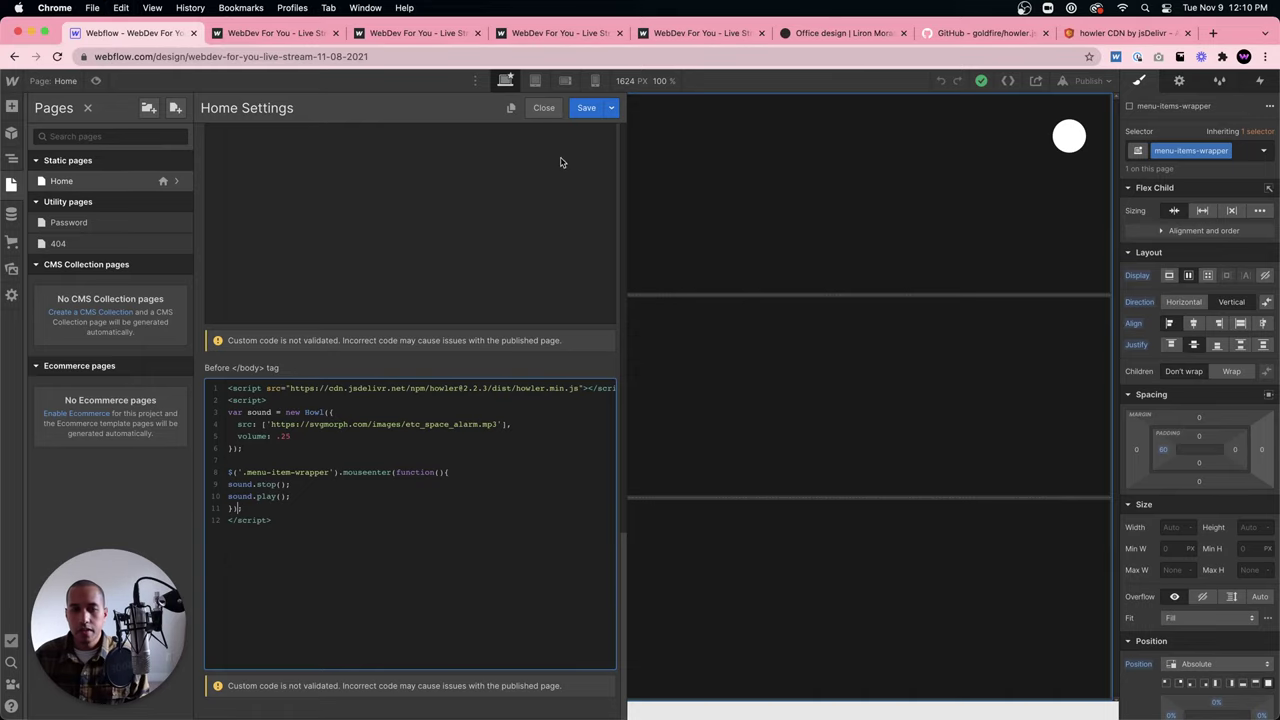
Save the custom code, publish to the webflow.io domain, and test the live menu.
left_click(586, 107)
left_click(1087, 82)
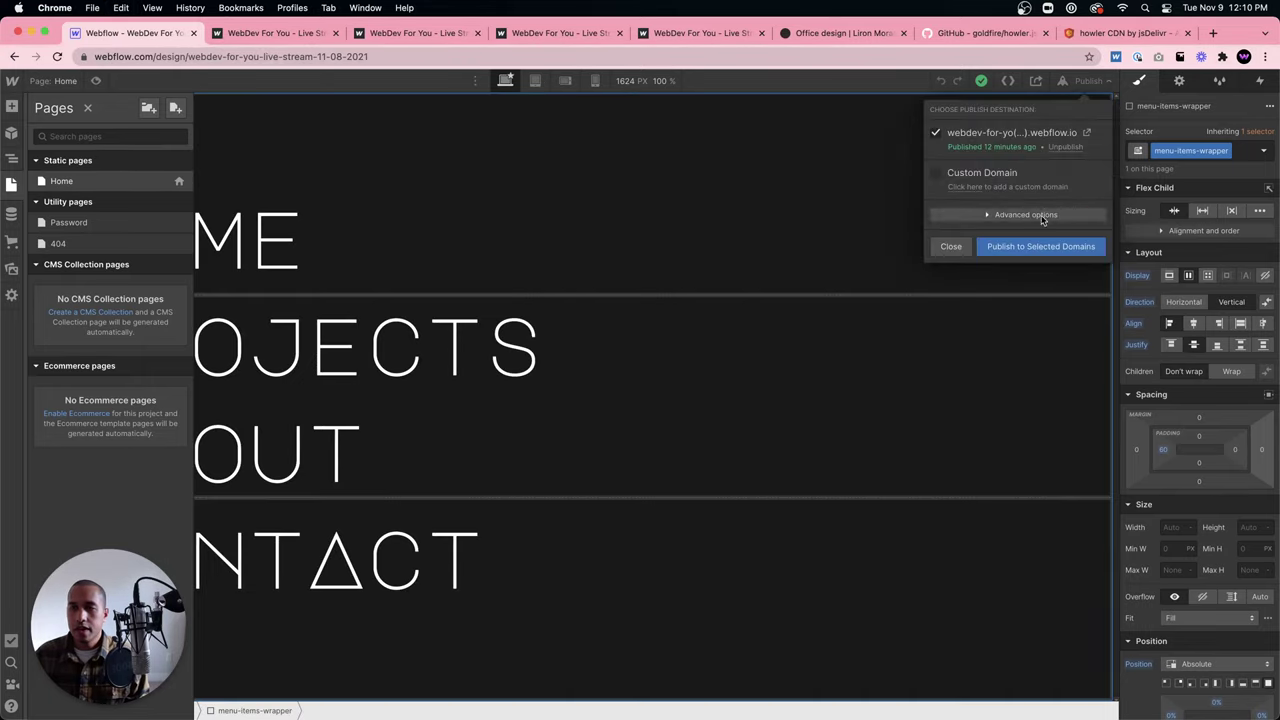
left_click(1022, 250)
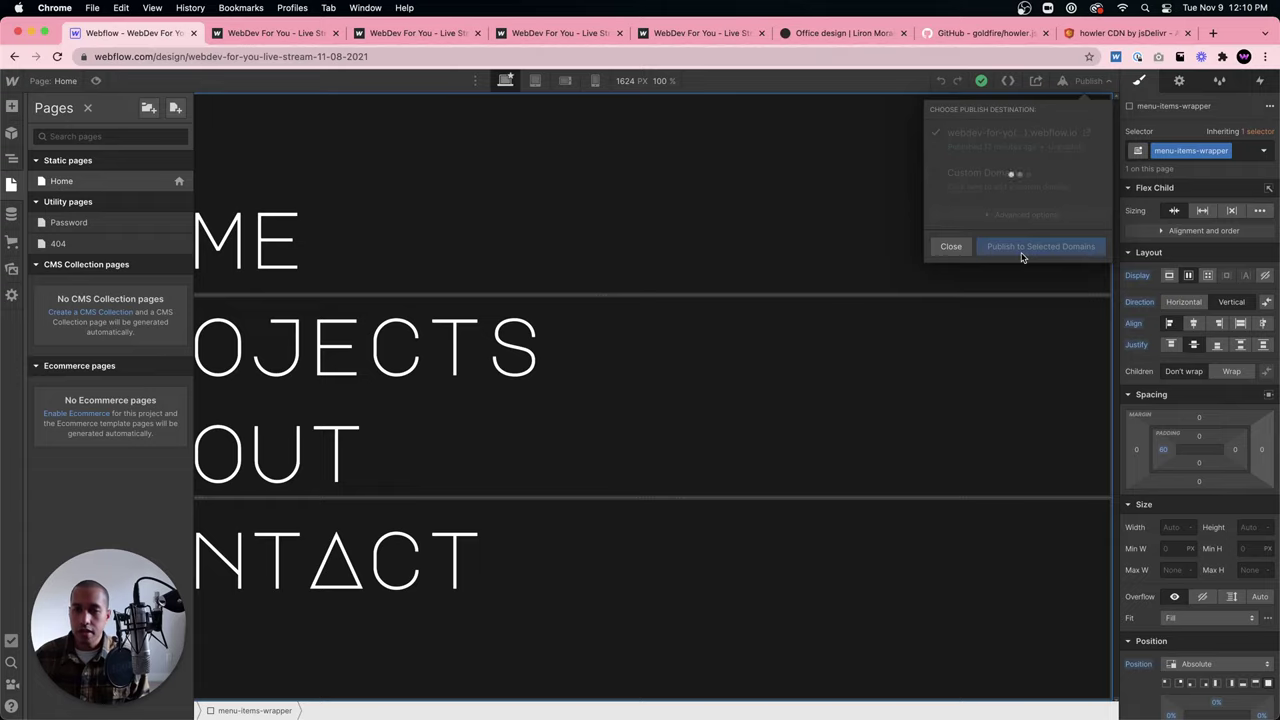
left_click(1087, 133)
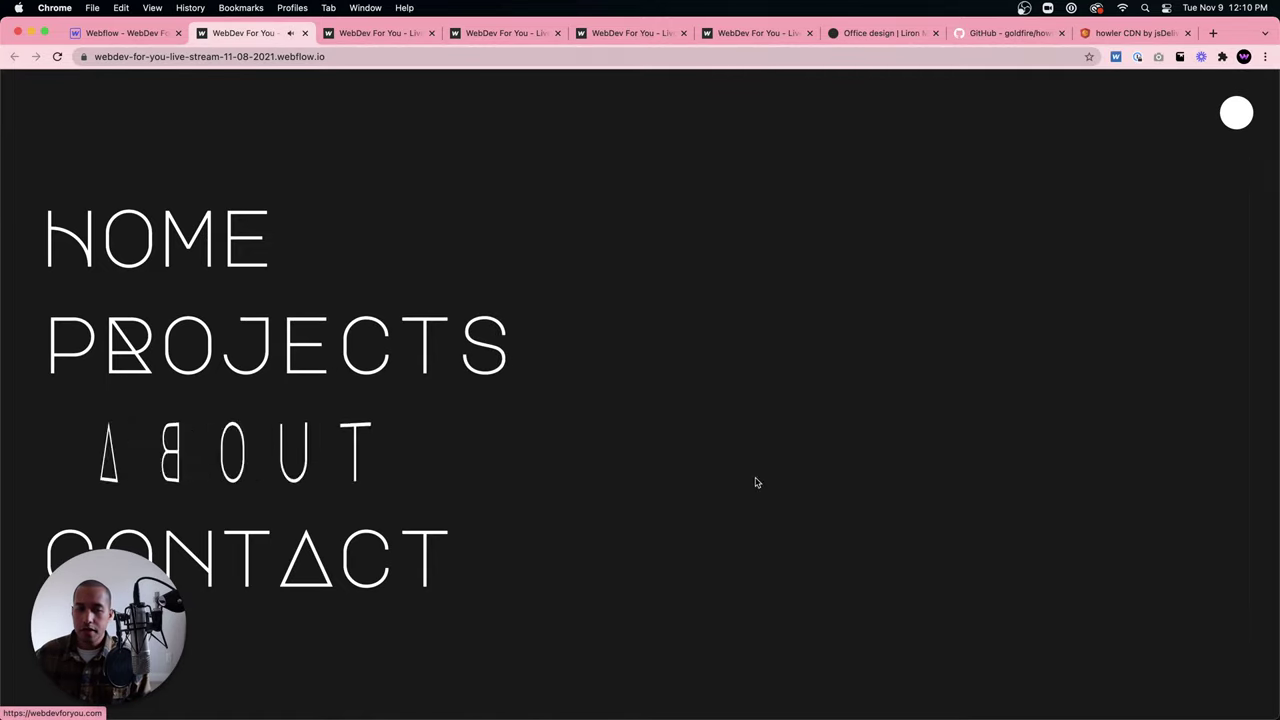
left_click(1237, 114)
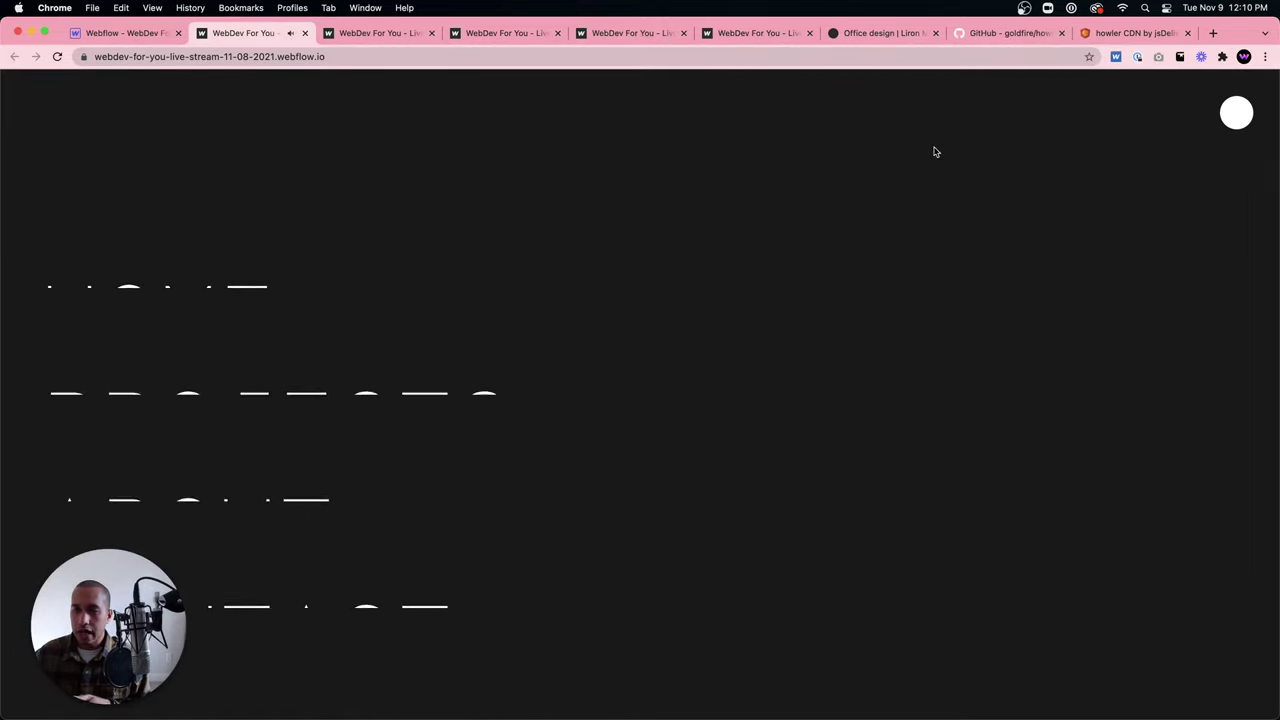
In Home page settings, change the sound volume from .25 to .15 and save.
left_click(120, 33)
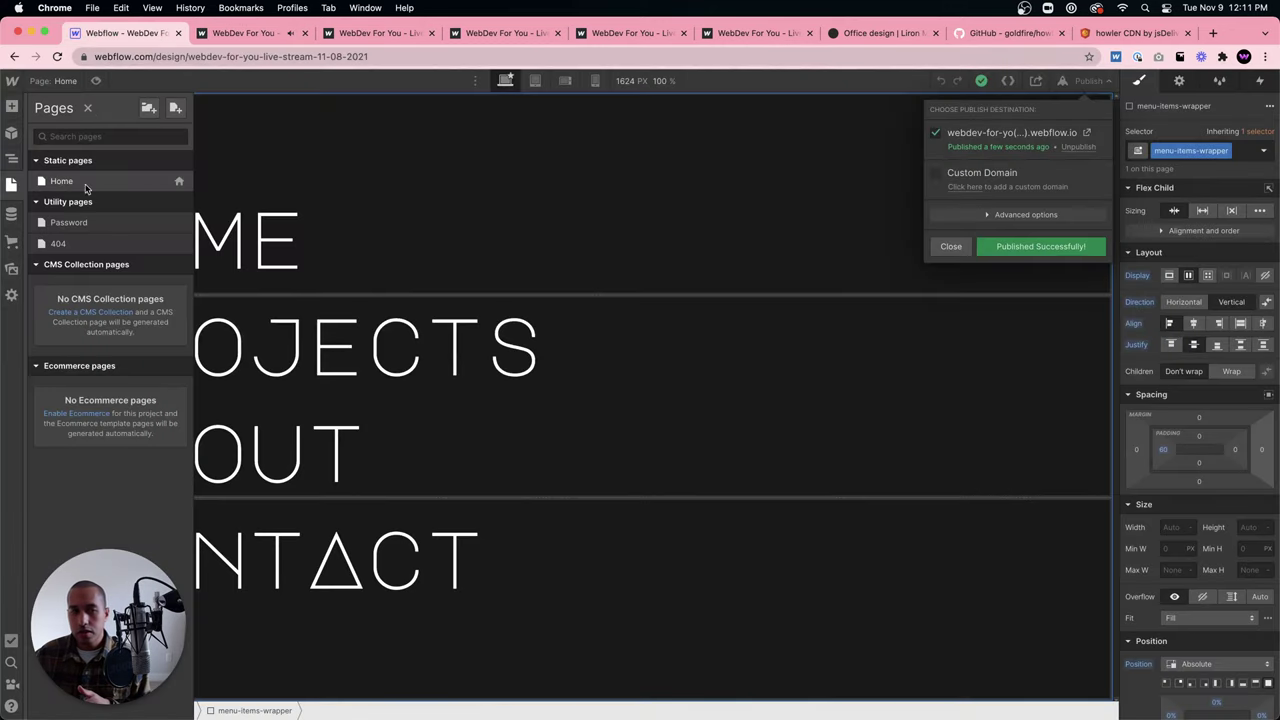
left_click(178, 184)
scroll(300, 400, "down", 15)
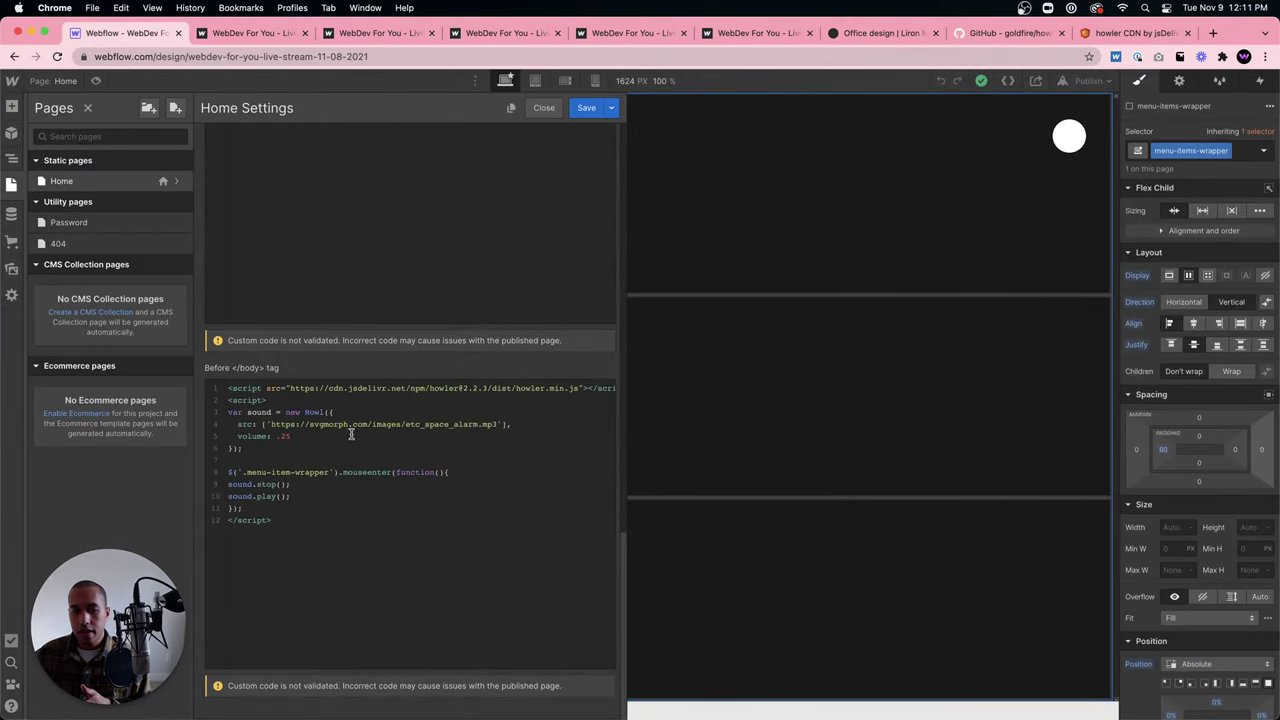
left_click(278, 437)
key("Delete")
type("1")
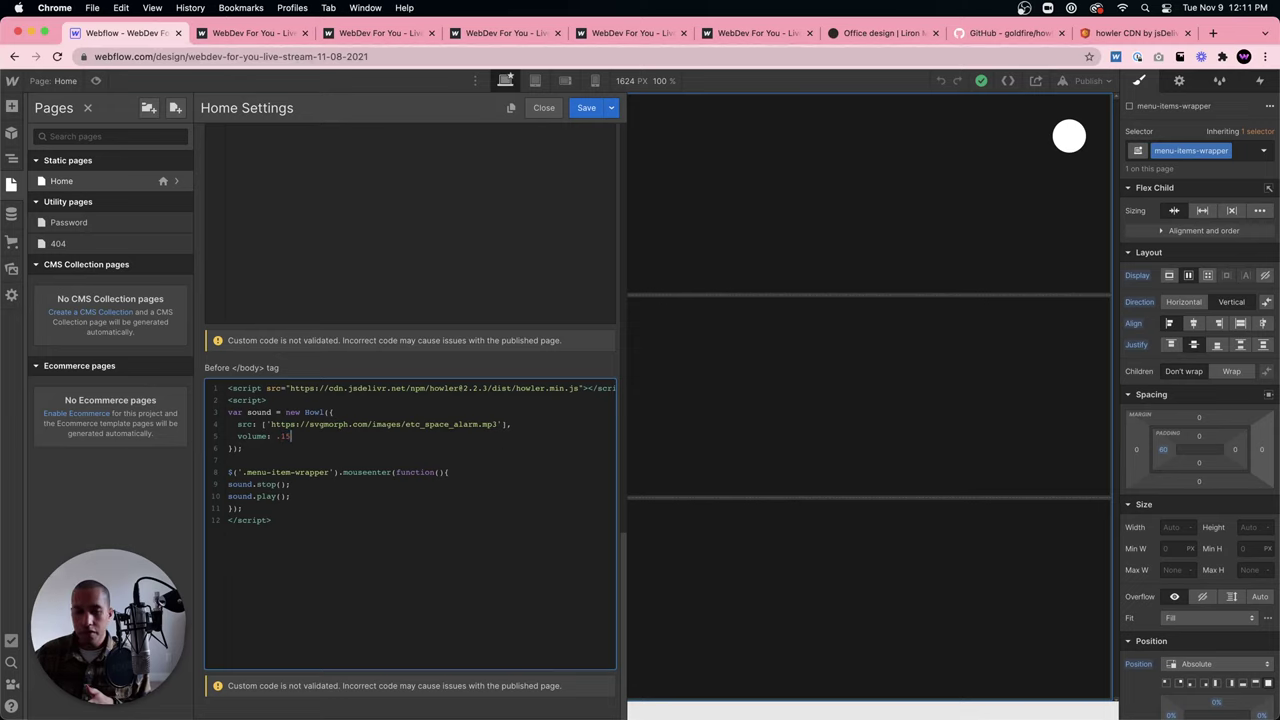
left_click(583, 109)
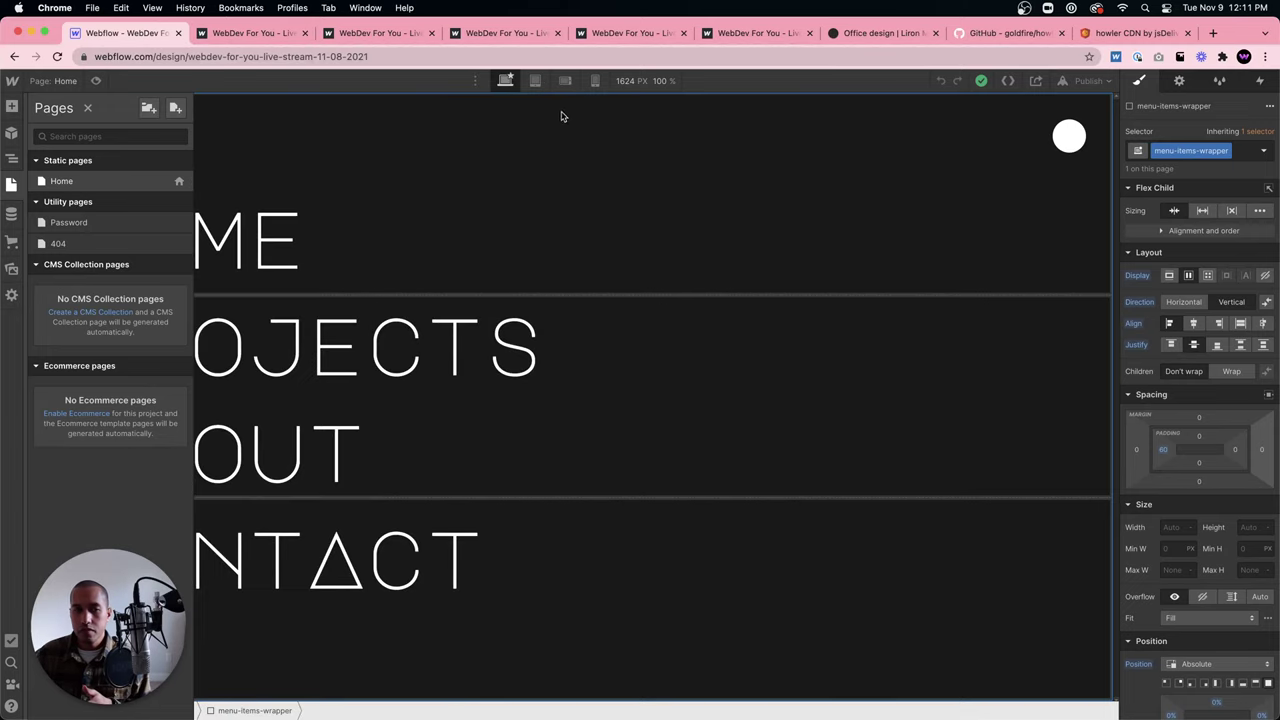
Add a mouseleave handler calling sound.stop(), save, and republish the site.
left_click(179, 181)
scroll(440, 450, "down", 15)
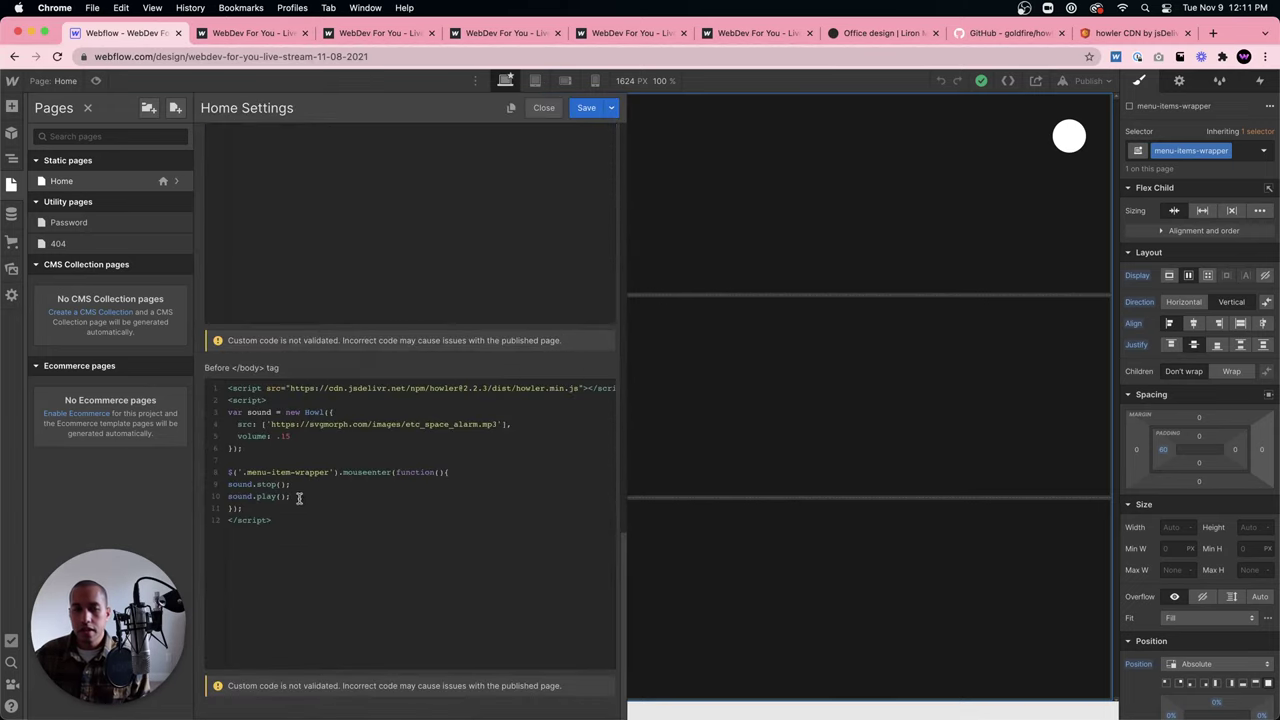
left_click(238, 508)
key("super+v")
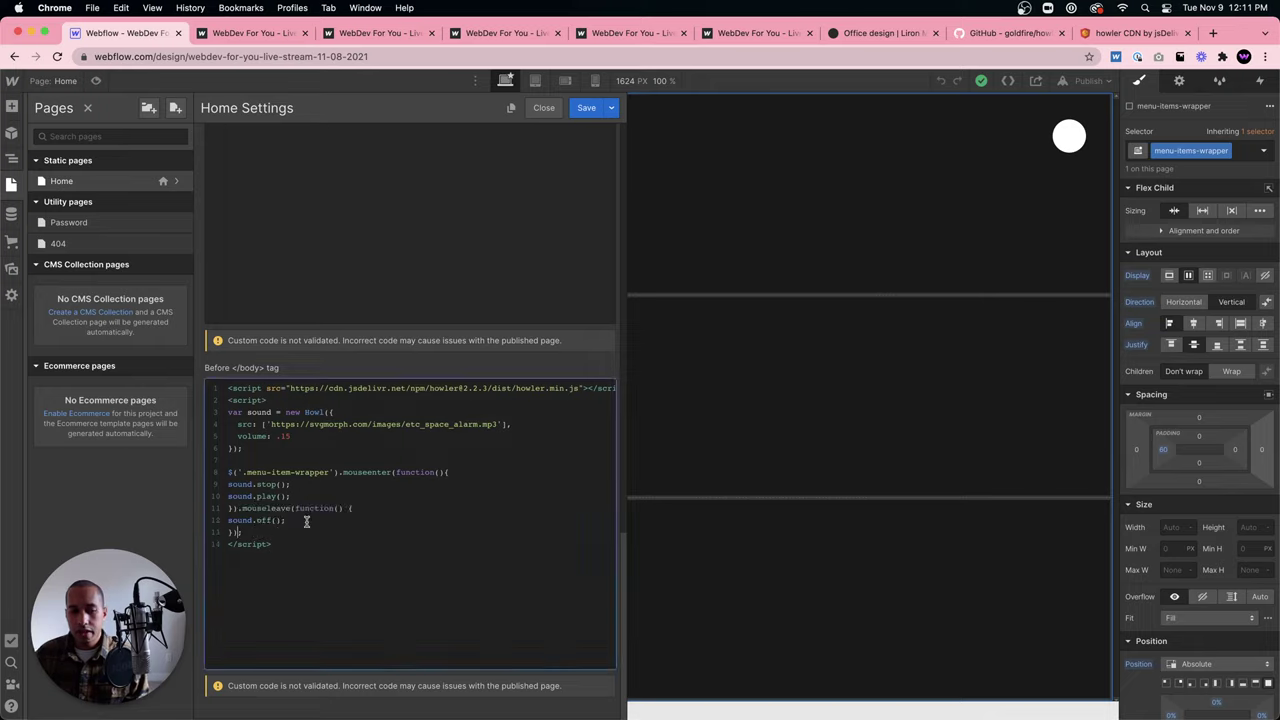
double_click(264, 520)
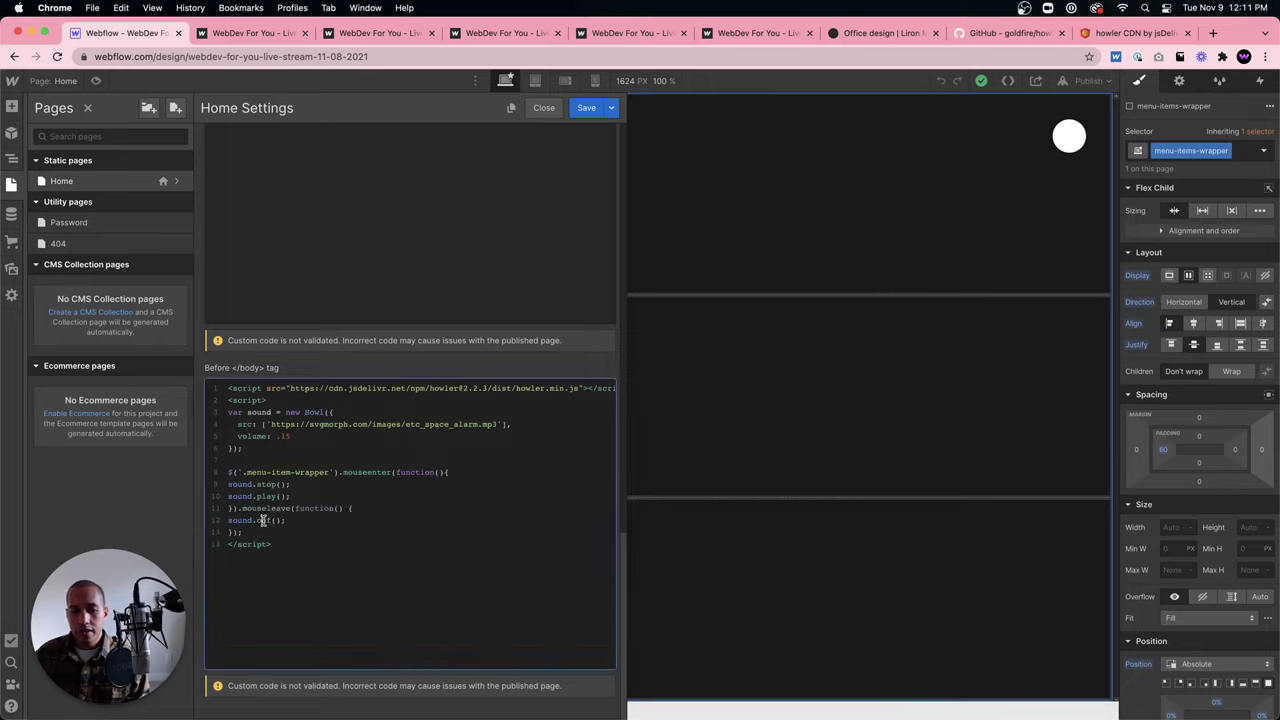
type("stop")
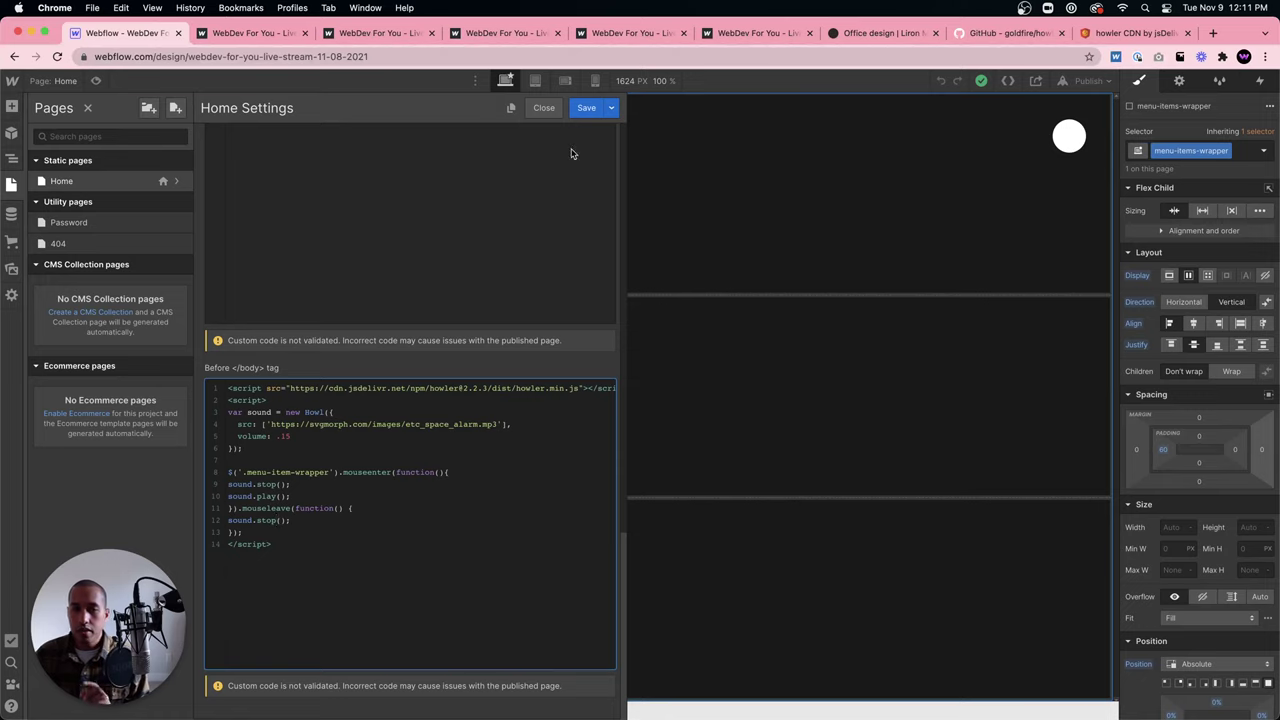
left_click(588, 108)
left_click(1088, 81)
left_click(1017, 247)
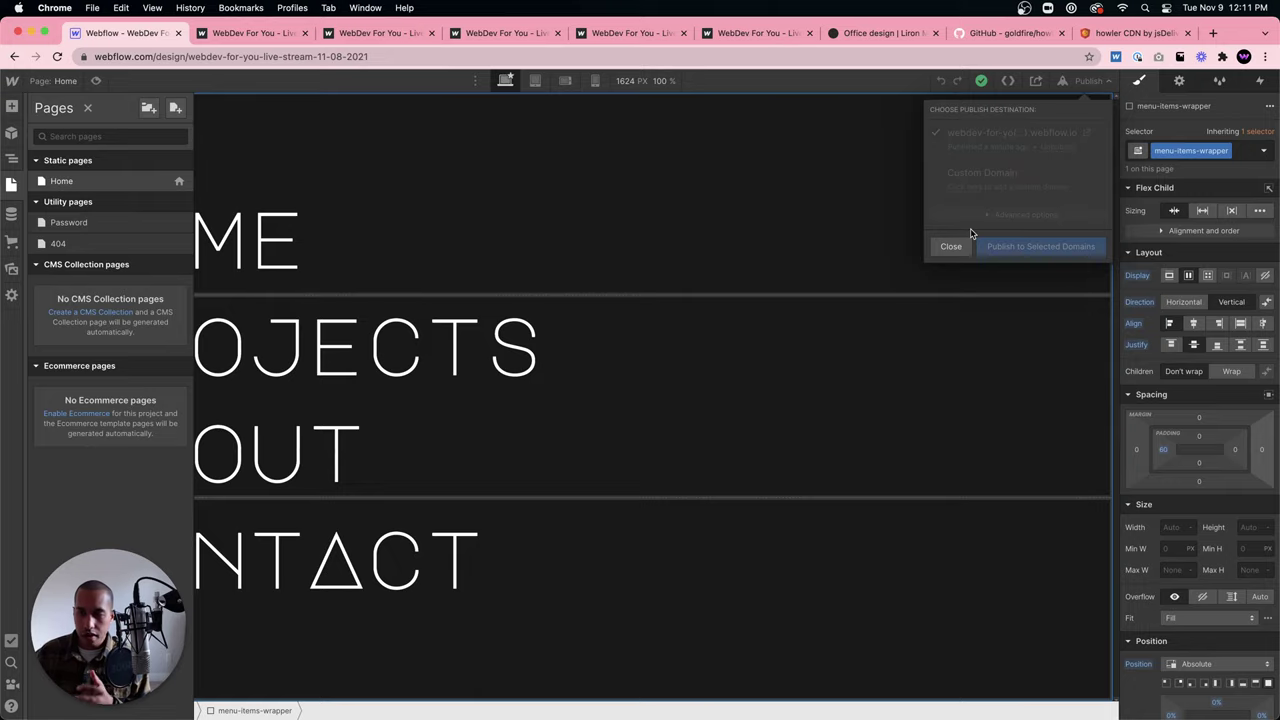
Try the republished menu on webflow.io, then switch back to the Designer tab.
left_click(1086, 132)
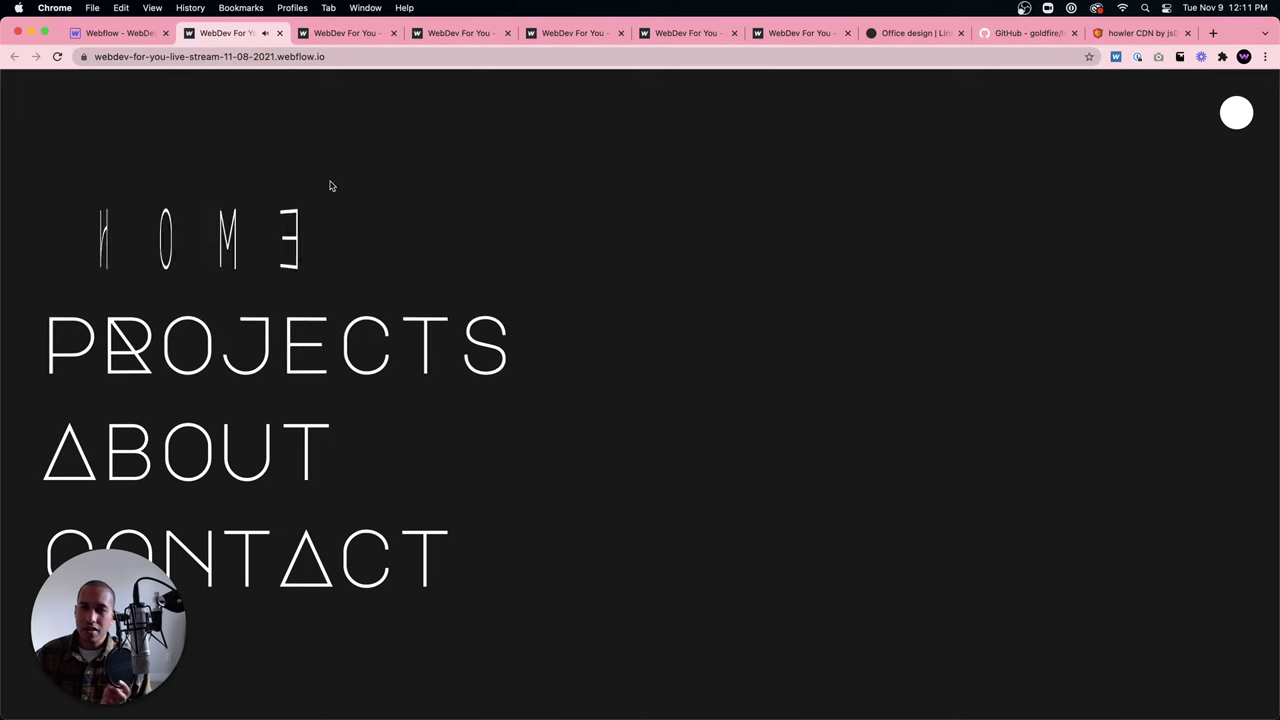
key("ctrl+shift+Tab")
Delete the .mouseleave() block from the Before </body> code and save.
left_click(176, 181)
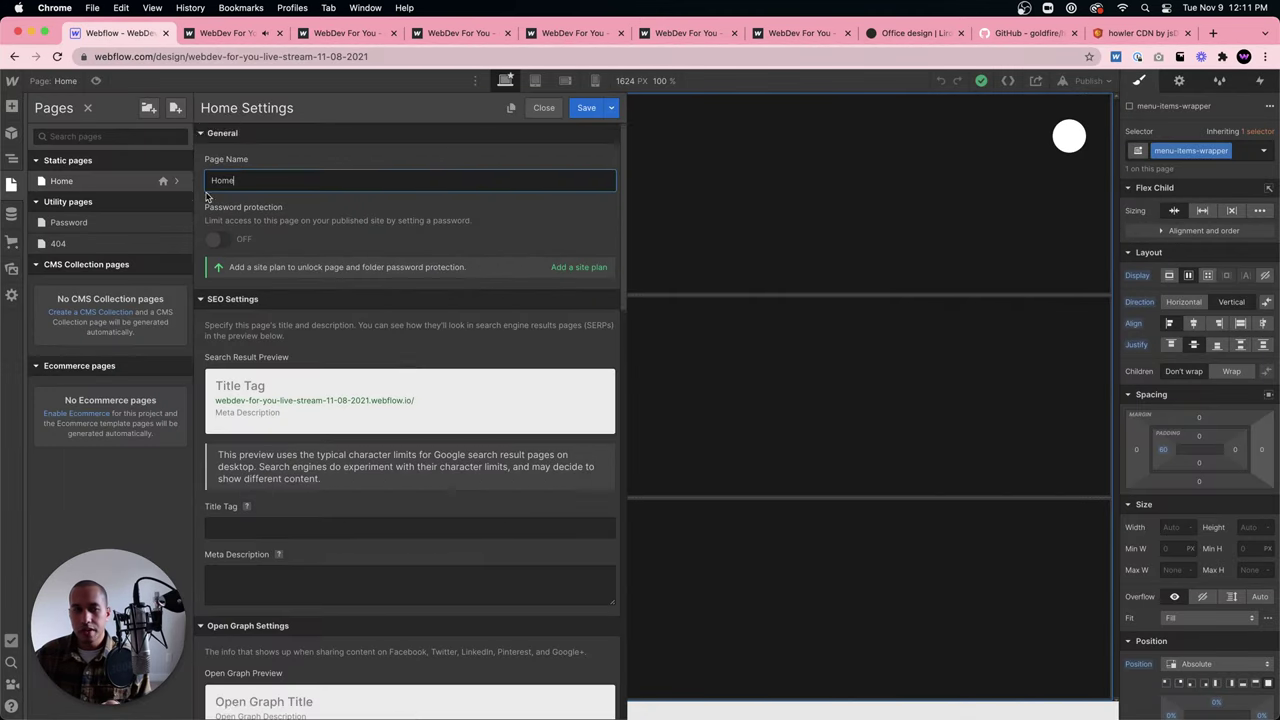
scroll(403, 354, "down", 15)
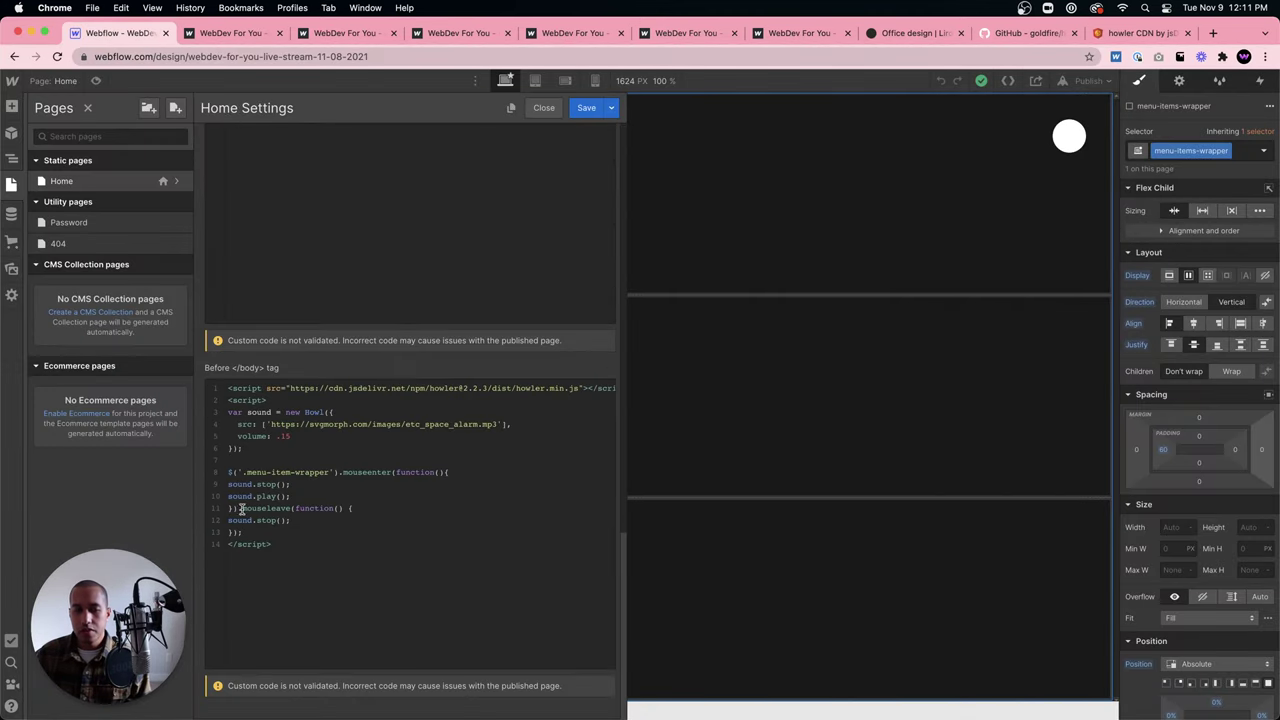
left_click_drag(241, 509, 240, 533)
key("BackSpace")
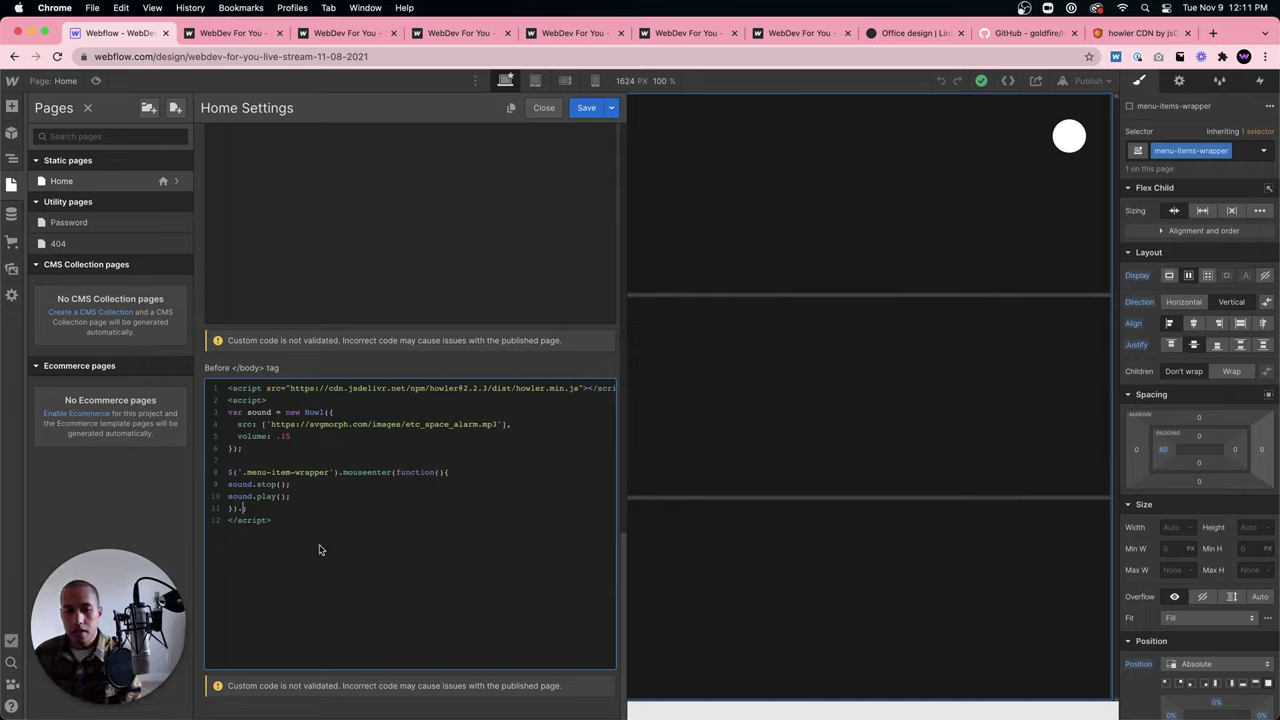
left_click(586, 106)
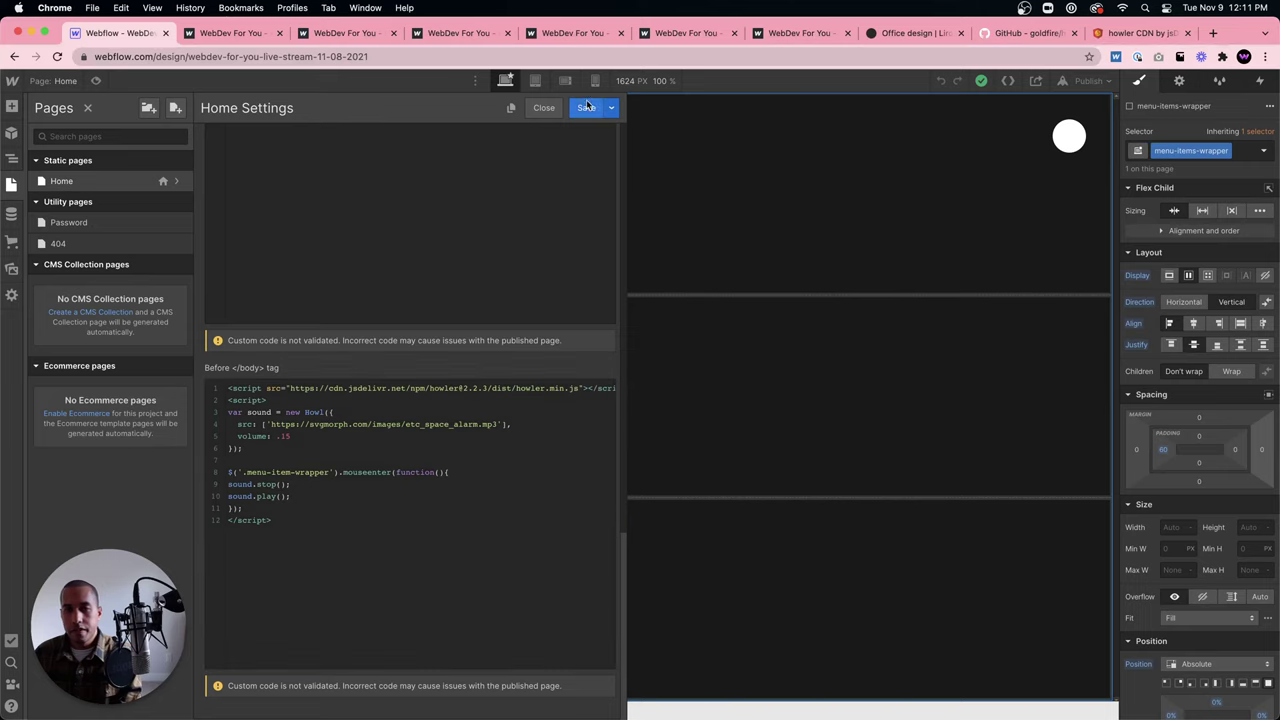
Reopen Home settings and review the sound src, volume, .menu-item-wrapper selector and sound.play call.
left_click(11, 184)
left_click(178, 183)
scroll(500, 420, "down", 15)
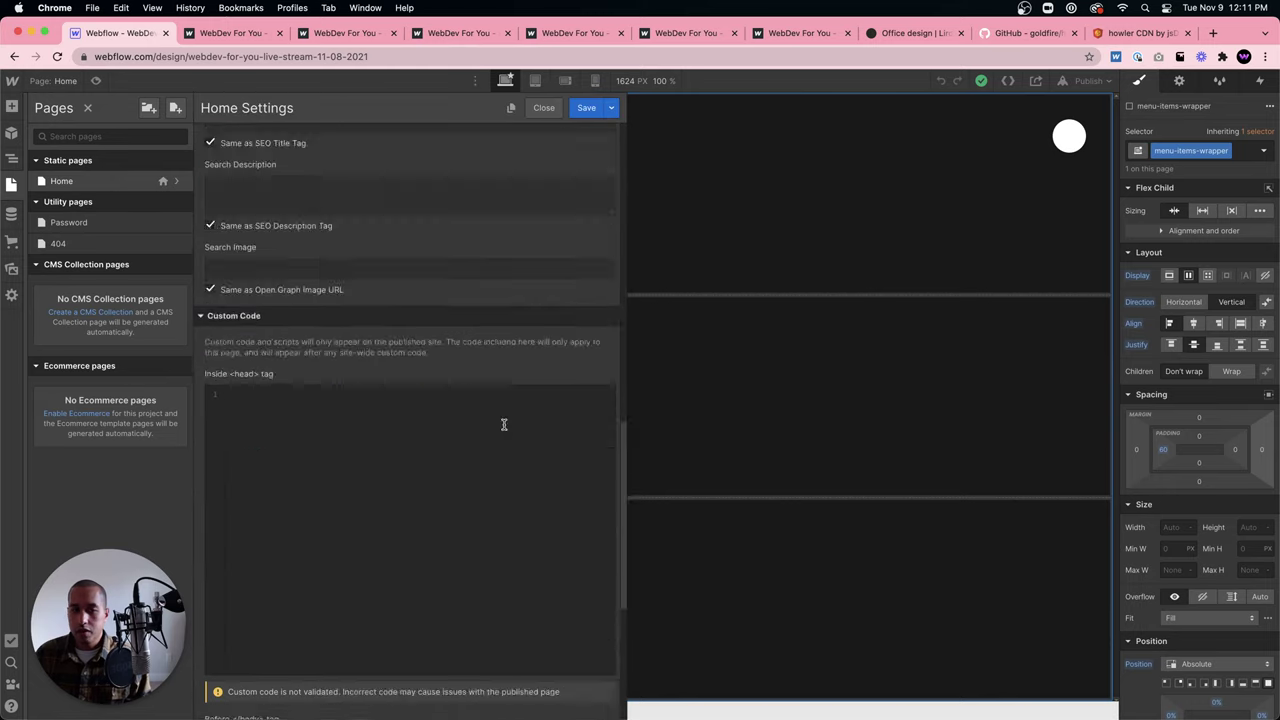
left_click_drag(268, 425, 496, 425)
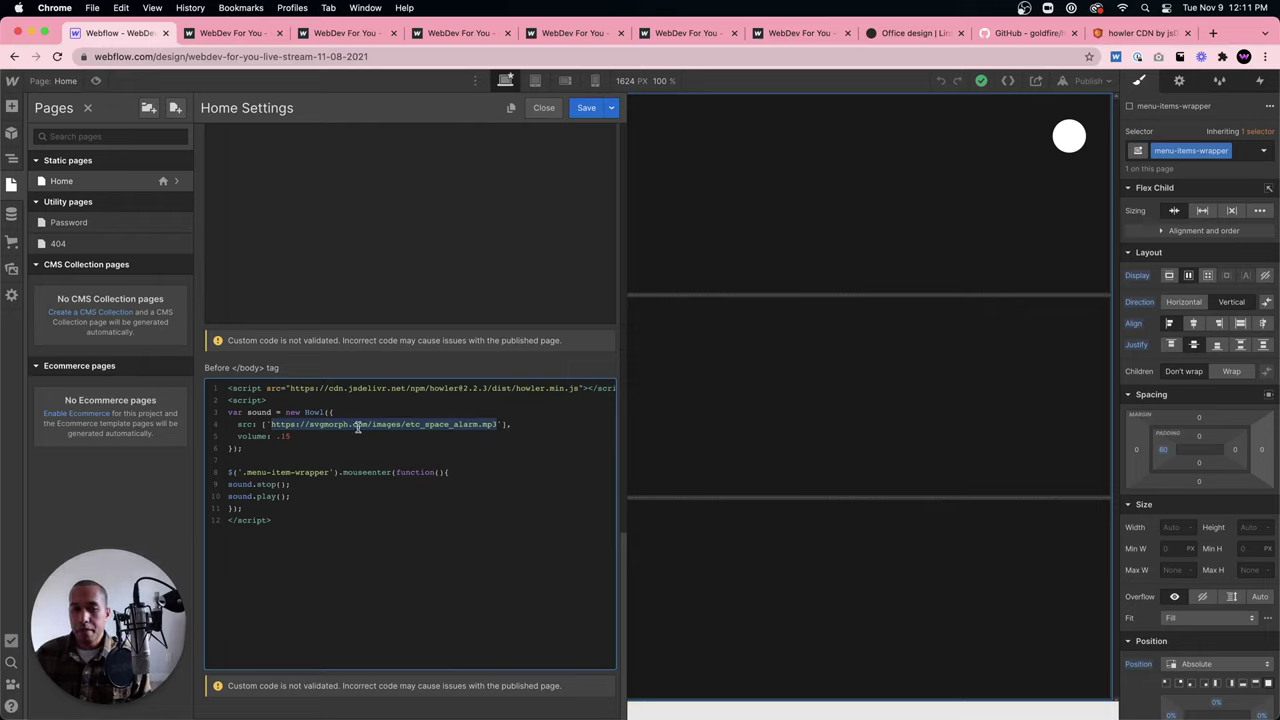
left_click(295, 425)
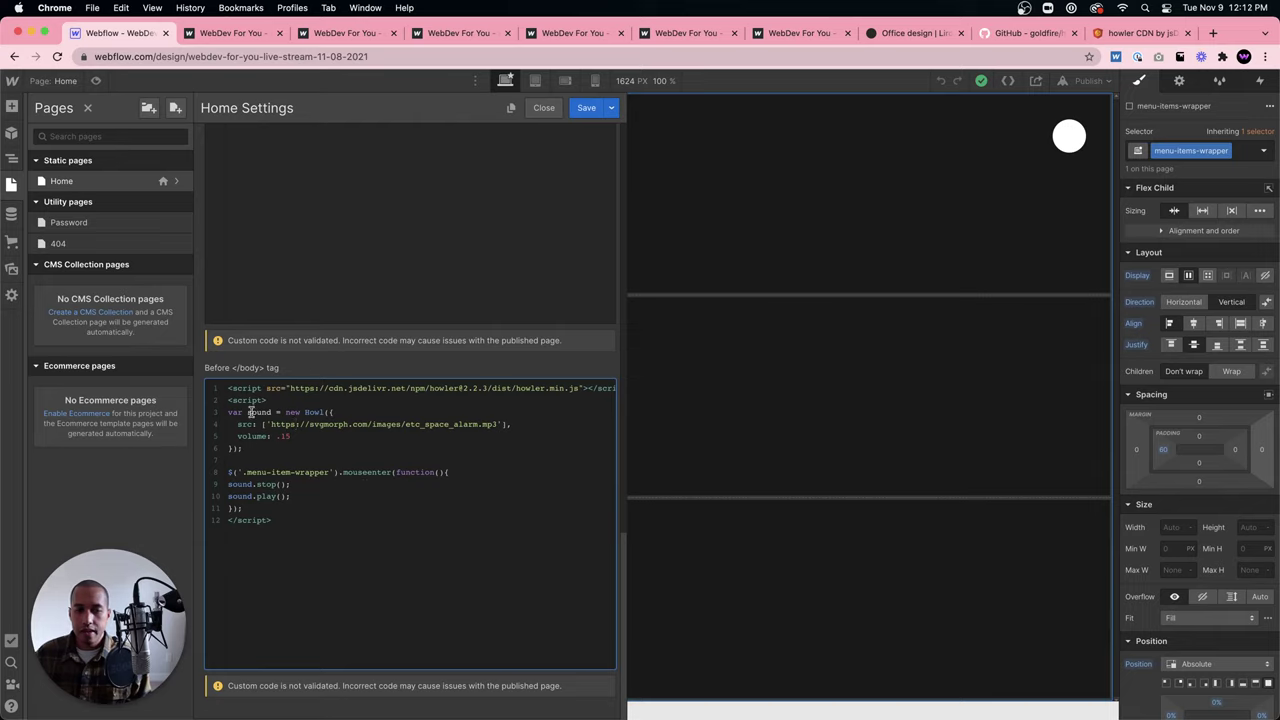
left_click_drag(239, 425, 458, 425)
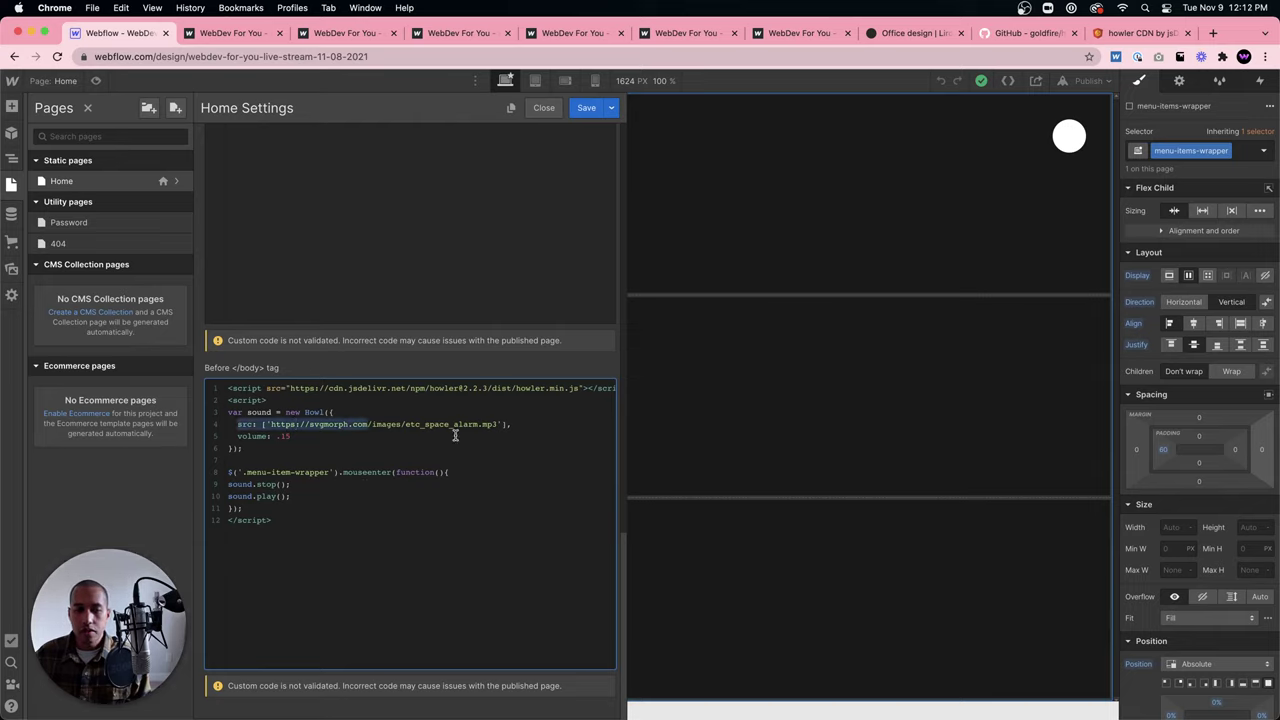
double_click(255, 437)
triple_click(271, 439)
left_click(300, 485)
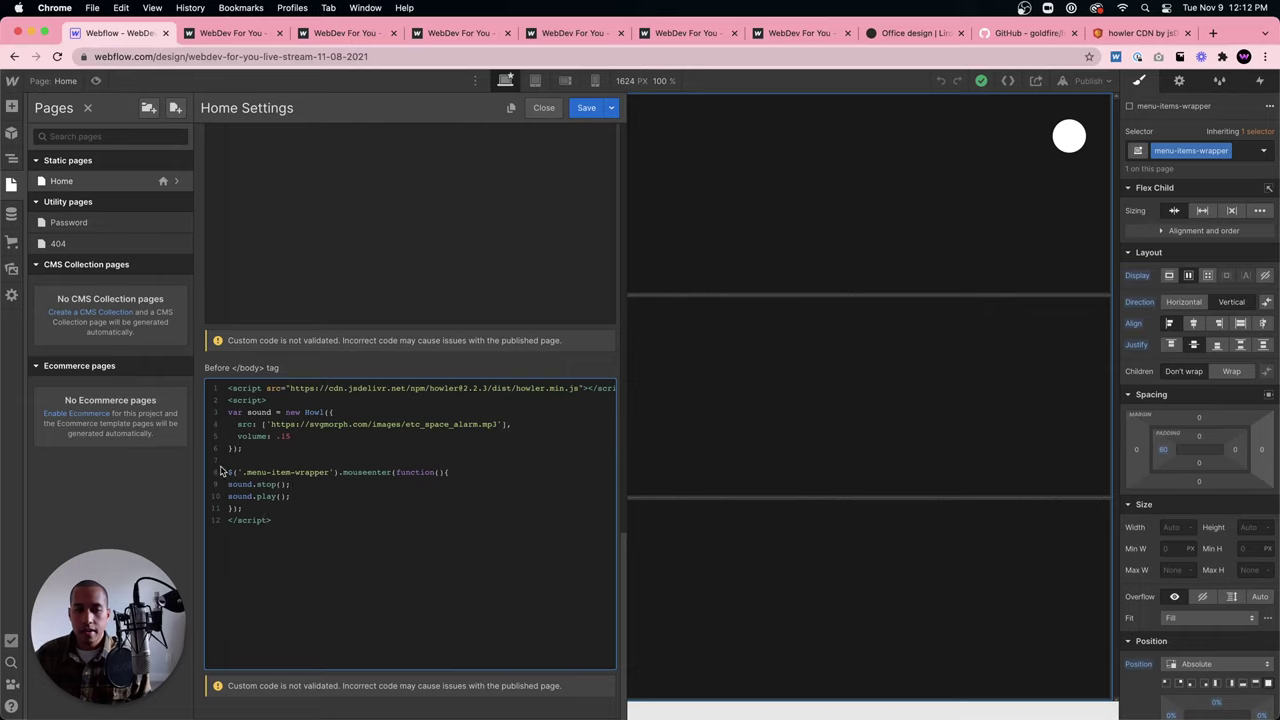
left_click_drag(227, 472, 393, 472)
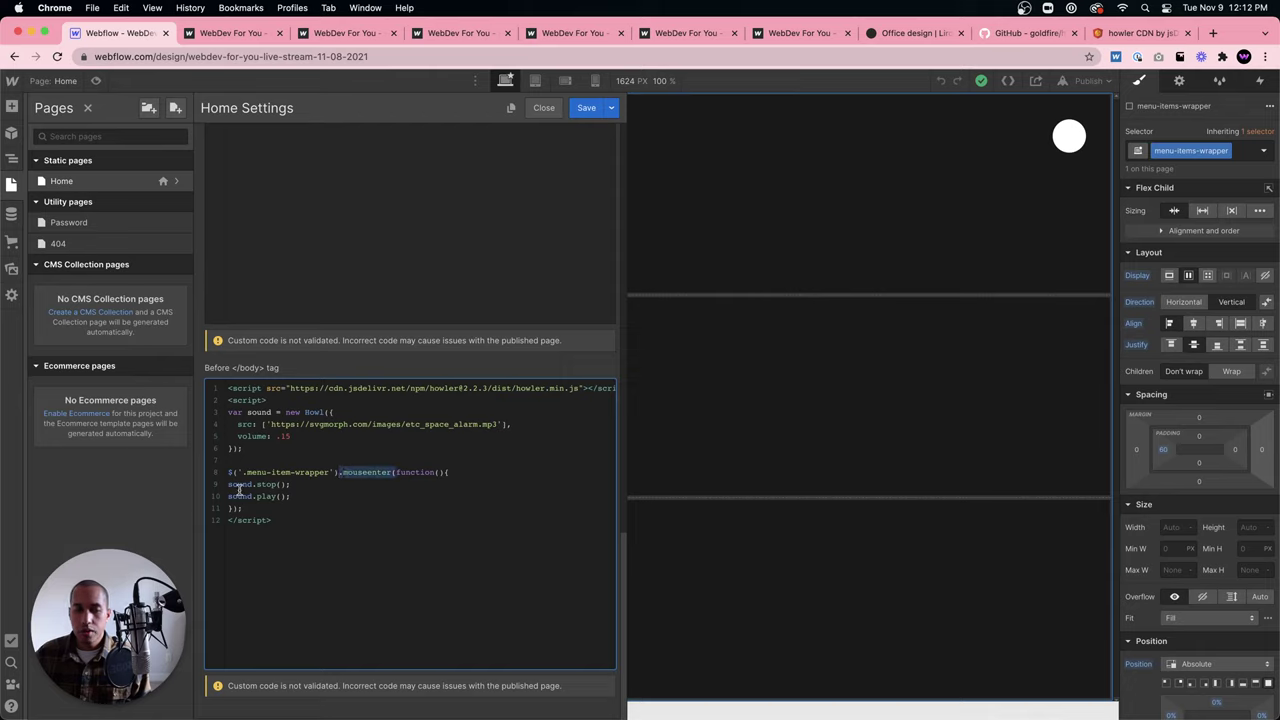
left_click_drag(229, 496, 394, 503)
left_click(420, 509)
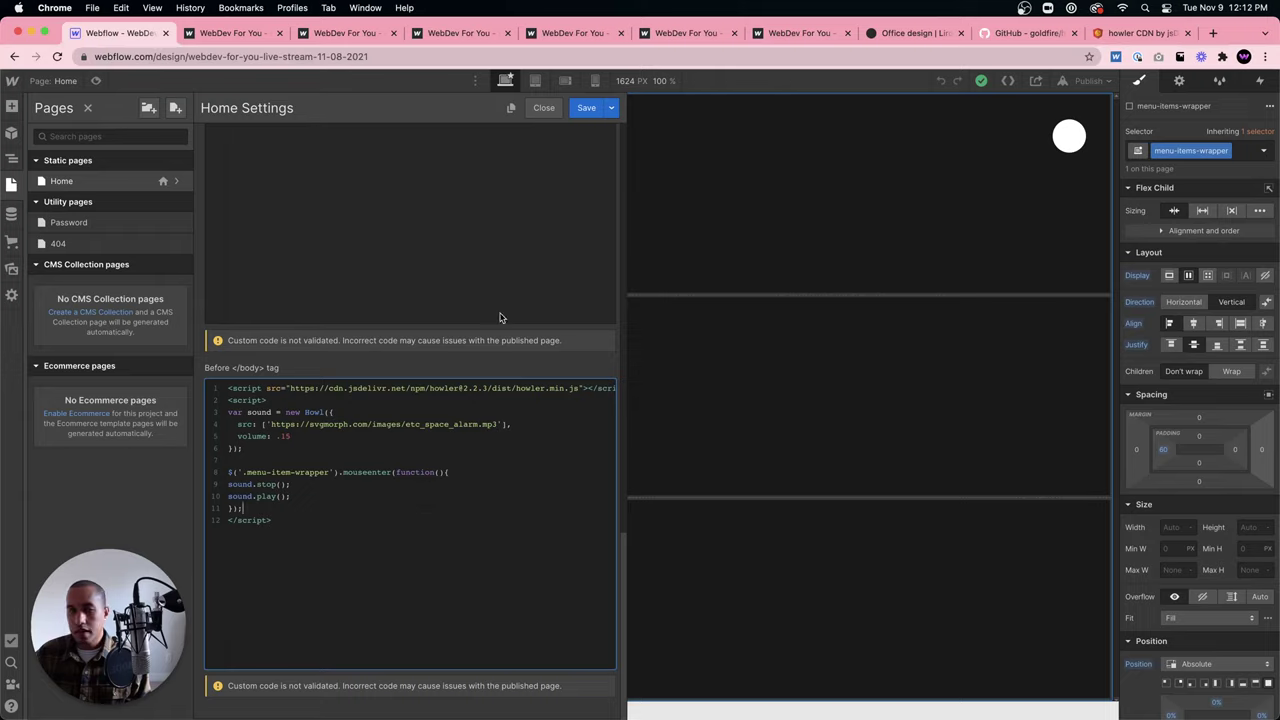
Check the script library URL, then close Home settings and the Pages panel.
scroll(445, 400, "up", 2)
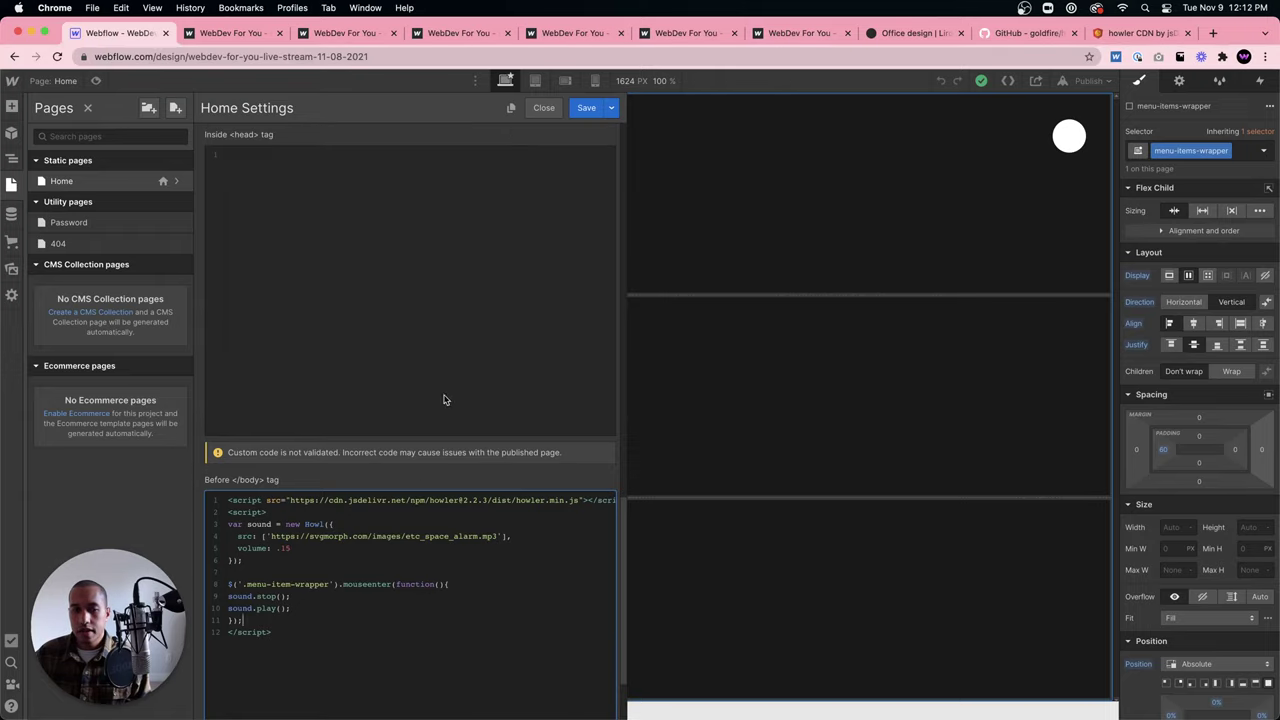
left_click_drag(425, 505, 526, 500)
left_click(524, 540)
left_click(577, 112)
left_click(575, 130)
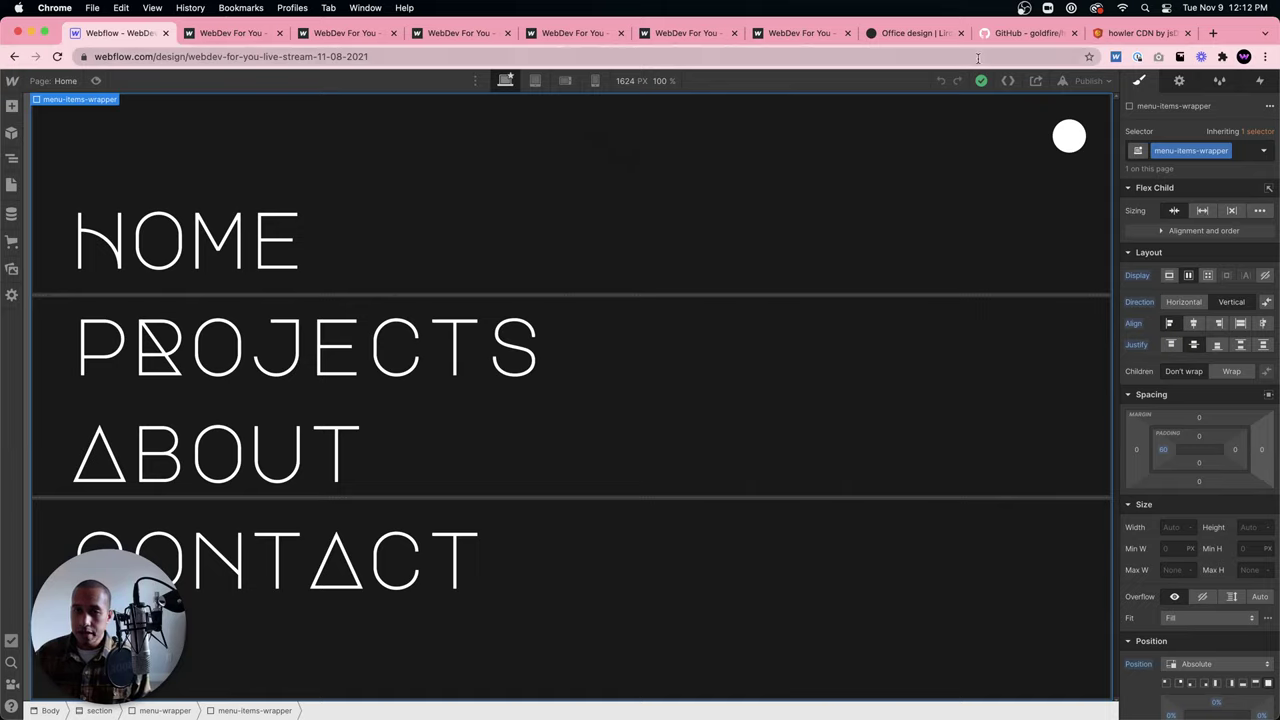
Set menu-wrapper's Display to None via the Navigator and select the round menu-button-open.
left_click(12, 158)
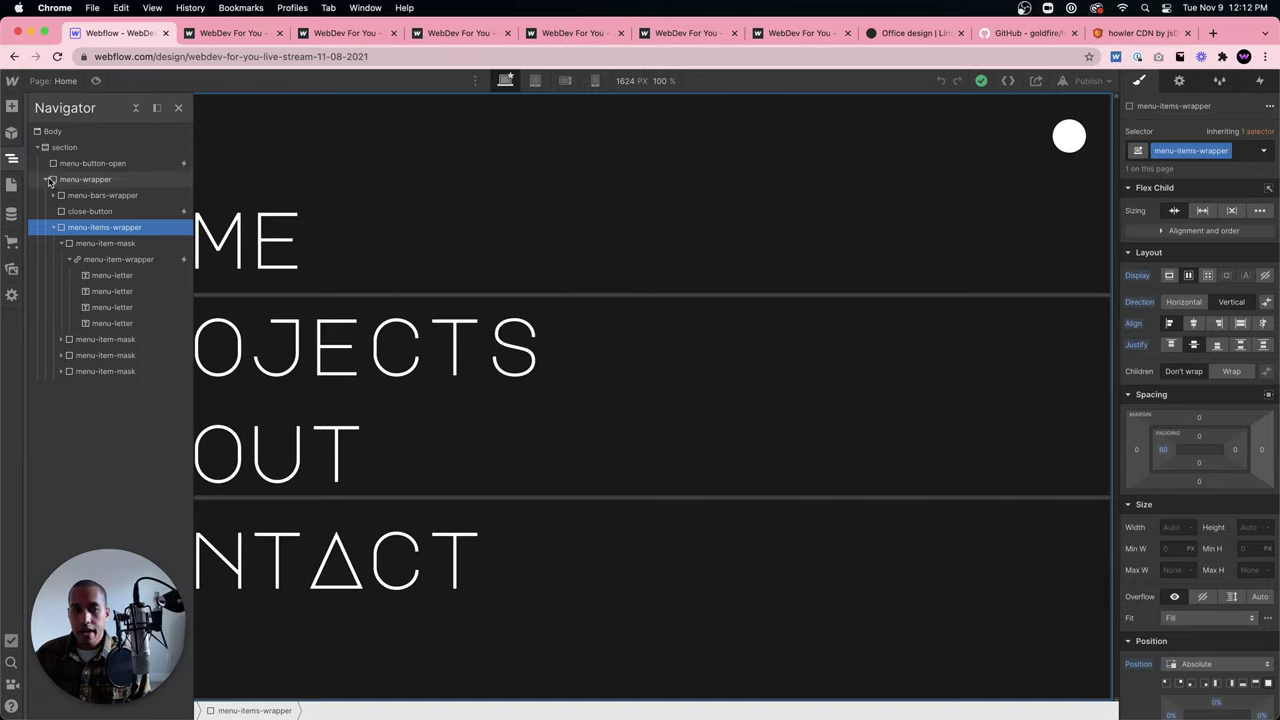
left_click(47, 180)
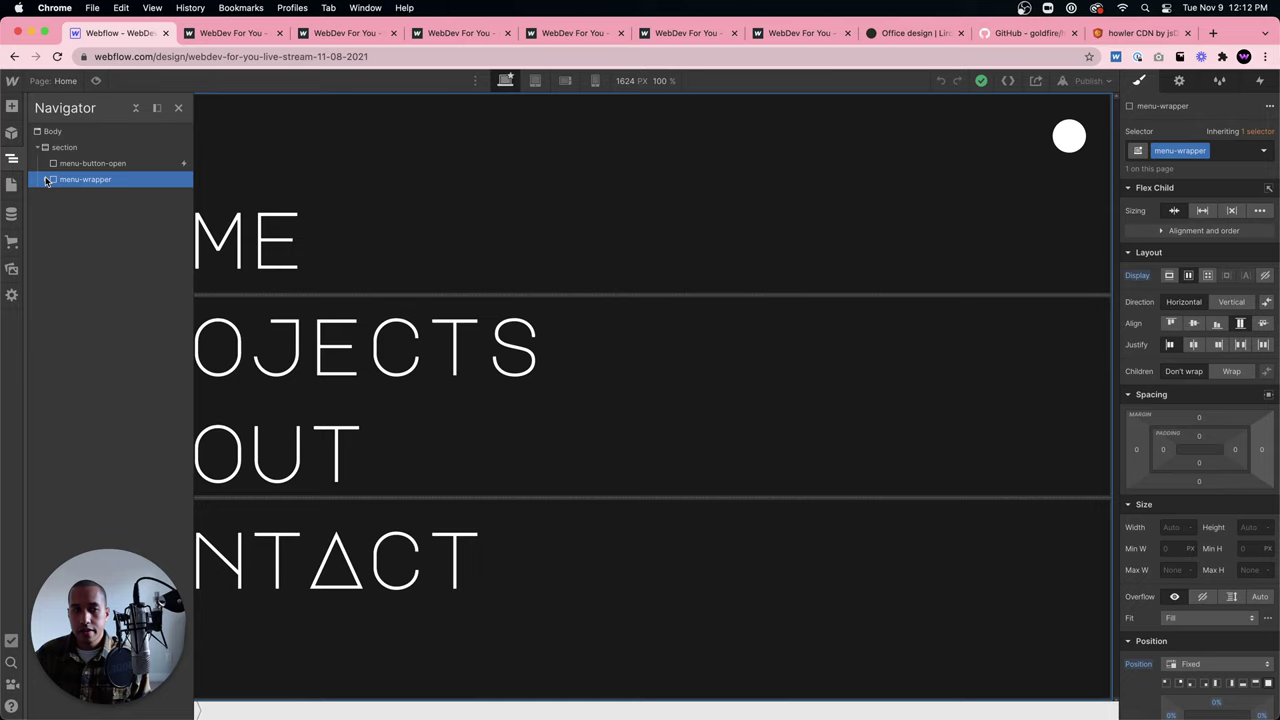
left_click(1265, 276)
left_click(591, 363)
left_click(575, 400)
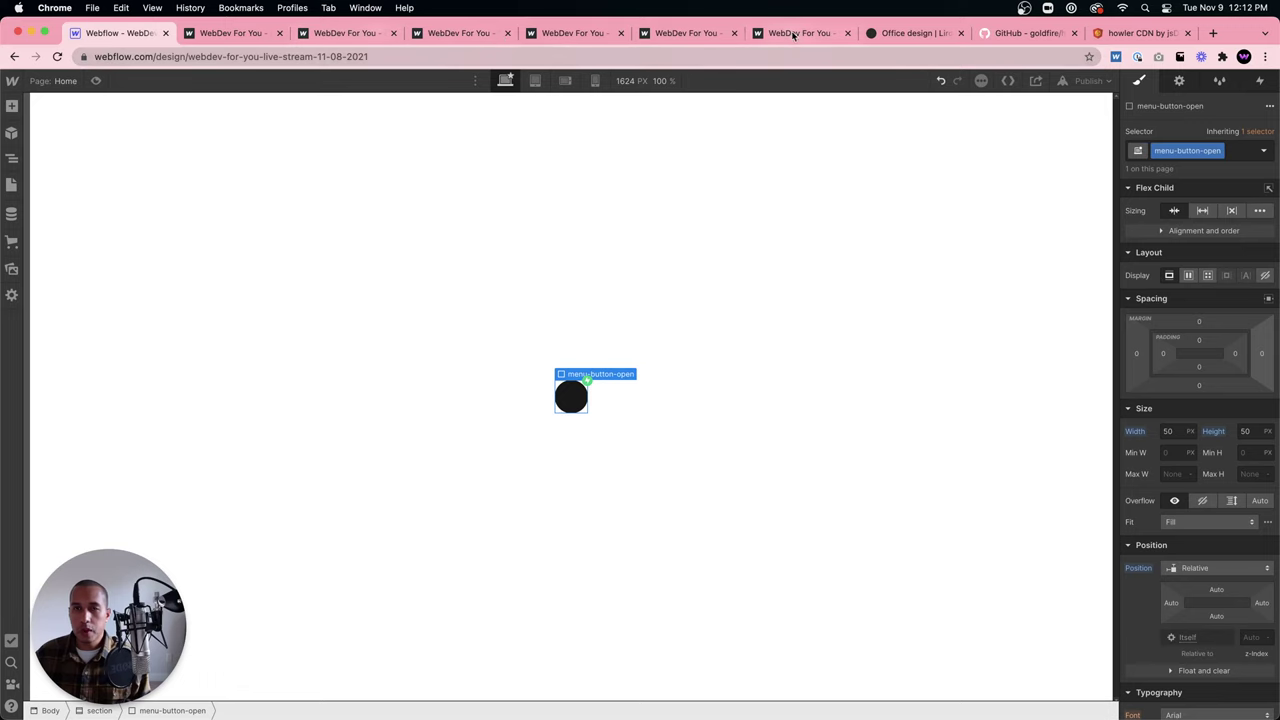
Watch the reference interiors site's menu animation, then go back to the Webflow project.
left_click(899, 36)
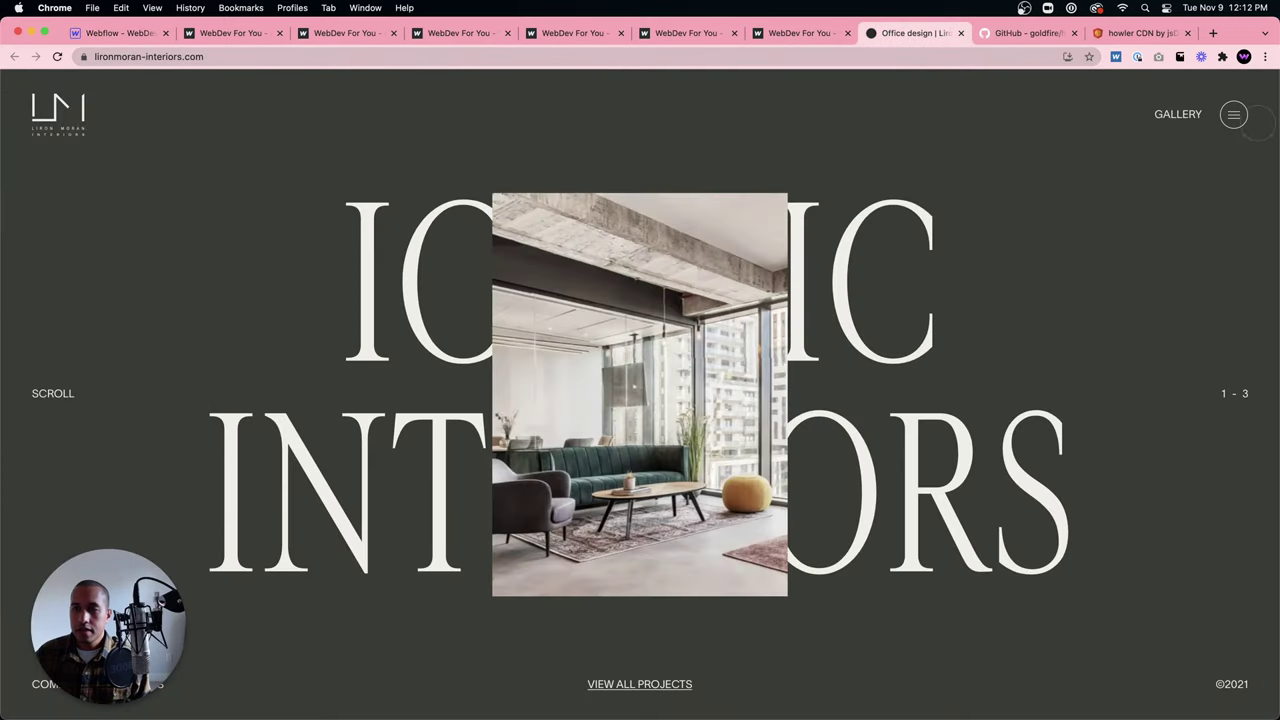
left_click(1234, 115)
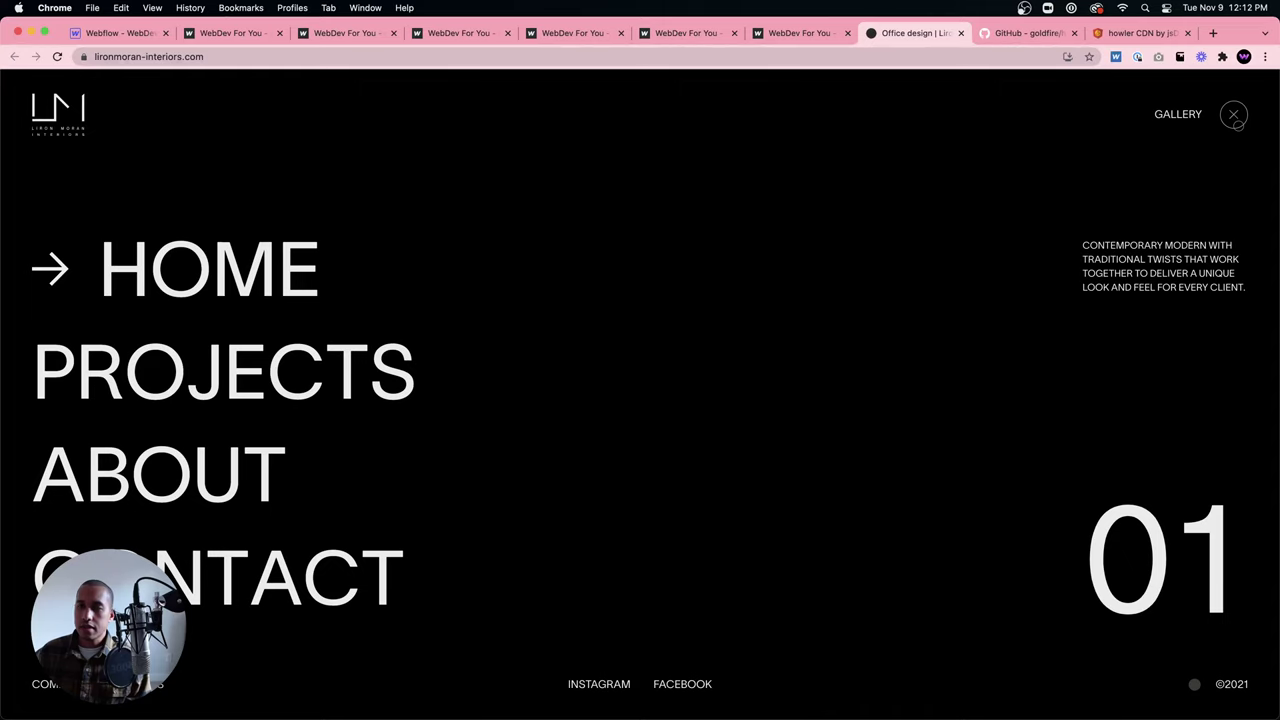
left_click(91, 34)
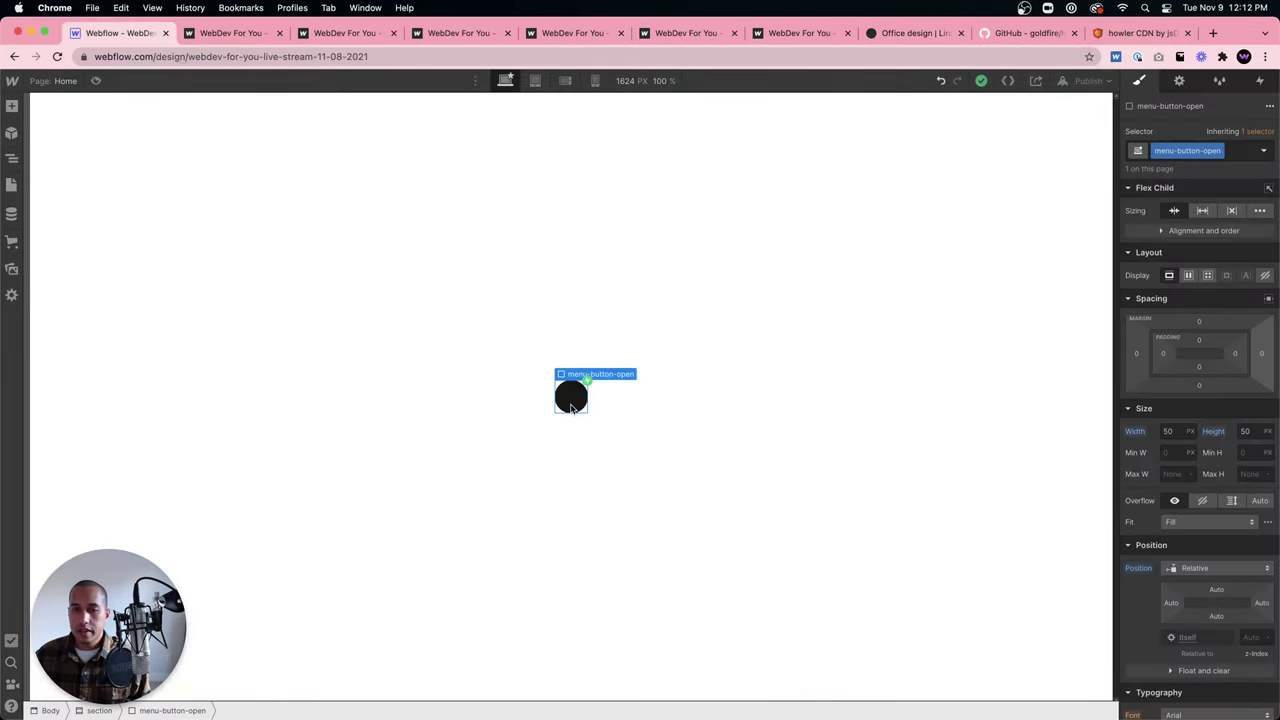
Give menu-button-open a white background and a solid 1px black border.
scroll(1168, 489, "down", 8)
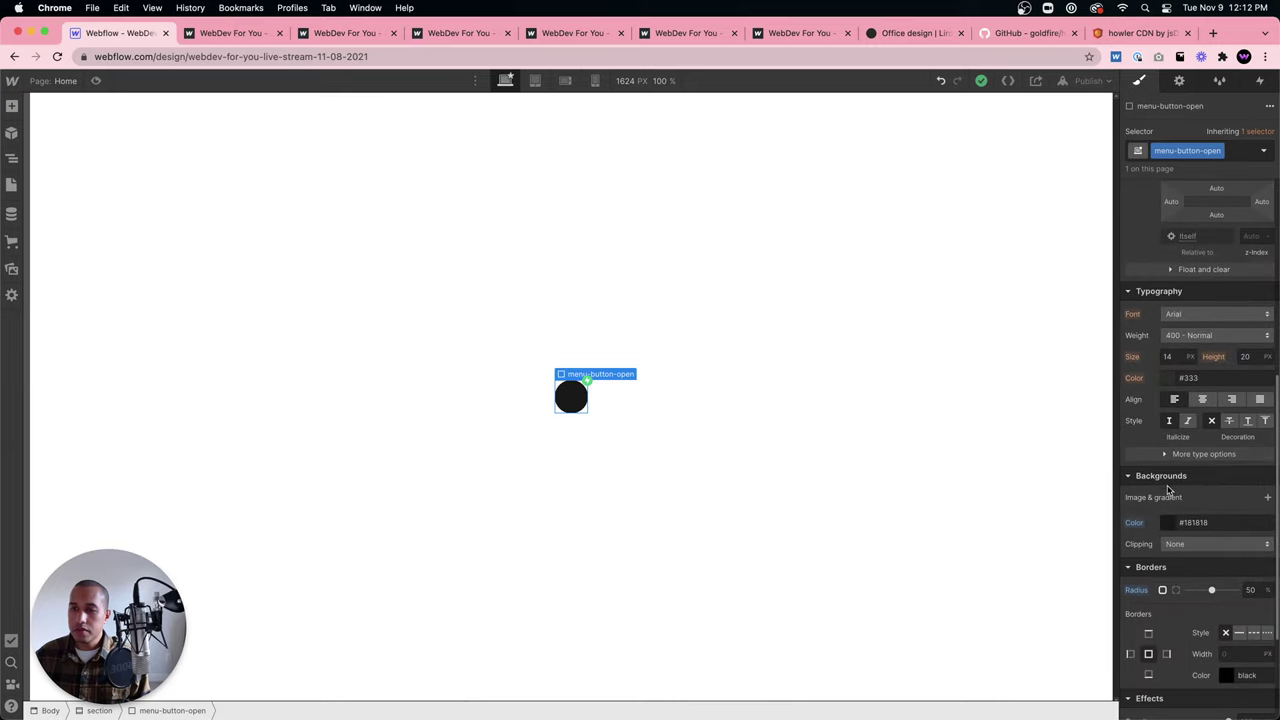
left_click(1168, 528)
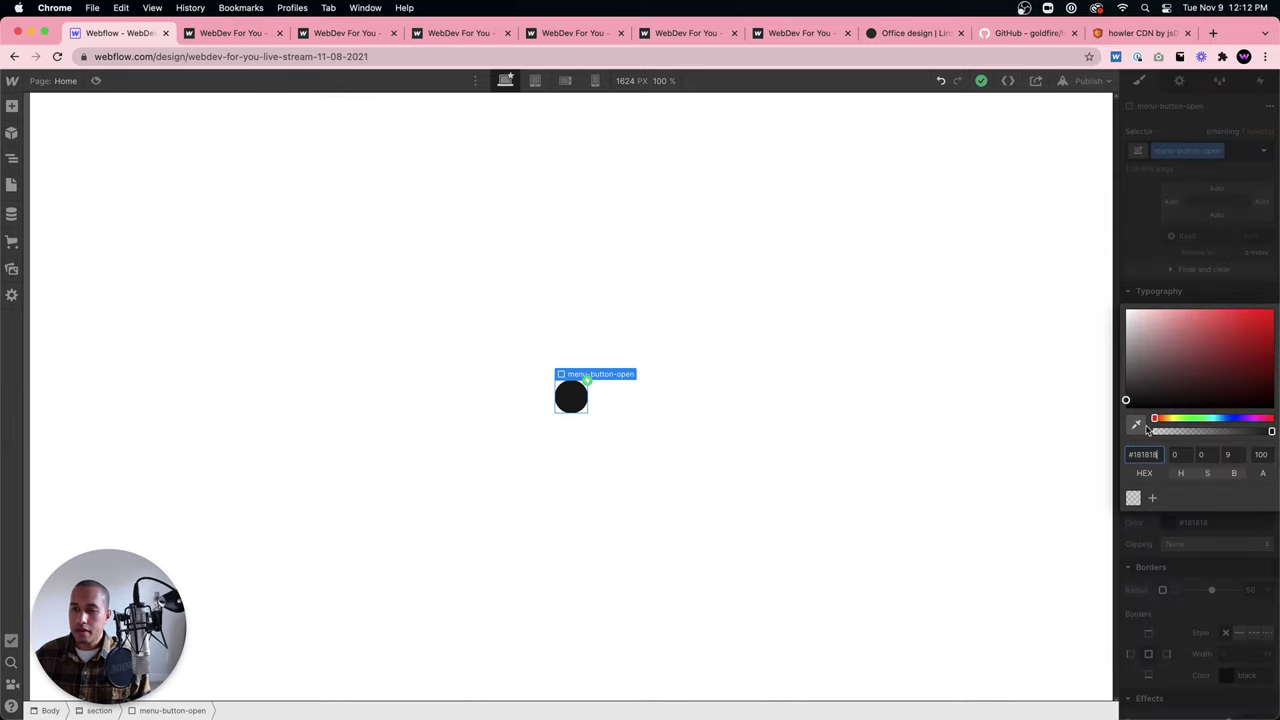
left_click_drag(1135, 356, 1109, 297)
left_click(1116, 285)
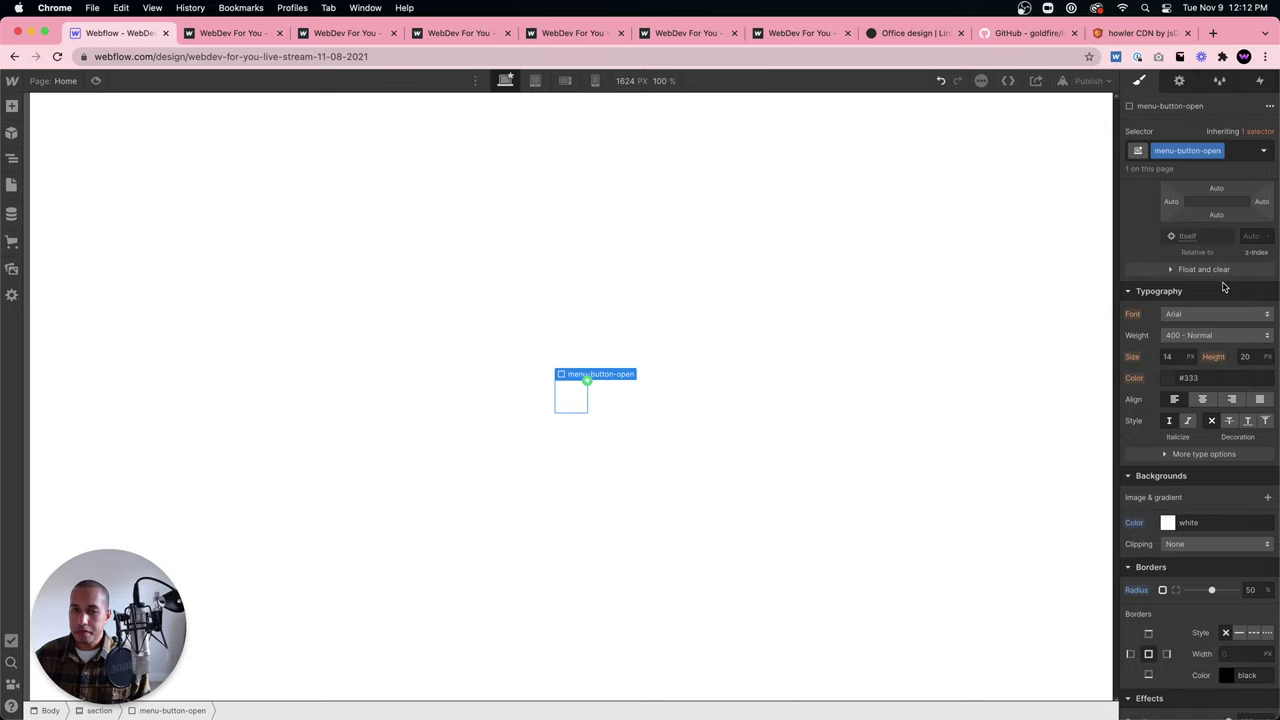
scroll(1238, 455, "down", 3)
left_click(1239, 468)
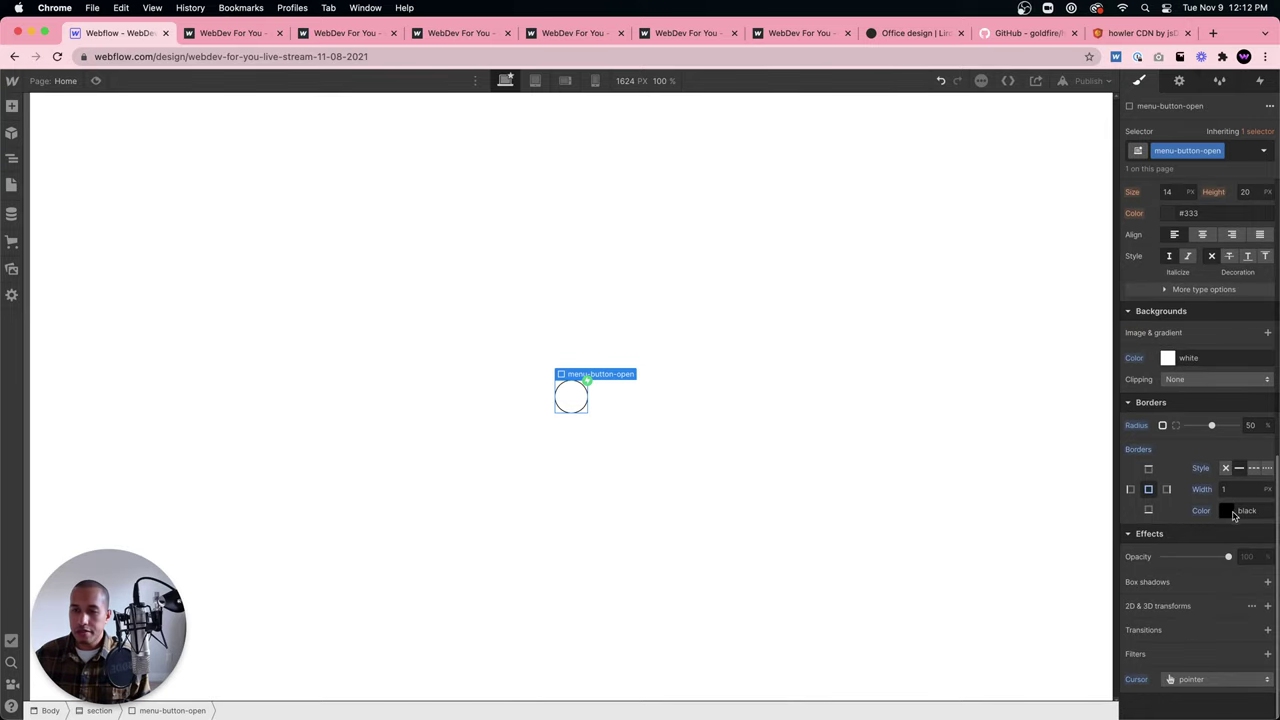
Size the circle to 200×200 px and set its Display to Flex.
scroll(1189, 358, "up", 5)
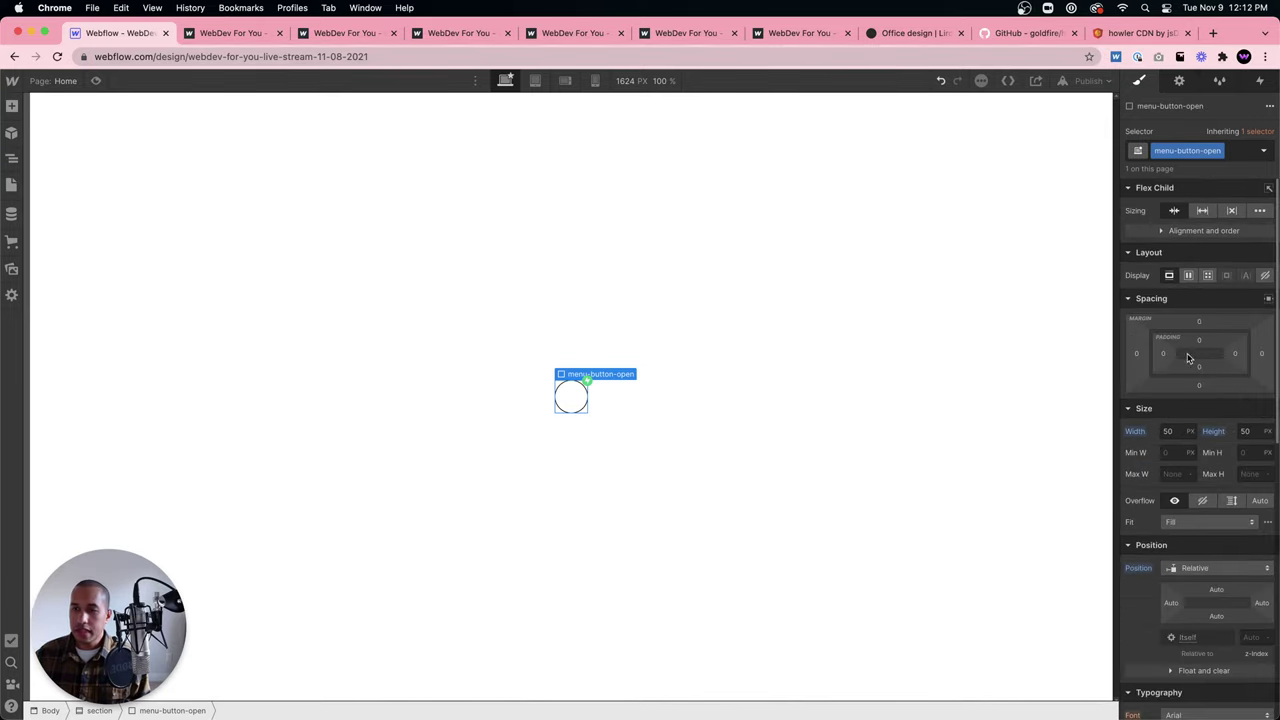
left_click(1171, 435)
type("2000")
key("Tab")
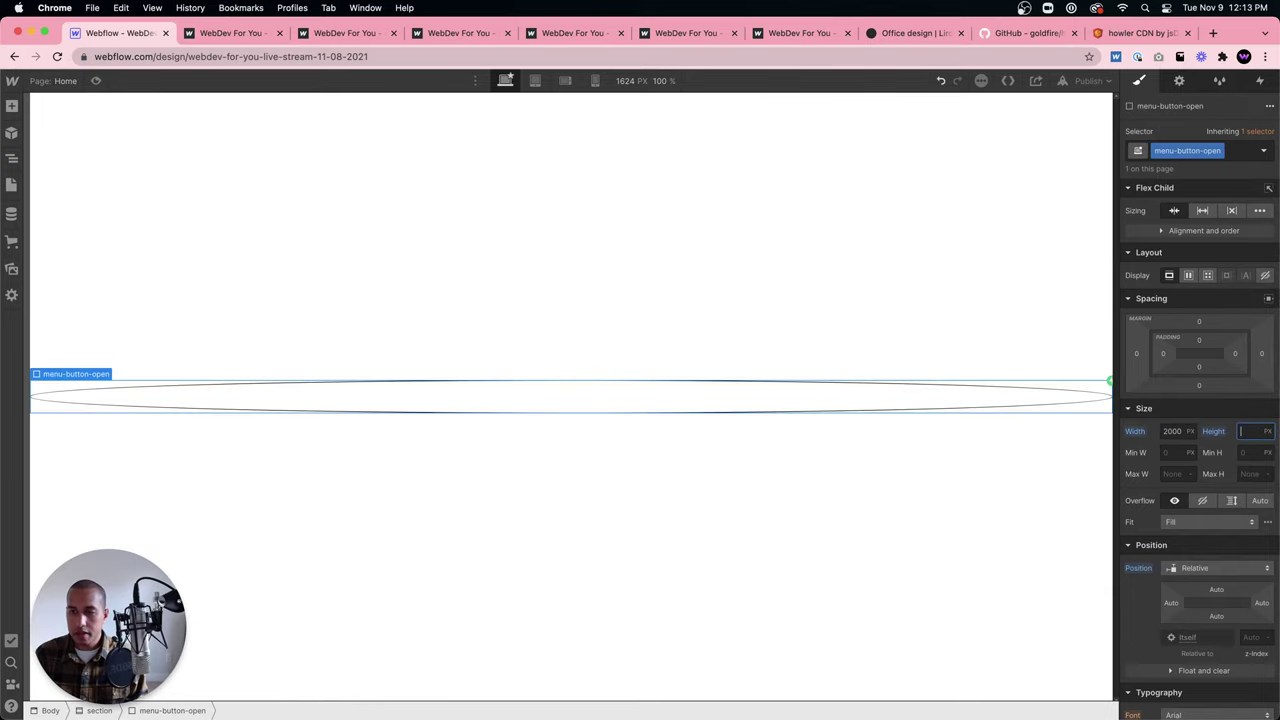
left_click(1170, 431)
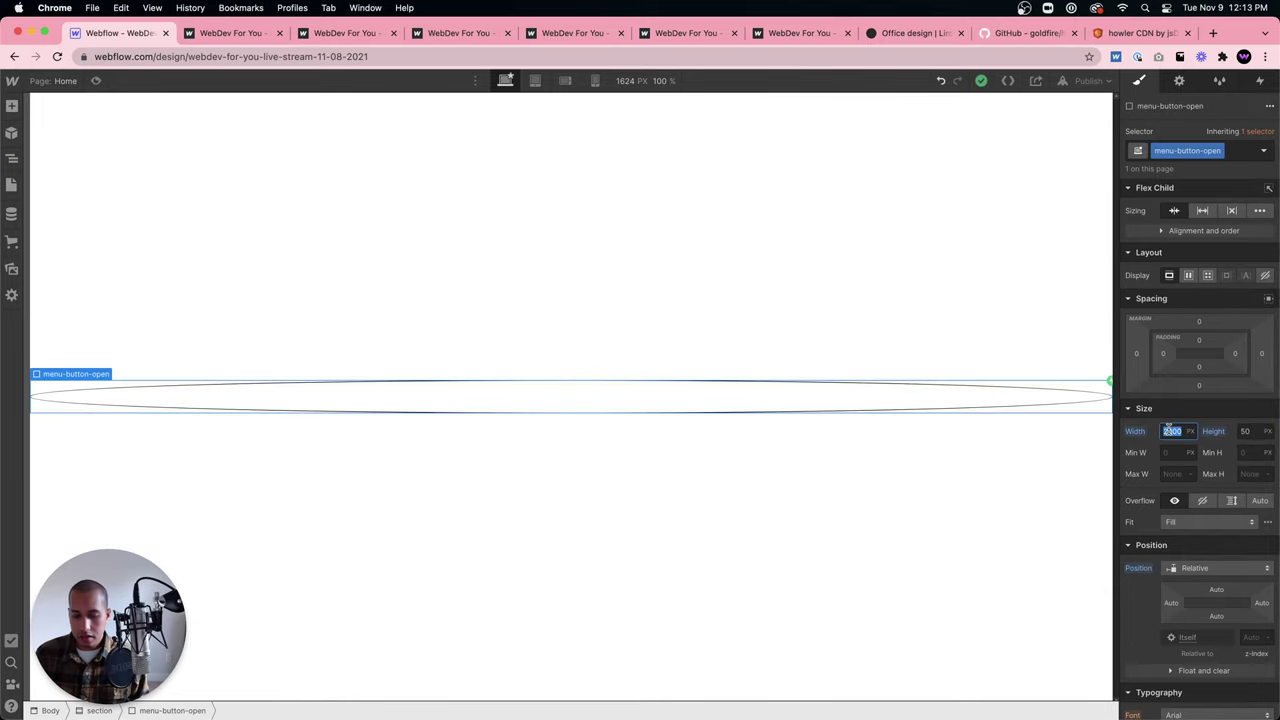
type("200")
key("Tab")
type("200")
key("Return")
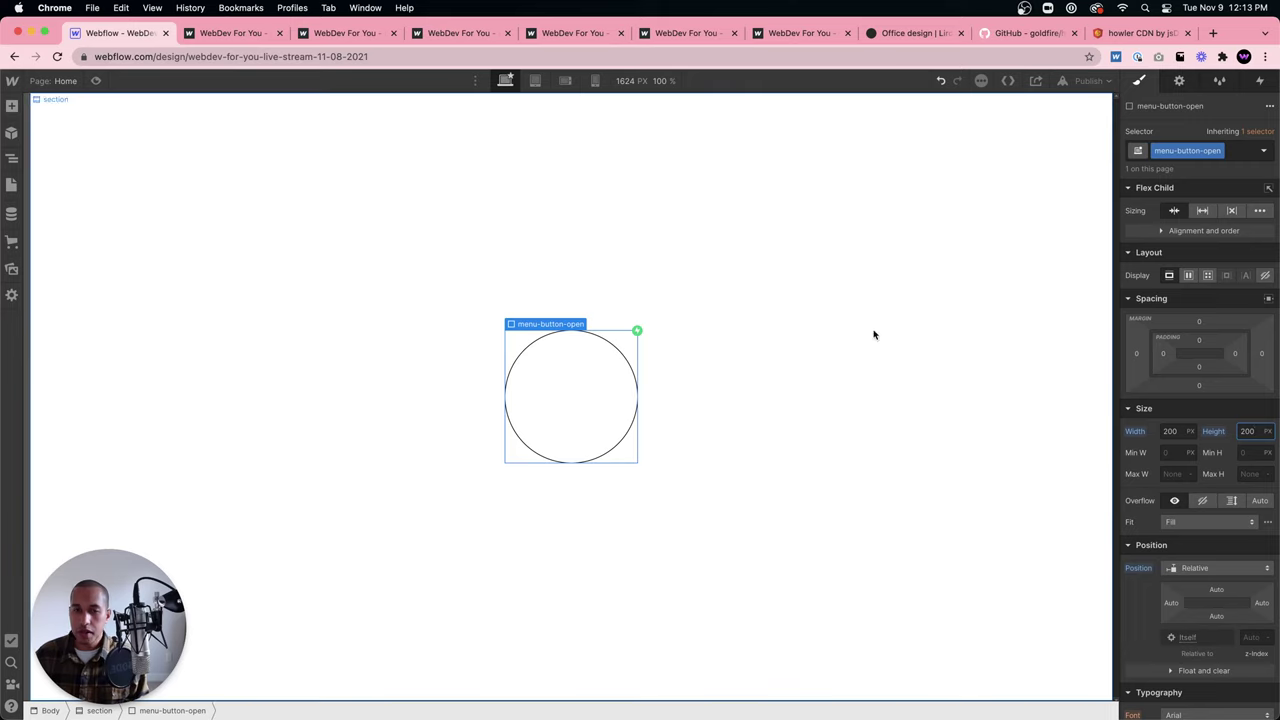
left_click(871, 336)
left_click(603, 393)
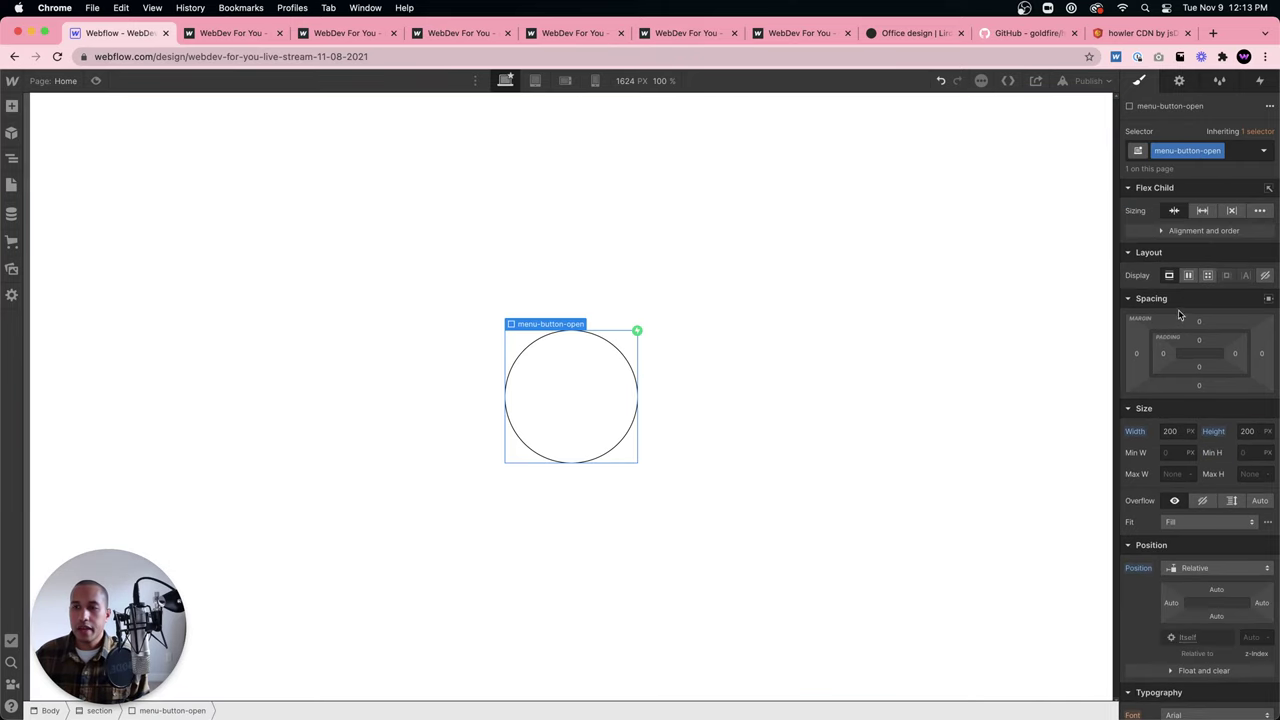
left_click(1189, 276)
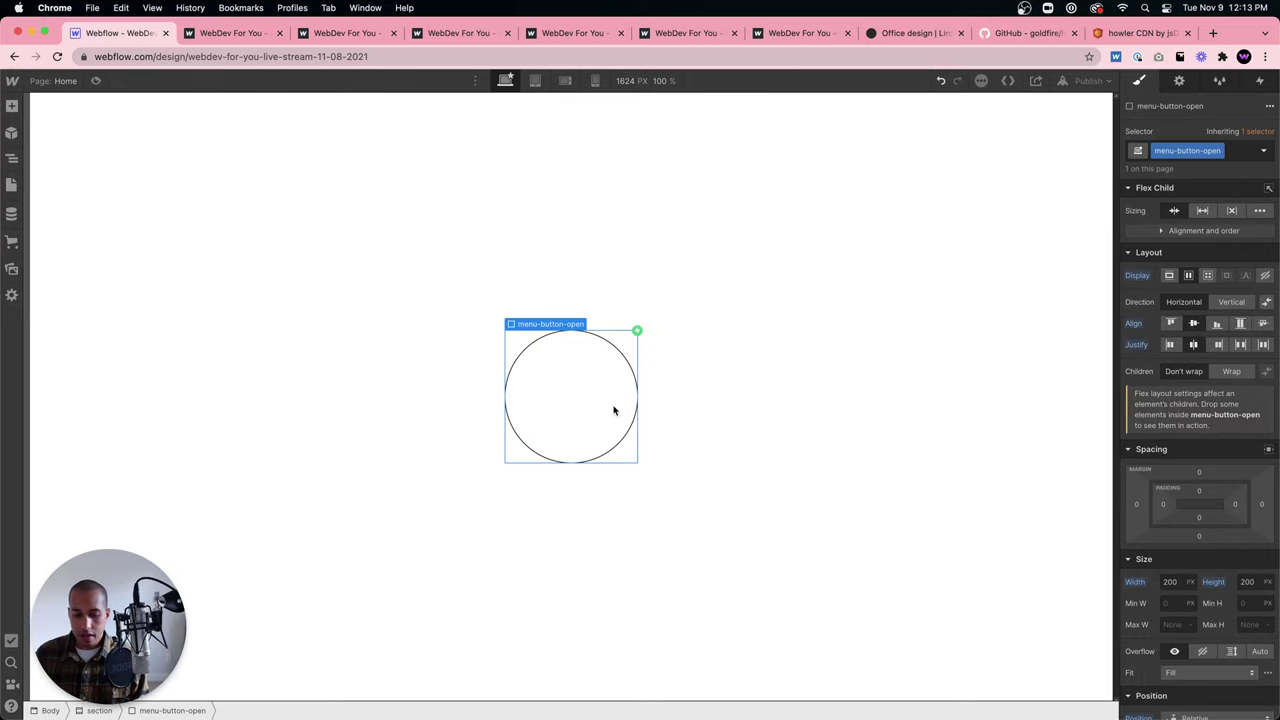
Add a Div Block inside the circle and give it the class menu-button-line.
key("super+e")
type("div")
key("Return")
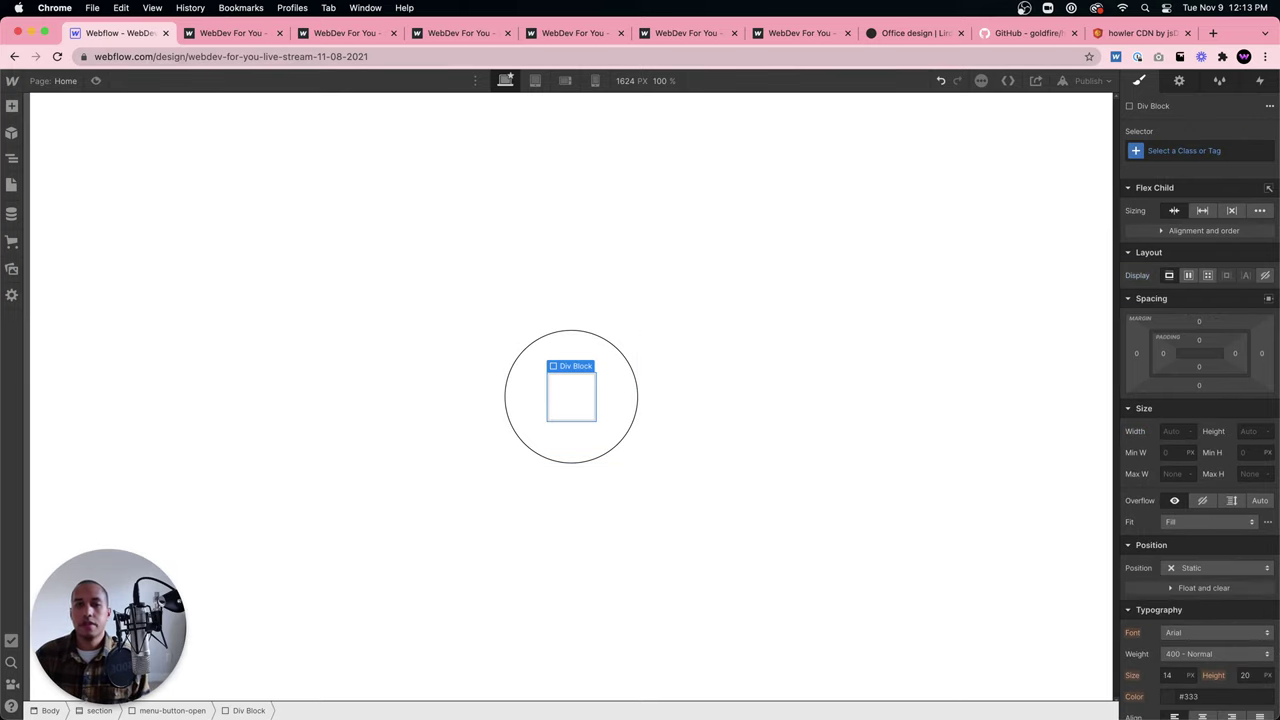
left_click(1211, 145)
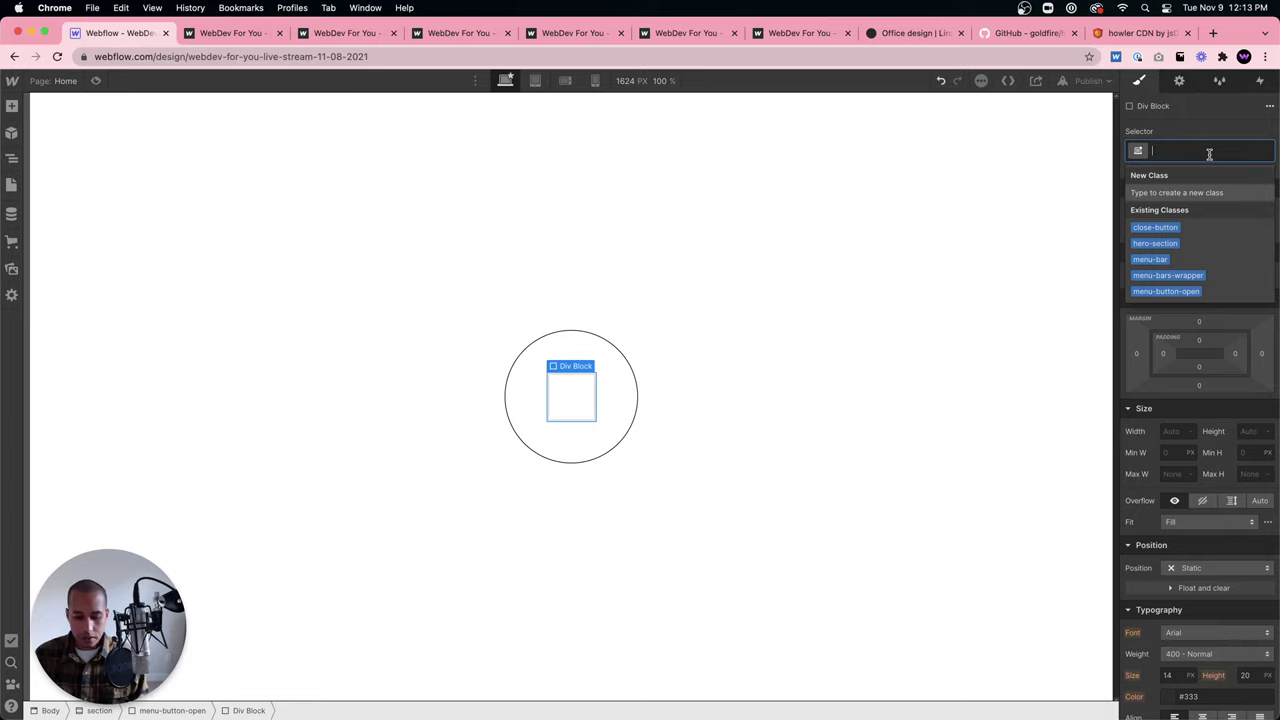
type("men")
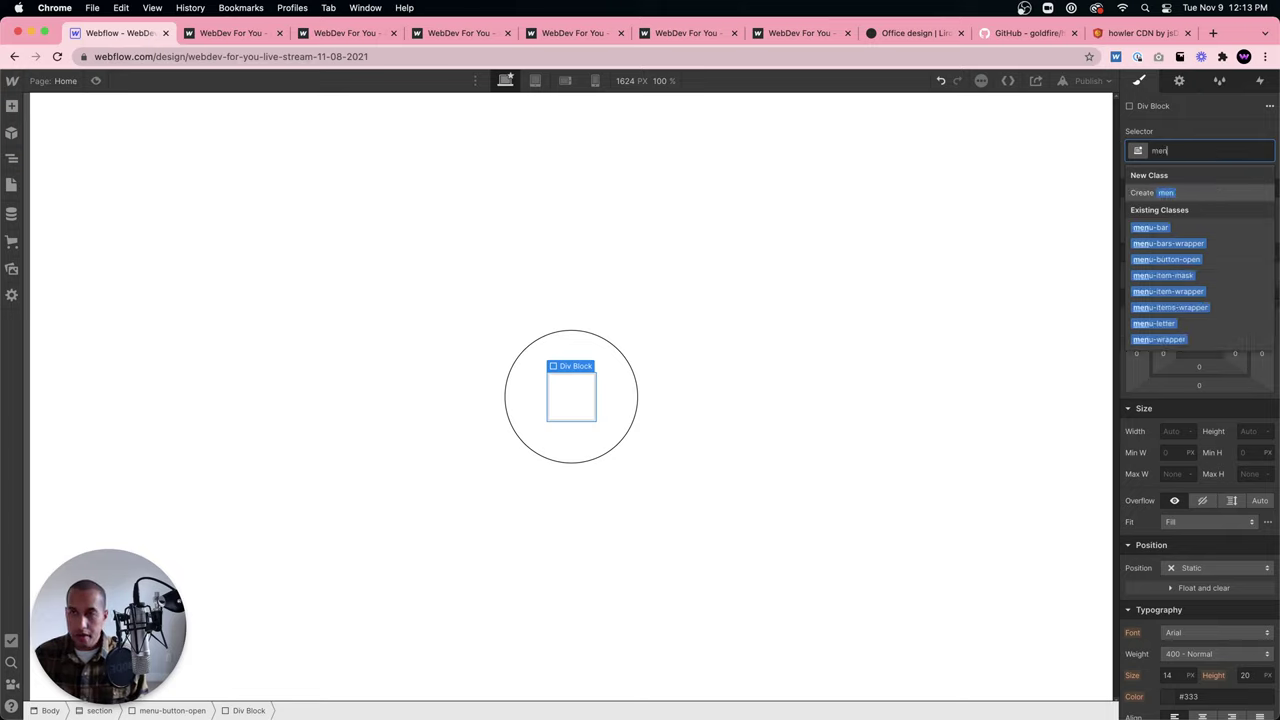
type("u-button-line")
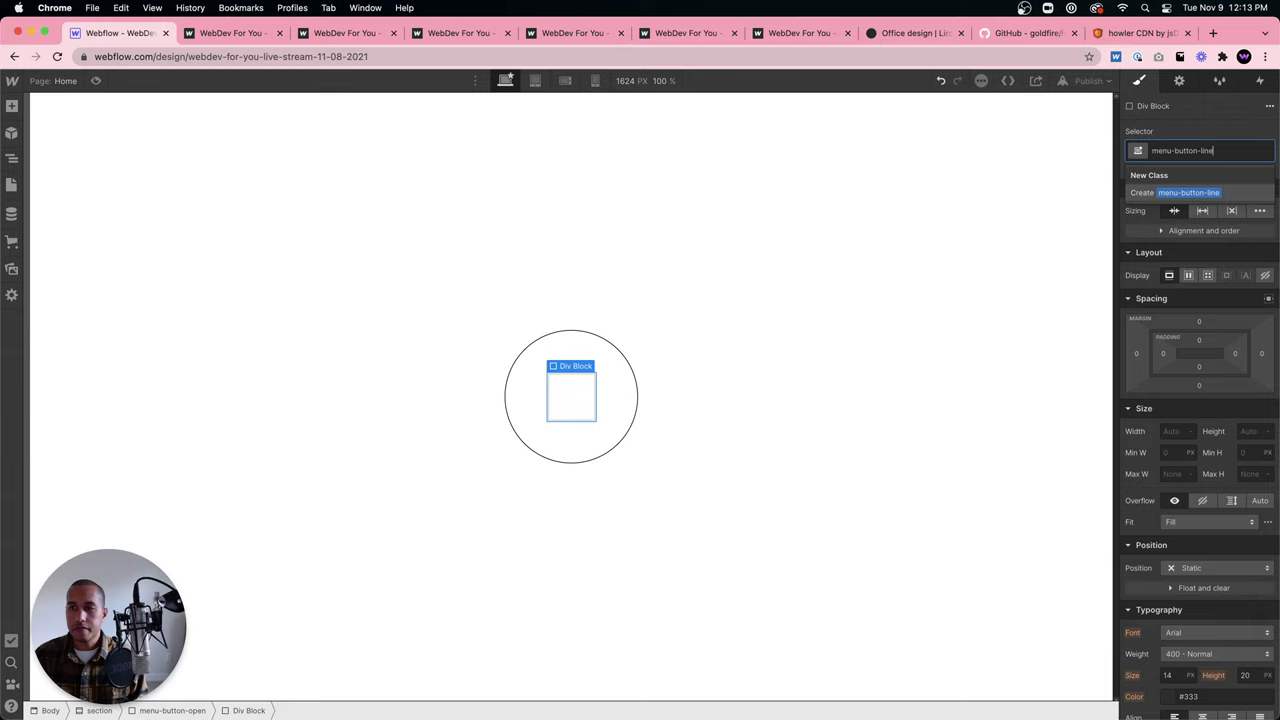
key("Return")
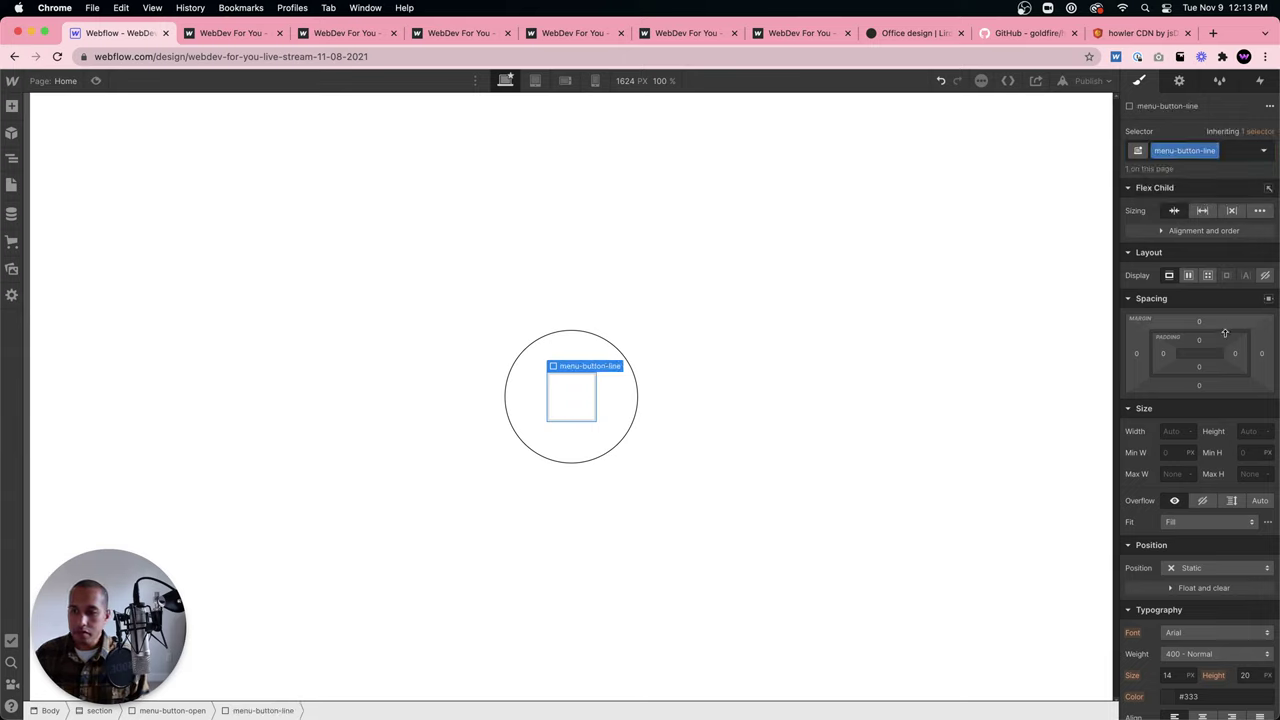
Set the menu-button-line width to 50% and reselect the menu-button-open circle.
left_click(1164, 432)
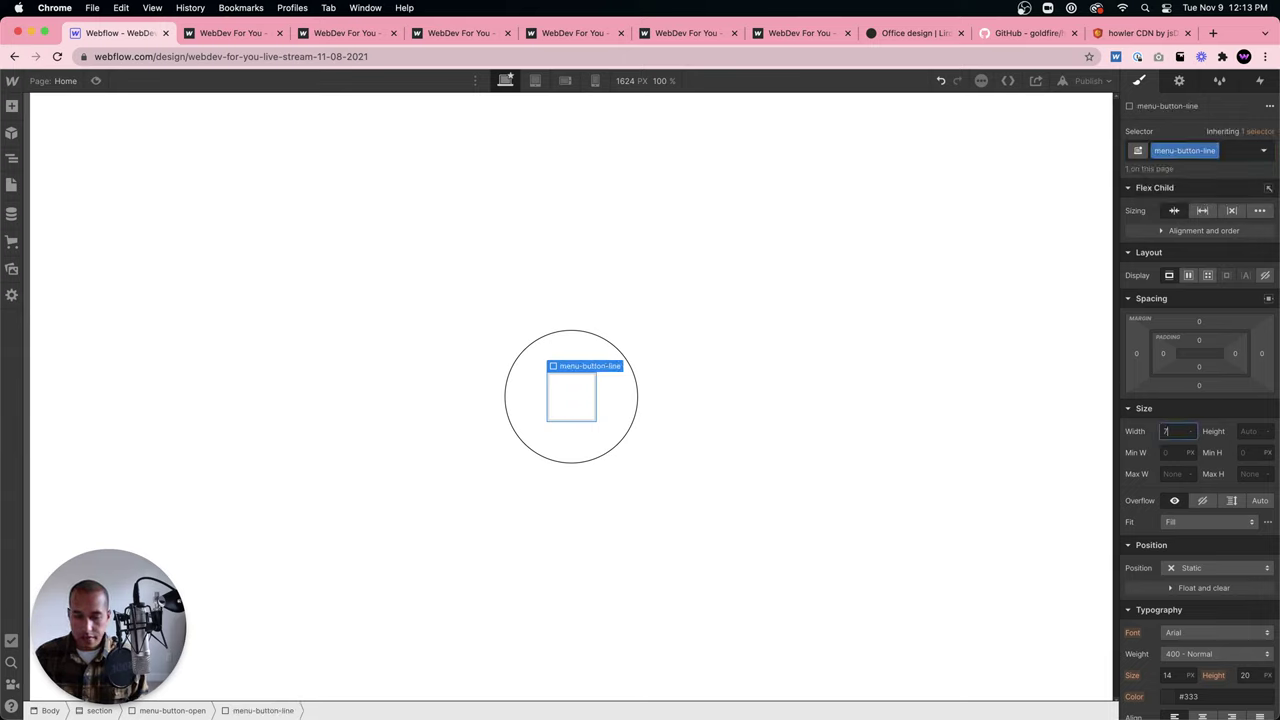
key("Return")
left_click(1167, 431)
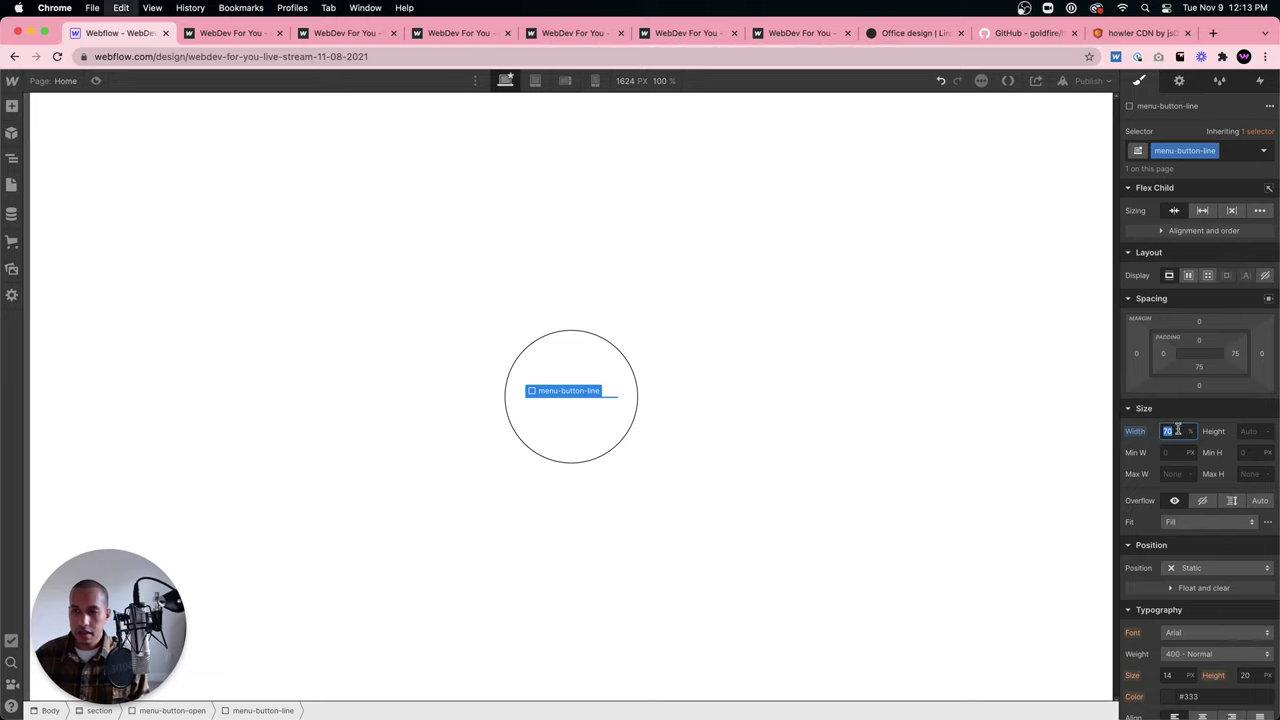
type("50")
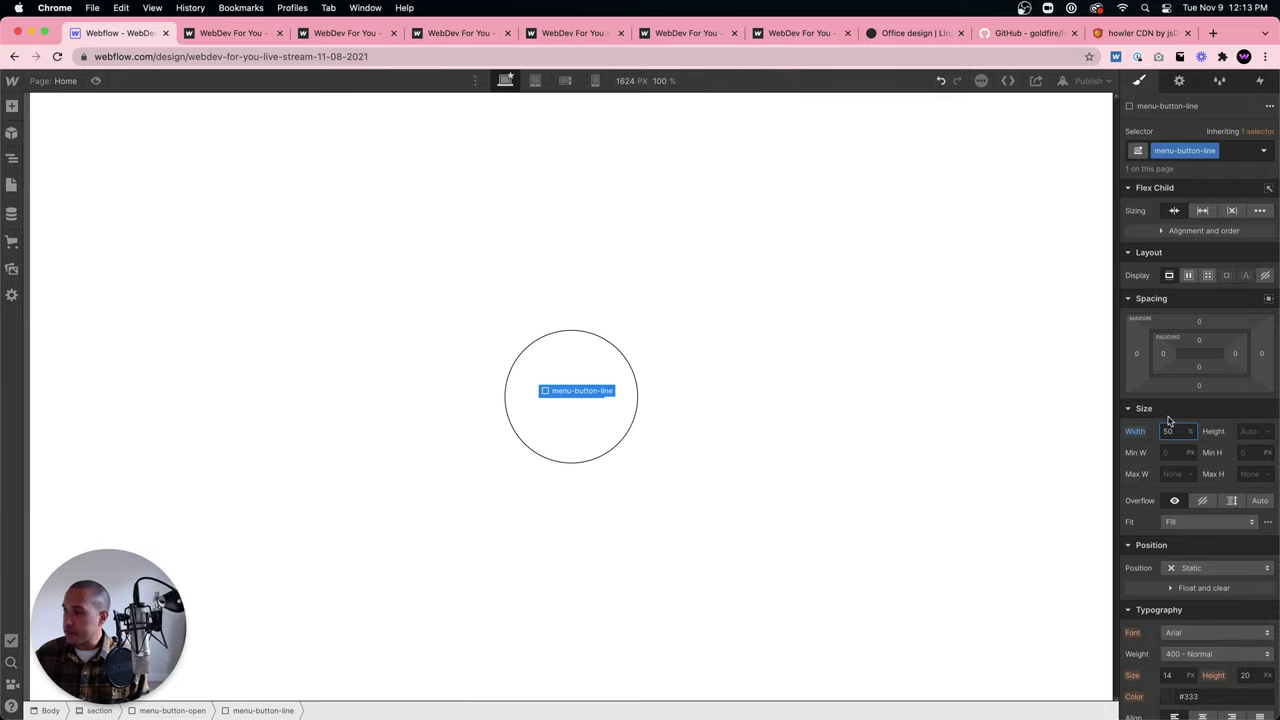
left_click(660, 463)
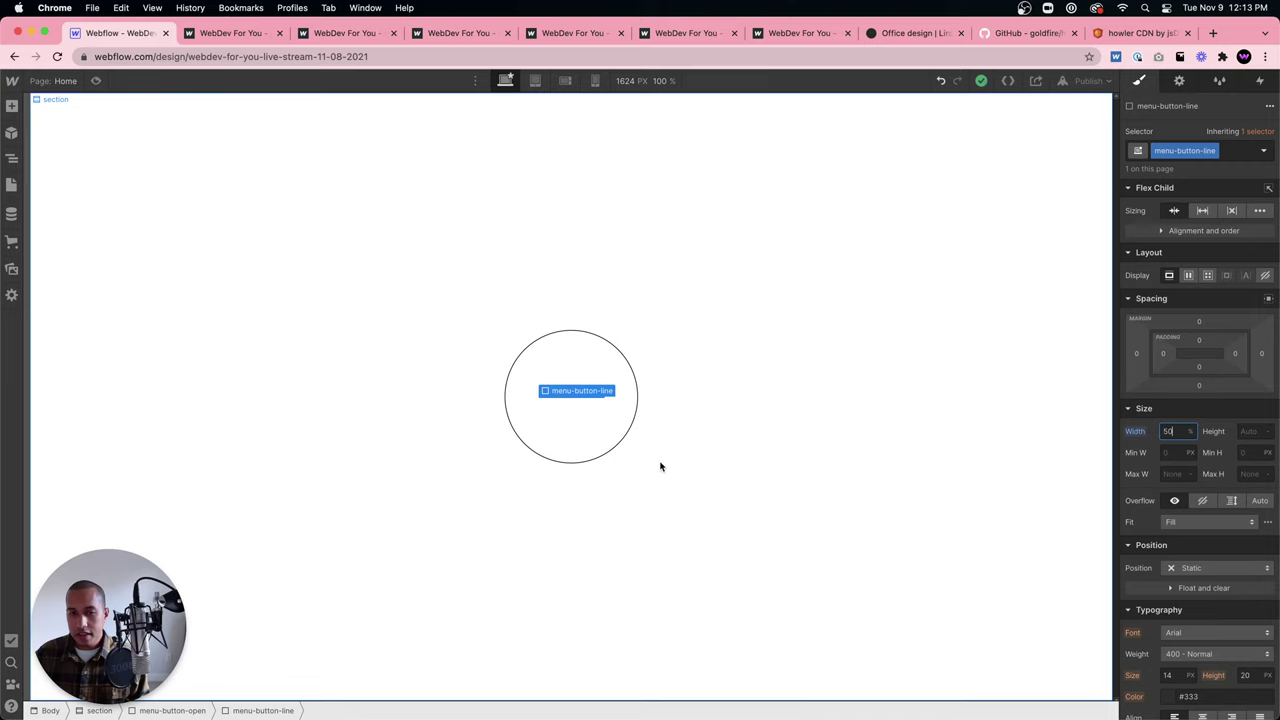
left_click(587, 398)
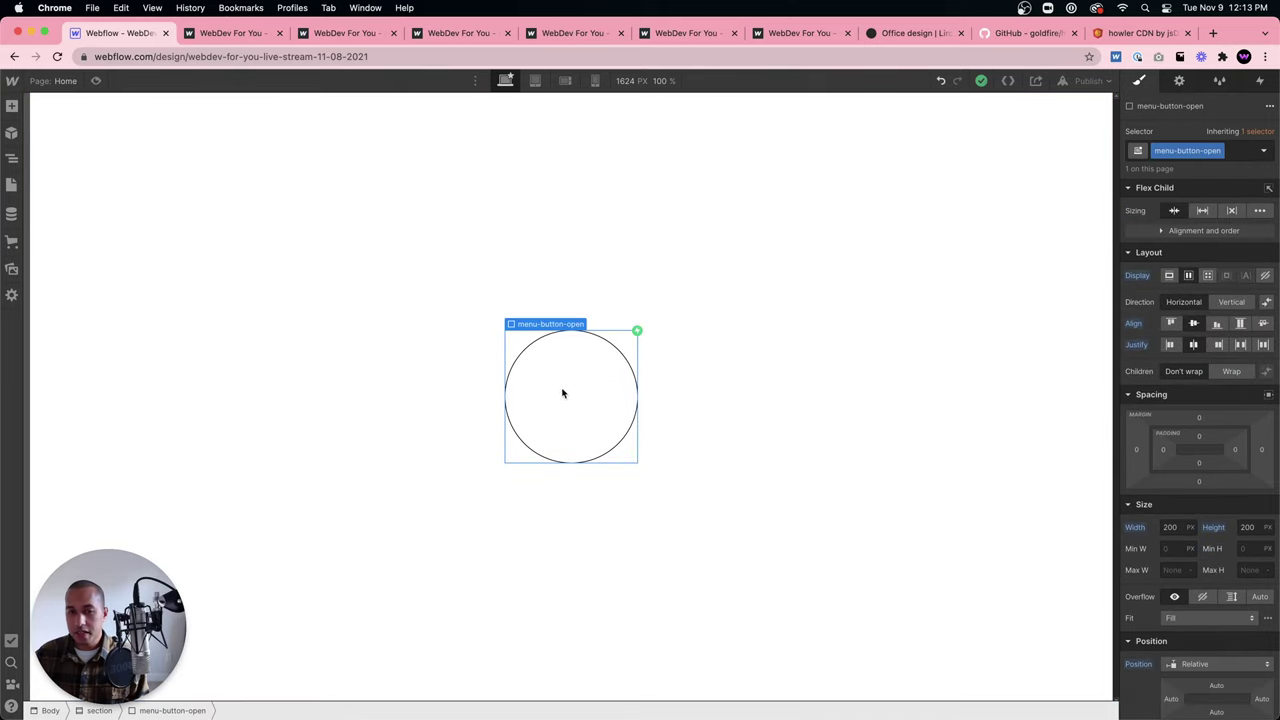
Select menu-button-line in the Navigator and set its height to 2 px.
key("z")
left_click(45, 164)
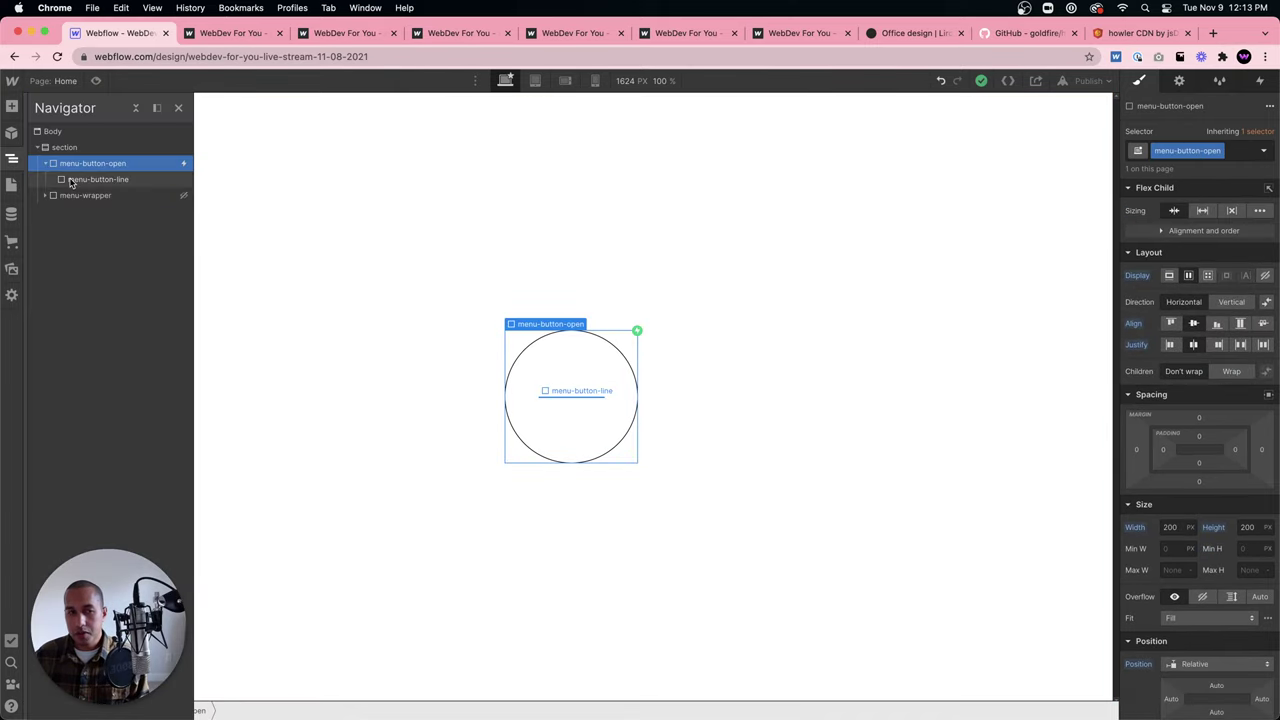
left_click(98, 179)
scroll(1214, 484, "down", 5)
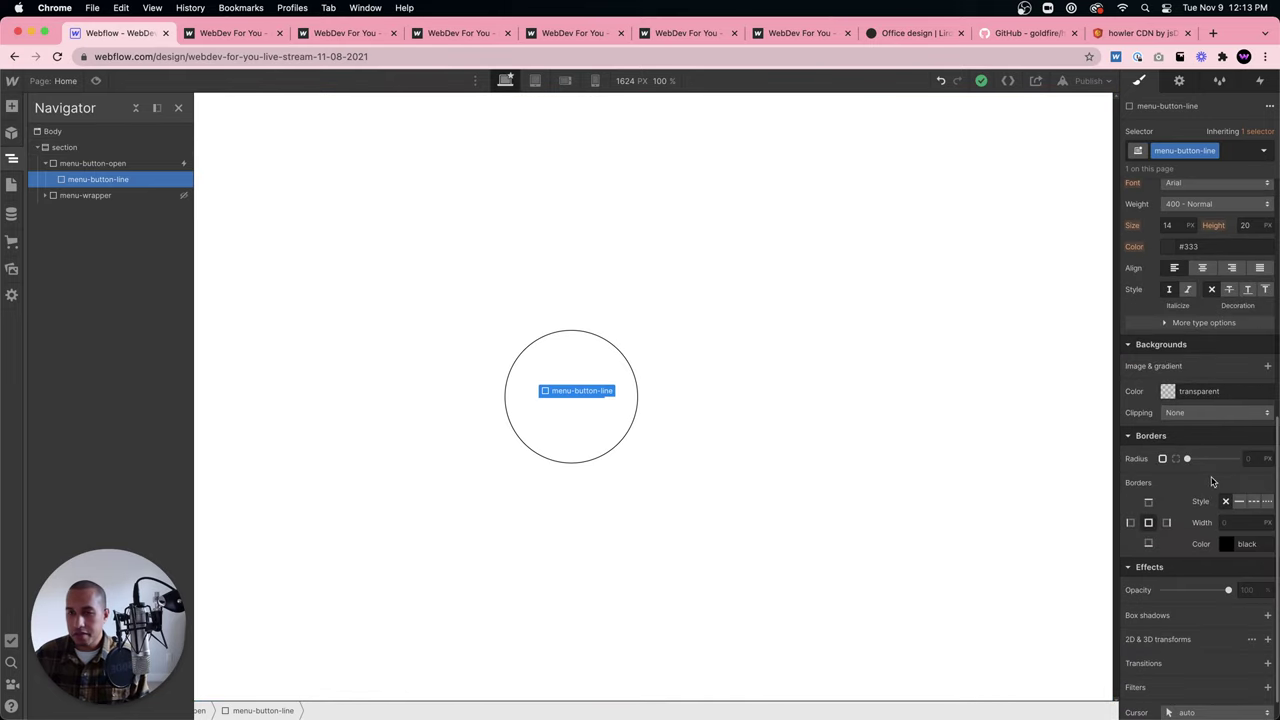
scroll(1212, 482, "up", 5)
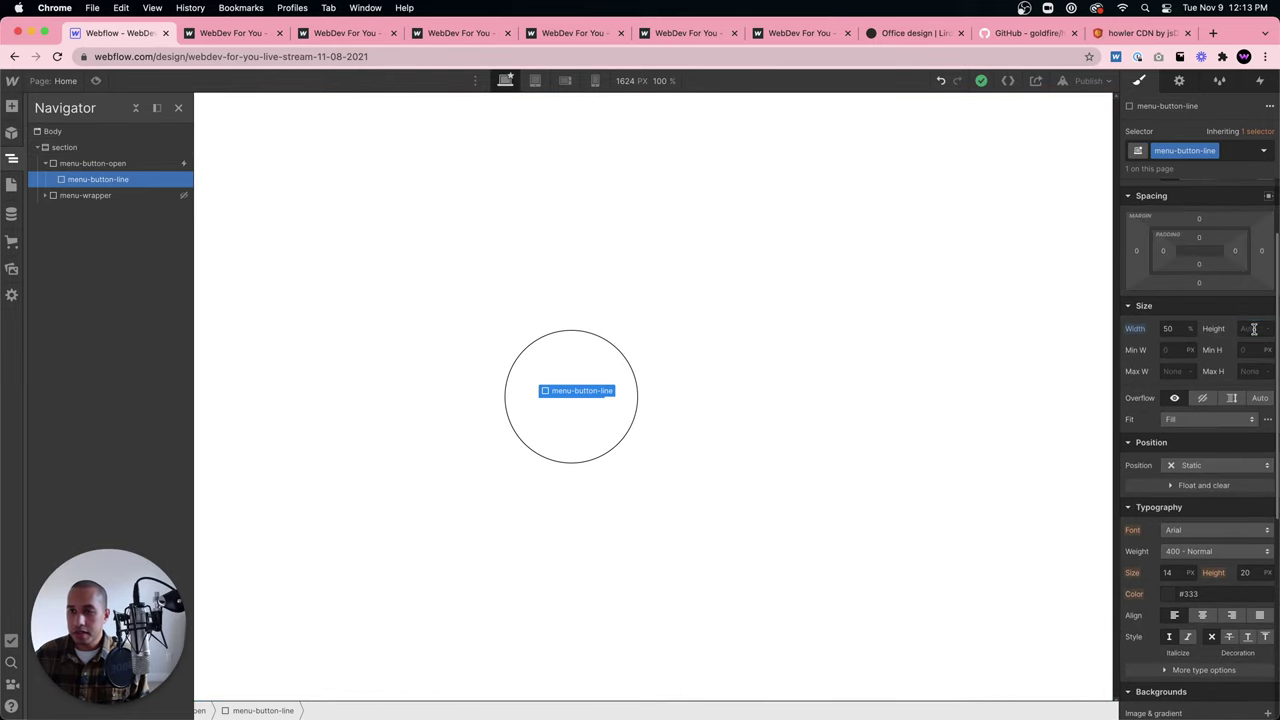
left_click(1254, 329)
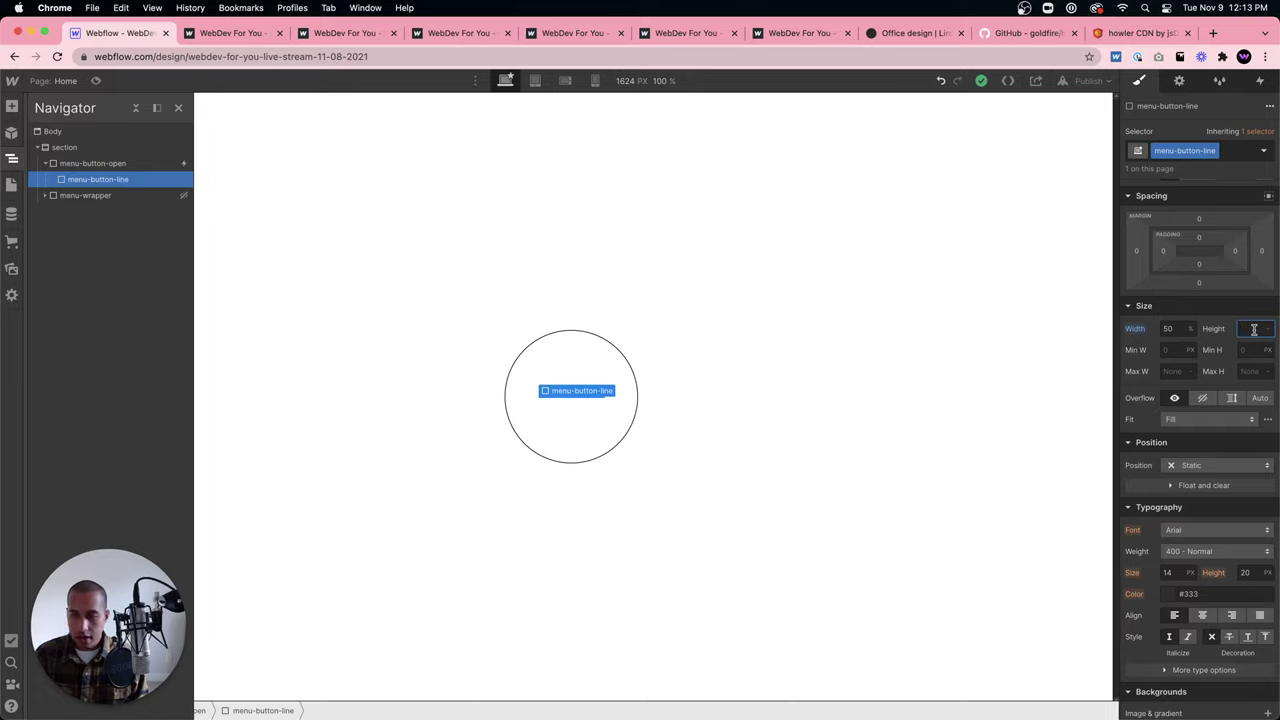
type("2")
key("Return")
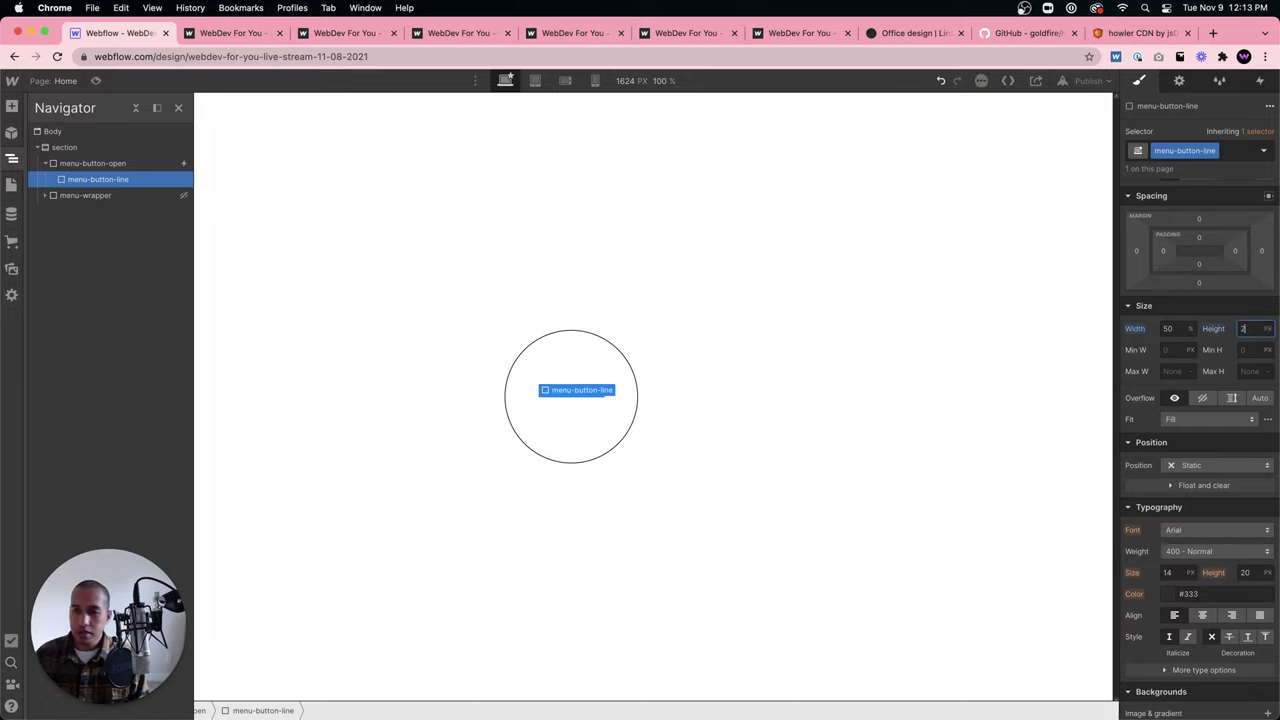
Make the line's background black and give it 30 px rounded corners.
scroll(1219, 488, "down", 5)
left_click(1168, 358)
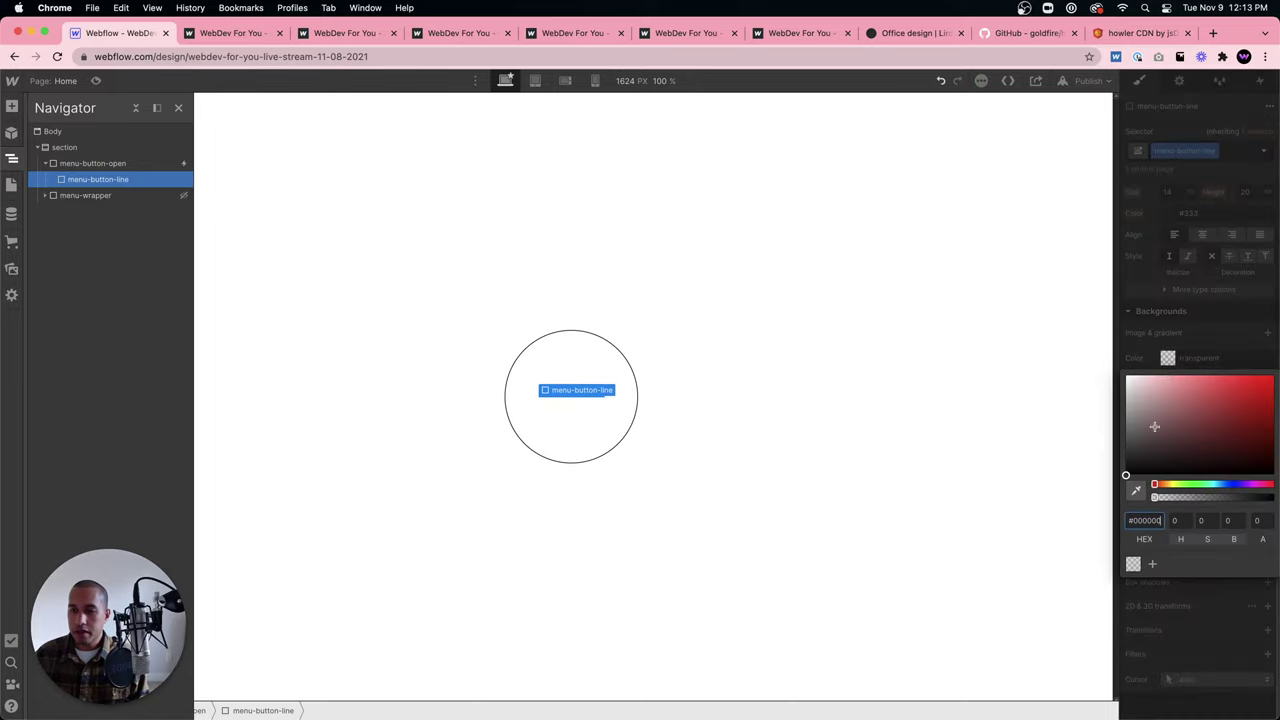
left_click_drag(1150, 443, 1113, 489)
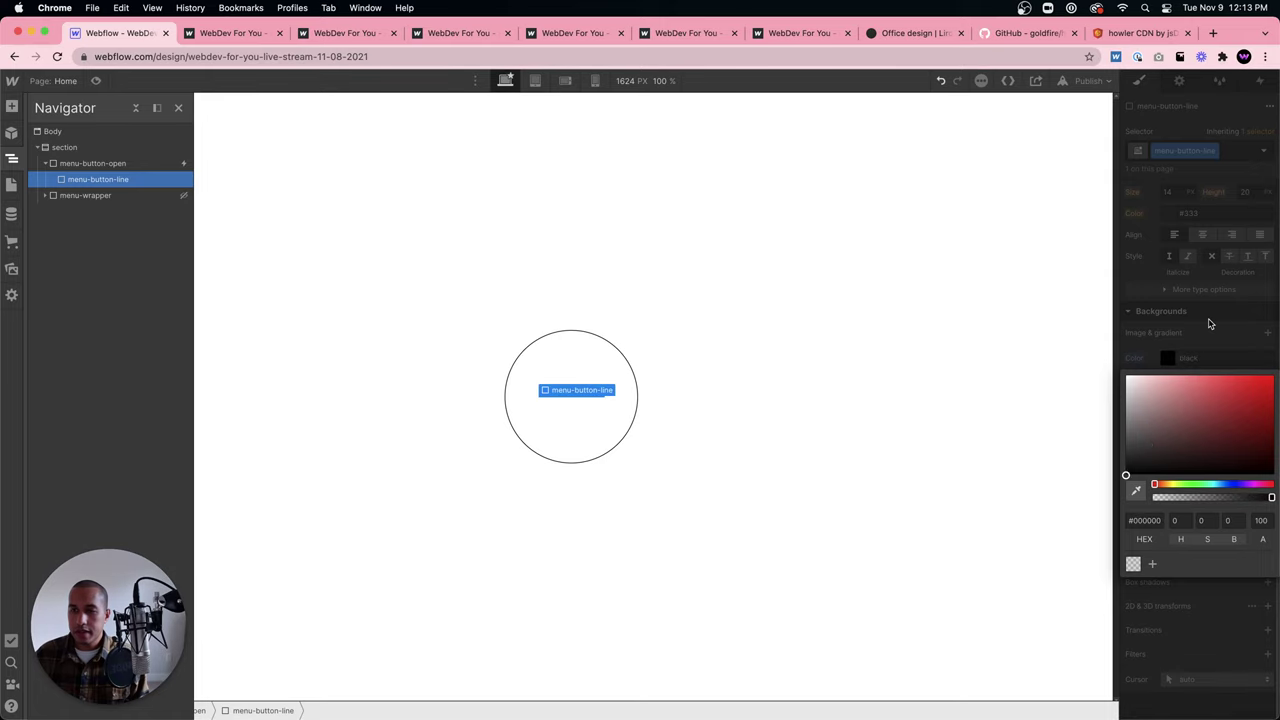
left_click(1208, 324)
left_click(1248, 425)
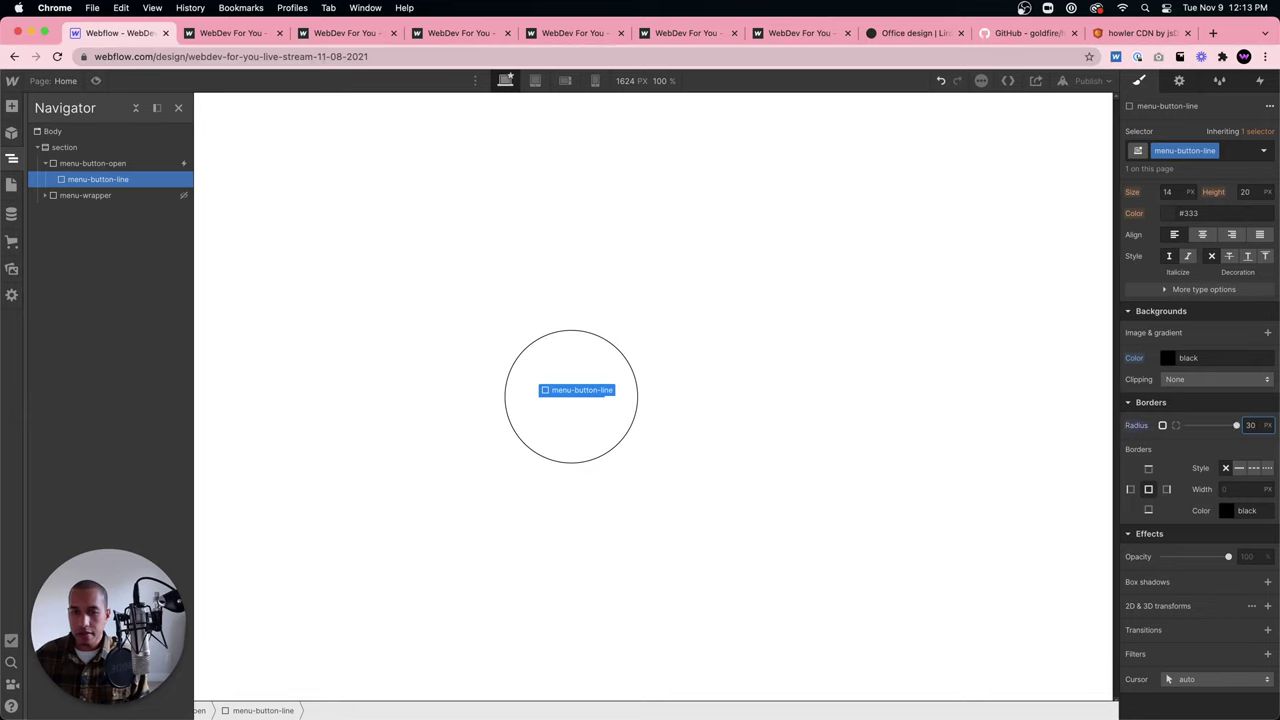
Set the menu line's Position to Absolute inside the circle.
left_click(666, 463)
left_click(585, 398)
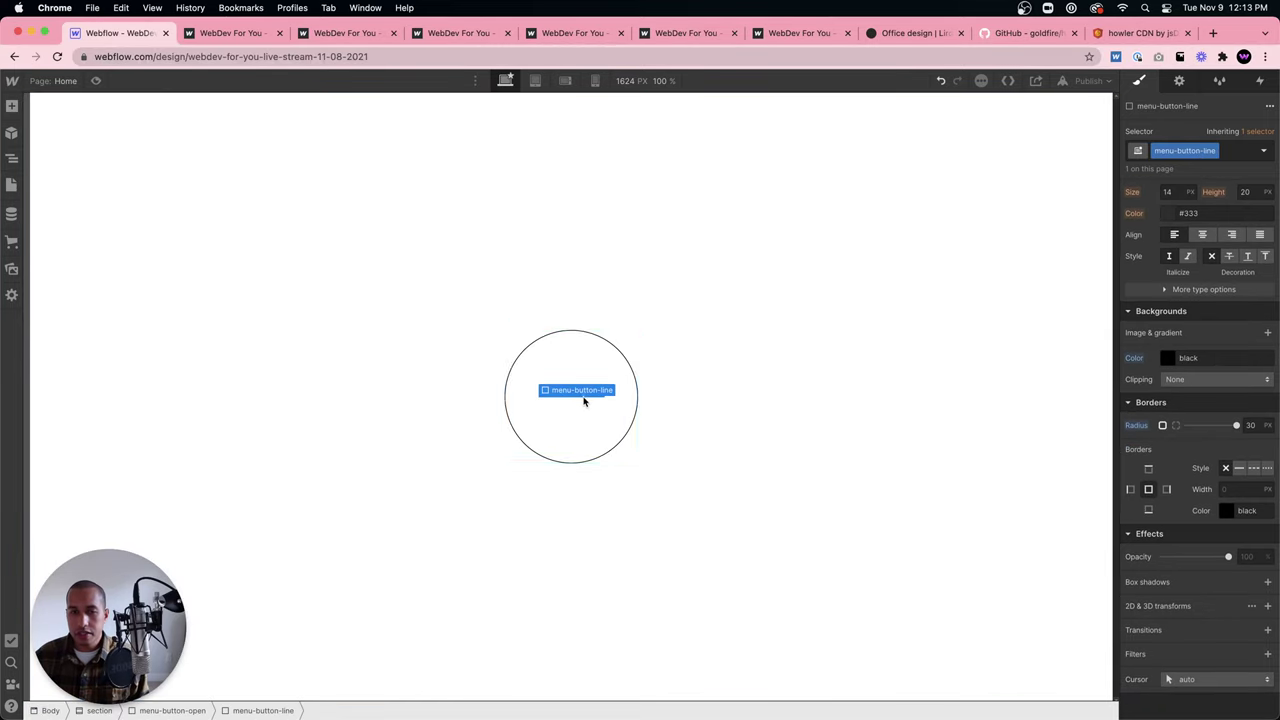
left_click(610, 425)
left_click(592, 398)
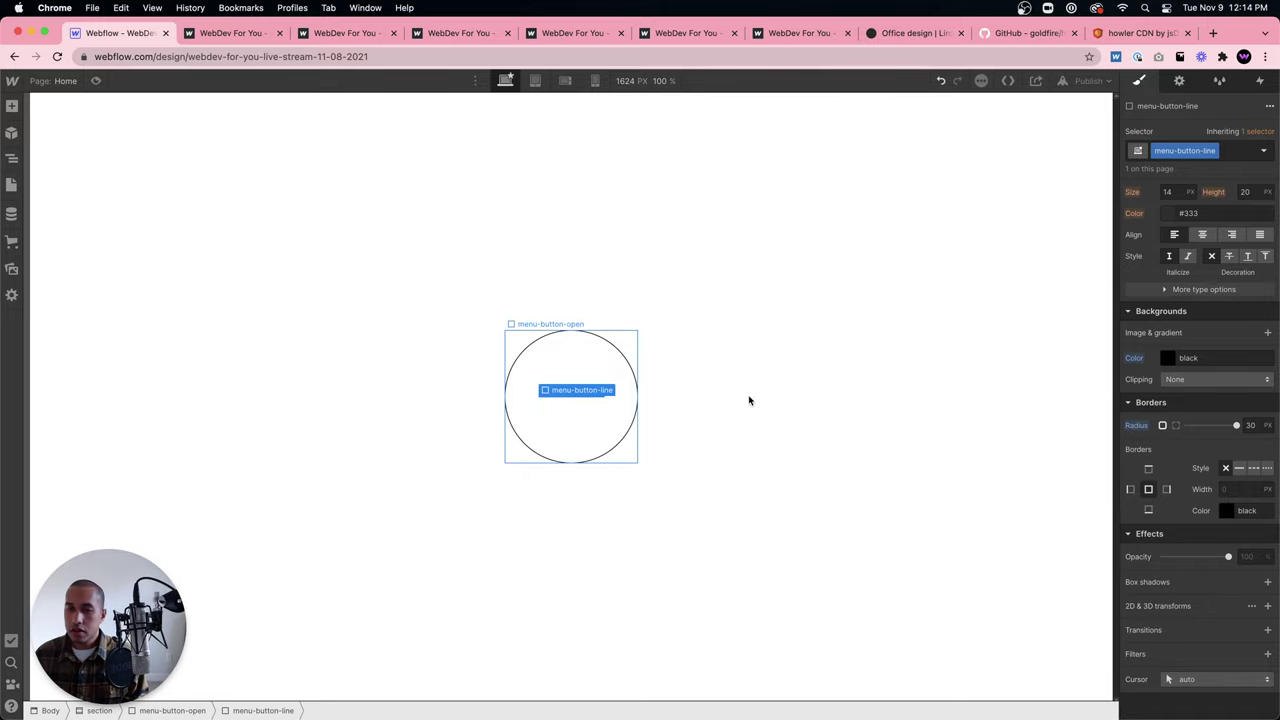
scroll(1199, 557, "up", 5)
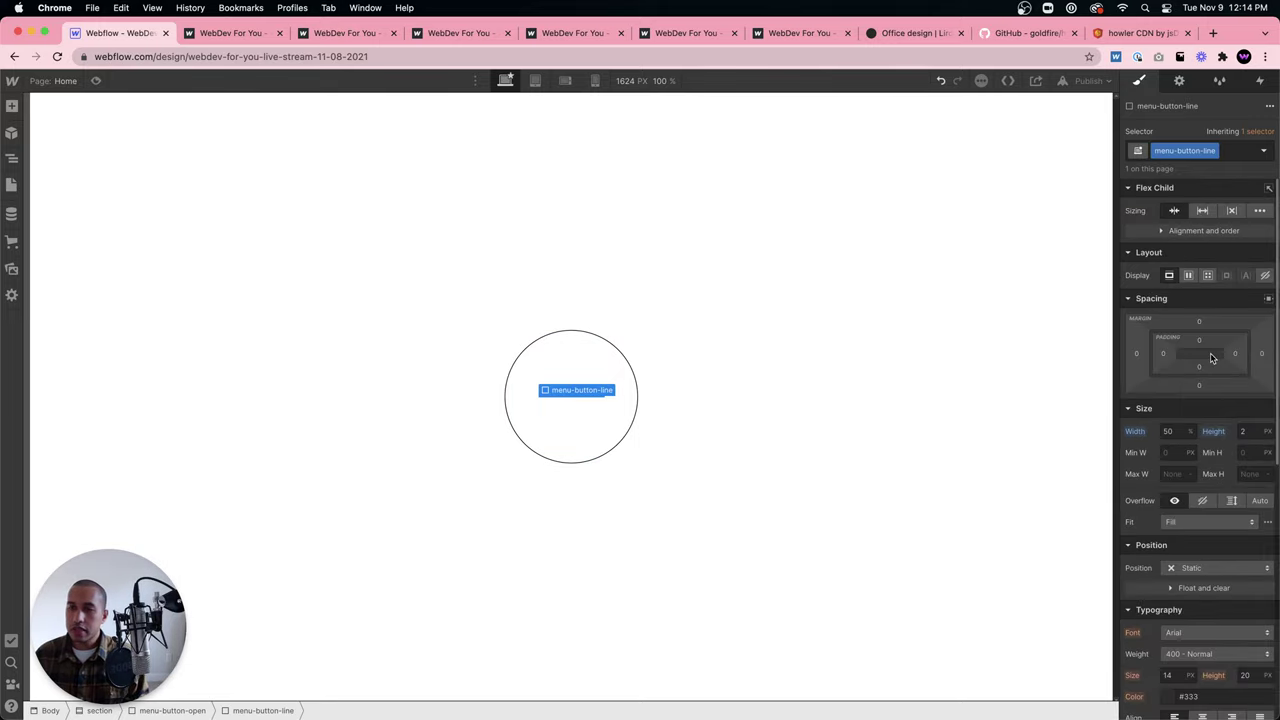
scroll(1199, 560, "down", 1)
left_click(1200, 547)
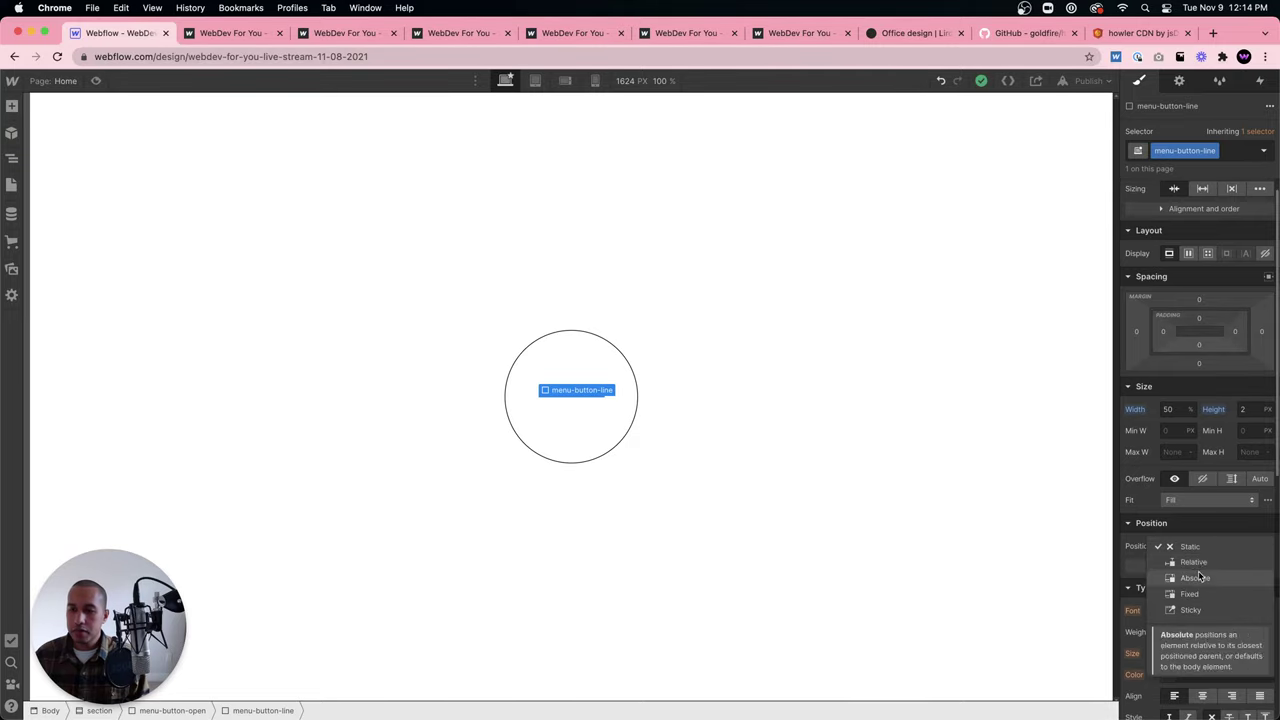
left_click(1195, 578)
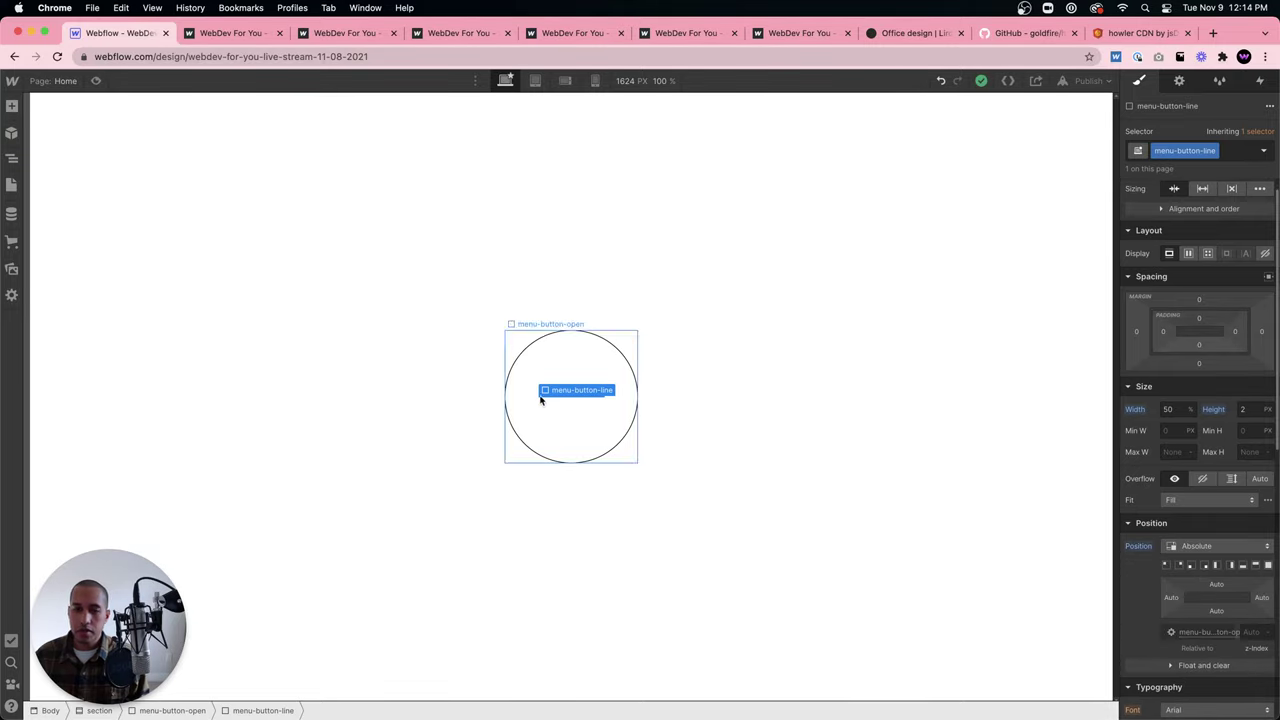
Copy the menu line so it can be duplicated.
left_click(597, 399)
left_click(594, 399)
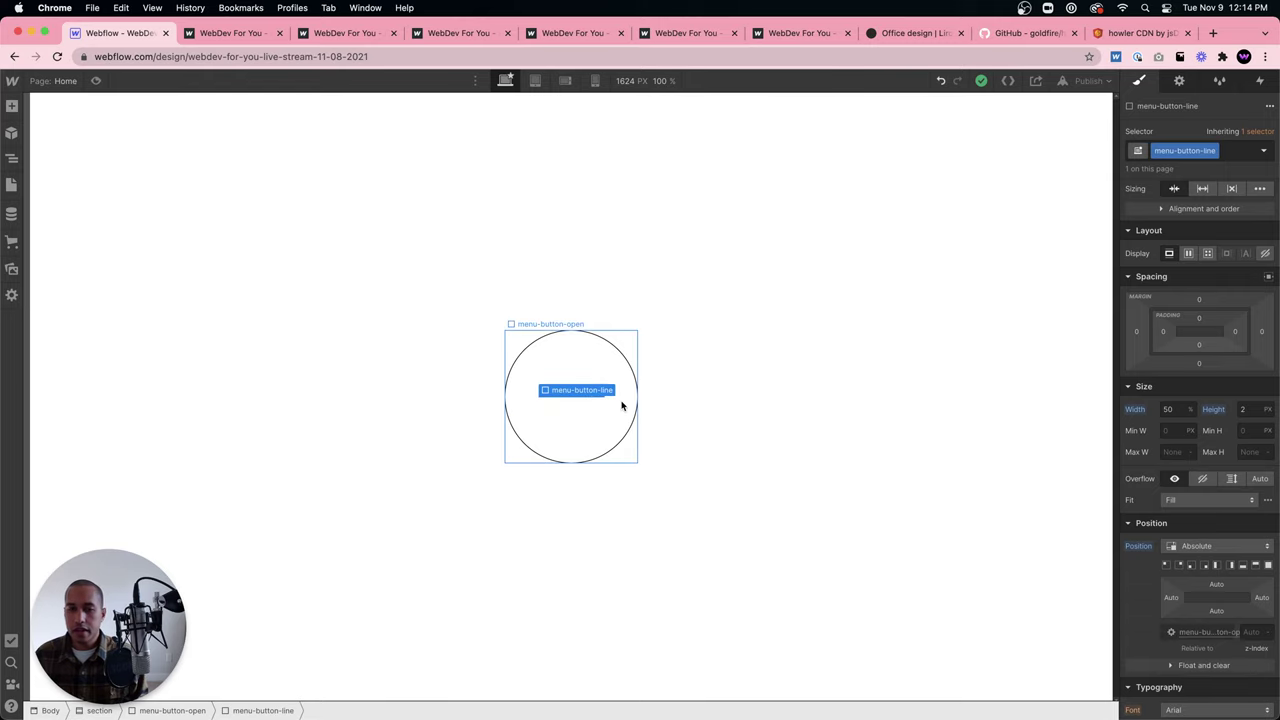
key("super+c")
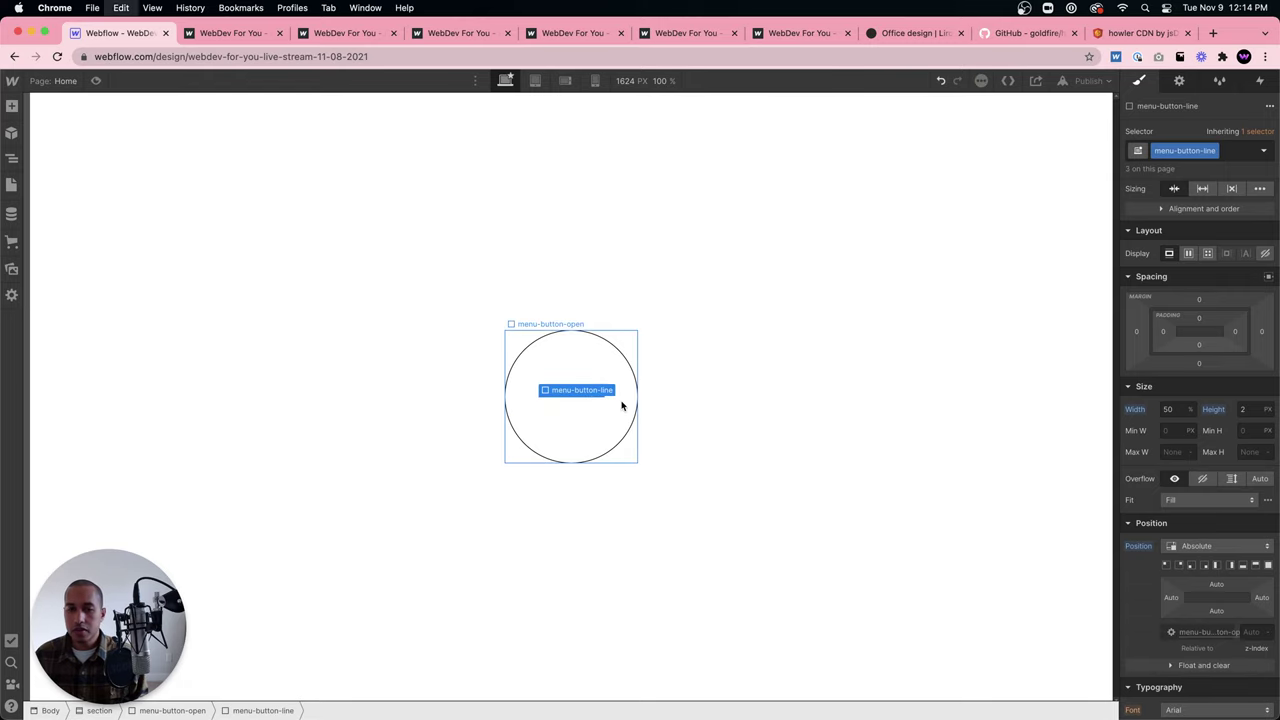
Select the second menu line in the Navigator and add the combo class 'two'.
left_click(12, 157)
left_click(90, 195)
left_click(95, 179)
left_click(102, 195)
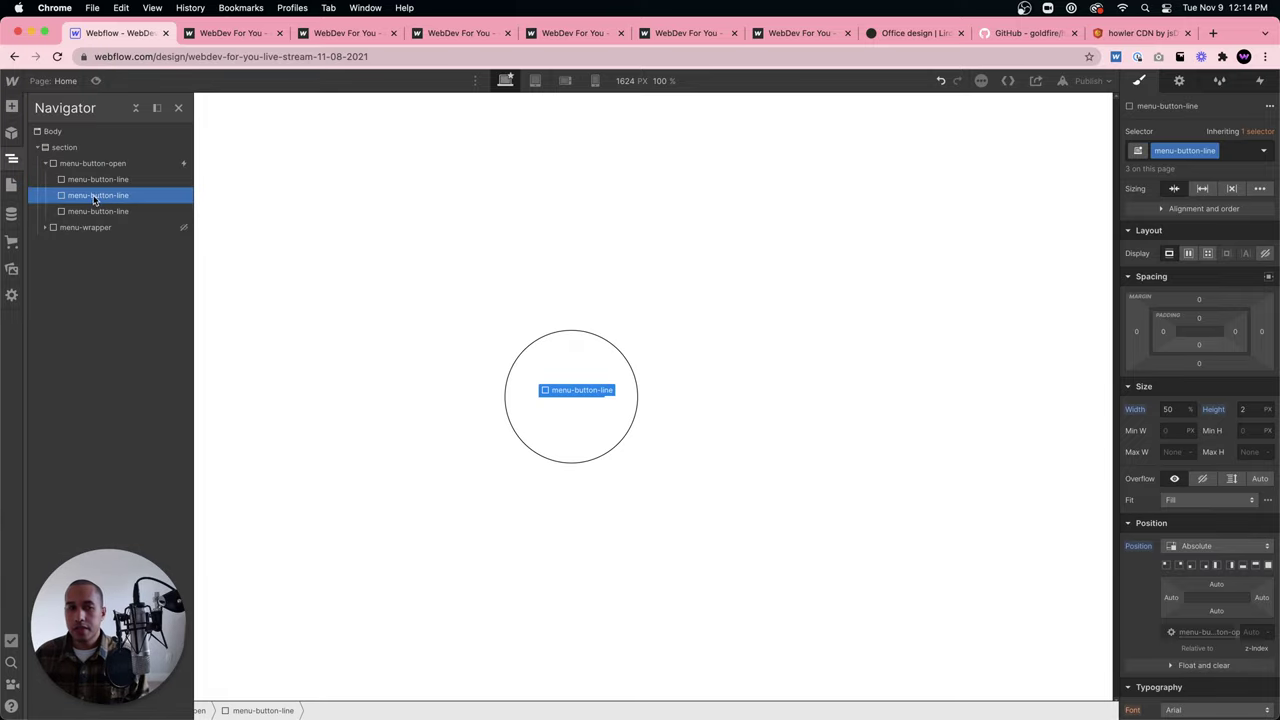
left_click(1238, 152)
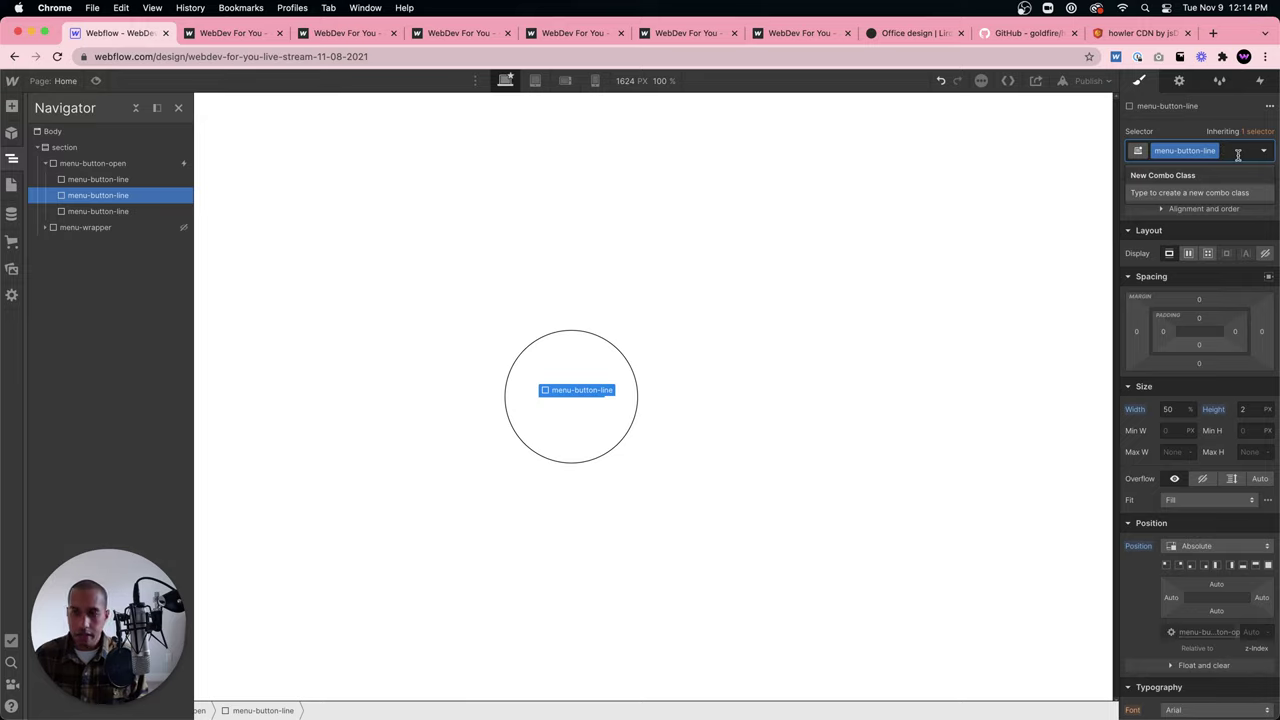
type("two")
key("Return")
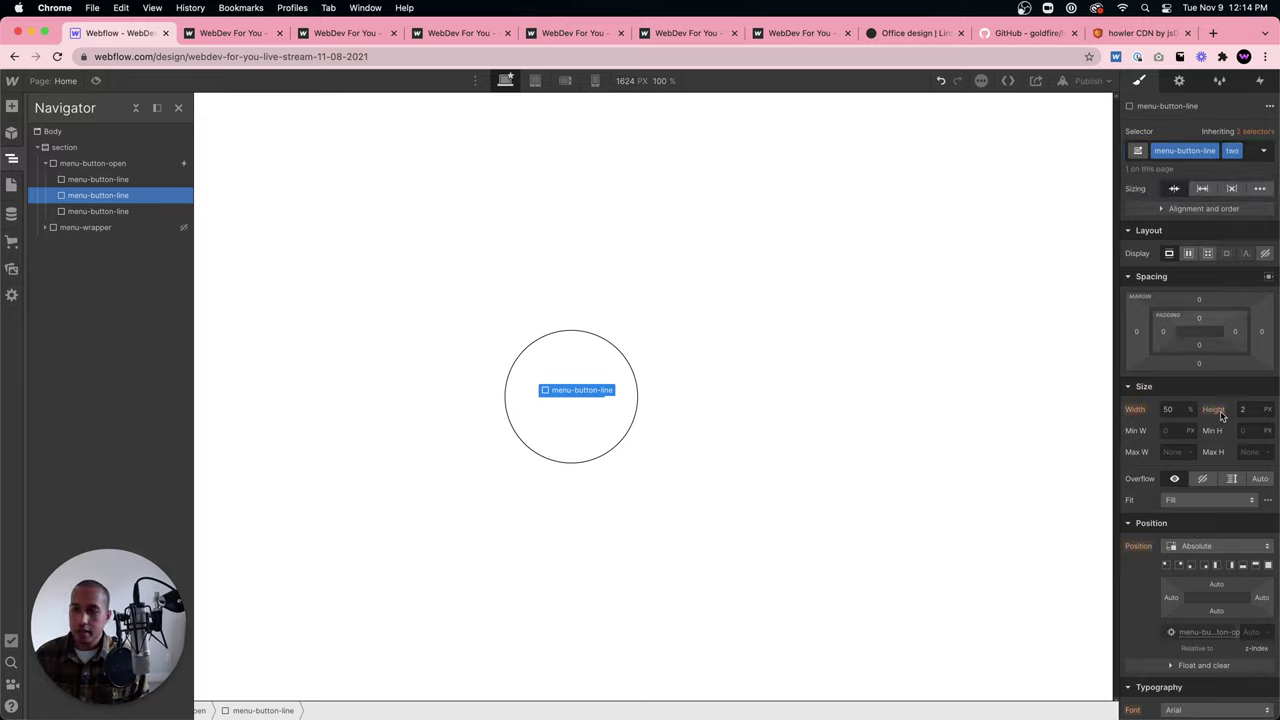
Adjust the second line's top offset, trying 2% and 1%, so it sits just above the other line.
mouse_move(1222, 588)
left_mouse_down()
mouse_move(1222, 566)
mouse_move(1219, 582)
left_mouse_up()
left_click(1219, 582)
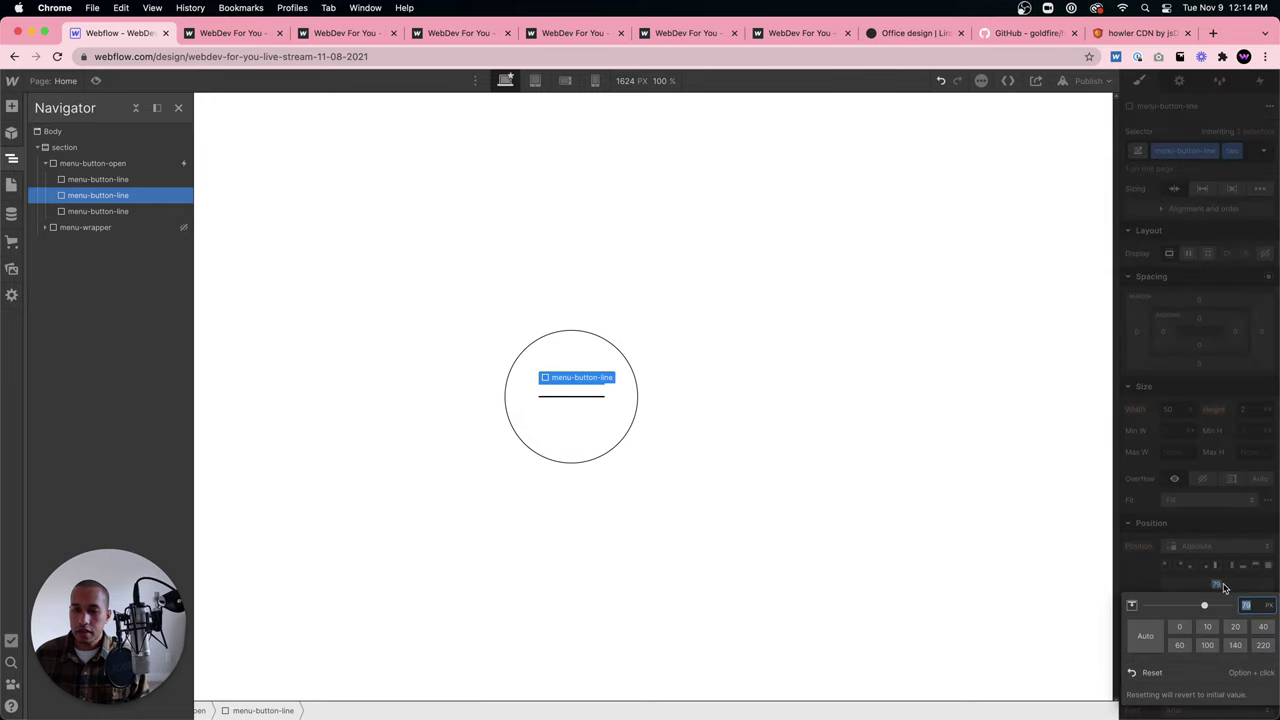
type("2%")
key("Return")
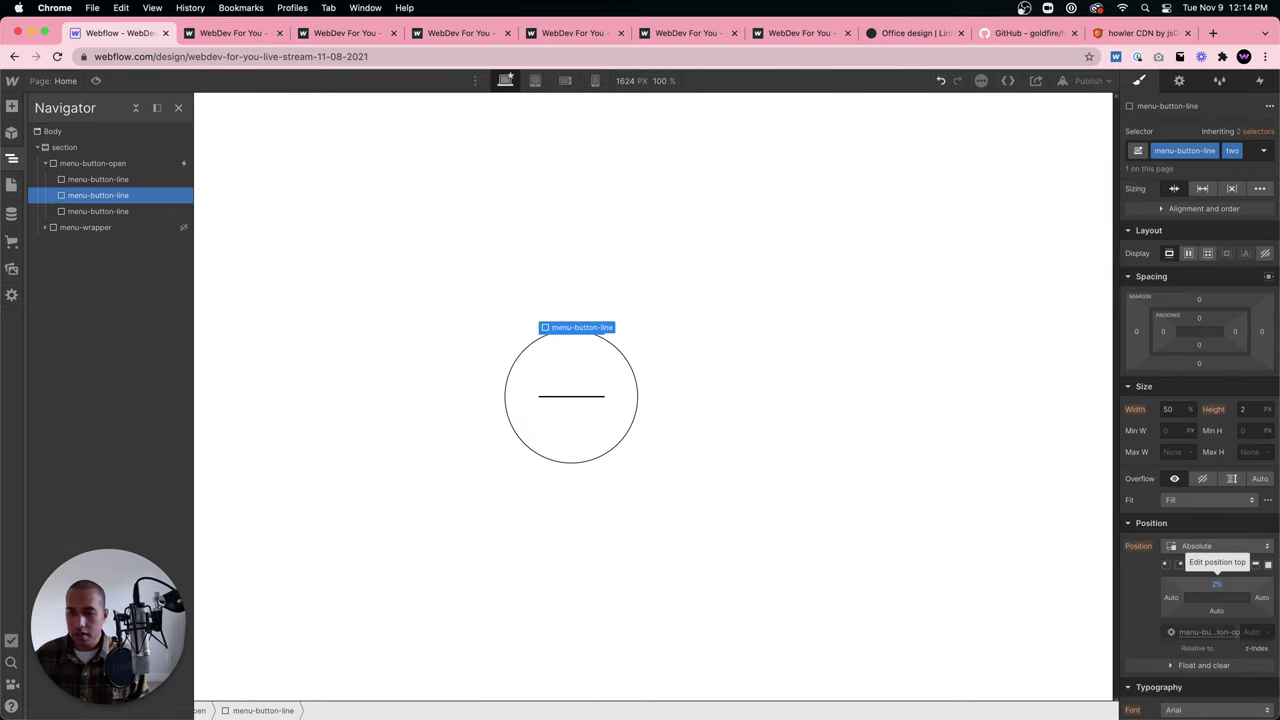
left_click(1216, 583)
type("1")
key("Return")
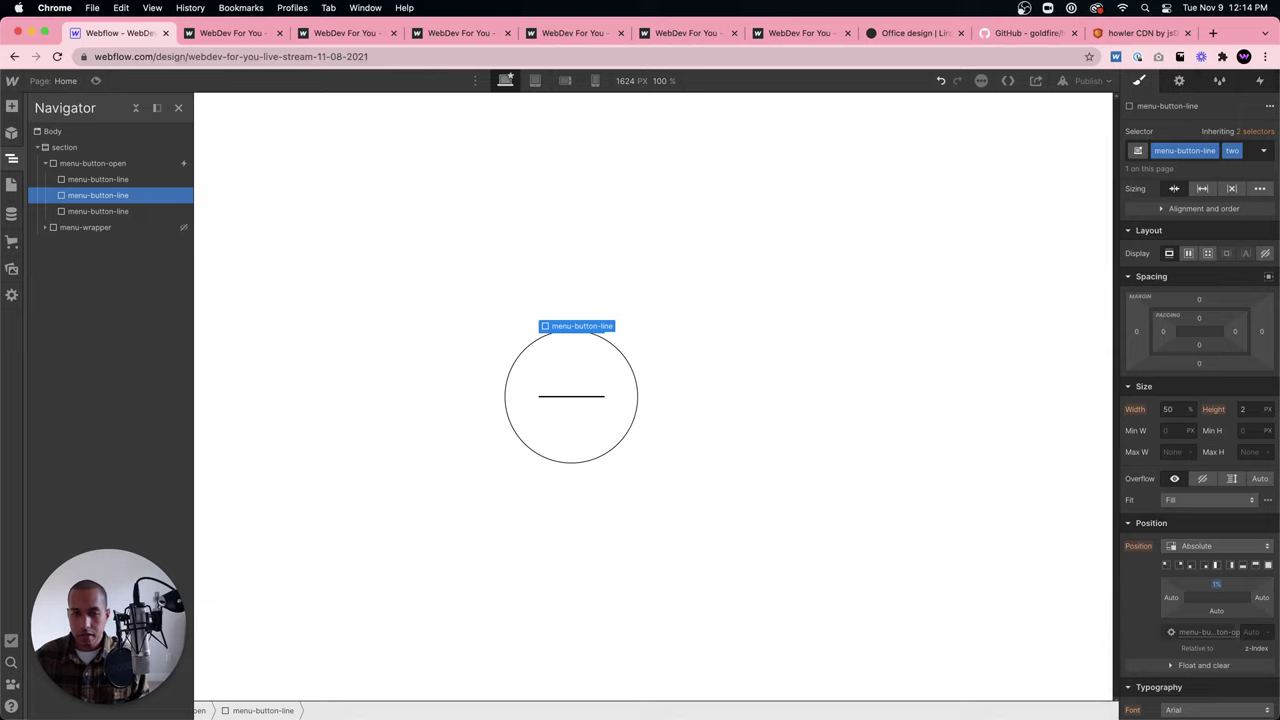
left_click(1218, 585)
key("Escape")
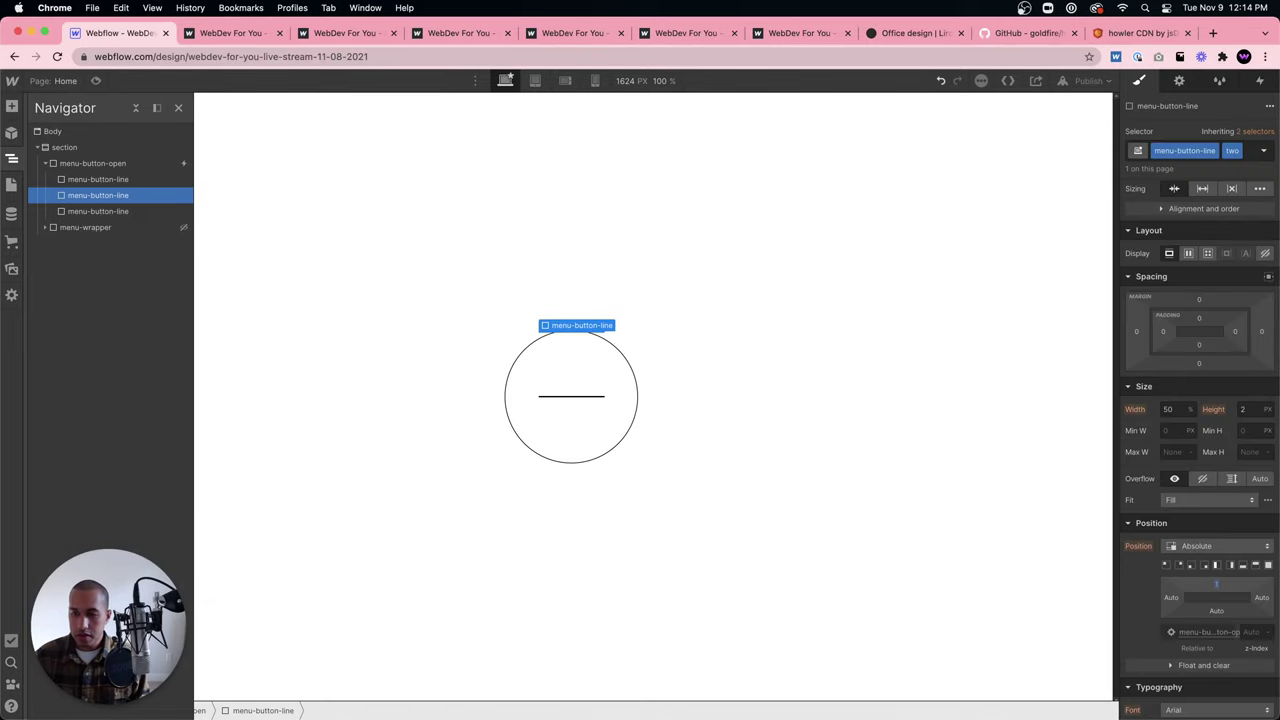
left_click_drag(1218, 585, 1216, 636)
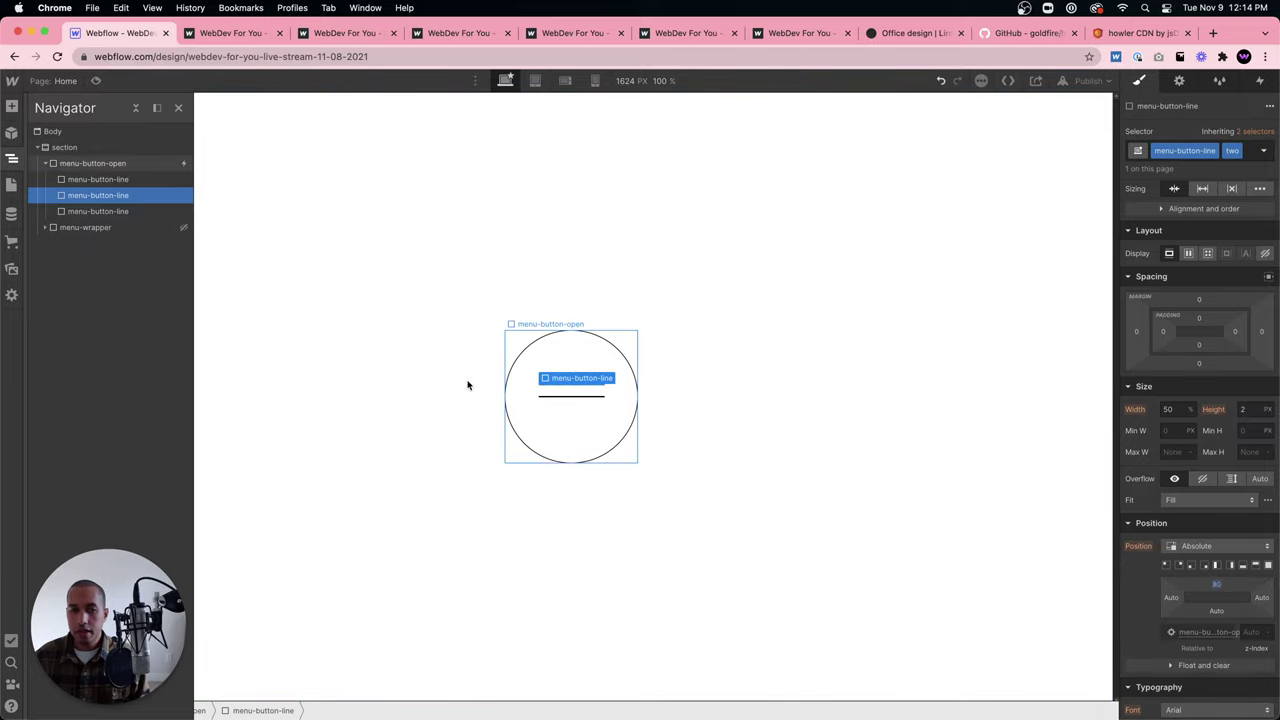
left_click(95, 211)
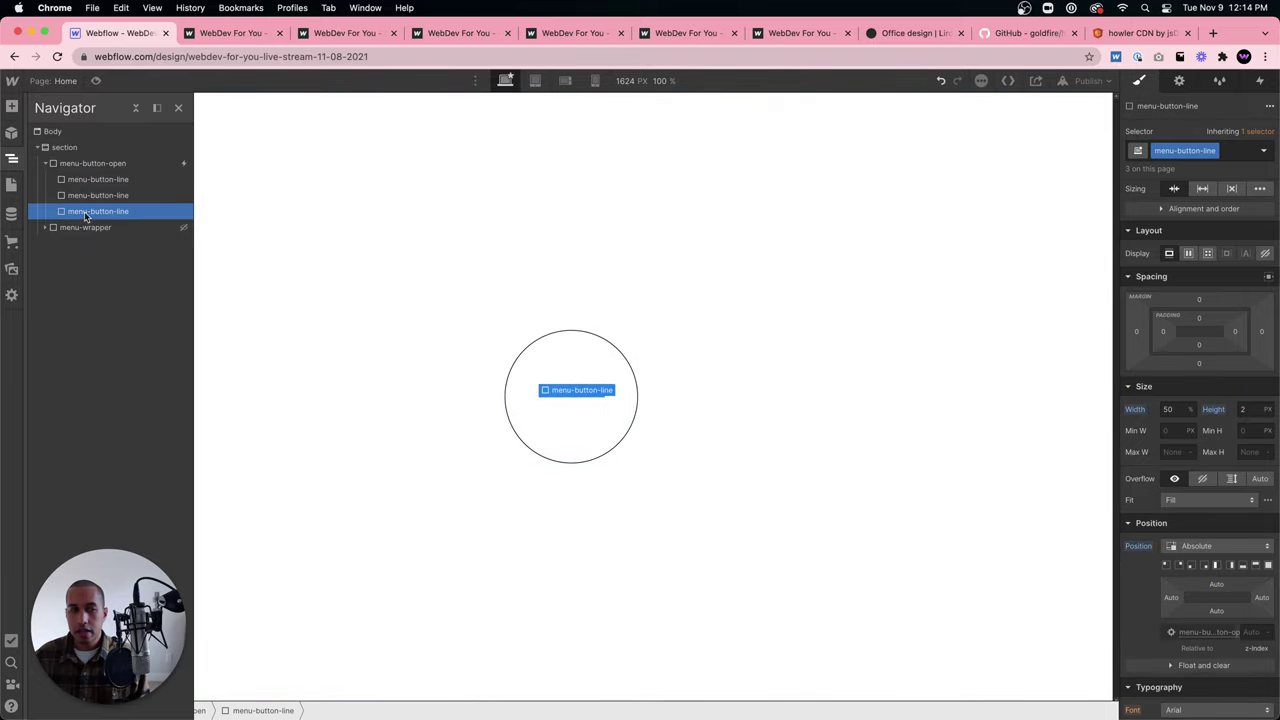
Give the third line a combo class ('third') and nudge it slightly lower in the circle.
left_click(1233, 157)
type("third")
key("Return")
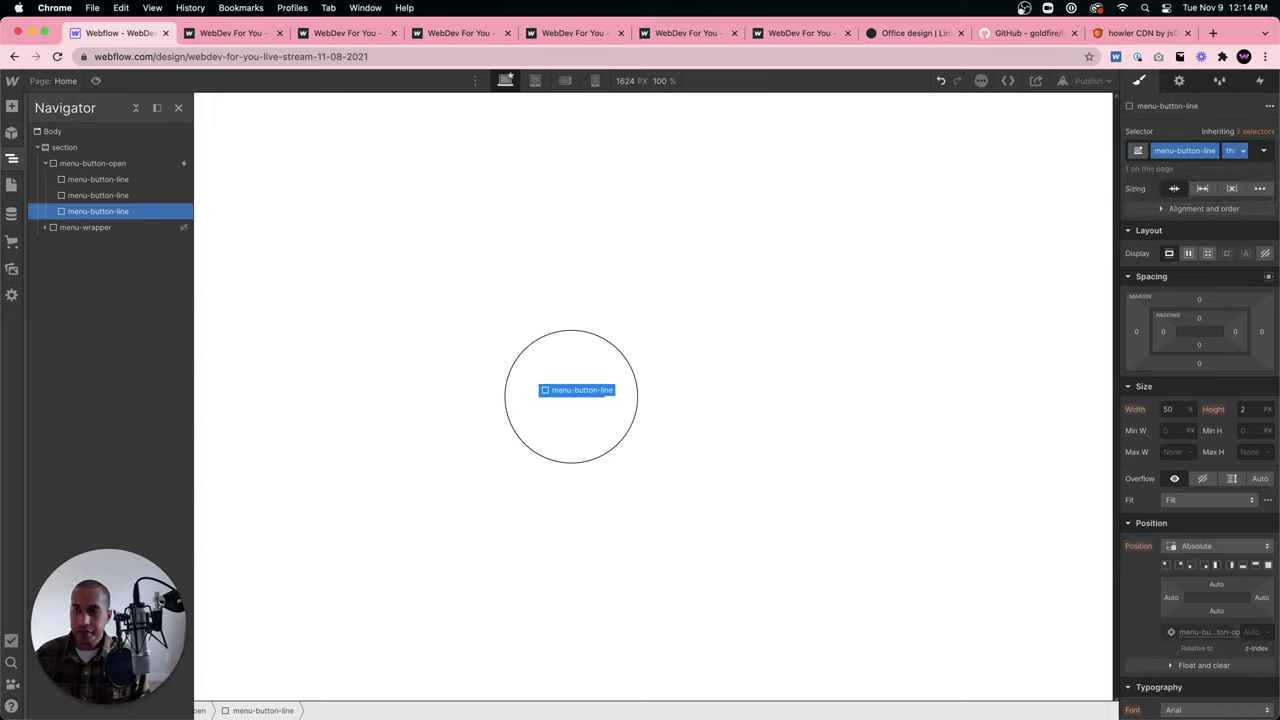
scroll(1212, 560, "down", 5)
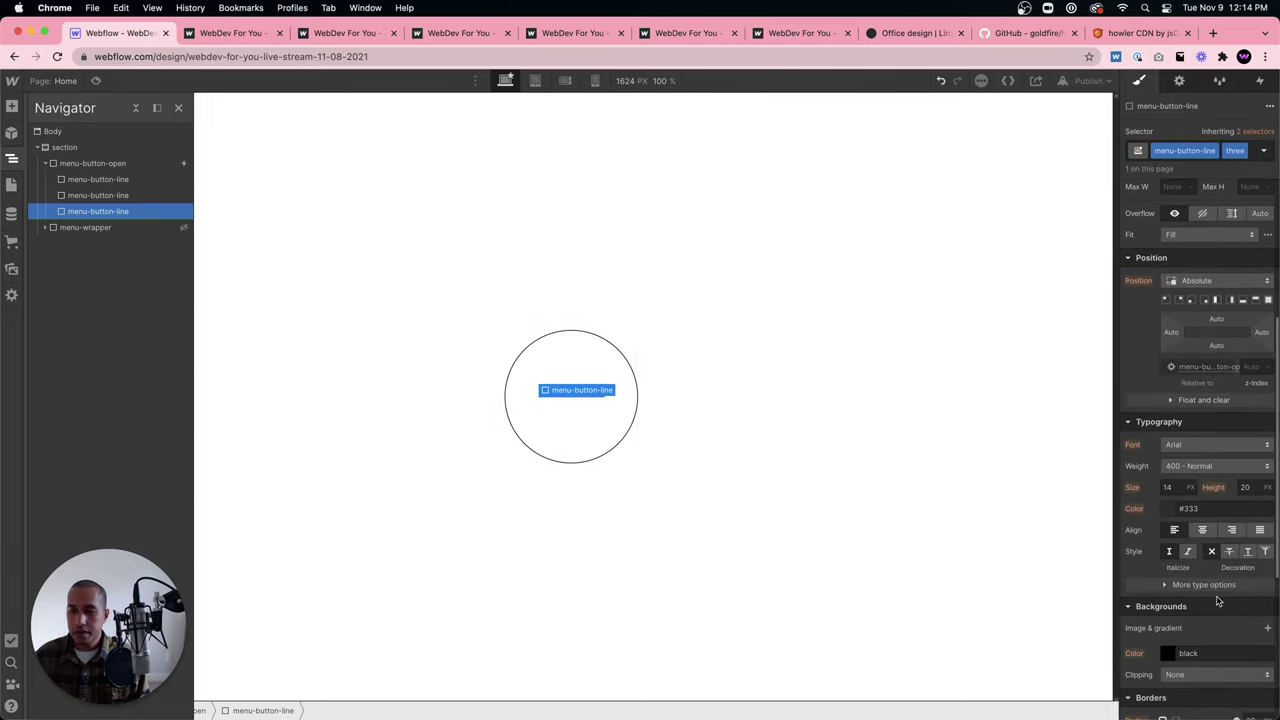
scroll(1218, 600, "up", 2)
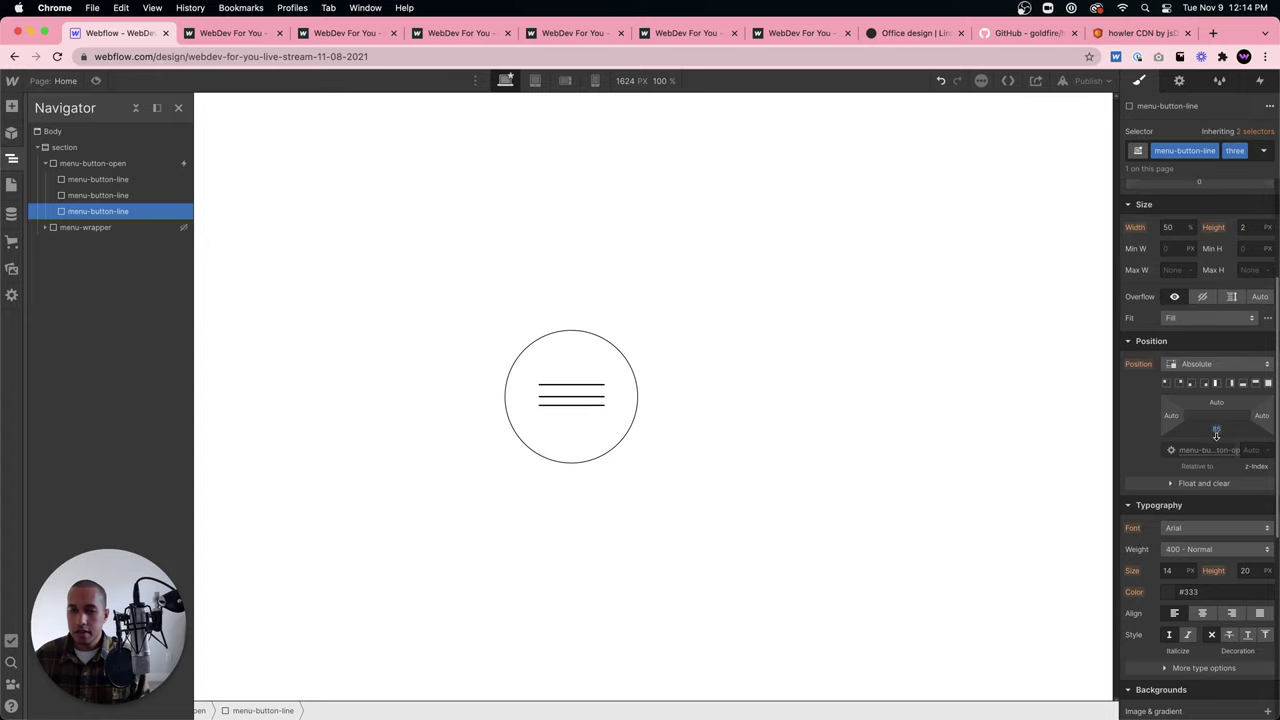
left_click_drag(1216, 435, 1216, 440)
left_click(783, 549)
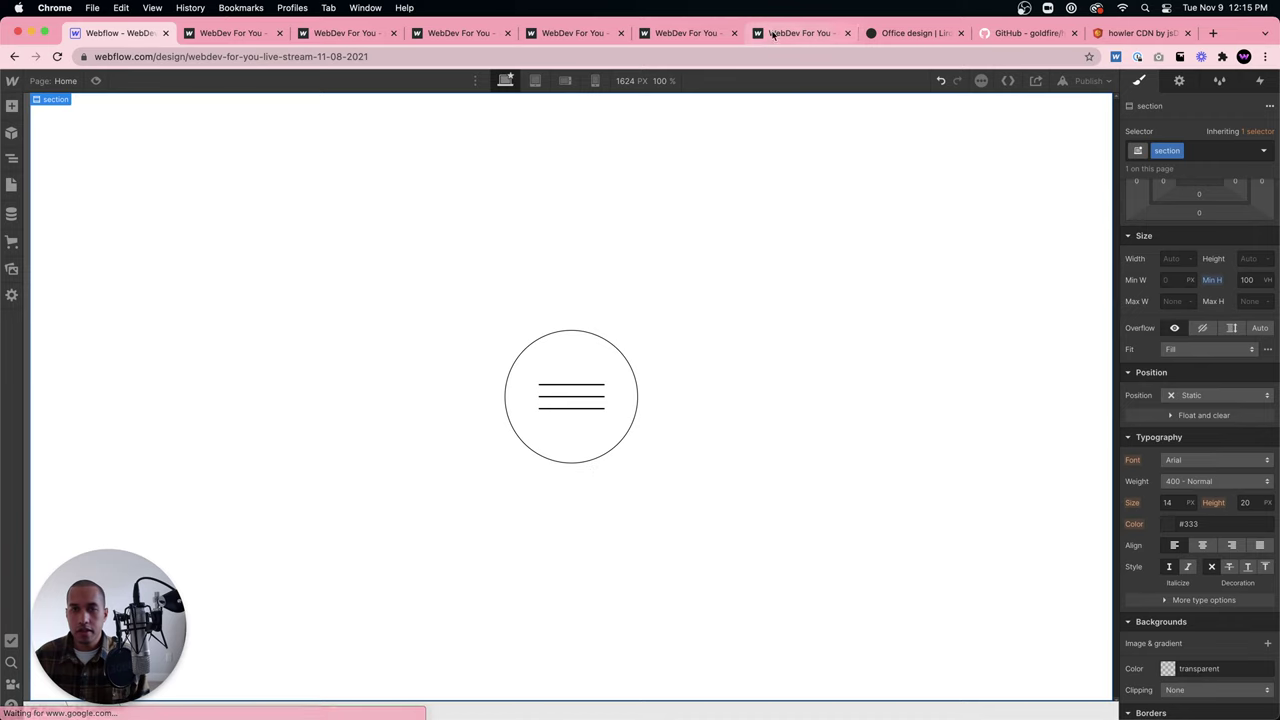
Check the reference interiors site's menu animation, then return to the Webflow Designer.
left_click(912, 33)
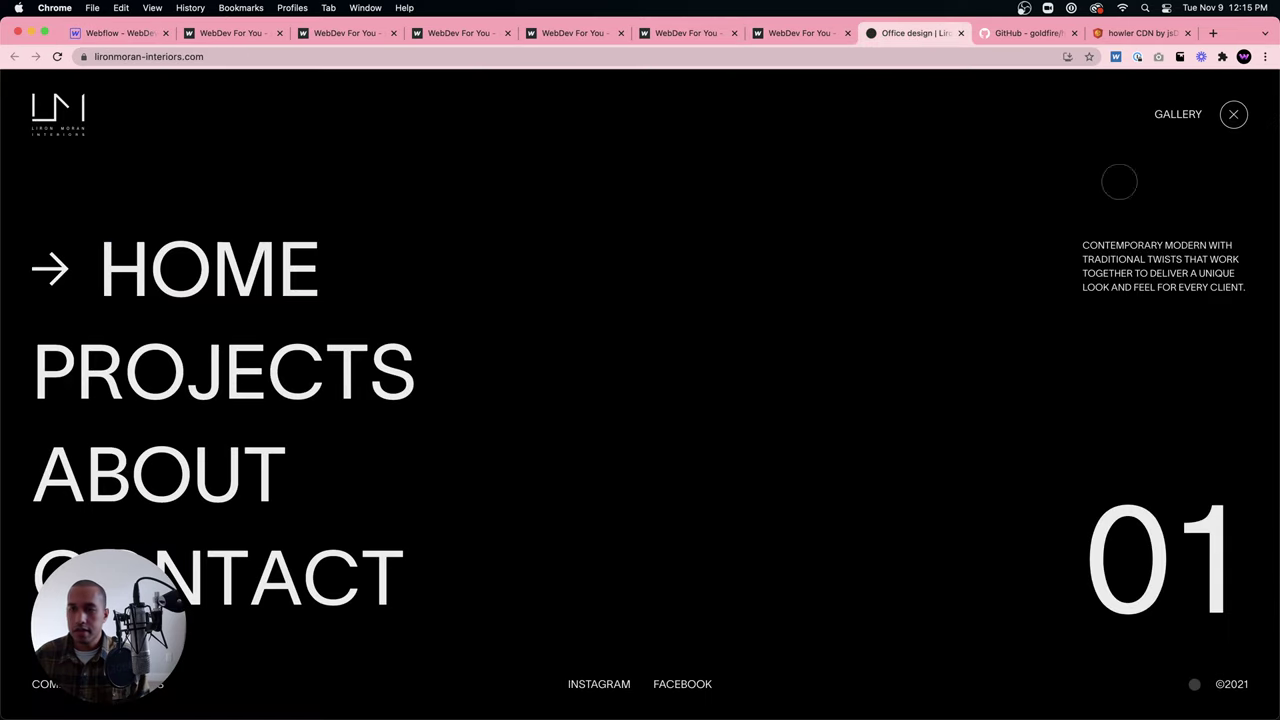
left_click(1236, 113)
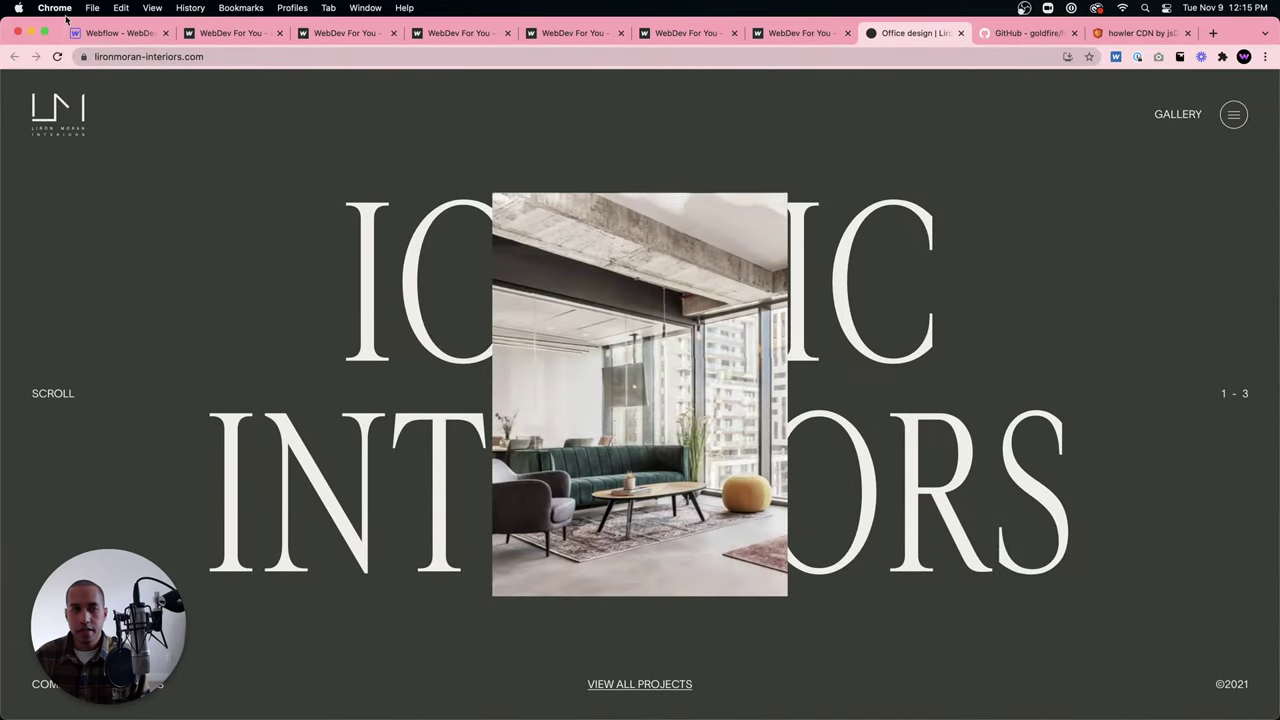
left_click(118, 33)
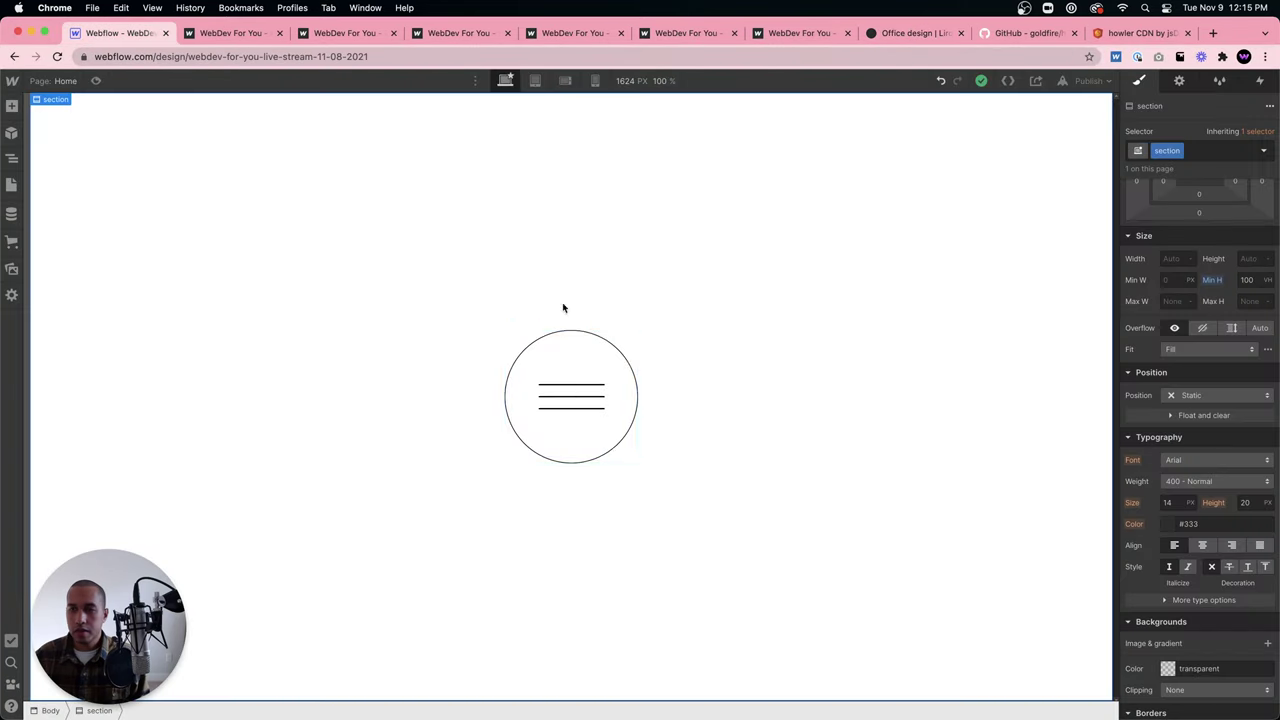
Try moving the top line upward, then reset its top offset to Auto.
left_click(586, 386)
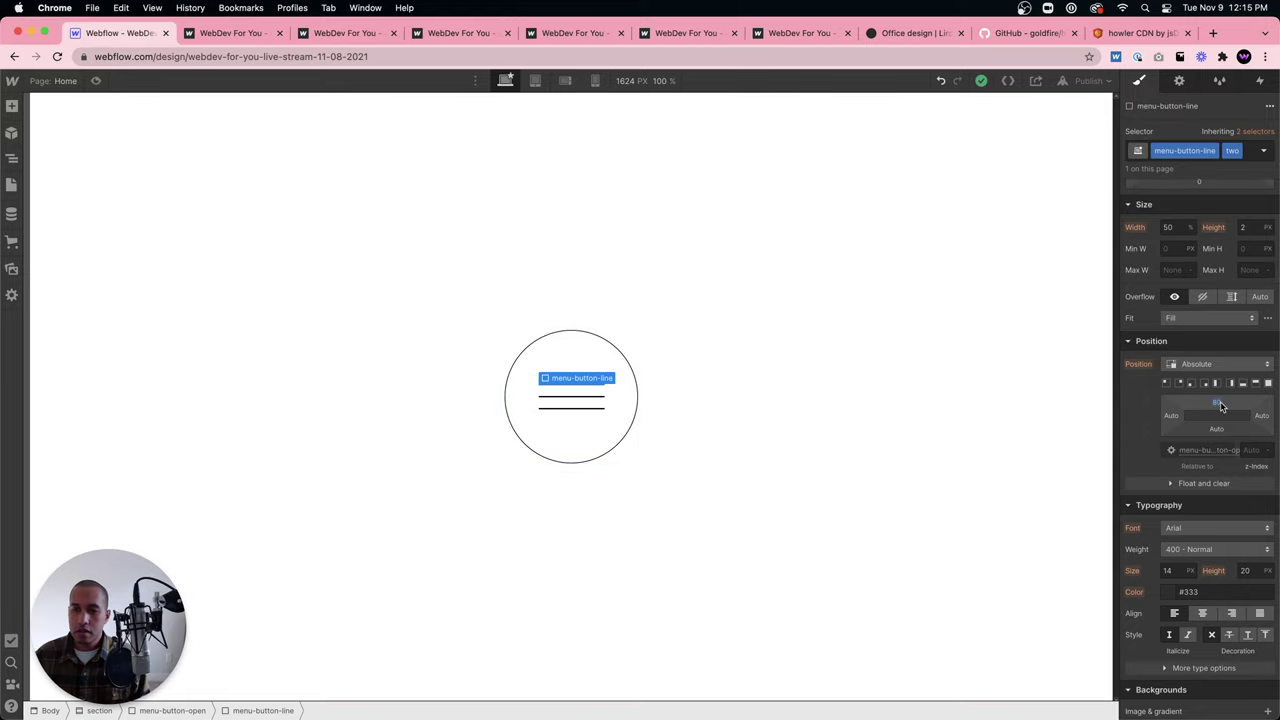
left_click_drag(1220, 401, 1223, 402)
left_click_drag(1227, 399, 1227, 396)
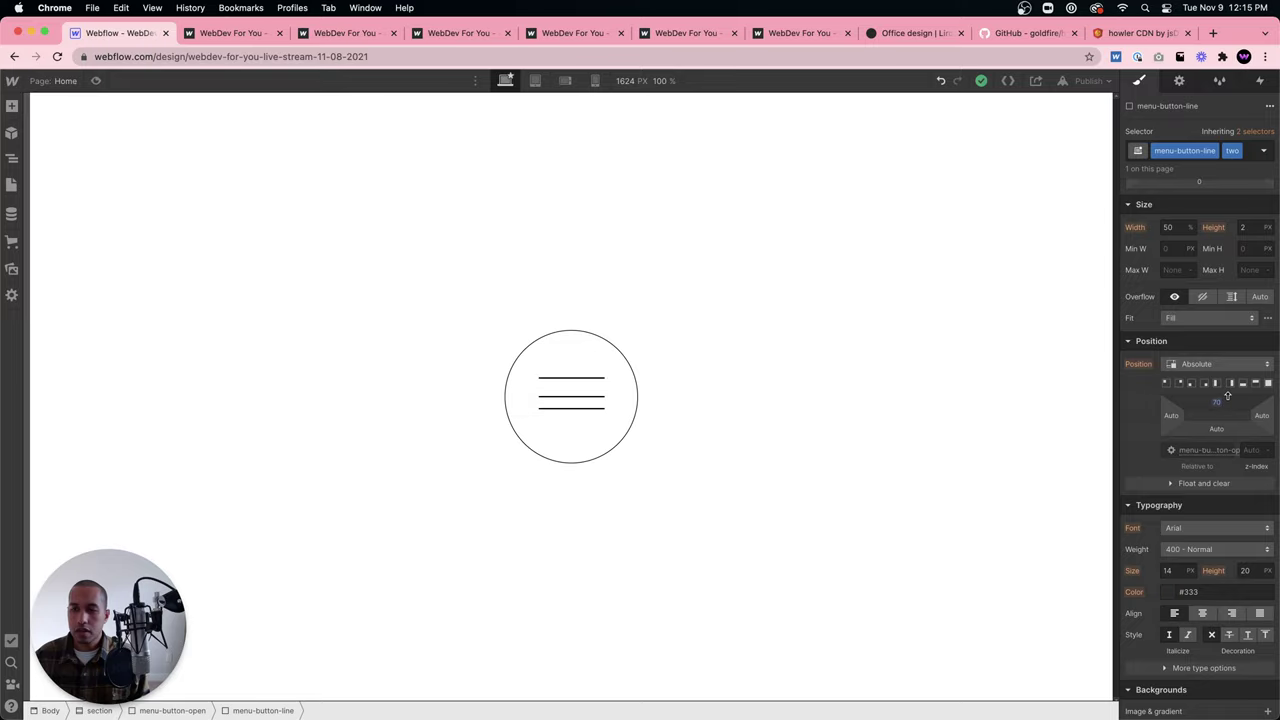
left_click(1216, 401, "alt")
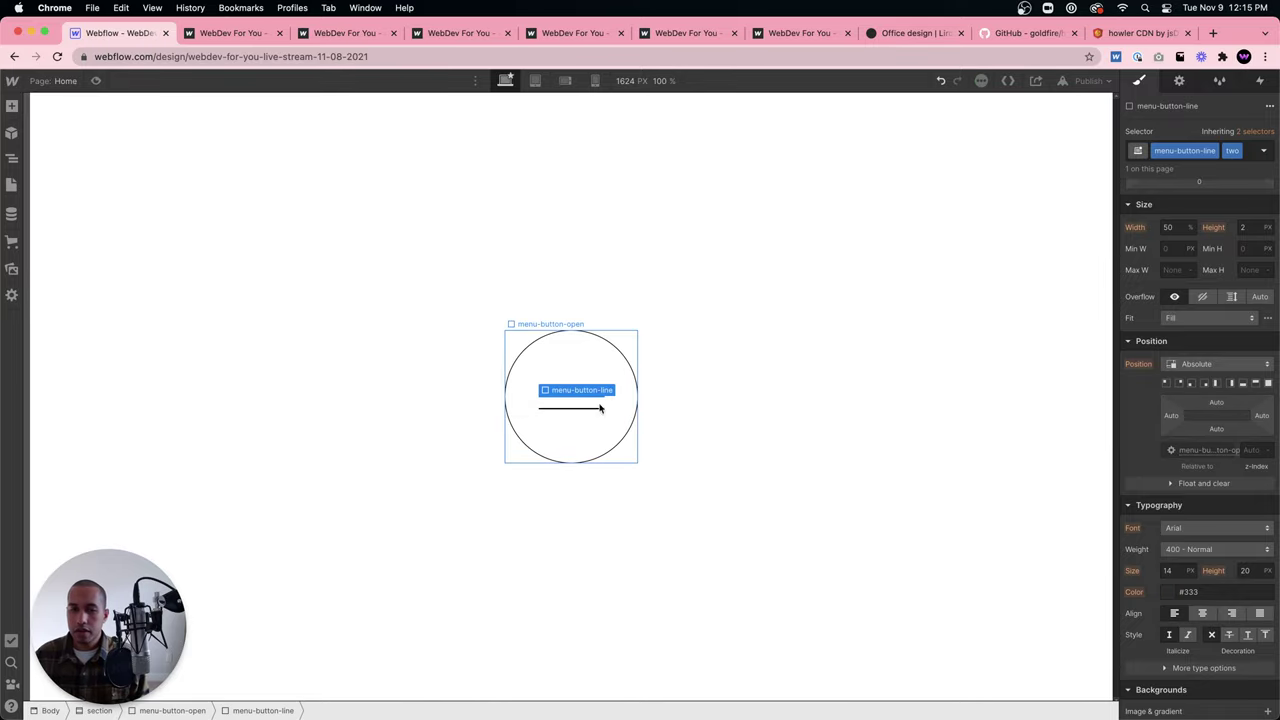
left_click(587, 412)
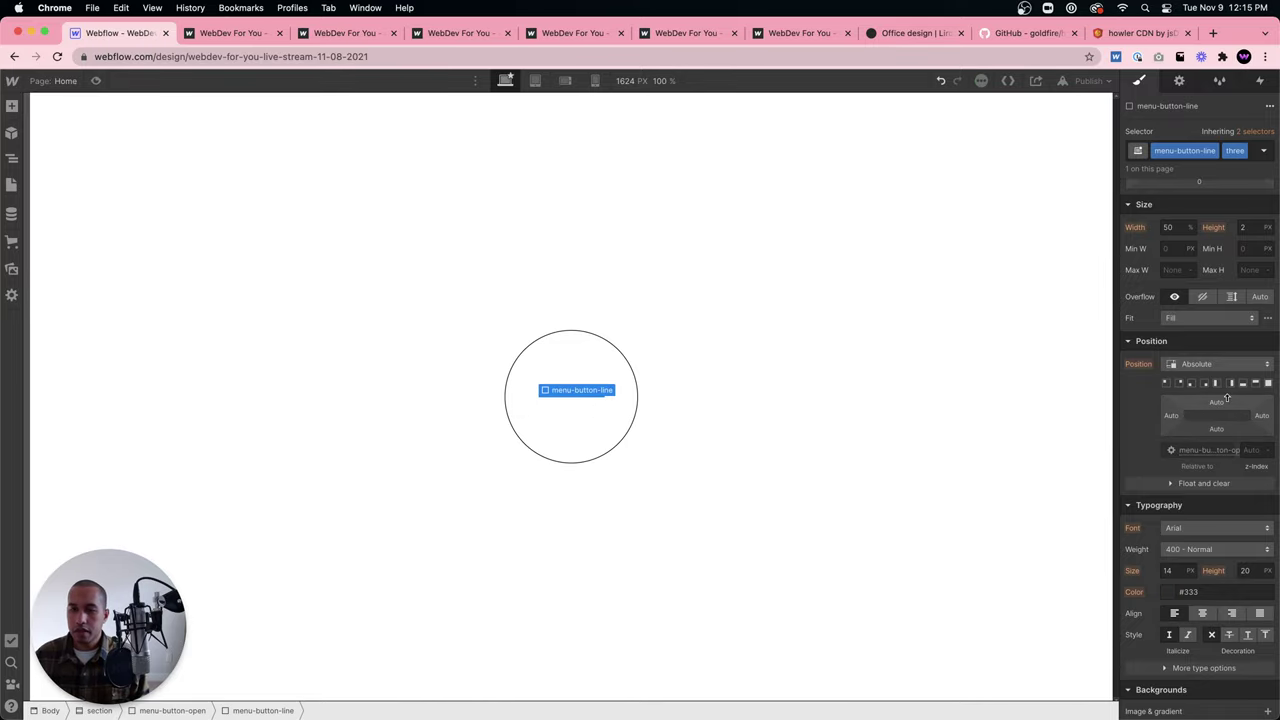
scroll(1213, 404, "up", 3)
Give the second line a 14 px top margin and a top offset of about 8.
left_click(12, 158)
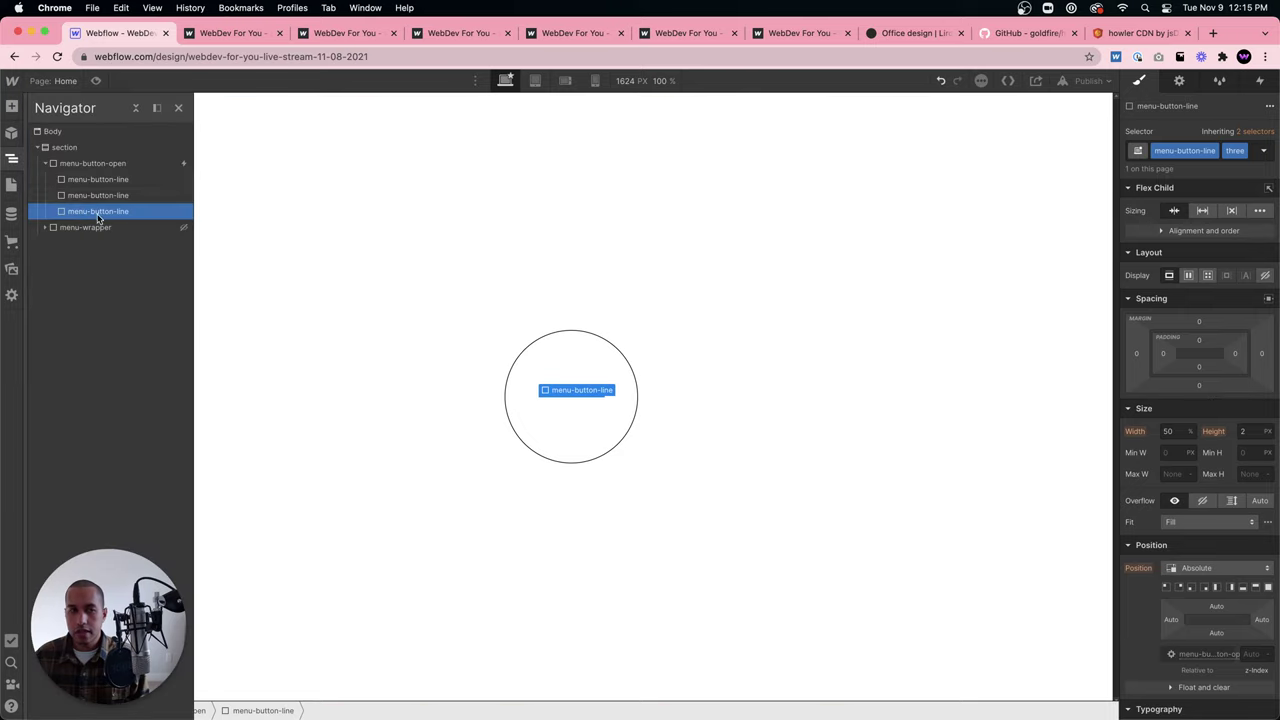
left_click(107, 196)
left_click_drag(1200, 322, 1201, 318)
scroll(1230, 450, "down", 5)
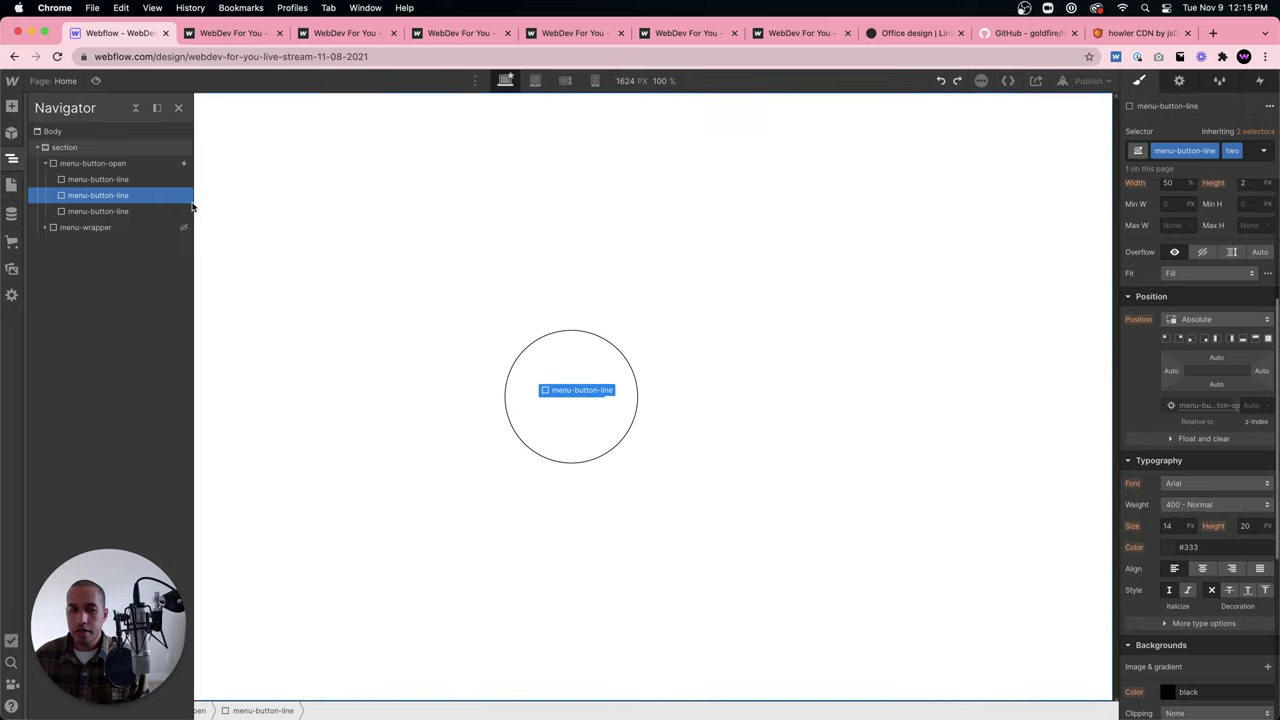
scroll(1241, 471, "down", 3)
scroll(1225, 488, "up", 4)
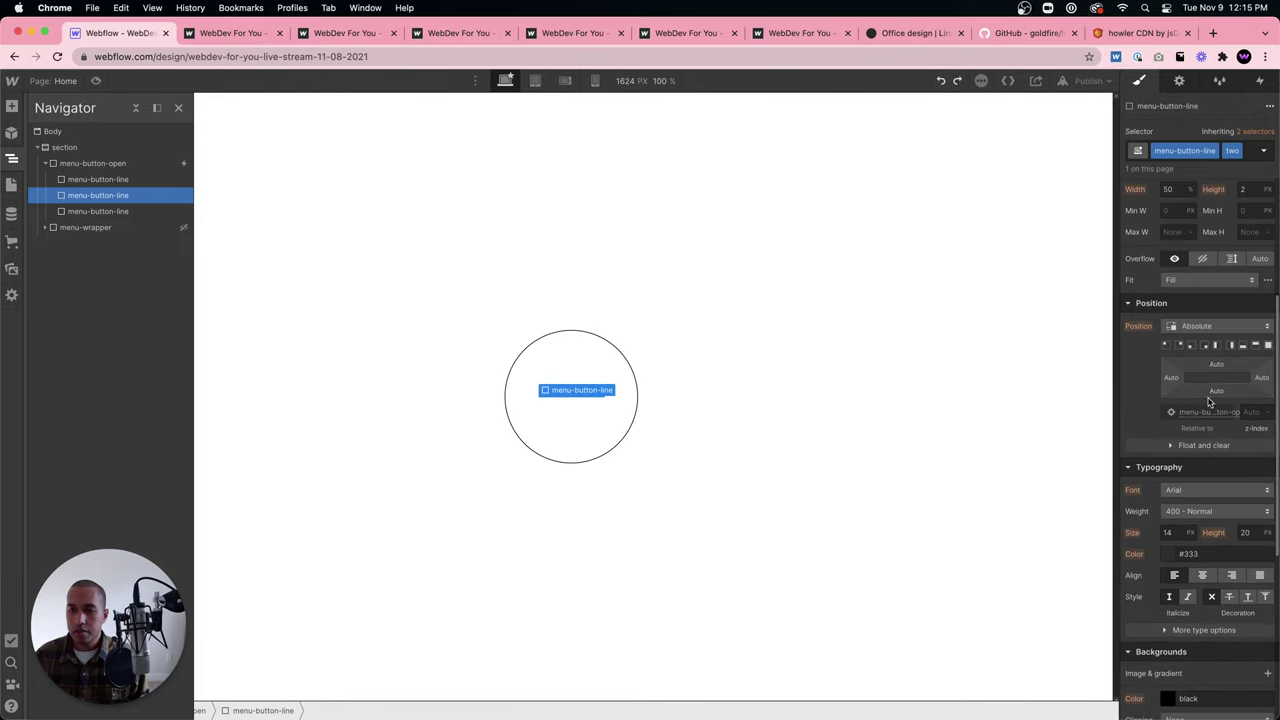
left_click_drag(1219, 370, 1222, 356)
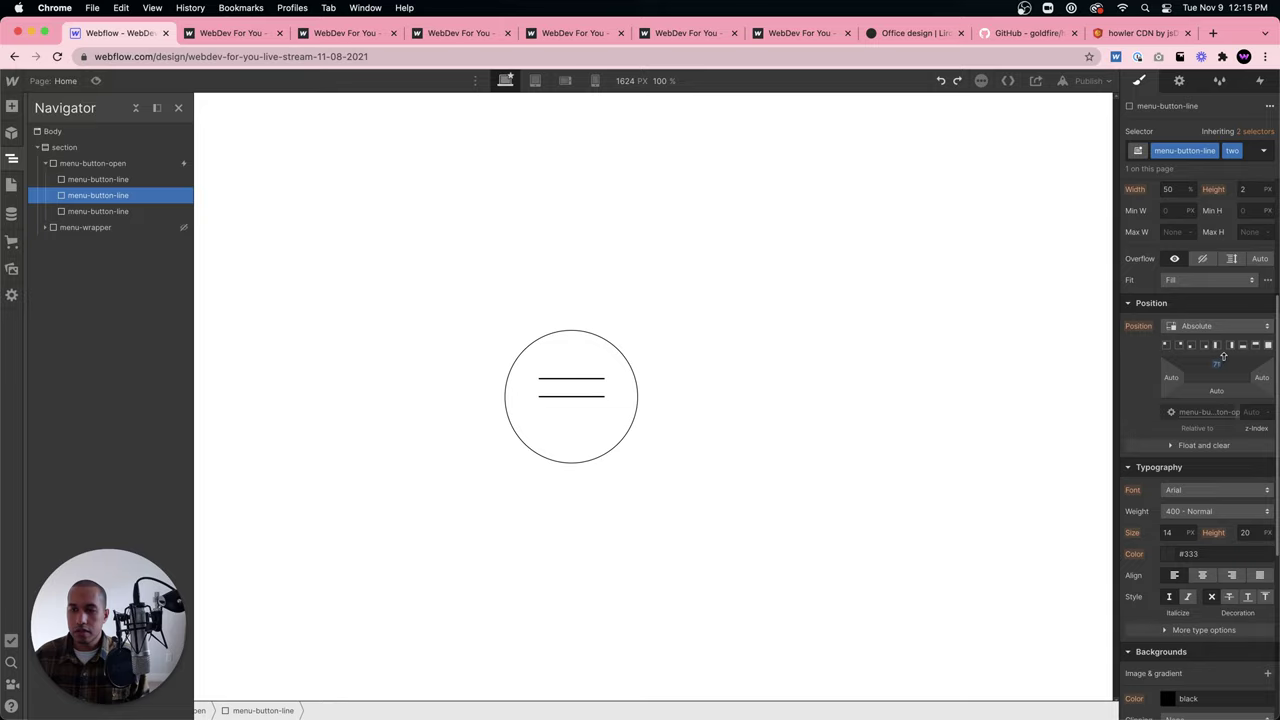
Offset the third line lower in the circle, then select the circular menu button.
left_click(100, 212)
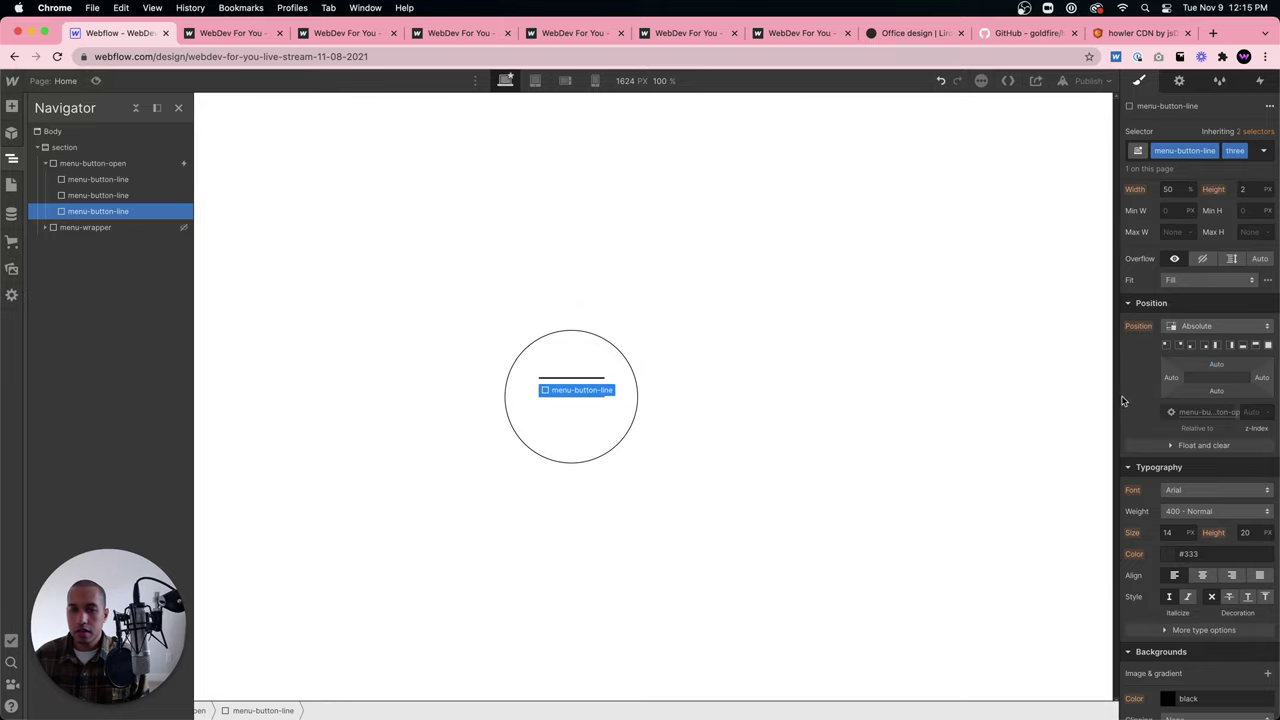
left_click_drag(1218, 398, 1213, 367)
left_click(150, 195)
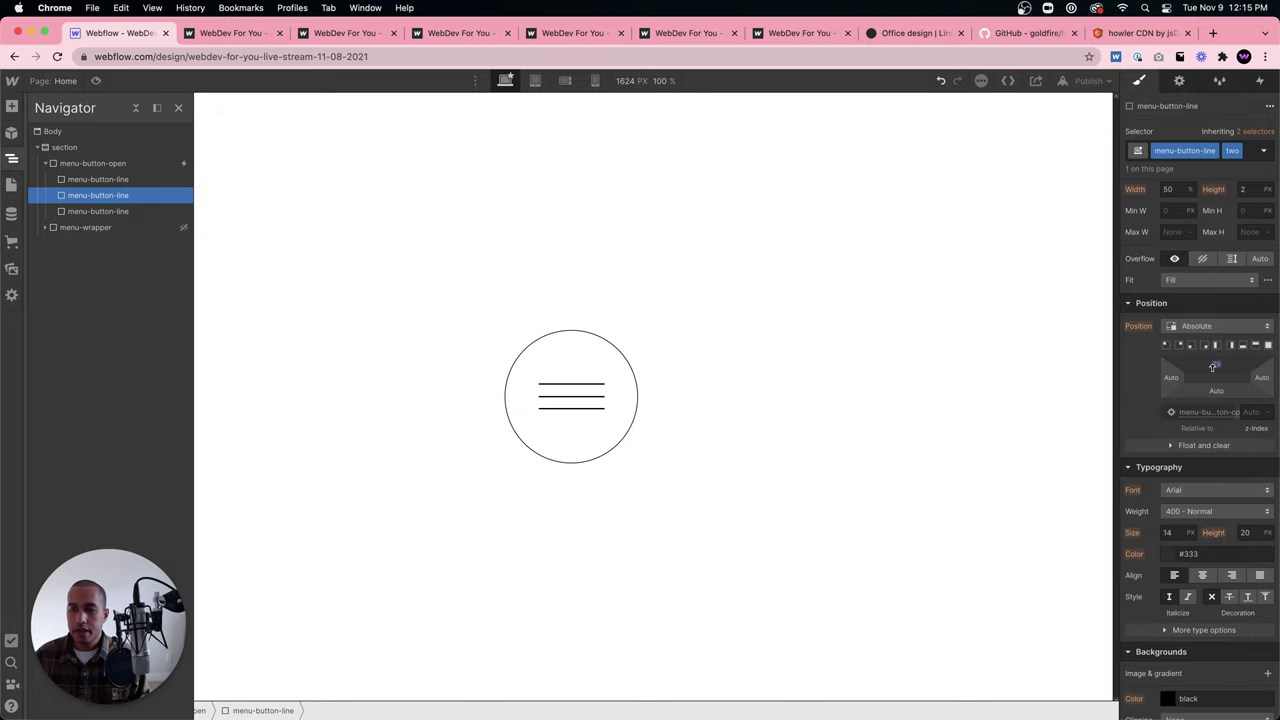
left_click(620, 445)
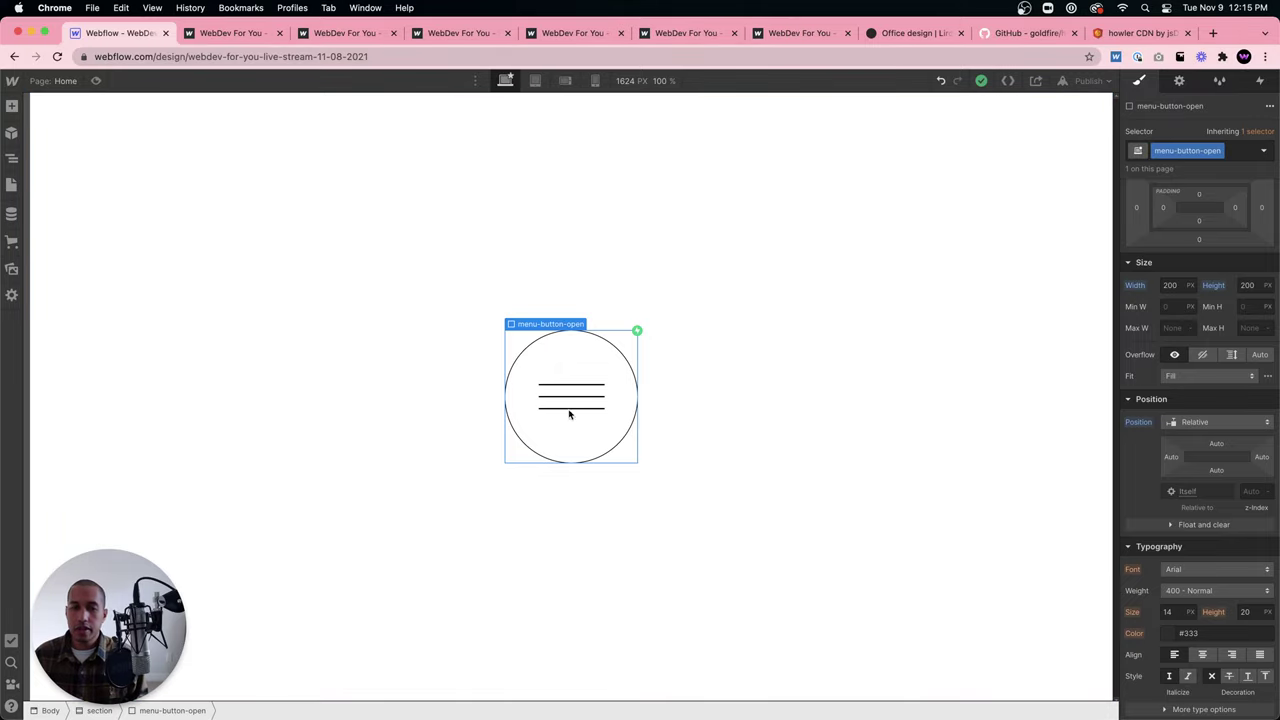
Open the mouse-click trigger's Menu open animation and drag a hamburger line into its actions.
left_click(1260, 80)
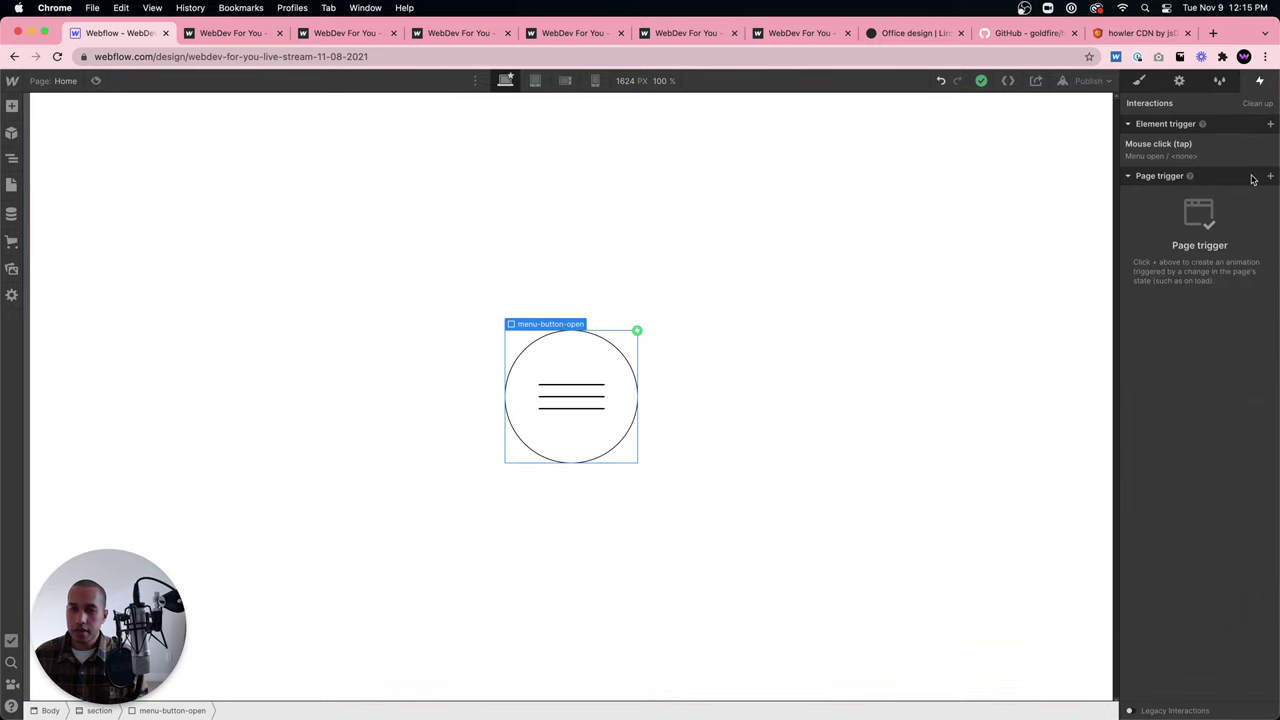
left_click(1193, 150)
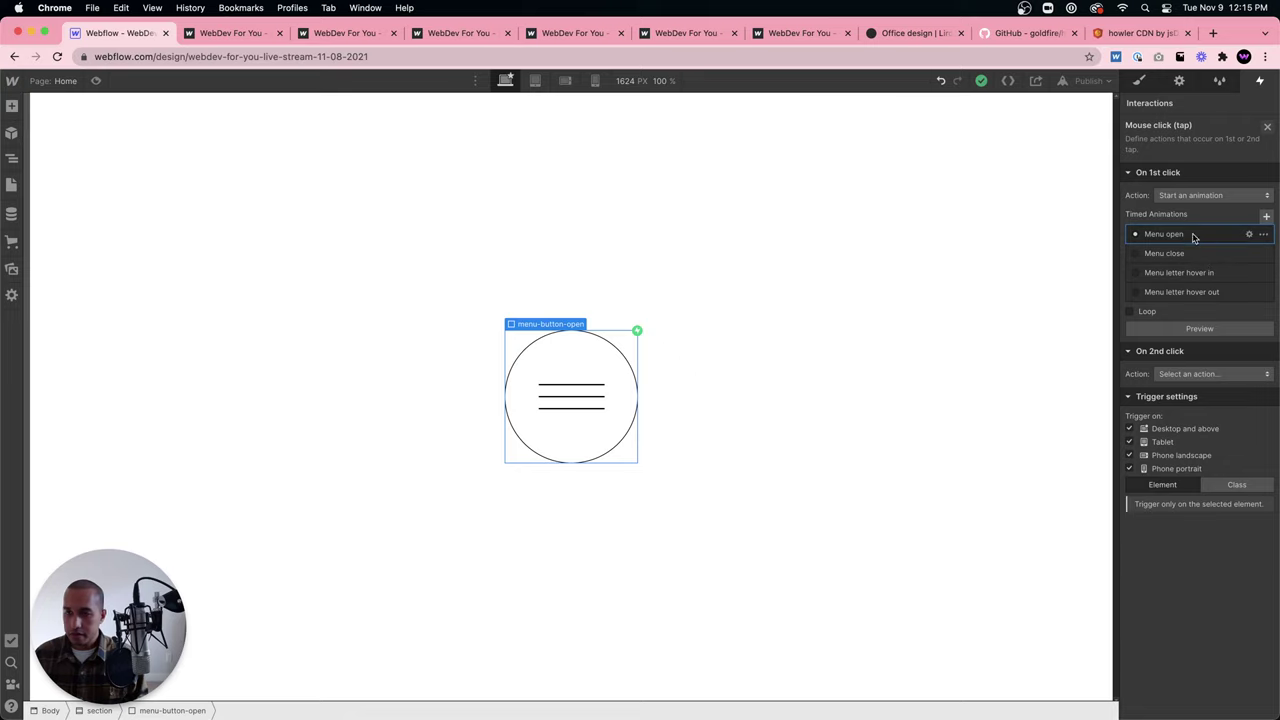
left_click(1165, 234)
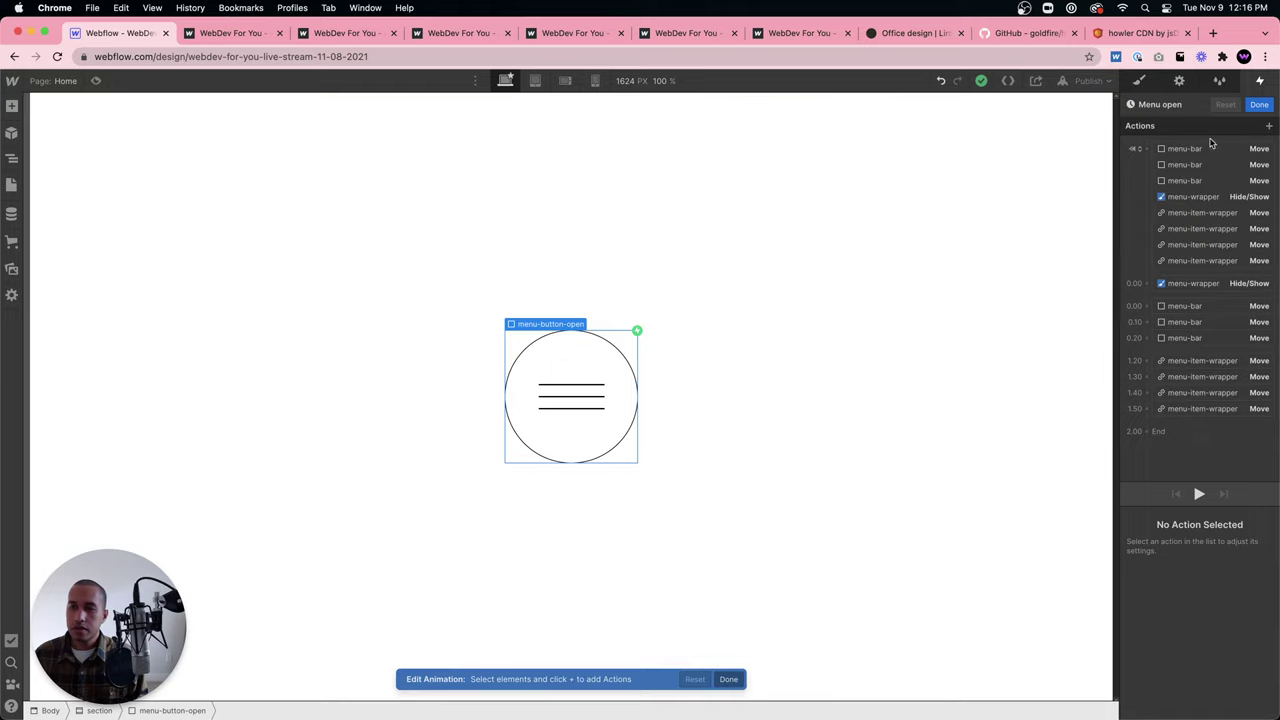
left_click(1259, 105)
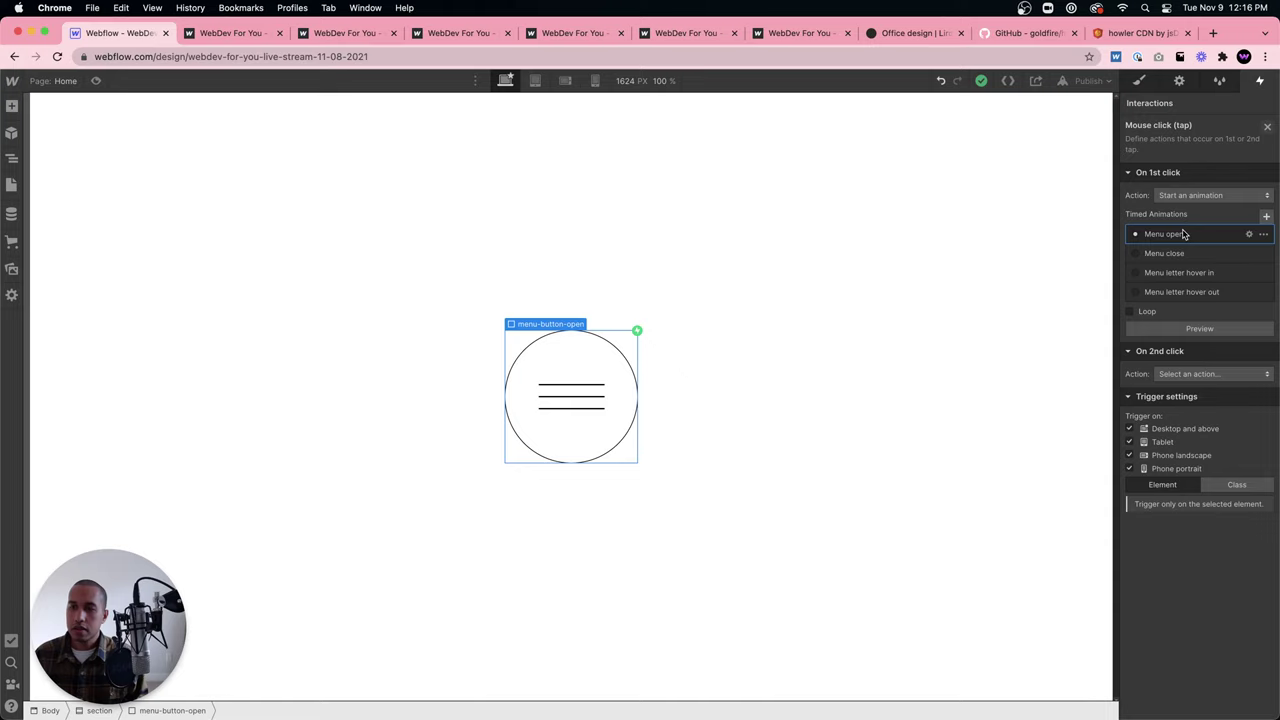
left_click(1183, 234)
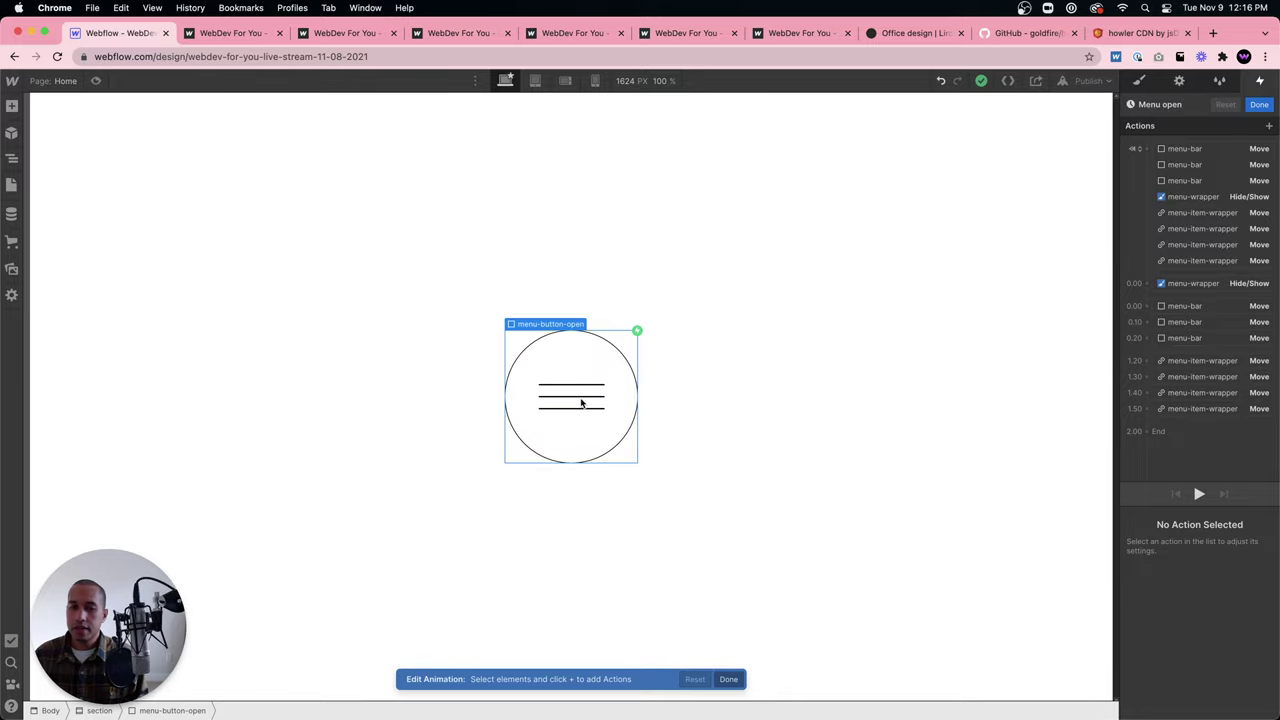
mouse_move(583, 392)
left_mouse_down()
mouse_move(1226, 410)
mouse_move(1192, 423)
left_mouse_up()
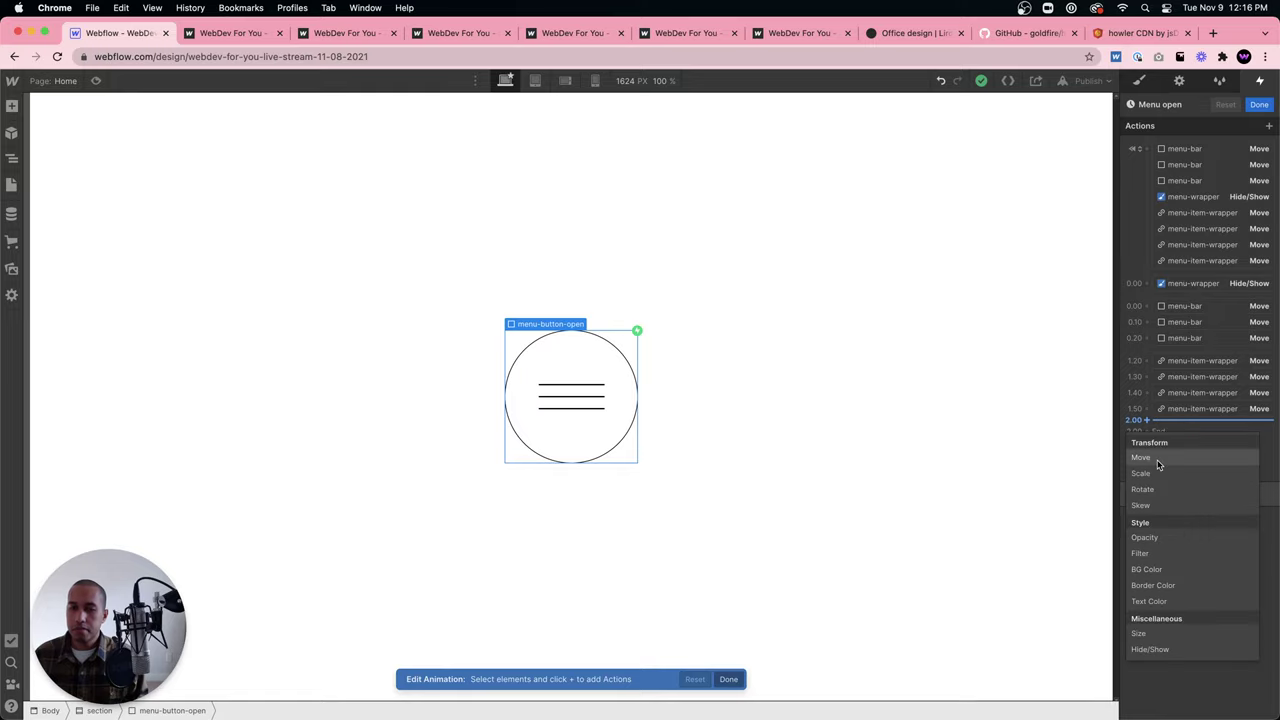
Add the menu line as a Move action and drag it to the animation's 0.00 start.
left_click_drag(590, 385, 1214, 430)
left_click(1176, 457)
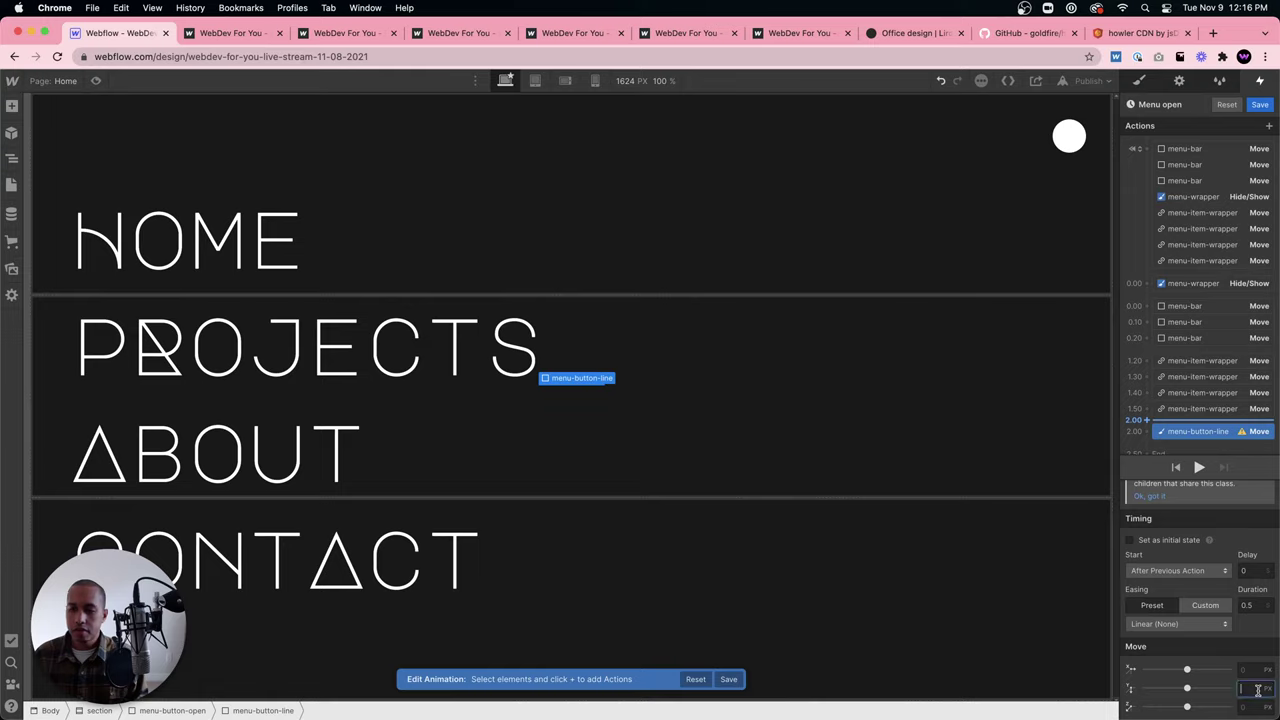
type("80")
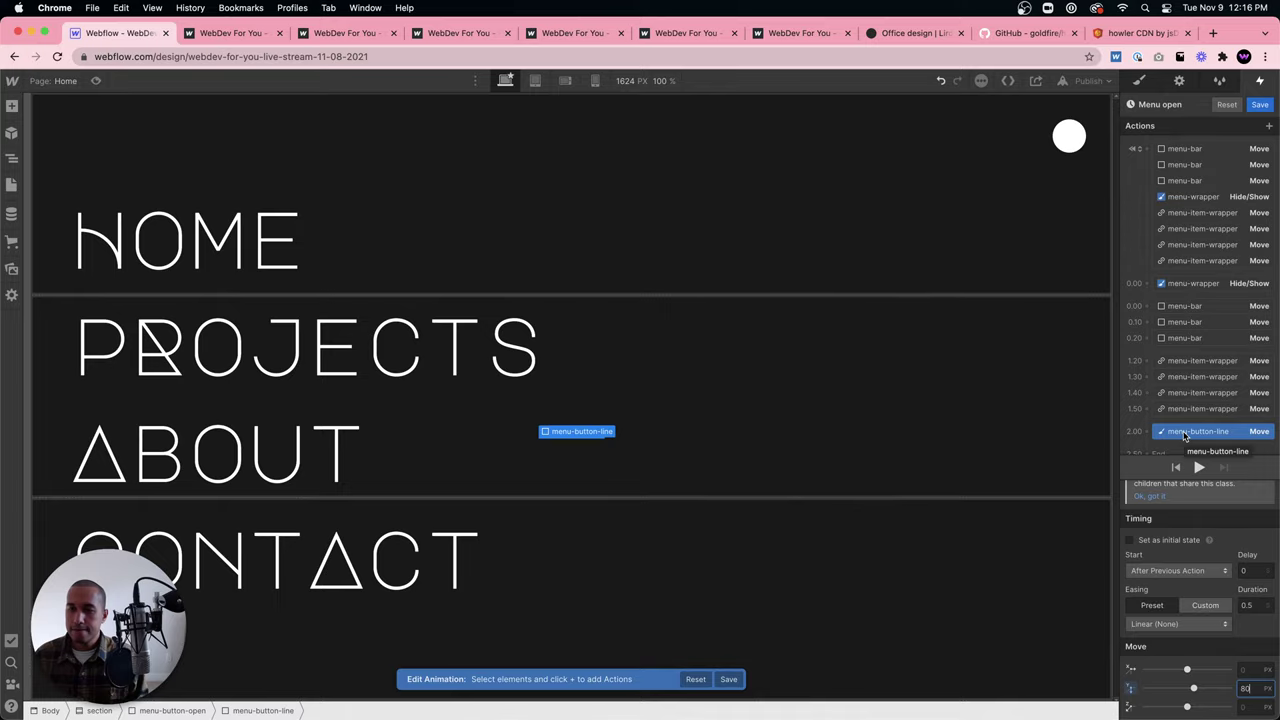
left_click_drag(1185, 436, 1185, 300)
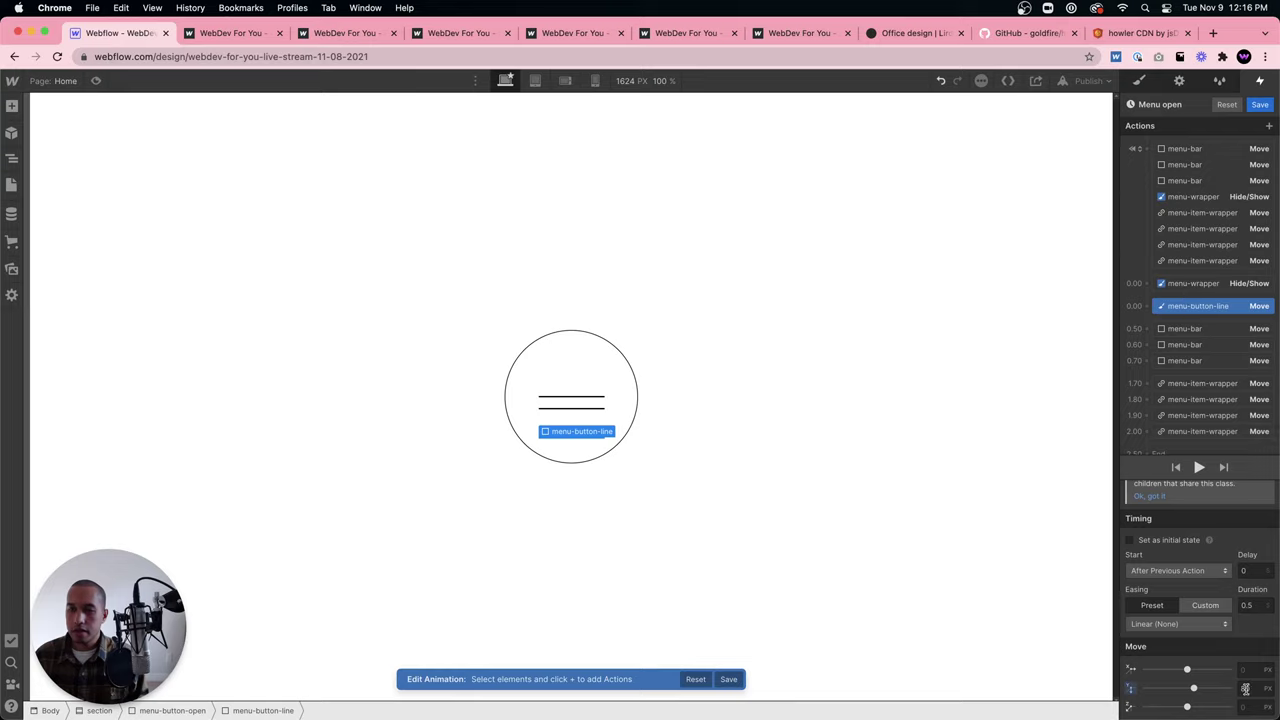
Set the line's Move Y to 80 px and save the Menu open animation.
left_click(1245, 688)
type("0")
key("Return")
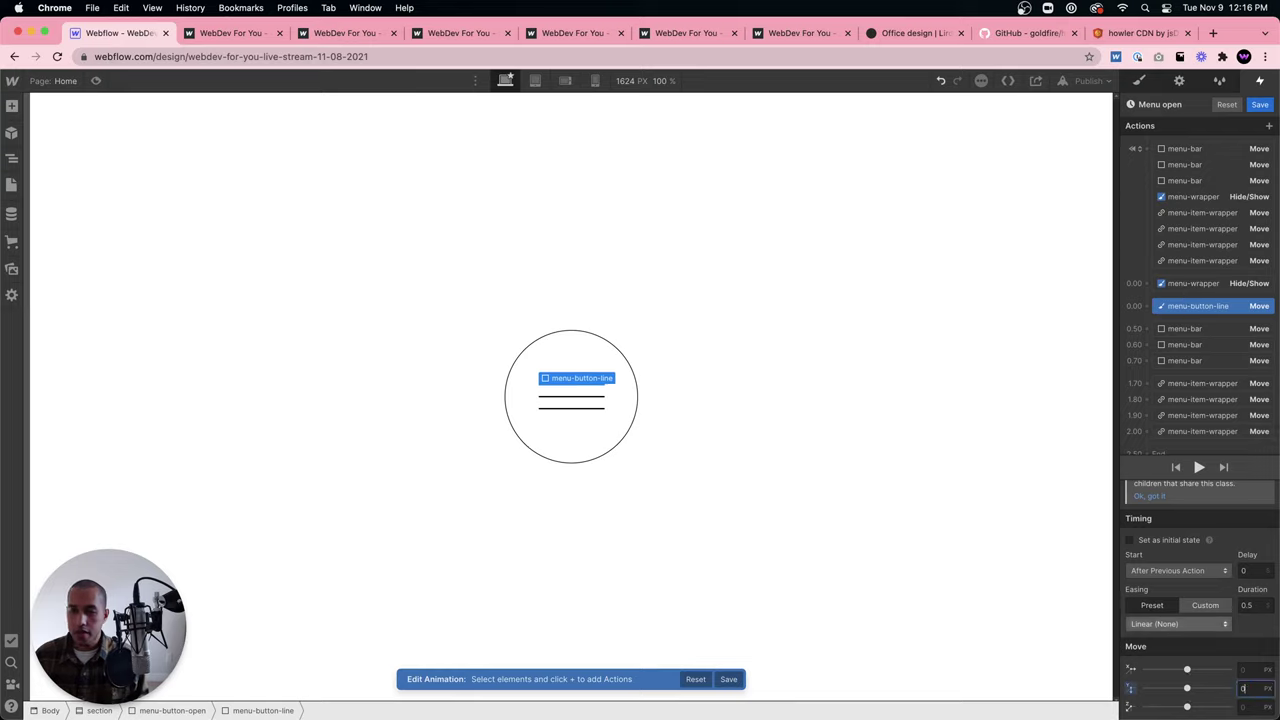
type("40")
key("Return")
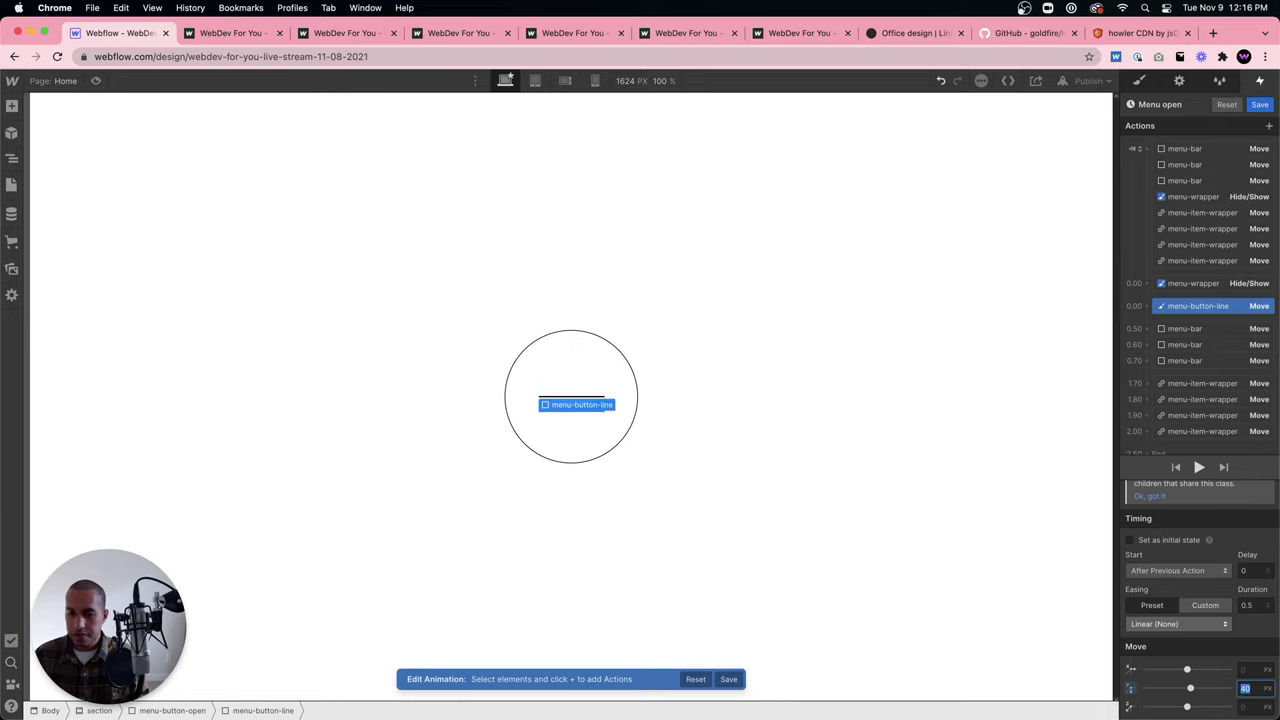
type("80")
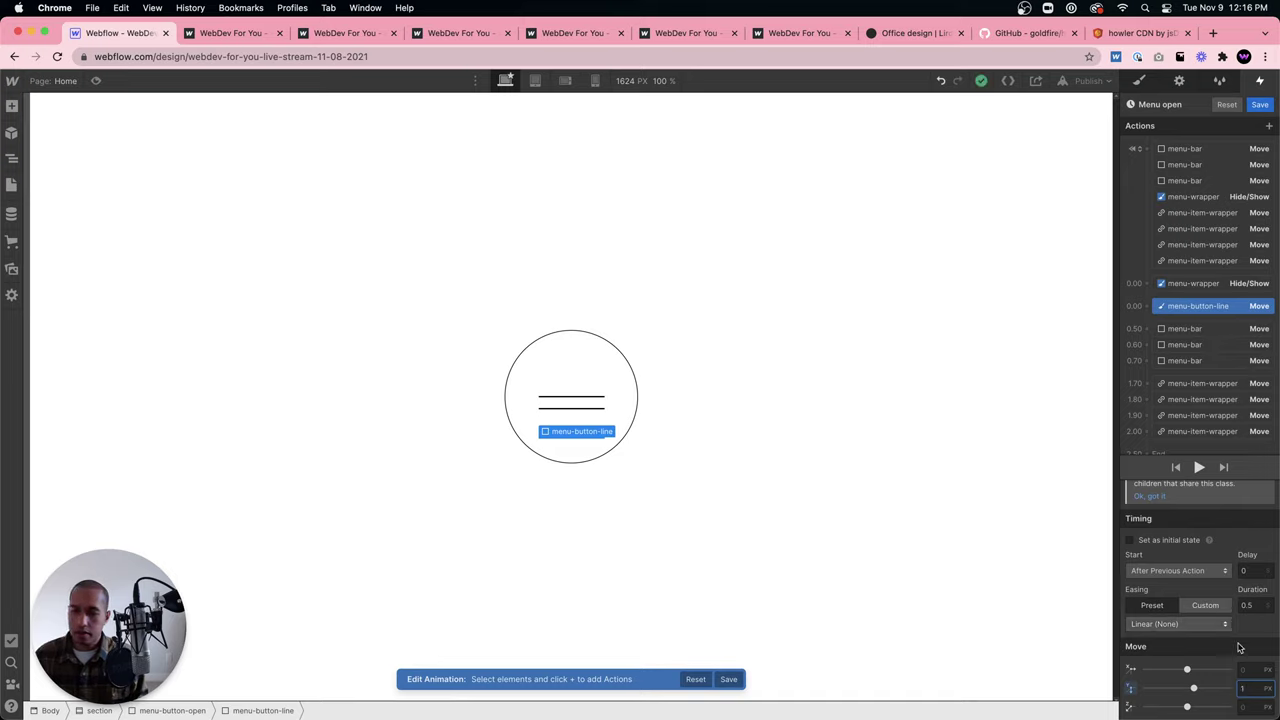
scroll(1214, 574, "up", 2)
left_click(1199, 308)
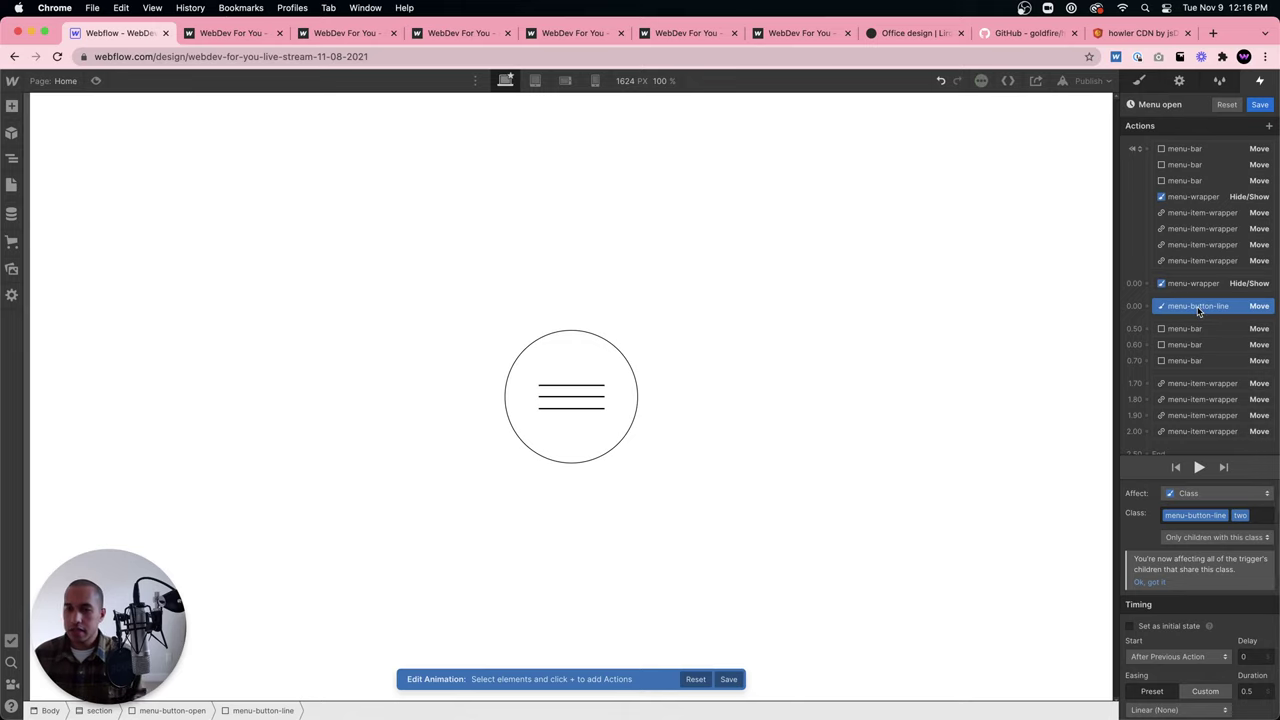
left_click(1259, 104)
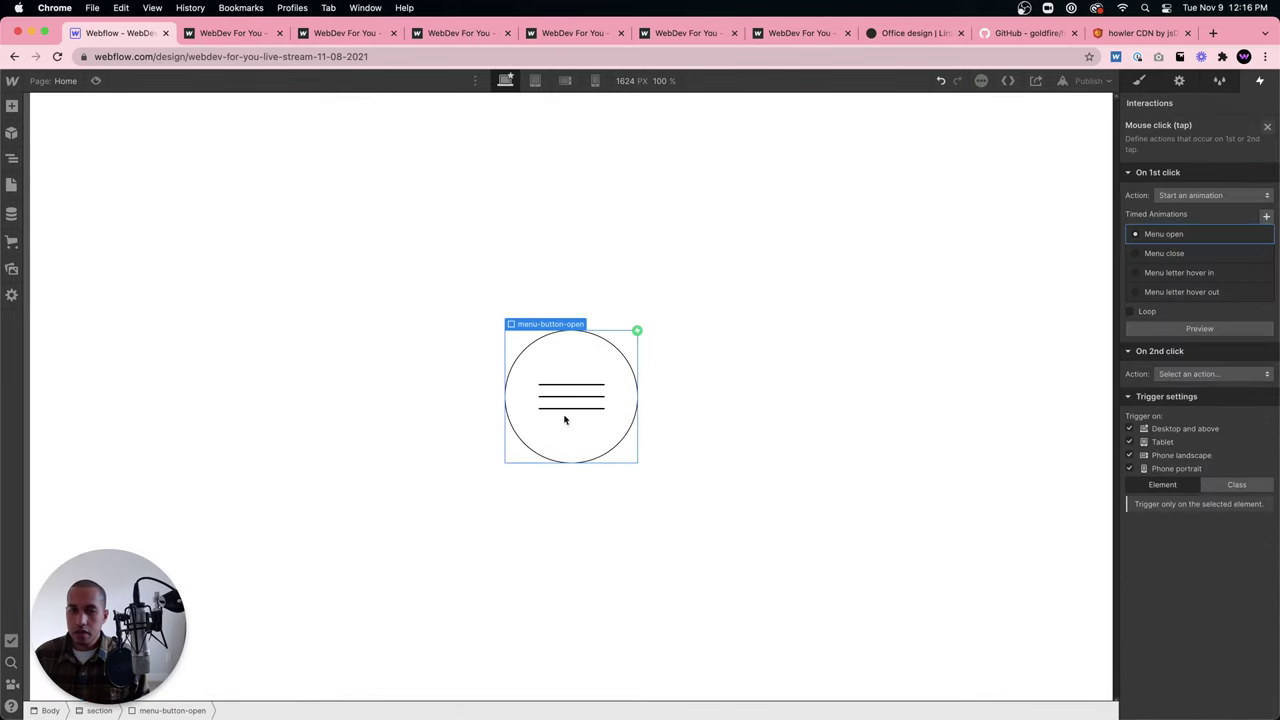
left_click(574, 391)
left_click(574, 391)
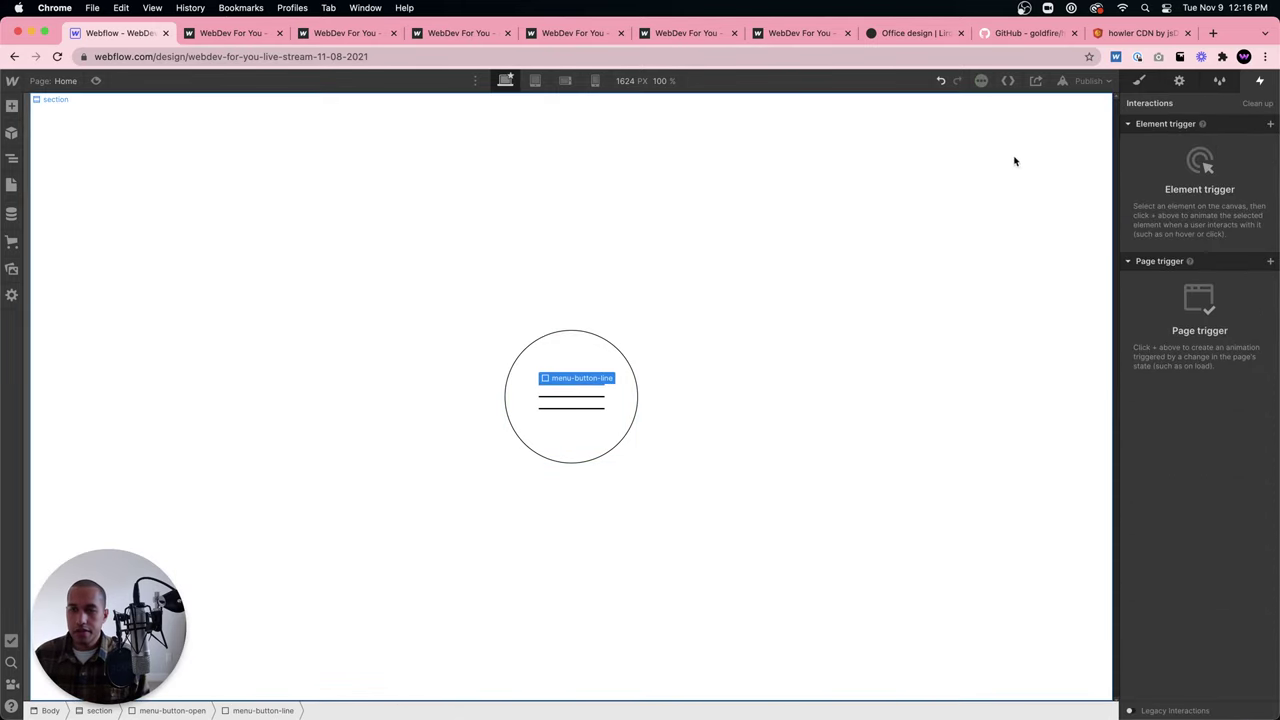
Reset the second line's top and third line's bottom offsets to Auto, then select the circle.
left_click(1139, 81)
scroll(1213, 457, "down", 5)
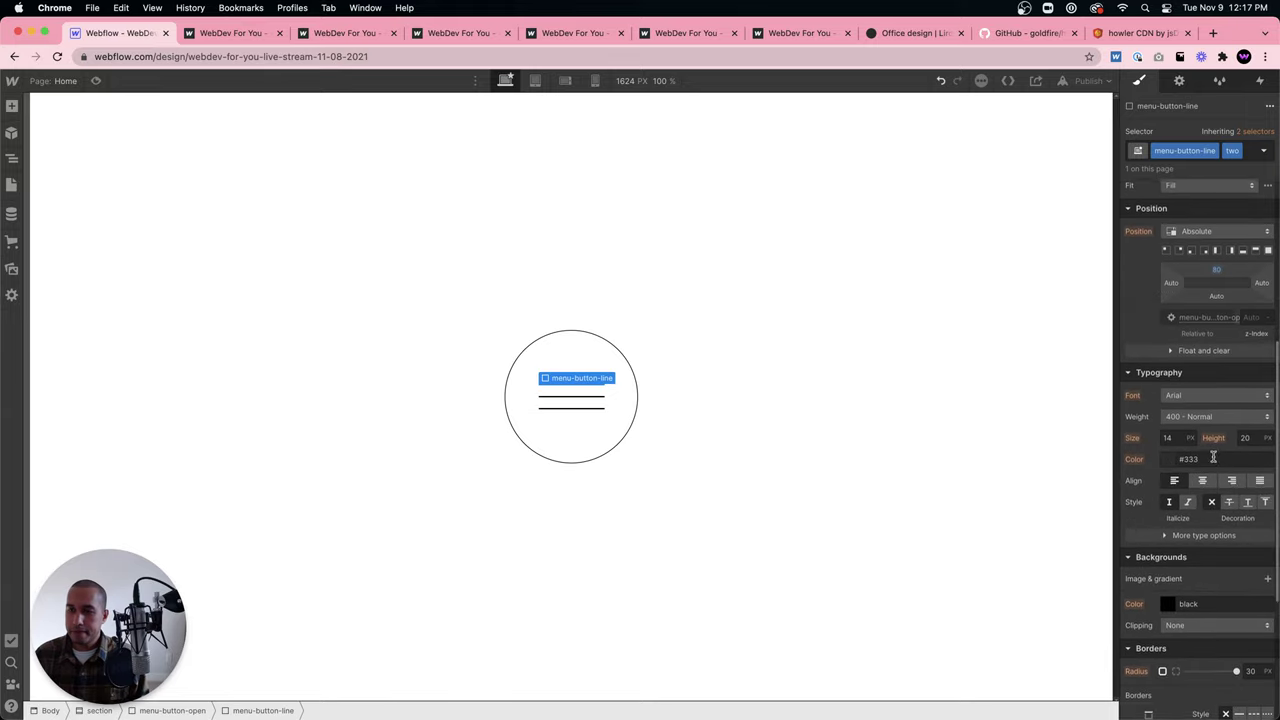
scroll(1213, 457, "up", 1)
left_click(1218, 287, "alt")
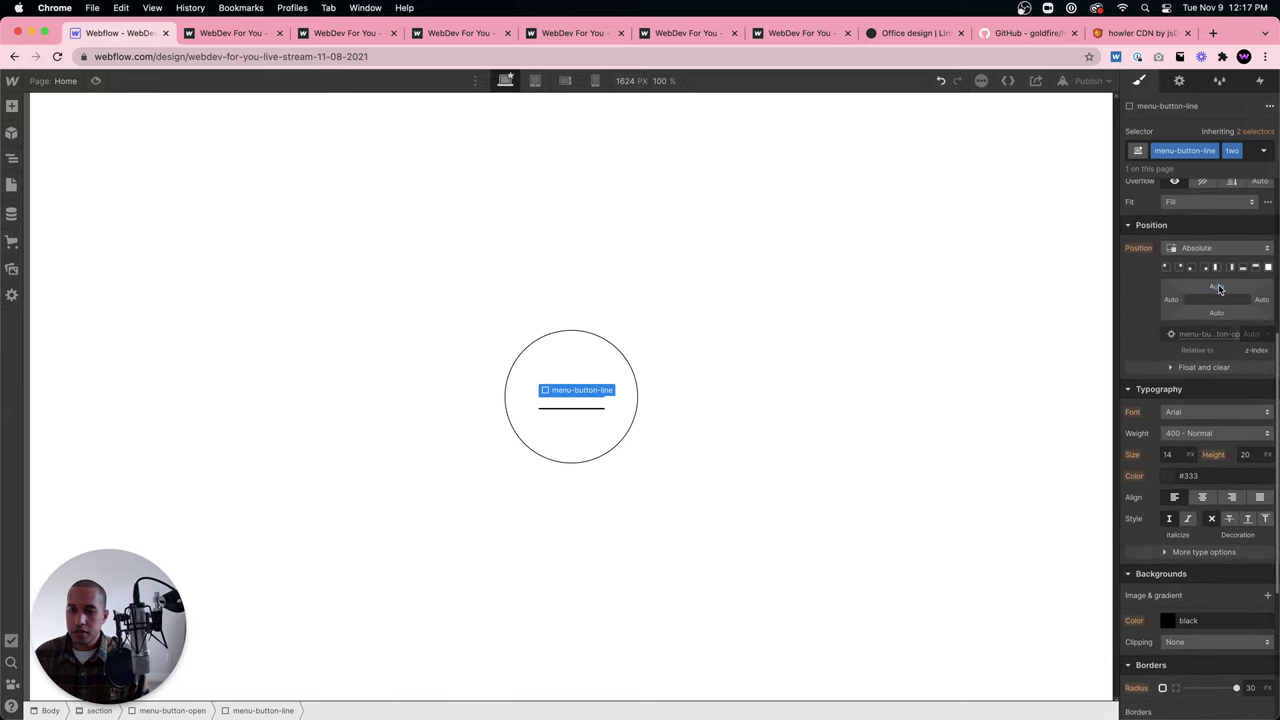
left_click(583, 412)
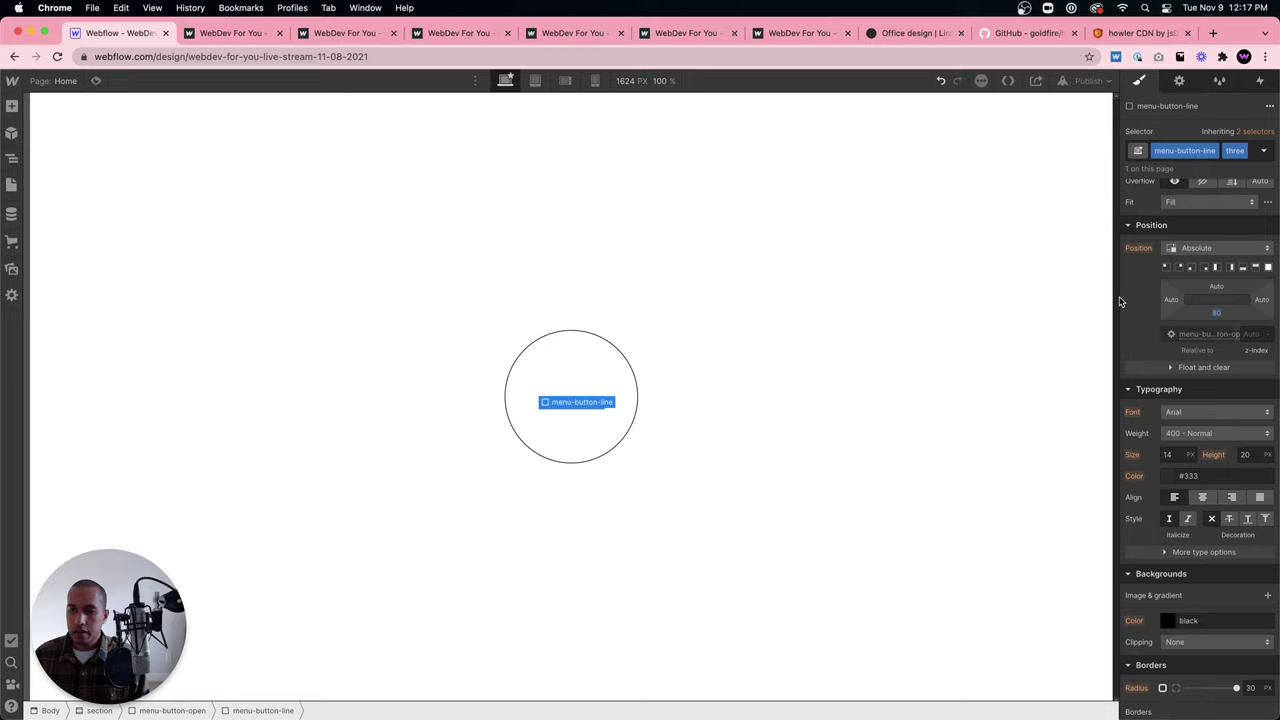
left_click(1218, 313, "alt")
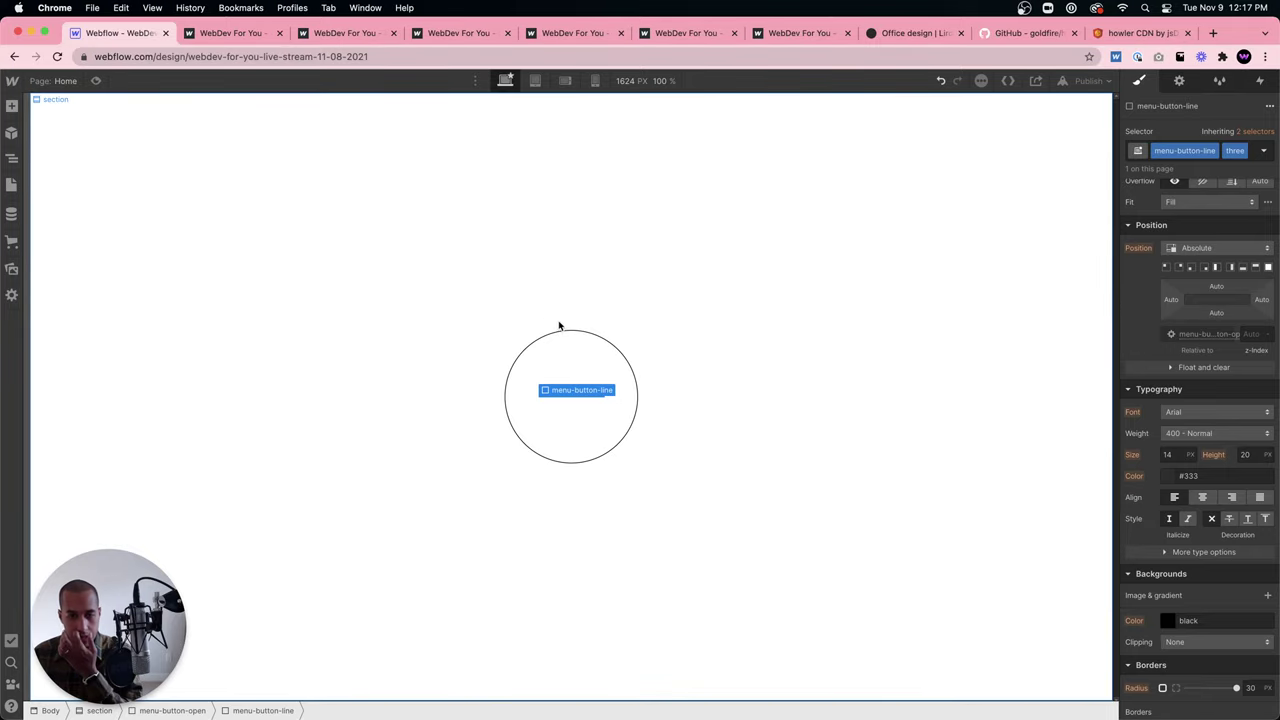
left_click(590, 345)
Reopen Menu open and add a menu line Move action set as the initial state.
left_click(1260, 80)
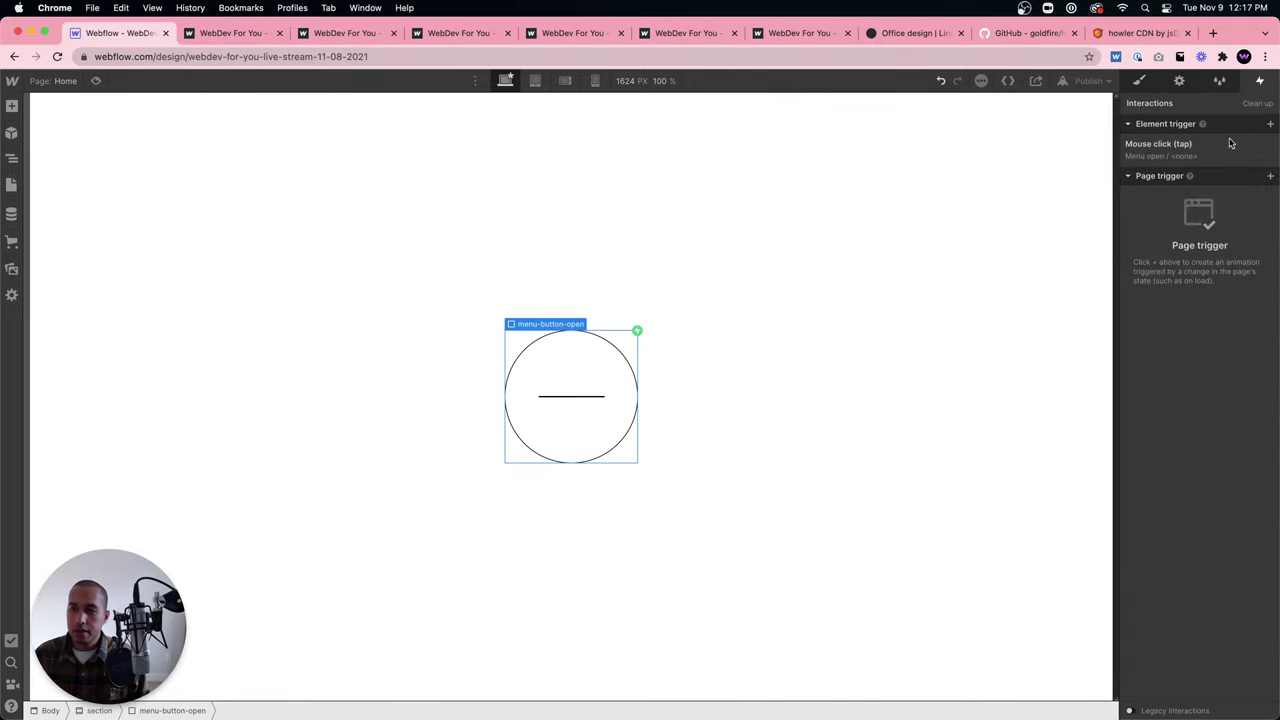
left_click(1186, 151)
left_click(1178, 235)
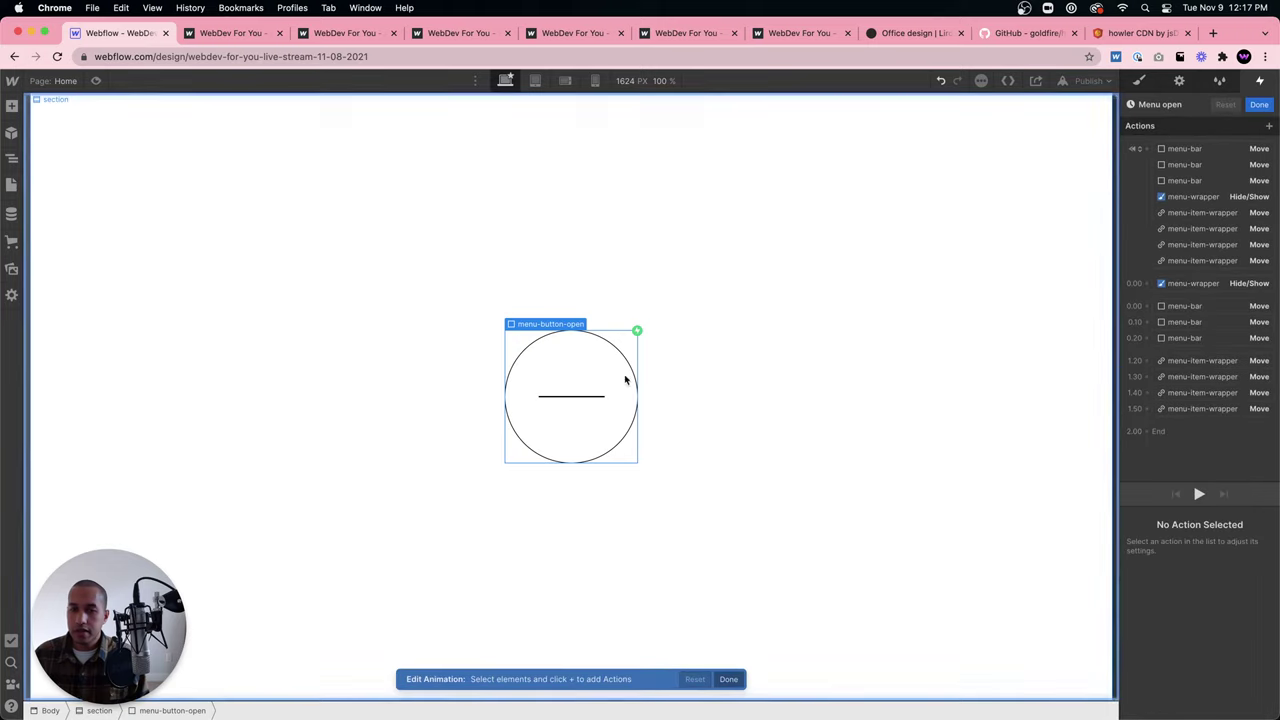
left_click(12, 158)
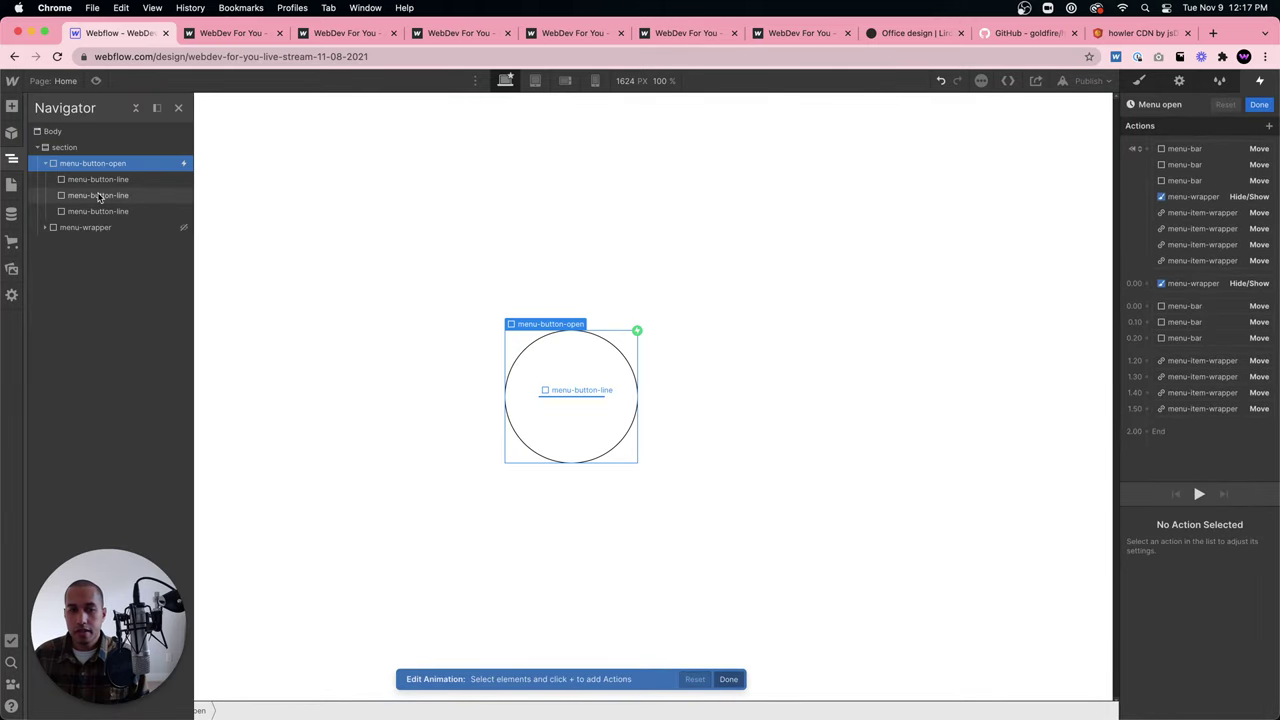
left_click_drag(100, 195, 1180, 426)
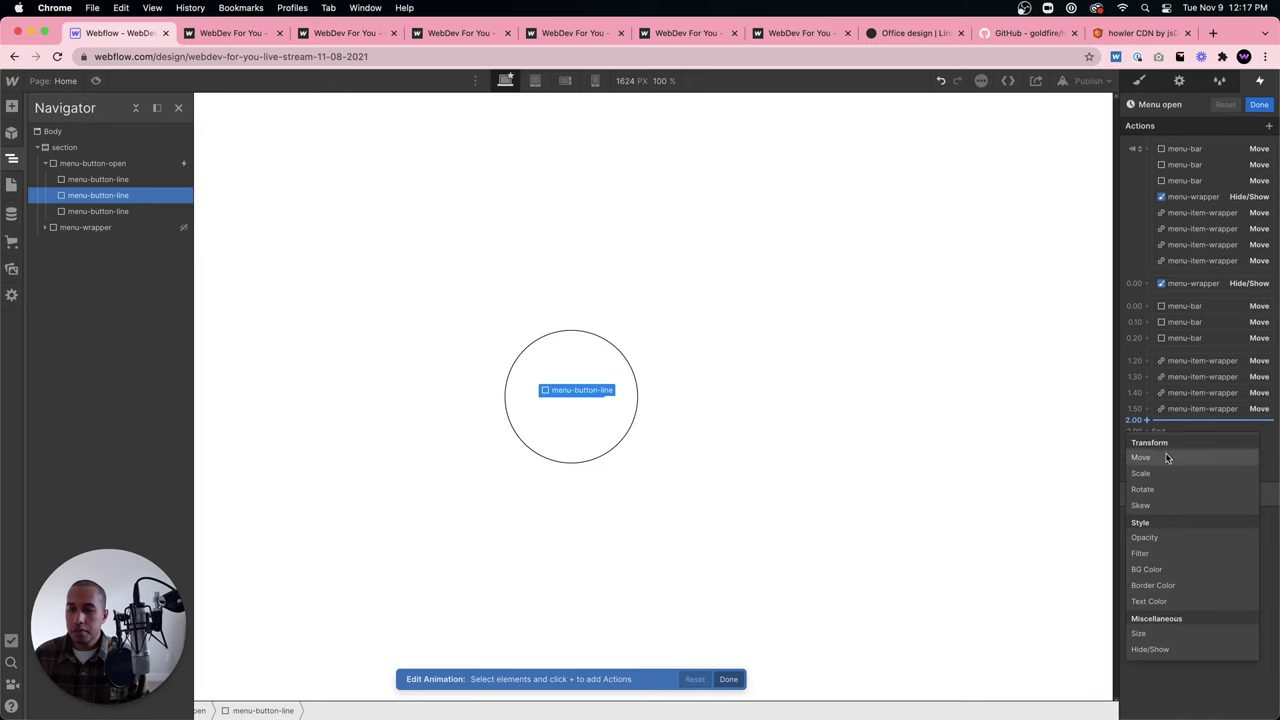
left_click(1180, 456)
scroll(1250, 680, "down", 2)
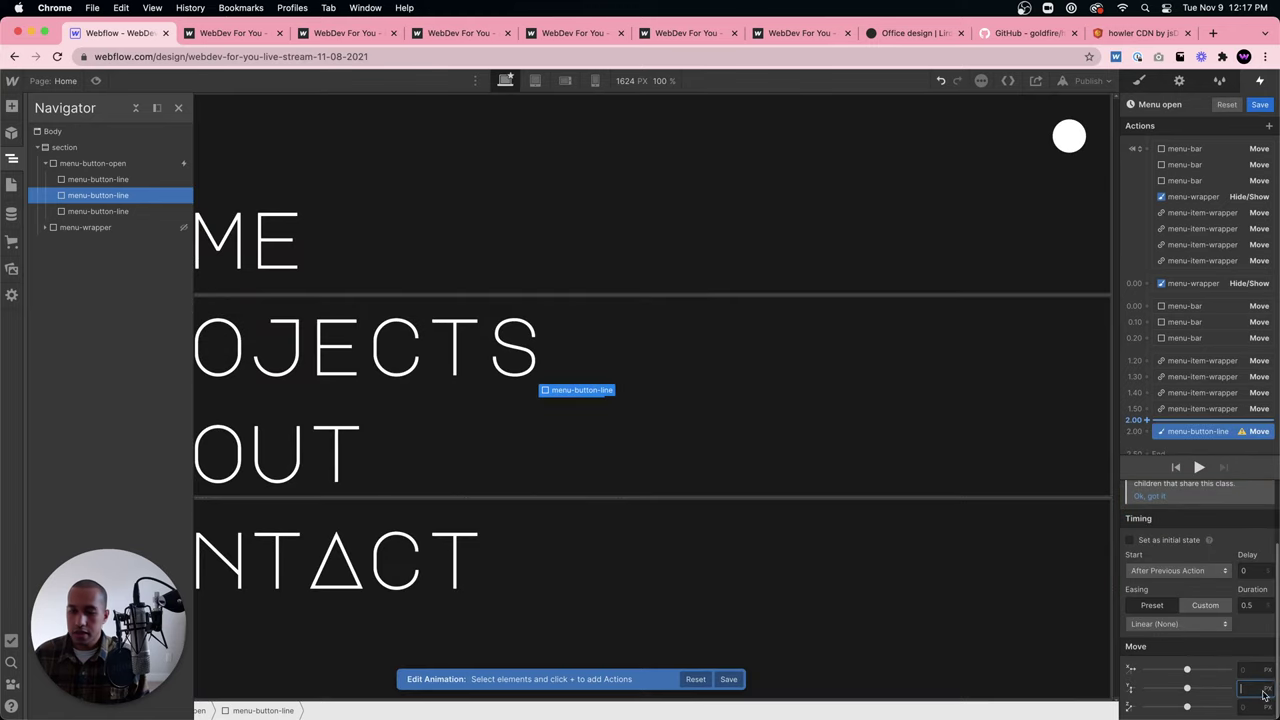
type("-80")
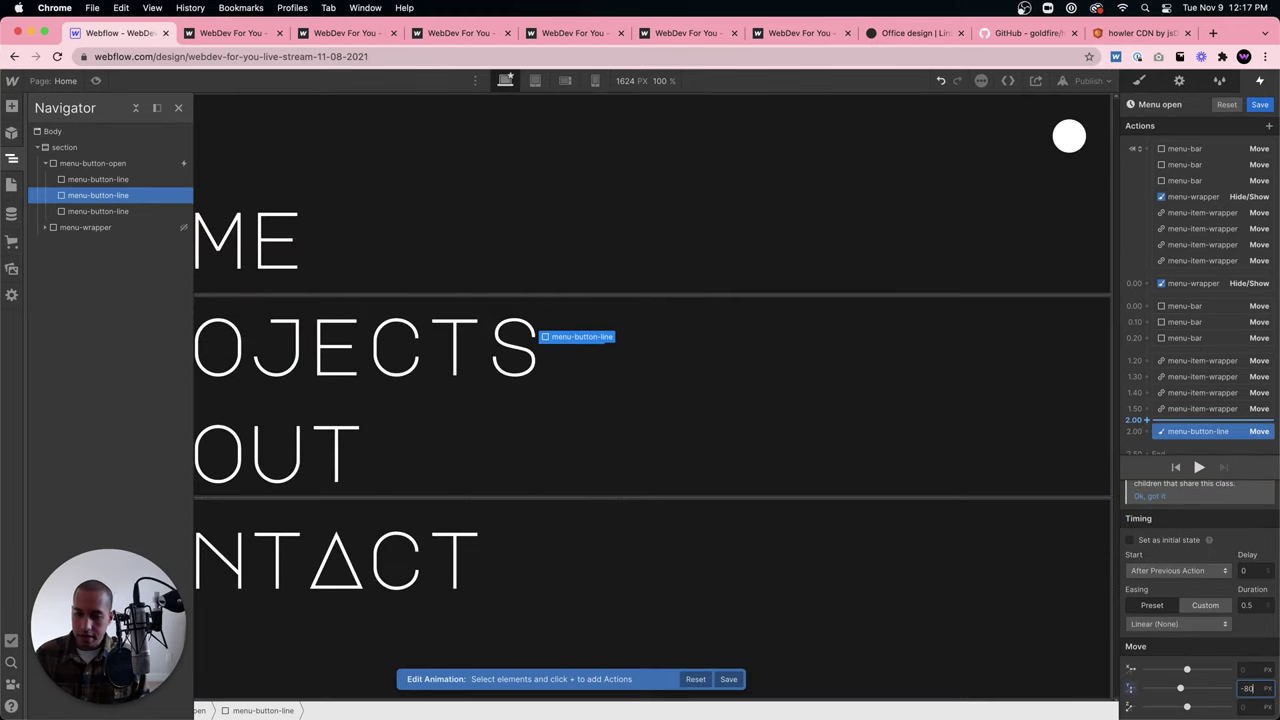
left_click(1130, 540)
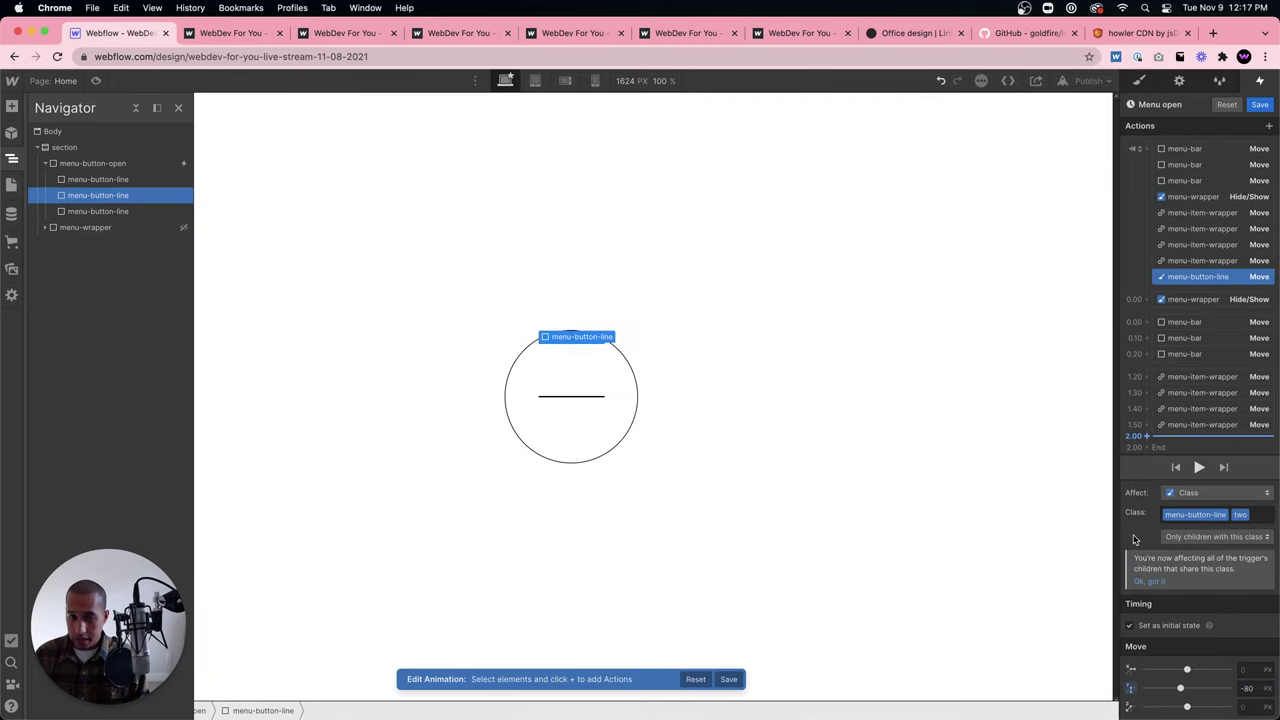
Change the top line's Move Y to -20 px, affecting only the selected element.
left_click(1247, 690)
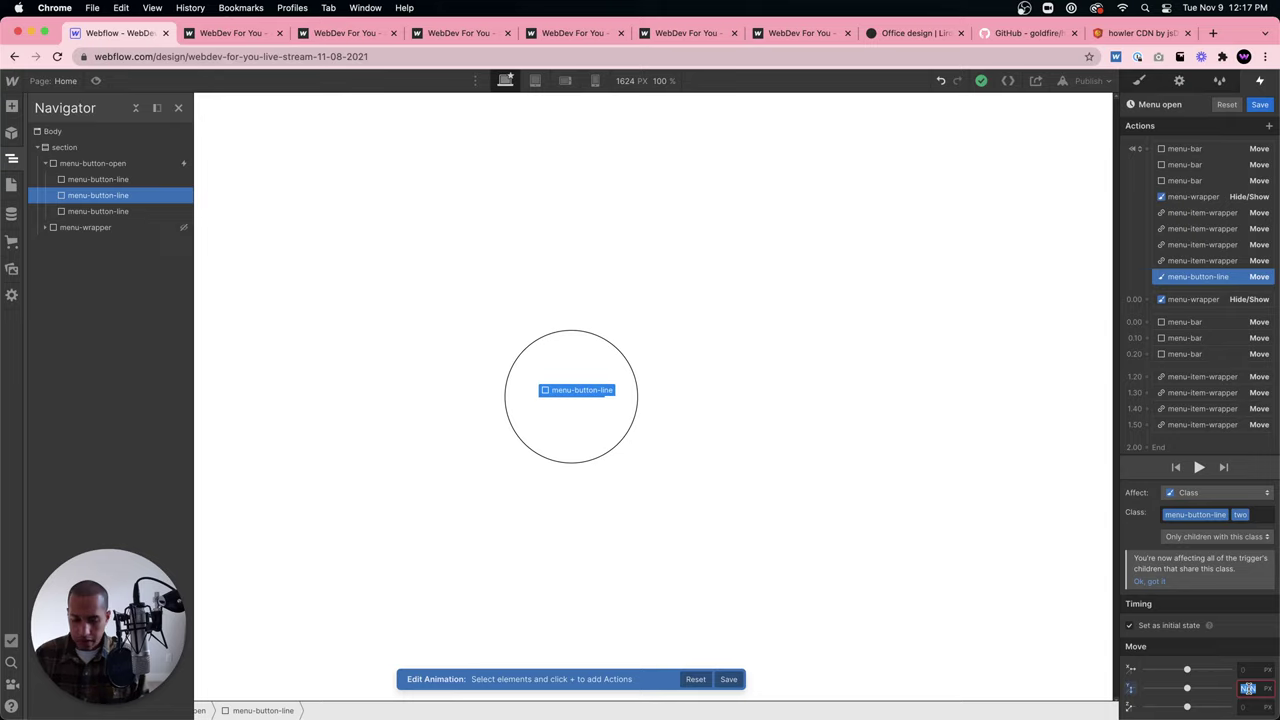
key("BackSpace")
type("-20")
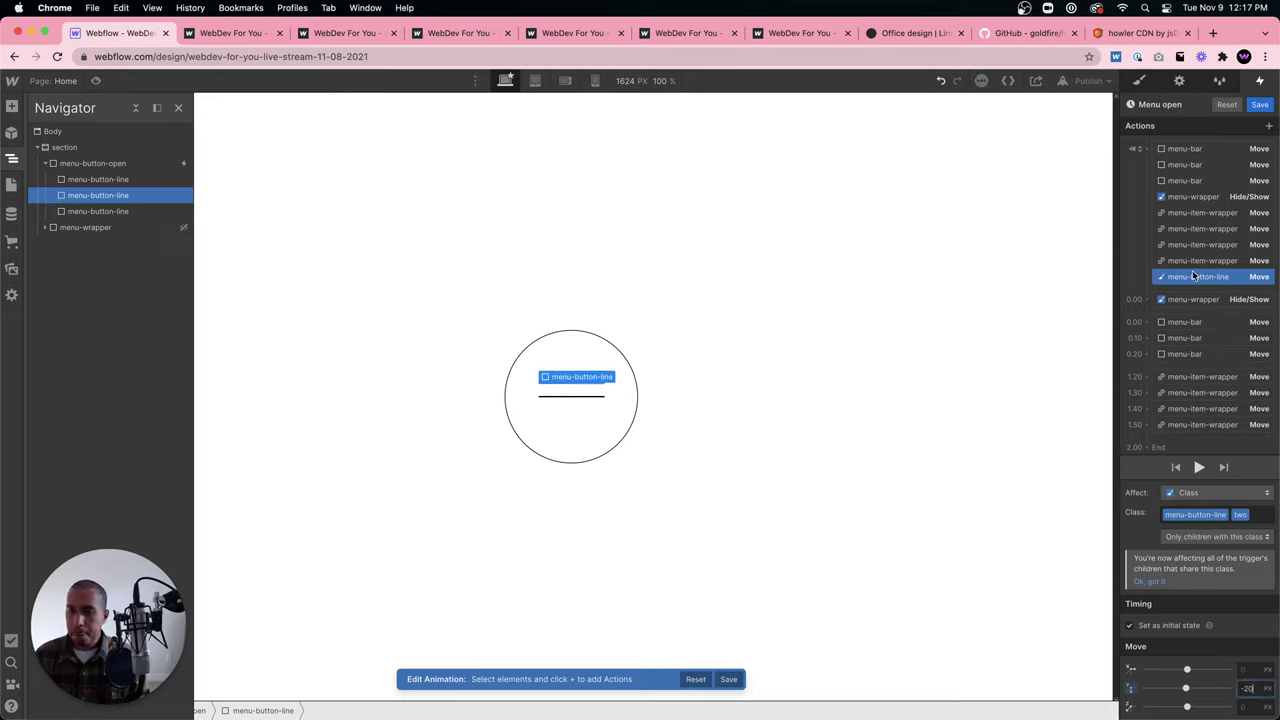
left_click(1202, 495)
left_click(1200, 466)
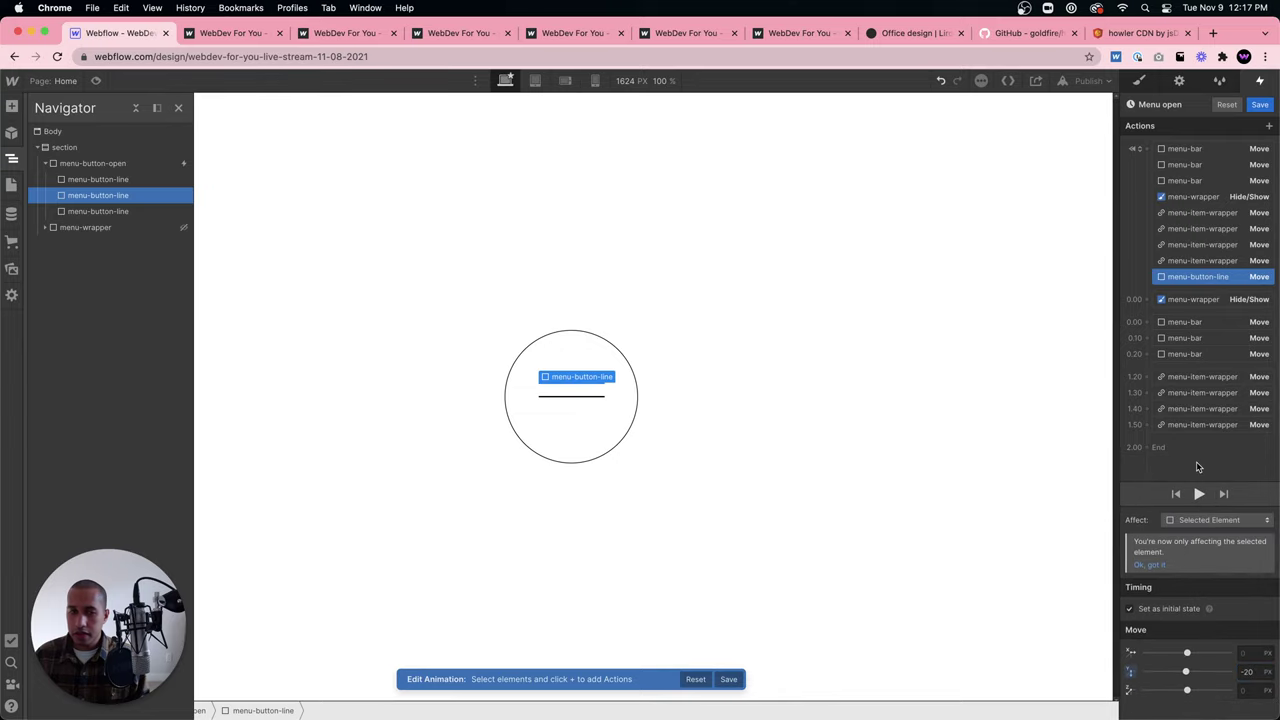
Add the bottom line as a Move Y 20 px initial state affecting only that line.
left_click_drag(98, 211, 1194, 445)
left_click(1178, 478)
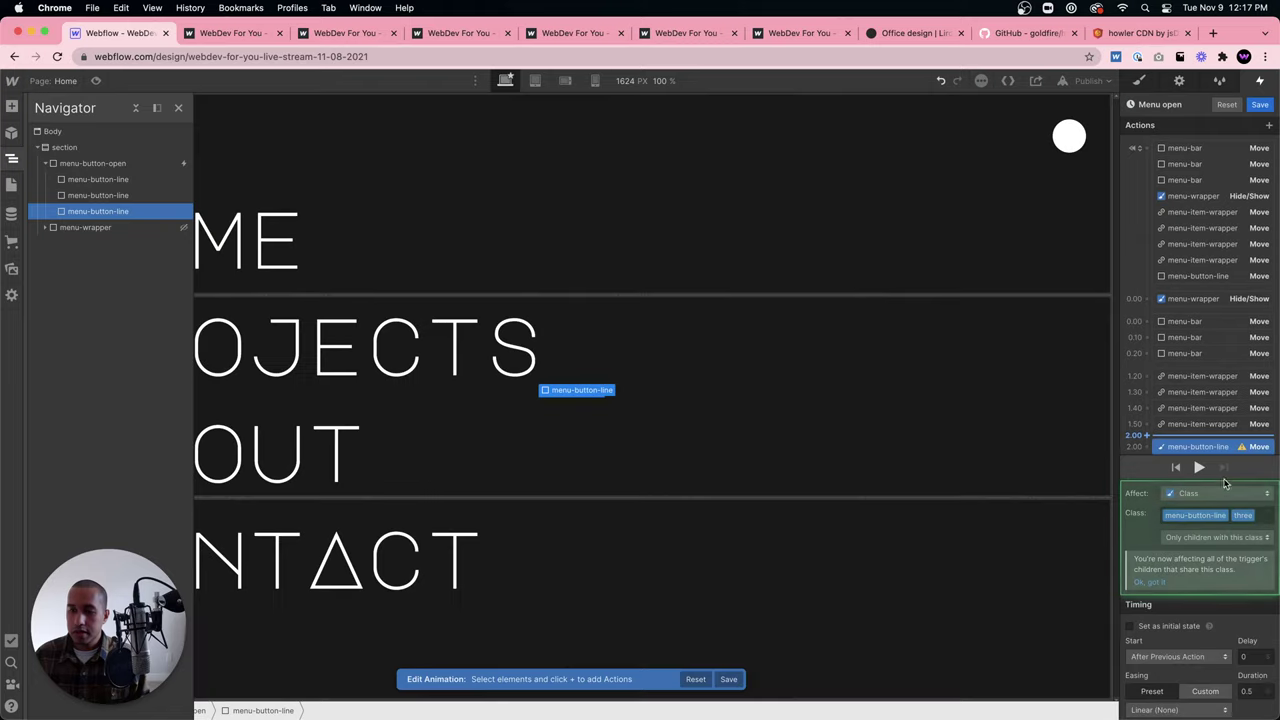
scroll(1258, 688, "down", 2)
left_click(1250, 688)
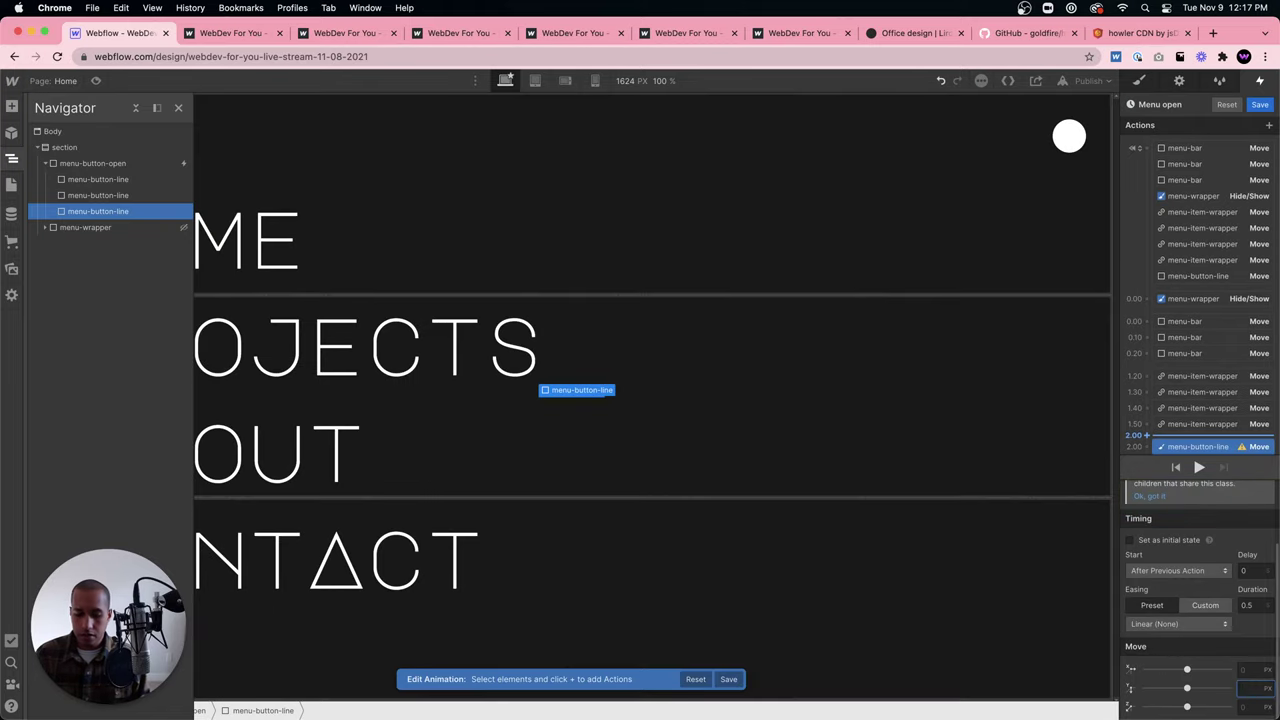
type("20")
scroll(1178, 514, "up", 2)
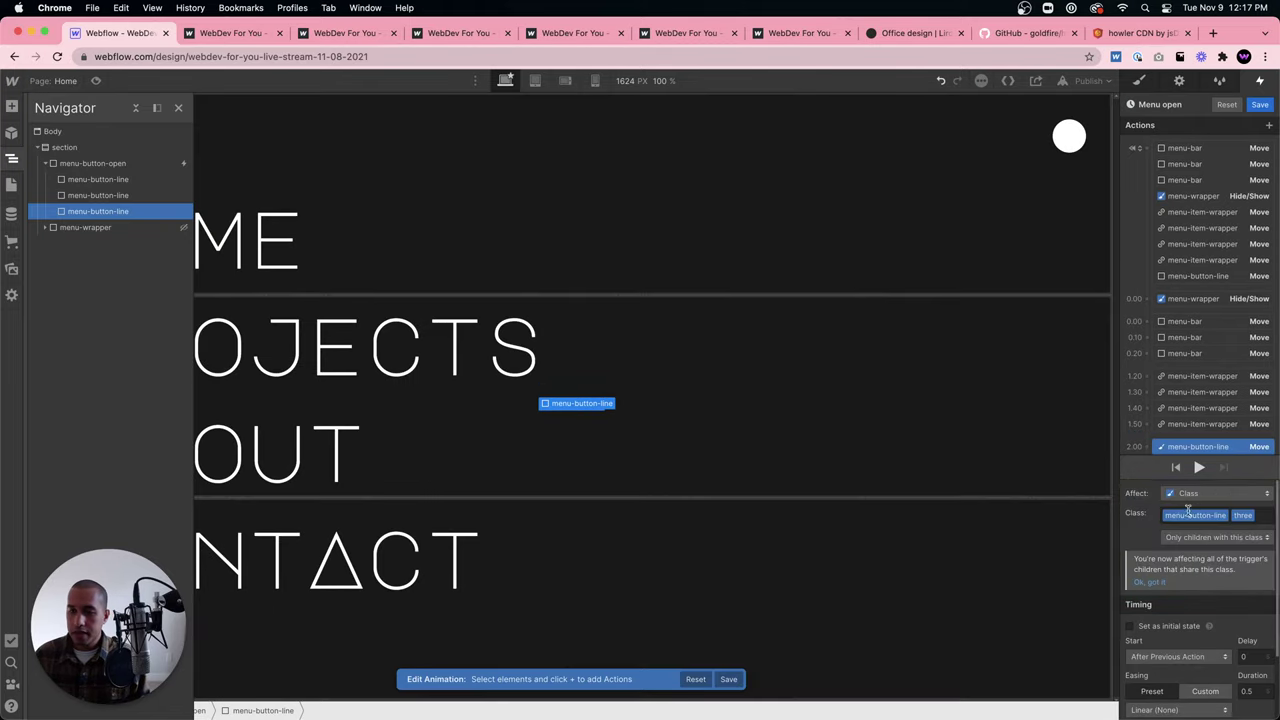
left_click(1129, 627)
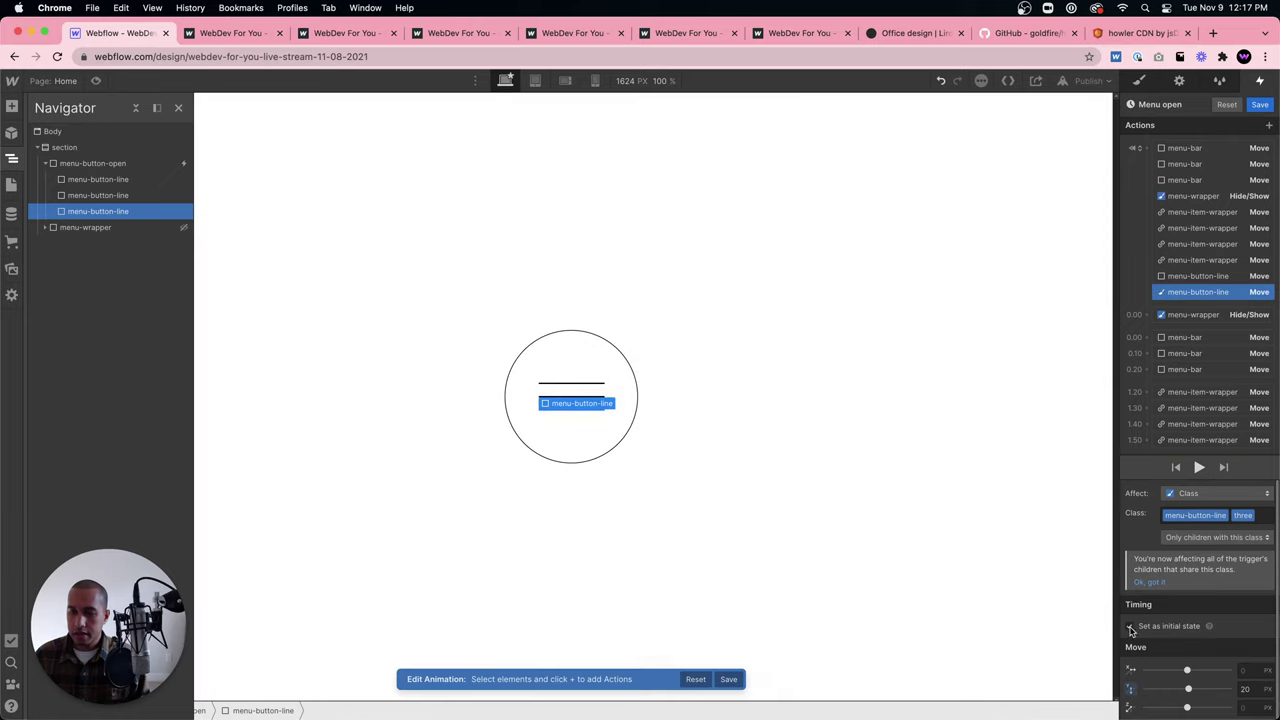
left_click(1205, 493)
left_click(1207, 461)
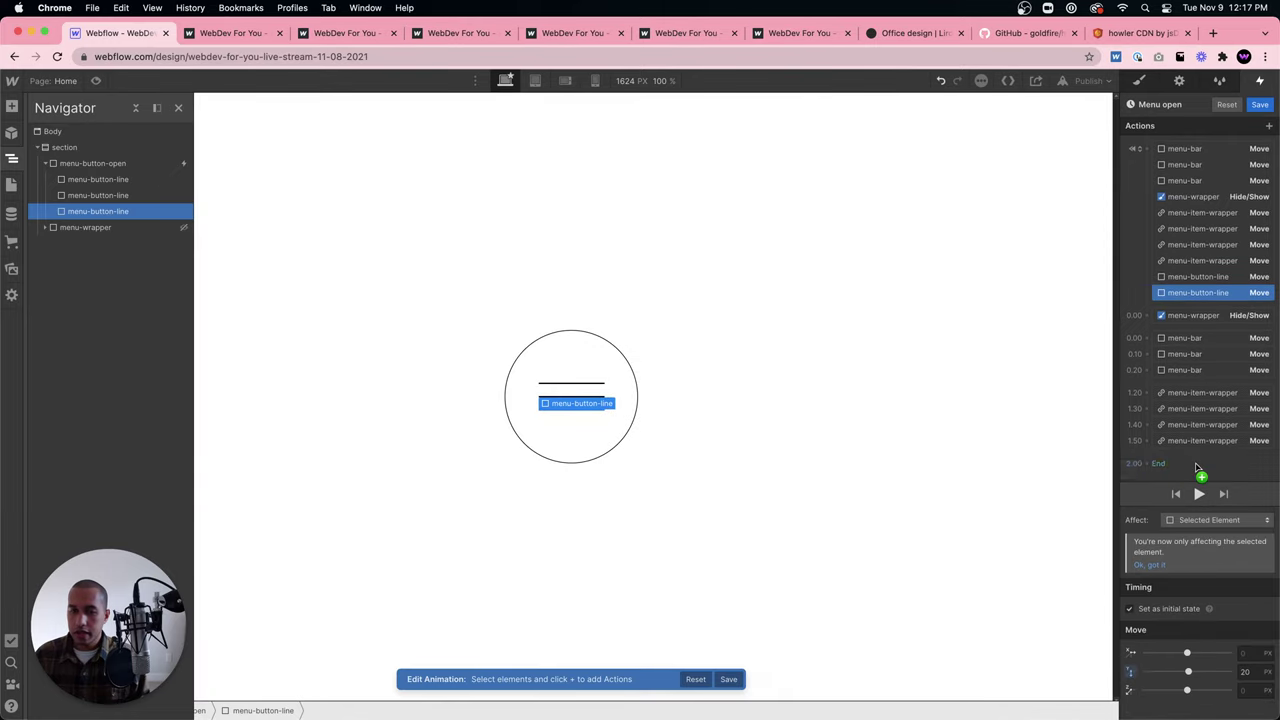
Review the top and bottom lines' offset actions in the Menu open animation.
left_click(591, 450)
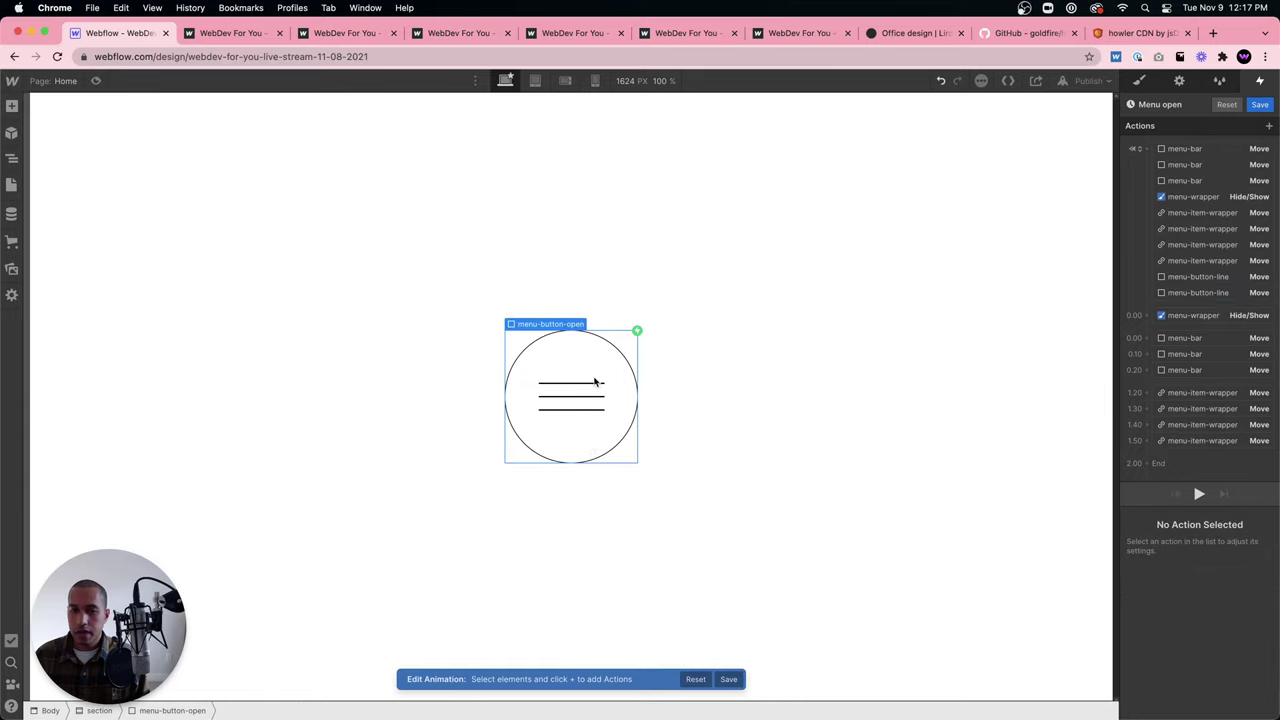
left_click(1213, 282)
left_click(1205, 293)
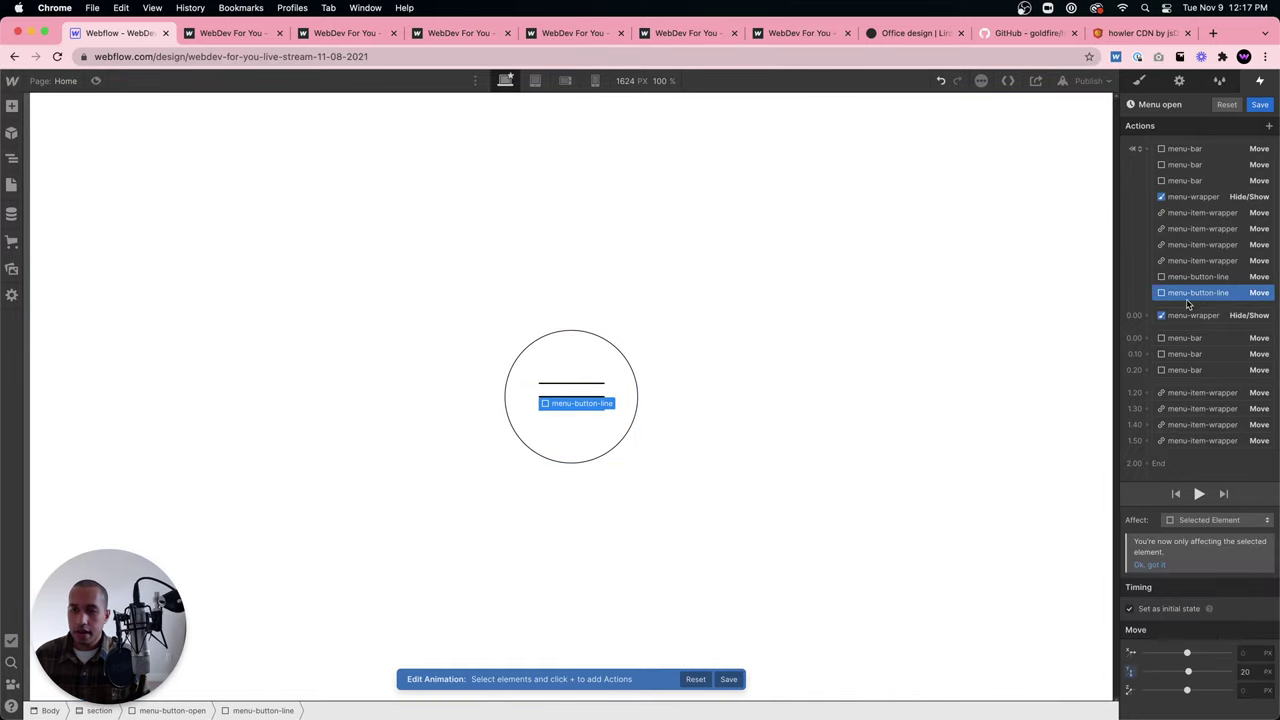
left_click(1186, 281)
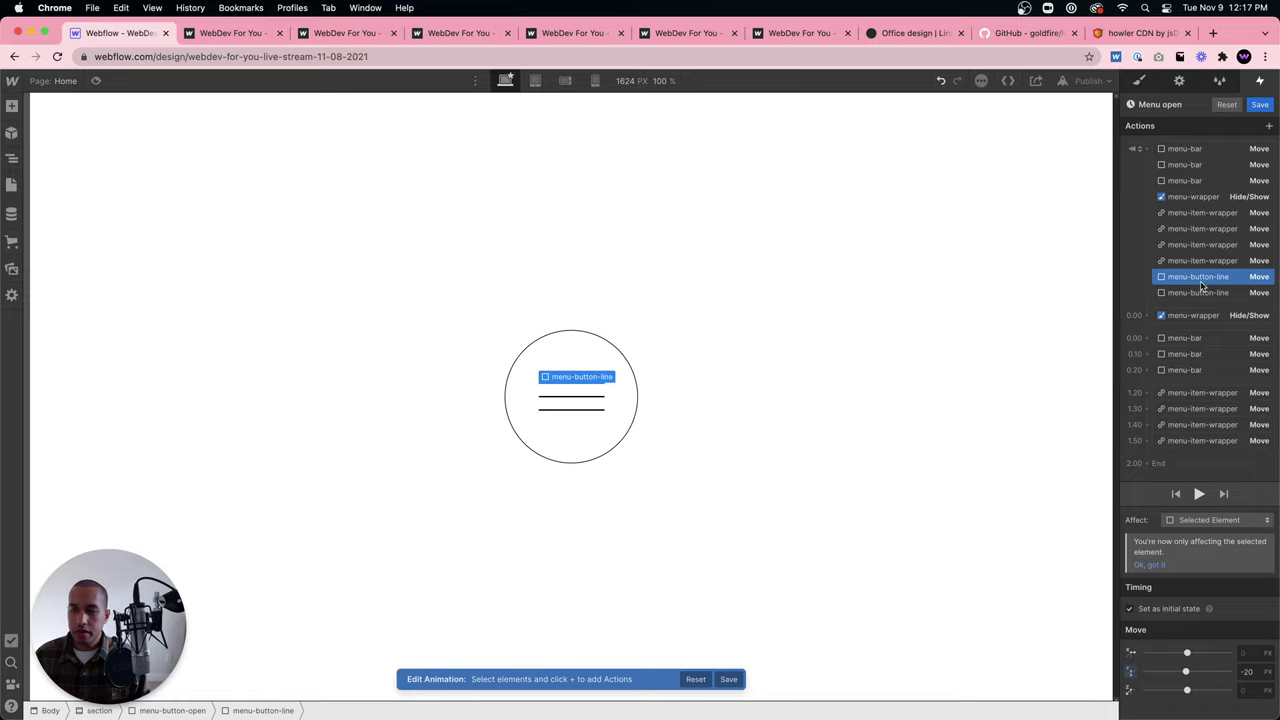
Add a Move action at 0.00 returning the top menu line to Y 0 over 0.3 s with Ease.
left_click(1190, 309)
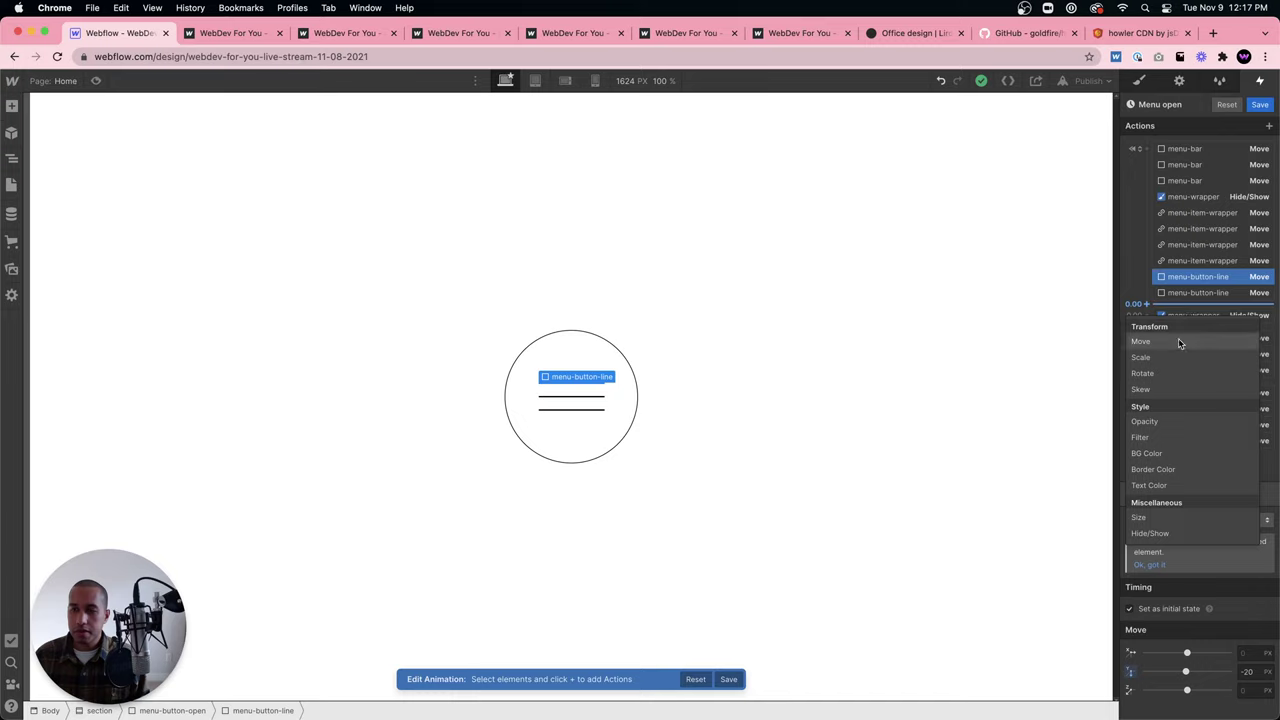
left_click(1178, 341)
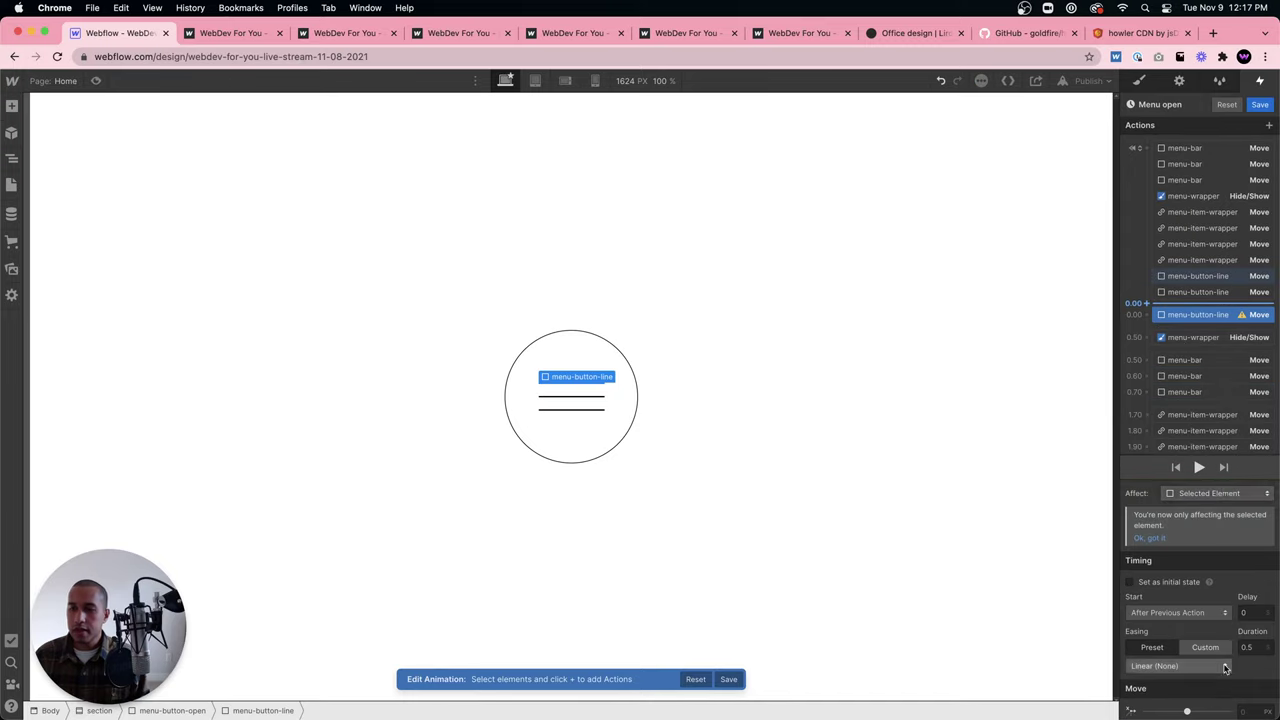
scroll(1234, 682, "down", 1)
left_click(1250, 688)
type("0")
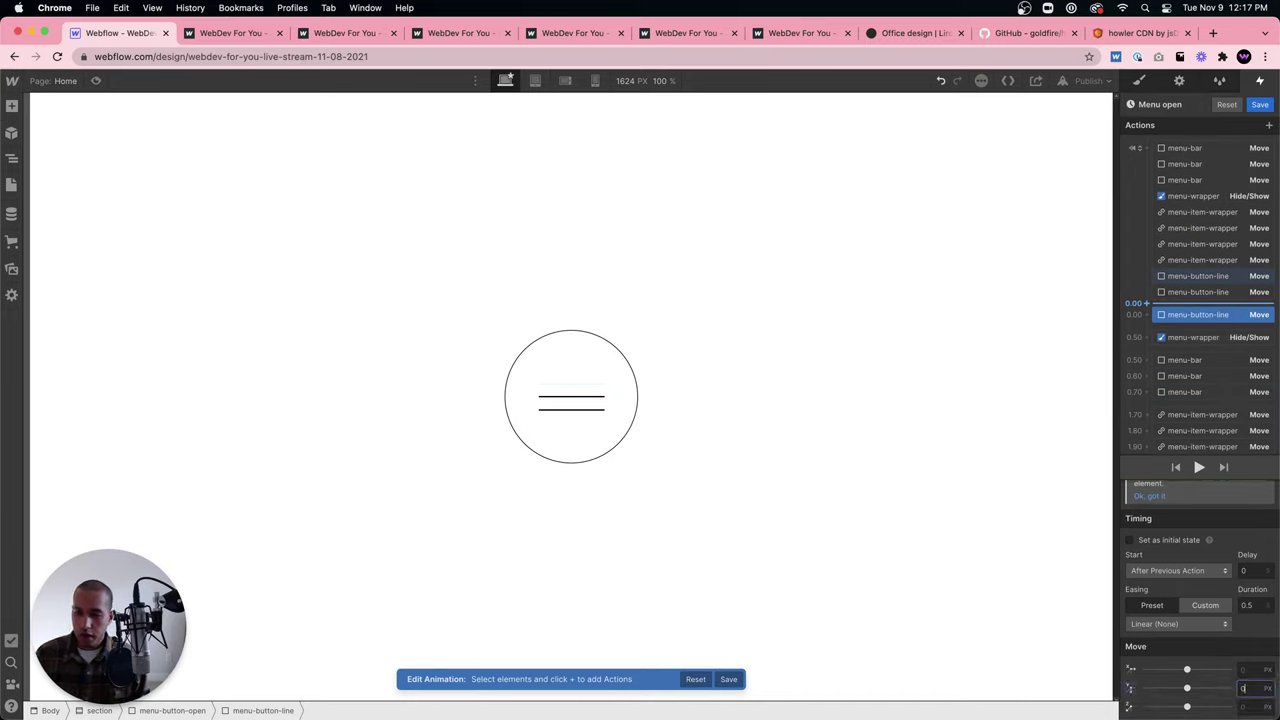
left_click(1178, 623)
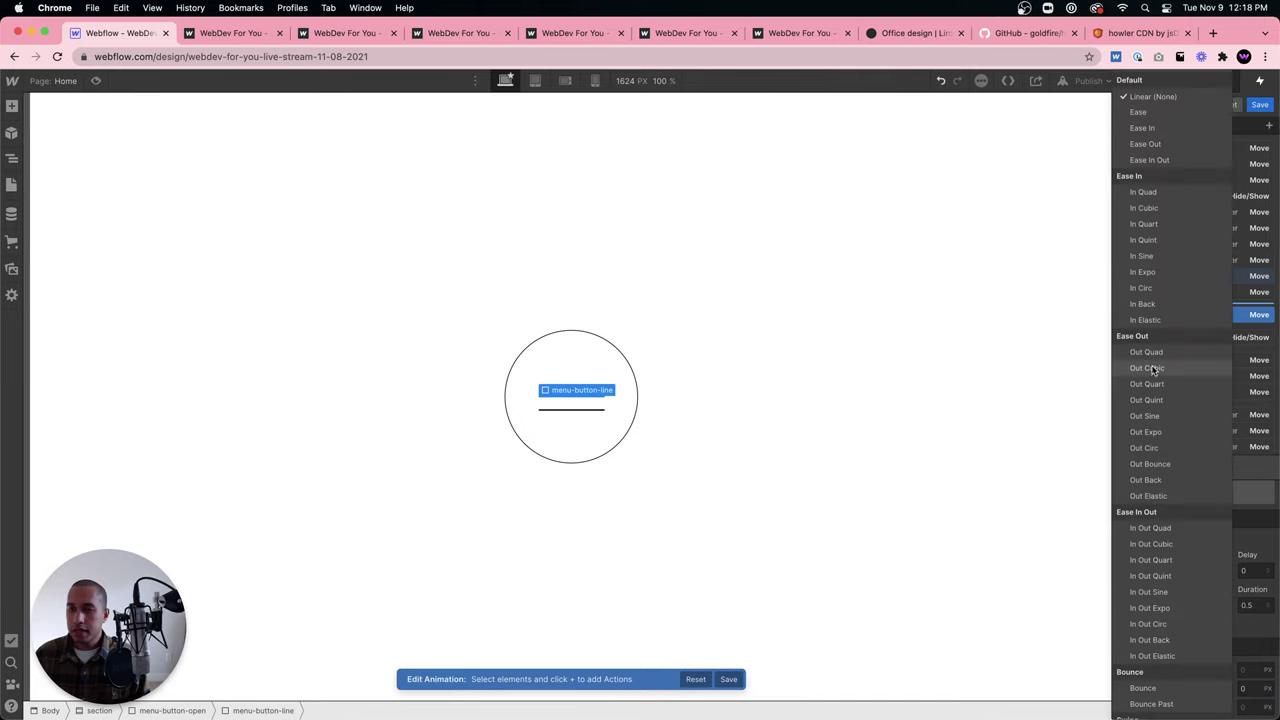
left_click(1138, 112)
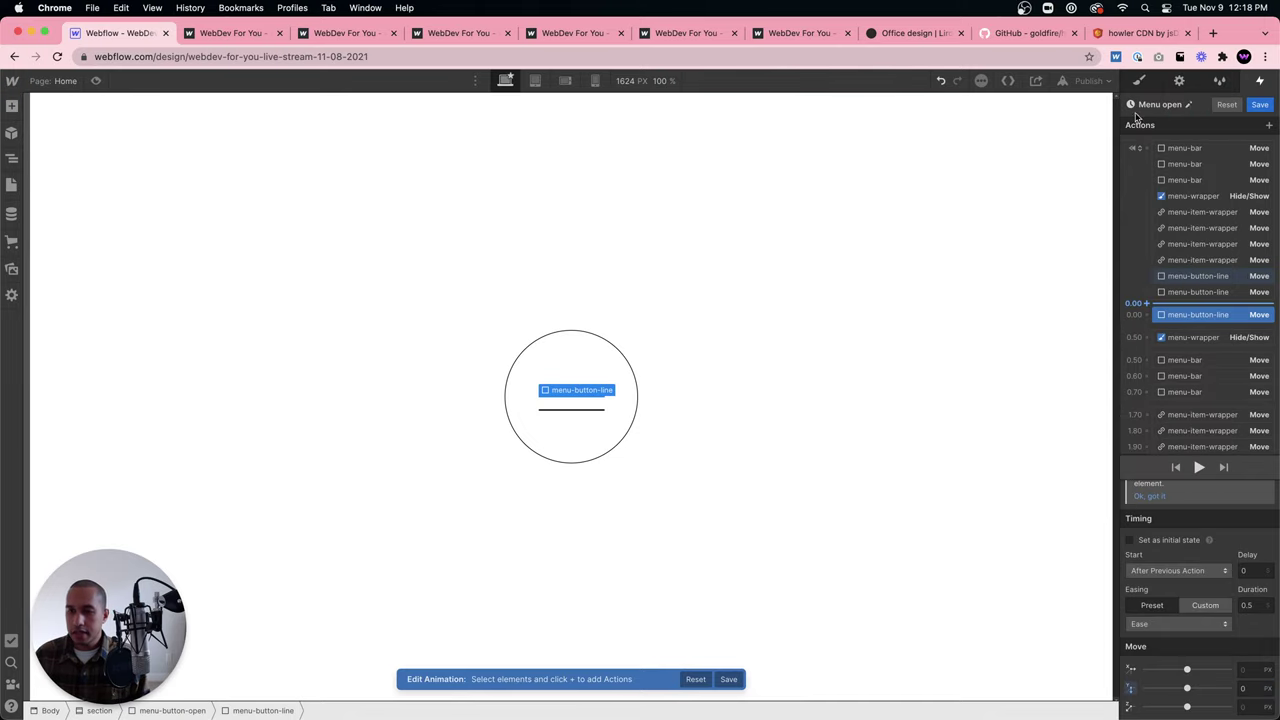
left_click(1250, 605)
type("3")
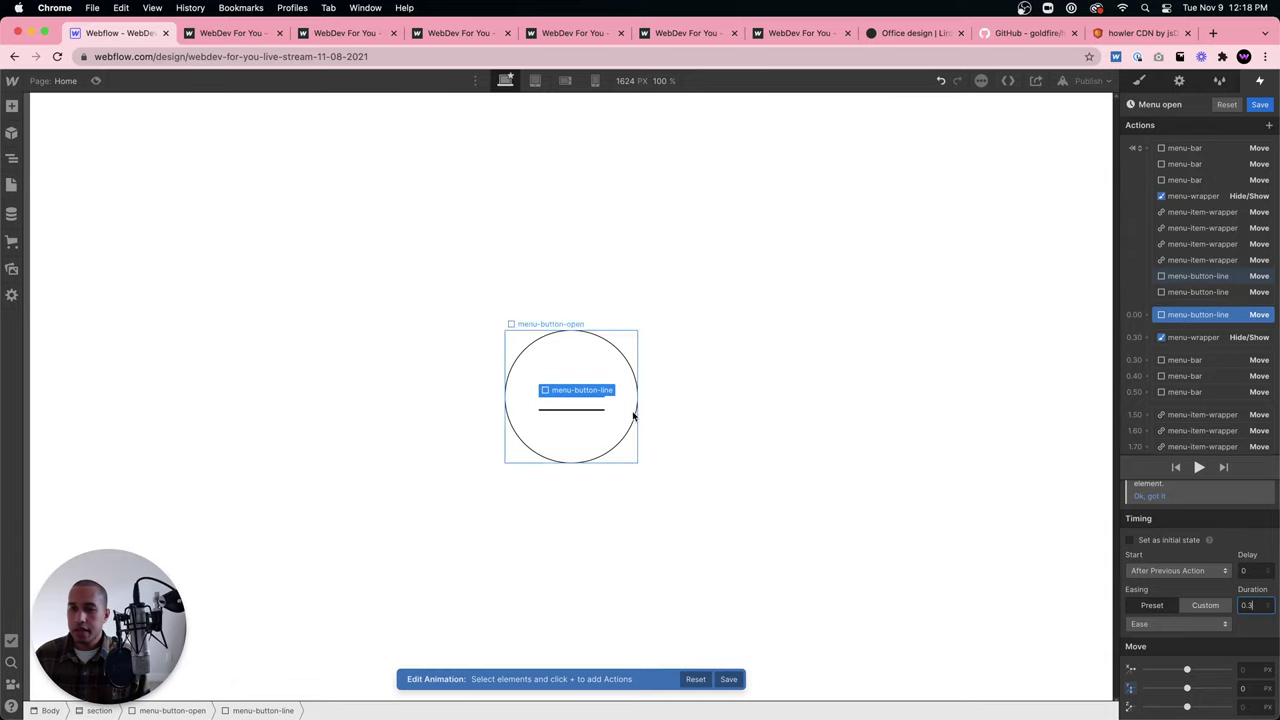
Add a matching Y 0 Move for the bottom line, starting with the previous action, Ease easing.
left_click(1192, 293)
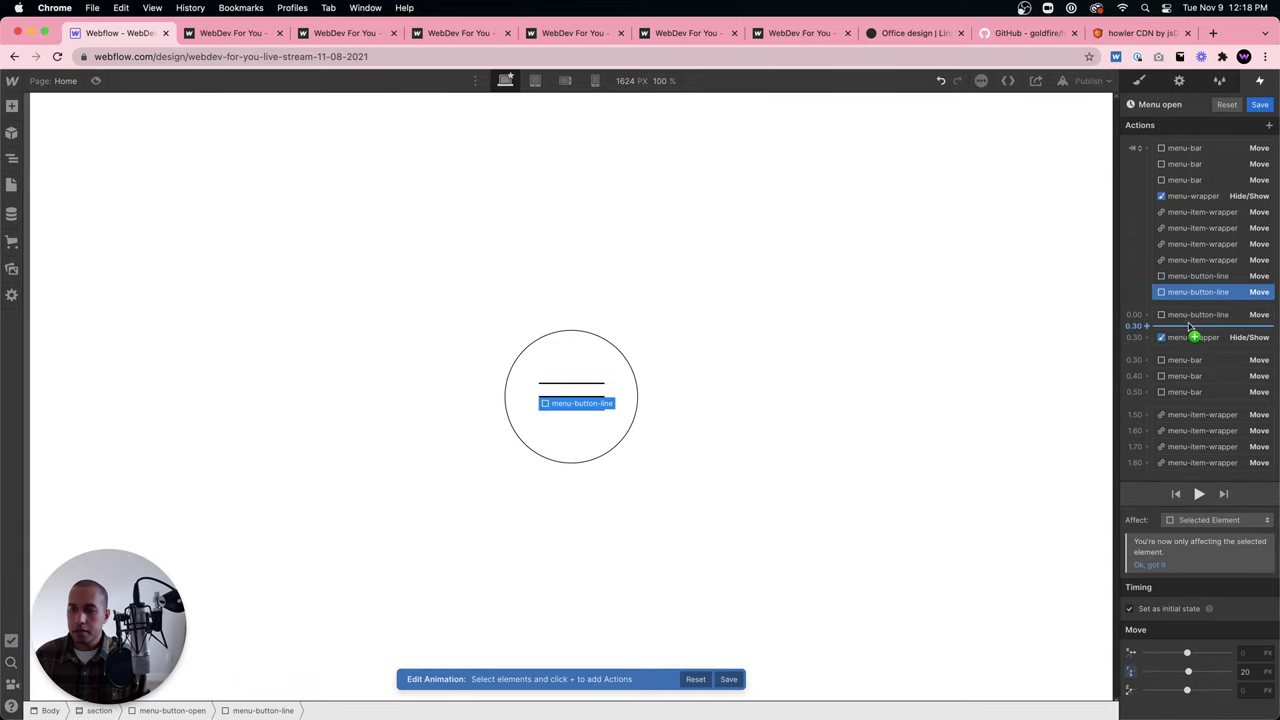
left_click(1190, 326)
left_click(1185, 362)
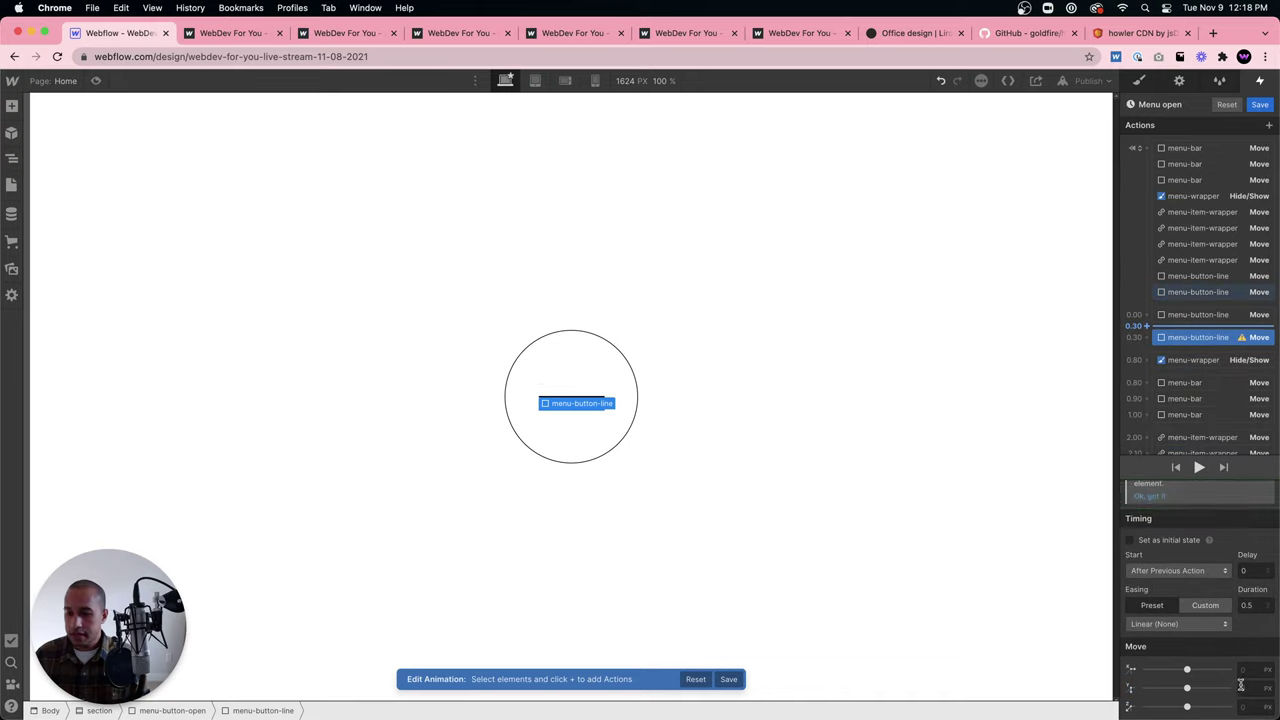
key("Return")
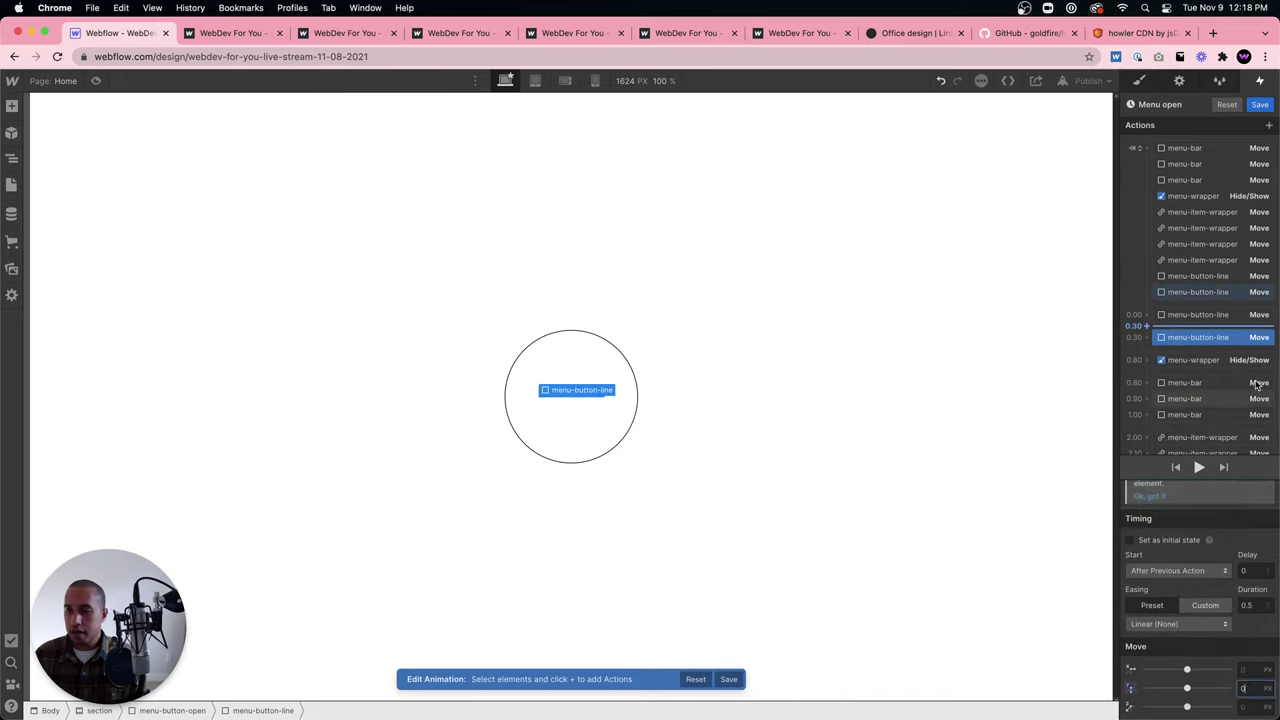
left_click_drag(1204, 326, 1204, 317)
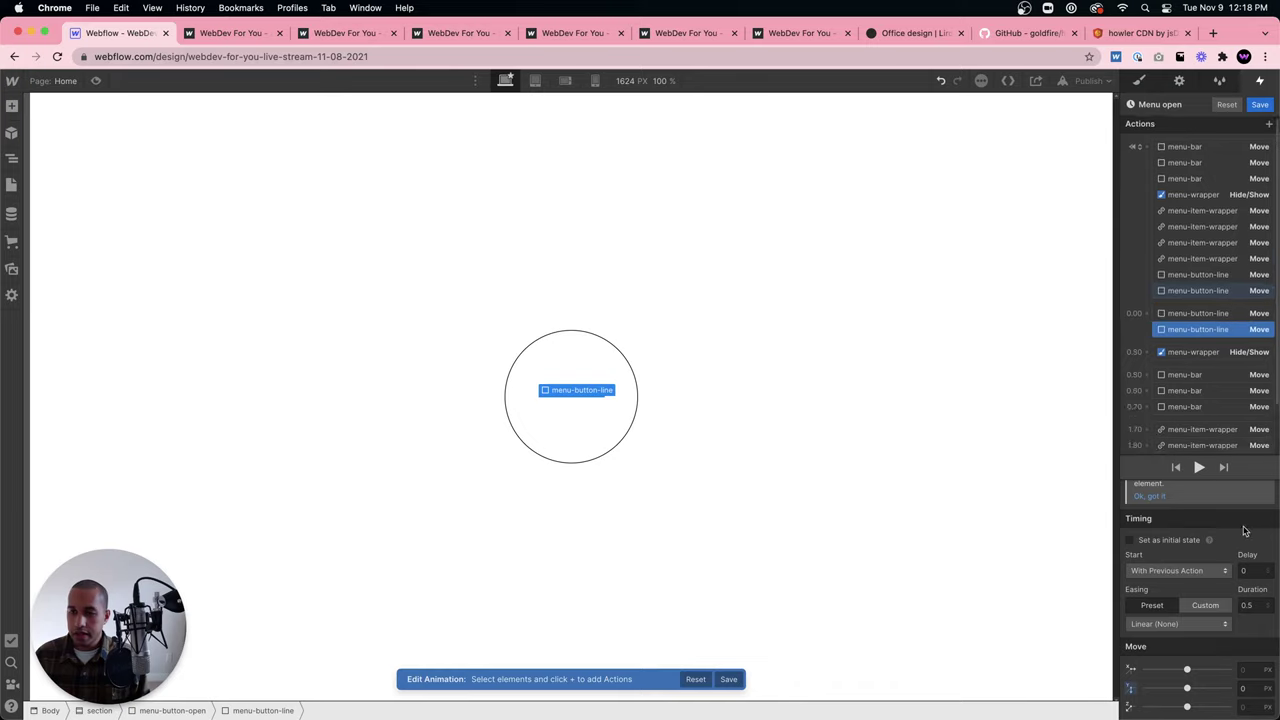
scroll(1204, 300, "down", 2)
left_click(1247, 605)
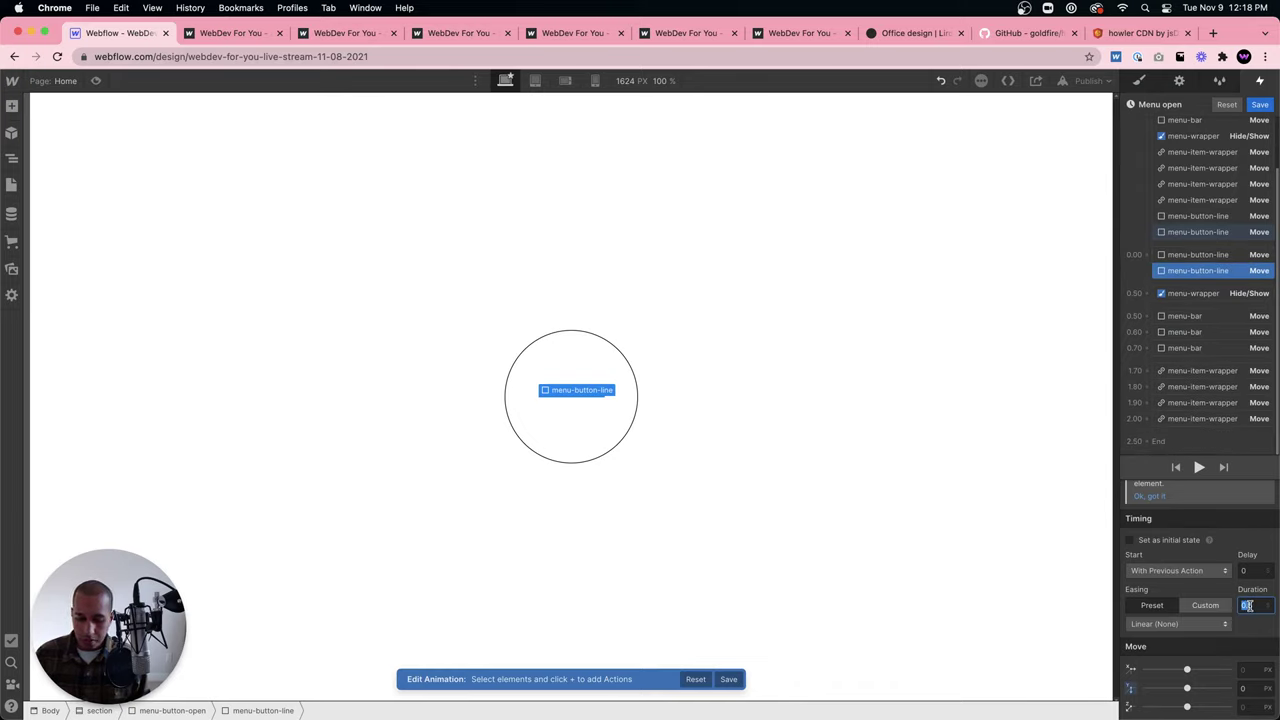
left_click(1178, 623)
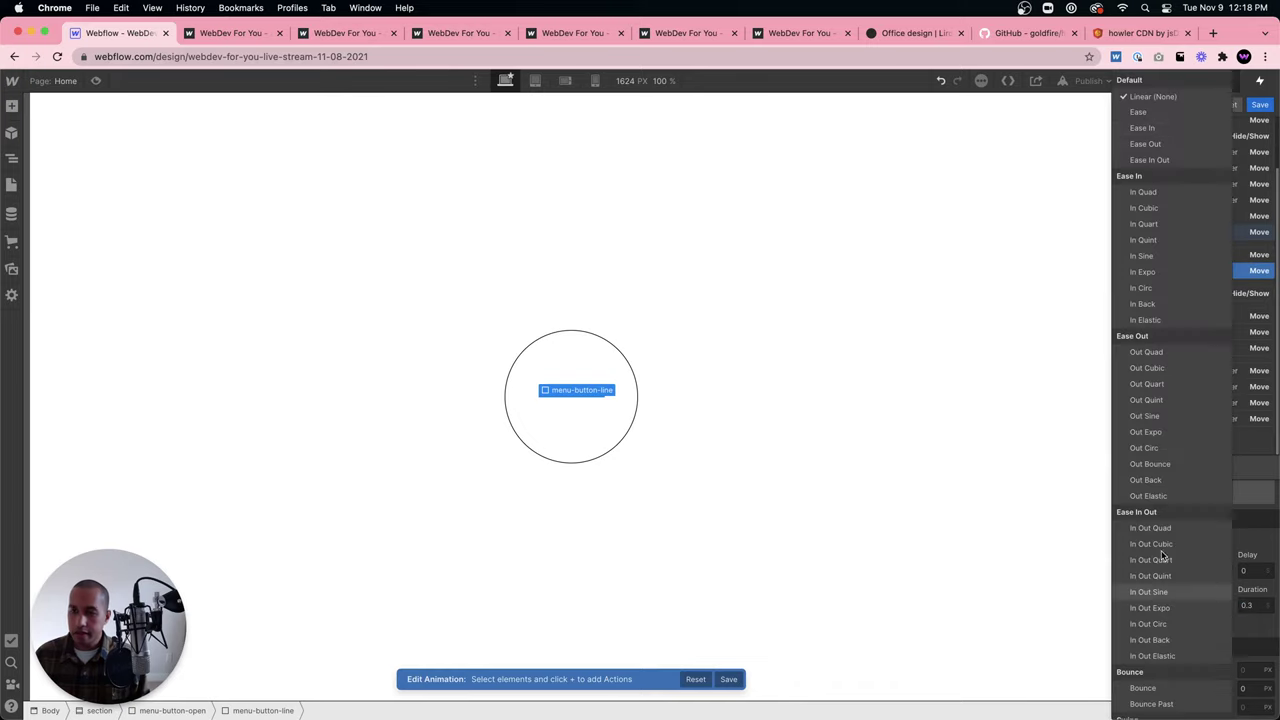
left_click(1173, 120)
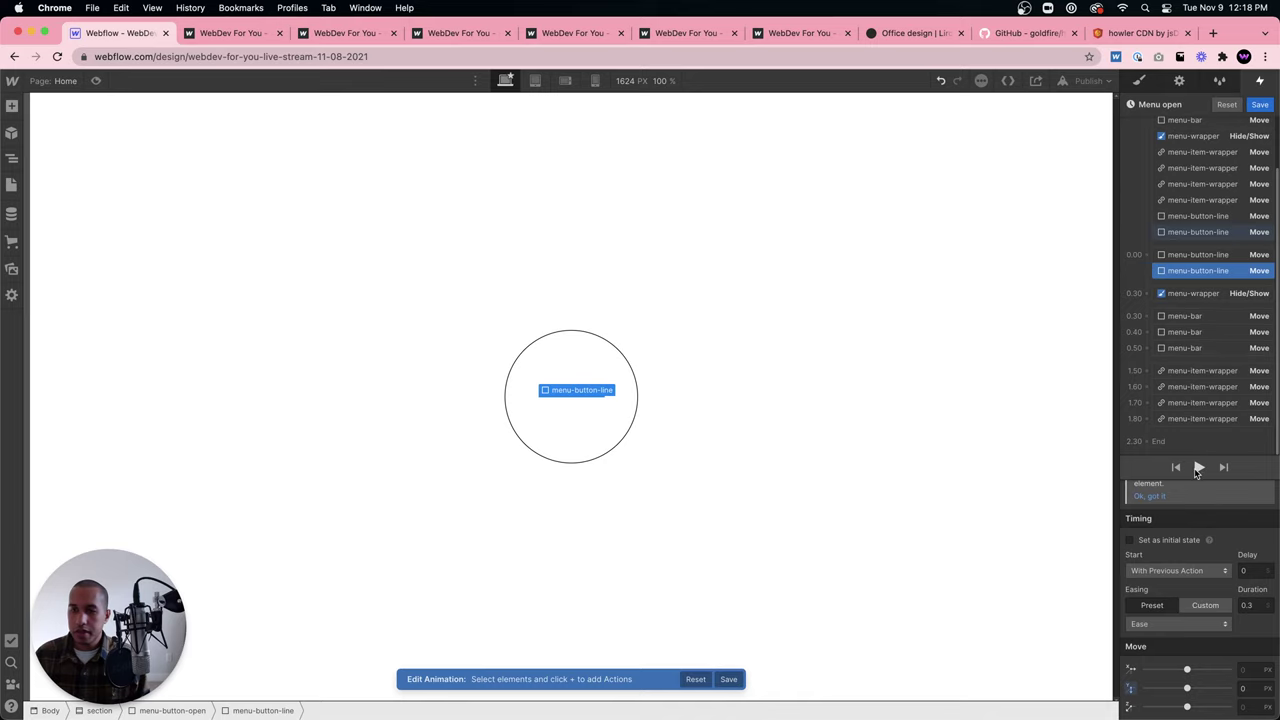
Preview the Menu open animation, then save it and close the animation editor.
left_click(1198, 467)
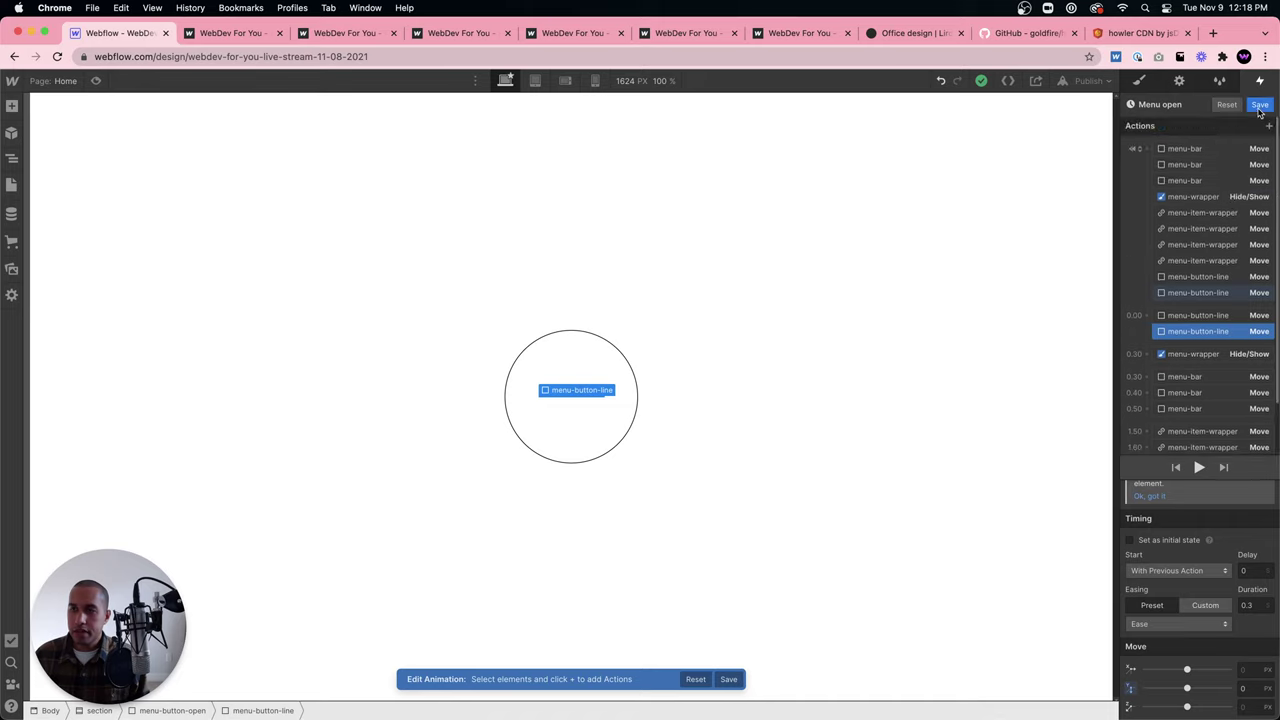
left_click(729, 679)
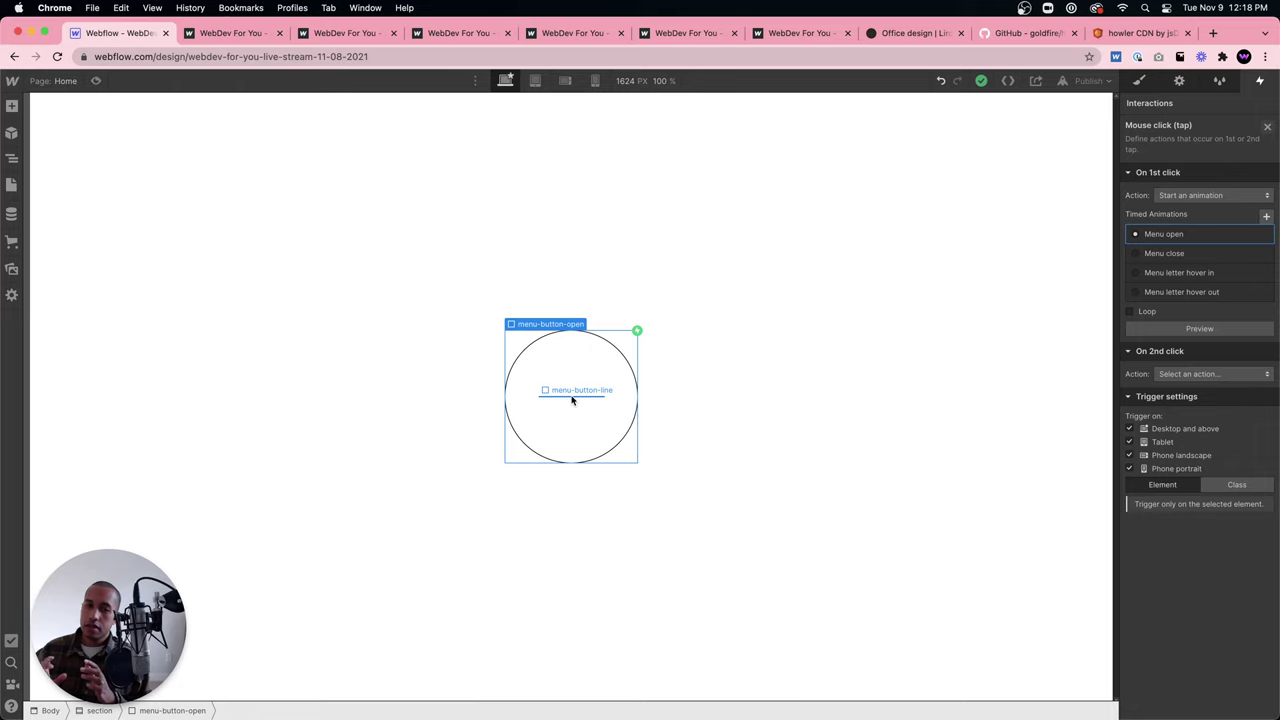
Reopen Menu open and add a menu-button-line Rotate action at 0.30 after the line moves.
left_click(1249, 234)
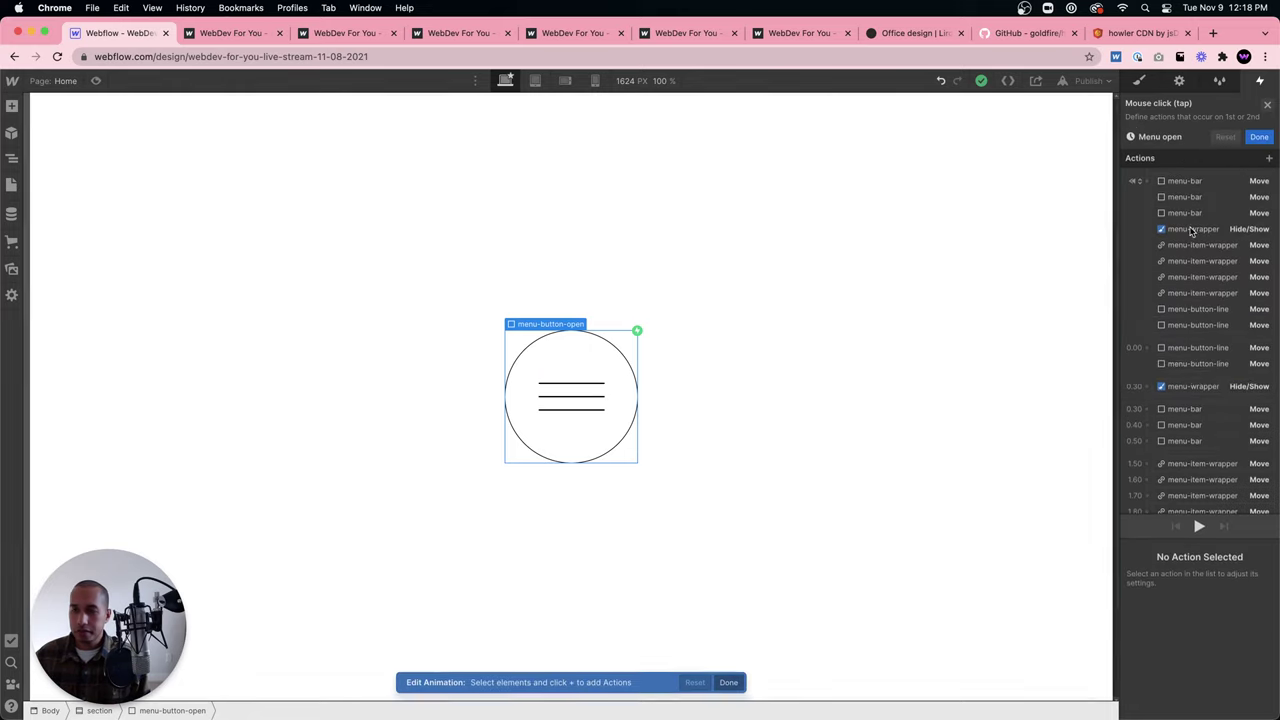
left_click(1206, 317)
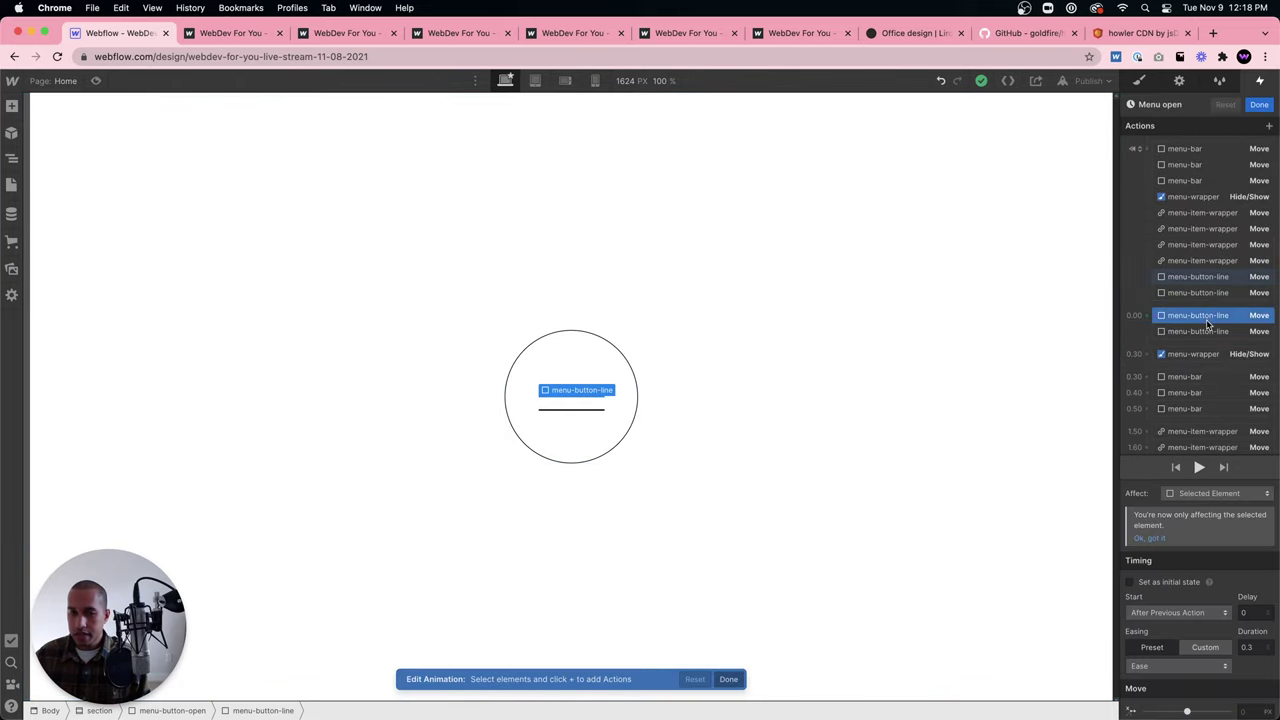
left_click(1200, 277)
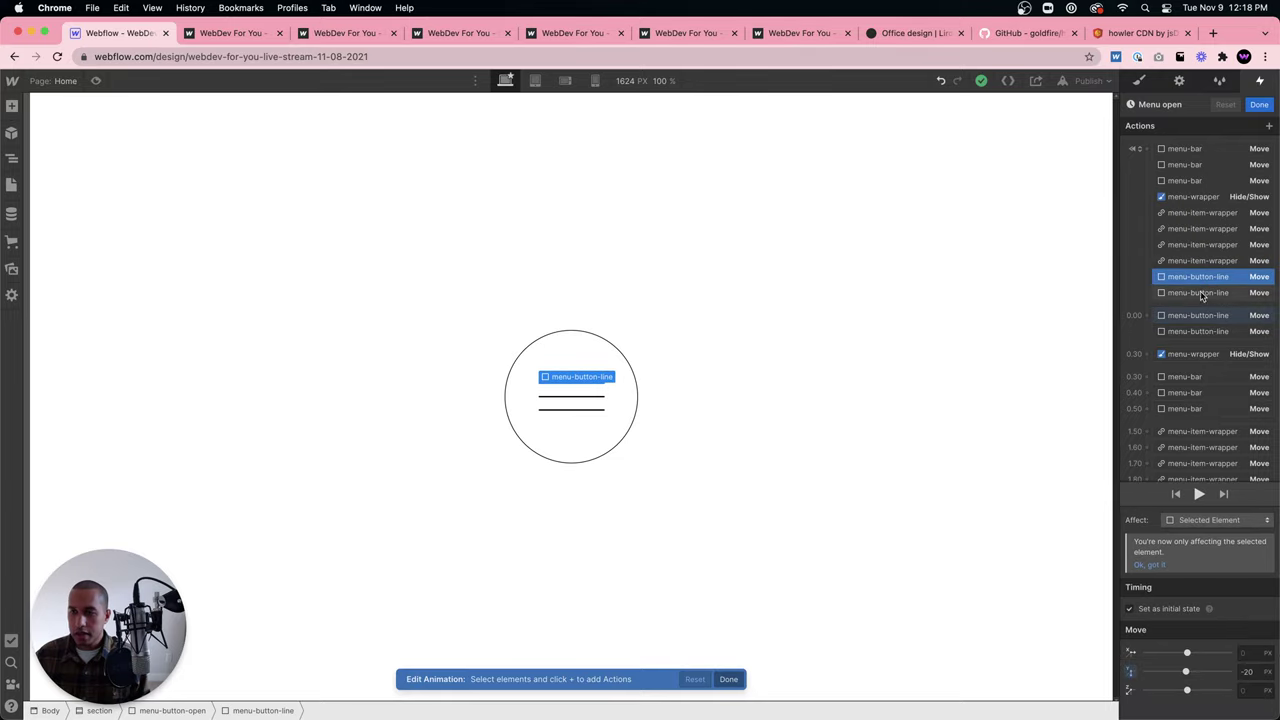
left_click(1205, 344)
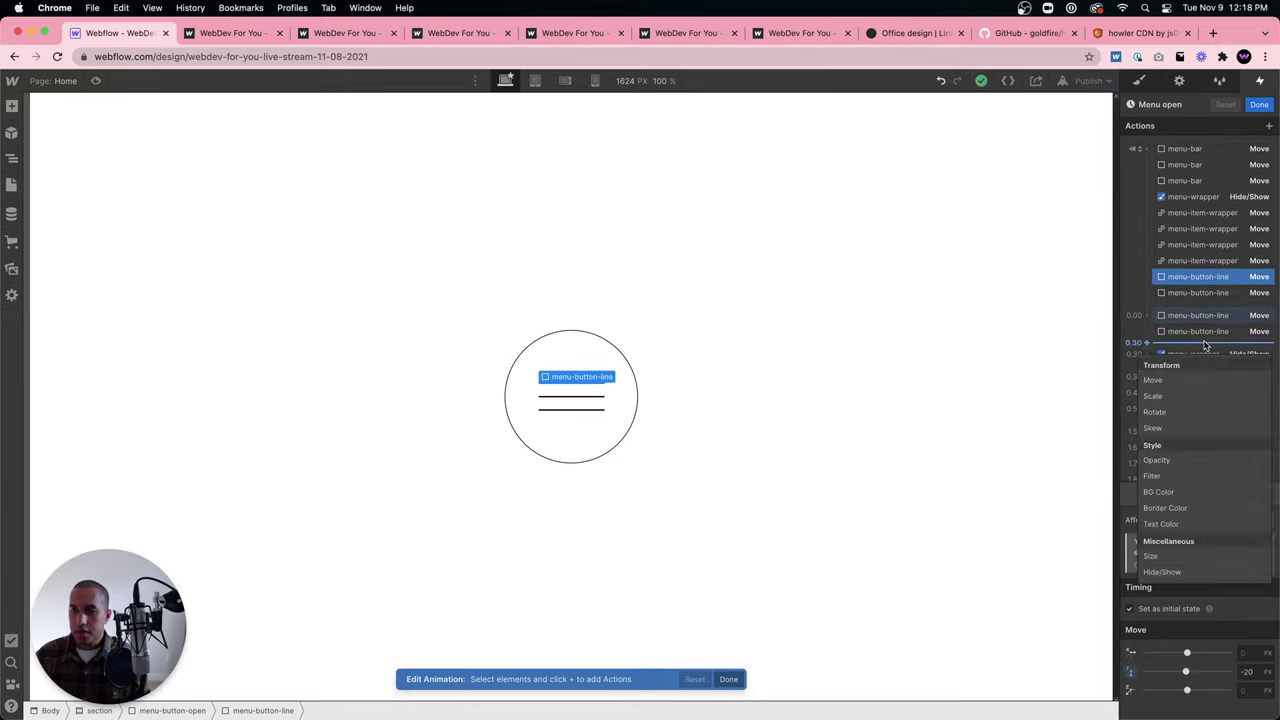
left_click(1157, 413)
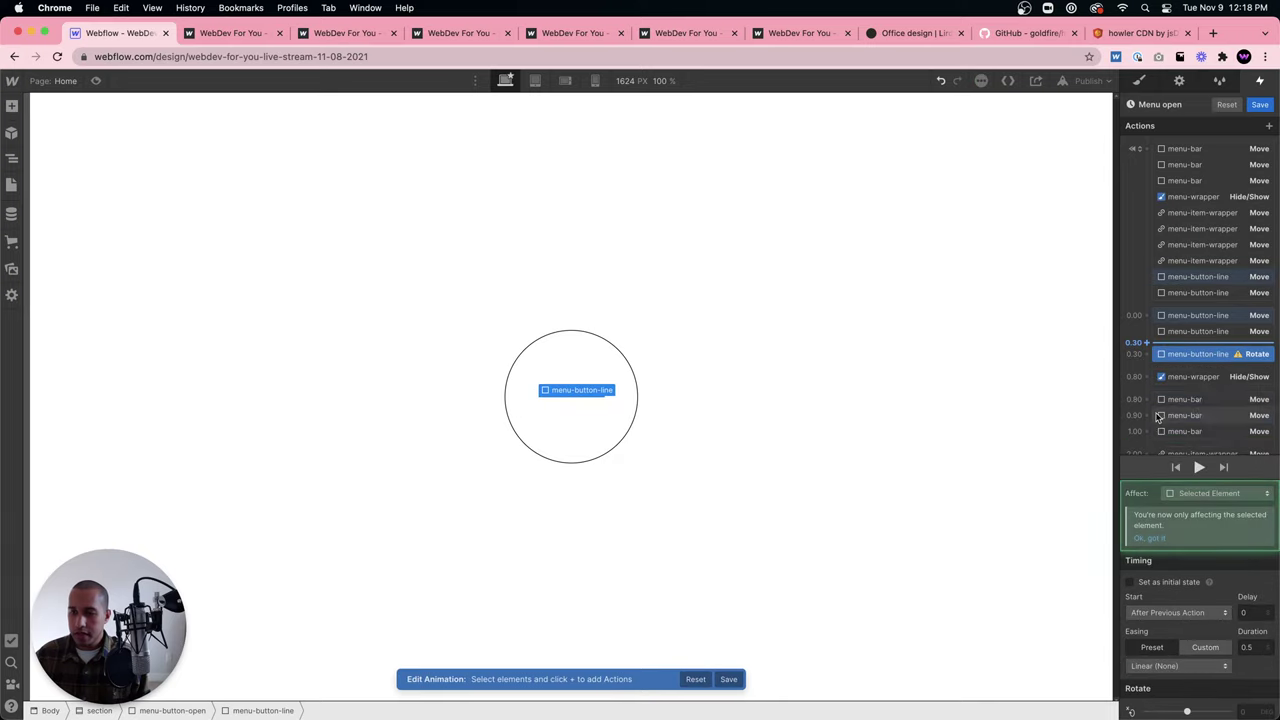
scroll(1241, 541, "down", 2)
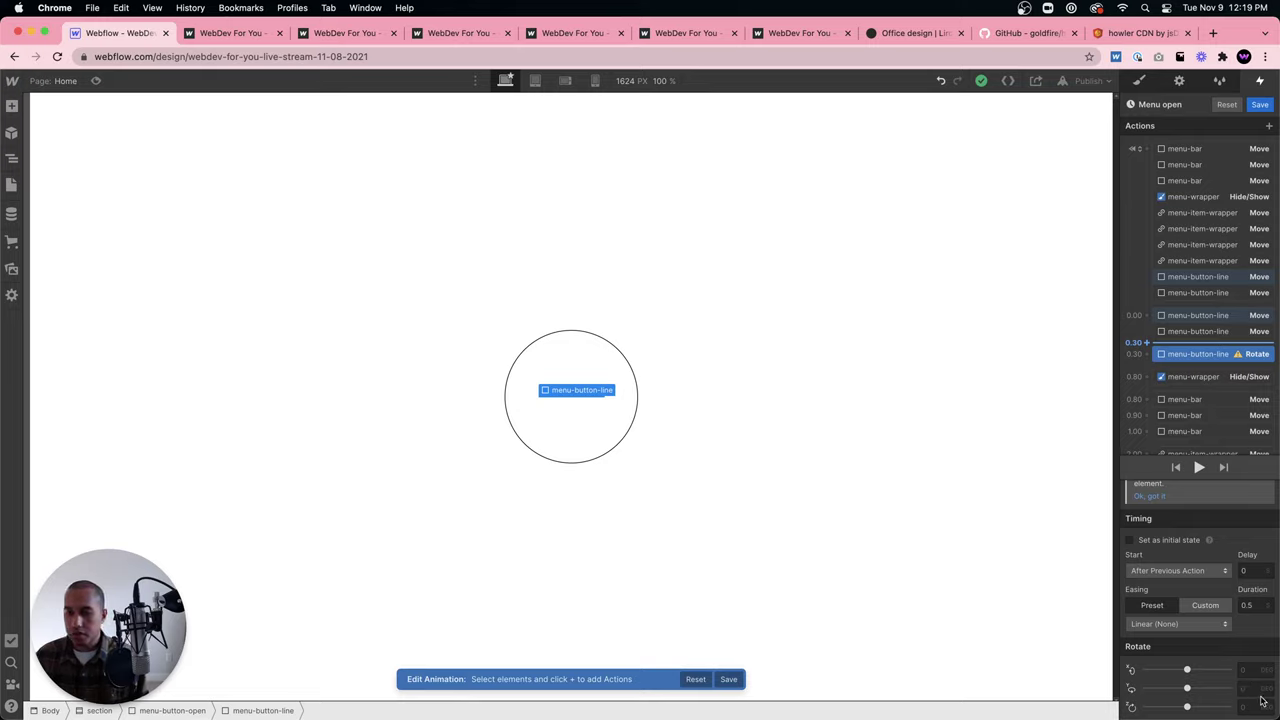
Set the line's Z rotation to 405° with Bounce Past easing and preview it.
left_click(1246, 707)
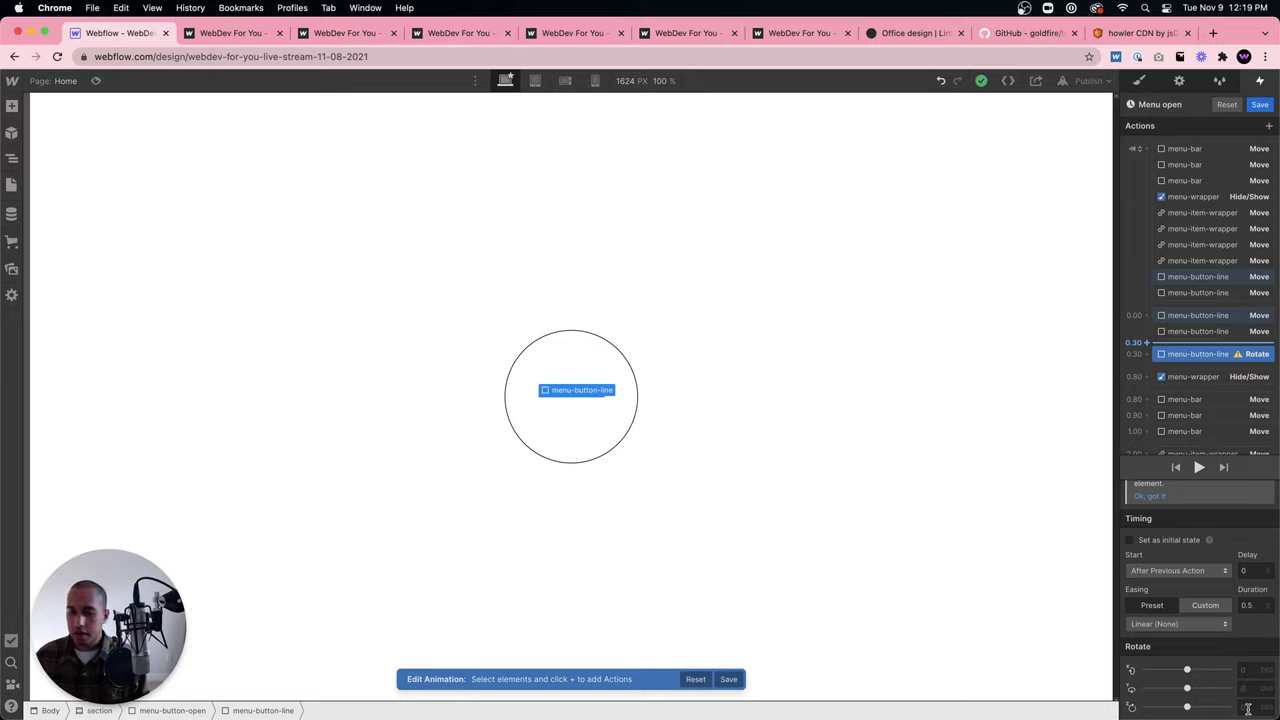
type("405")
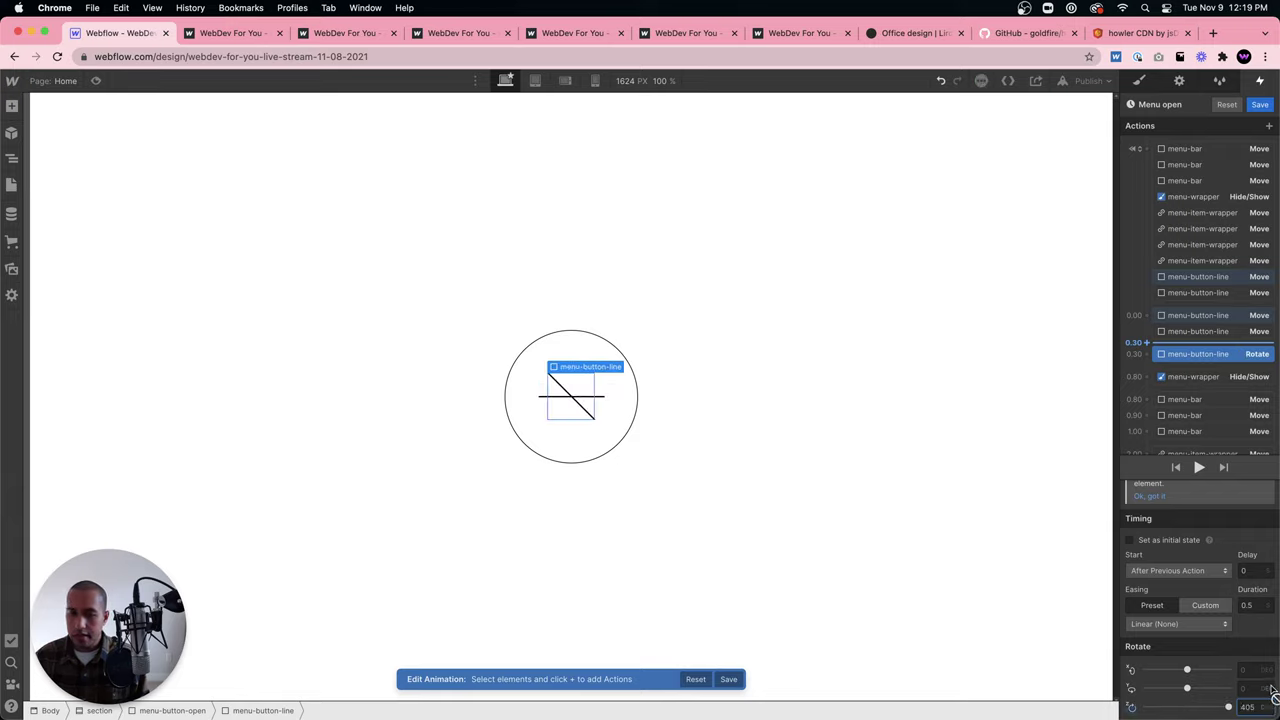
left_click(1172, 624)
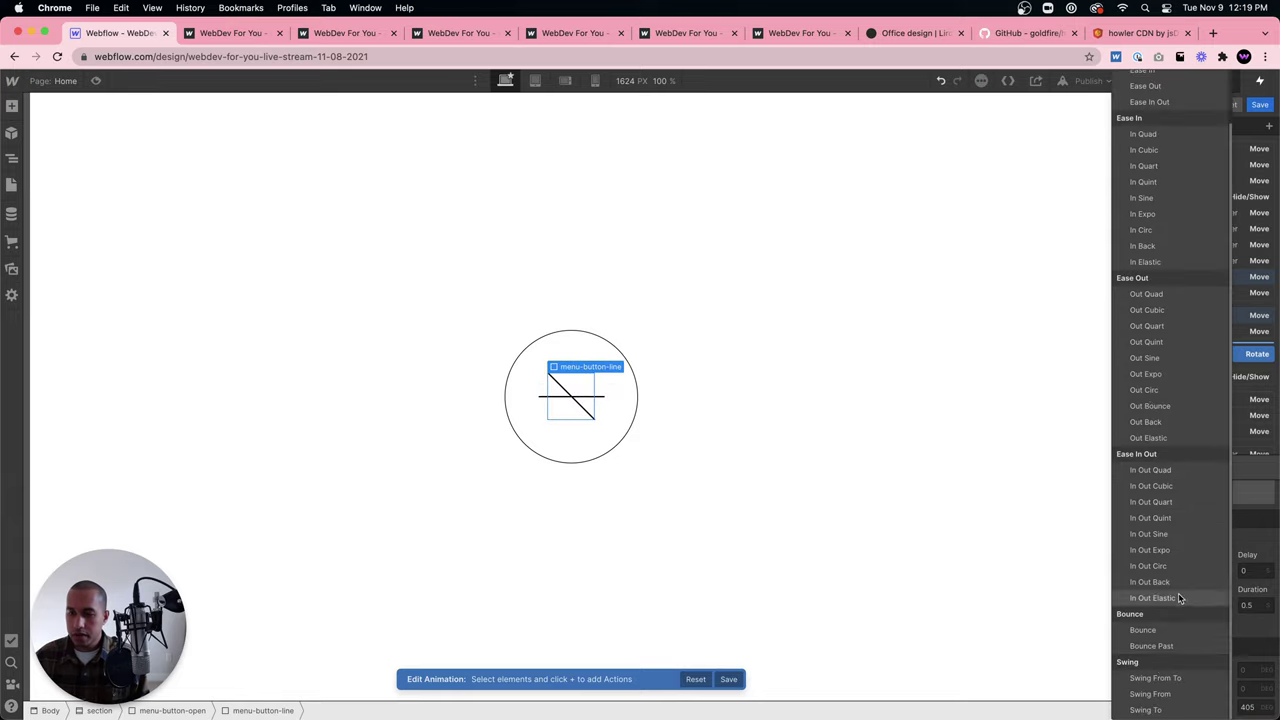
left_click(1160, 646)
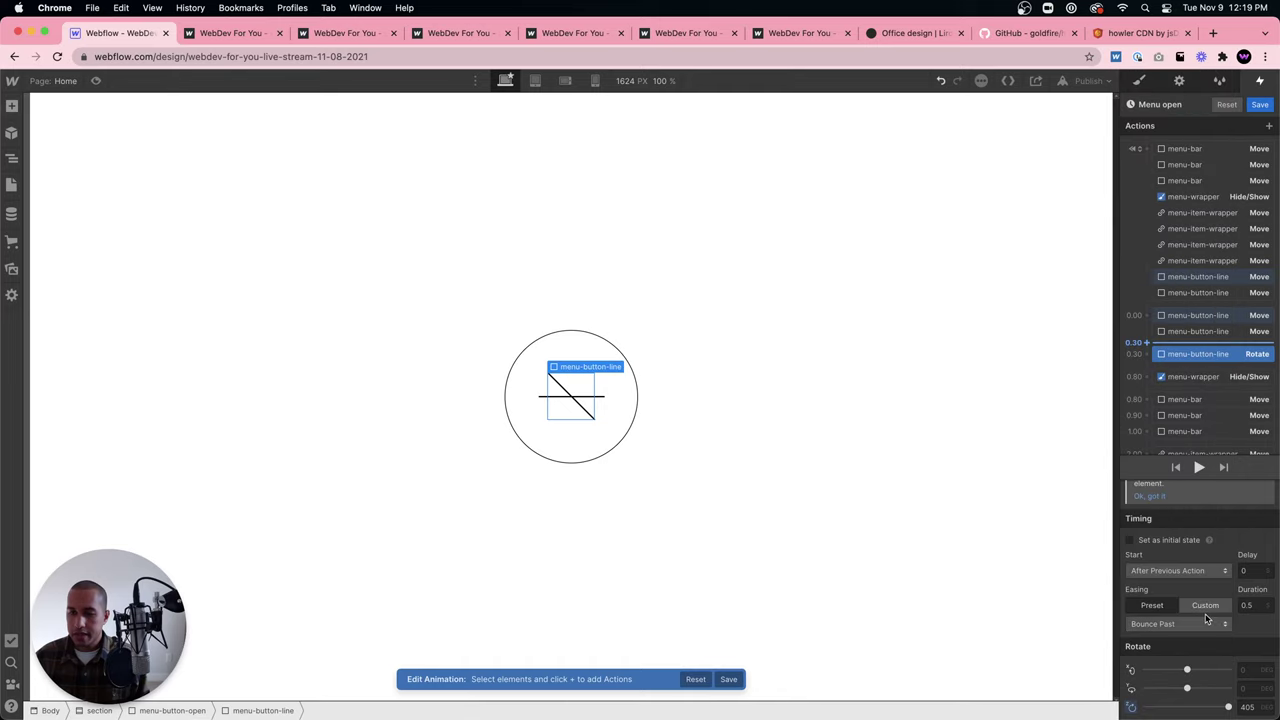
left_click(1198, 467)
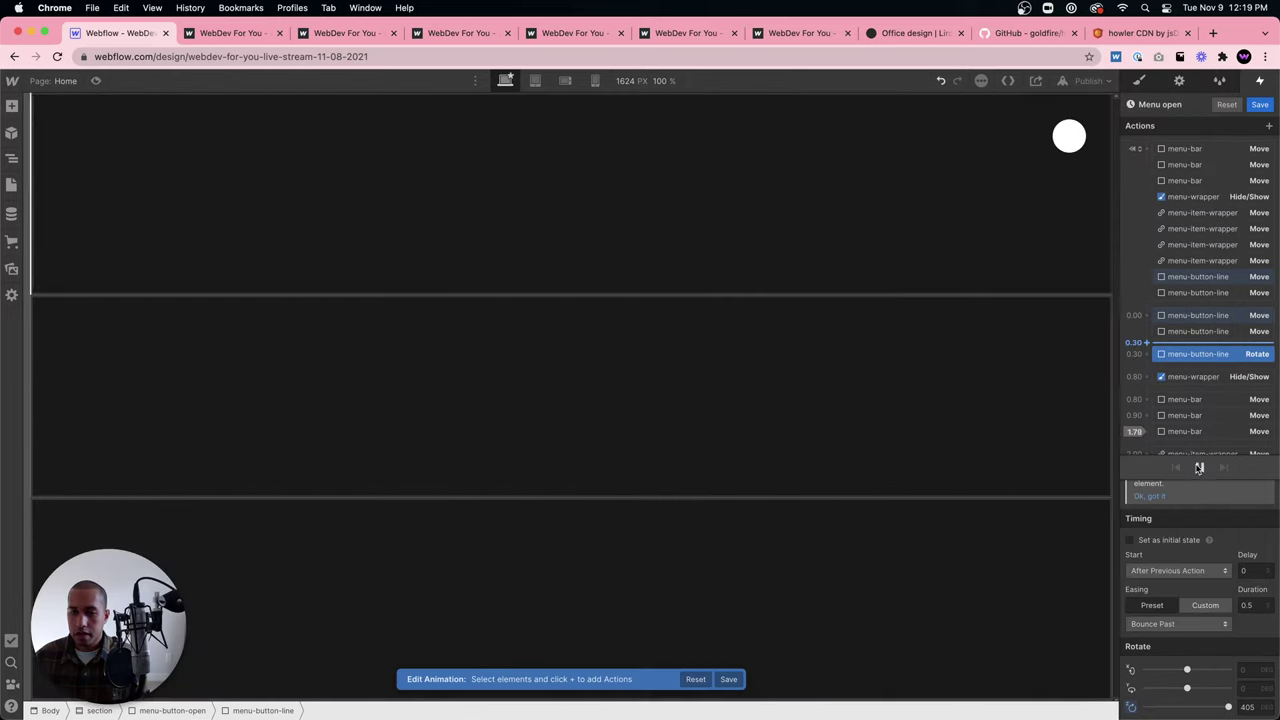
Compare Bounce, In Out Elastic and Swing From To easings in preview, returning to Bounce Past.
left_click(1179, 628)
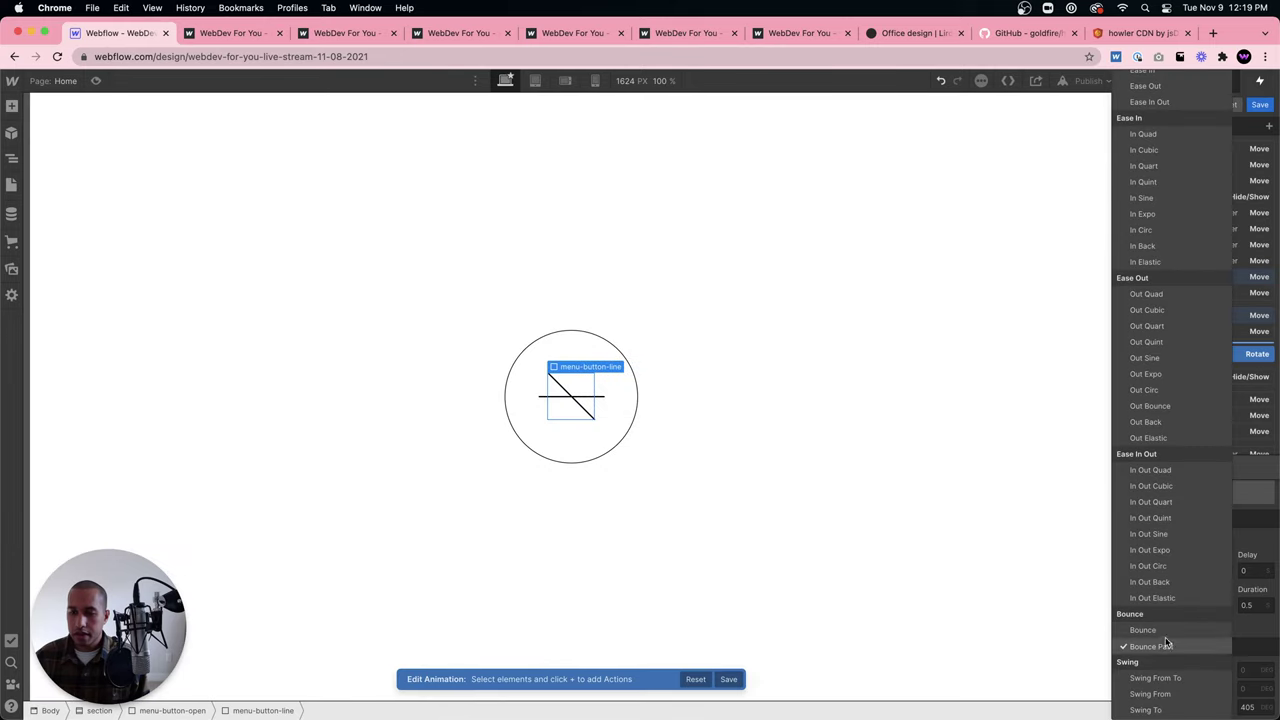
left_click(1143, 630)
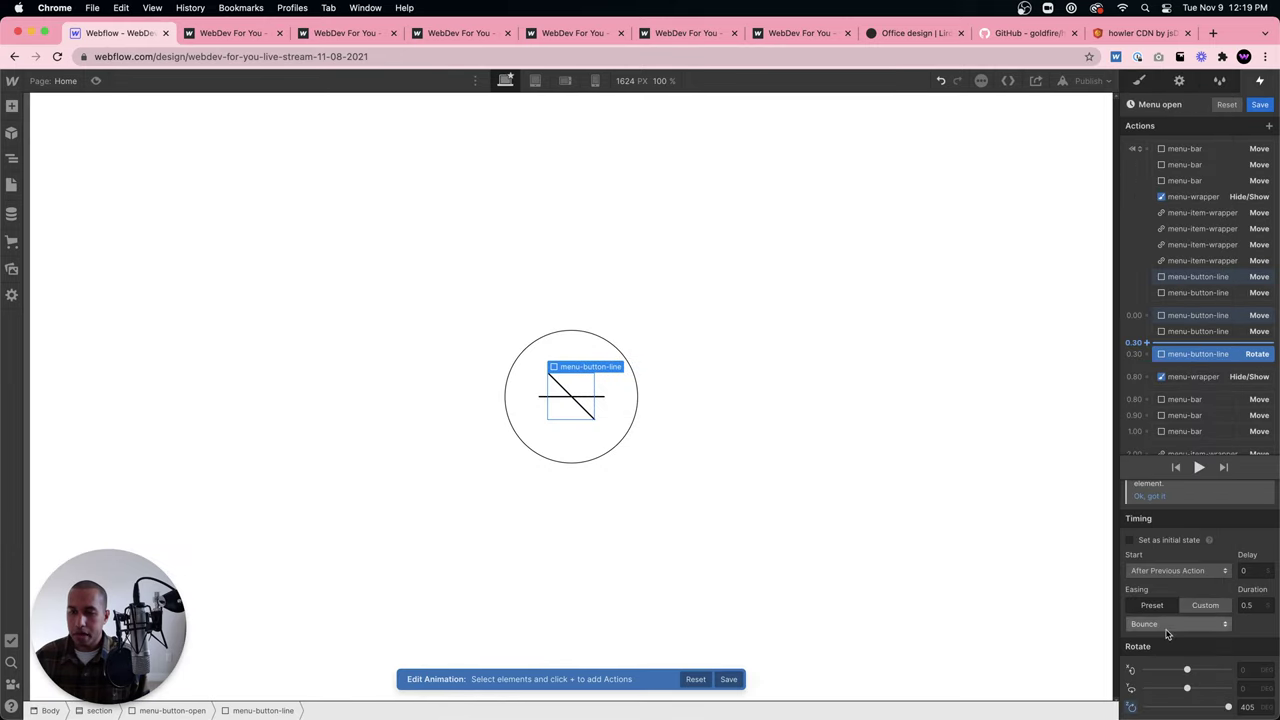
left_click(1199, 467)
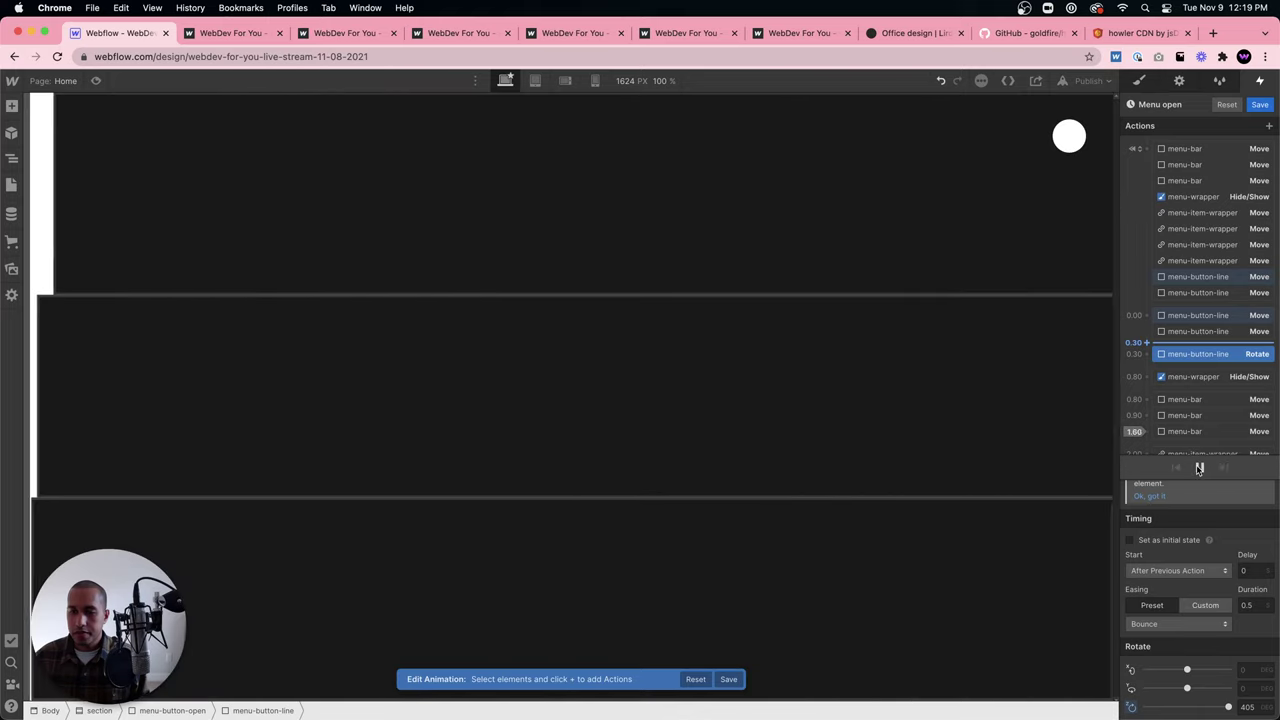
left_click(1178, 623)
left_click(1160, 598)
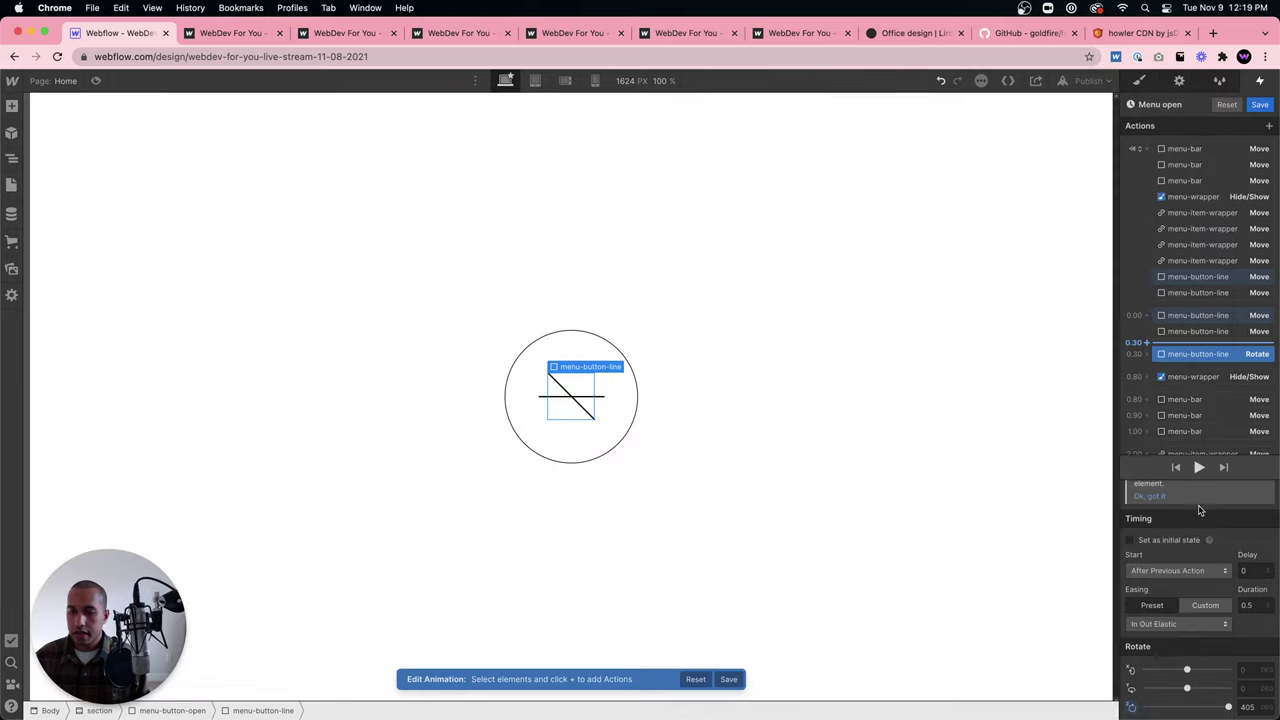
left_click(1199, 467)
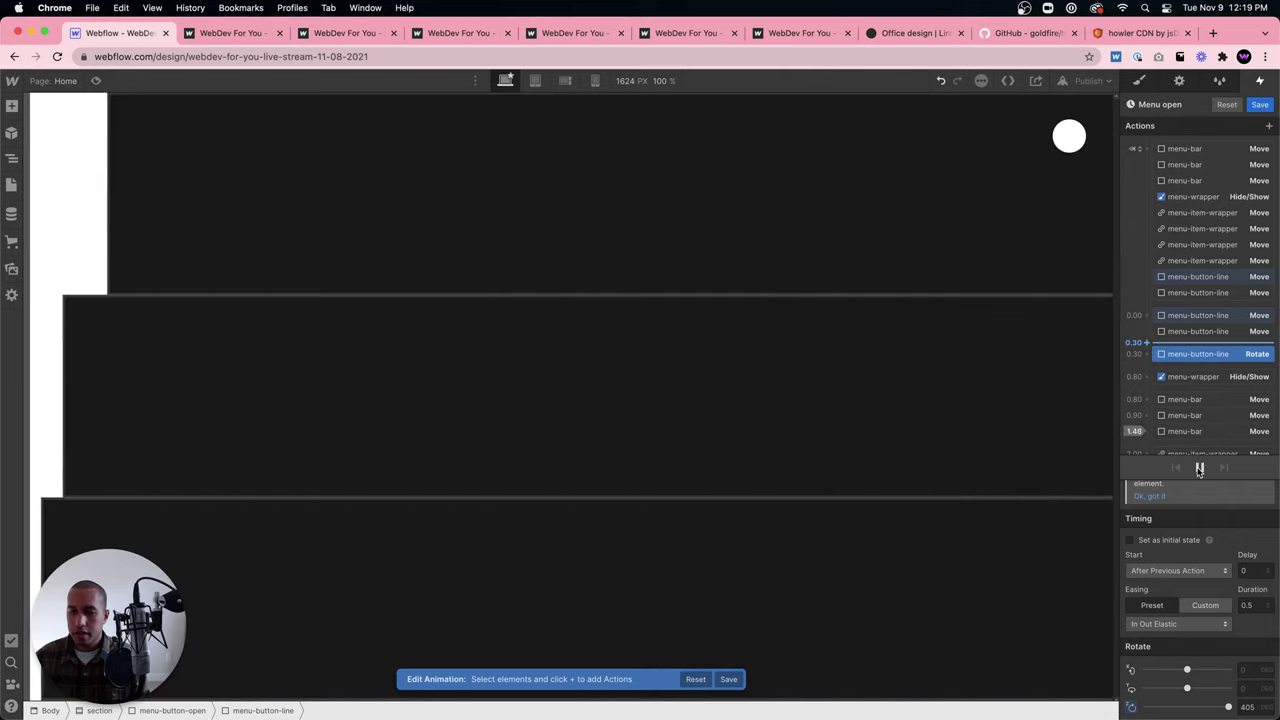
left_click(1156, 624)
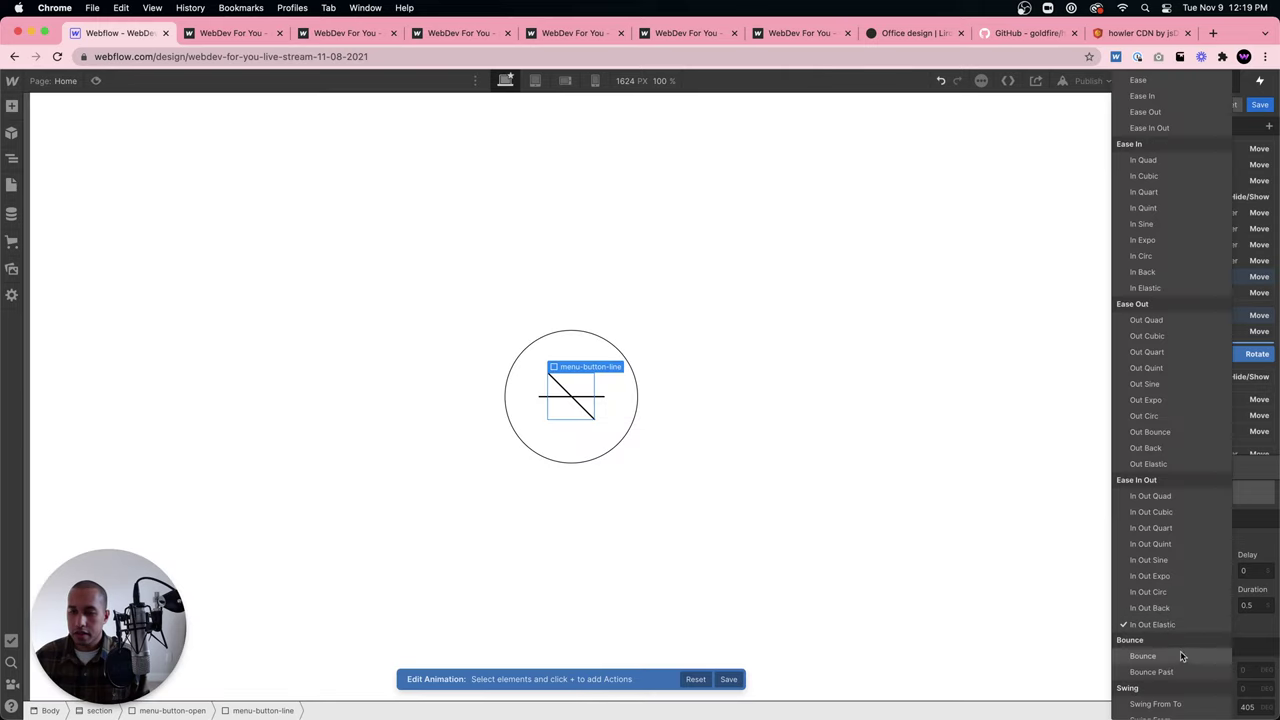
scroll(1158, 656, "down", 1)
left_click(1160, 680)
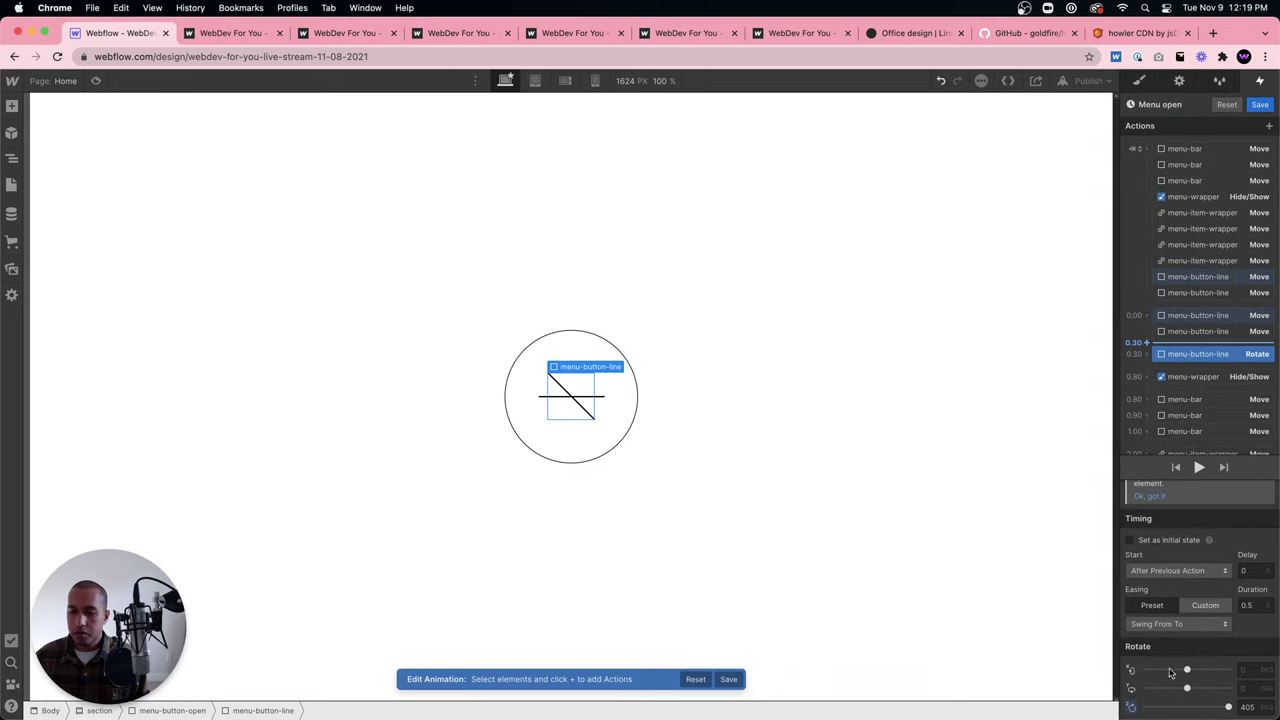
left_click(1198, 468)
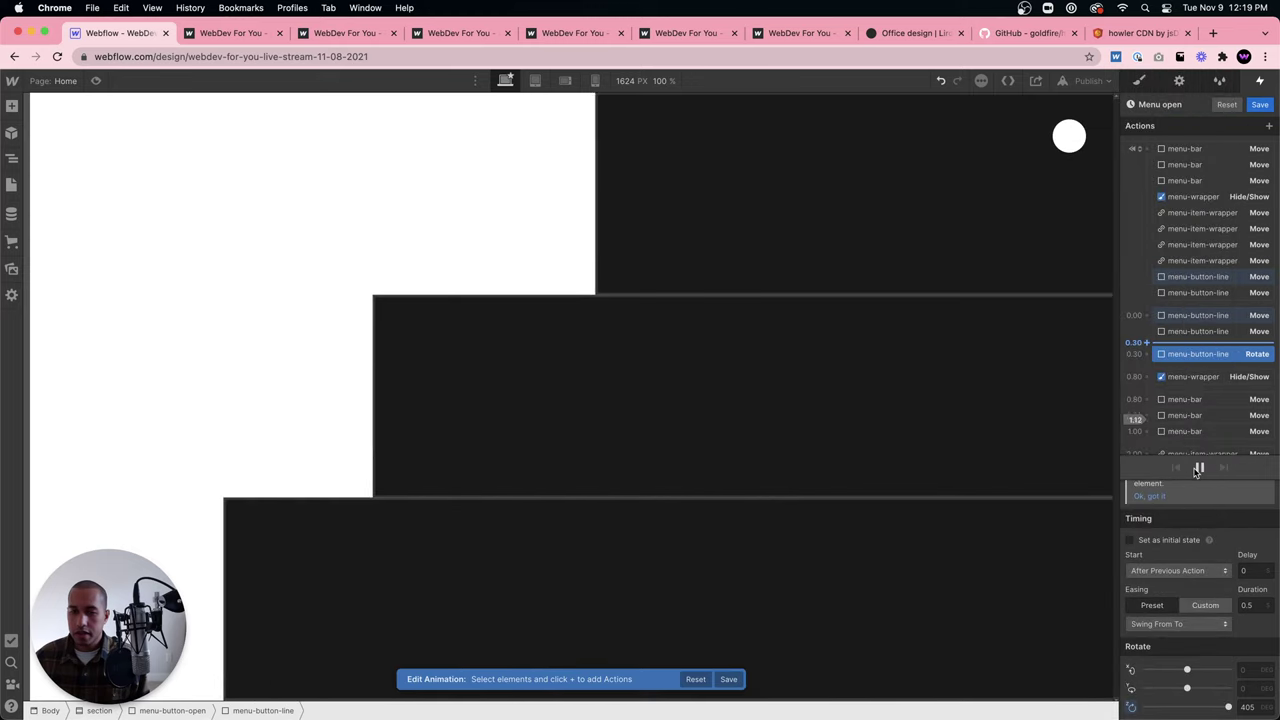
left_click(1165, 624)
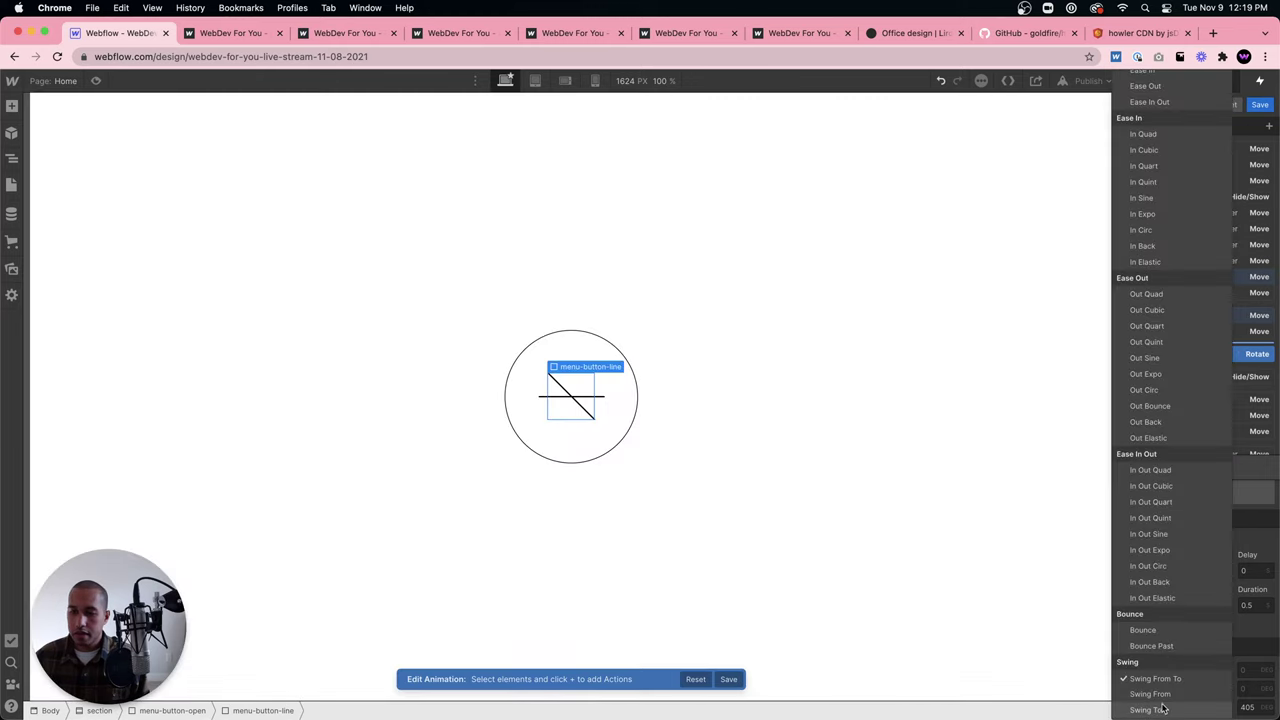
left_click(1152, 646)
left_click(1198, 468)
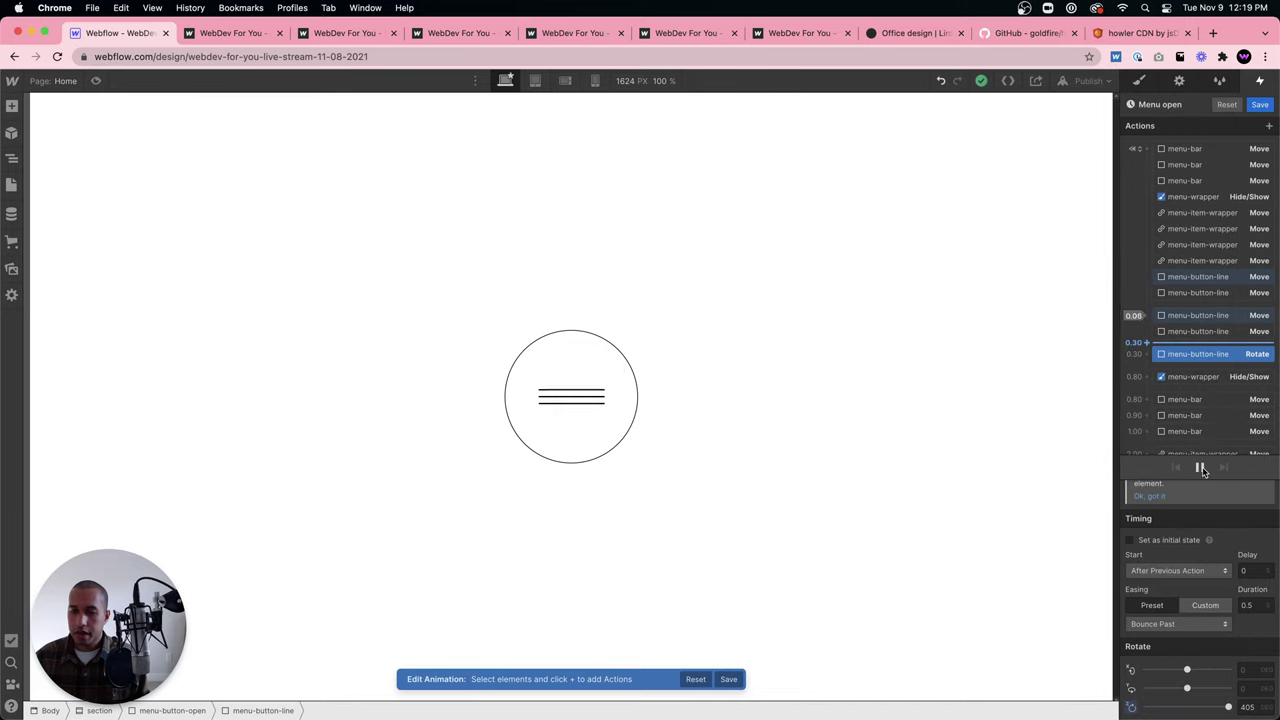
Lengthen the rotation to 1 s, retest In Out Elastic and Bounce, and settle on Bounce Past.
double_click(1250, 605)
type("1")
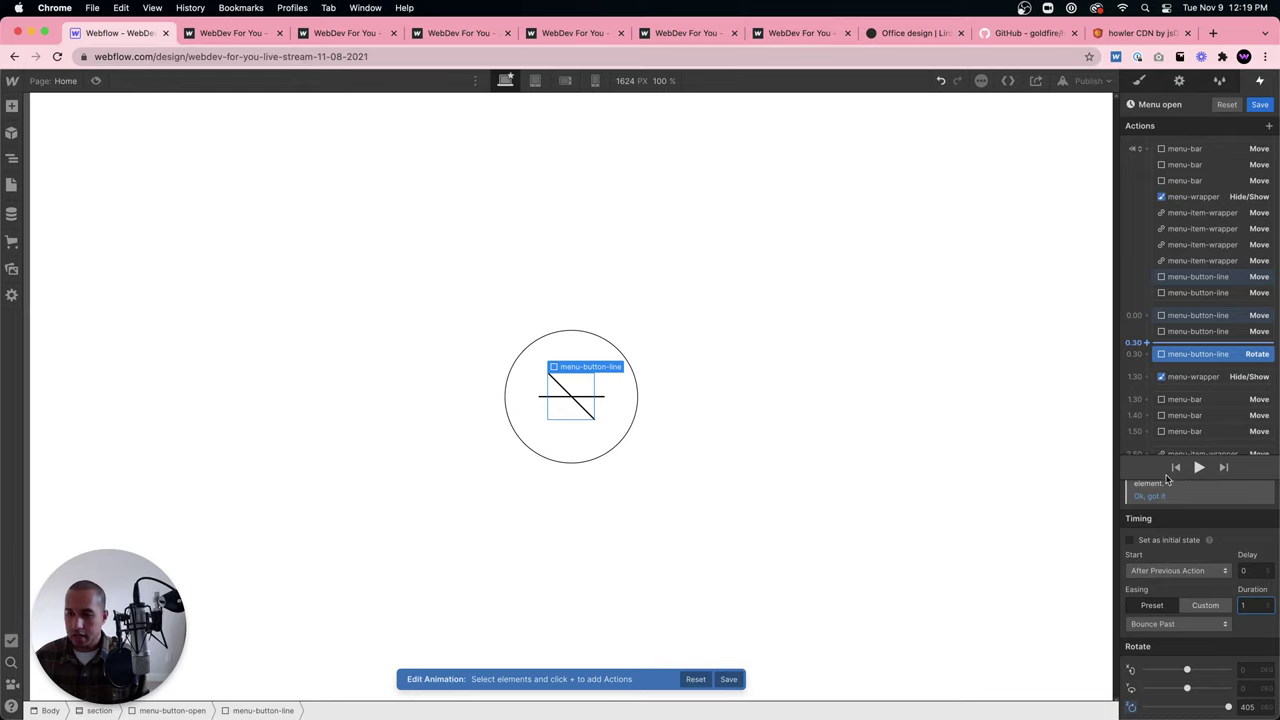
left_click(1200, 467)
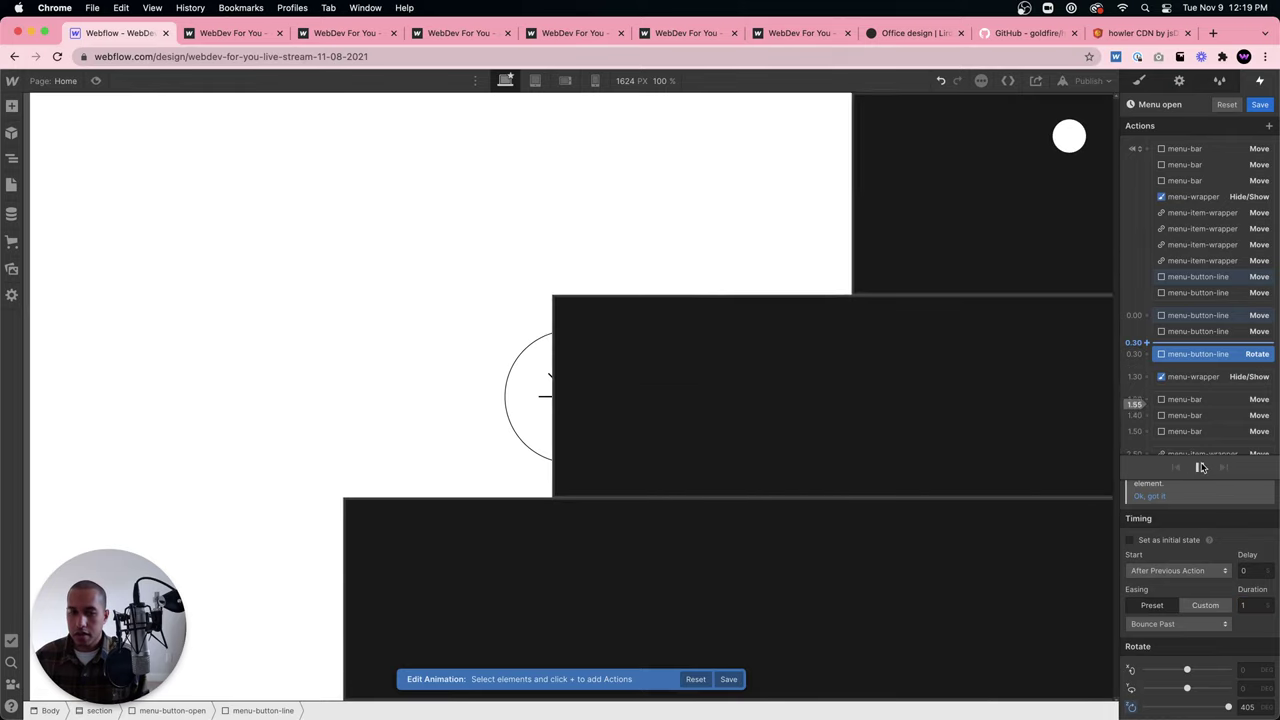
left_click(1172, 623)
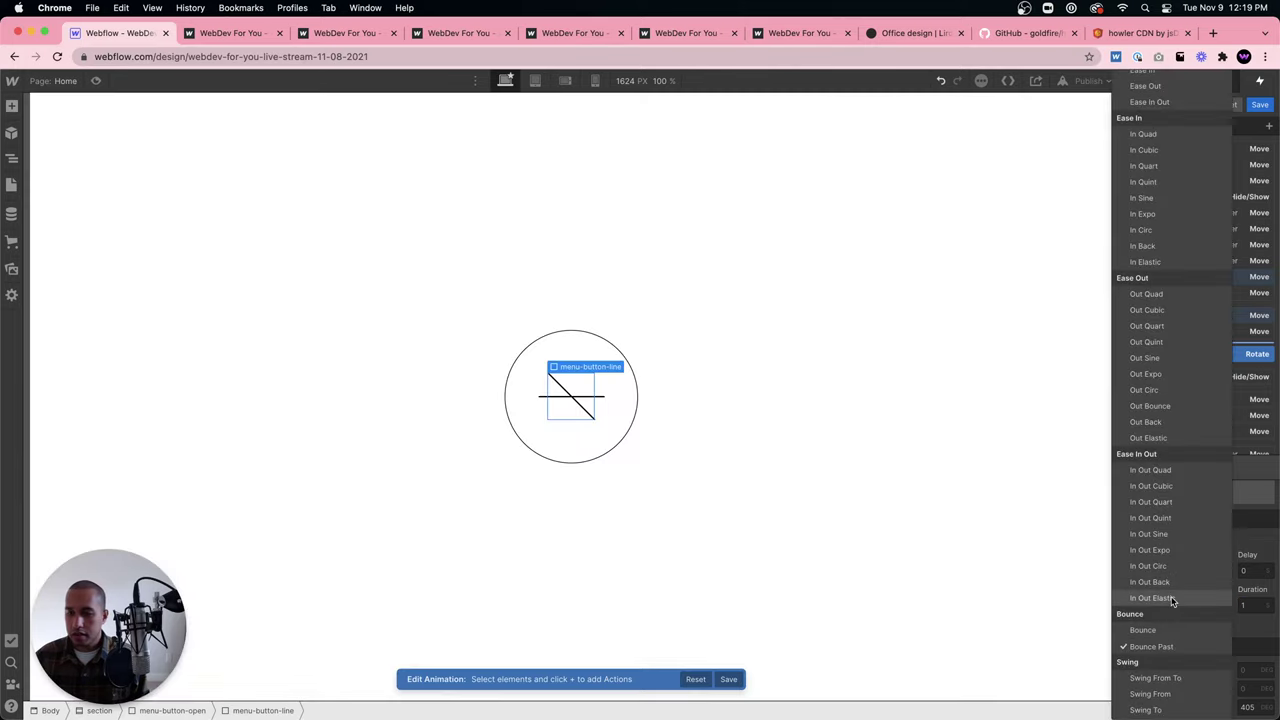
left_click(1172, 598)
left_click(1198, 467)
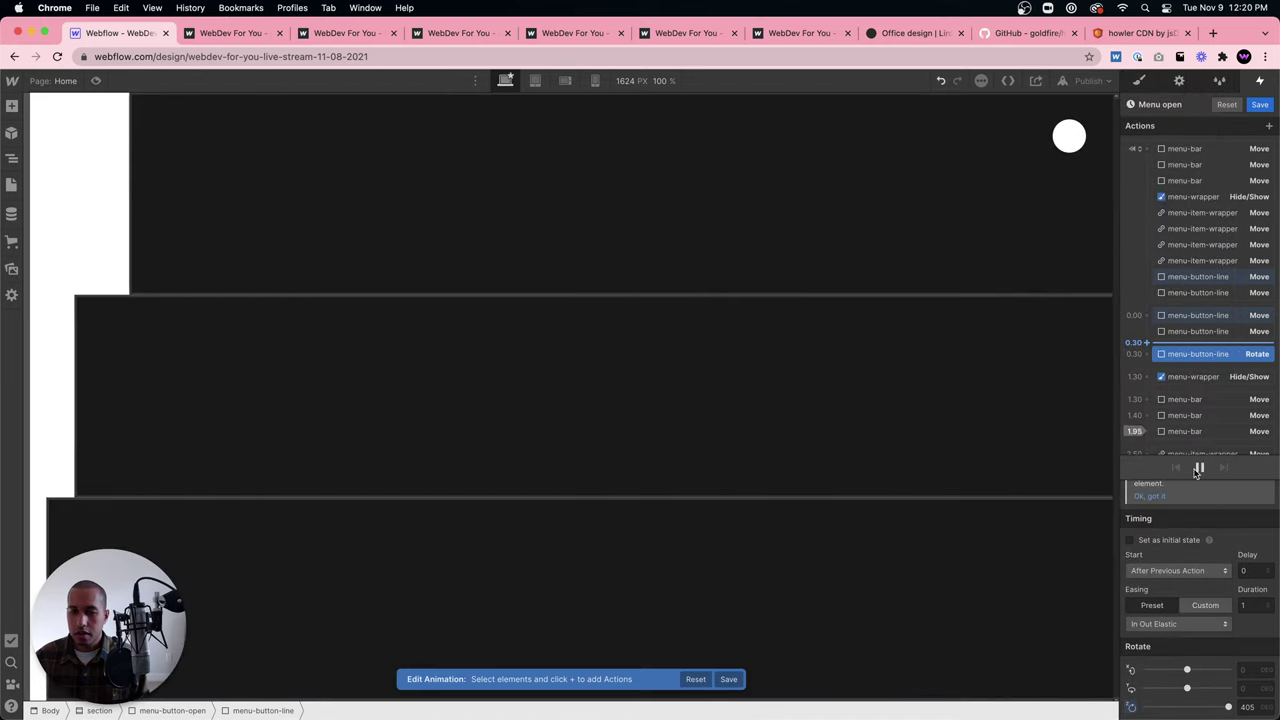
left_click(1178, 623)
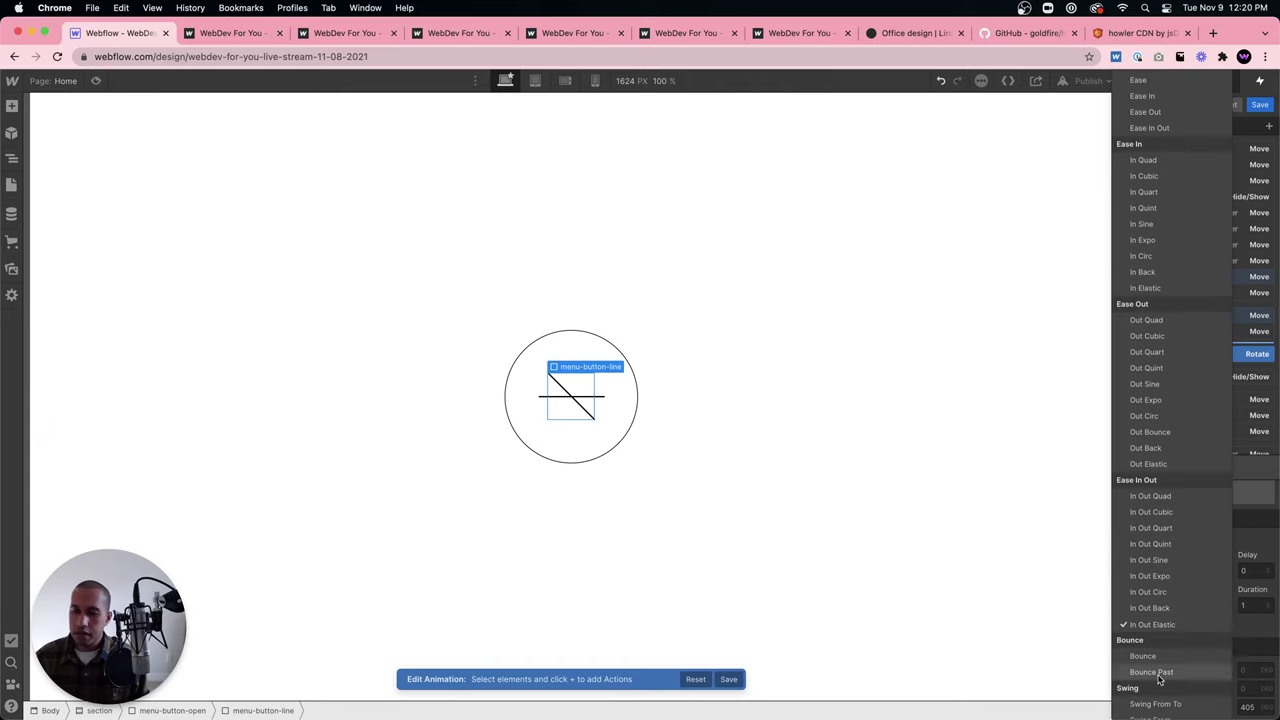
left_click(1157, 656)
left_click(1199, 468)
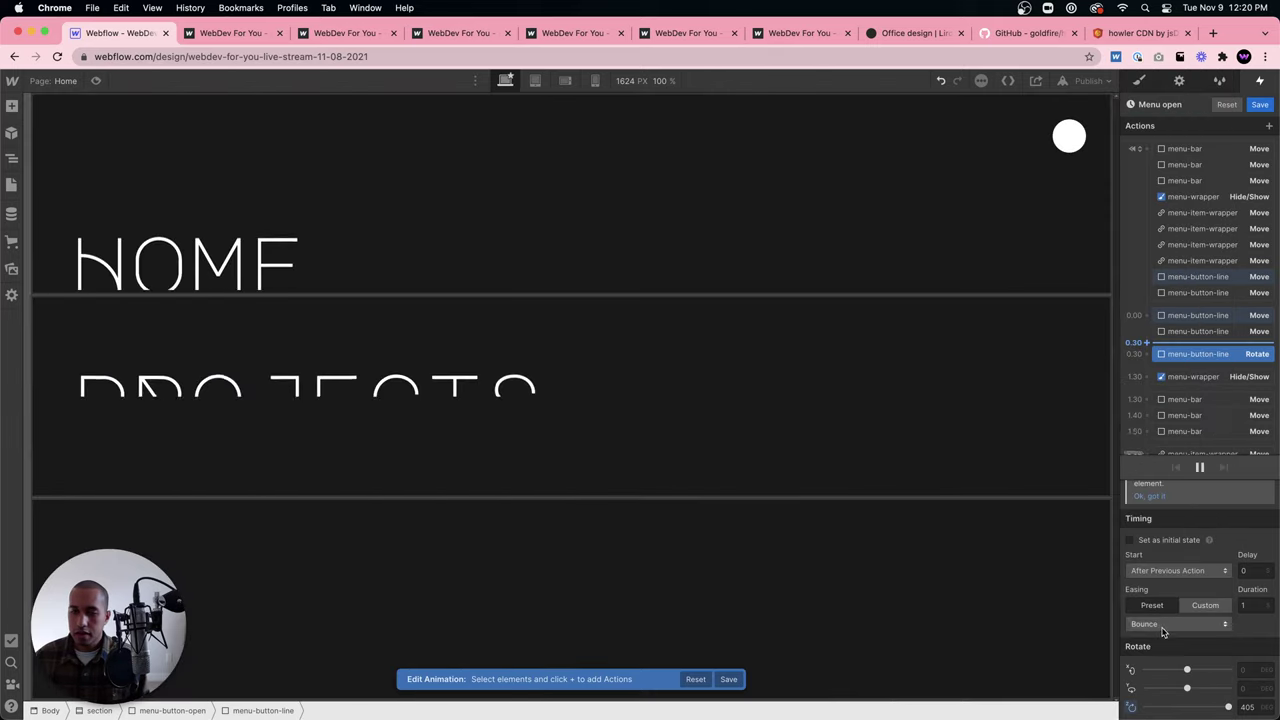
left_click(1170, 623)
left_click(1155, 646)
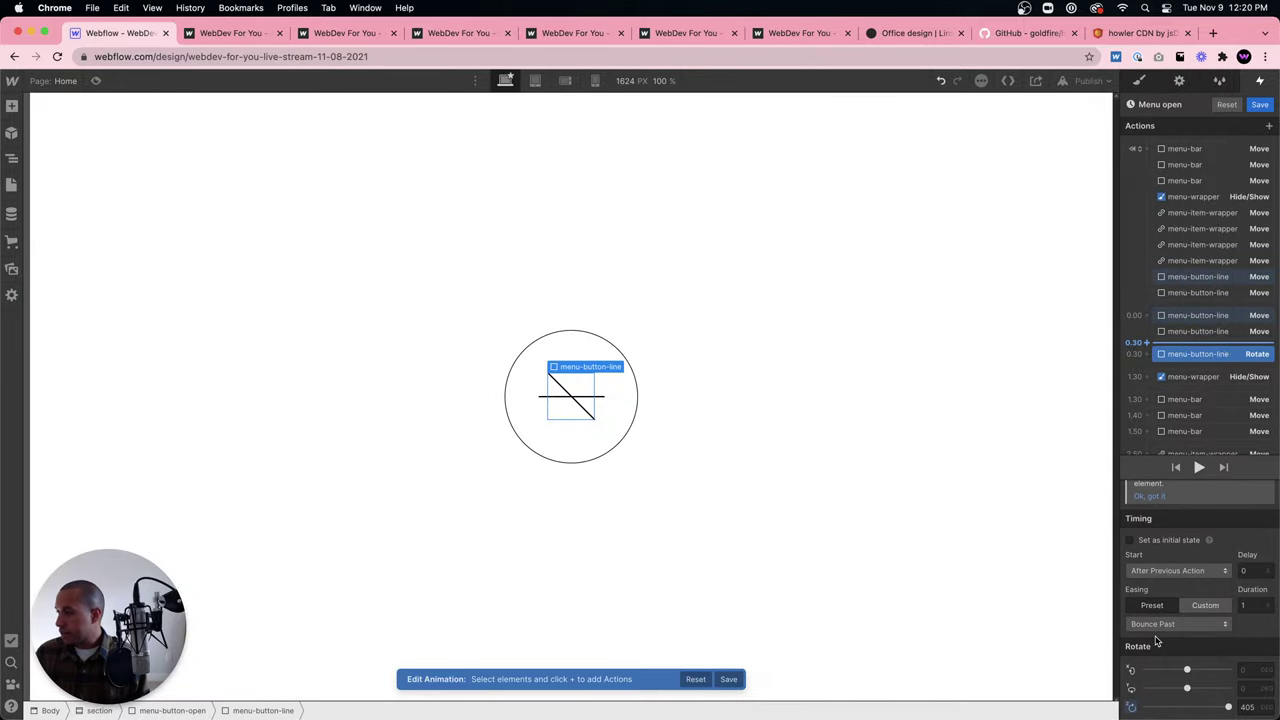
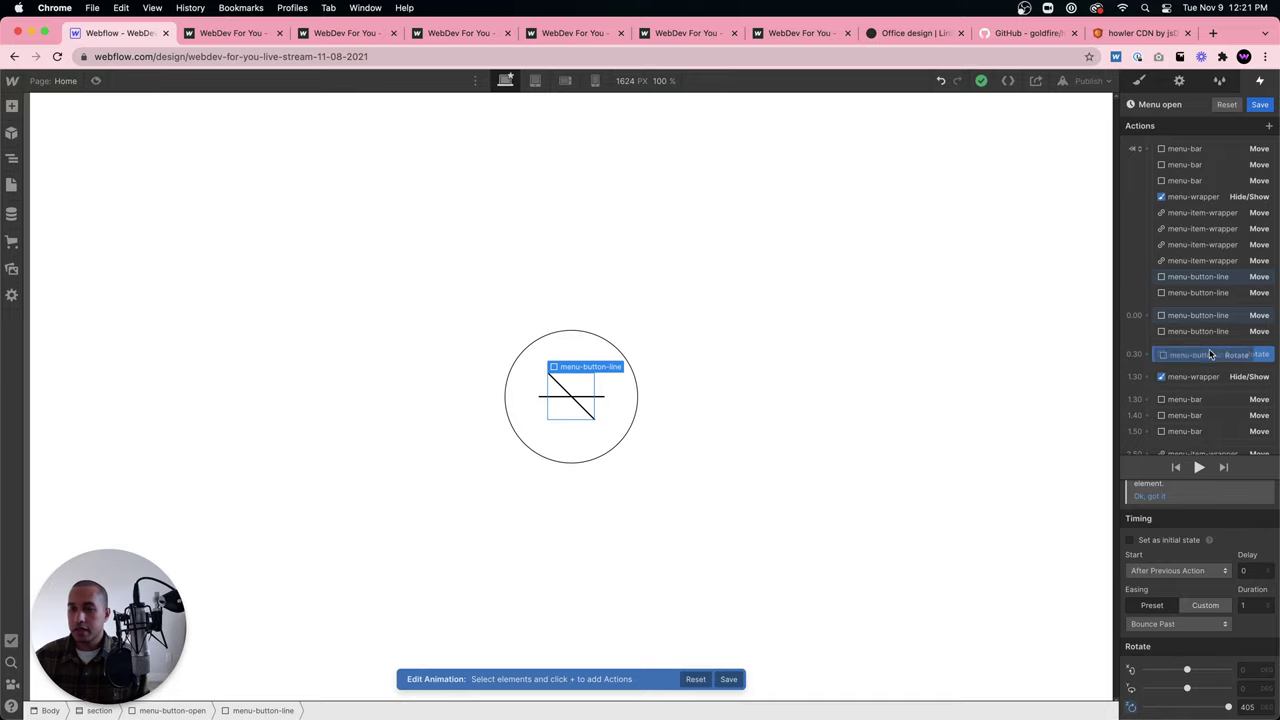
Add a Rotate action on the second menu line with Z at -405°, running with the previous action.
left_click_drag(1175, 362, 1202, 360)
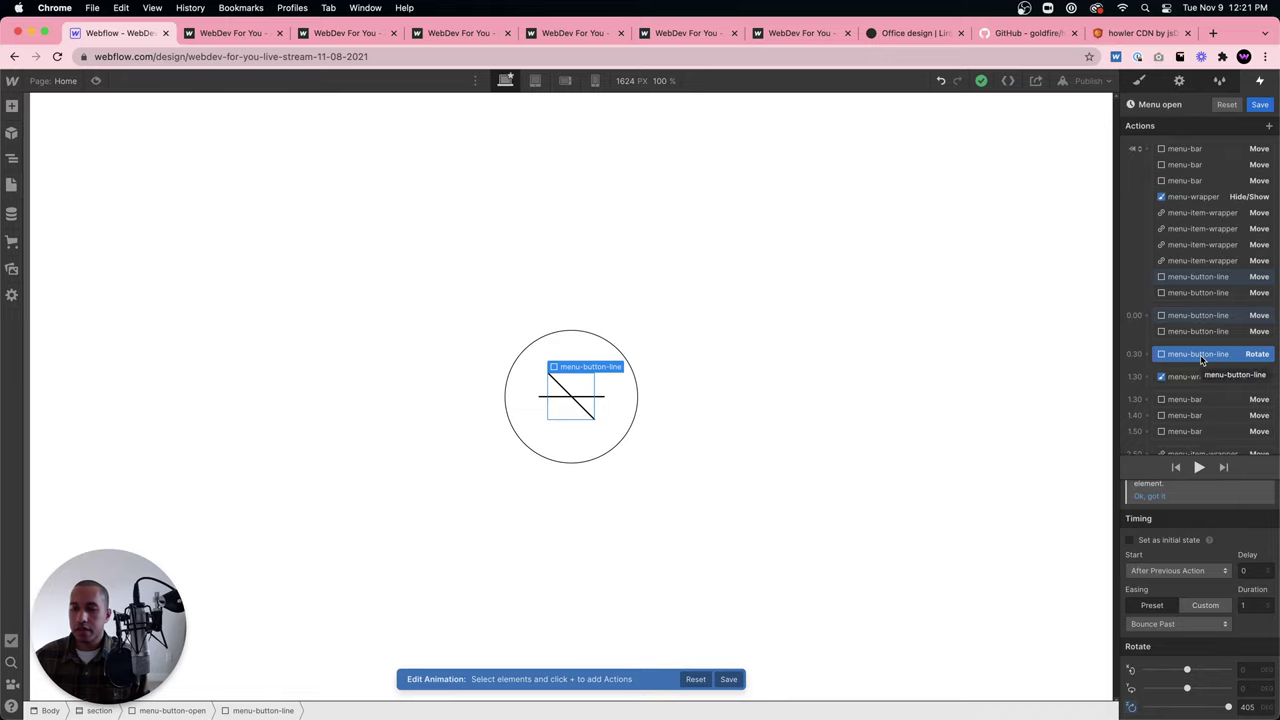
left_click(1200, 331)
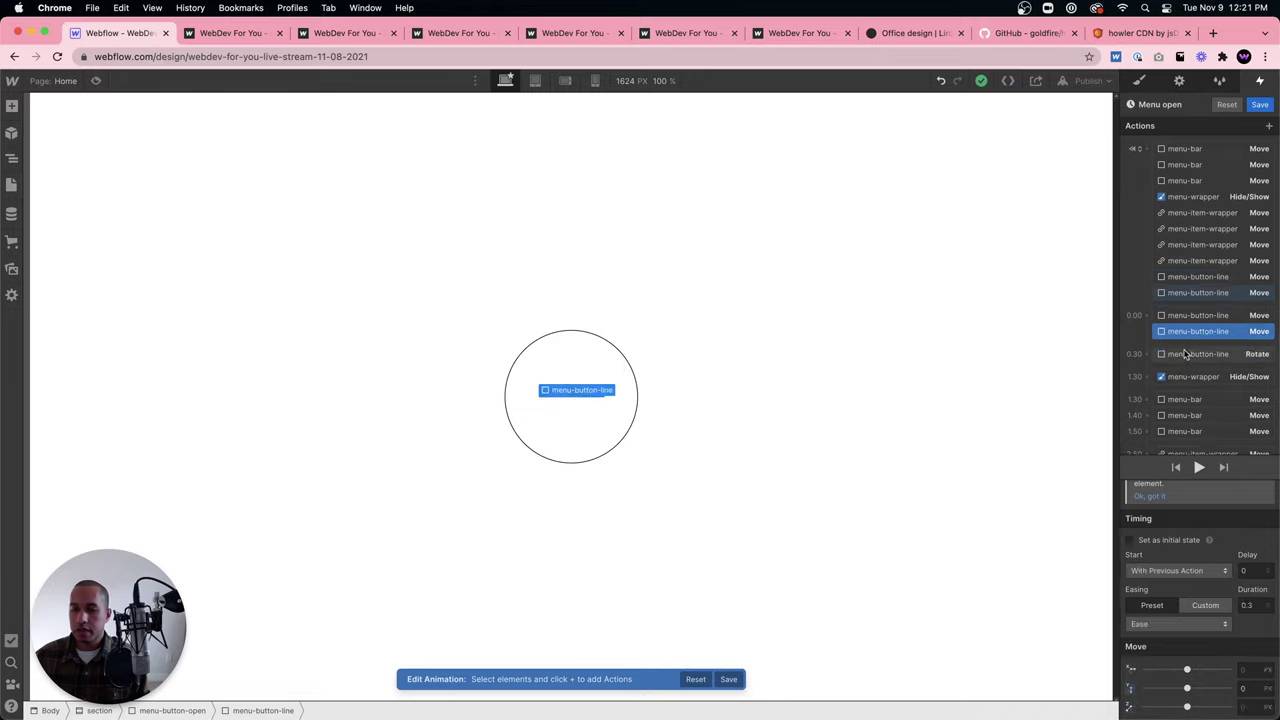
left_click(1188, 366)
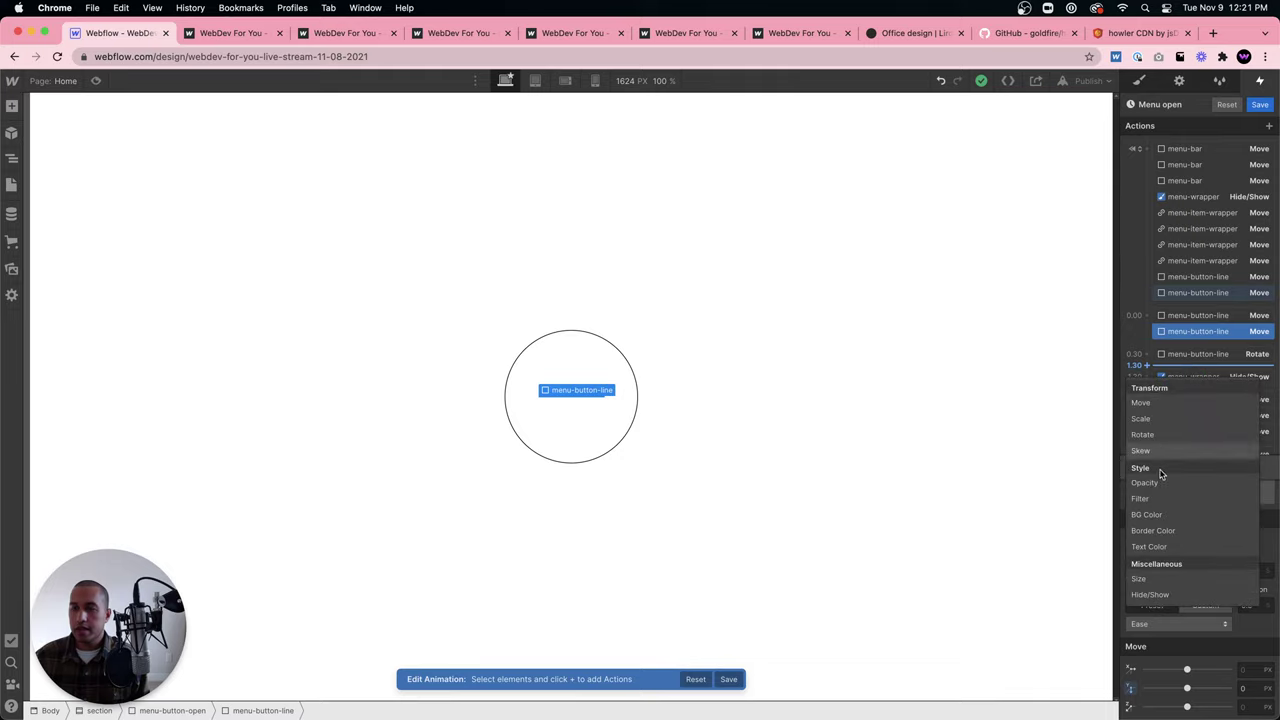
left_click(1155, 435)
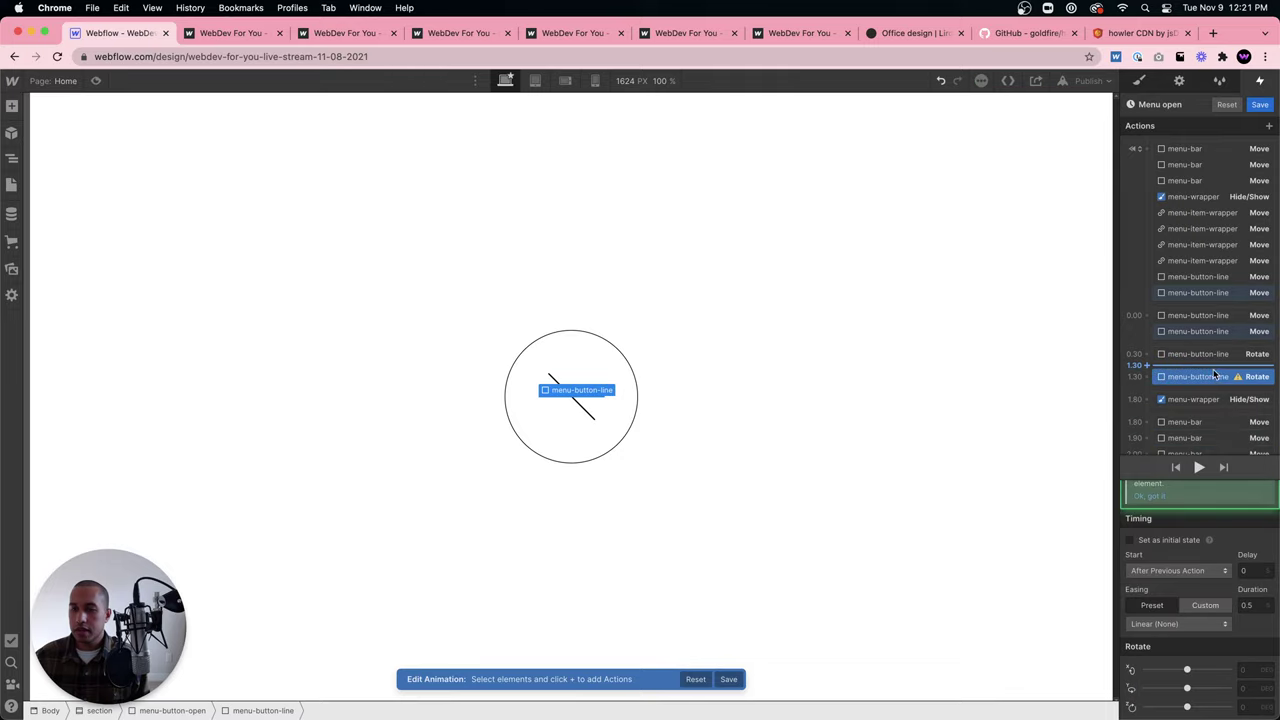
left_click_drag(1213, 375, 1206, 364)
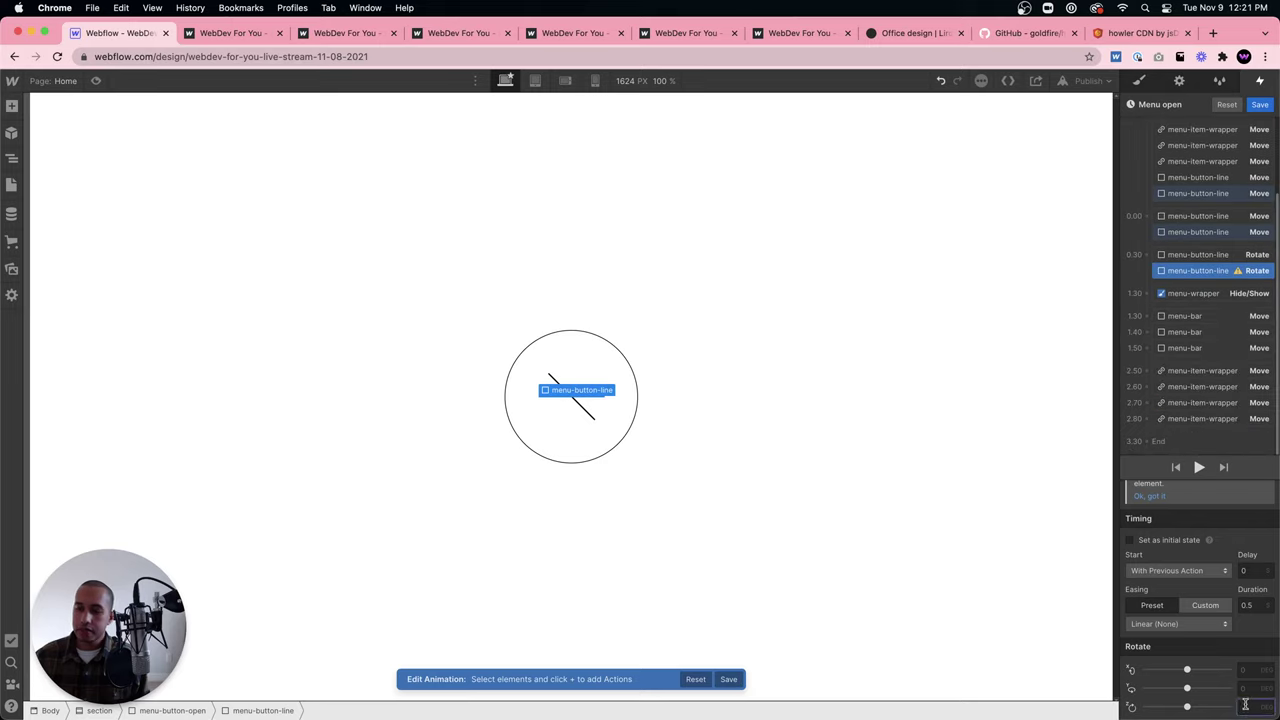
left_click(1245, 705)
type("-405")
key("Return")
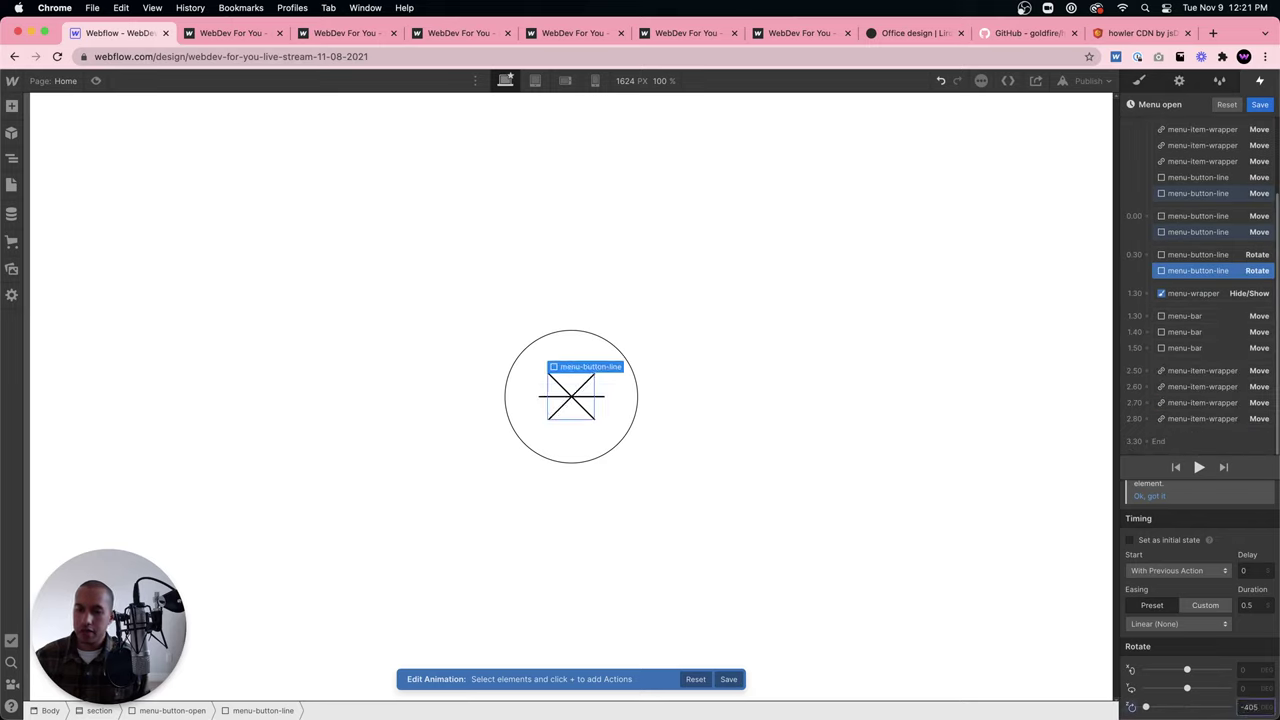
Give the rotation a duration of 1 with Bounce Past easing, previewing the menu-open animation.
left_click(1200, 466)
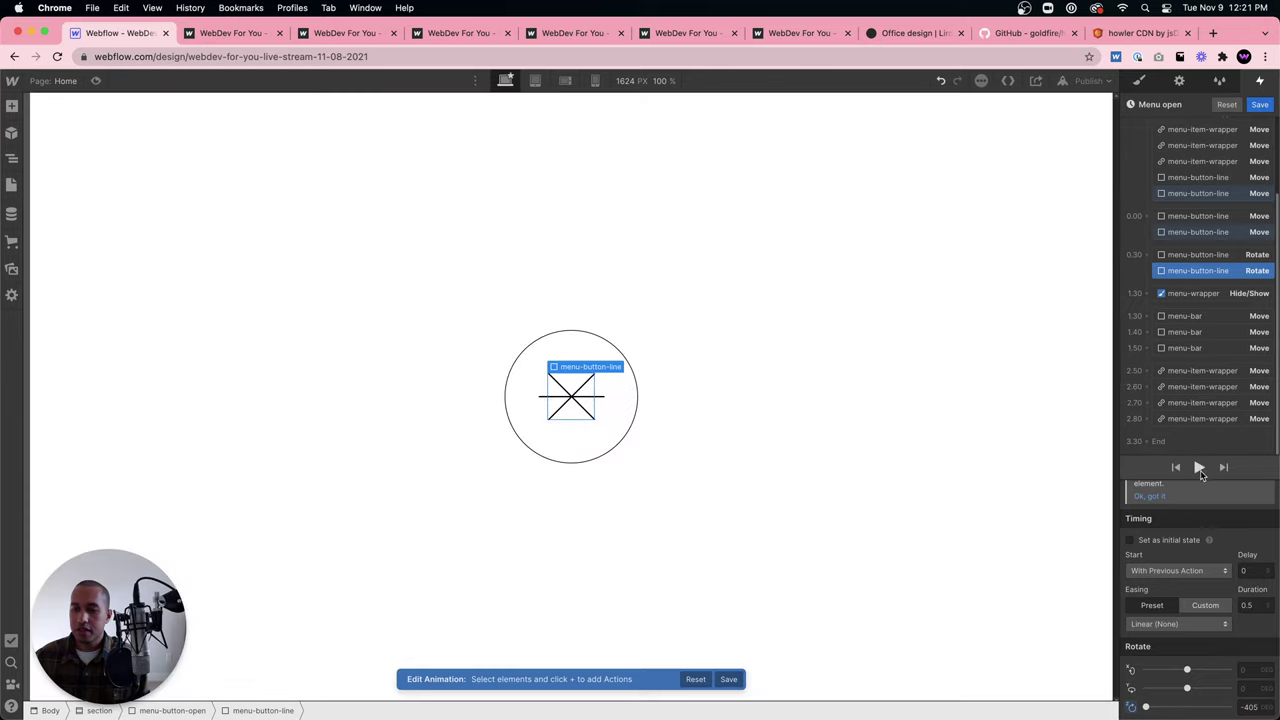
left_click(1200, 468)
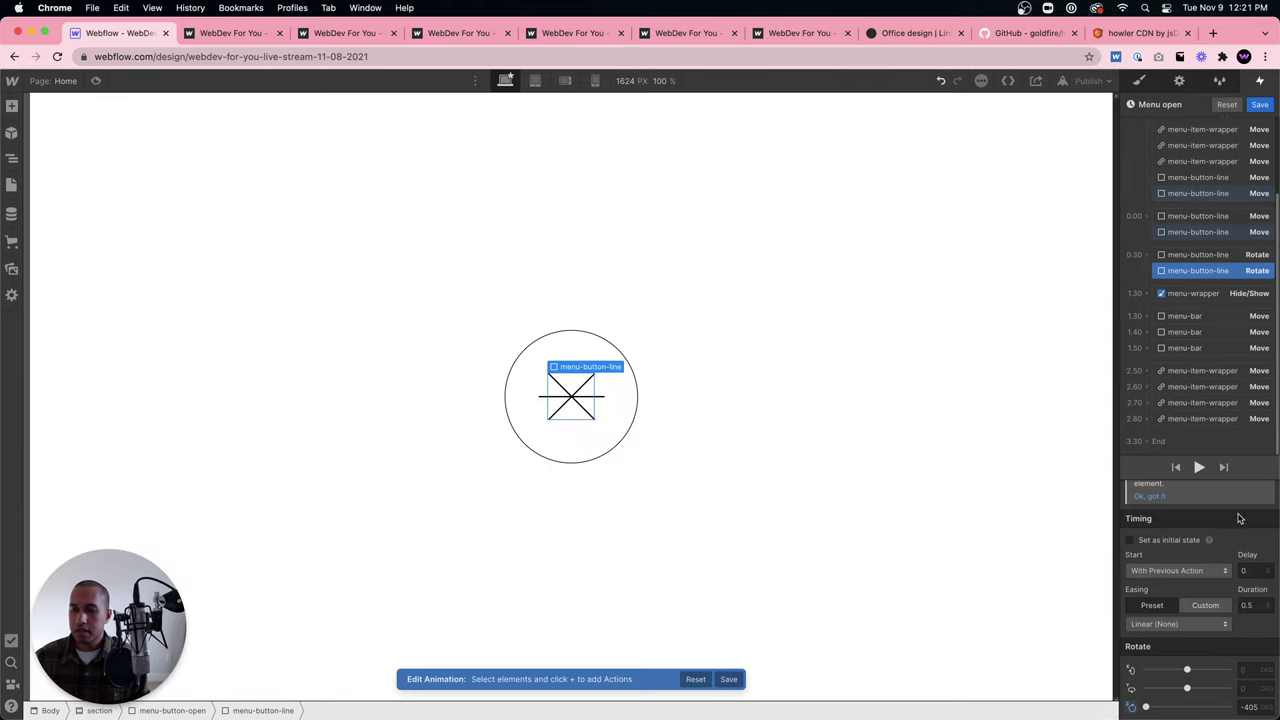
left_click(1250, 605)
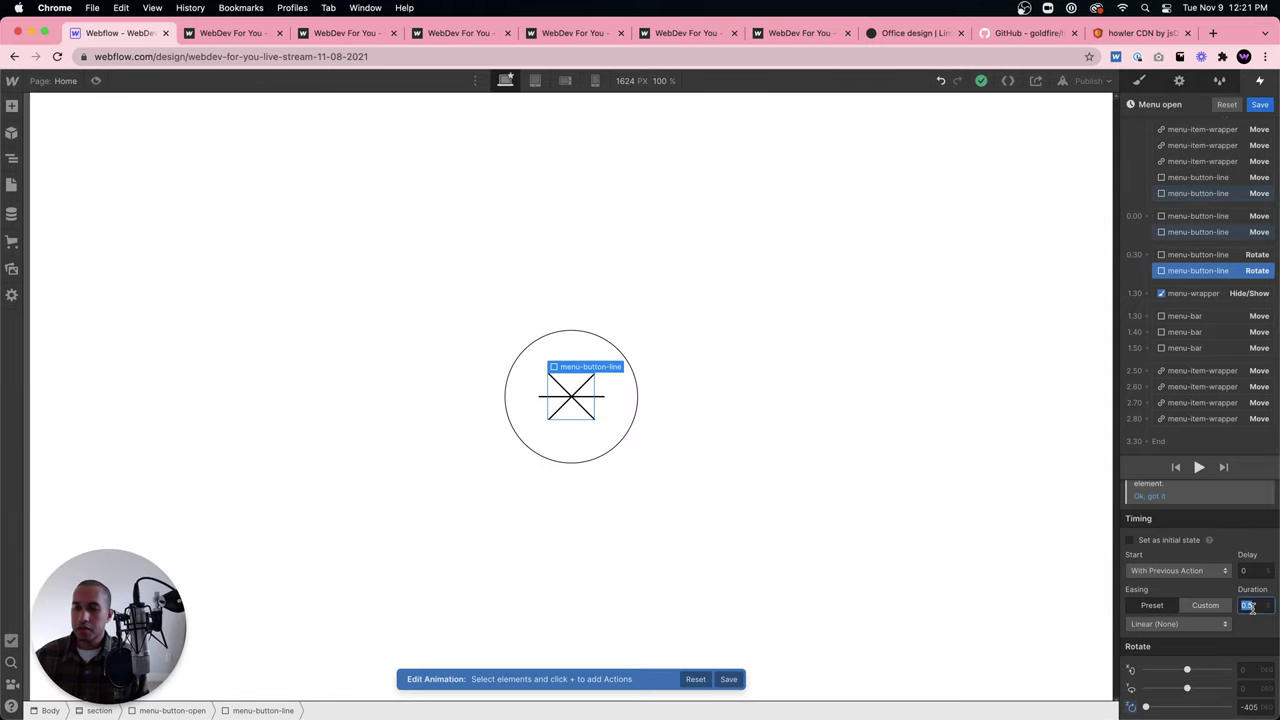
type("1")
left_click(1178, 623)
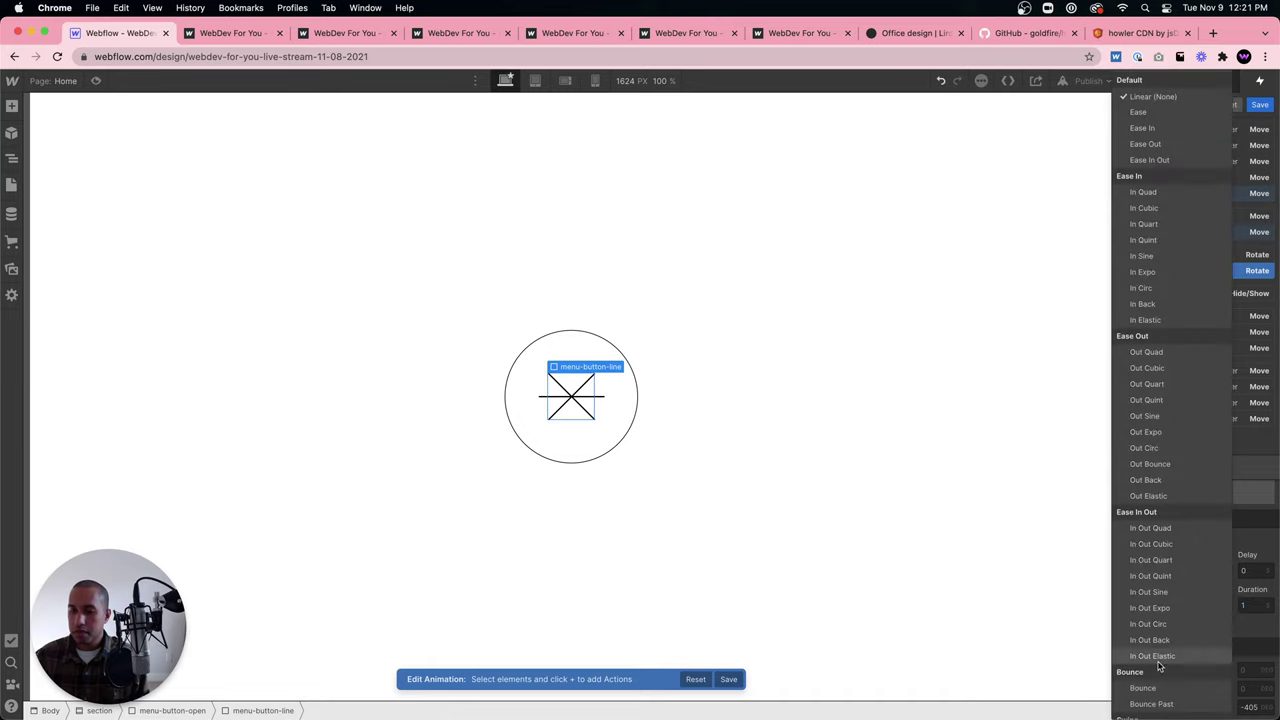
left_click(1151, 704)
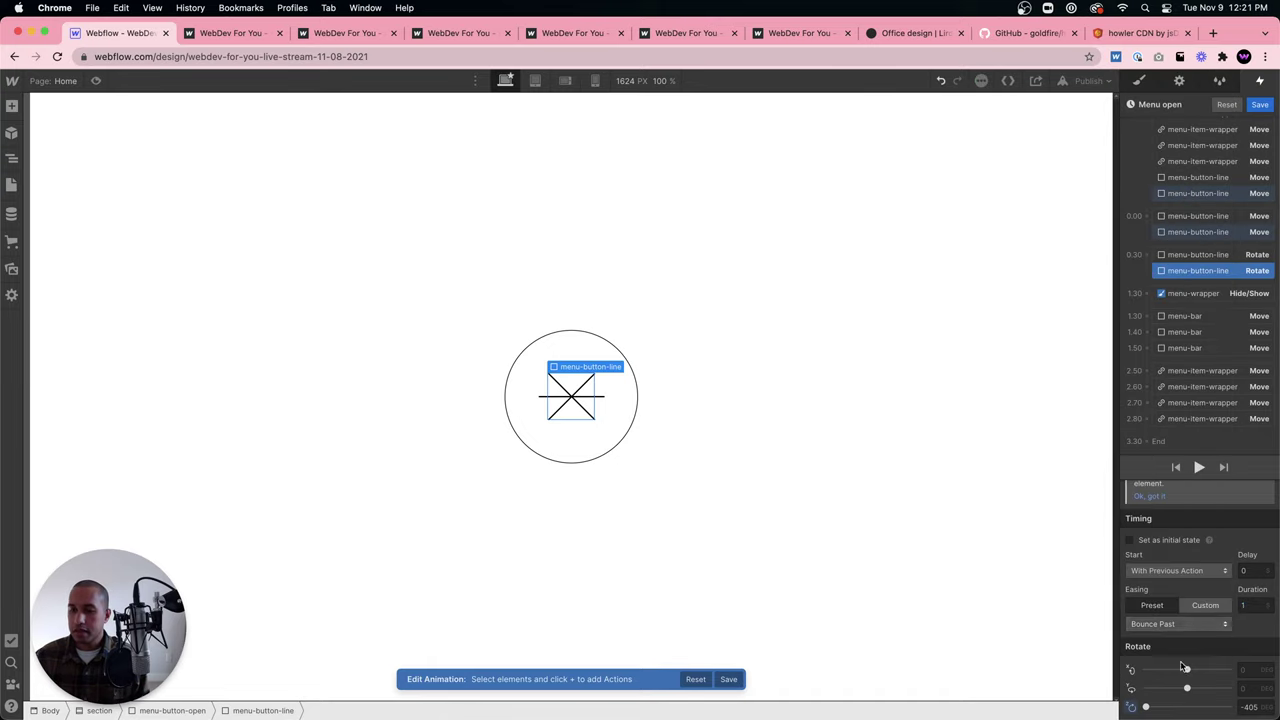
left_click(1198, 468)
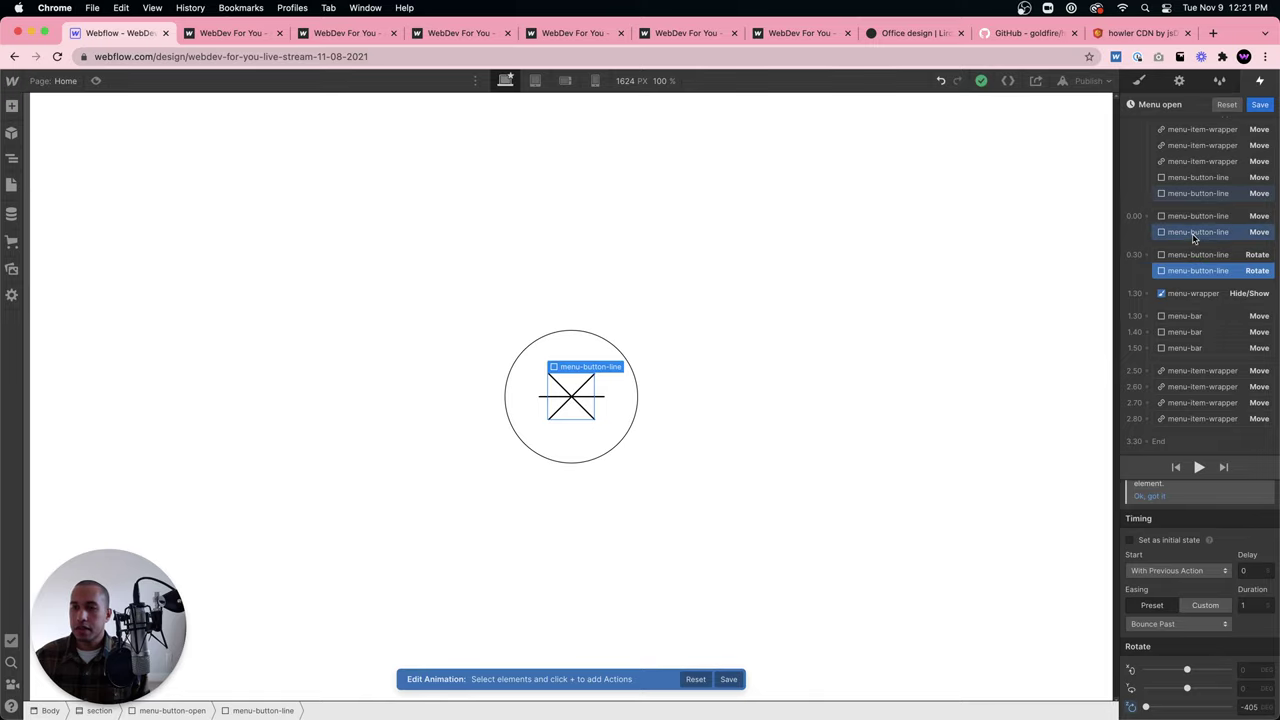
Add an Opacity 0 action on the horizontal menu line, affecting only the selected element.
left_click(594, 400)
left_click(1134, 270)
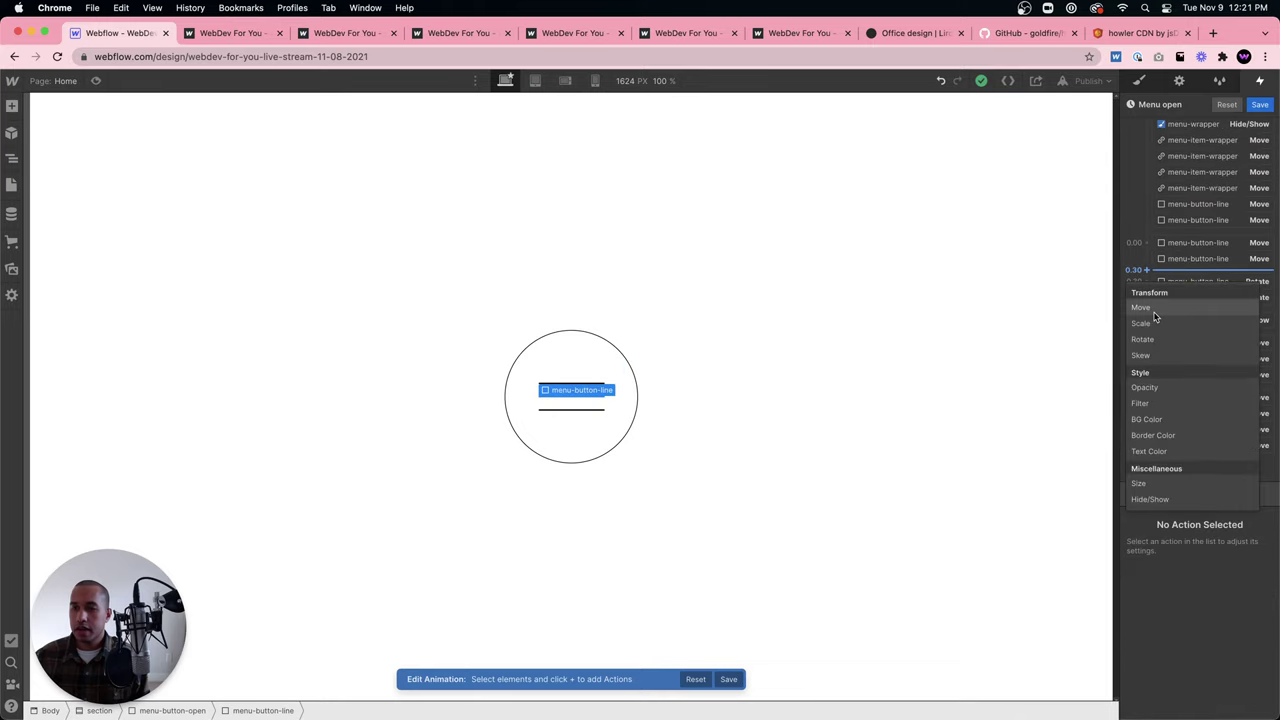
left_click(1150, 388)
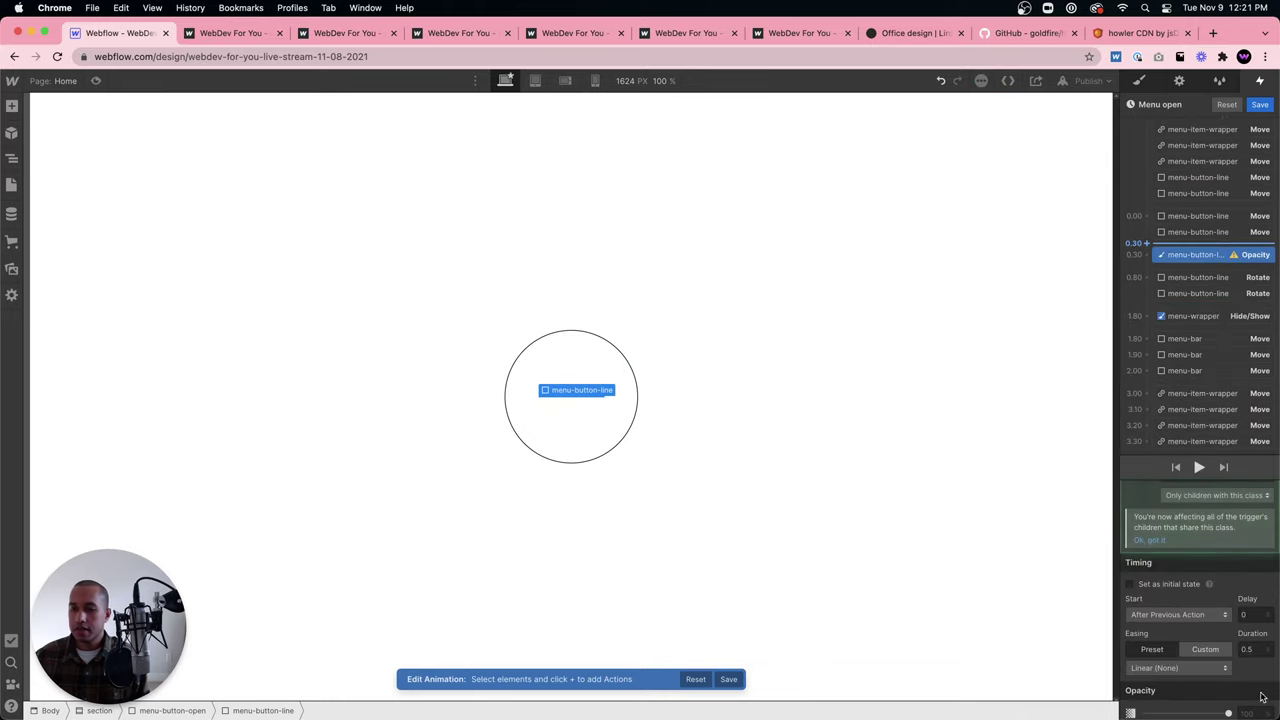
scroll(1255, 703, "down", 1)
type("0")
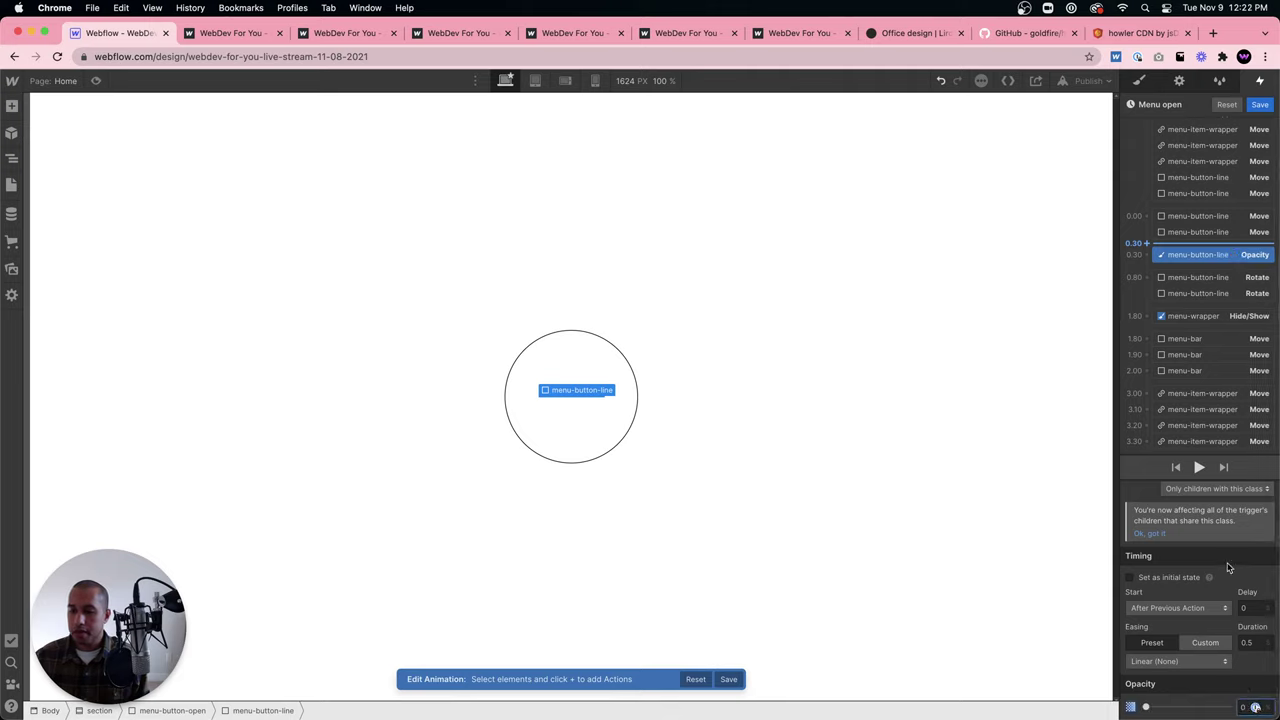
scroll(1225, 555, "up", 2)
left_click(1200, 493)
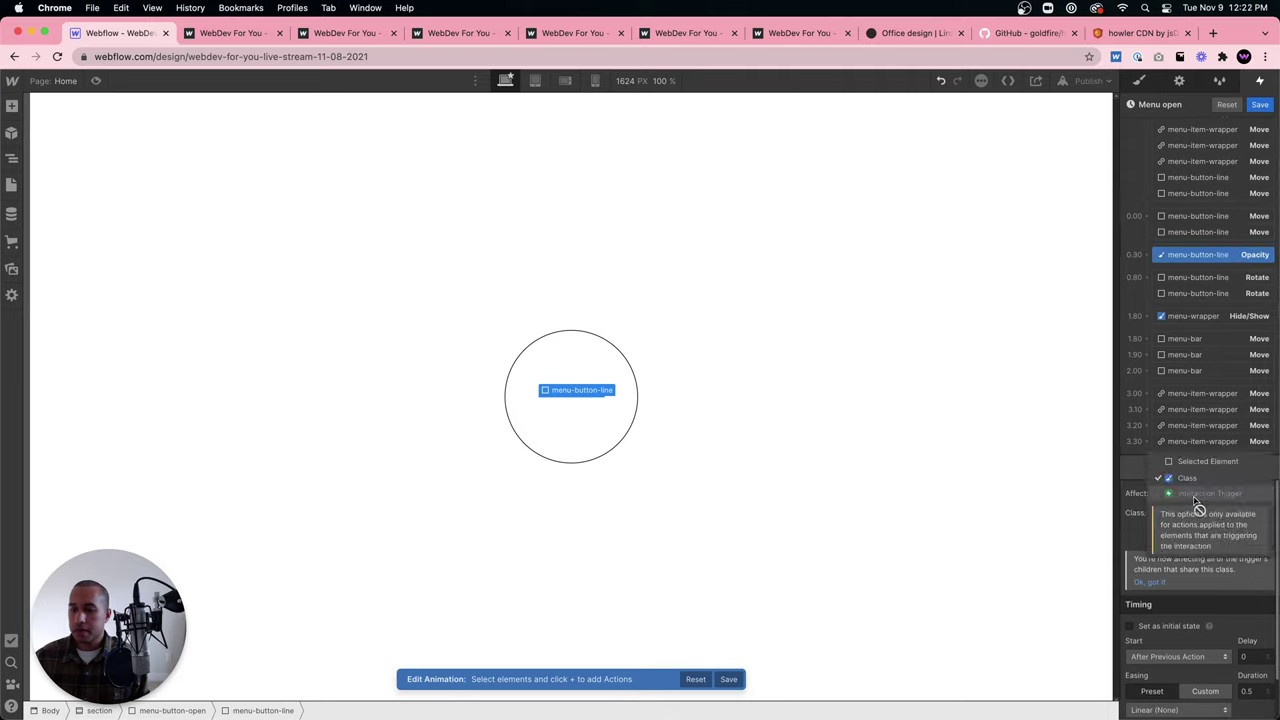
left_click(1207, 461)
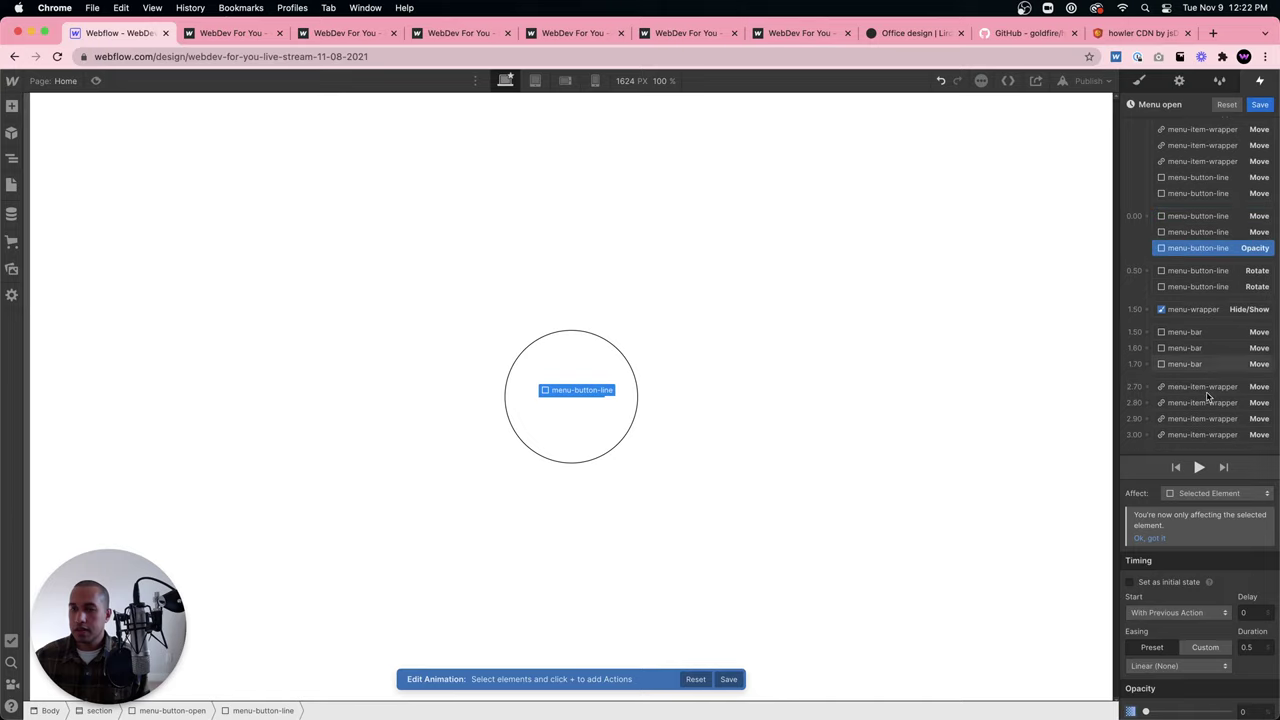
Preview and save the Menu open animation, select the section, and open a new browser tab.
left_click(1199, 467)
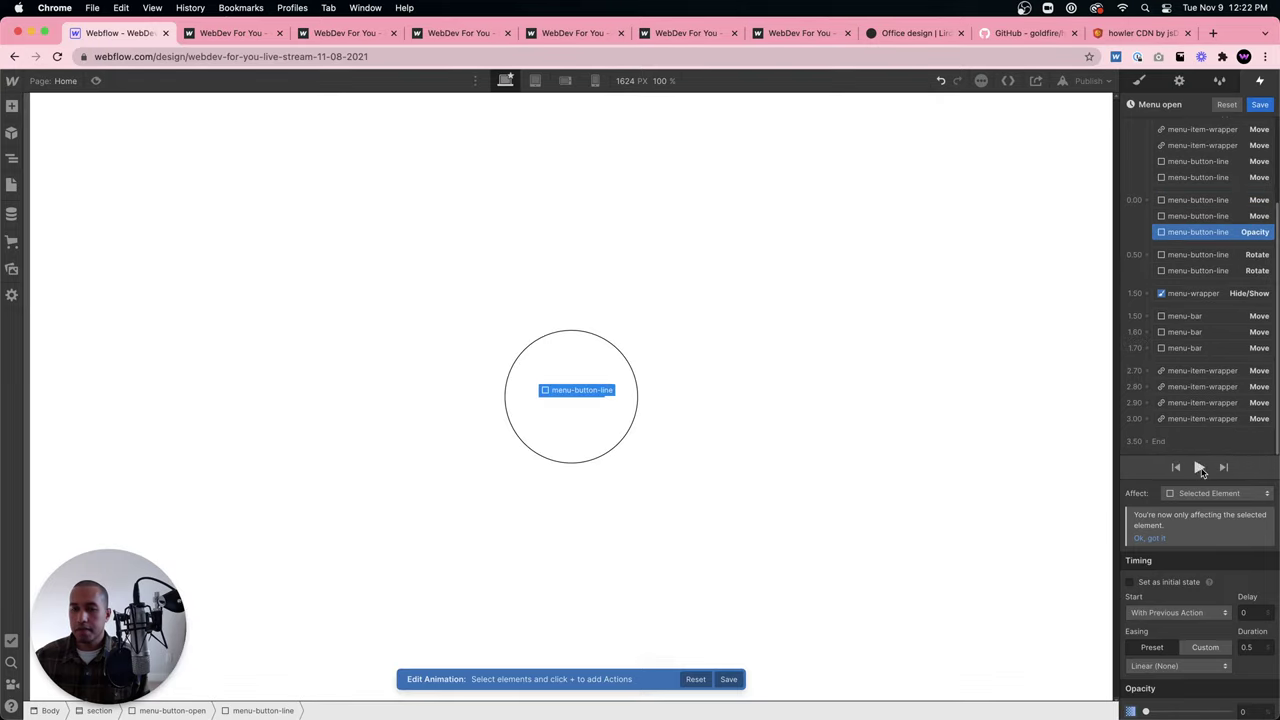
left_click(1200, 468)
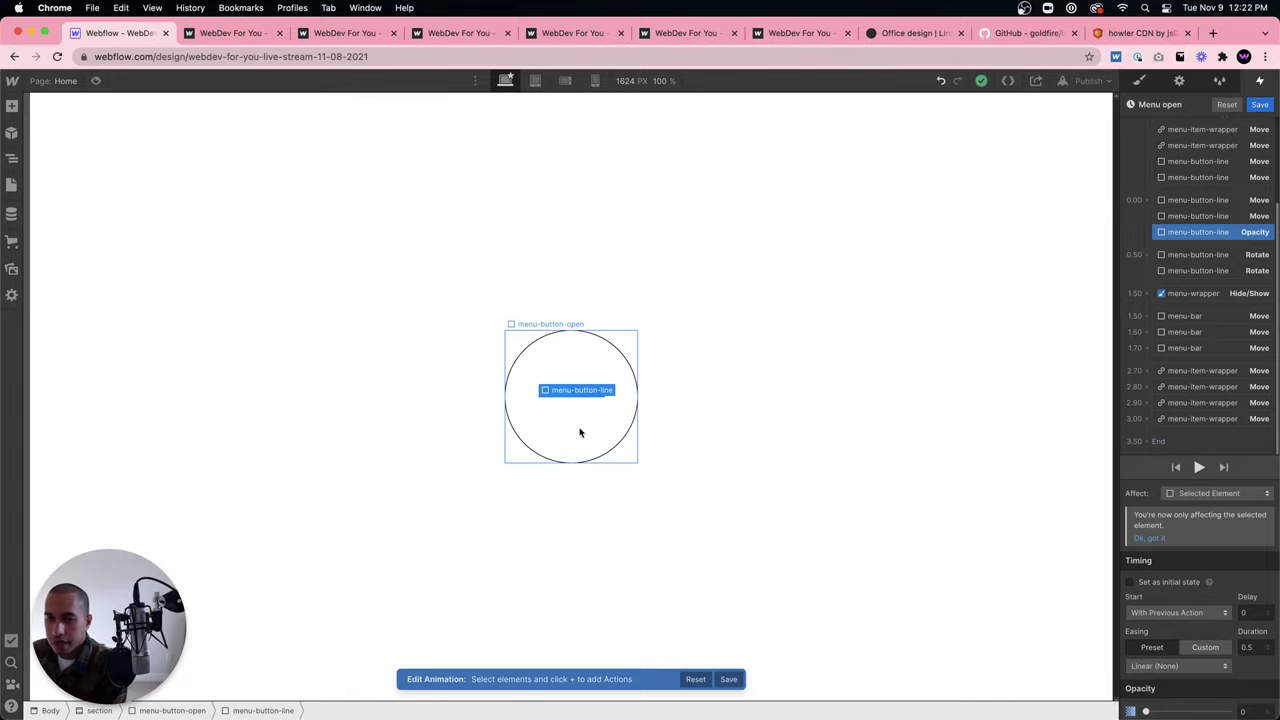
left_click(1200, 468)
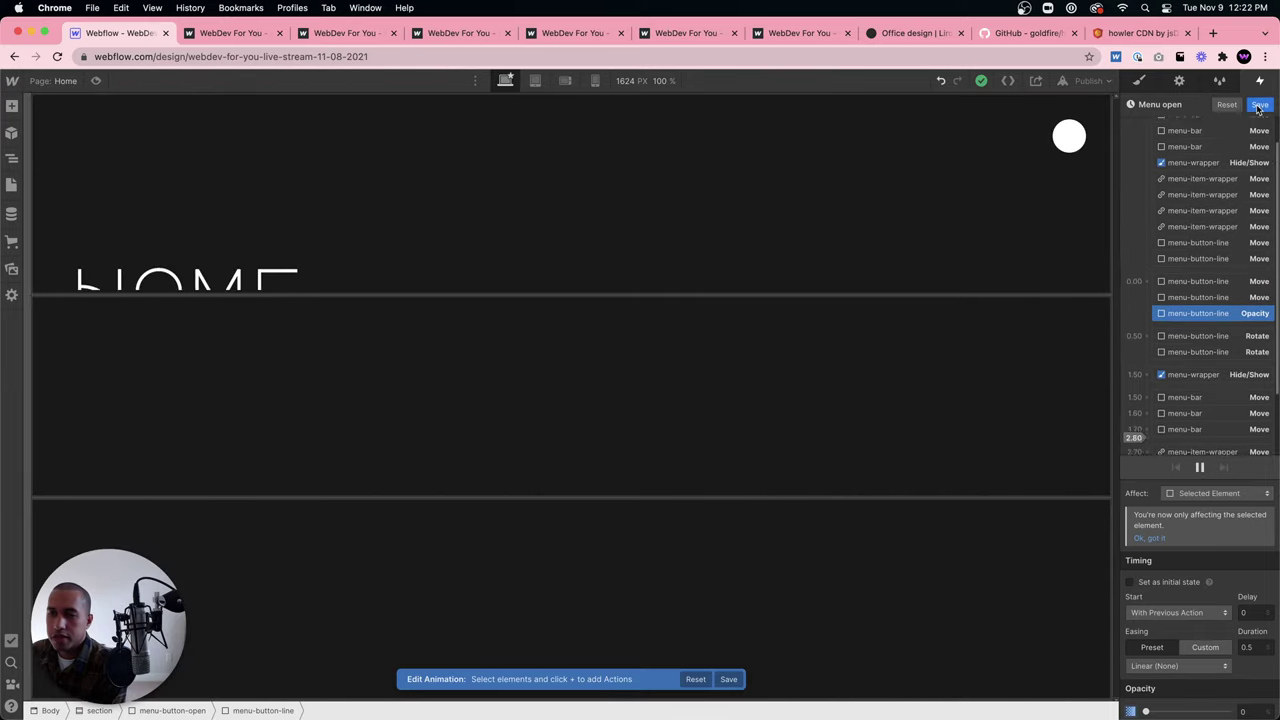
left_click(1258, 105)
left_click(617, 423)
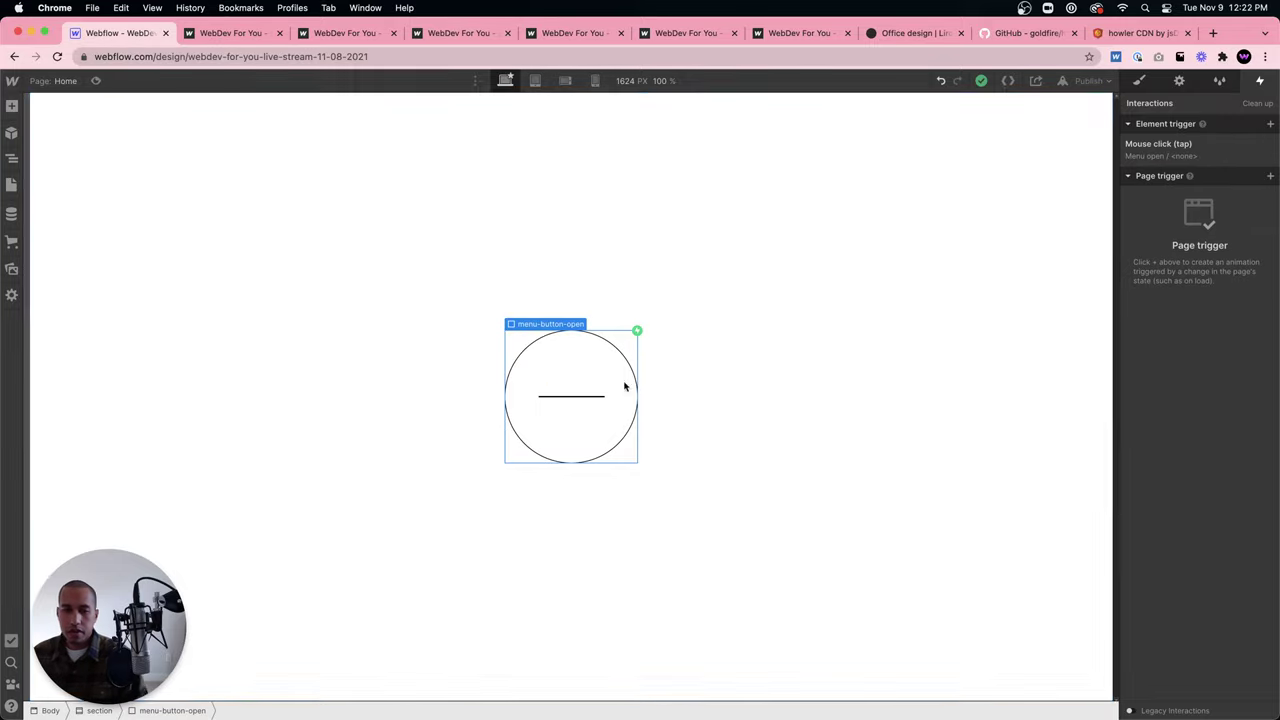
left_click(669, 226)
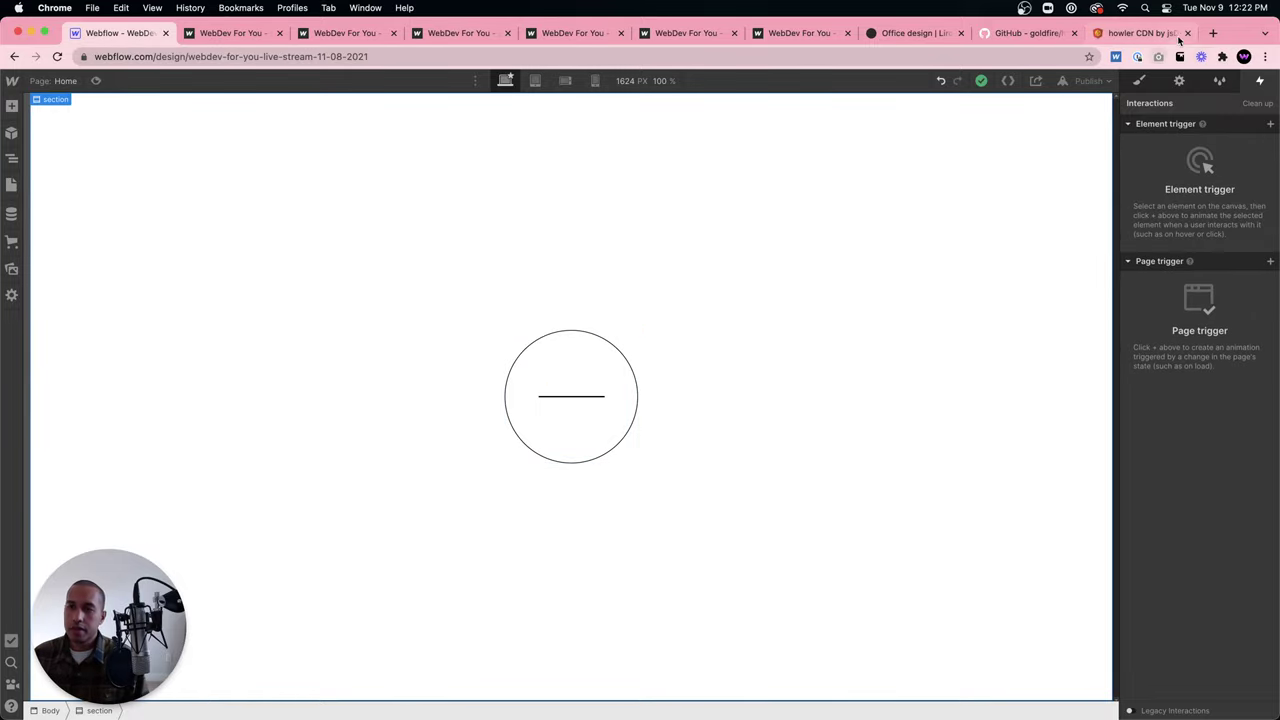
left_click(1213, 33)
Go to Unsplash and search for 'abstract dark' photos.
left_click(928, 63)
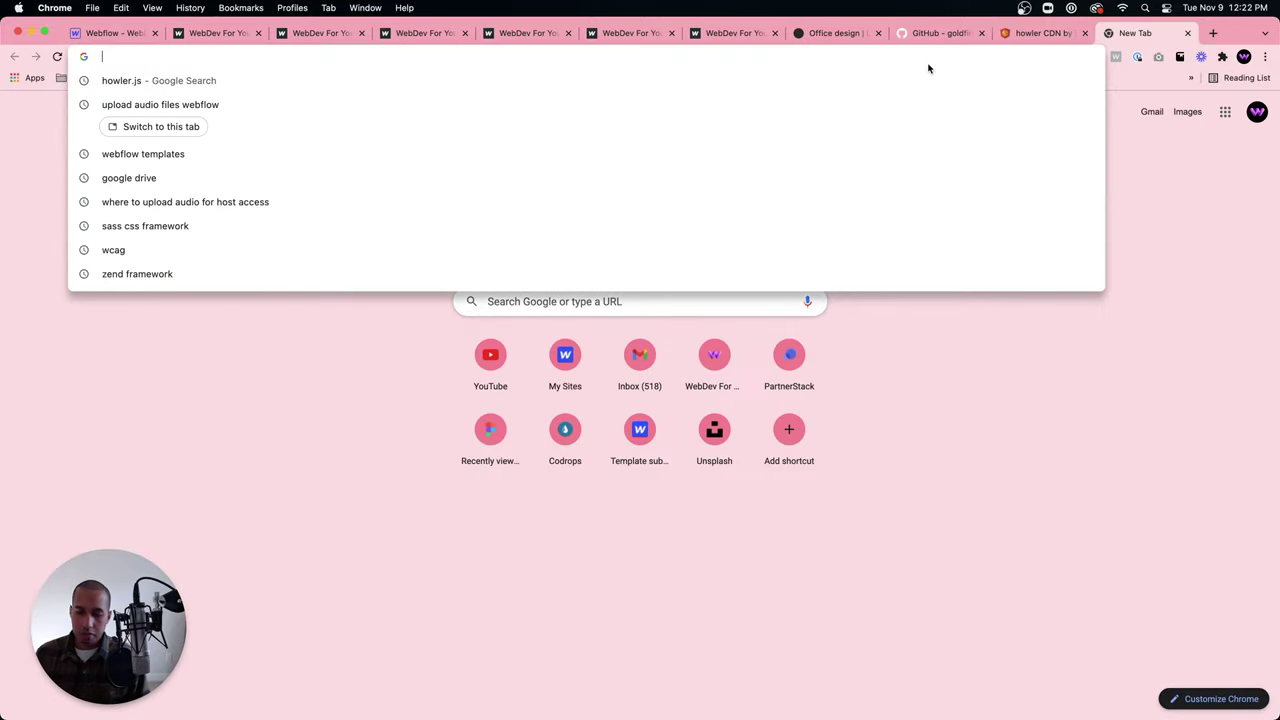
type("unspl")
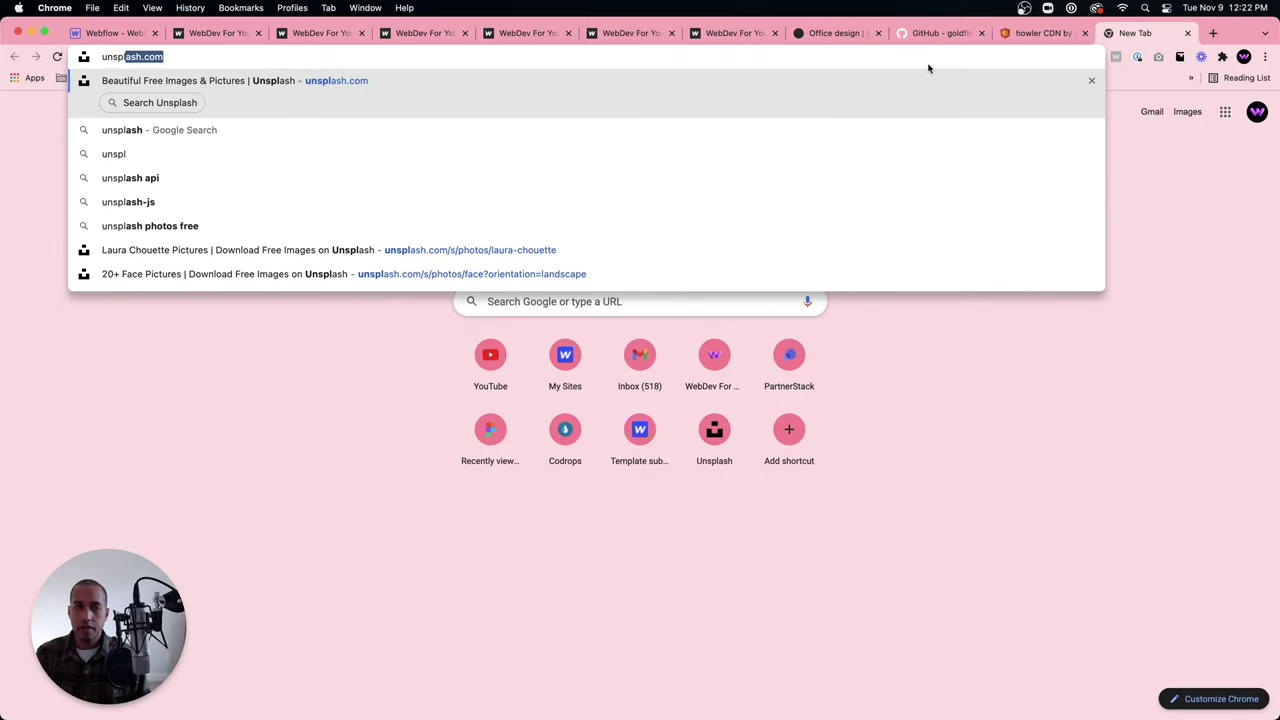
key("Return")
left_click(636, 376)
type("a")
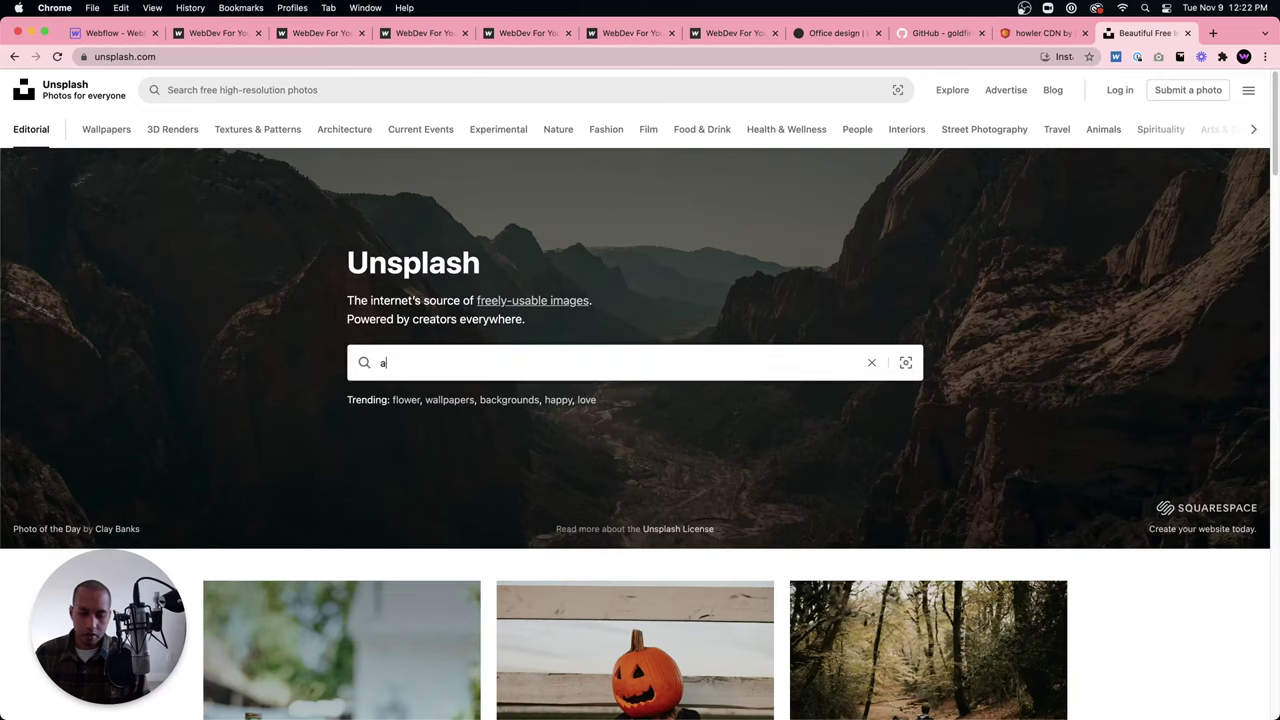
type("bstract dark")
key("Return")
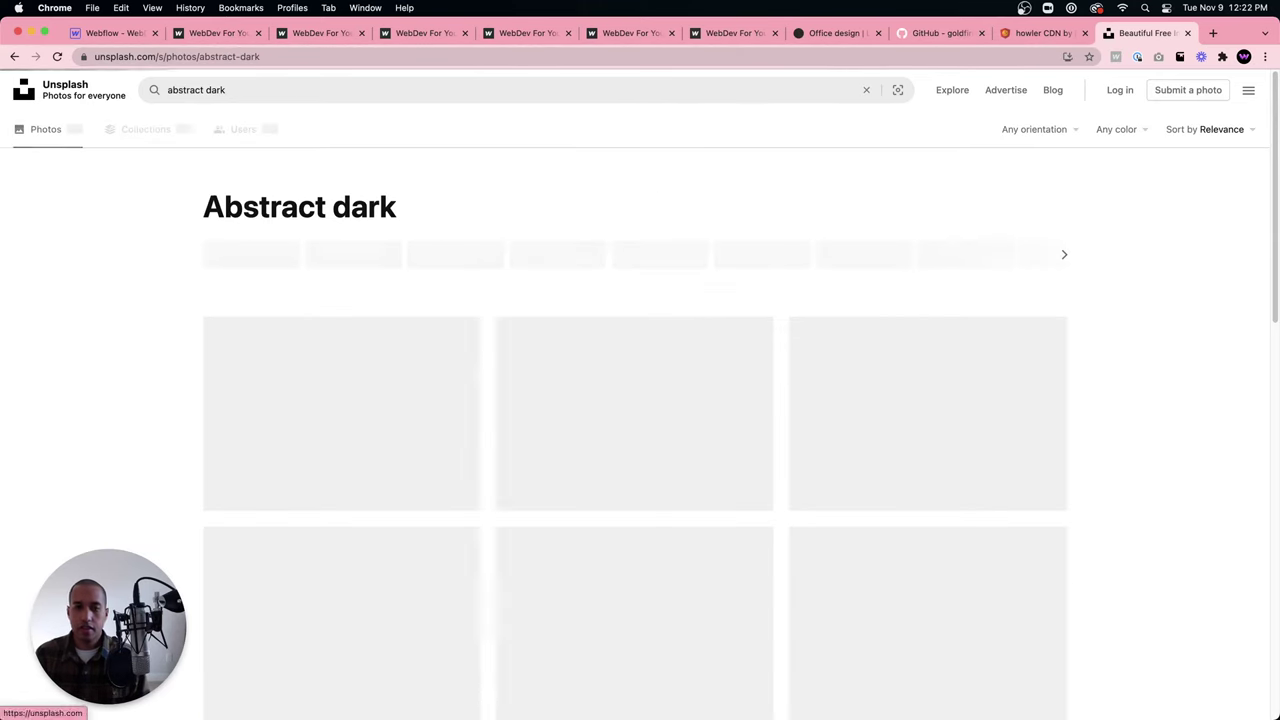
Download the grey blocky cubes photo from the abstract dark results.
scroll(817, 418, "down", 4)
scroll(817, 418, "down", 5)
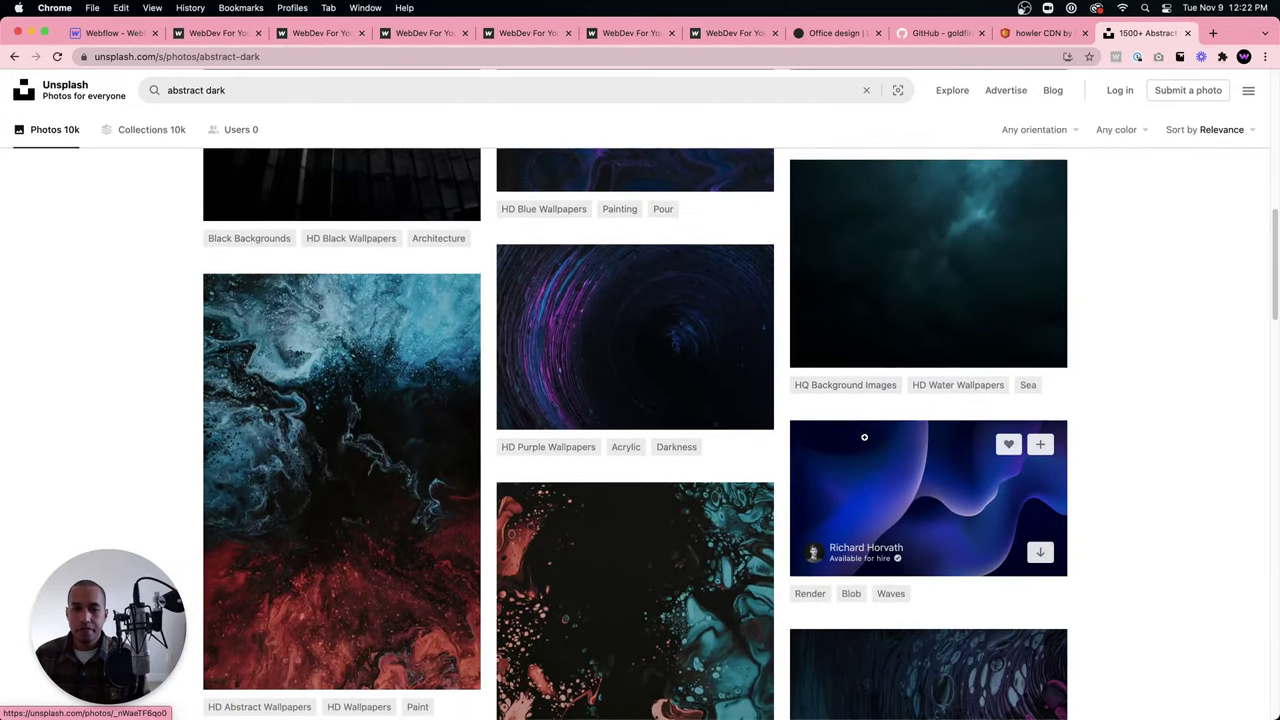
scroll(865, 441, "down", 5)
scroll(867, 435, "down", 10)
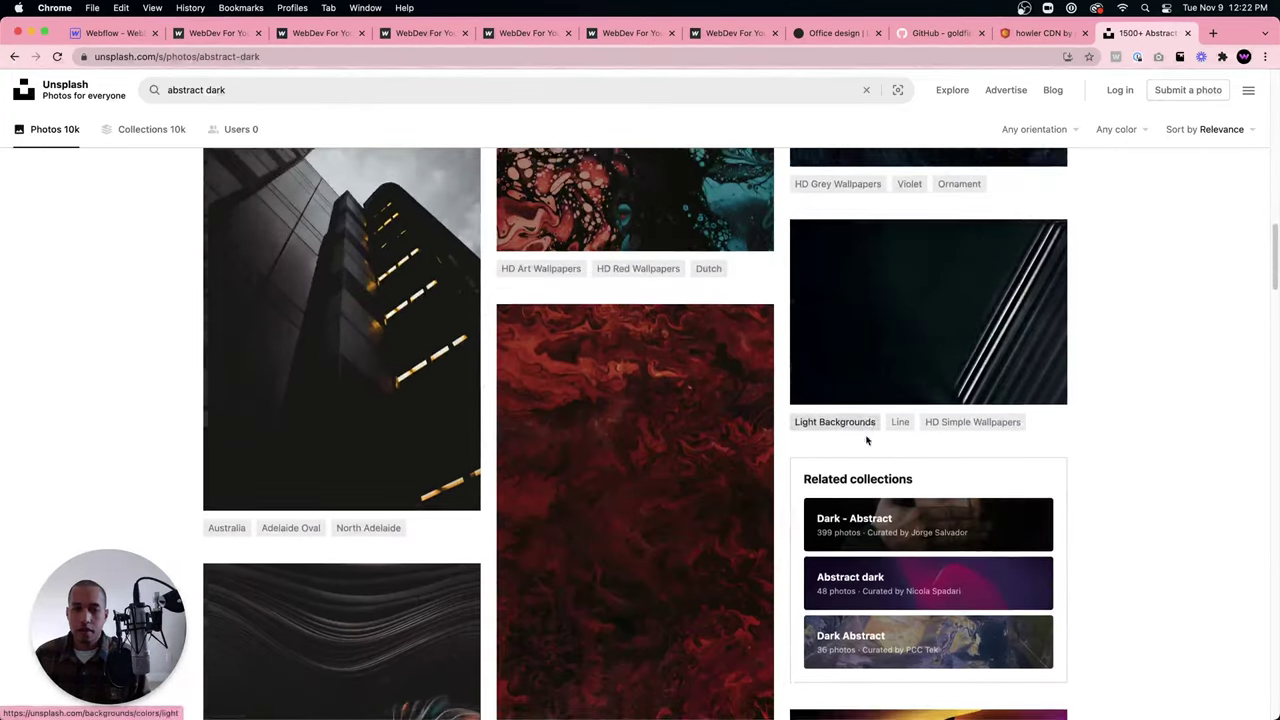
scroll(818, 439, "down", 4)
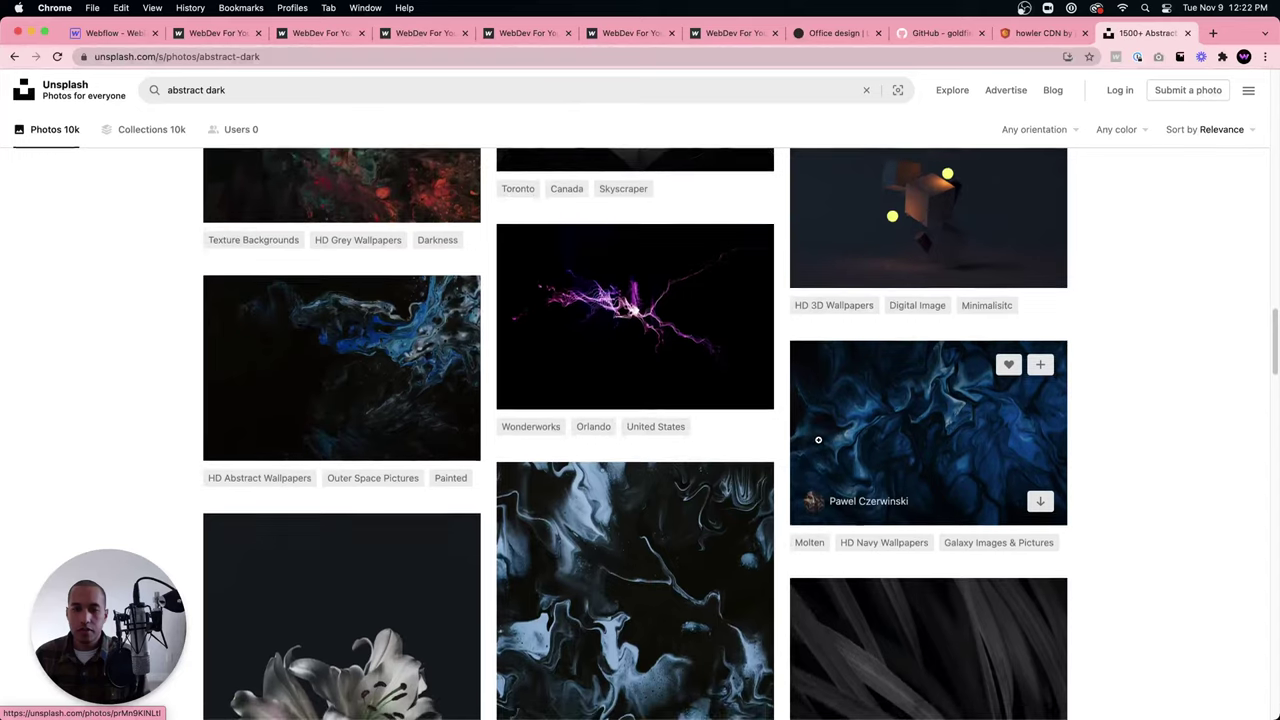
scroll(822, 443, "down", 12)
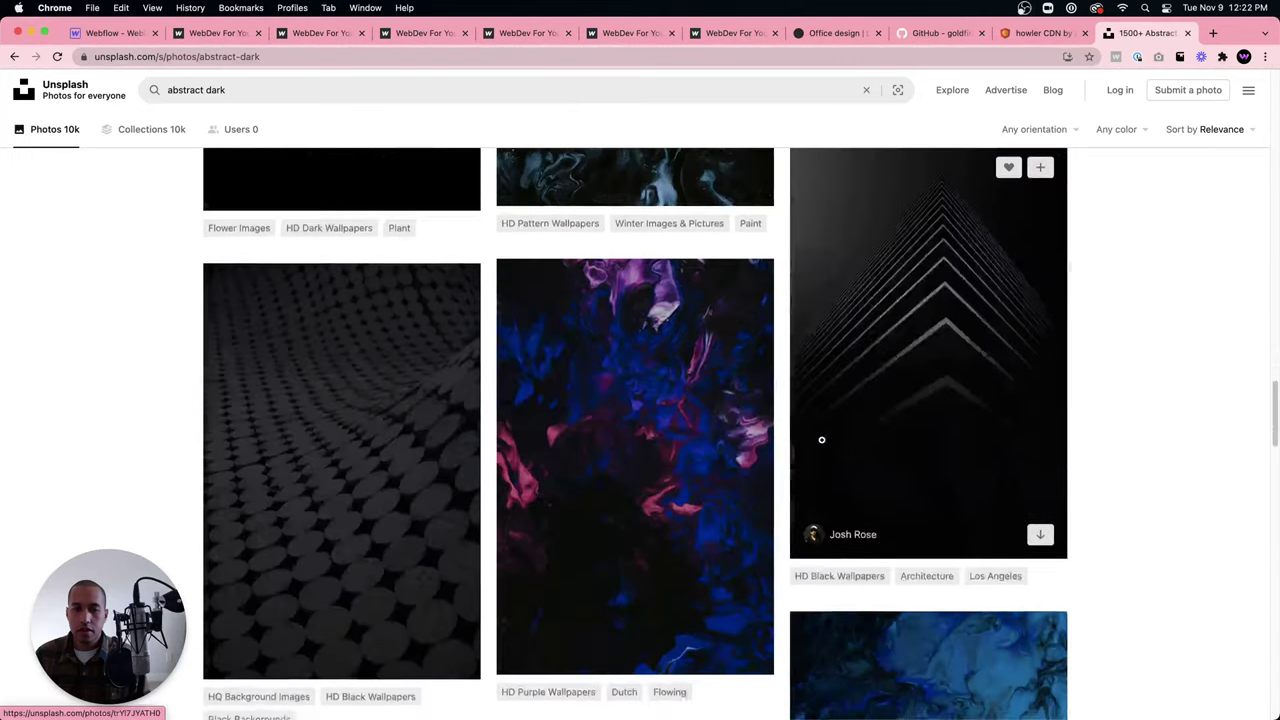
scroll(821, 439, "down", 5)
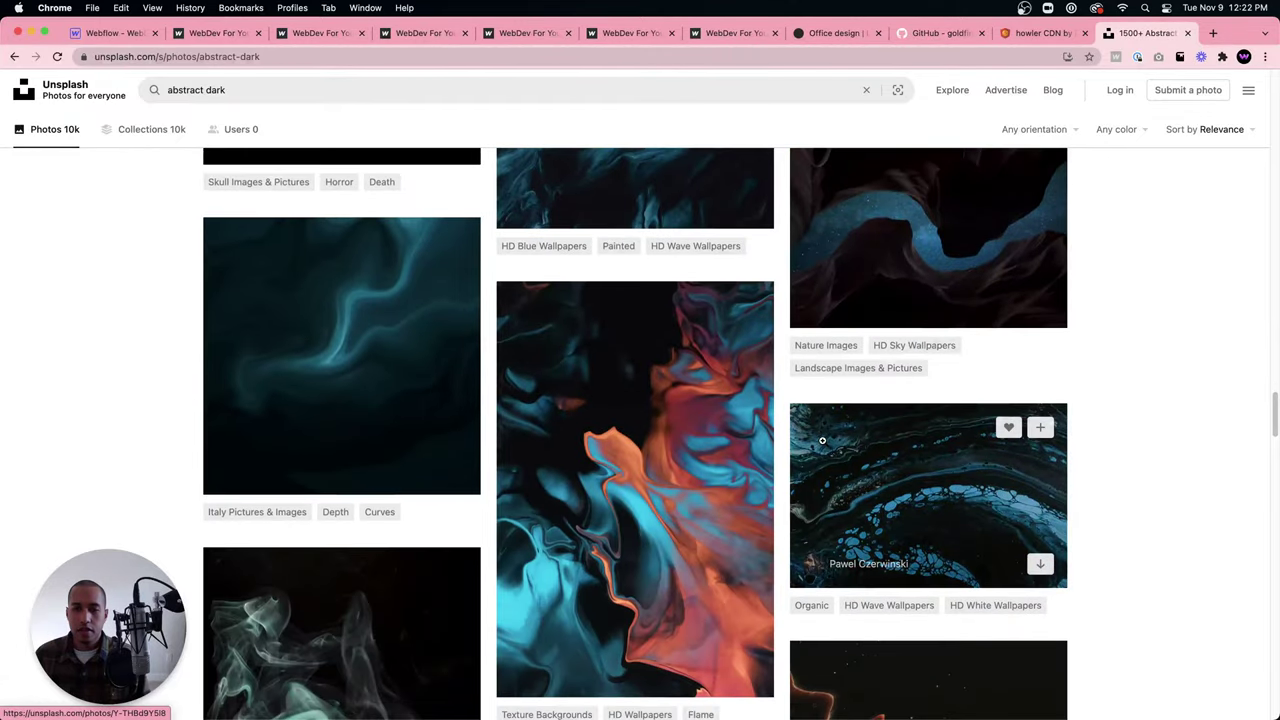
scroll(822, 440, "down", 9)
scroll(822, 441, "down", 15)
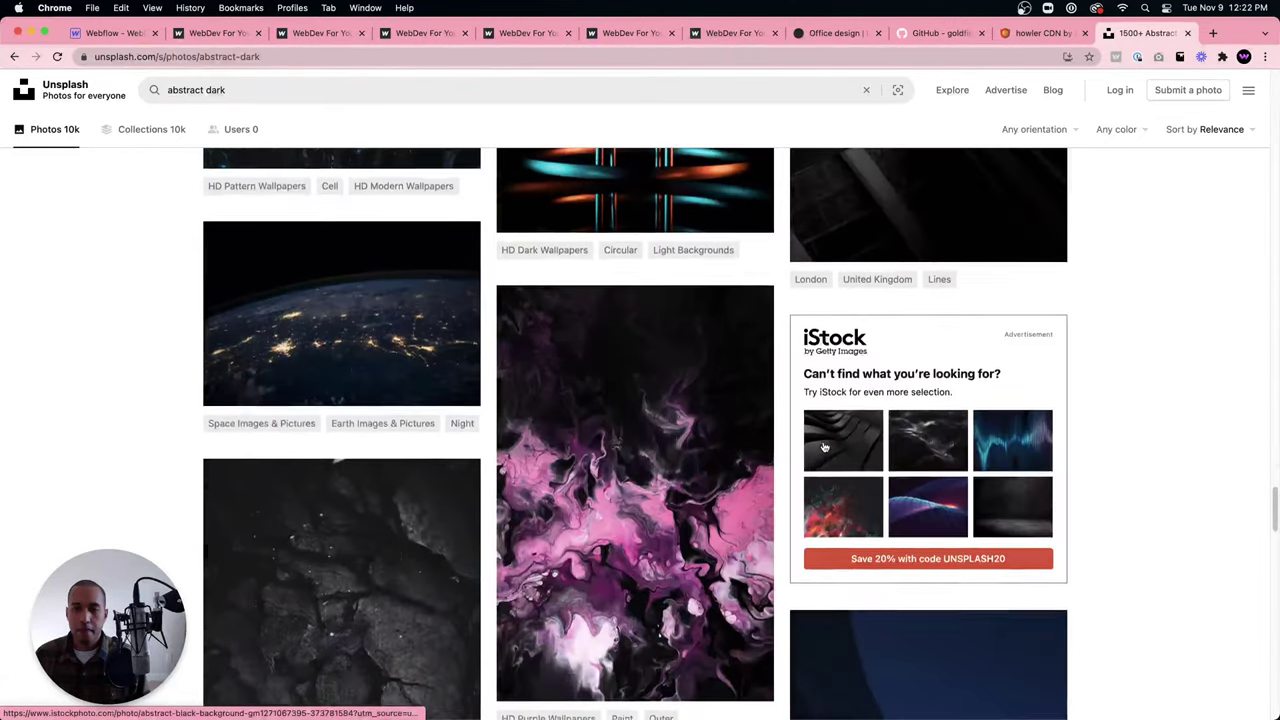
scroll(822, 441, "down", 5)
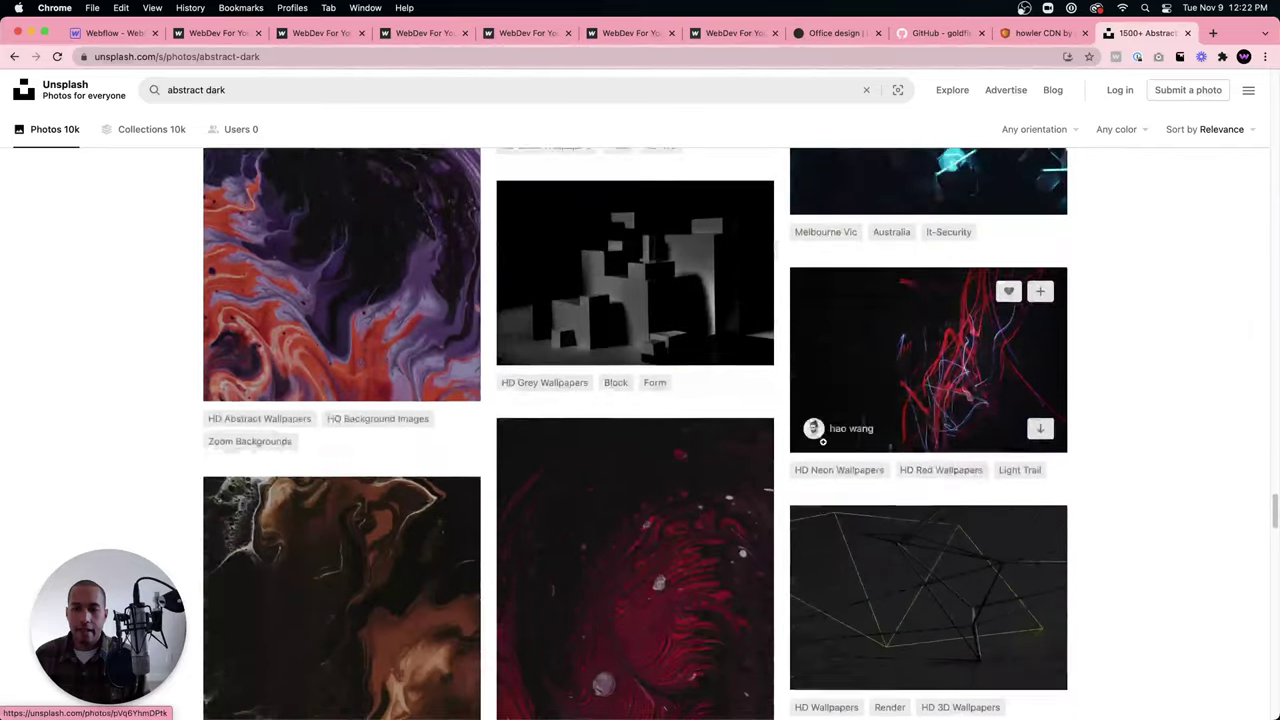
scroll(822, 441, "up", 5)
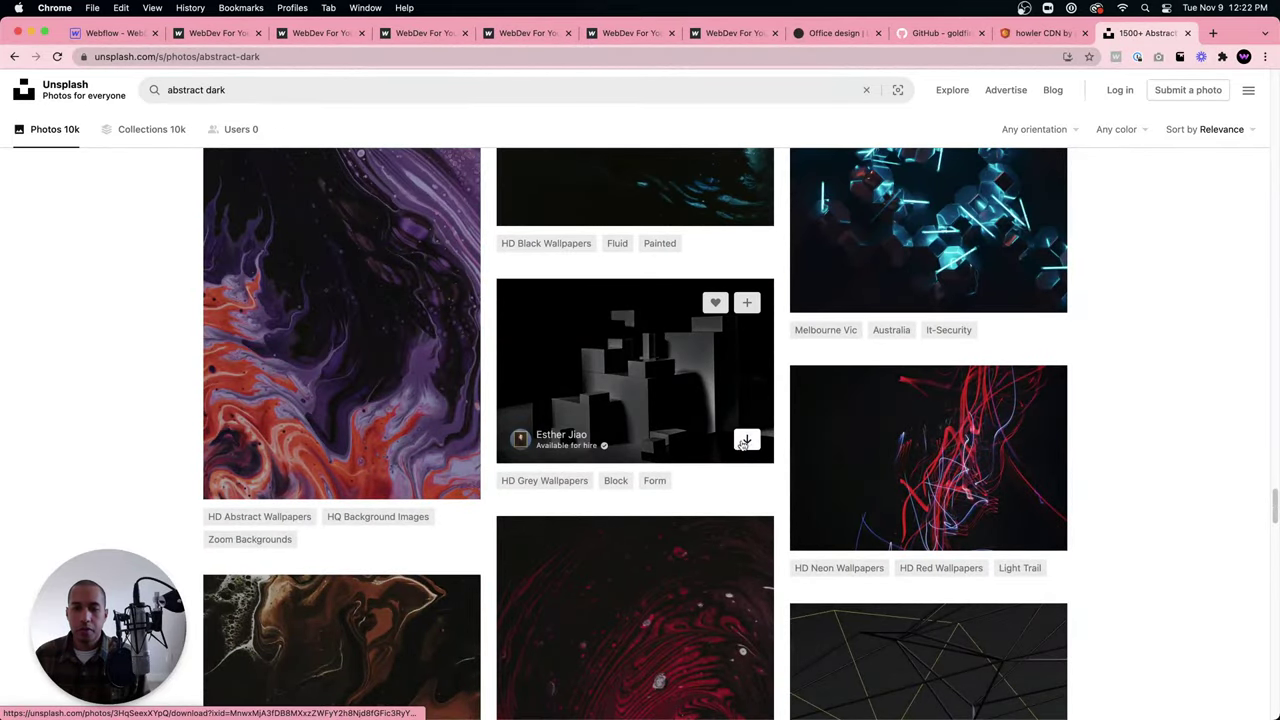
left_click(745, 443)
Download the glowing purple sphere photo.
scroll(752, 486, "down", 10)
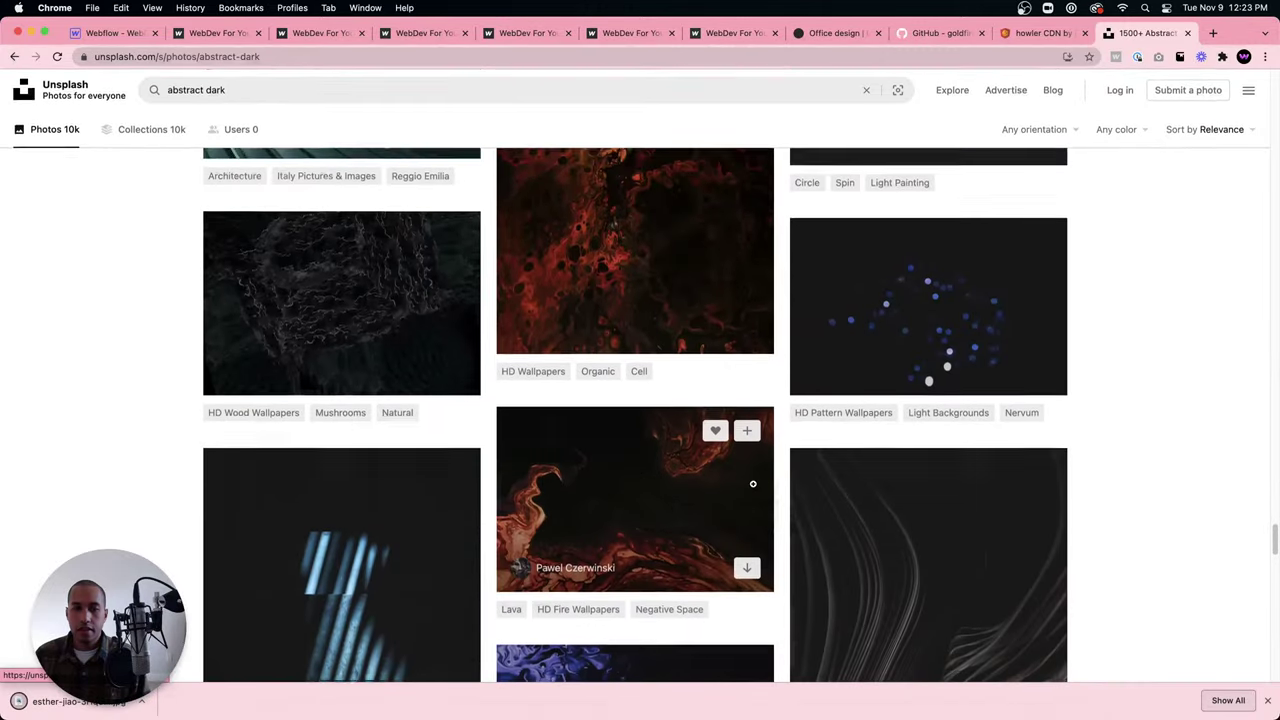
scroll(753, 484, "down", 1)
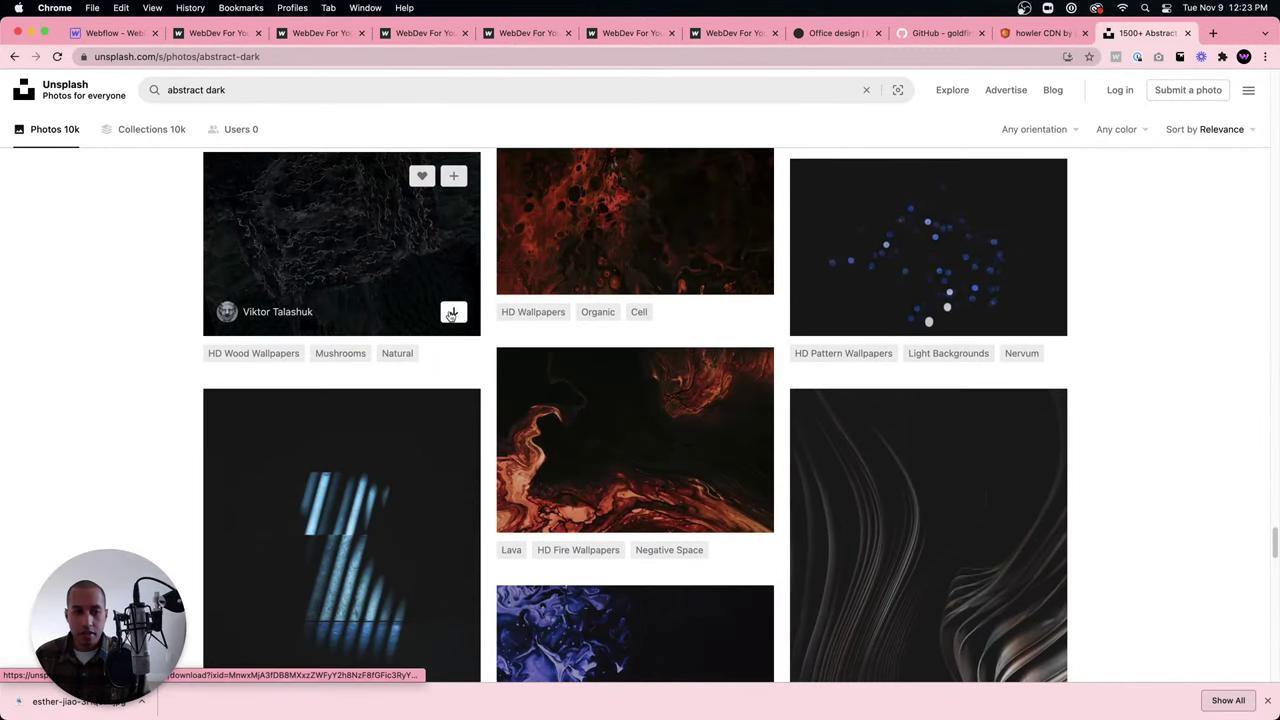
scroll(755, 422, "down", 15)
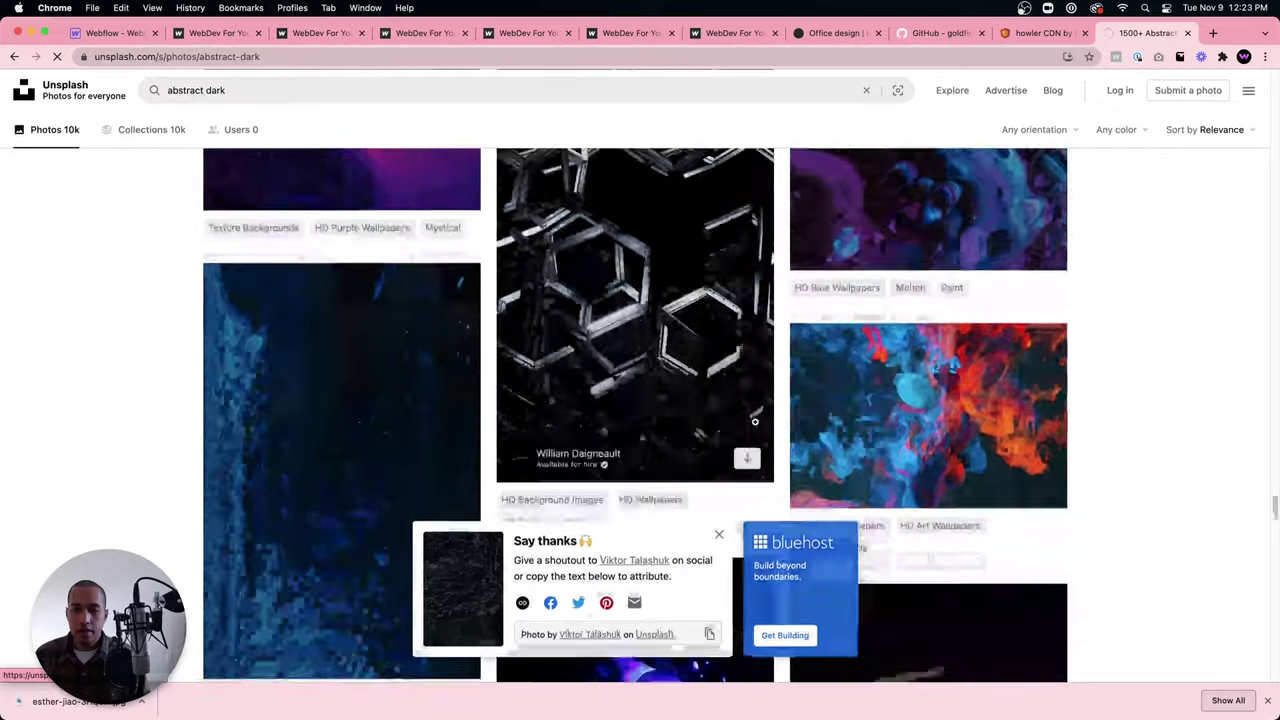
scroll(755, 422, "down", 5)
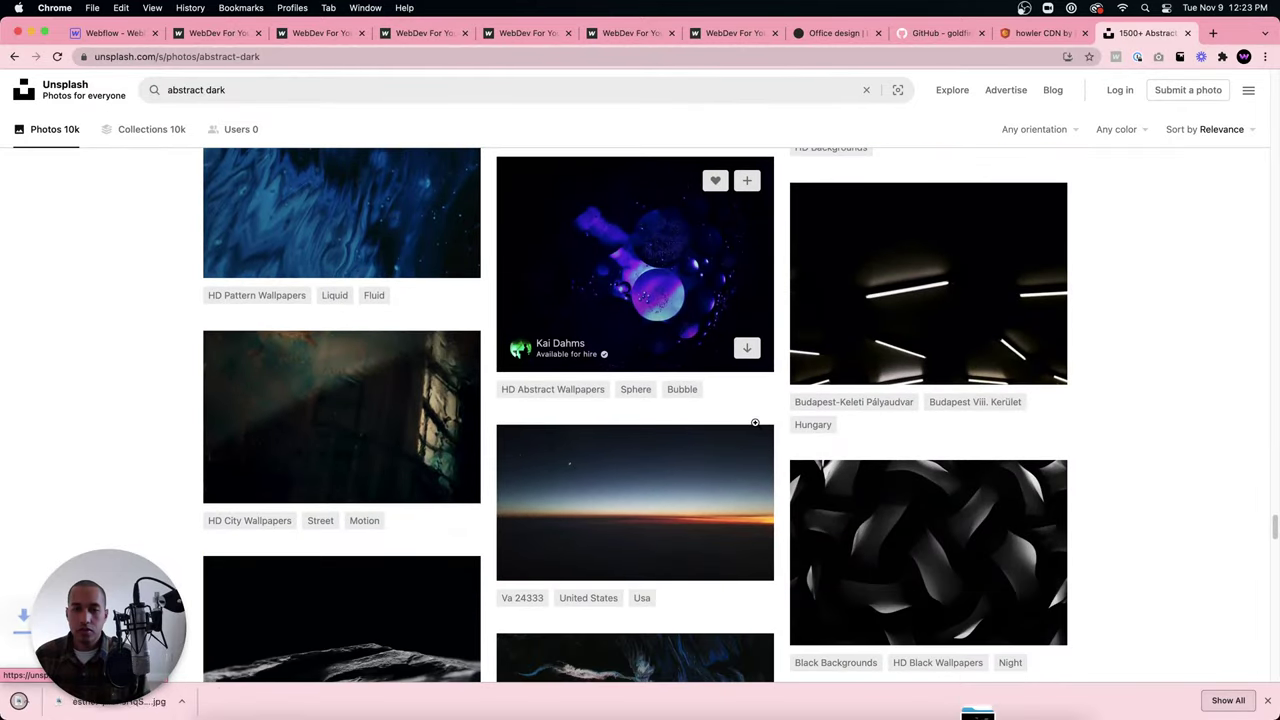
scroll(755, 422, "up", 4)
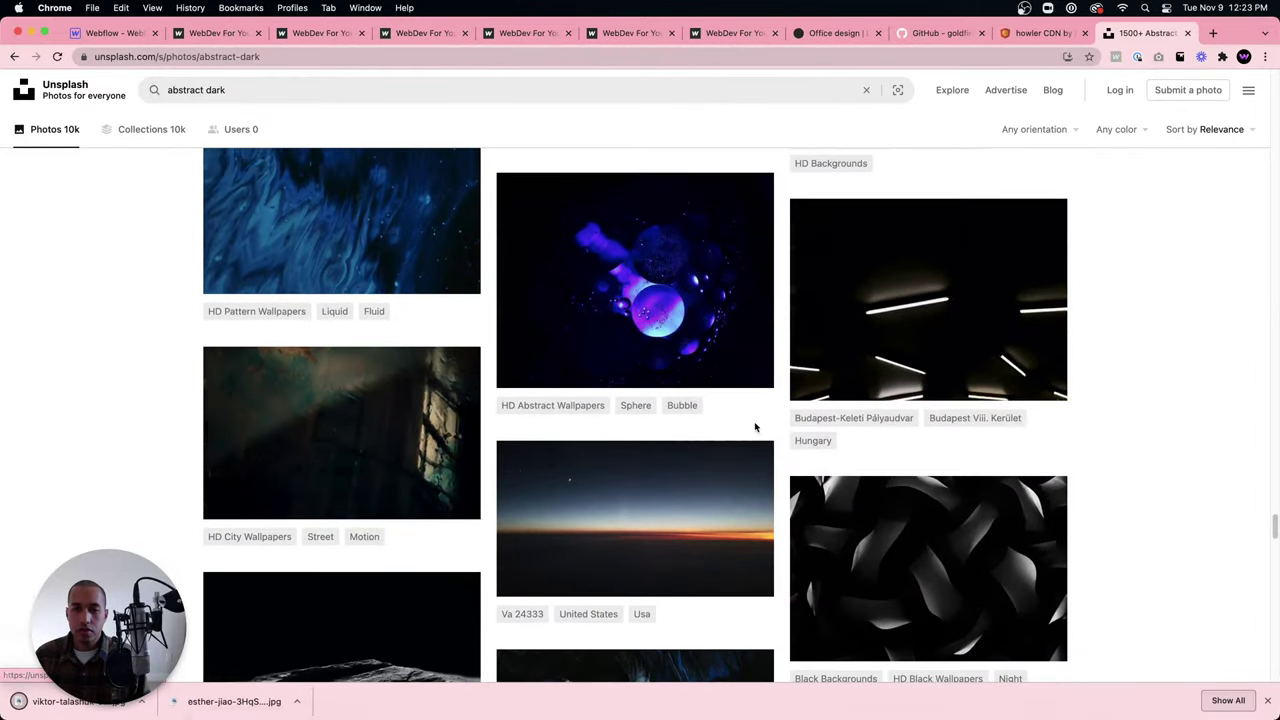
left_click(746, 364)
scroll(765, 402, "down", 10)
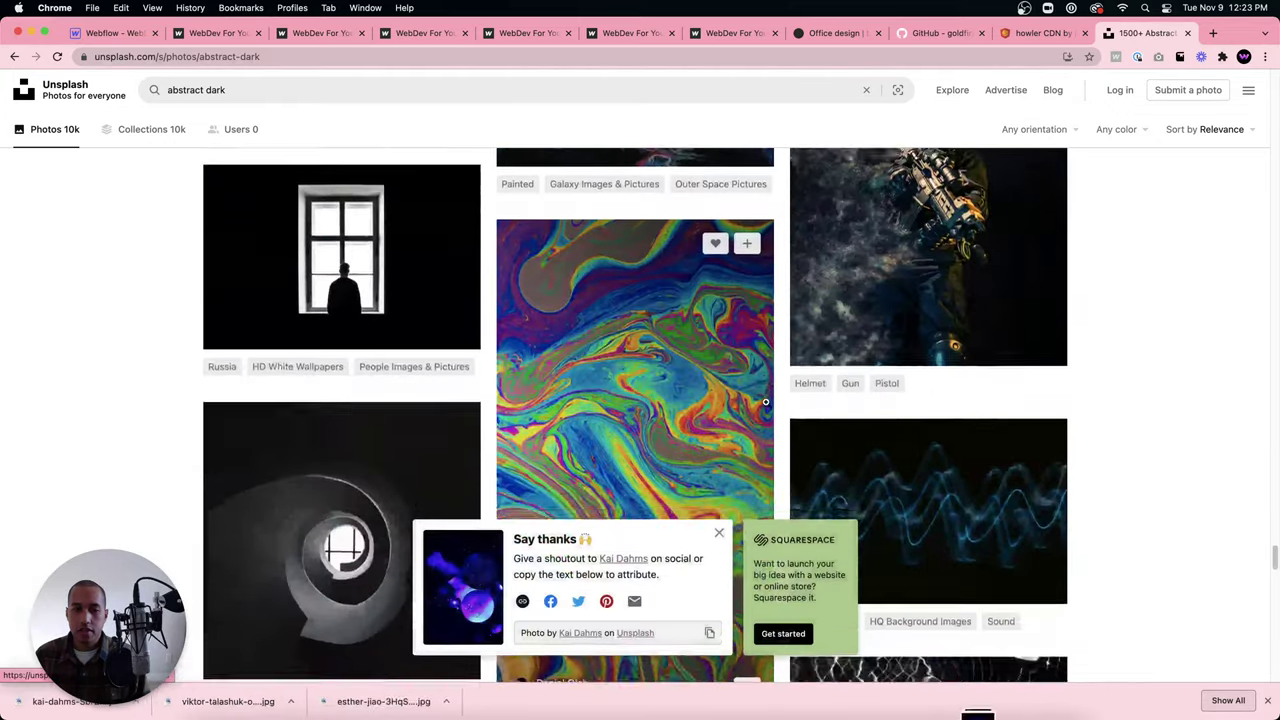
scroll(765, 402, "down", 10)
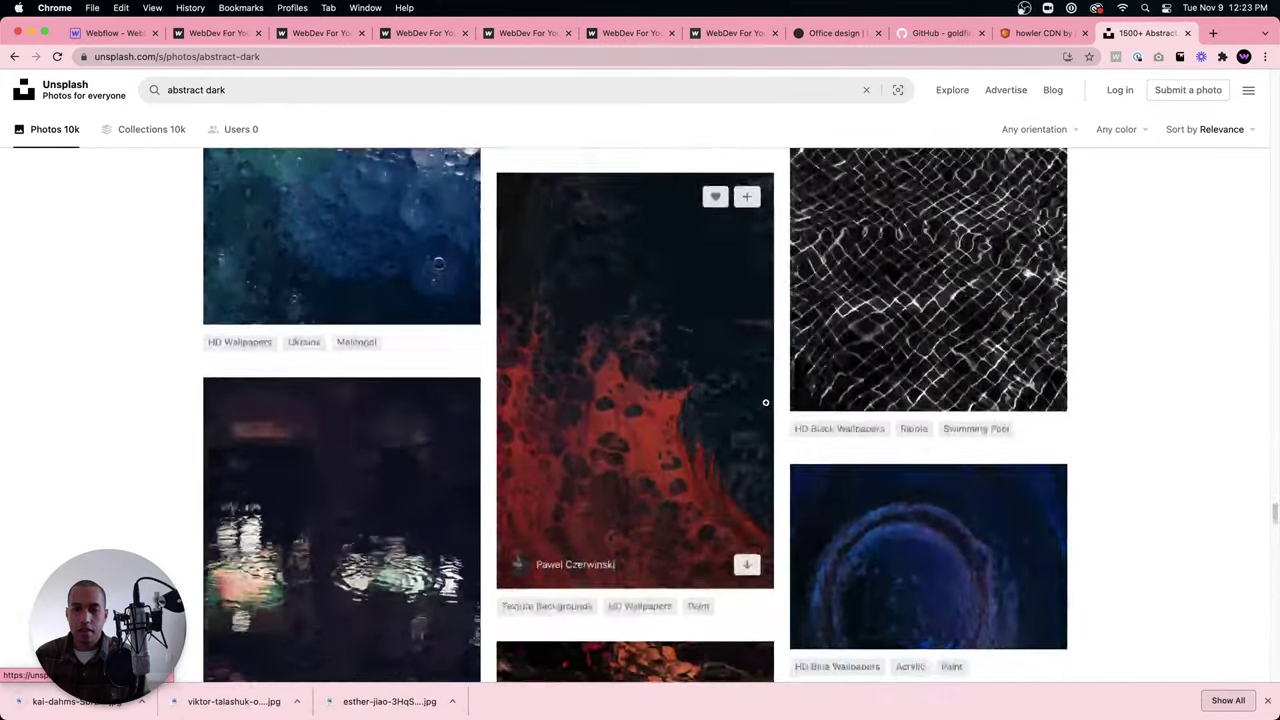
scroll(765, 402, "down", 12)
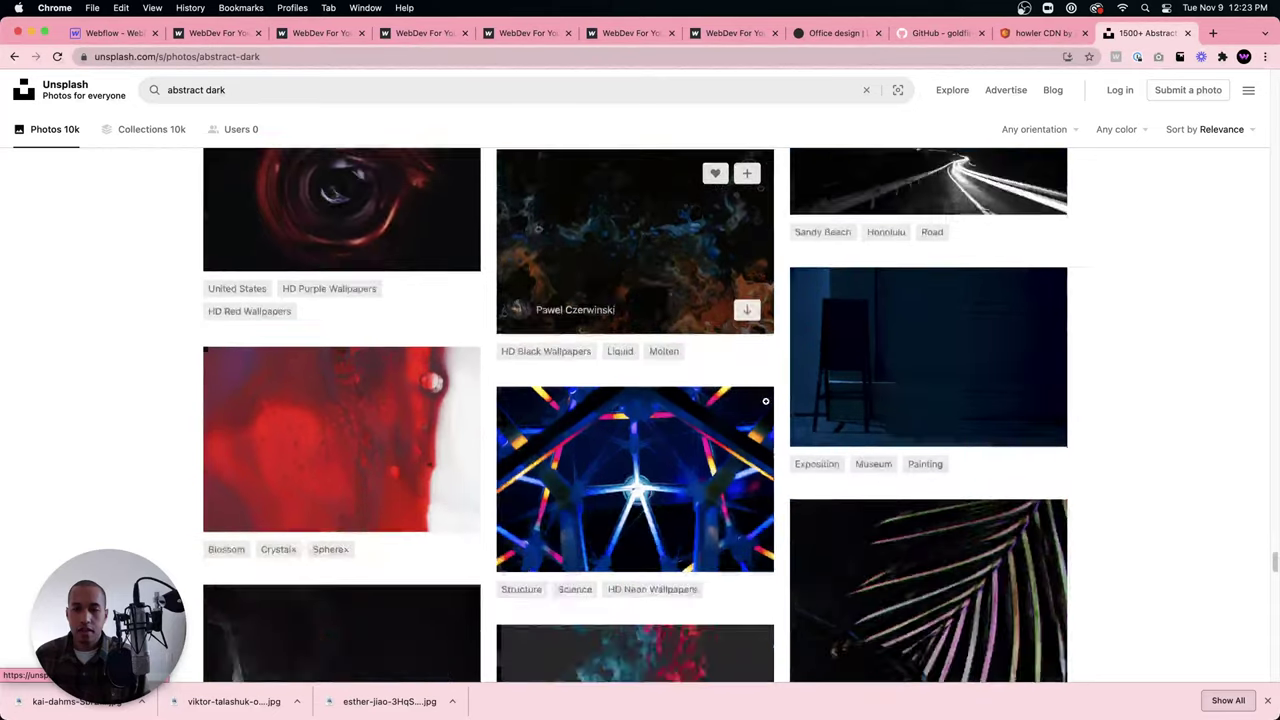
scroll(765, 402, "down", 10)
Change the Unsplash search to 'abstract alien'.
left_click(364, 82)
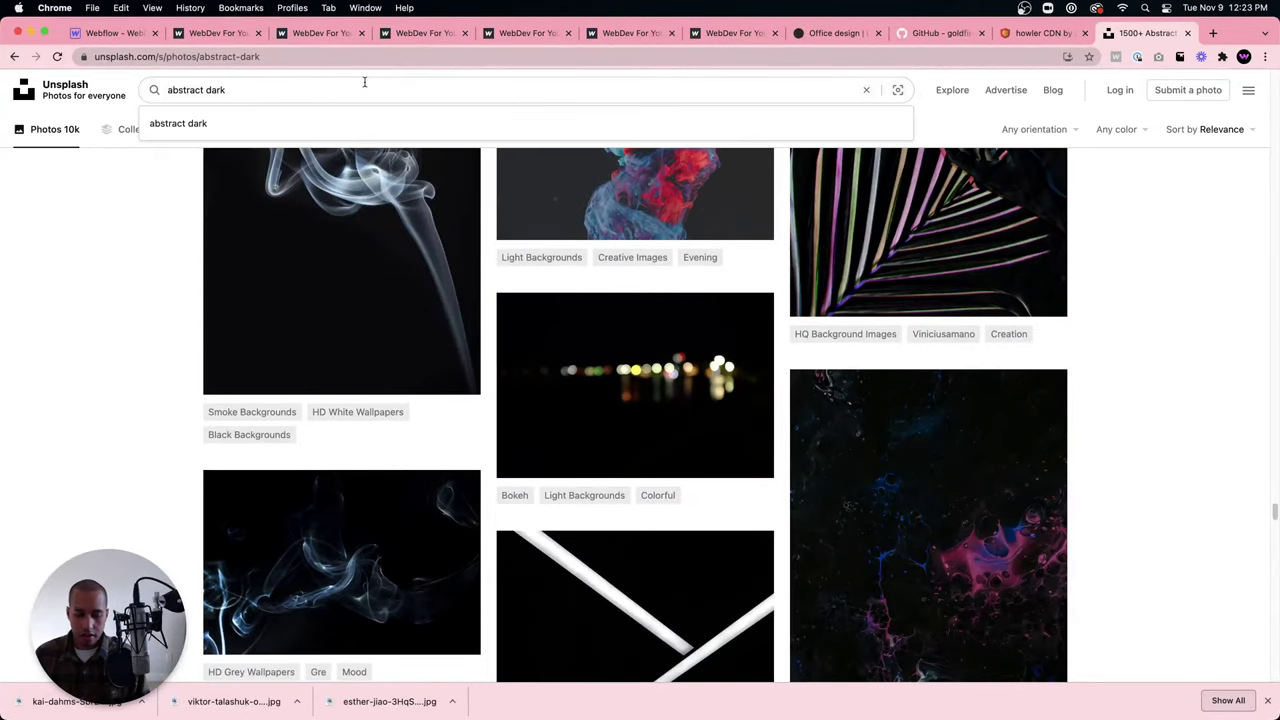
key("BackSpace")
key("BackSpace")
key("BackSpace")
type("alien")
key("Return")
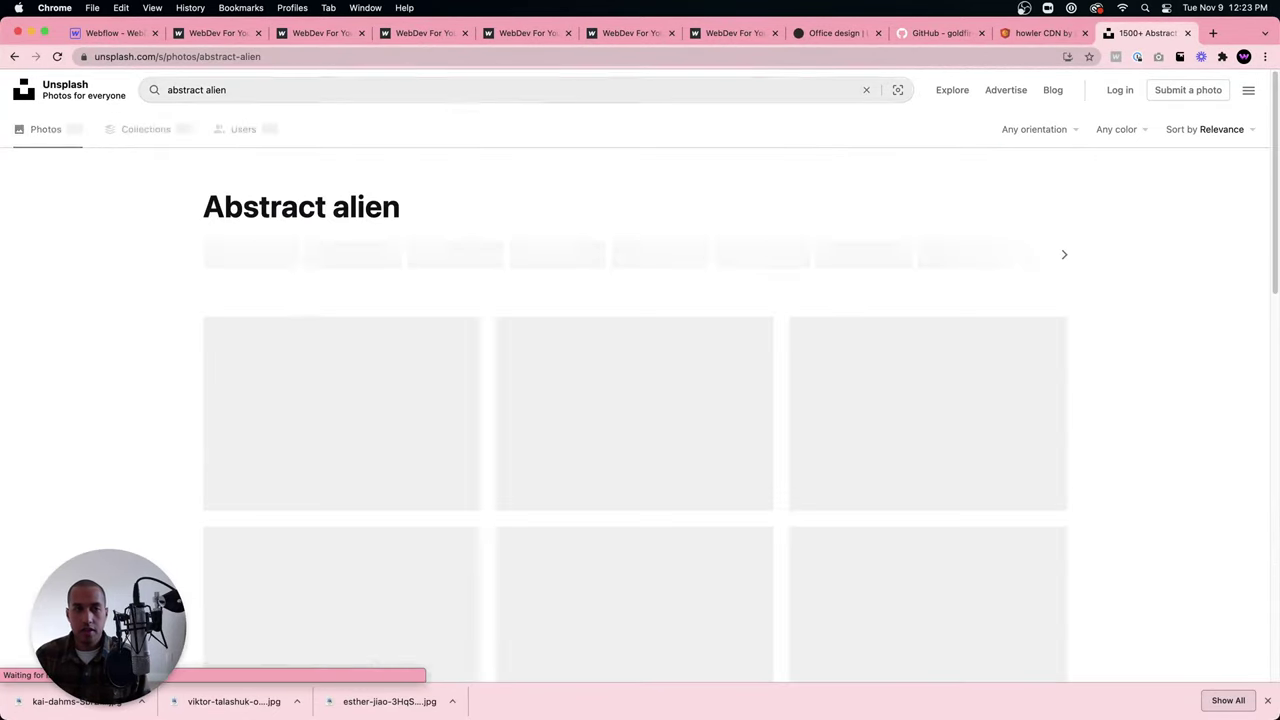
Download the swirling bubble planet photo.
scroll(646, 371, "down", 5)
scroll(648, 378, "down", 6)
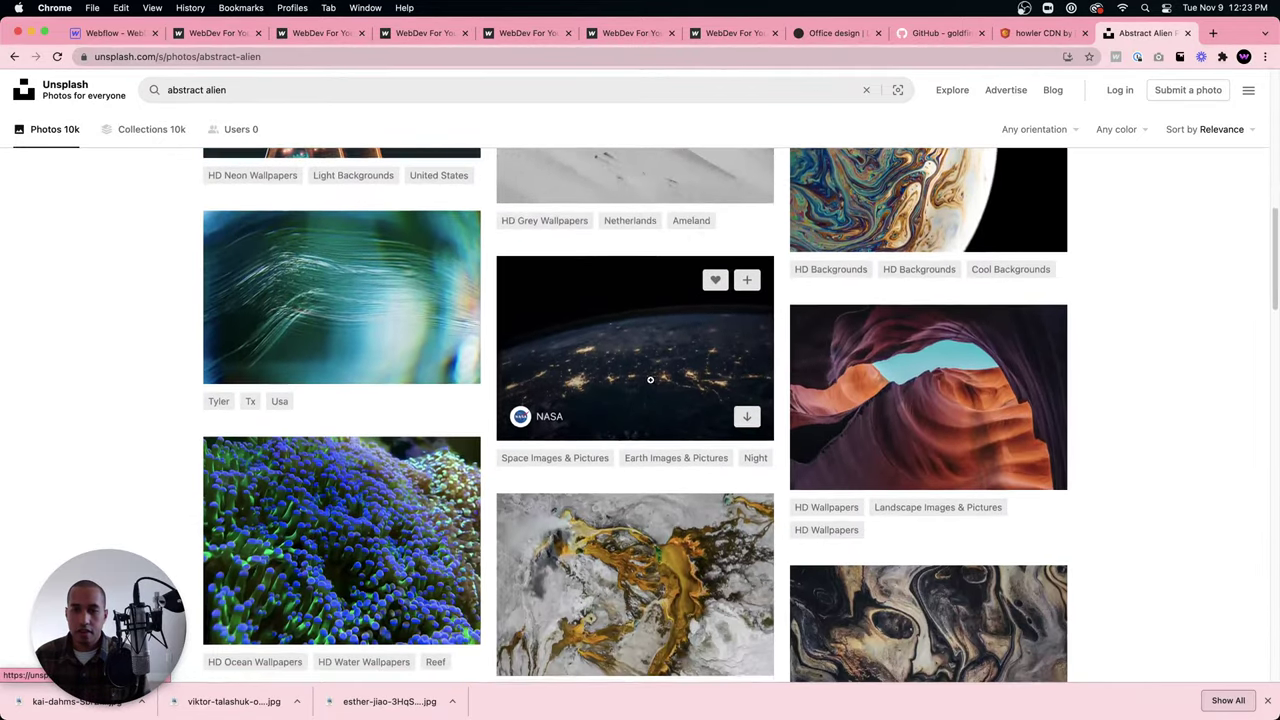
scroll(744, 391, "up", 4)
scroll(1000, 480, "down", 1)
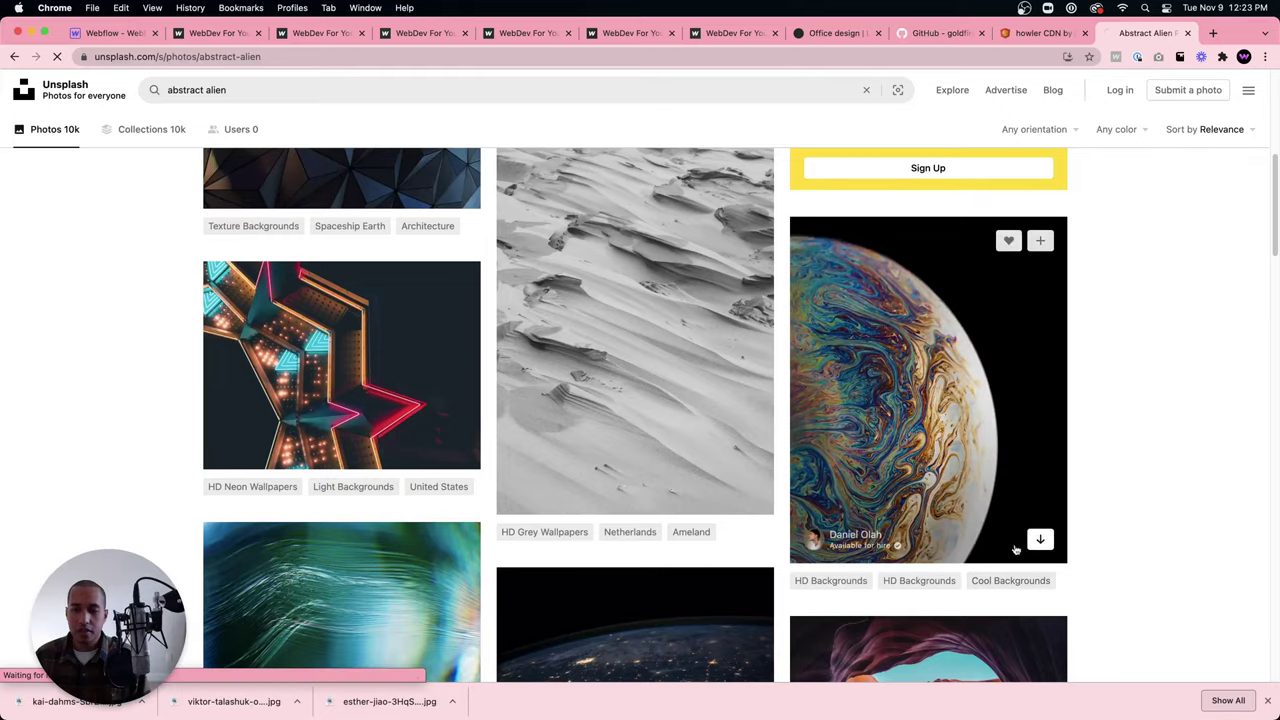
left_click(1038, 541)
Download the dark floating alien figure photo and close the downloads list.
scroll(480, 471, "down", 15)
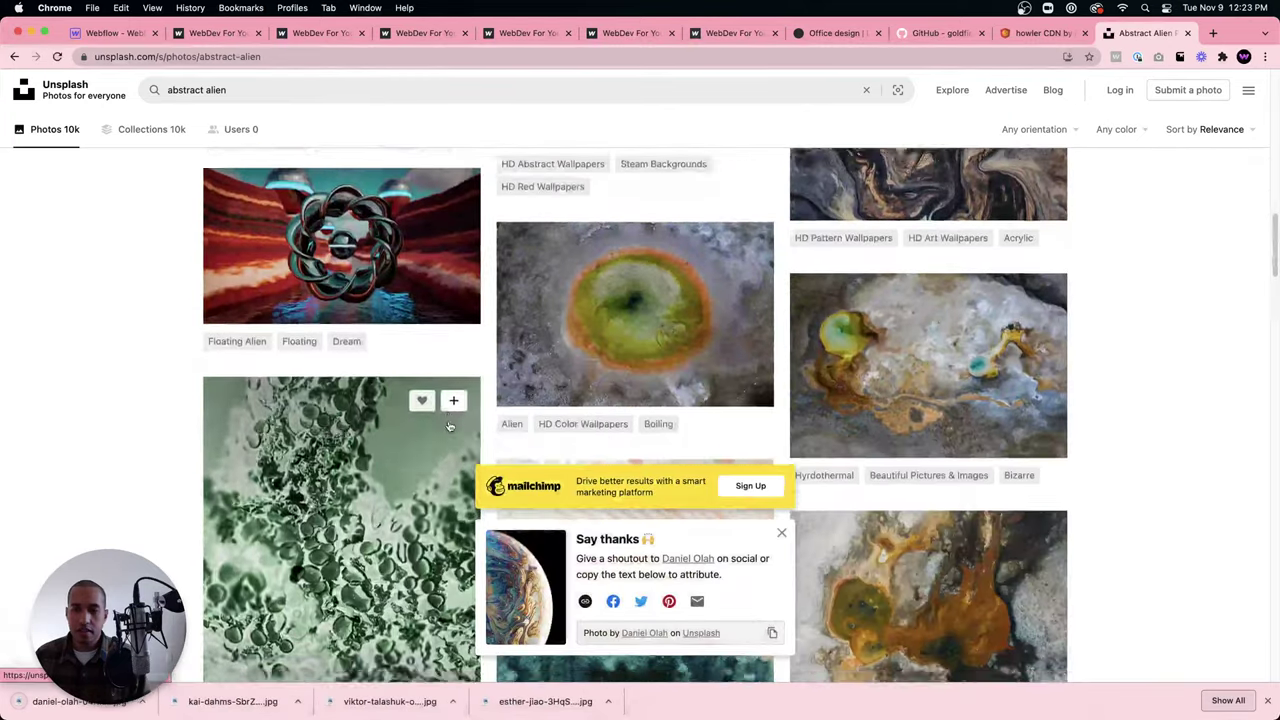
scroll(449, 426, "down", 20)
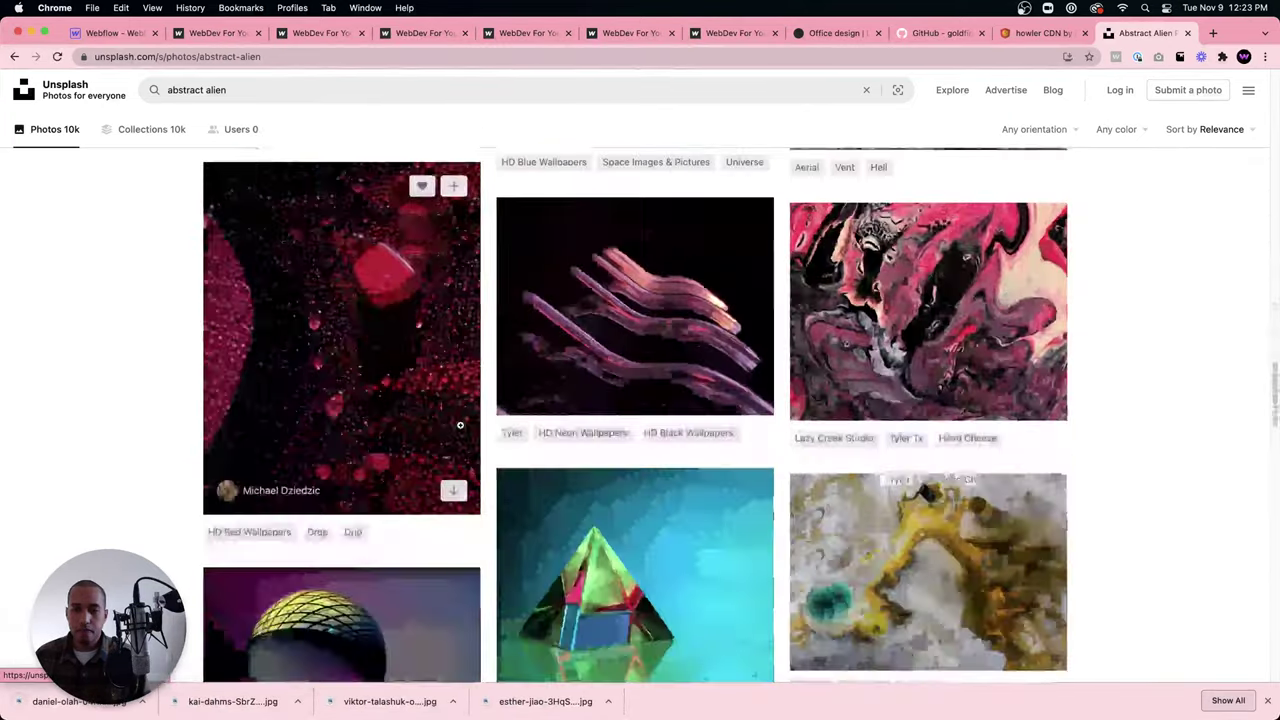
scroll(461, 428, "down", 6)
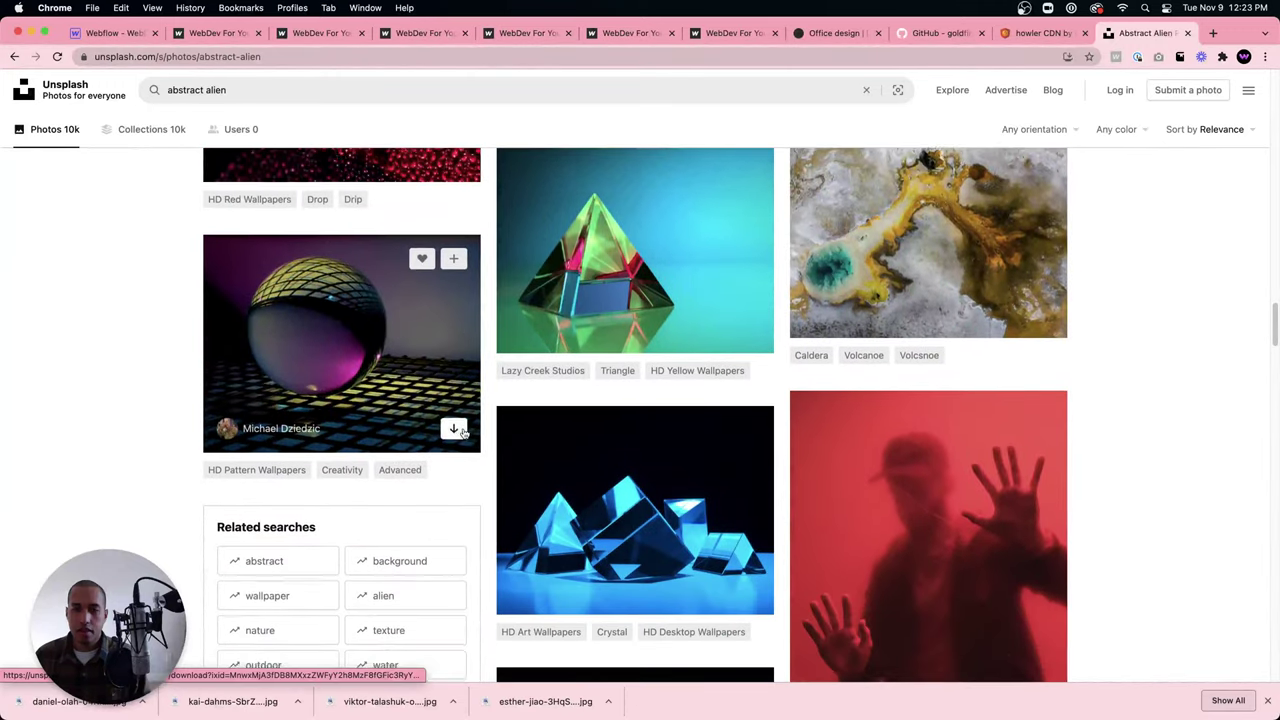
scroll(463, 432, "down", 10)
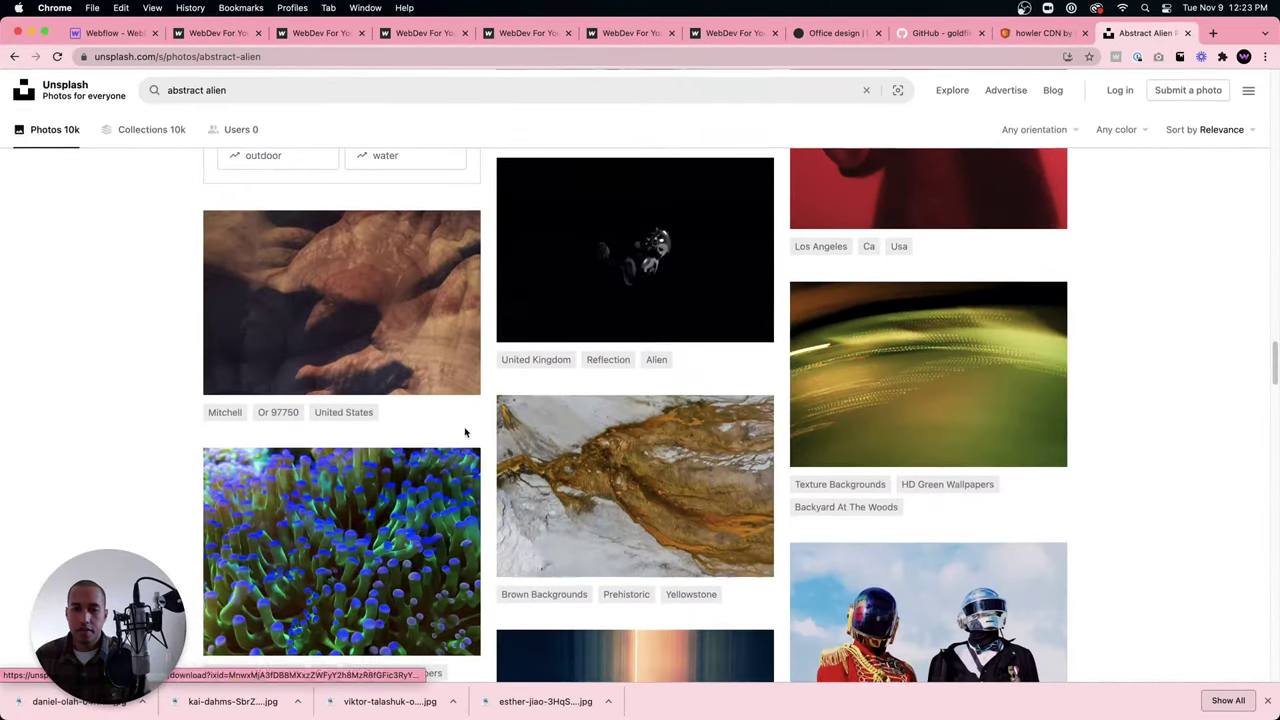
scroll(465, 432, "down", 9)
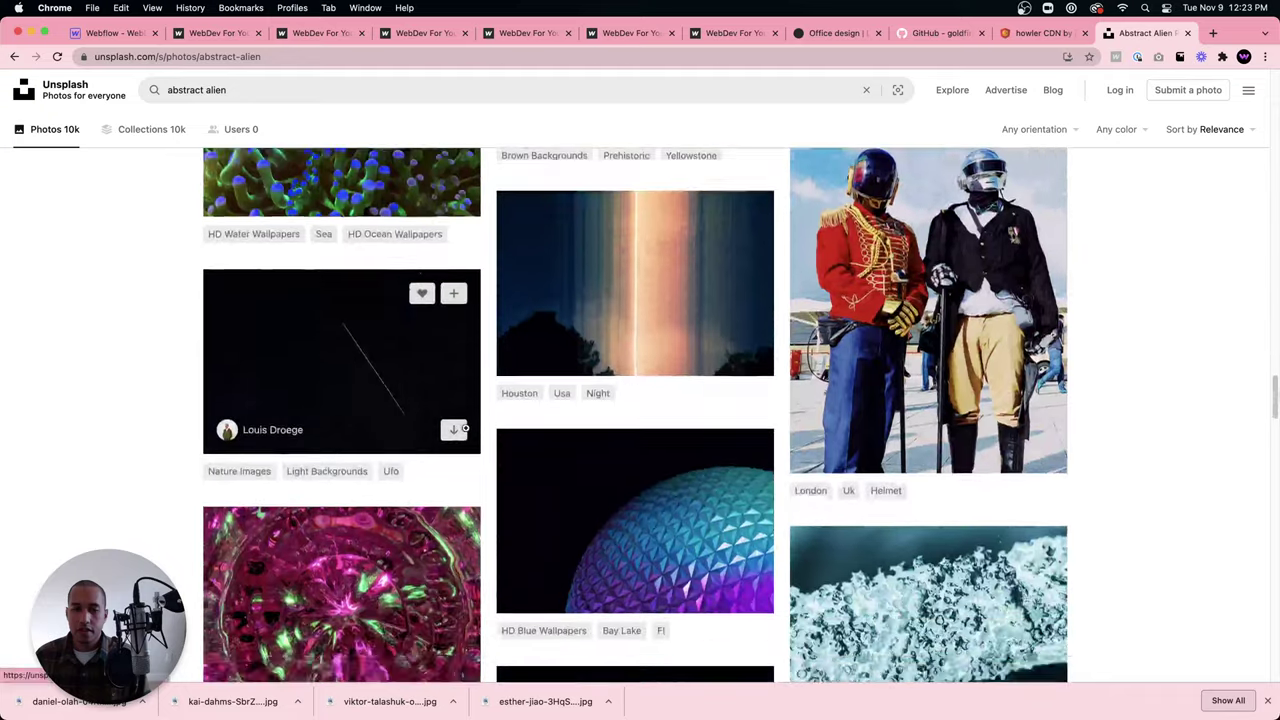
scroll(465, 430, "down", 7)
scroll(465, 430, "up", 16)
scroll(810, 523, "down", 2)
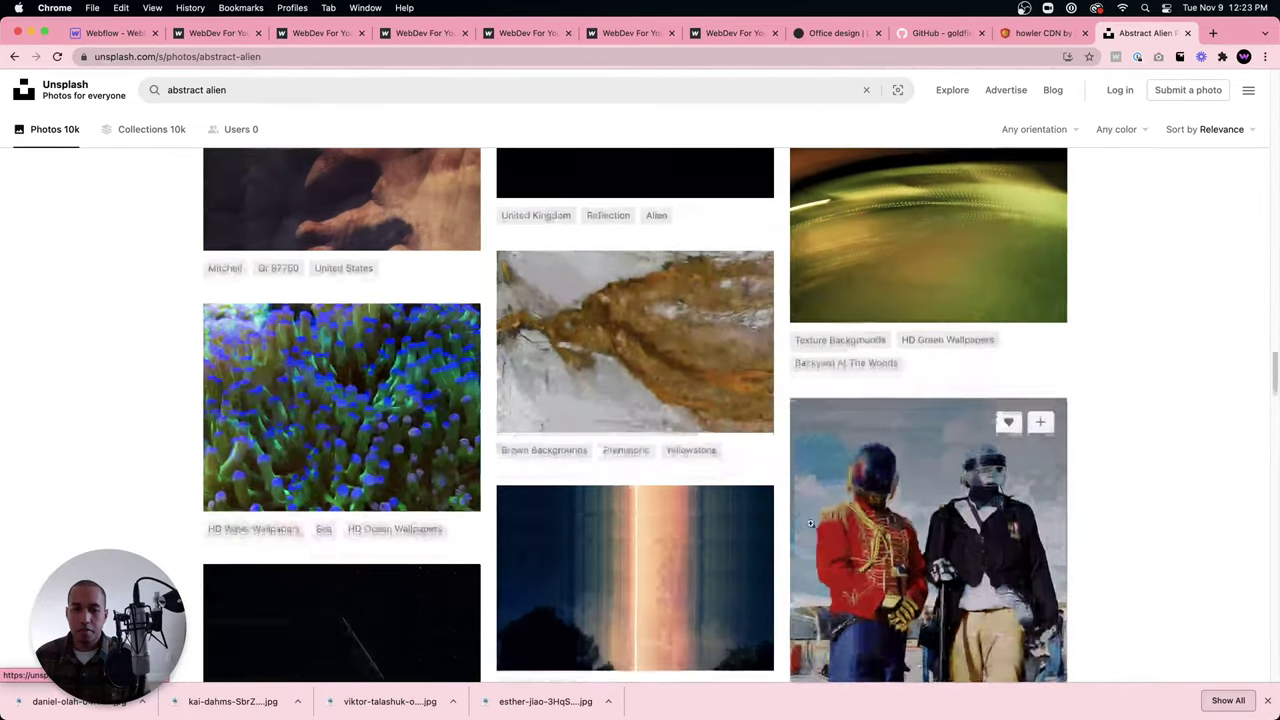
scroll(748, 425, "up", 5)
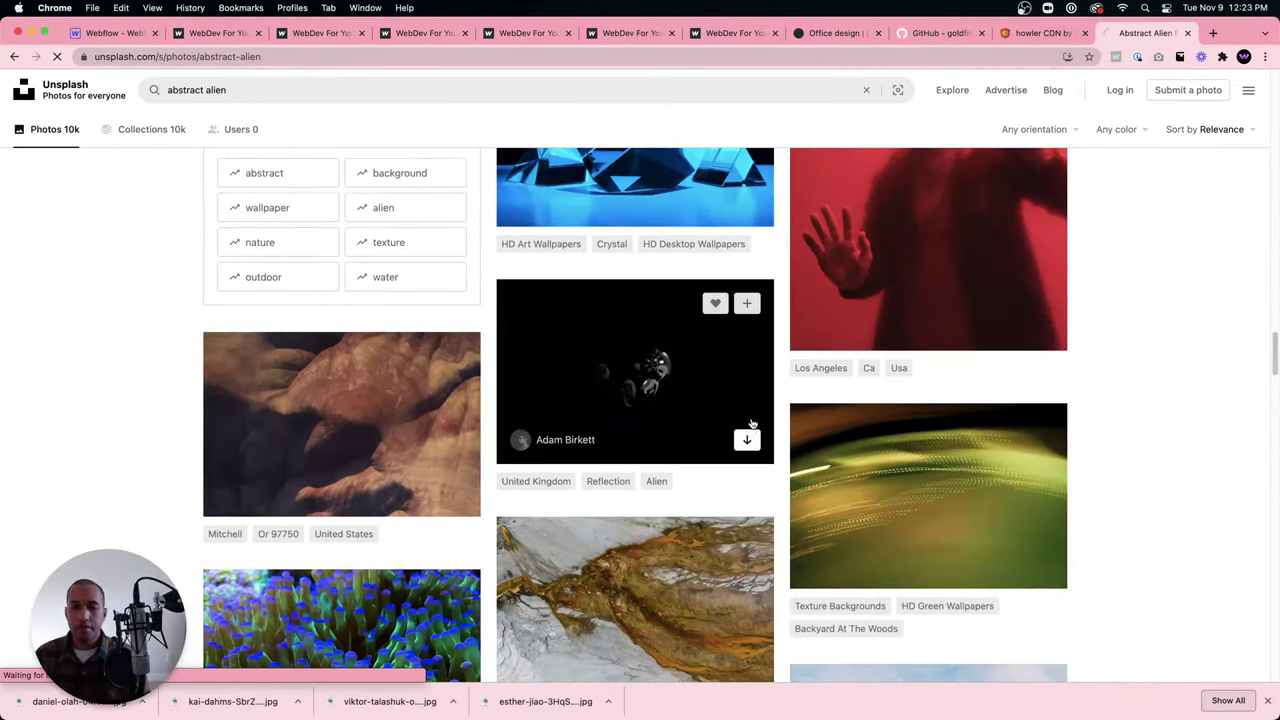
left_click(747, 441)
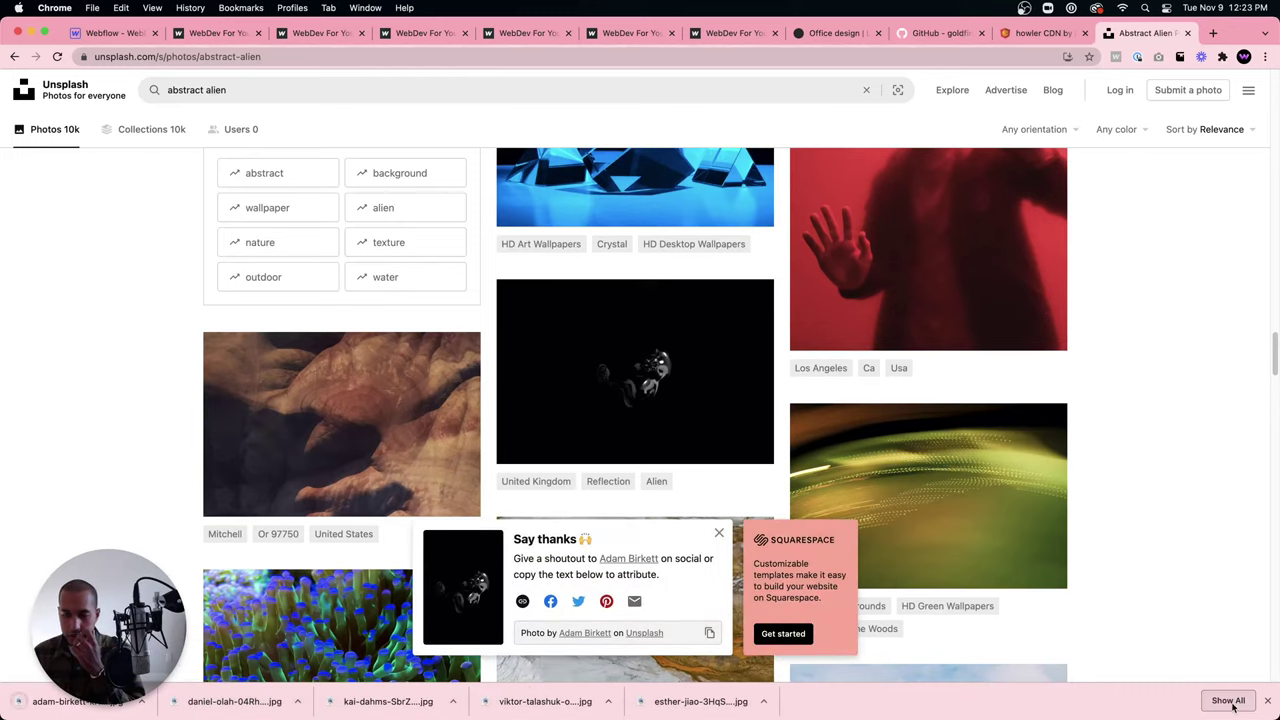
left_click(1267, 701)
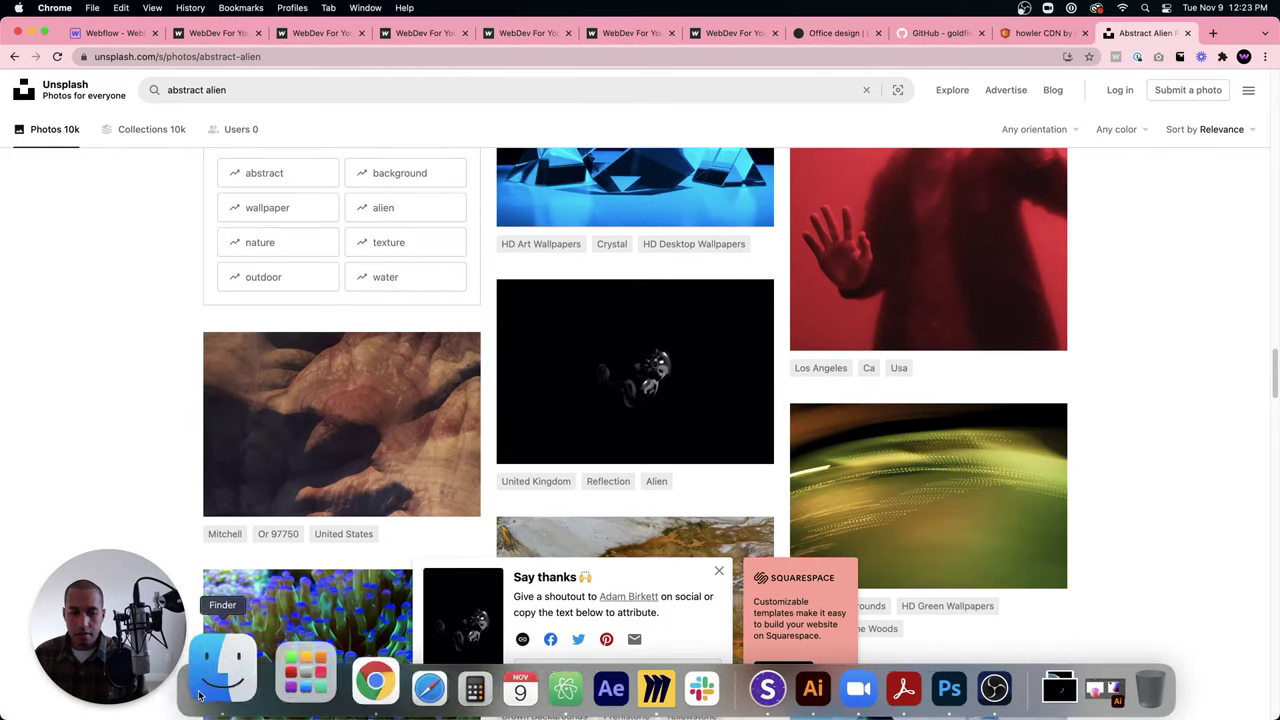
Resize the bubble planet image in Preview to 1500 × 1876 pixels with Adjust Size, then close it.
left_click(200, 695)
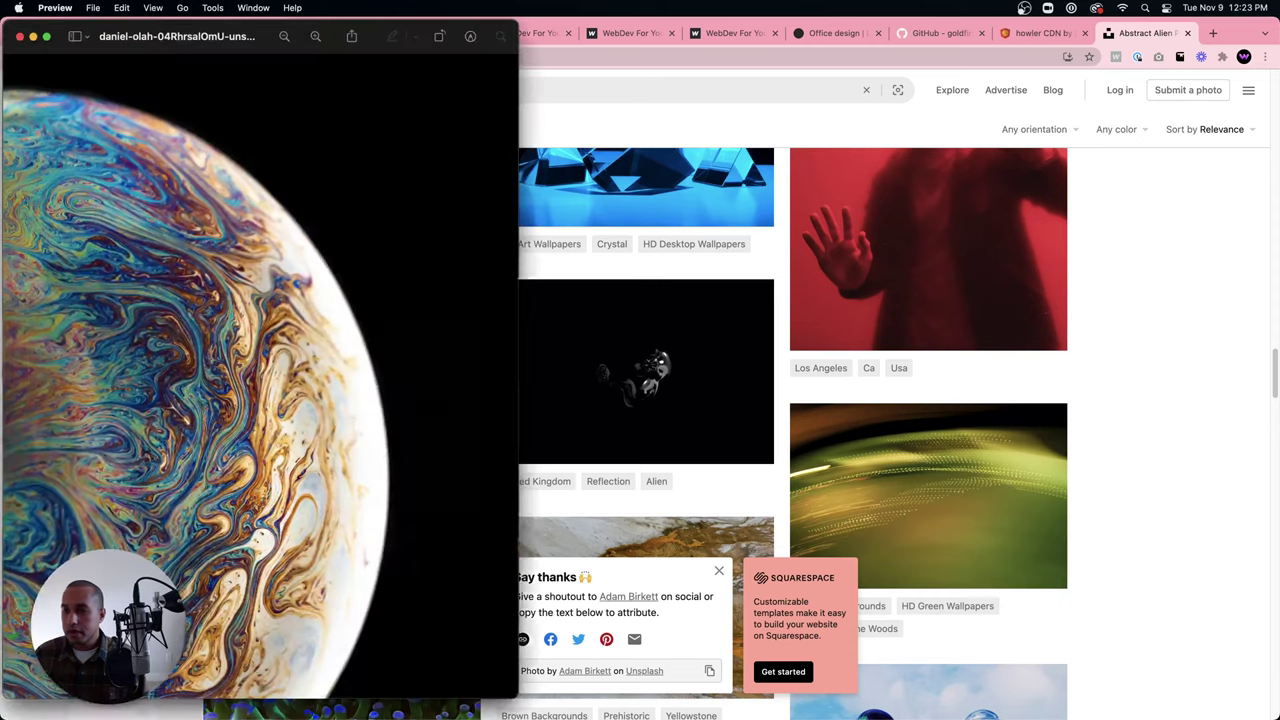
left_click(212, 8)
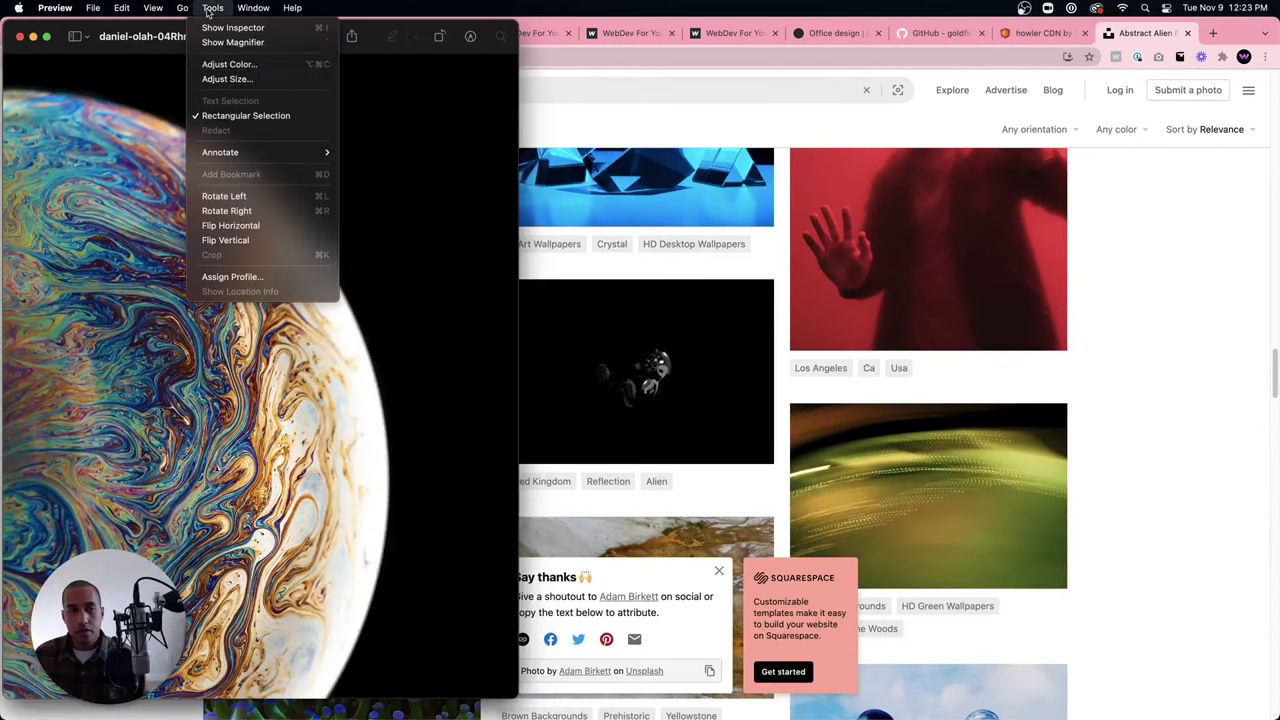
left_click(224, 78)
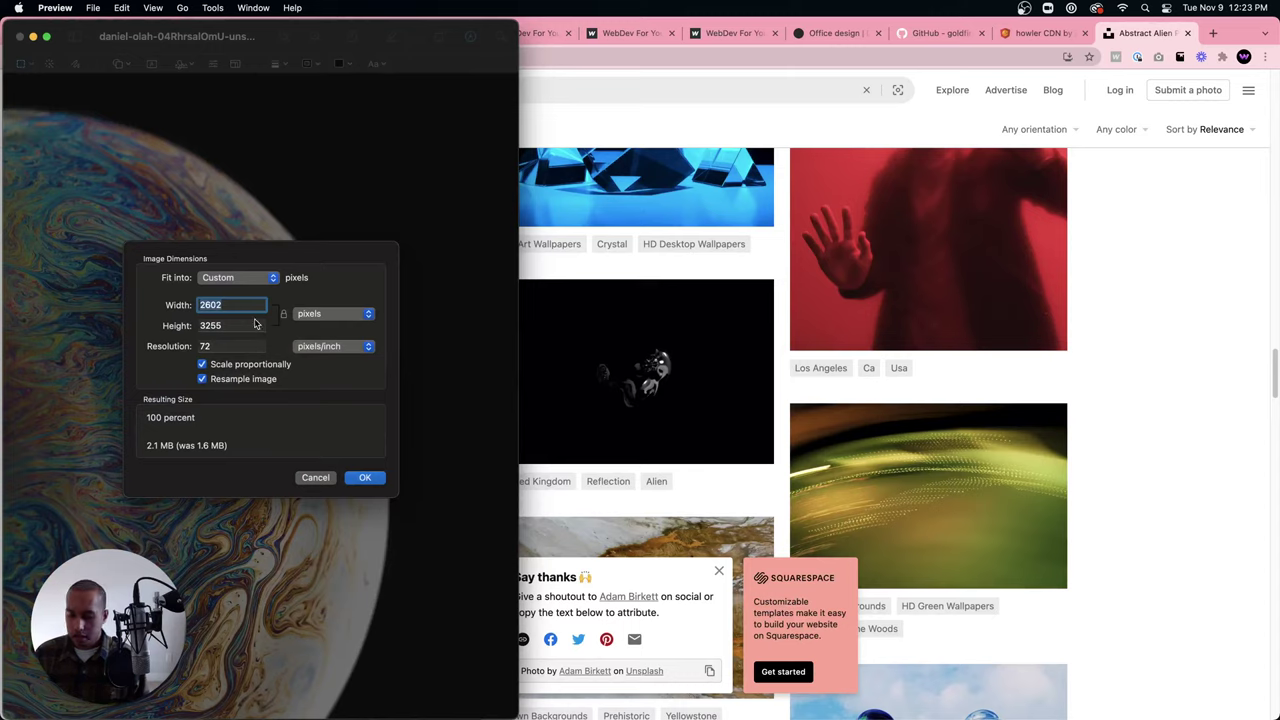
type("1500")
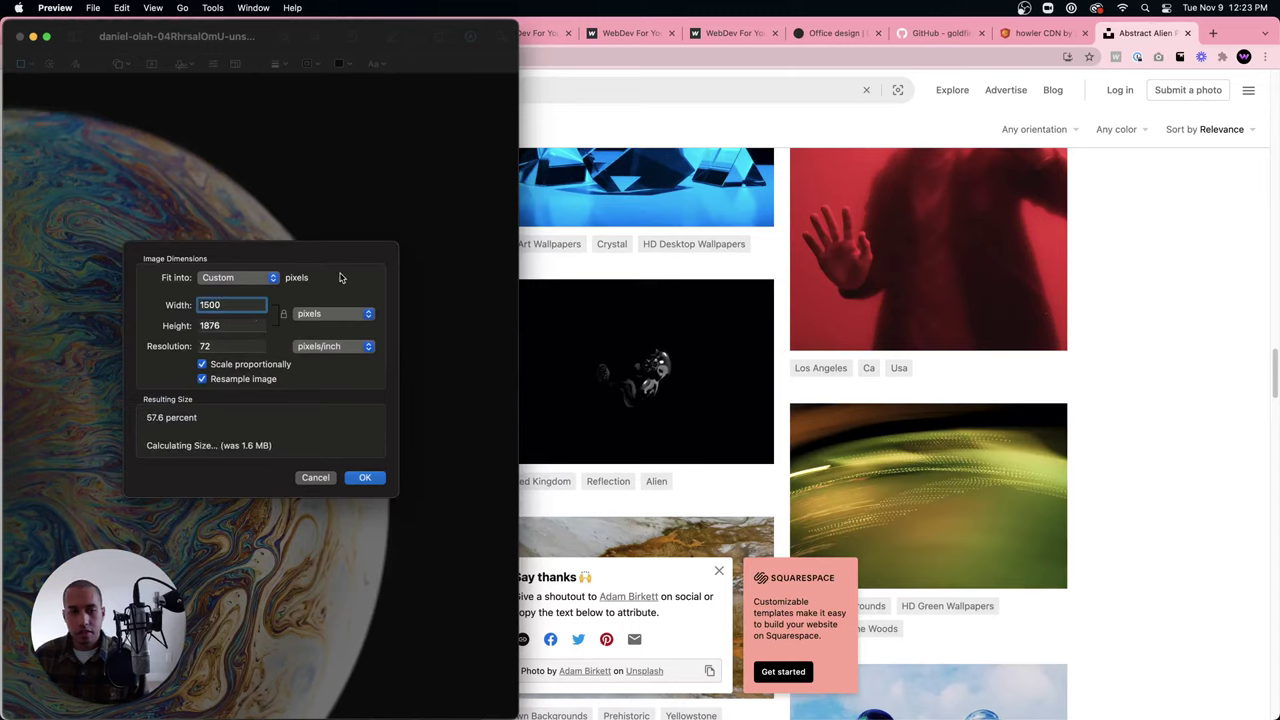
left_click(365, 479)
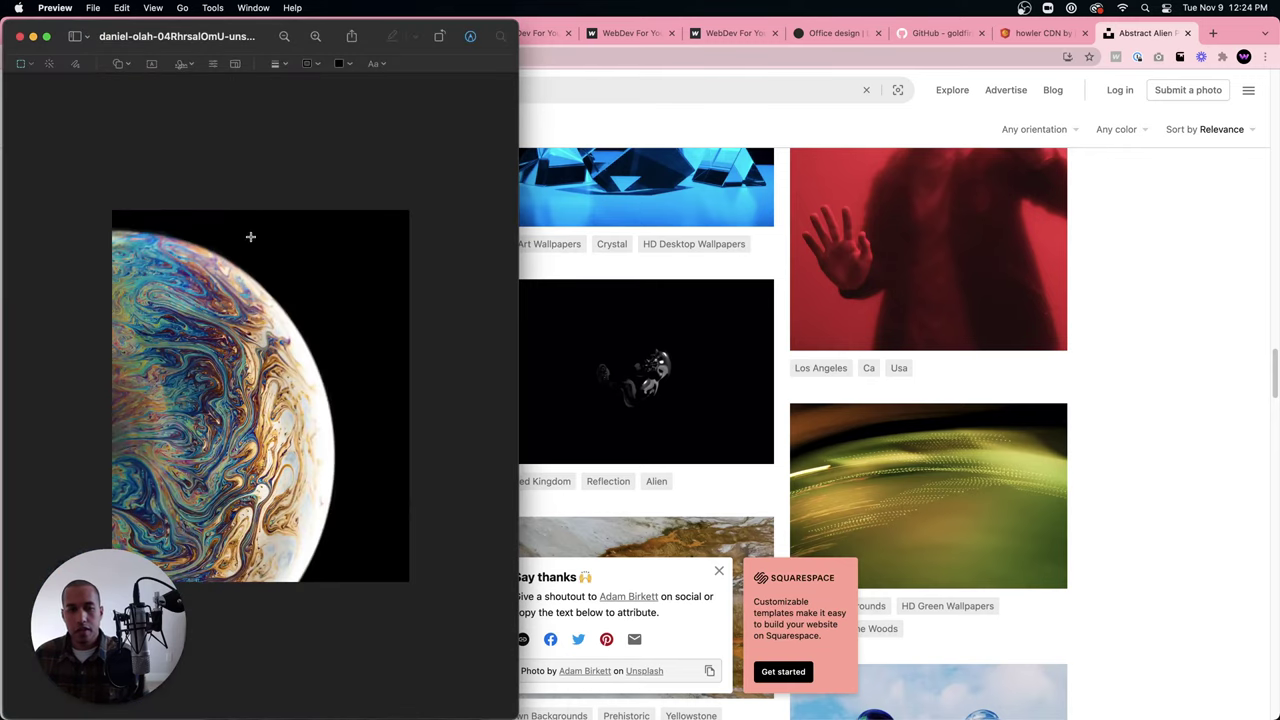
left_click(19, 36)
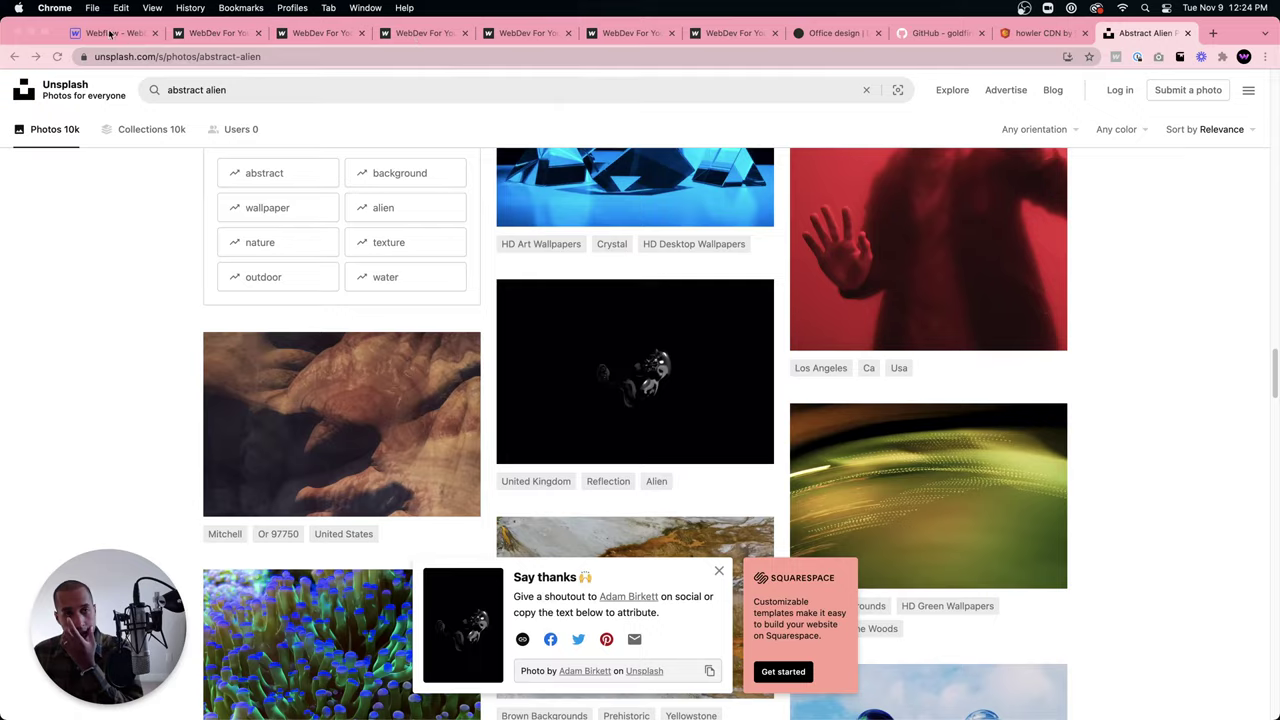
Set menu-button-open to Absolute position at 0% top and 0% right of the section.
key("super+1")
left_click(551, 392)
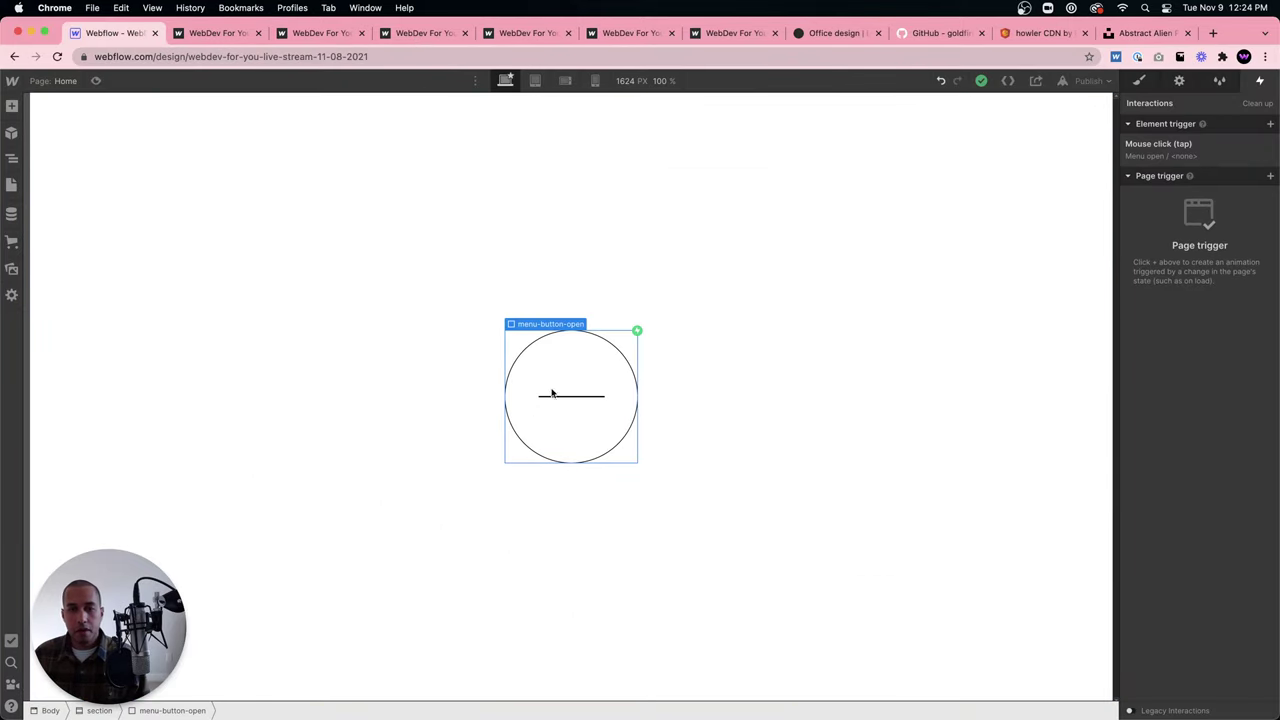
left_click(1141, 81)
scroll(1203, 384, "down", 2)
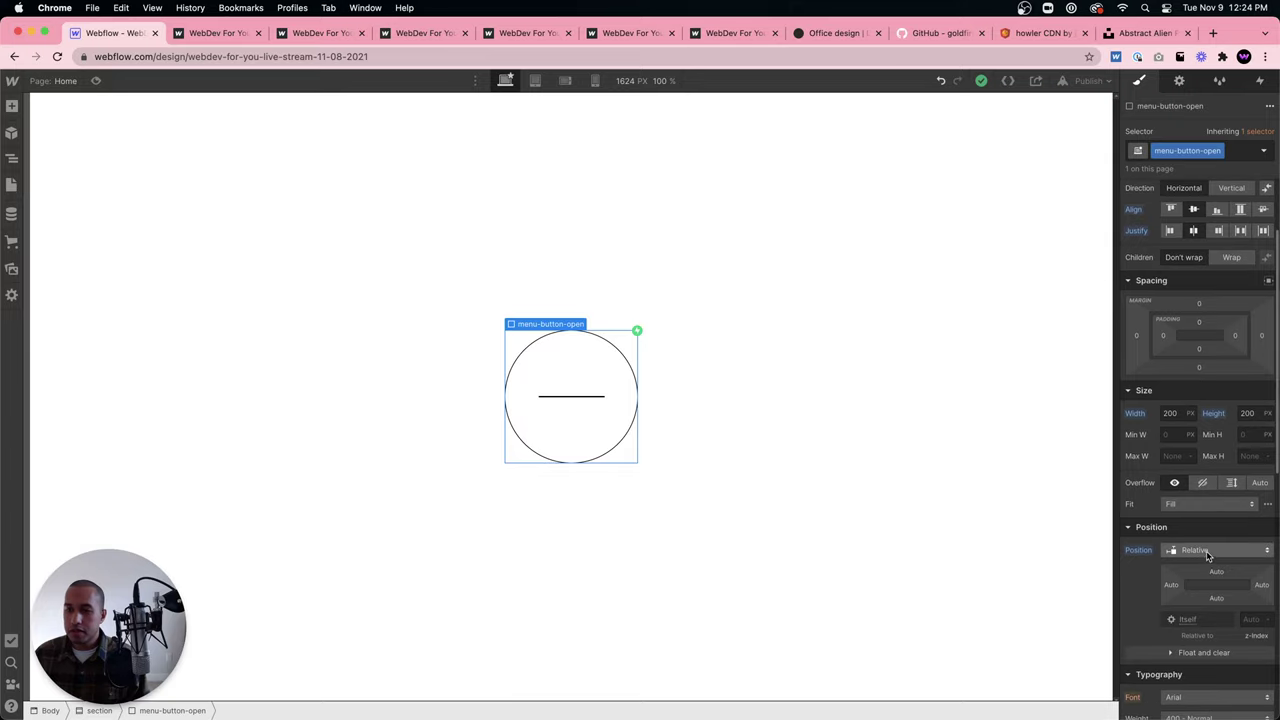
left_click(1202, 551)
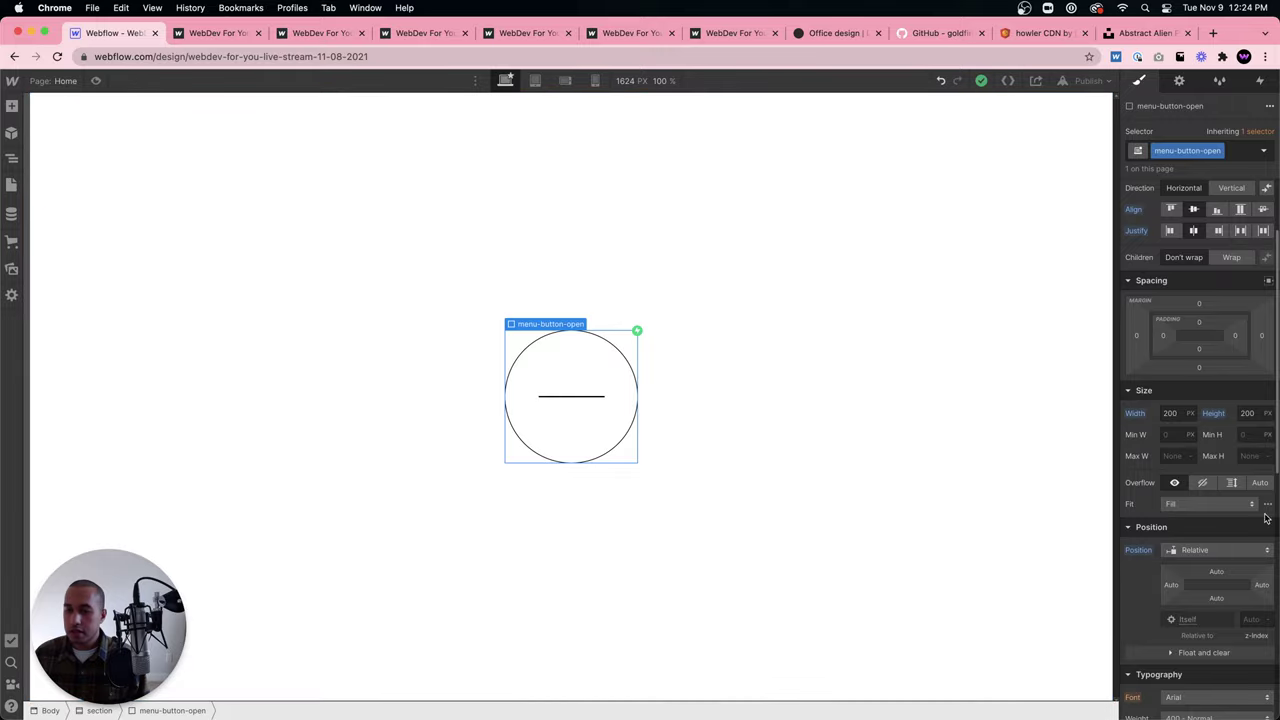
left_click(1200, 551)
left_click(1203, 566)
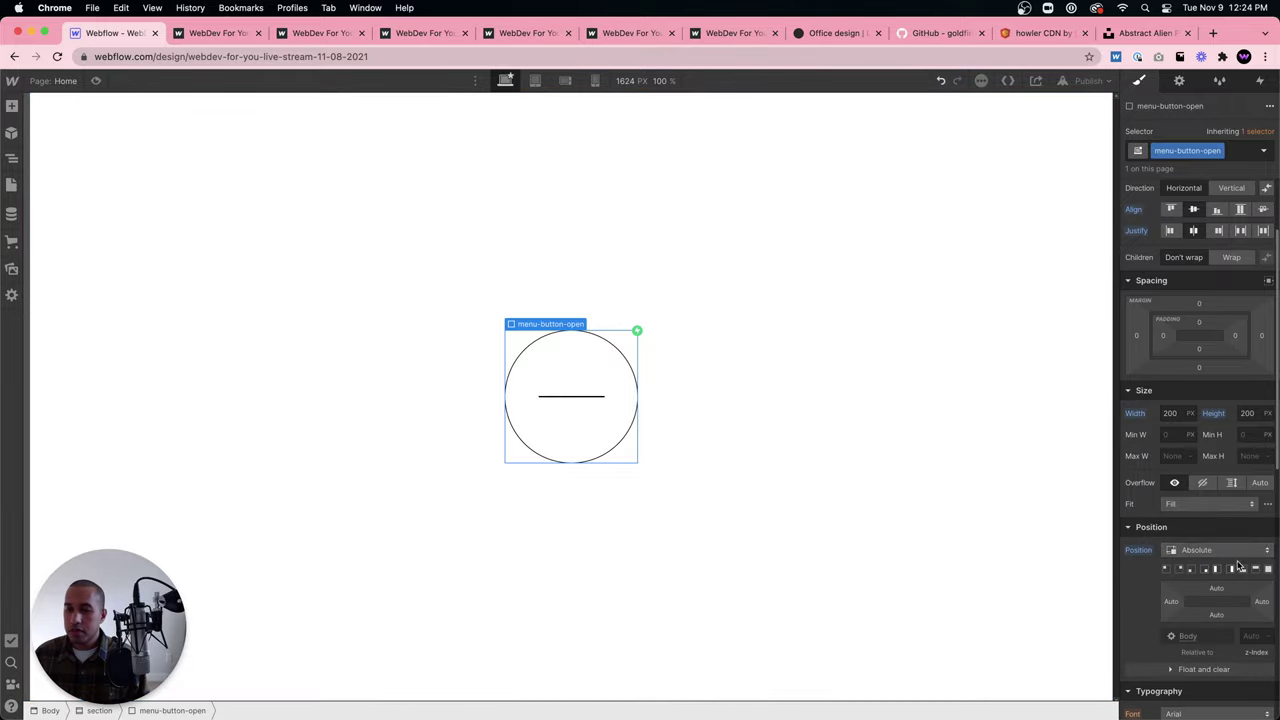
left_click(1182, 569)
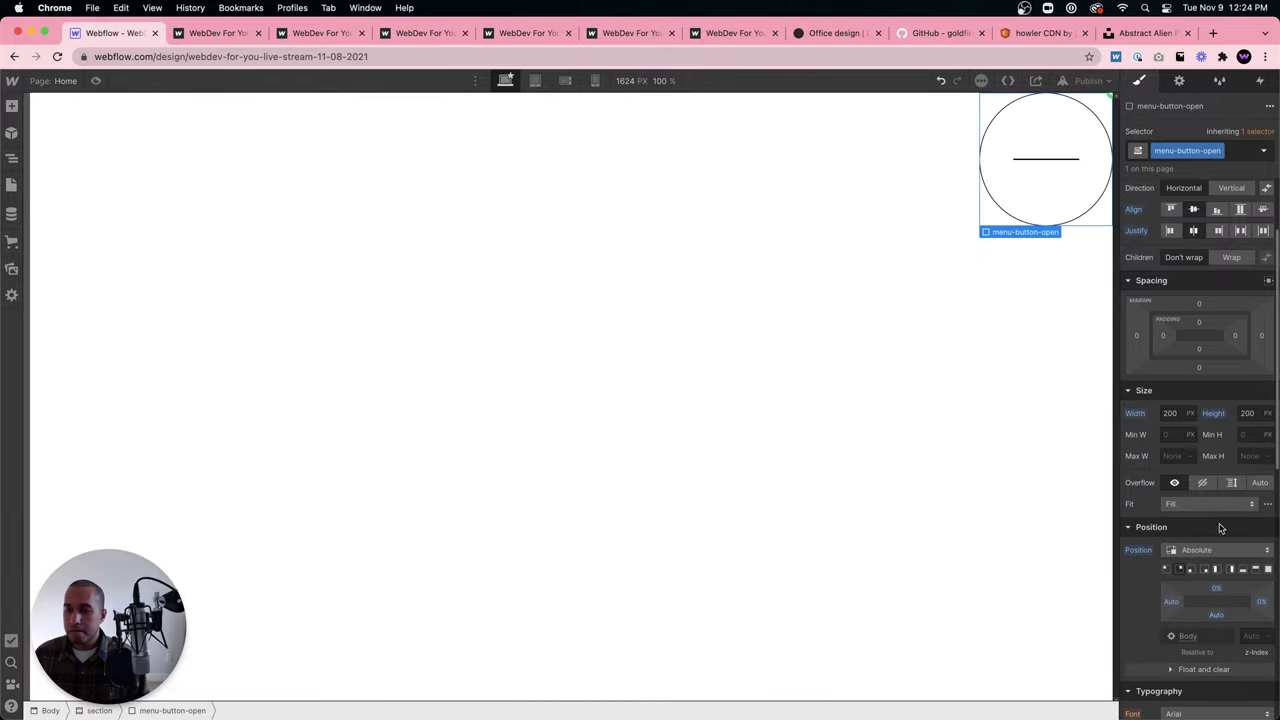
left_click(745, 280)
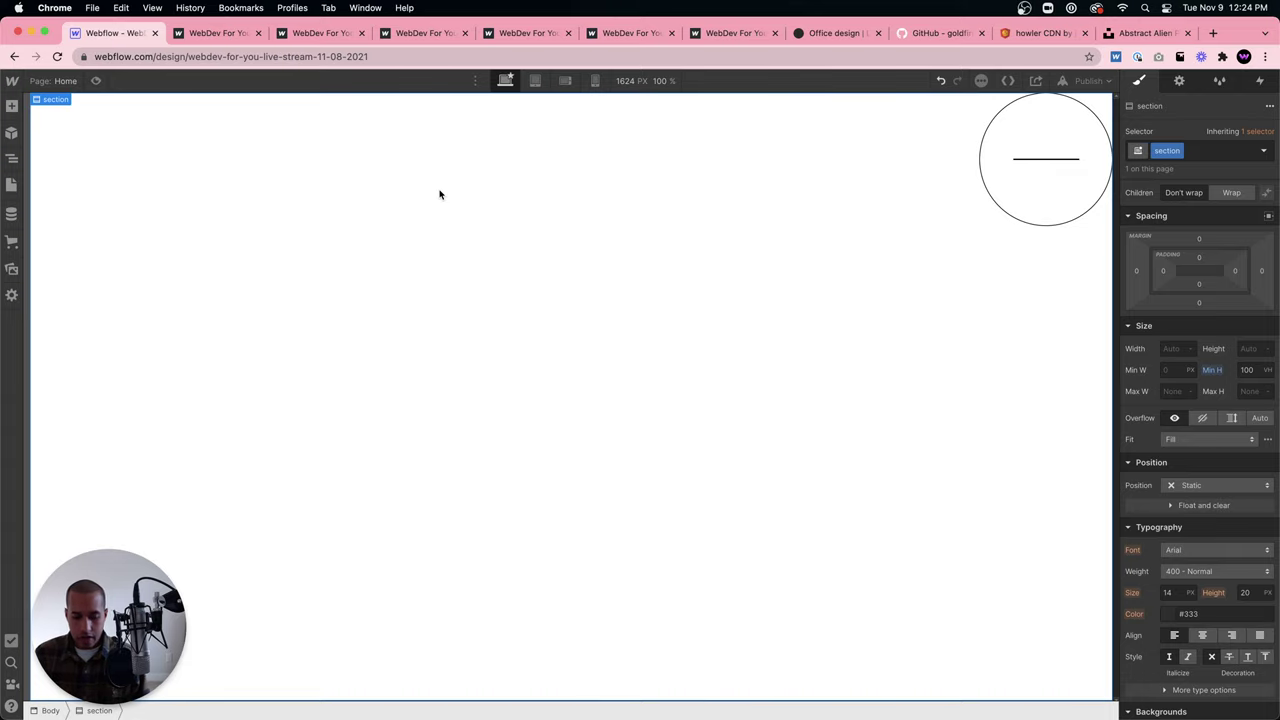
Insert a Div Block set to Absolute full, with the class content-wrapper.
key("super+e")
type("div")
key("Return")
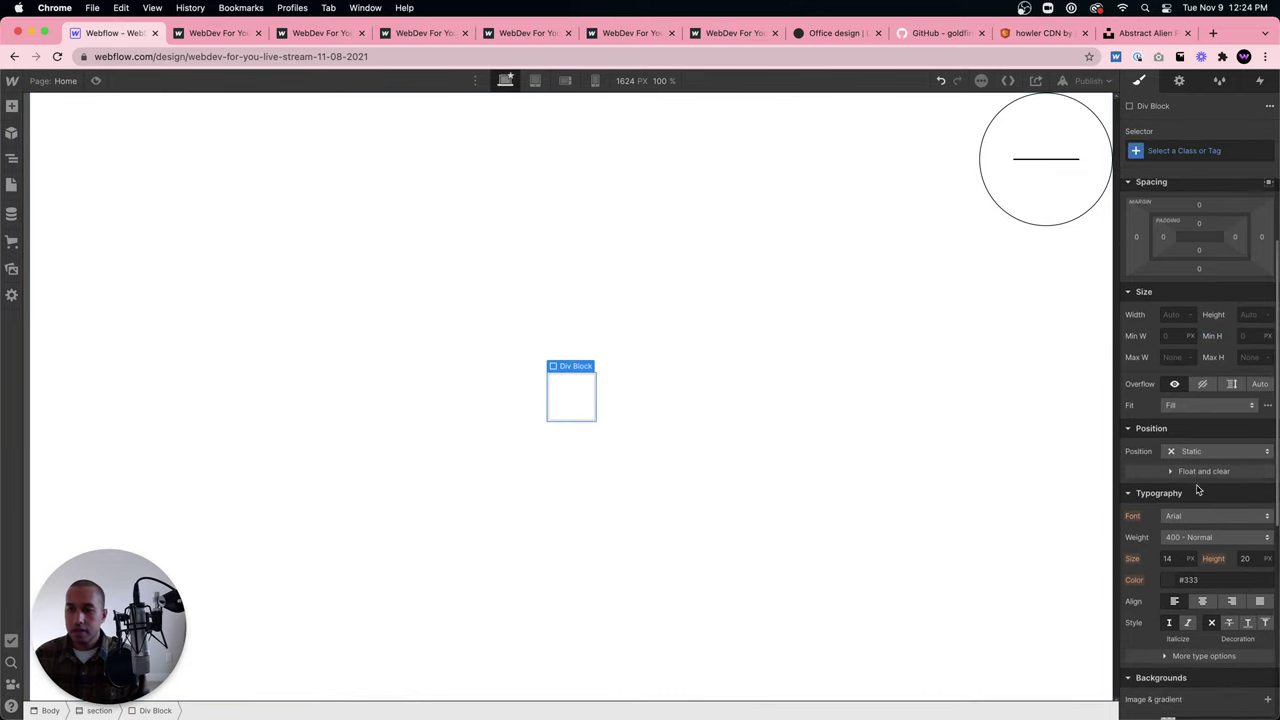
left_click(1210, 451)
left_click(1194, 486)
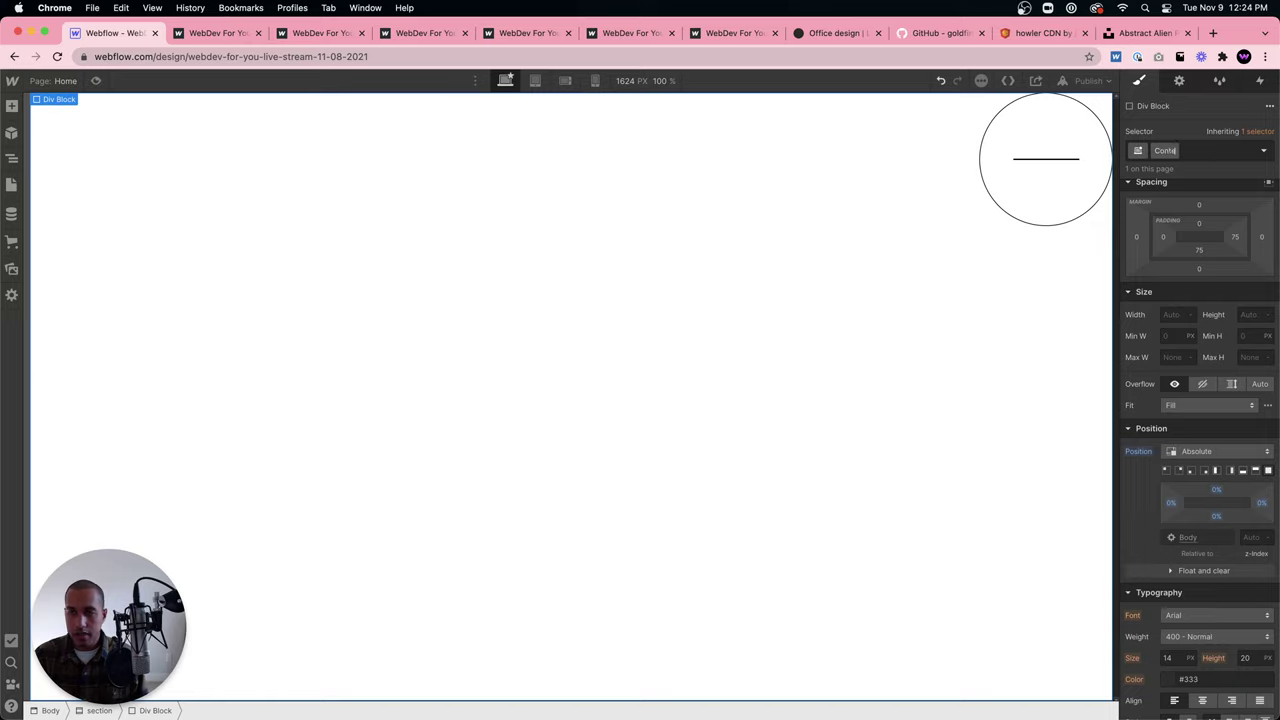
type("cl")
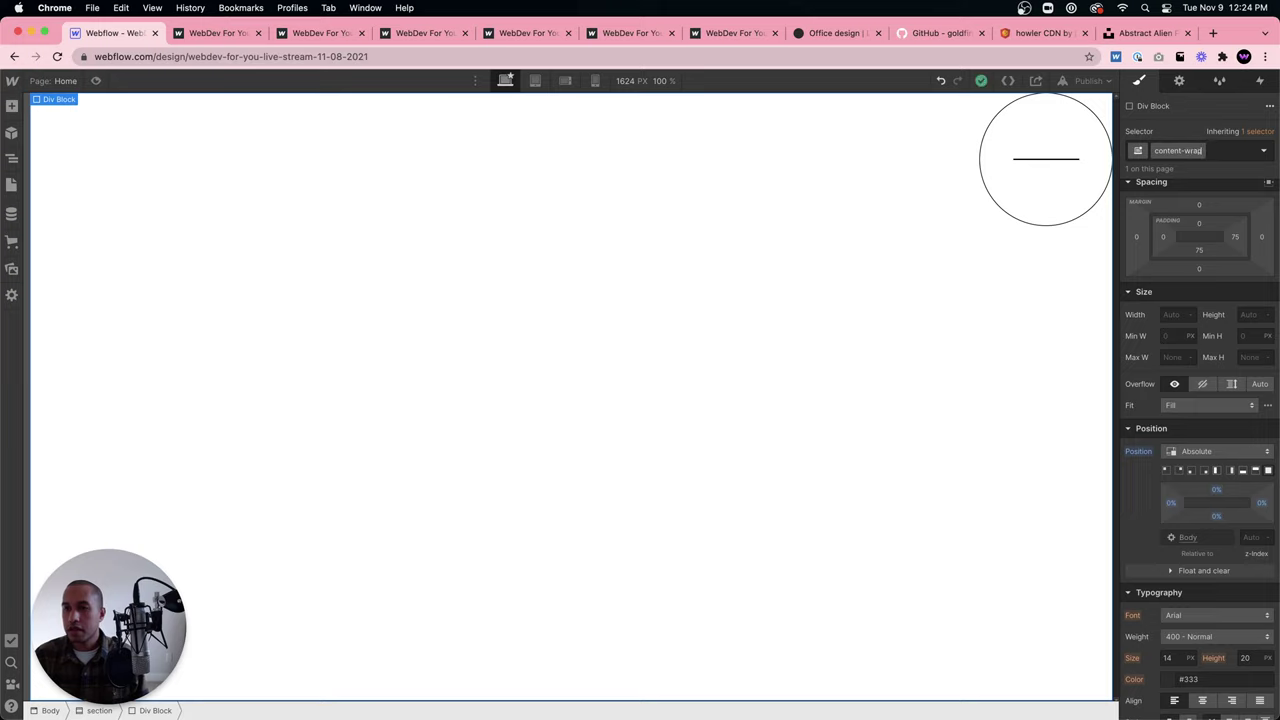
key("Return")
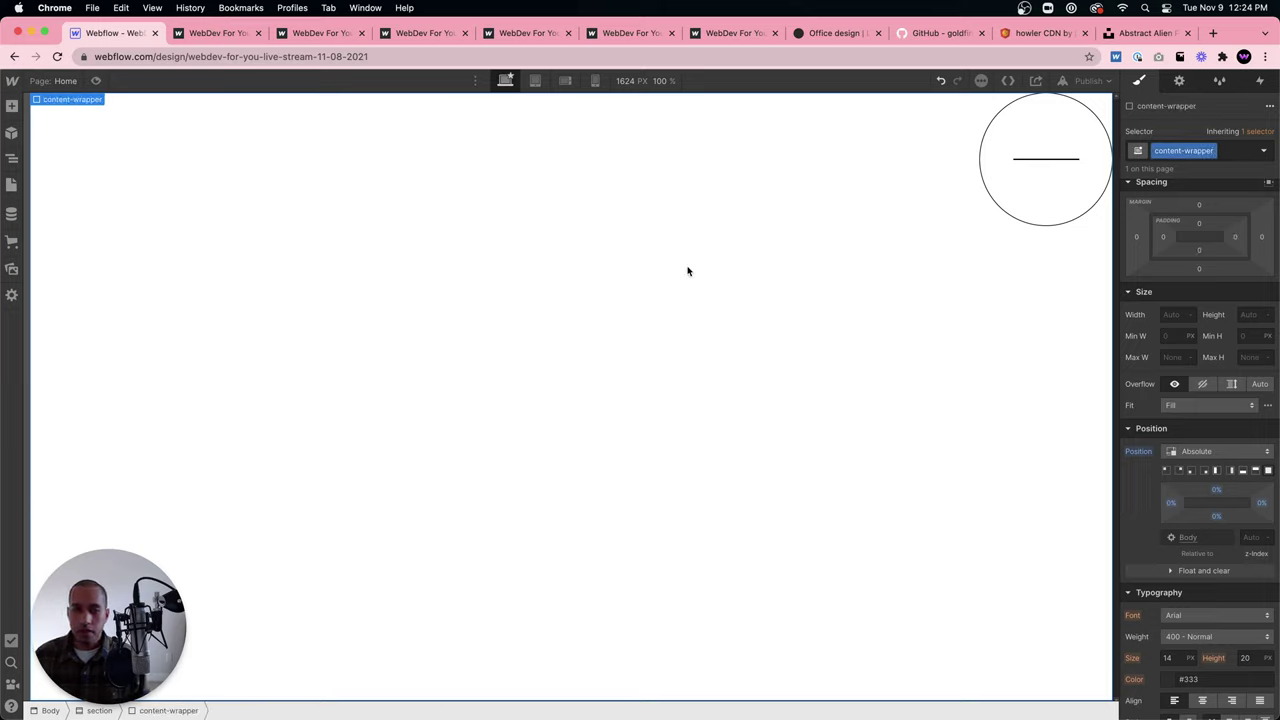
Make content-wrapper a grid of two columns and one row.
scroll(1207, 445, "up", 3)
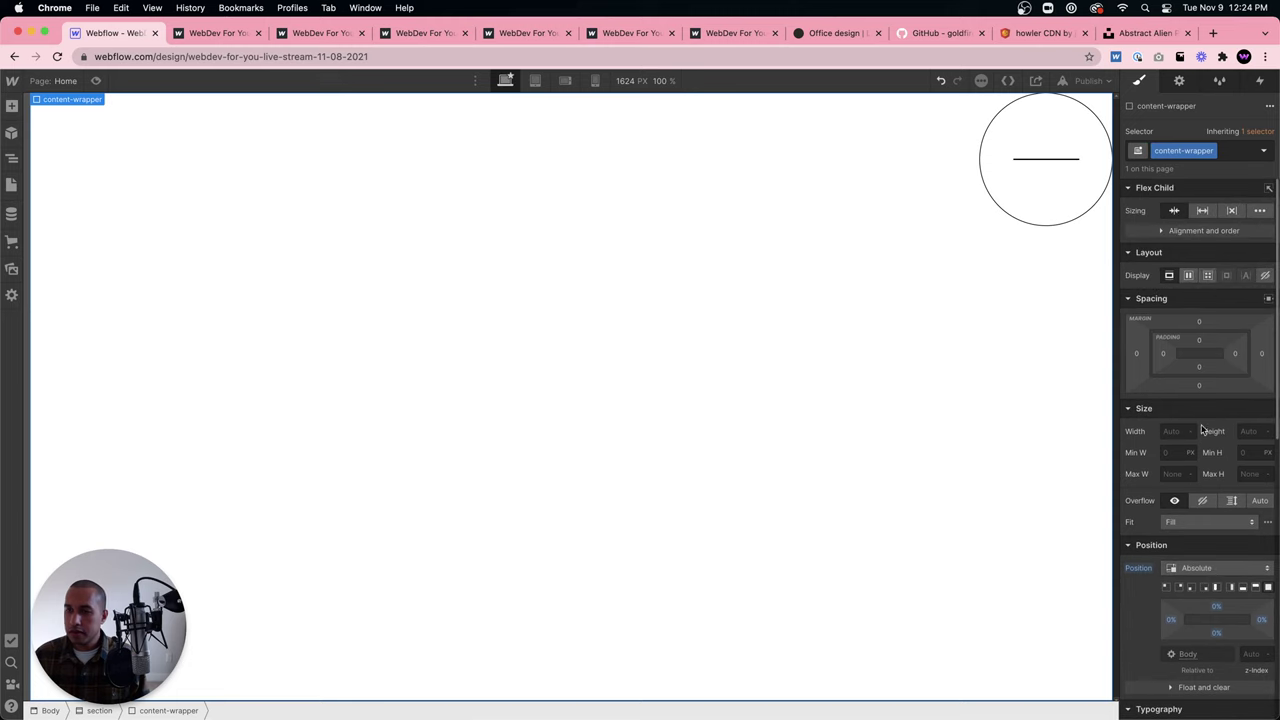
left_click(1208, 275)
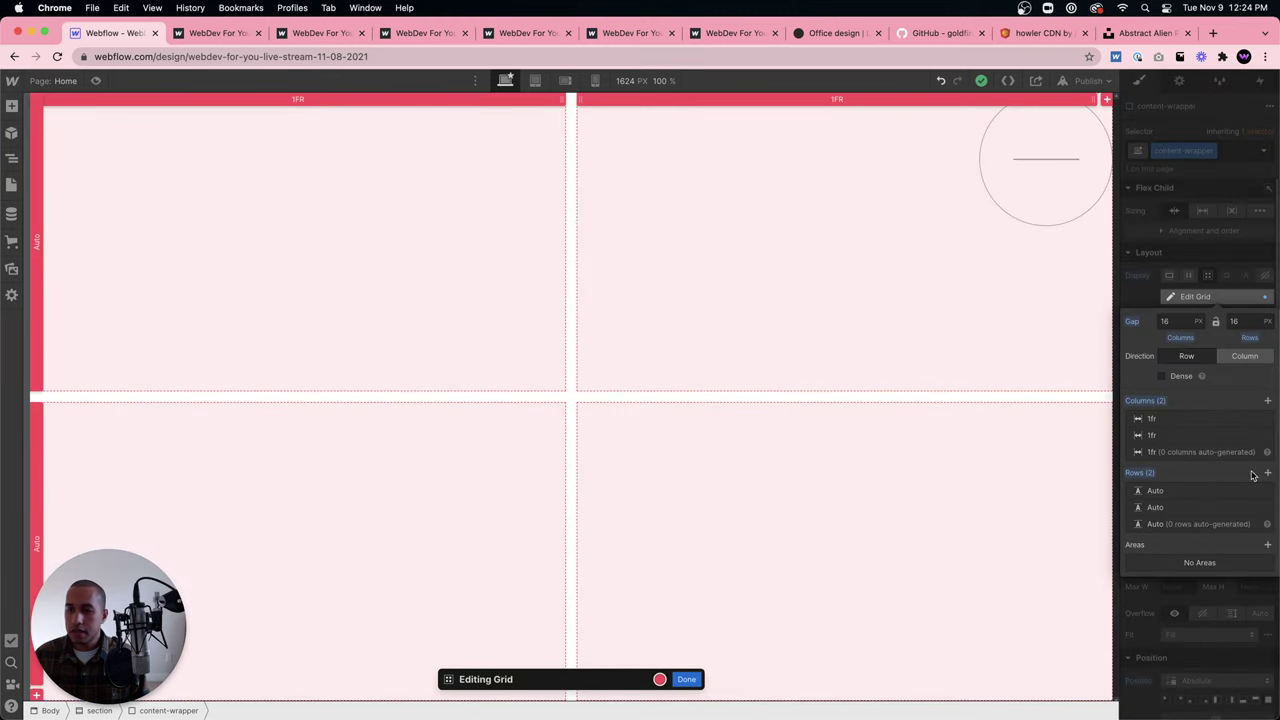
left_click(1266, 508)
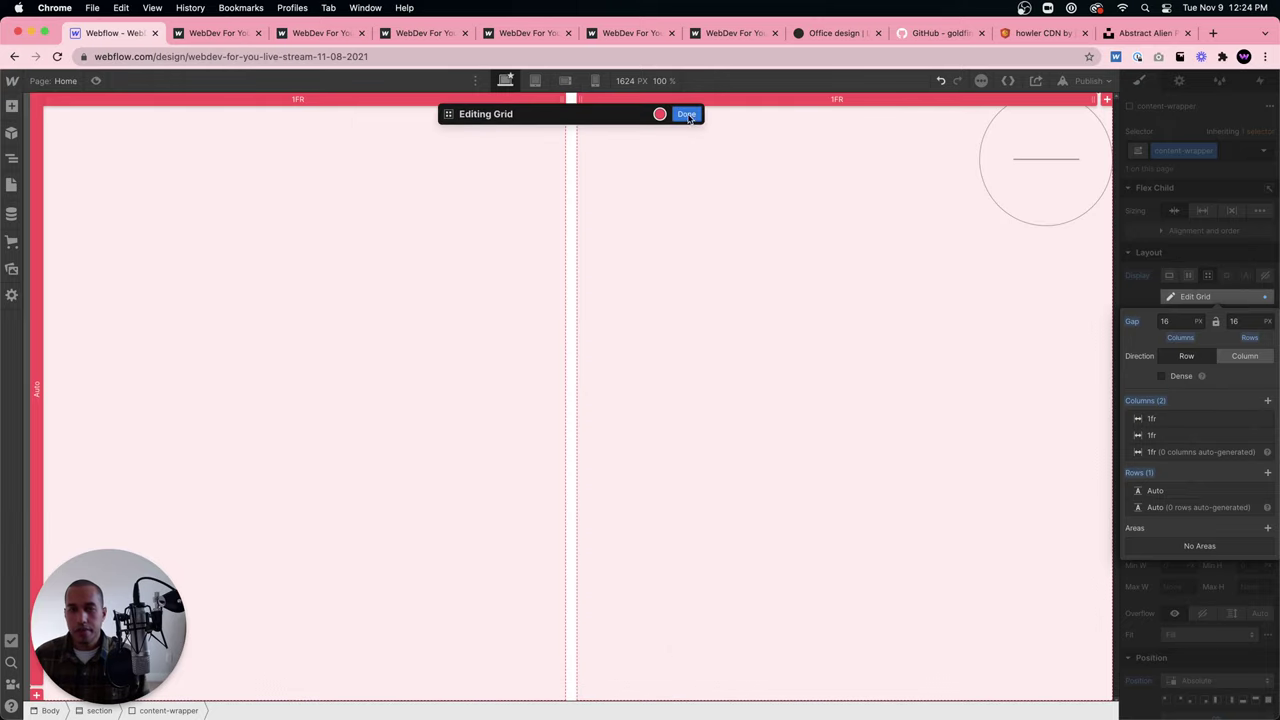
left_click(687, 115)
Add a Div Block inside content-wrapper with the class content-image.
key("super+e")
type("div")
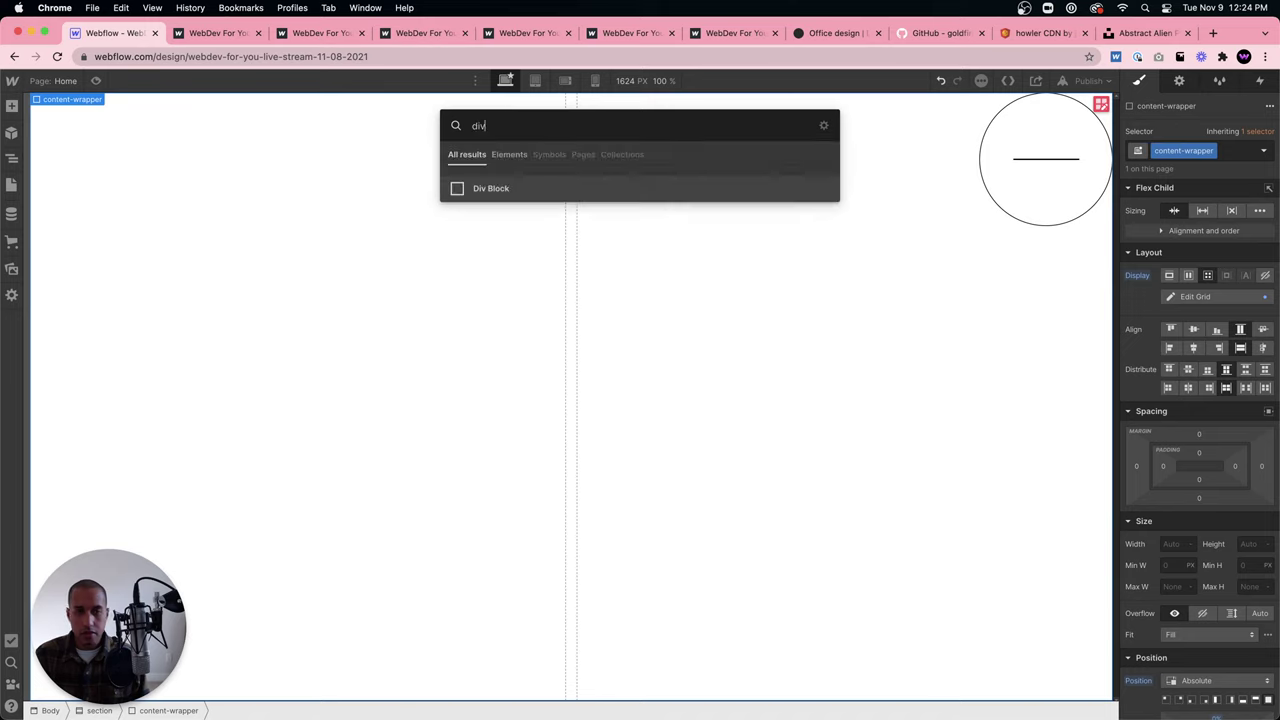
key("Return")
left_click(1198, 152)
type("co")
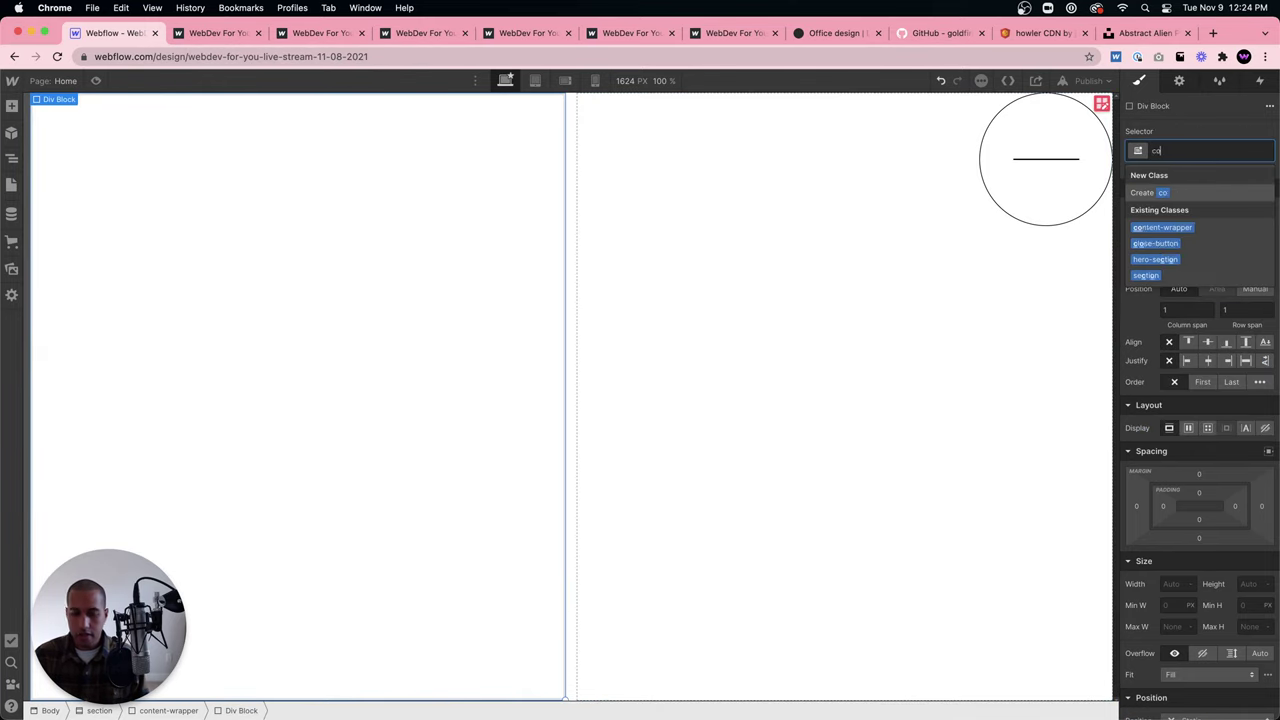
type("ntent-image")
key("Return")
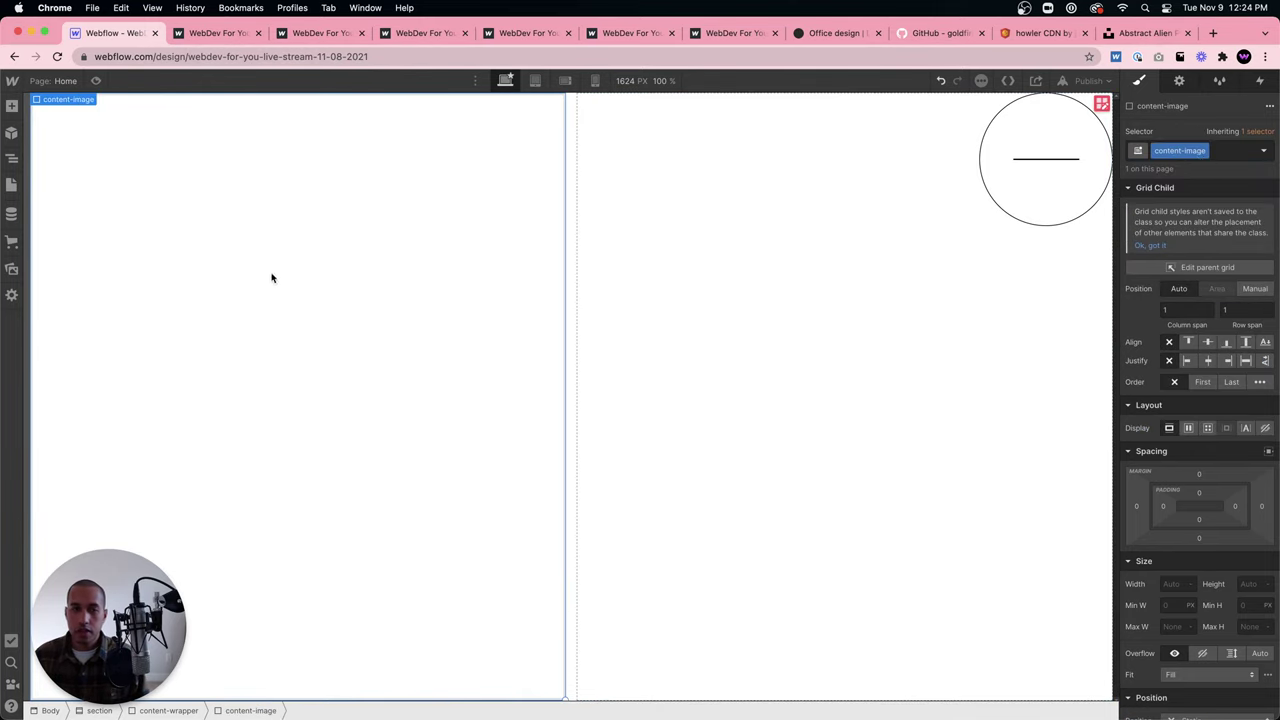
left_click(215, 668)
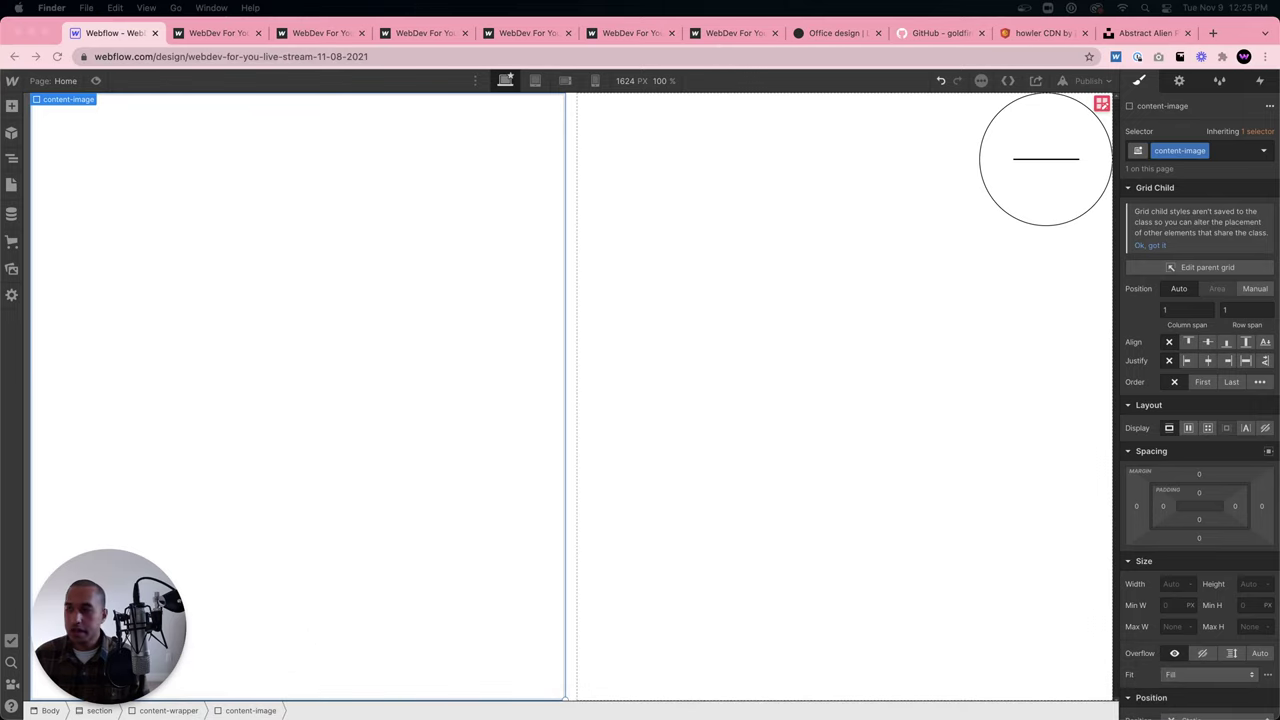
Drag the bubble-planet JPG from Finder into Webflow's Assets panel to upload it.
left_click(10, 270)
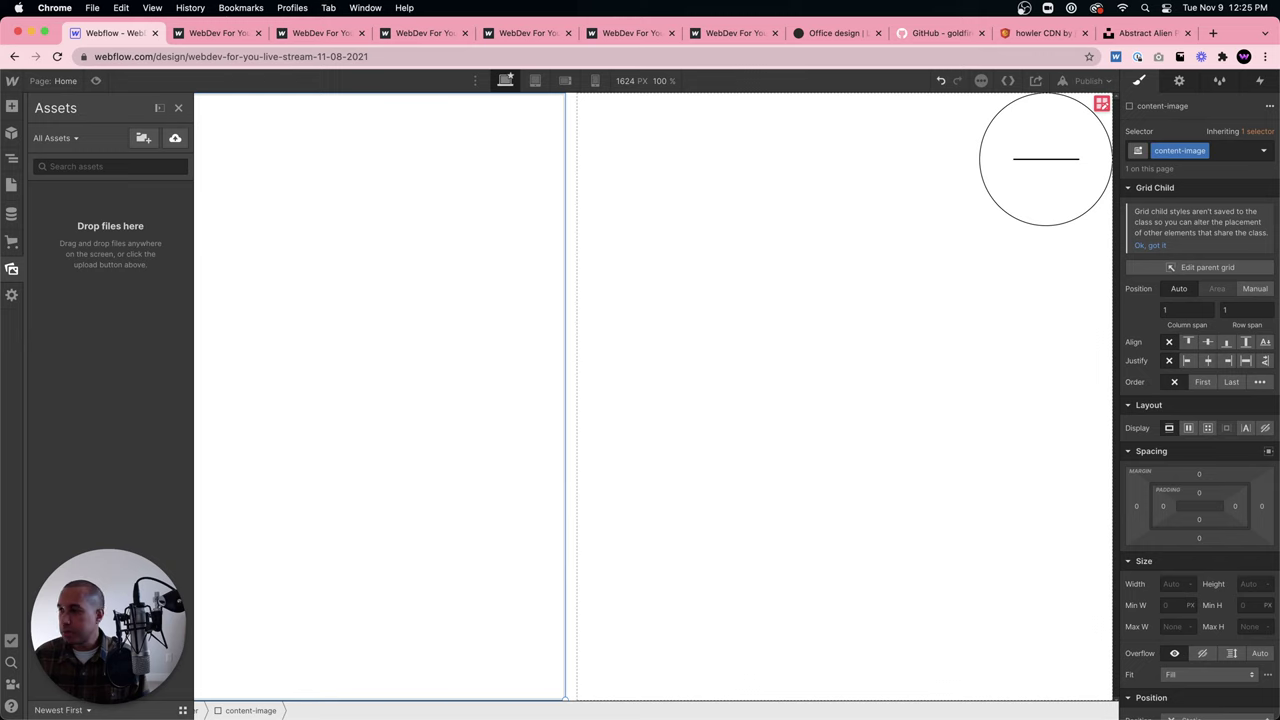
left_click_drag(540, 290, 126, 323)
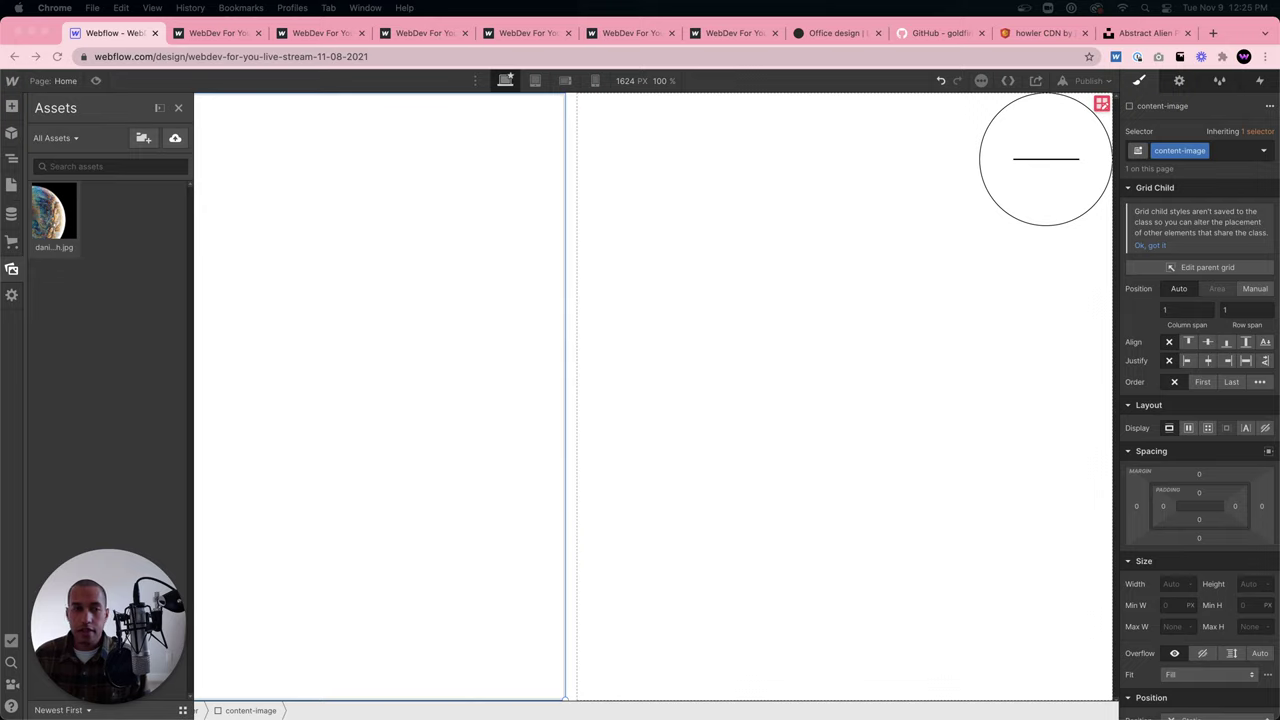
Click the canvas to dismiss the Assets panel and show the content-image block.
left_click(398, 284)
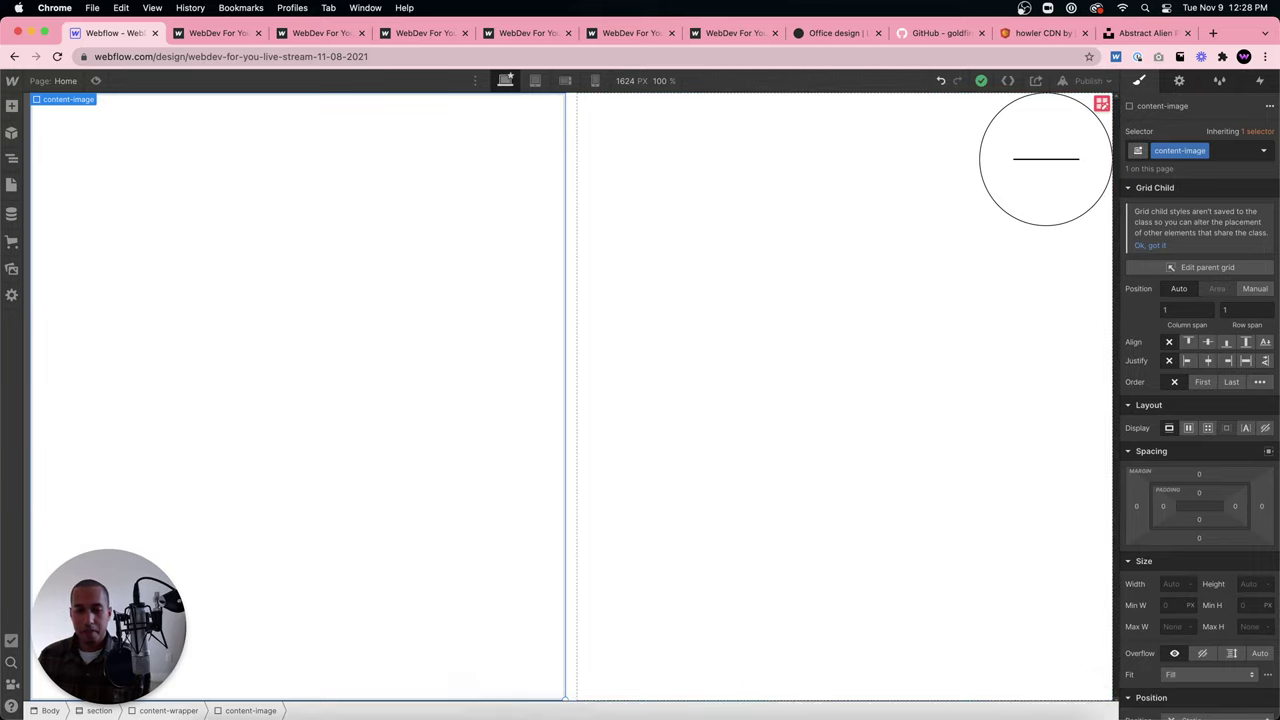
Add an image background layer to content-image using the bubble planet photo.
left_click(206, 663)
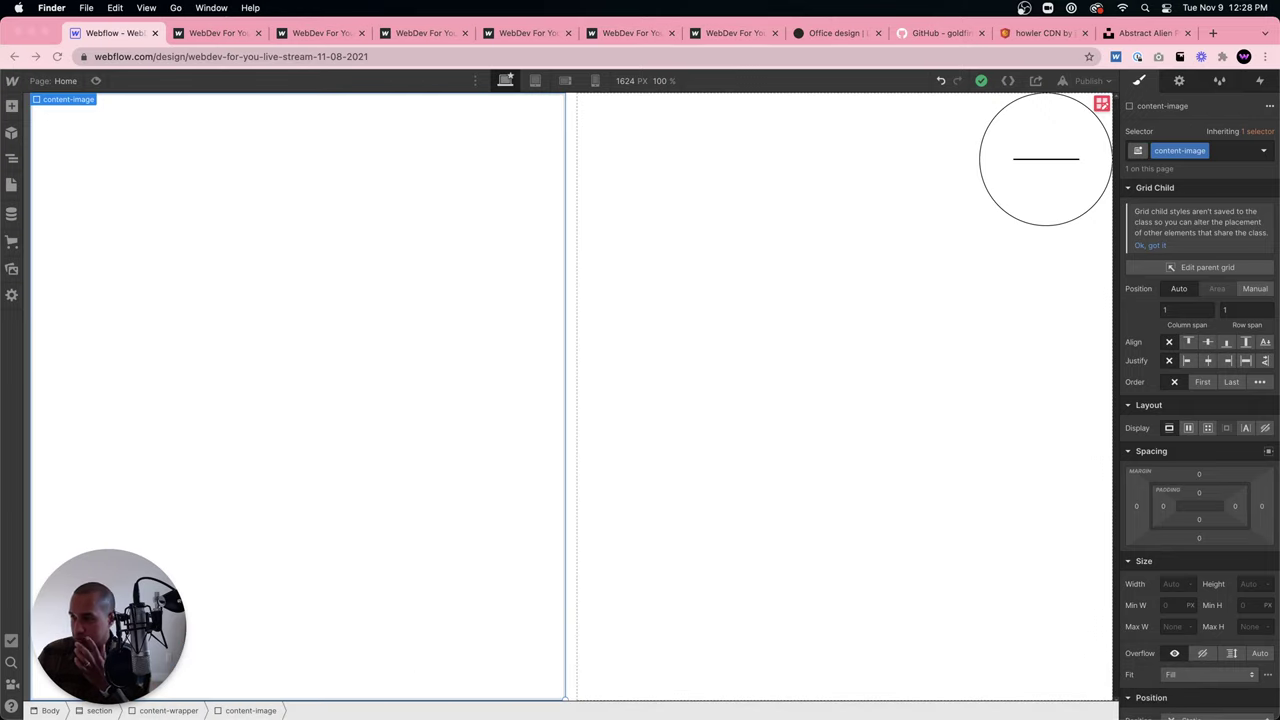
left_click(9, 270)
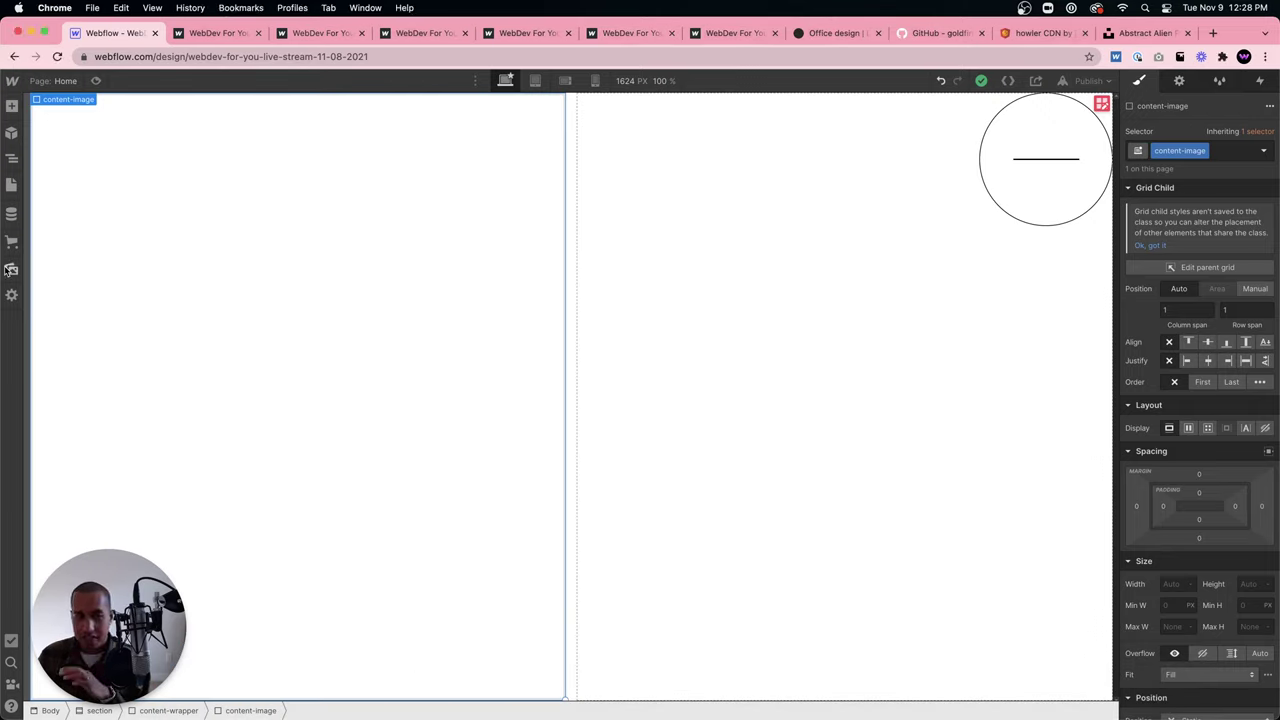
left_click(9, 270)
left_click(482, 228)
scroll(1240, 447, "down", 2)
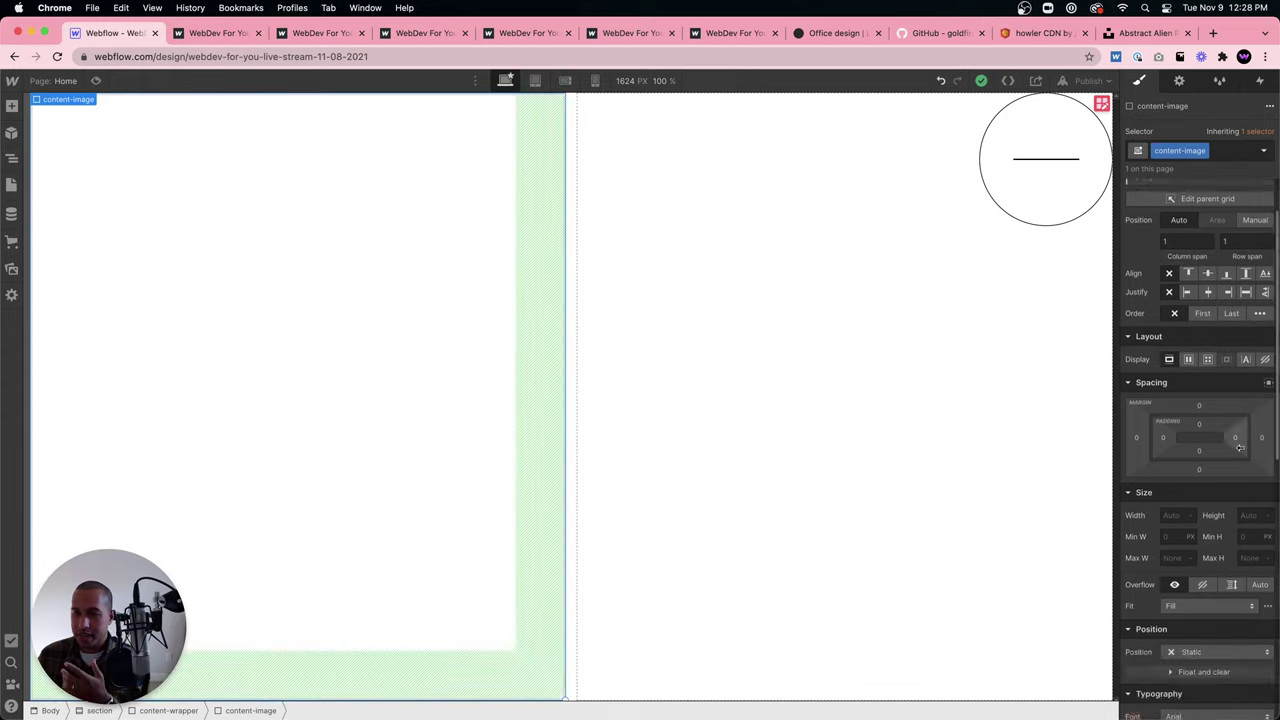
scroll(1225, 460, "down", 5)
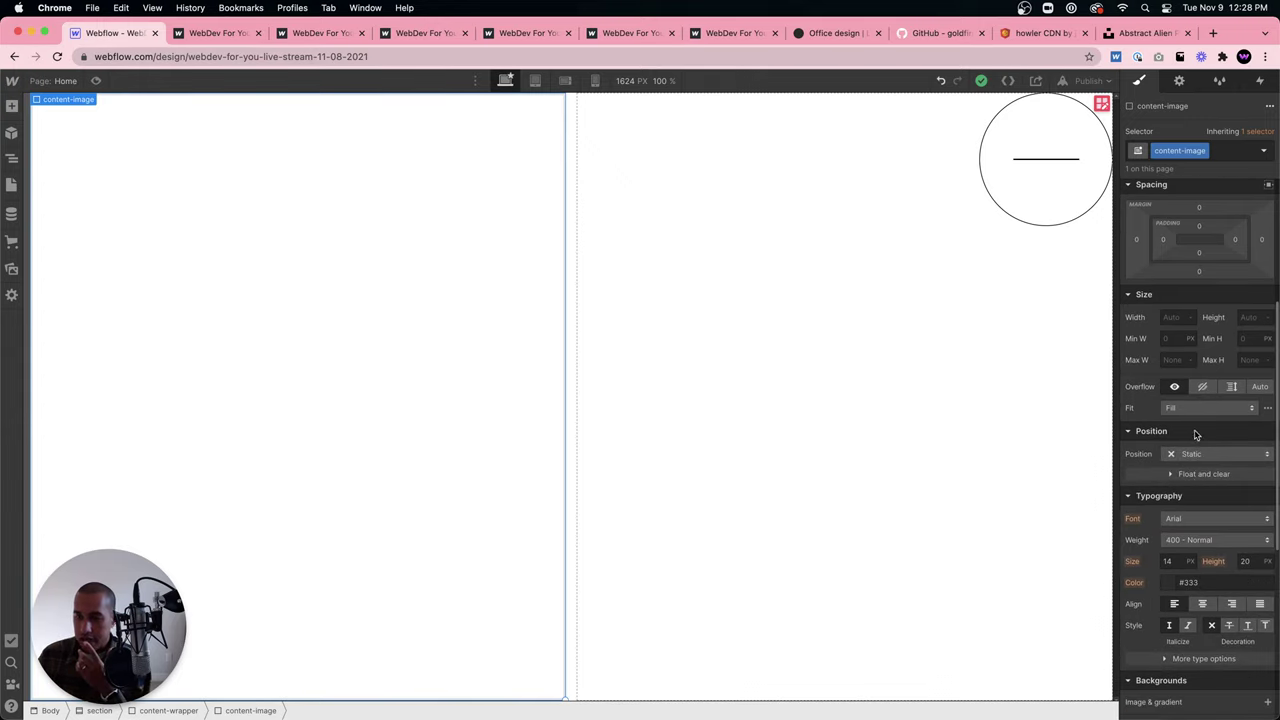
scroll(1197, 480, "down", 3)
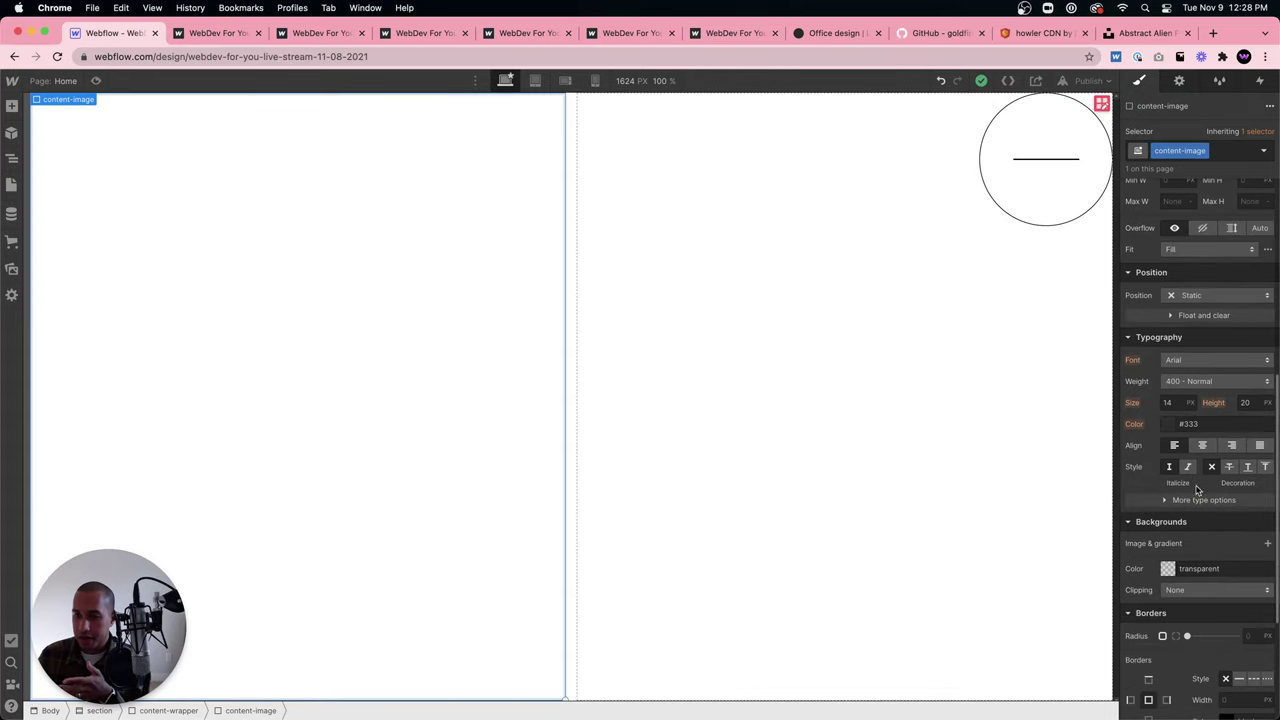
scroll(1196, 440, "down", 1)
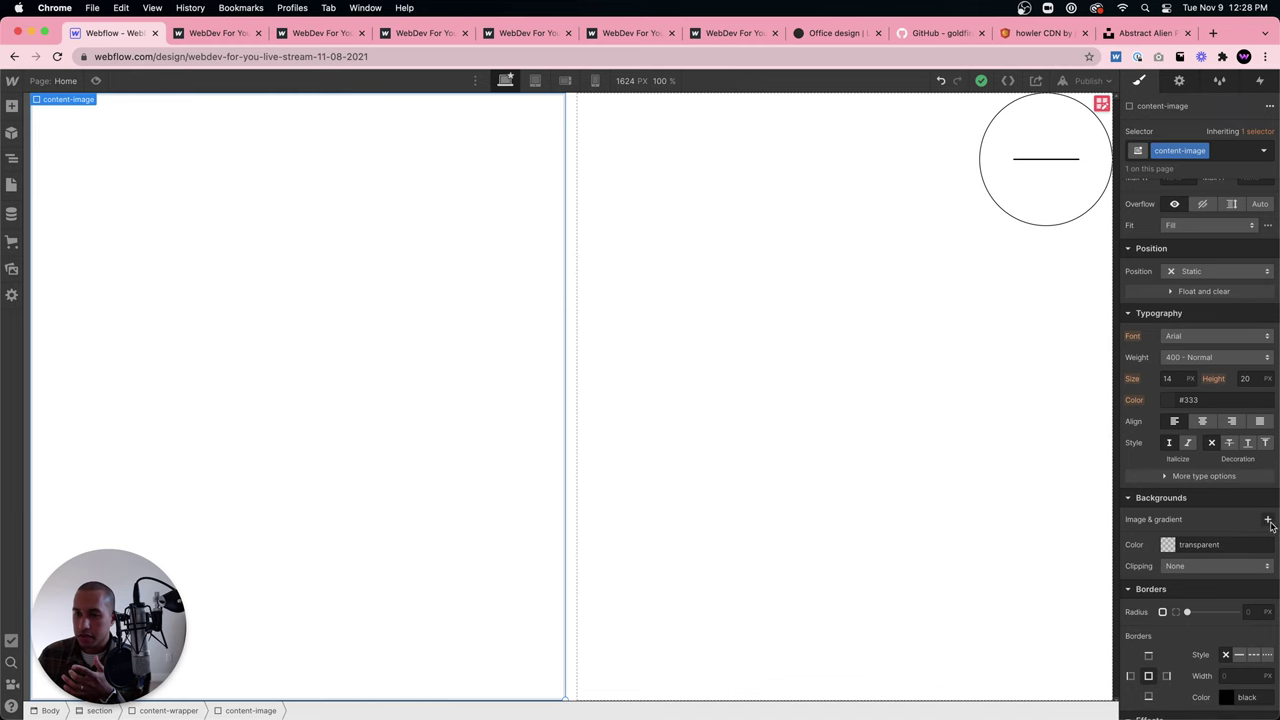
left_click(1267, 519)
left_click(1215, 353)
left_click(48, 212)
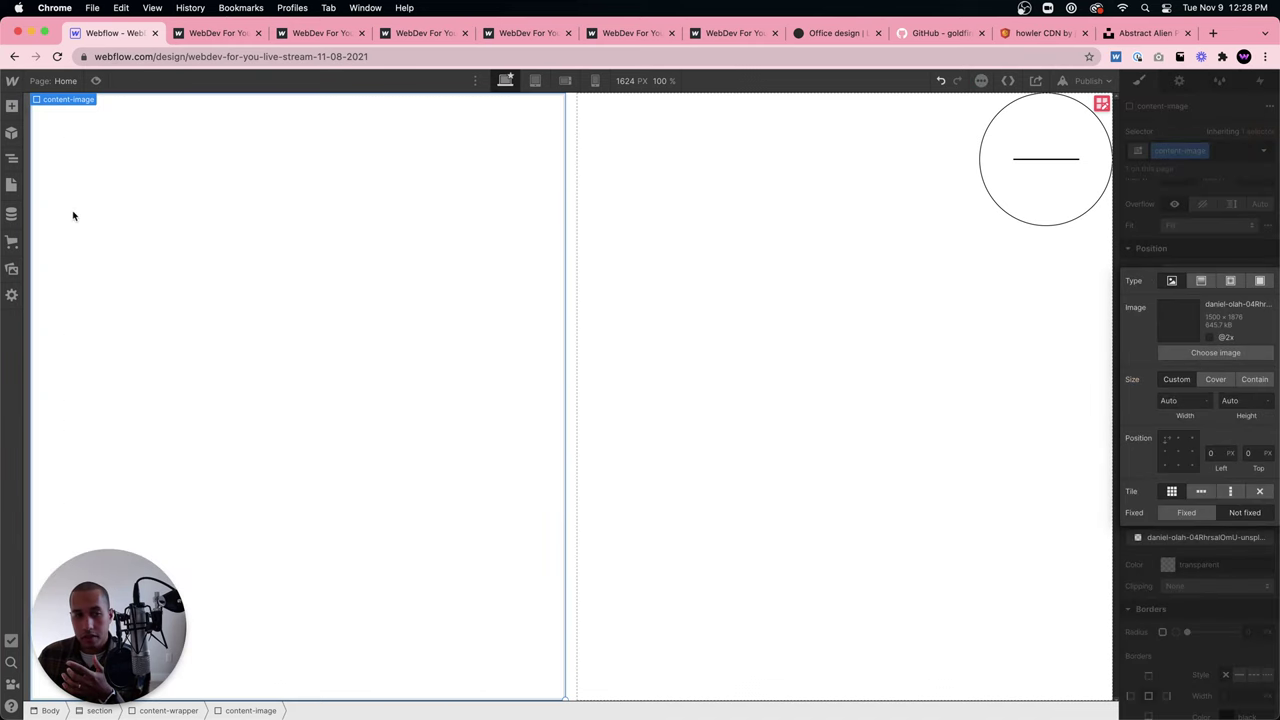
Set the background to Cover, anchored left-centre, then select content-wrapper.
left_click(1213, 380)
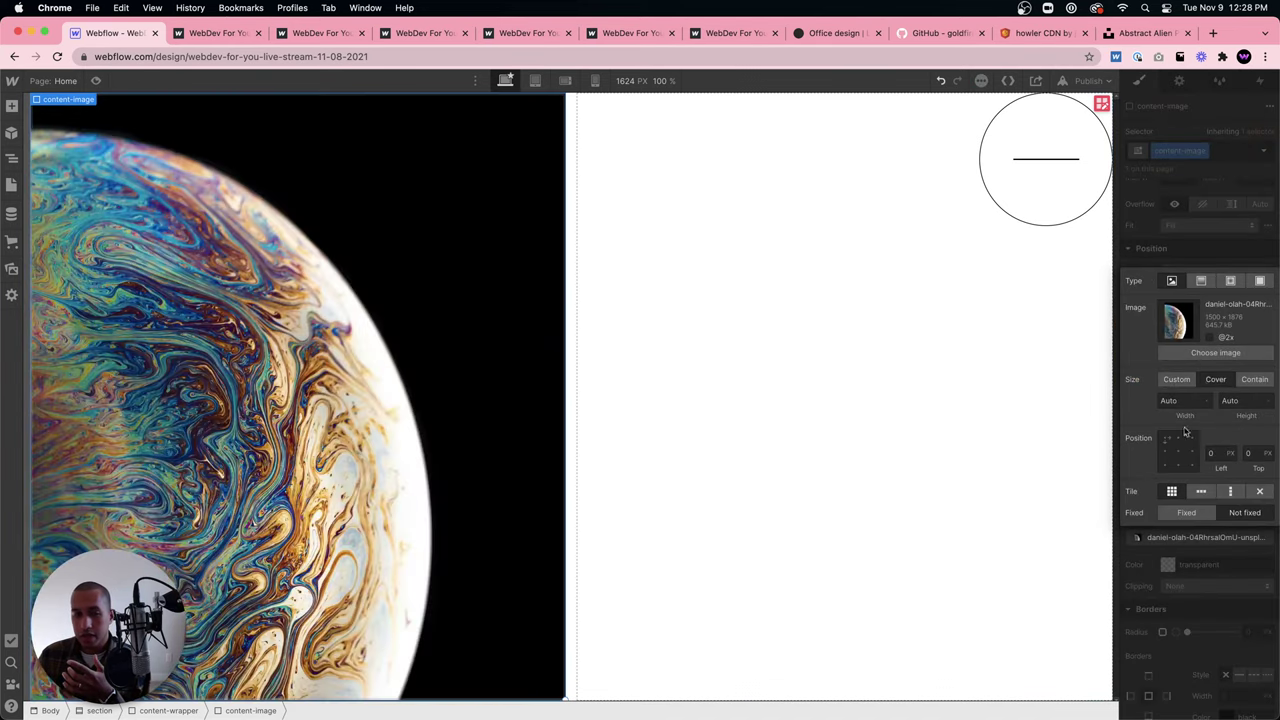
left_click(1166, 453)
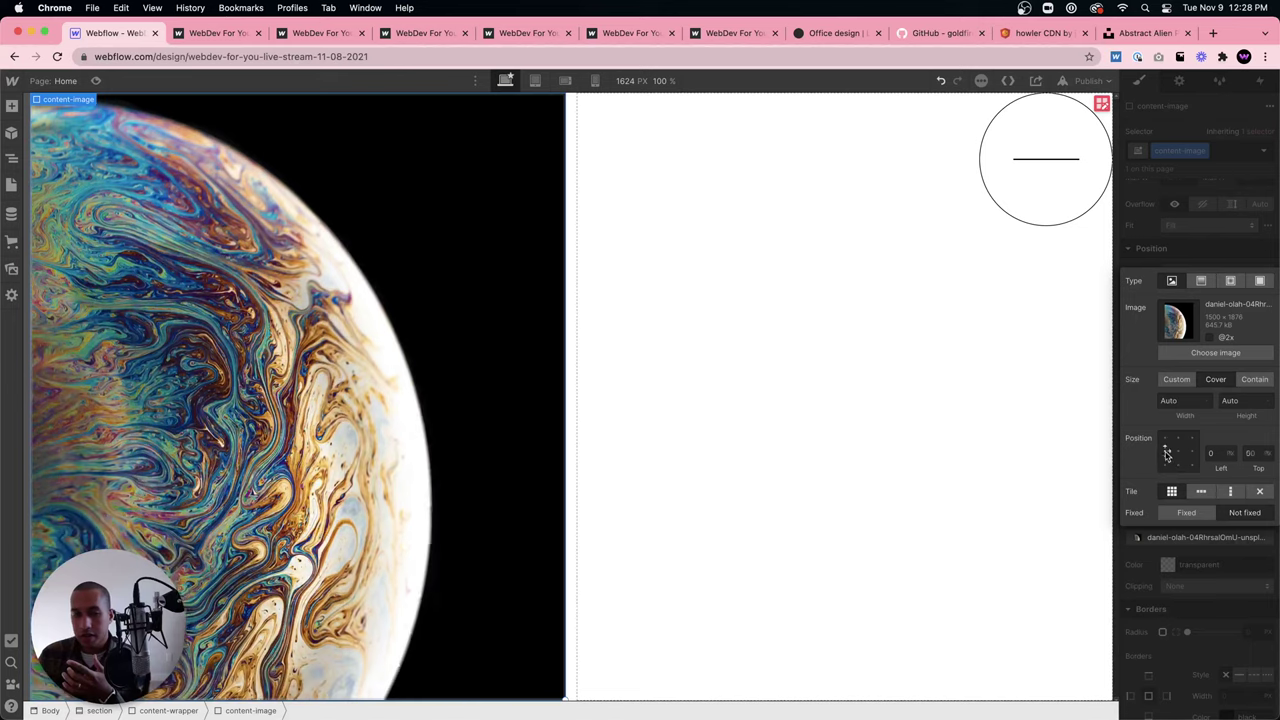
left_click(818, 474)
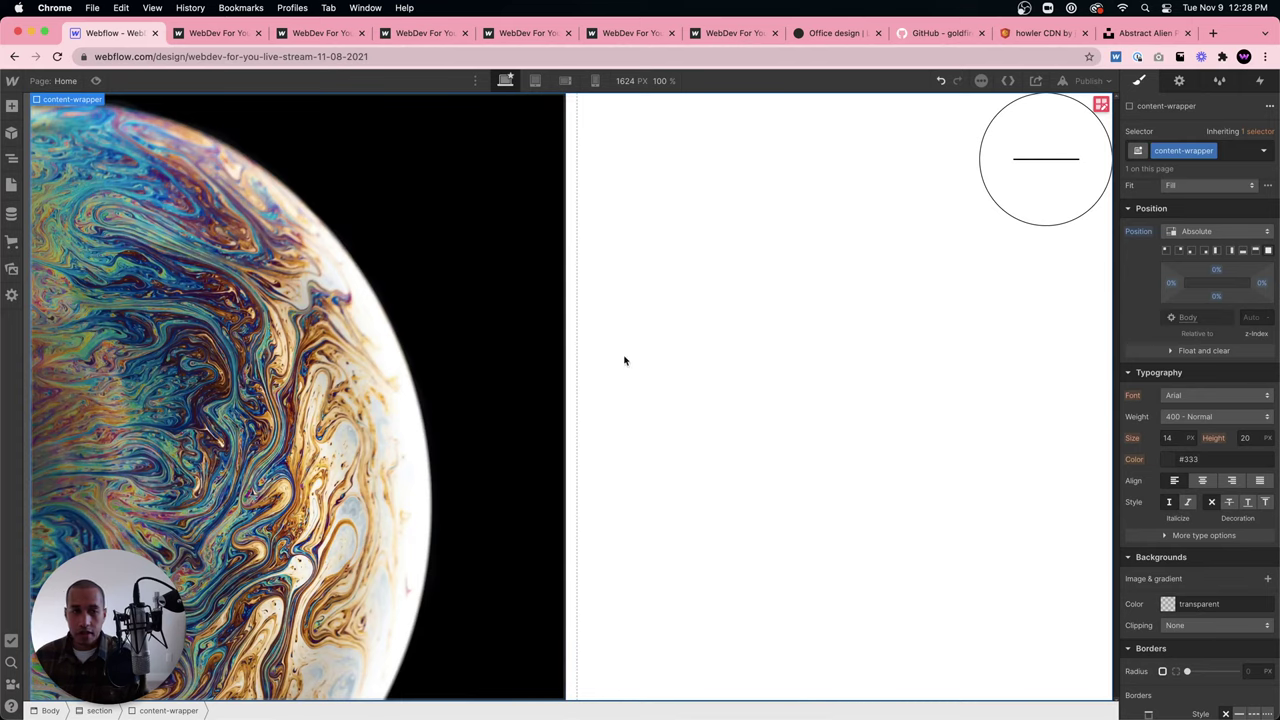
Bring the Webflow designer back on screen.
key("super+m")
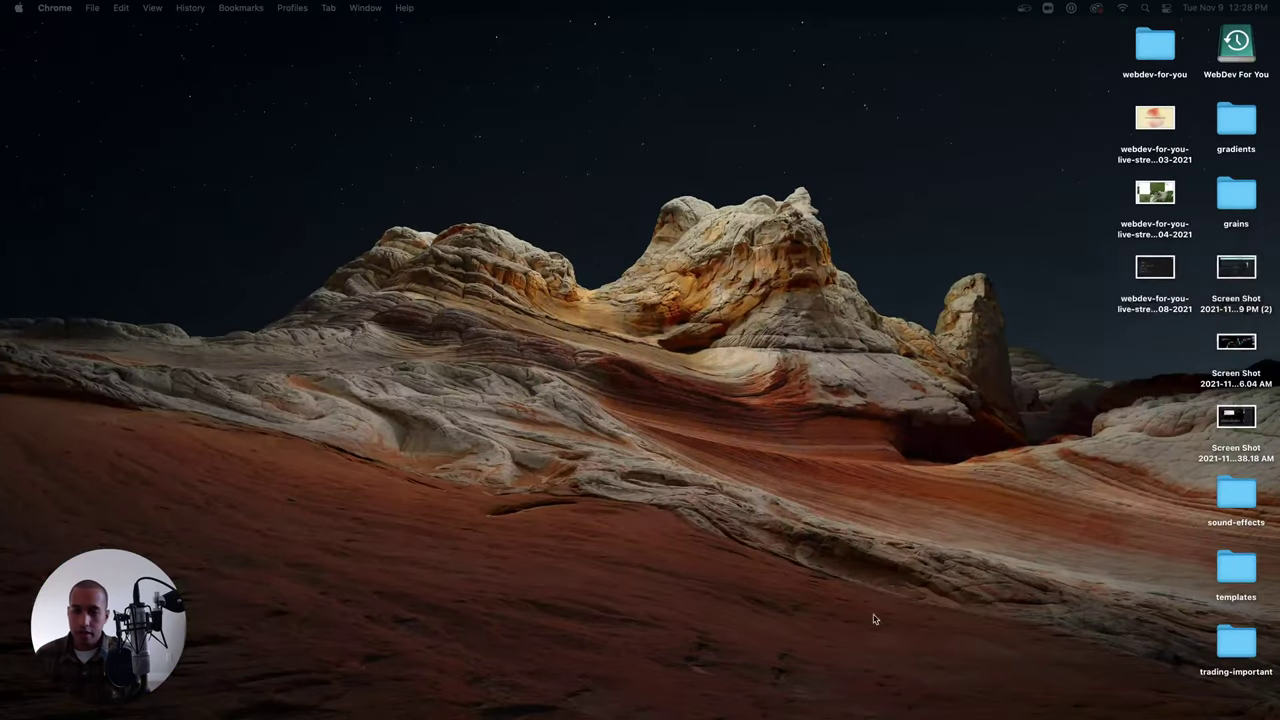
mouse_move(898, 716)
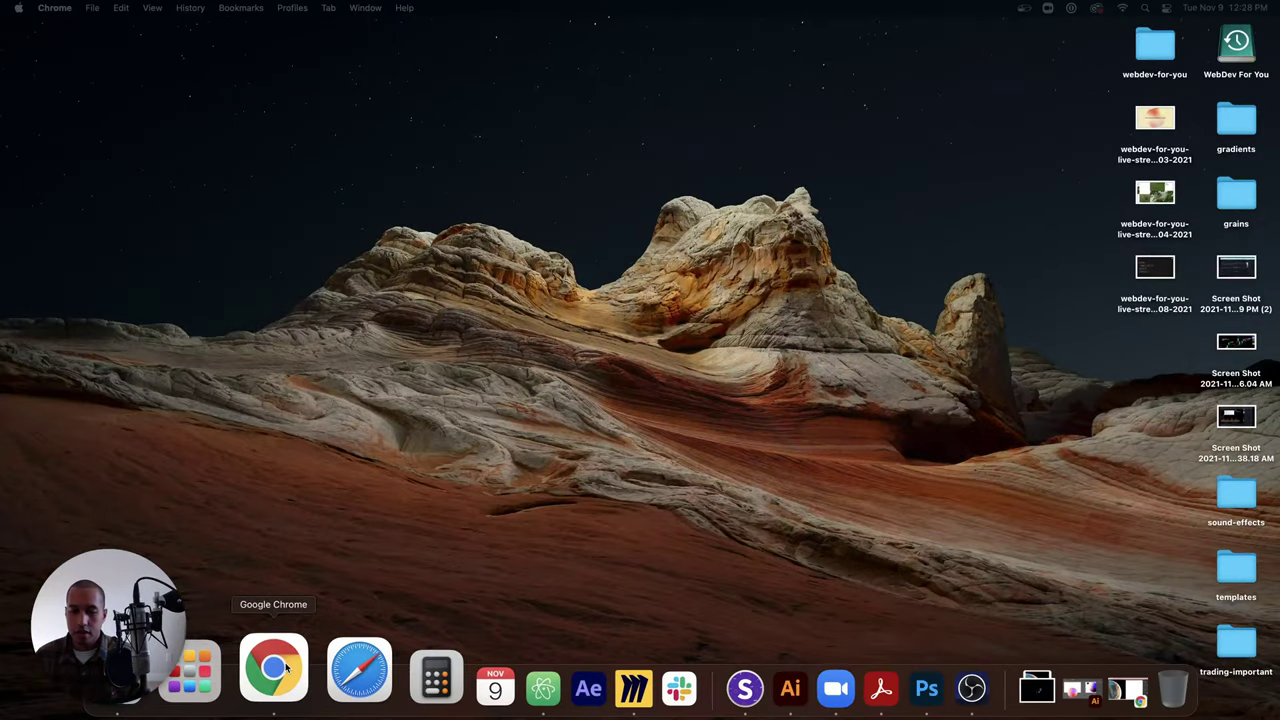
left_click(1128, 690)
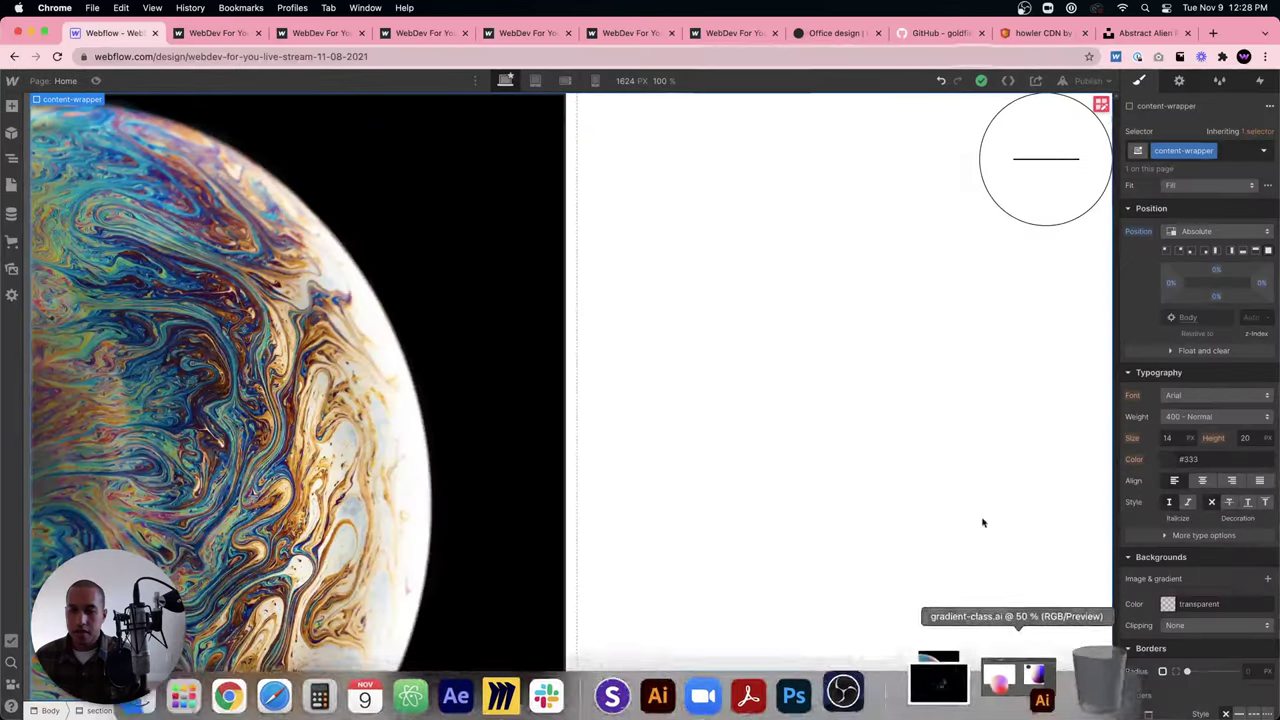
Insert a Div Block via Quick Find and give it the new class content-text.
key("super+e")
type("div")
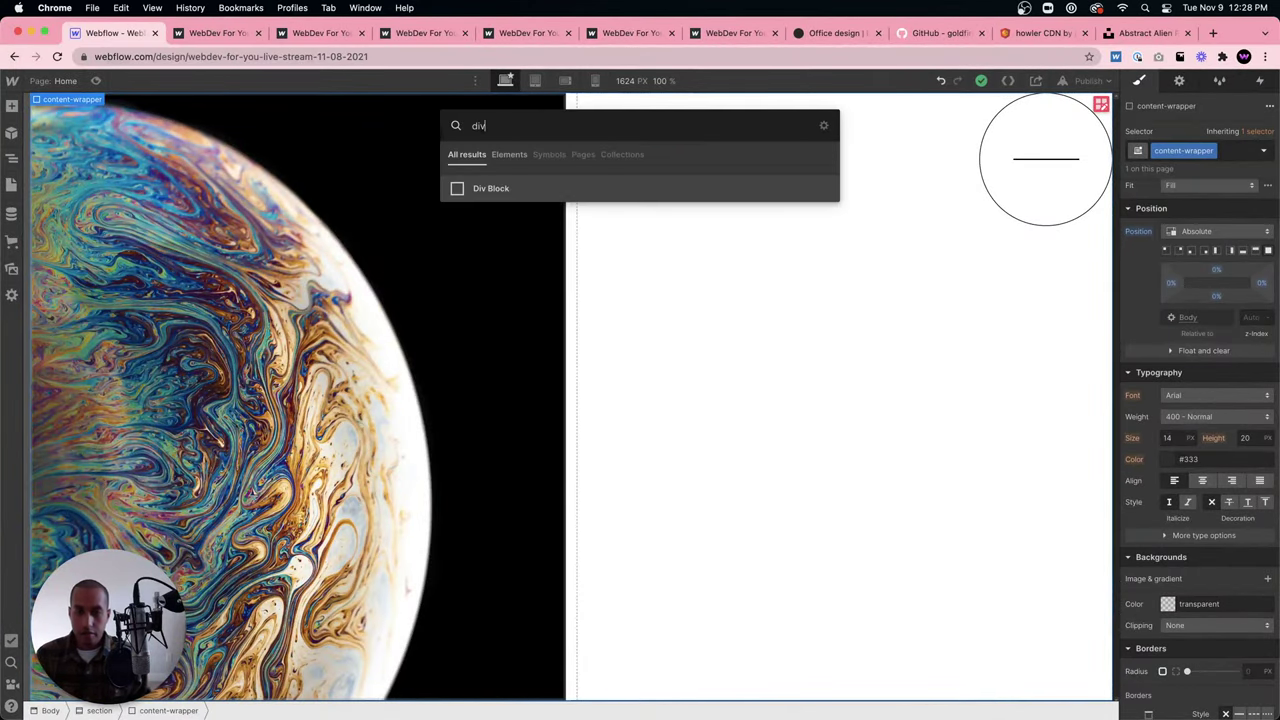
key("Return")
key("super+Return")
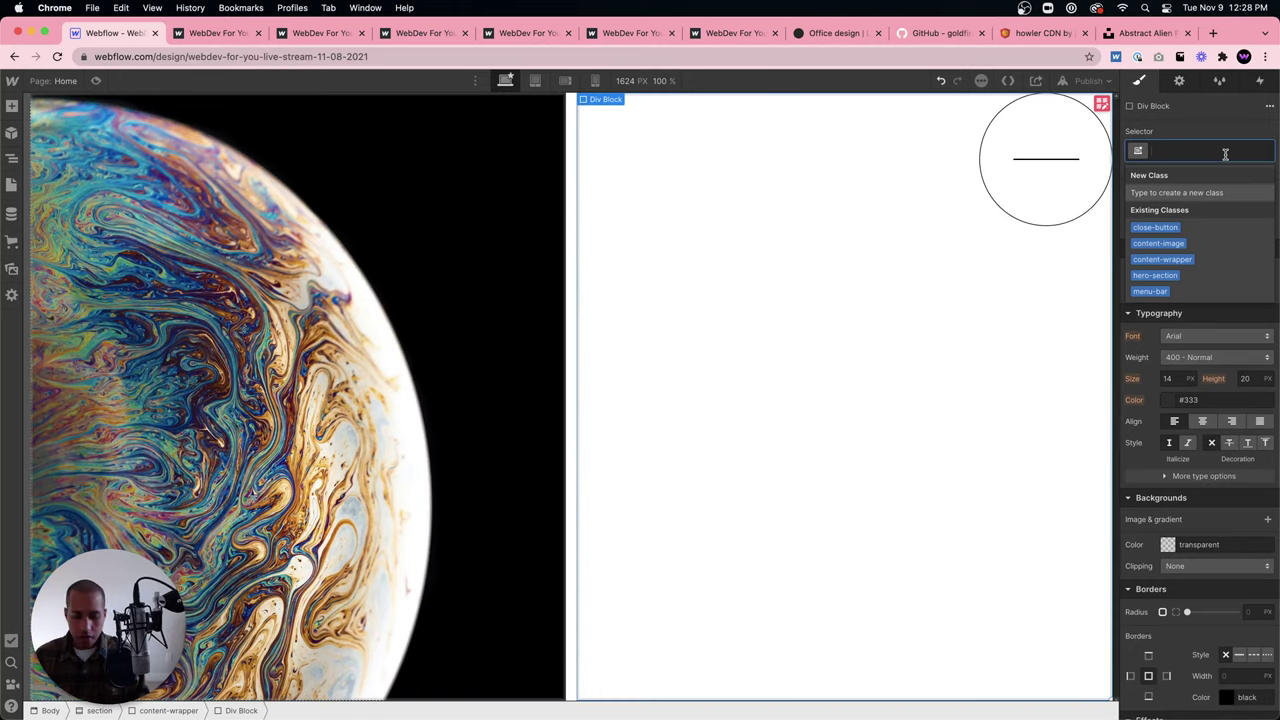
type("content")
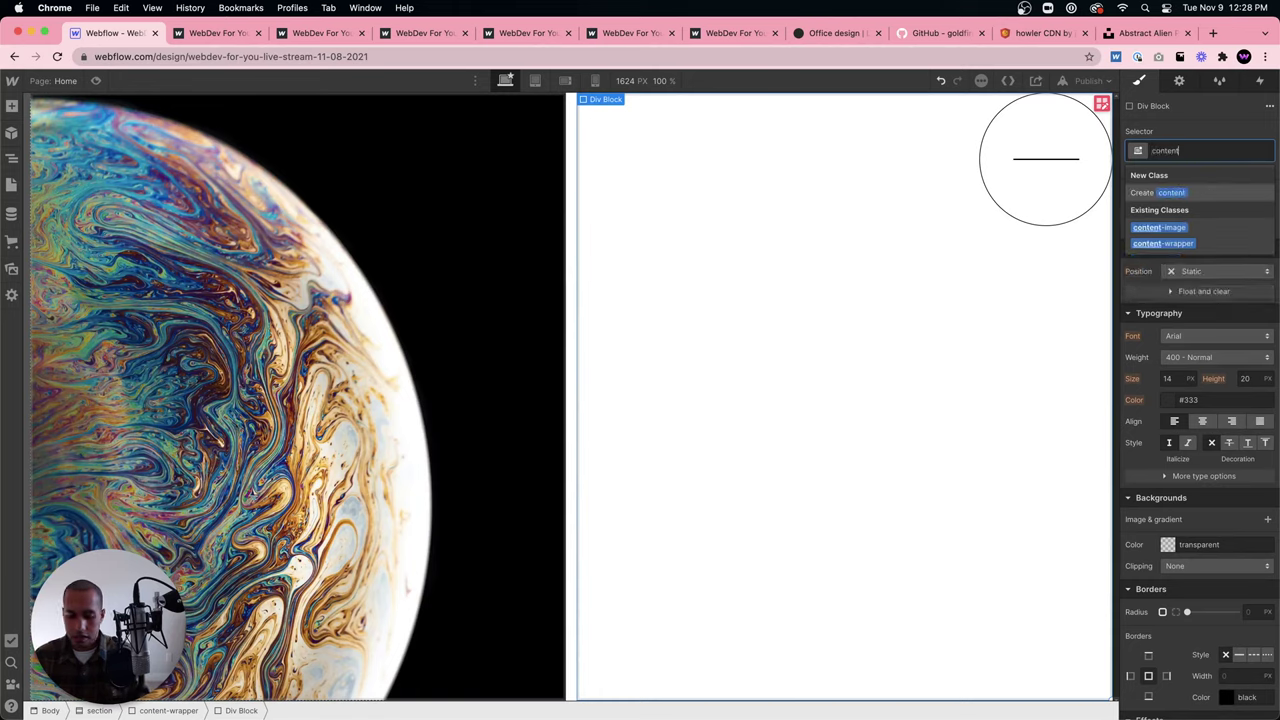
type("-hea")
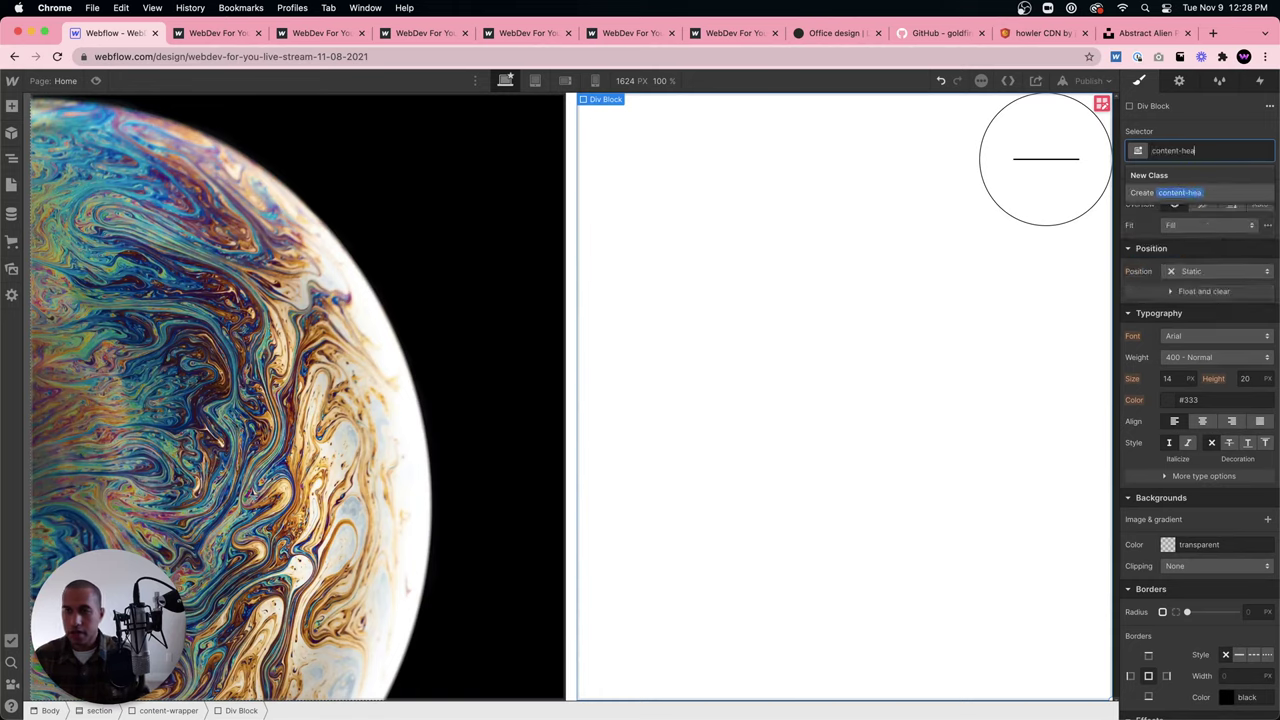
key("BackSpace")
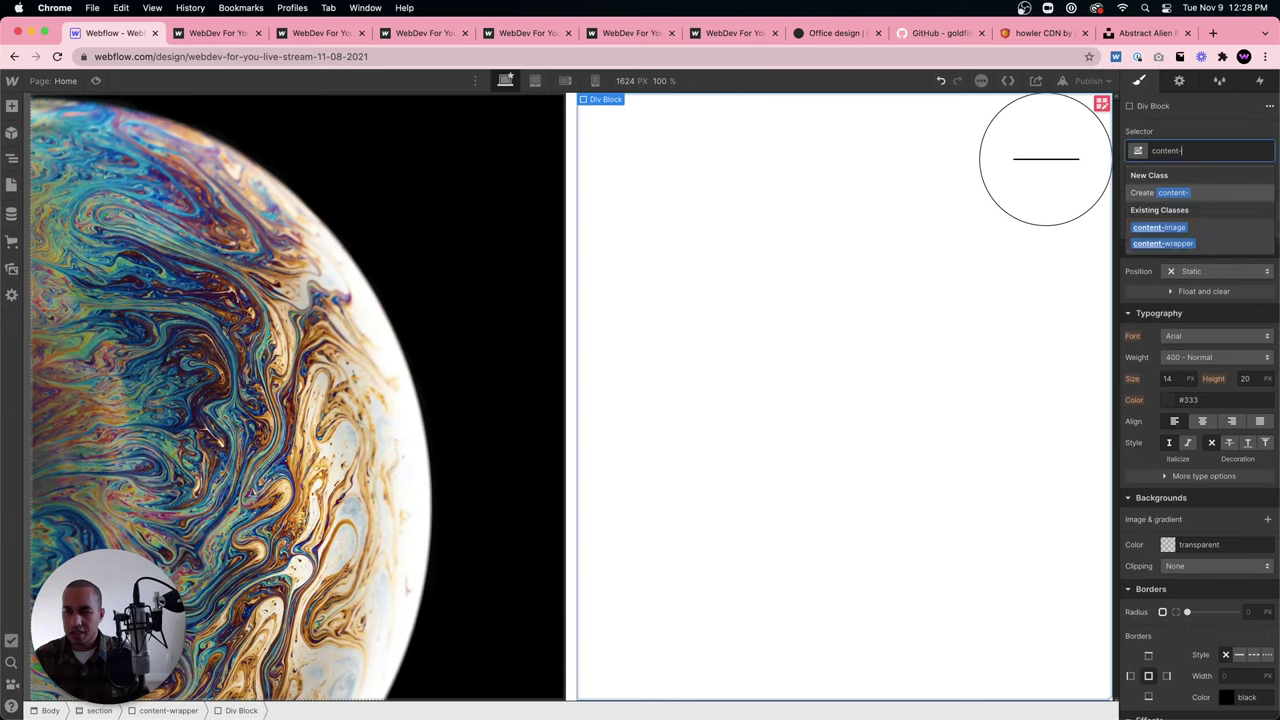
type("text")
key("Return")
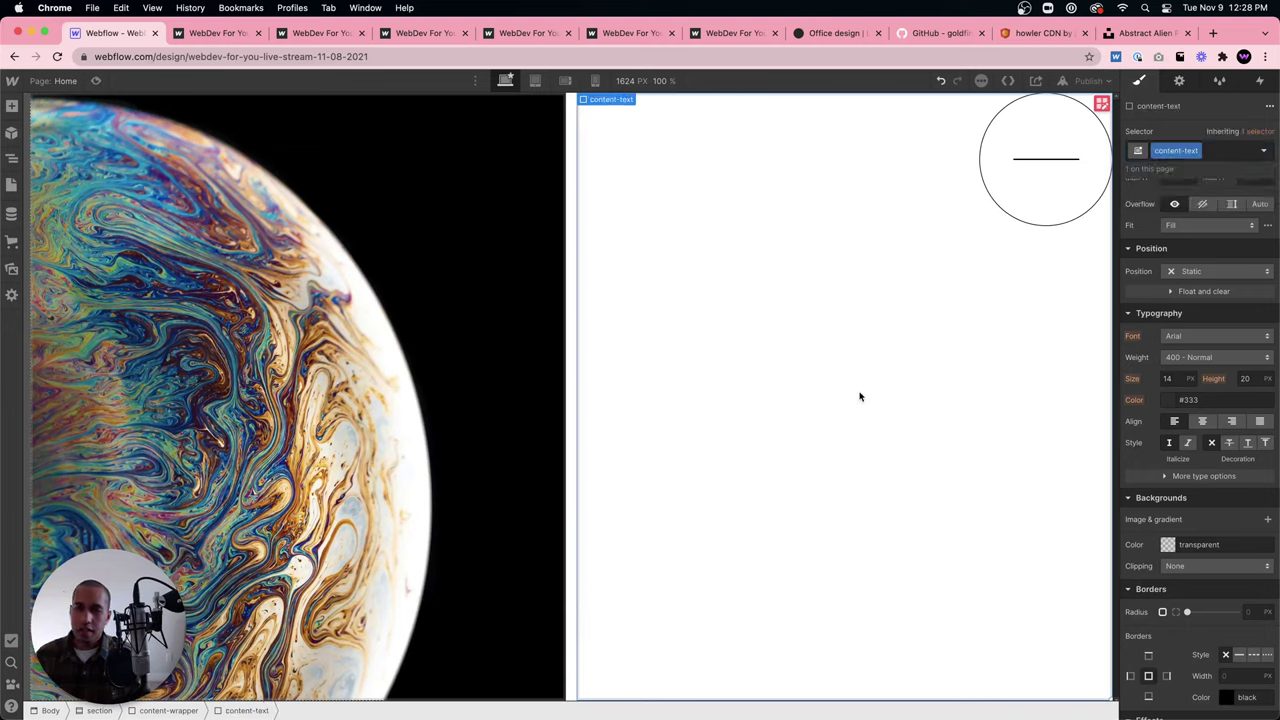
Add a Heading inside content-text, and make content-text flex with vertically centred items.
key("super+e")
type("heading")
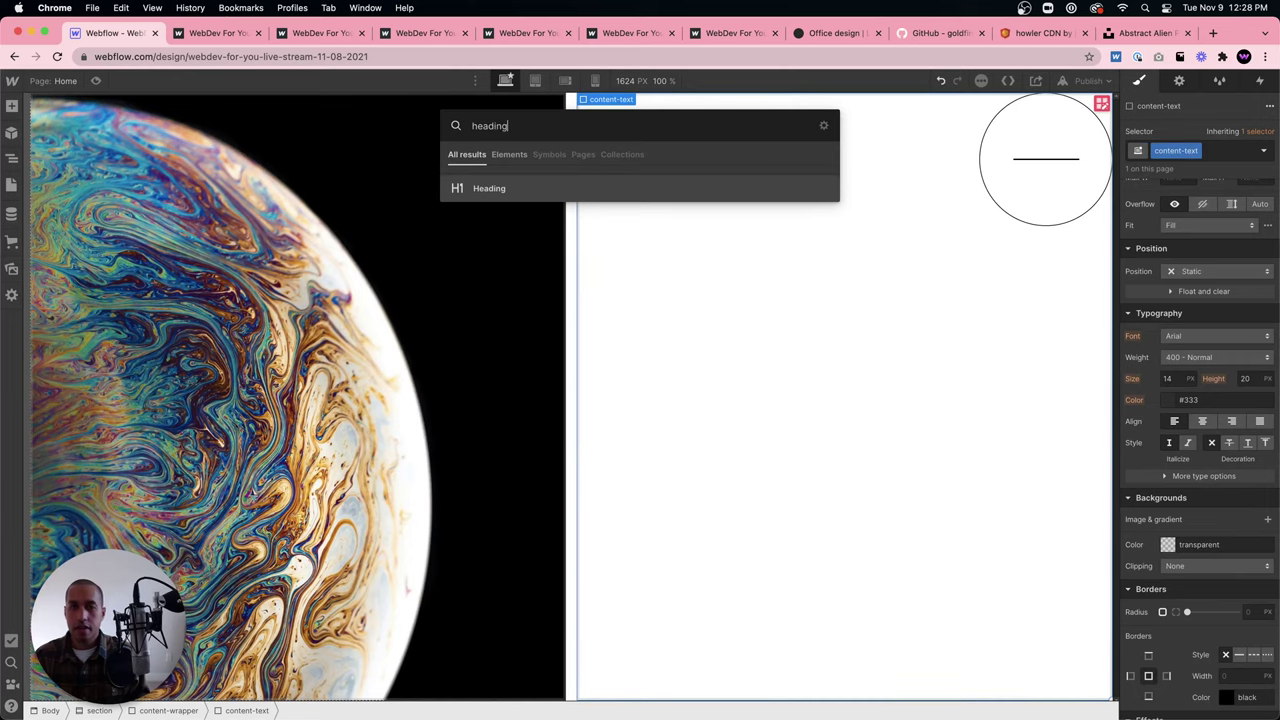
key("Return")
left_click(889, 305)
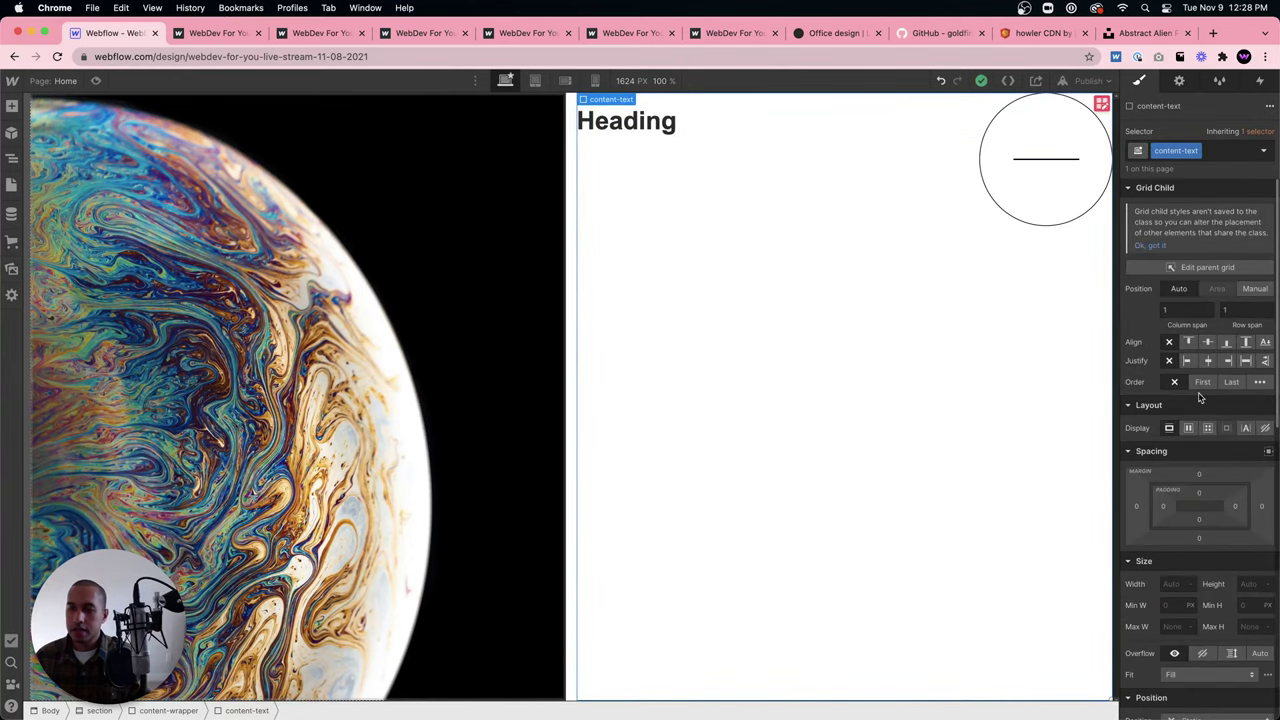
left_click(1189, 428)
left_click(1193, 476)
Style the heading in Major Mono Display at 60 px with line height 1.
left_click(665, 408)
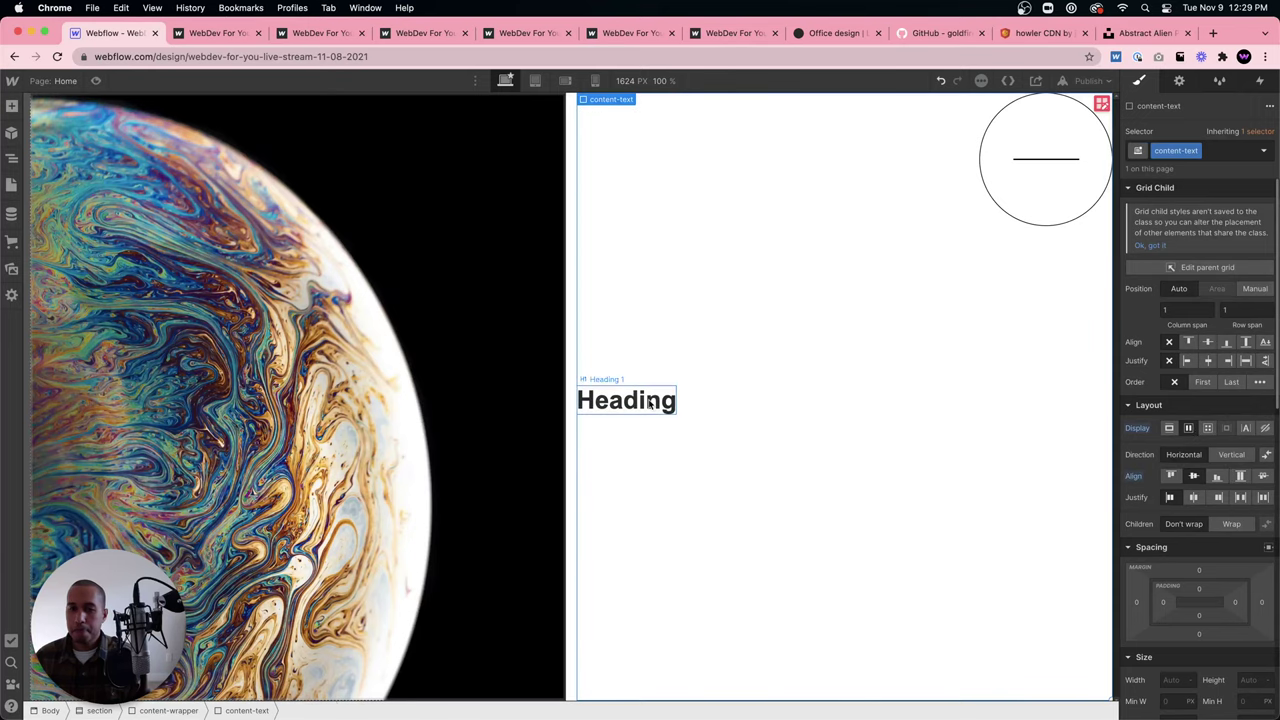
scroll(1193, 480, "down", 3)
left_click(1193, 476)
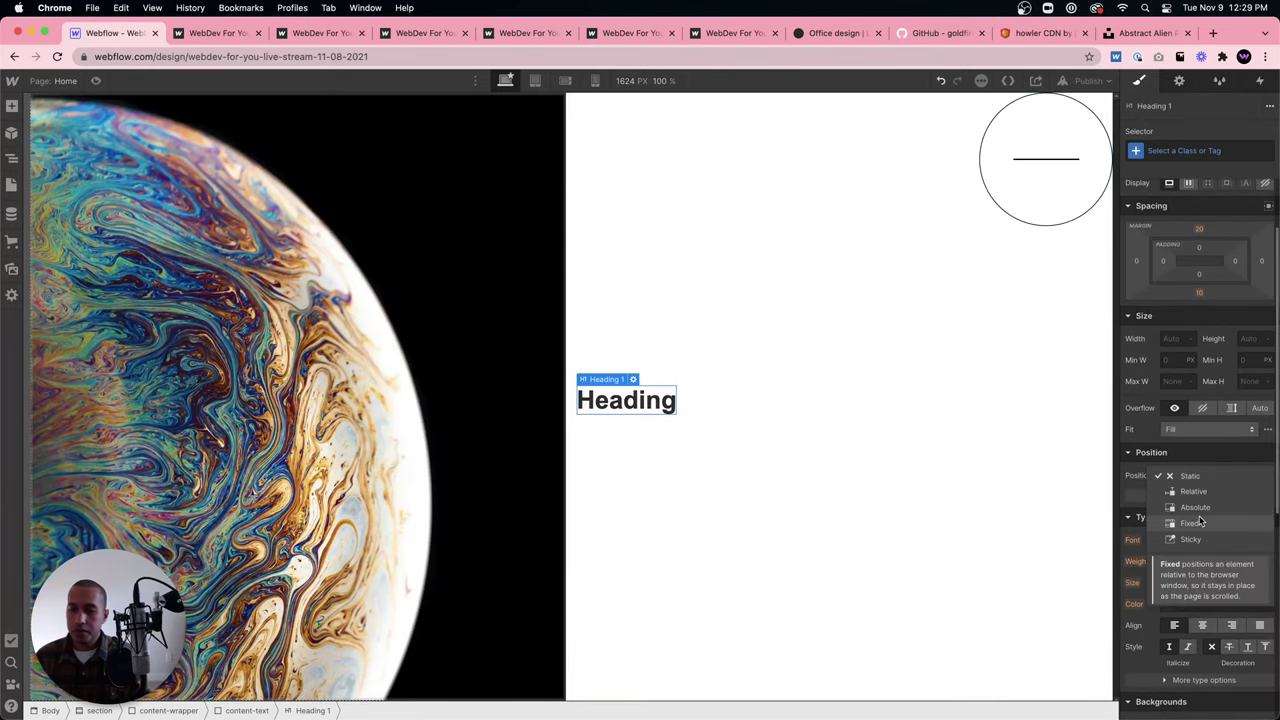
left_click(1192, 538)
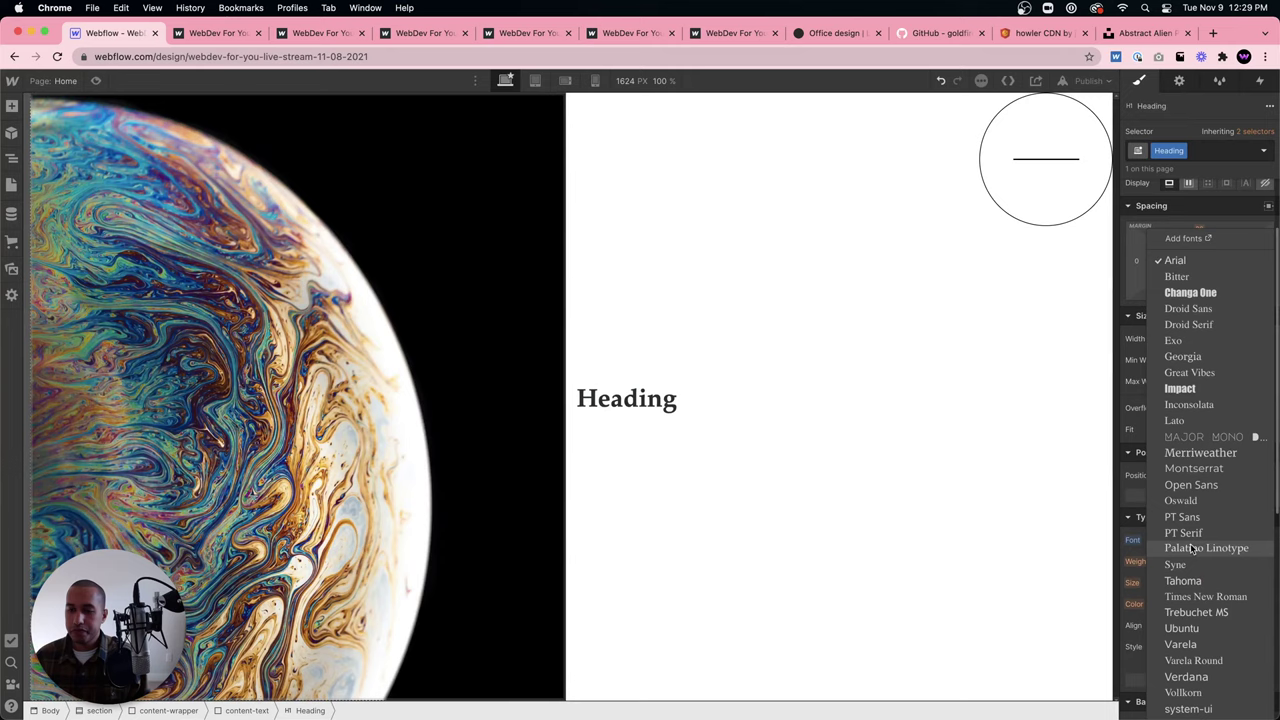
left_click(1214, 450)
scroll(1190, 480, "down", 2)
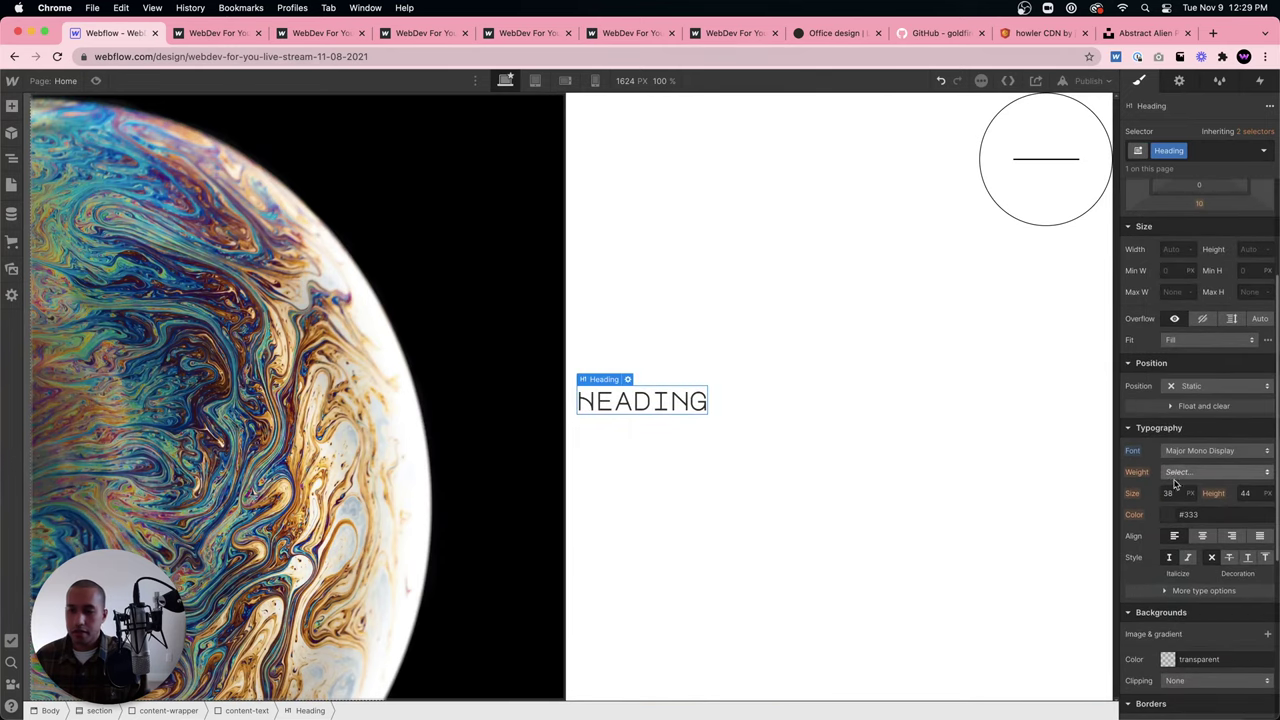
left_click(1168, 493)
type("60")
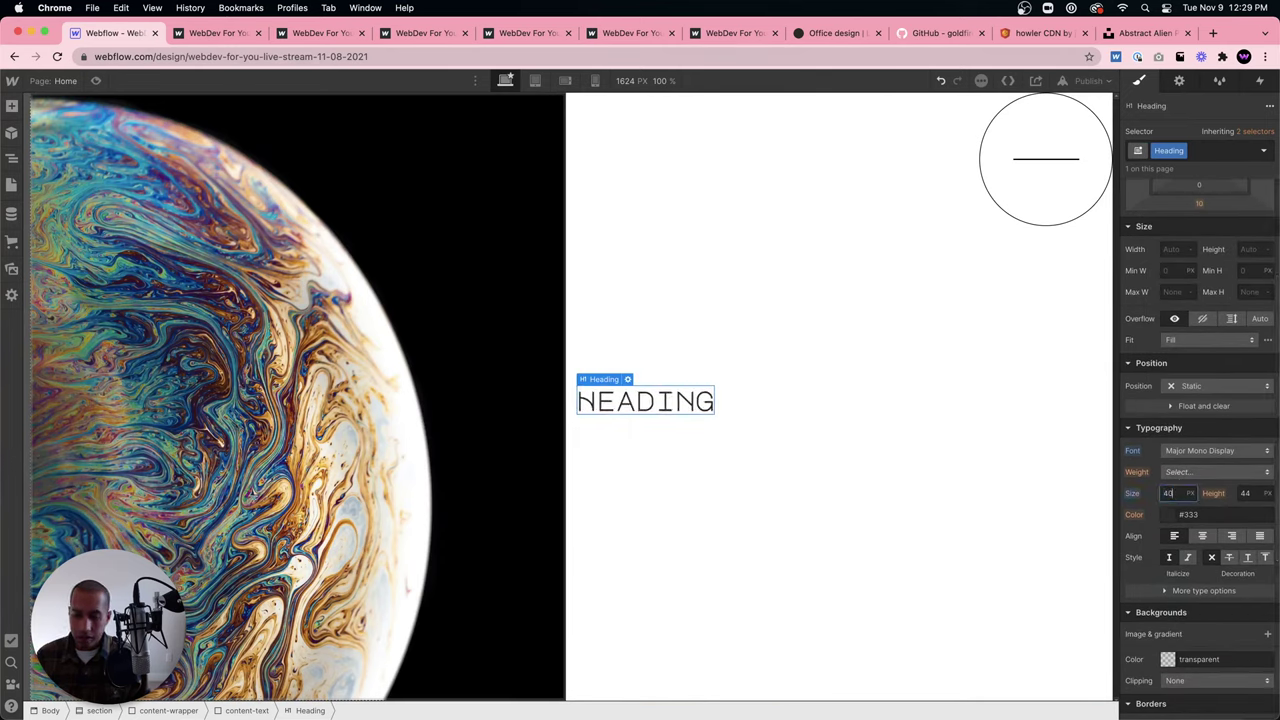
left_click(1256, 493)
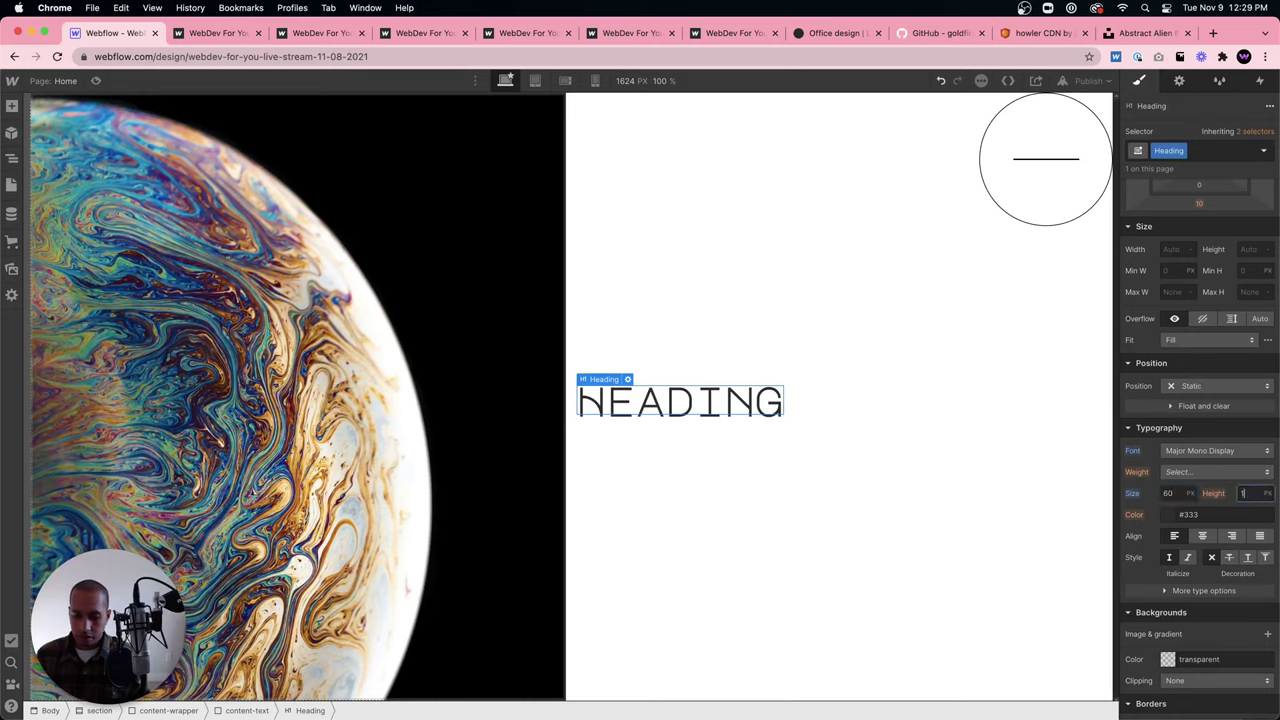
double_click(741, 400)
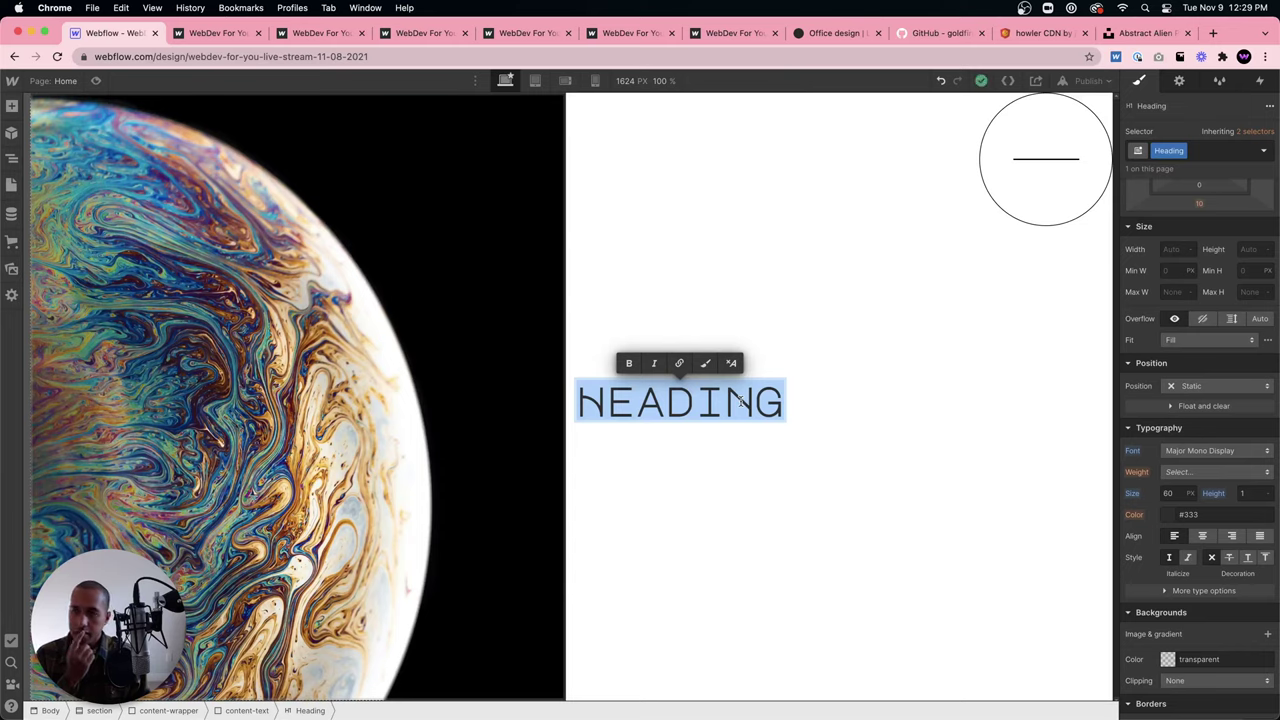
Replace the heading text with 'building site that are not from here'.
type("BUIL")
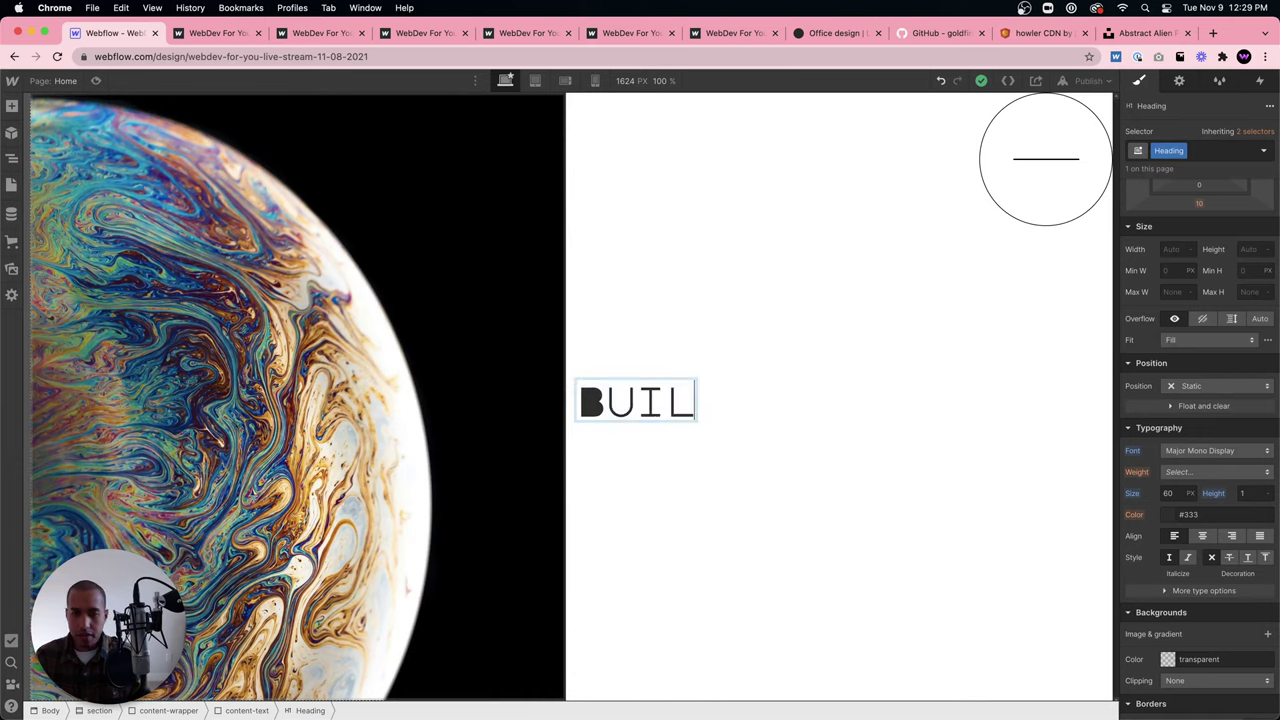
key("BackSpace")
key("BackSpace")
key("BackSpace")
key("BackSpace")
type("building site that are n")
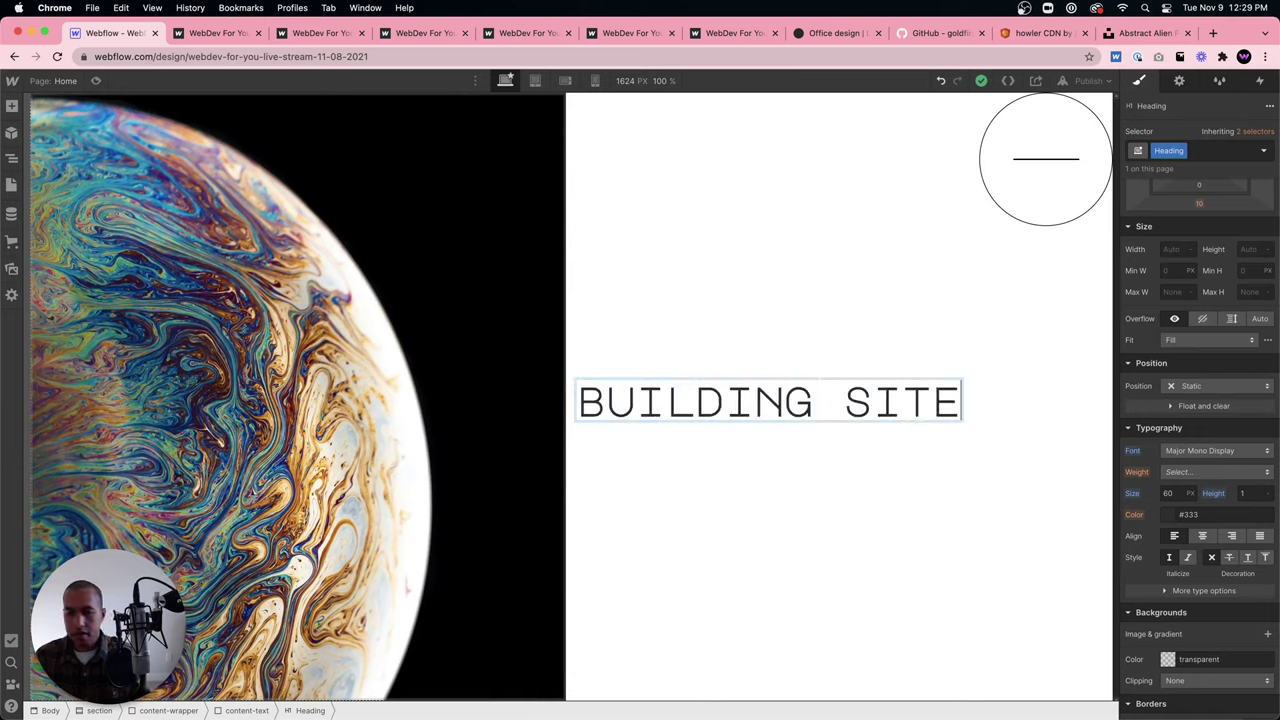
type("ot from here")
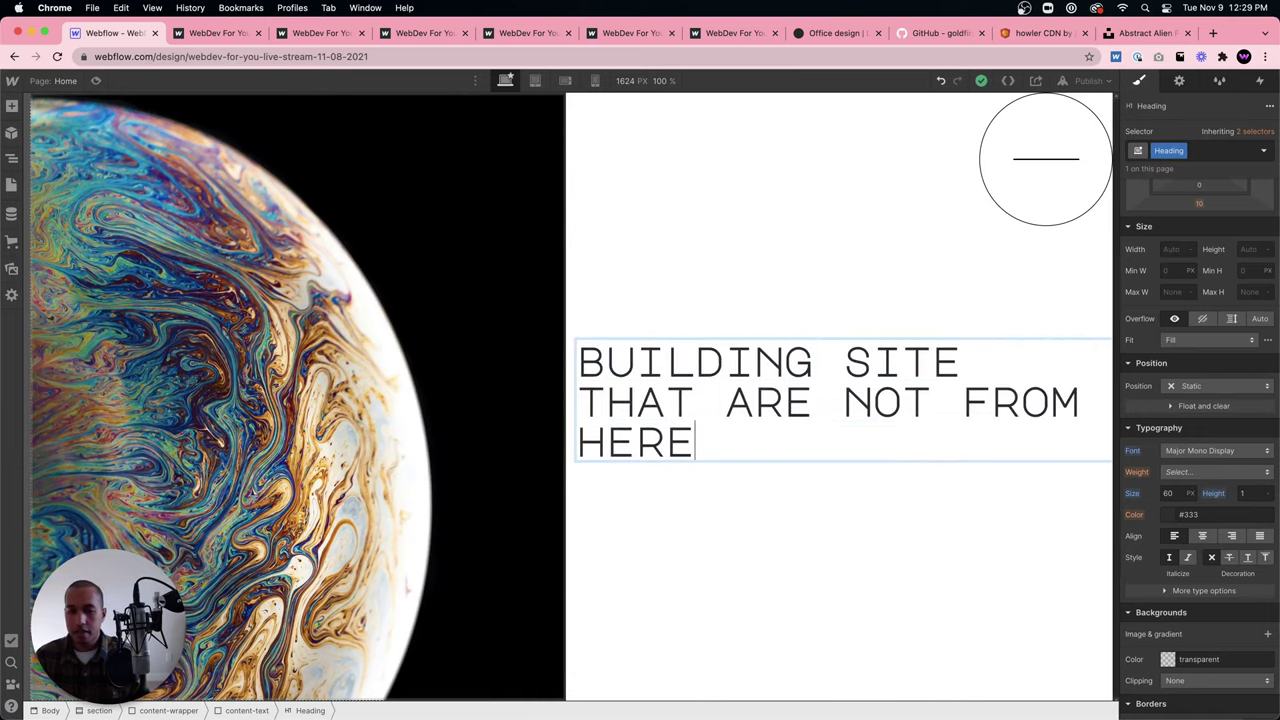
left_click(872, 478)
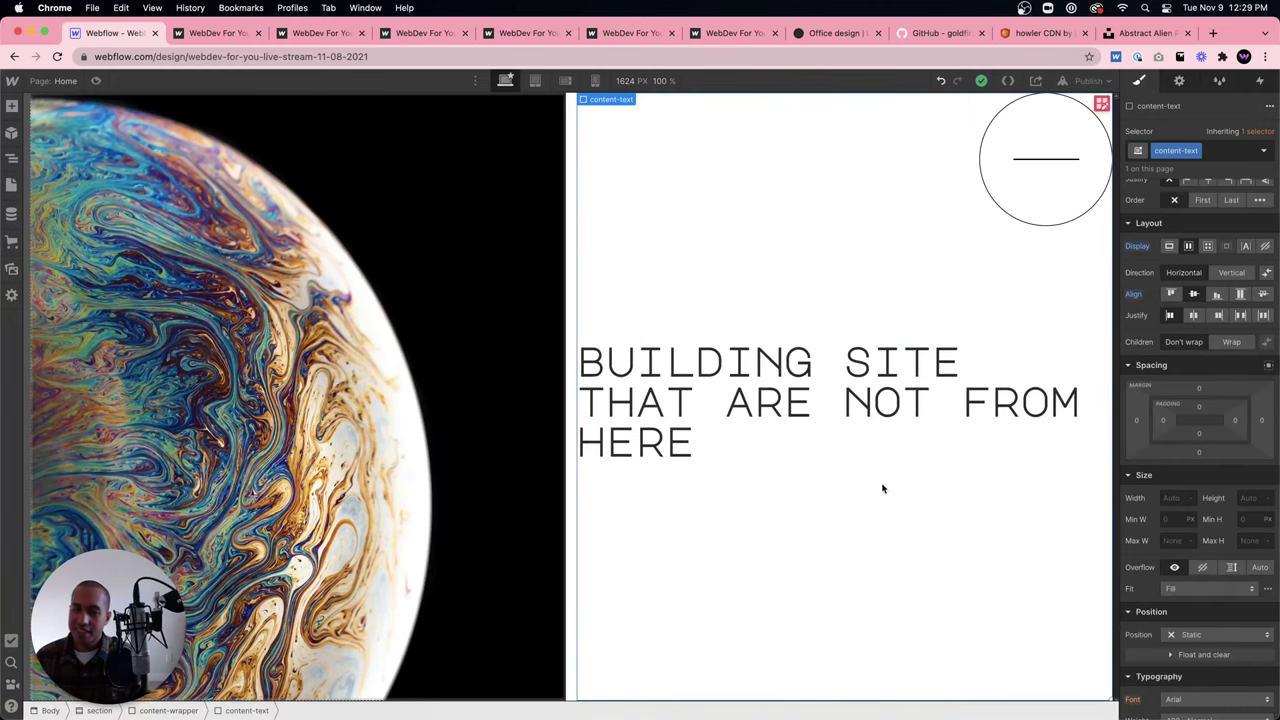
Give content-text about 130 px of right padding.
scroll(1234, 466, "up", 1)
left_click_drag(1234, 466, 1150, 455)
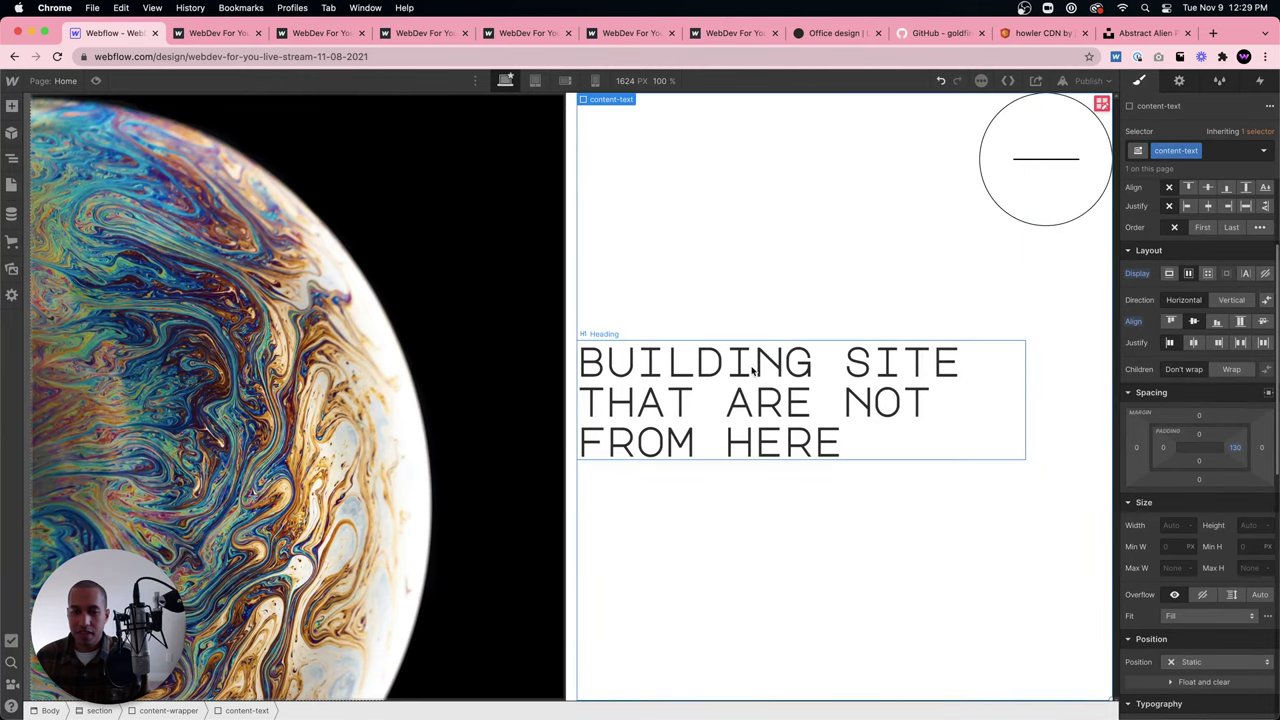
left_click(850, 445)
left_click(869, 509)
Set the heading's line height to 1.5.
left_click(859, 428)
scroll(1200, 450, "down", 5)
left_click(1244, 520)
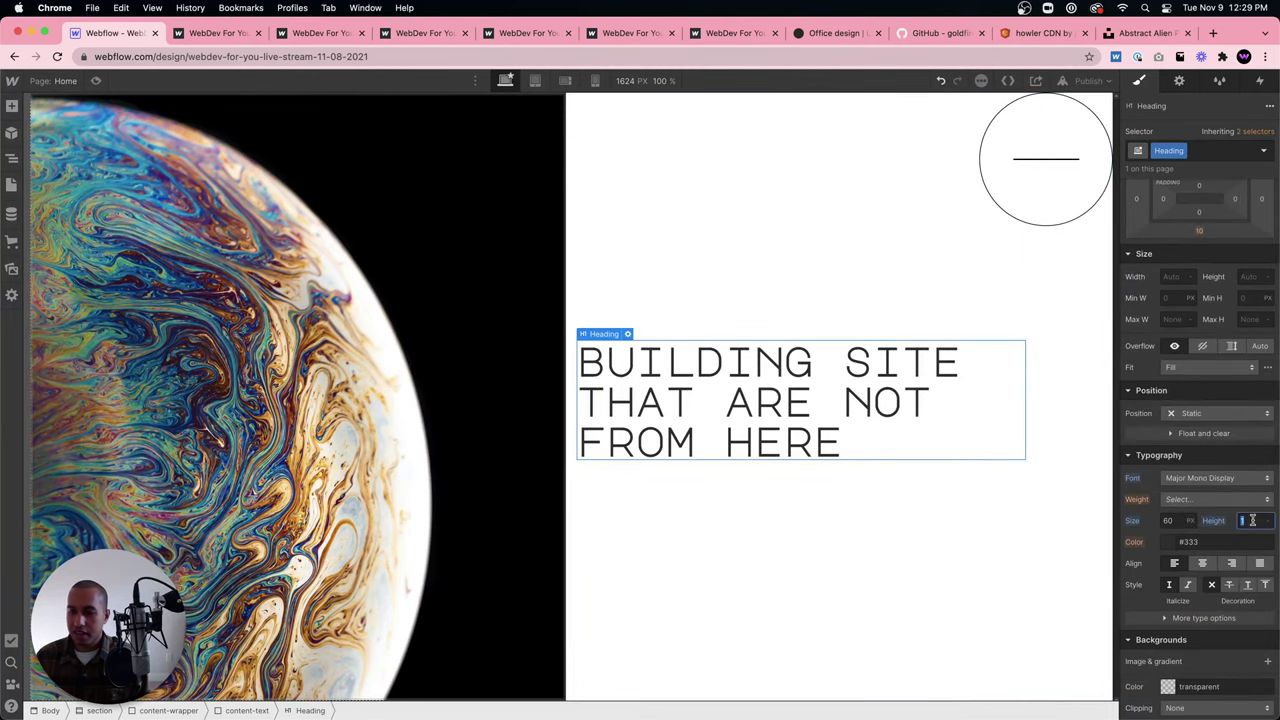
type("2")
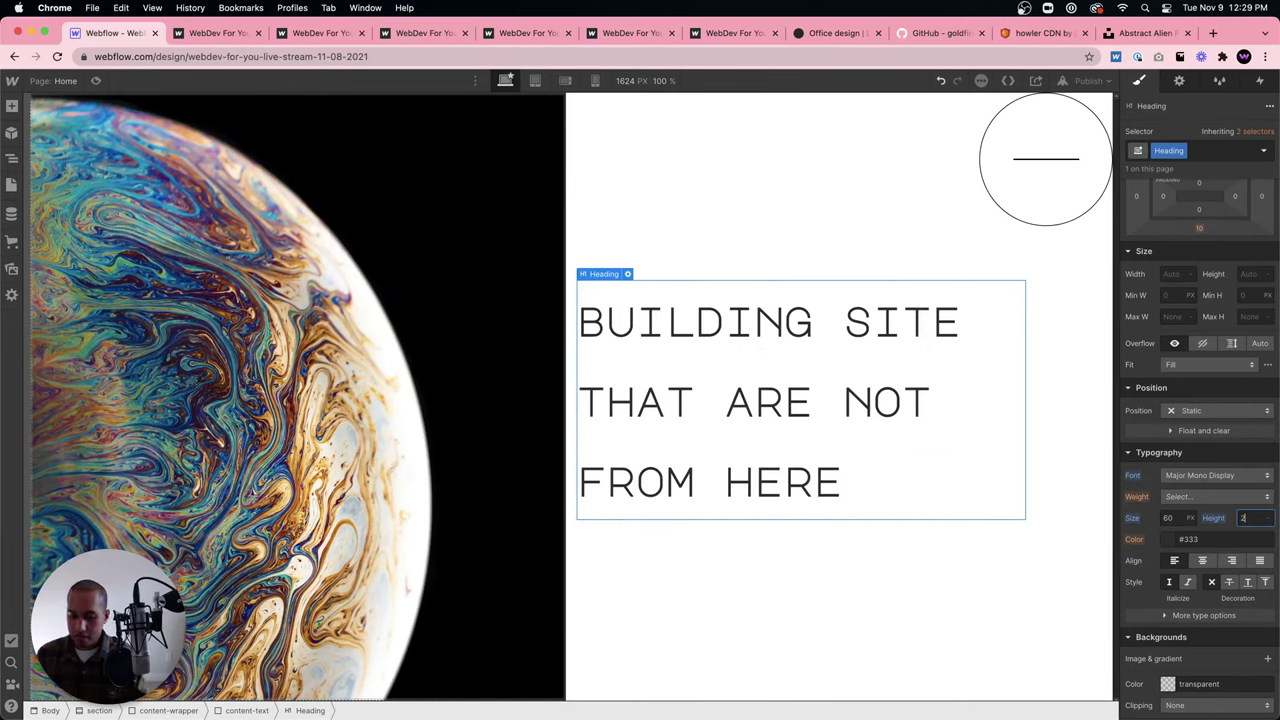
key("BackSpace")
type("1.5")
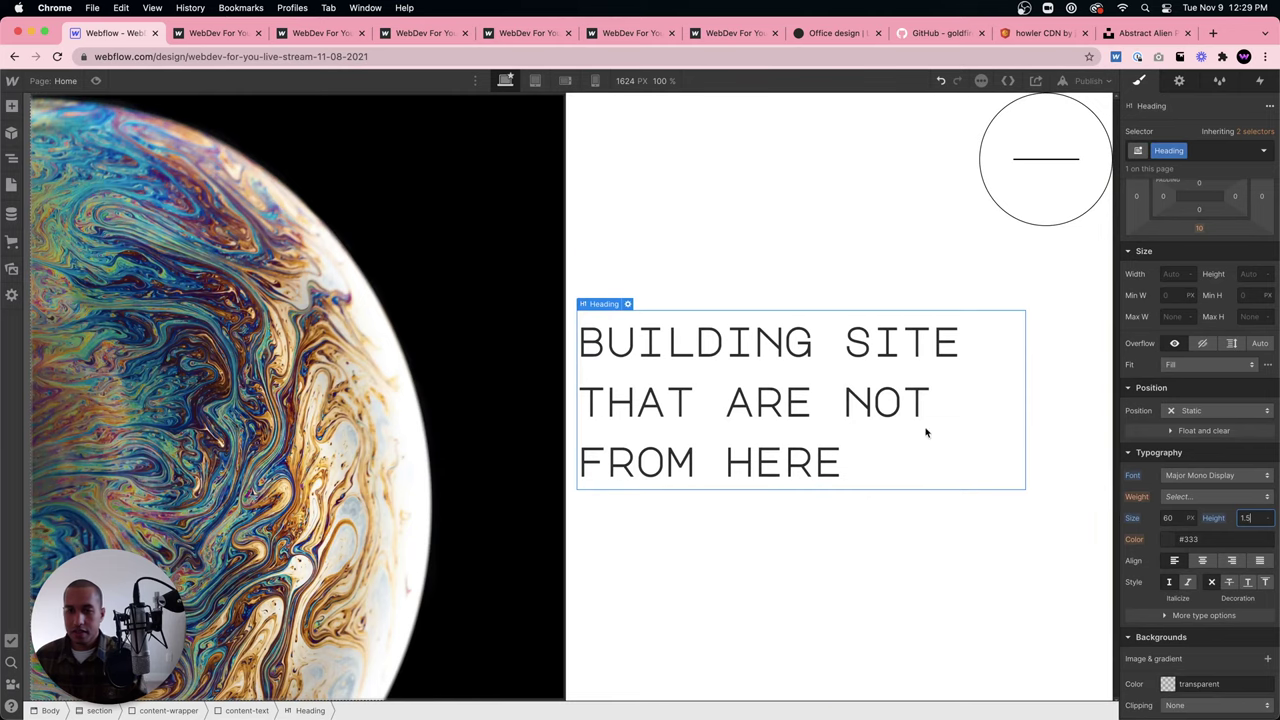
Correct the heading text to read 'building websites that are not from here'.
double_click(950, 345)
type("S")
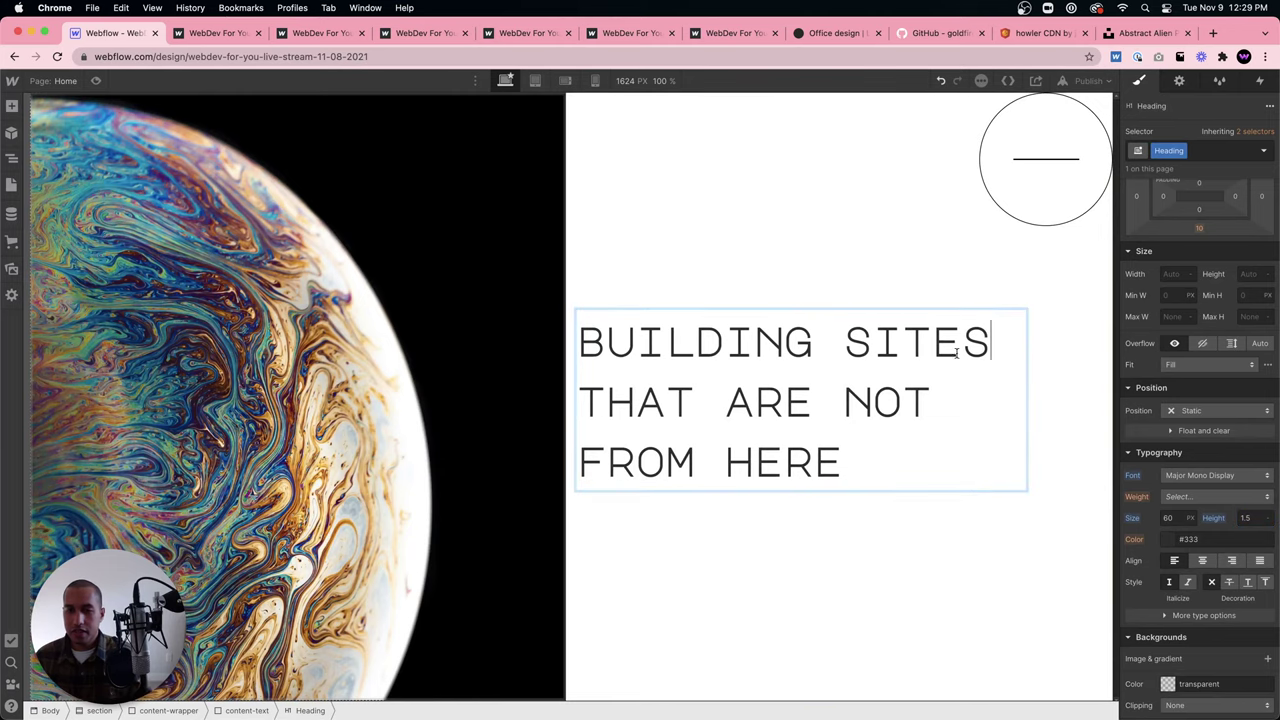
left_click(846, 342)
type("WEBS")
key("BackSpace")
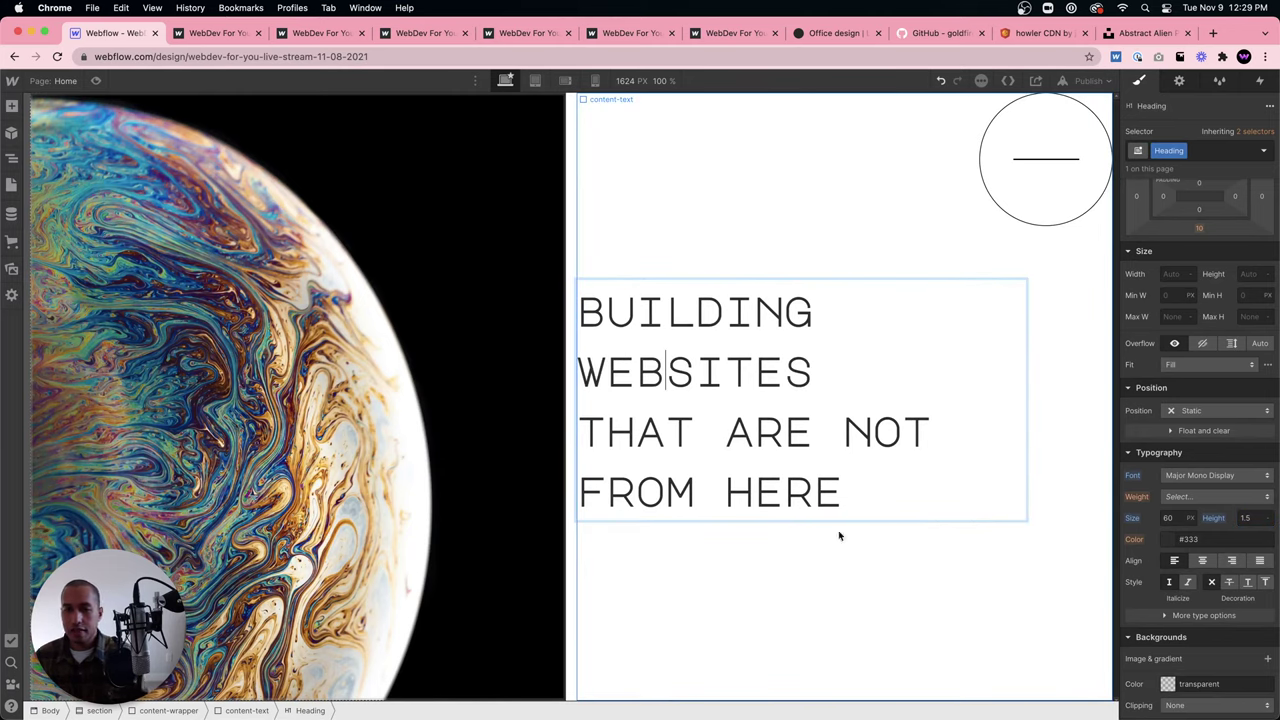
key("Escape")
Set the heading's font size to 70 px.
left_click(908, 527)
left_click(709, 368)
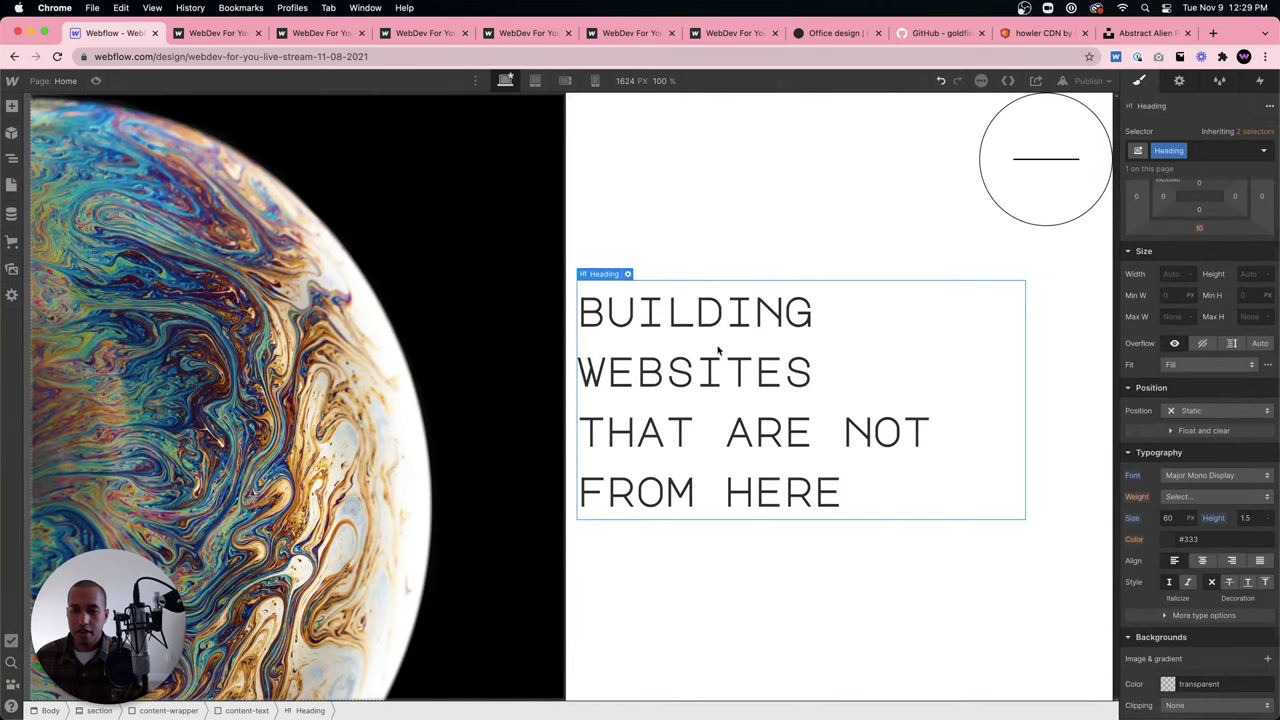
left_click(1170, 518)
type("70")
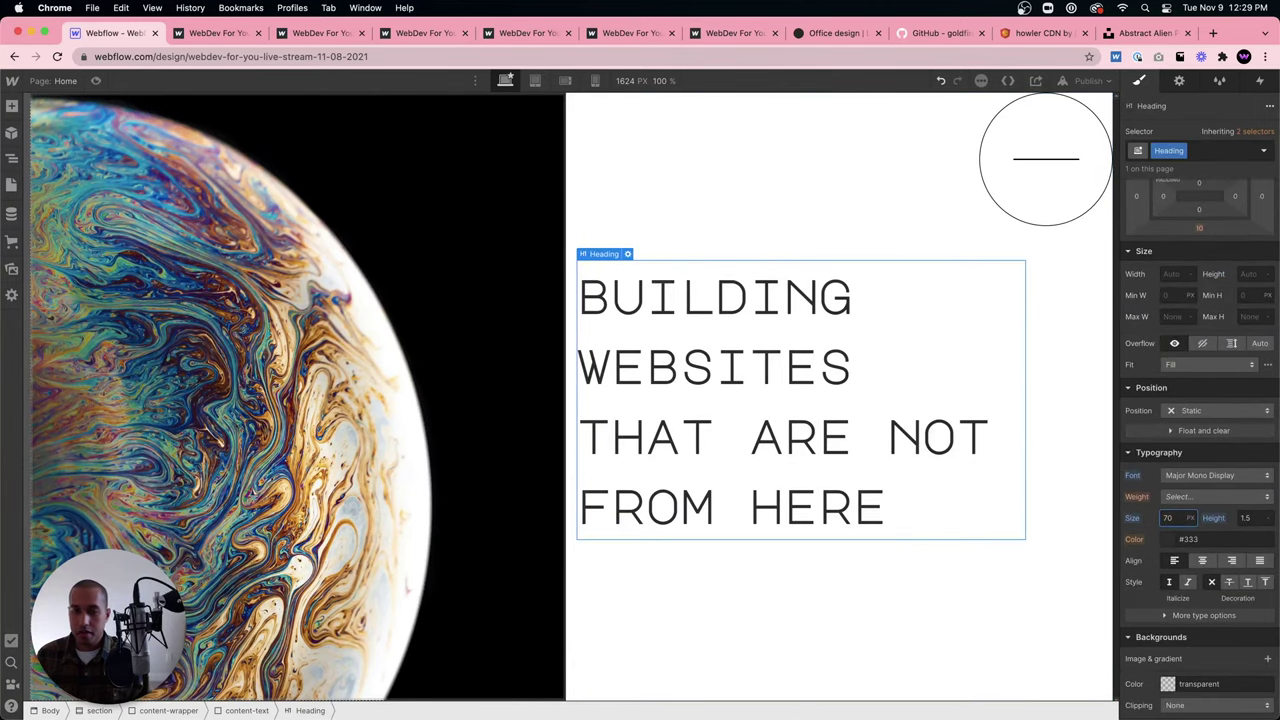
Give content-text about 21 px of left padding.
left_click(1053, 565)
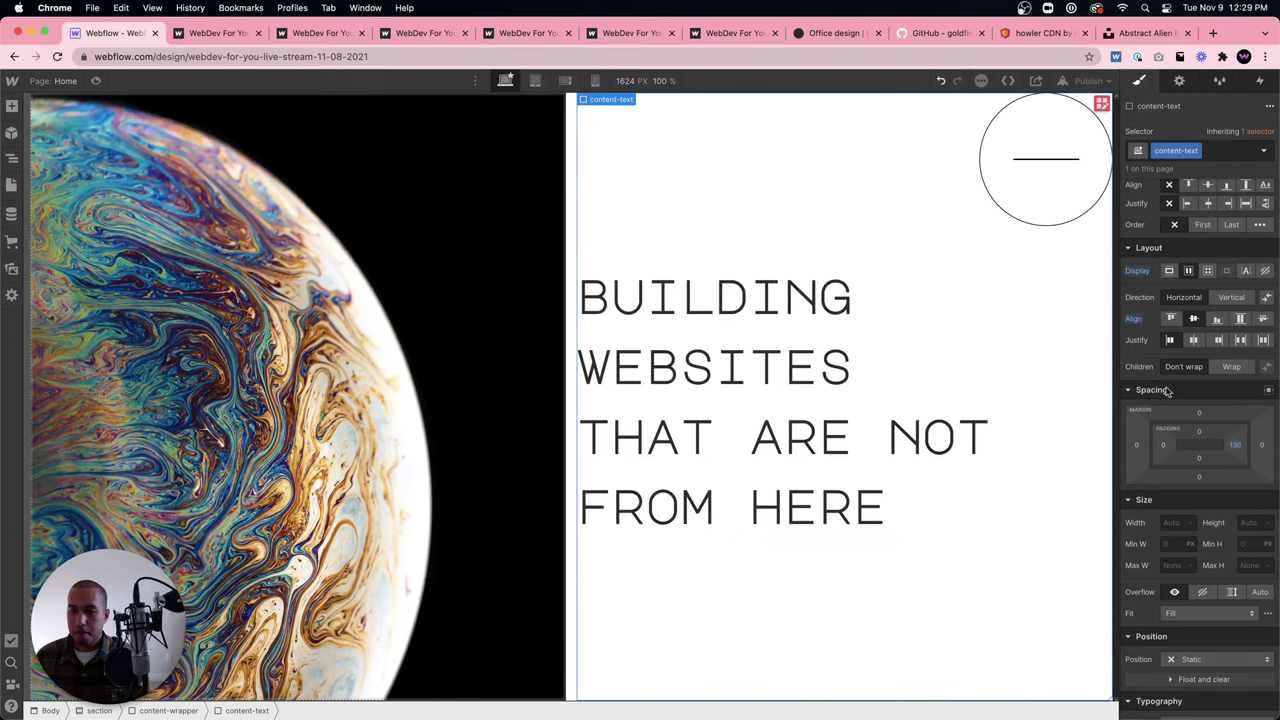
left_click_drag(1168, 445, 1182, 446)
left_click(300, 400)
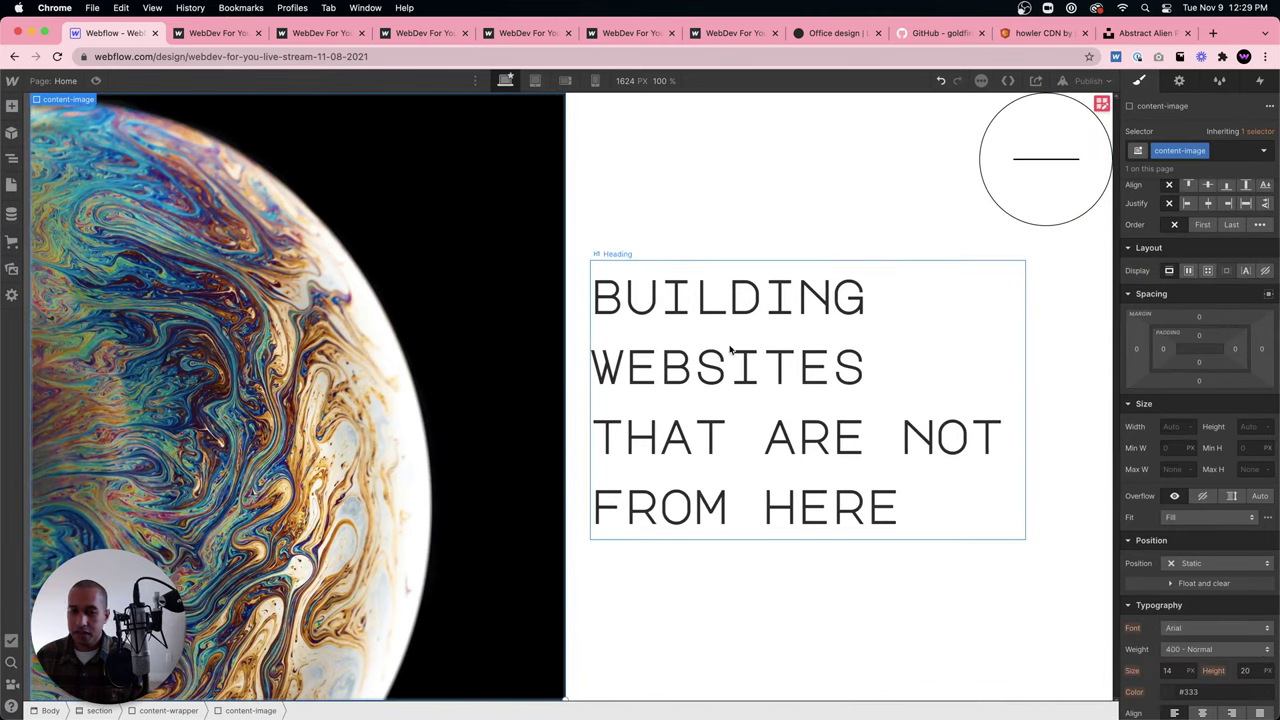
Resize the blocks photo to width 1920 (1920 × 1280) with Adjust Size, save, and close it.
left_click(229, 665)
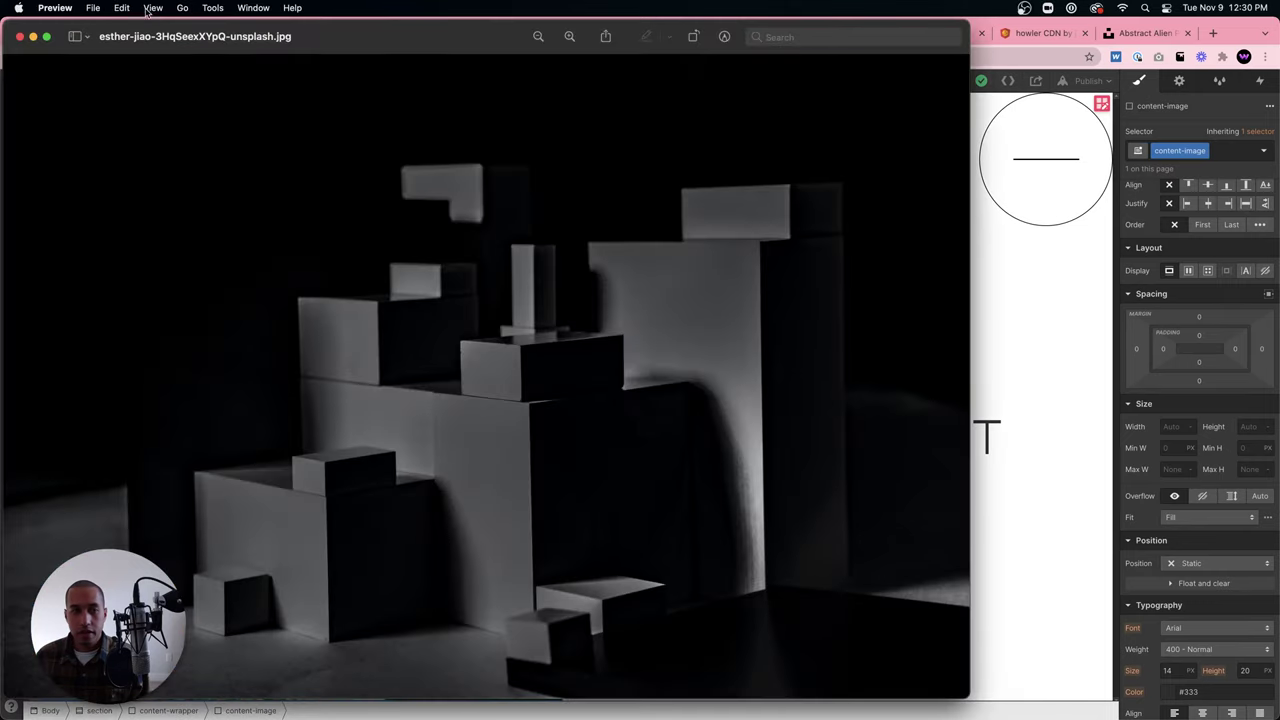
left_click(212, 7)
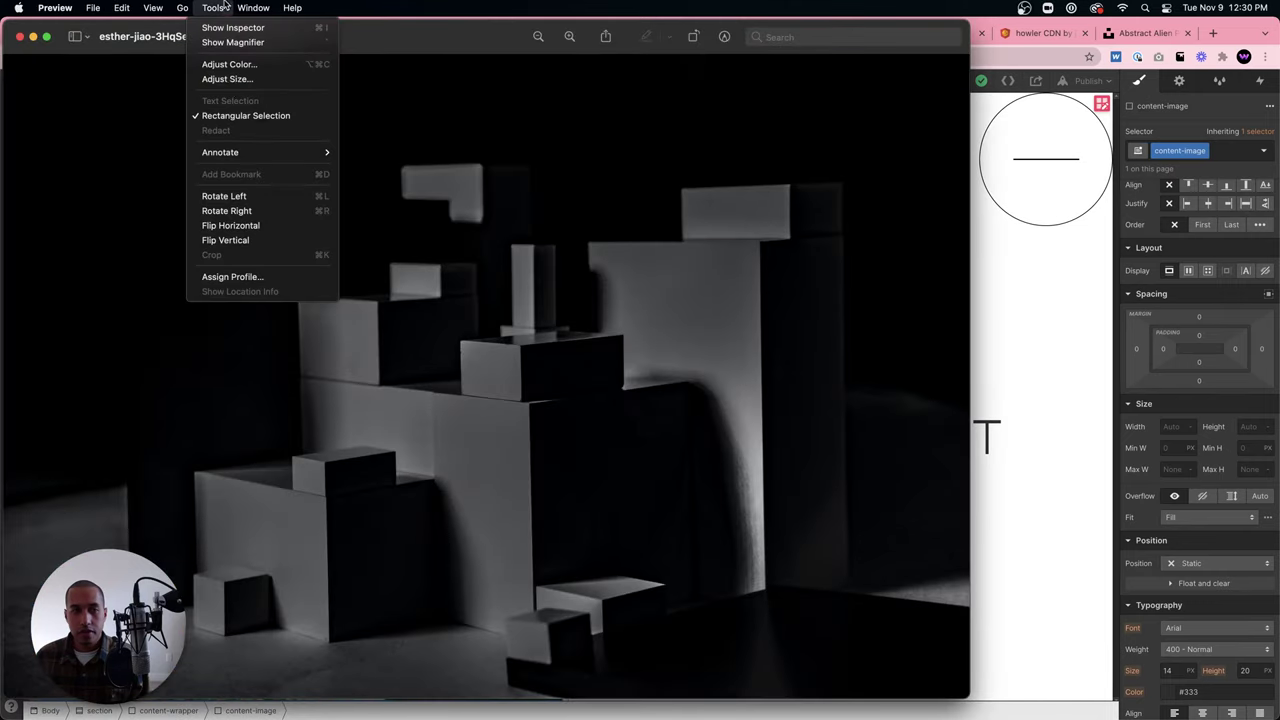
left_click(230, 80)
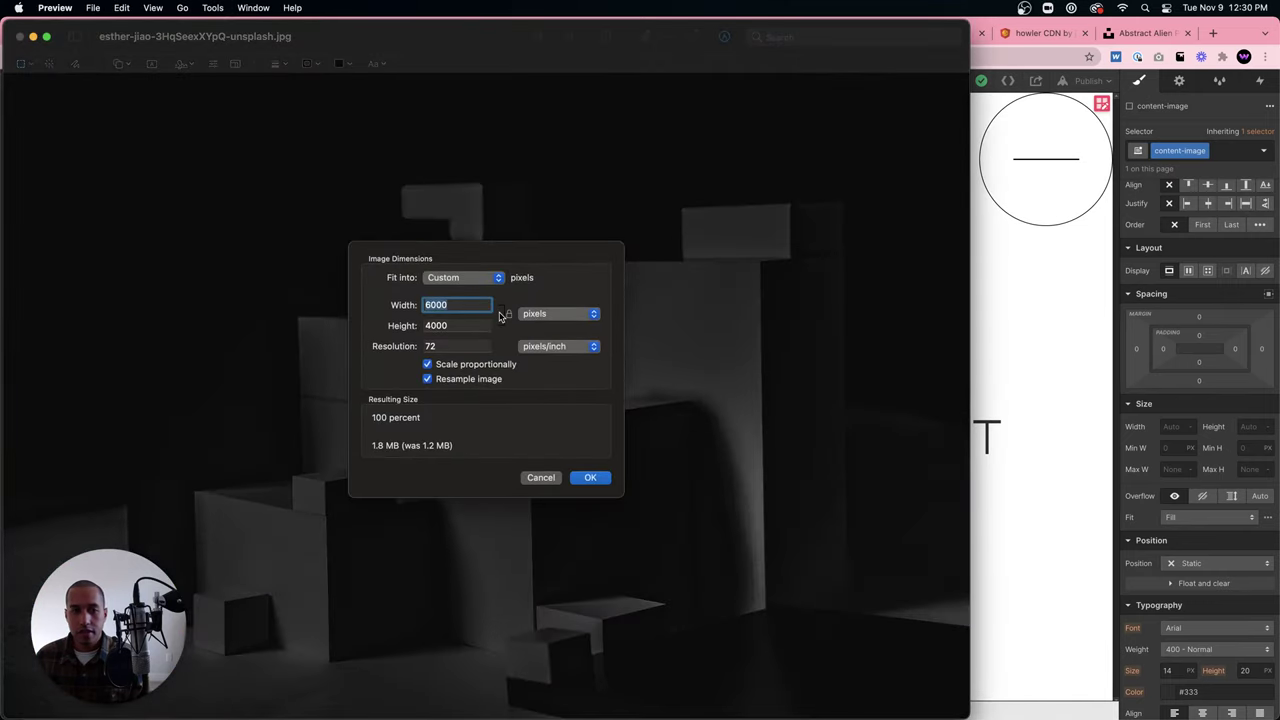
type("19")
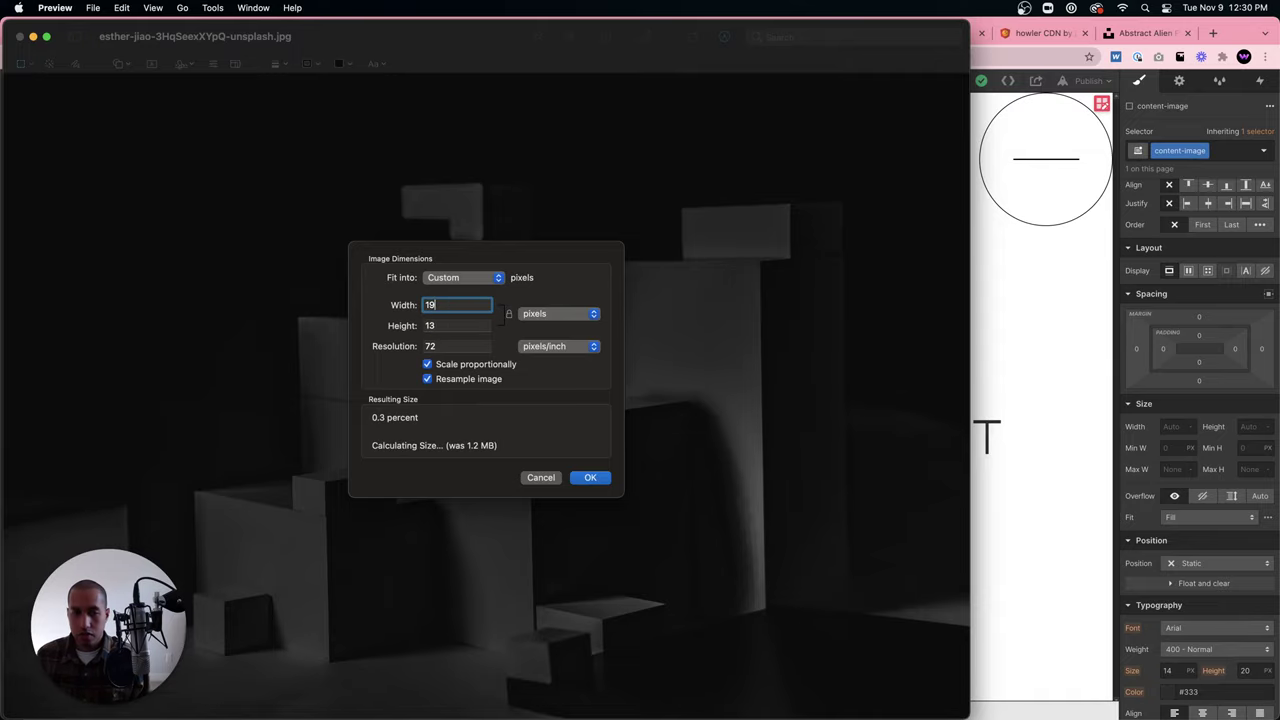
type("20")
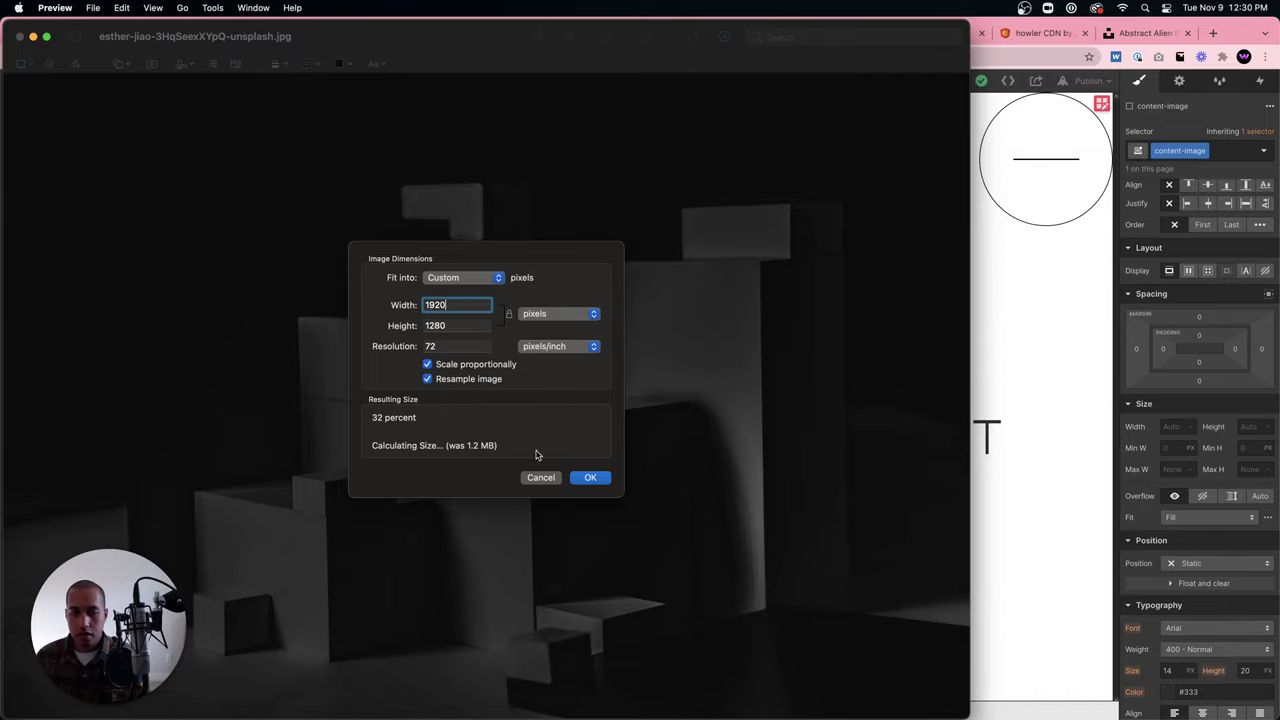
left_click(590, 477)
key("super+s")
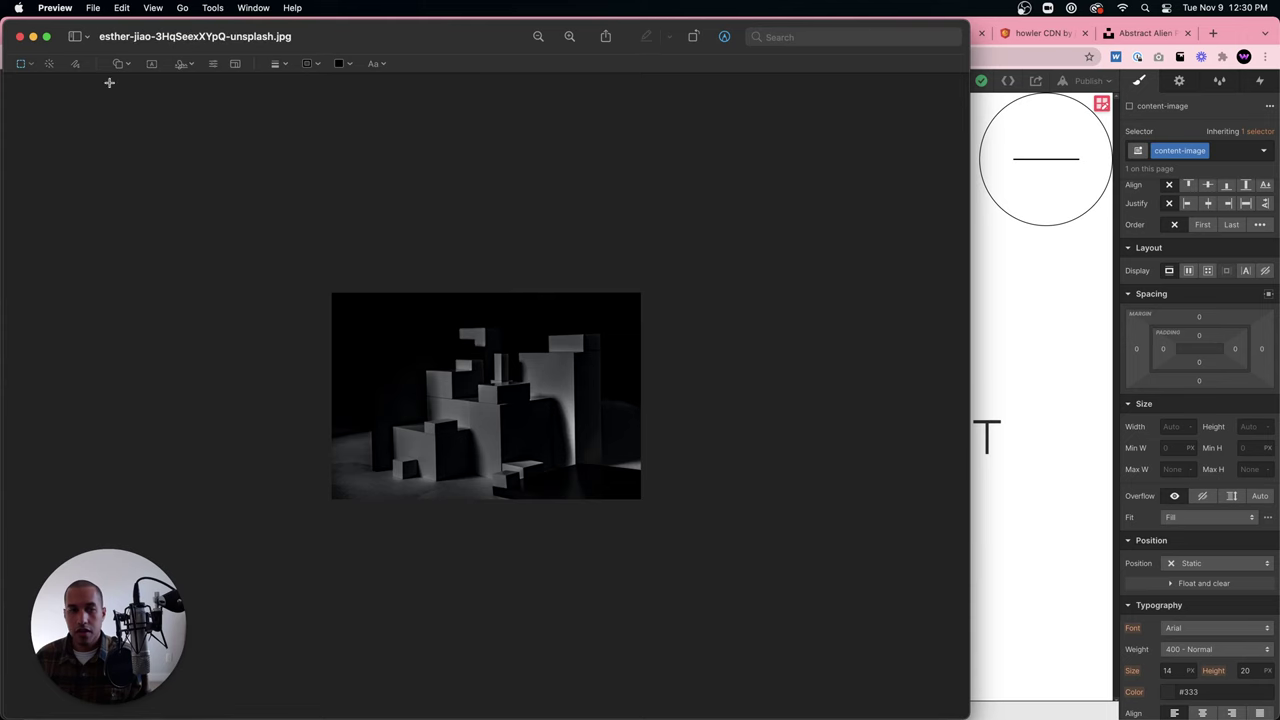
left_click(20, 37)
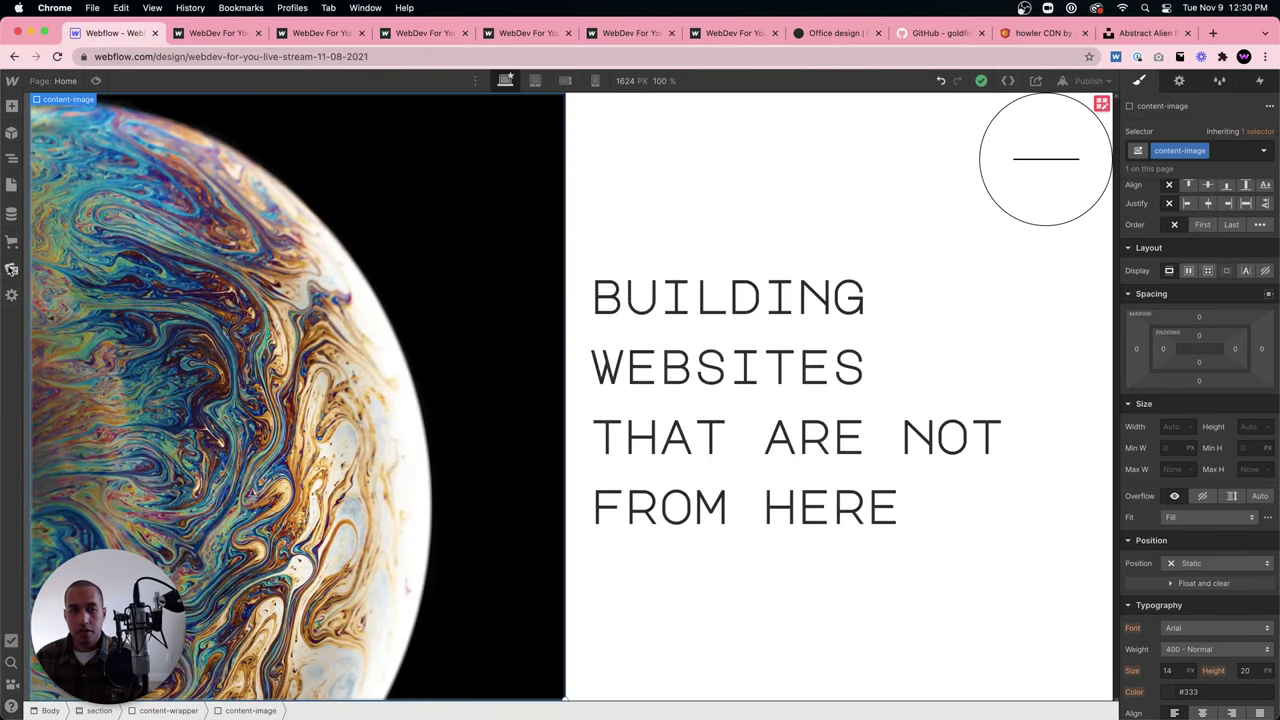
Upload the resized blocks photo to the site's Assets.
left_click(10, 269)
left_click_drag(385, 383, 114, 352)
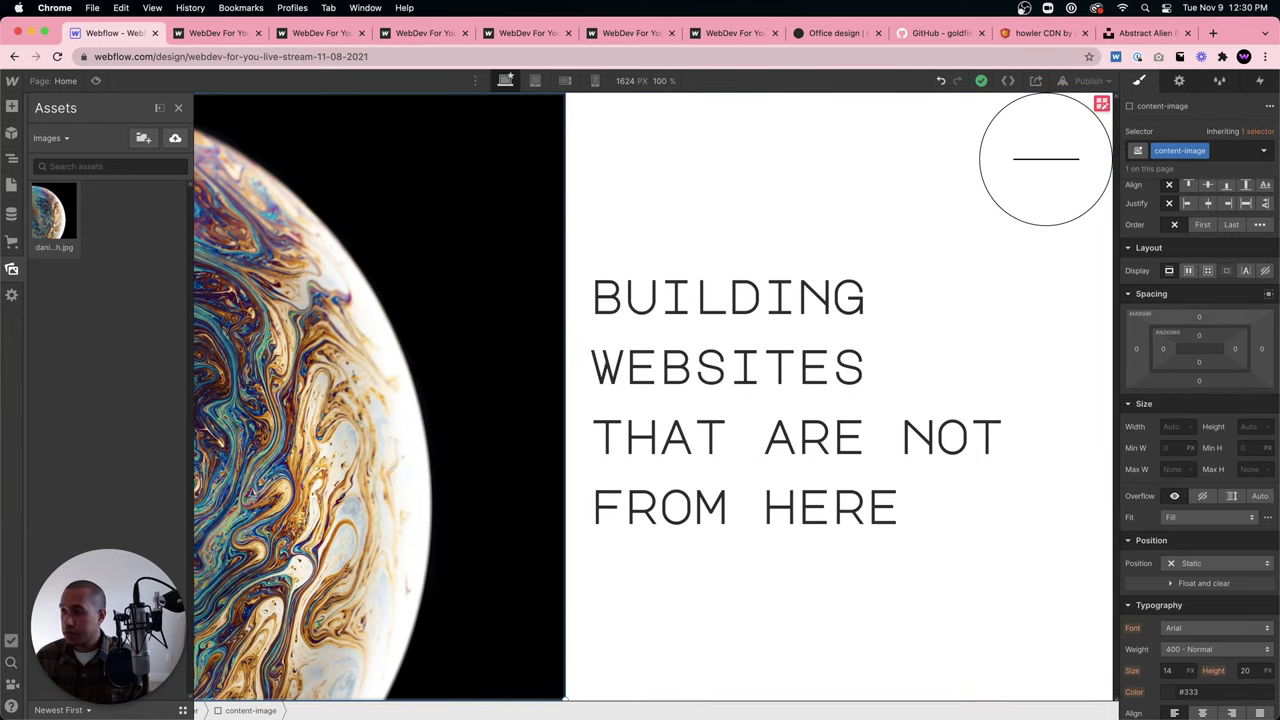
left_click_drag(214, 357, 118, 314)
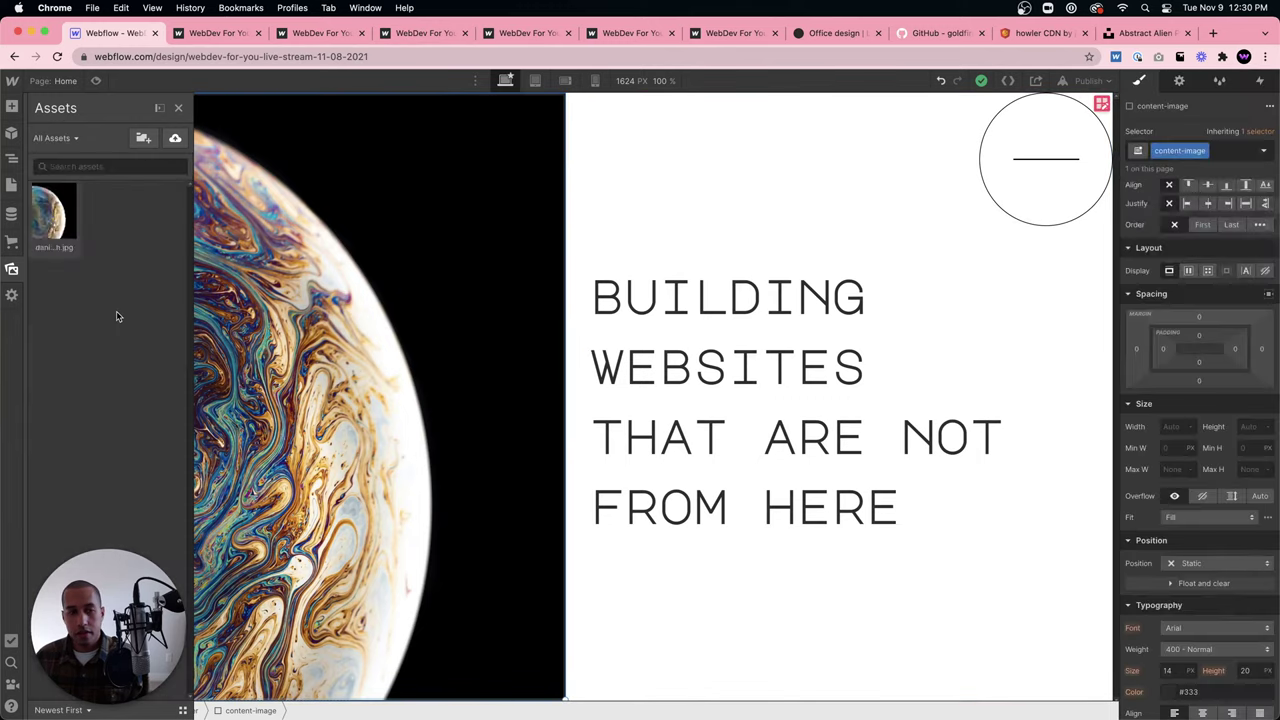
Replace content-image's bubble background with the blocks photo.
left_click(411, 281)
scroll(1200, 400, "down", 5)
left_click(1200, 330)
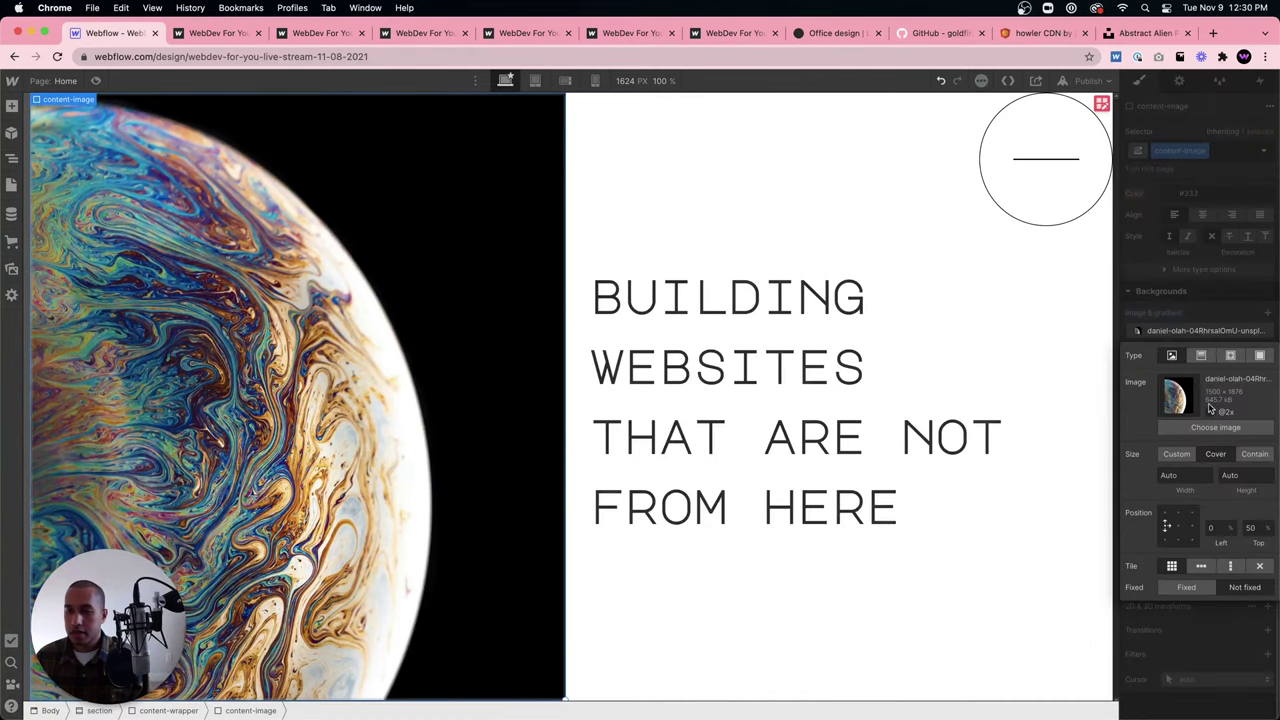
left_click(1215, 427)
left_click(60, 208)
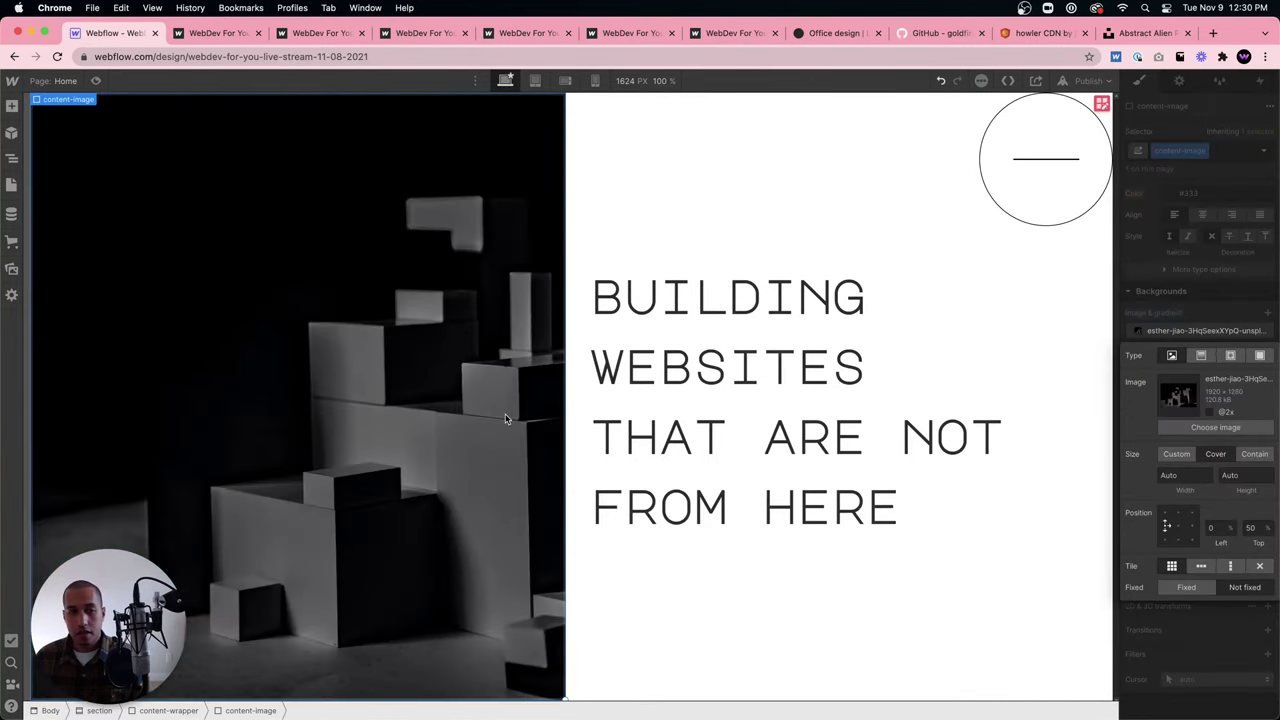
Select the heading and bring up its background colour setting.
left_click(600, 485)
left_click(661, 165)
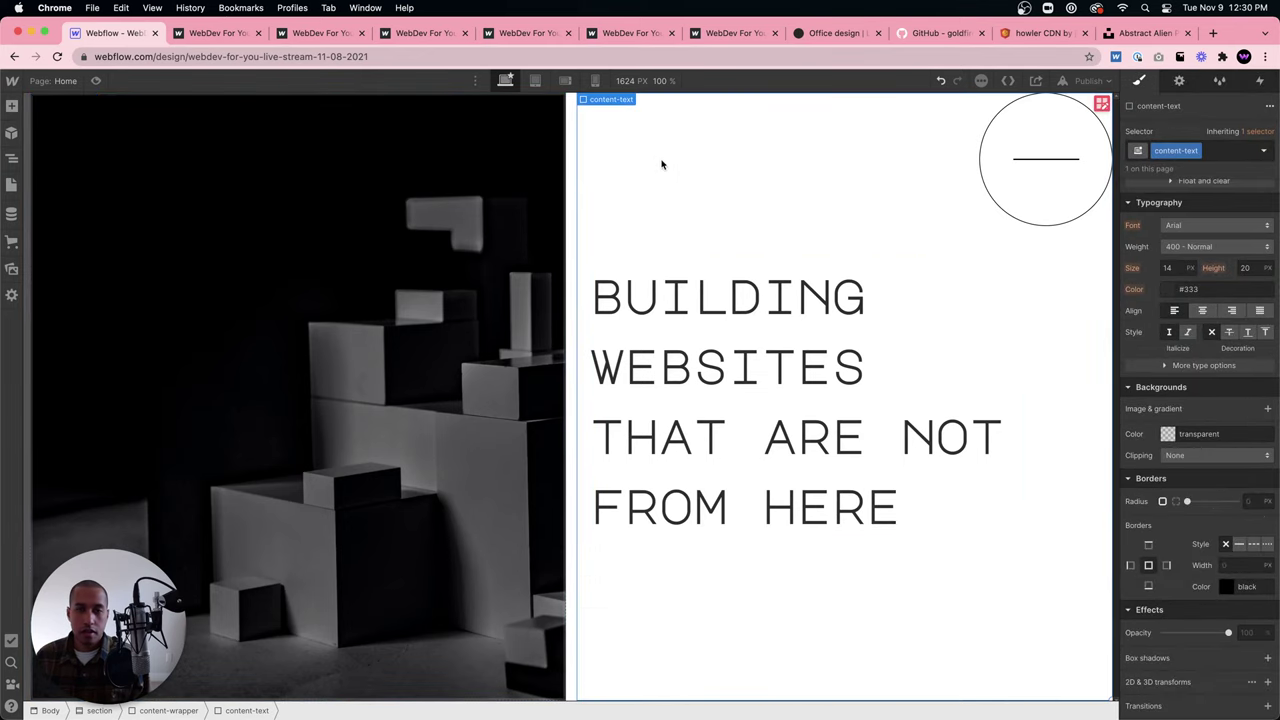
left_click(570, 158)
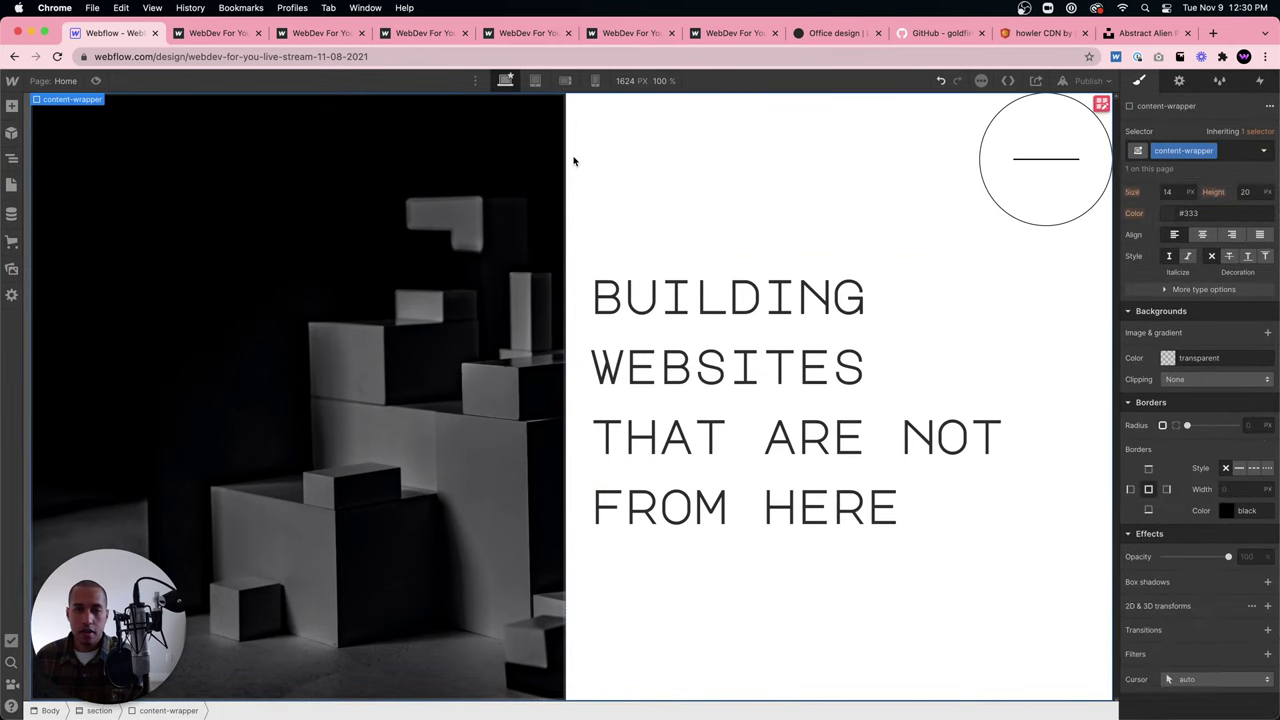
left_click(1000, 292)
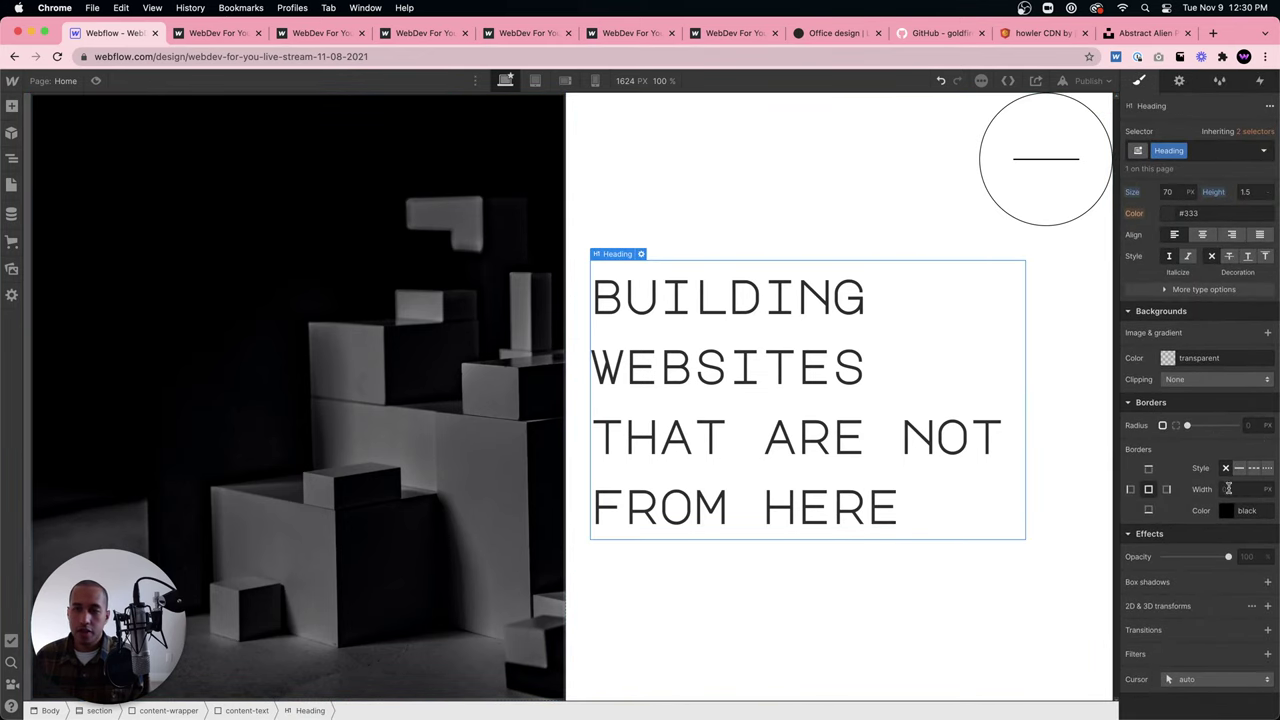
left_click(1168, 360)
Give the heading a white background and white text colour.
left_click_drag(1147, 422, 1101, 349)
left_click(1143, 362)
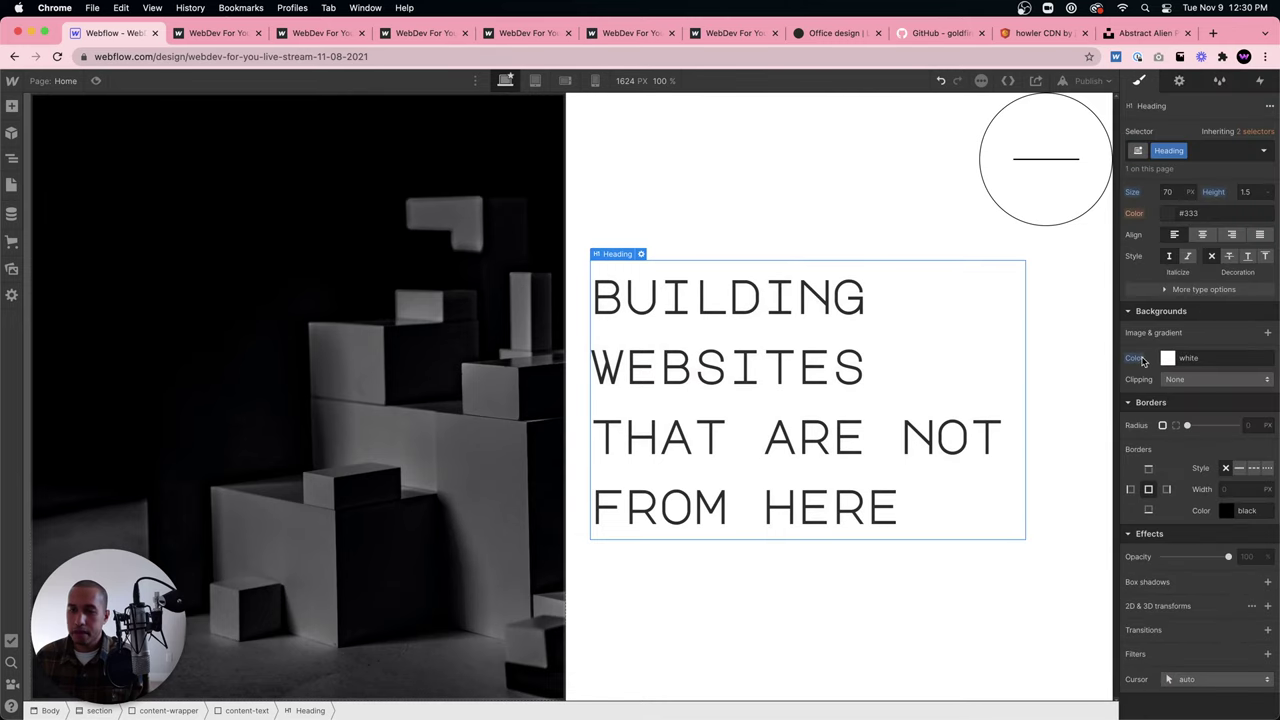
scroll(1143, 362, "up", 3)
left_click(1168, 322)
left_click(1145, 365)
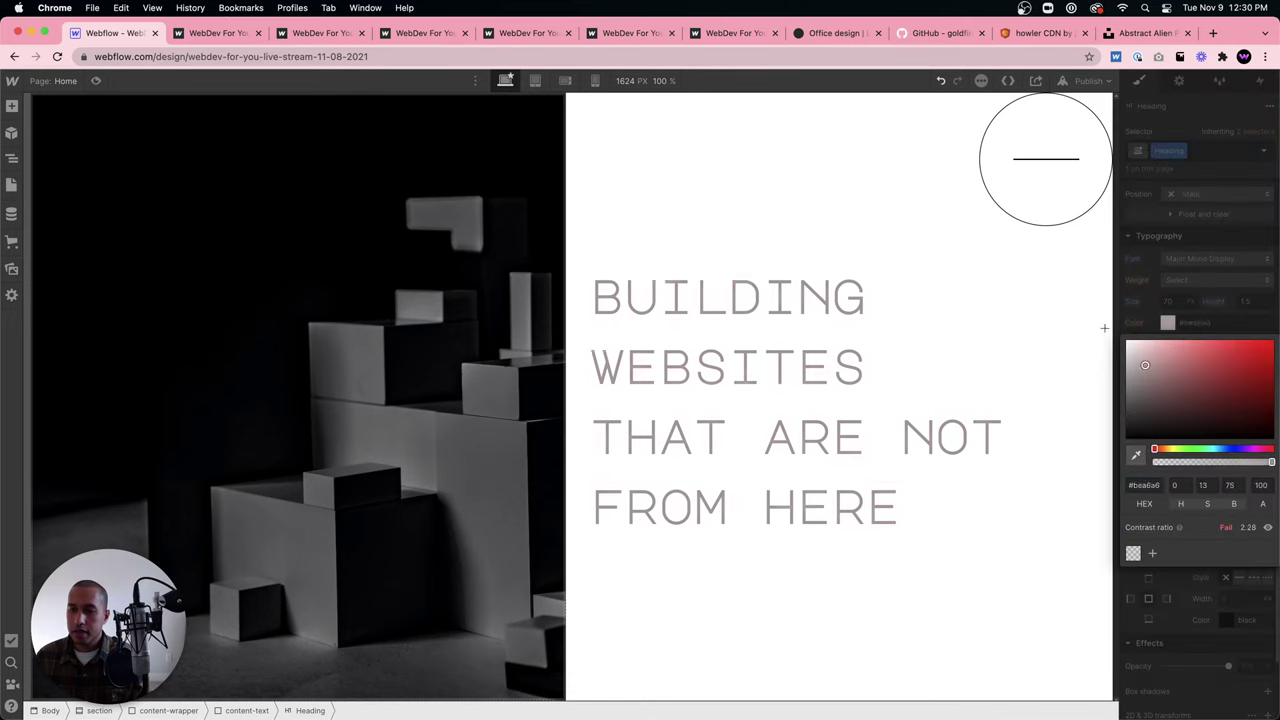
left_click_drag(1104, 327, 931, 283)
left_click(766, 160)
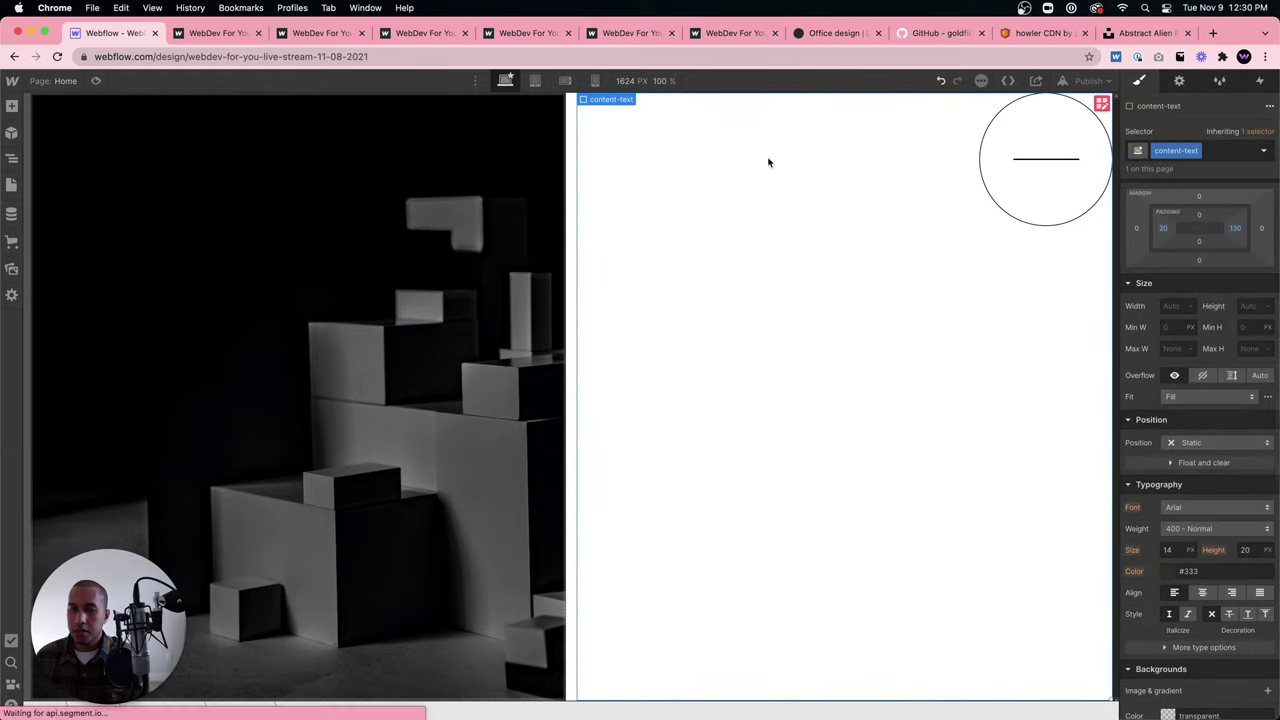
Set the content-text column's background colour to black.
scroll(1197, 478, "down", 3)
left_click(1170, 446)
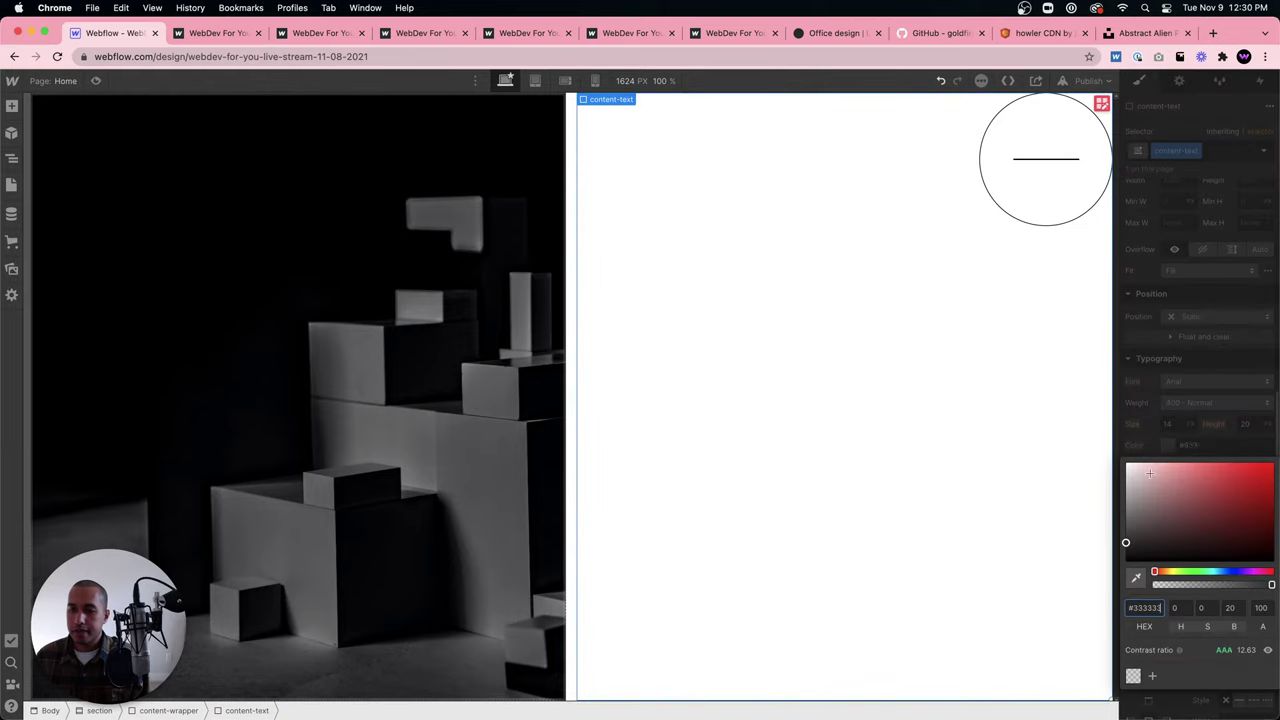
left_click(996, 375)
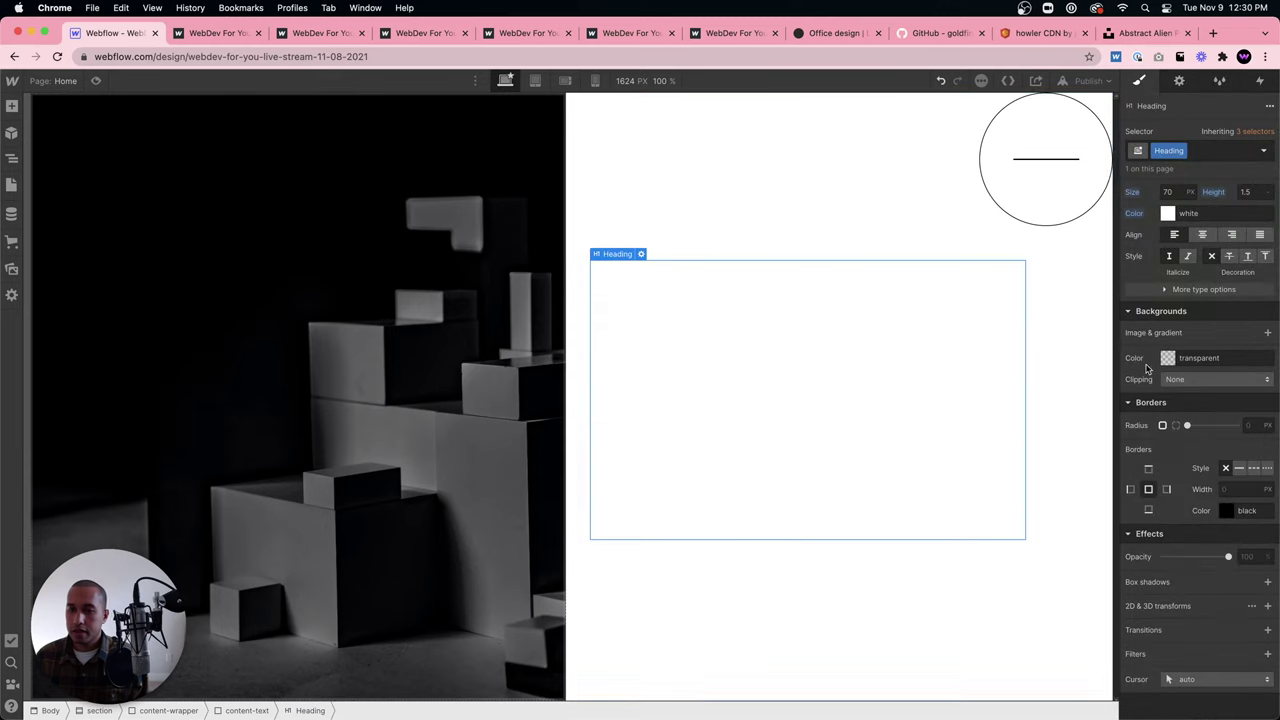
left_click(869, 237)
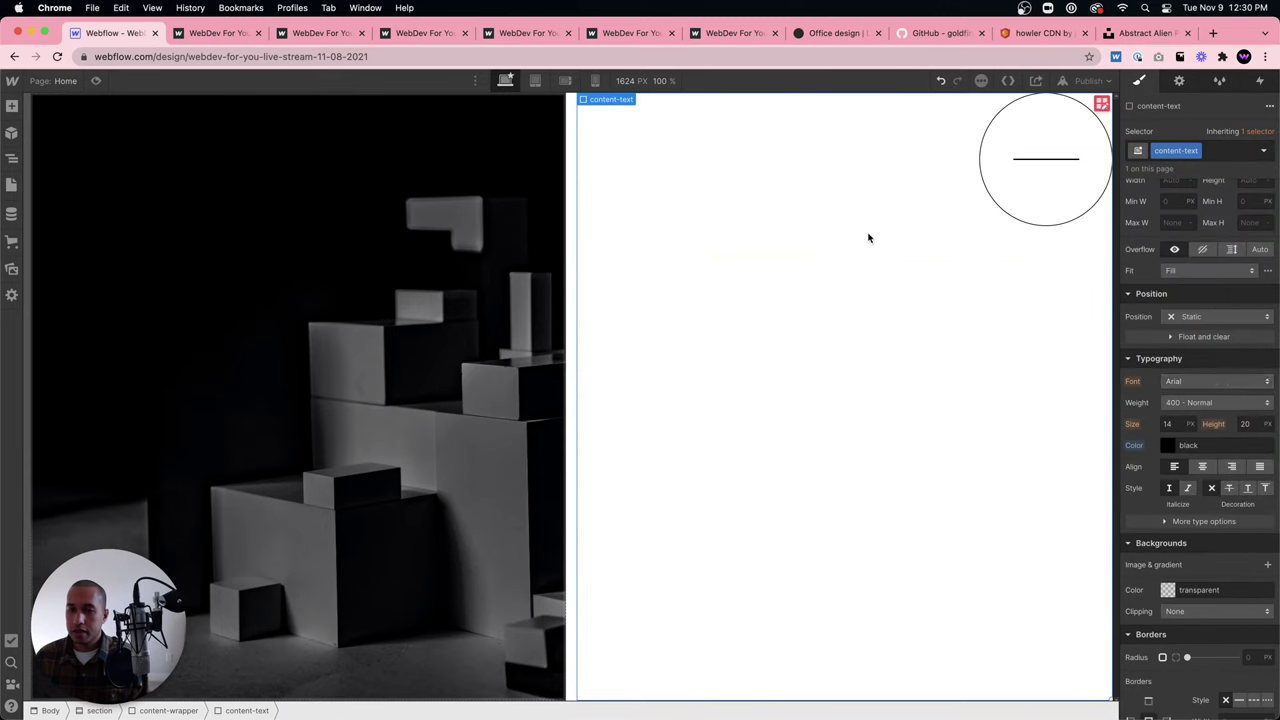
left_click(1170, 590)
left_click(1127, 478)
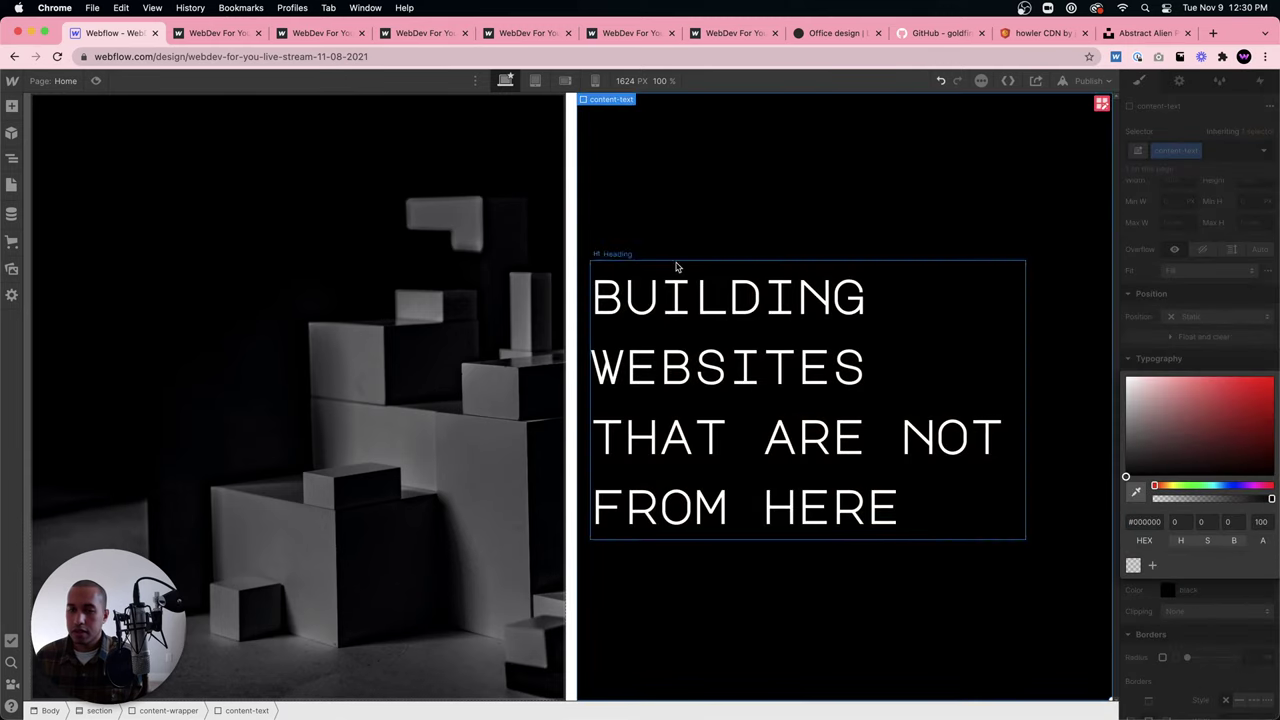
Widen content-wrapper's grid column gap to 18 px, then select section in the Navigator.
left_click(1101, 104)
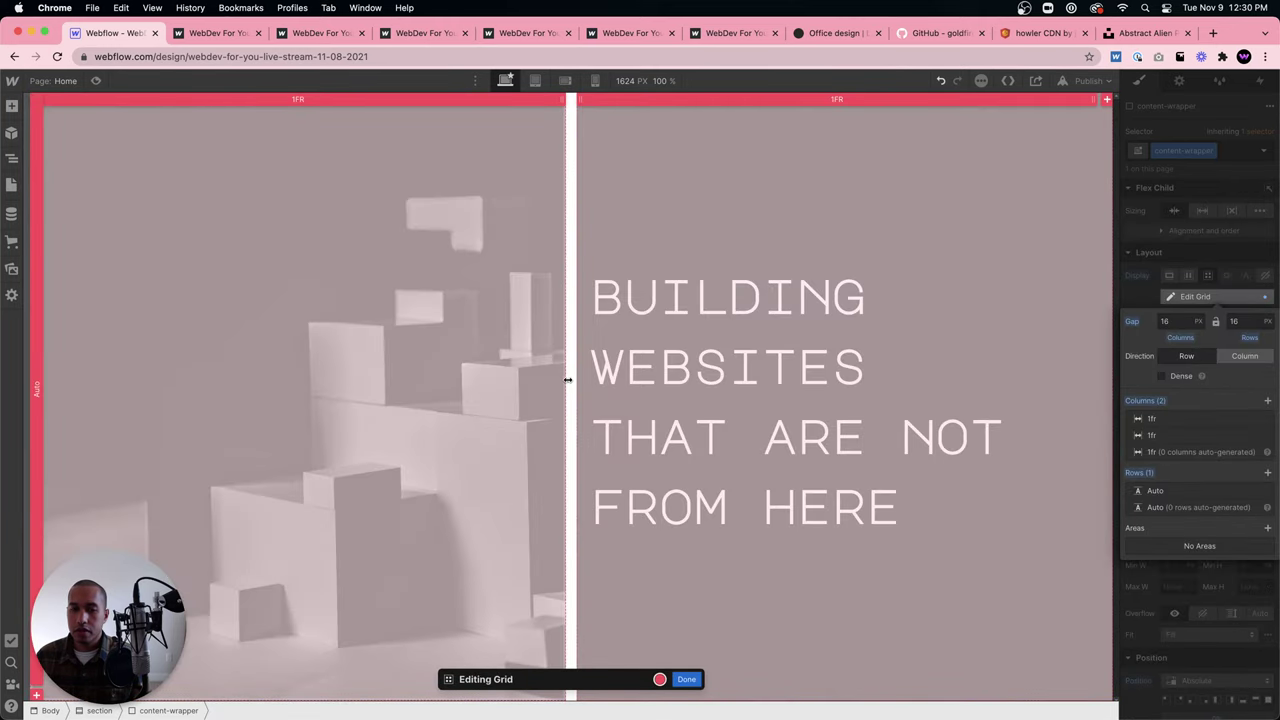
left_click_drag(567, 379, 579, 337)
left_click(686, 680)
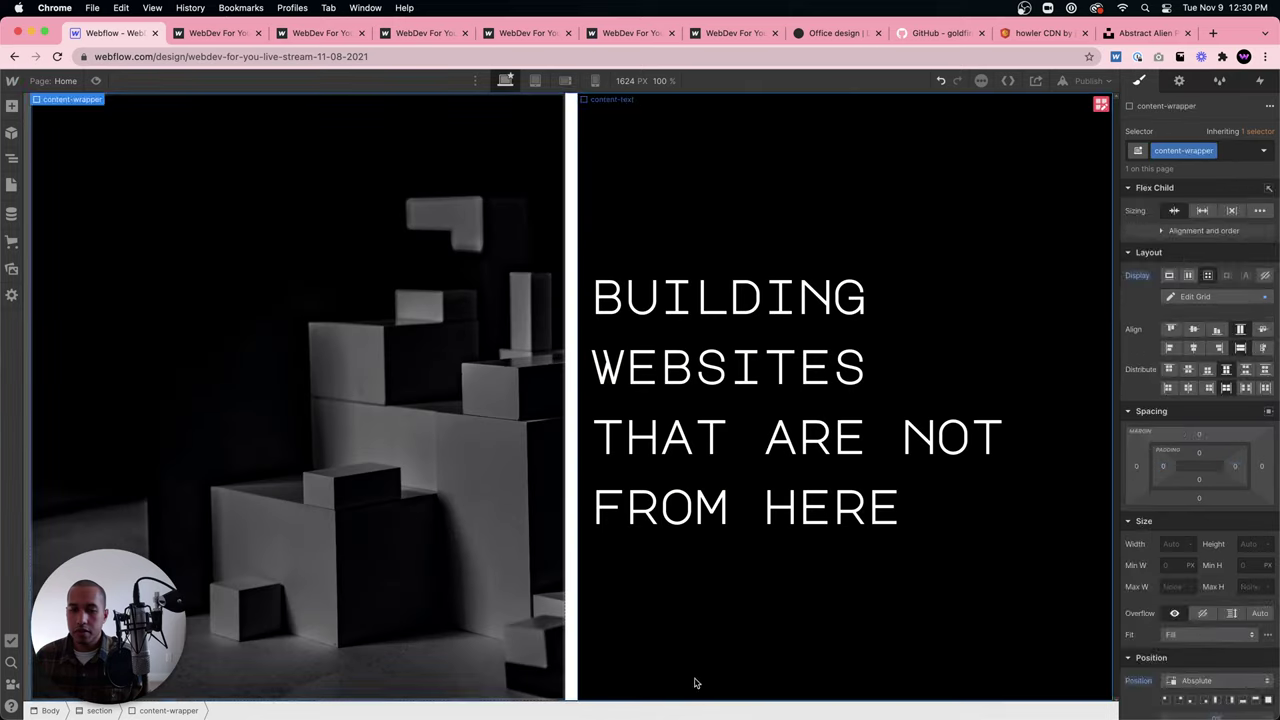
left_click(582, 392)
left_click(1101, 104)
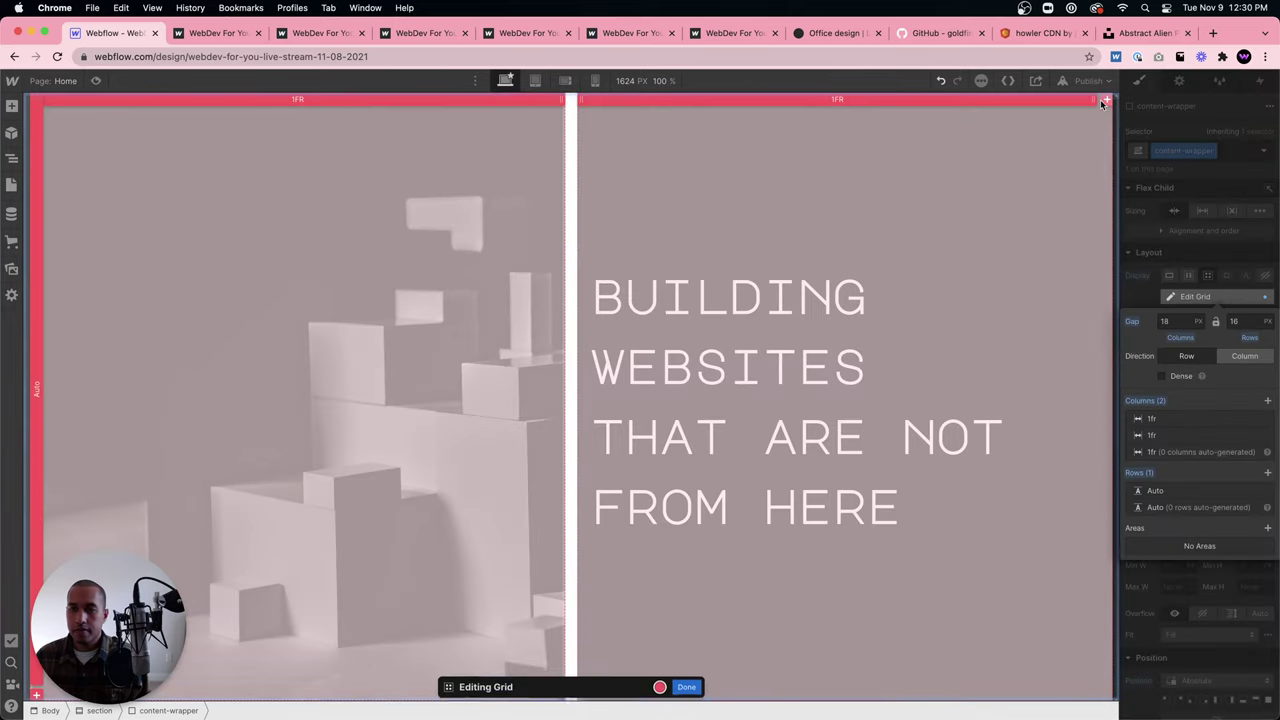
left_click(686, 680)
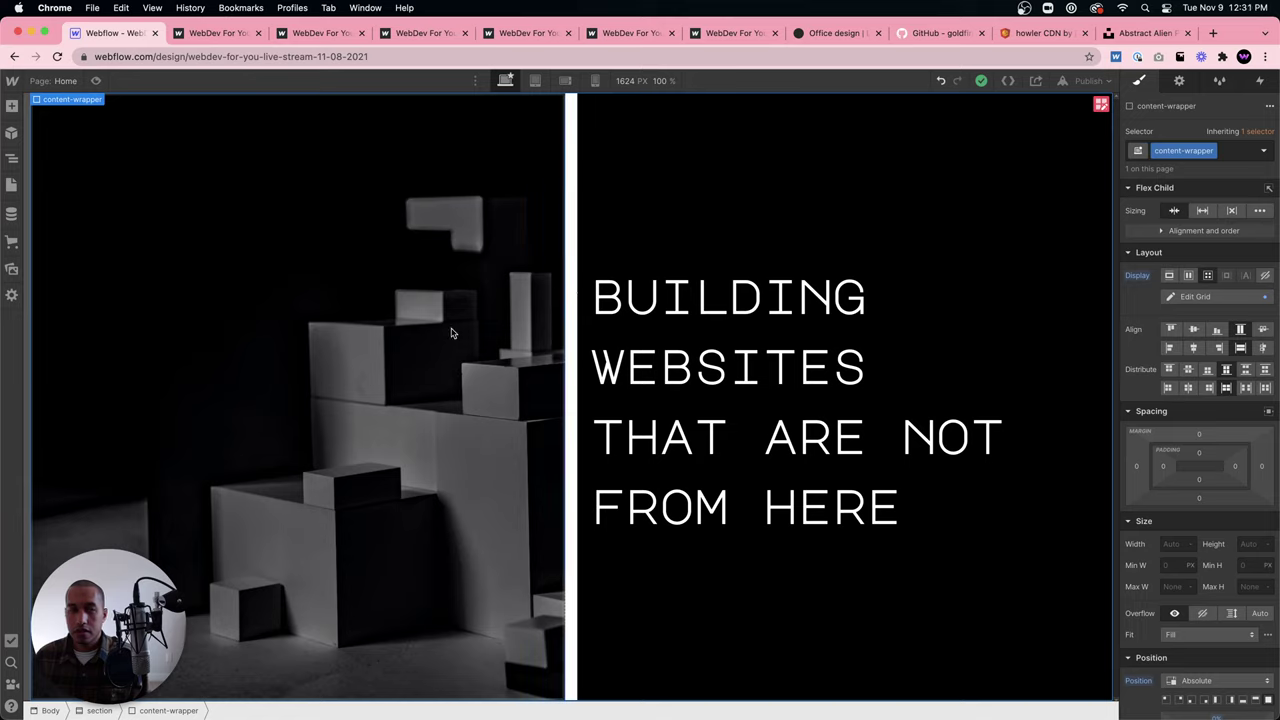
key("z")
left_click(66, 147)
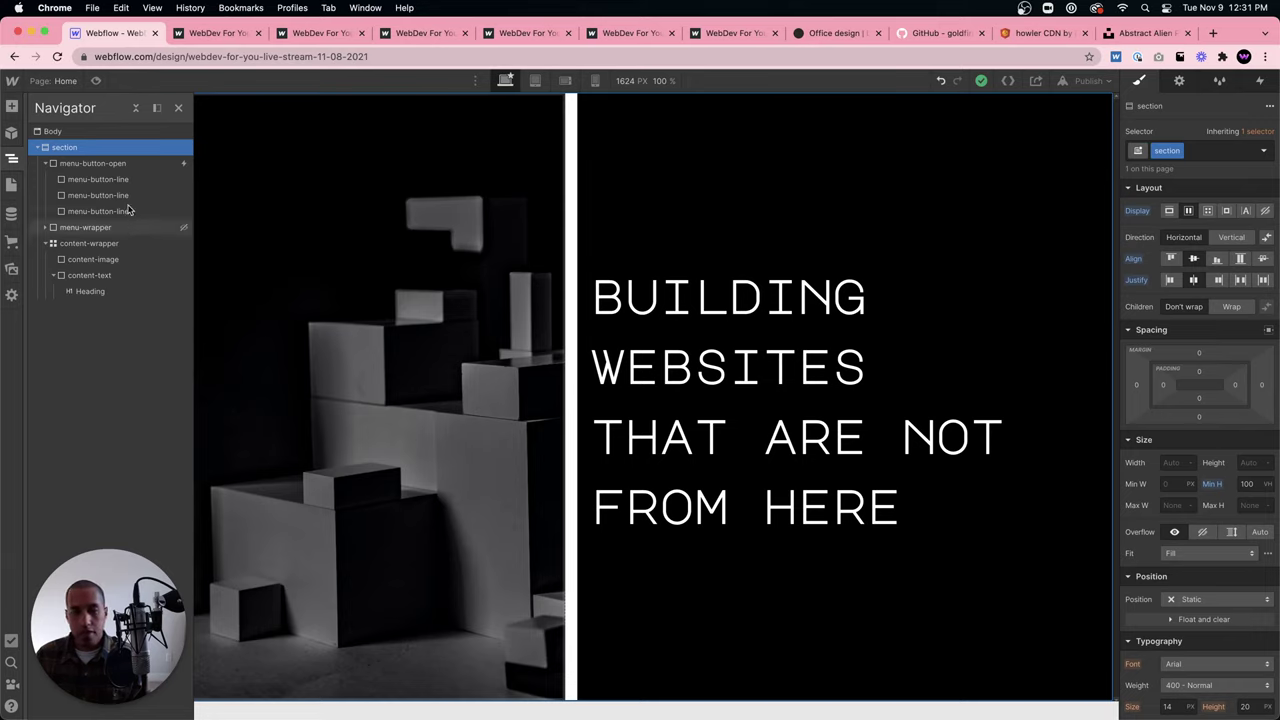
Set the section's background colour to black so the column gap shows dark.
scroll(1254, 481, "down", 1)
scroll(1254, 481, "down", 5)
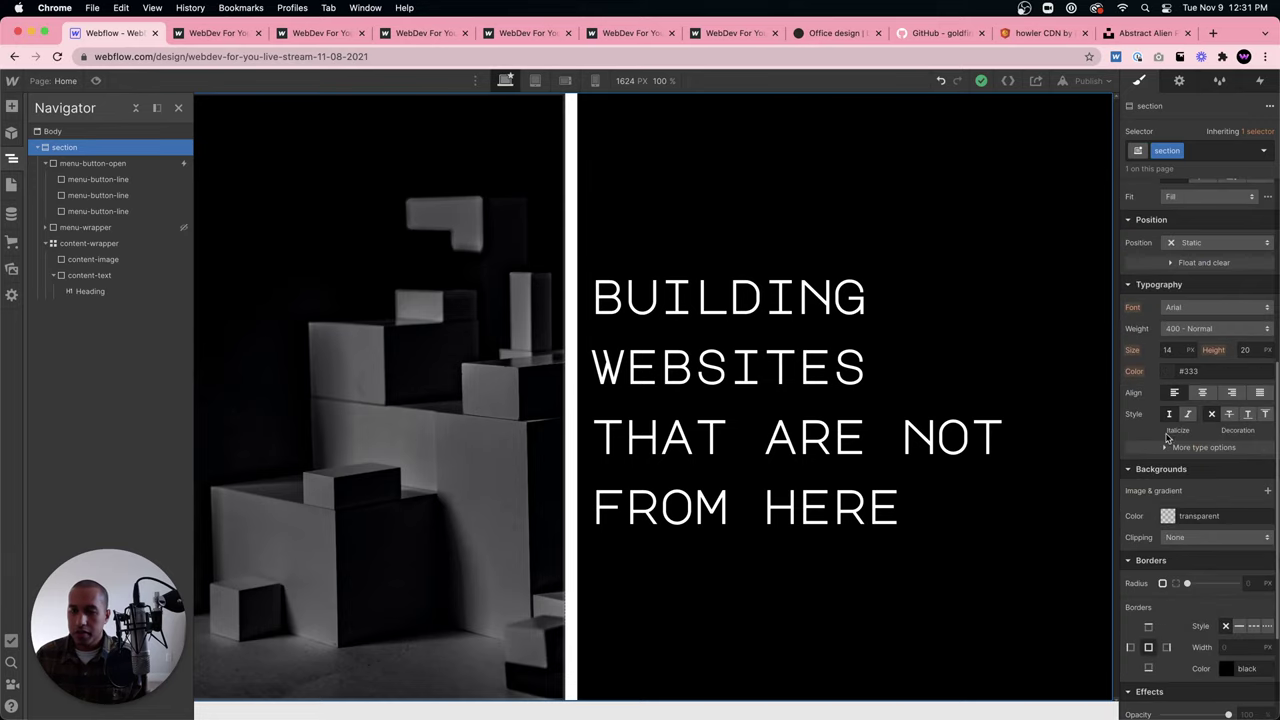
left_click(1168, 516)
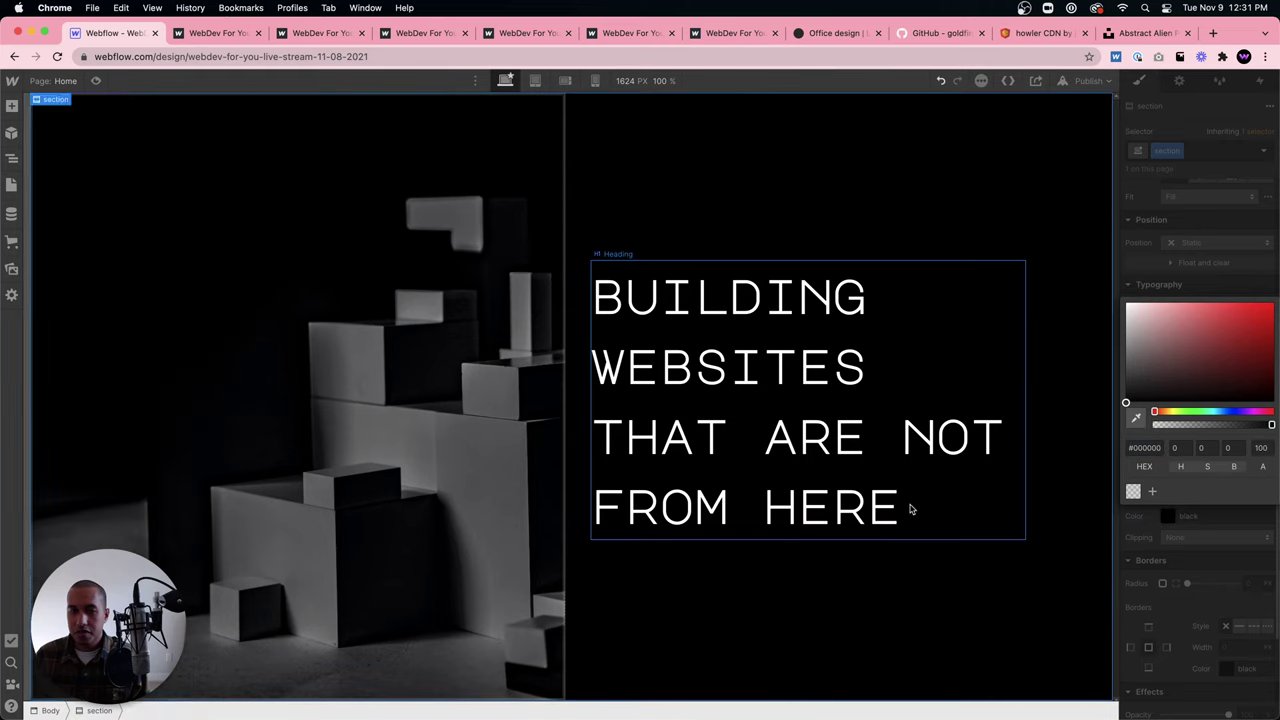
left_click(909, 509)
left_click(11, 182)
left_click(11, 160)
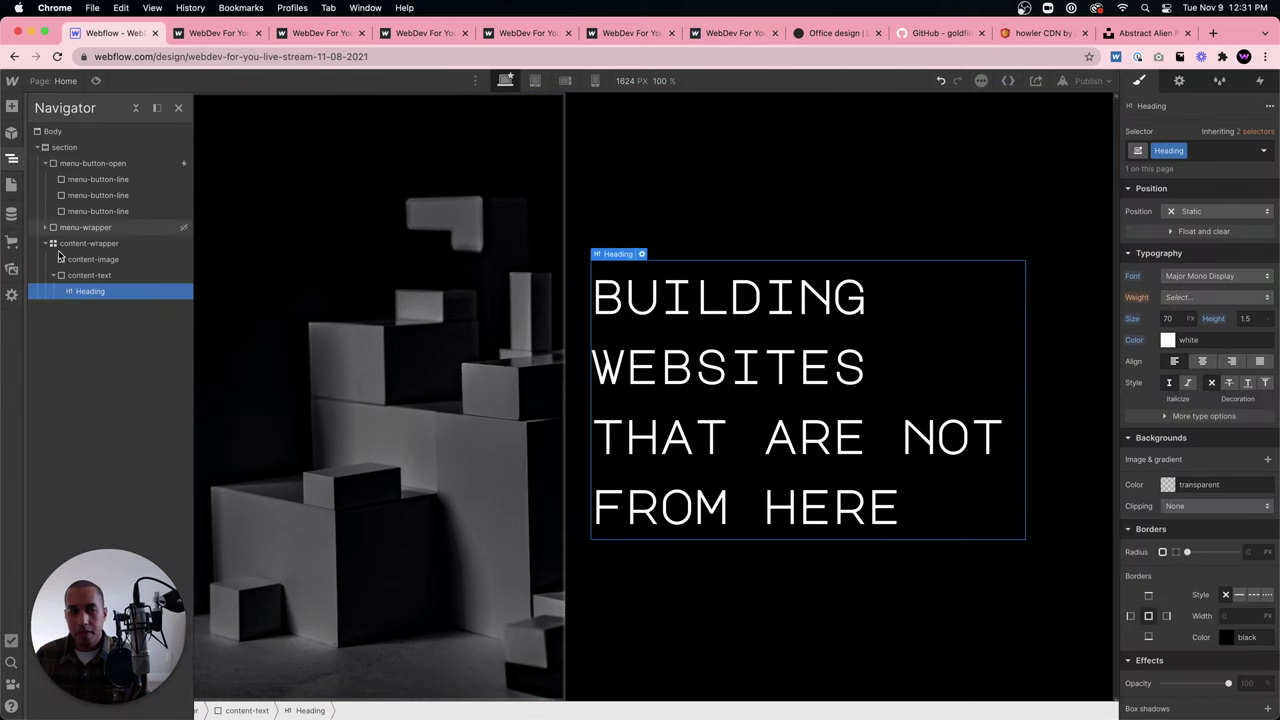
left_click(85, 227)
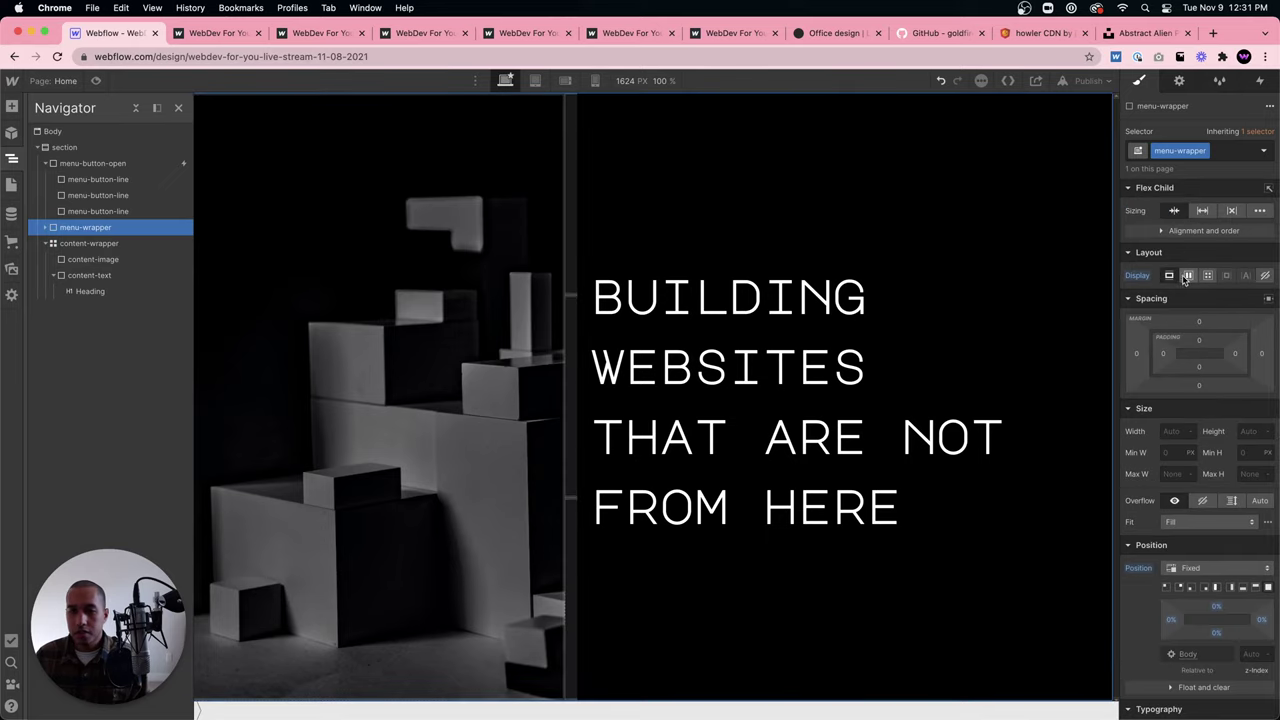
Keep menu-wrapper as block display and set its z-index to 99.
left_click(1186, 278)
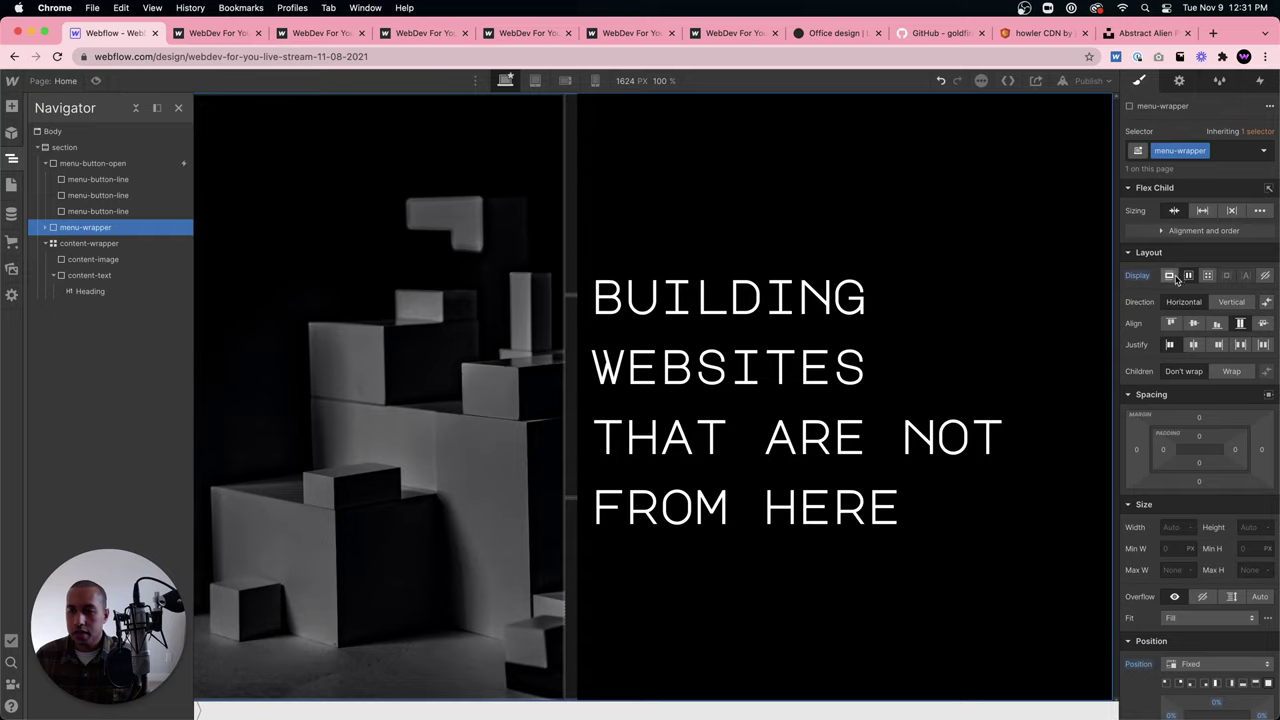
left_click(1170, 276)
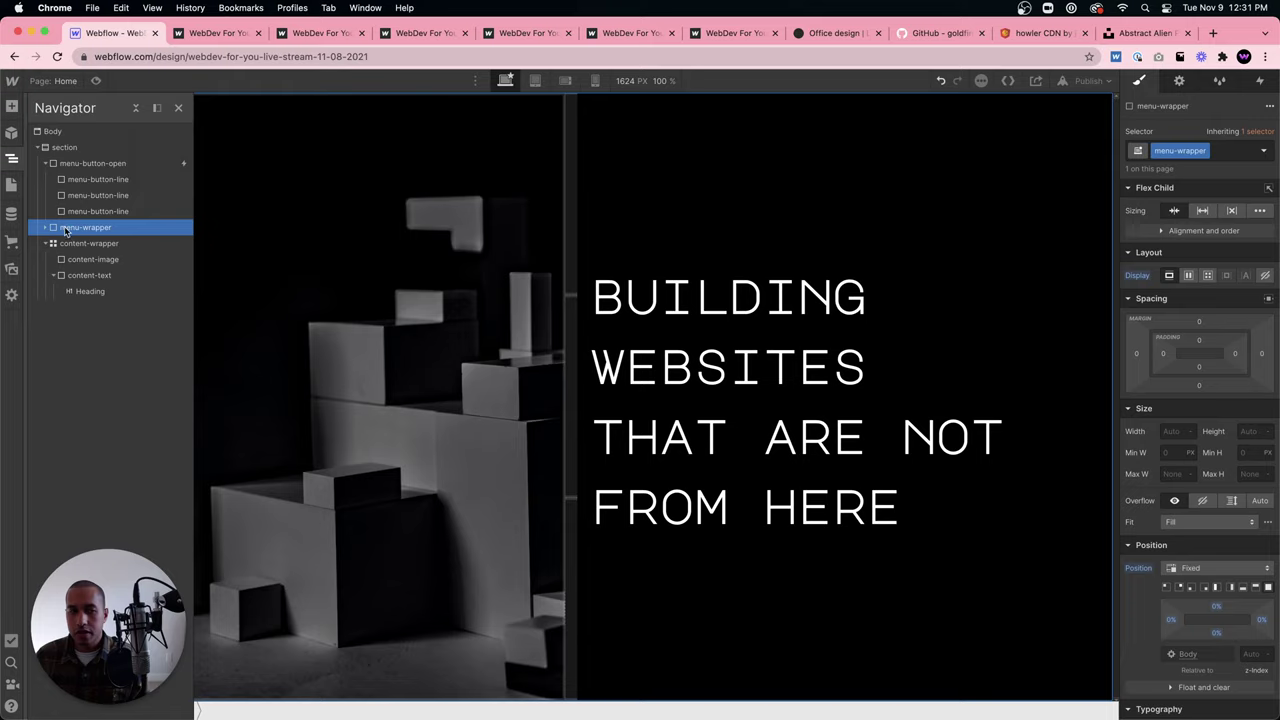
scroll(1250, 560, "down", 1)
left_click(1262, 628)
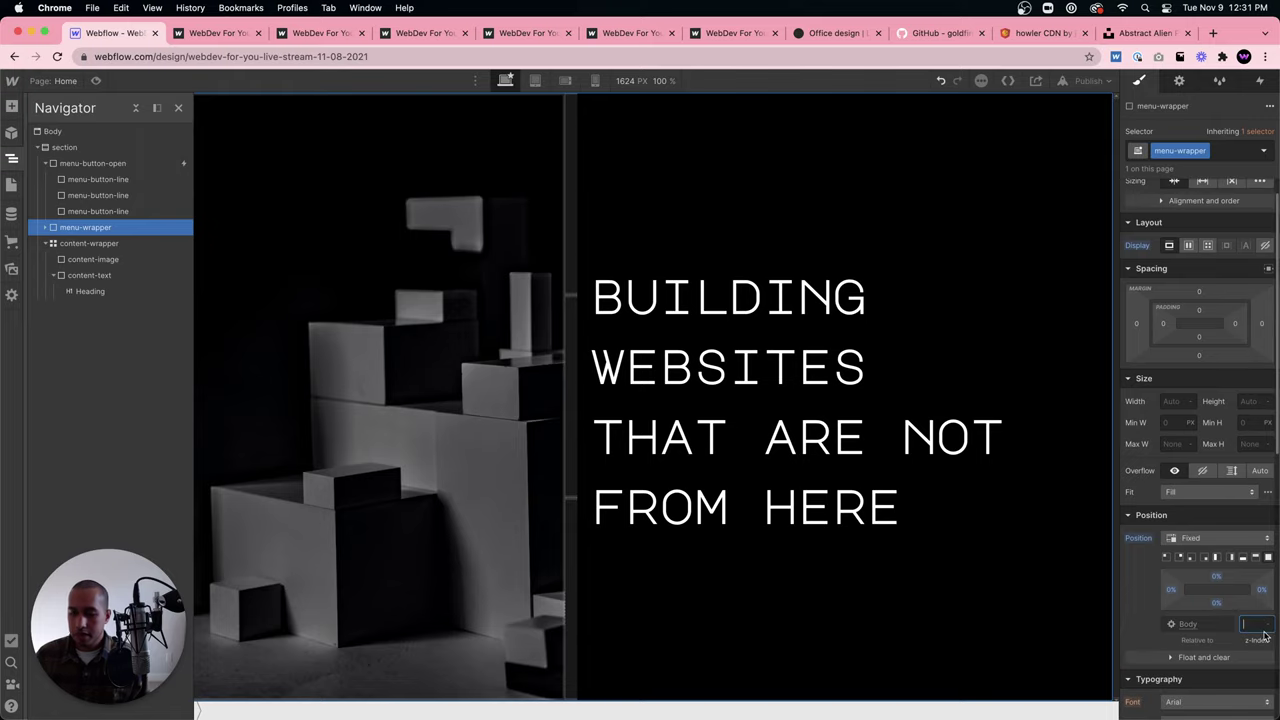
type("99")
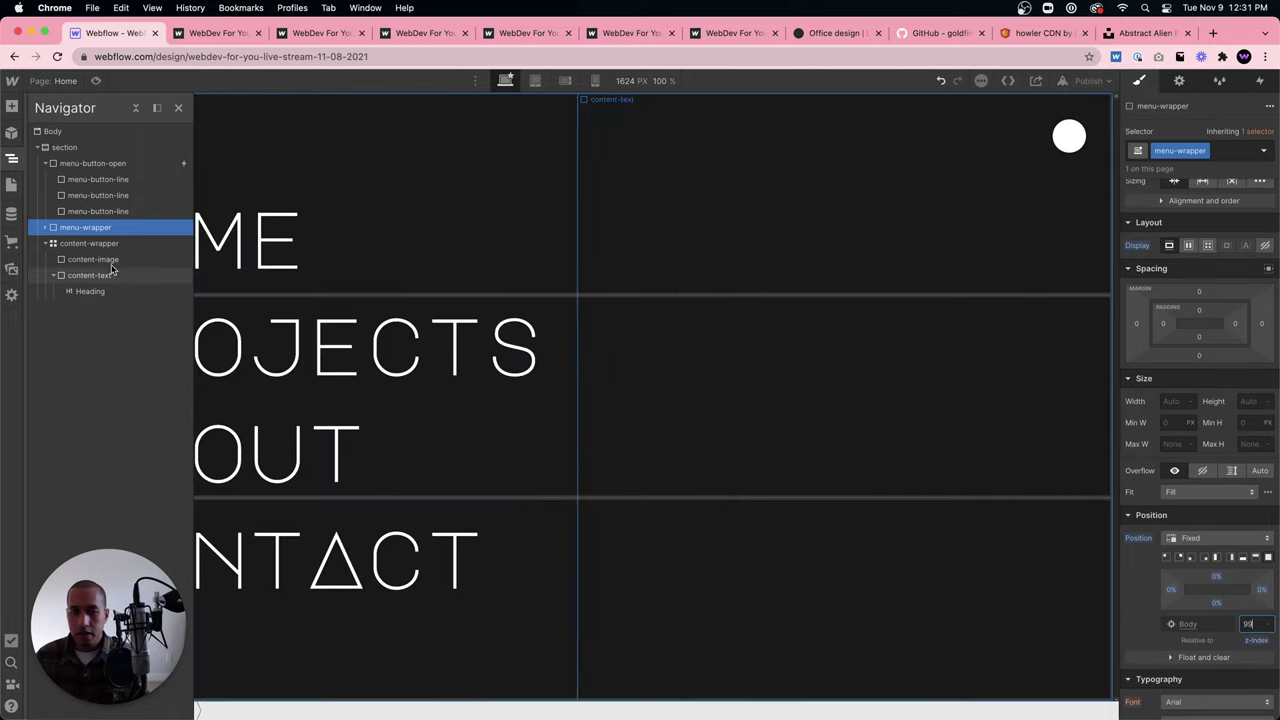
scroll(1200, 352, "up", 1)
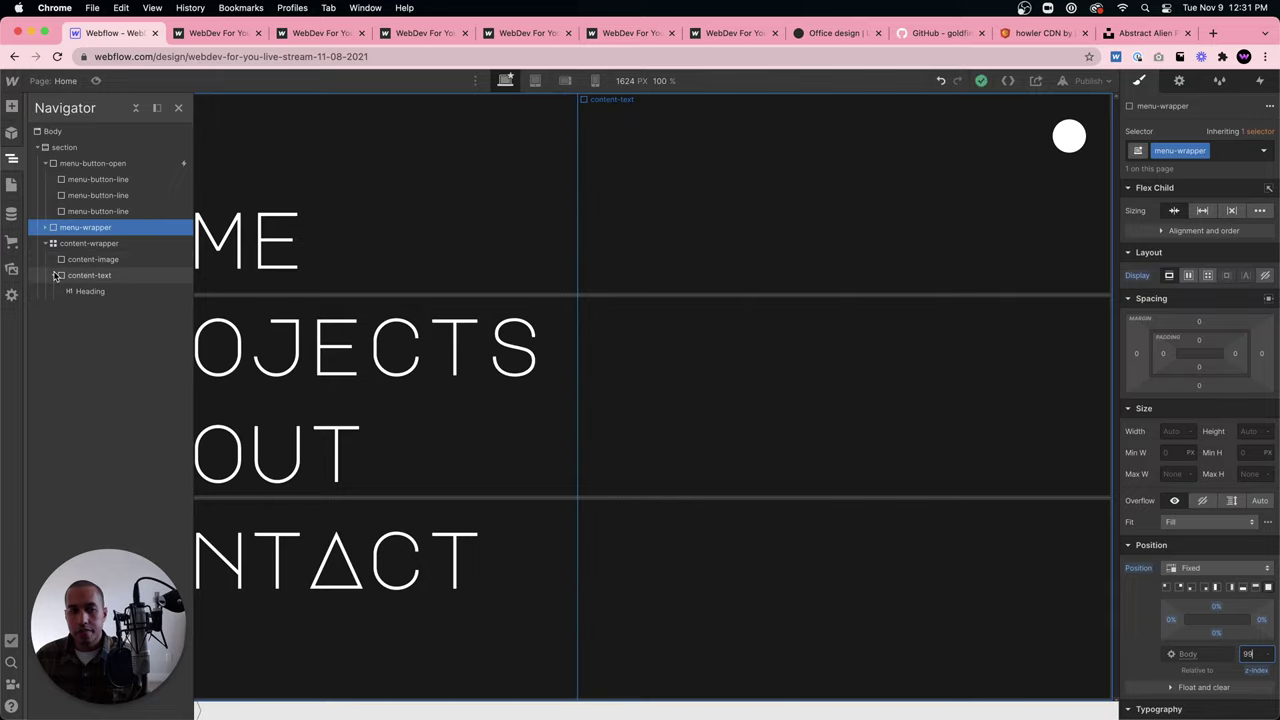
left_click(45, 227)
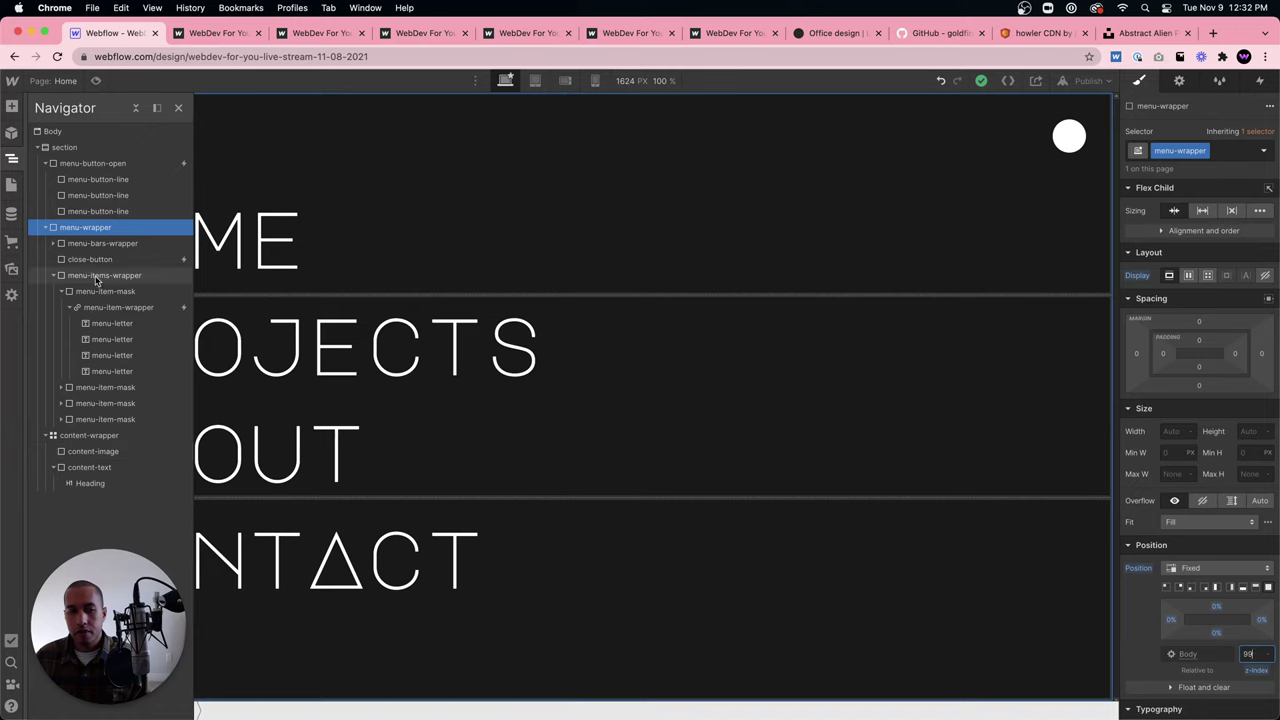
Set the menu-bar background colour to white (#ffffff).
left_click(53, 243)
left_click(92, 259)
scroll(1265, 503, "down", 3)
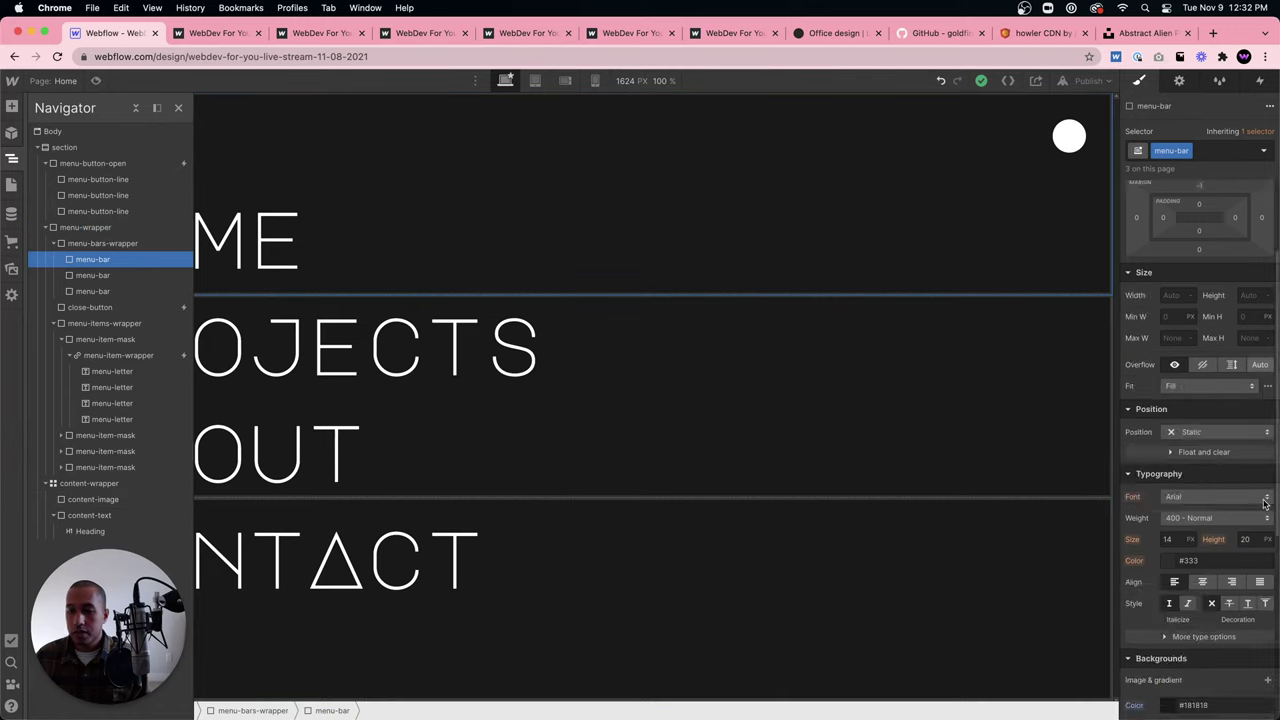
scroll(1265, 503, "down", 5)
left_click(1170, 359)
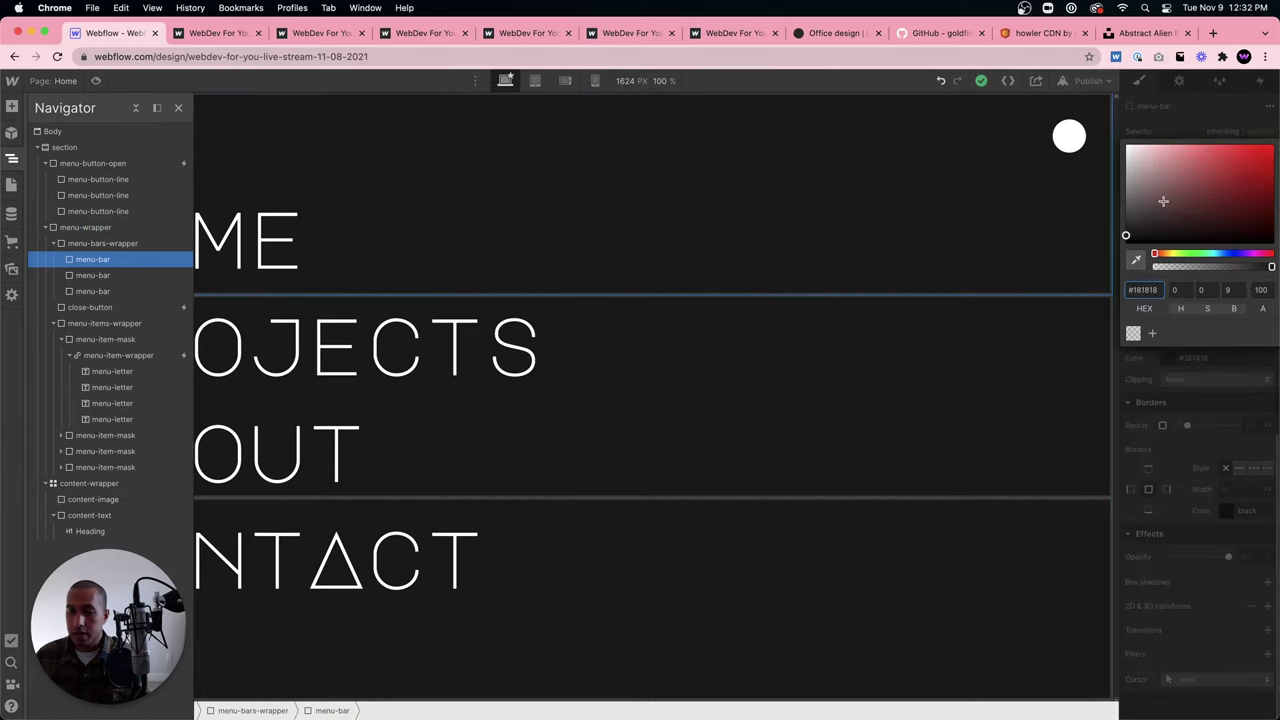
left_click_drag(1163, 201, 1075, 130)
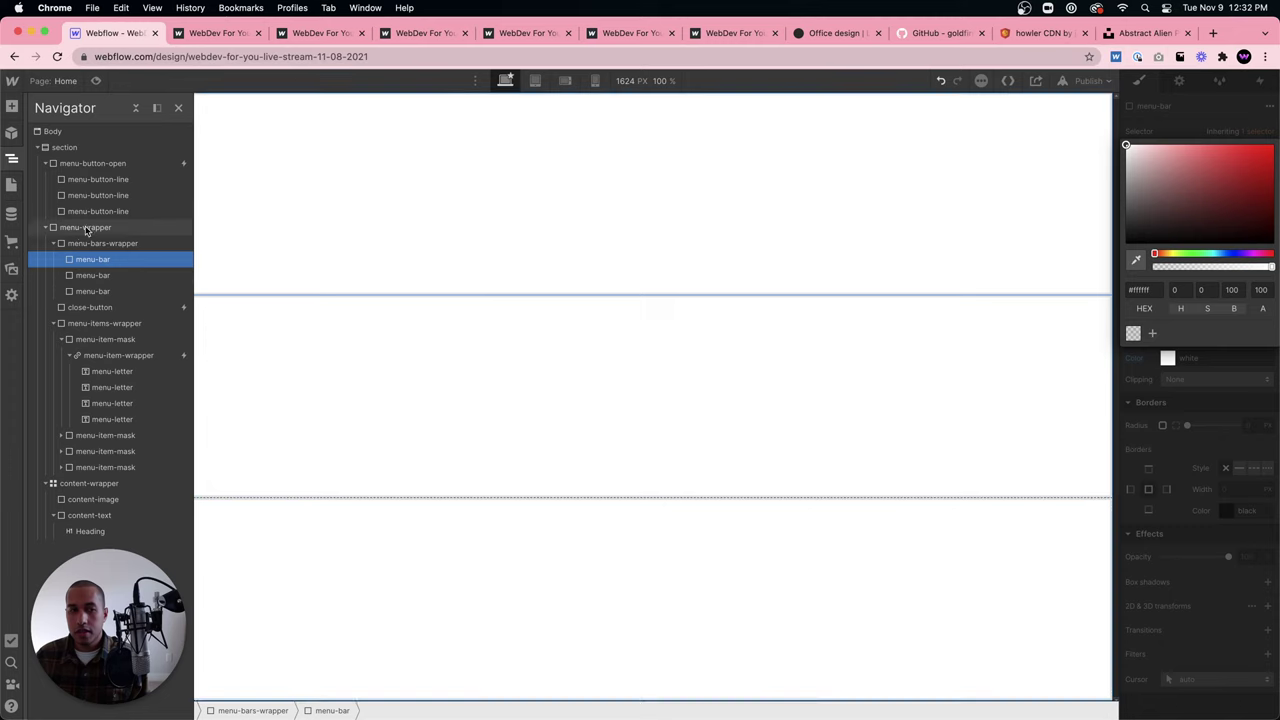
Make the menu-letter text black (#000000) and check the result in Preview.
left_click(100, 387)
scroll(1180, 410, "up", 5)
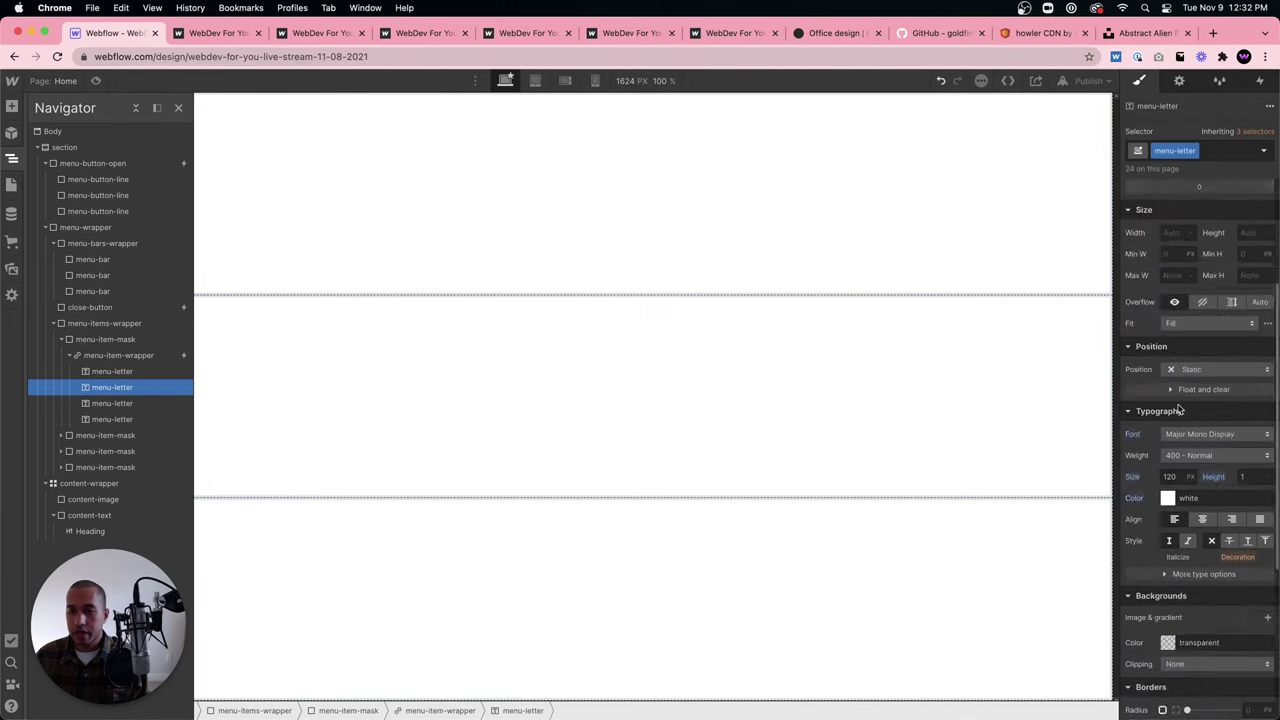
left_click(1167, 566)
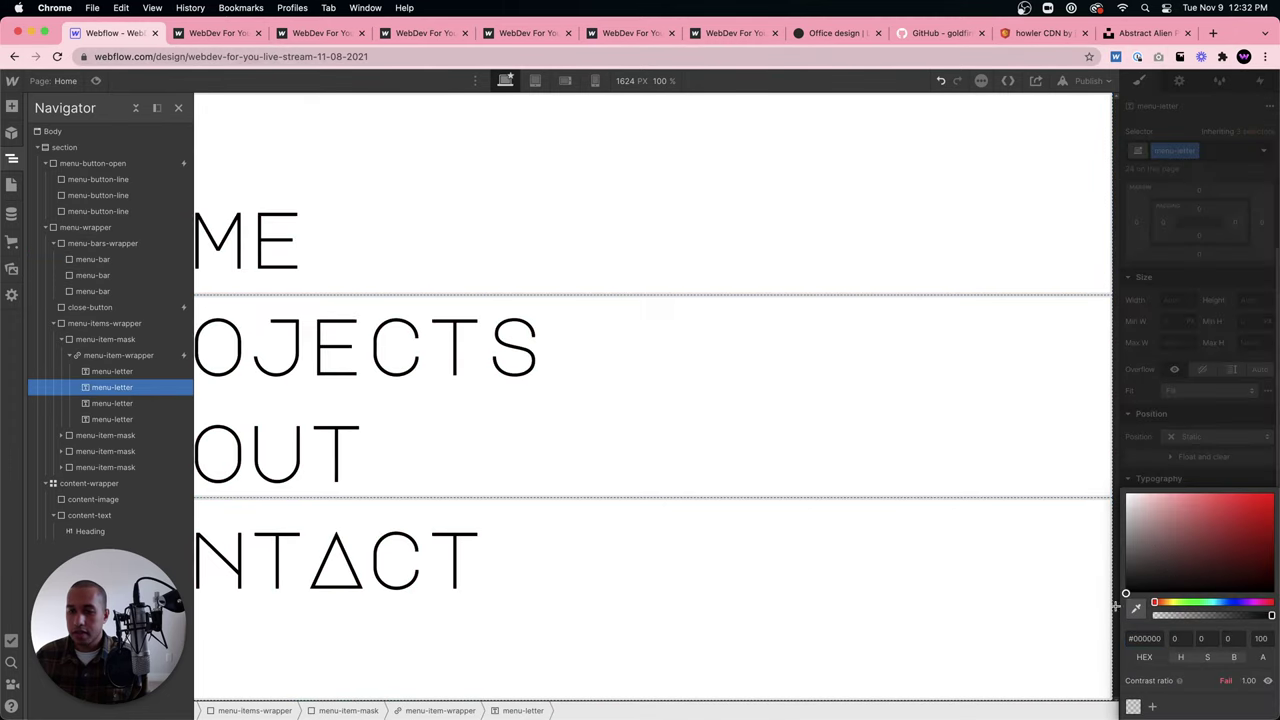
left_click(1083, 634)
left_click(96, 80)
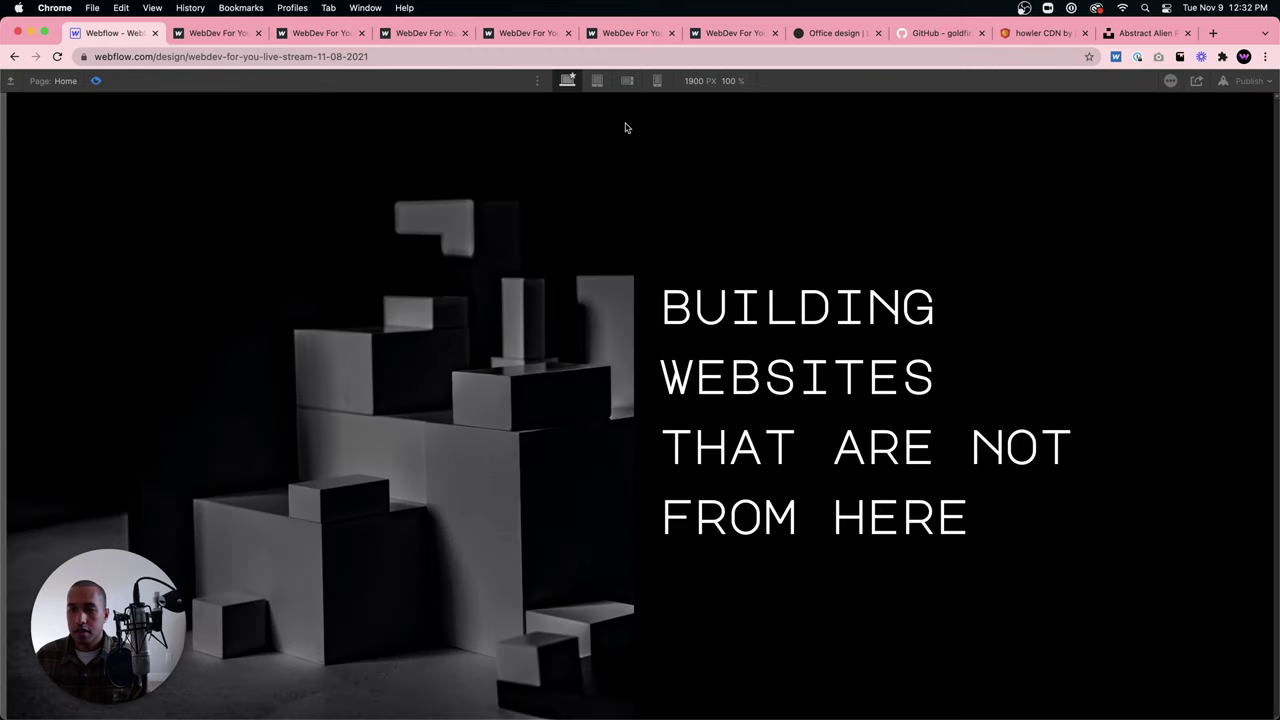
left_click(97, 80)
Set menu-button-open's z-index to 999.
key("z")
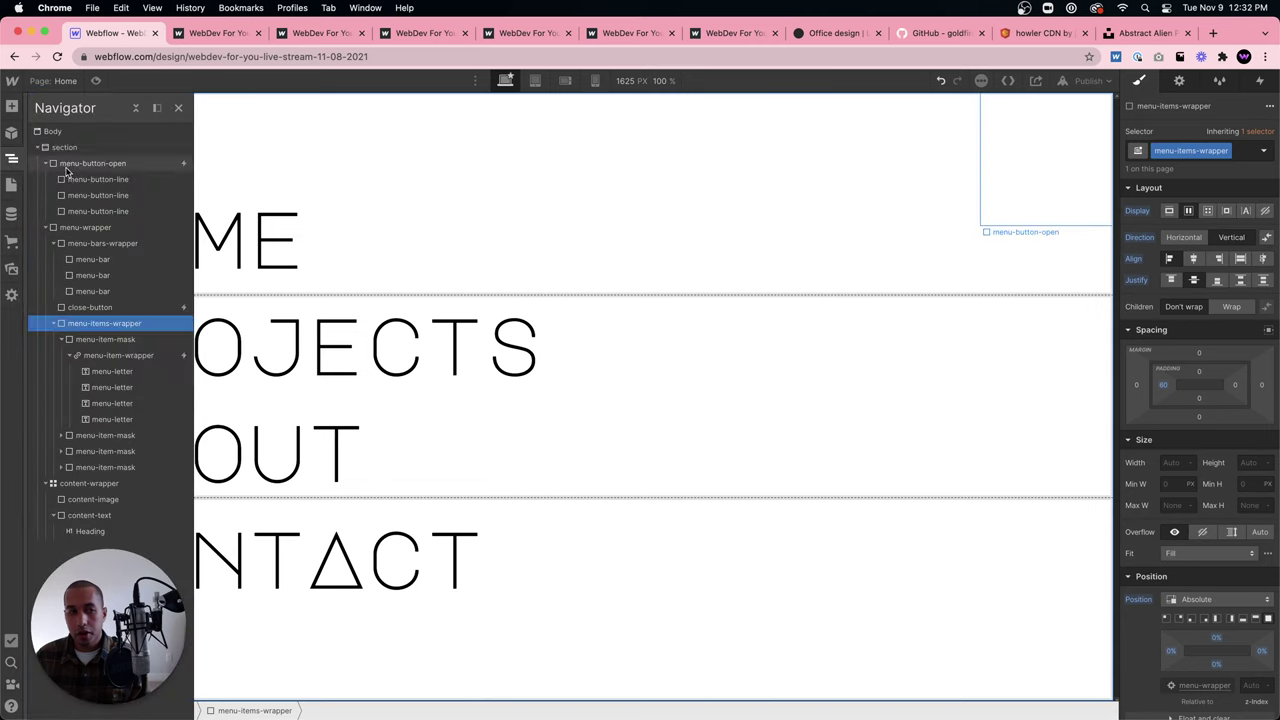
scroll(1200, 450, "down", 3)
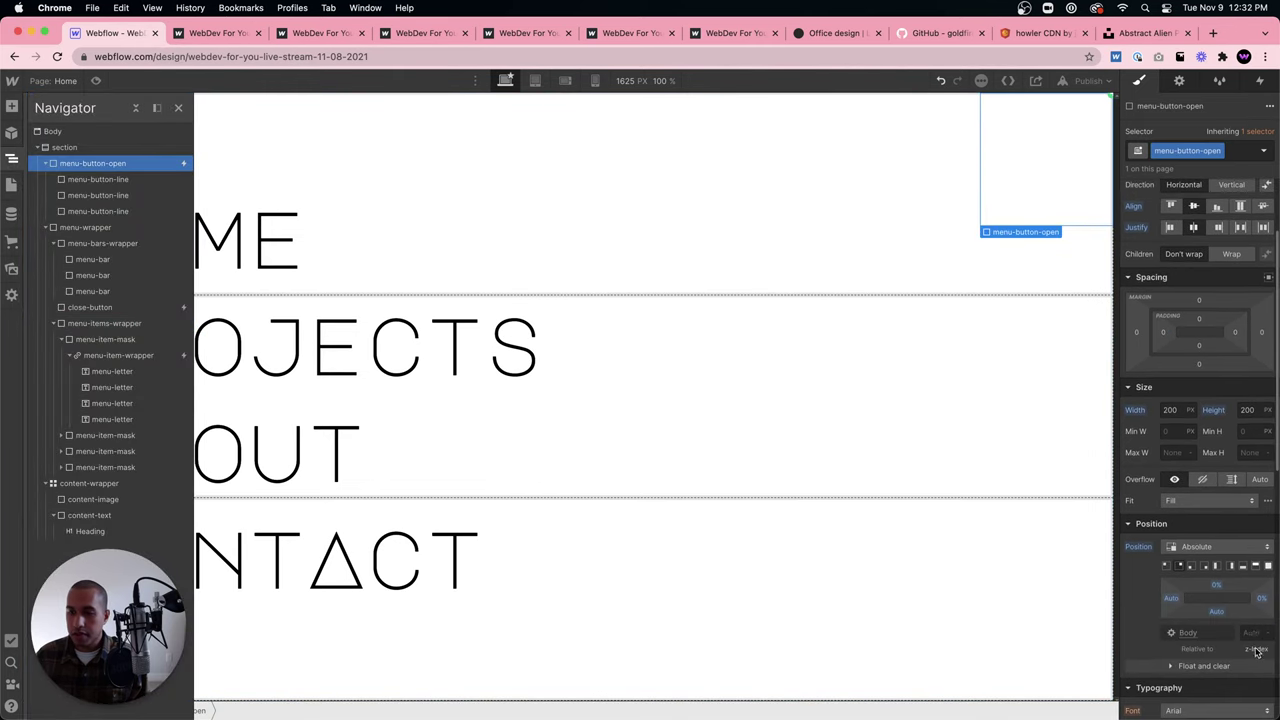
type("999")
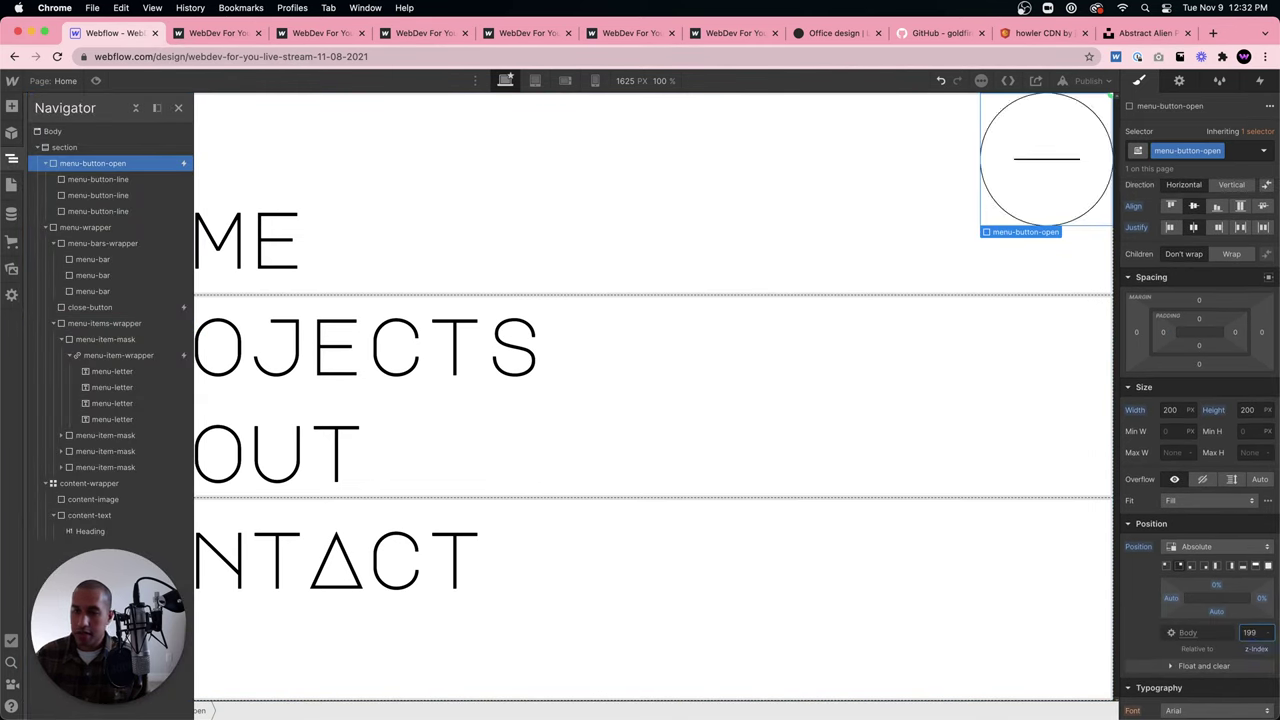
Preview the page and test the hamburger opening the menu, then select menu-wrapper in the Navigator.
left_click(97, 80)
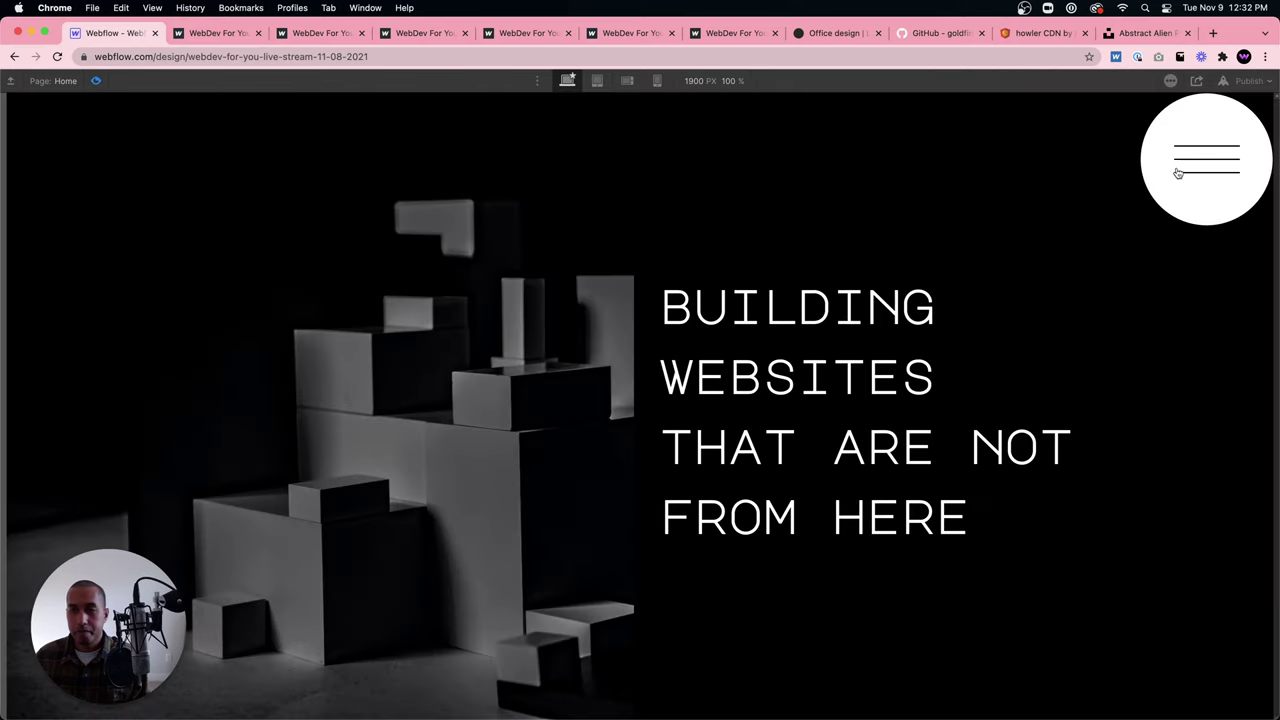
left_click(1213, 168)
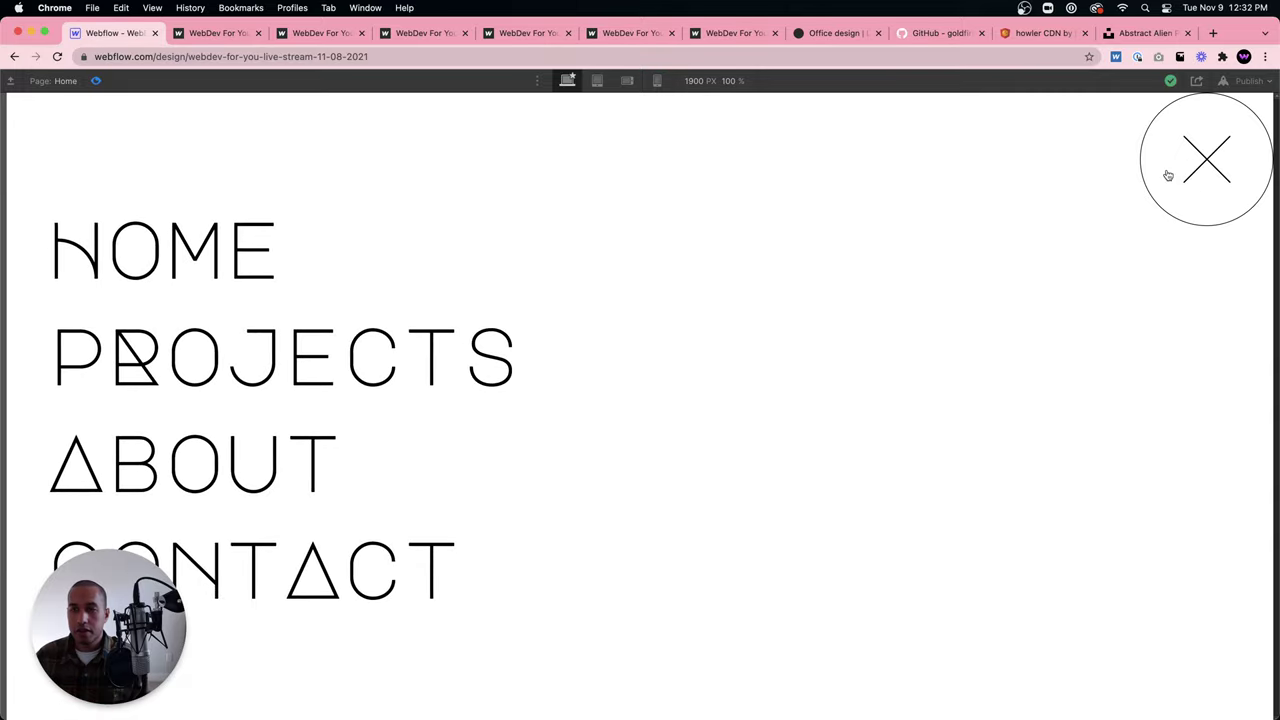
left_click(96, 81)
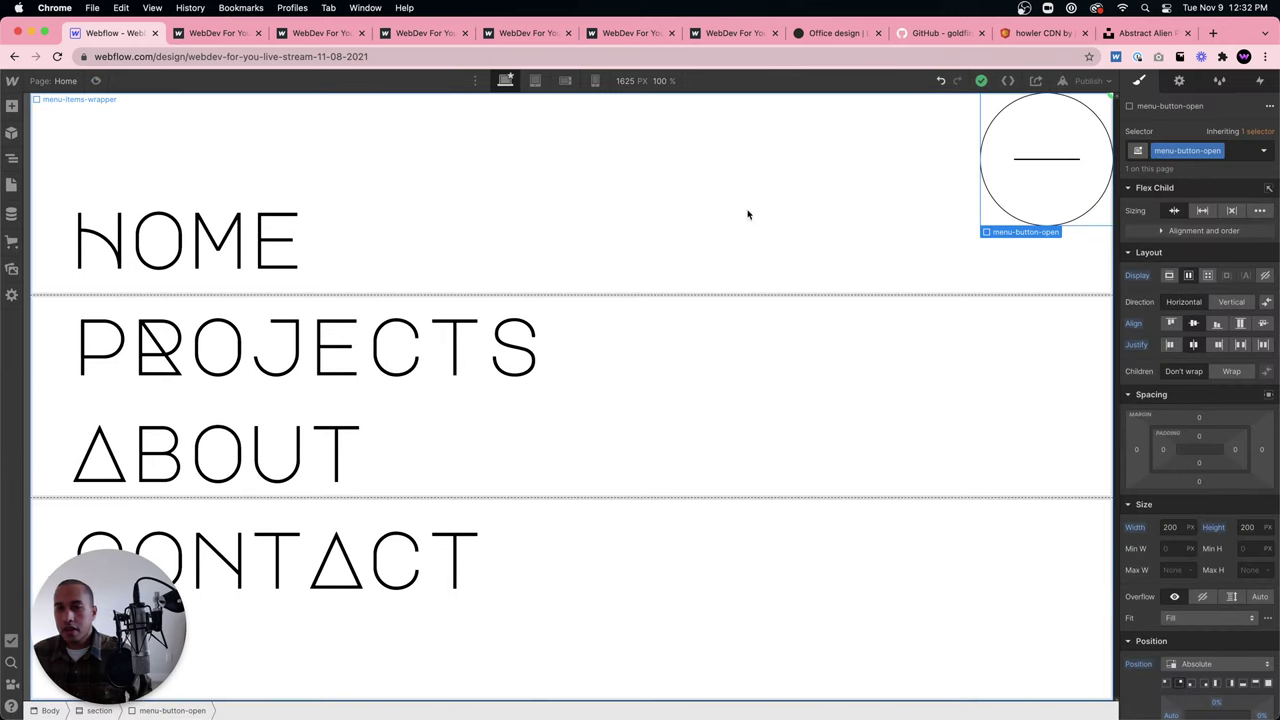
left_click(96, 81)
left_click(96, 81)
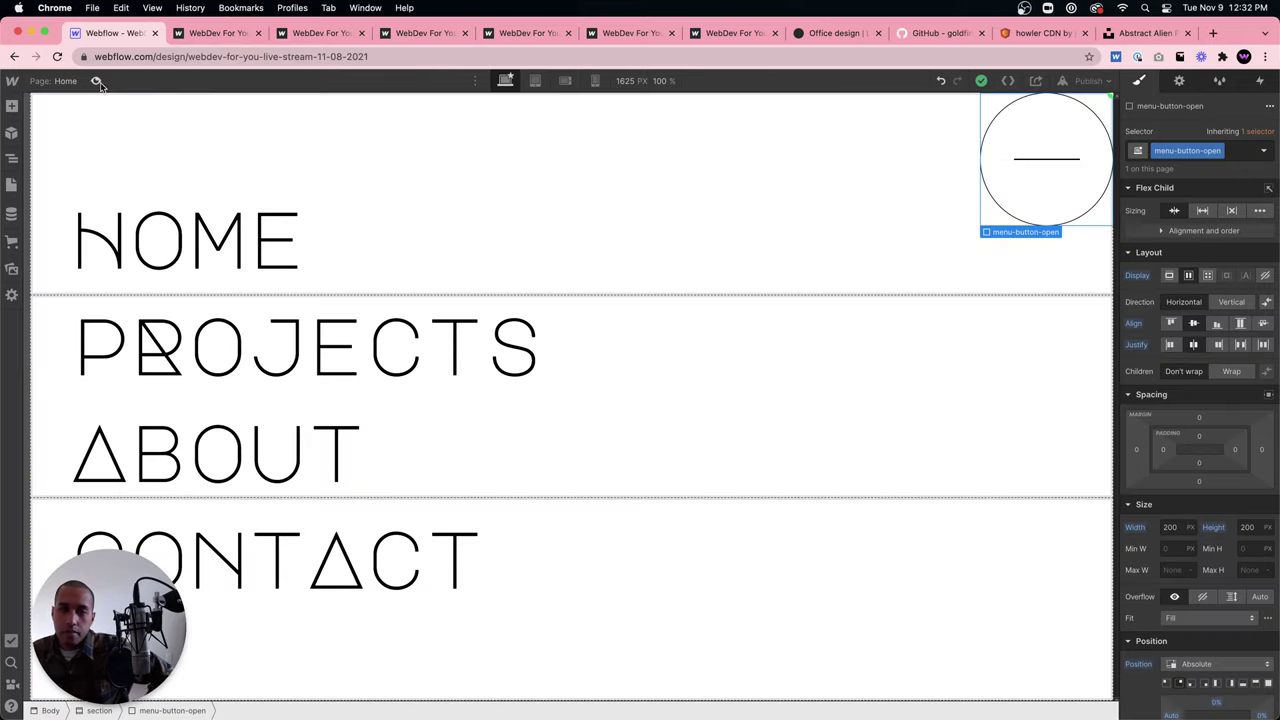
left_click(96, 81)
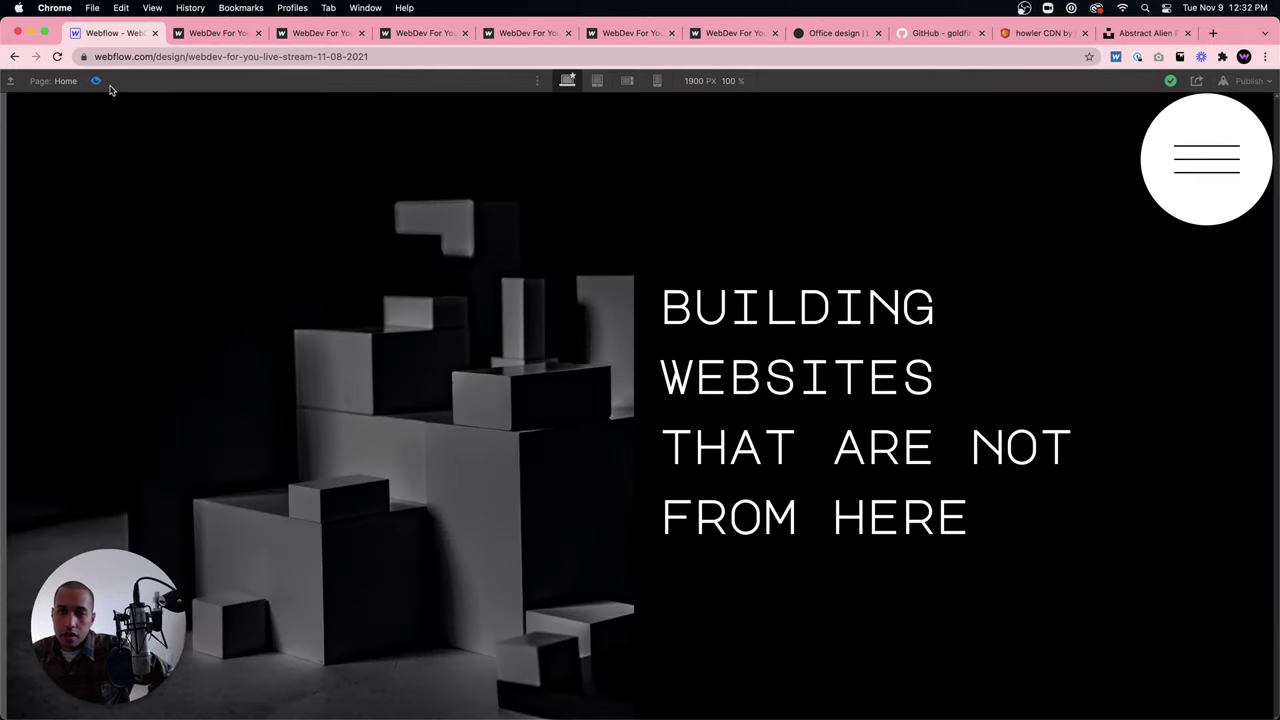
left_click(96, 81)
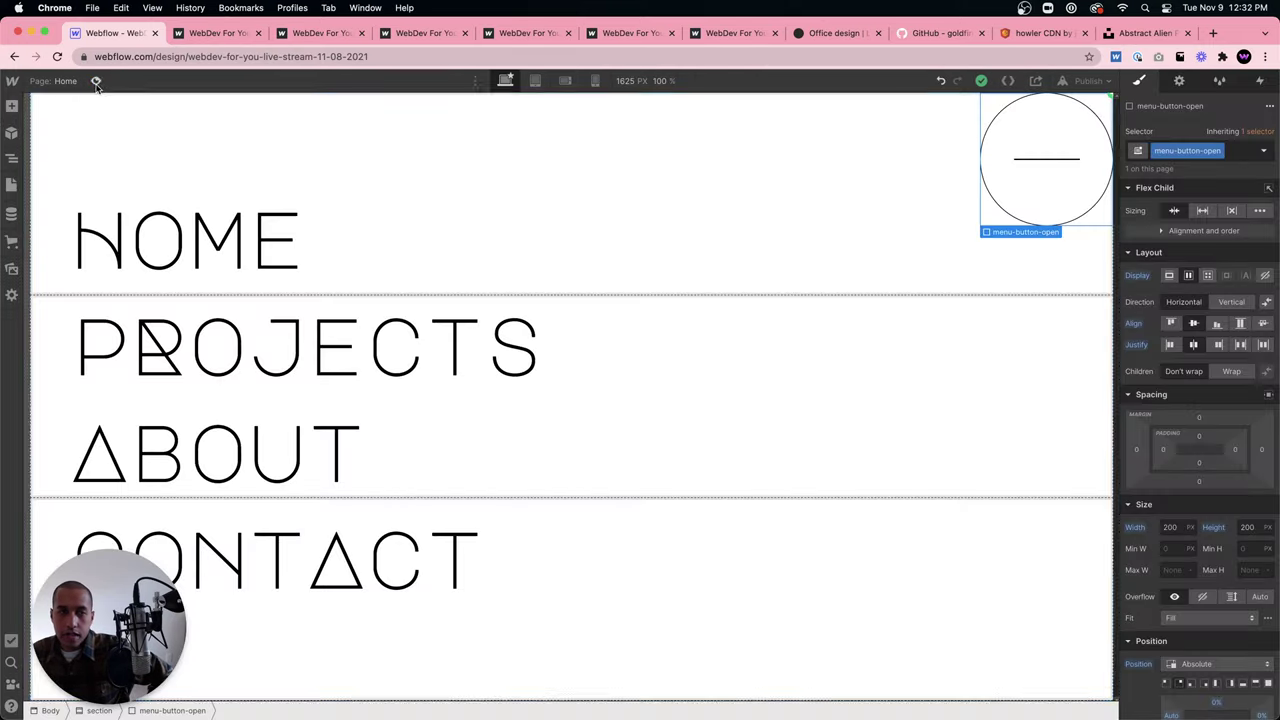
left_click(12, 158)
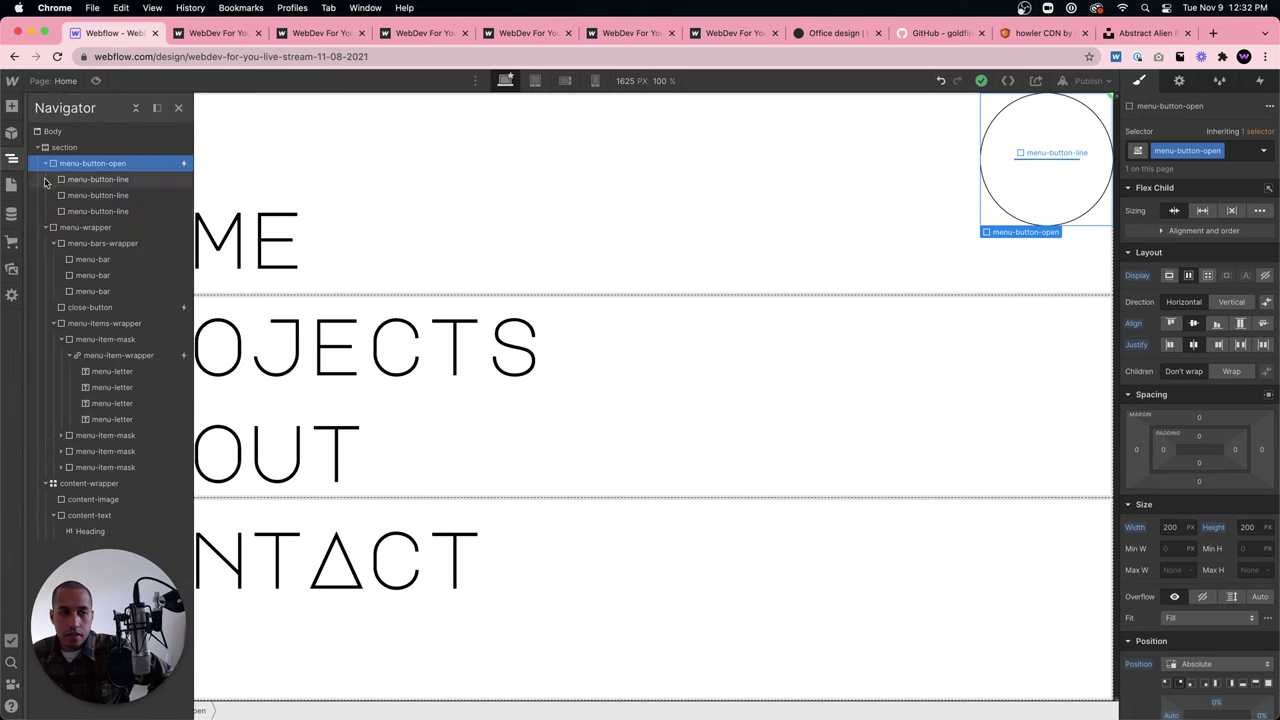
left_click(45, 228)
Hide the menu overlay and resize the round menu button to 50 × 50.
left_click(1265, 276)
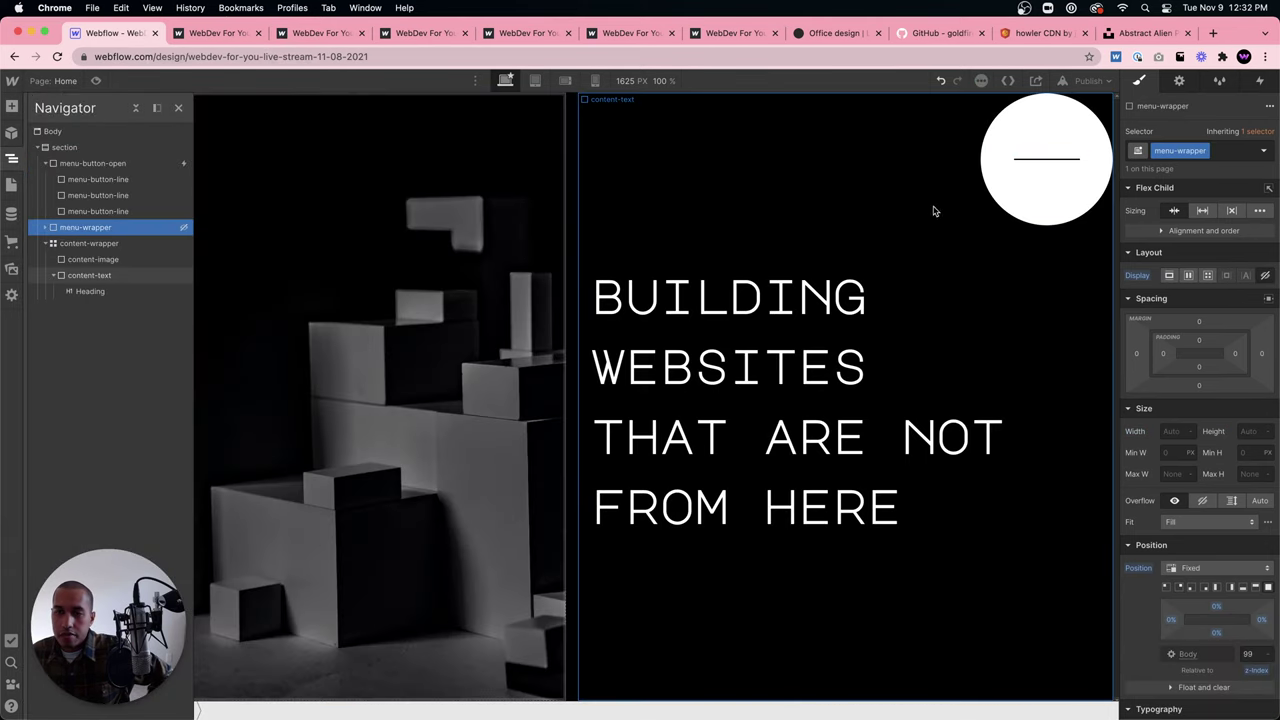
left_click(1037, 177)
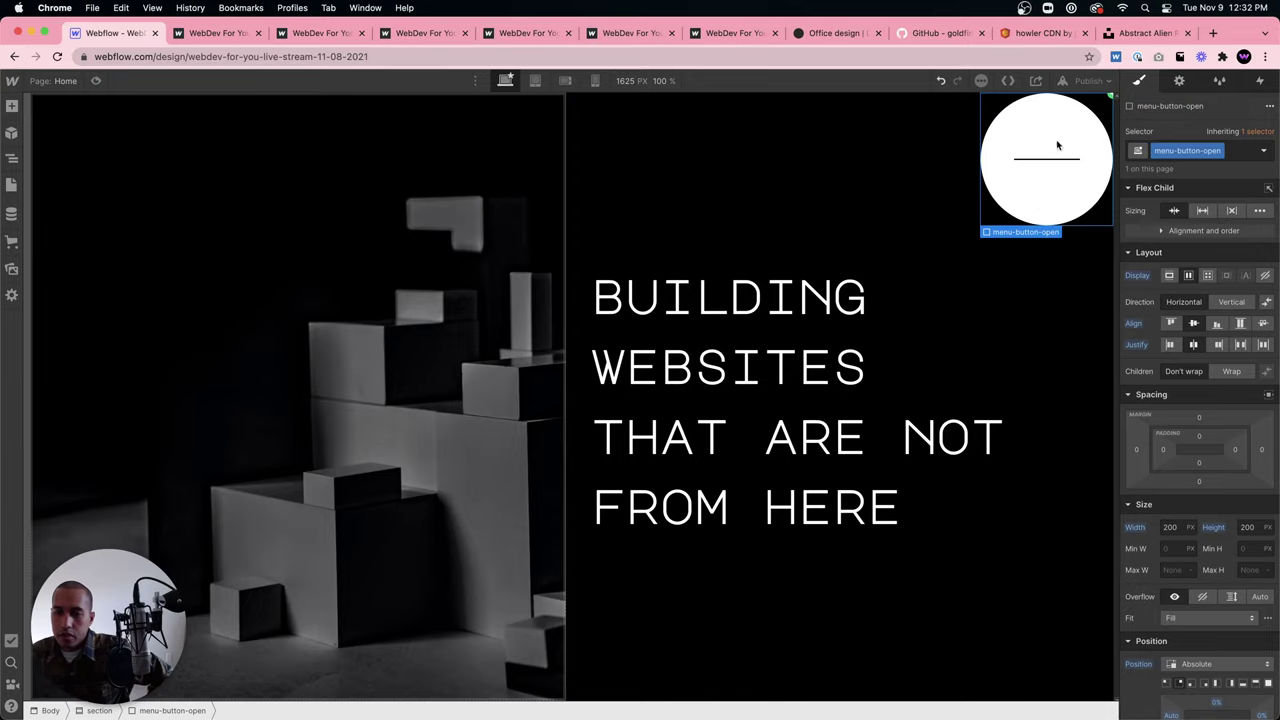
left_click(1176, 529)
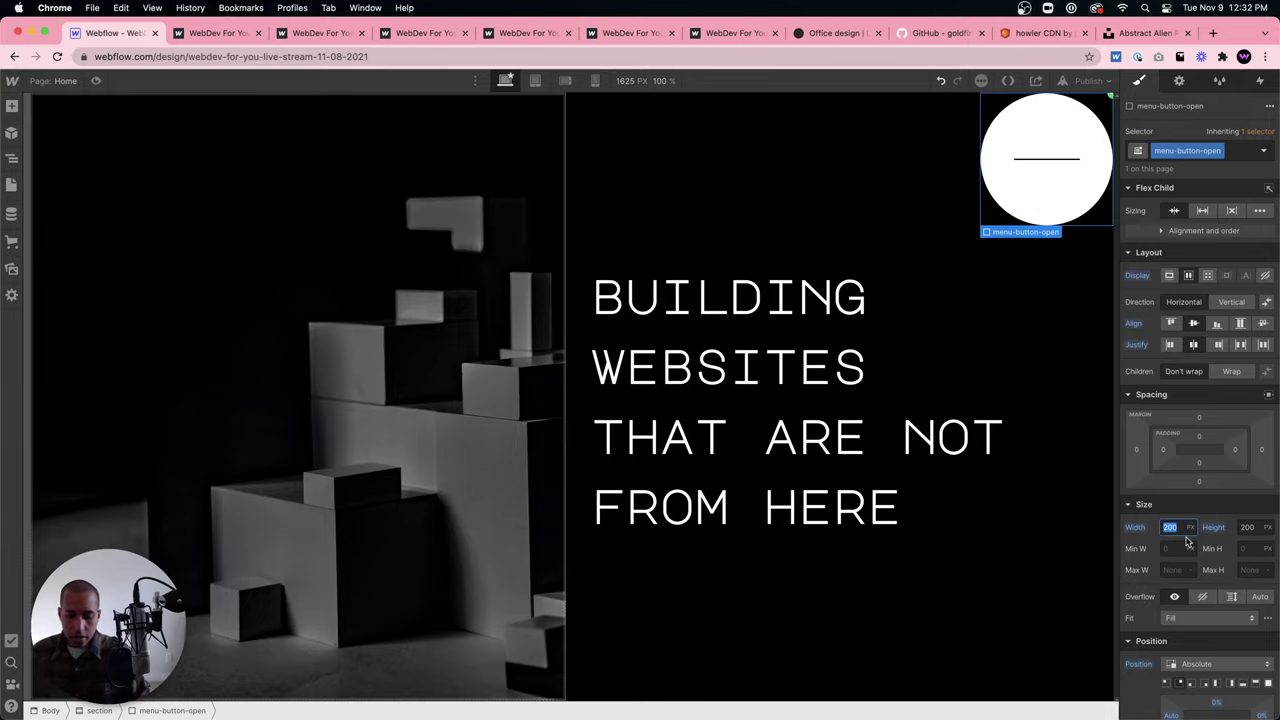
type("50")
key("Tab")
type("50")
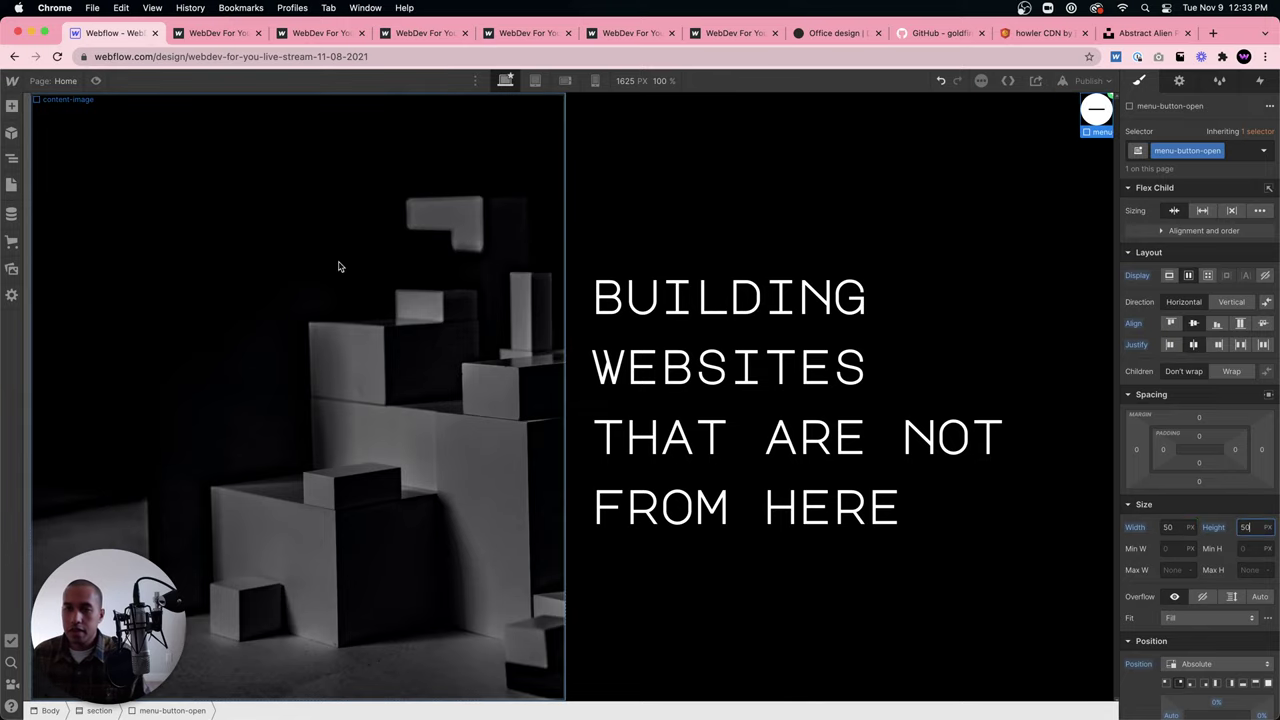
Preview the smaller button, then give it 30 px top and right margins.
left_click(96, 80)
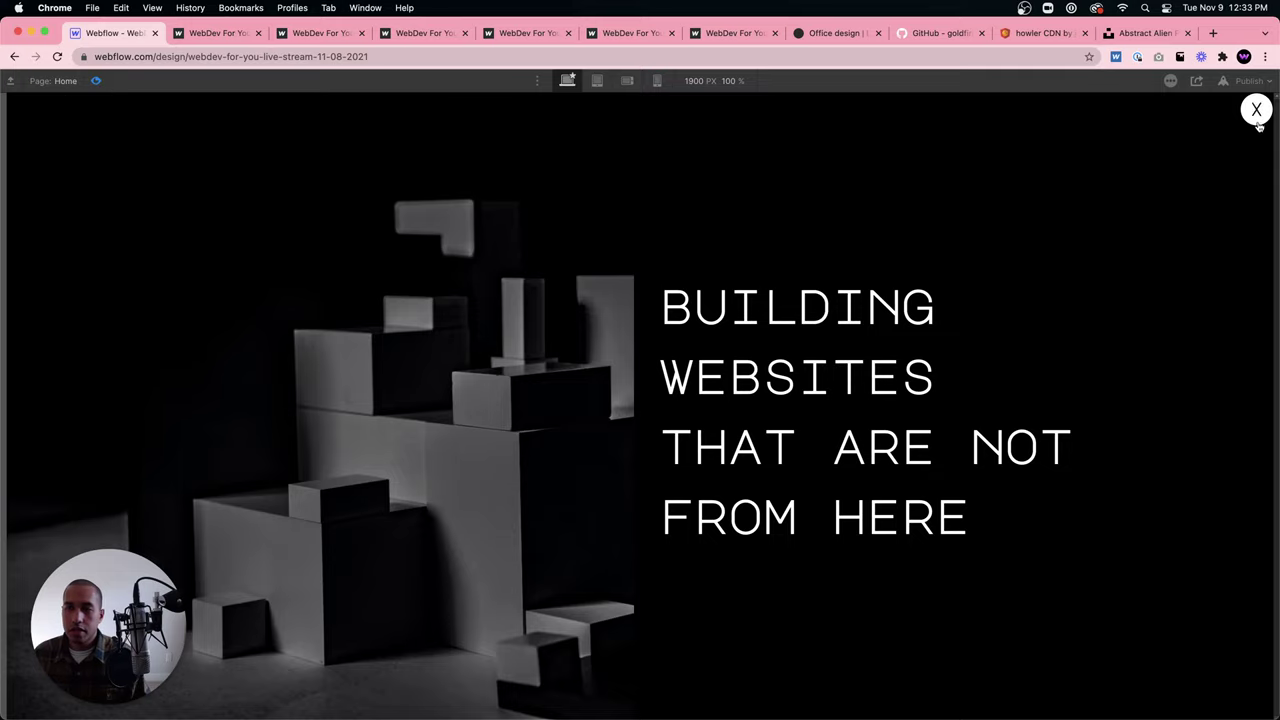
left_click(95, 81)
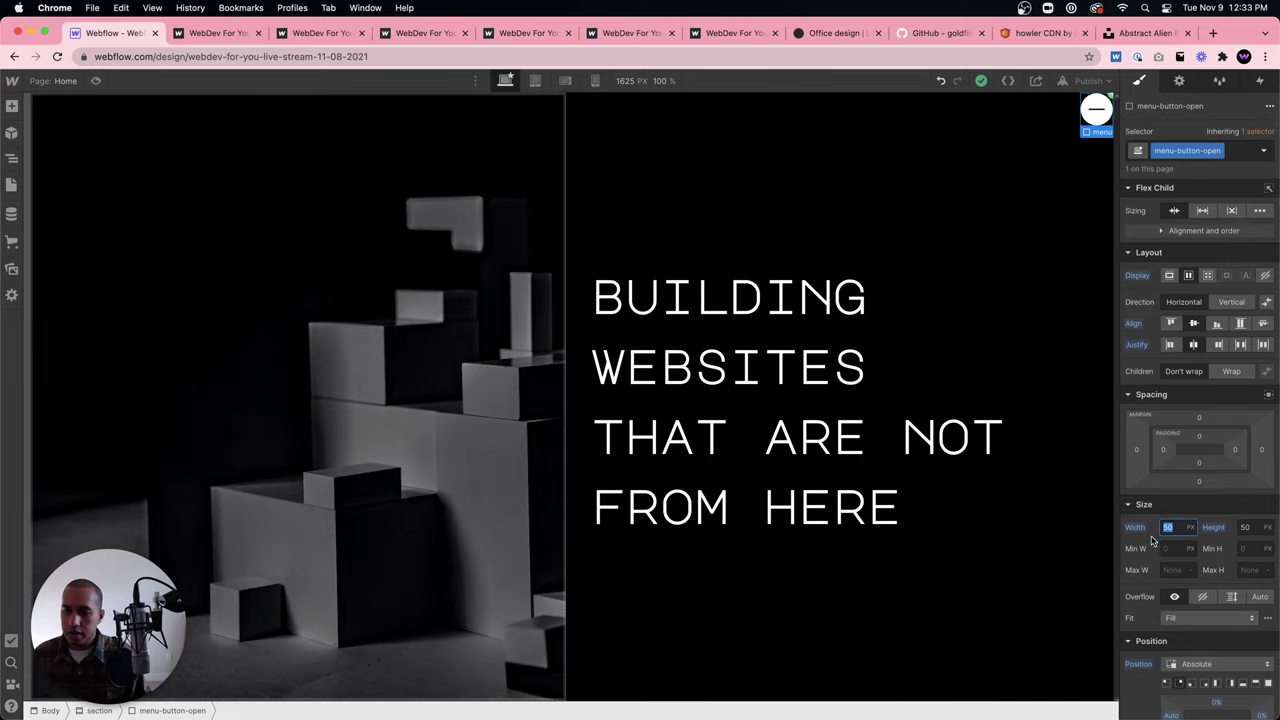
mouse_move(1199, 417)
left_mouse_down()
mouse_move(1195, 394)
mouse_move(1216, 418)
left_mouse_up()
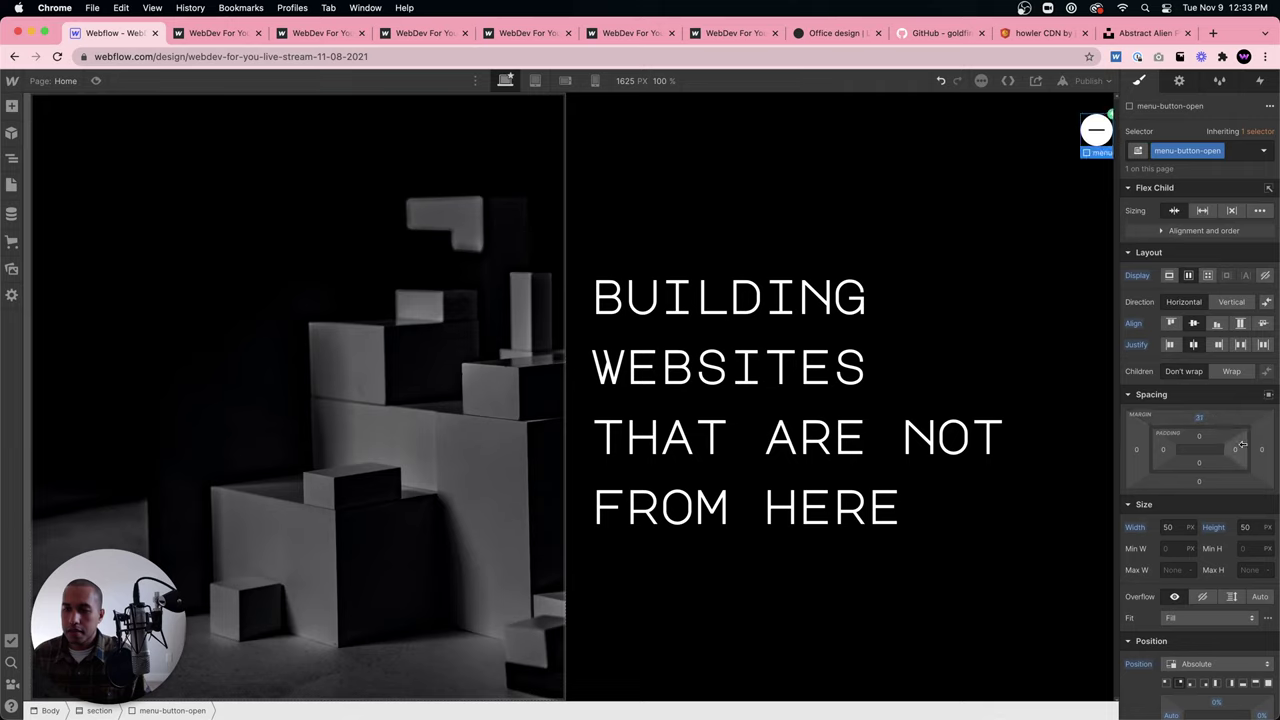
left_click(1199, 419)
type("30")
key("Return")
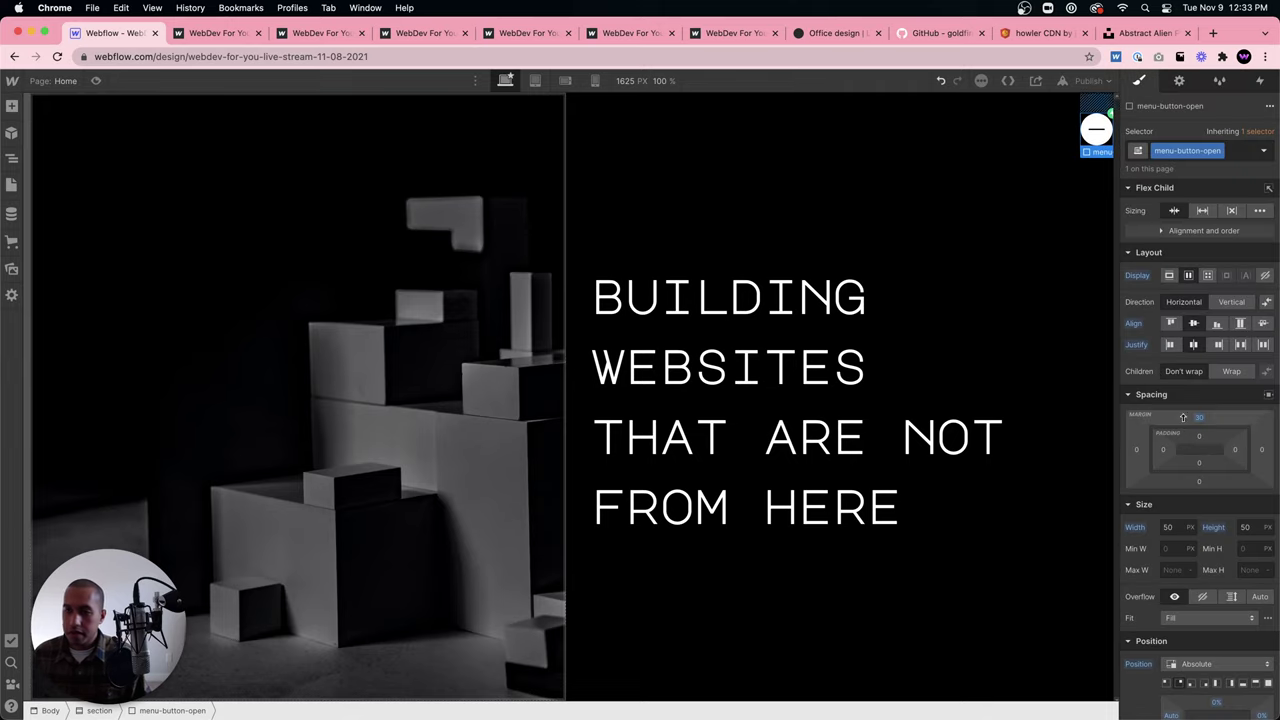
left_click_drag(1258, 448, 1259, 447)
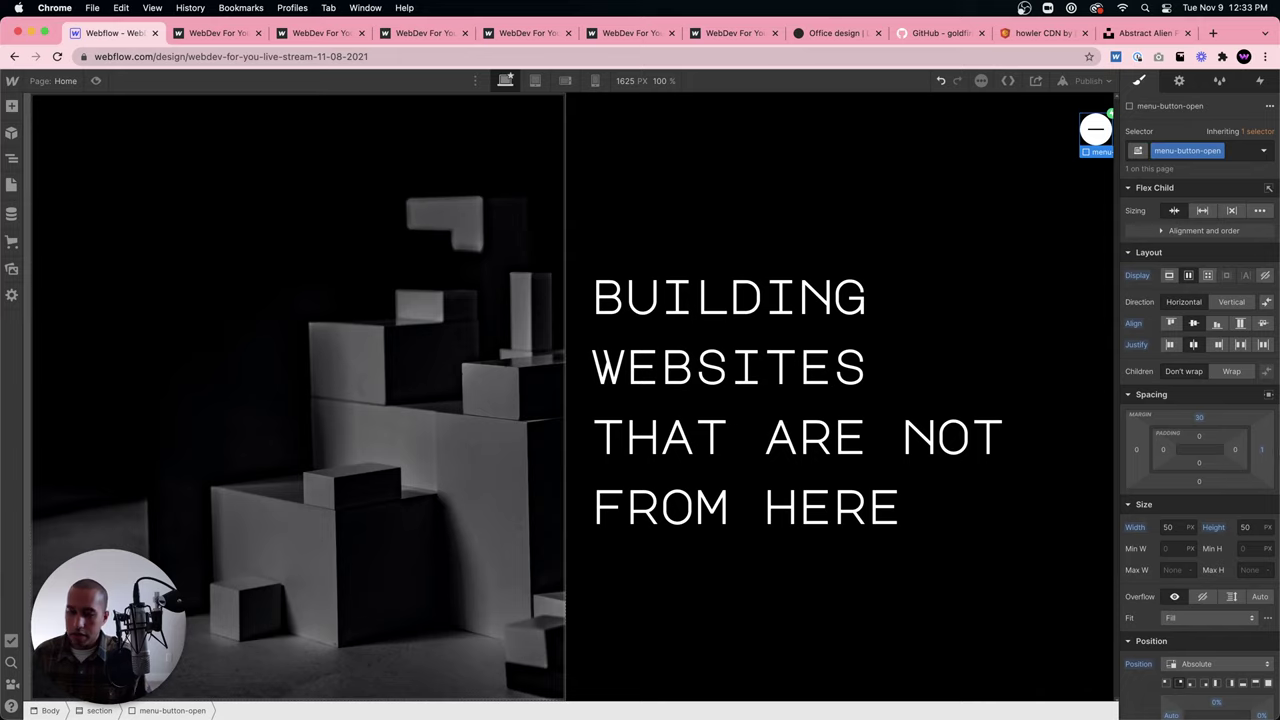
left_click(1262, 449)
type("30")
key("Return")
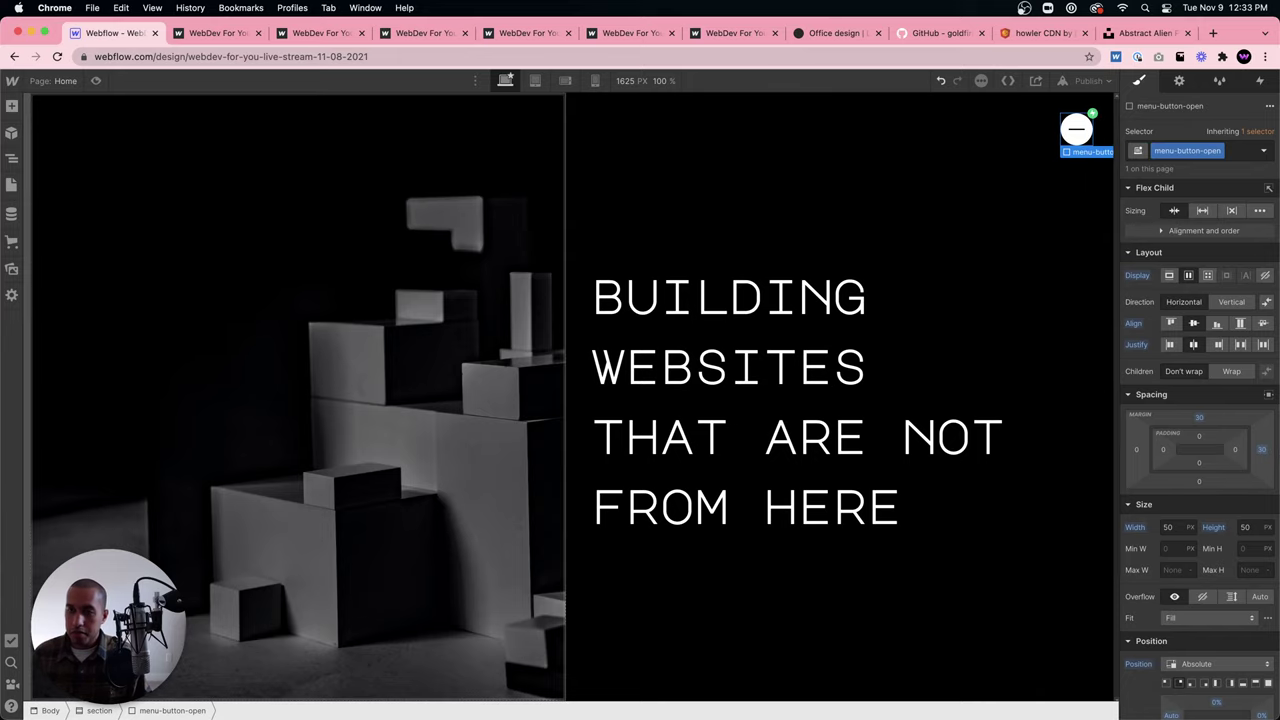
Change the button's top margin from 30 to 40 px.
left_click(1203, 417)
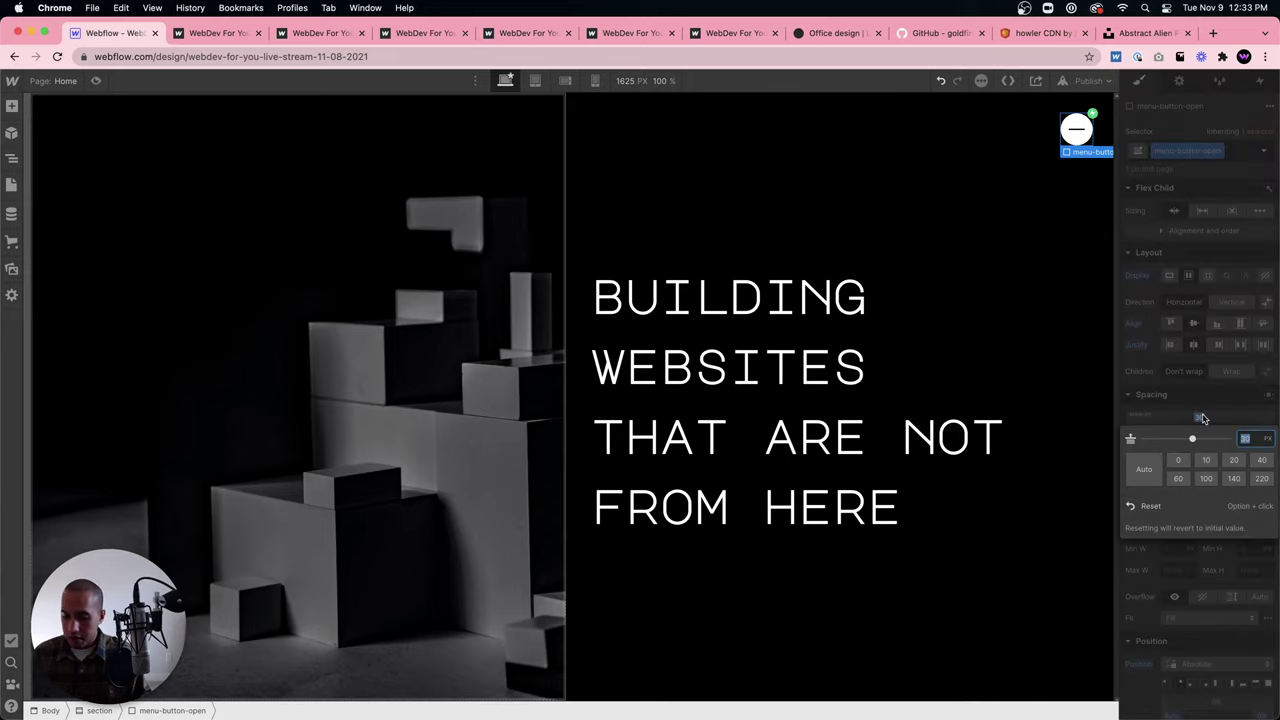
type("40")
key("Return")
left_click(1261, 451)
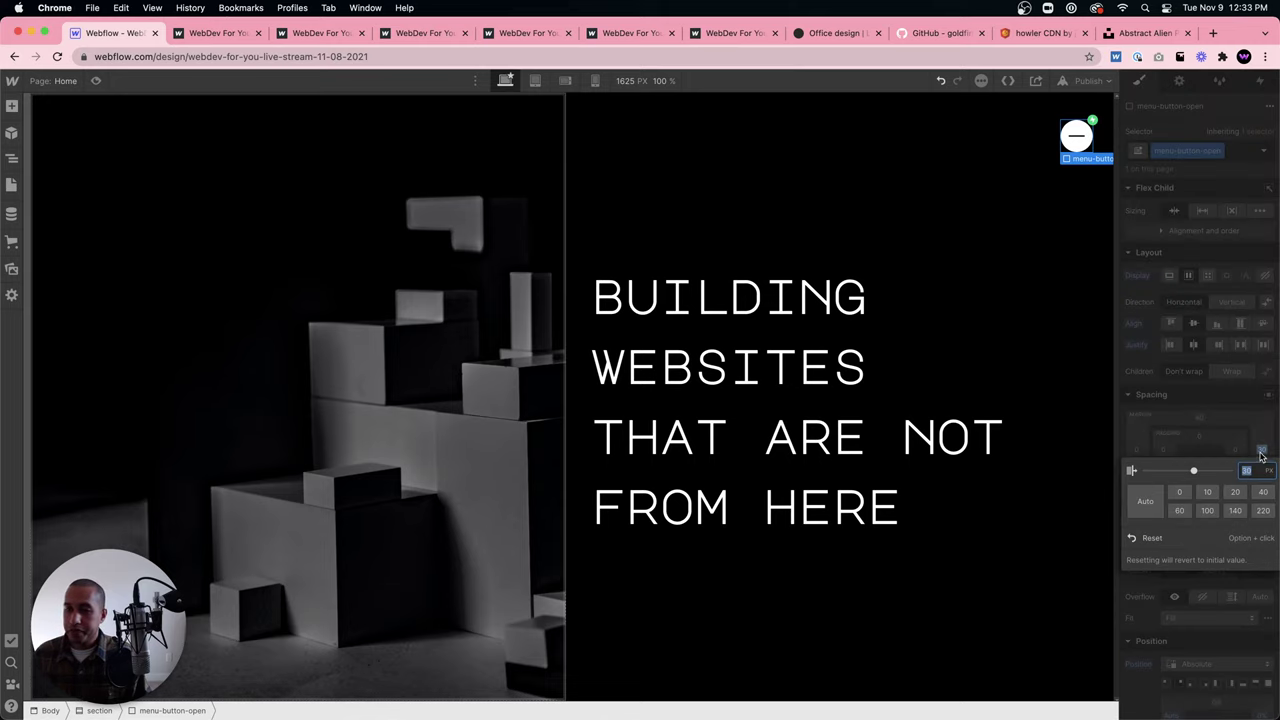
key("Escape")
Select content-text, set the content grid's column gap to 40 in Edit Grid, then reselect menu-button-open.
left_click(797, 206)
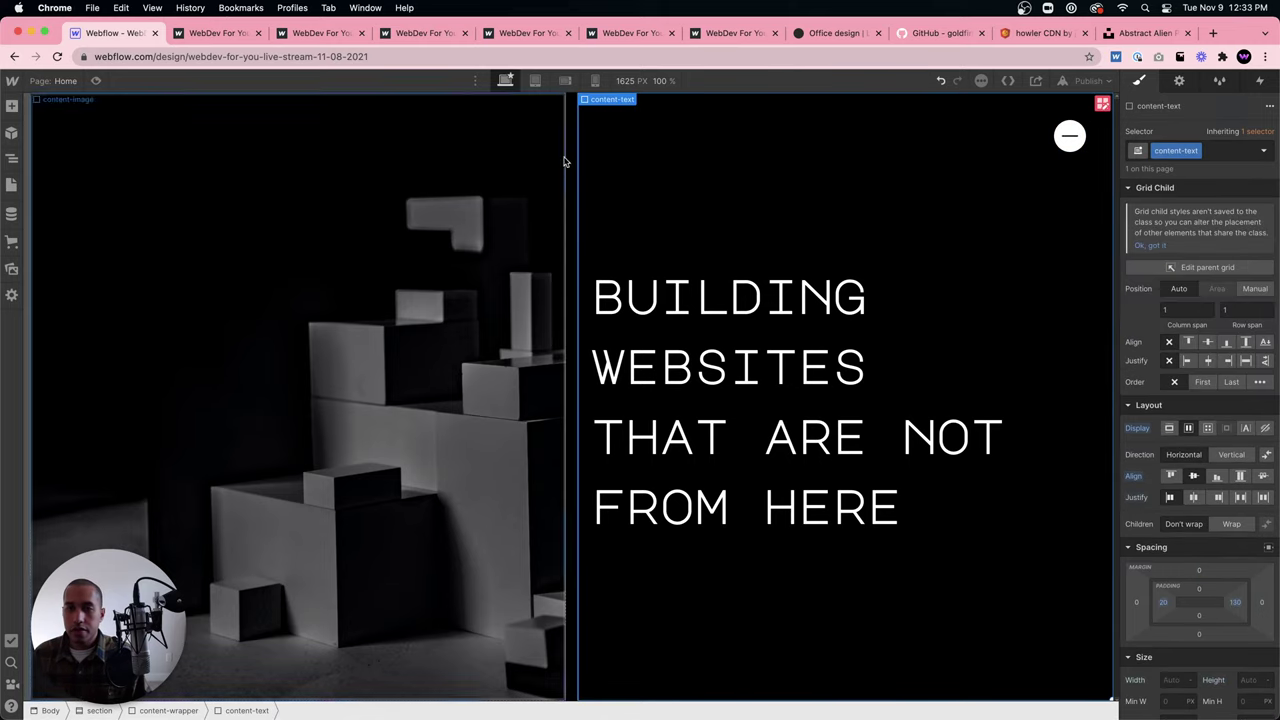
left_click(1101, 104)
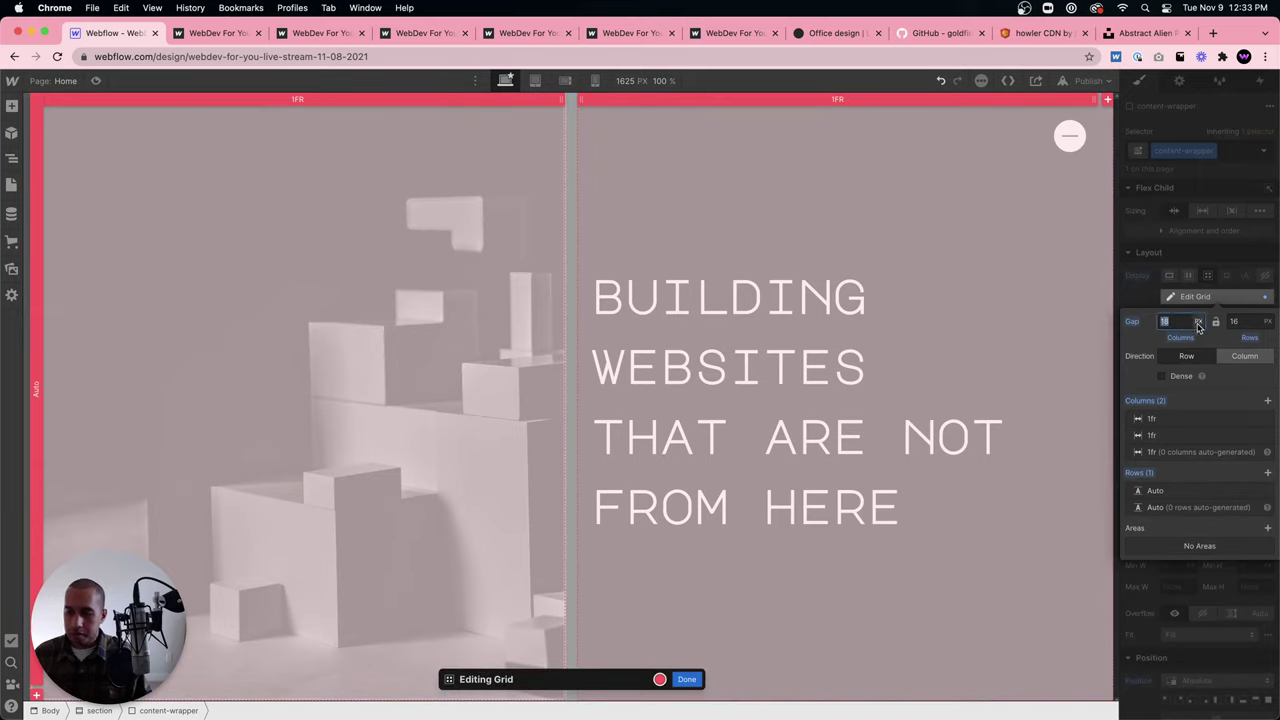
type("40")
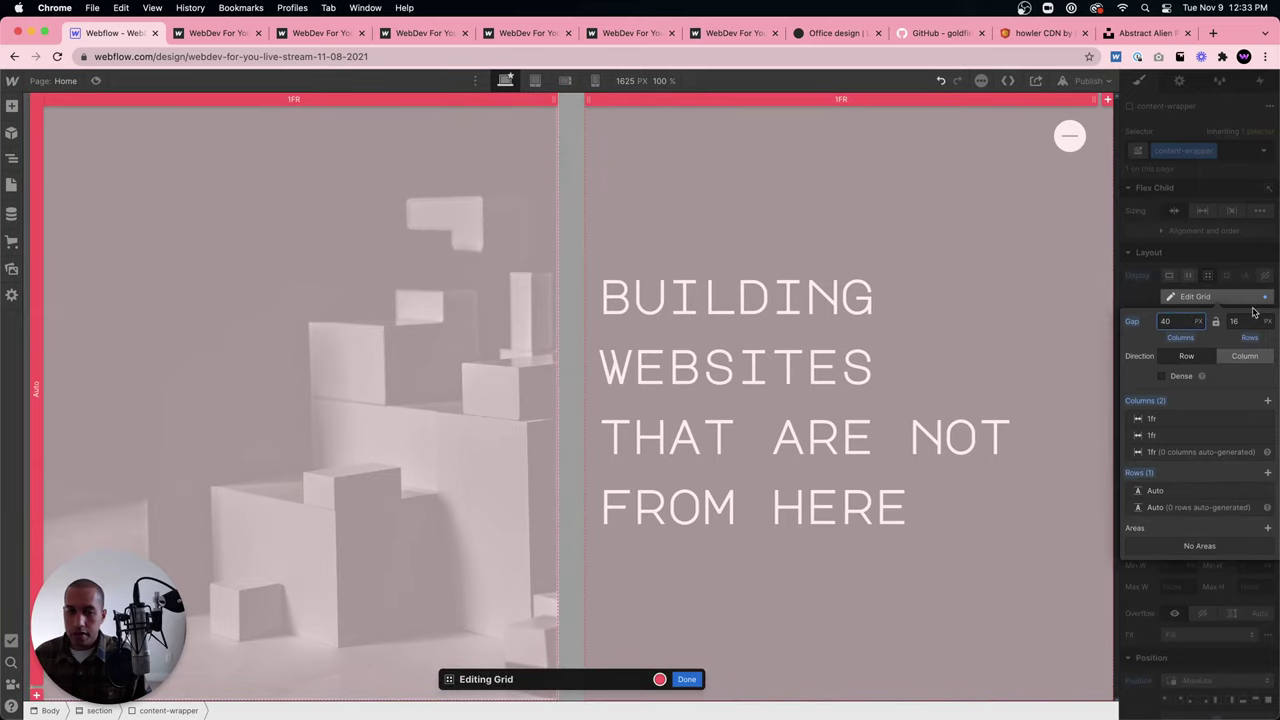
left_click(687, 679)
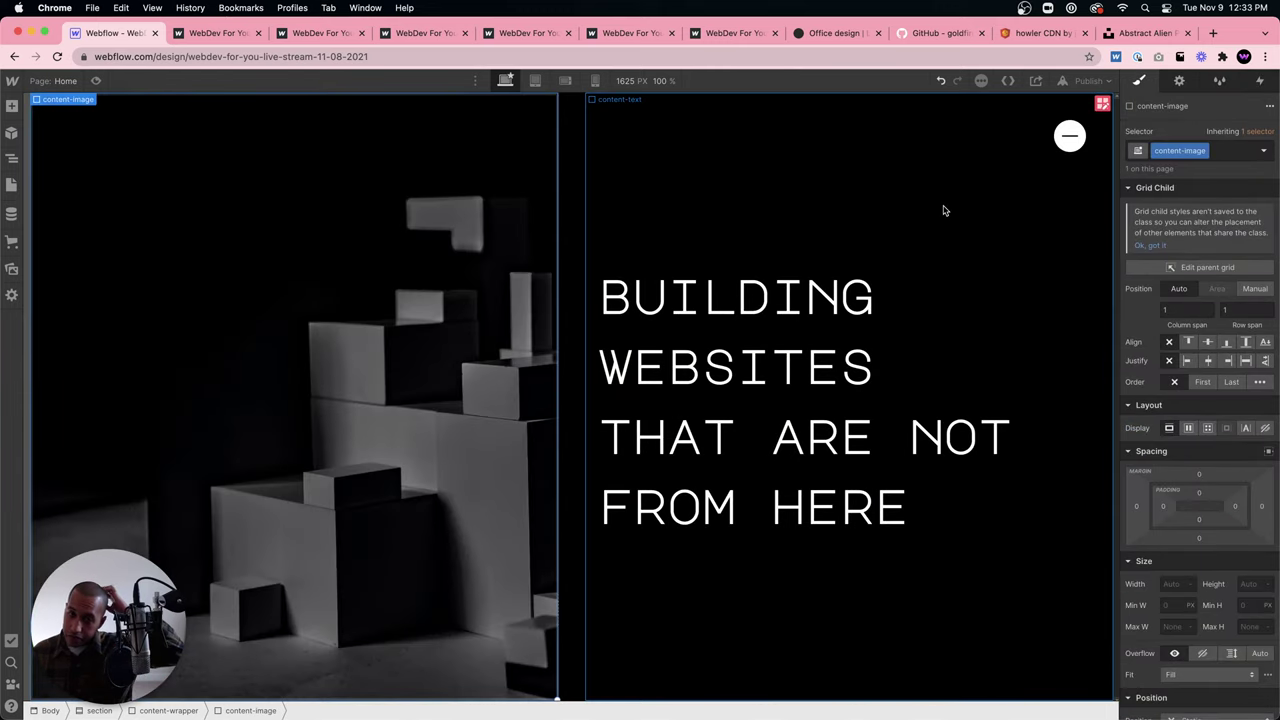
left_click(1069, 135)
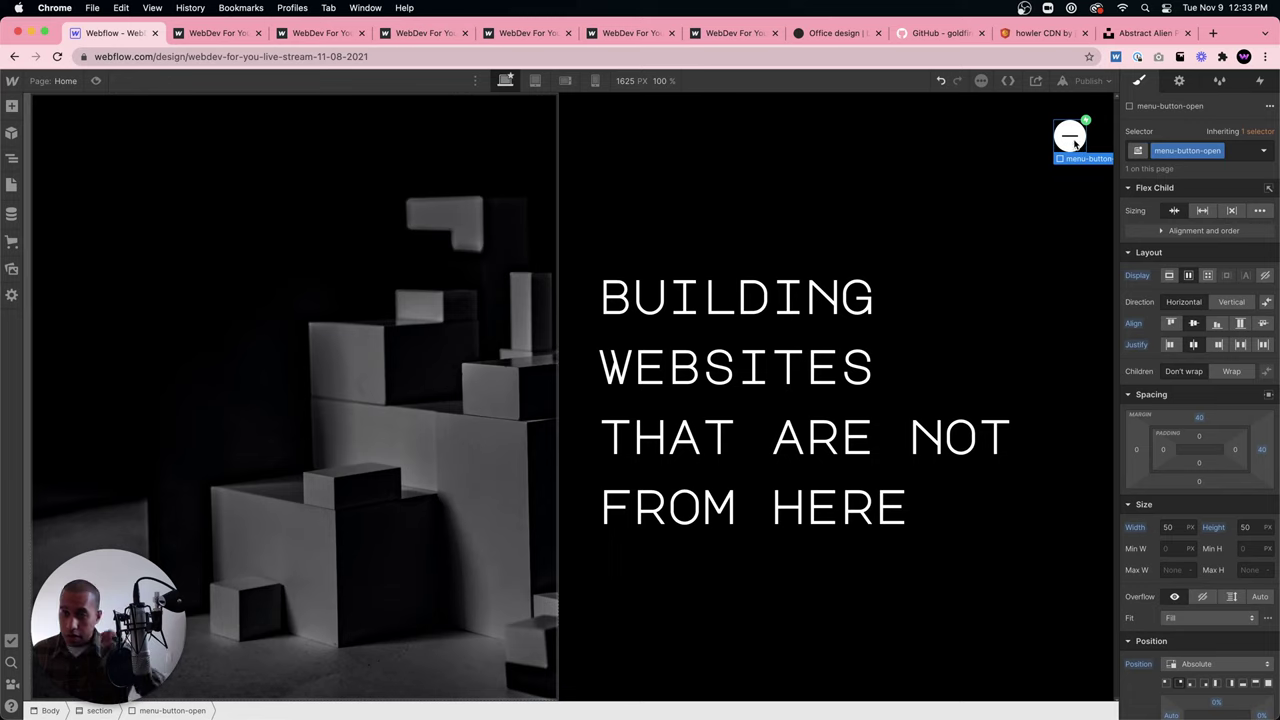
In Menu open, set the two menu-button-line Move Y initial values to -8 and 8 px, then save.
left_click(1262, 81)
left_click(1180, 155)
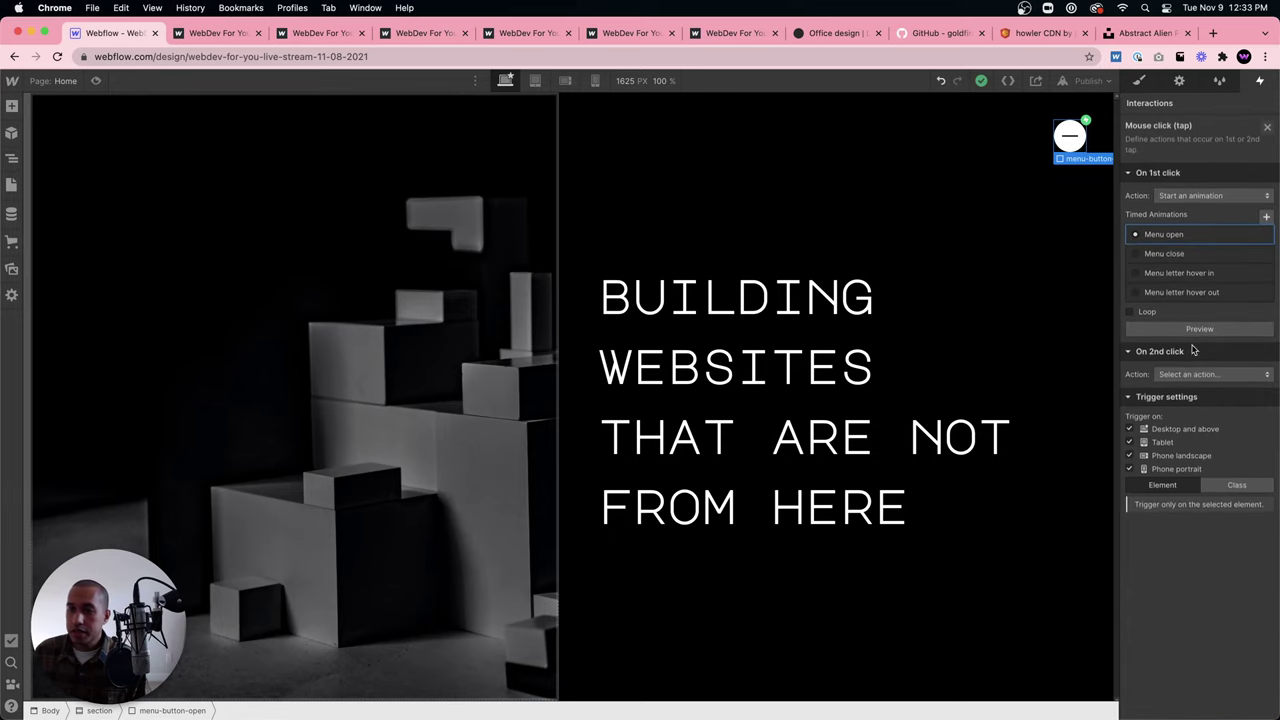
left_click(1207, 230)
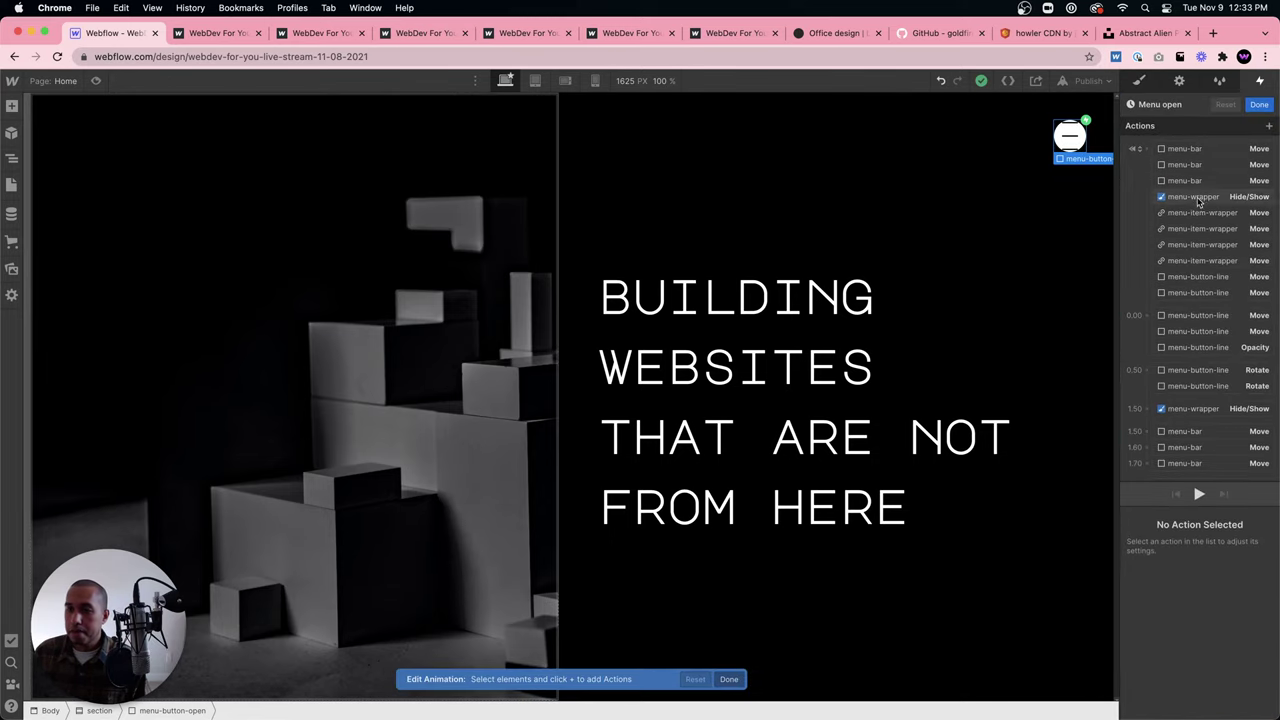
left_click(1195, 279)
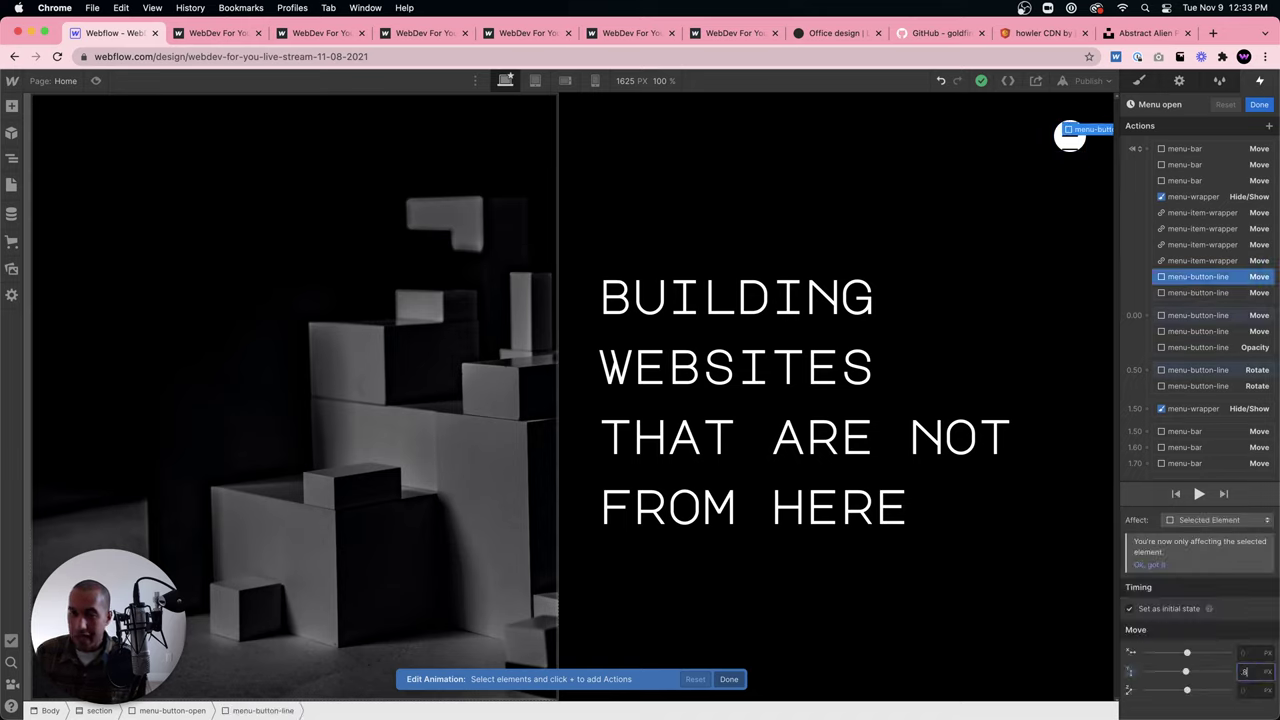
type("0.8")
key("super+a")
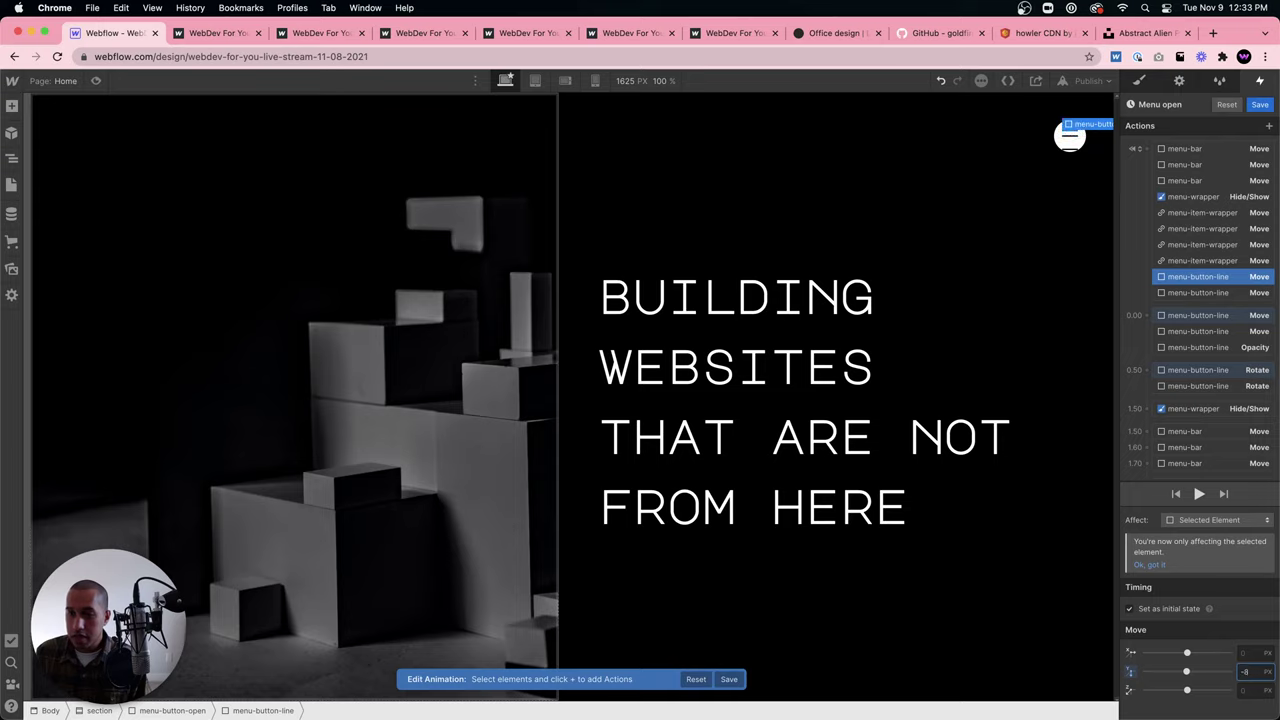
left_click(1198, 292)
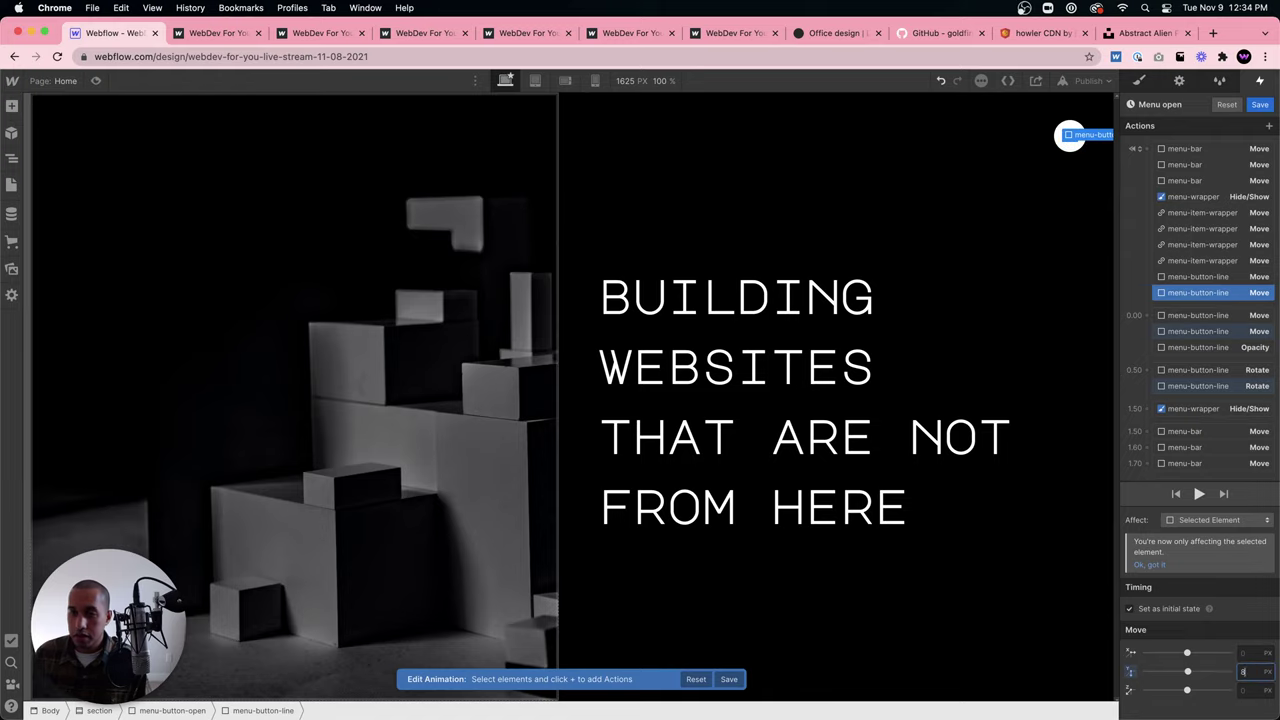
left_click(1026, 347)
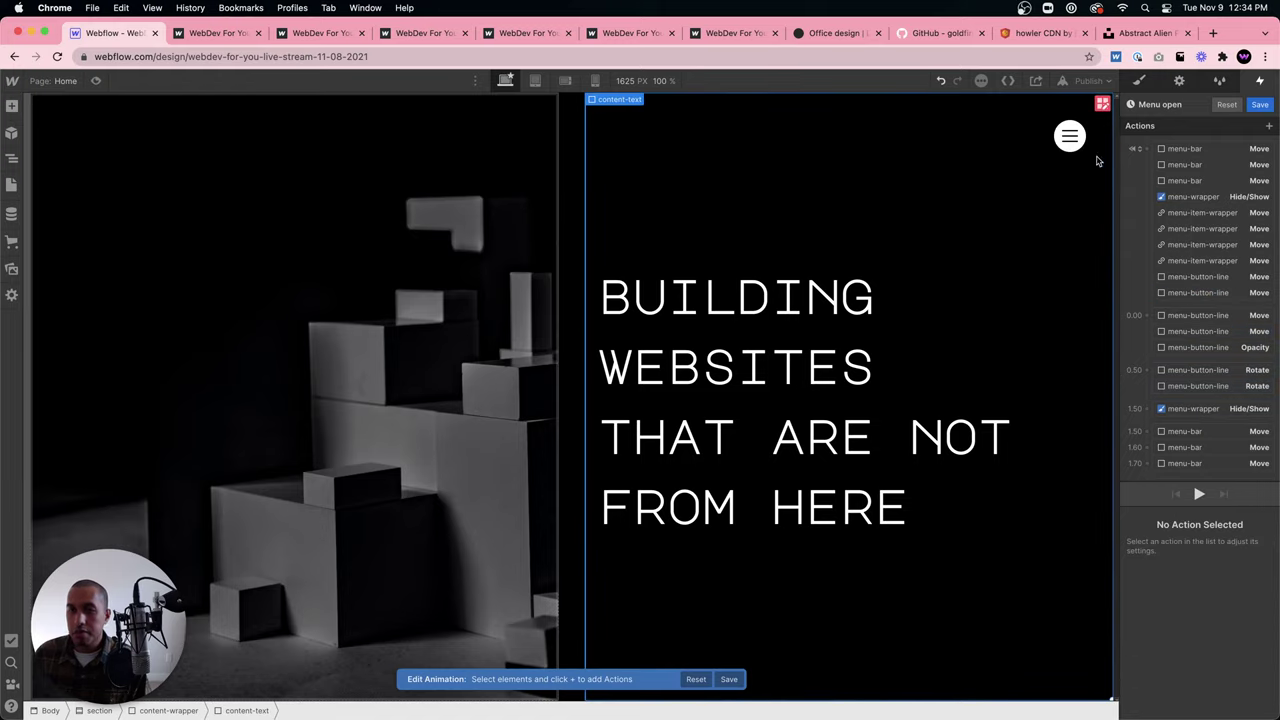
left_click(1071, 148)
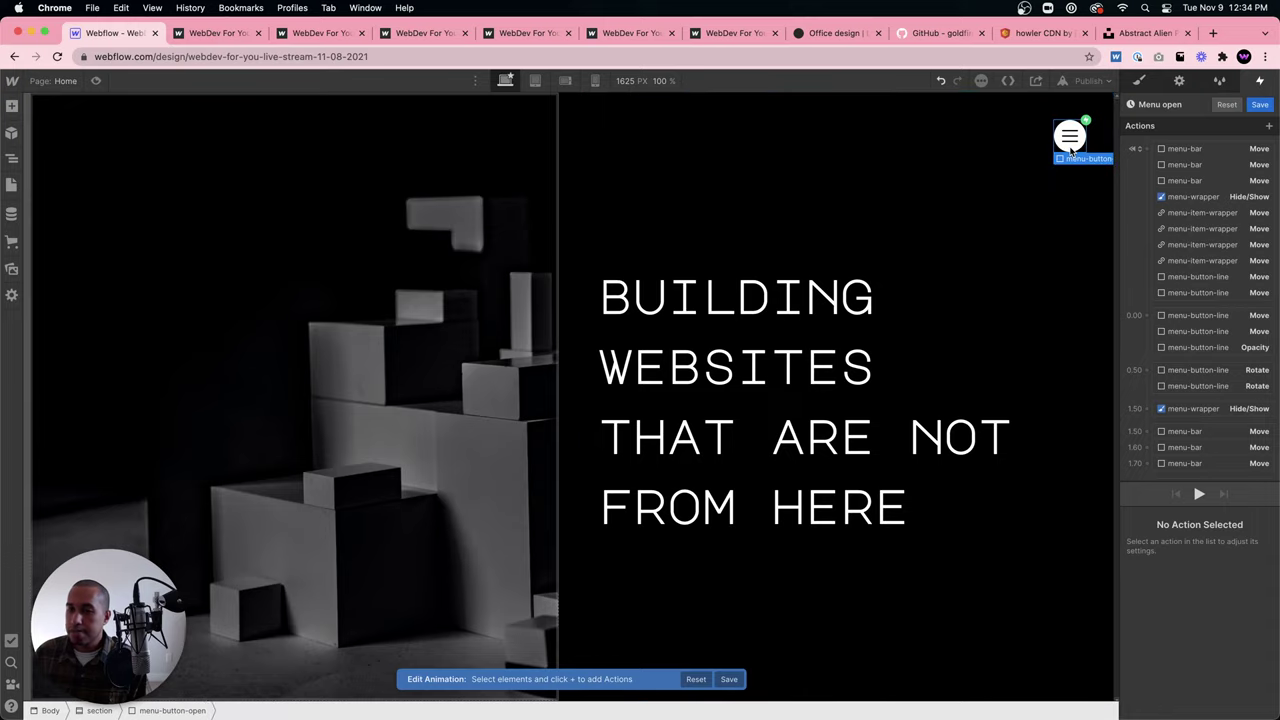
left_click(1259, 104)
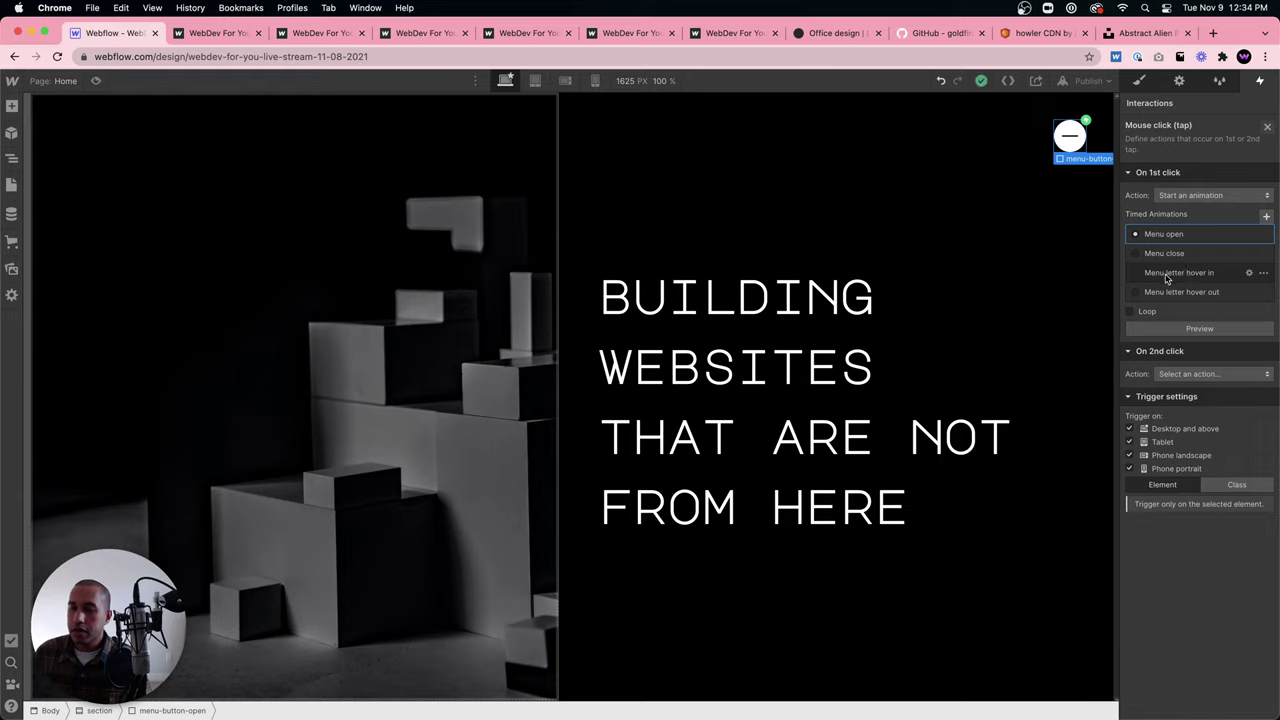
Set the button's On 2nd click to start the Menu close animation.
left_click(1197, 377)
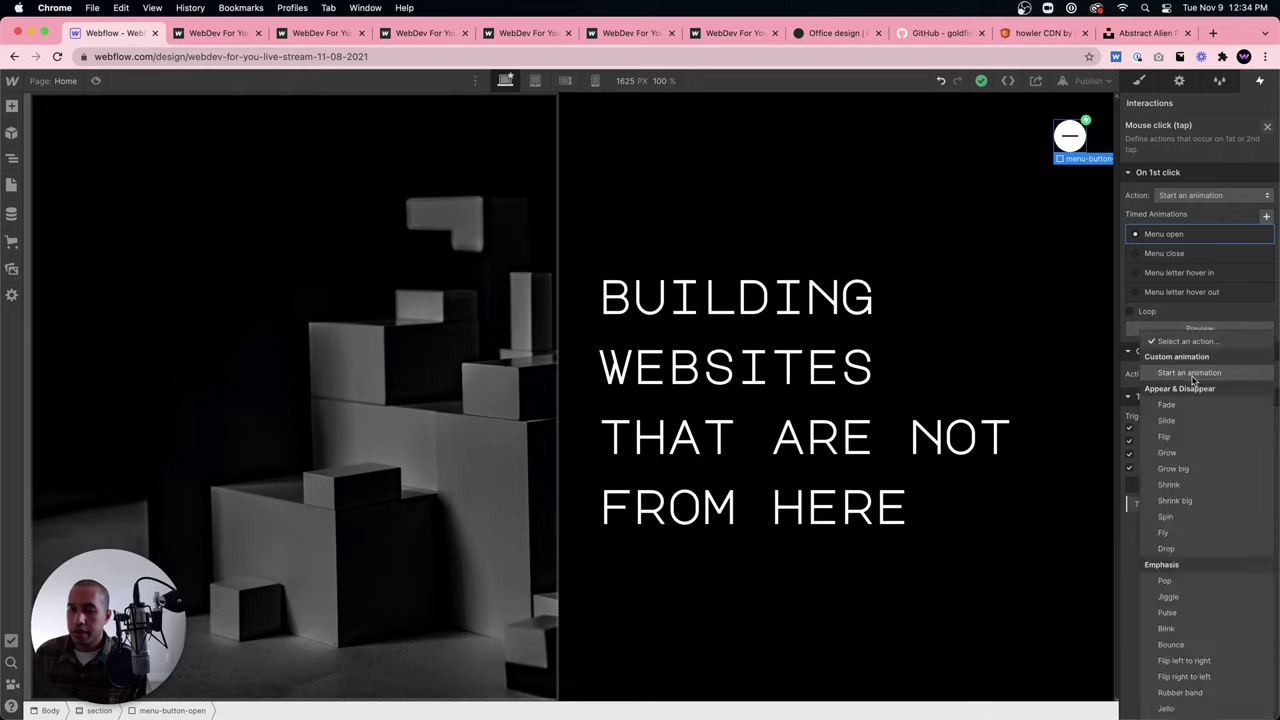
left_click(1197, 396)
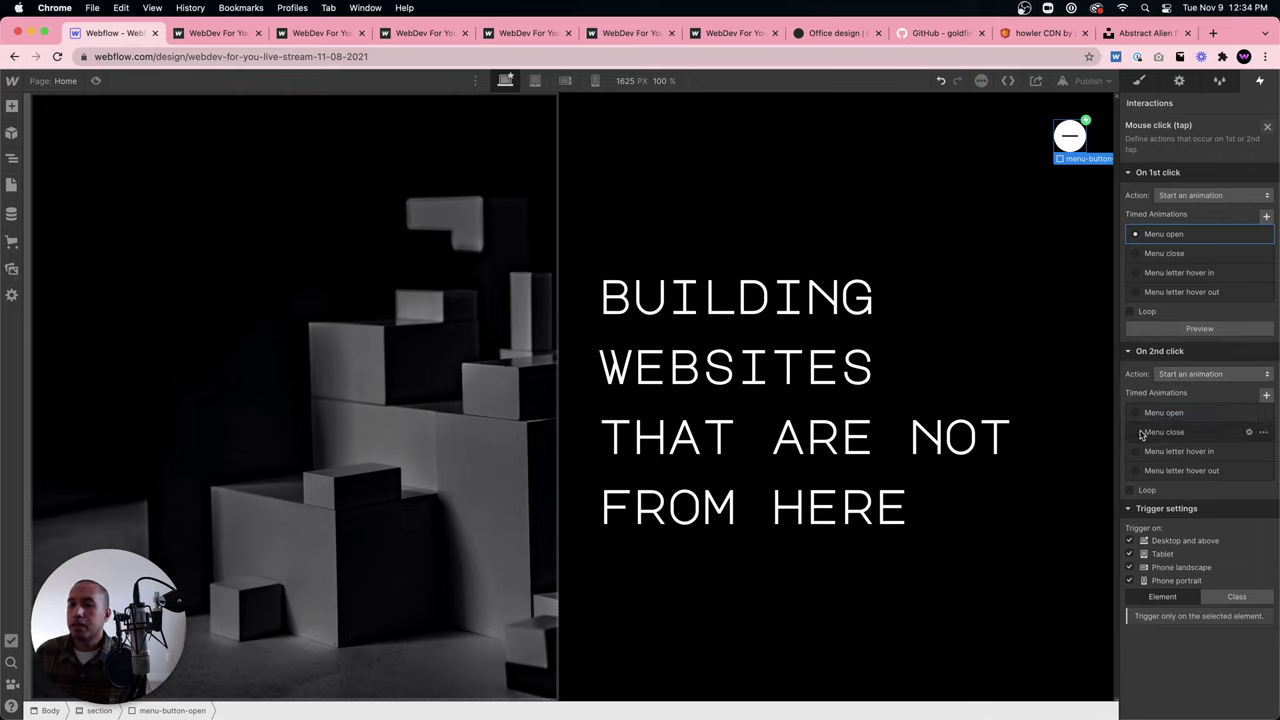
left_click(1197, 434)
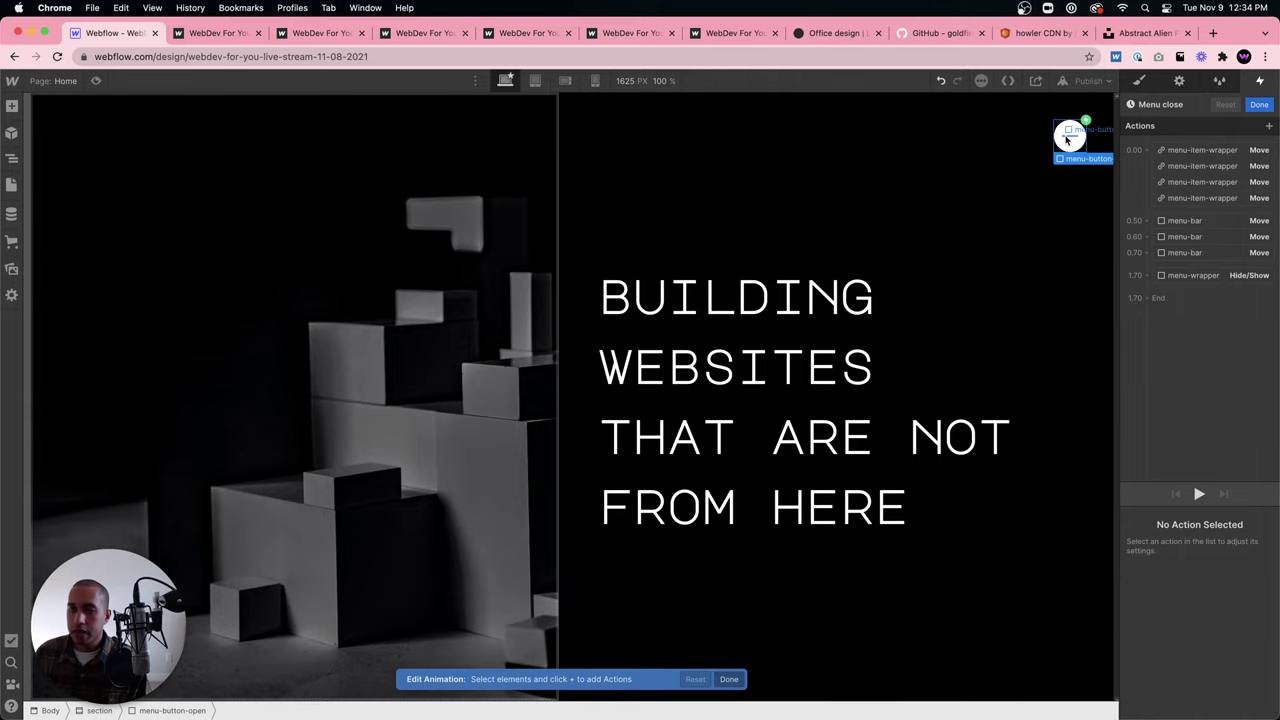
Select the second menu-button-line in the Navigator and drag it into Menu close at 0.50.
left_click(12, 158)
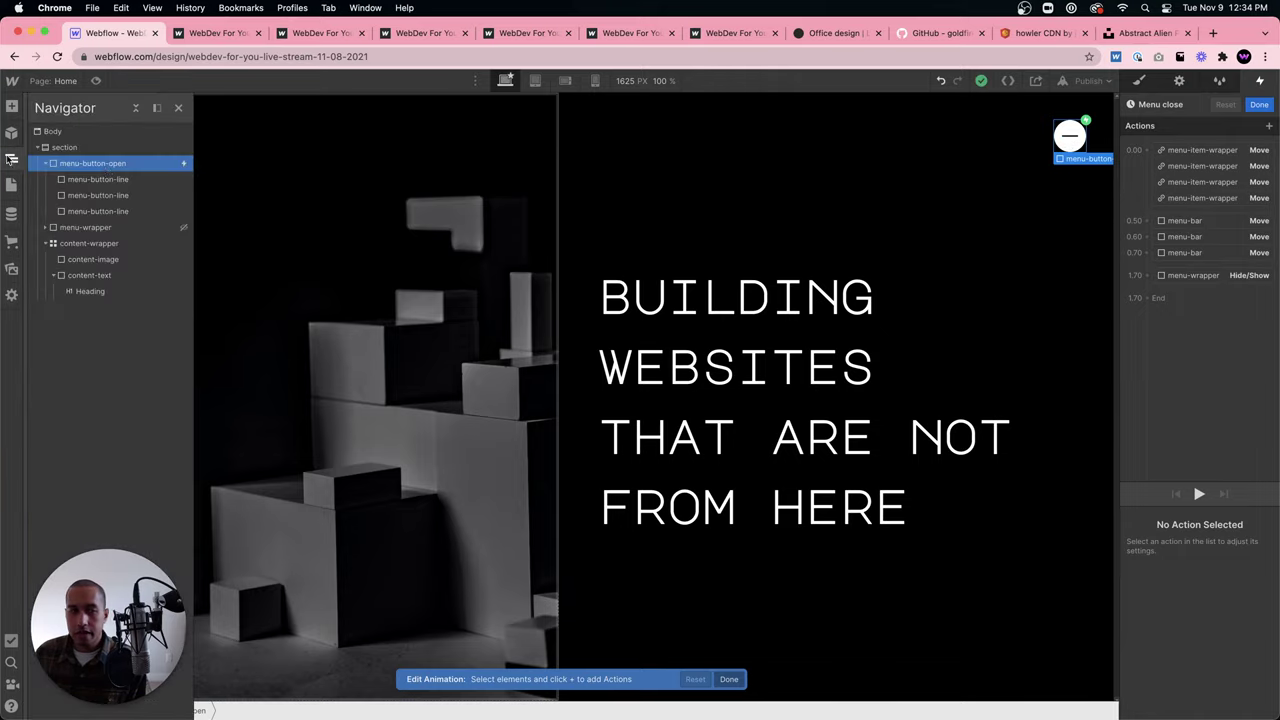
left_click(118, 195)
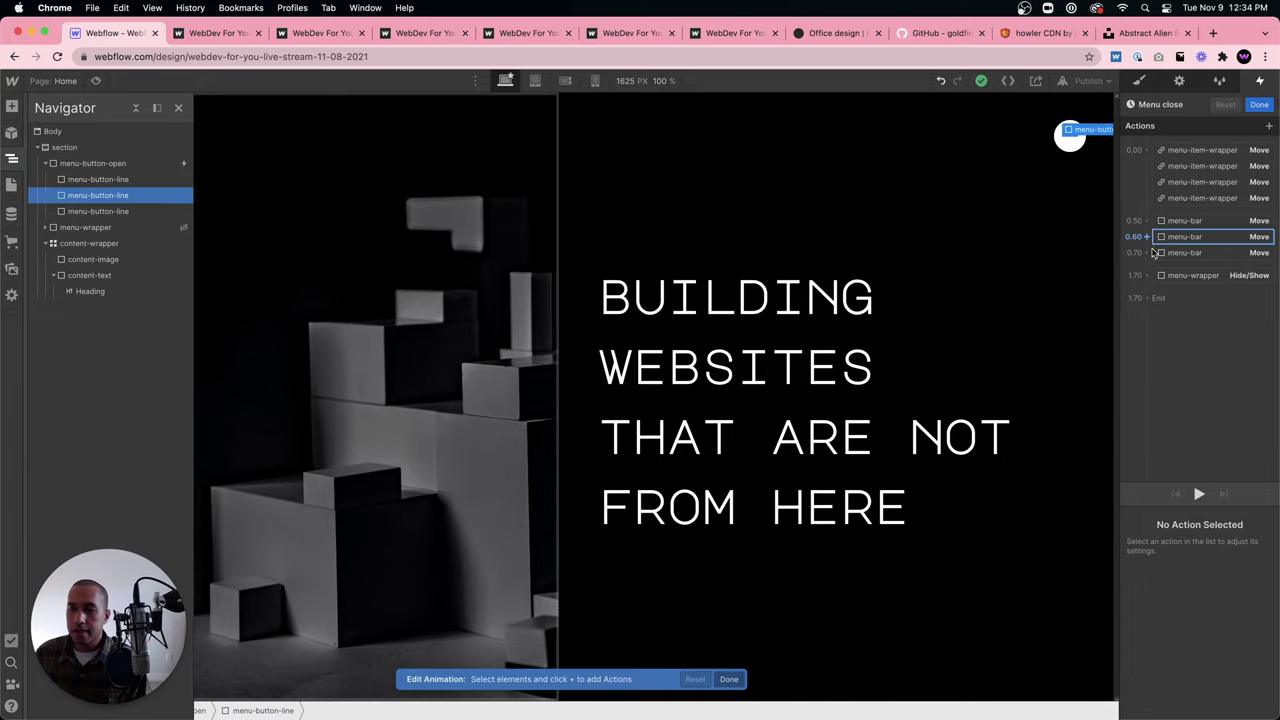
left_click_drag(1153, 253, 1187, 264)
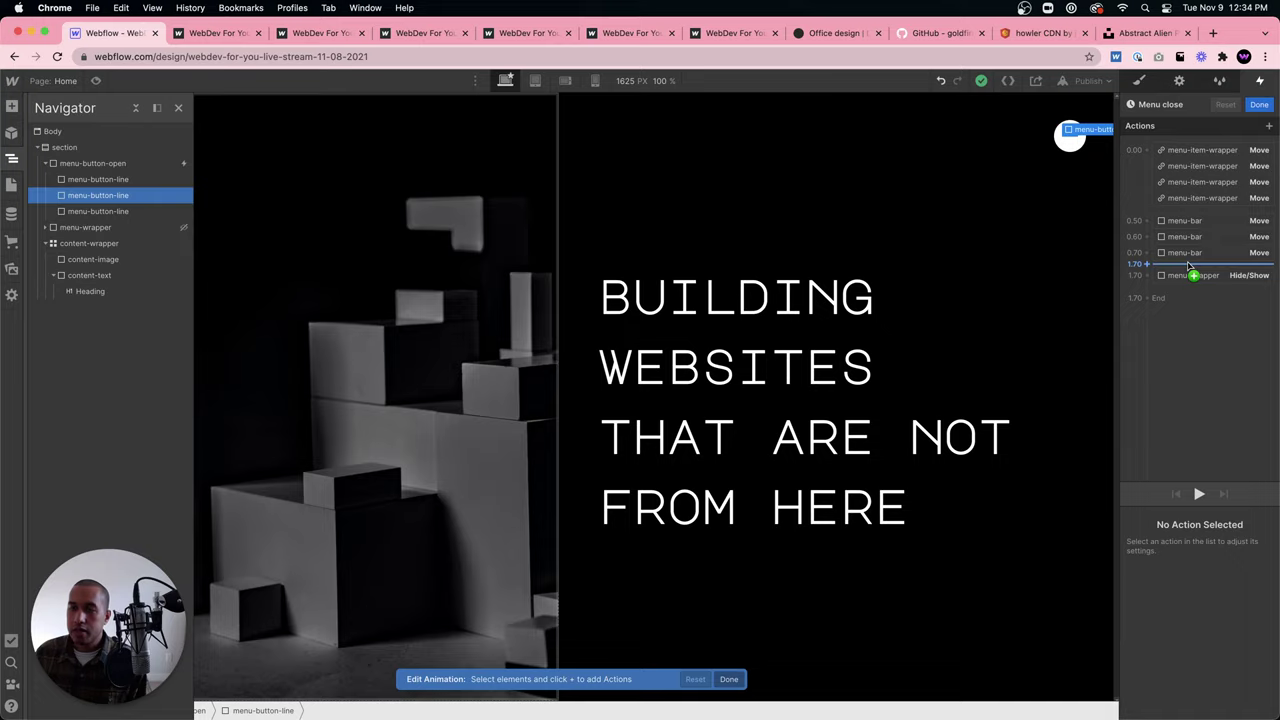
left_click_drag(1188, 264, 1185, 212)
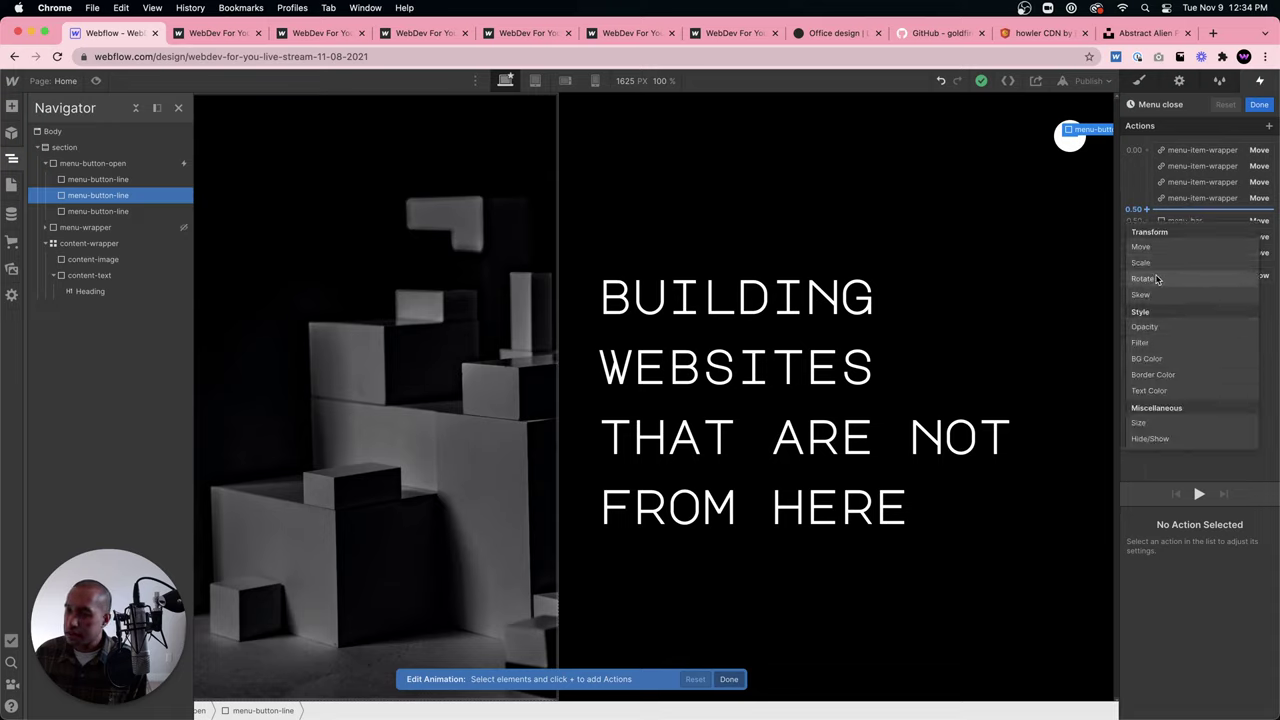
Add a Rotate action for the second button line: 1 s, Ease, affecting Selected Element.
left_click(1156, 279)
scroll(1247, 687, "down", 3)
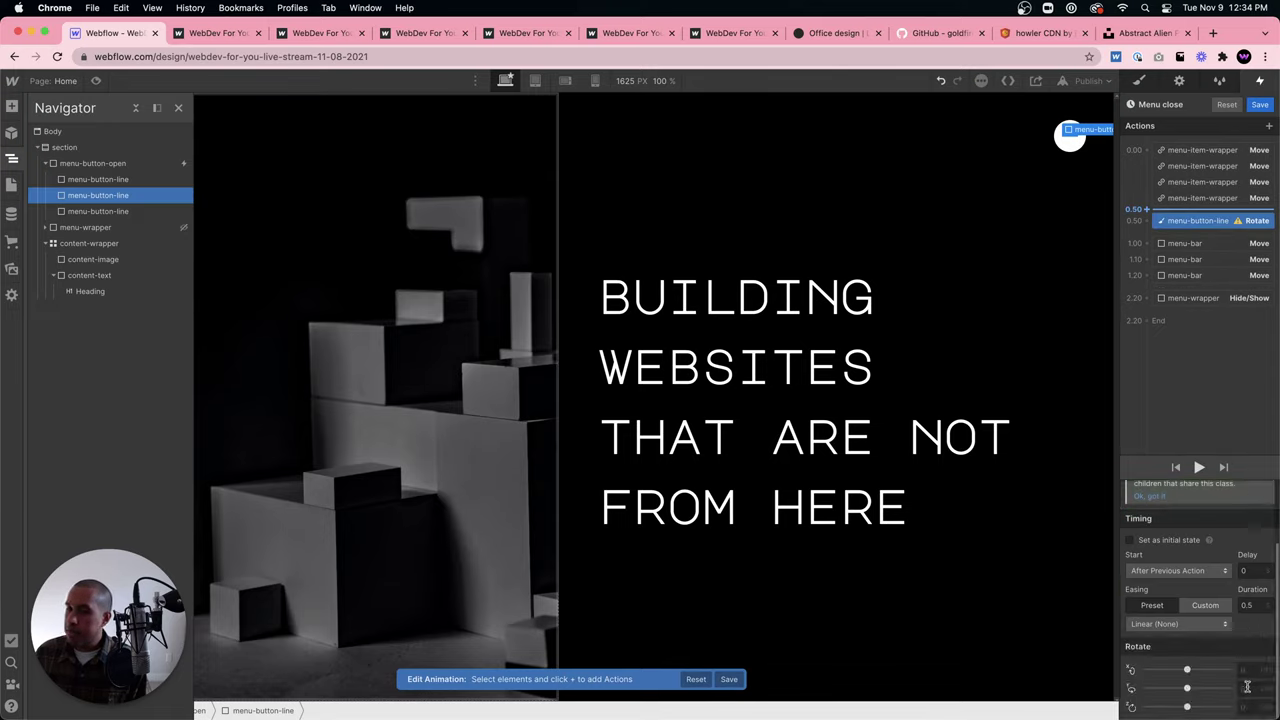
type("0")
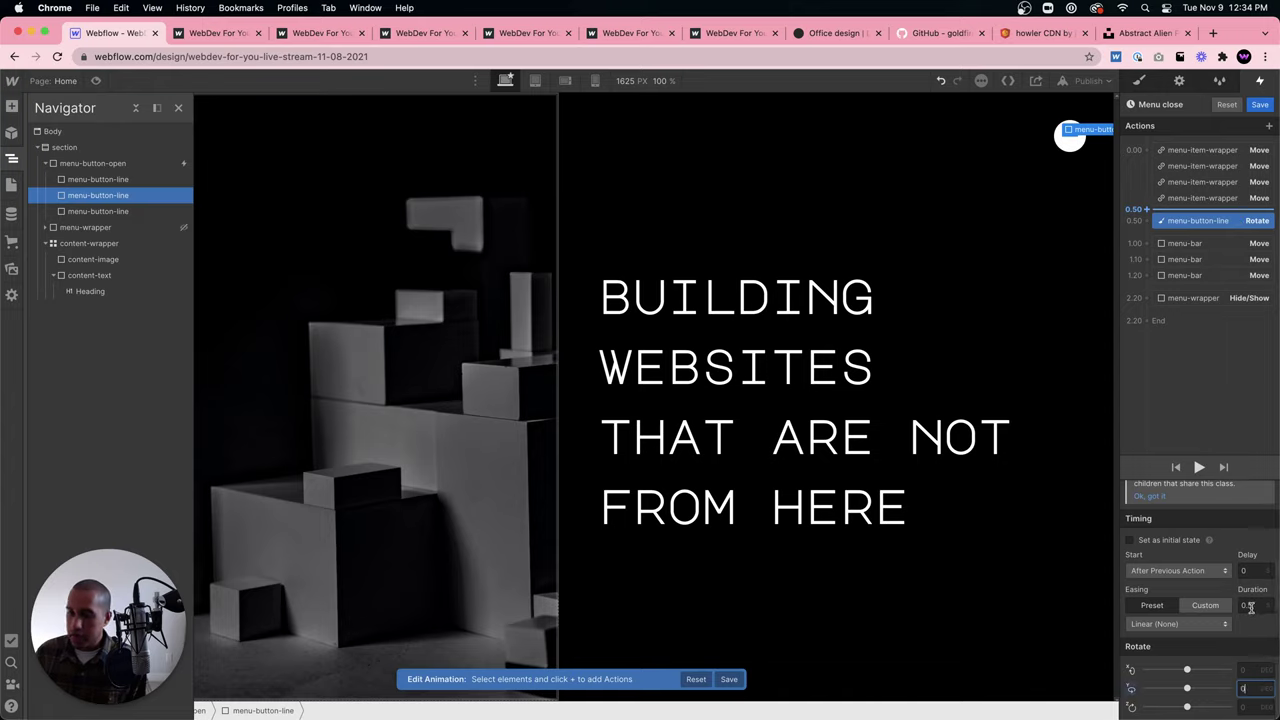
left_click(1250, 607)
type("1")
left_click(1178, 623)
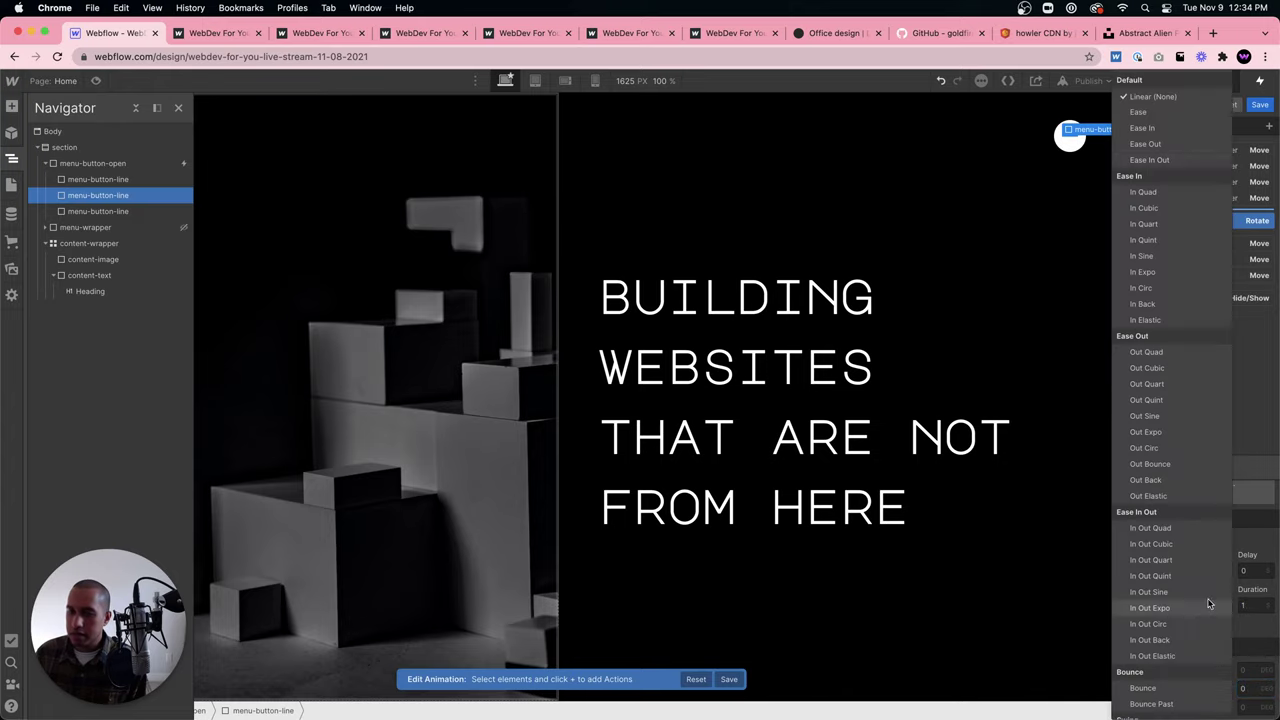
left_click(1193, 112)
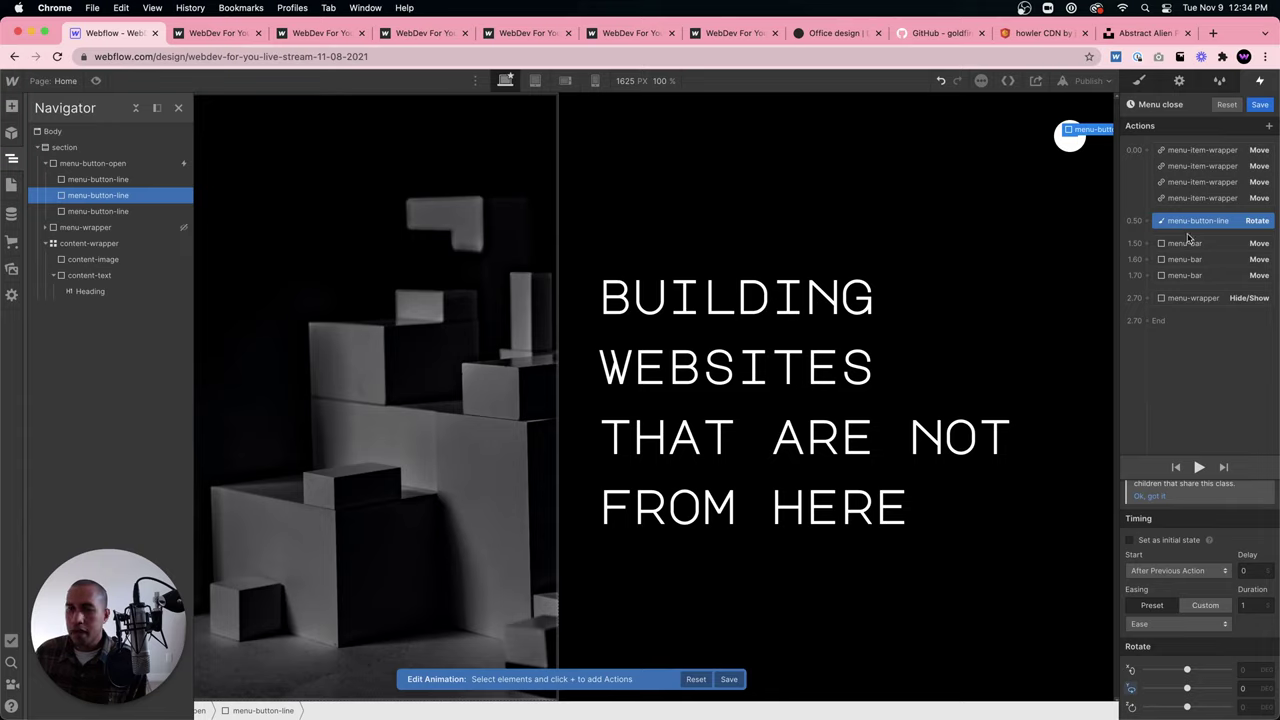
scroll(1193, 577, "up", 2)
left_click(1215, 493)
left_click(1198, 463)
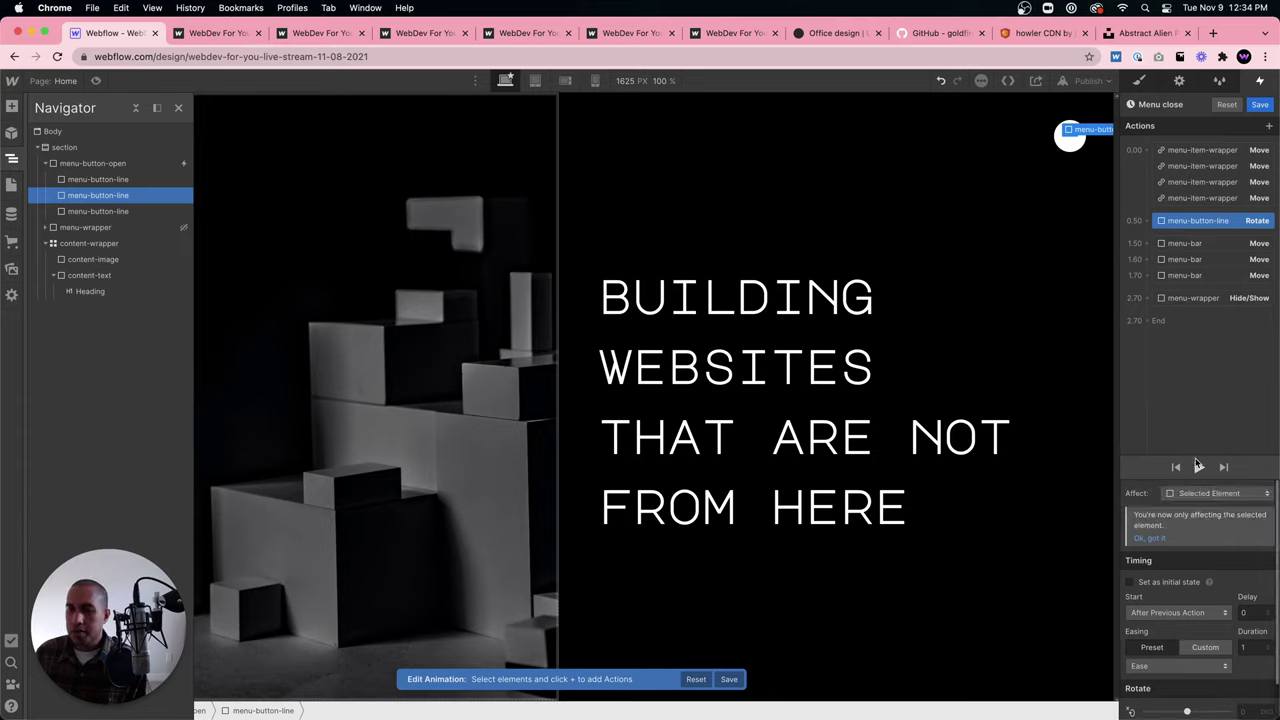
Add a matching 1 s Ease Rotate for the third button line and move it into the 0.50 group.
left_click(100, 211)
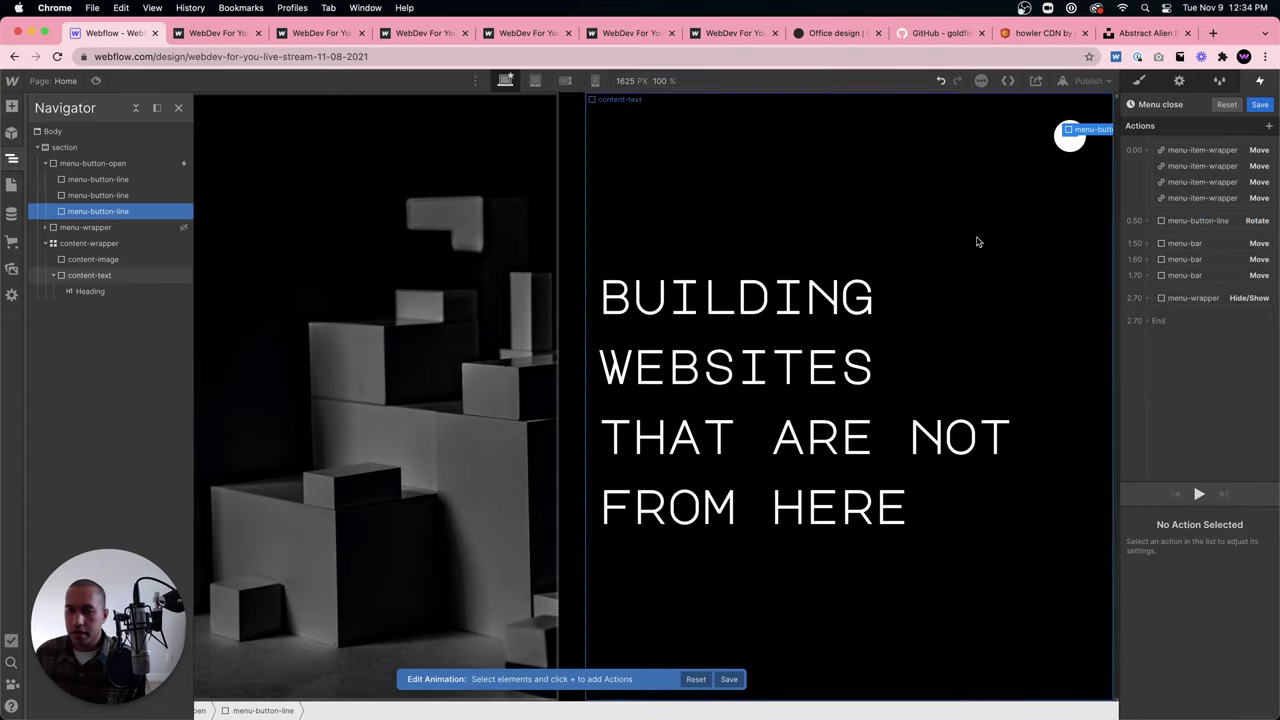
left_click(1188, 233)
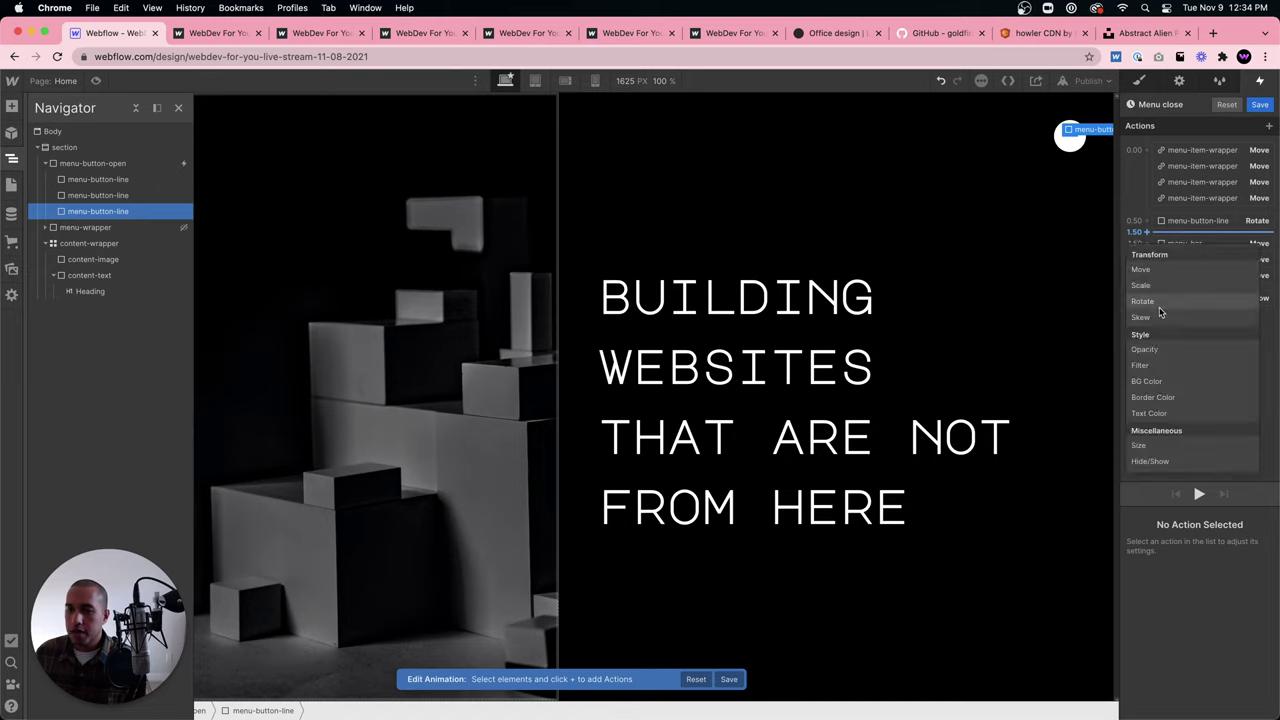
left_click(1159, 306)
scroll(1240, 700, "down", 2)
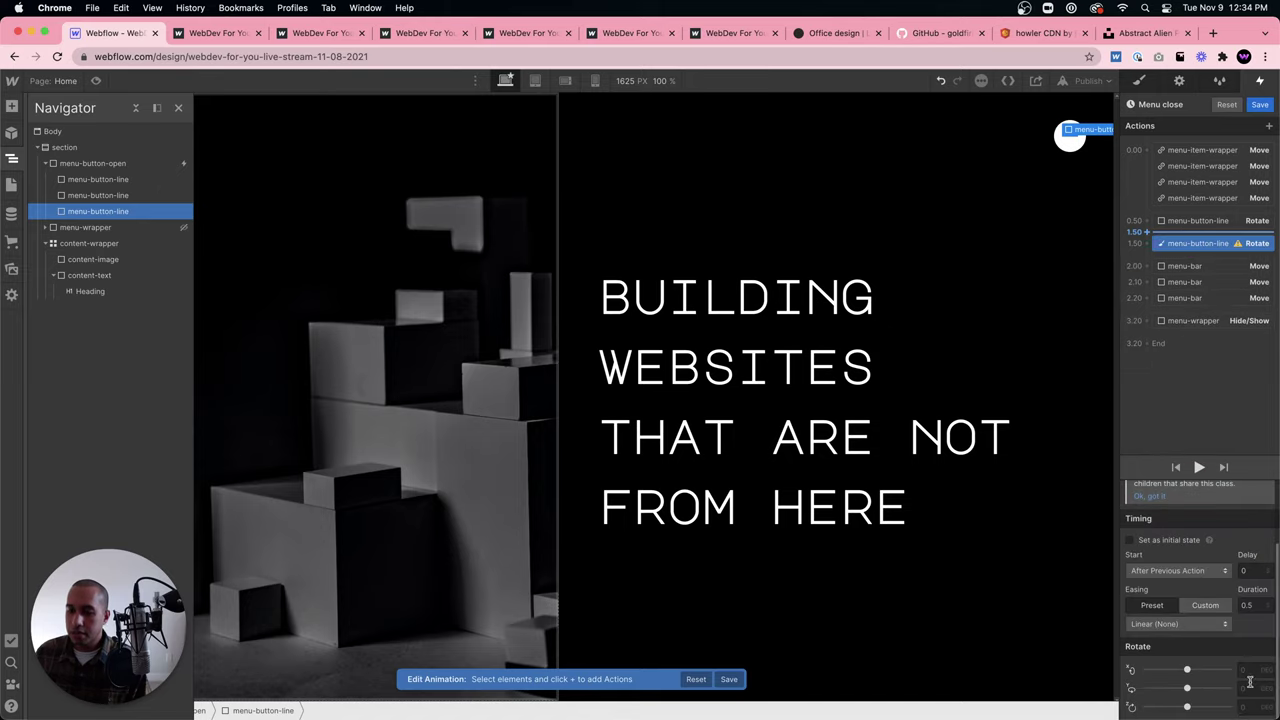
type("0")
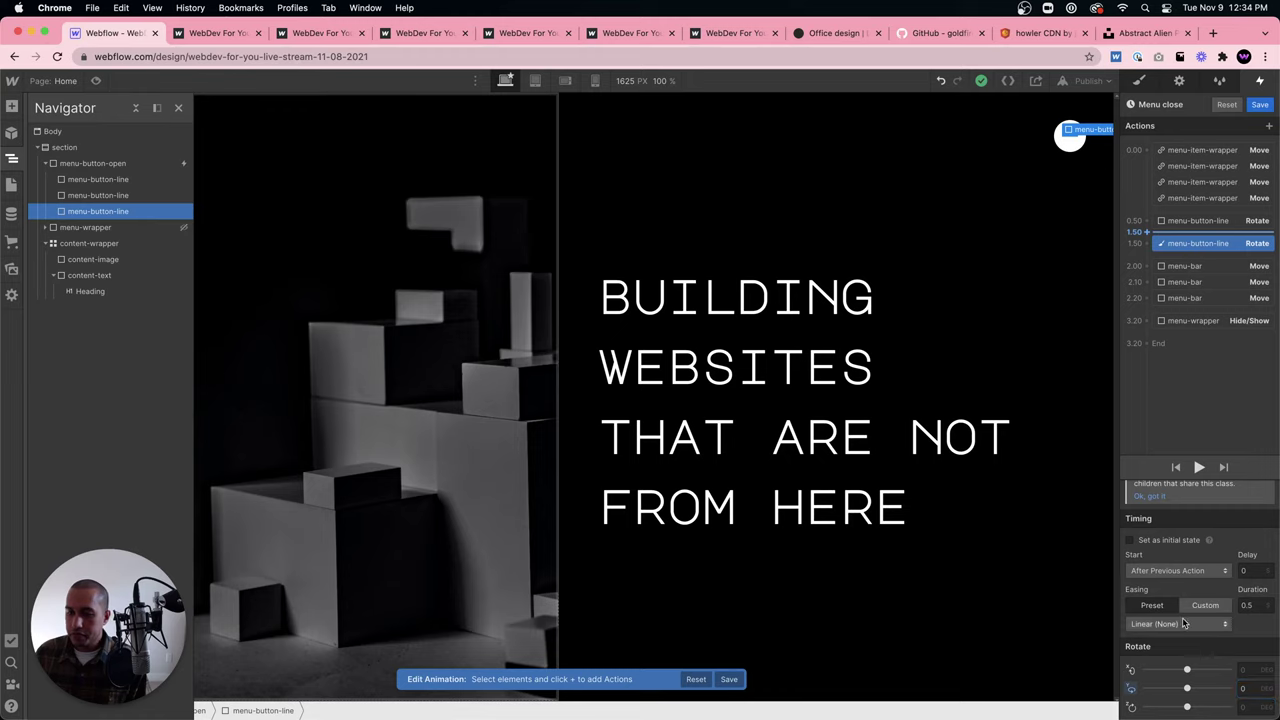
left_click(1178, 623)
left_click(1165, 120)
scroll(1272, 597, "up", 2)
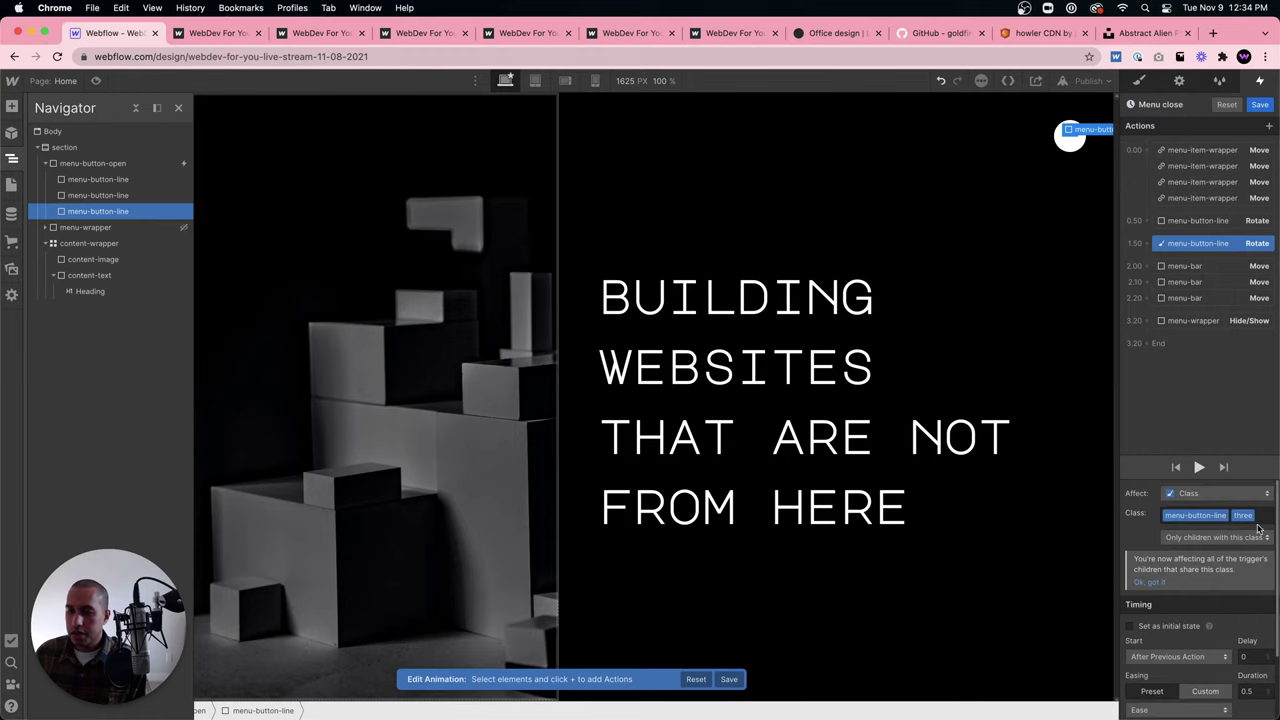
left_click(1246, 691)
type("1")
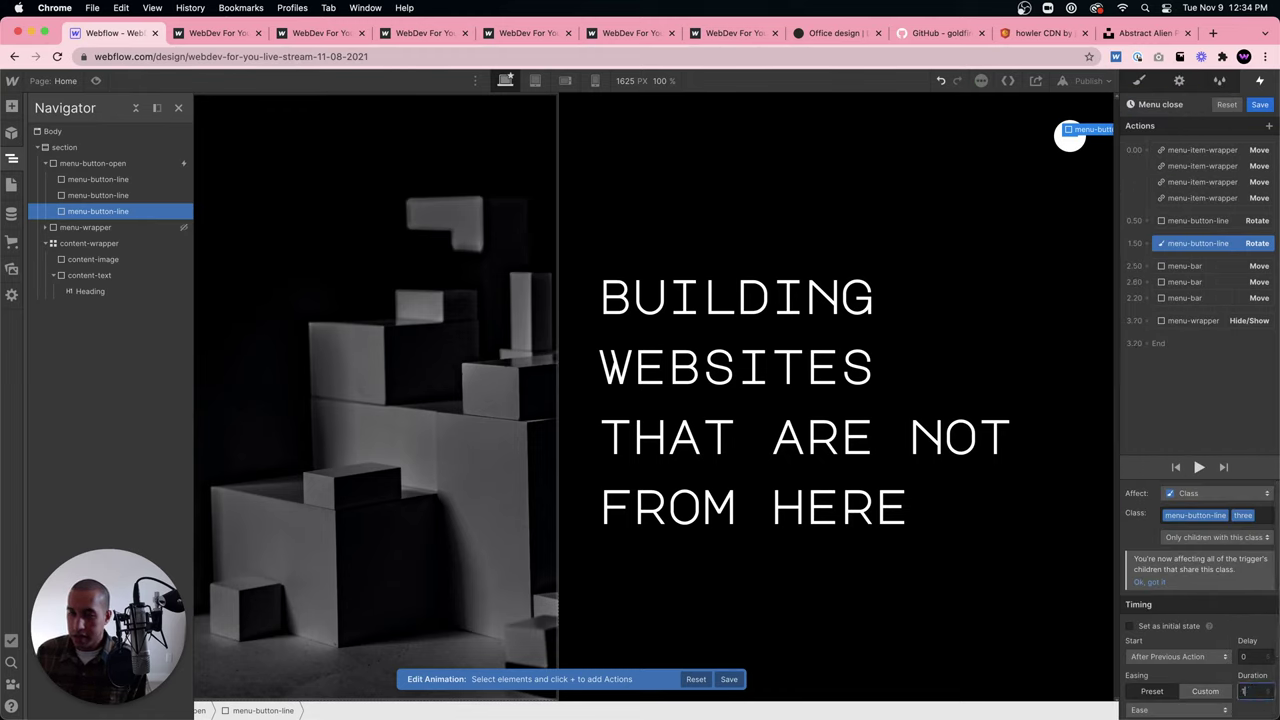
left_click(1205, 493)
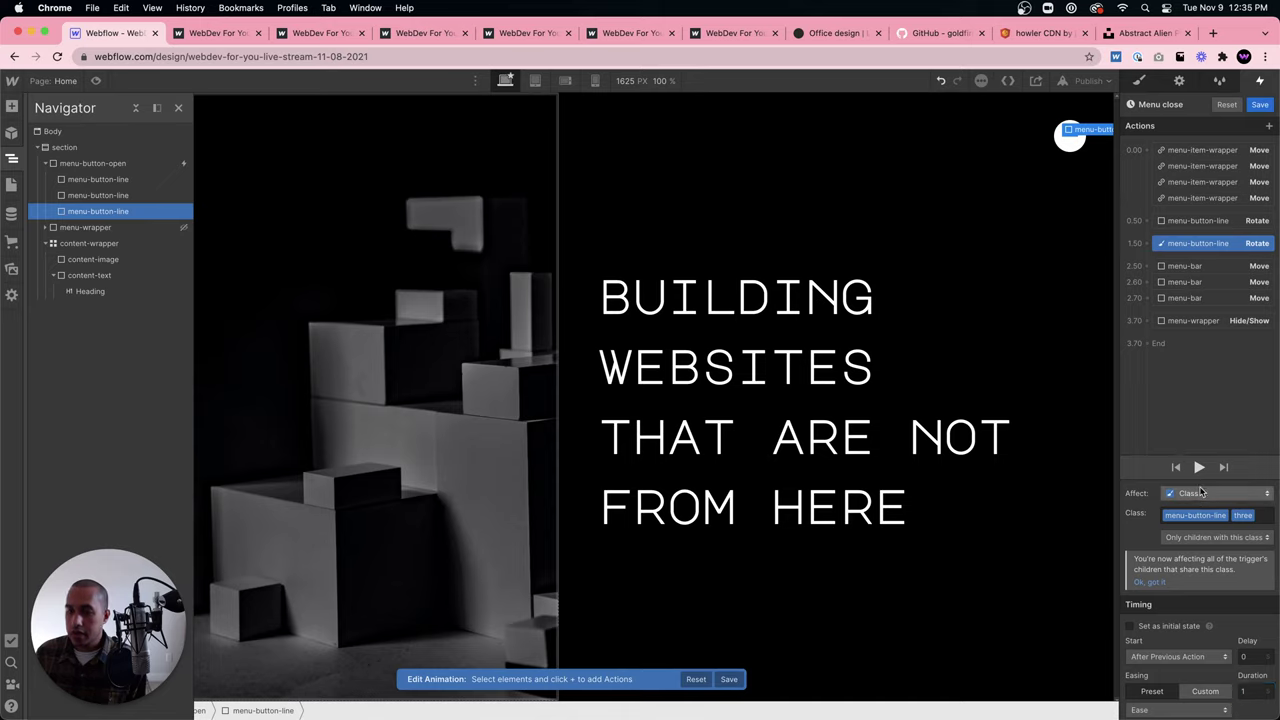
left_click(1205, 461)
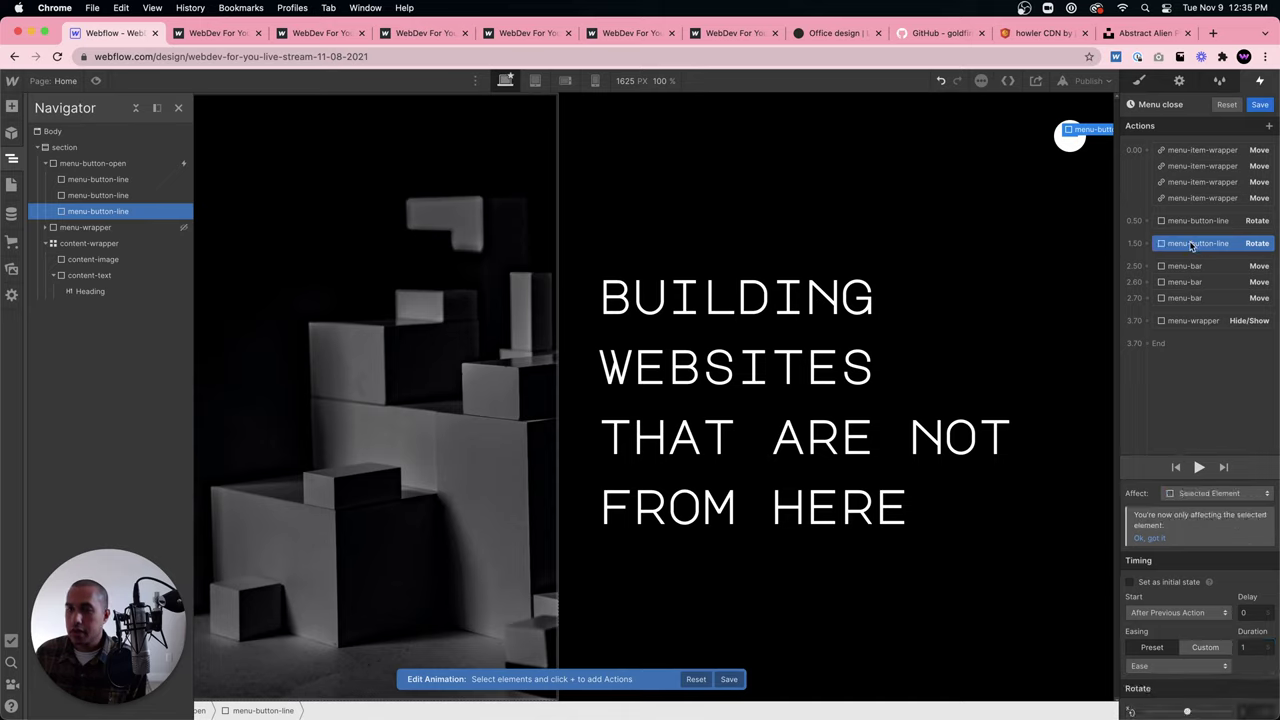
left_click_drag(1193, 245, 1192, 220)
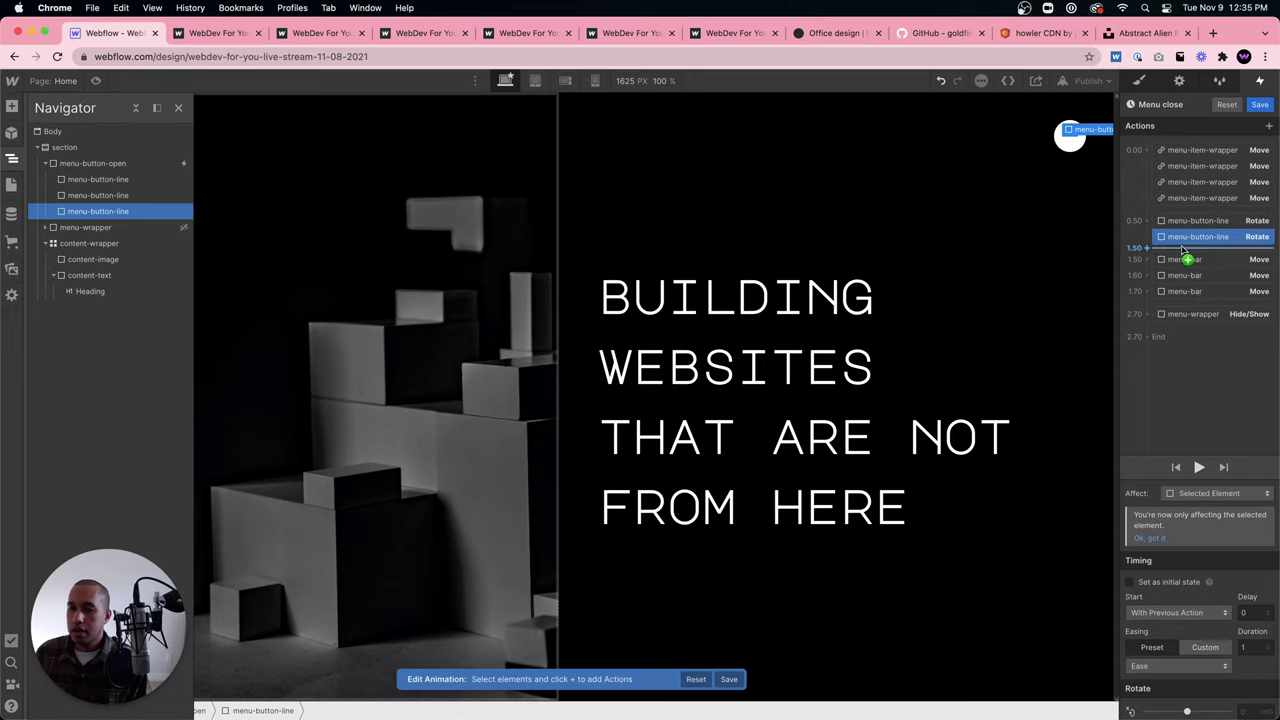
Add a Move action at 1.50 for the button line with a -8 px Y offset.
left_click(1183, 249)
left_click(1140, 285)
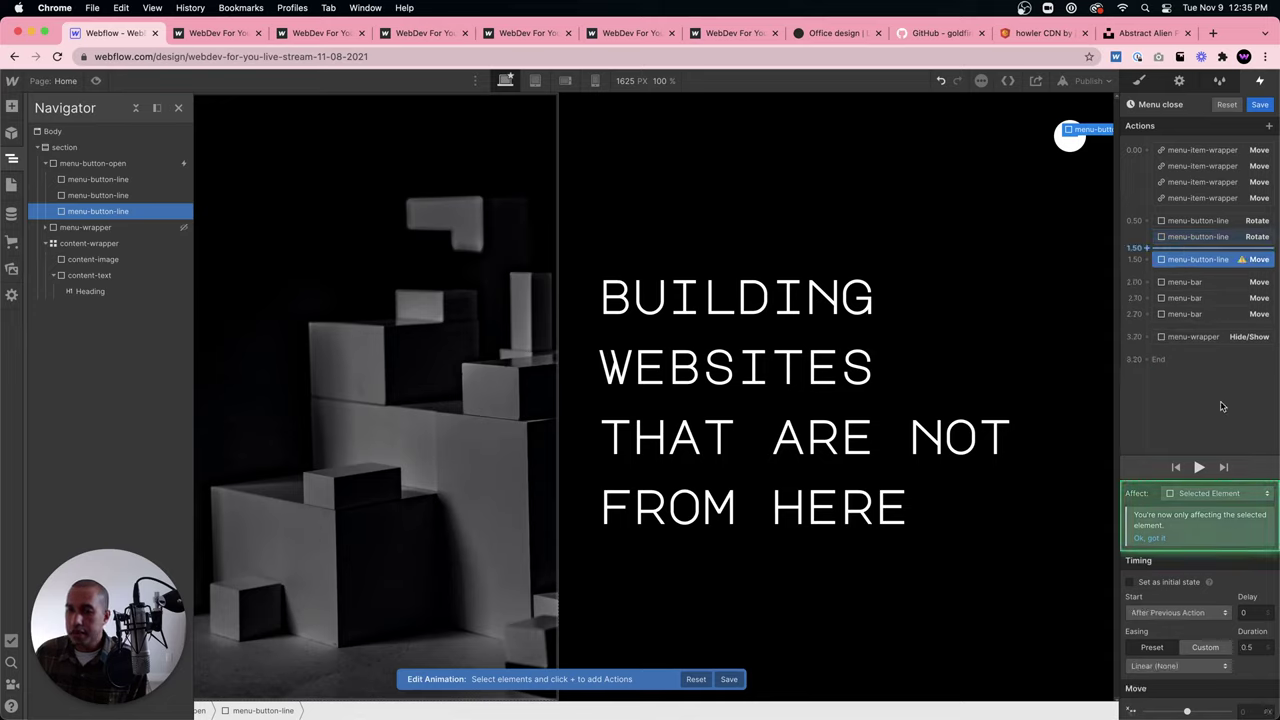
scroll(1249, 710, "down", 1)
left_click(1244, 689)
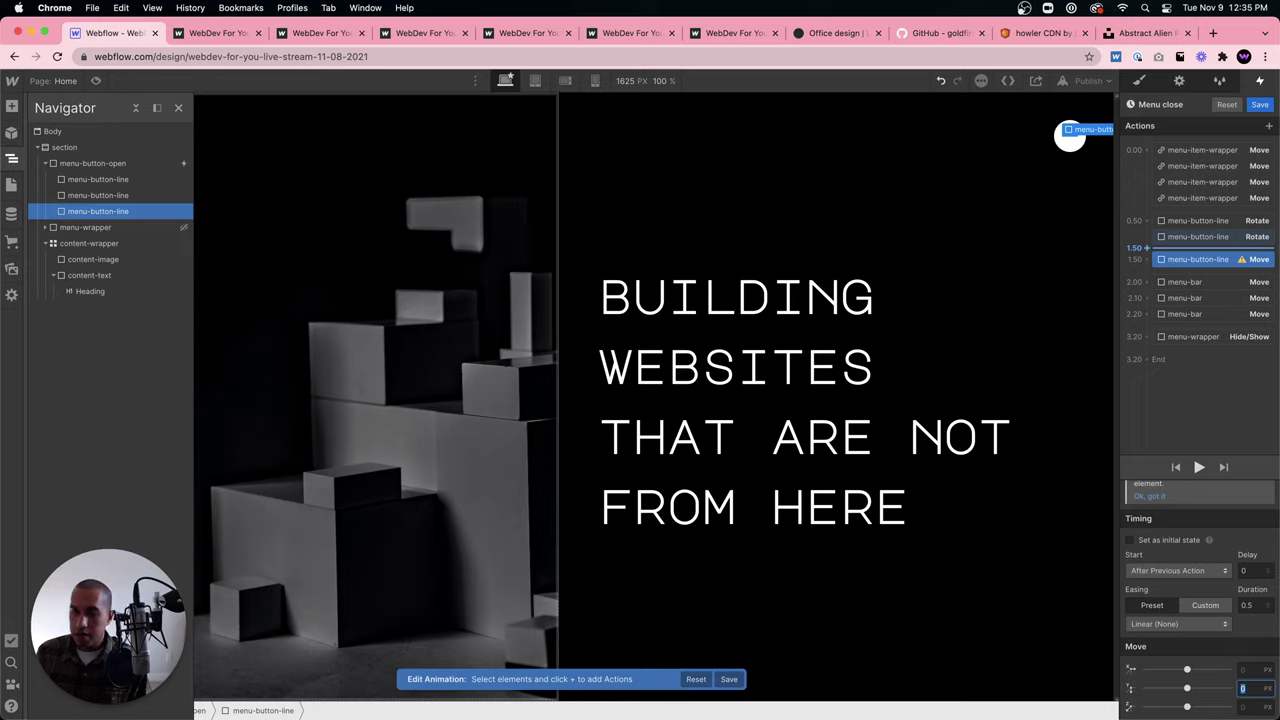
left_click(1218, 224)
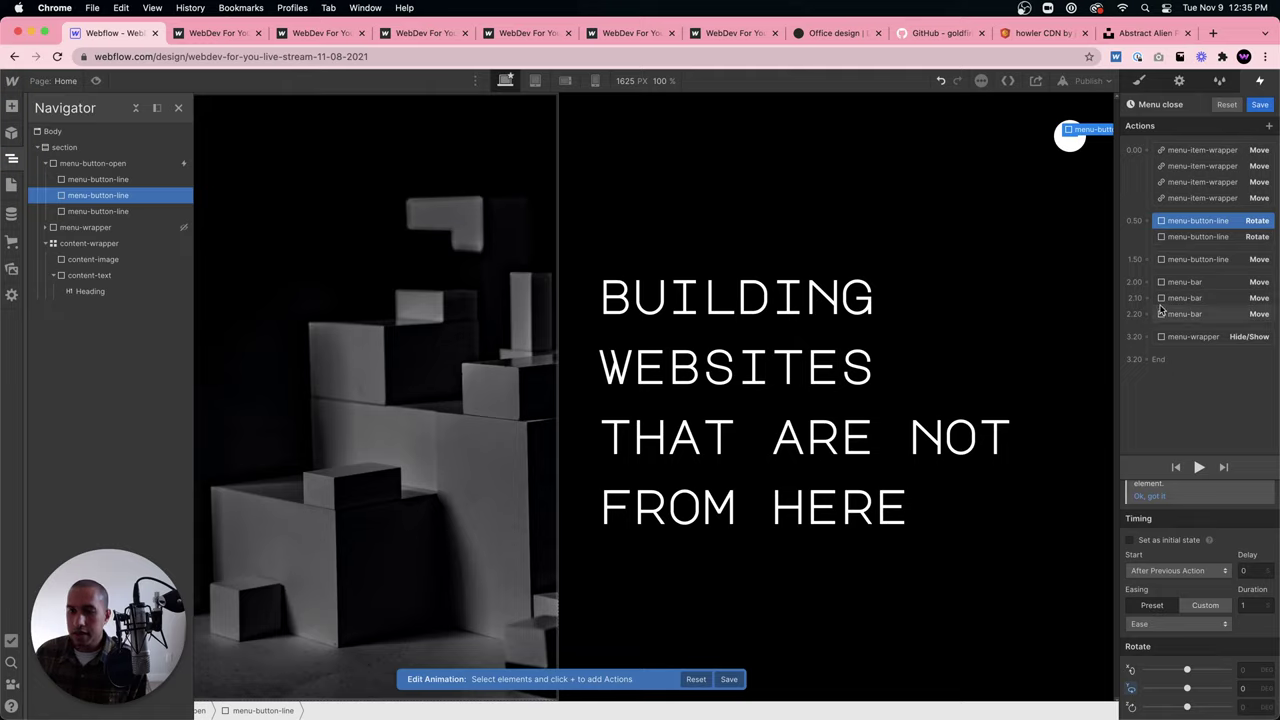
left_click(1196, 260)
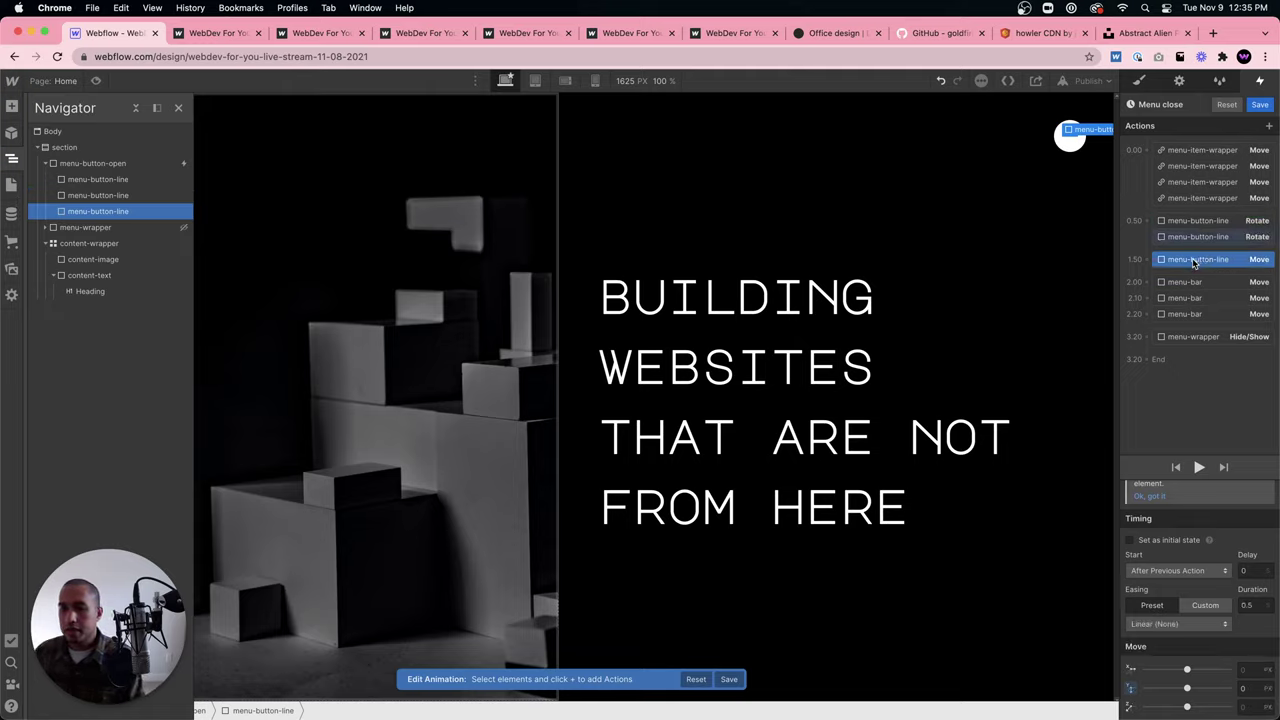
left_click(1194, 218)
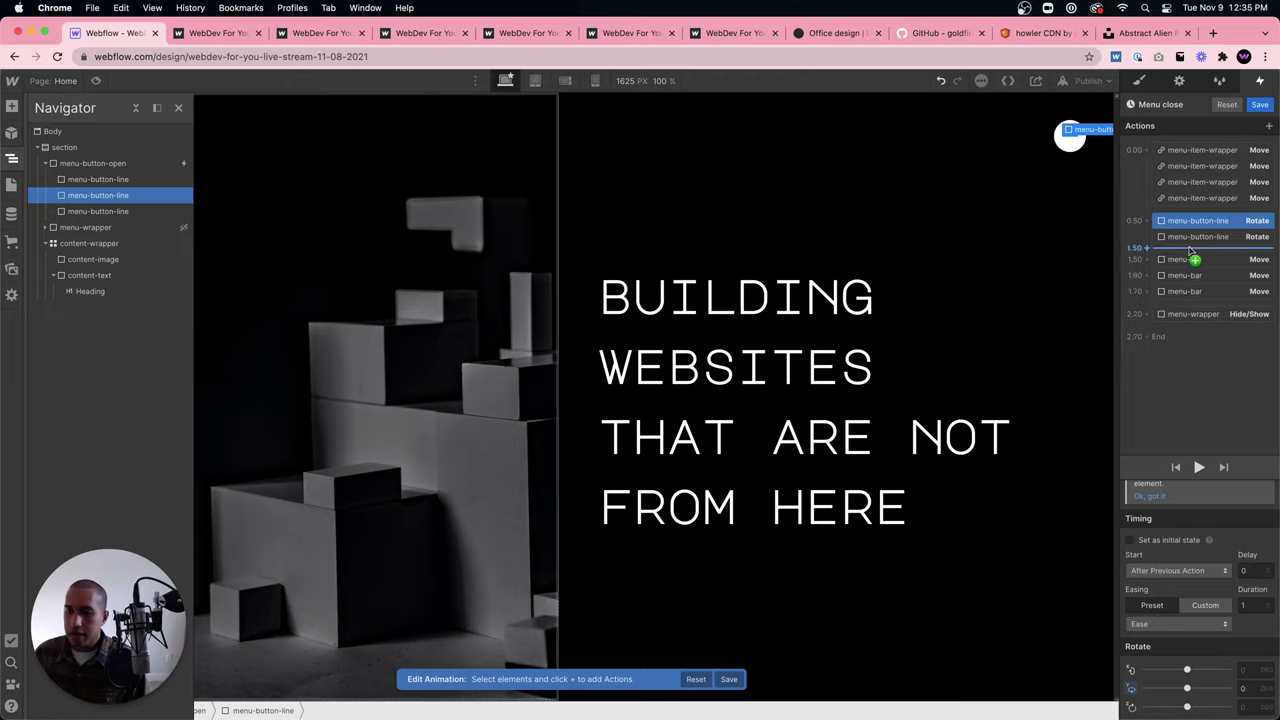
Add a second 8 px Move action and join it to the 1.50 group to run simultaneously.
left_click(1192, 248)
left_click(1165, 286)
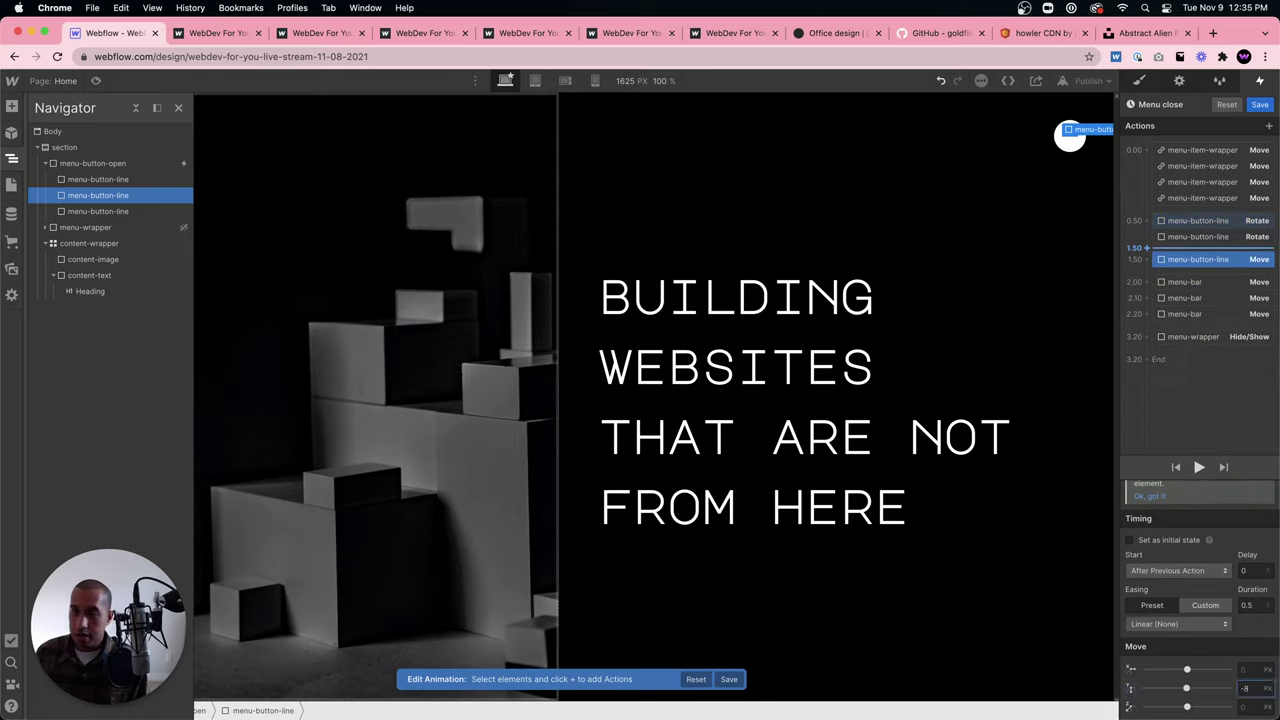
left_click(1186, 238)
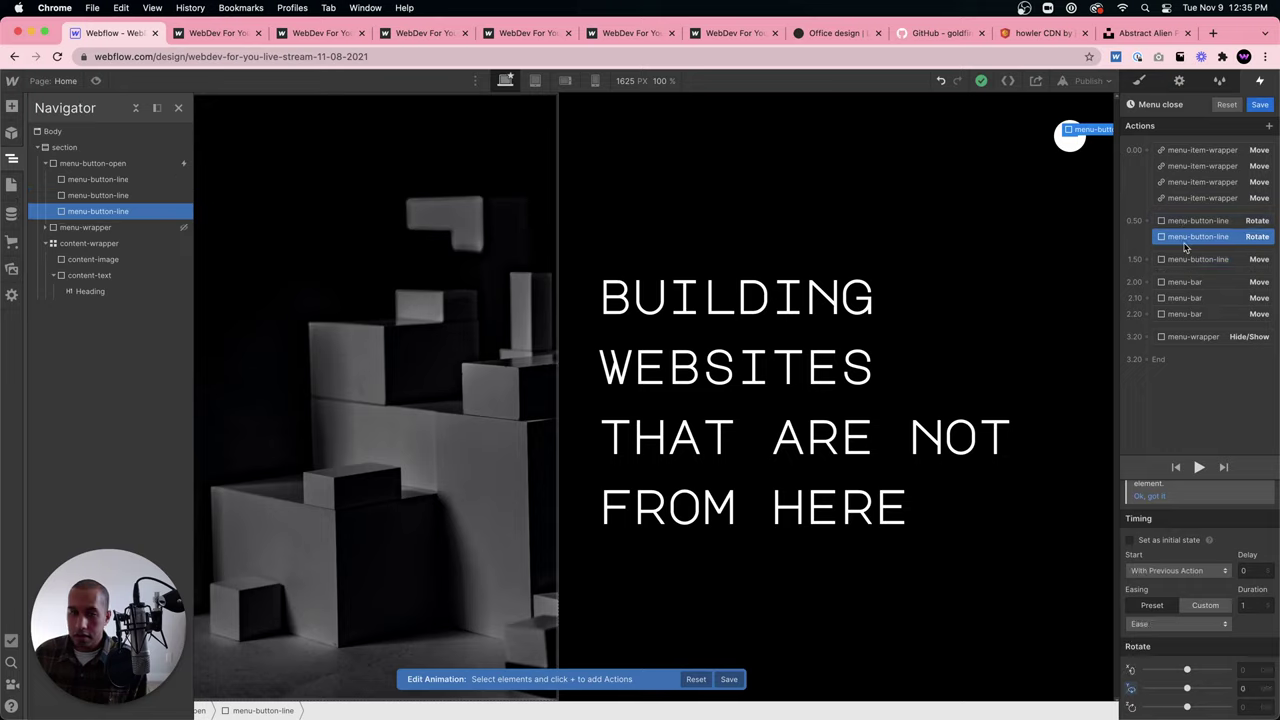
left_click(1191, 270)
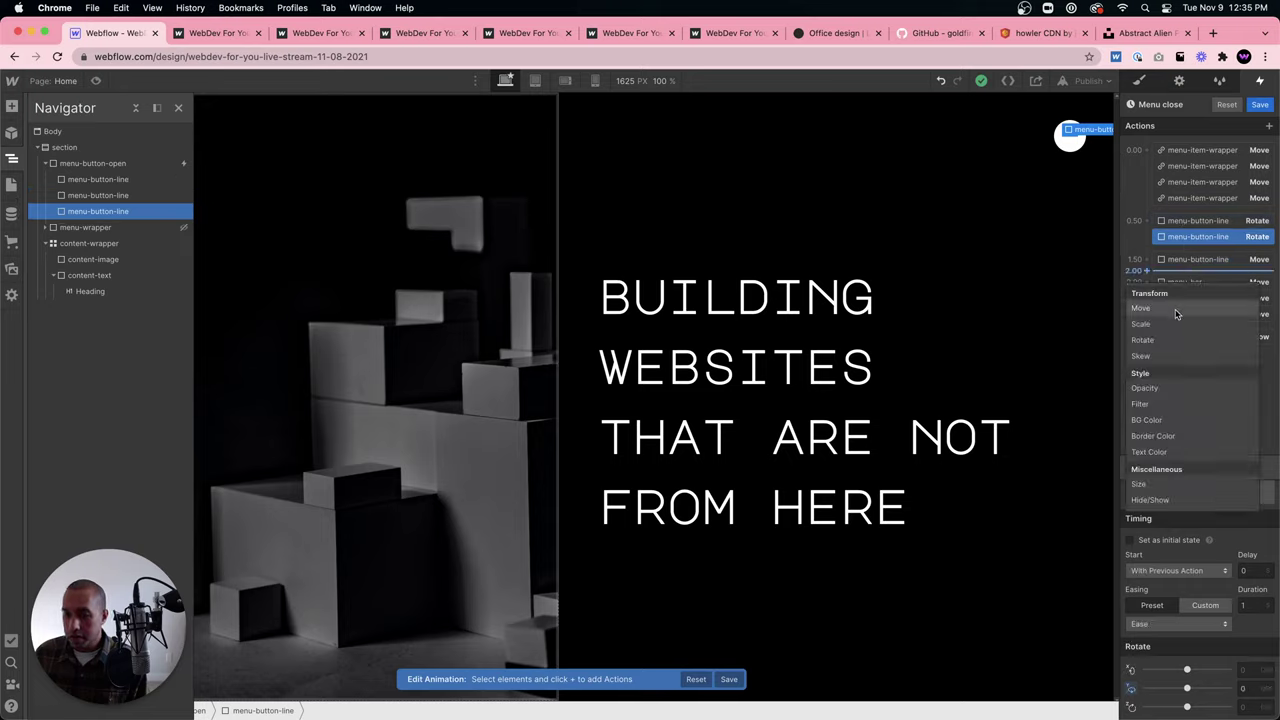
left_click(1176, 312)
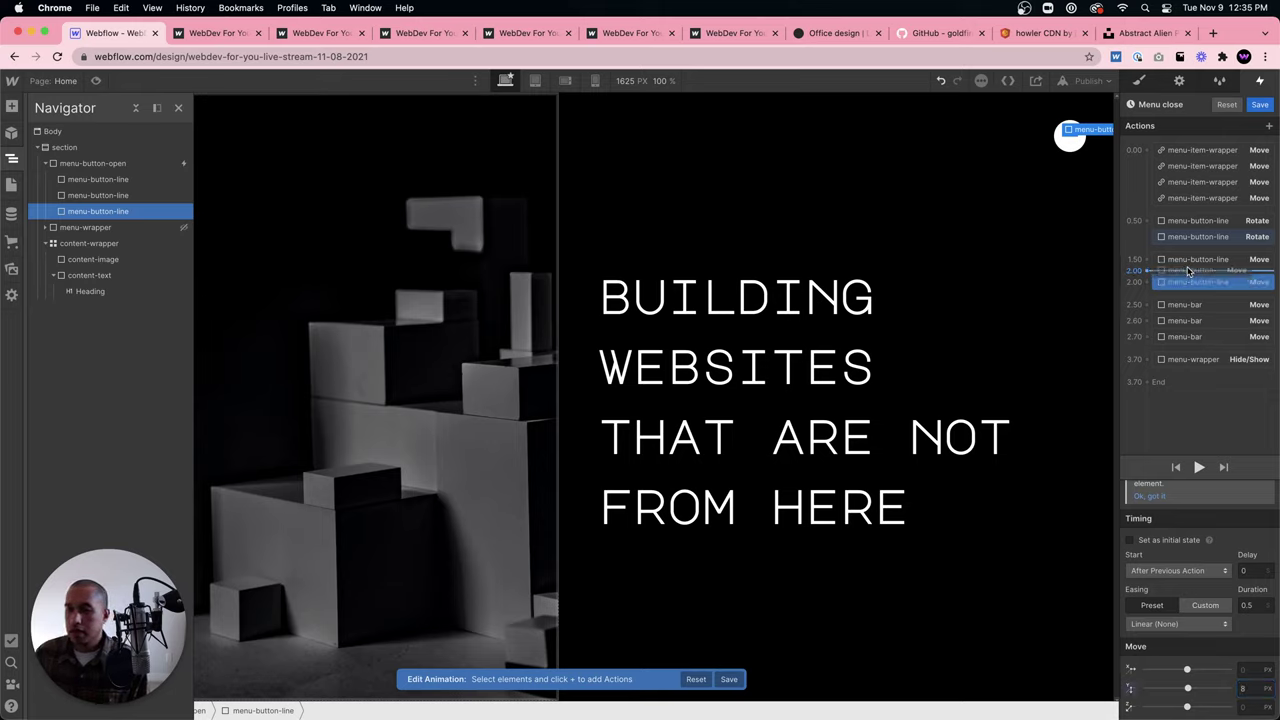
left_click_drag(1187, 266, 1188, 270)
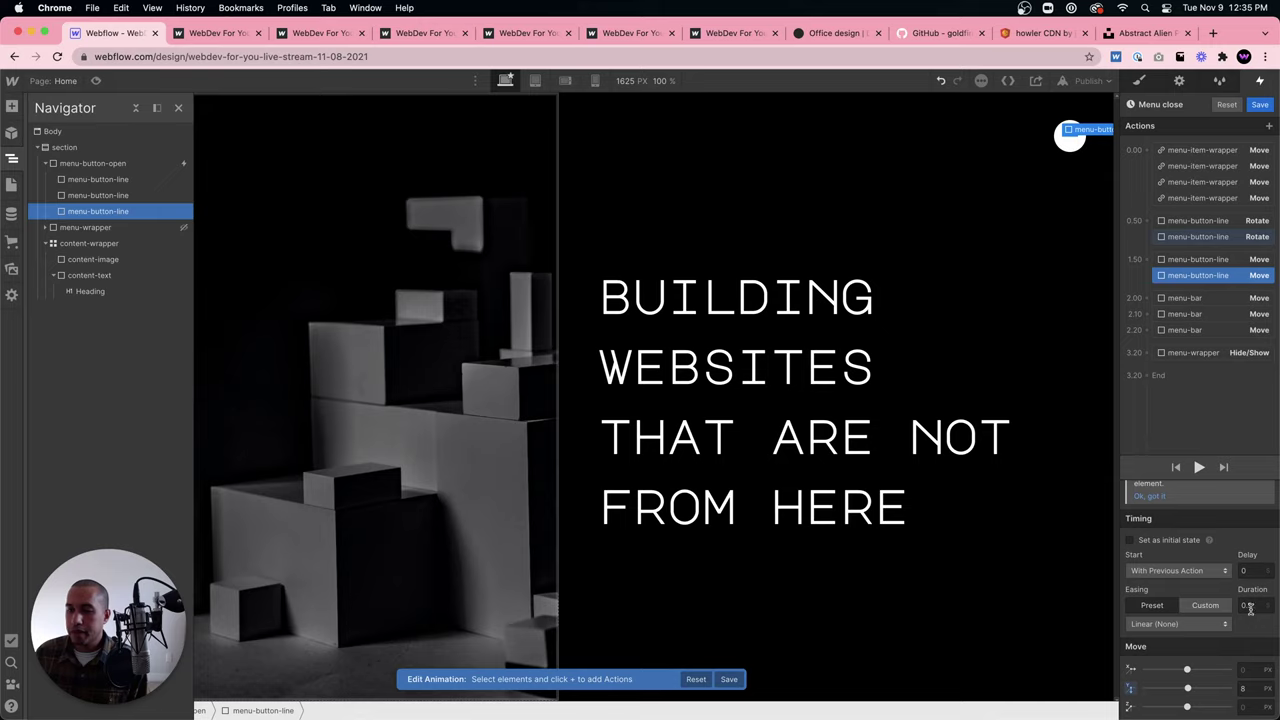
Close Menu close and review the Menu open animation's button-line Move and Rotate actions.
left_click(1259, 104)
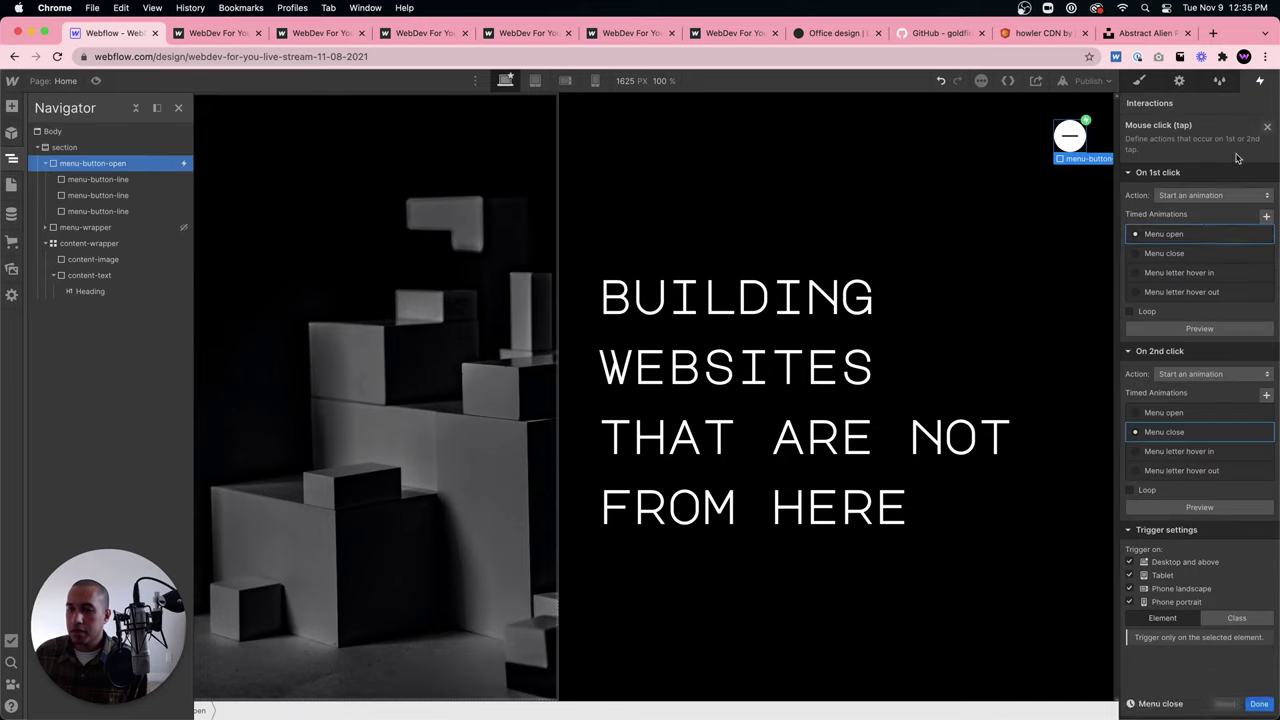
left_click(1201, 234)
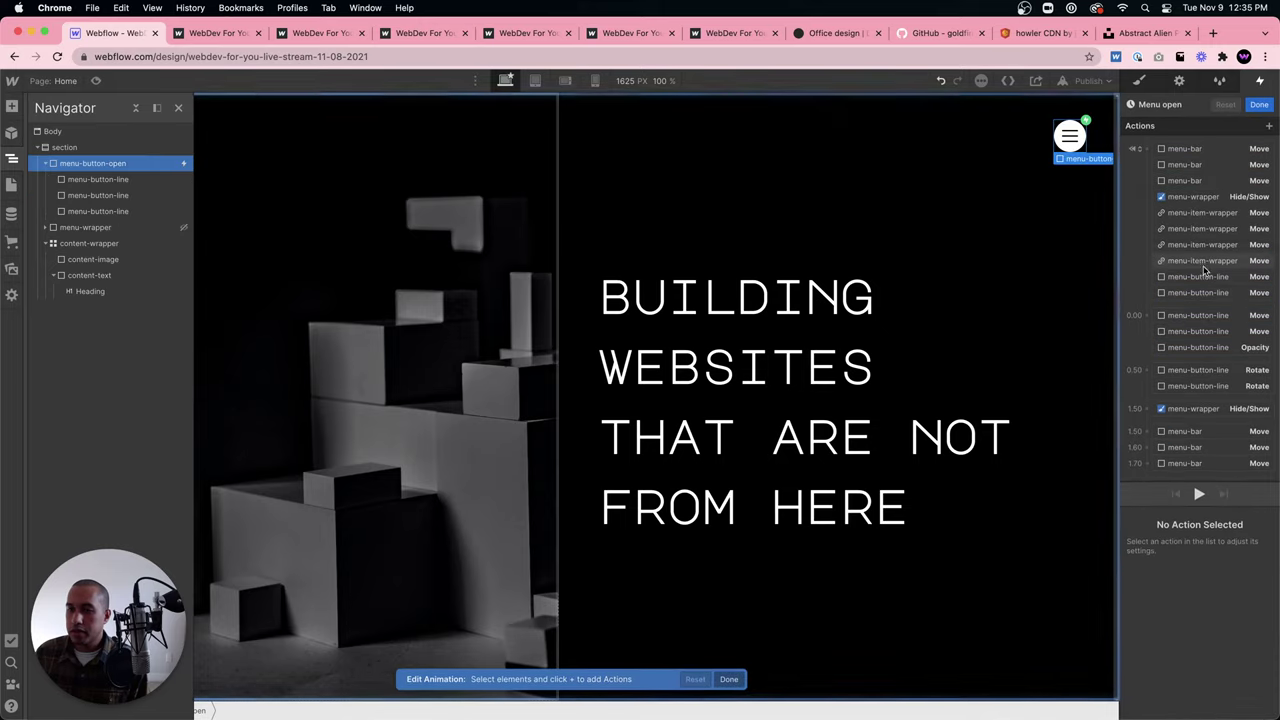
left_click(1200, 317)
left_click(1201, 333)
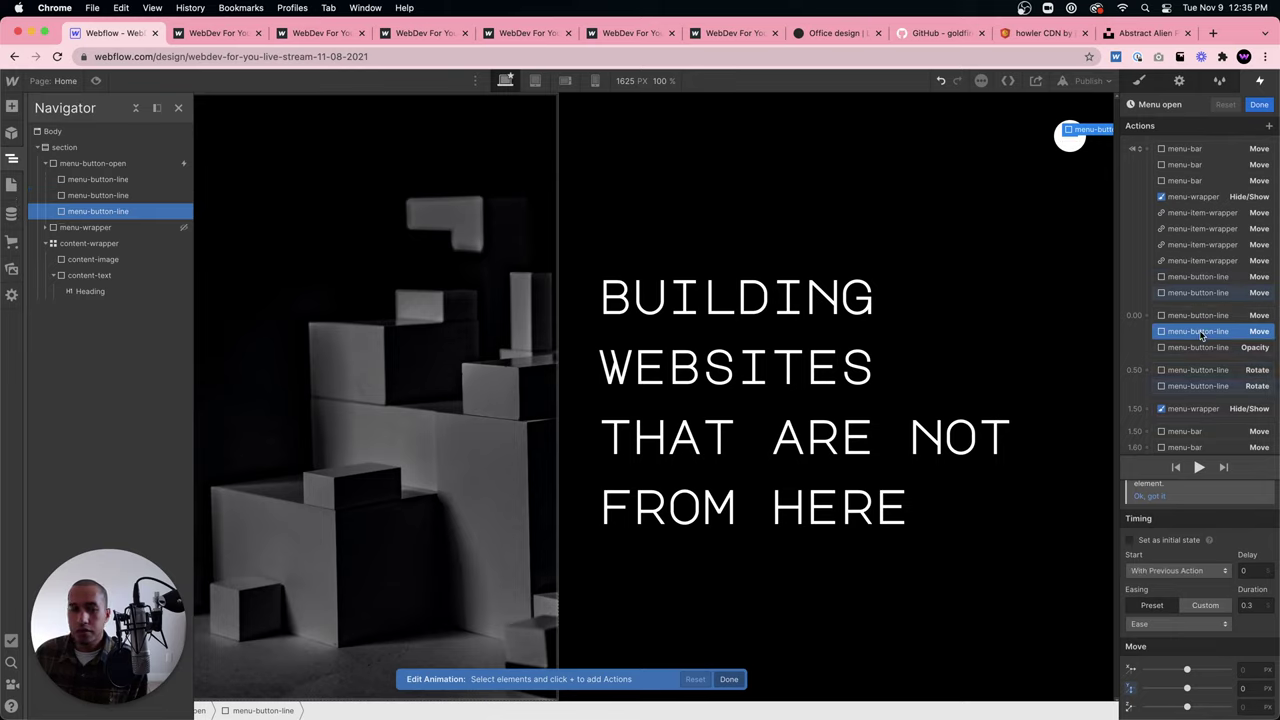
left_click(1203, 315)
left_click(1203, 277)
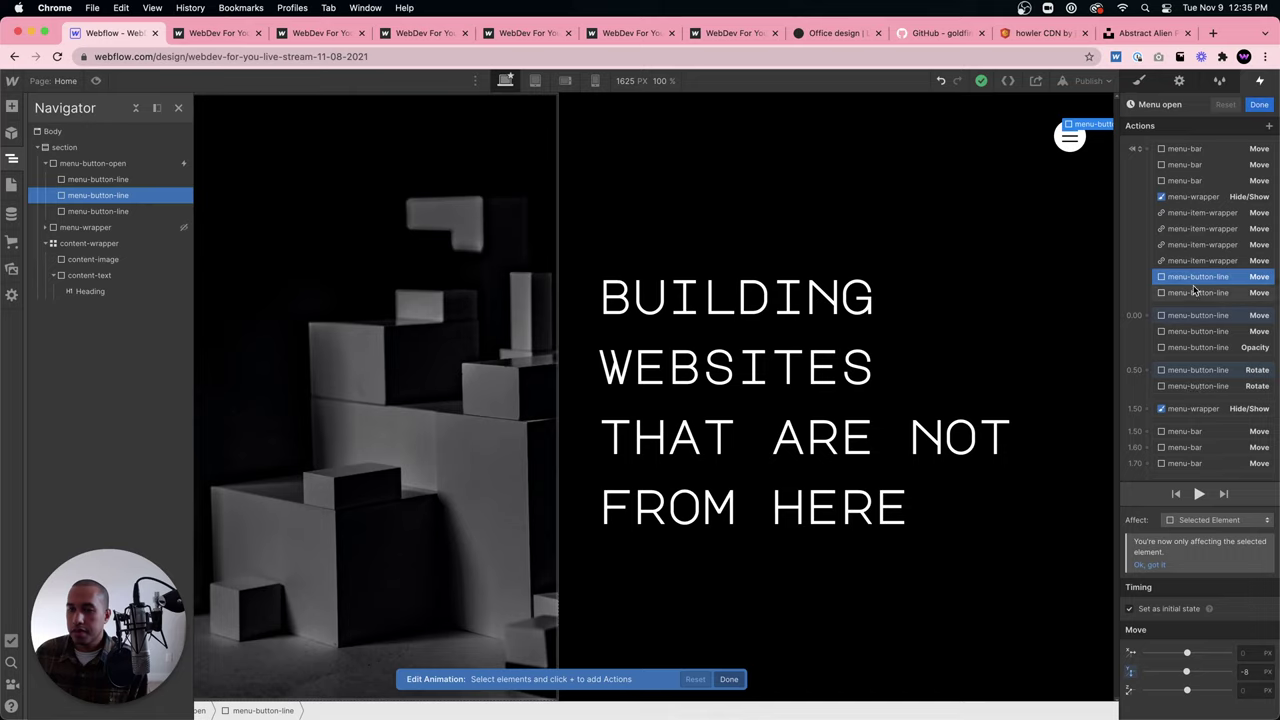
left_click(1195, 371)
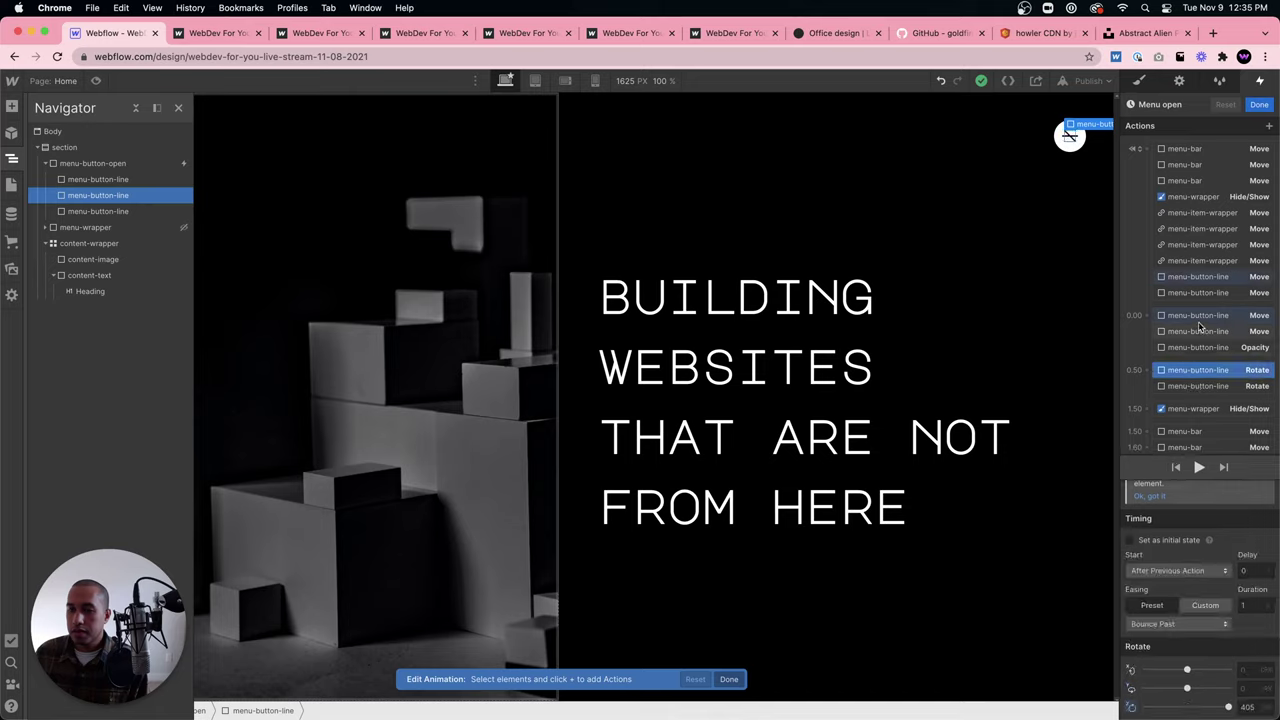
left_click(1205, 292)
Give the menu-button-line Opacity fade in Menu open Ease easing and finish editing.
left_click(1206, 350)
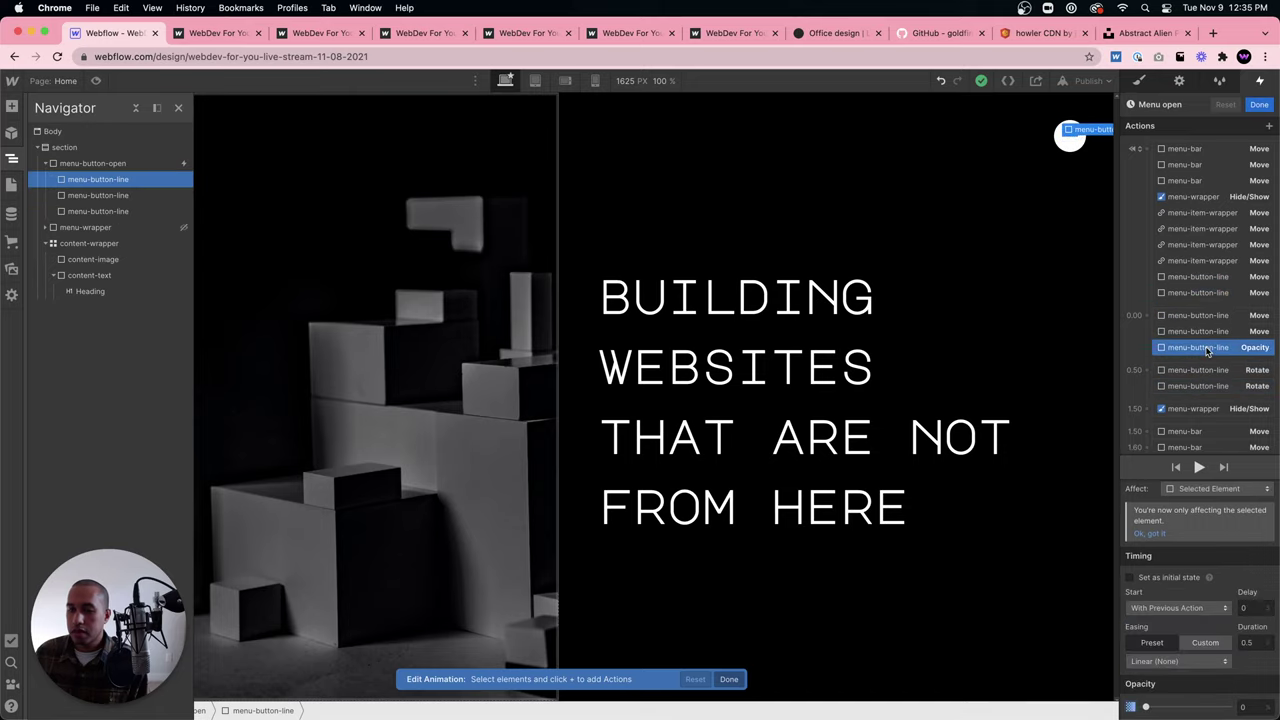
left_click(1205, 334)
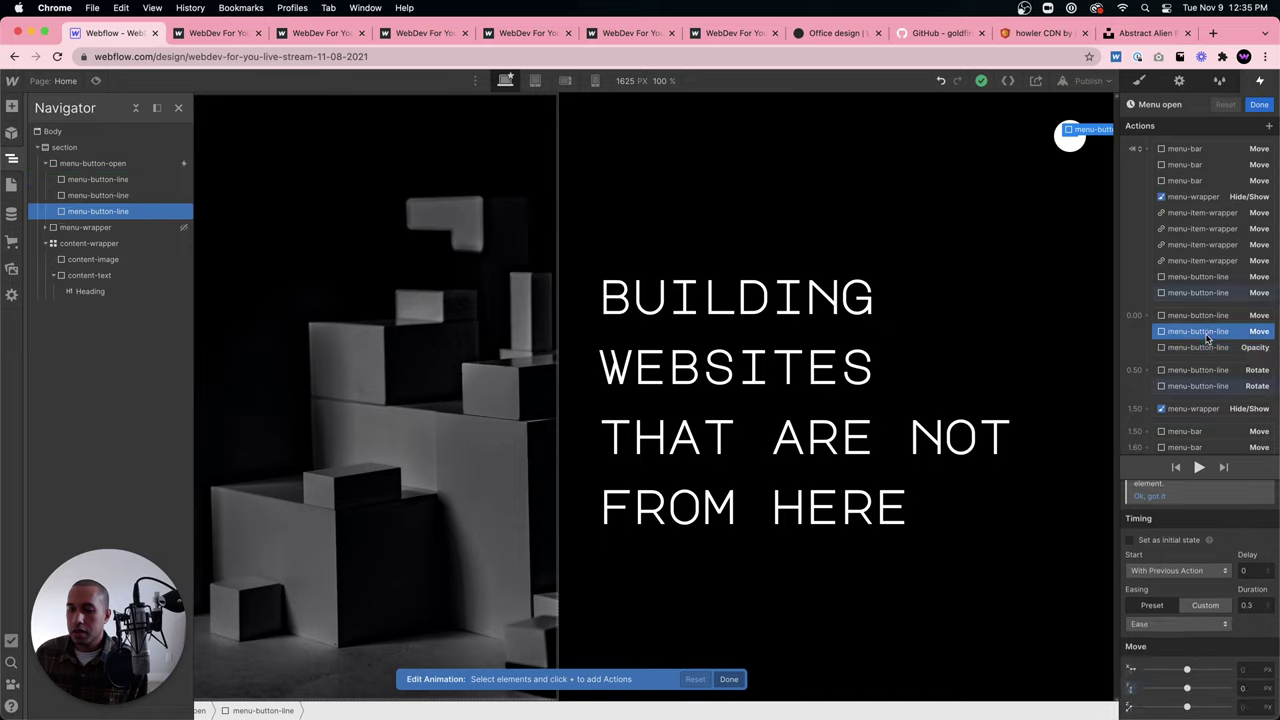
left_click(1205, 349)
left_click(1178, 661)
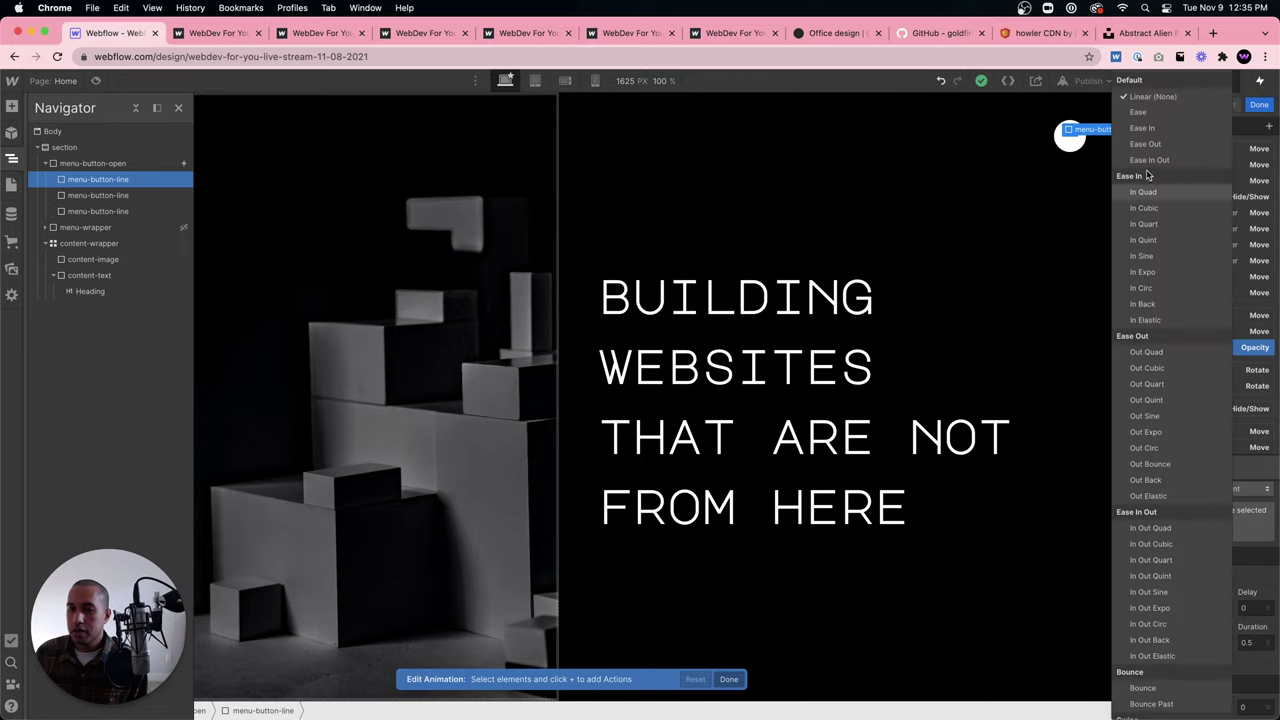
left_click(1143, 111)
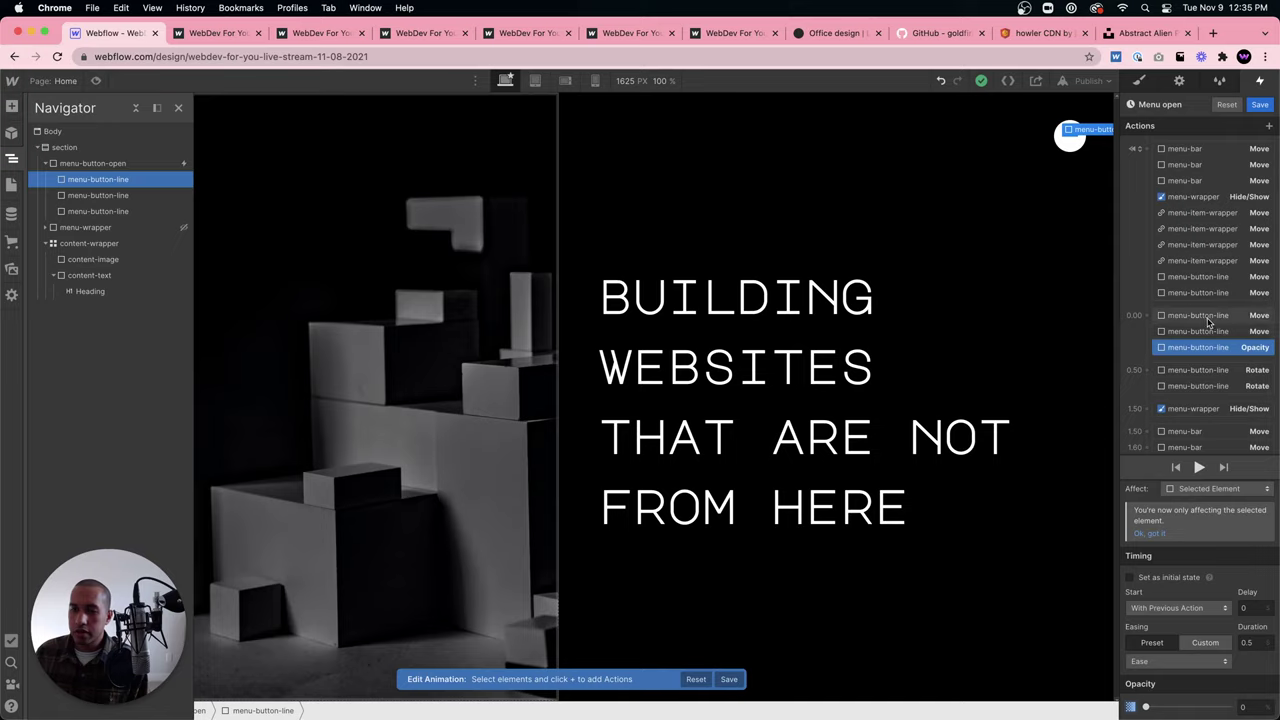
left_click(1206, 318)
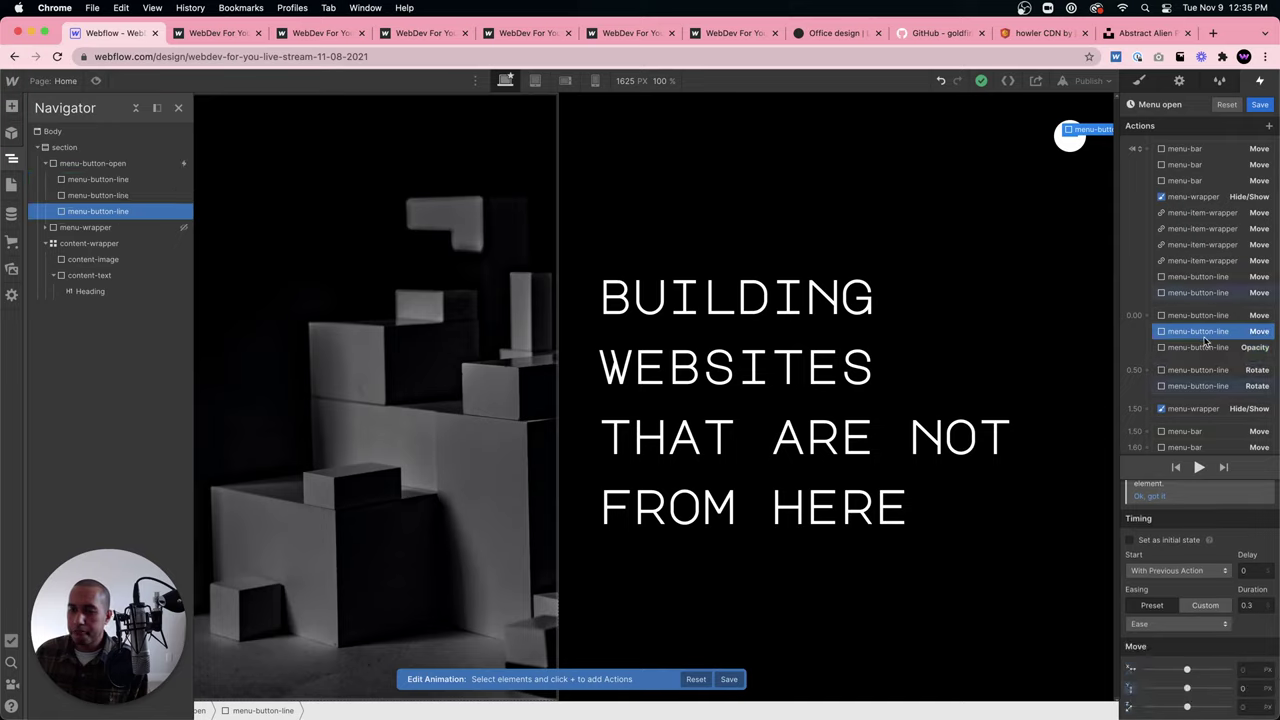
left_click(1259, 105)
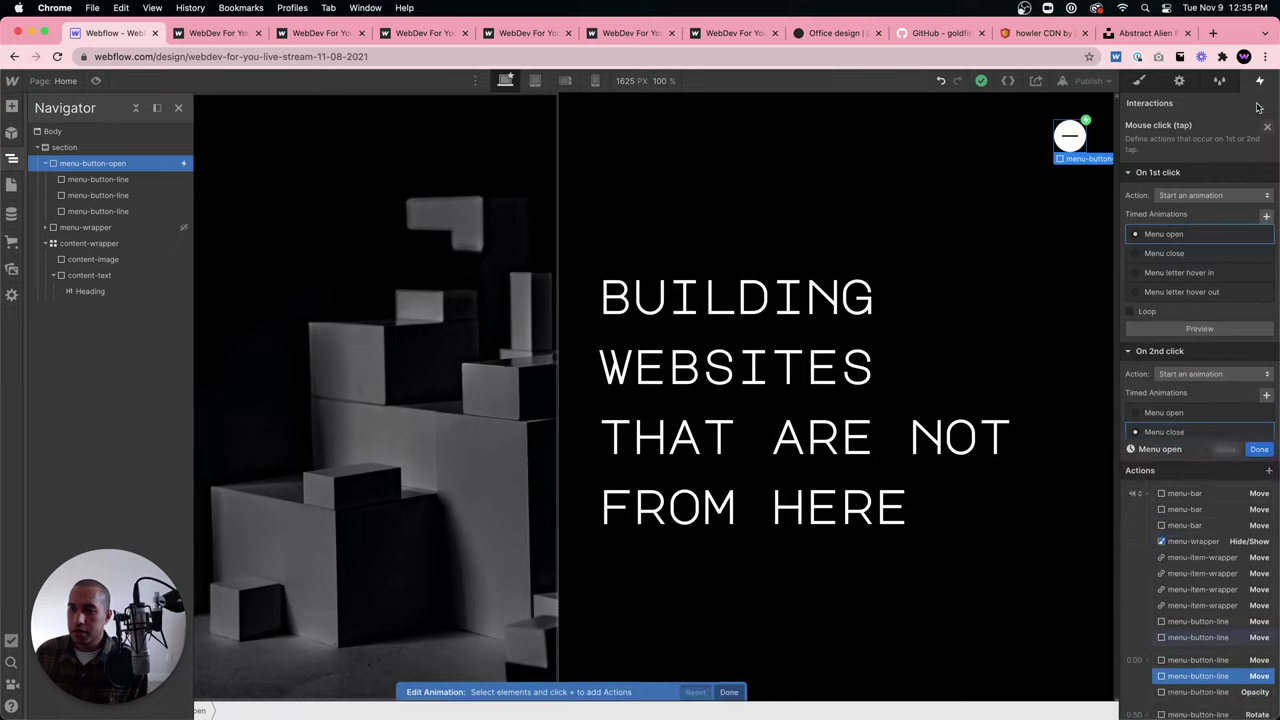
In Menu close, give both 1.50 Move actions a 0.3 s duration and Ease easing.
left_click(1230, 431)
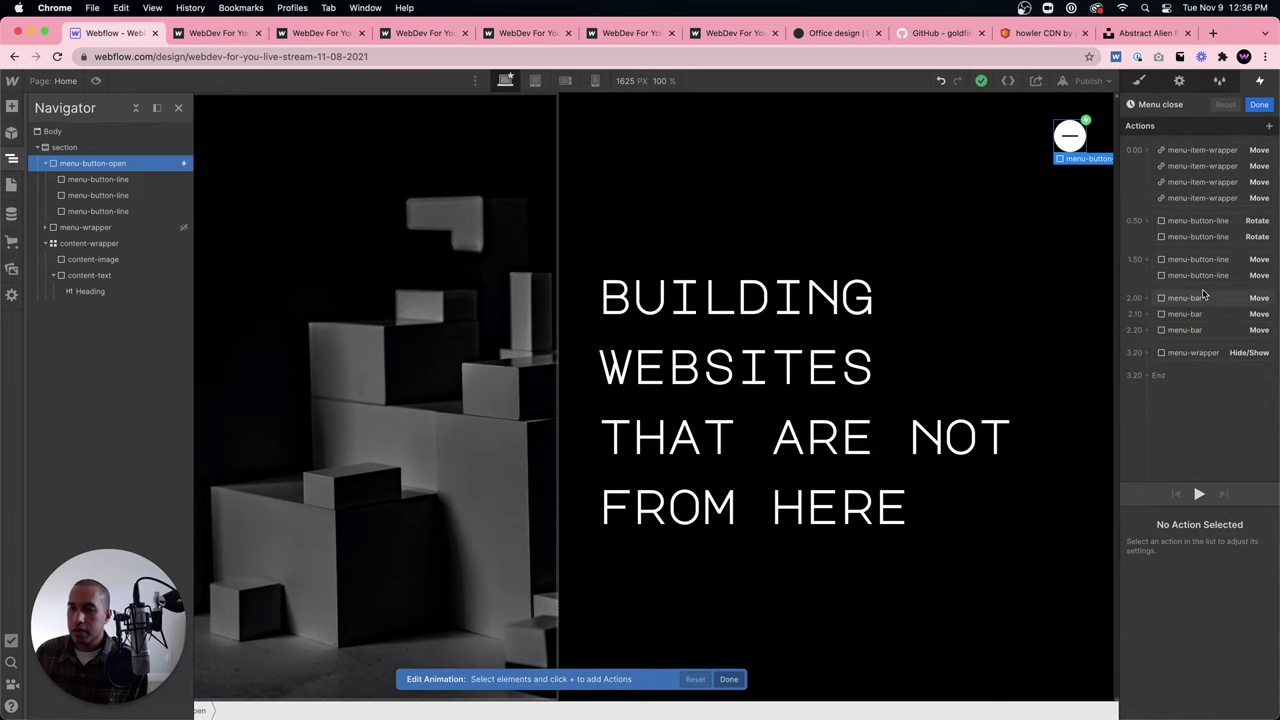
left_click(1200, 236)
left_click(1200, 261)
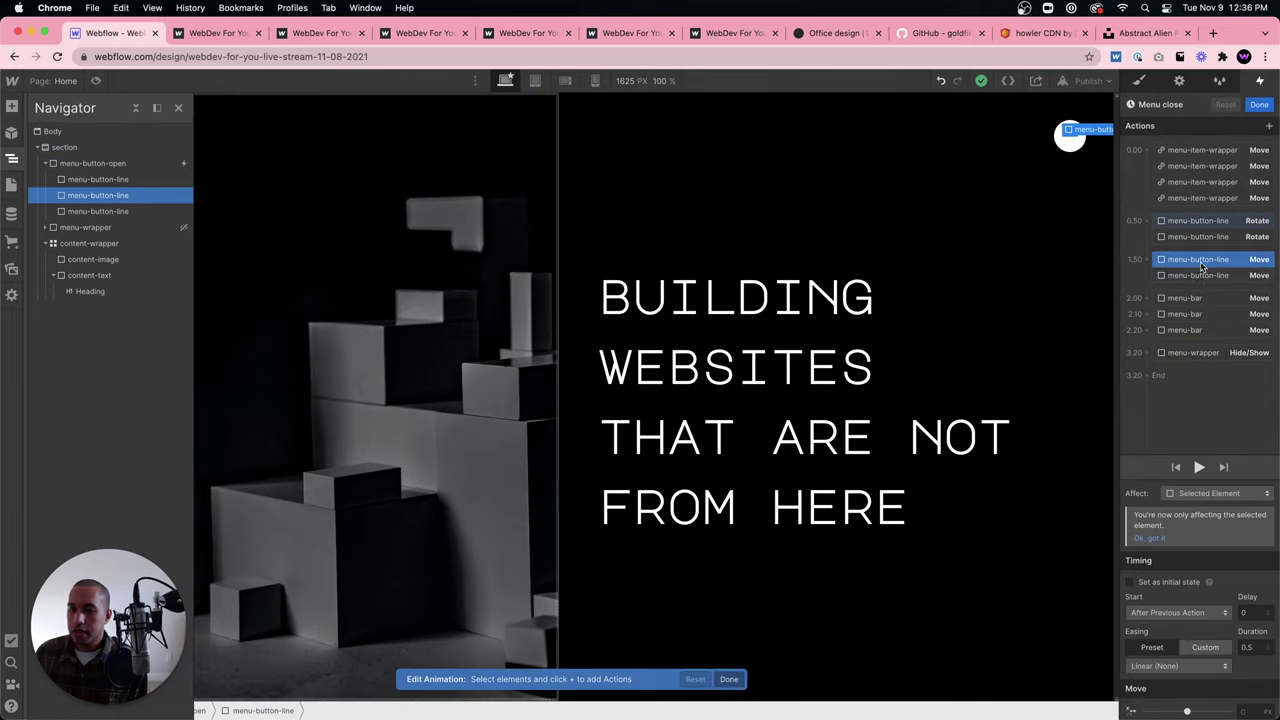
left_click(1200, 276, "shift")
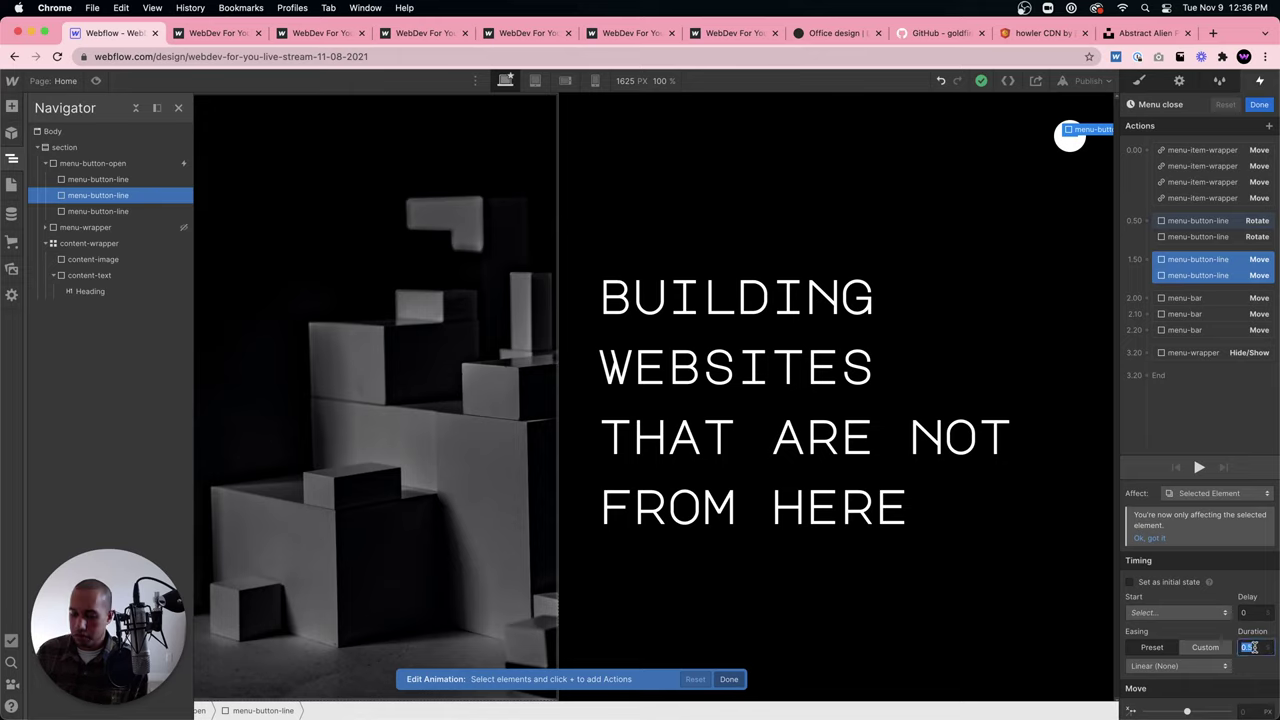
left_click(1178, 665)
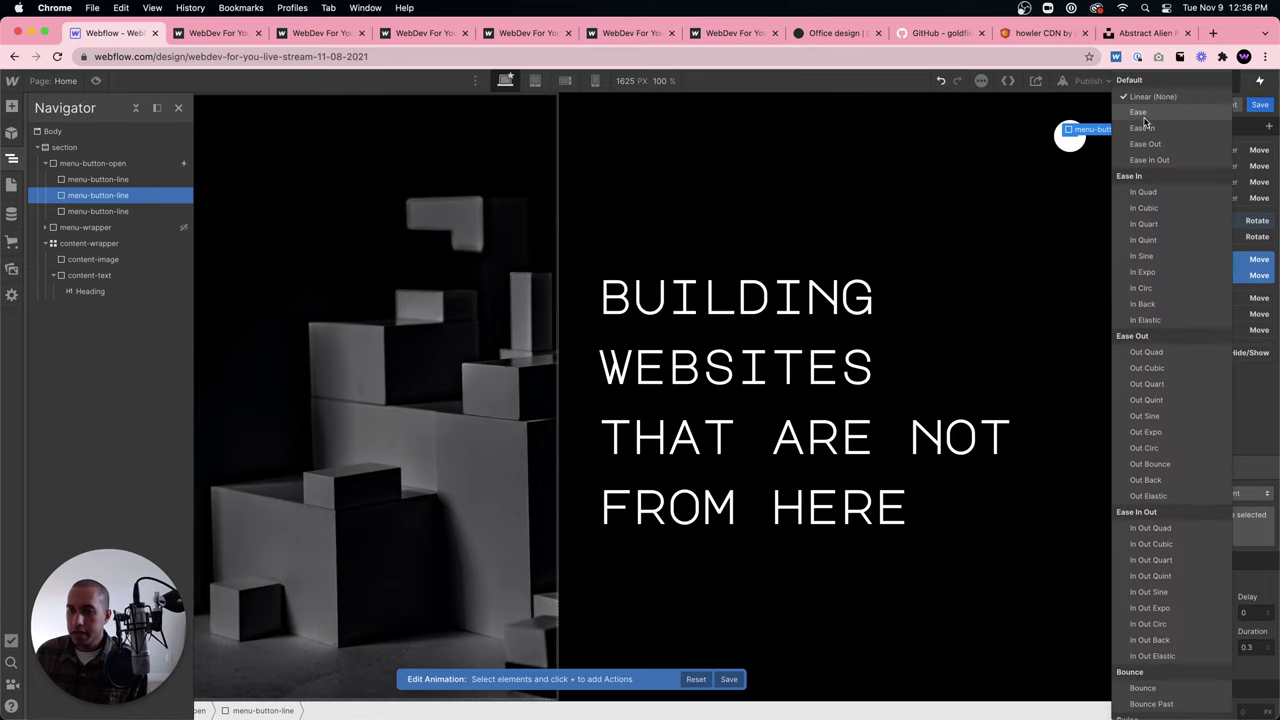
left_click(1215, 325)
left_click(1182, 278)
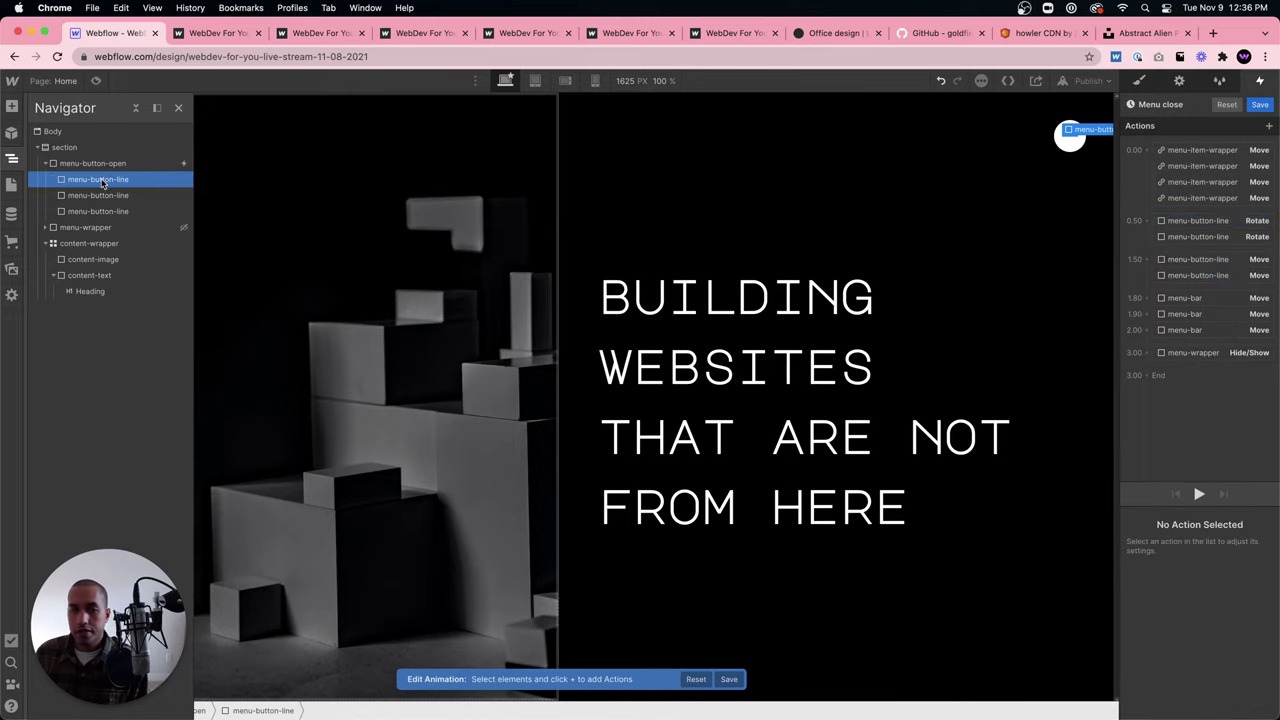
Add a 1.80 Opacity step with Ease, 0.3 s duration and Selected Element, then preview.
left_click(1146, 286)
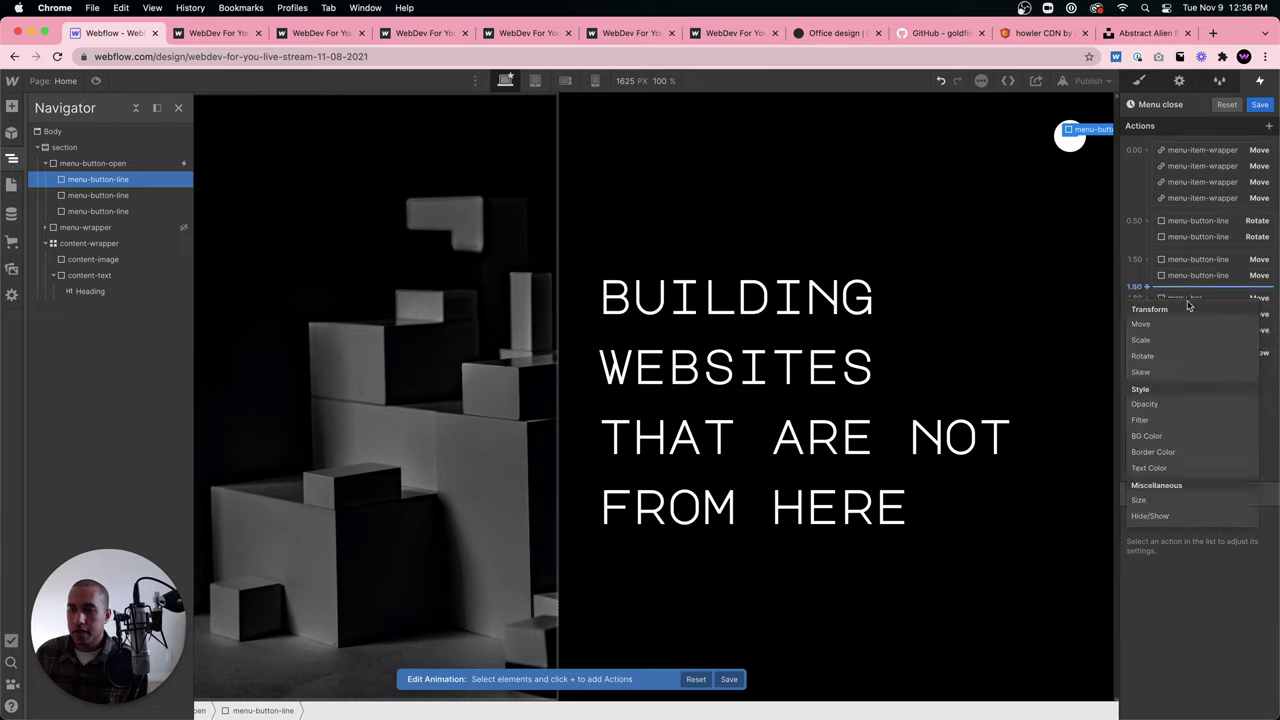
left_click(1164, 406)
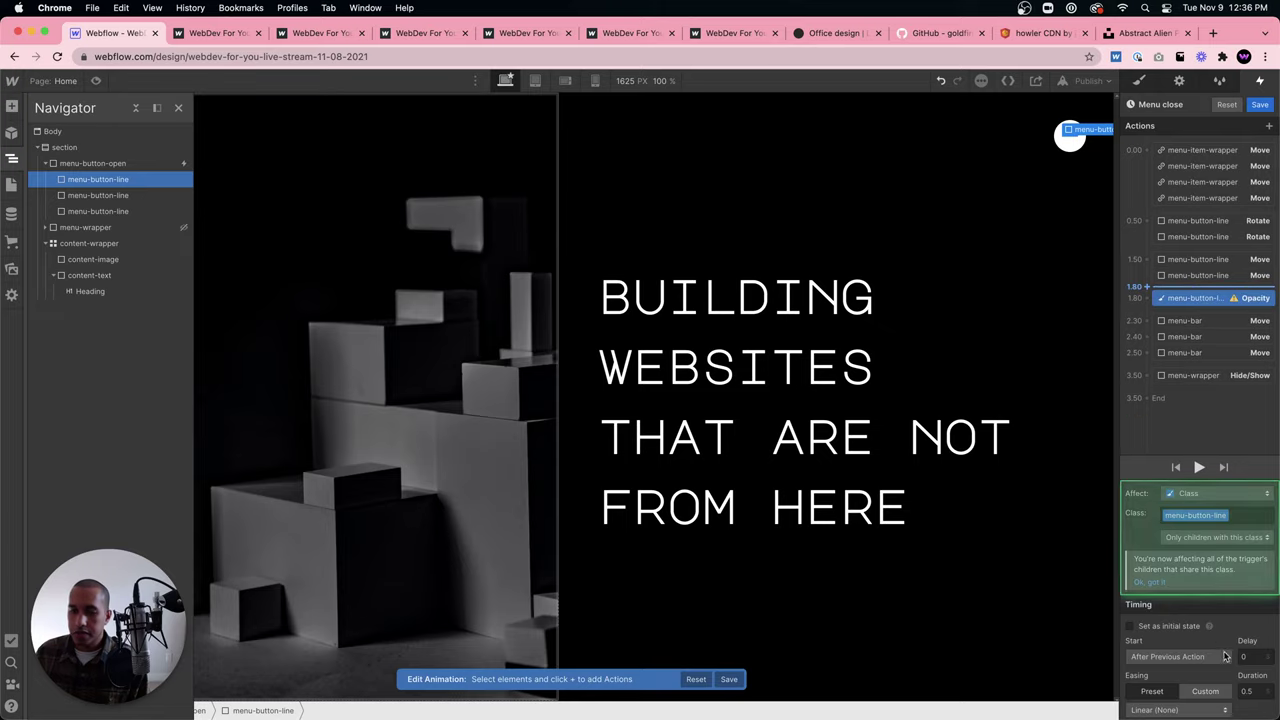
scroll(1234, 691, "down", 2)
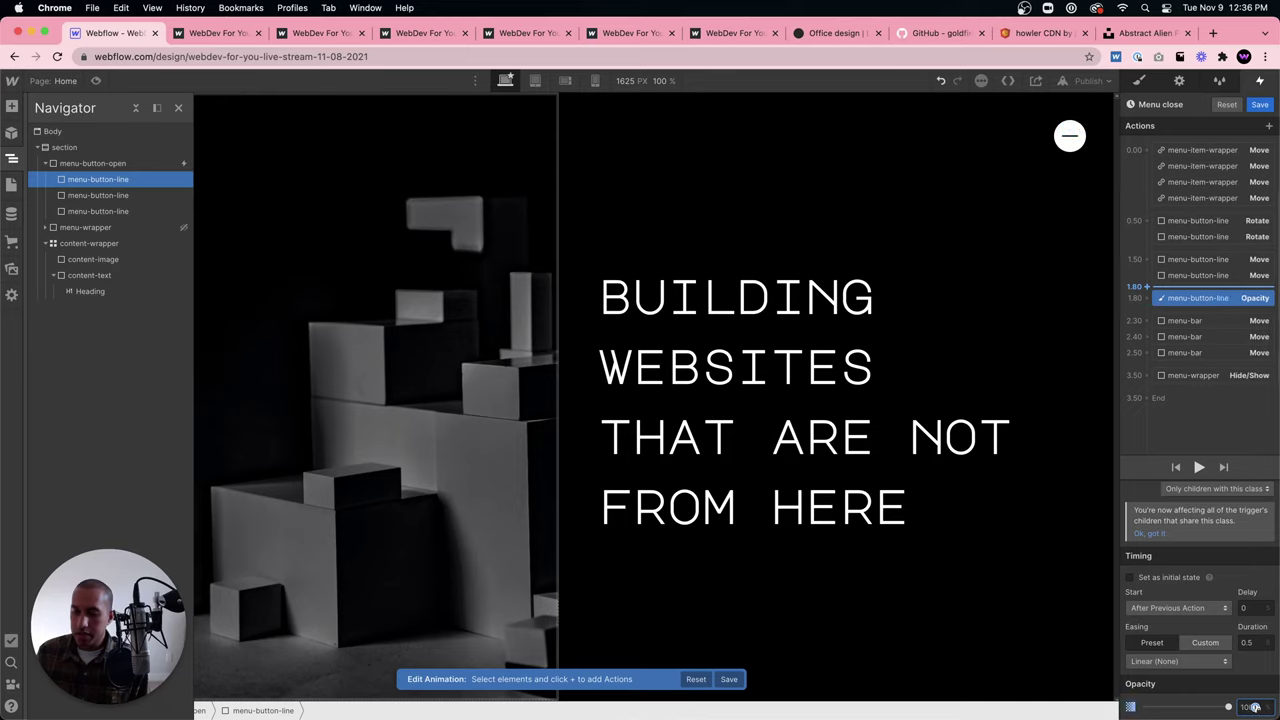
left_click(1192, 664)
left_click(1139, 112)
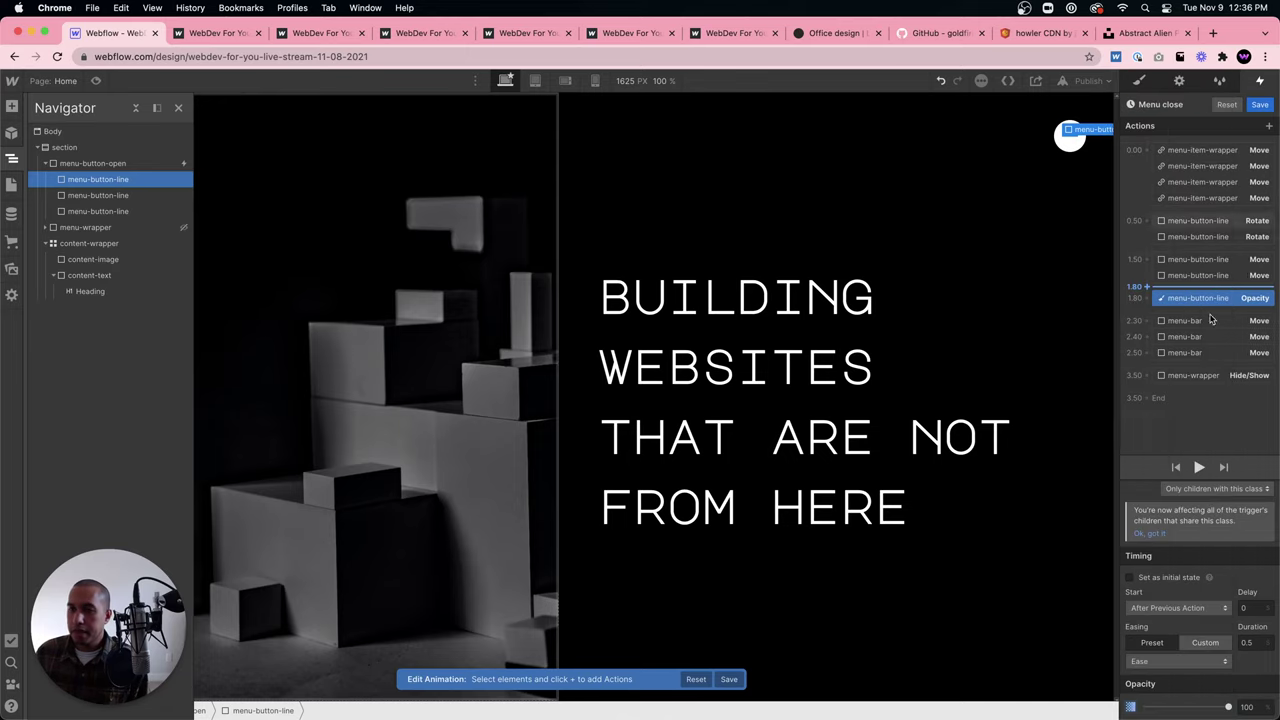
left_click(1250, 642)
key("super+a")
key("BackSpace")
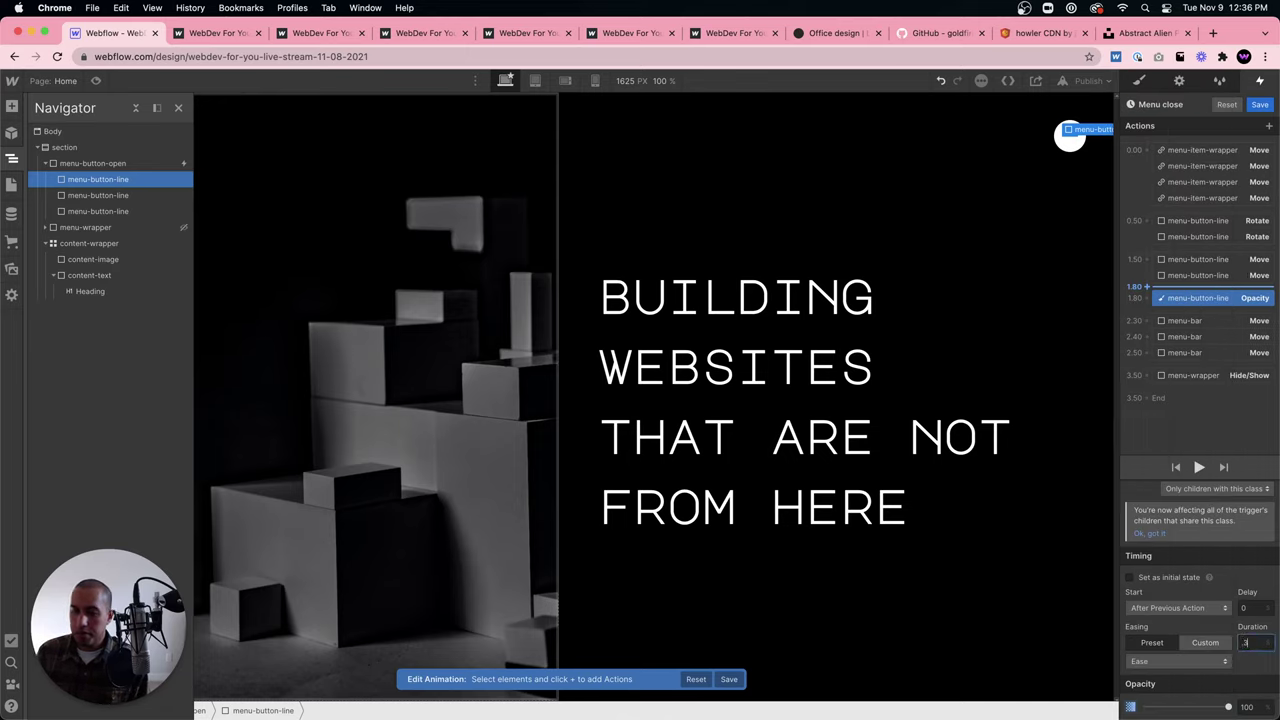
key("Return")
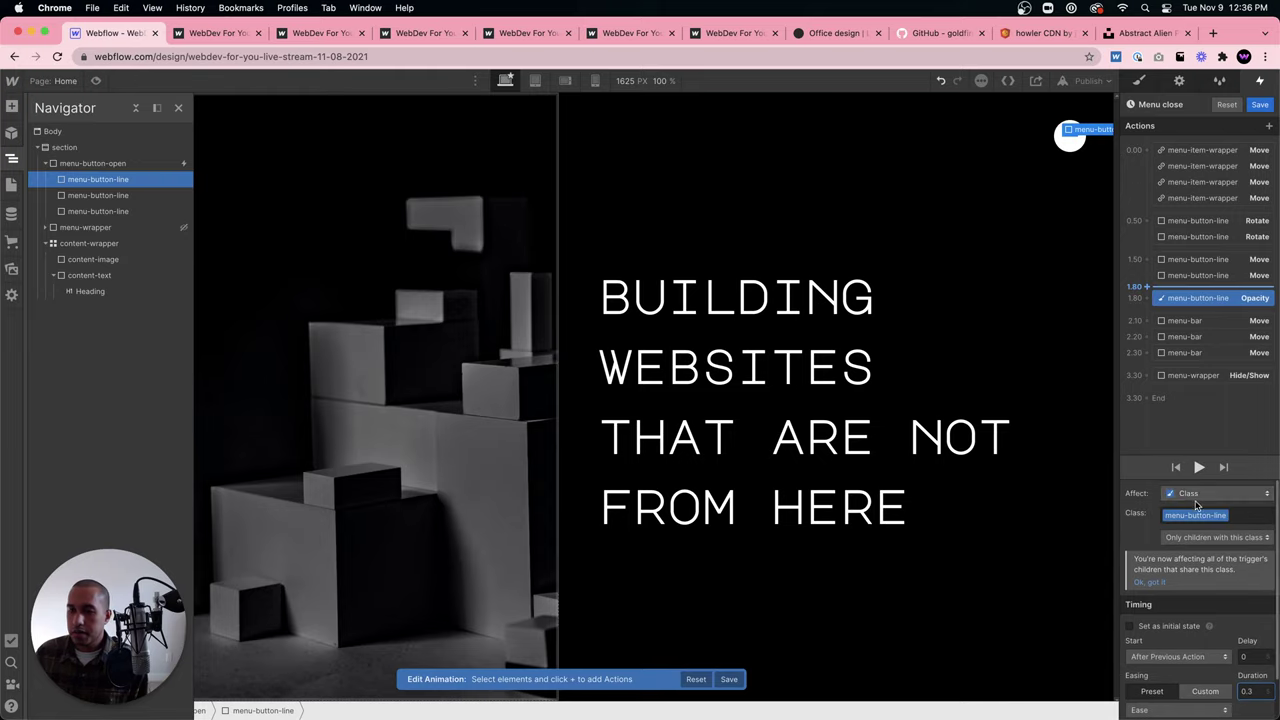
left_click(1197, 494)
left_click(1200, 476)
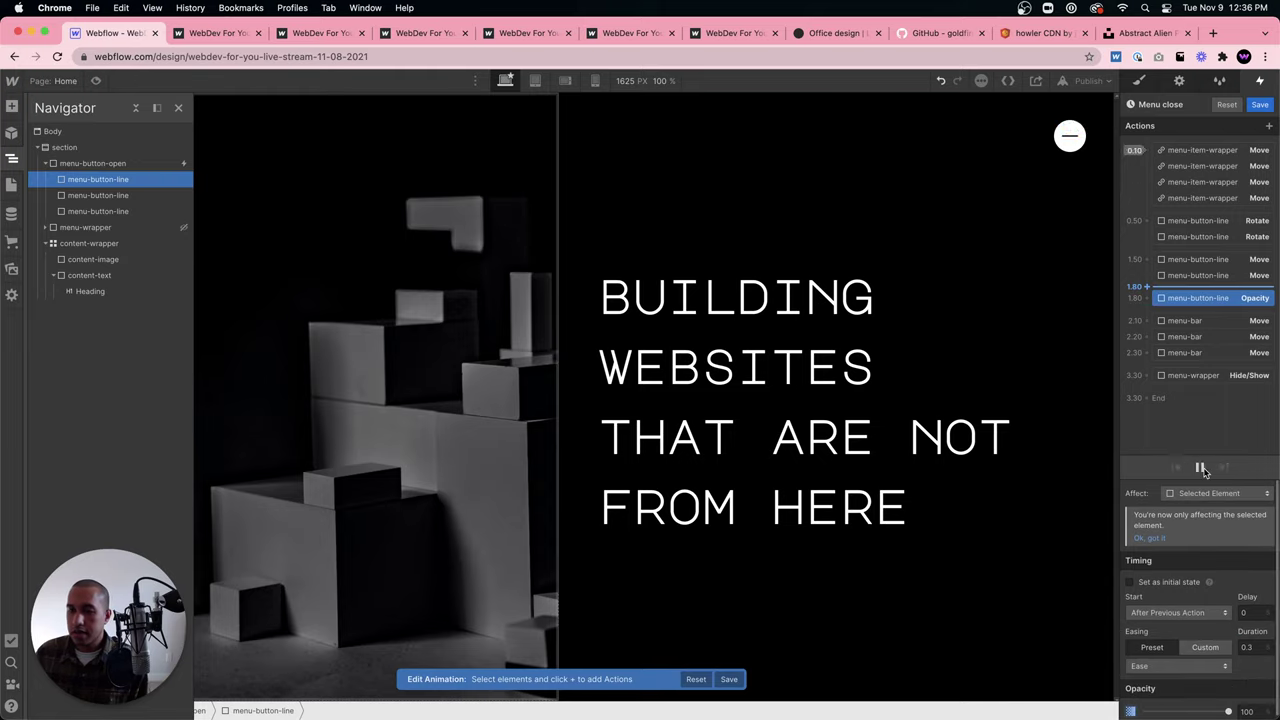
left_click(96, 80)
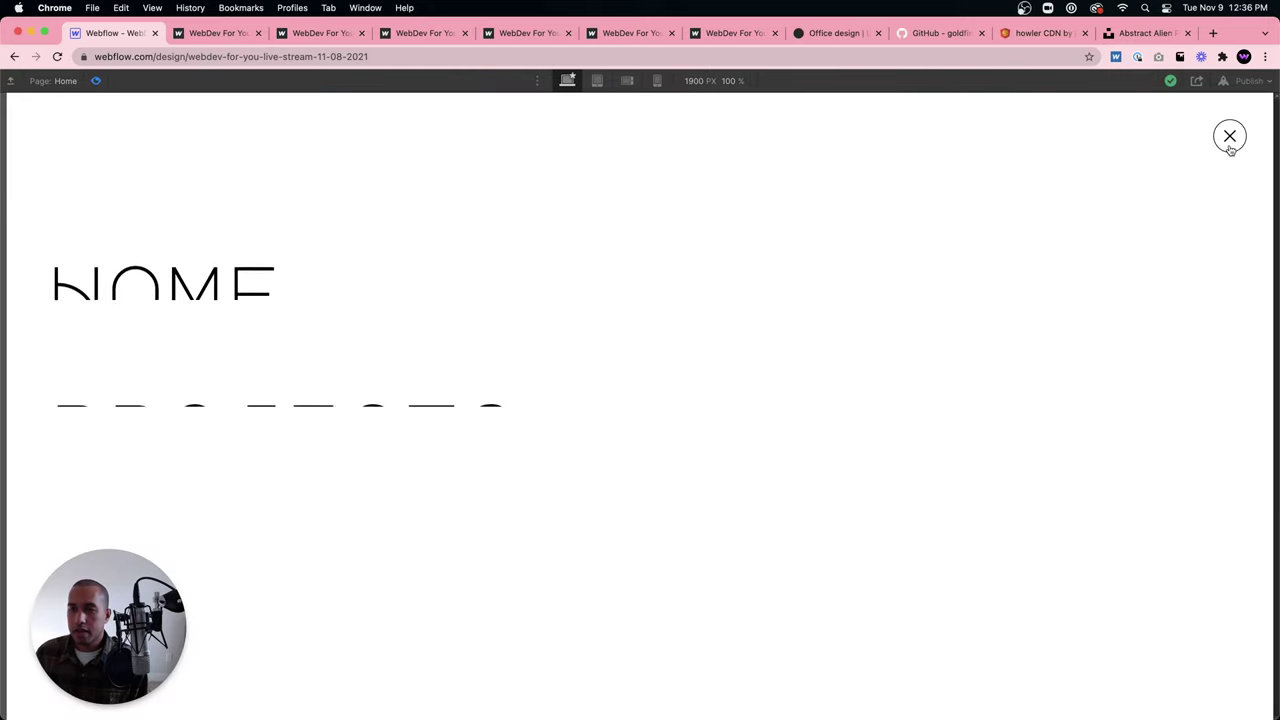
left_click(1229, 138)
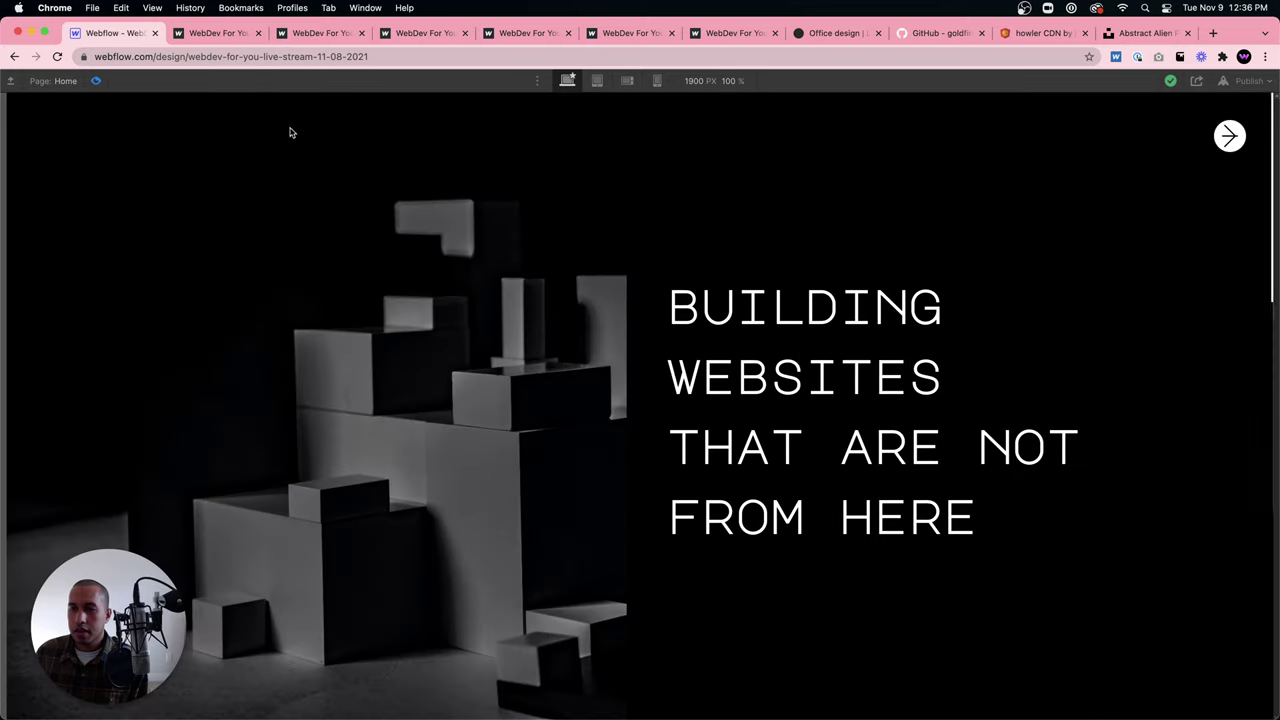
left_click(97, 81)
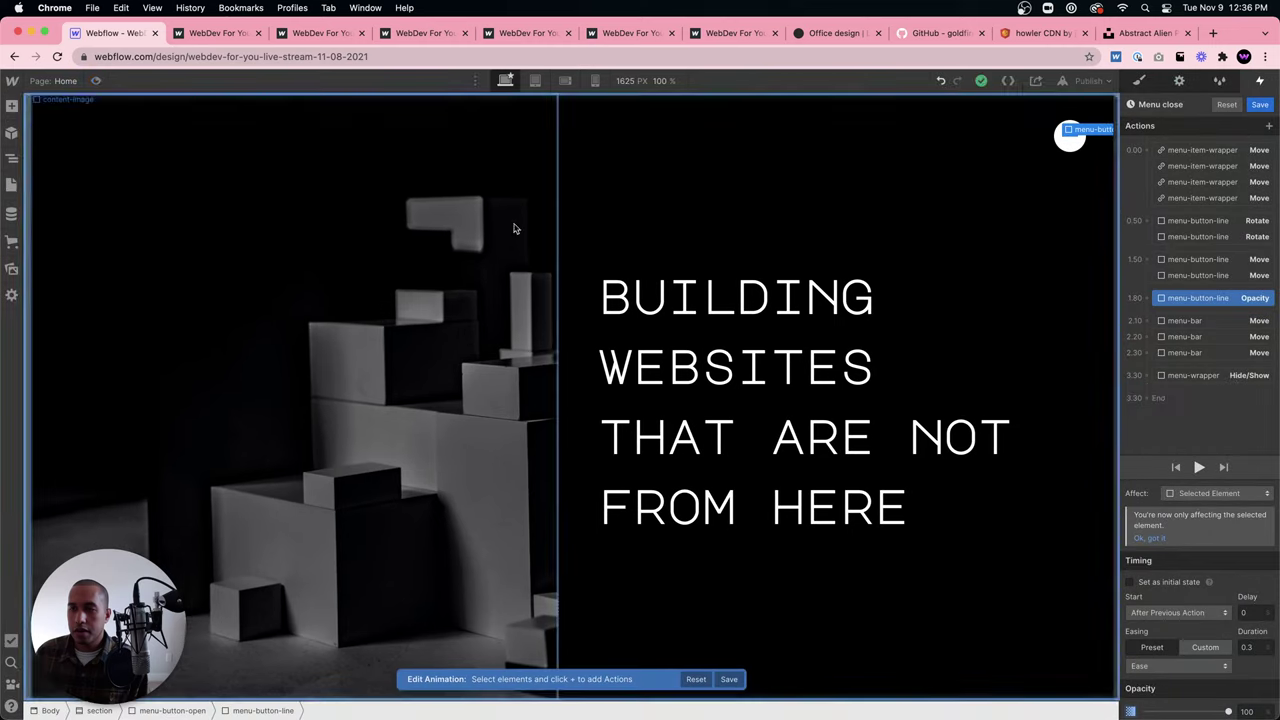
Drag the two 1.50 button-line Move actions earlier to 0.50, then back later in the timeline.
left_click(1210, 260)
left_click(1211, 275, "shift")
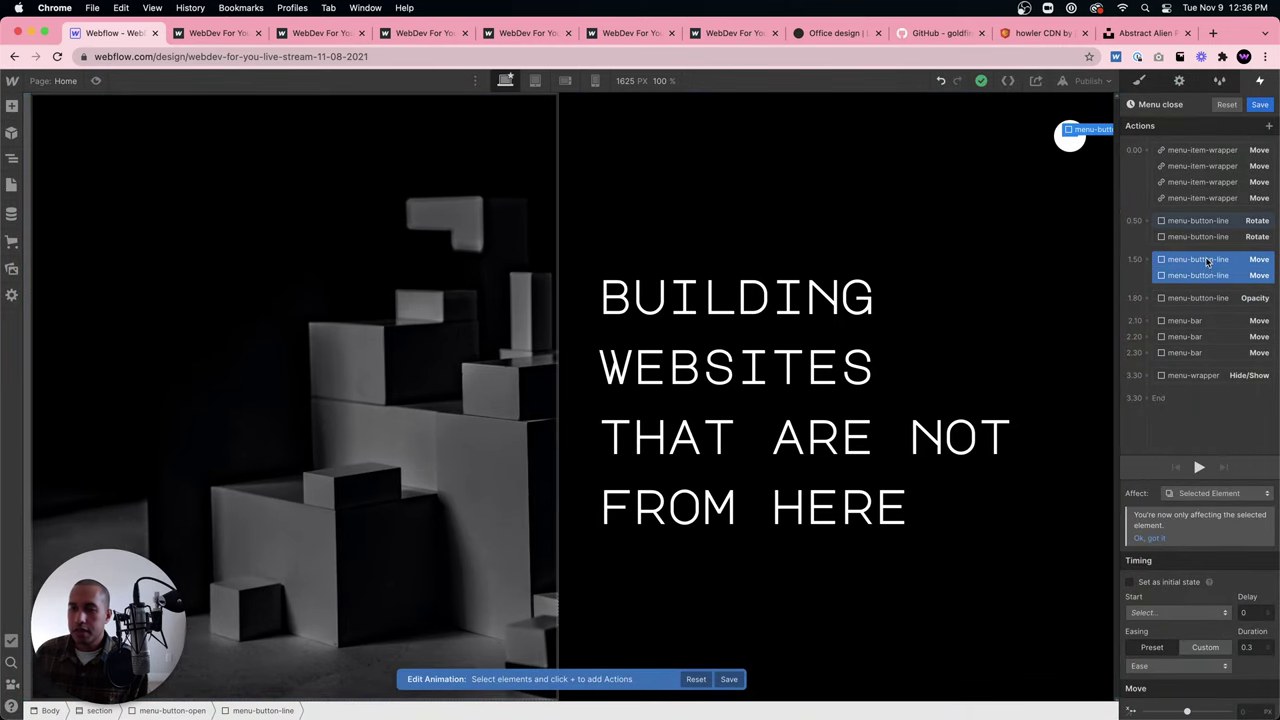
left_click_drag(1207, 262, 1205, 222)
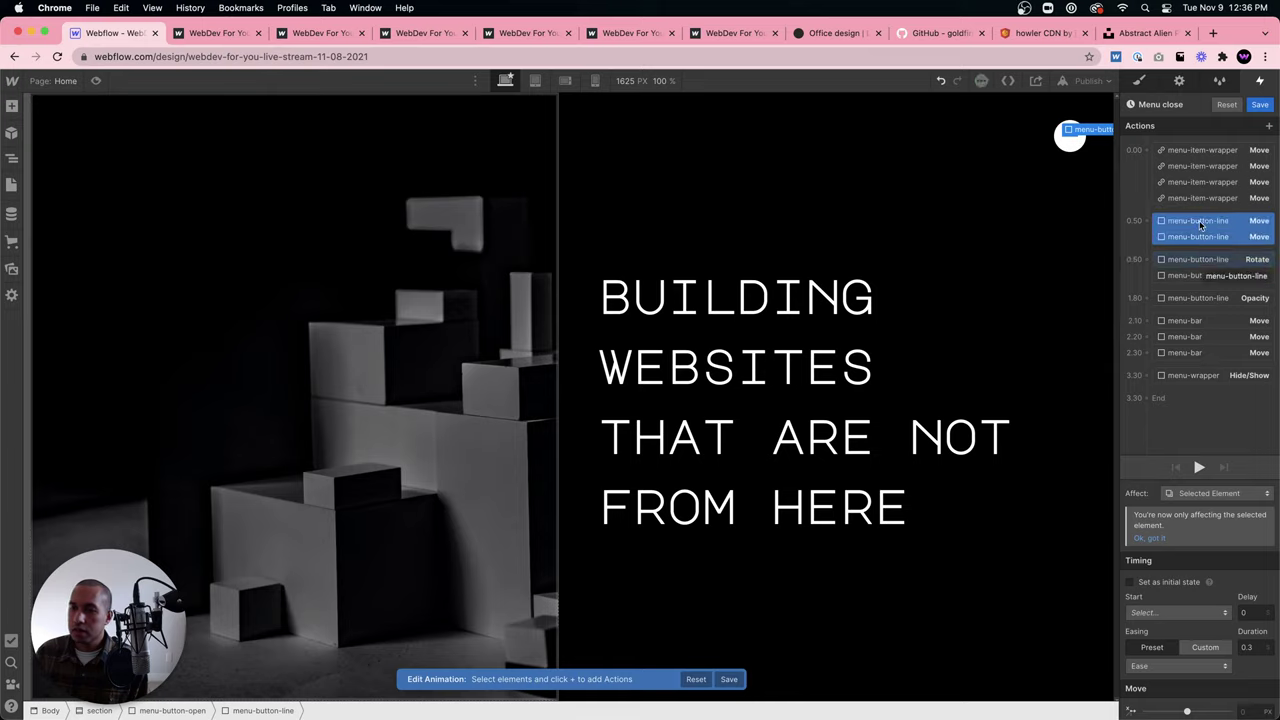
left_click_drag(1205, 228, 1202, 292)
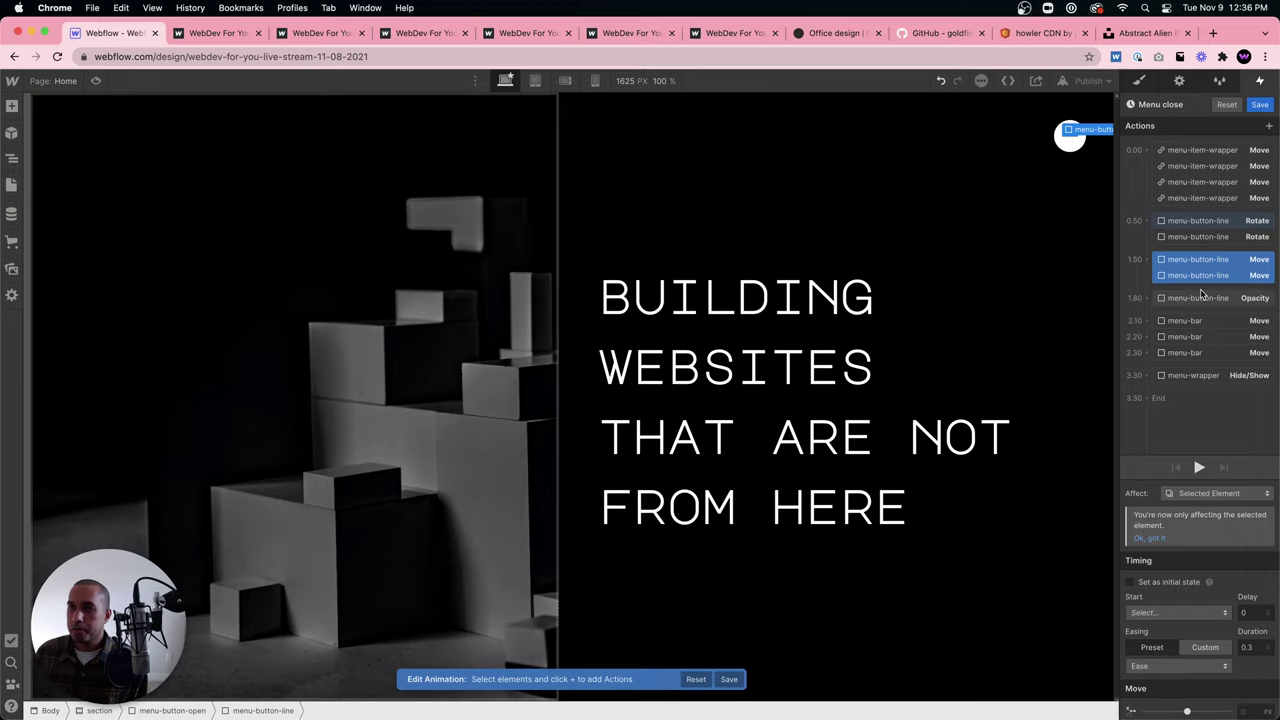
Review the Rotate actions' start timing, then preview the page with the menu open.
left_click(1190, 221)
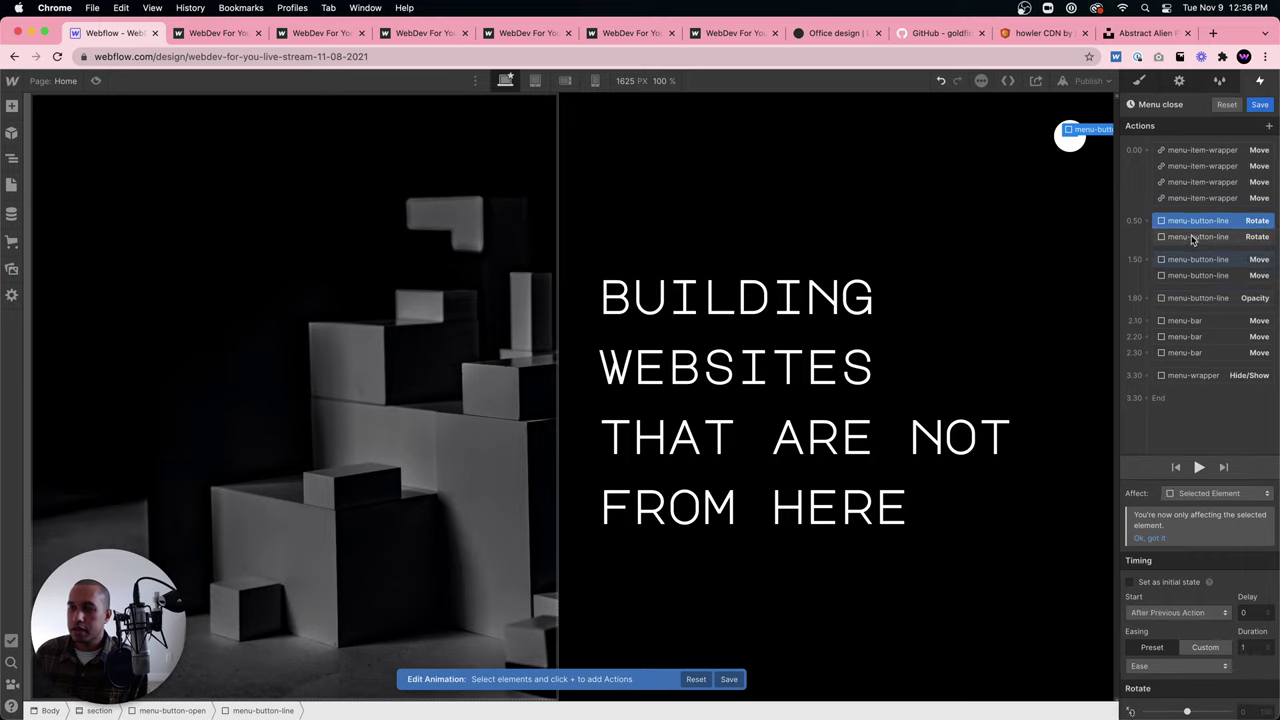
left_click(1192, 237)
scroll(1240, 541, "down", 2)
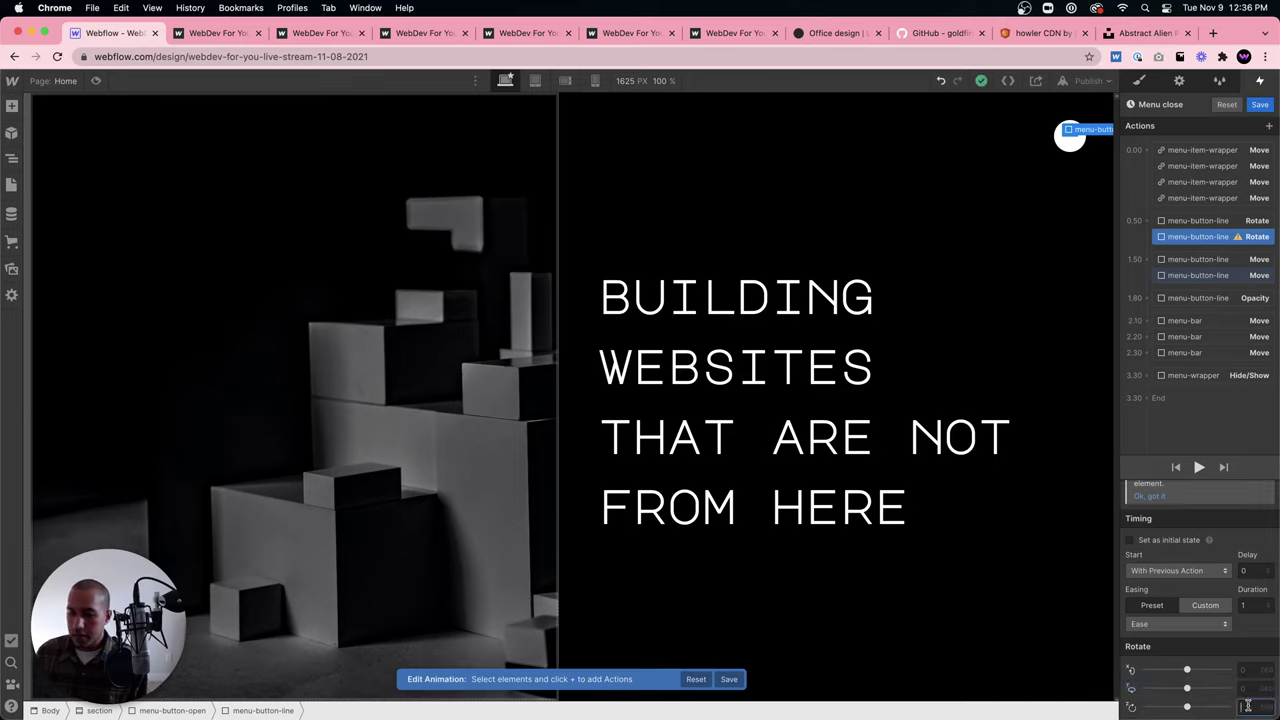
left_click(1195, 221)
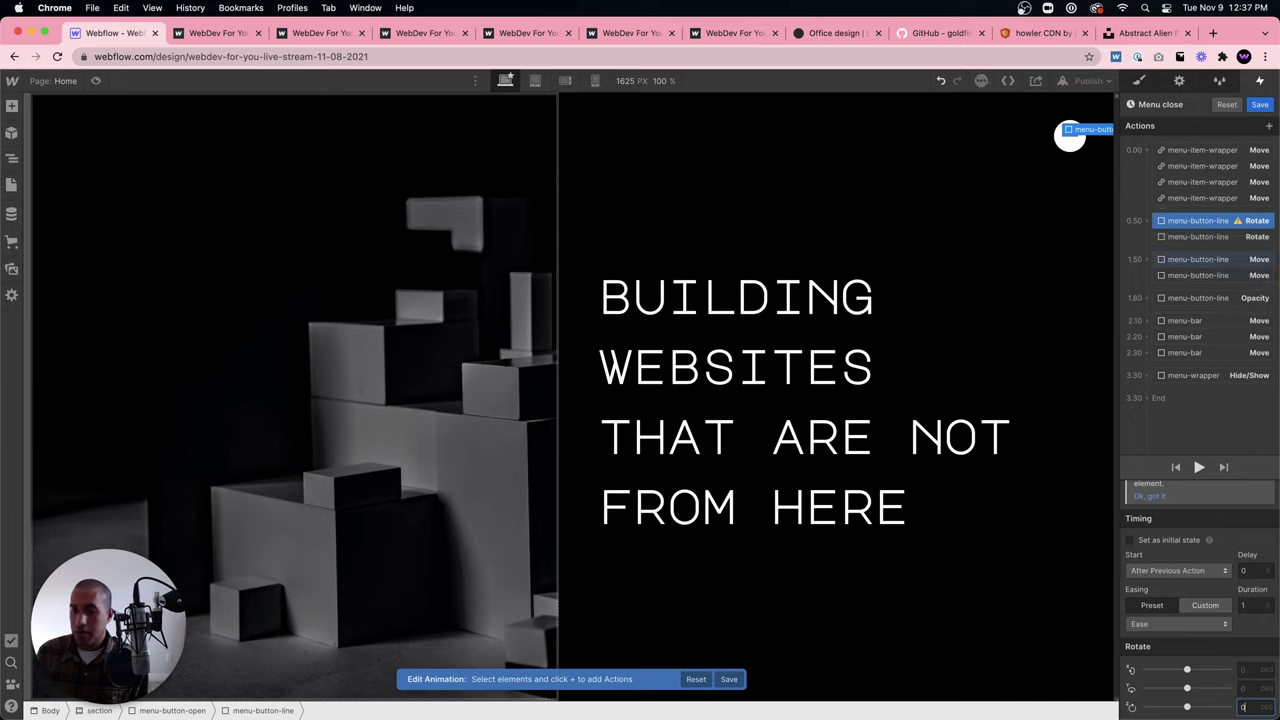
left_click(1213, 277)
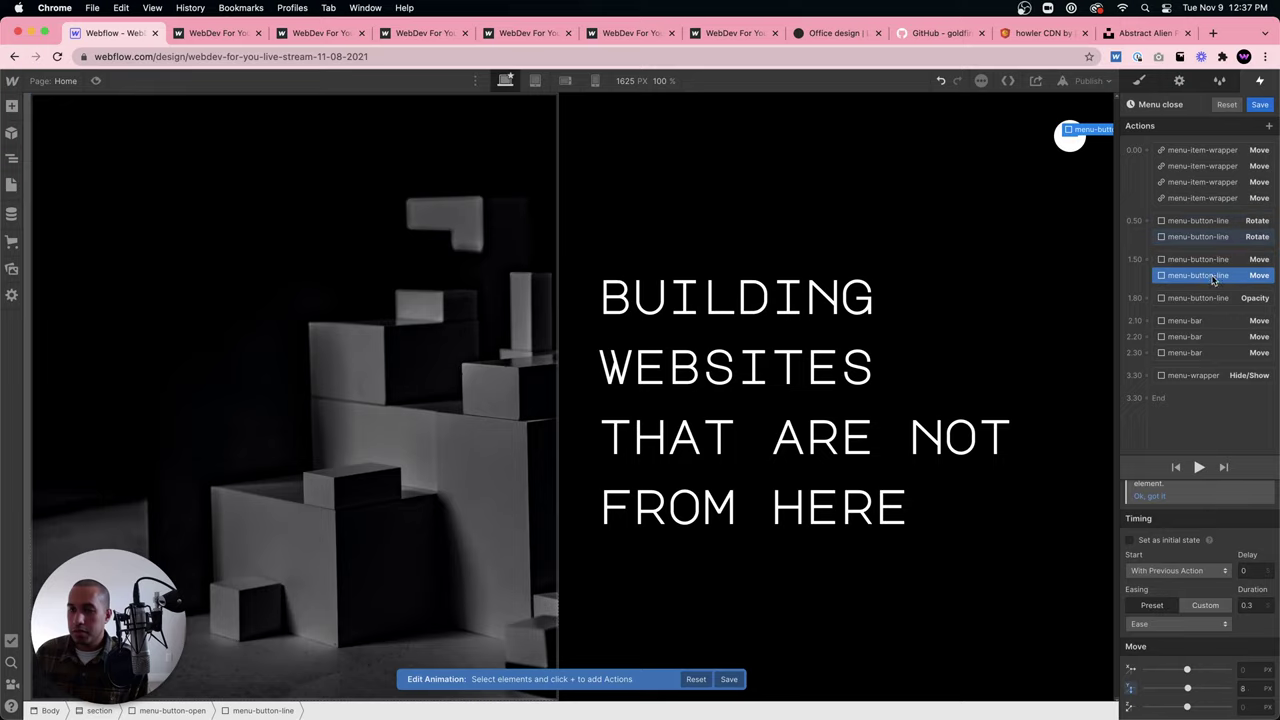
key("super+shift+p")
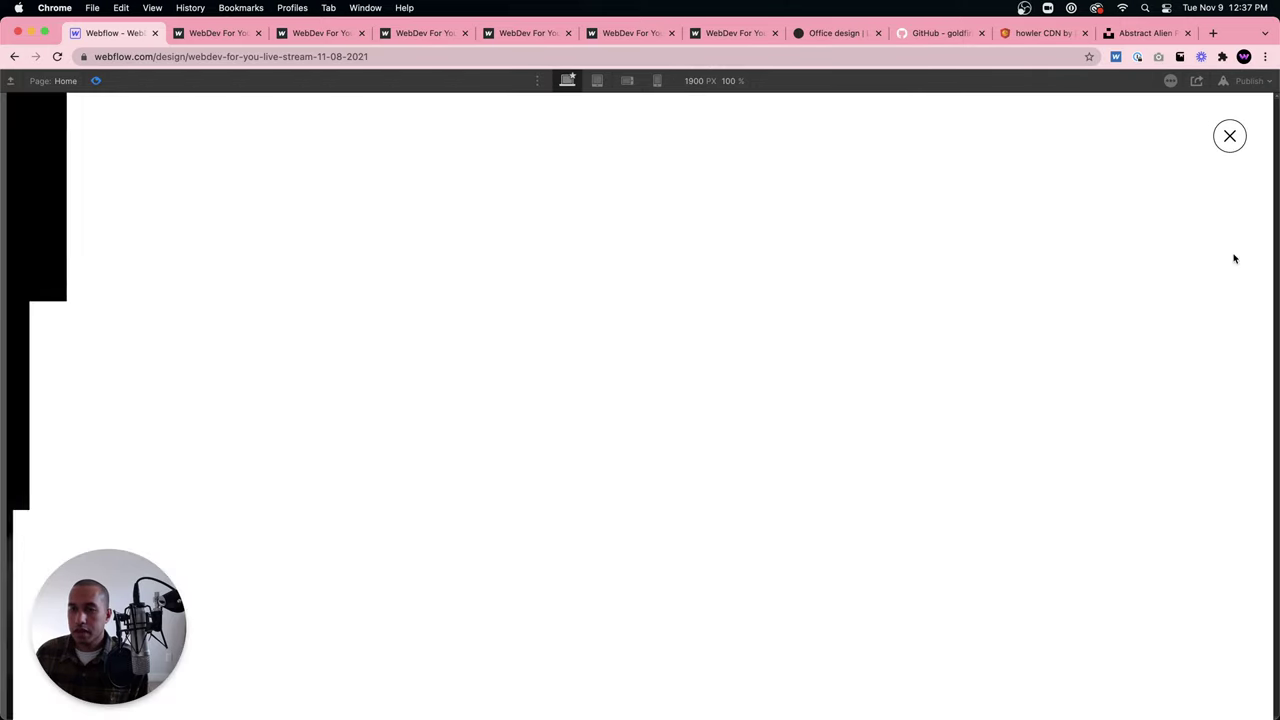
Close the menu, leave preview, and move the Menu close opacity fade into the 1.50 group with 0 duration.
left_click(1230, 137)
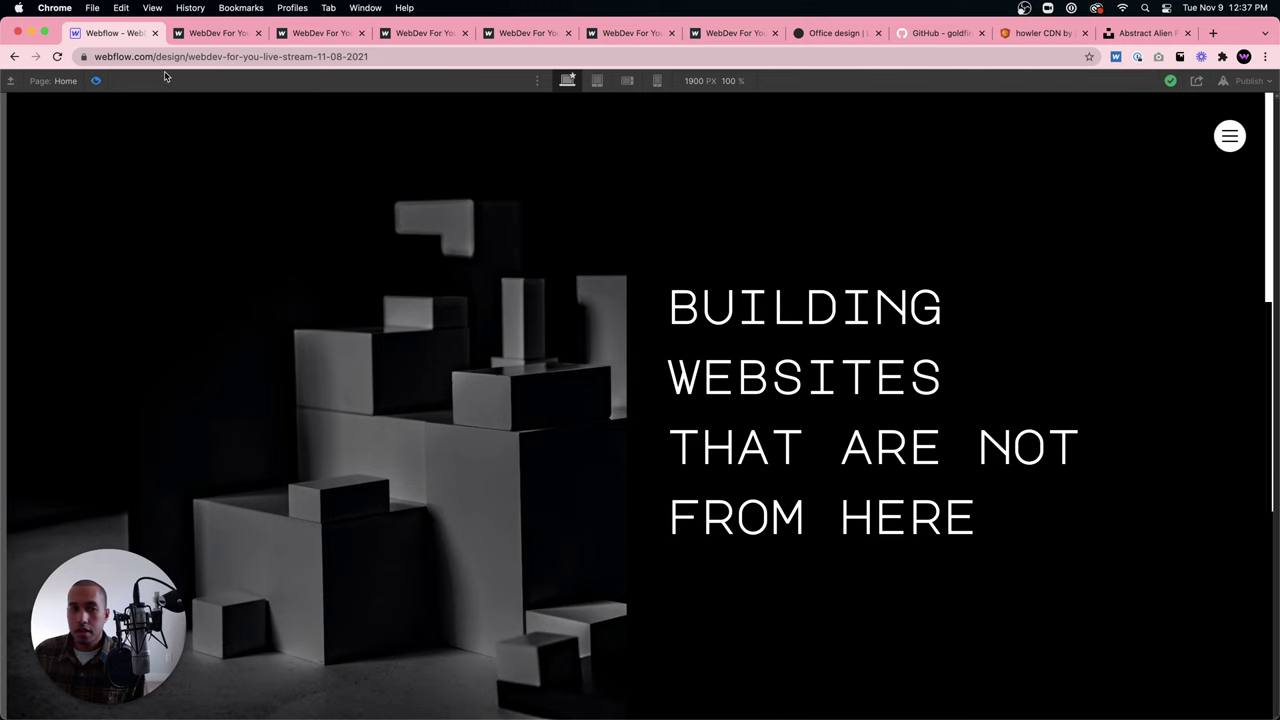
left_click(97, 82)
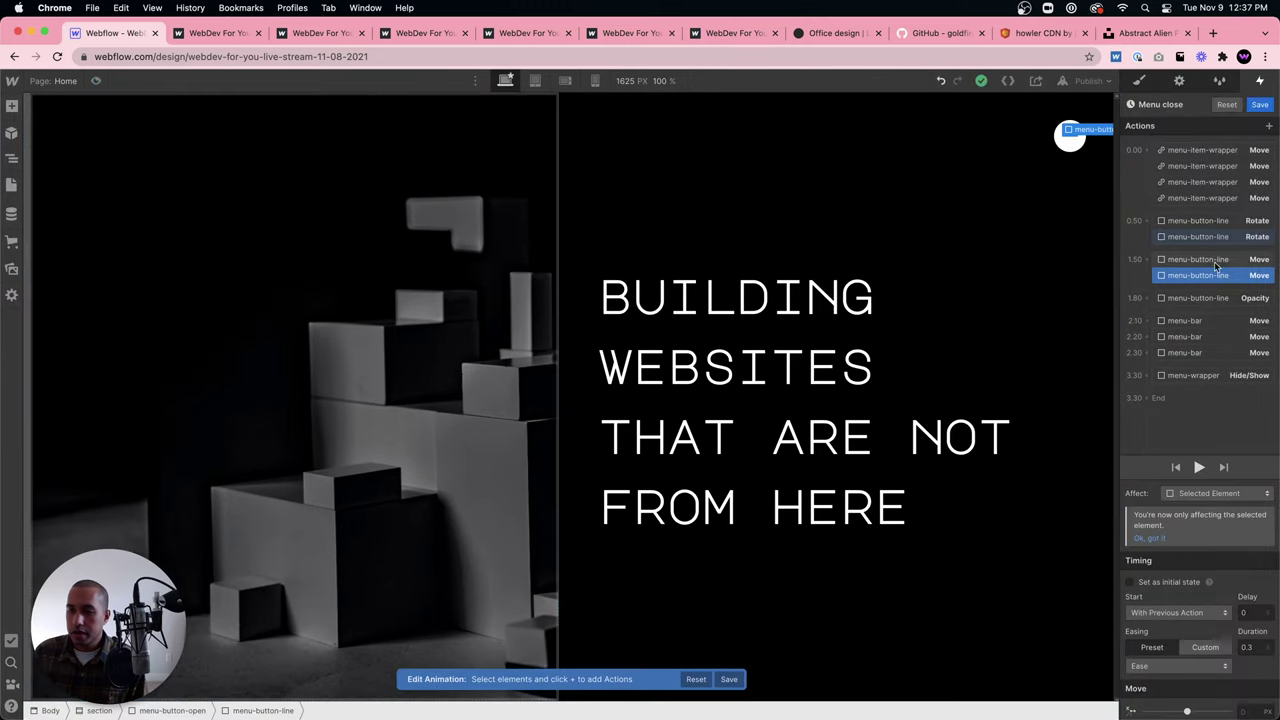
left_click_drag(1210, 298, 1202, 278)
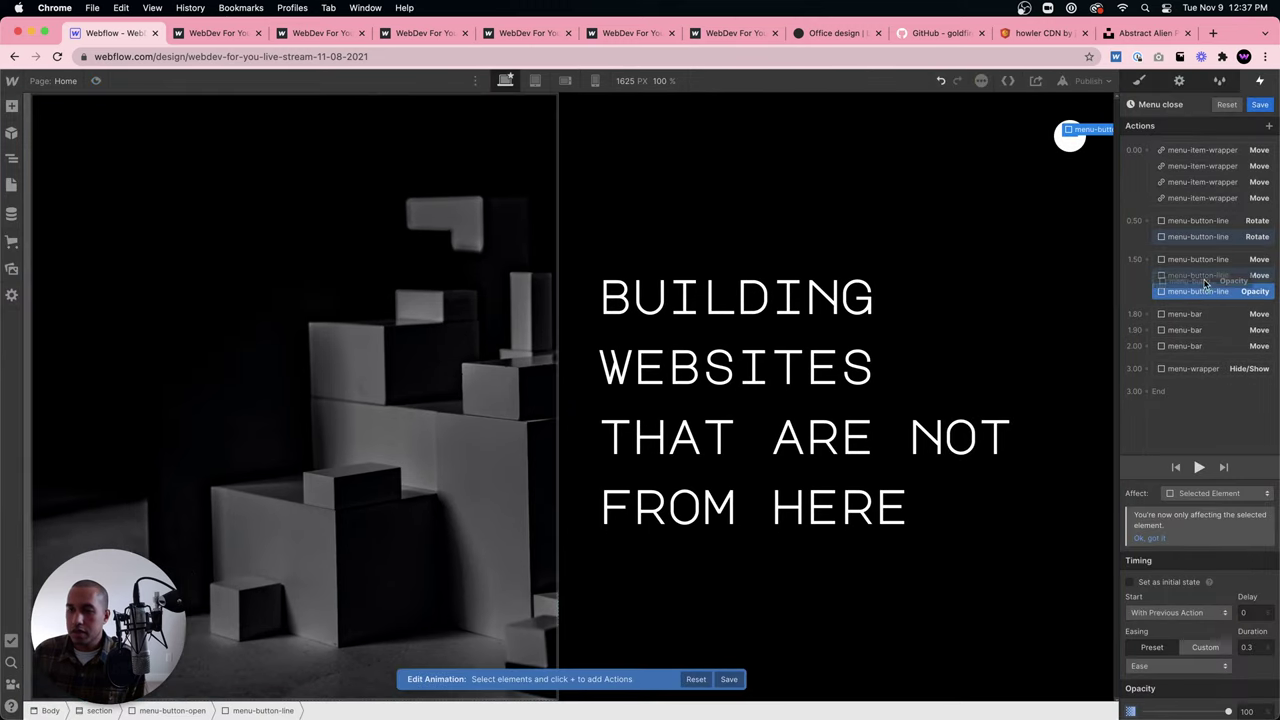
left_click(1250, 648)
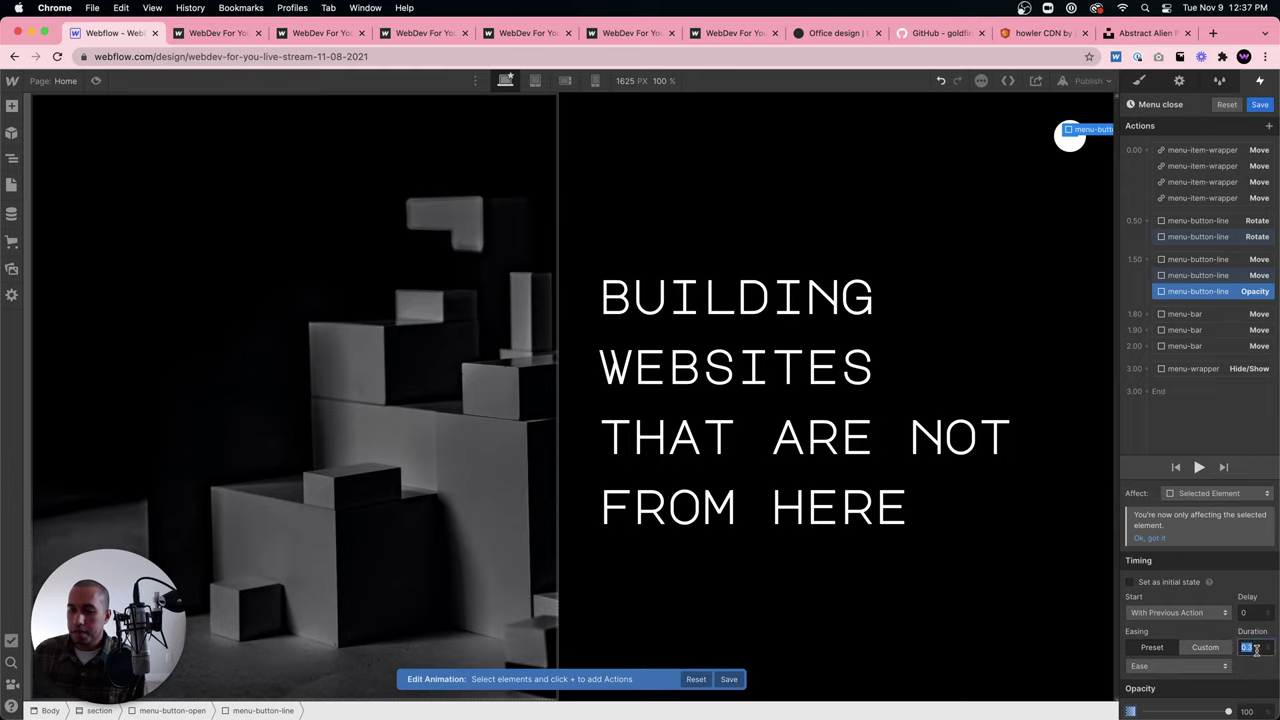
type("0")
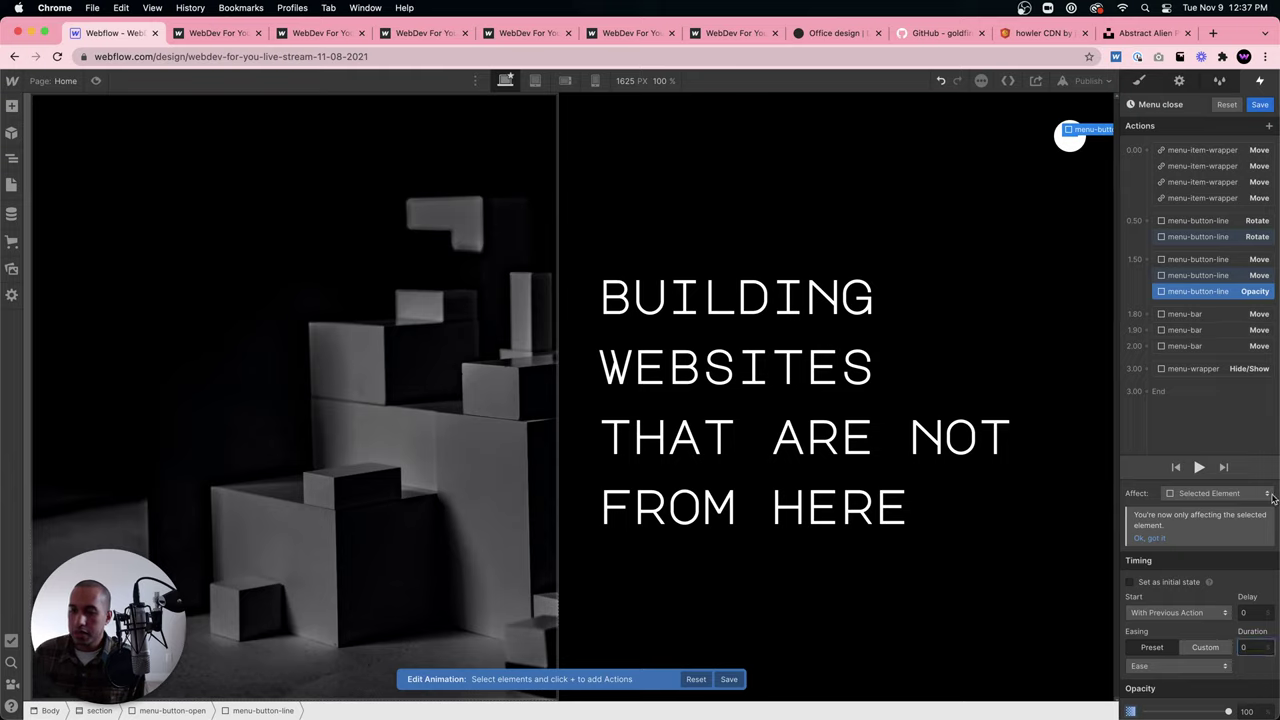
Save Menu close, then edit Menu open starting from its first 0.00 button-line move.
left_click(1259, 104)
left_click(1192, 236)
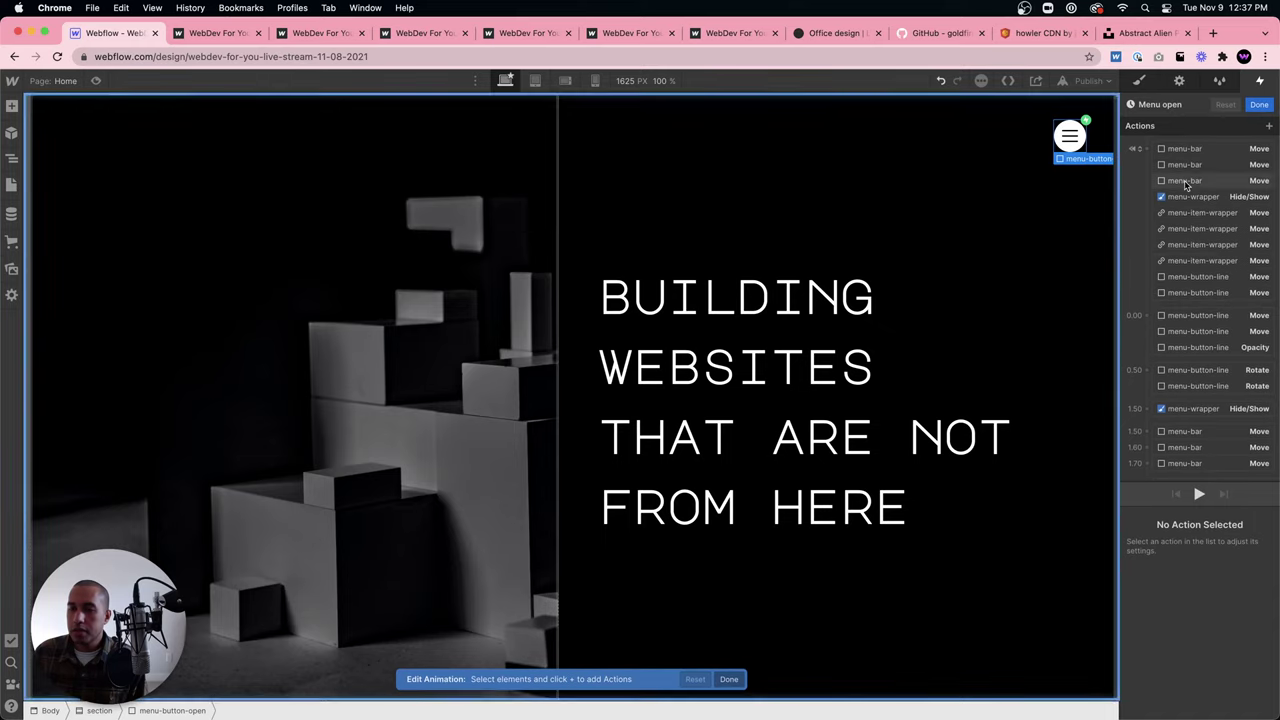
left_click(1205, 317)
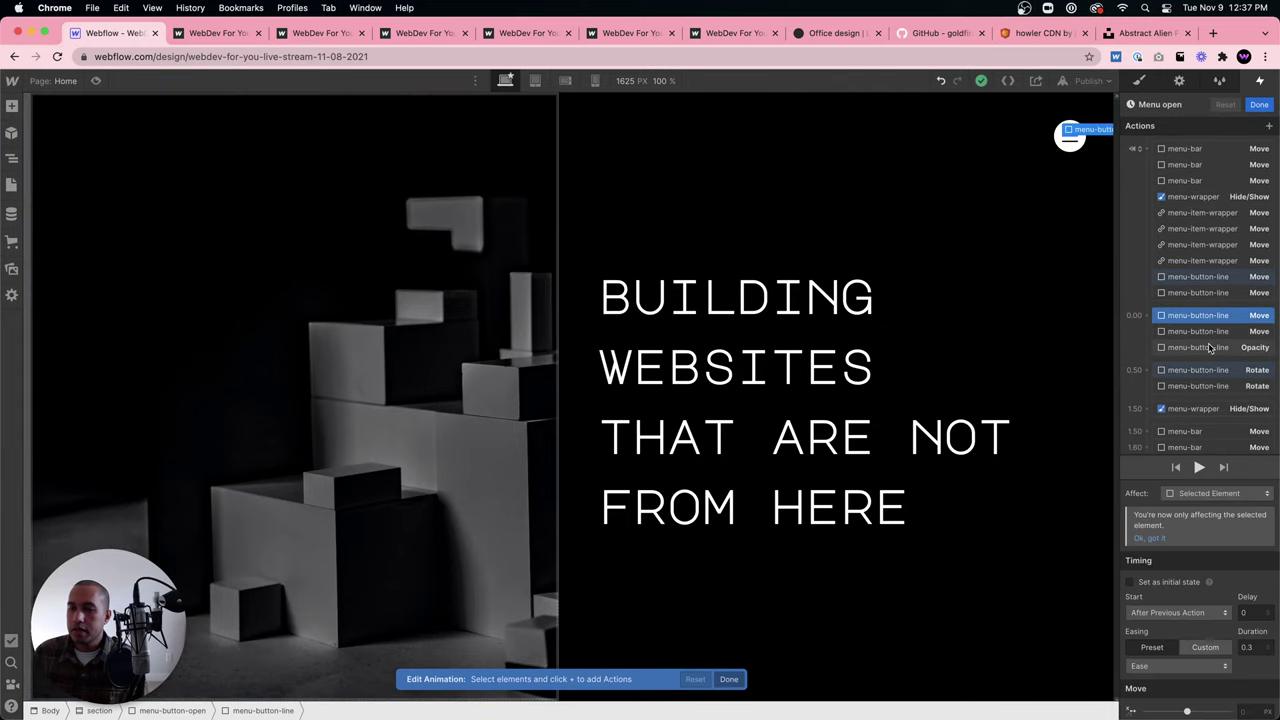
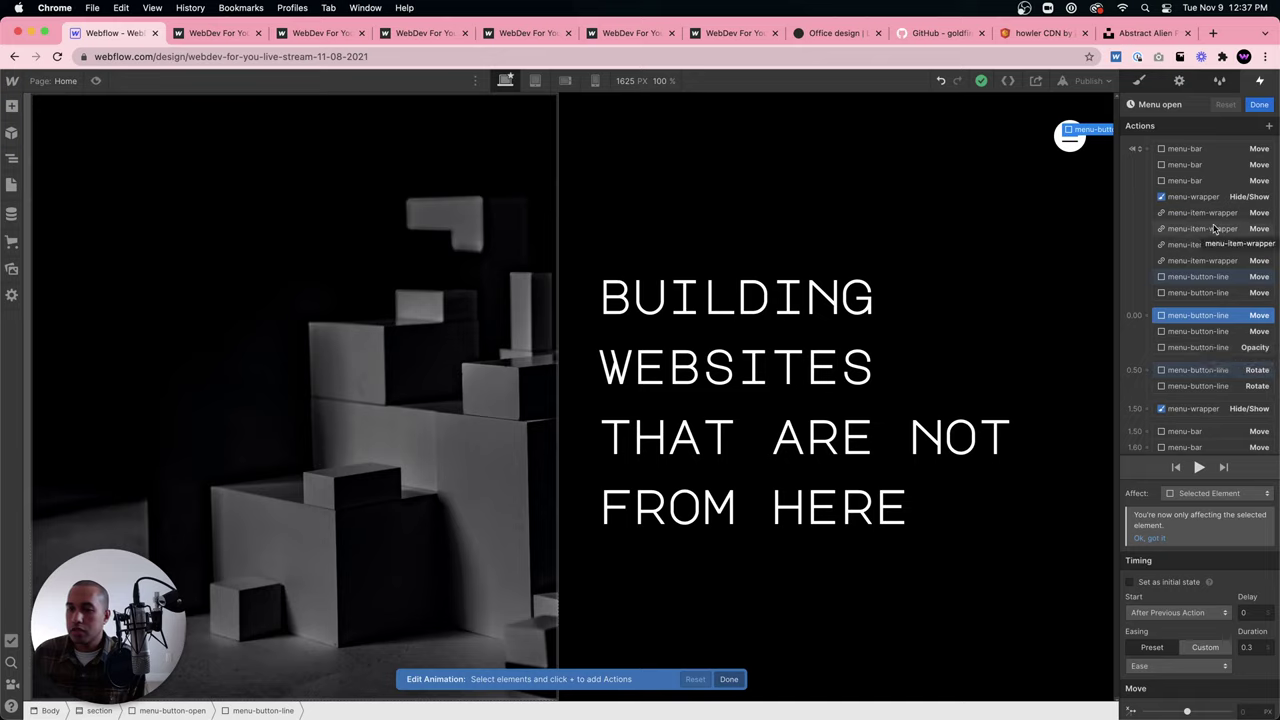
Try moving the opacity action later in the Menu open timeline.
scroll(1230, 380, "down", 1)
scroll(1236, 404, "down", 3)
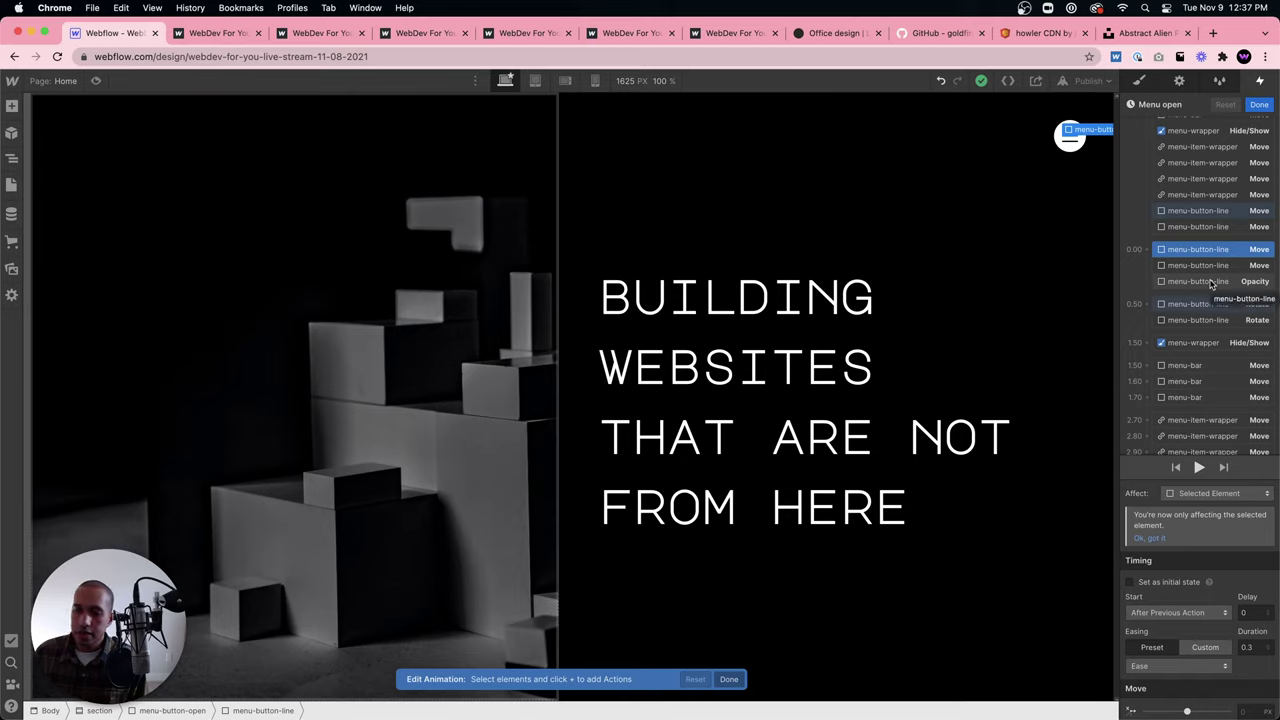
left_click_drag(1210, 285, 1212, 236)
scroll(1212, 250, "up", 3)
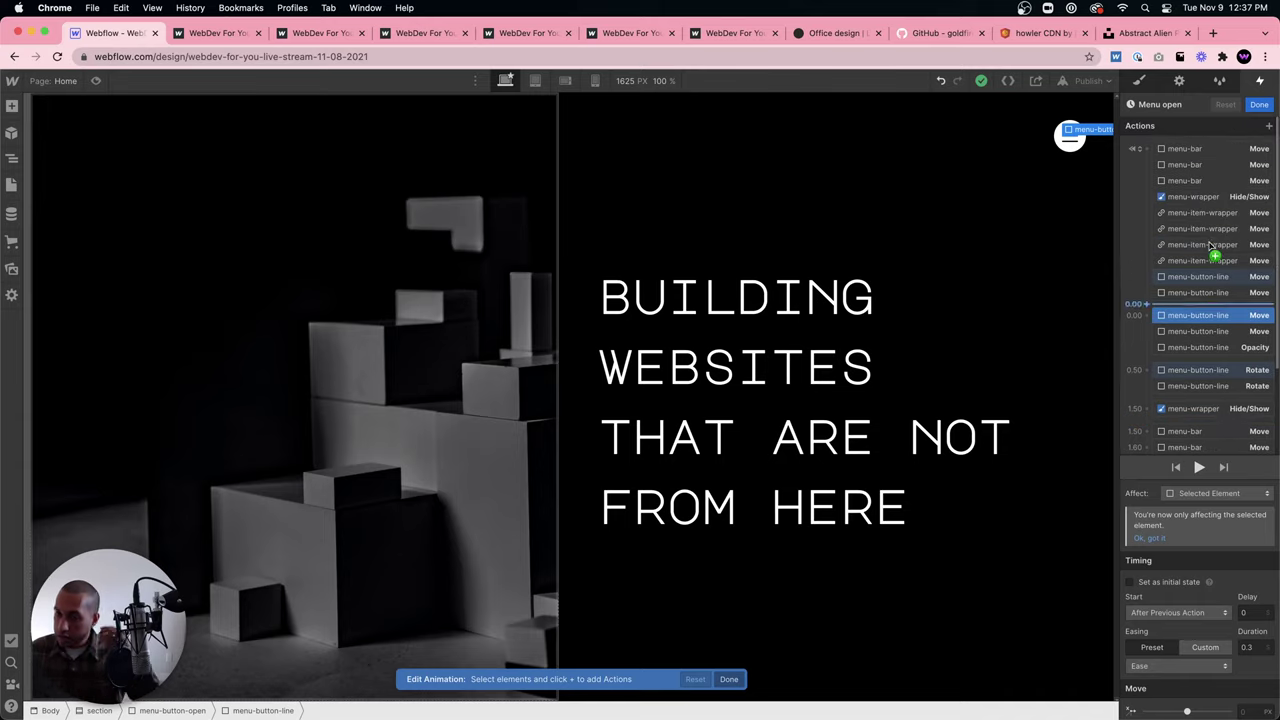
scroll(1214, 255, "down", 1)
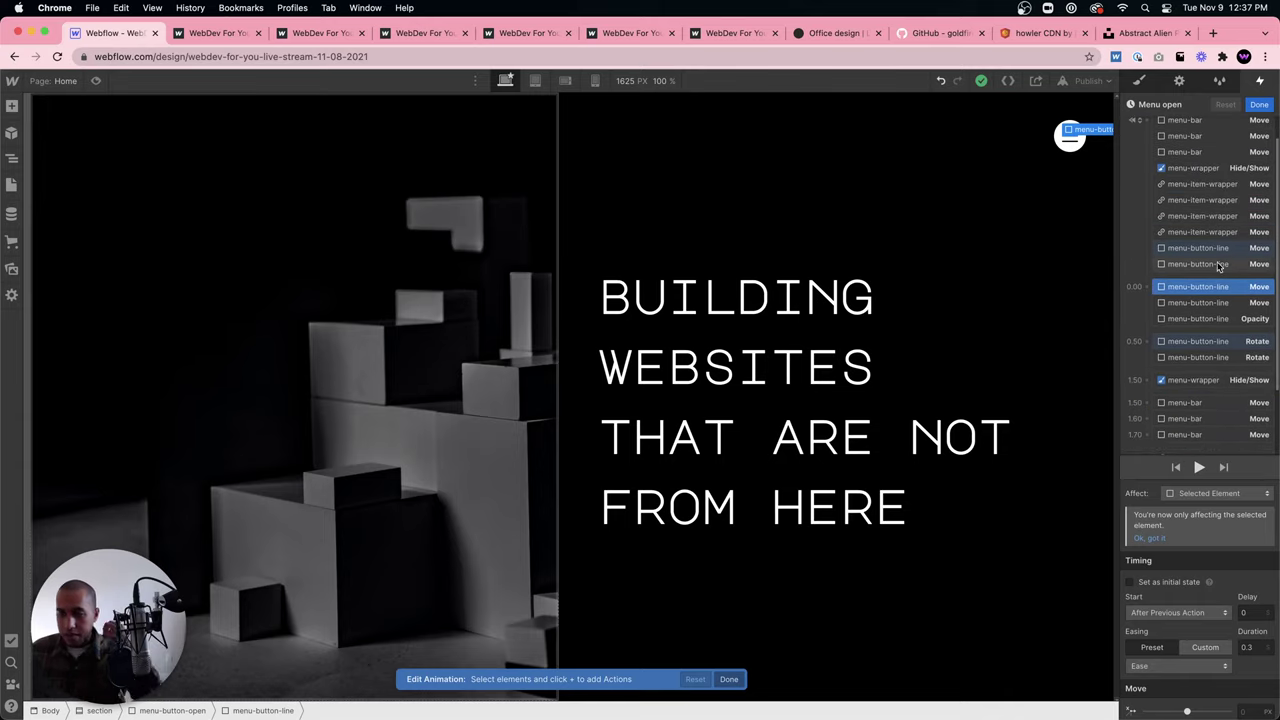
Step through the rotate, menu-bar and HOME–CONTACT entrance actions to preview each one.
left_click(1203, 344)
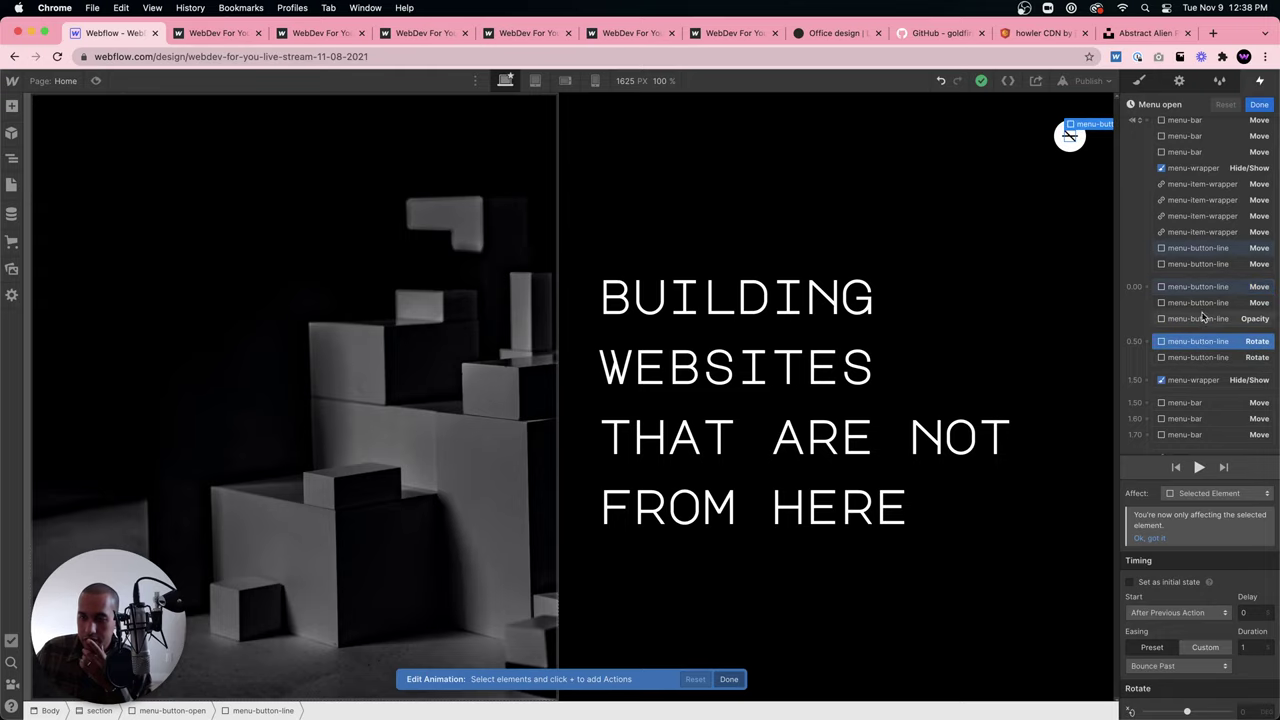
left_click(1205, 402)
left_click(1205, 418)
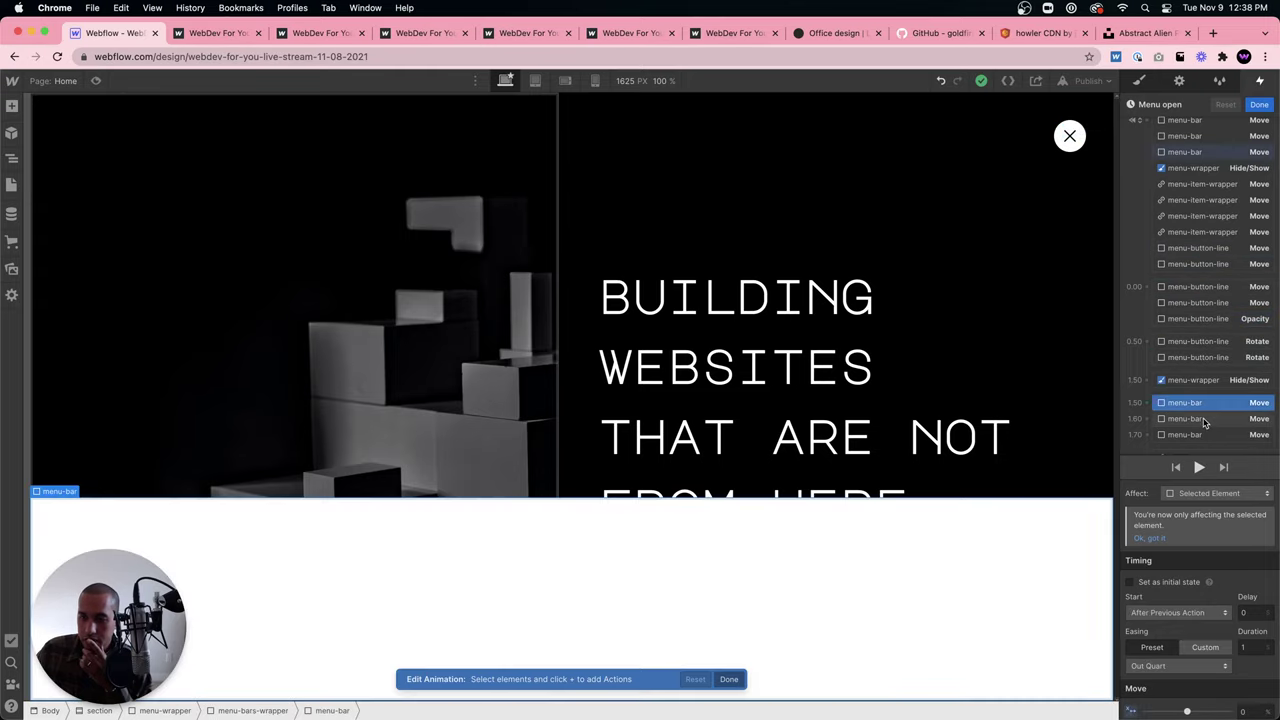
left_click(1206, 434)
scroll(1210, 420, "down", 2)
left_click(1212, 371)
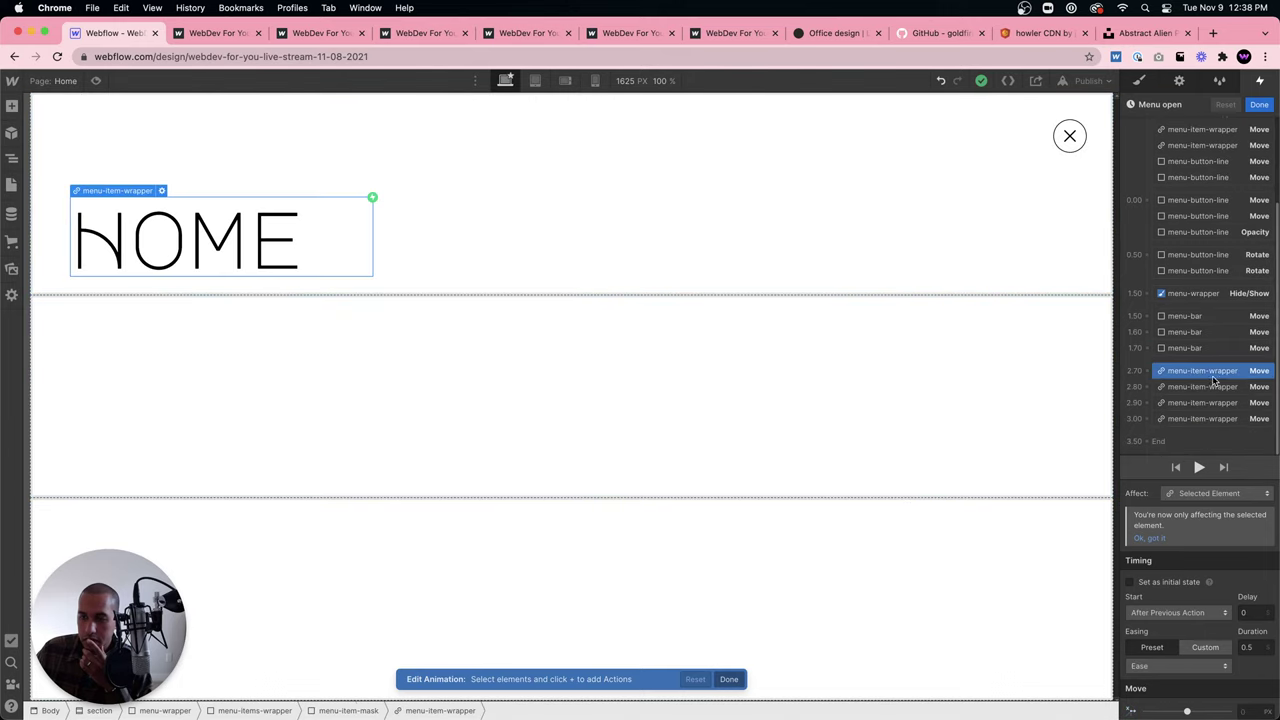
left_click(1212, 387)
left_click(1211, 403)
left_click(1208, 418)
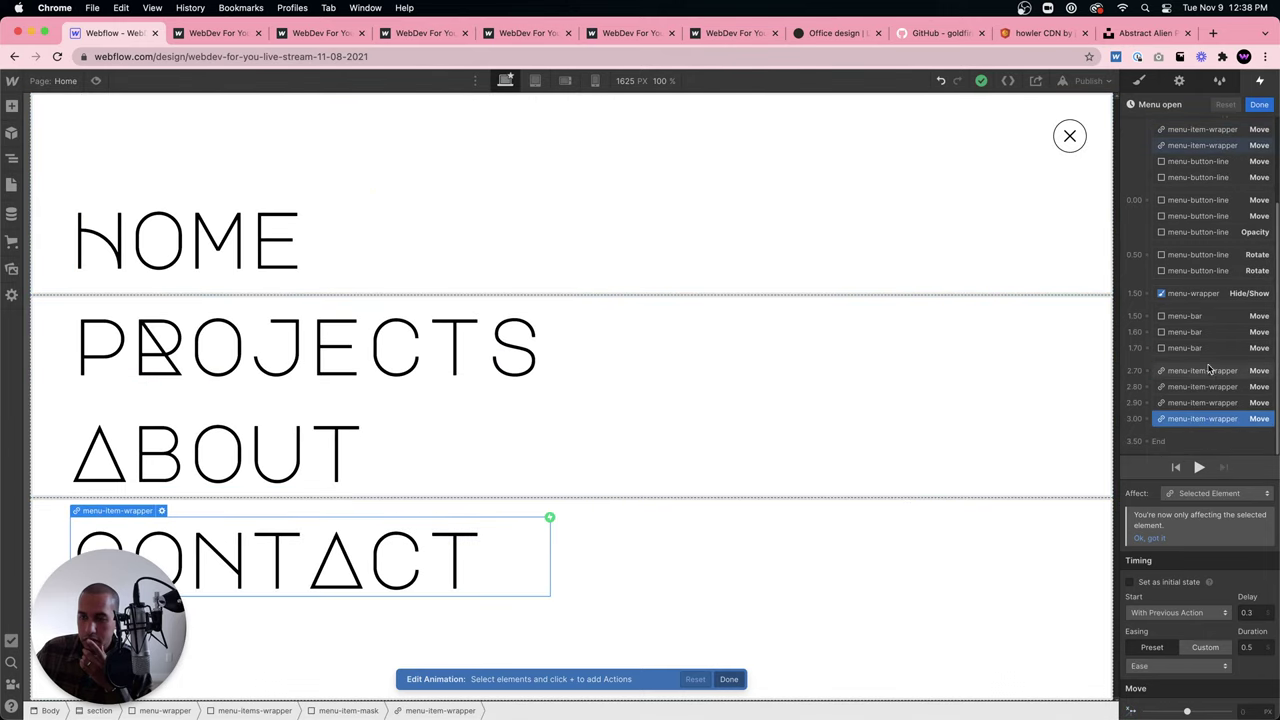
Preview the menu-bar actions and the HOME, PROJECTS, ABOUT, CONTACT entrances again.
left_click(1208, 348)
left_click(1208, 331)
left_click(1210, 316)
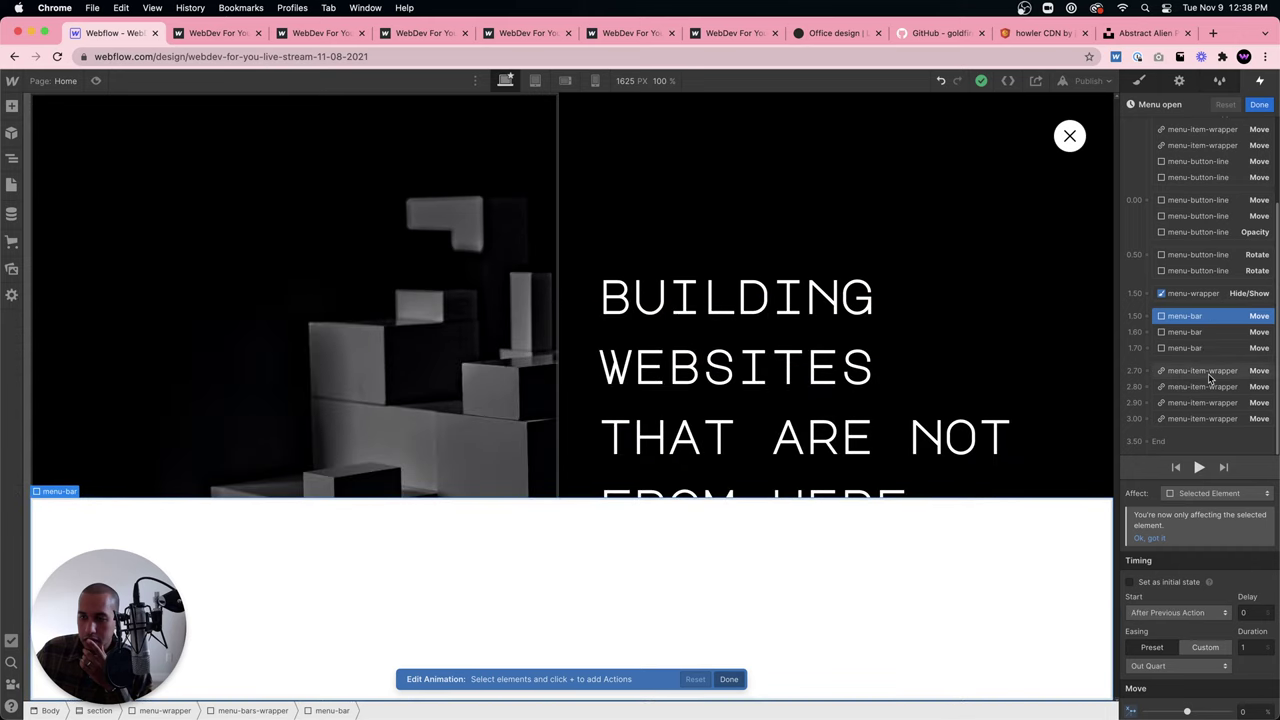
left_click(1208, 371)
left_click(1208, 388)
left_click(1207, 408)
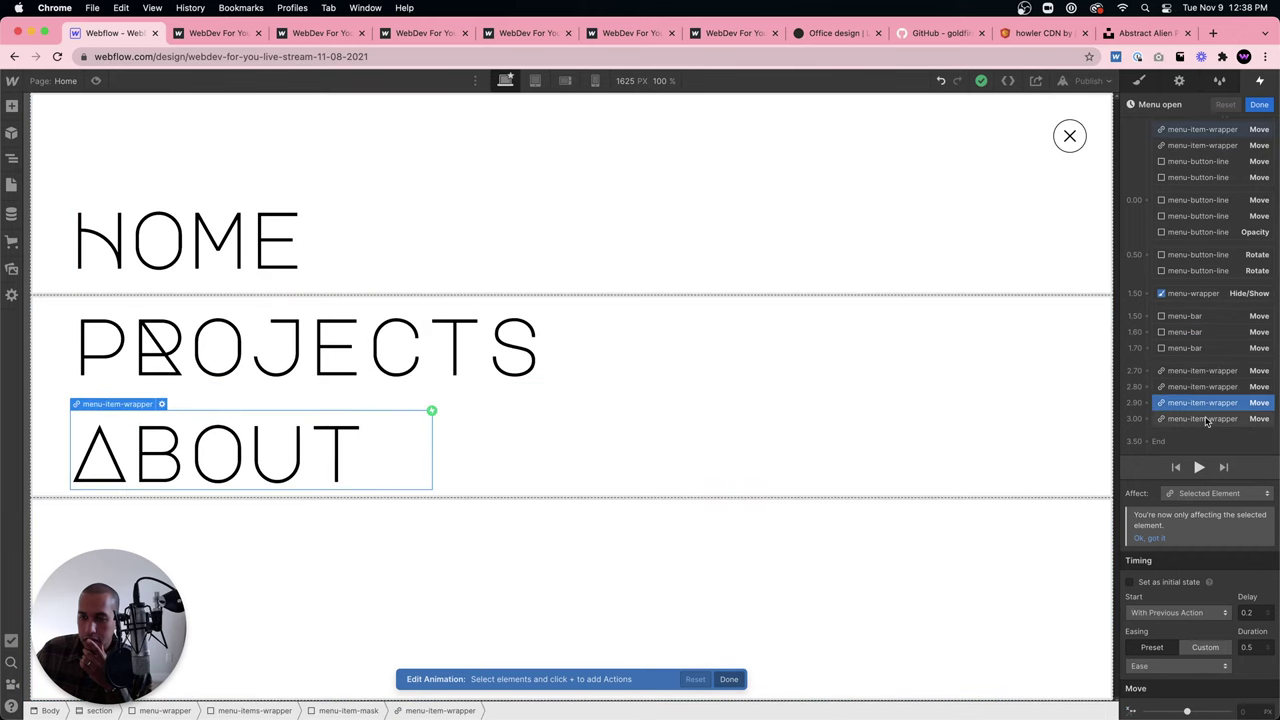
left_click(1208, 420)
scroll(1208, 360, "up", 2)
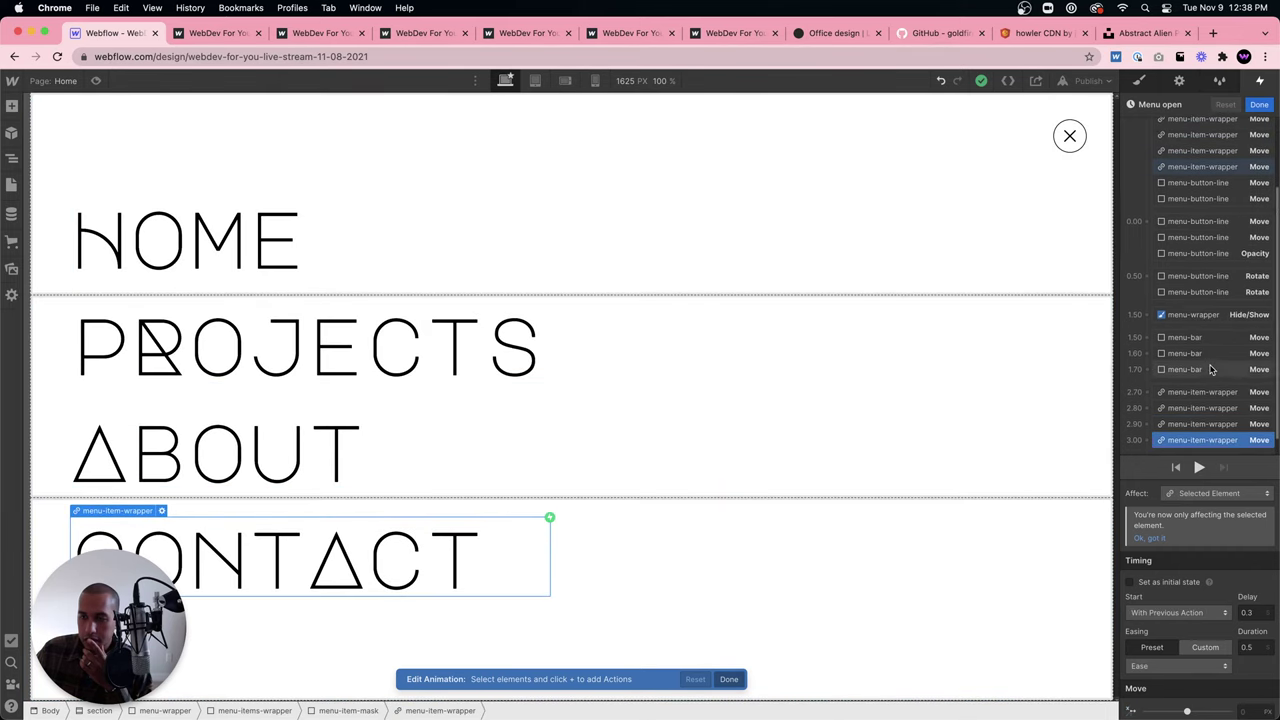
scroll(1203, 285, "up", 1)
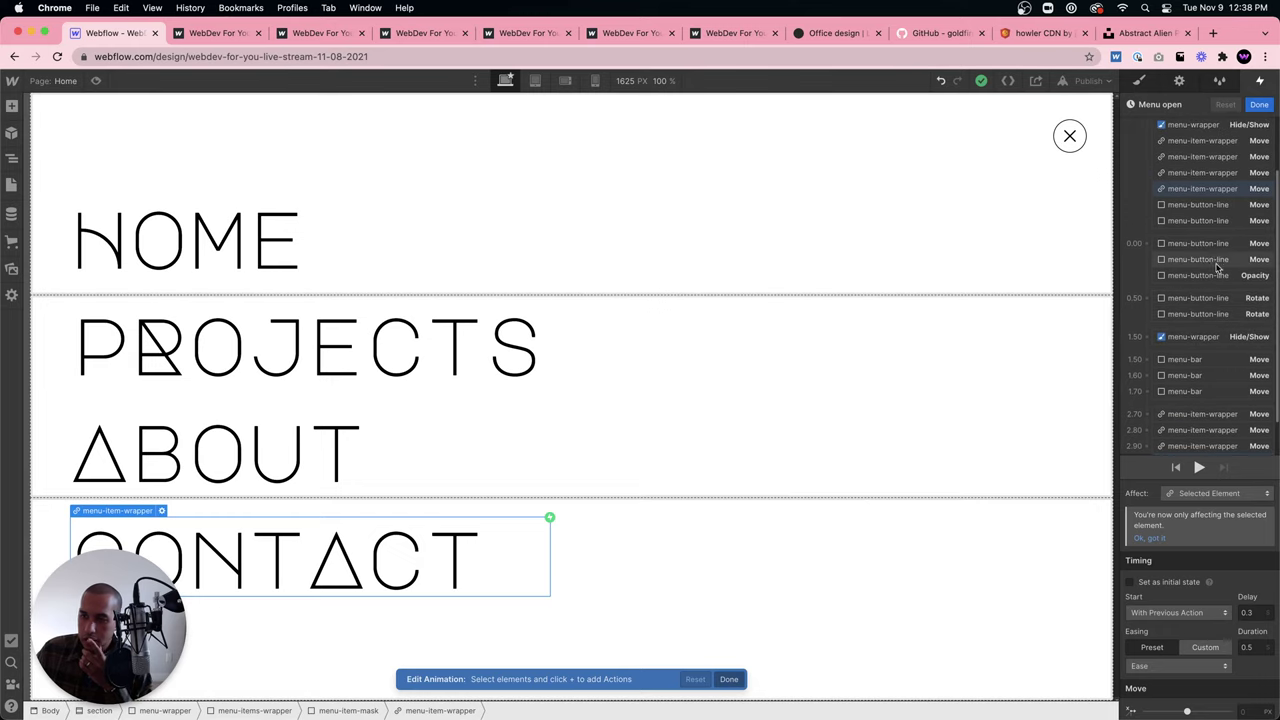
Move both Rotate actions into the 0.00 group so they start with the previous action.
left_click(1207, 250)
left_click(1206, 275)
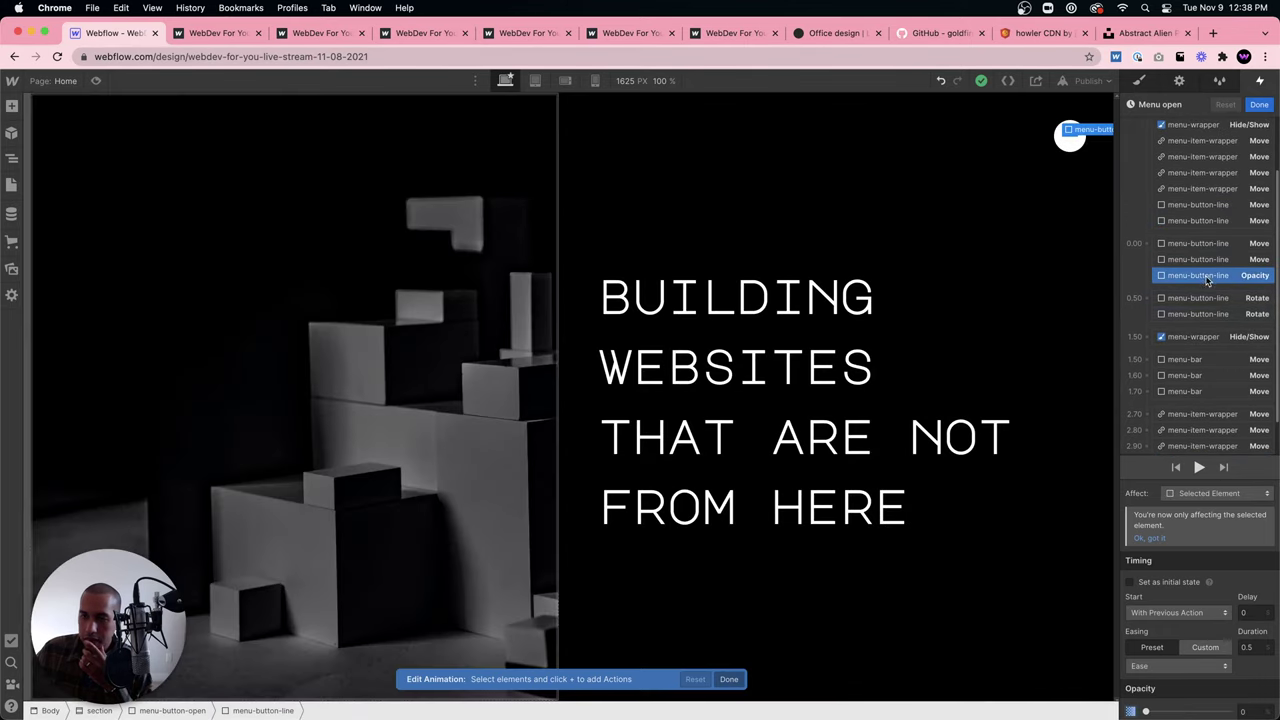
left_click(1205, 298)
left_click(1203, 316)
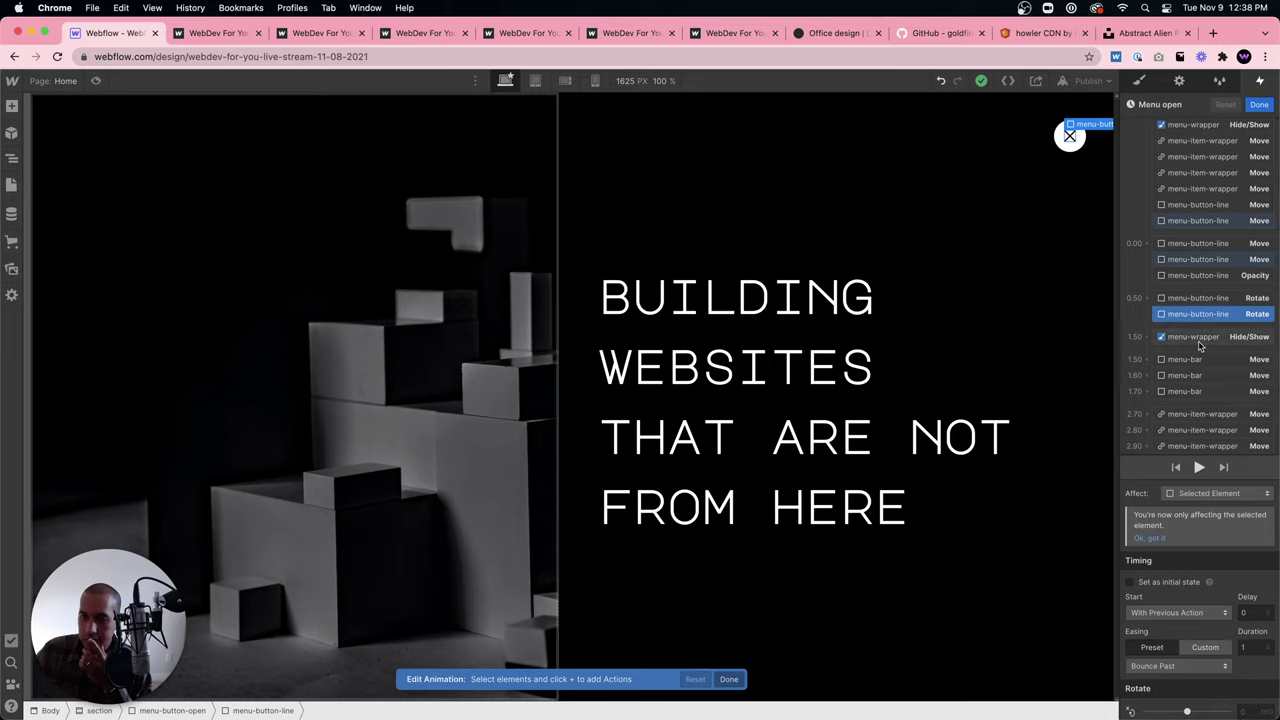
left_click(1204, 298)
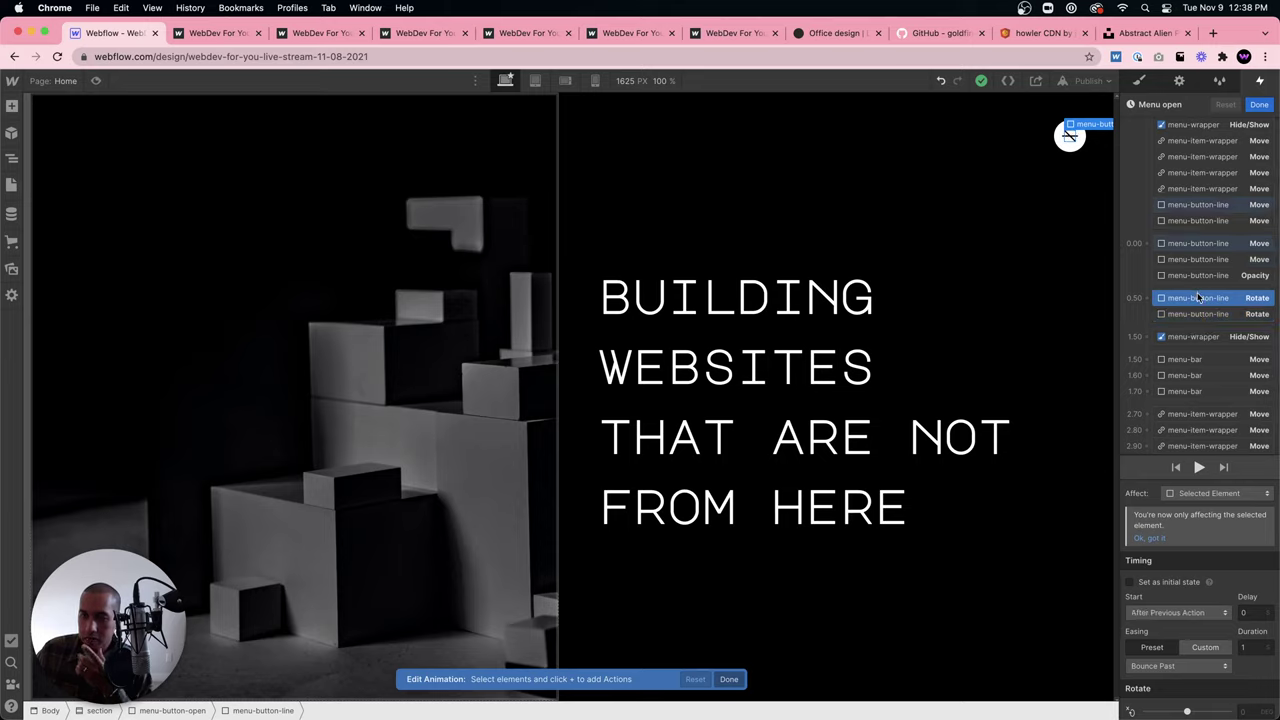
left_click(1204, 316, "shift")
mouse_move(1204, 316)
left_mouse_down()
mouse_move(1209, 281)
mouse_move(1218, 298)
left_mouse_up()
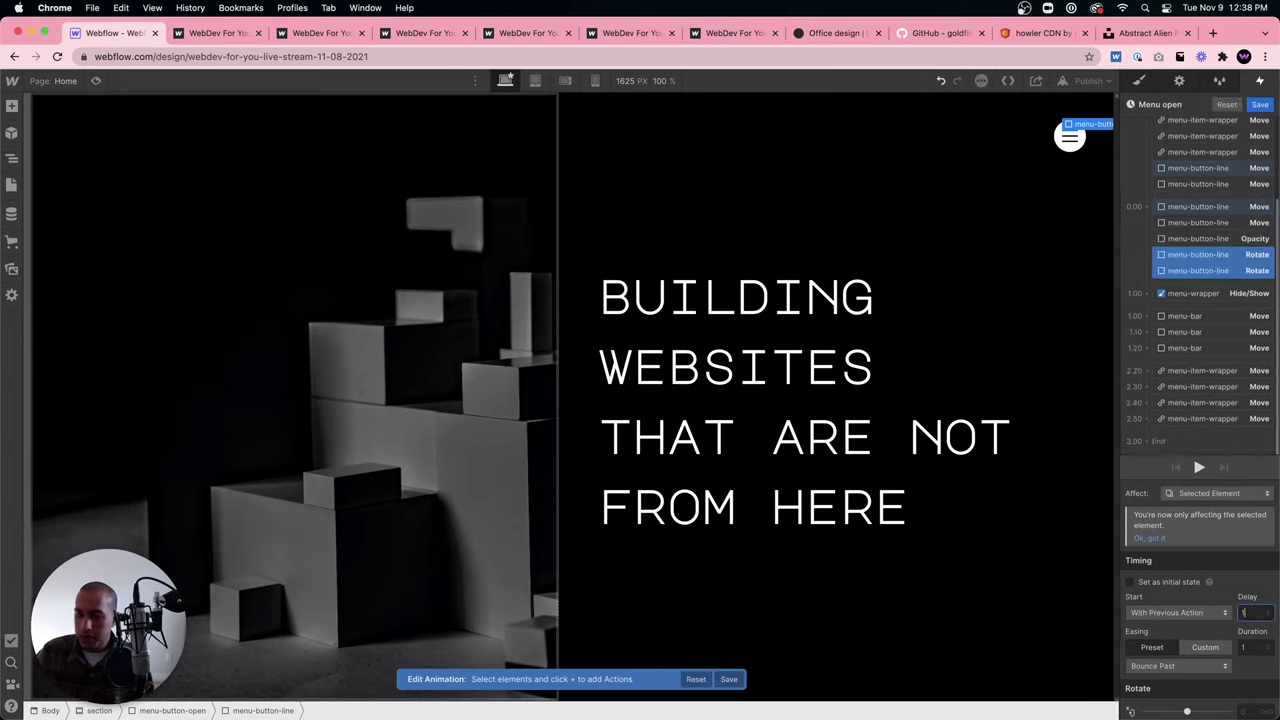
left_click_drag(1200, 304, 1201, 302)
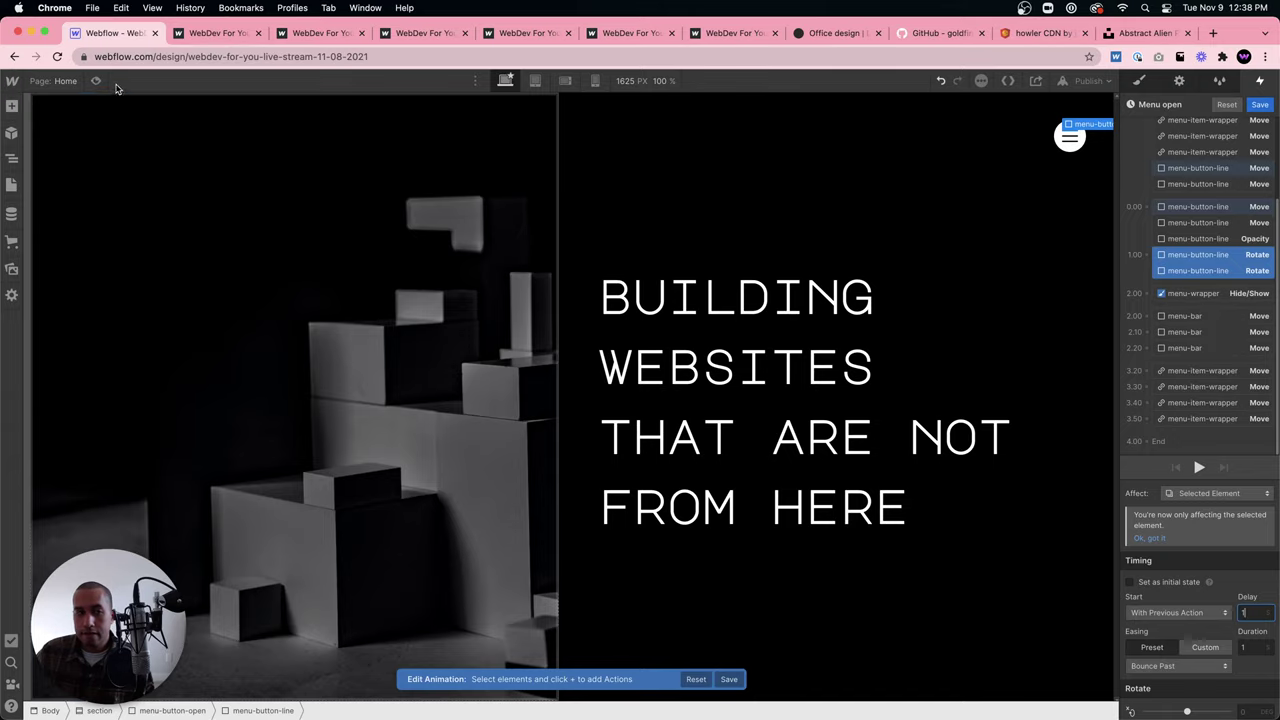
Preview the page, open the menu to watch the animation, then exit preview.
left_click(96, 80)
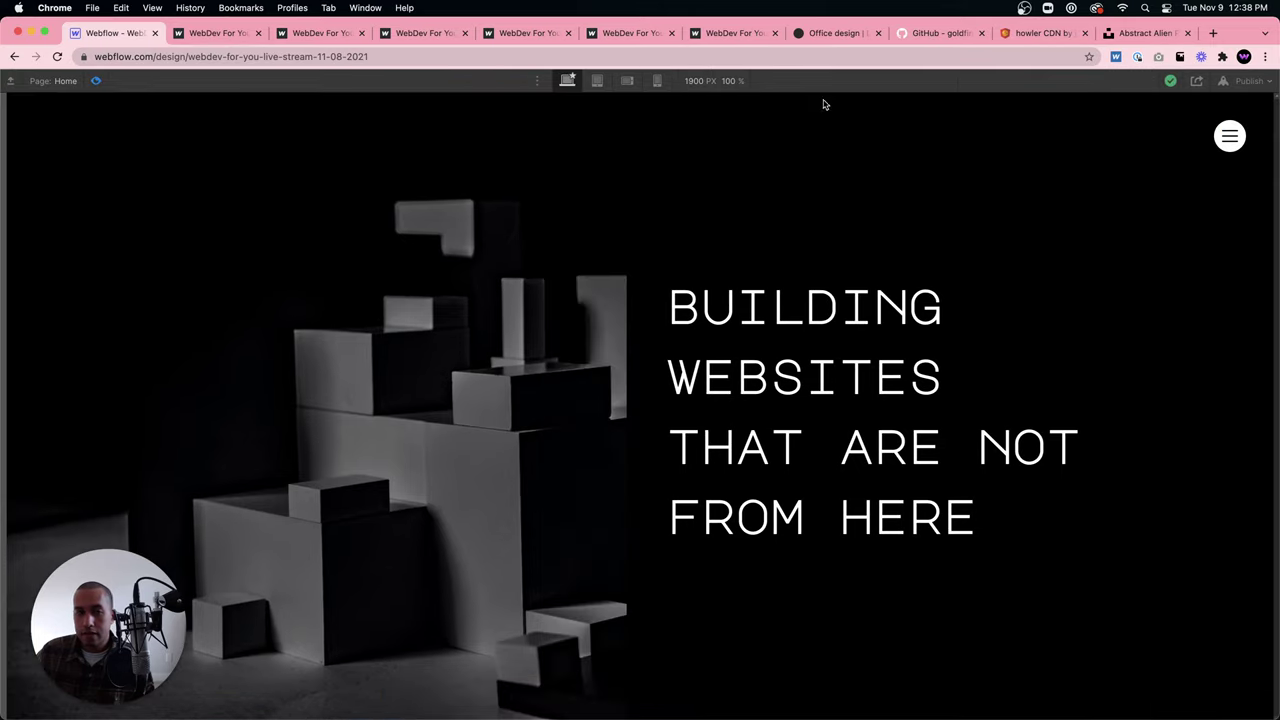
left_click(1240, 141)
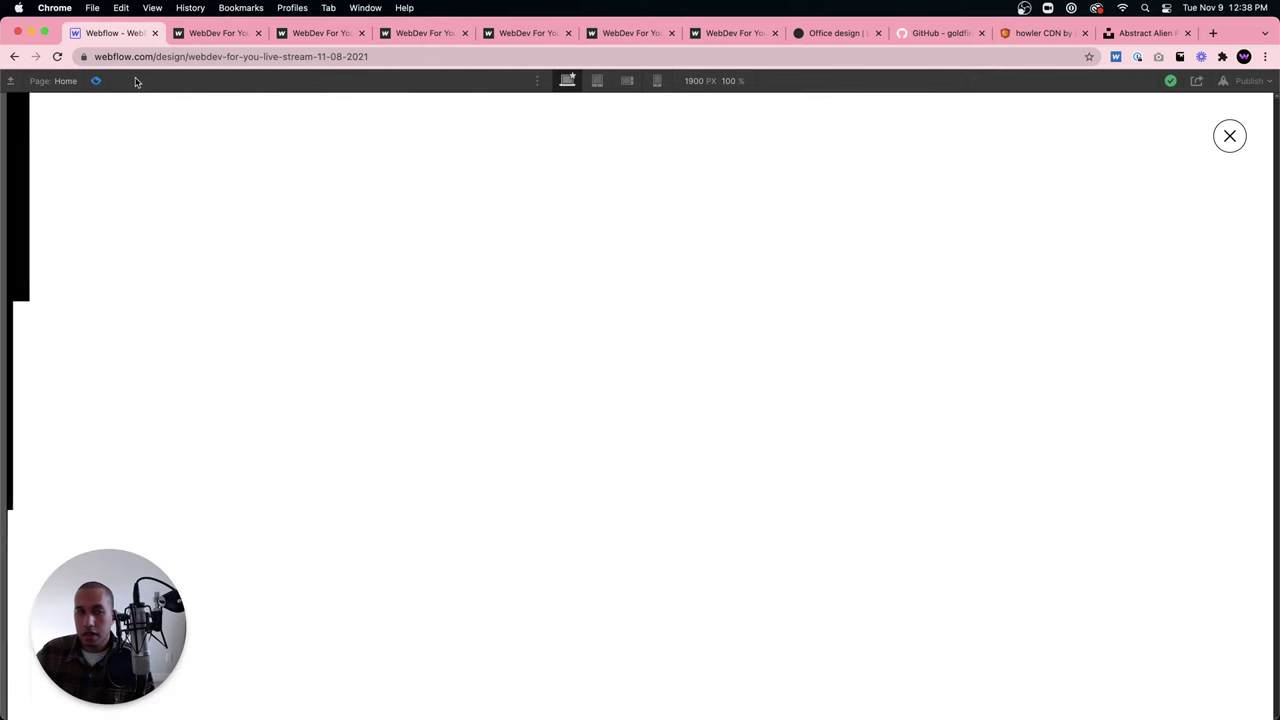
left_click(96, 80)
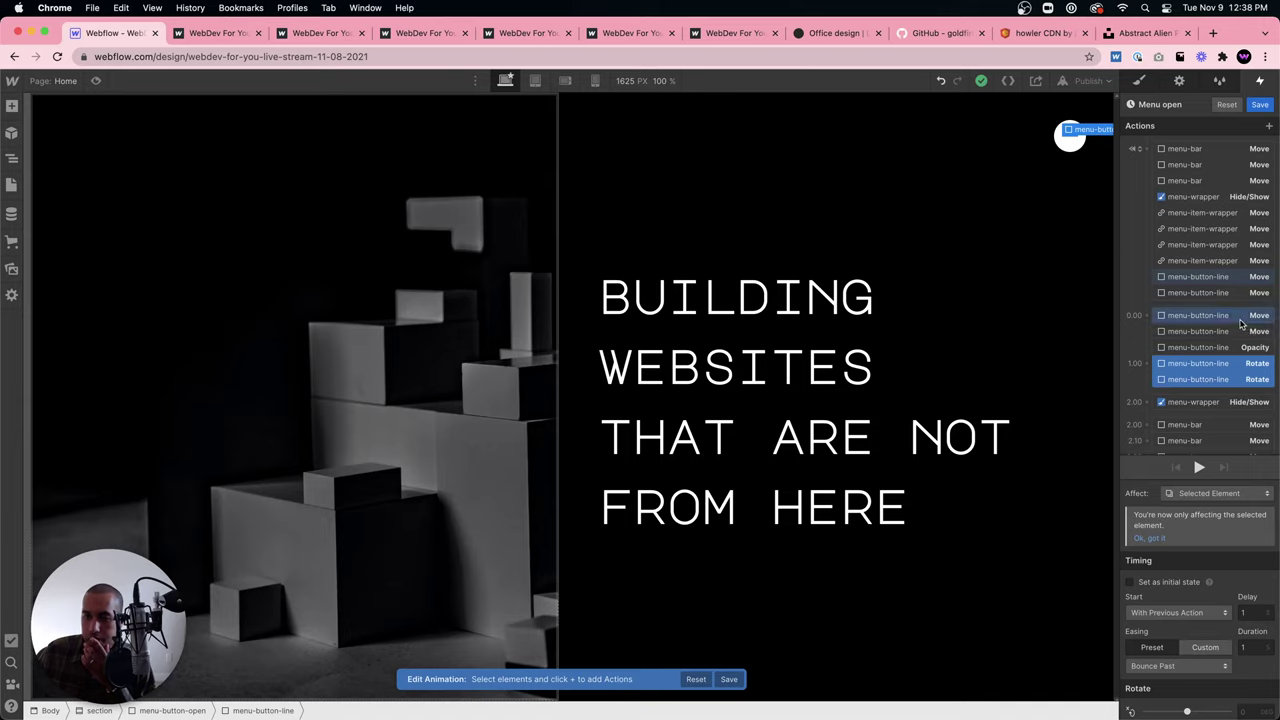
Move all five menu-button-line rows below the second menu-wrapper Hide/Show row.
scroll(1227, 325, "down", 2)
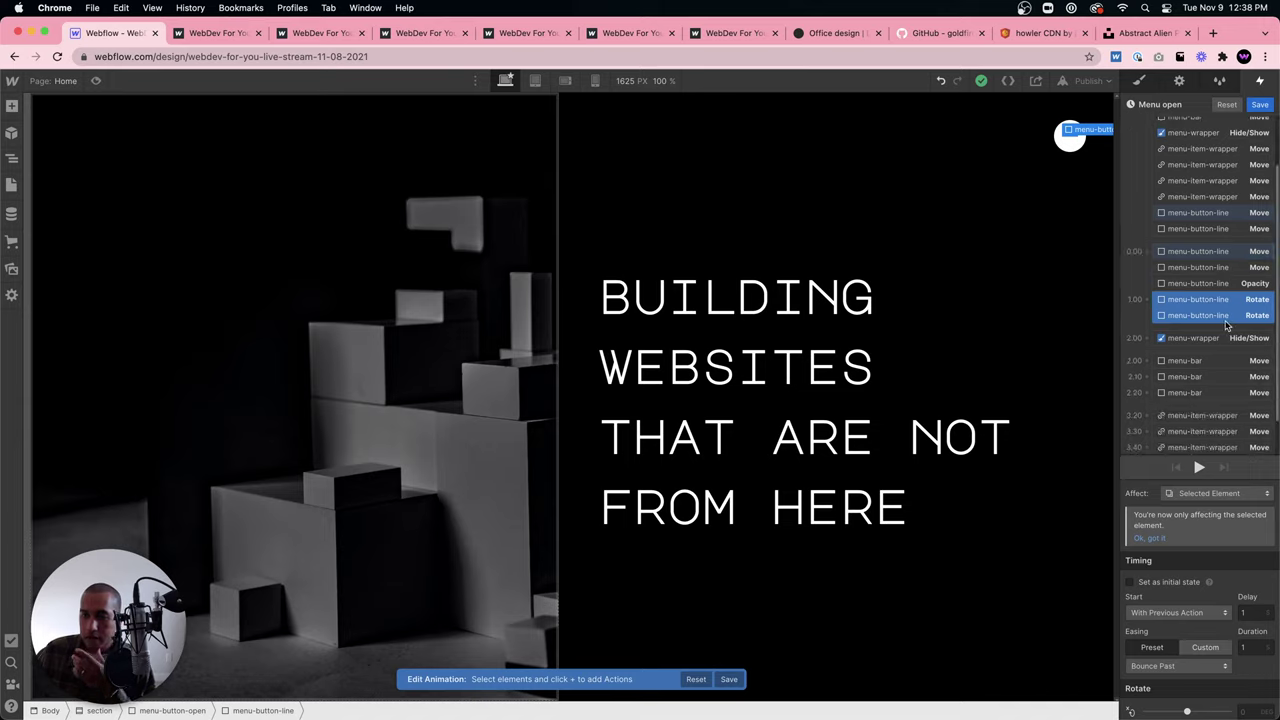
left_click(1206, 253, "shift")
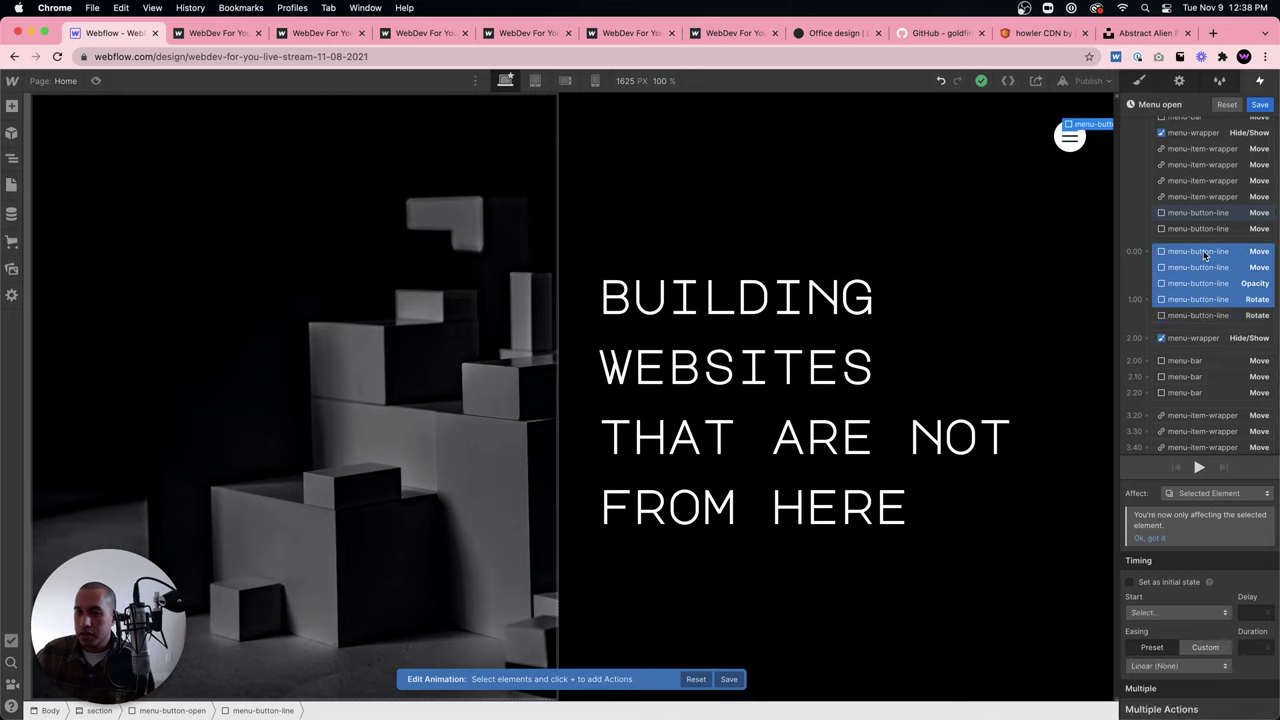
left_click_drag(1190, 270, 1202, 352)
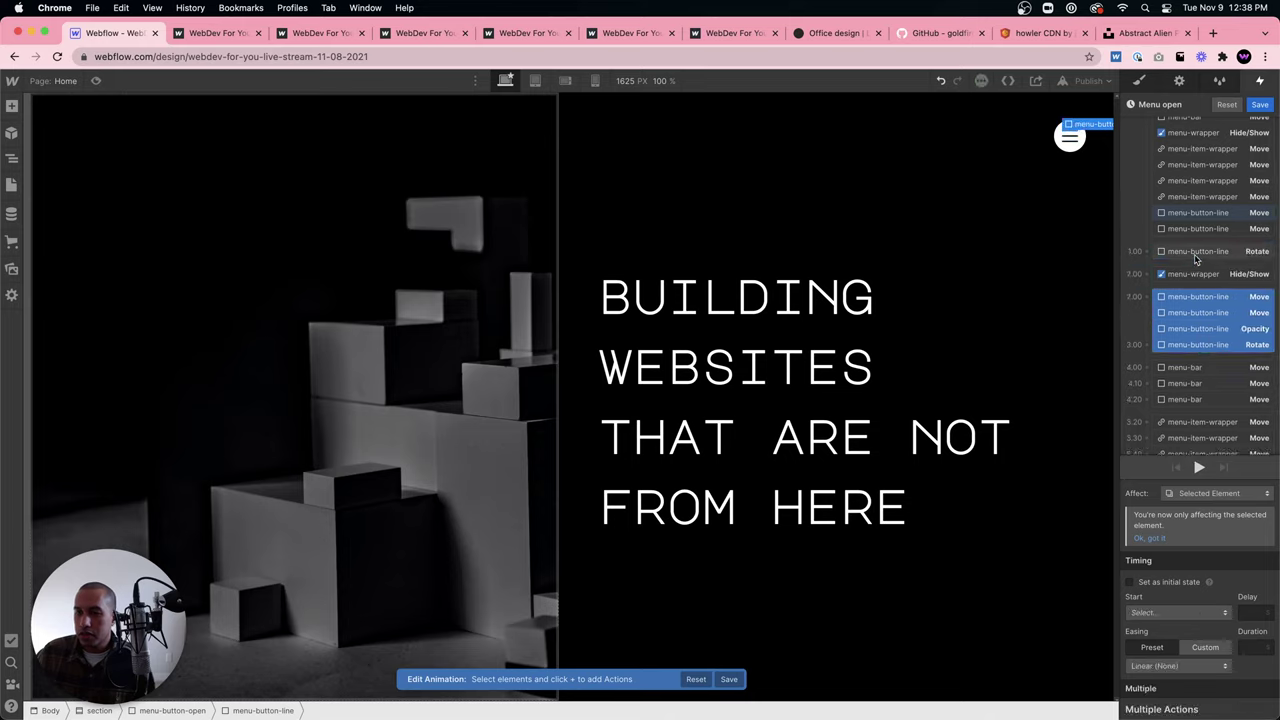
key("super+z")
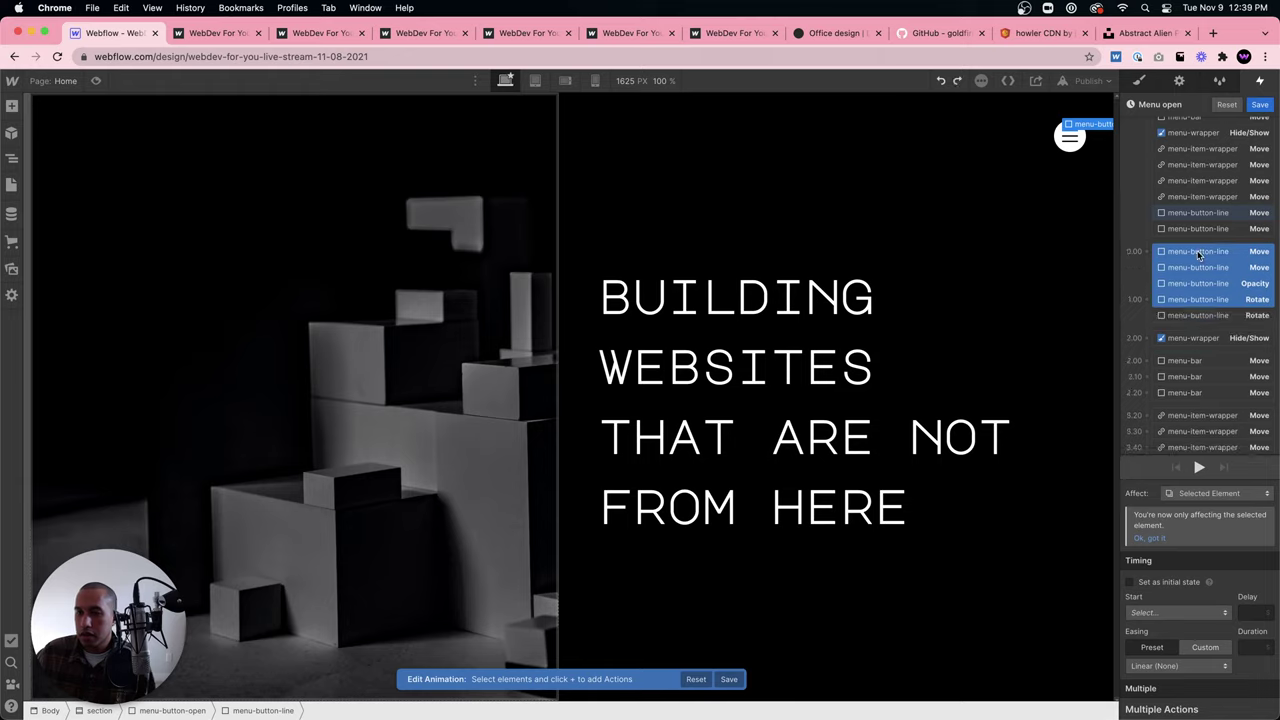
left_click(1190, 313)
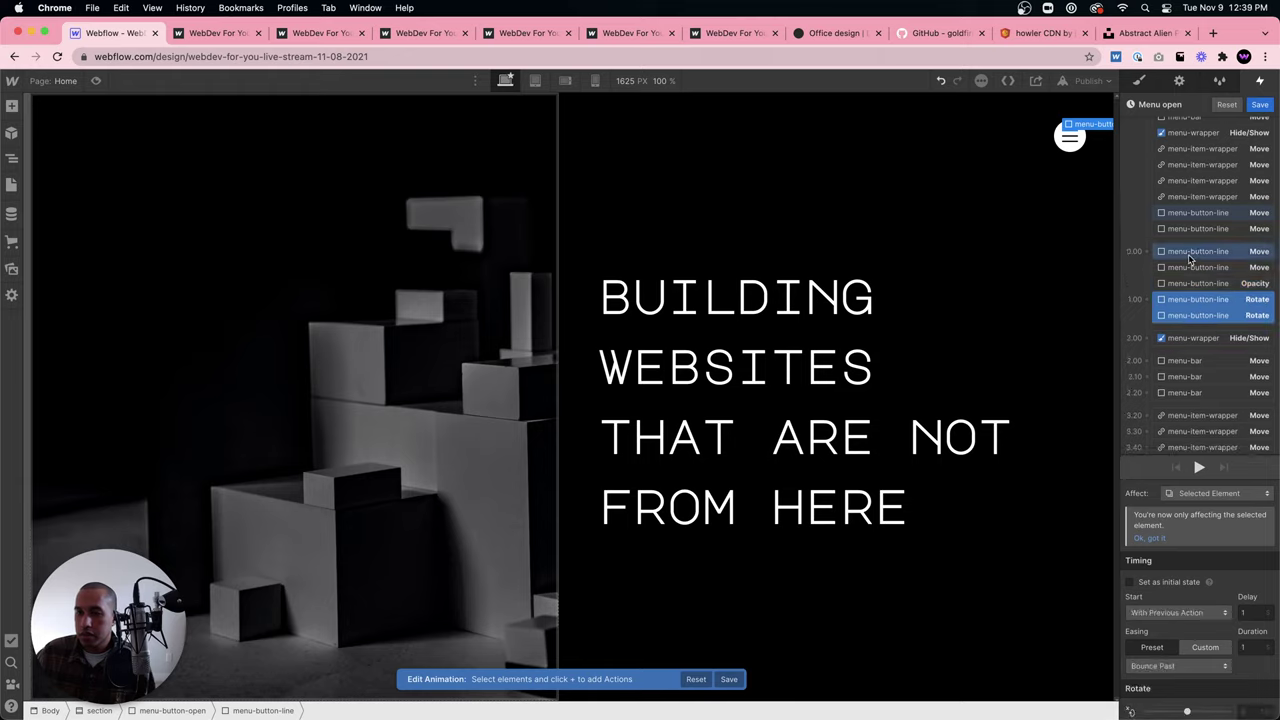
left_click(1190, 315, "shift")
left_click_drag(1190, 315, 1204, 361)
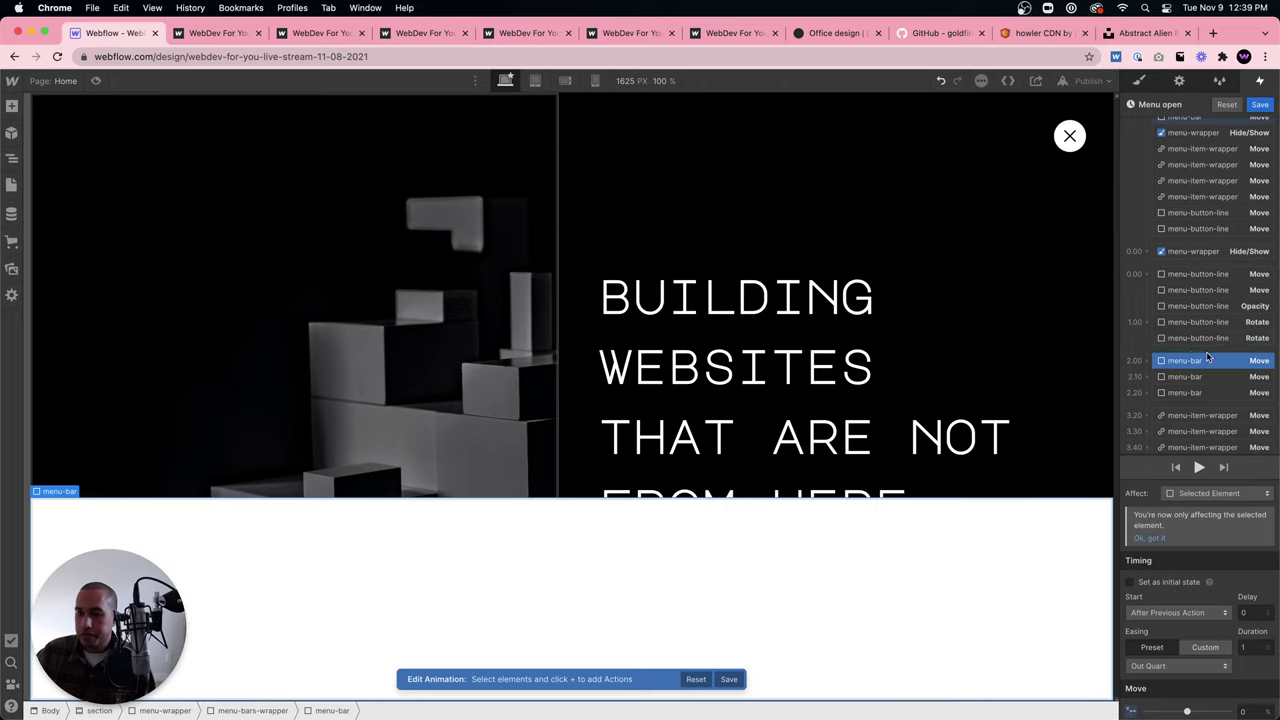
Group the three menu-bar Move actions and set their delays to 0, 0.1 and 0.2.
left_click(1205, 338)
left_click(1205, 365)
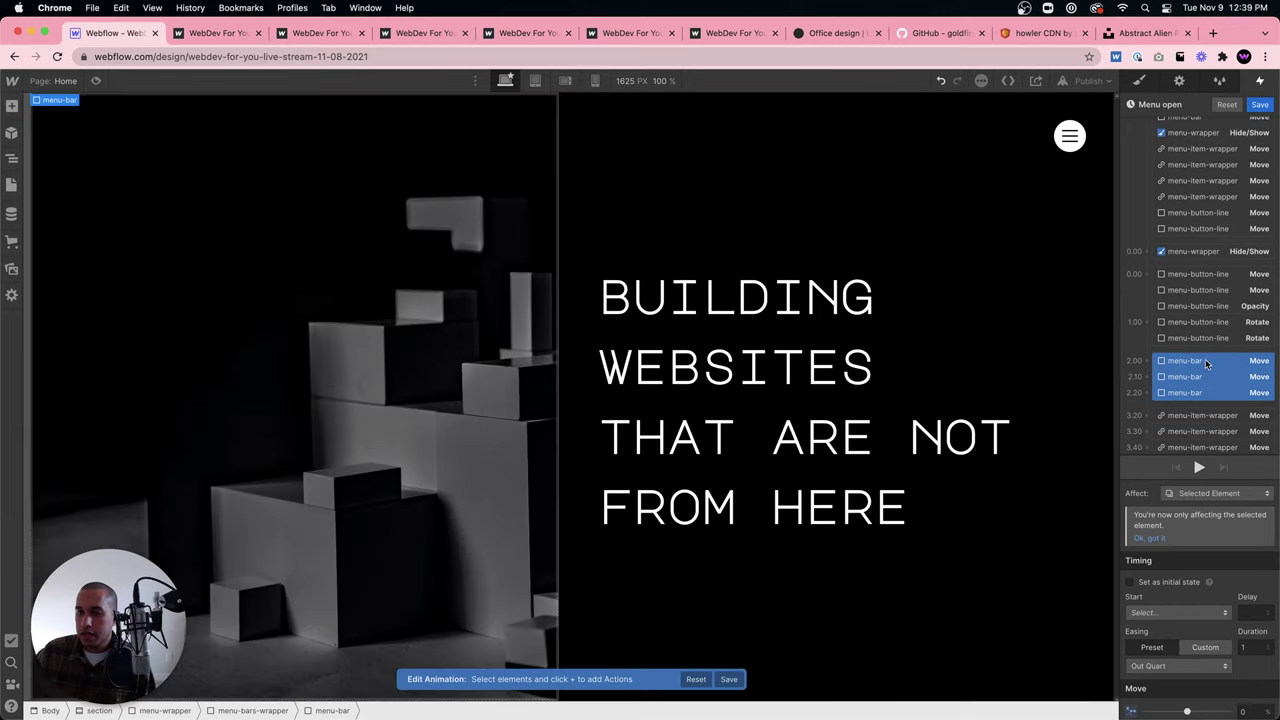
left_click_drag(1205, 363, 1220, 356)
left_click(1205, 354)
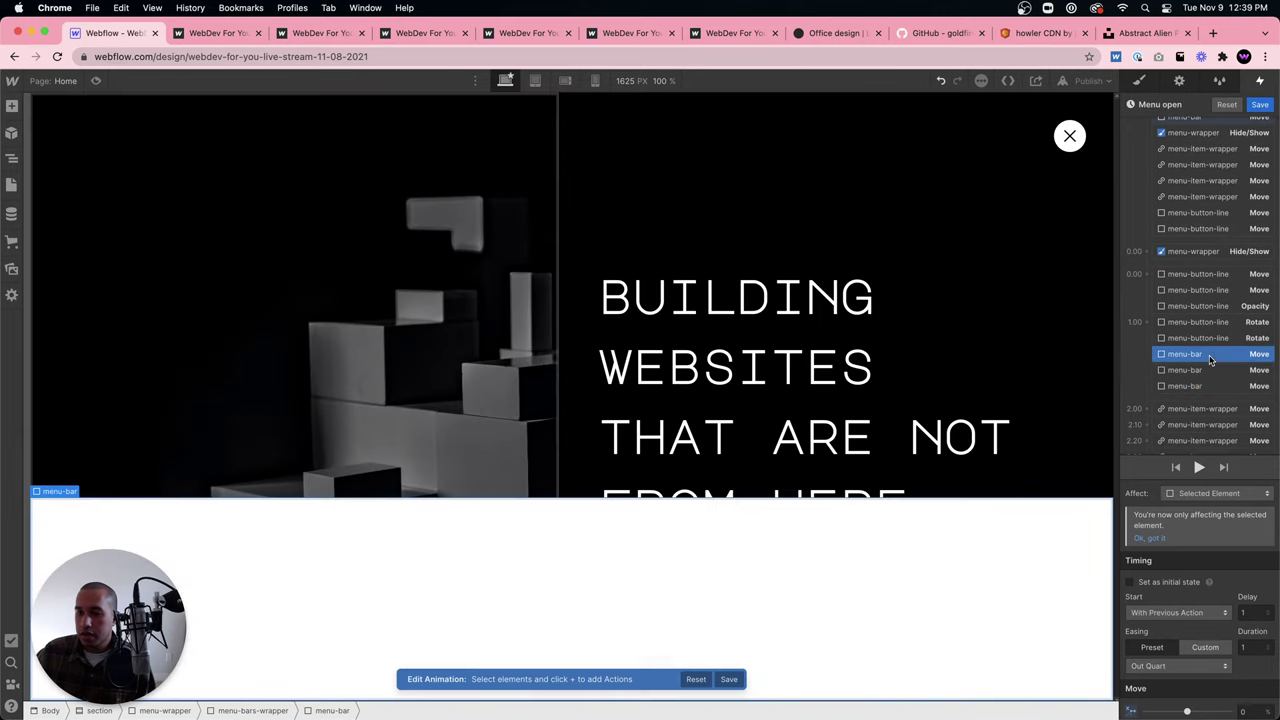
double_click(1246, 613)
type("0")
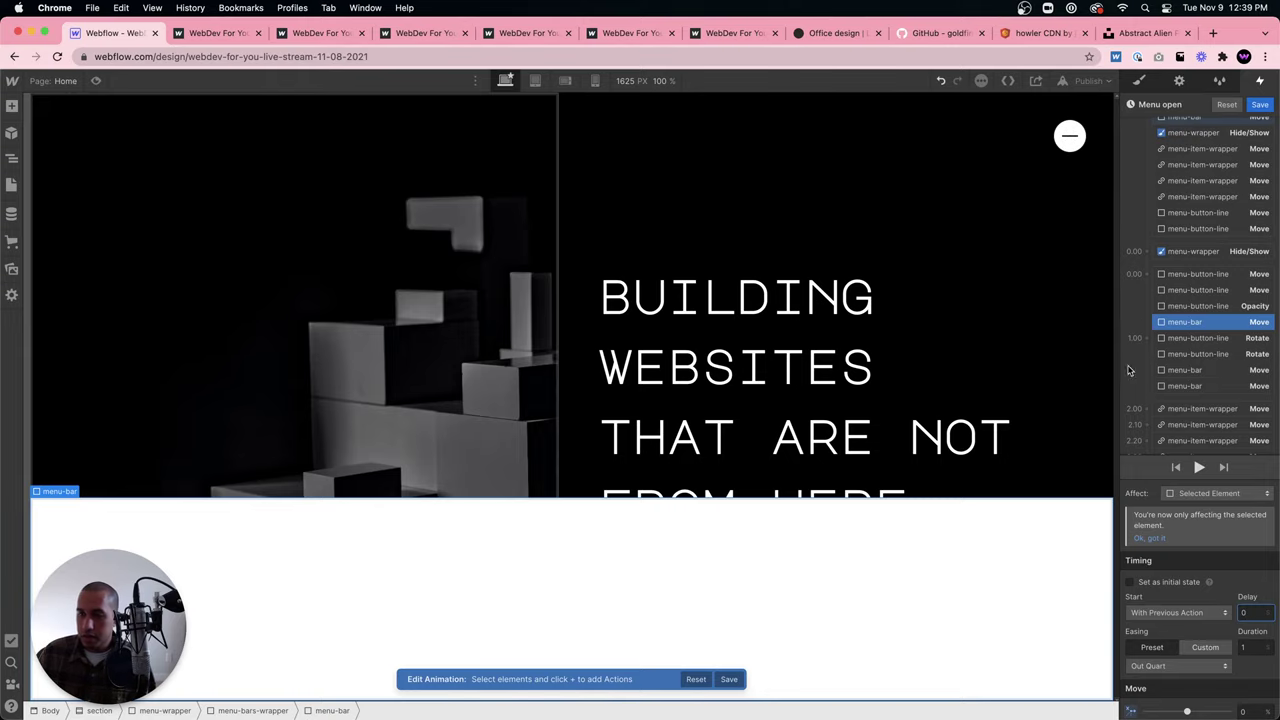
left_click(1190, 370)
double_click(1248, 613)
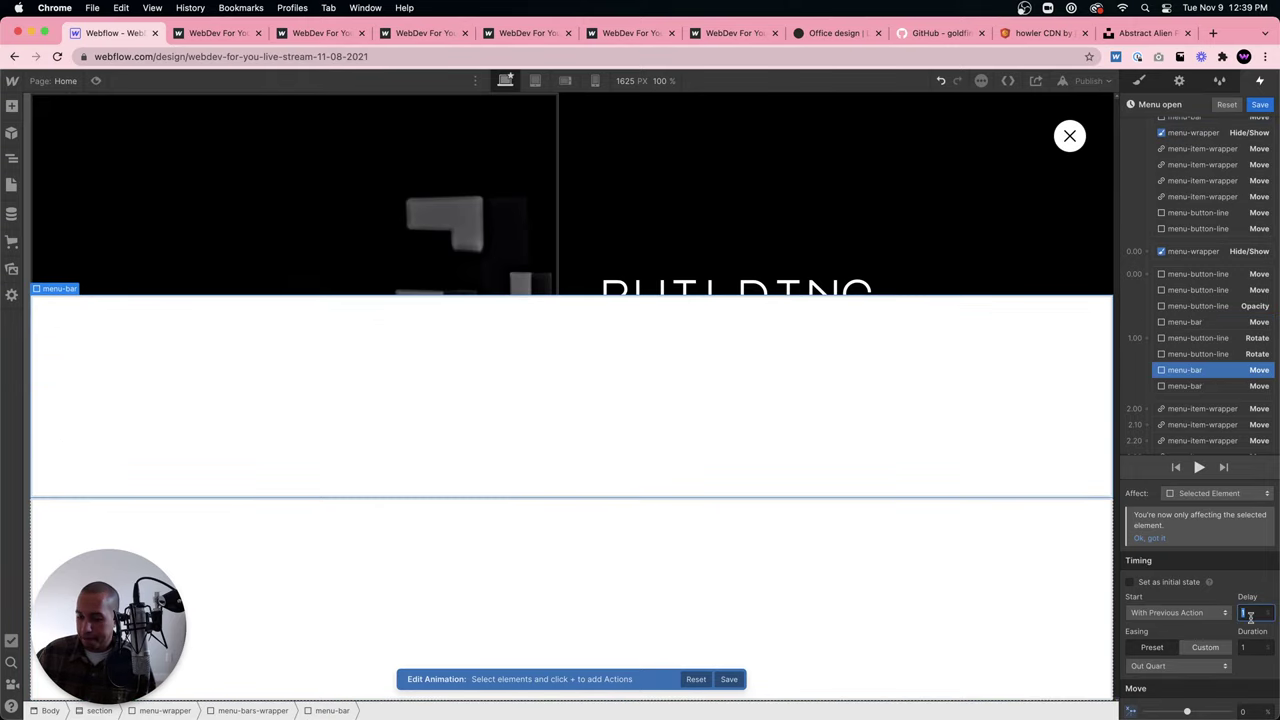
type("0.1")
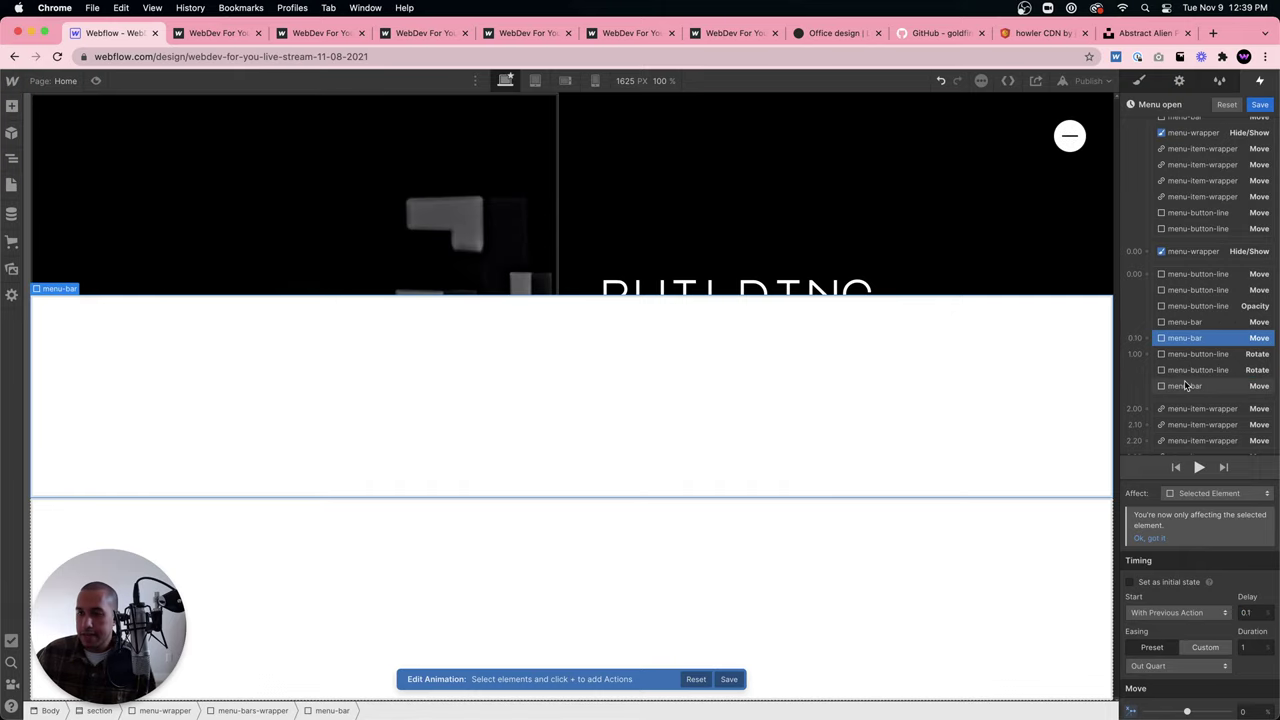
left_click(1184, 382)
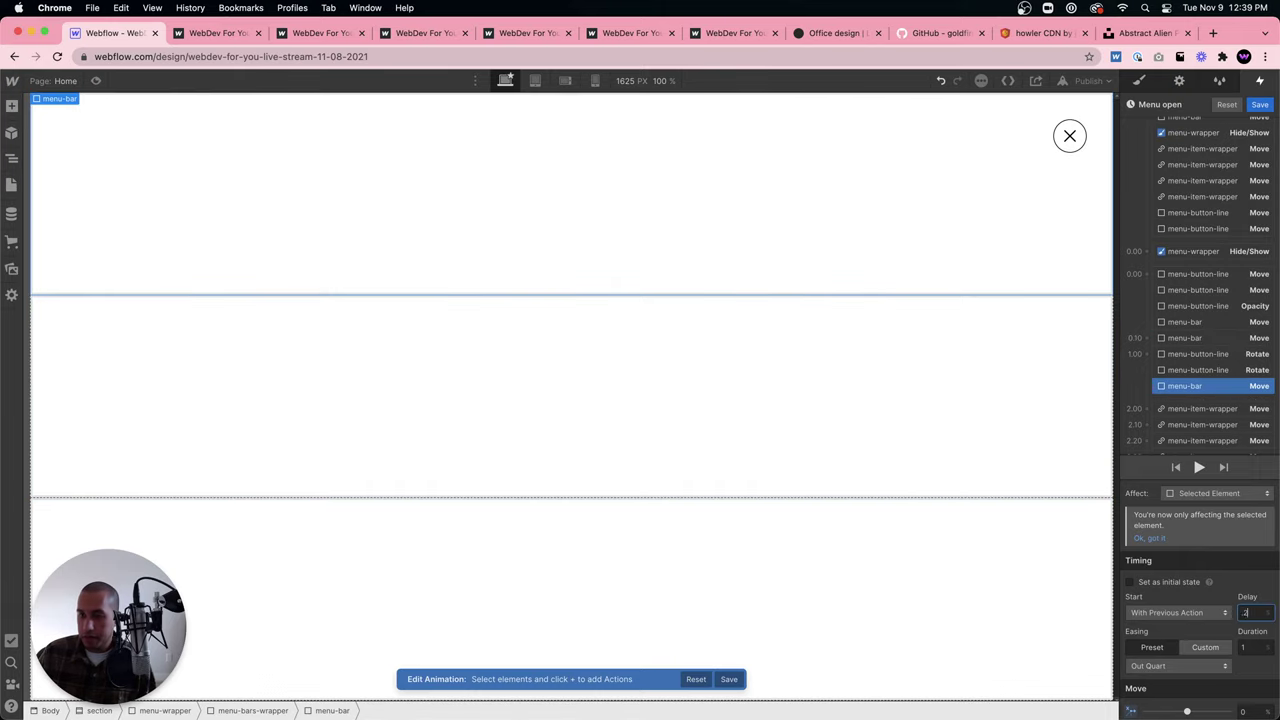
type("2")
Preview the page and open the menu to check the staggered menu bars.
key("super+shift+p")
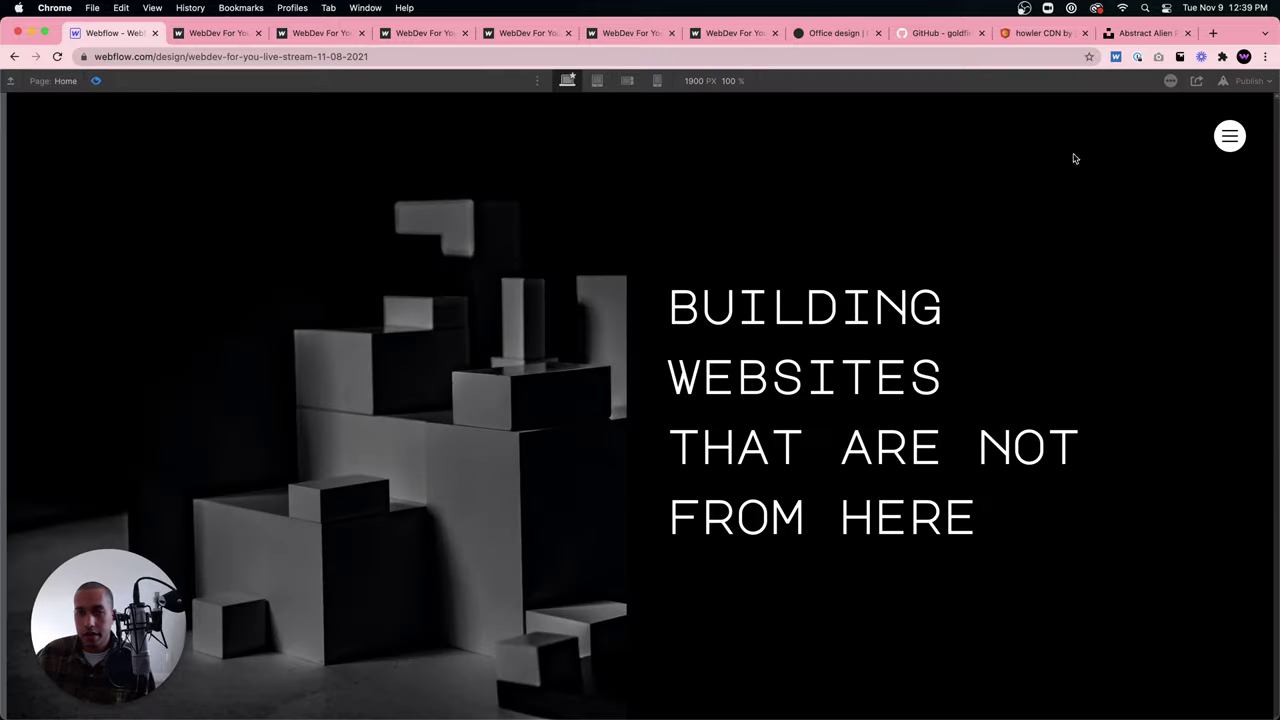
left_click(1238, 141)
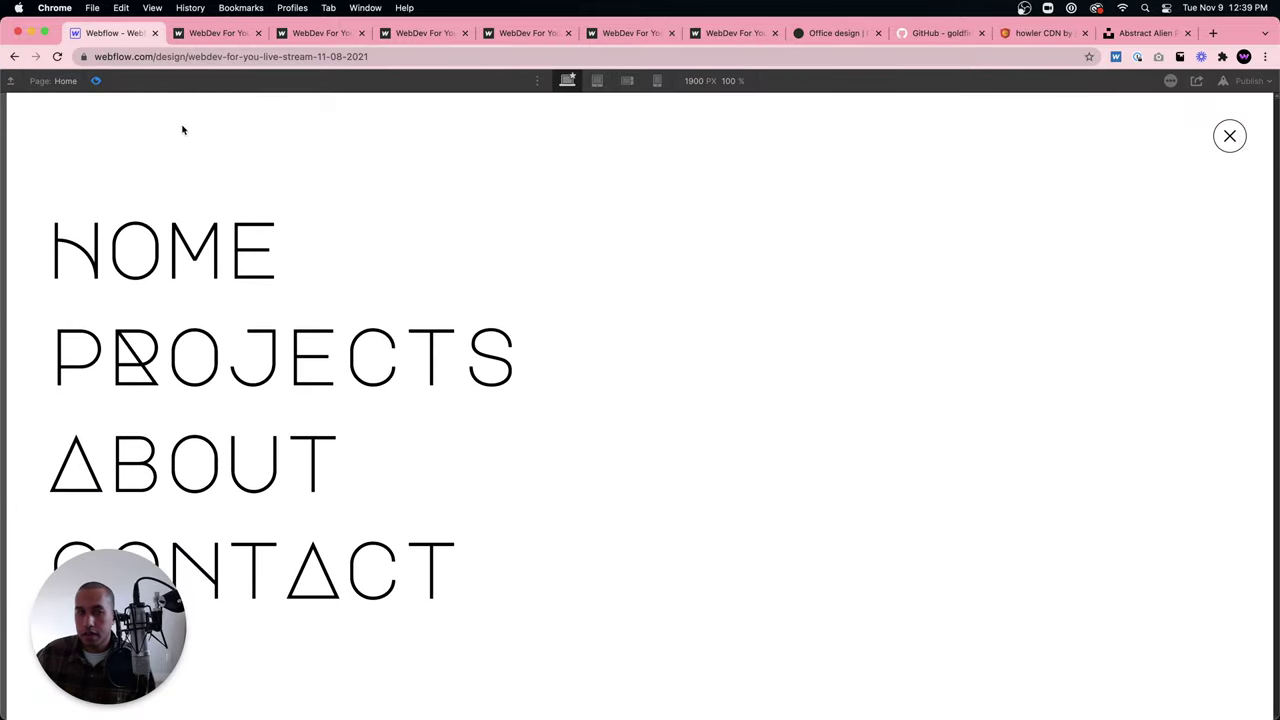
left_click(97, 81)
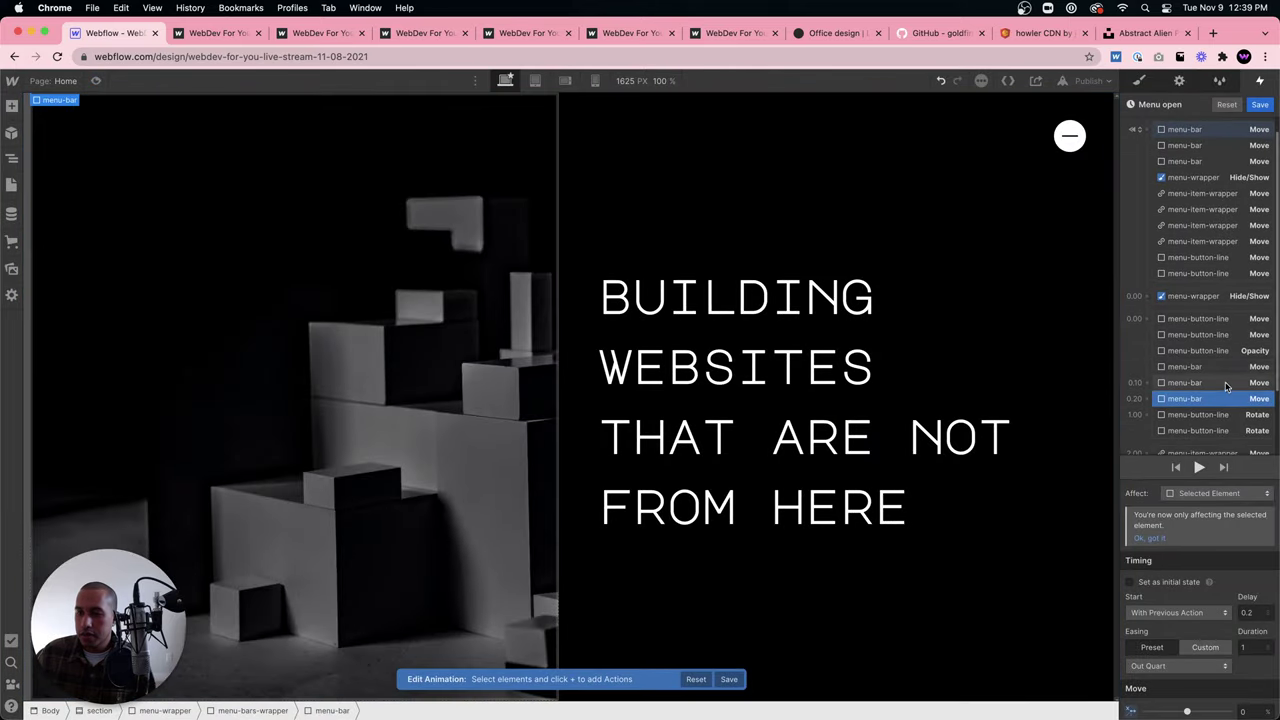
Give both menu-button-line Rotate actions a 0.3-second delay.
scroll(1227, 399, "down", 1)
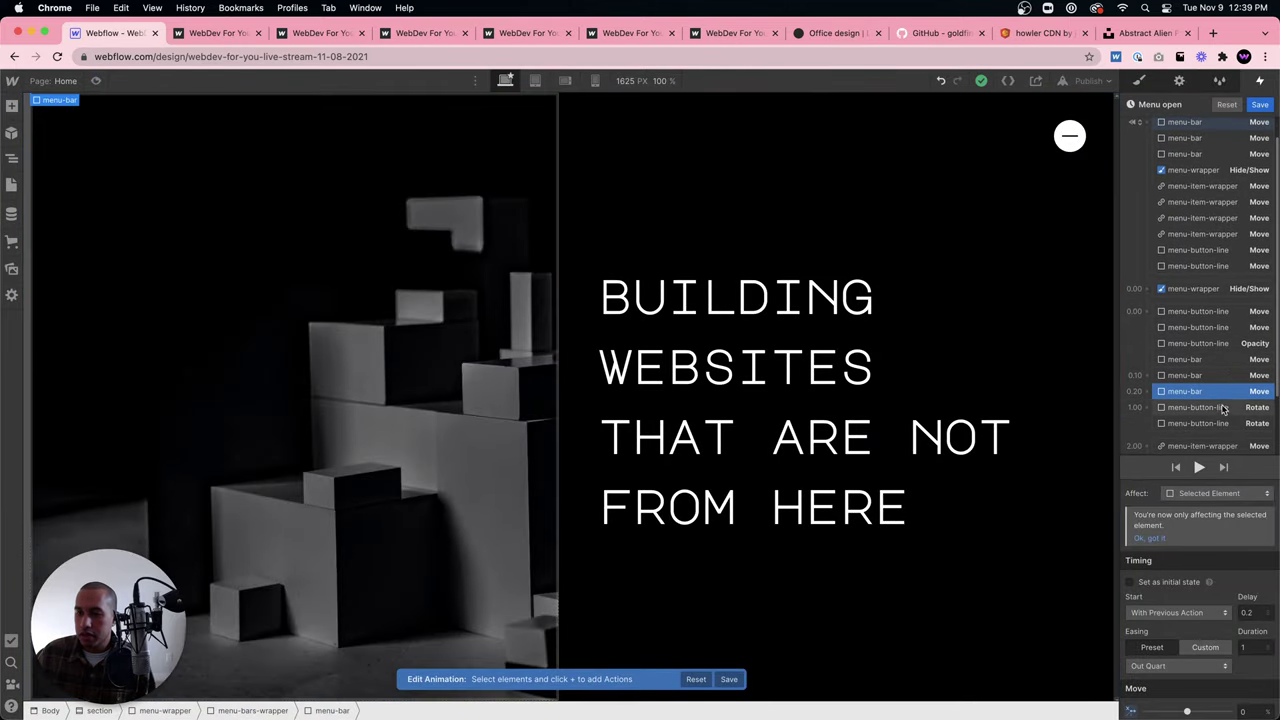
left_click(1220, 408)
left_click(1218, 423, "shift")
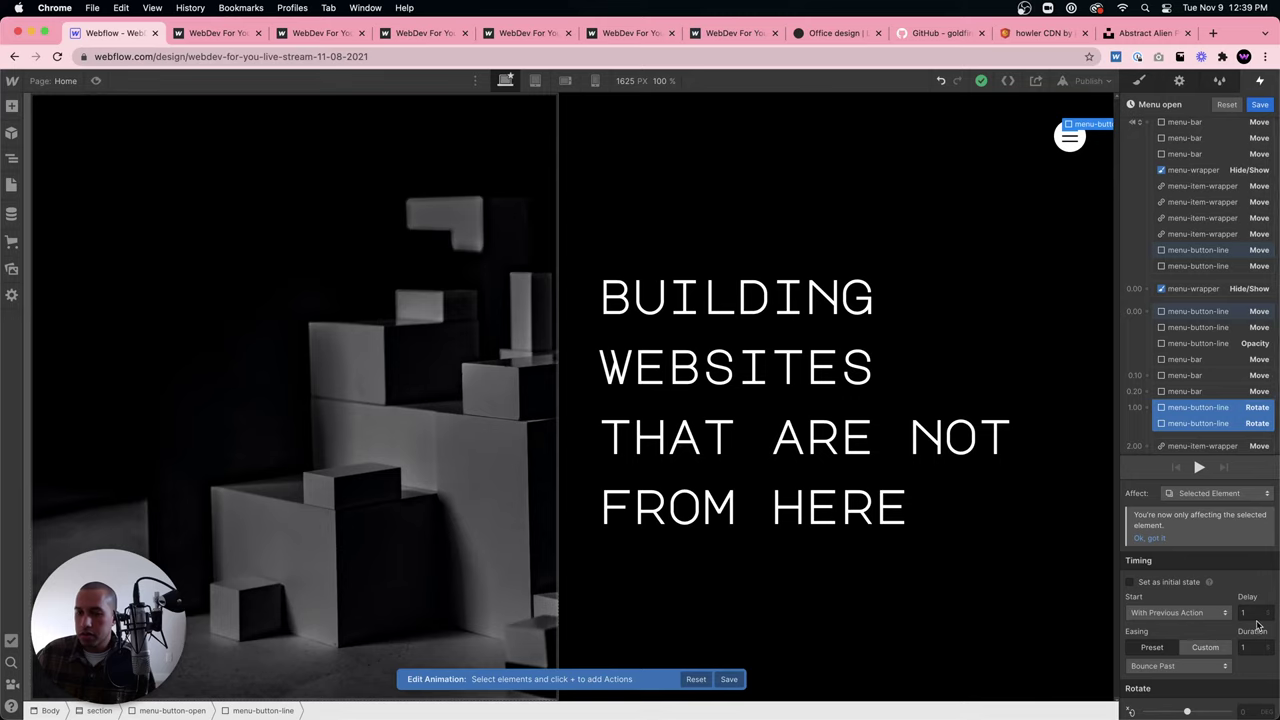
left_click(1218, 424, "shift")
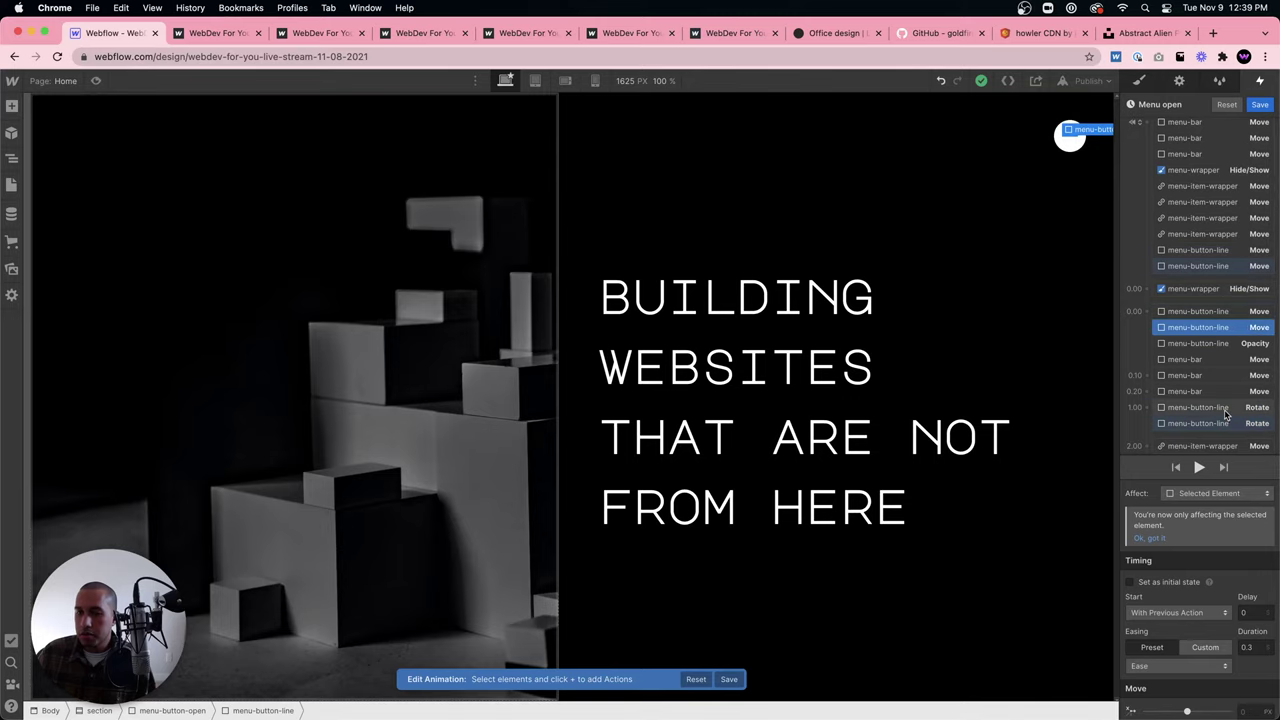
left_click(1218, 425, "shift")
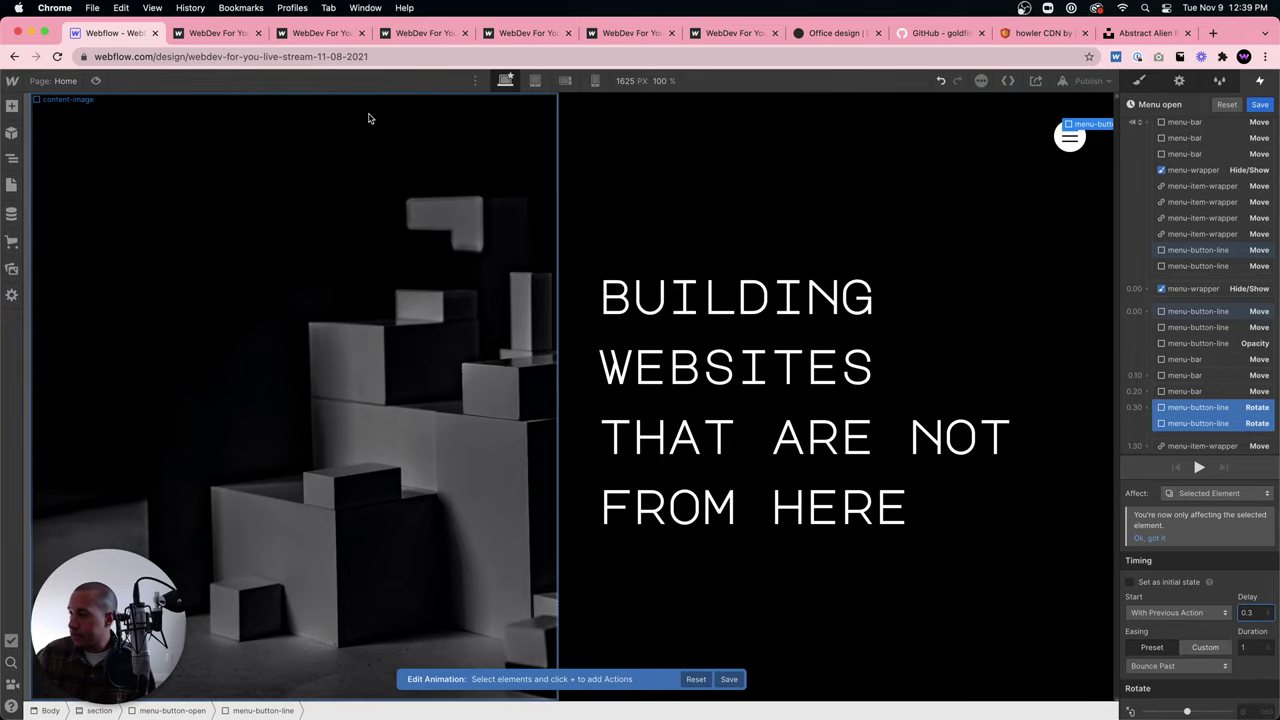
Preview the page and open and close the hamburger menu twice.
left_click(96, 80)
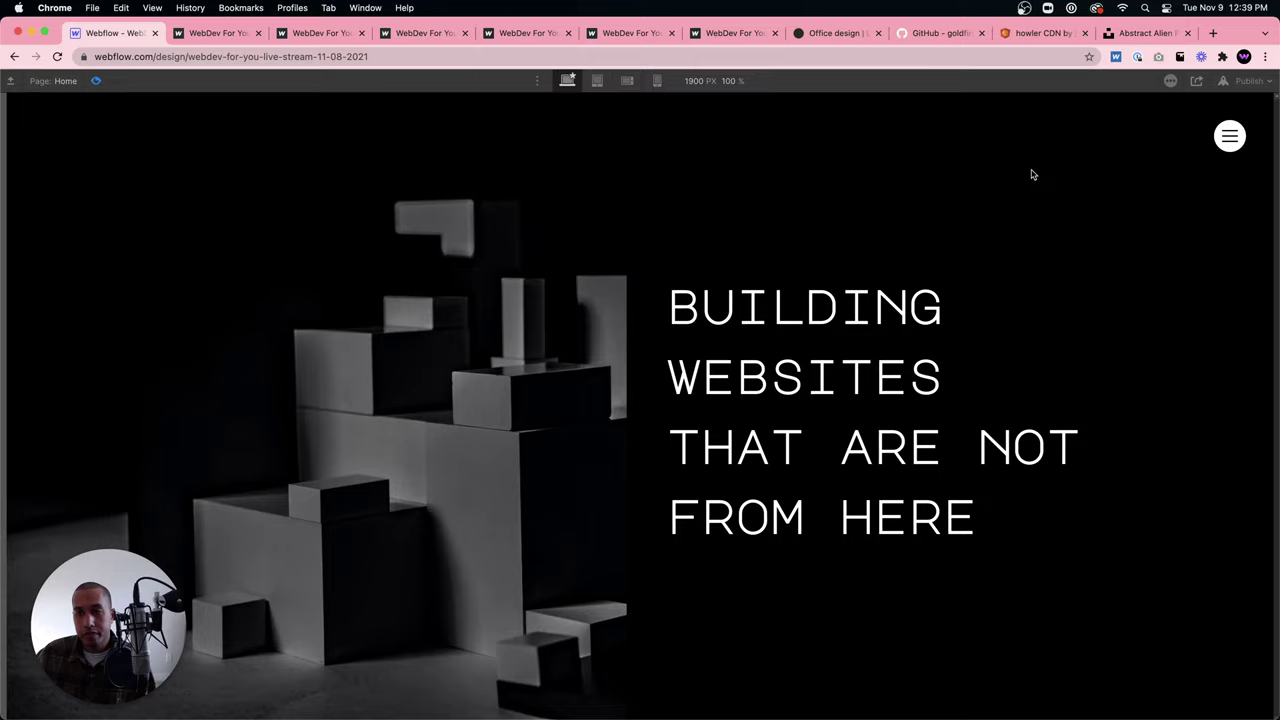
left_click(1224, 138)
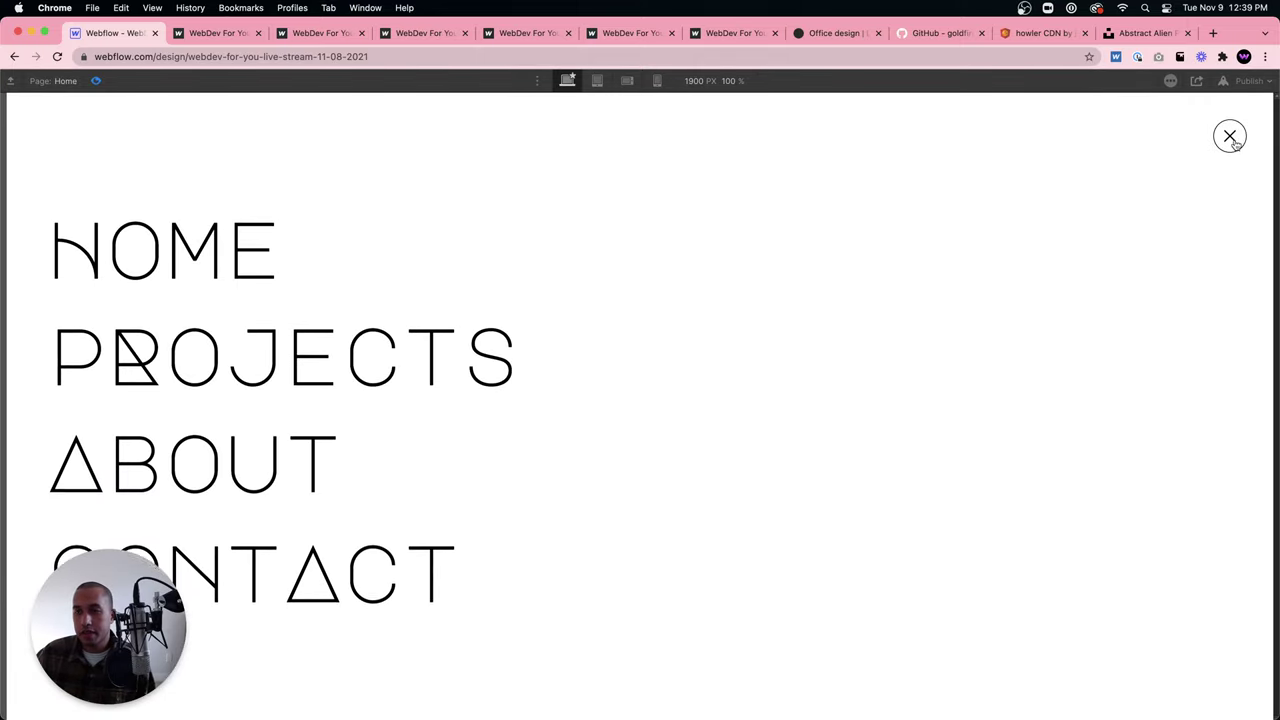
left_click(1233, 140)
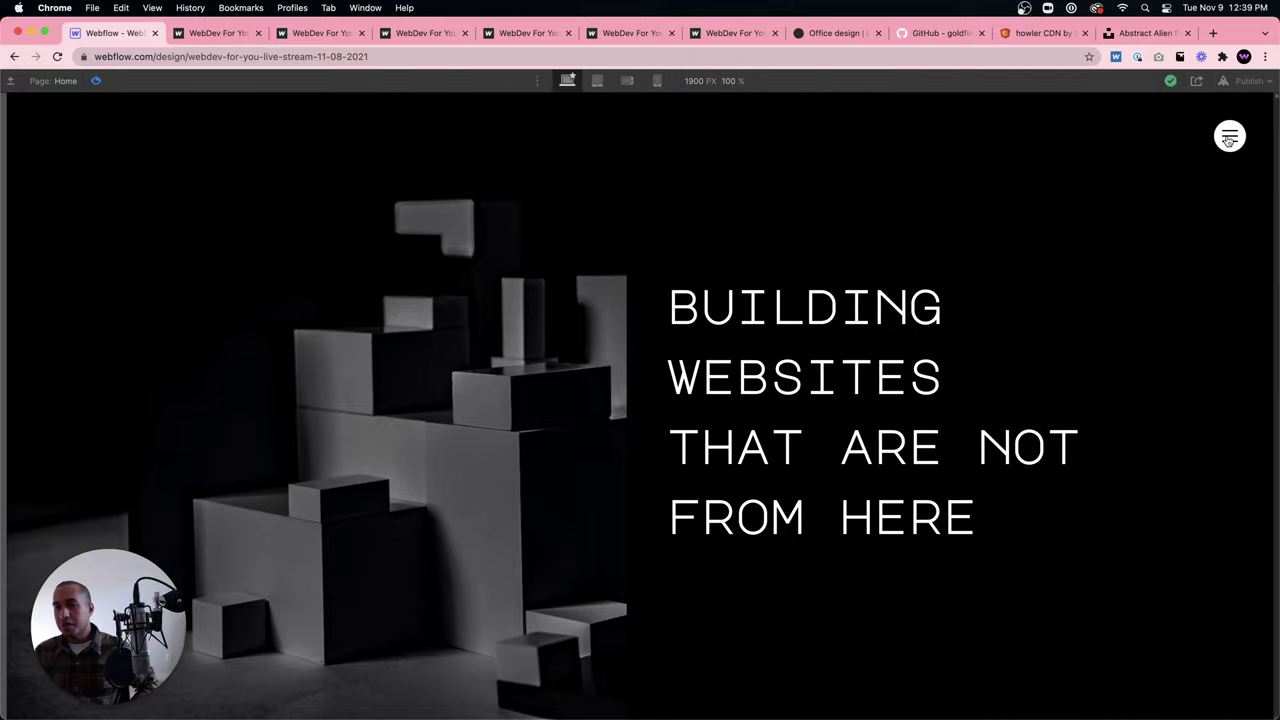
left_click(1229, 140)
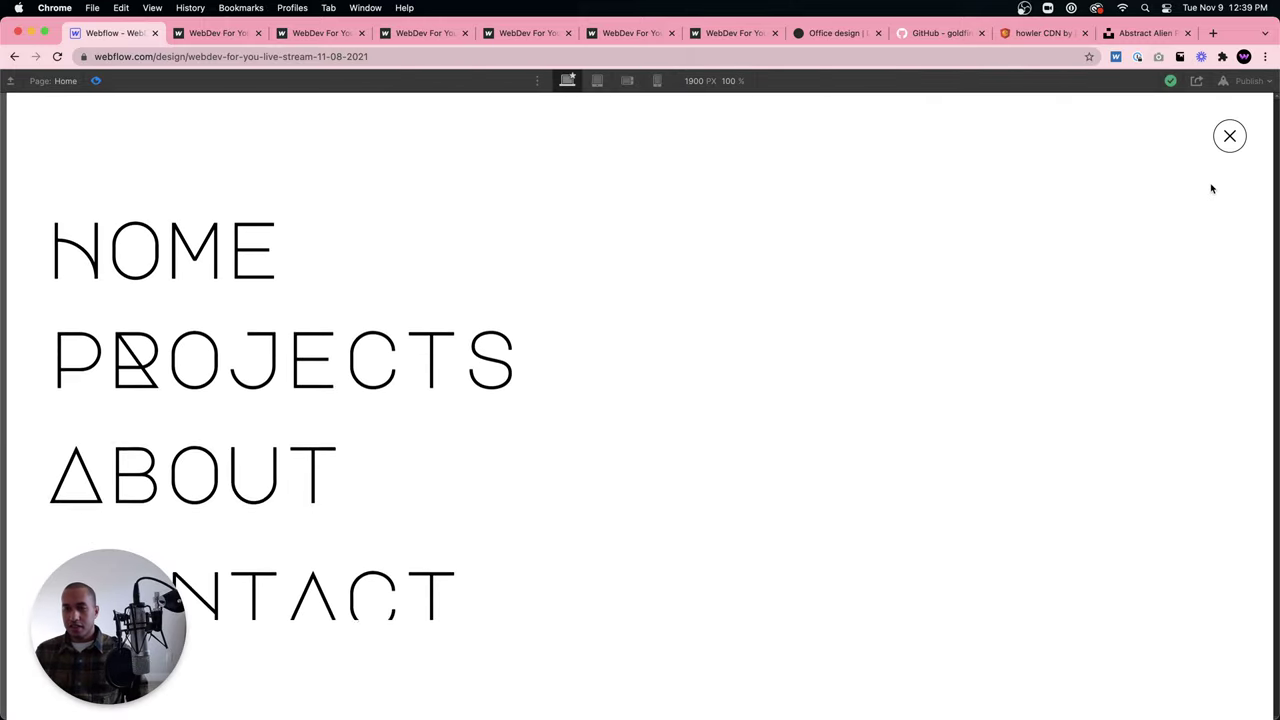
left_click(1231, 146)
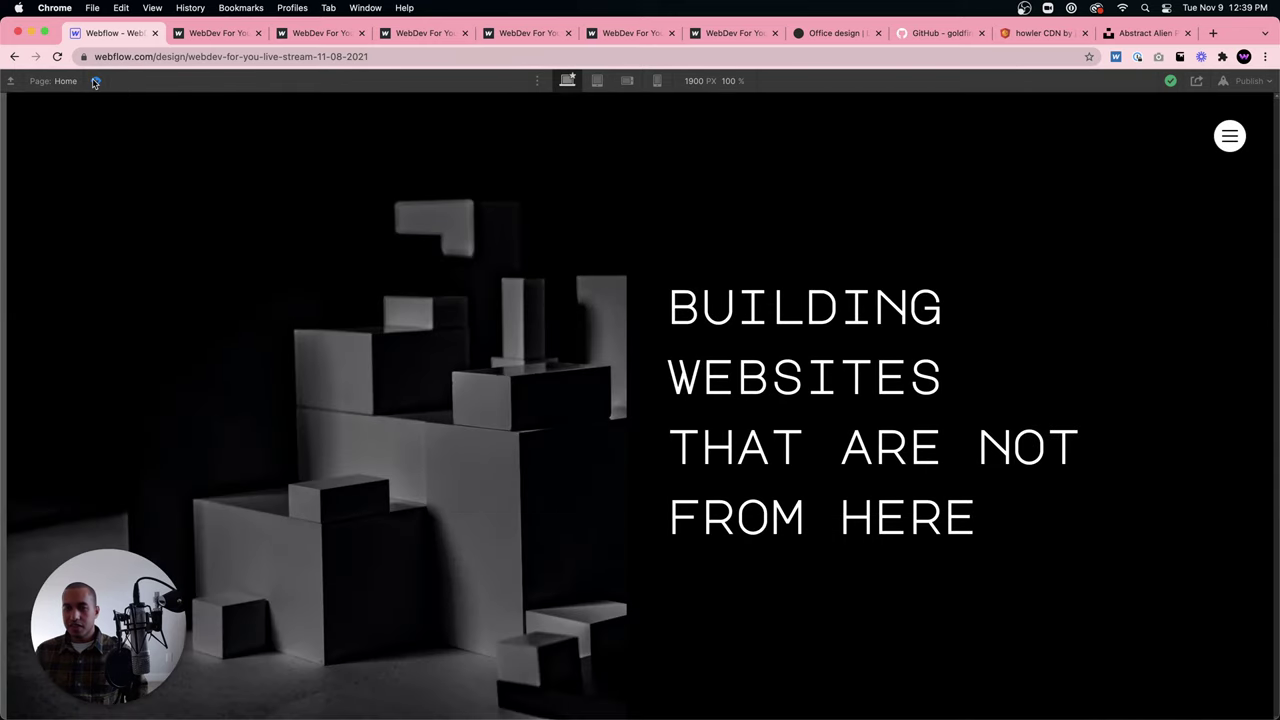
Exit preview, close the animation editor and publish to the selected domain.
left_click(96, 80)
left_click(1003, 190)
left_click(897, 171)
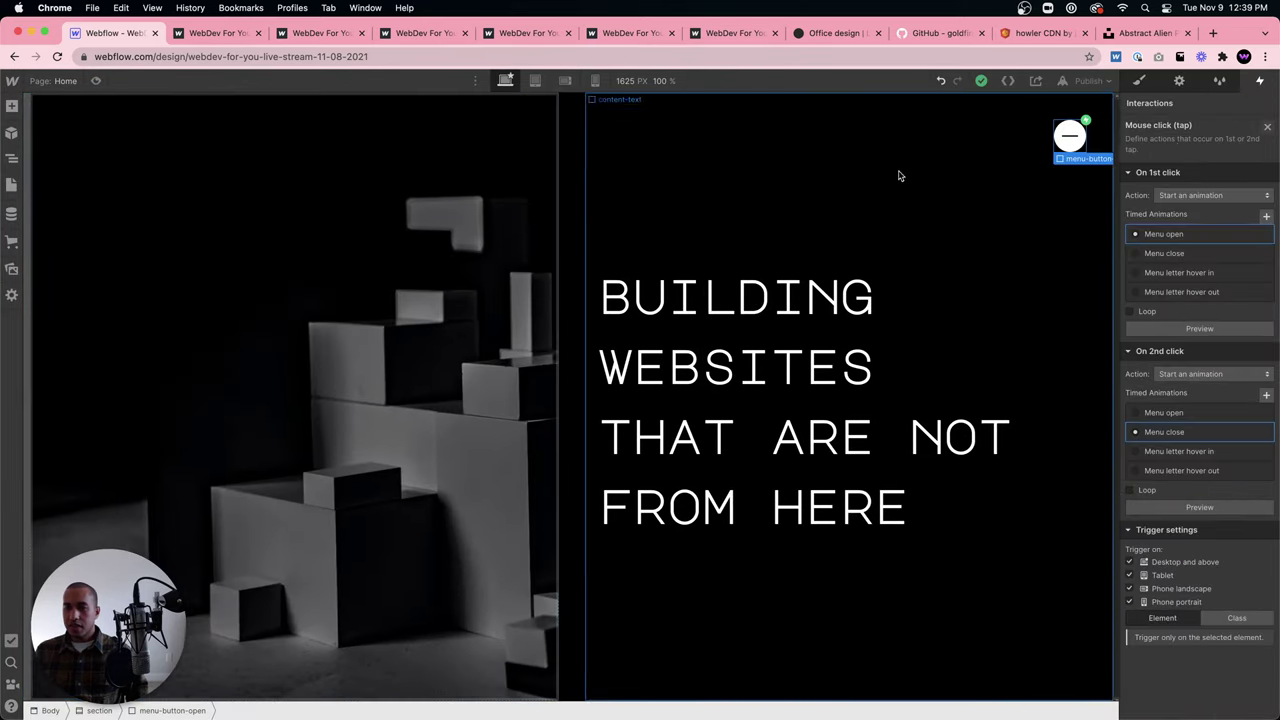
left_click(1088, 82)
left_click(1039, 247)
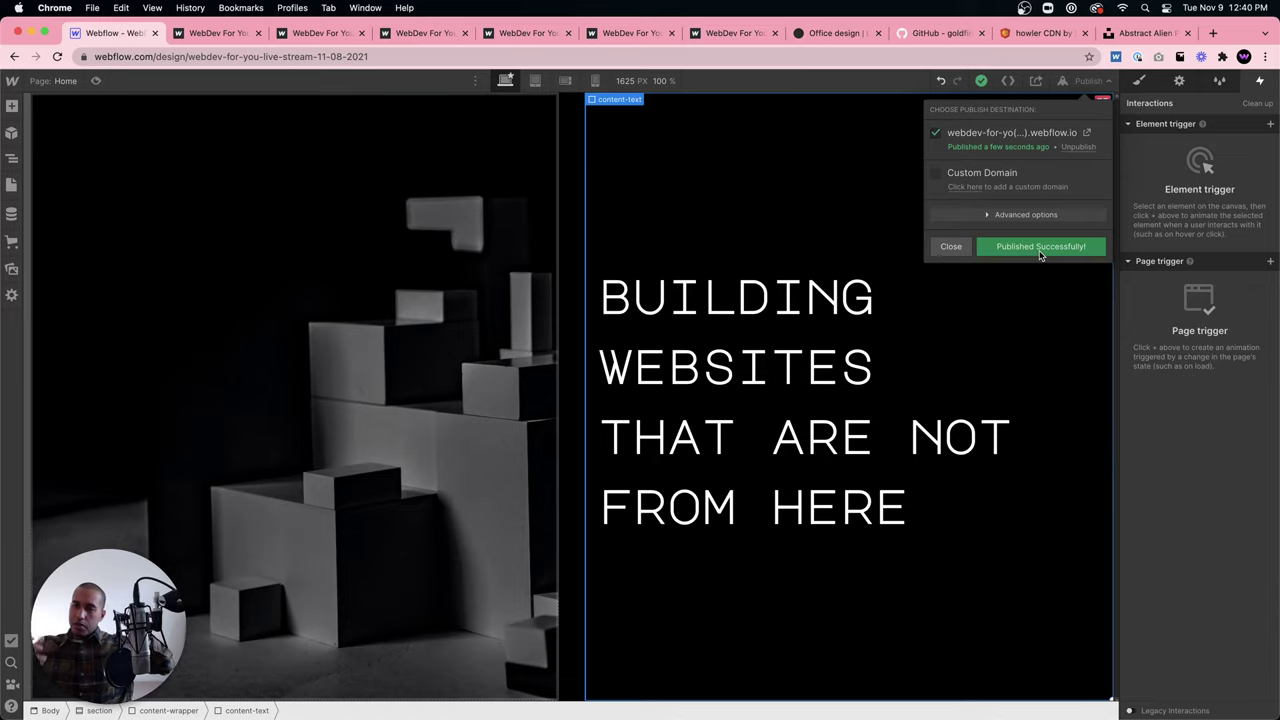
Open the live webflow.io site and open and close its menu.
left_click(1084, 131)
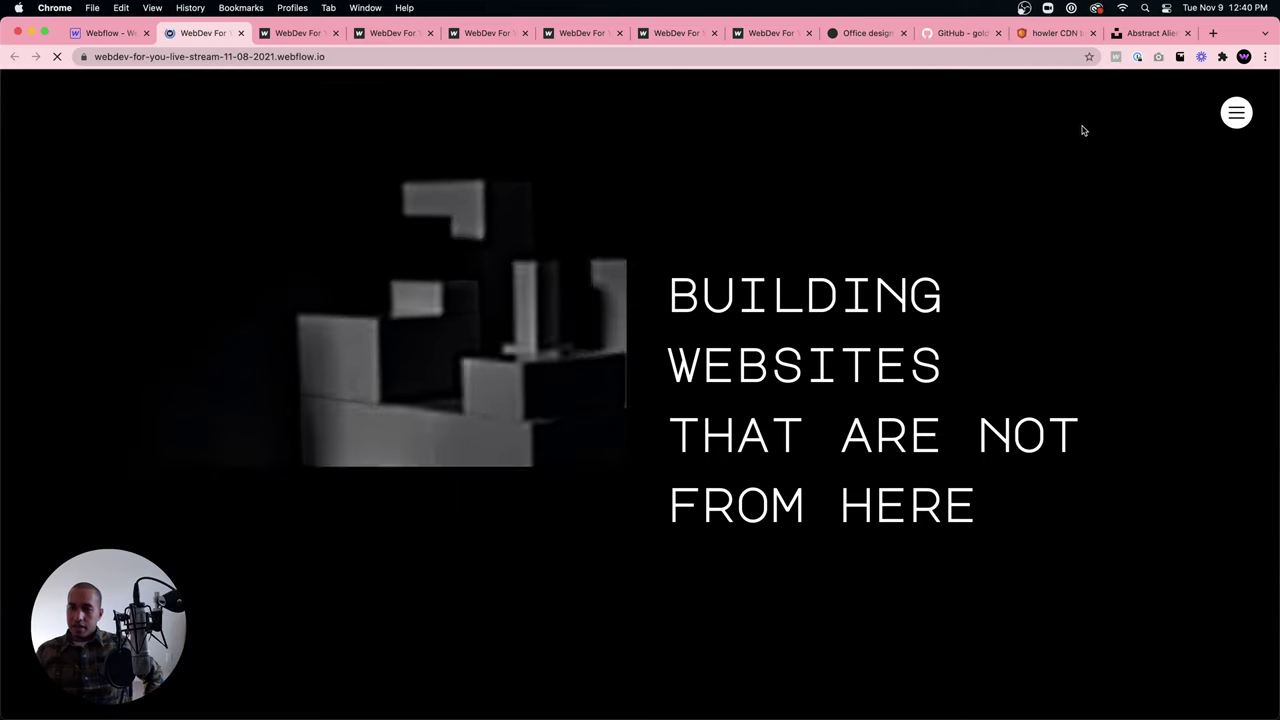
left_click(1246, 111)
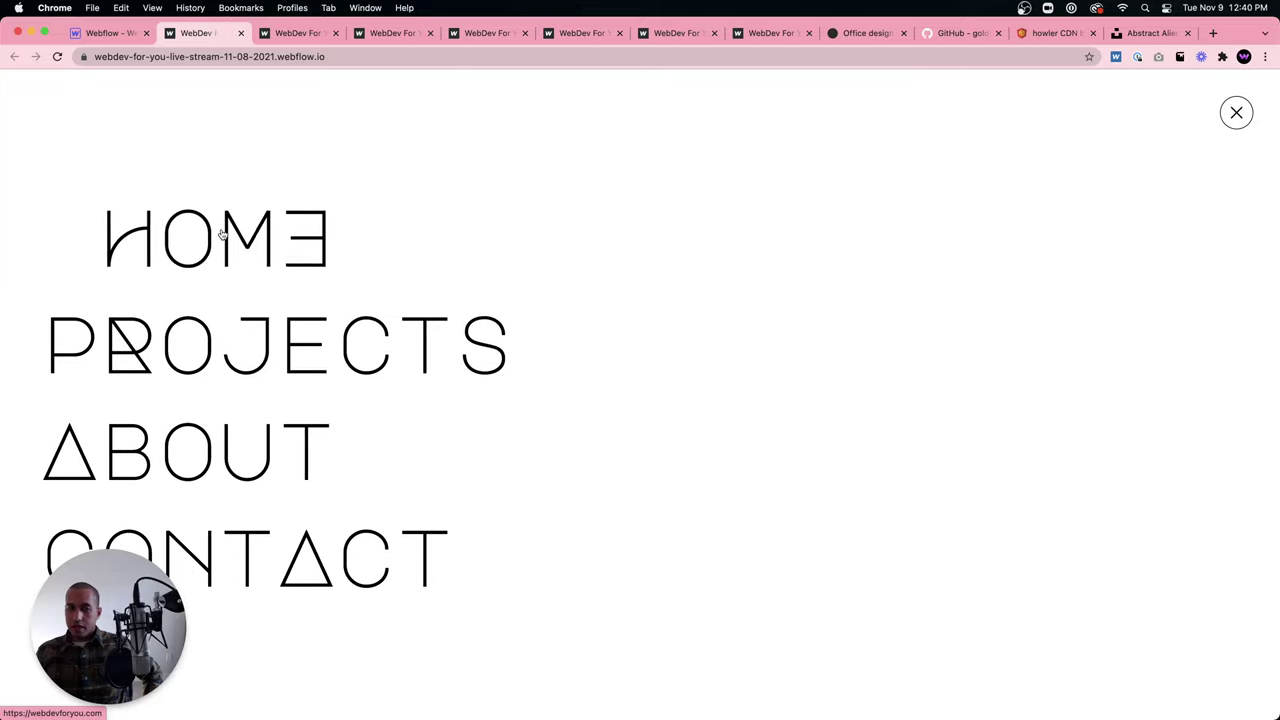
left_click(1245, 119)
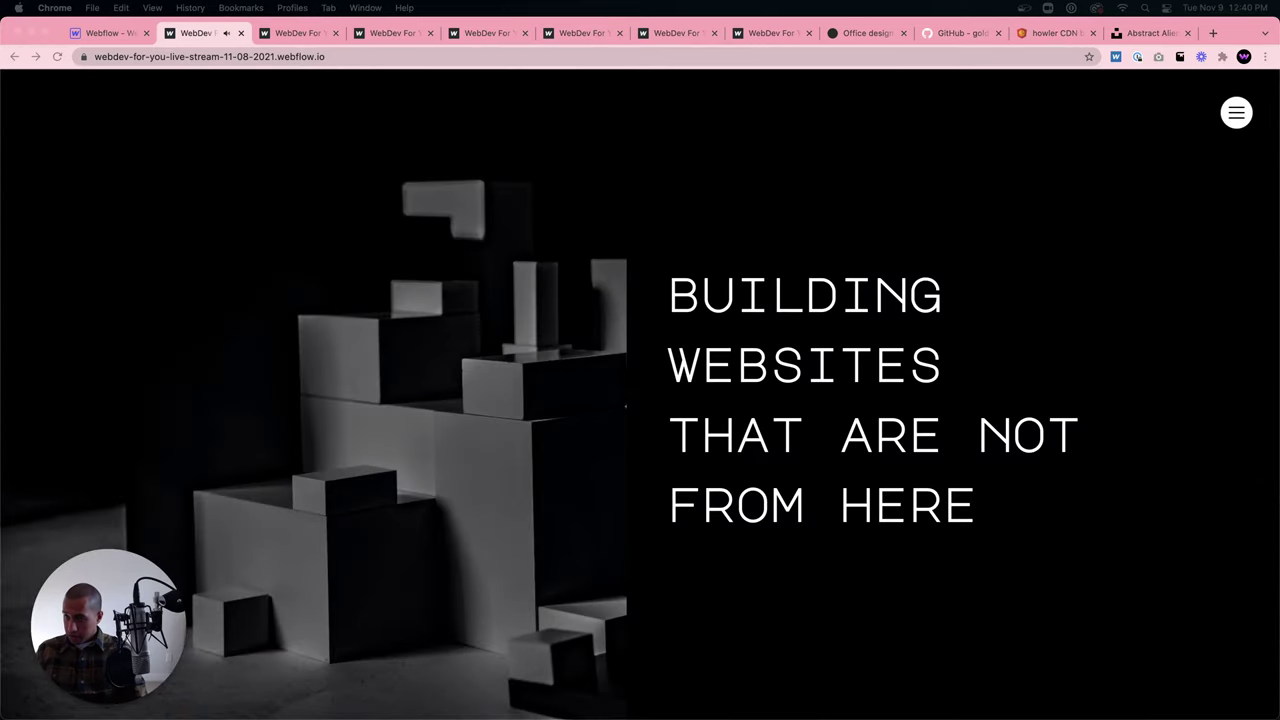
Open the Home page settings from the Pages panel.
left_click(110, 33)
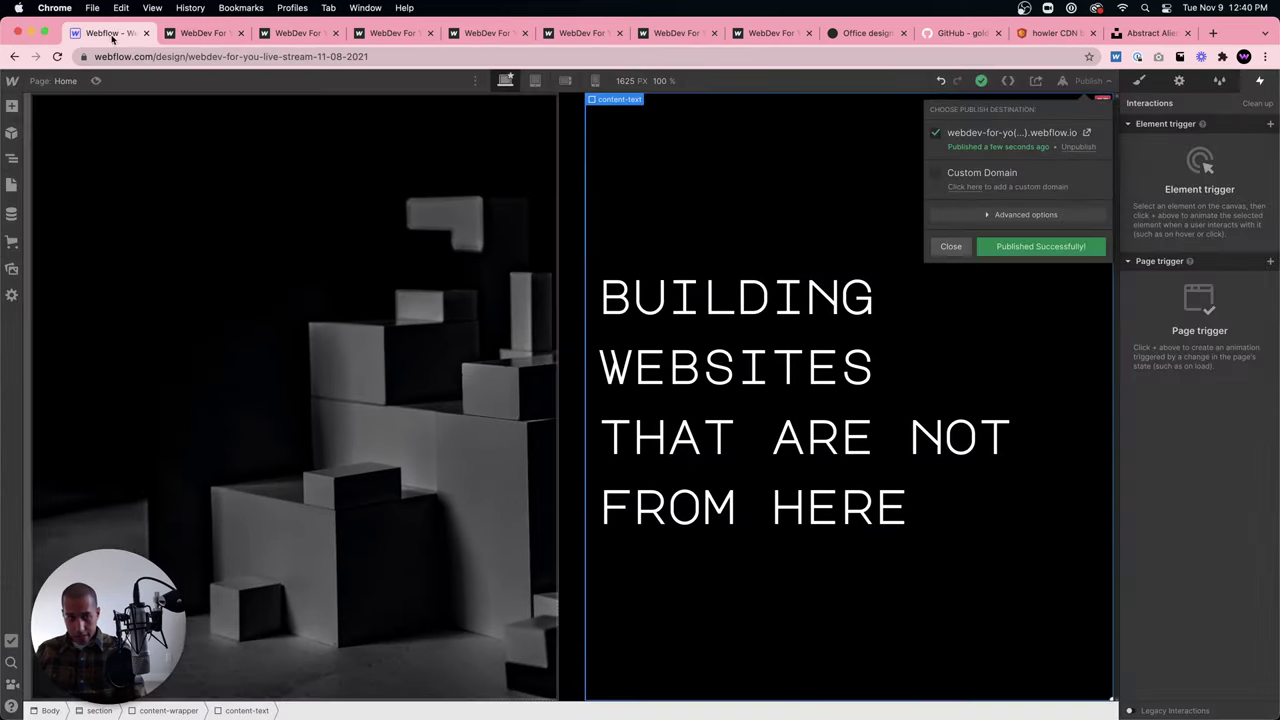
left_click(11, 185)
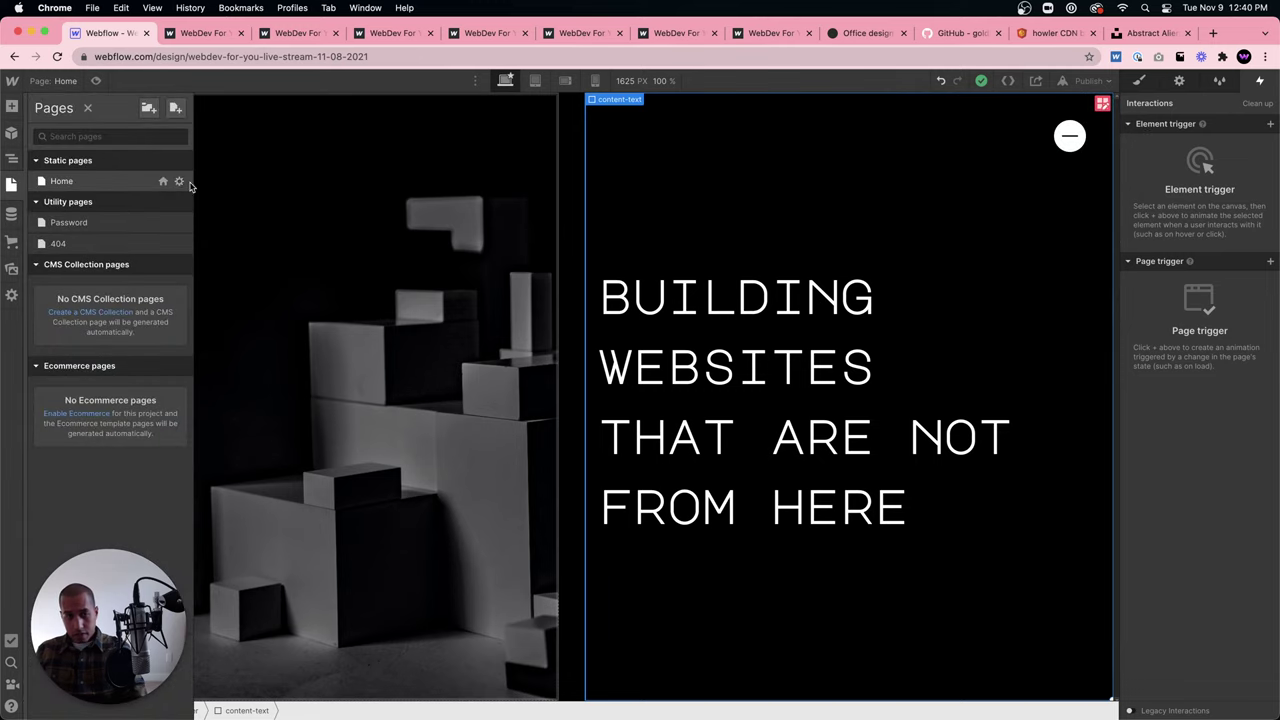
left_click(179, 181)
scroll(397, 435, "down", 15)
Replace etc_space_alarm.mp3 with pop_drum_up.mp3 in the Before </body> code and save.
left_click(364, 461)
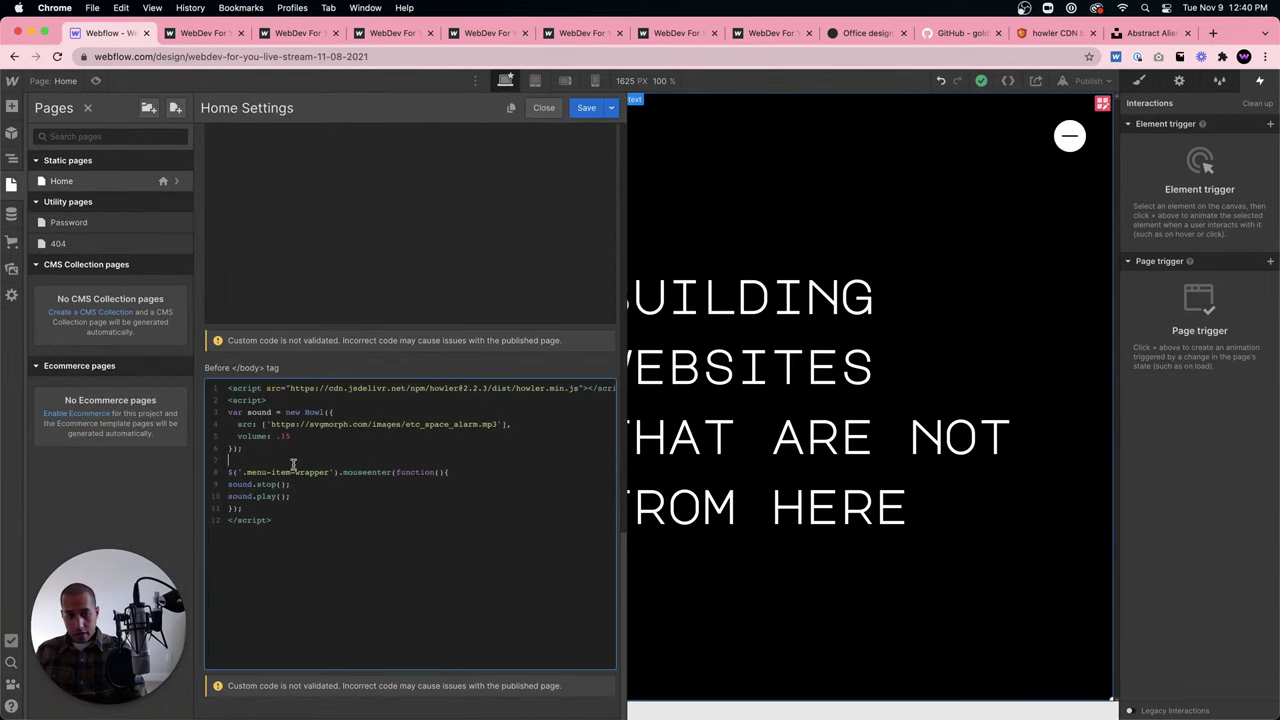
left_click_drag(268, 424, 398, 424)
left_click(398, 424)
left_click_drag(273, 424, 489, 424)
type("pop_drum_up.mp3")
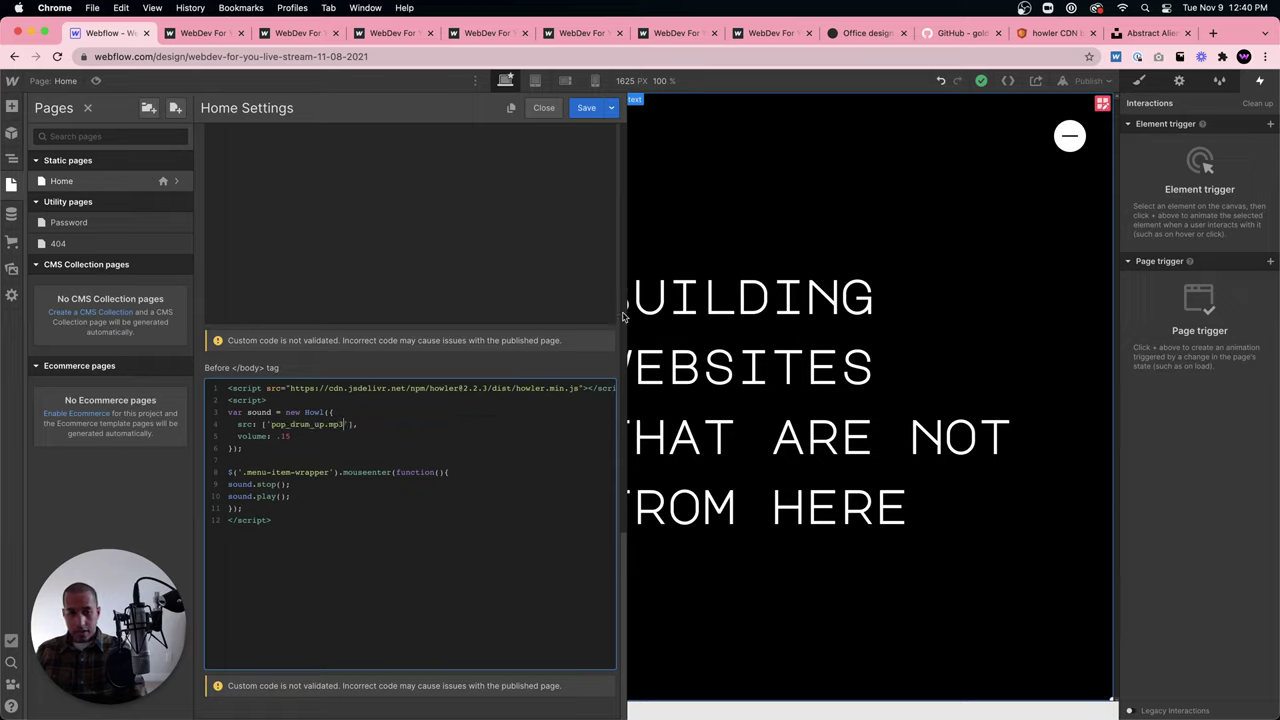
key("super+z")
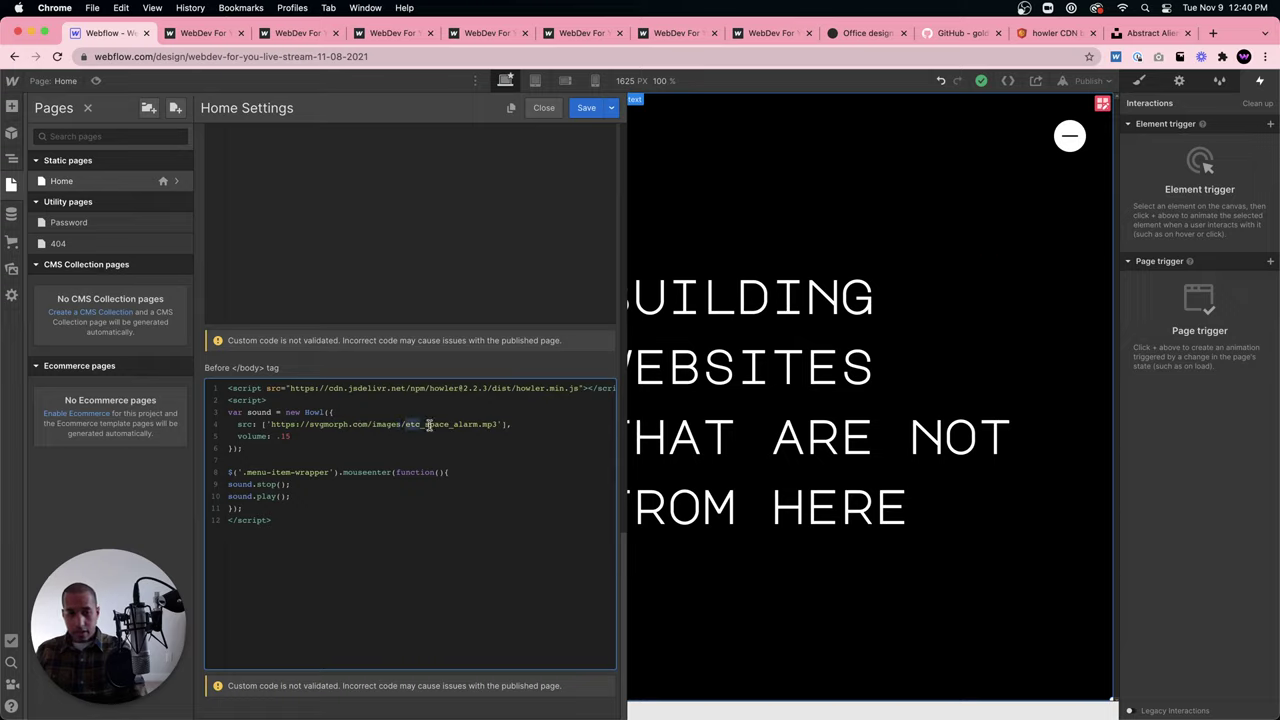
left_click_drag(428, 424, 502, 424)
type("pop_drum_up.mp3")
left_click(591, 112)
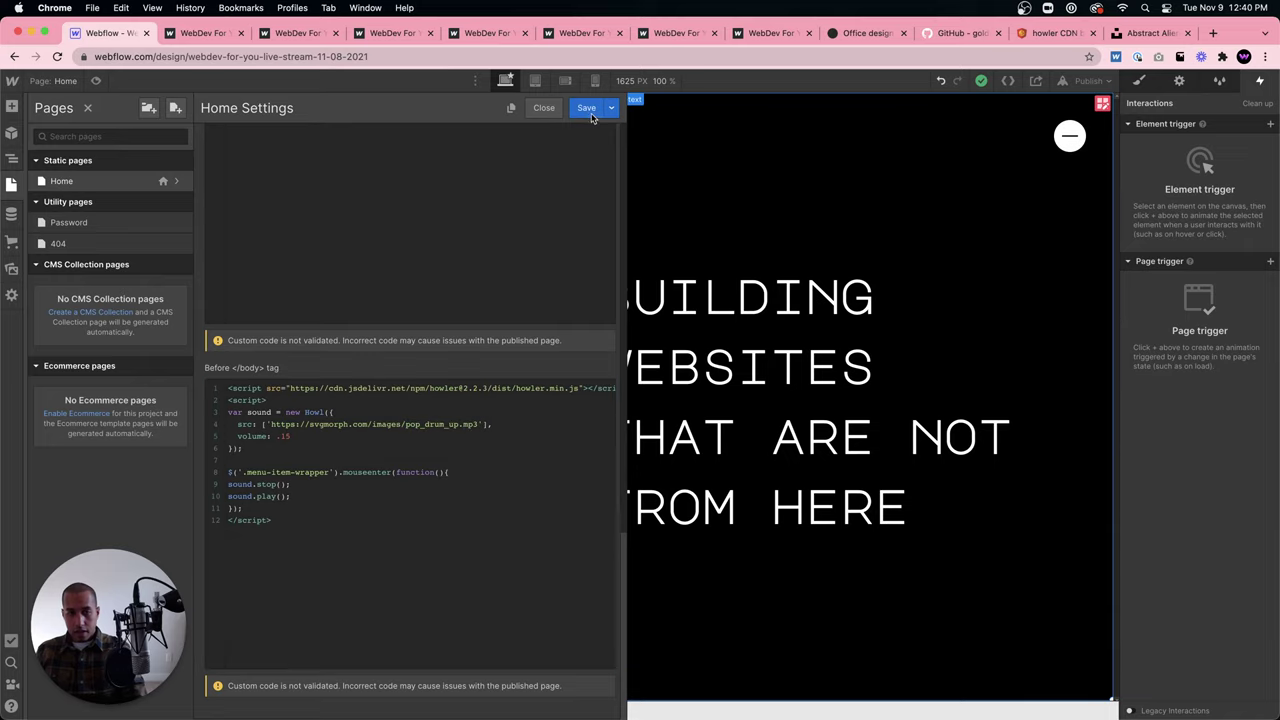
left_click(904, 237)
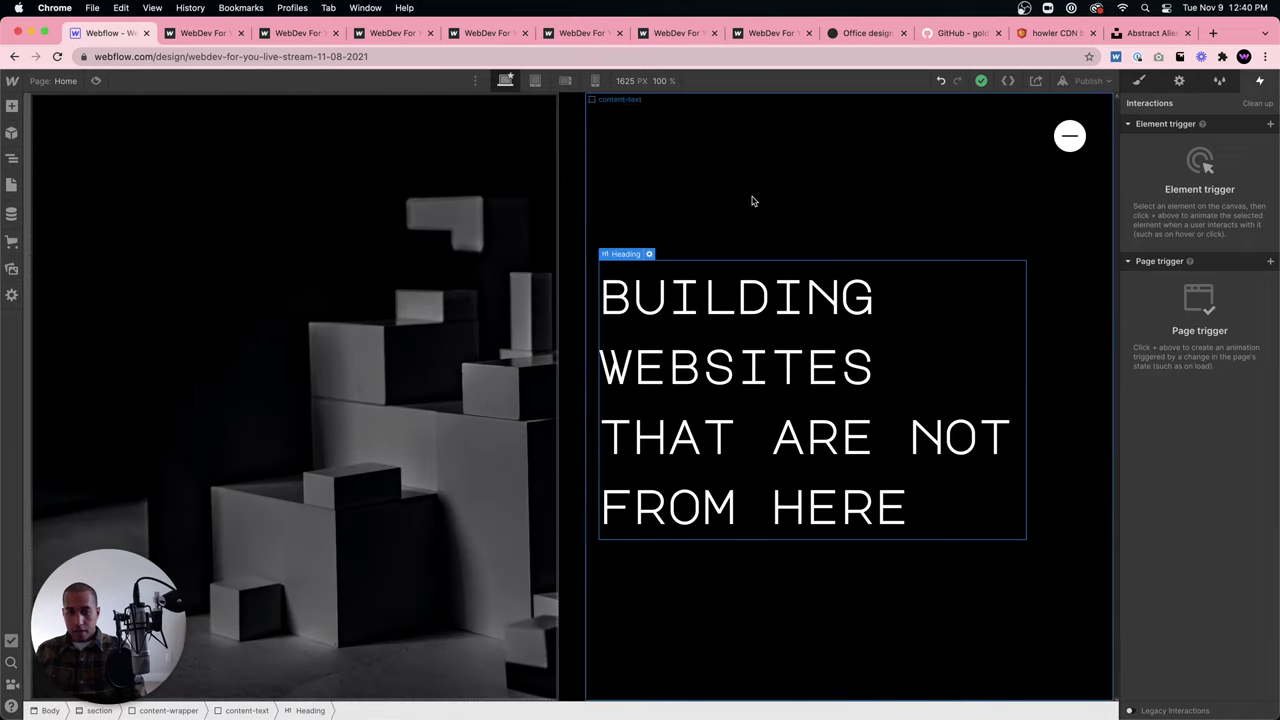
left_click(534, 546)
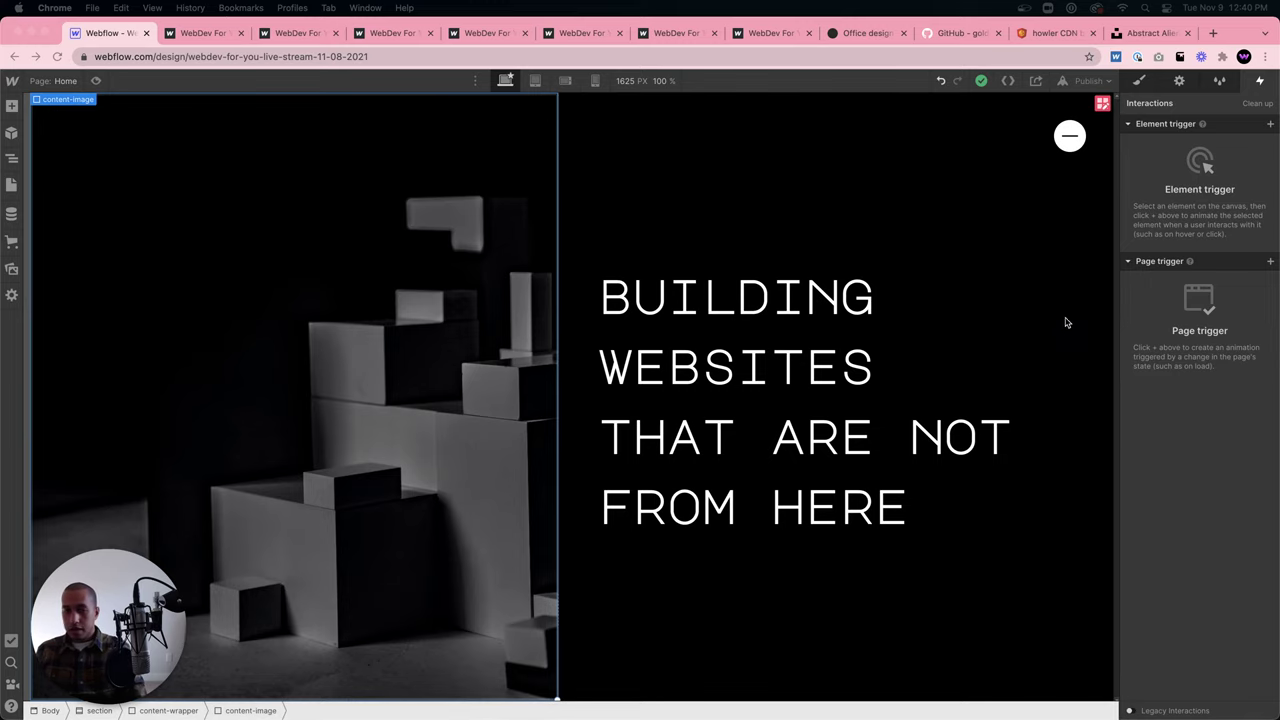
Close the two extra photos and resize the bubbles photo to 1600 pixels wide.
left_click(213, 8)
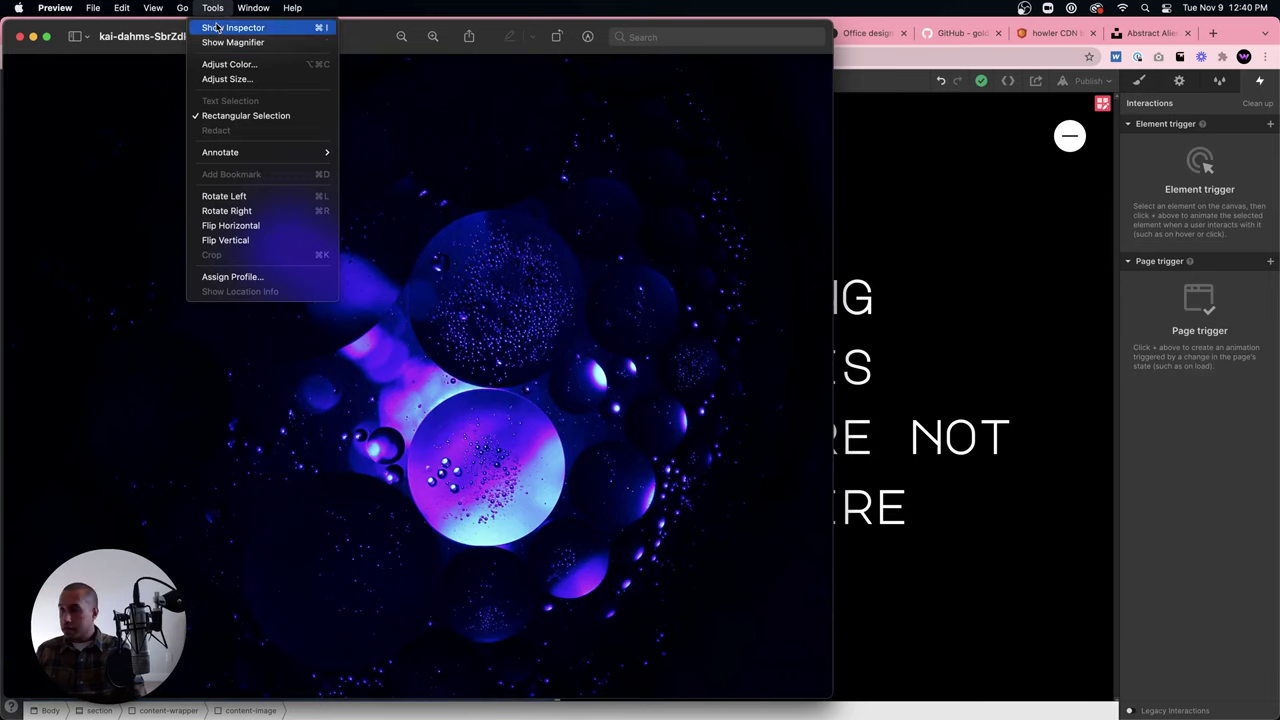
key("Escape")
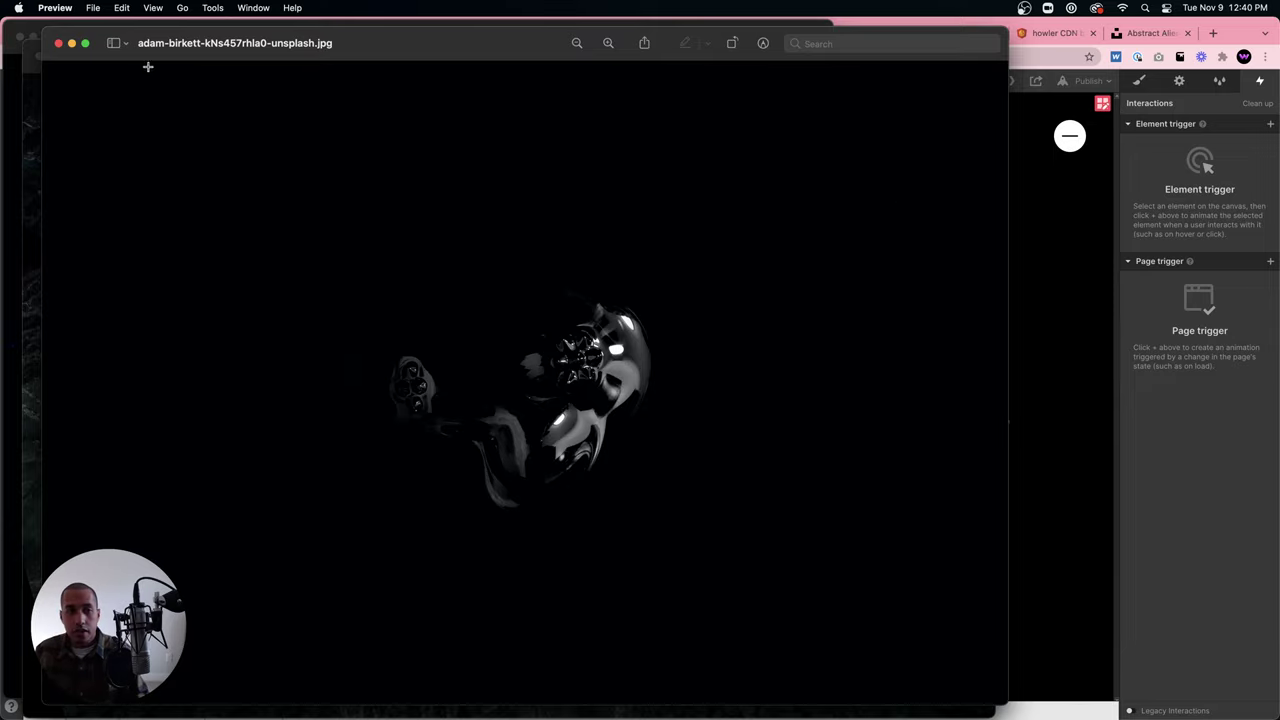
left_click(59, 43)
left_click(36, 57)
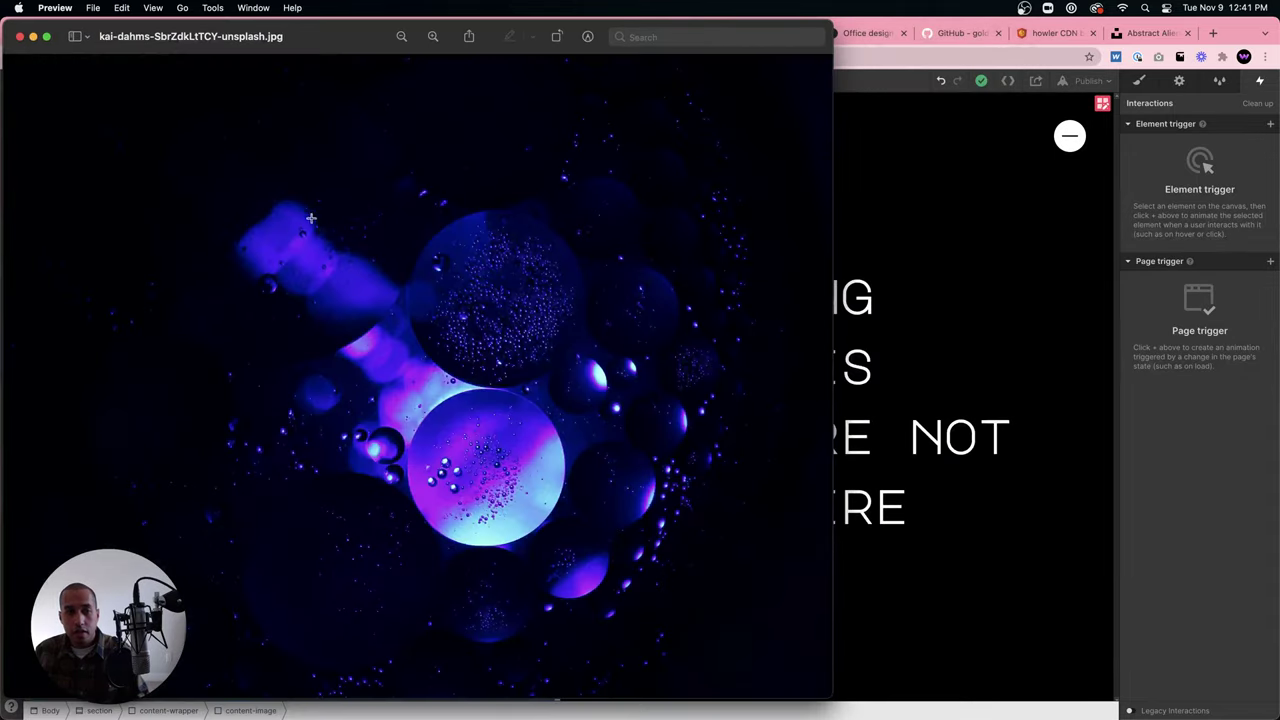
left_click(212, 8)
left_click(230, 81)
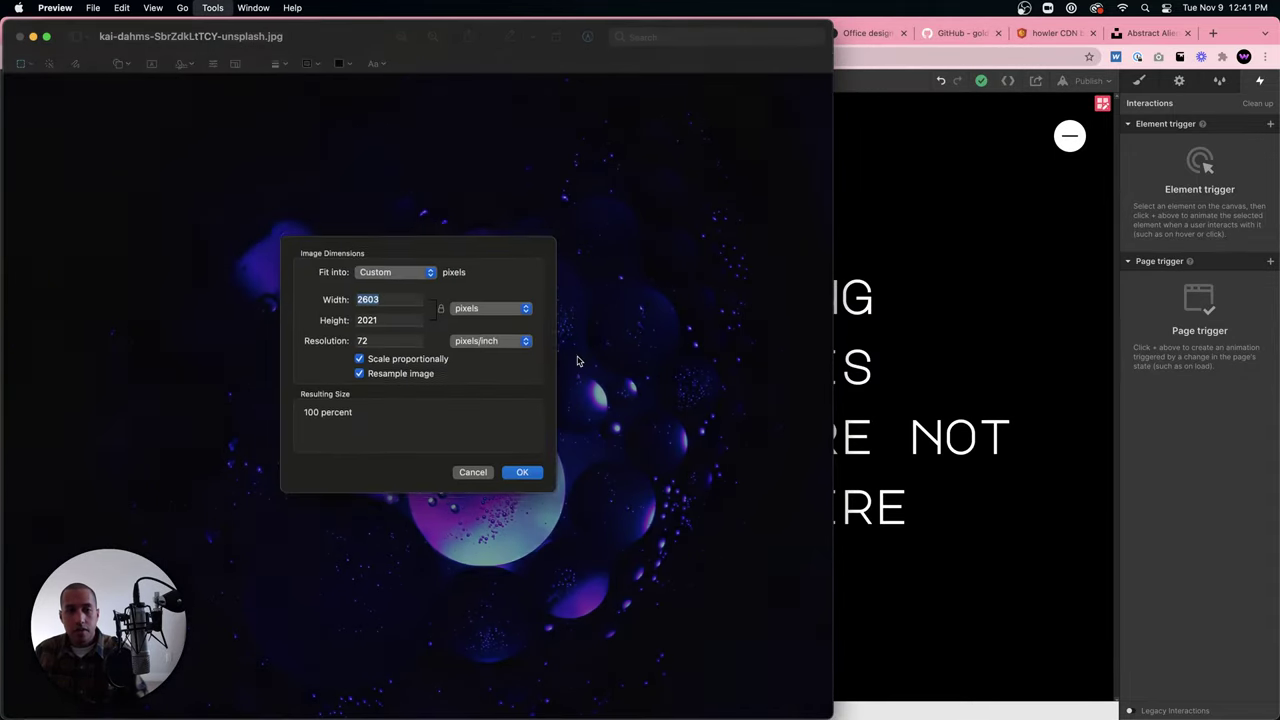
type("1600")
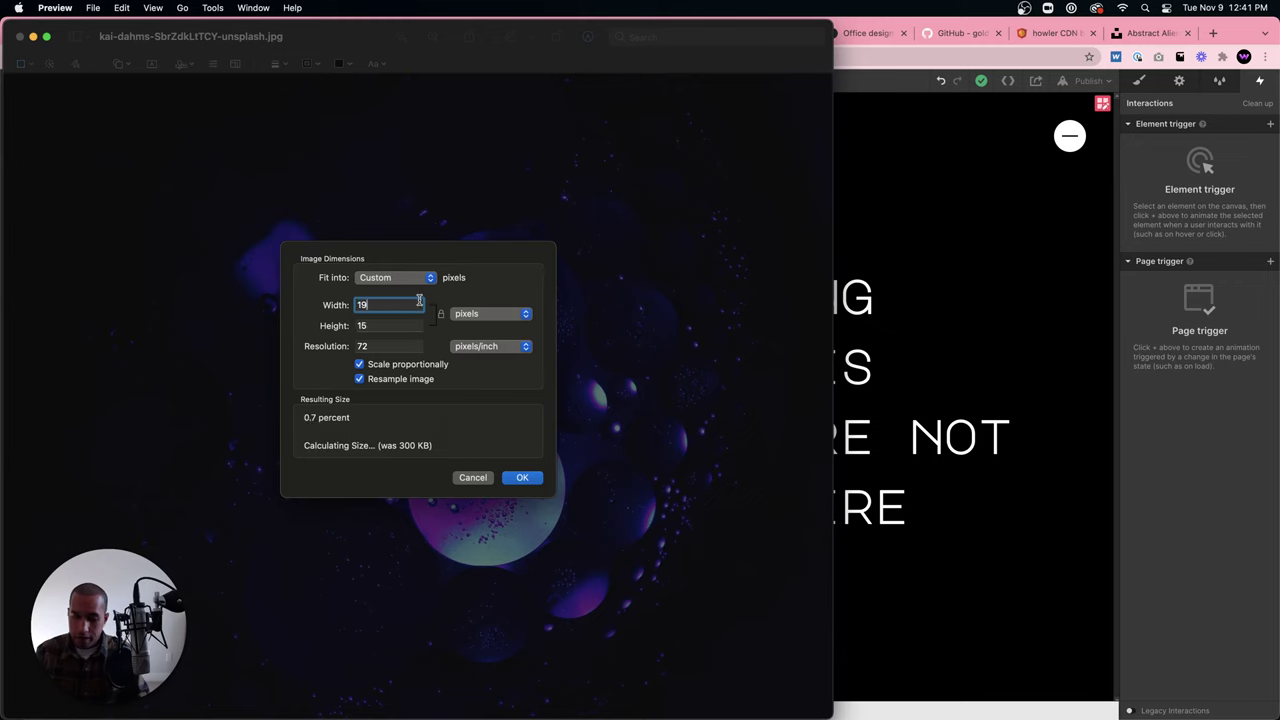
key("Return")
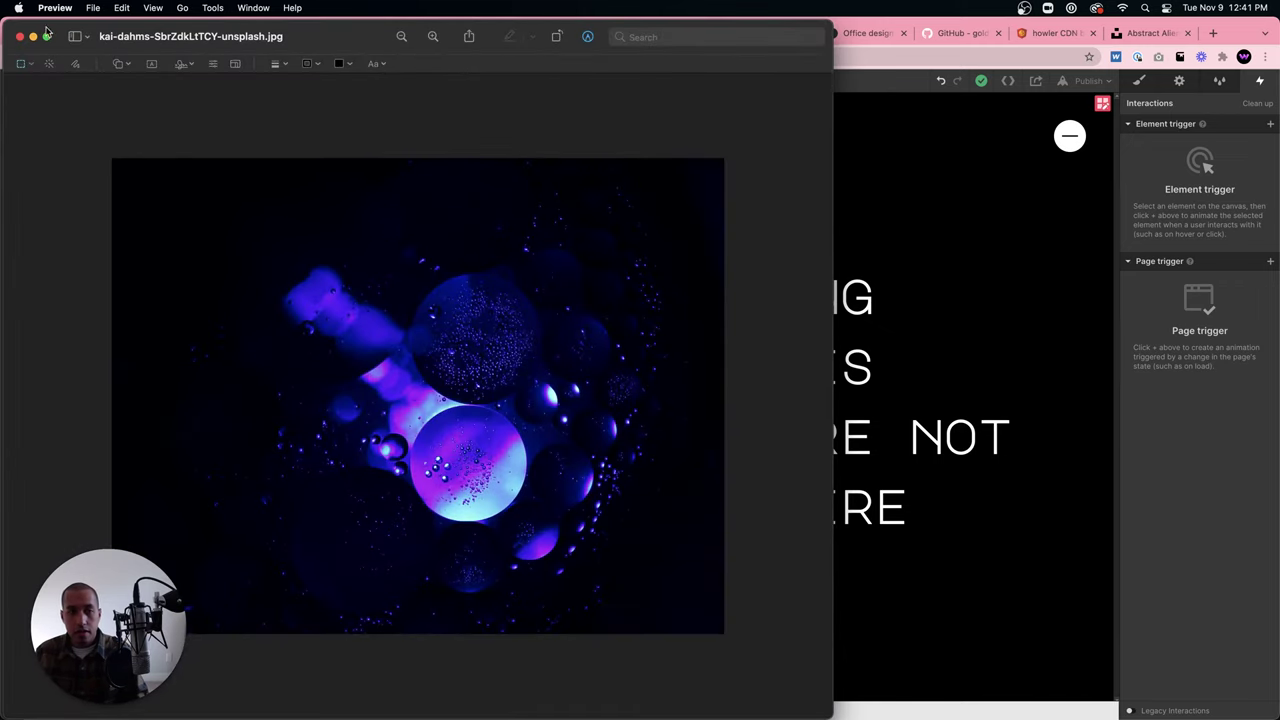
left_click(18, 36)
left_click(39, 262)
Upload the bubbles photo to Assets and set it as content-image's centred background.
left_click(10, 268)
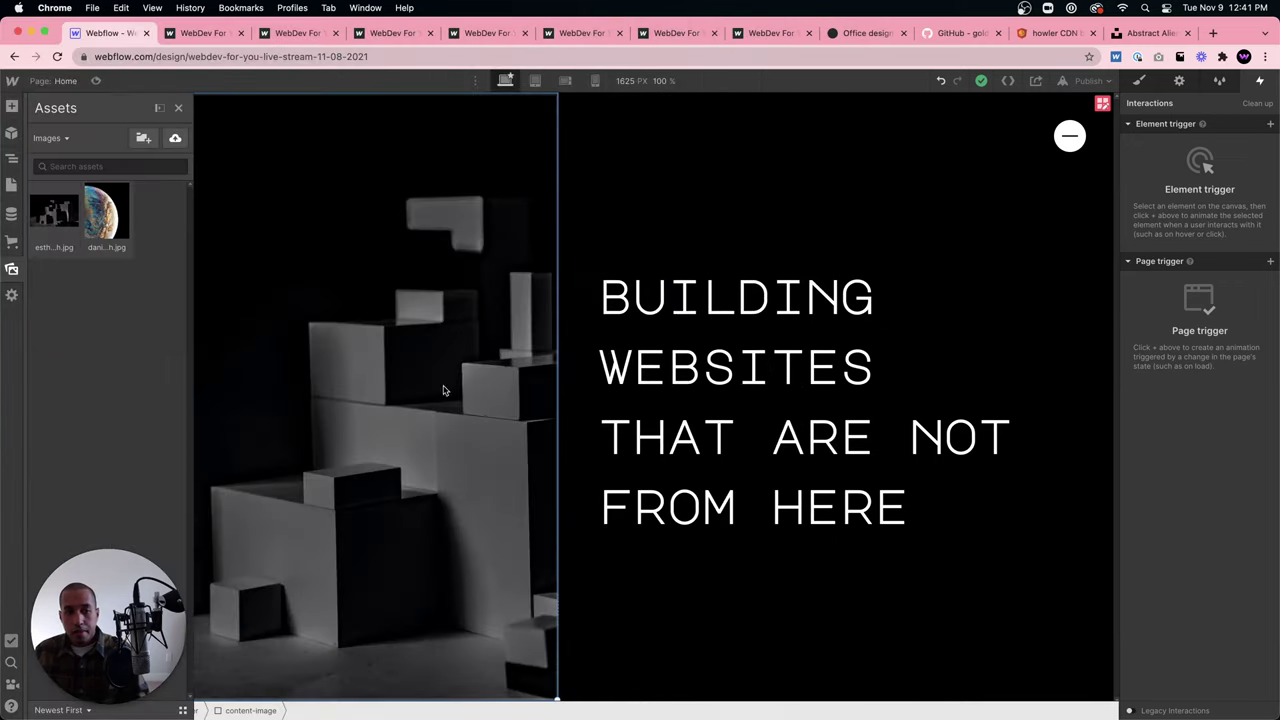
left_click_drag(765, 155, 130, 345)
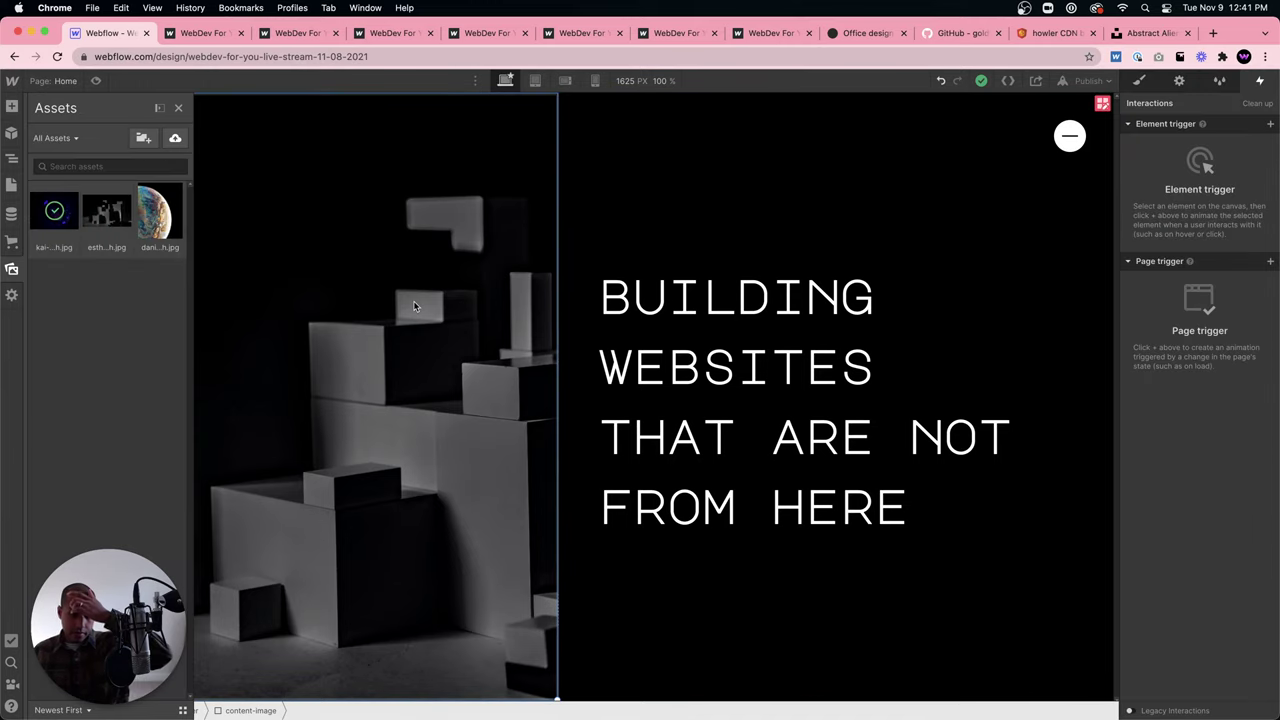
left_click(303, 305)
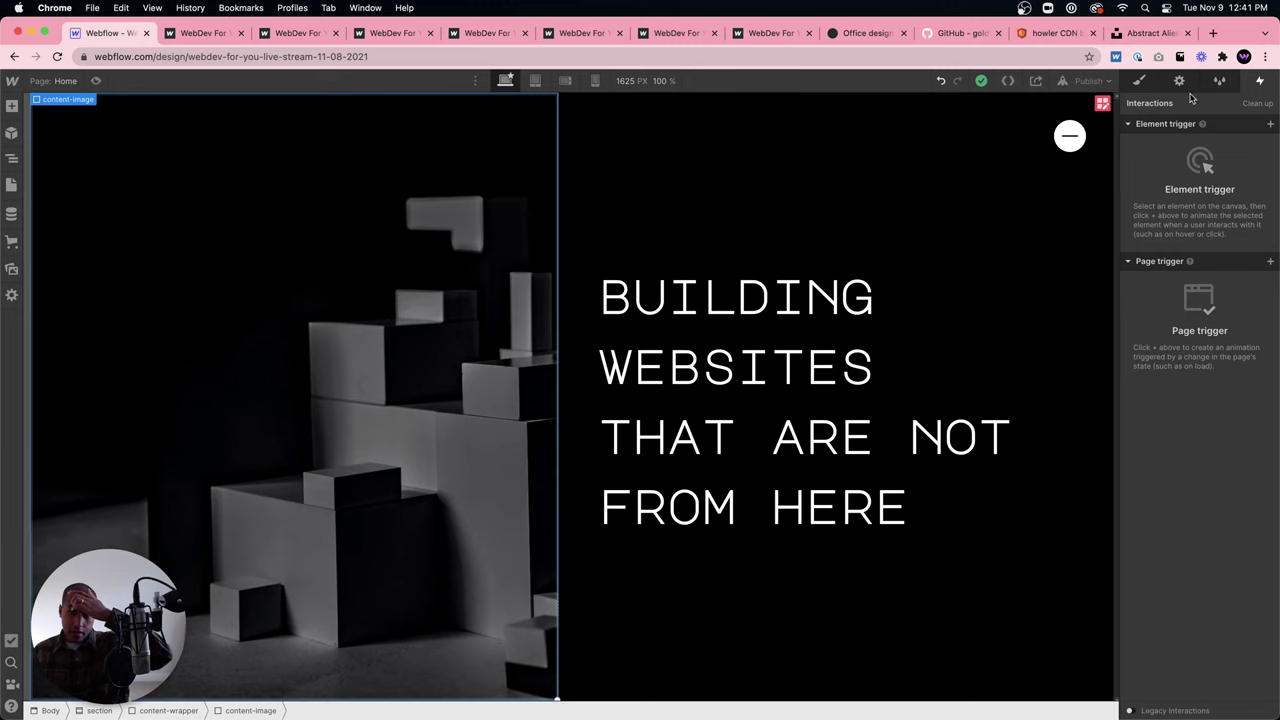
key("s")
scroll(1199, 400, "down", 5)
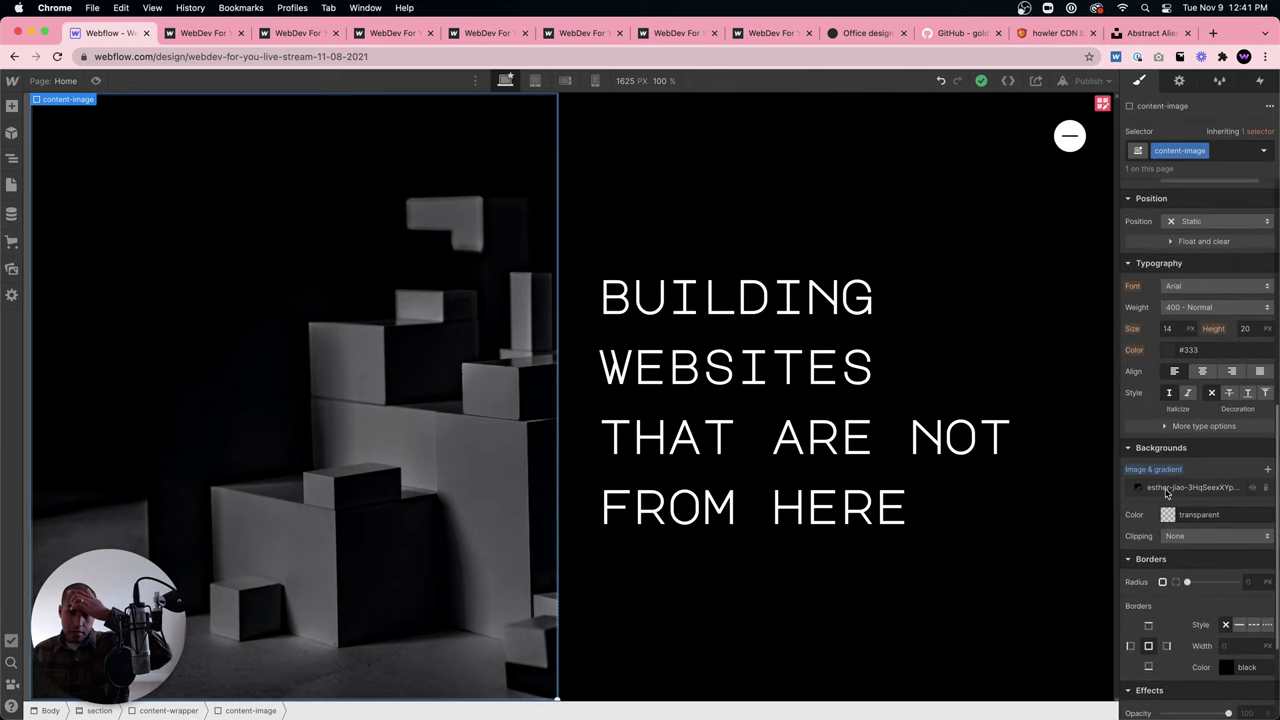
left_click(1166, 488)
left_click(1215, 302)
left_click(58, 202)
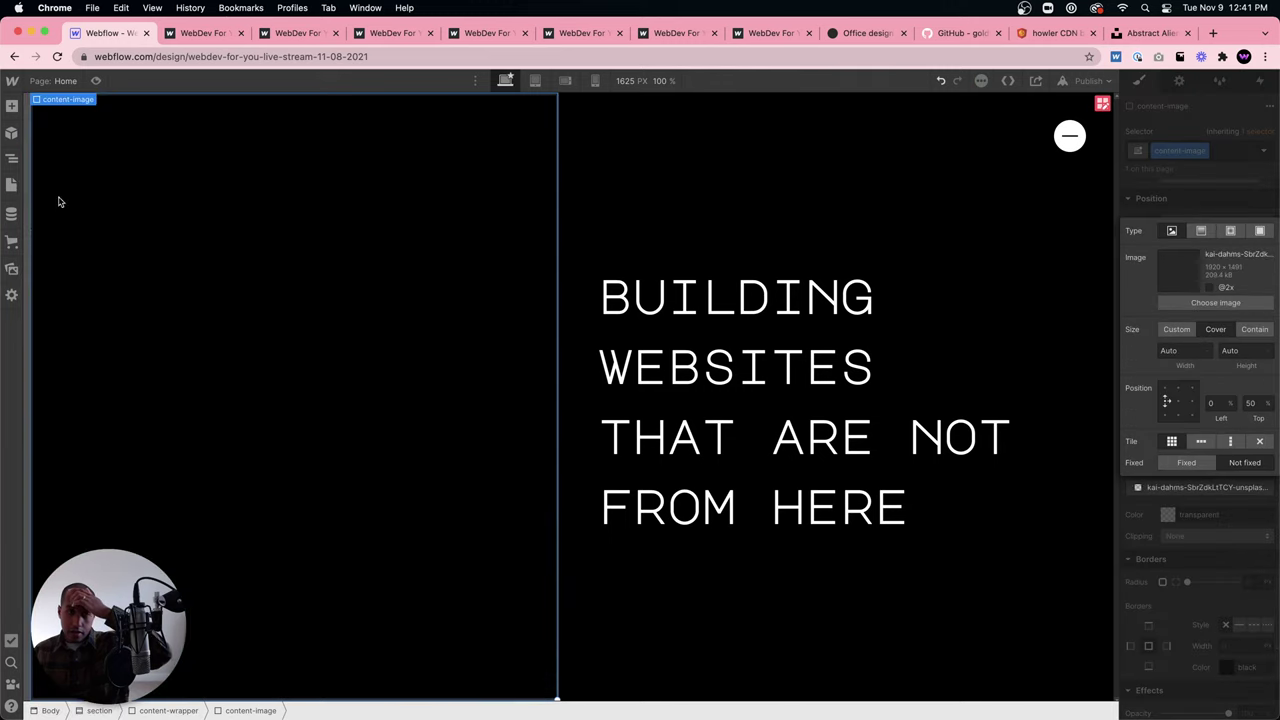
left_click(1177, 400)
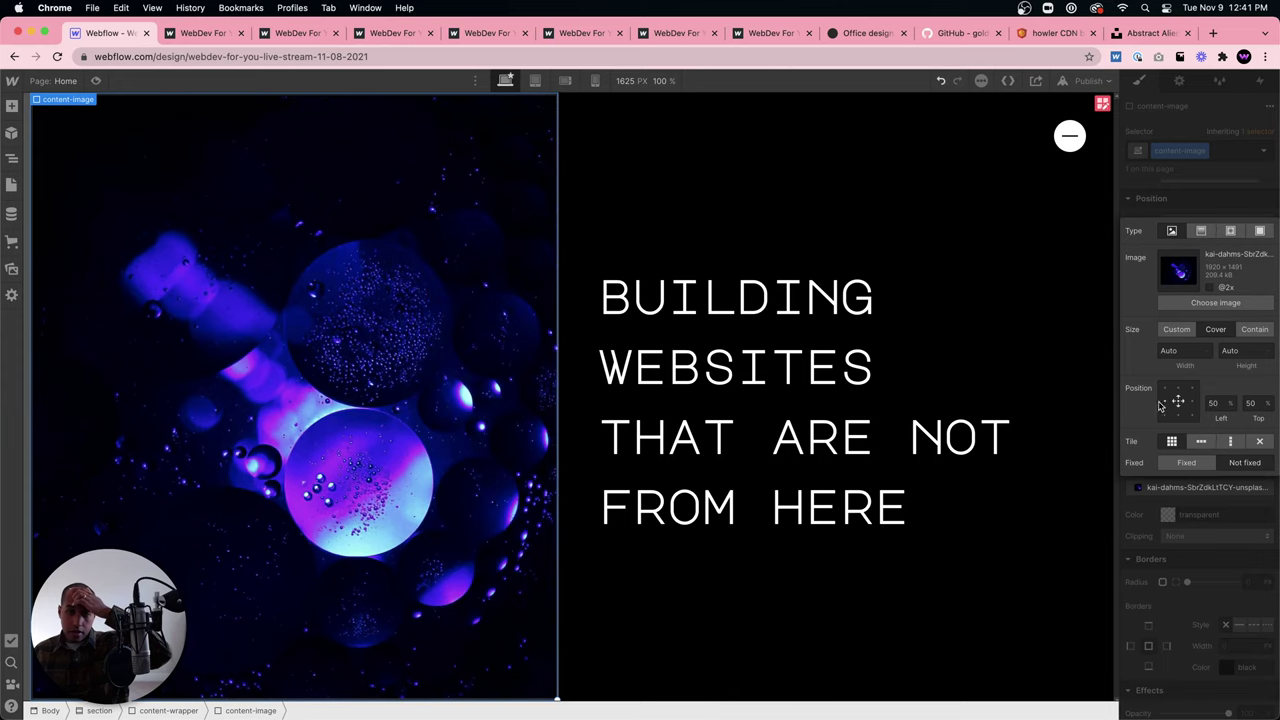
left_click(698, 166)
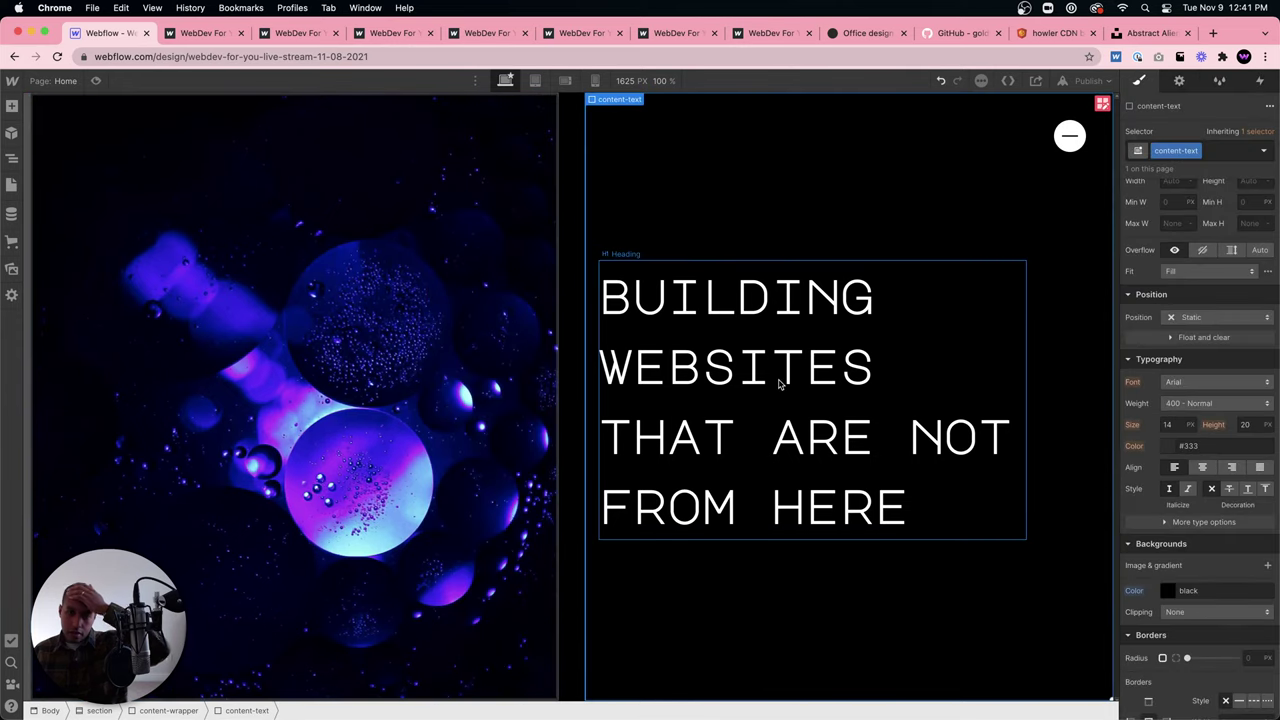
Publish to the selected domain, then open and close the live site's full-screen menu.
left_click(1108, 82)
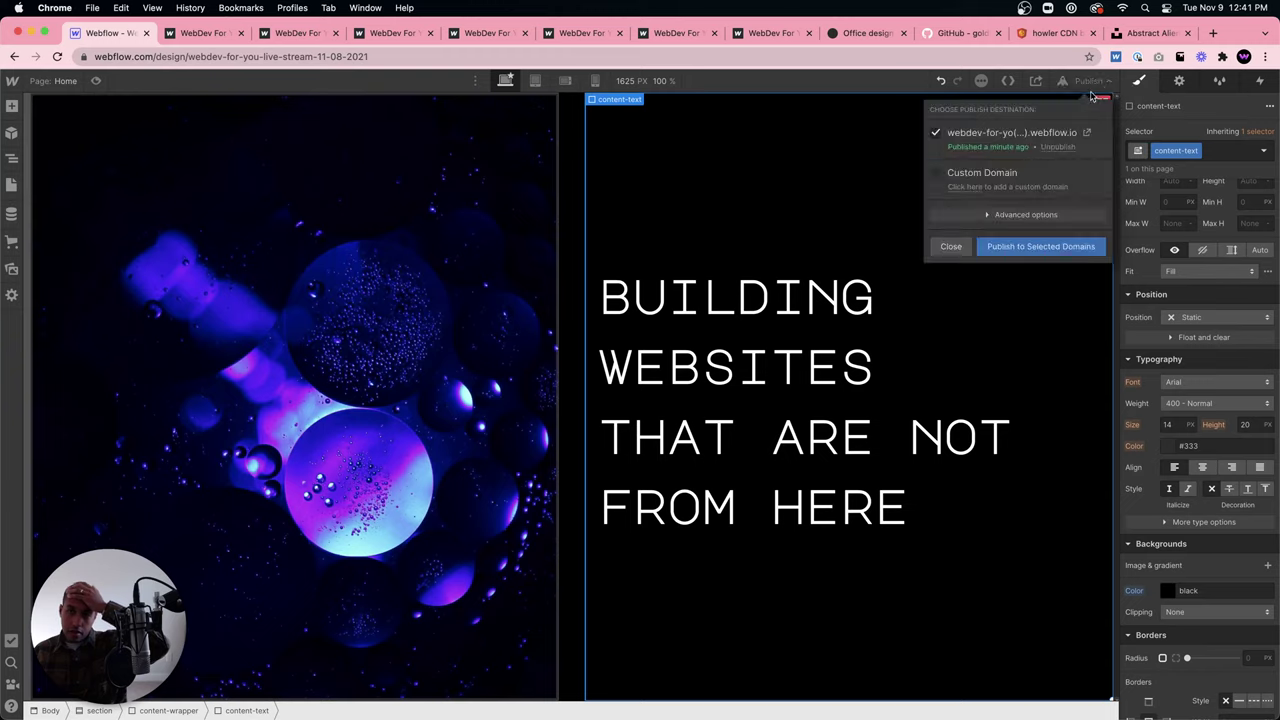
left_click(1050, 258)
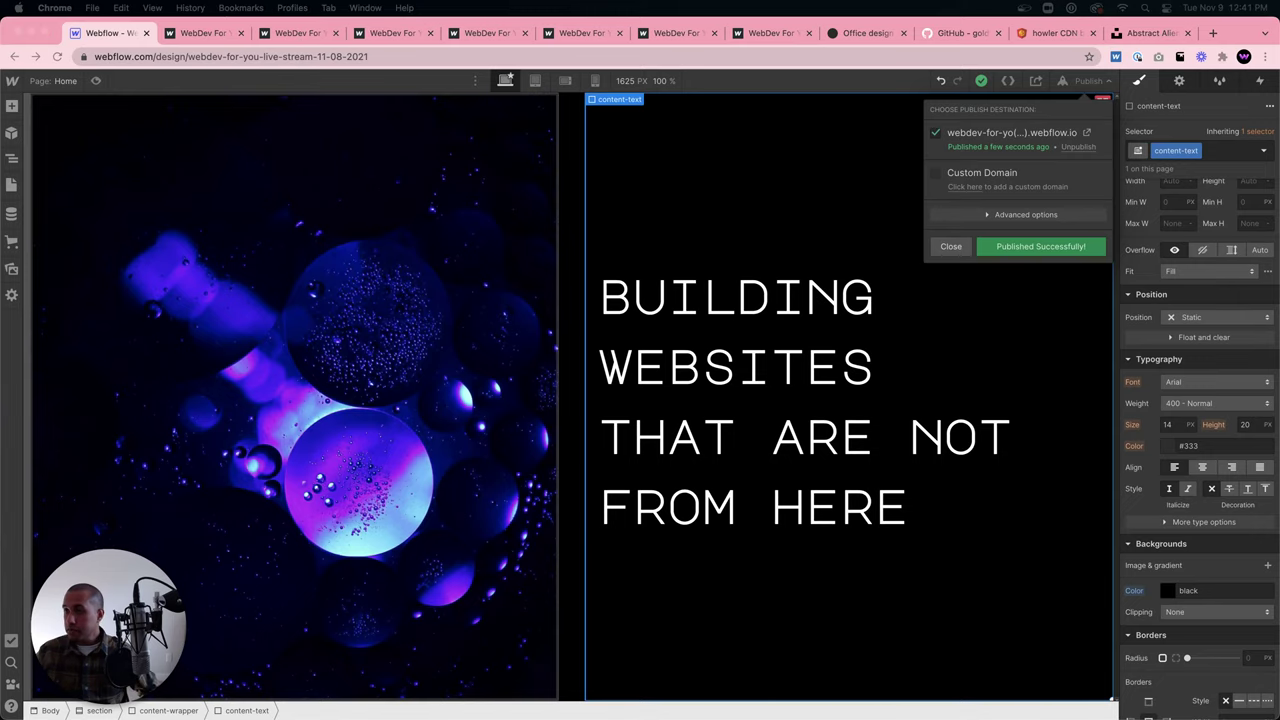
left_click(1086, 131)
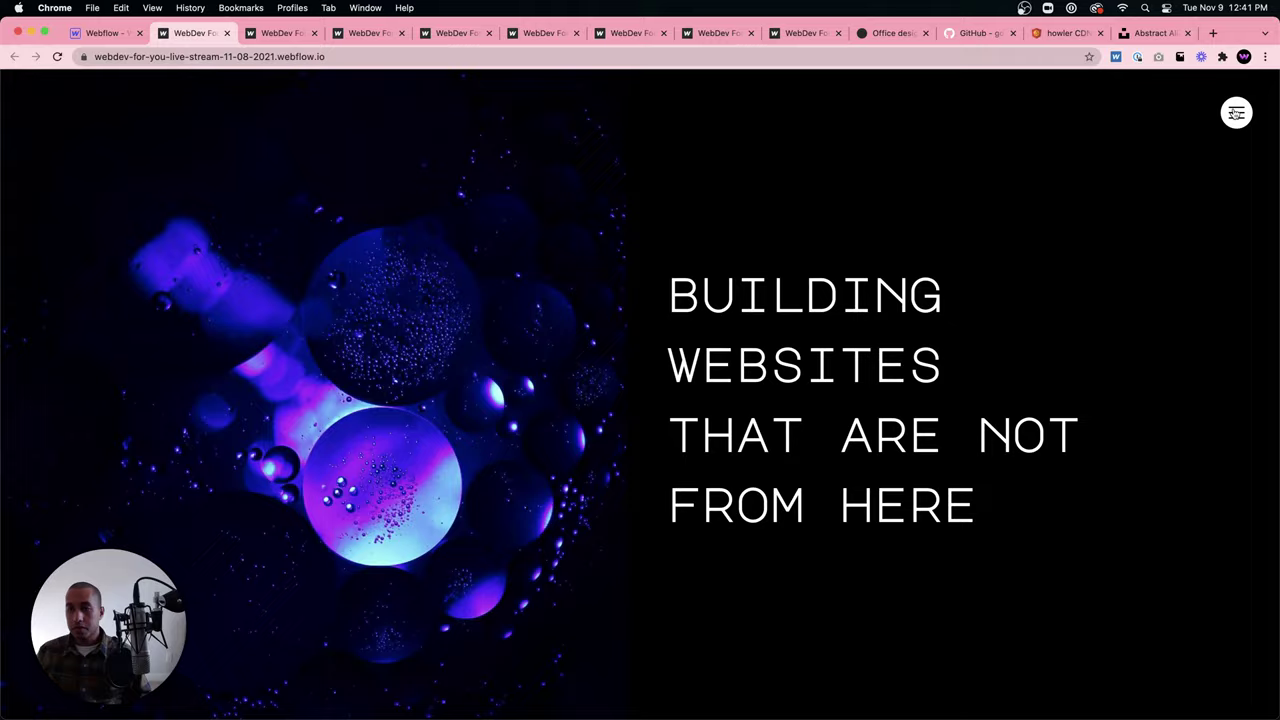
left_click(1236, 112)
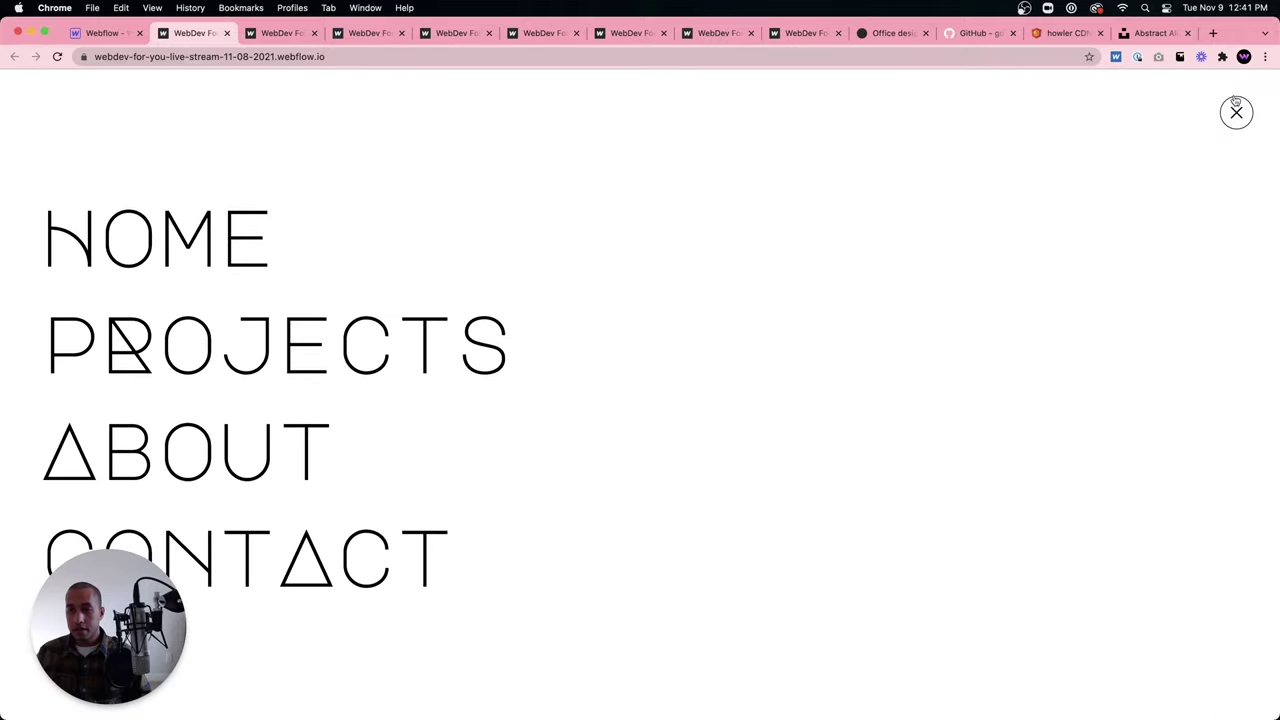
left_click(1236, 113)
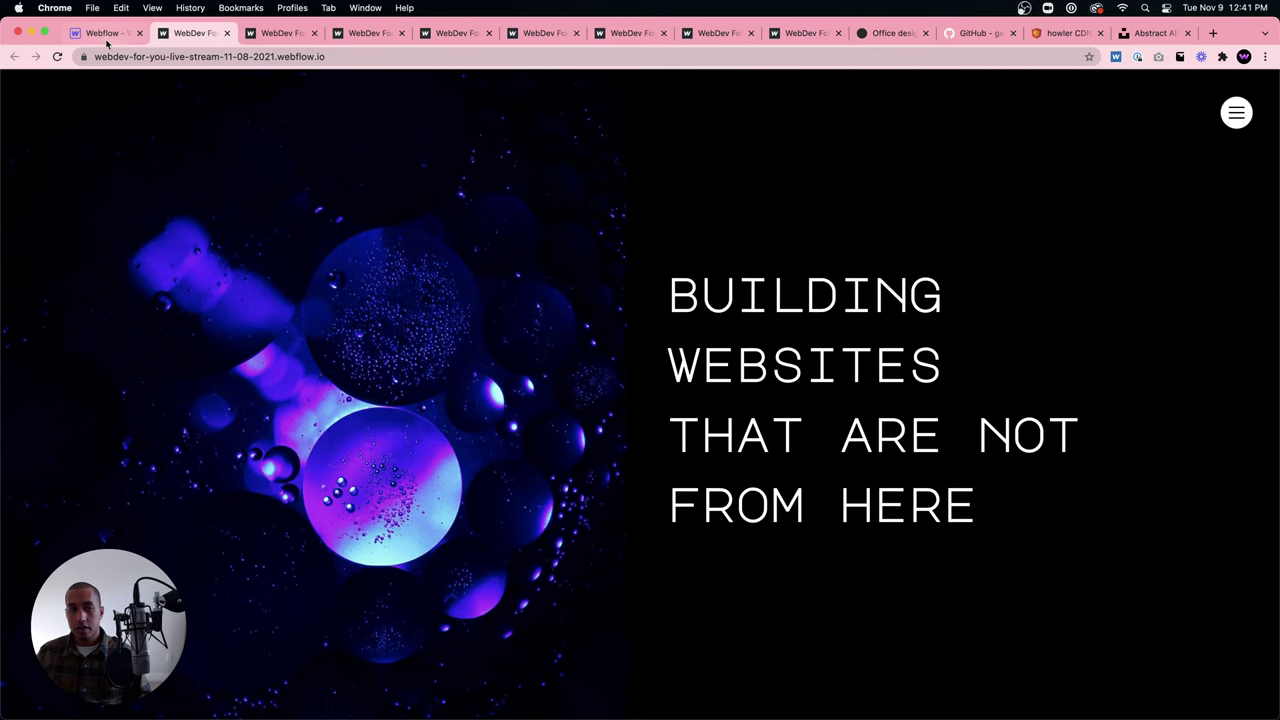
left_click(102, 33)
left_click(11, 160)
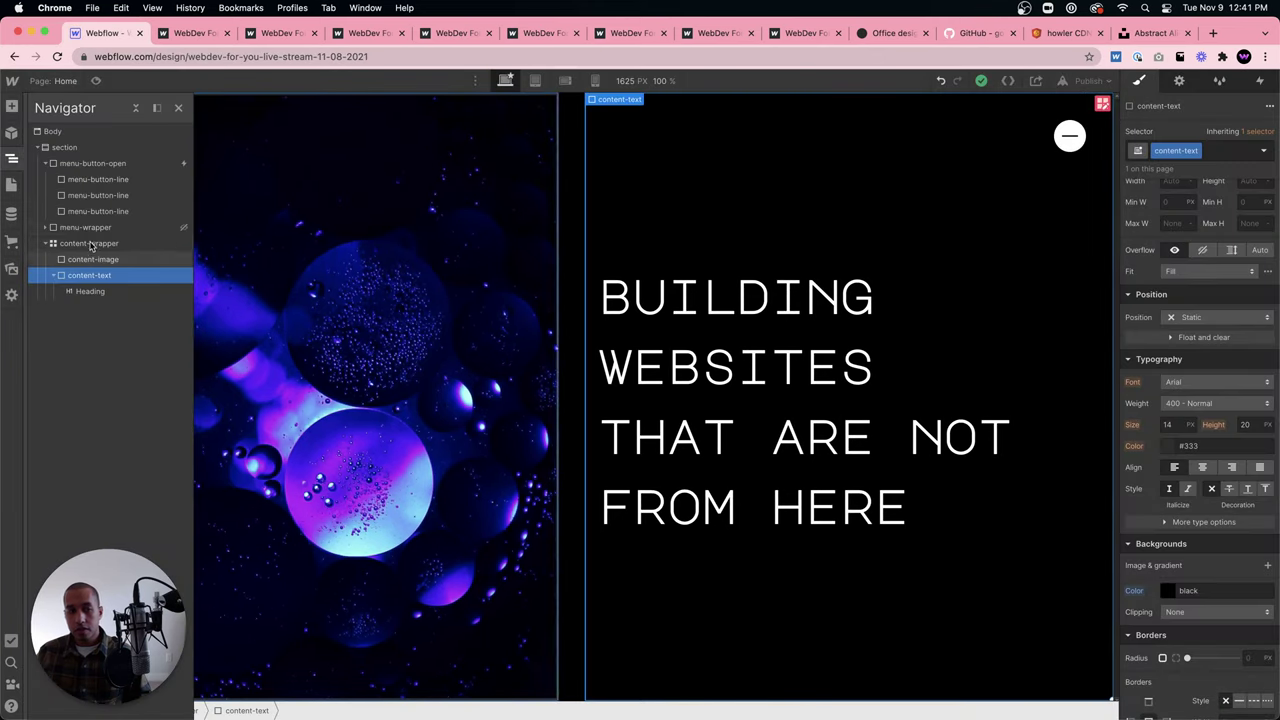
Expand menu-wrapper in the Navigator, select close-button, then republish to webflow.io.
left_click(55, 228)
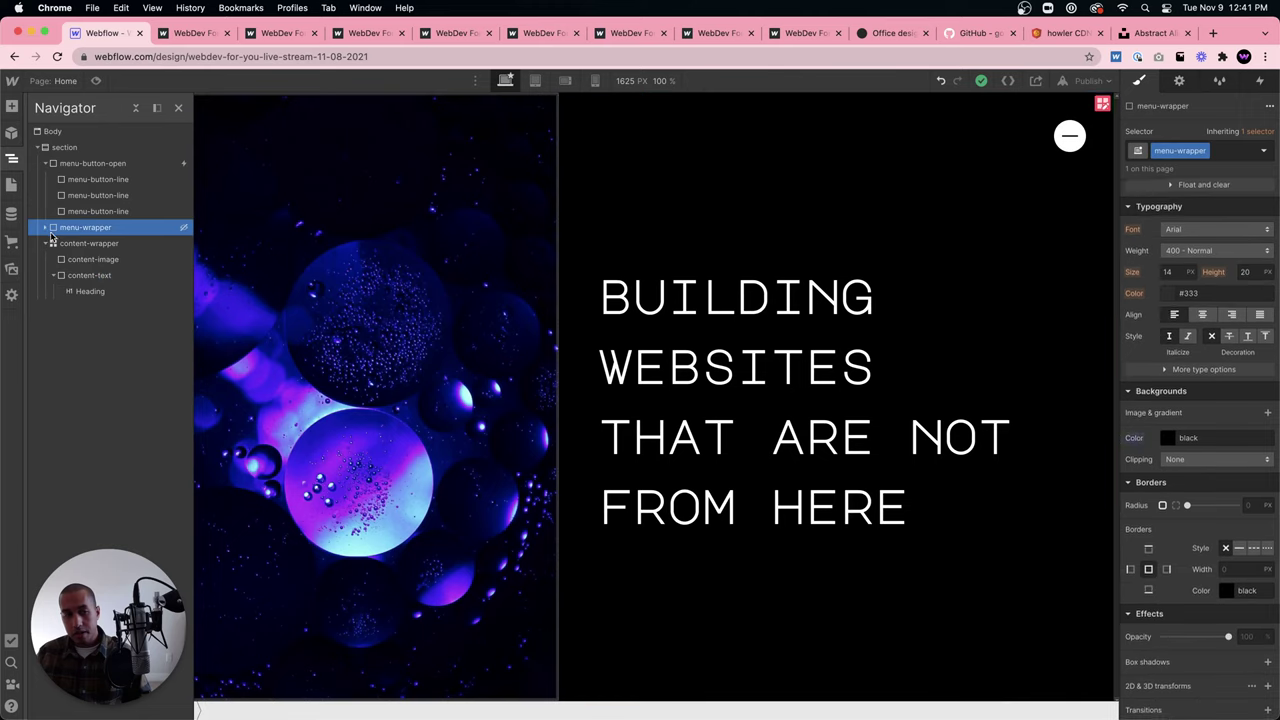
left_click(46, 228)
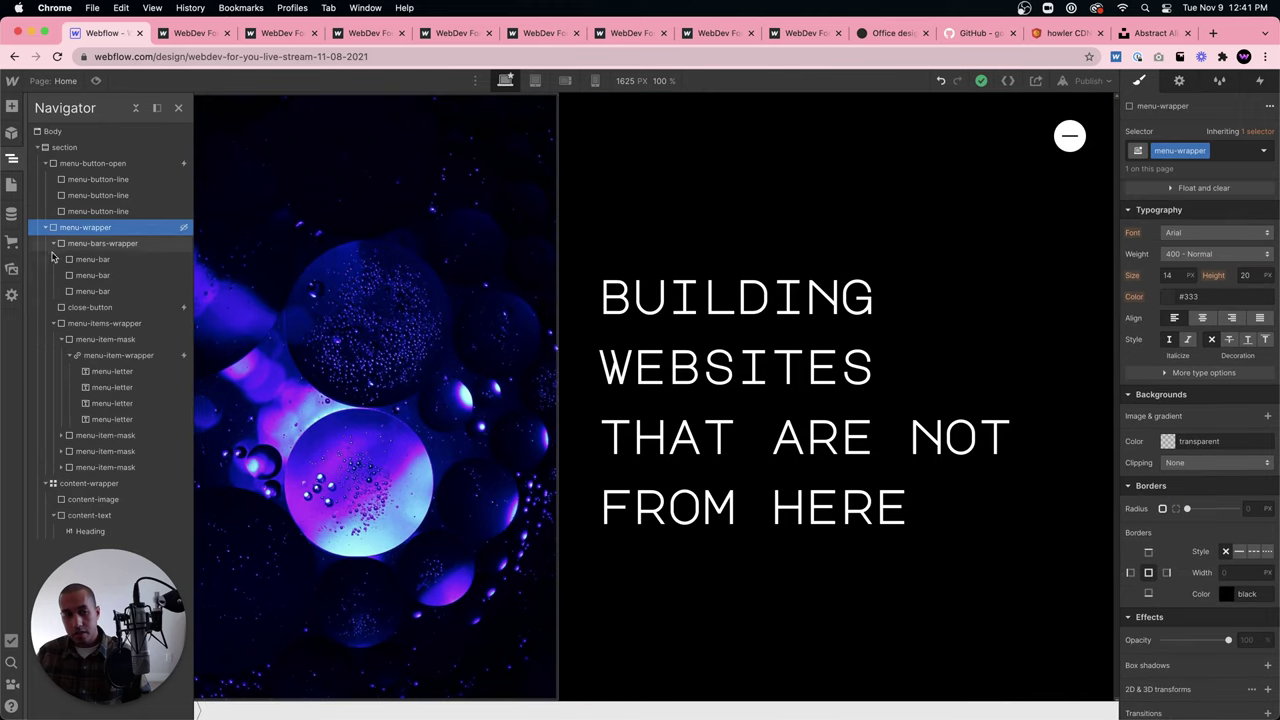
left_click(95, 308)
scroll(1277, 333, "up", 10)
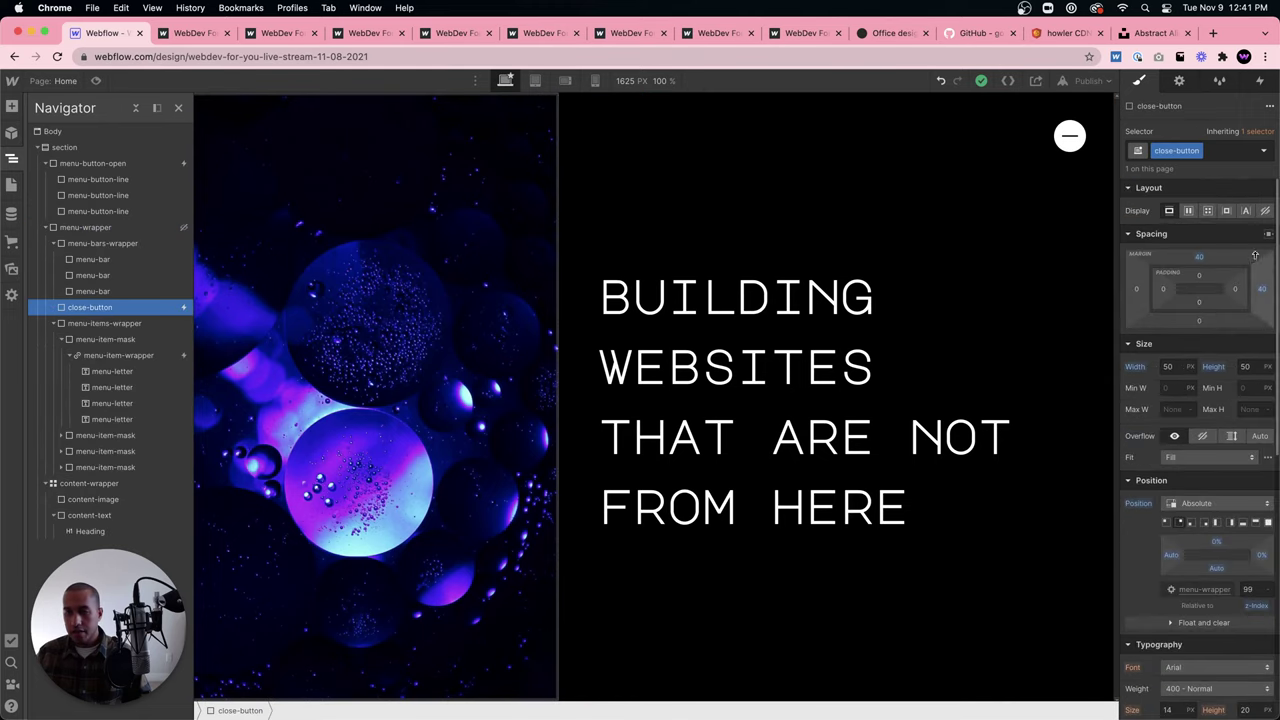
left_click(800, 194)
left_click(1088, 80)
left_click(1033, 248)
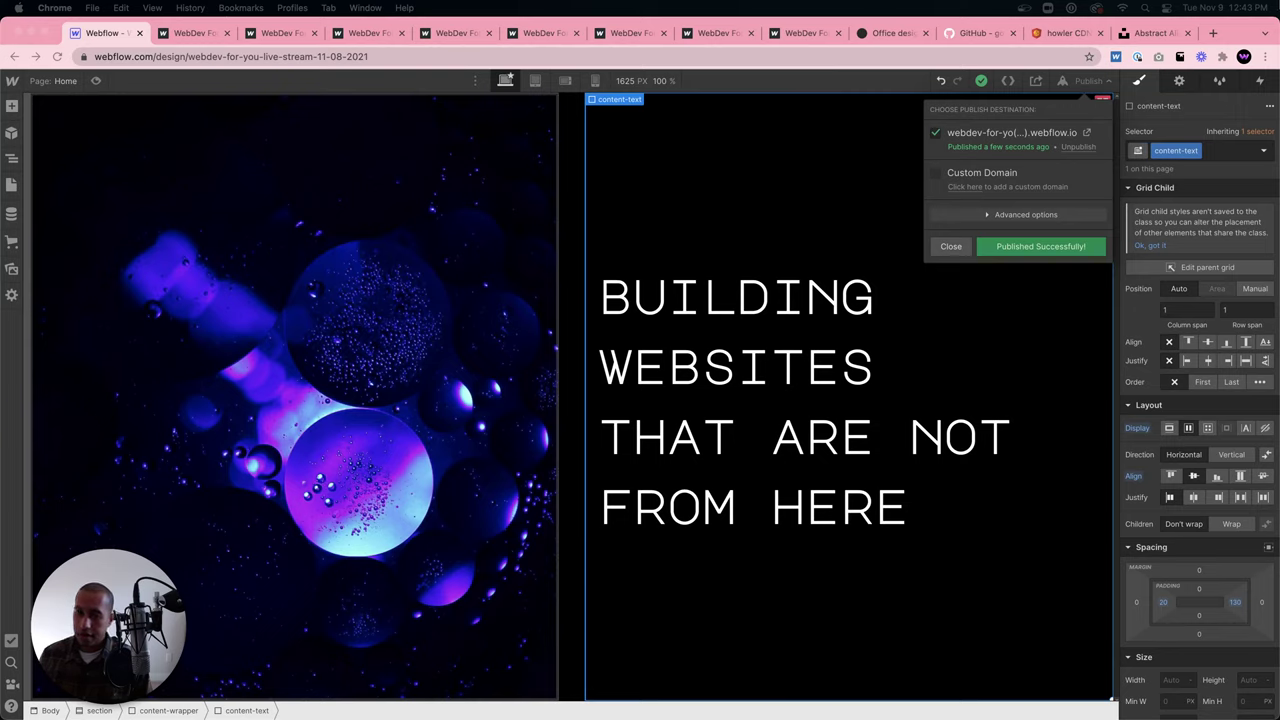
Search Google for 'webflow api' in a new tab.
left_click(1213, 33)
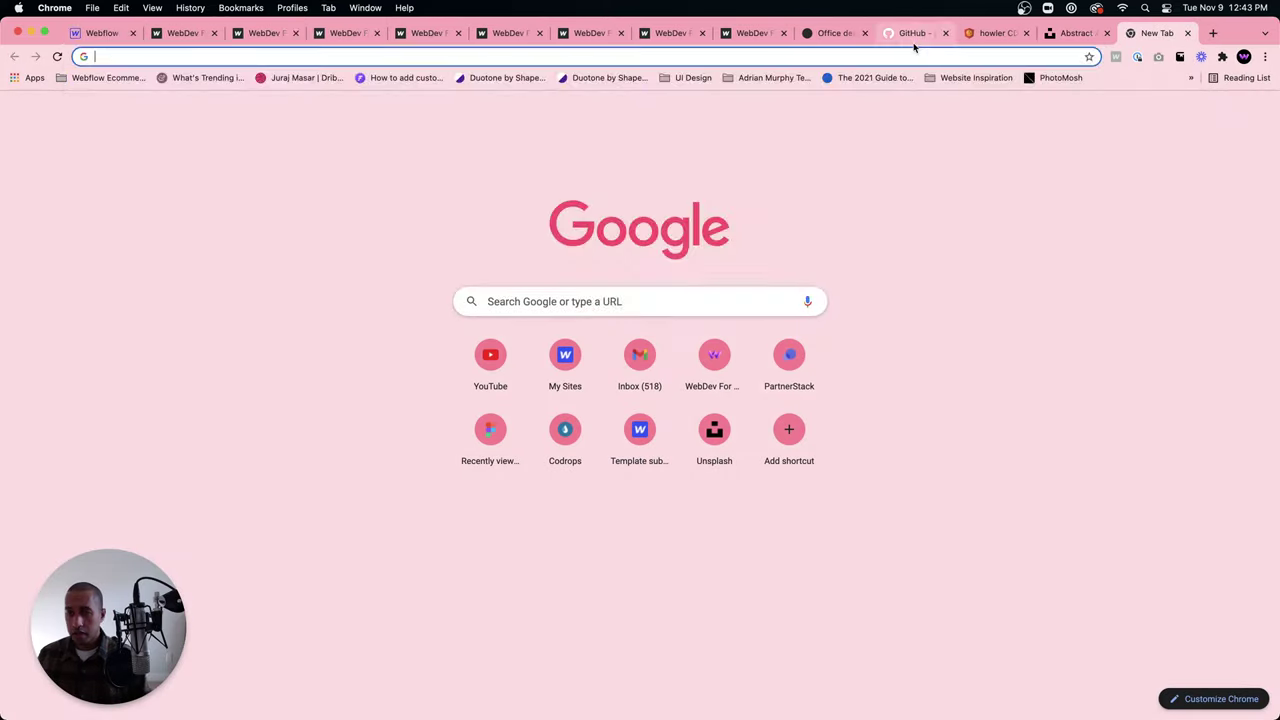
type("webflow api")
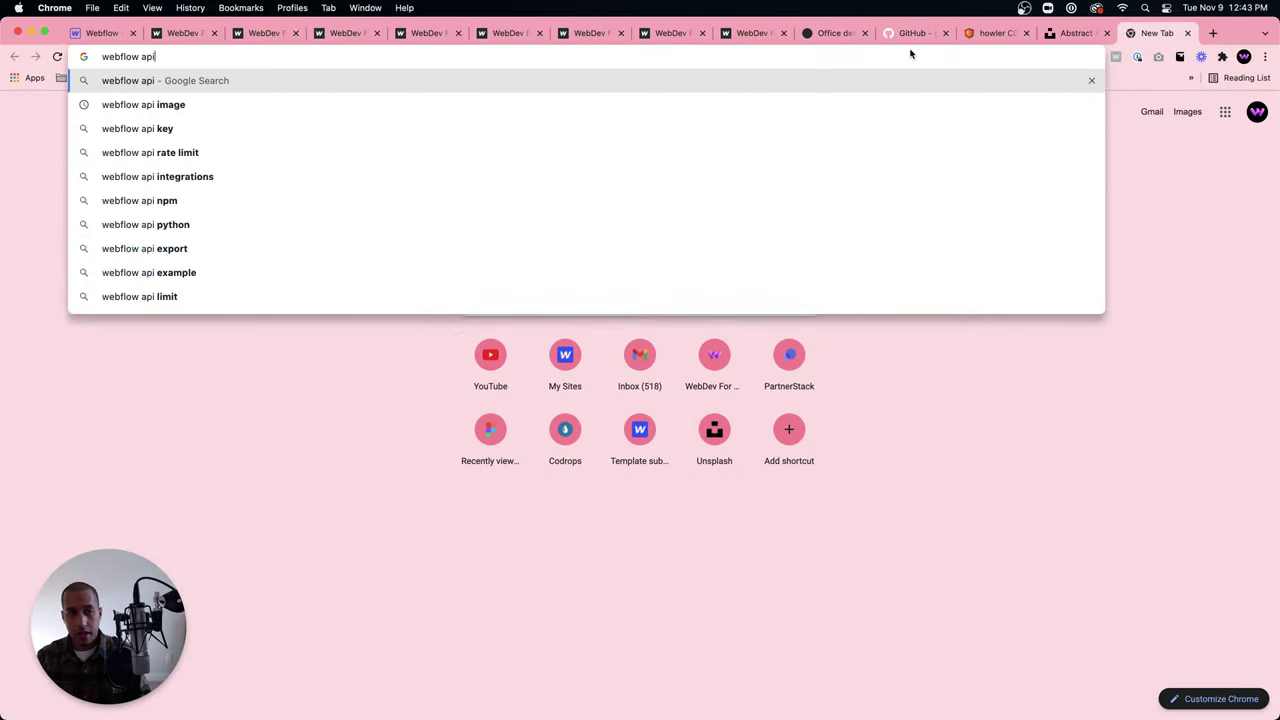
key("Return")
Skim the Webflow CMS API Reference, then return to the designer and dismiss the publishing options.
left_click(205, 214)
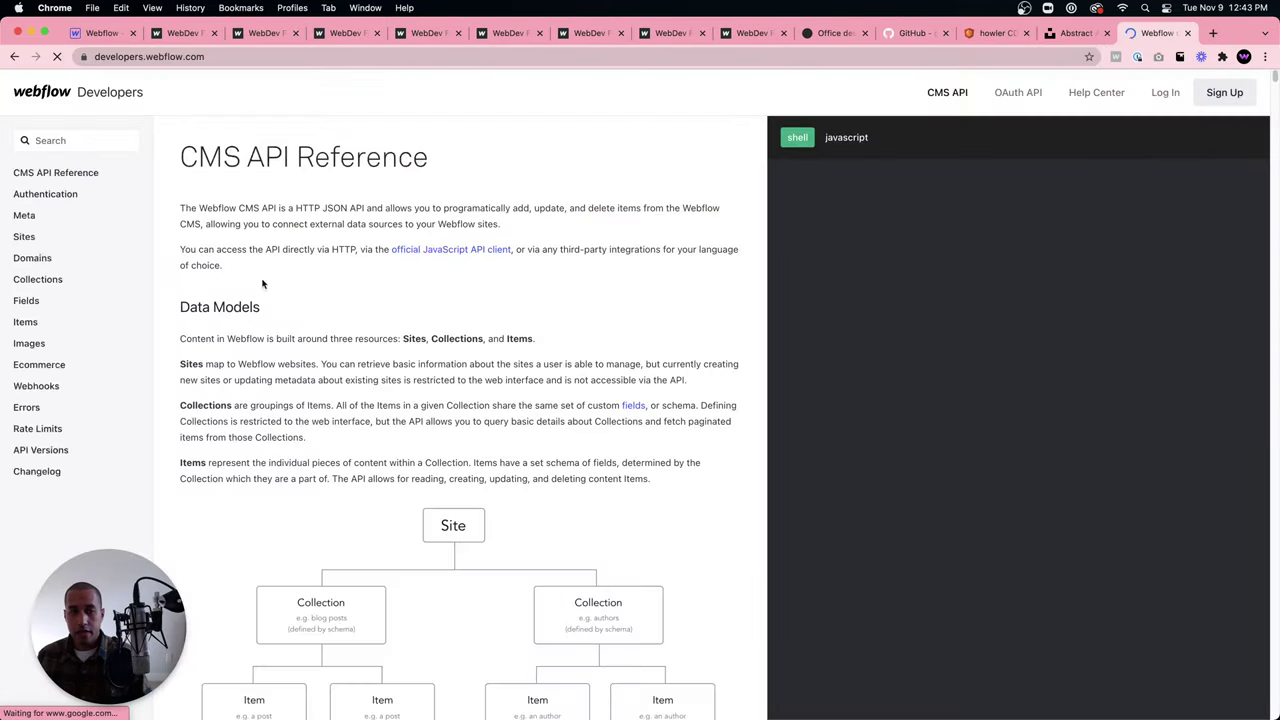
scroll(103, 357, "down", 2)
scroll(400, 417, "down", 4)
scroll(400, 417, "up", 3)
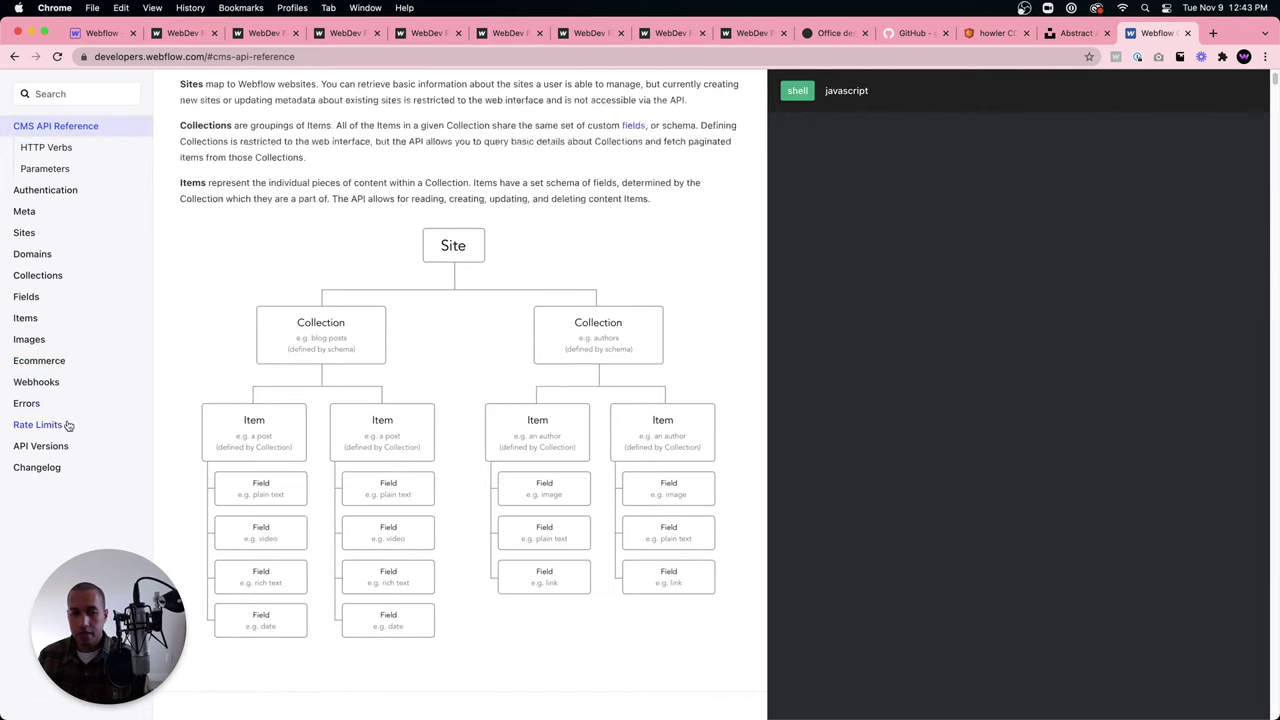
scroll(407, 317, "up", 3)
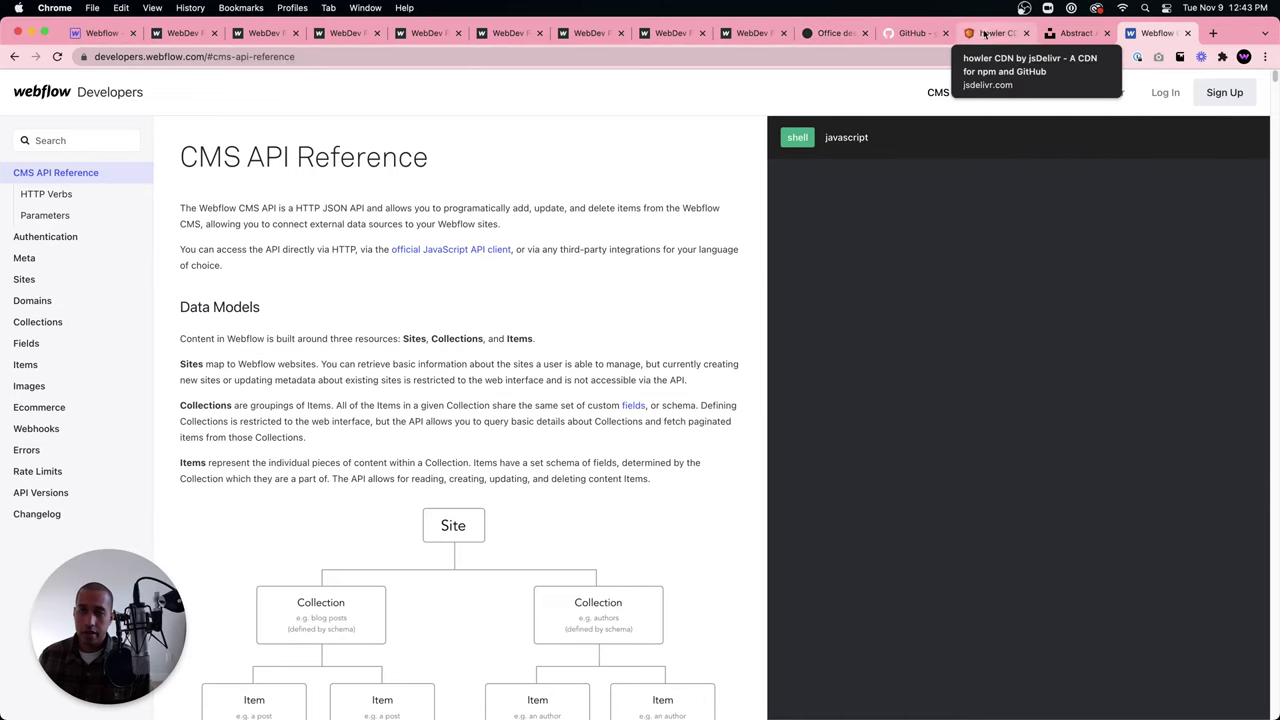
left_click(96, 34)
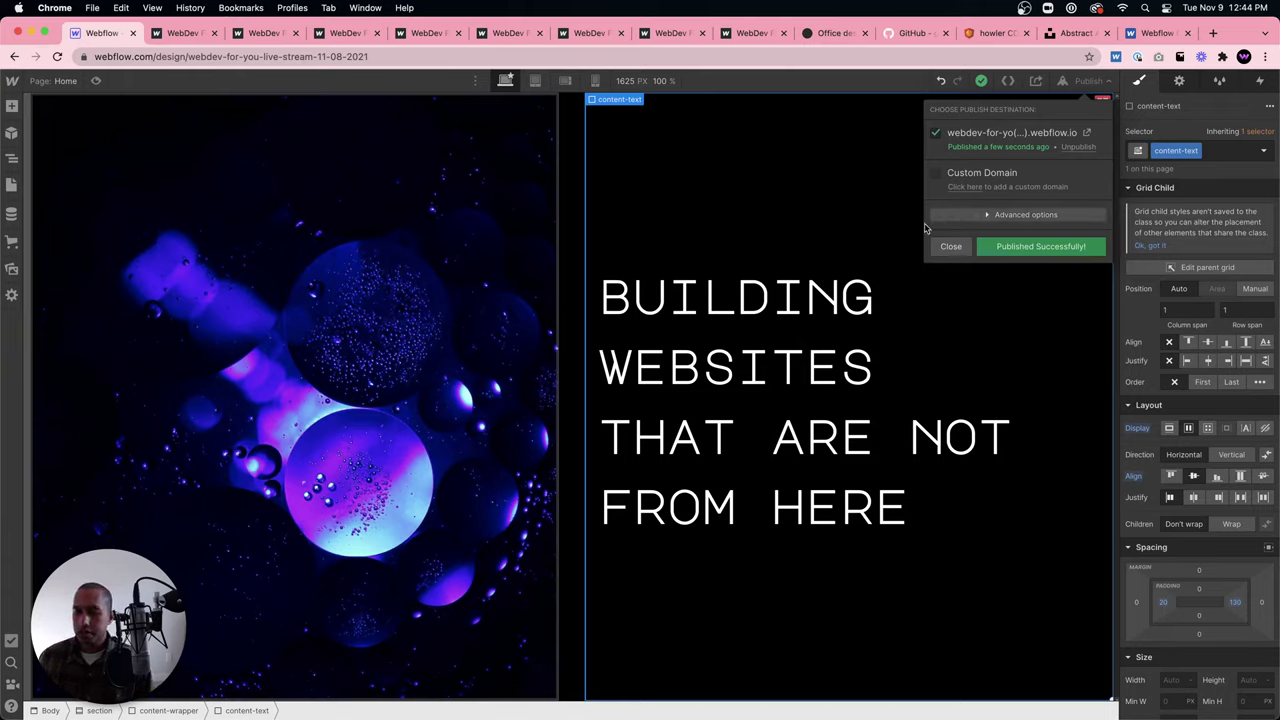
left_click(948, 247)
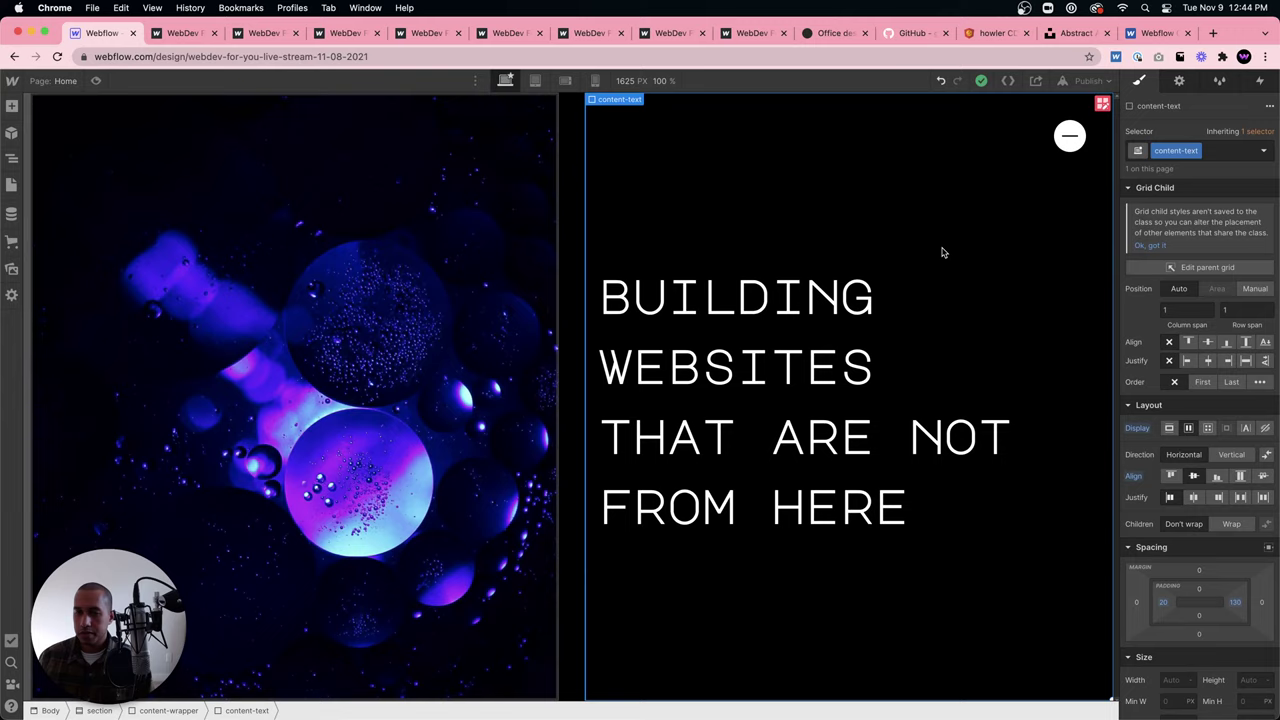
Open the code export and read through the exported HTML, highlighting the menu-letter class.
left_click(1008, 80)
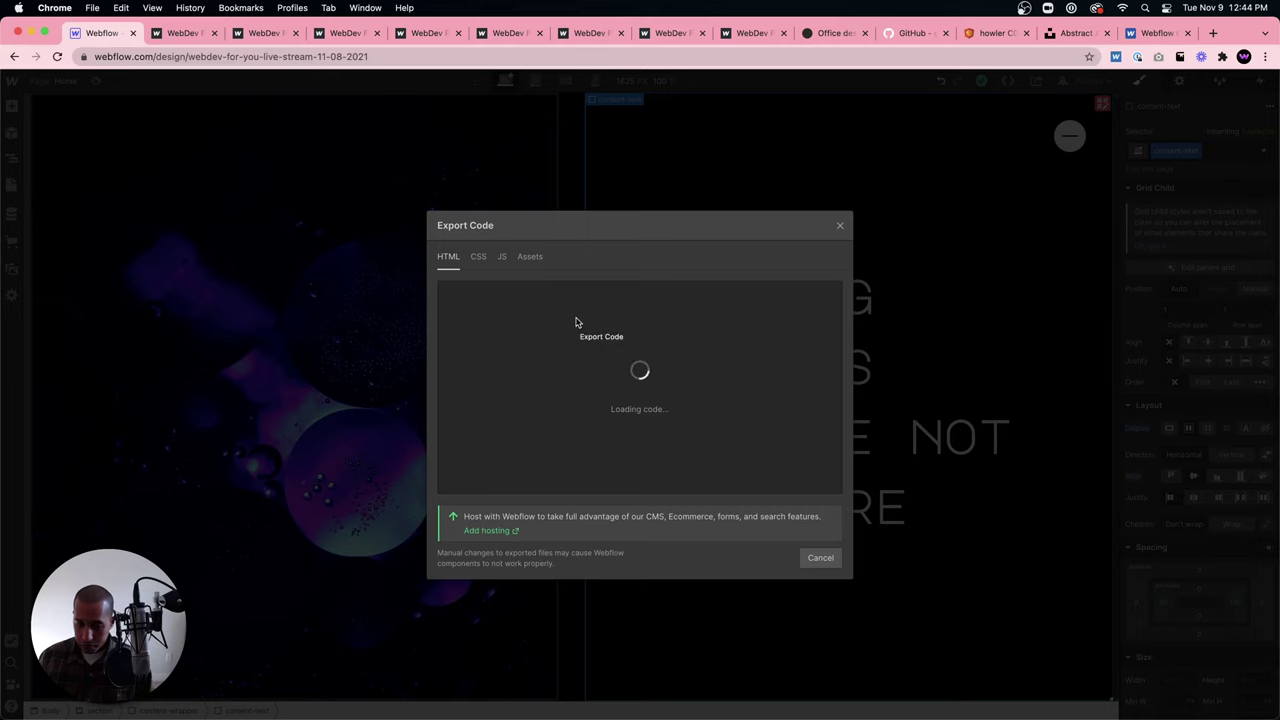
scroll(545, 367, "down", 5)
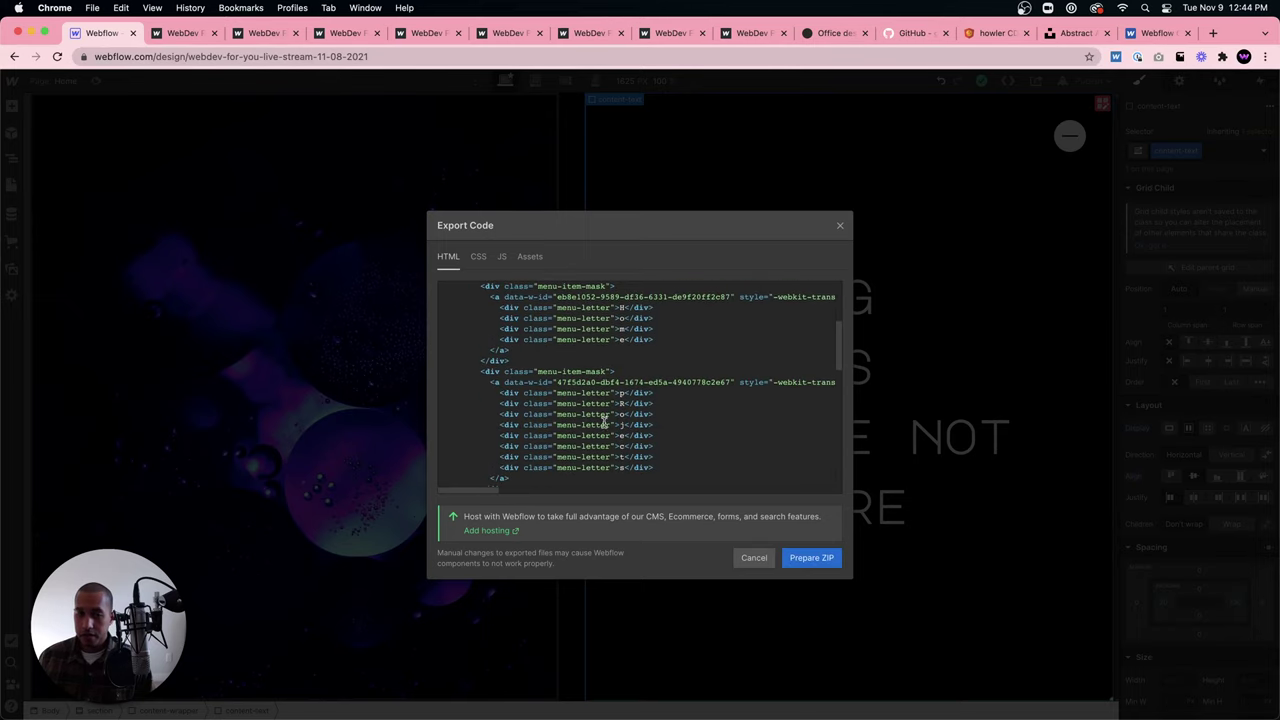
scroll(595, 470, "down", 2)
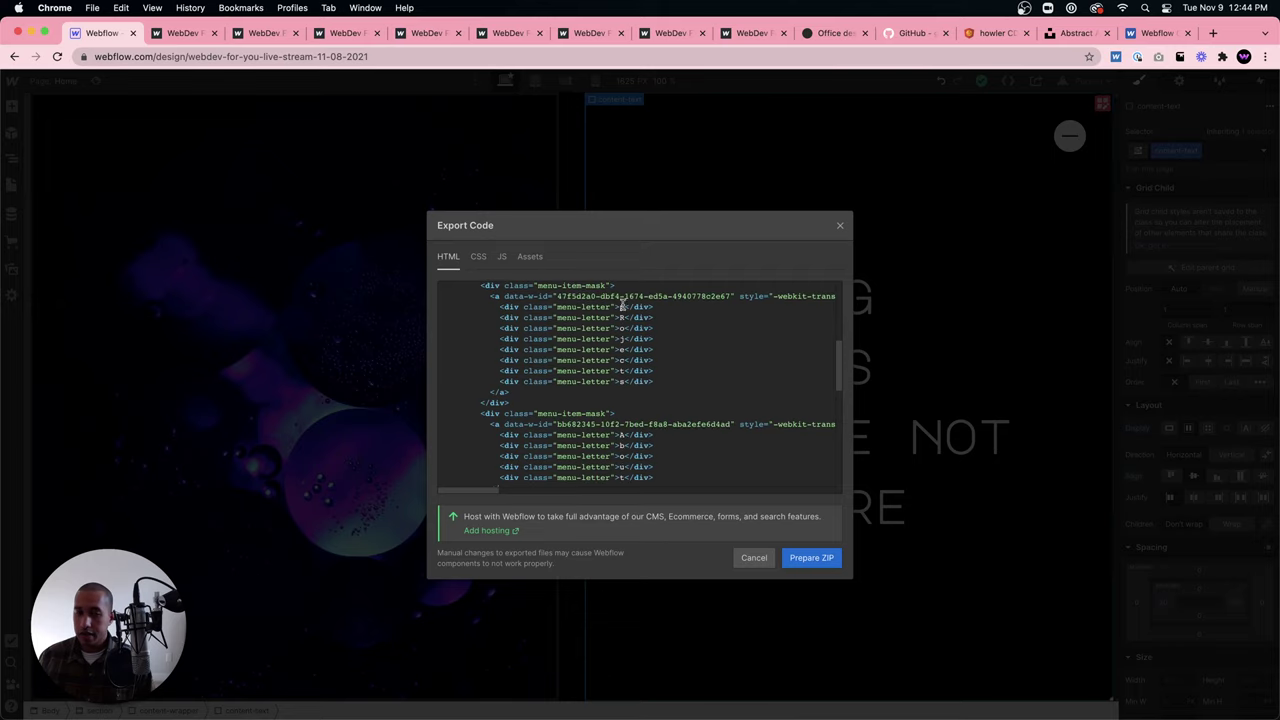
scroll(612, 484, "down", 1)
scroll(613, 484, "down", 4)
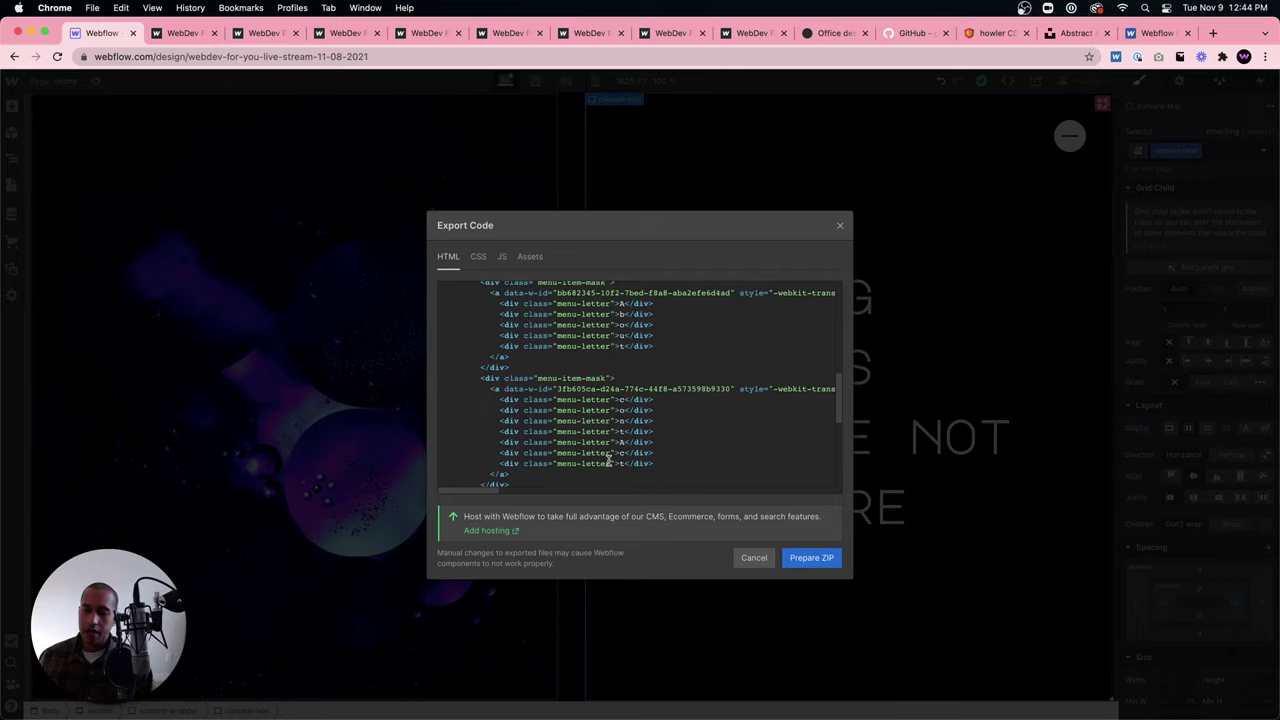
left_click_drag(556, 410, 610, 413)
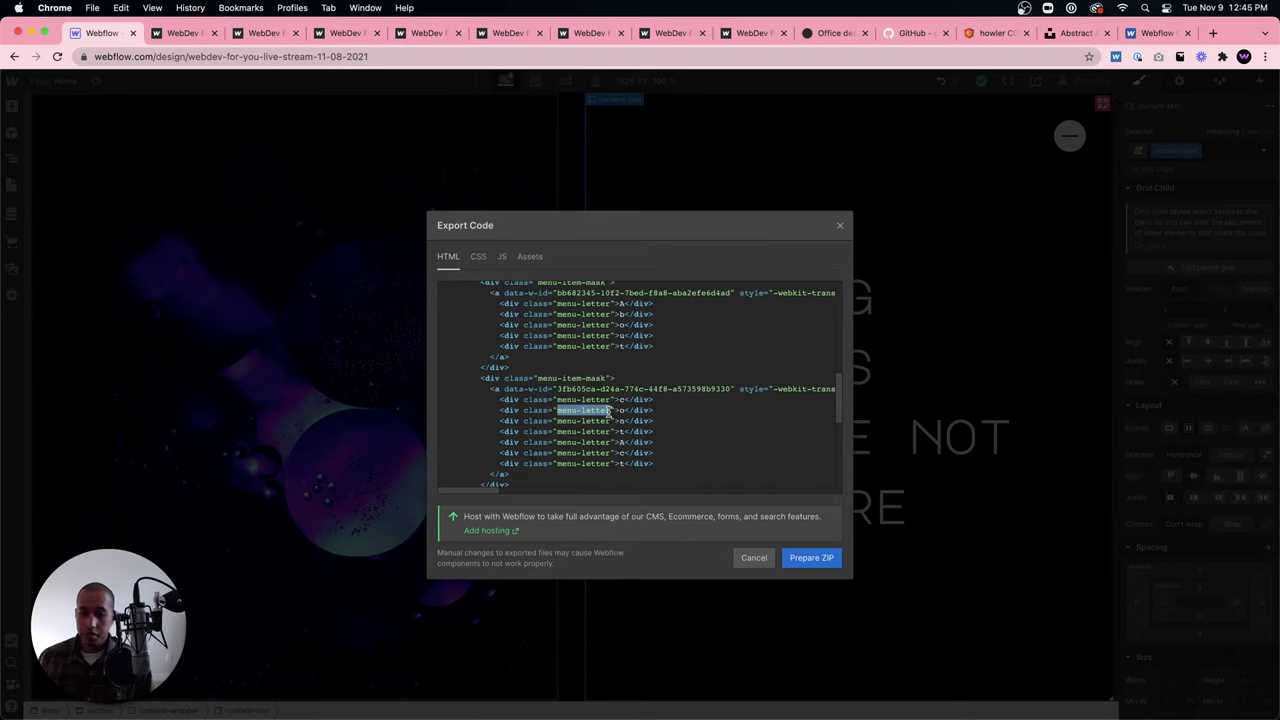
scroll(605, 413, "down", 10)
scroll(600, 415, "up", 15)
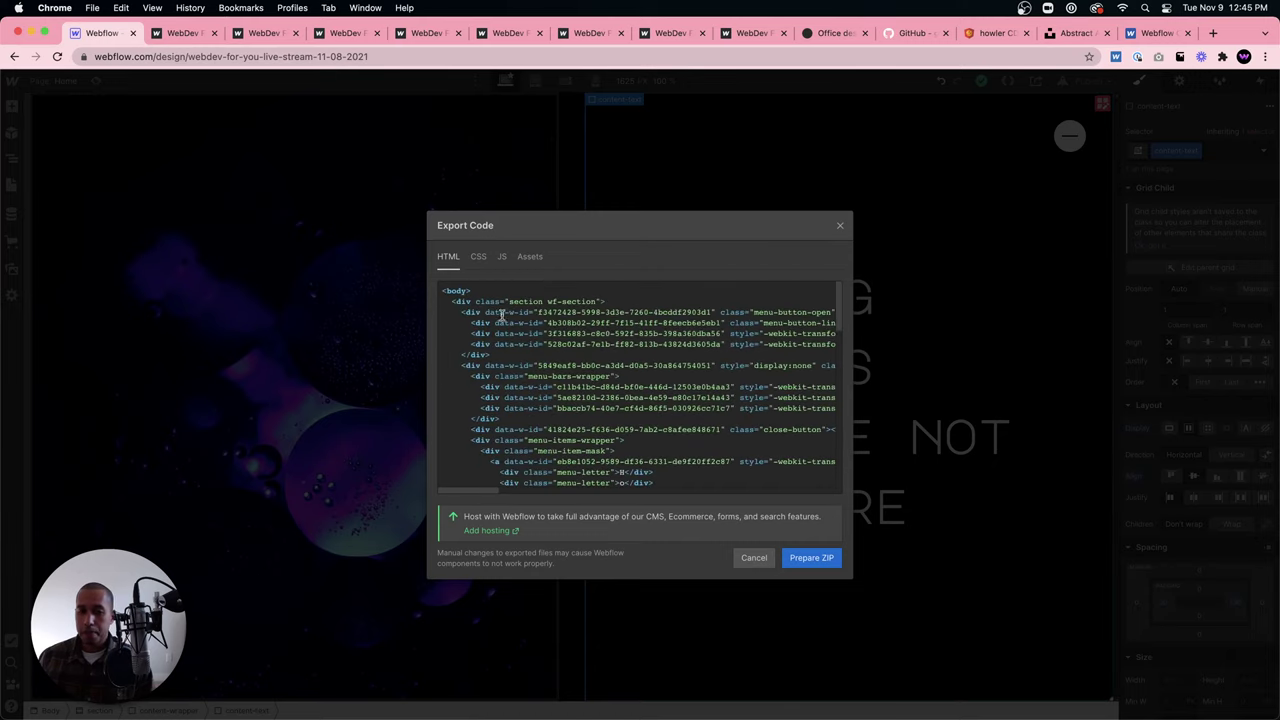
Browse the exported CSS, JavaScript and image assets, then prepare the ZIP.
left_click(478, 256)
scroll(505, 340, "down", 15)
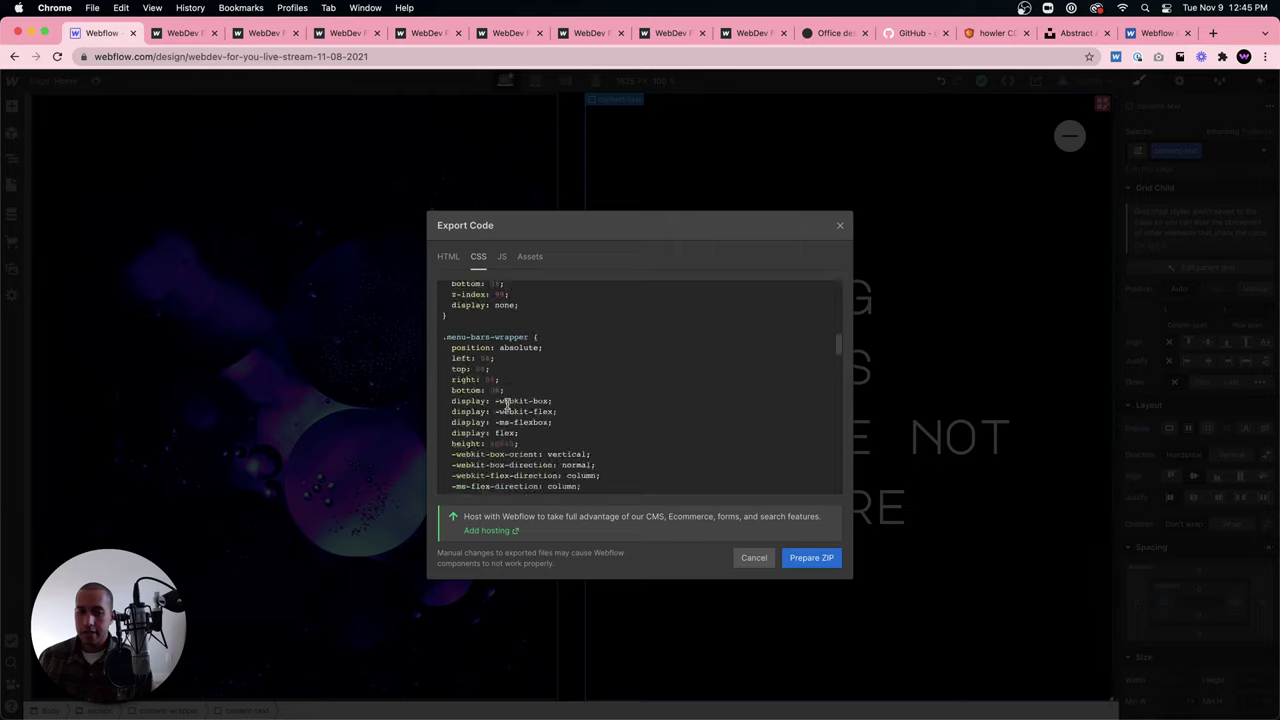
left_click(502, 256)
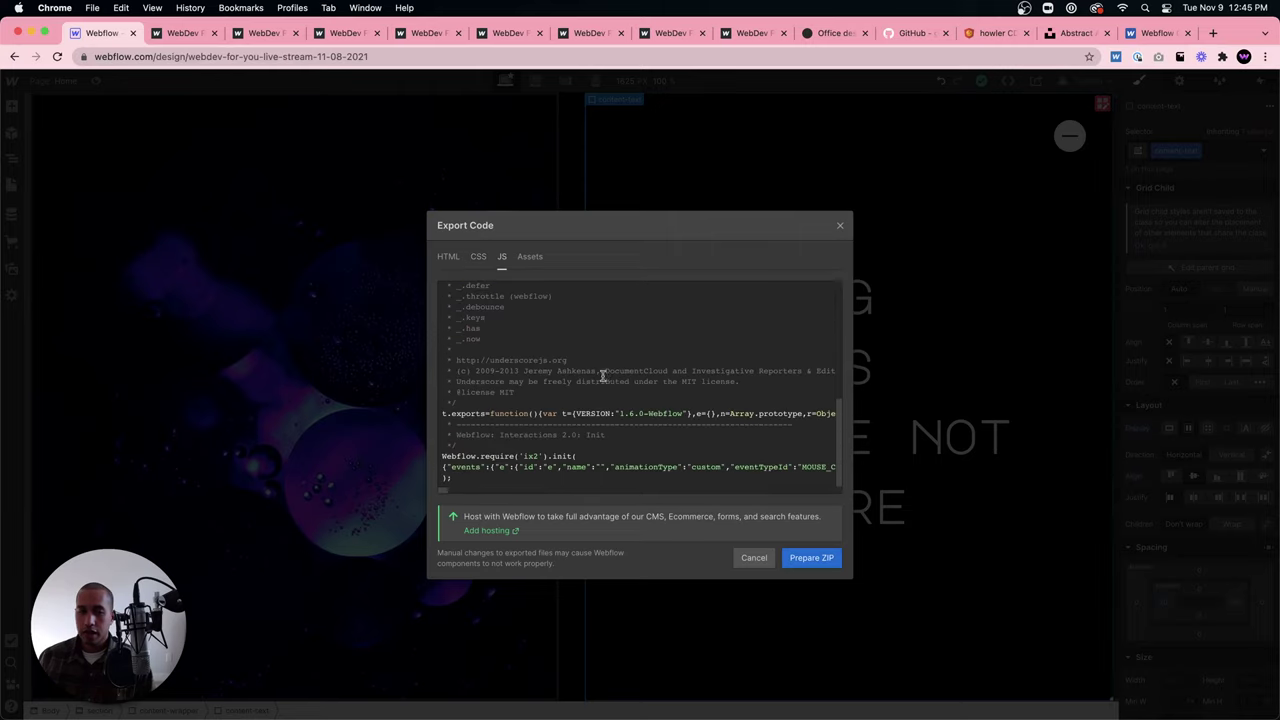
scroll(600, 385, "down", 15)
left_click(530, 256)
left_click(448, 257)
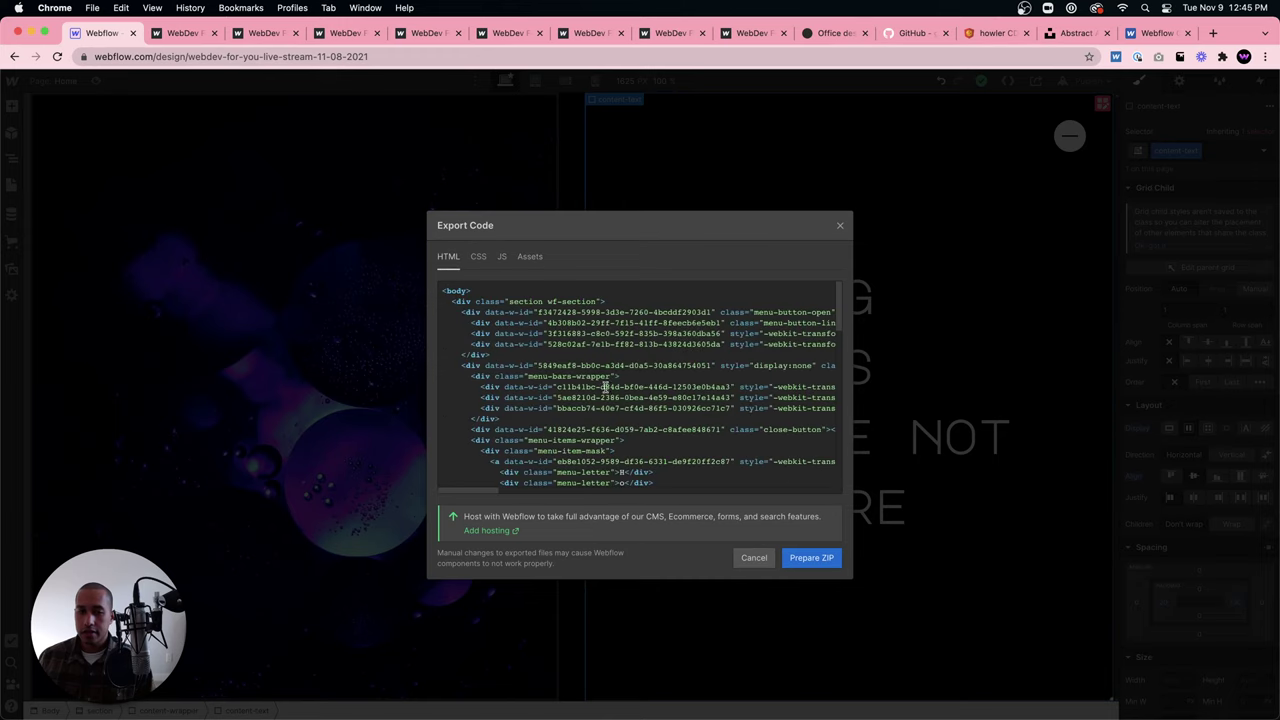
left_click(812, 560)
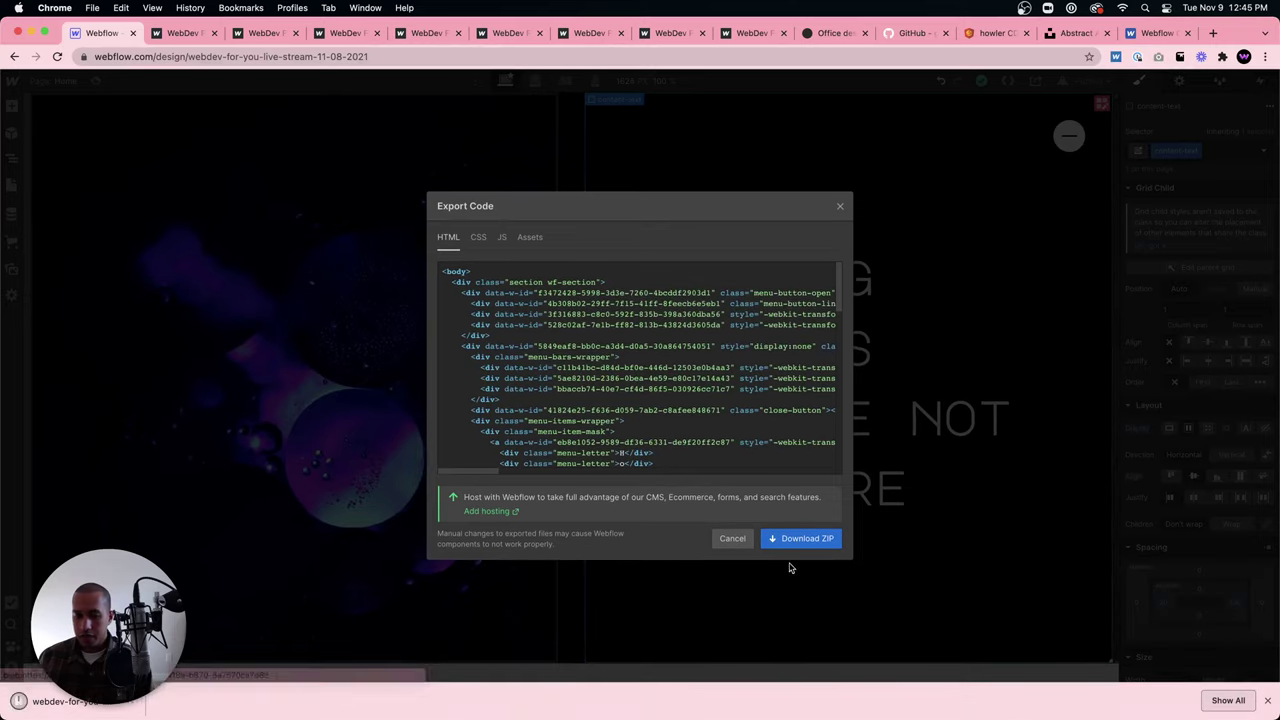
Reveal the downloaded export in Finder and open its index.html in the browser.
left_click(140, 704)
left_click(197, 684)
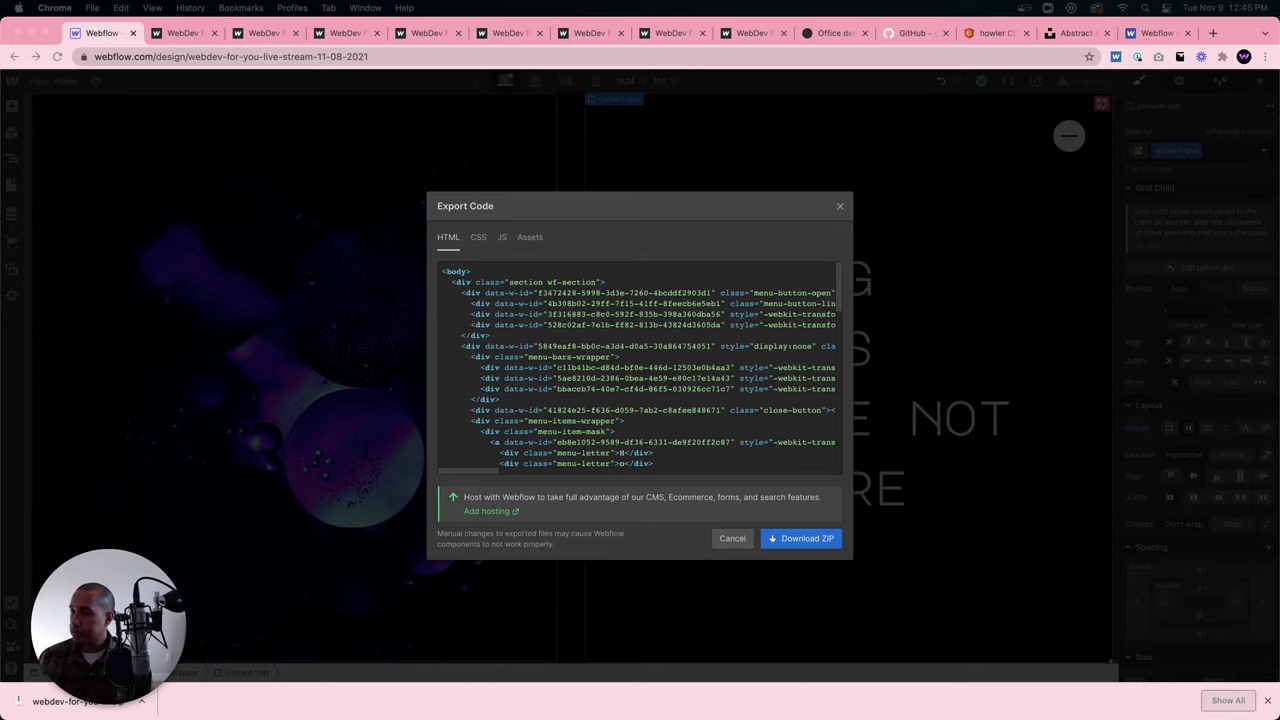
left_click_drag(660, 90, 1000, 260)
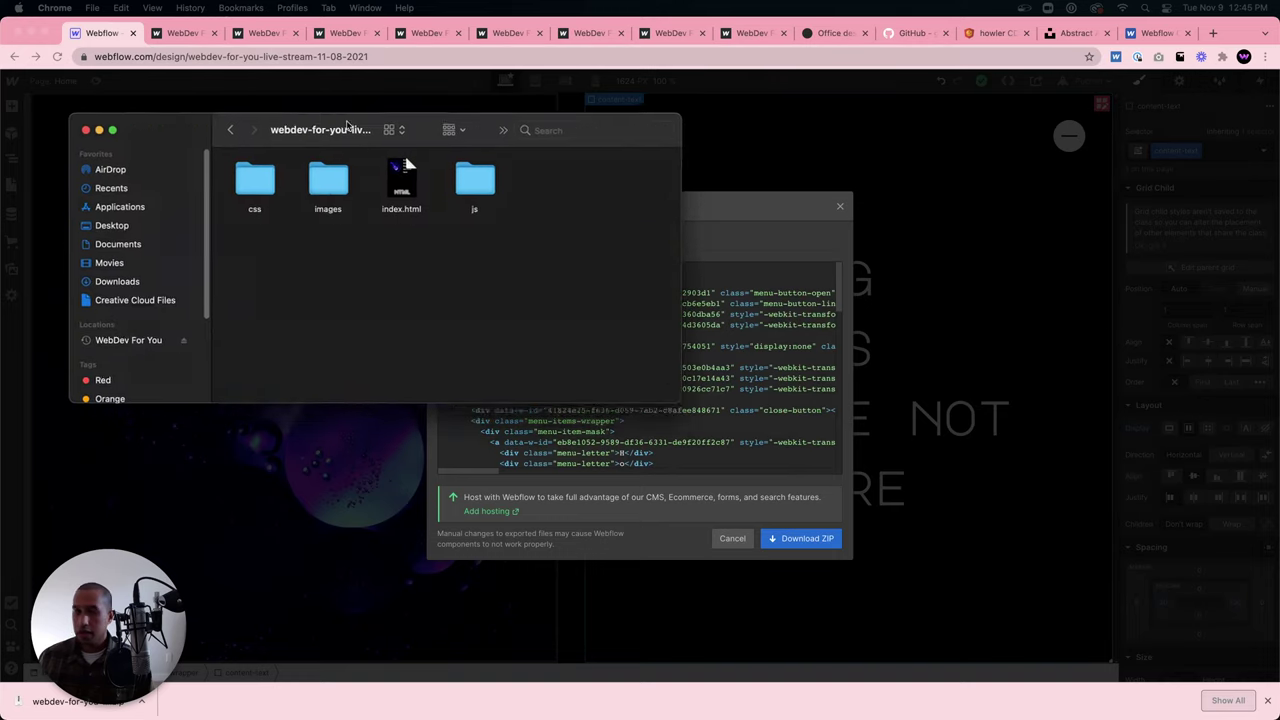
left_click(251, 210)
left_click(330, 205)
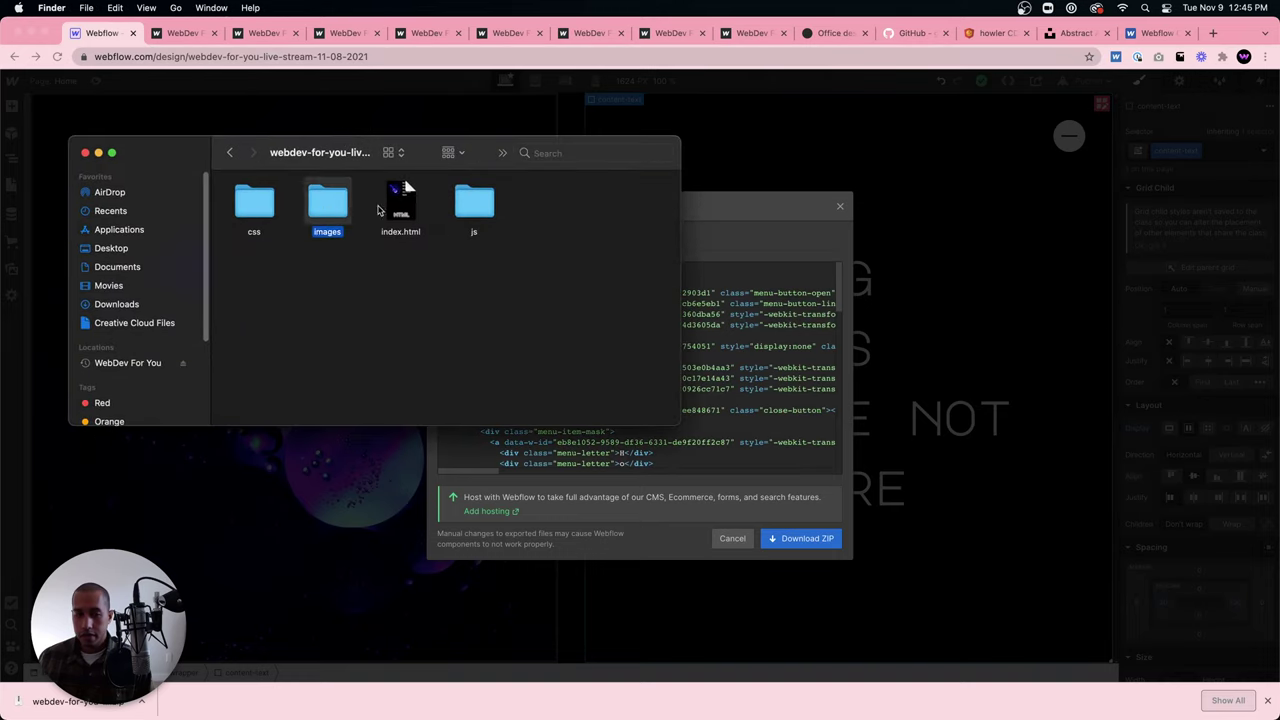
double_click(400, 205)
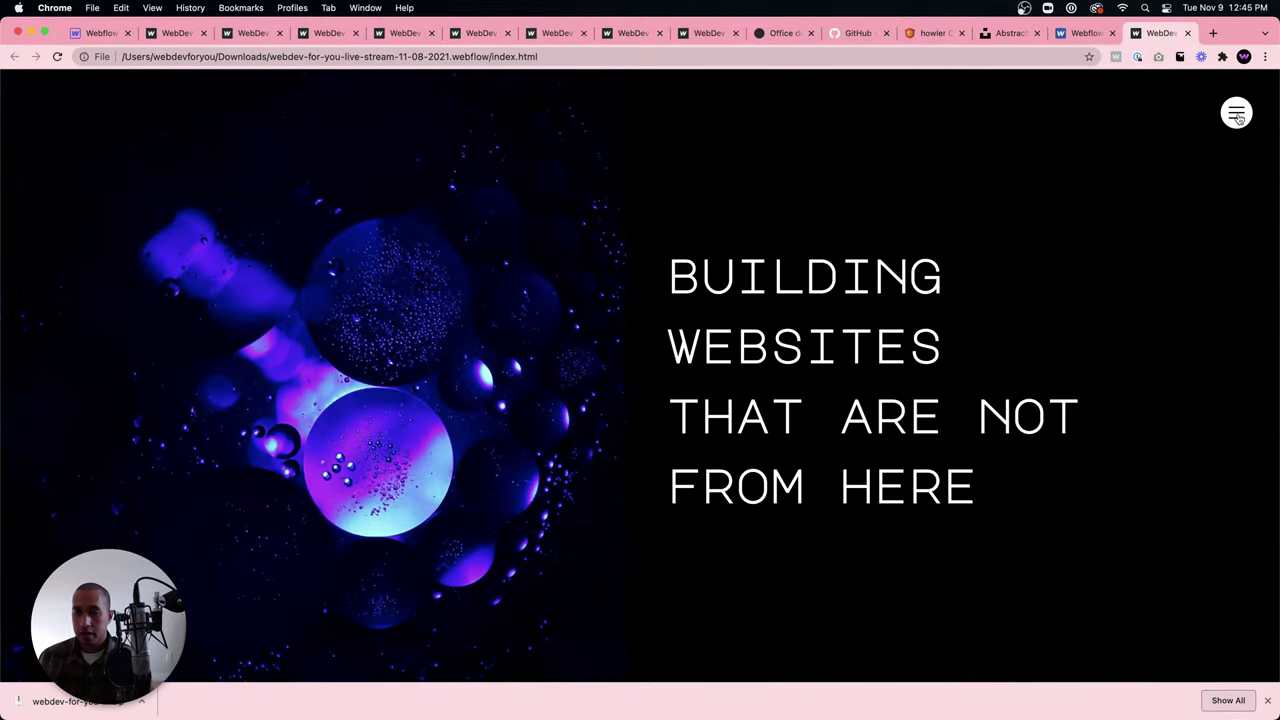
Confirm the local site's menu opens and closes, dismiss the downloads bar, and return to the export folder.
left_click(1237, 114)
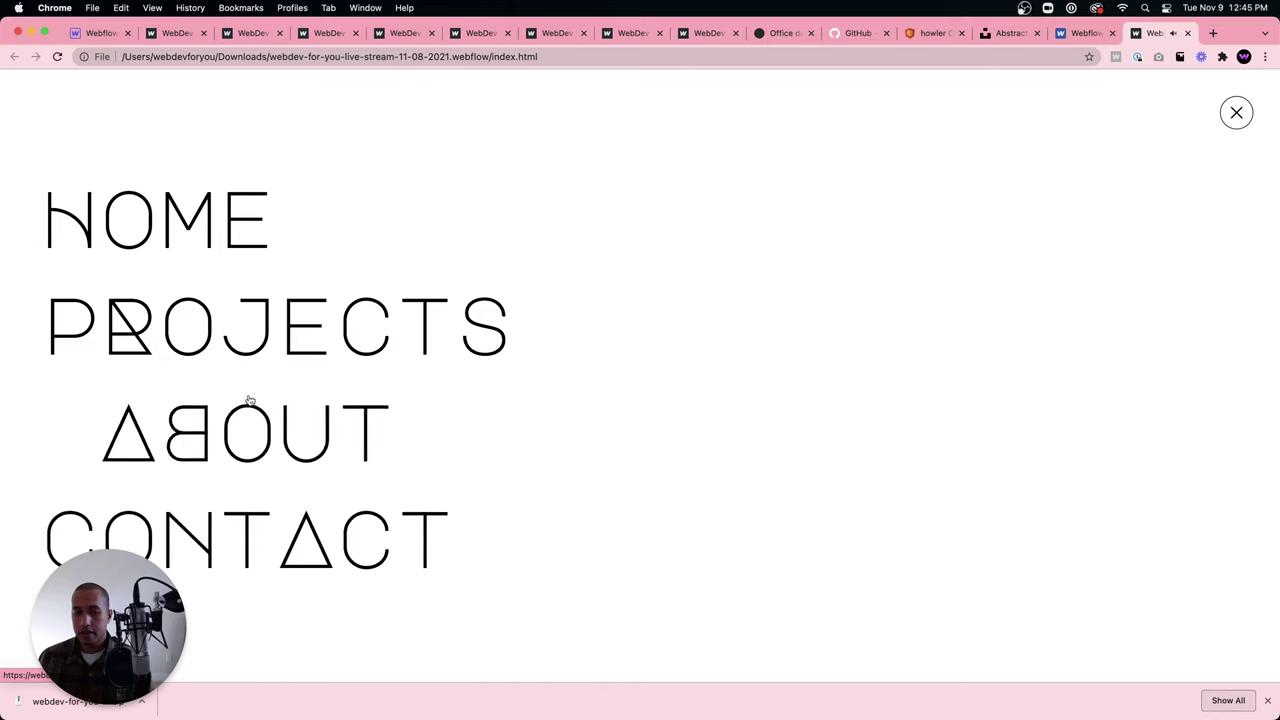
left_click(1236, 112)
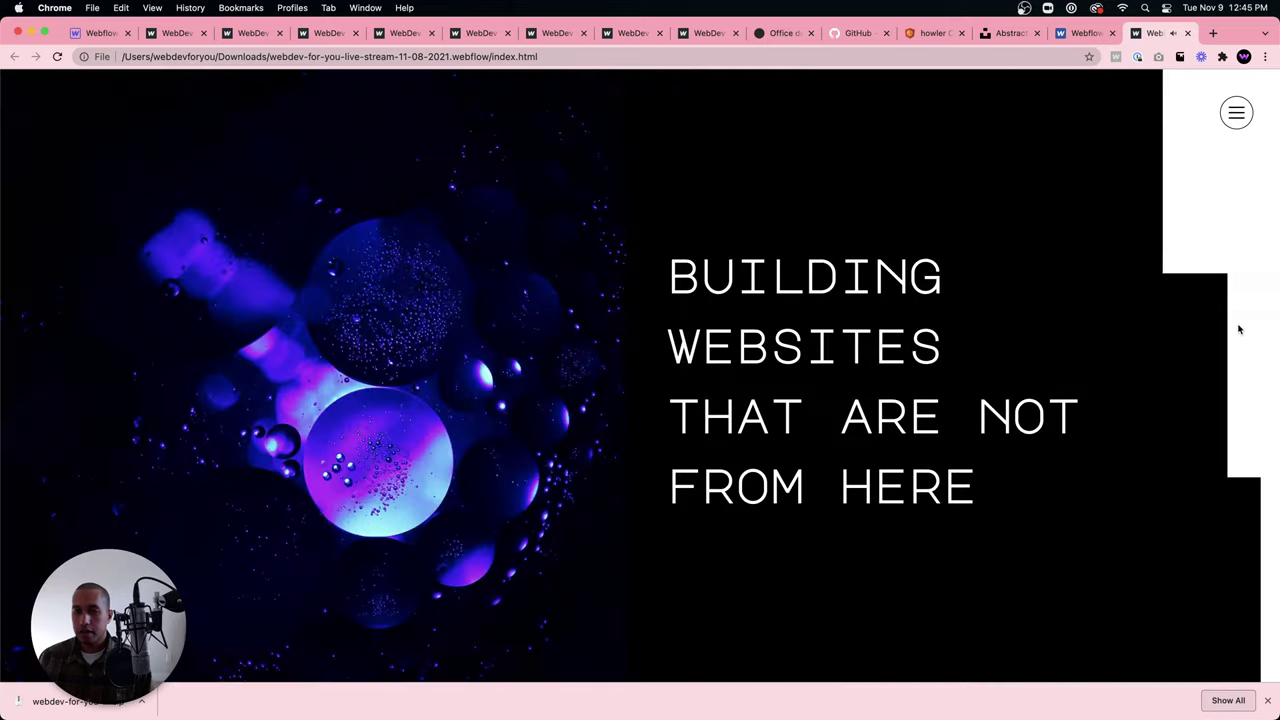
left_click(1267, 701)
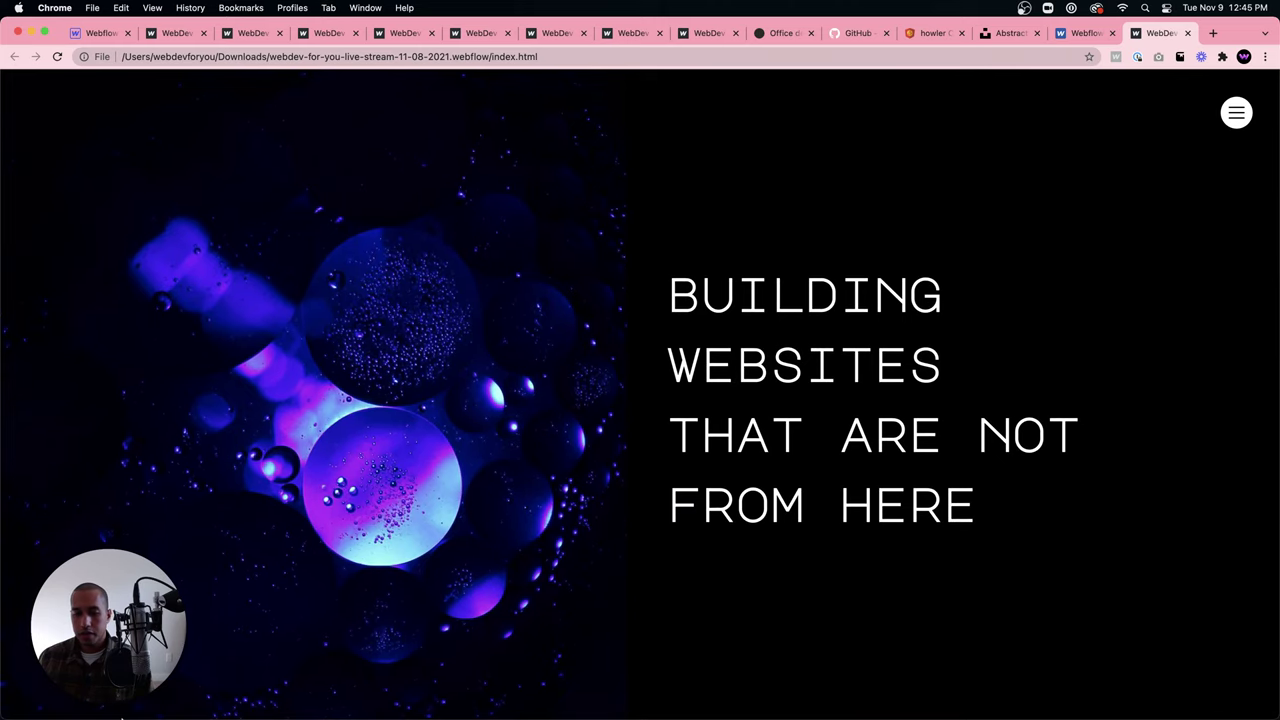
mouse_move(200, 712)
left_click(205, 688)
Check the js folder, then open webdev-for-you-live-stream-11-08-2021.webflow.css from the css folder in Atom.
left_click(476, 208)
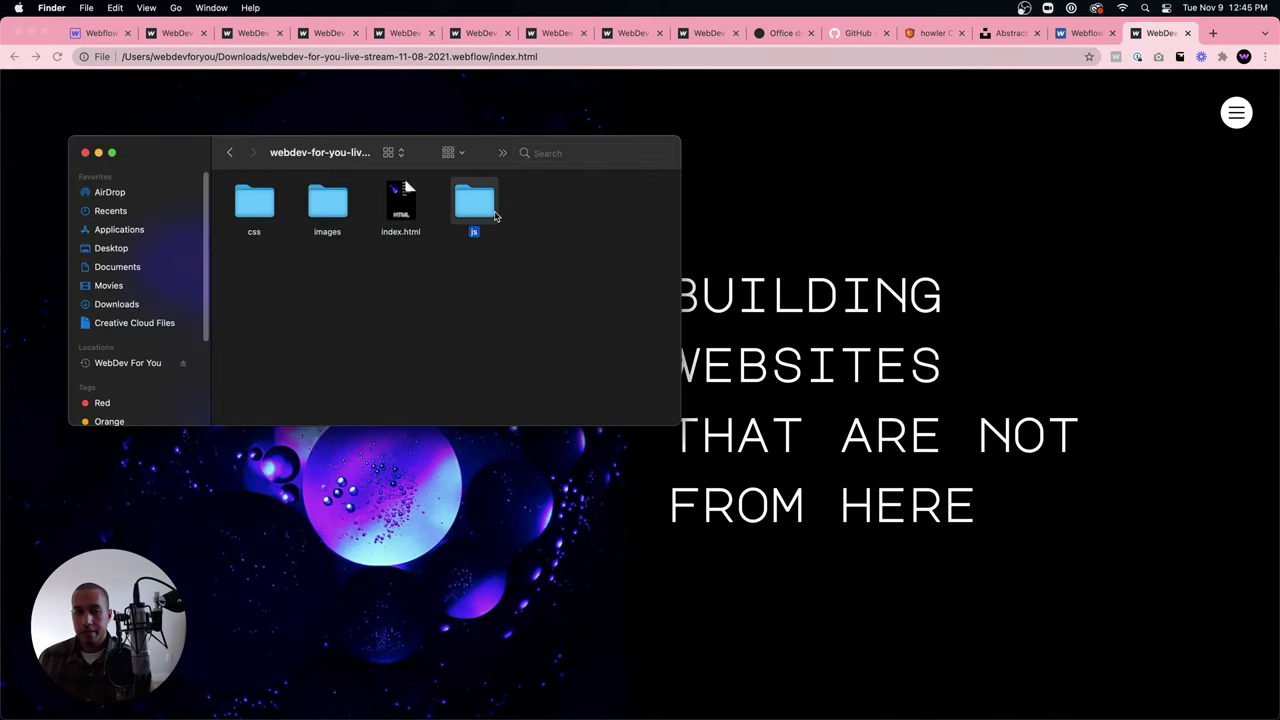
double_click(490, 212)
left_click(229, 152)
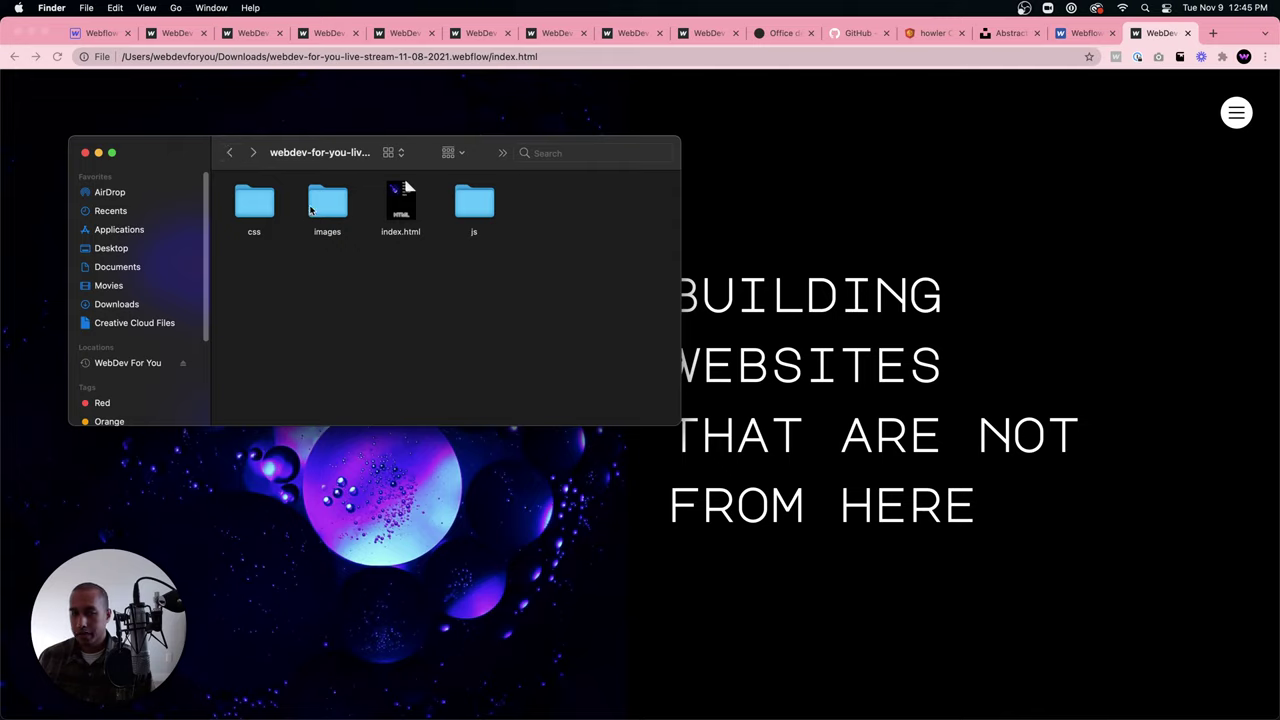
double_click(254, 202)
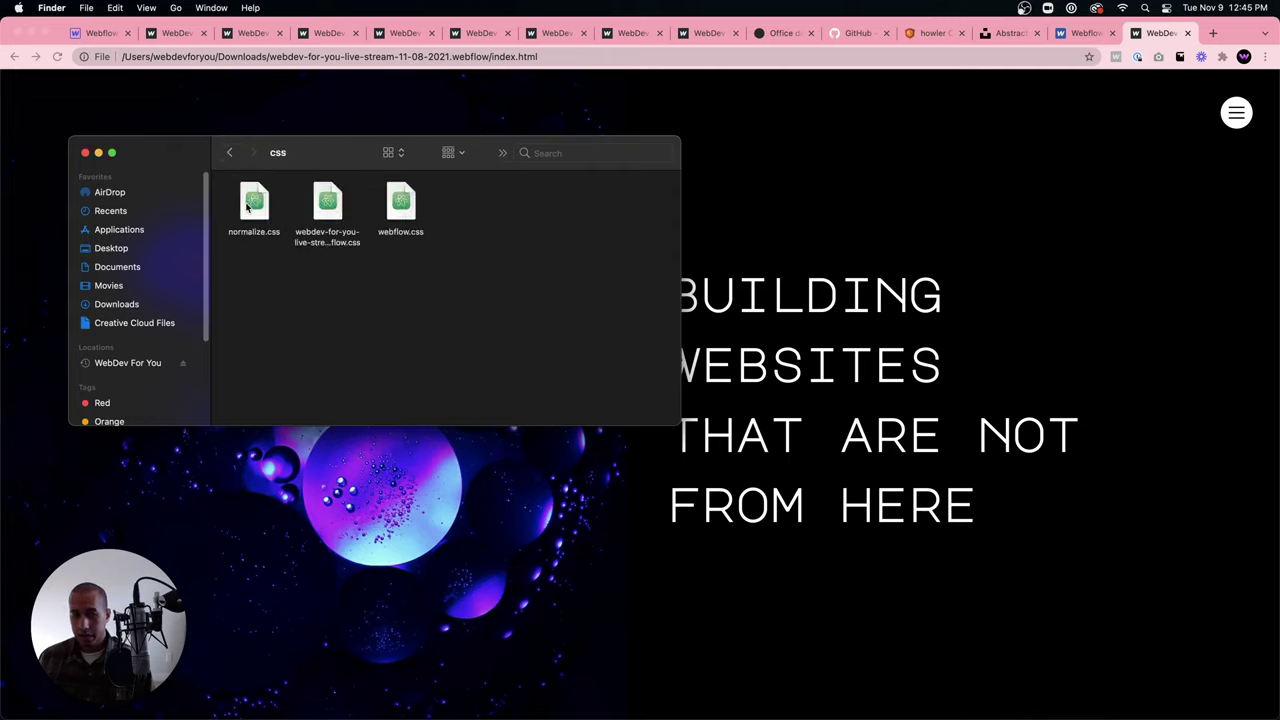
left_click(330, 210)
right_click(333, 202)
mouse_move(380, 224)
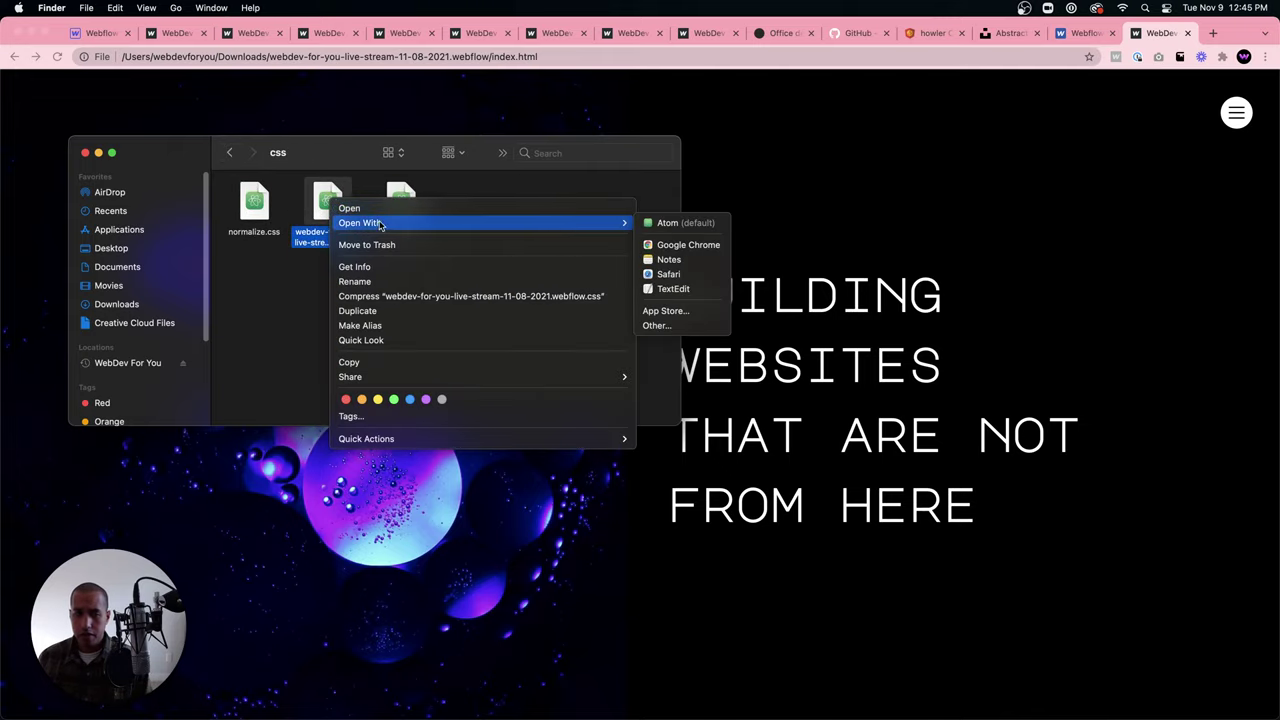
left_click(692, 222)
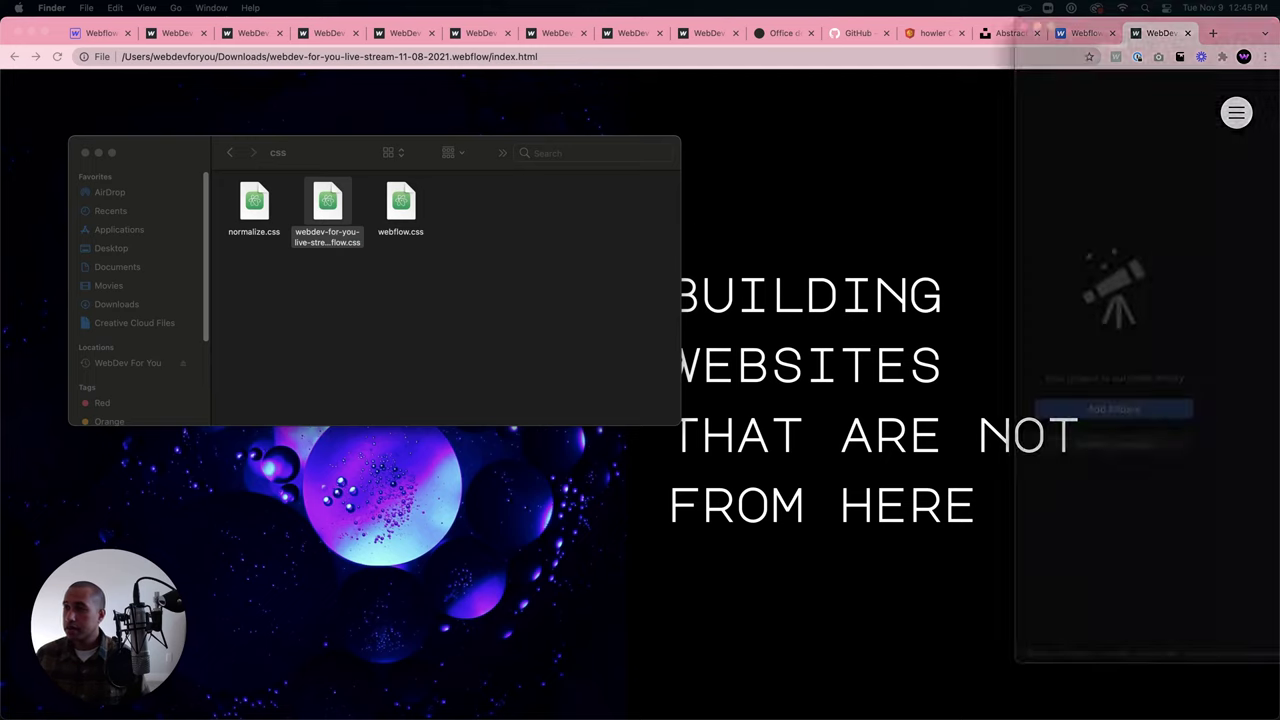
Scroll through the custom stylesheet's rules in Atom.
scroll(603, 257, "down", 5)
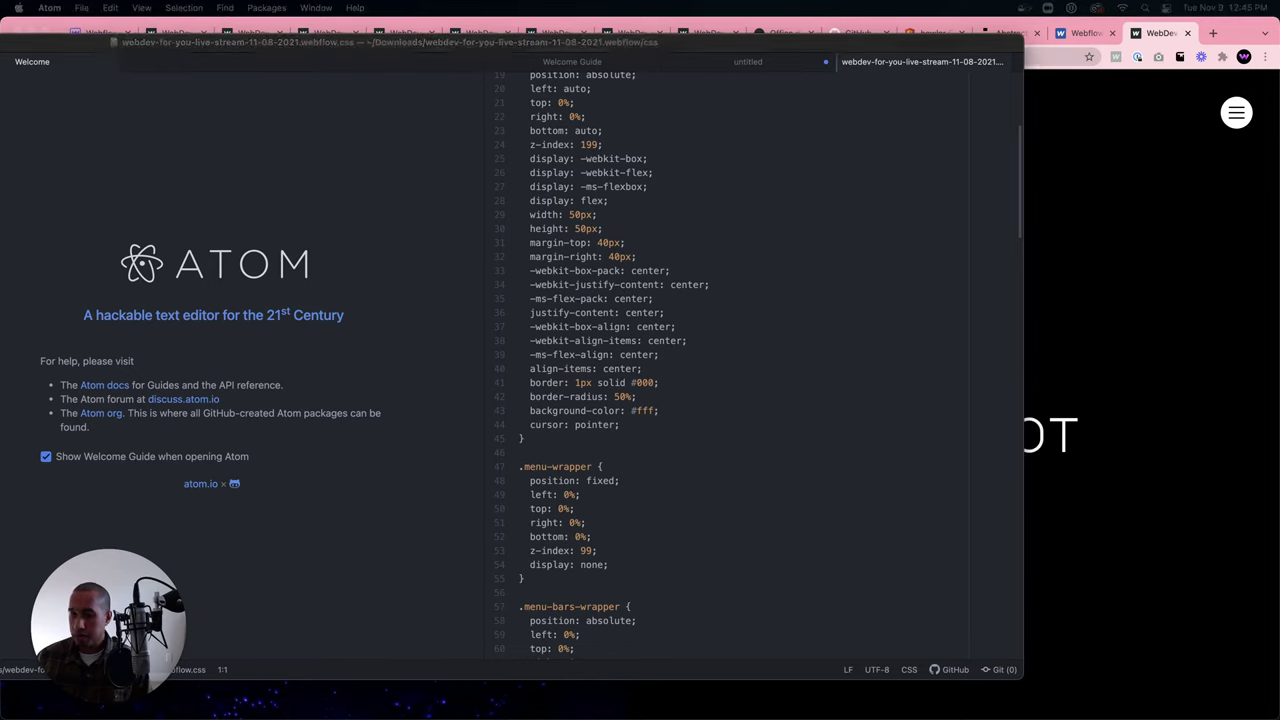
scroll(829, 429, "down", 10)
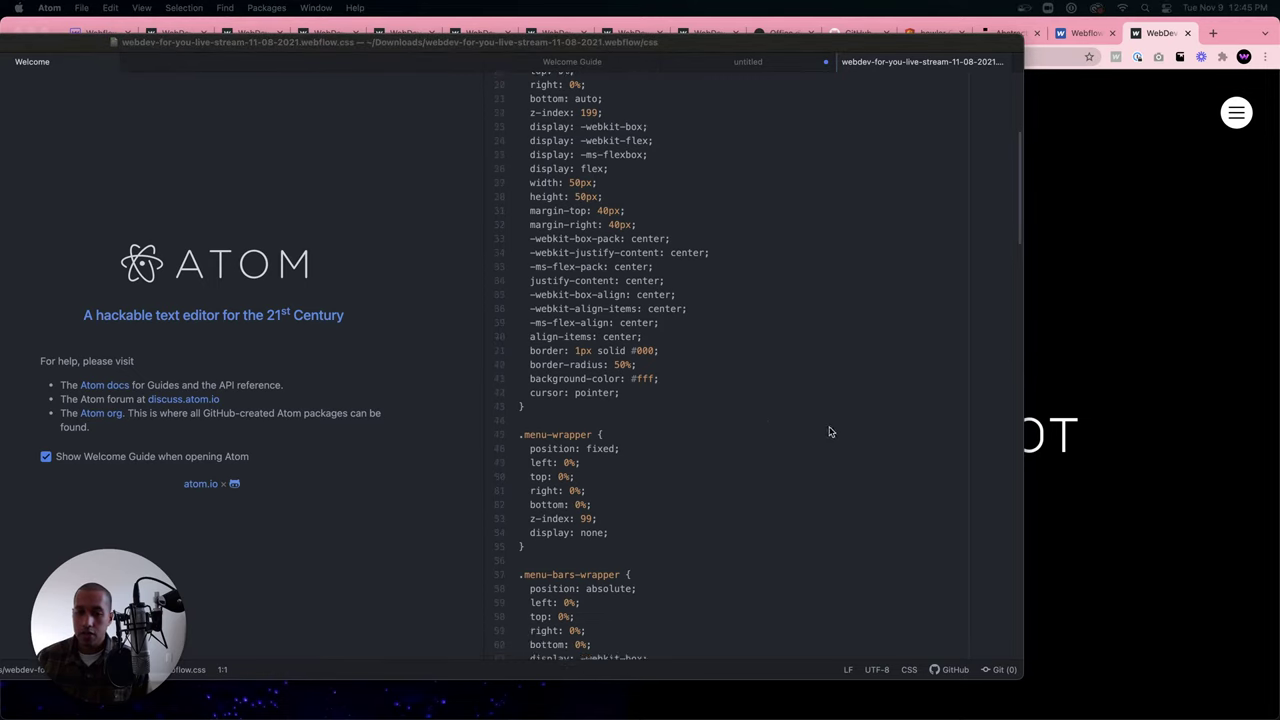
scroll(714, 397, "up", 10)
scroll(700, 390, "down", 3)
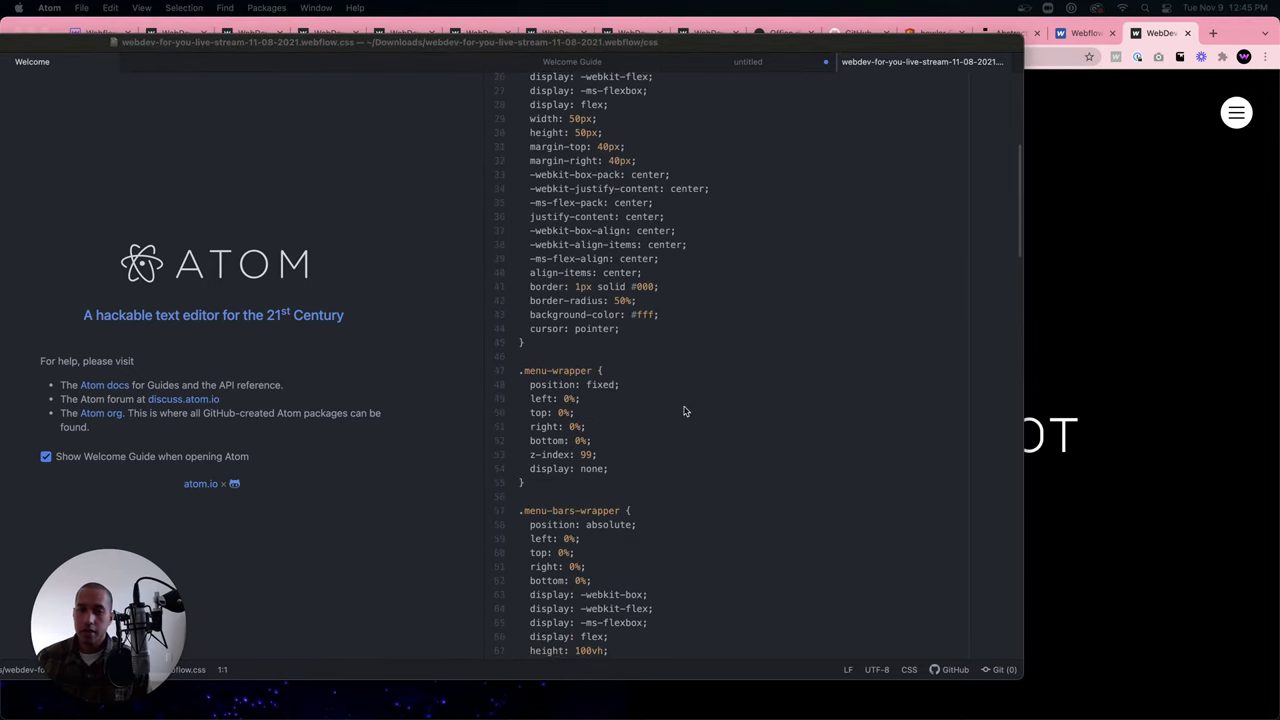
scroll(683, 409, "up", 8)
scroll(646, 406, "down", 20)
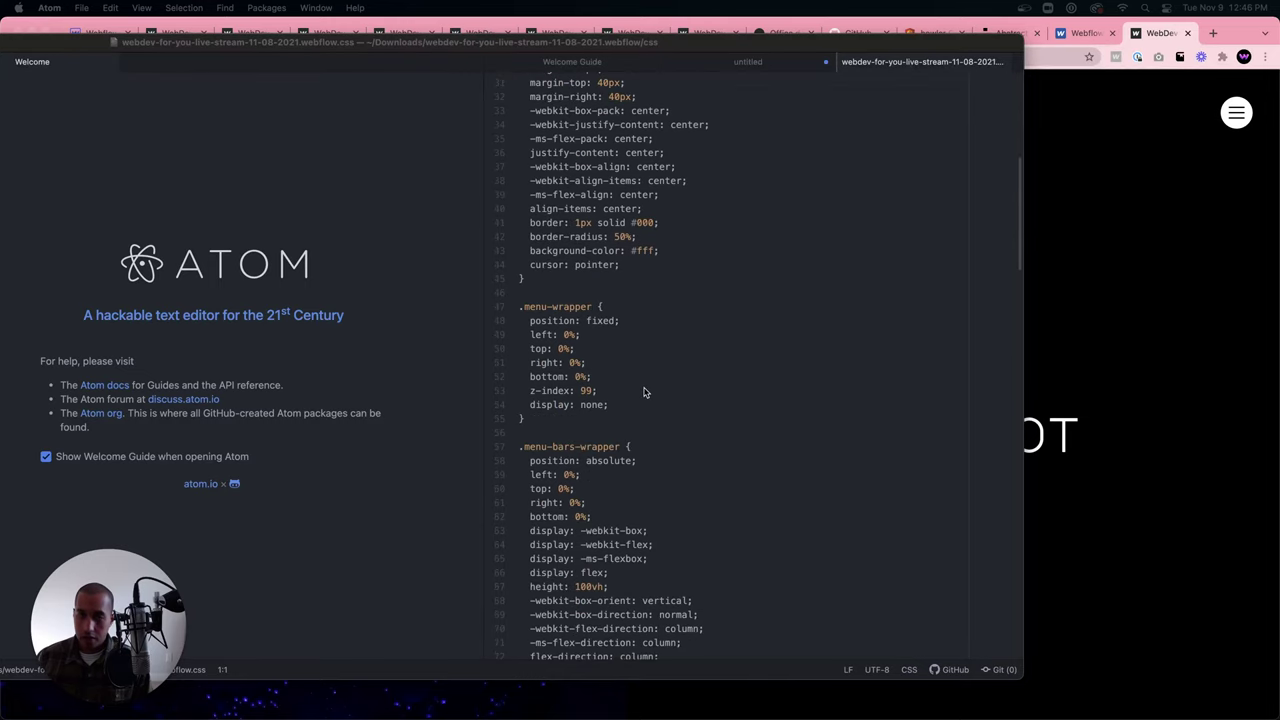
scroll(644, 392, "down", 18)
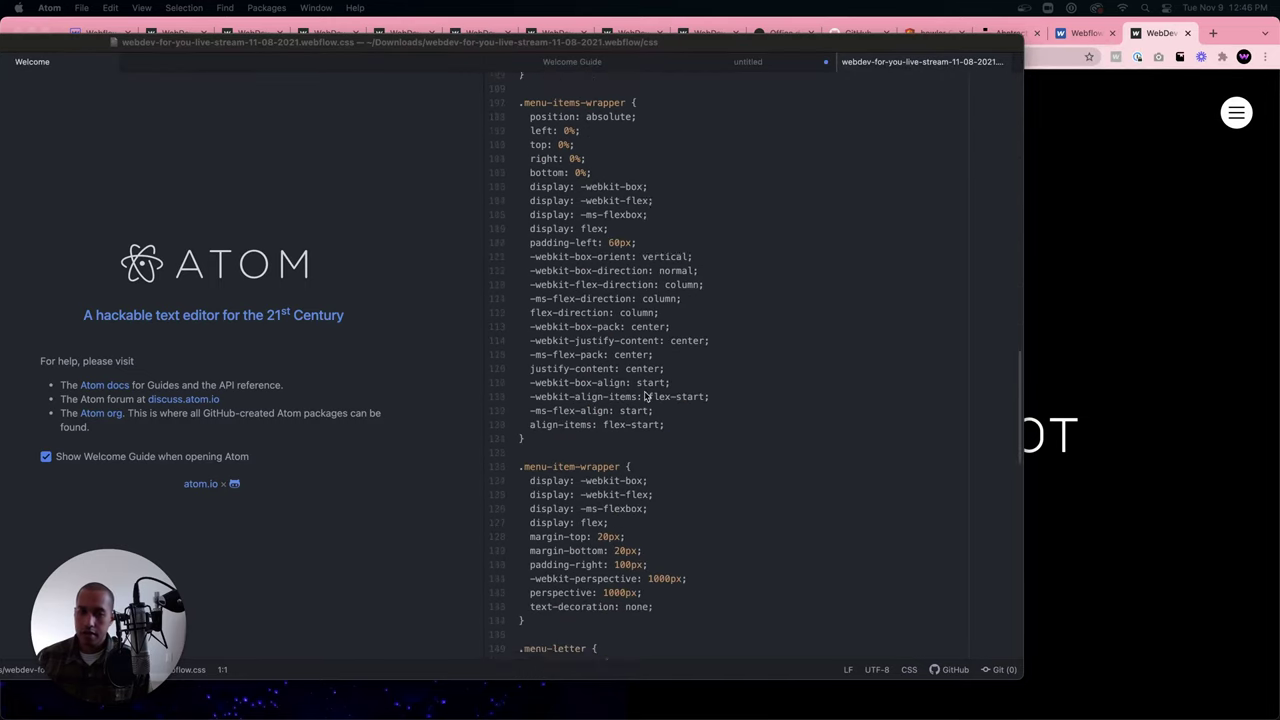
scroll(646, 394, "down", 5)
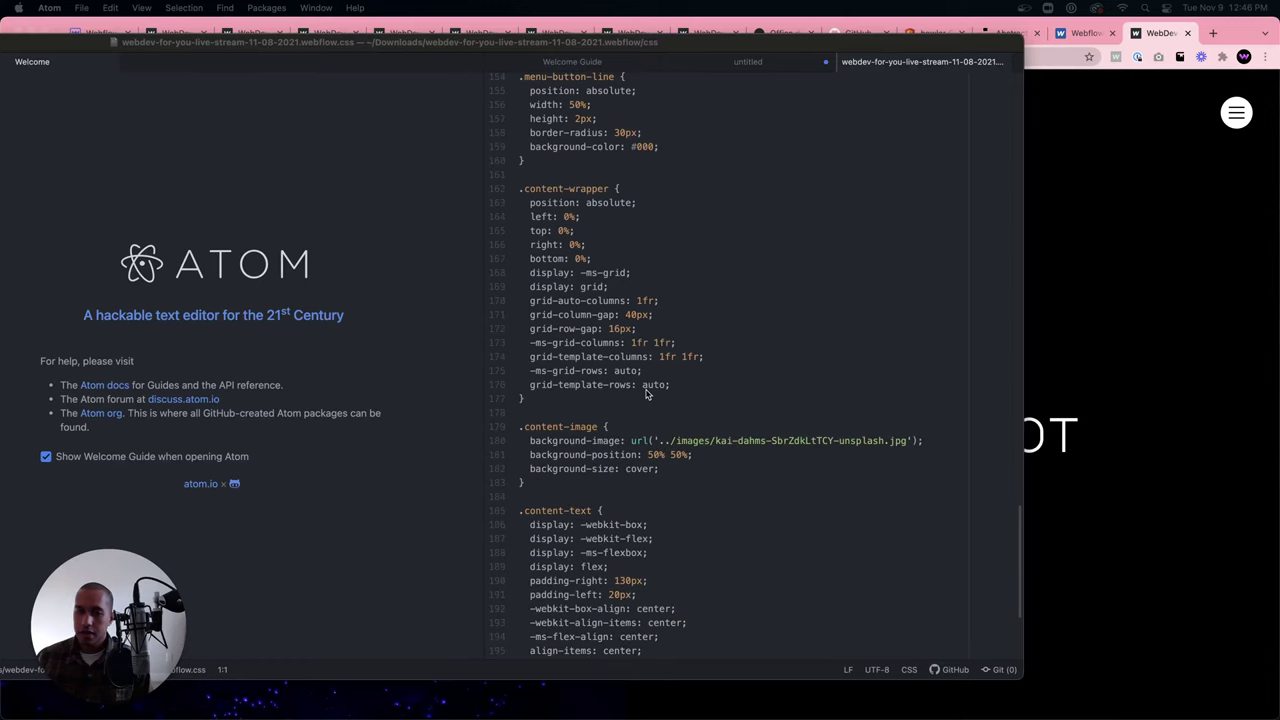
scroll(646, 394, "down", 4)
scroll(636, 370, "up", 20)
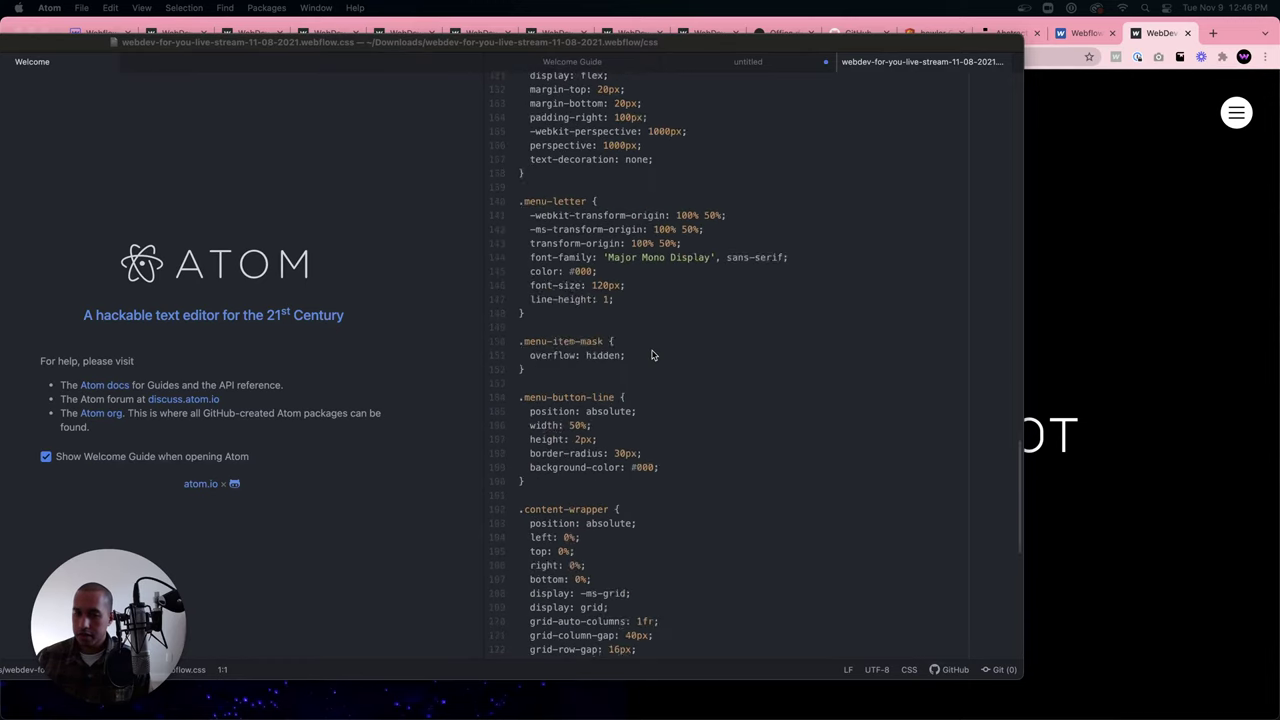
scroll(641, 389, "down", 20)
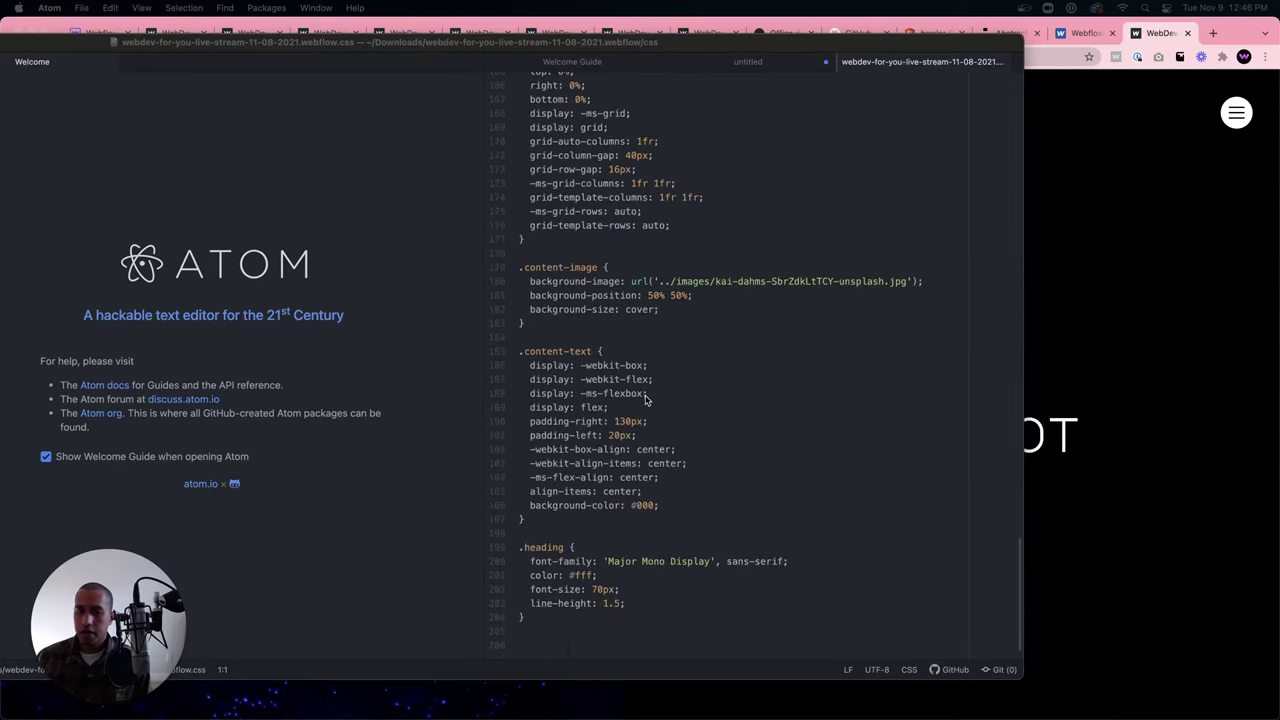
Maximize and restore Atom, then bring up options for webflow.css in the css folder.
double_click(345, 42)
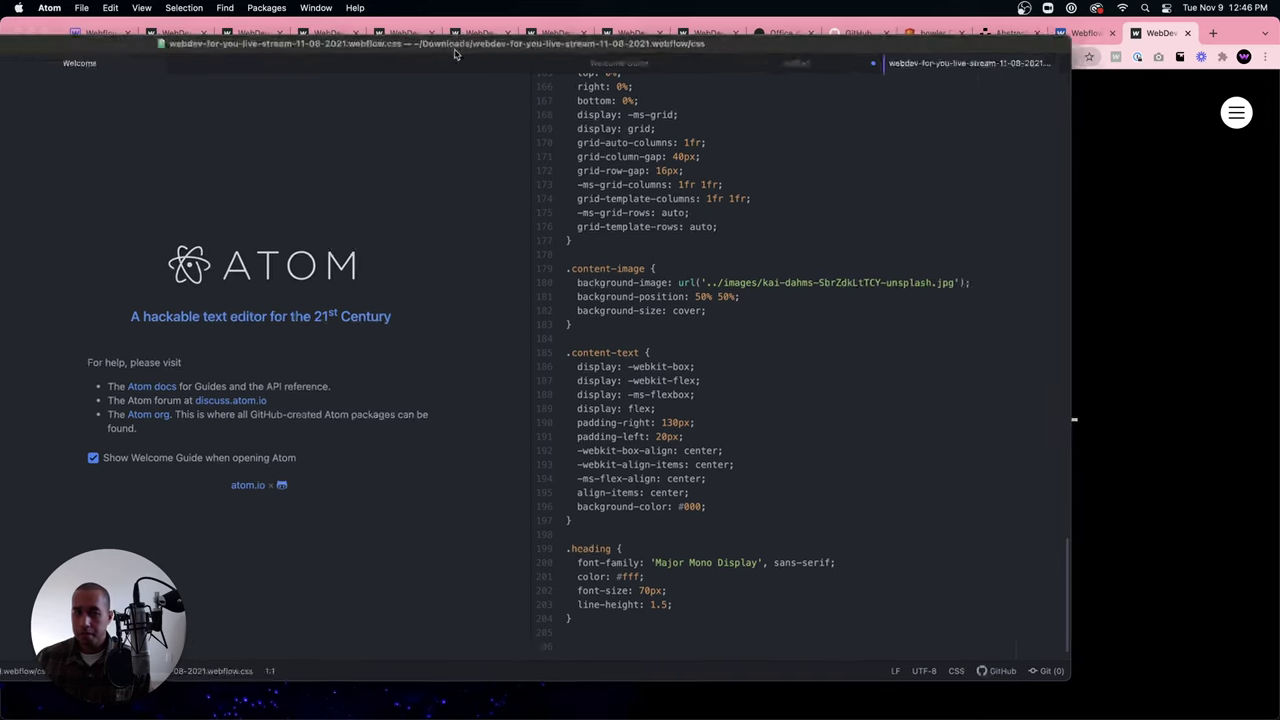
left_click_drag(632, 66, 673, 63)
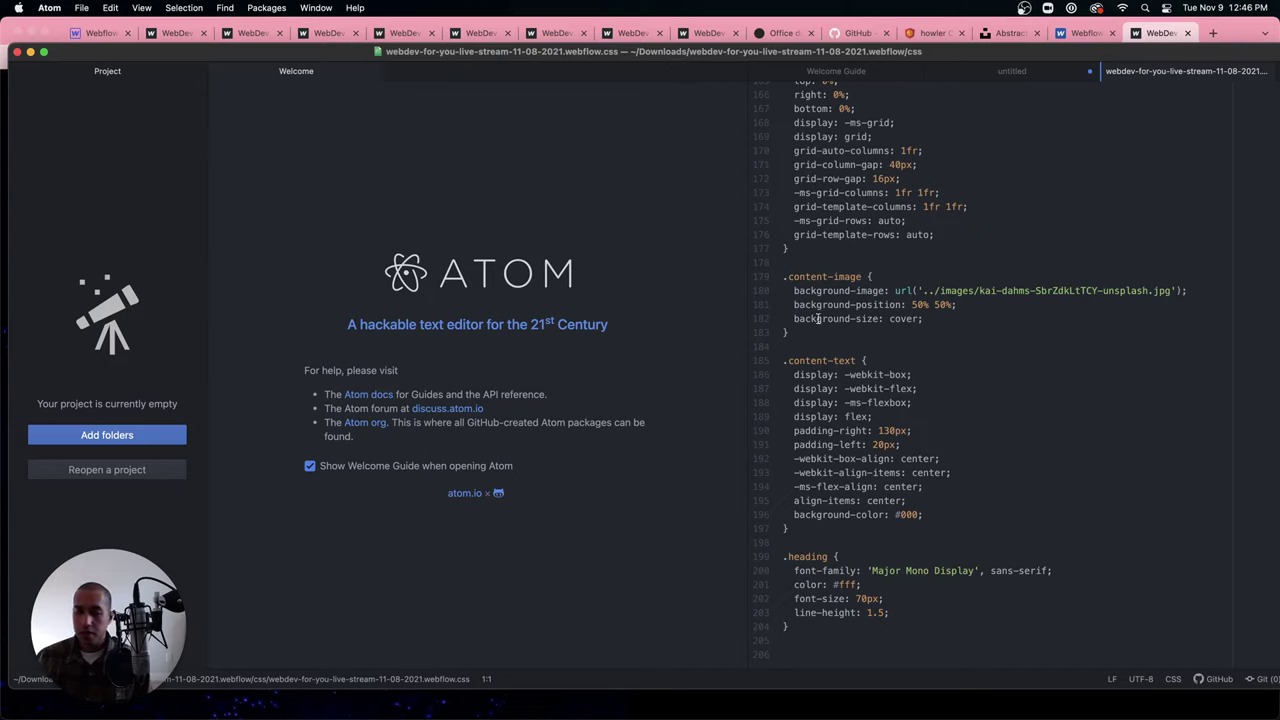
left_click(45, 55)
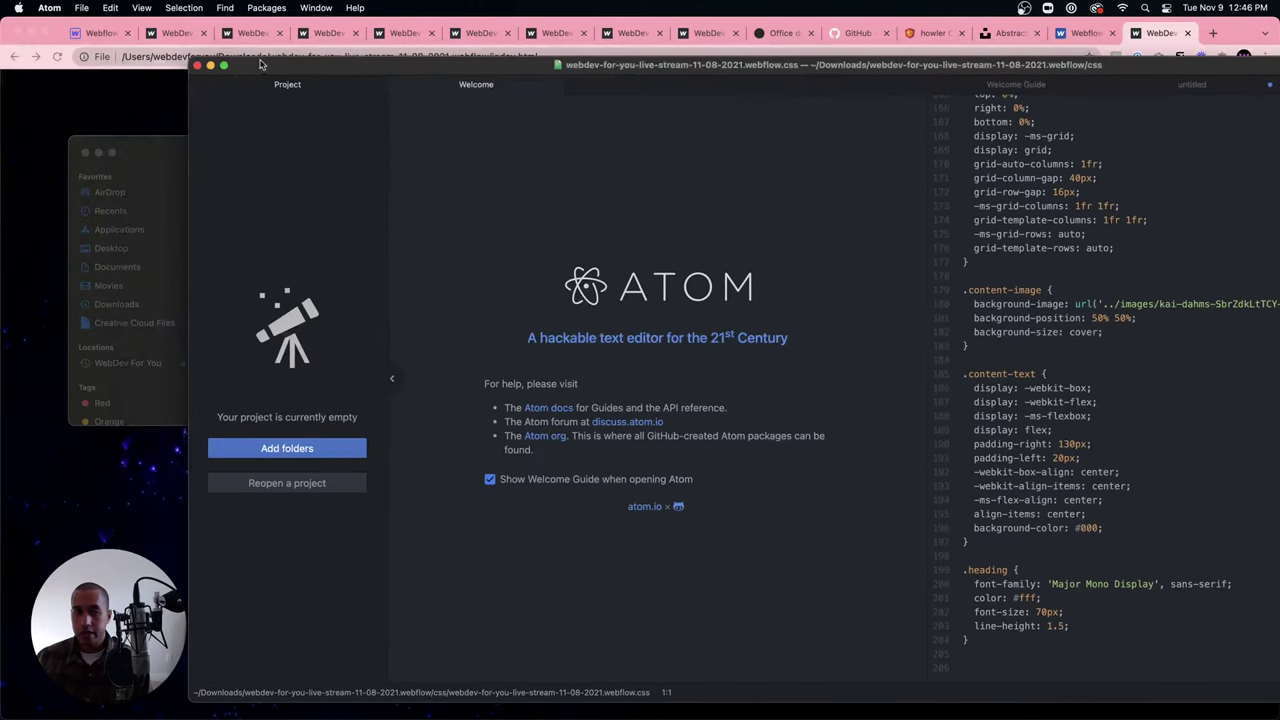
left_click(156, 152)
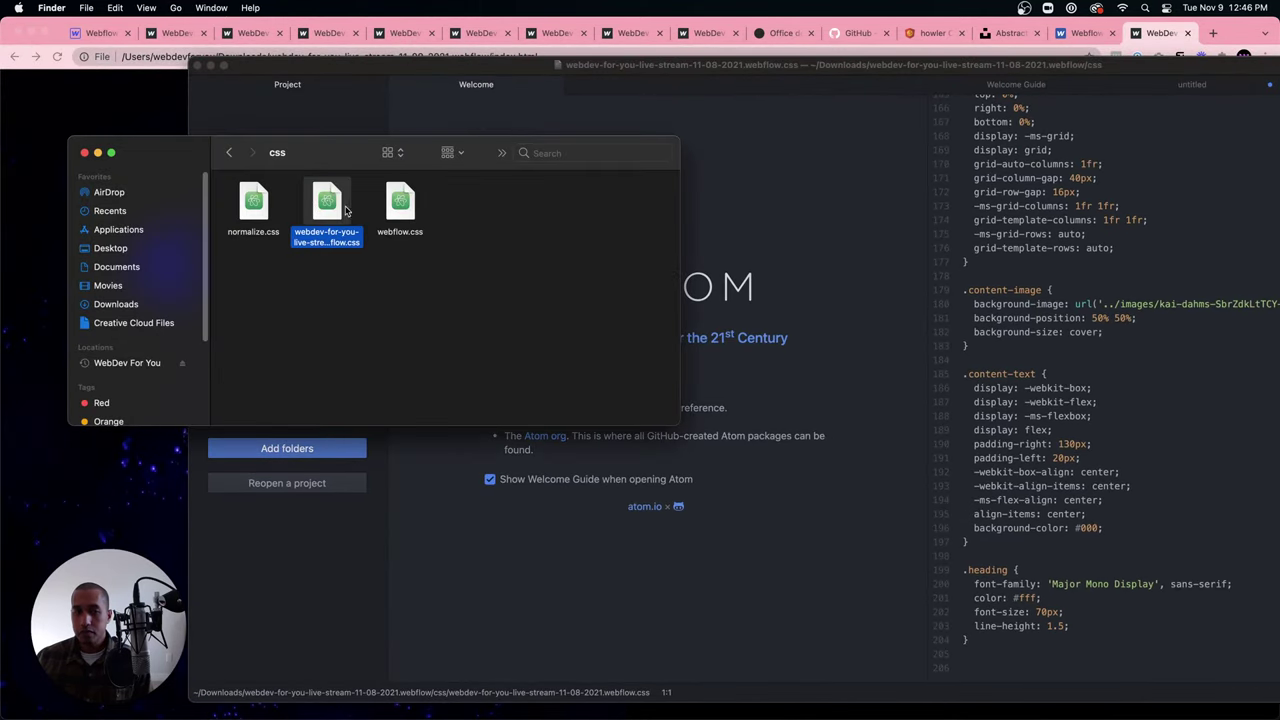
left_click(400, 208)
right_click(402, 208)
Open webflow.css in Atom and skim its rules.
mouse_move(432, 220)
left_click(593, 222)
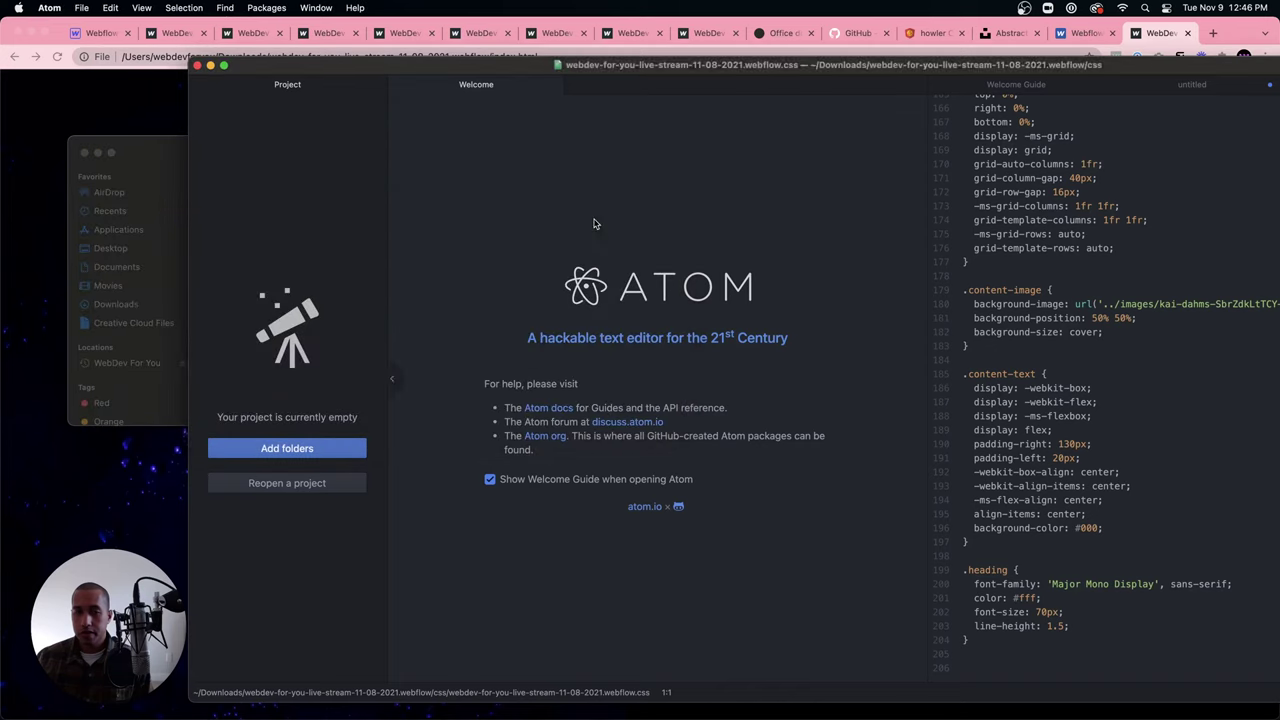
left_click_drag(812, 68, 523, 46)
scroll(1025, 377, "down", 15)
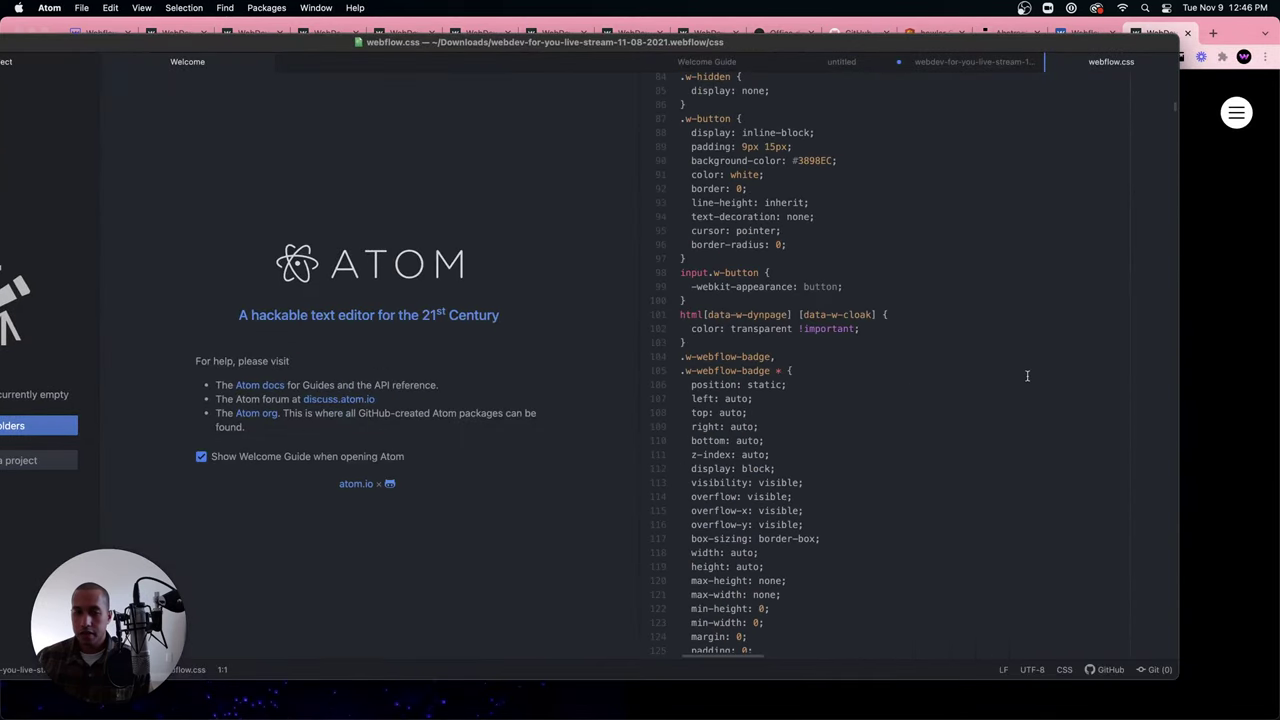
scroll(1025, 377, "down", 20)
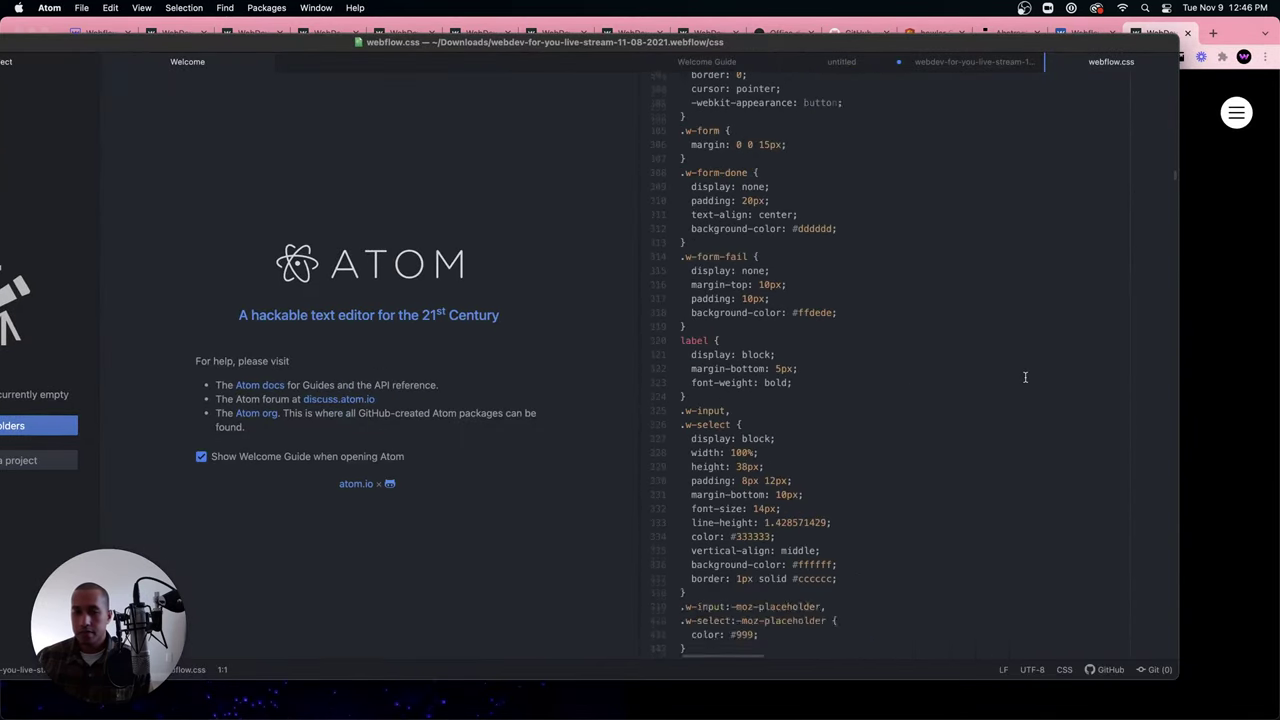
scroll(1019, 377, "down", 20)
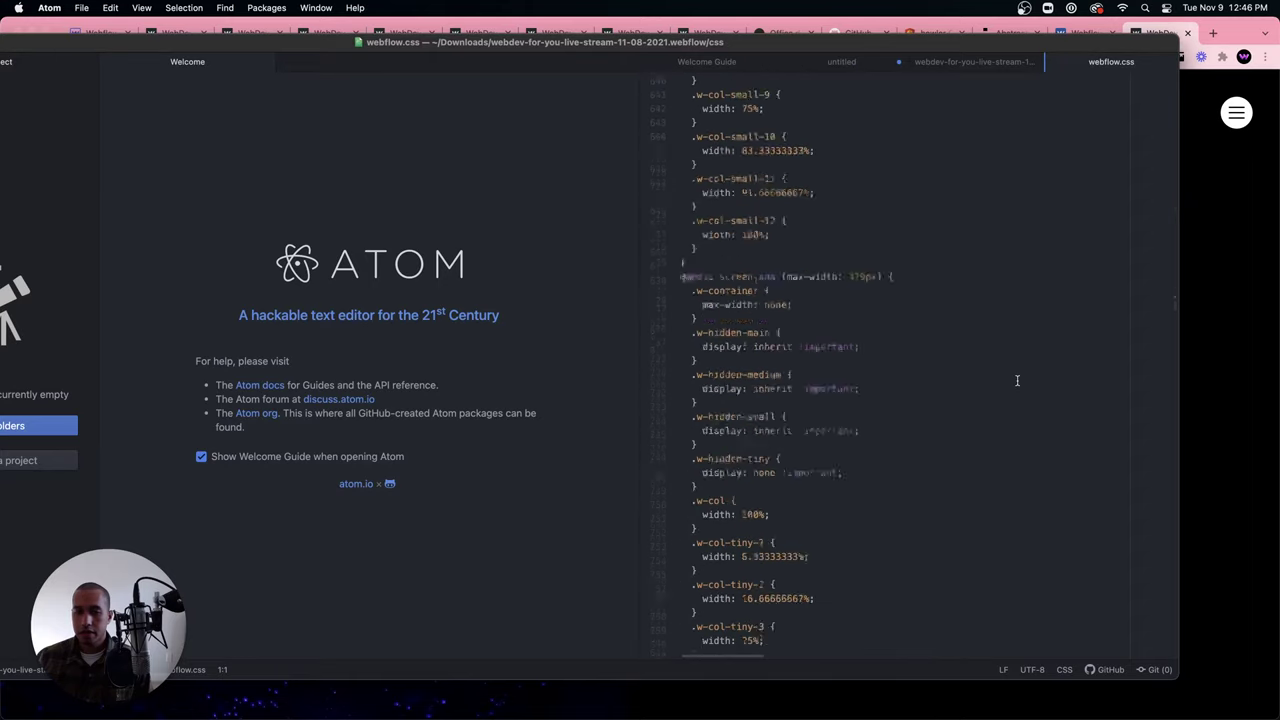
scroll(1012, 375, "down", 20)
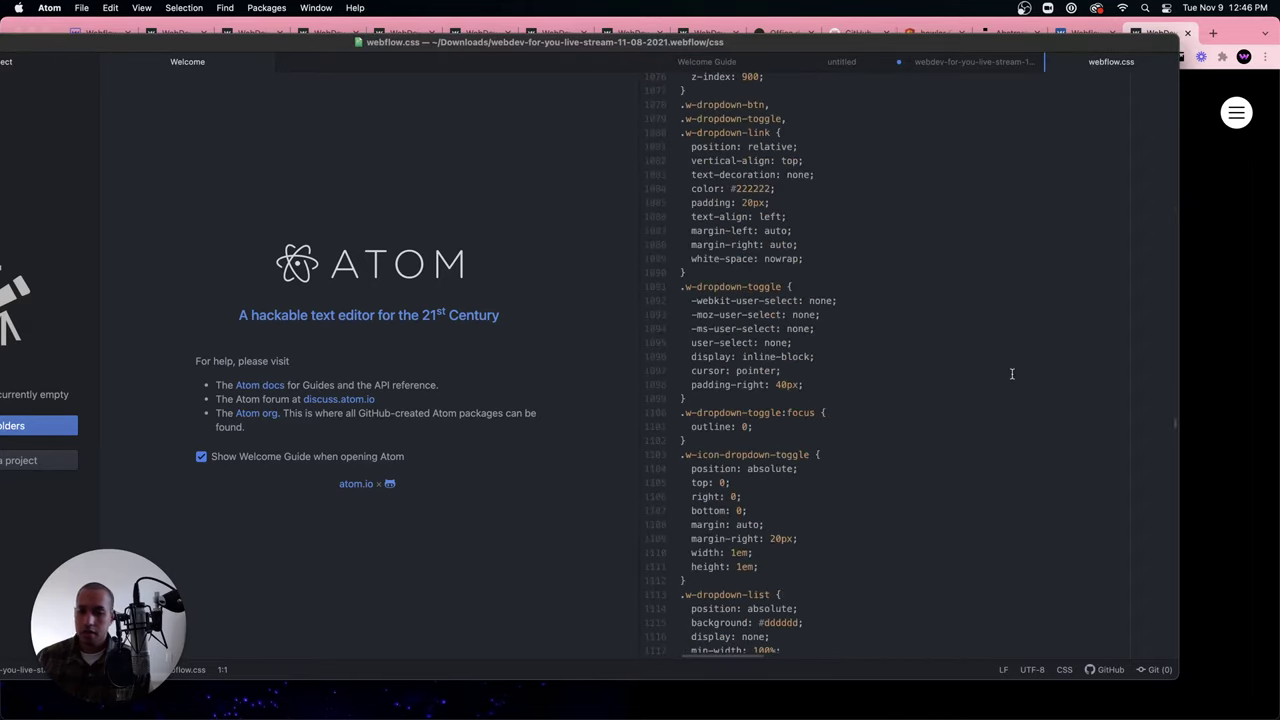
scroll(994, 377, "down", 12)
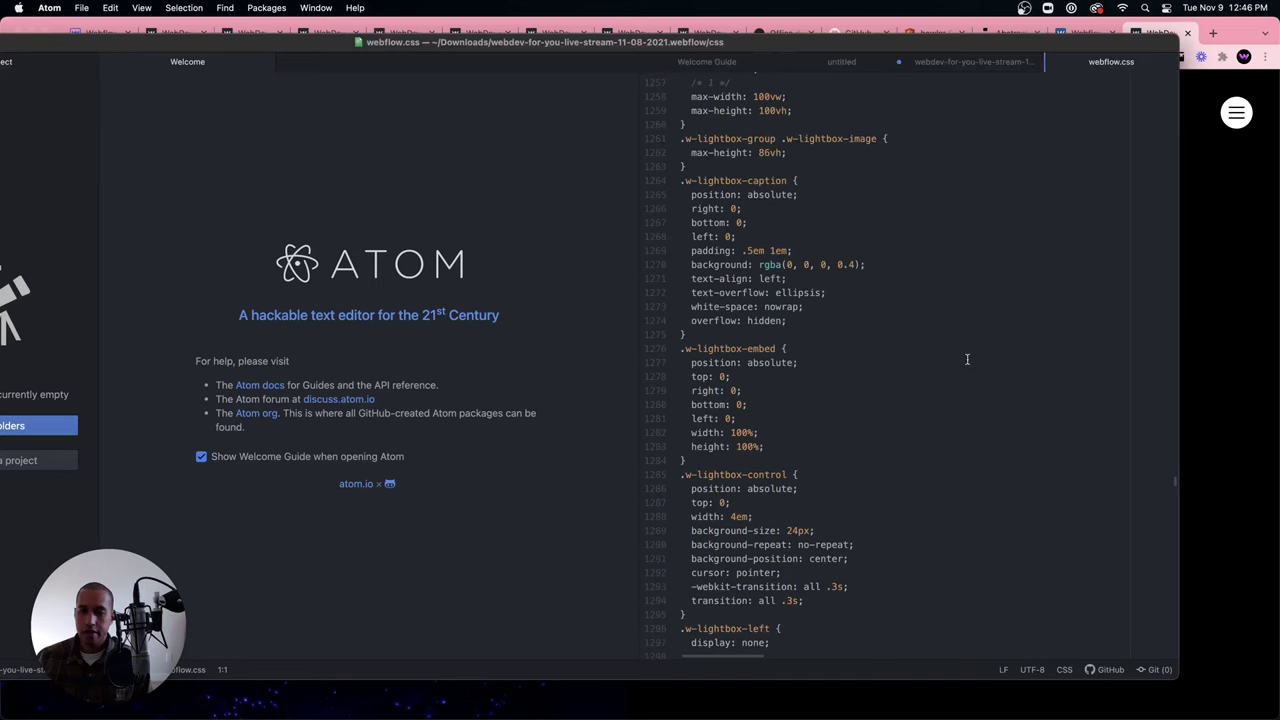
Go to the export's js folder and bring up options for webflow.js.
key("super+Tab")
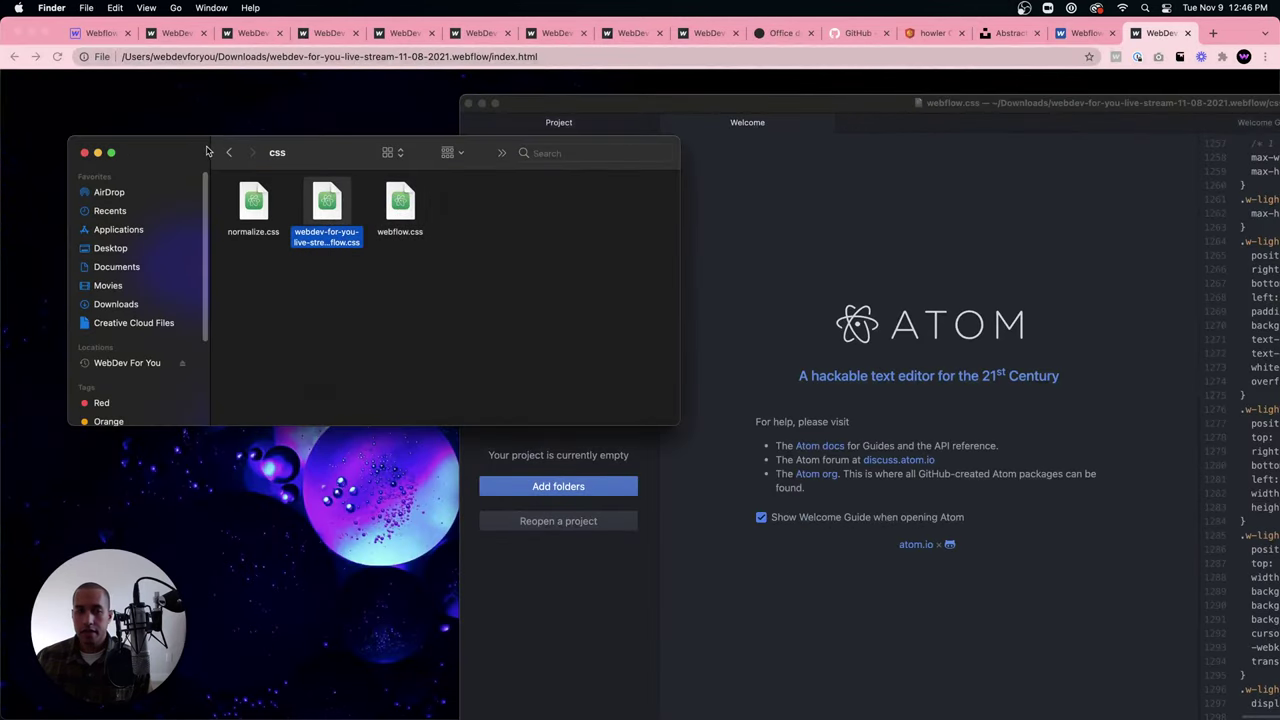
left_click(228, 152)
double_click(490, 207)
left_click(253, 203)
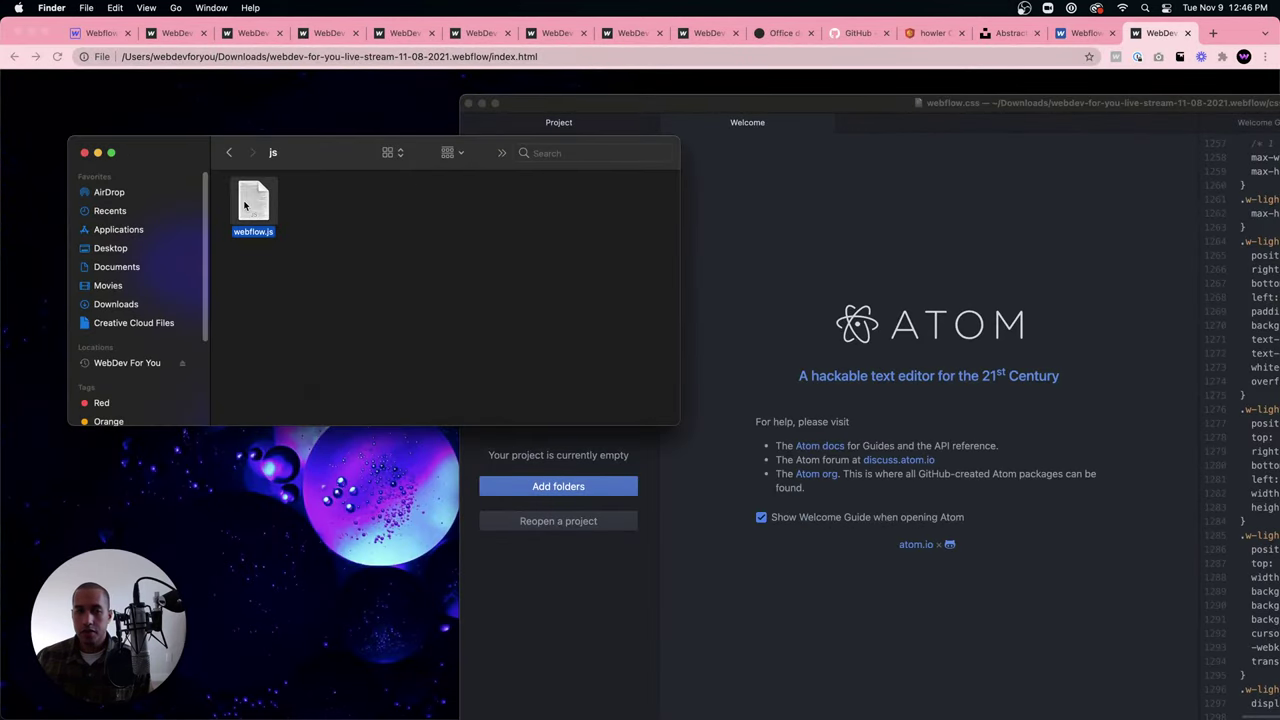
right_click(253, 203)
Open webflow.js in Atom with the editor full screen.
mouse_move(330, 218)
left_click(466, 215)
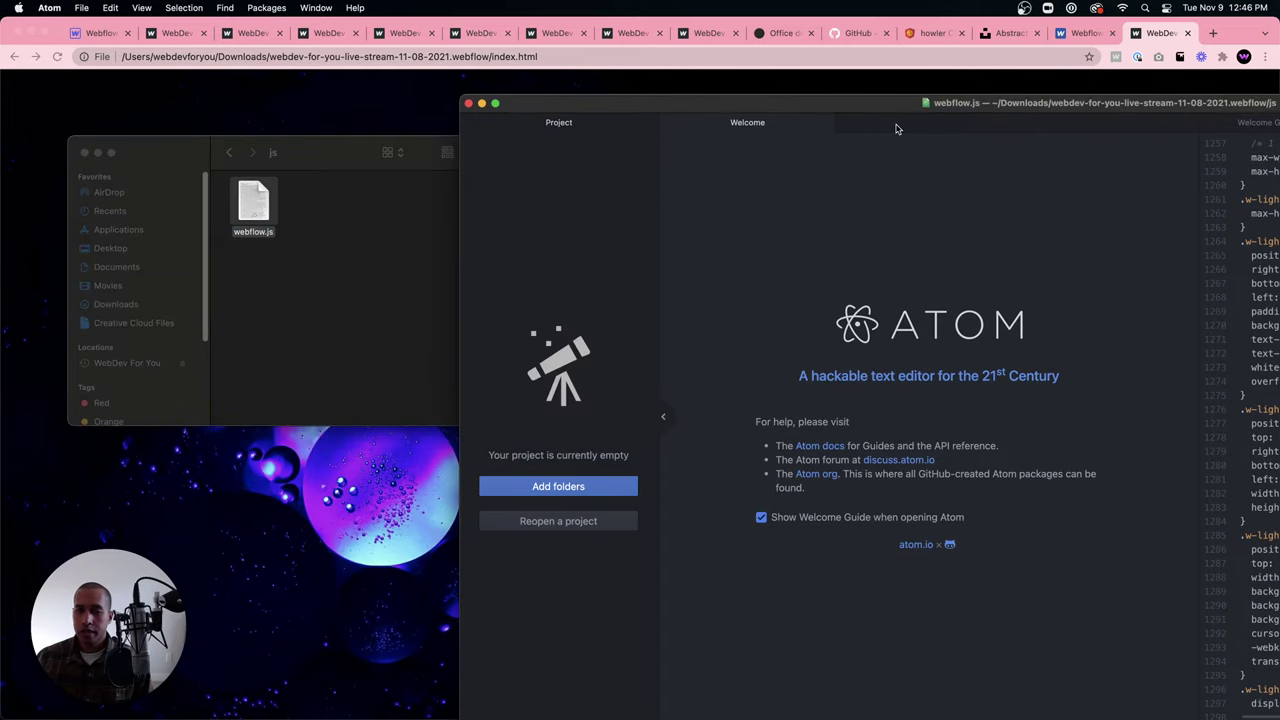
scroll(910, 381, "down", 15)
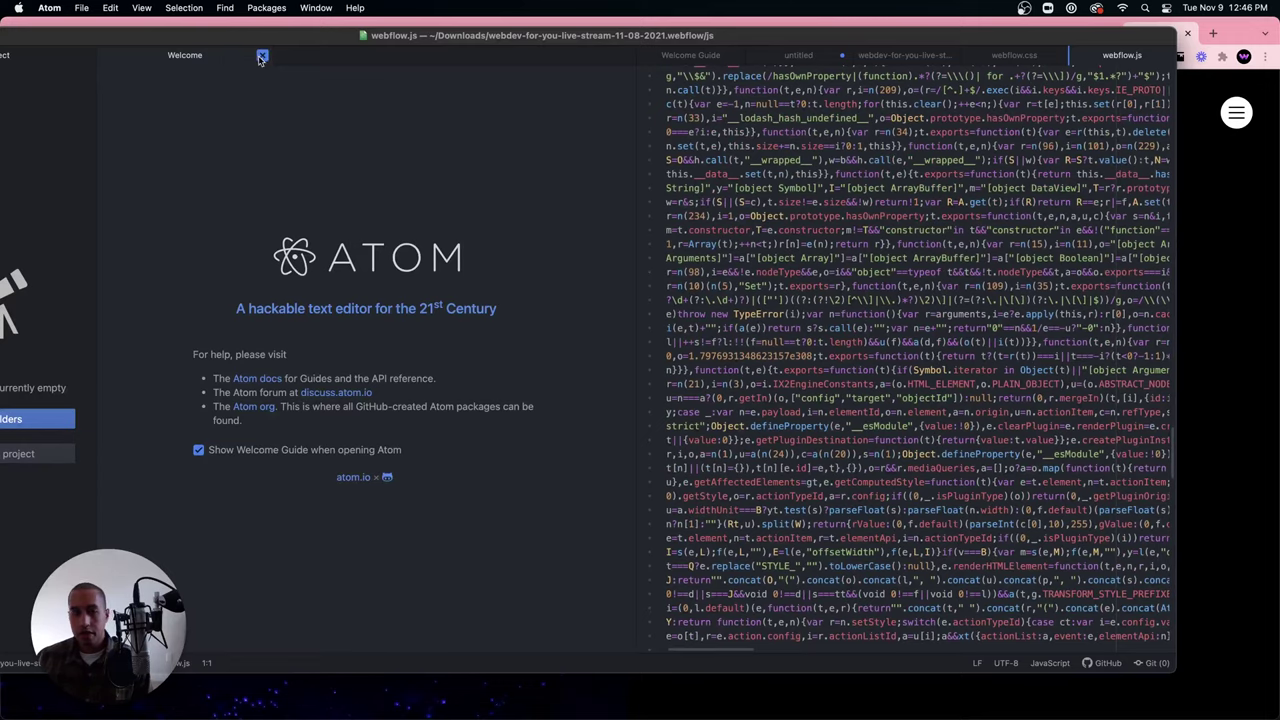
double_click(343, 27)
Close the Welcome guide, scroll the minified code, switch to the custom stylesheet, and minimize Atom.
key("super+w")
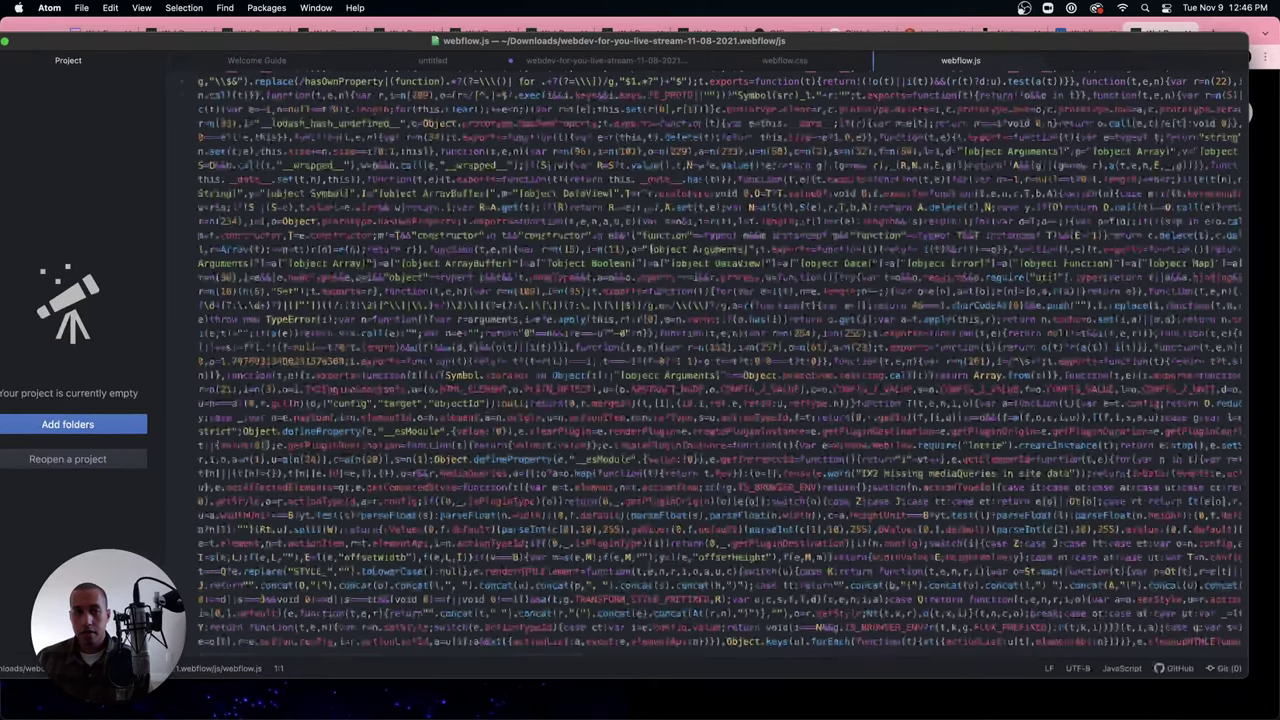
scroll(773, 345, "up", 15)
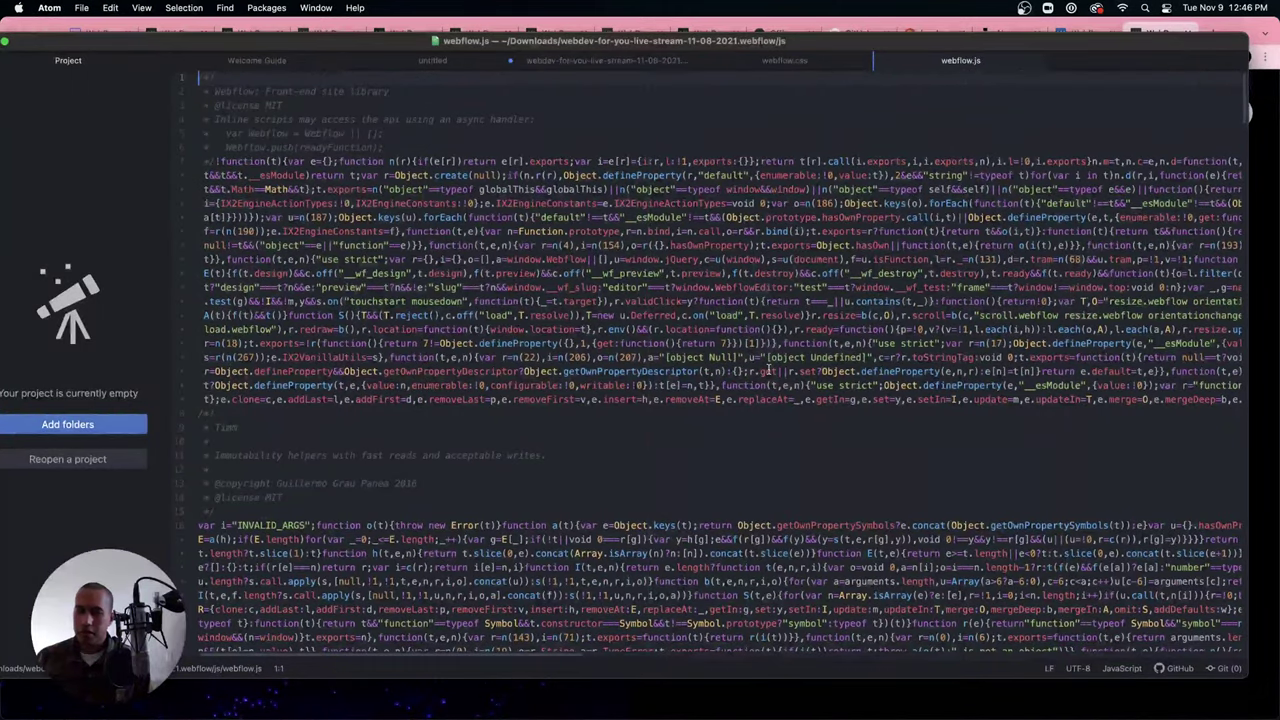
scroll(768, 371, "down", 20)
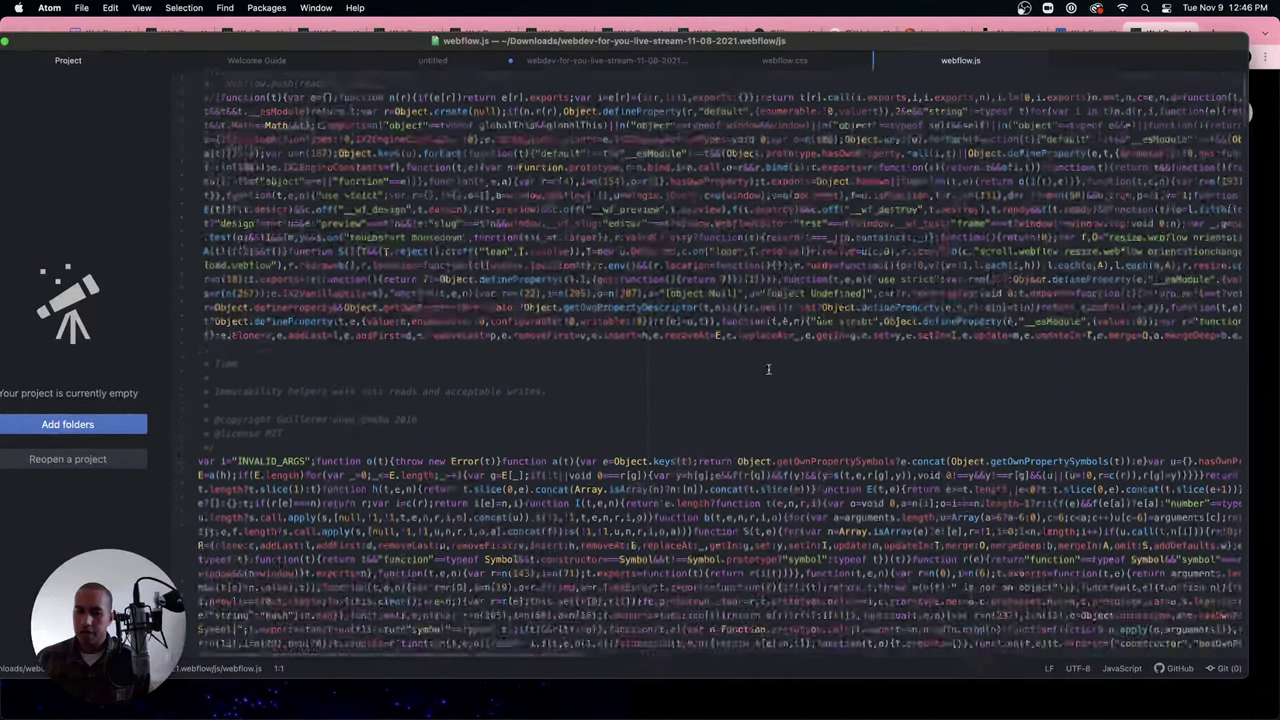
scroll(768, 371, "down", 10)
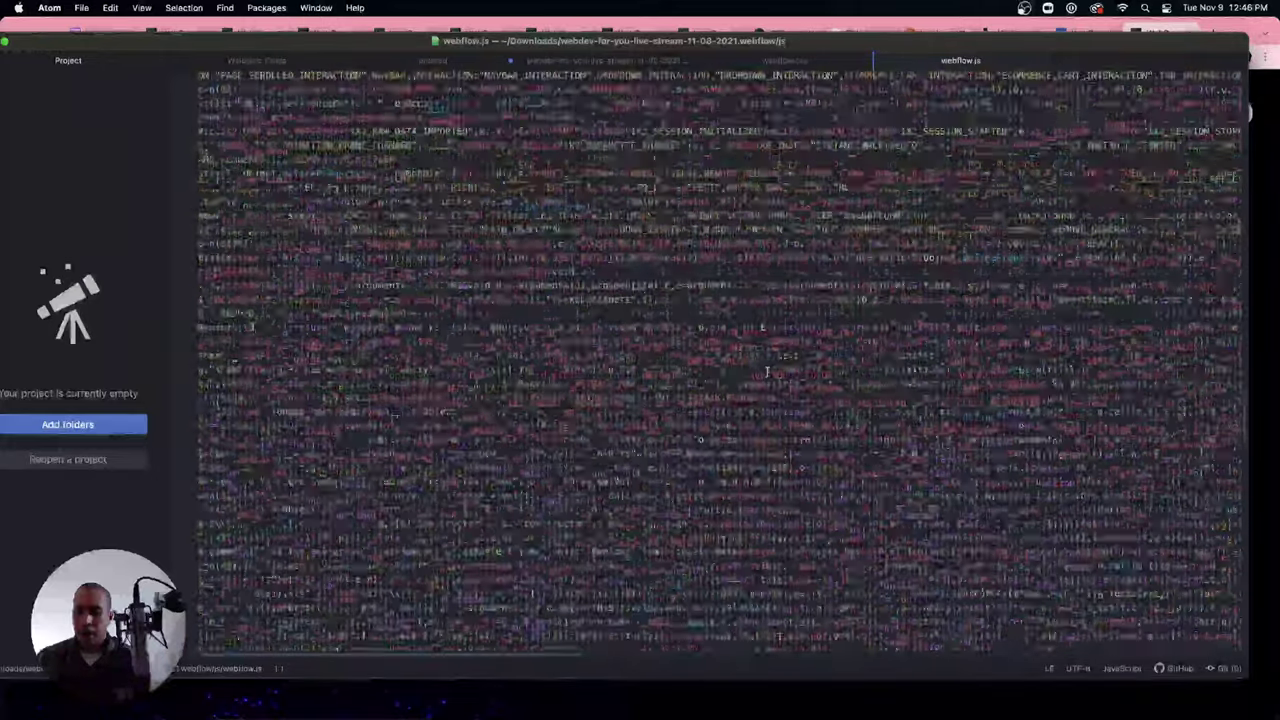
scroll(766, 371, "up", 15)
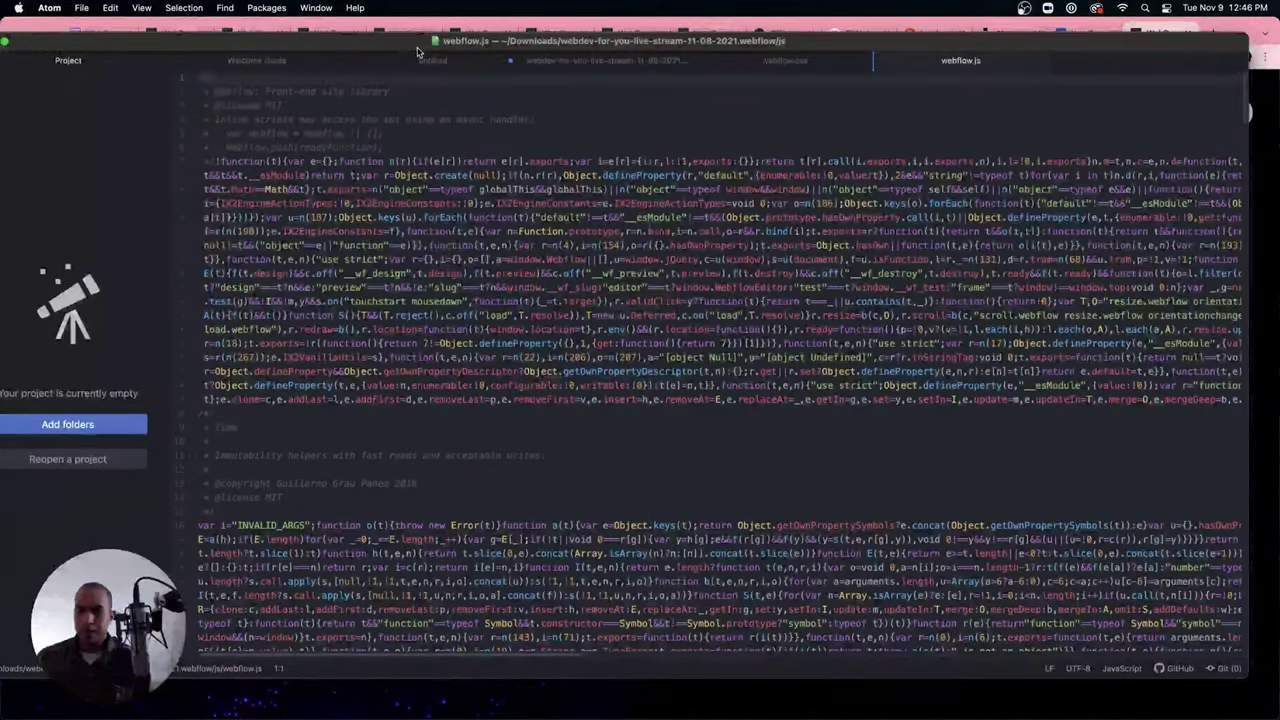
left_click(590, 61)
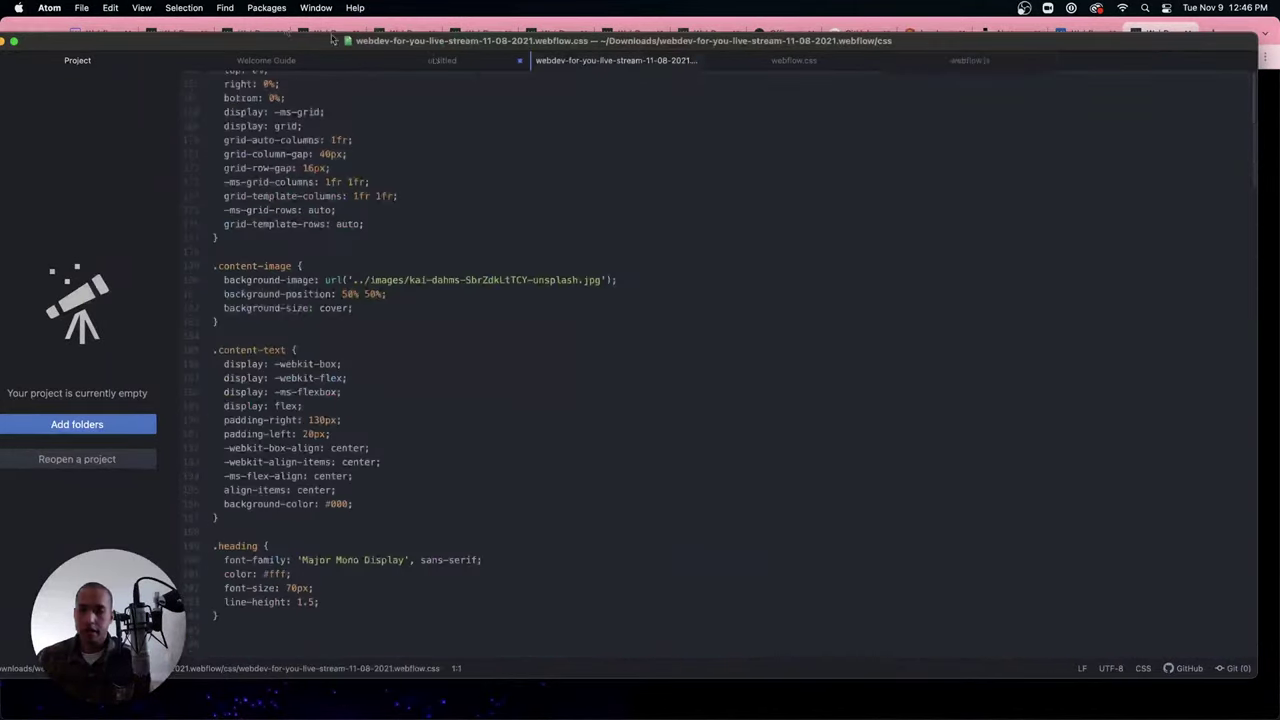
left_click(69, 51)
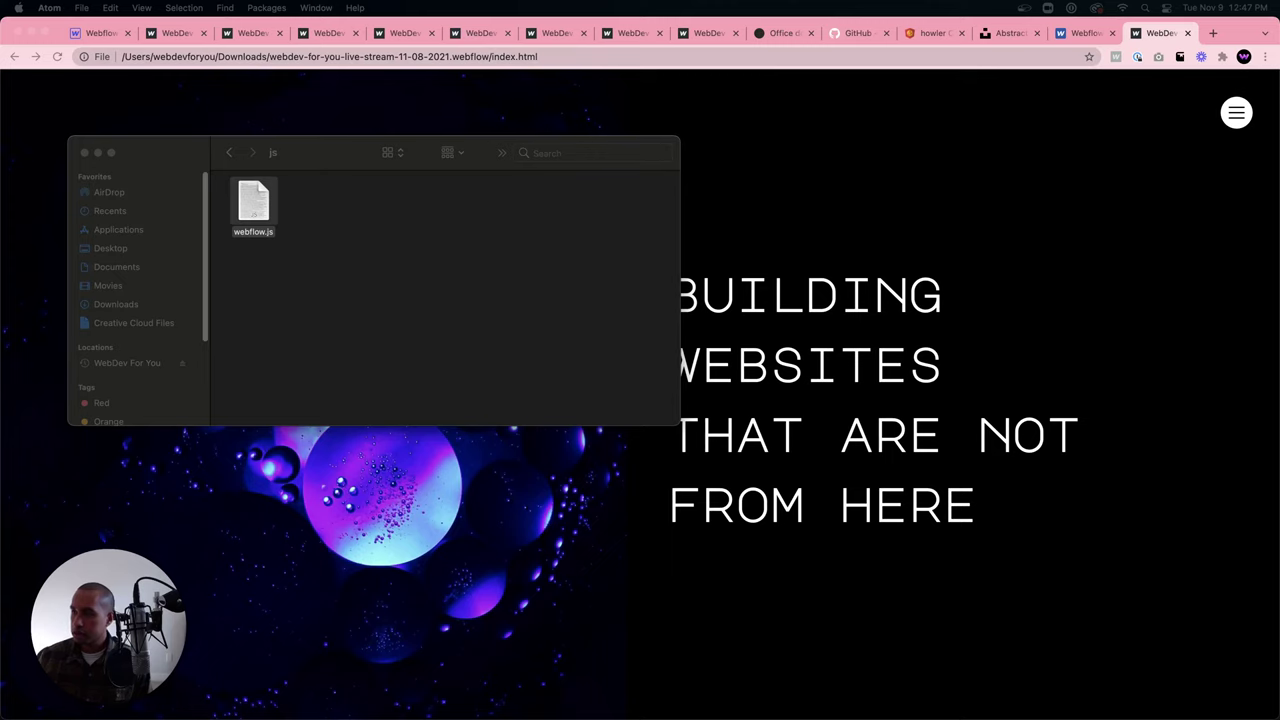
Bring Chrome with the local site in front of Finder and open a new tab.
left_click(1128, 328)
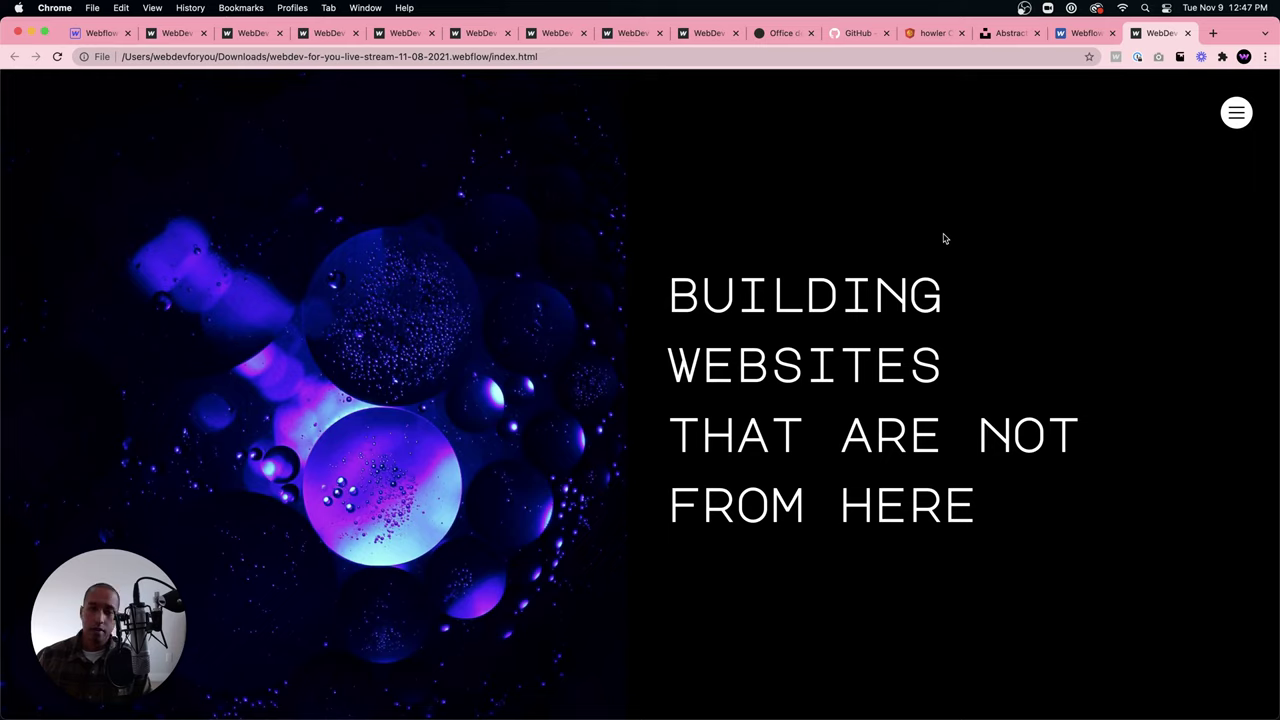
left_click(1212, 33)
Search 'zapier webflow', glance at Zapier's Webflow integrations page, and return to the results.
left_click(997, 52)
type("zapier ")
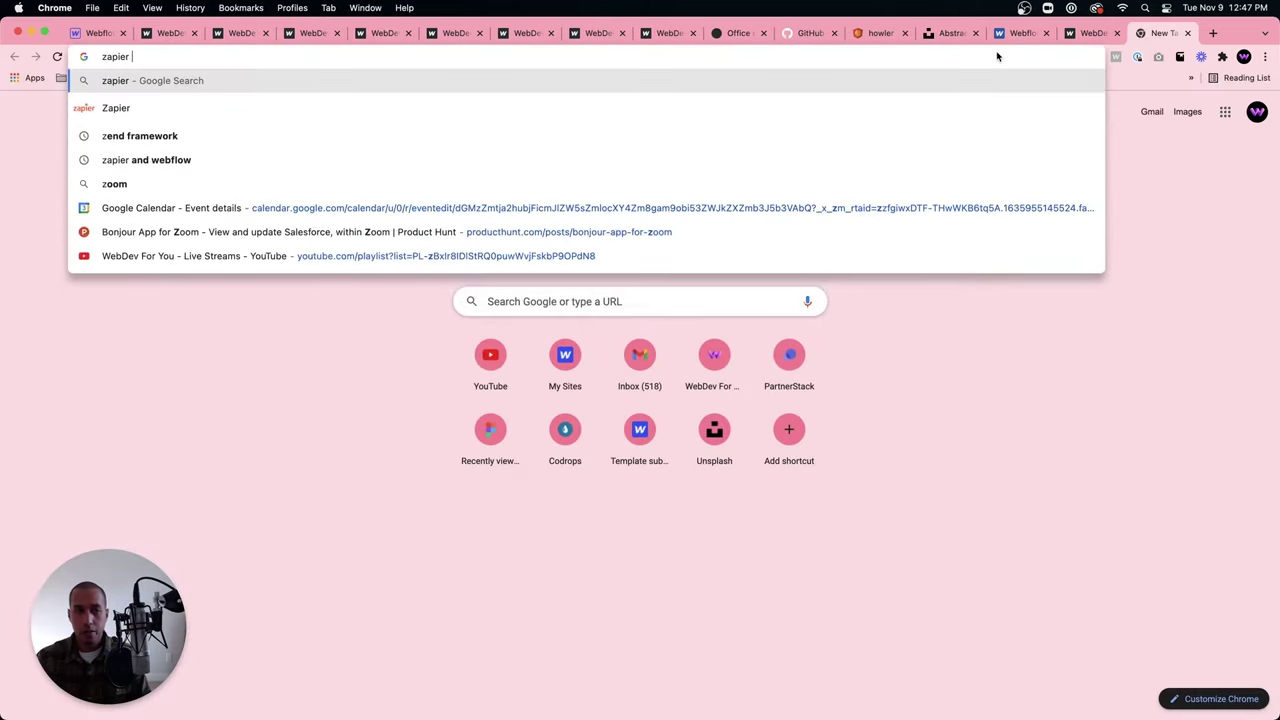
type("webflow")
key("Return")
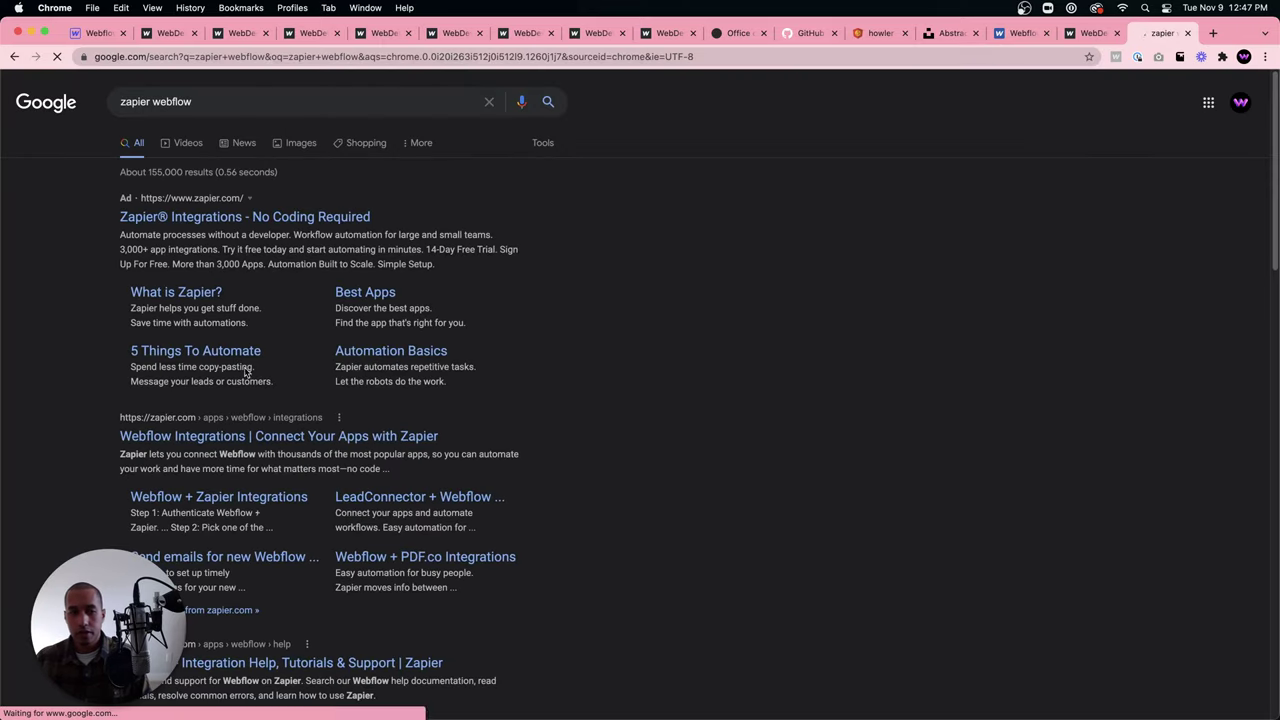
left_click(263, 440)
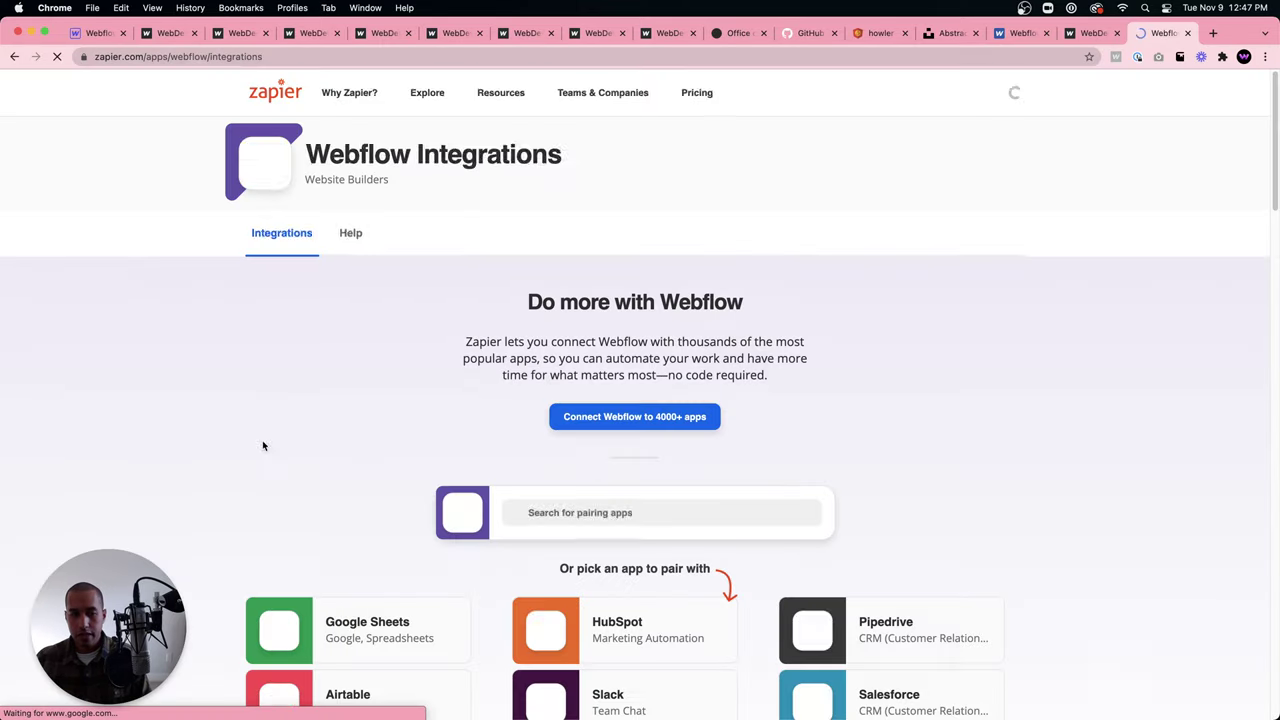
left_click(13, 58)
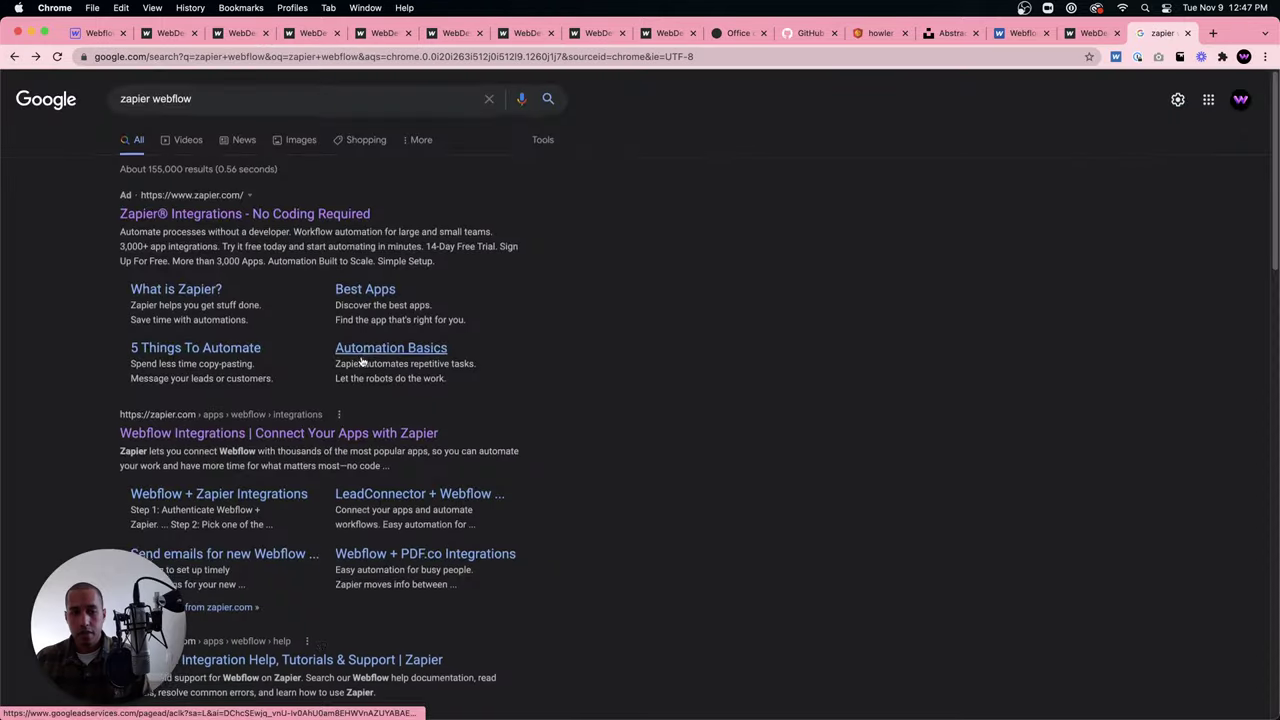
scroll(287, 425, "down", 3)
scroll(287, 425, "down", 10)
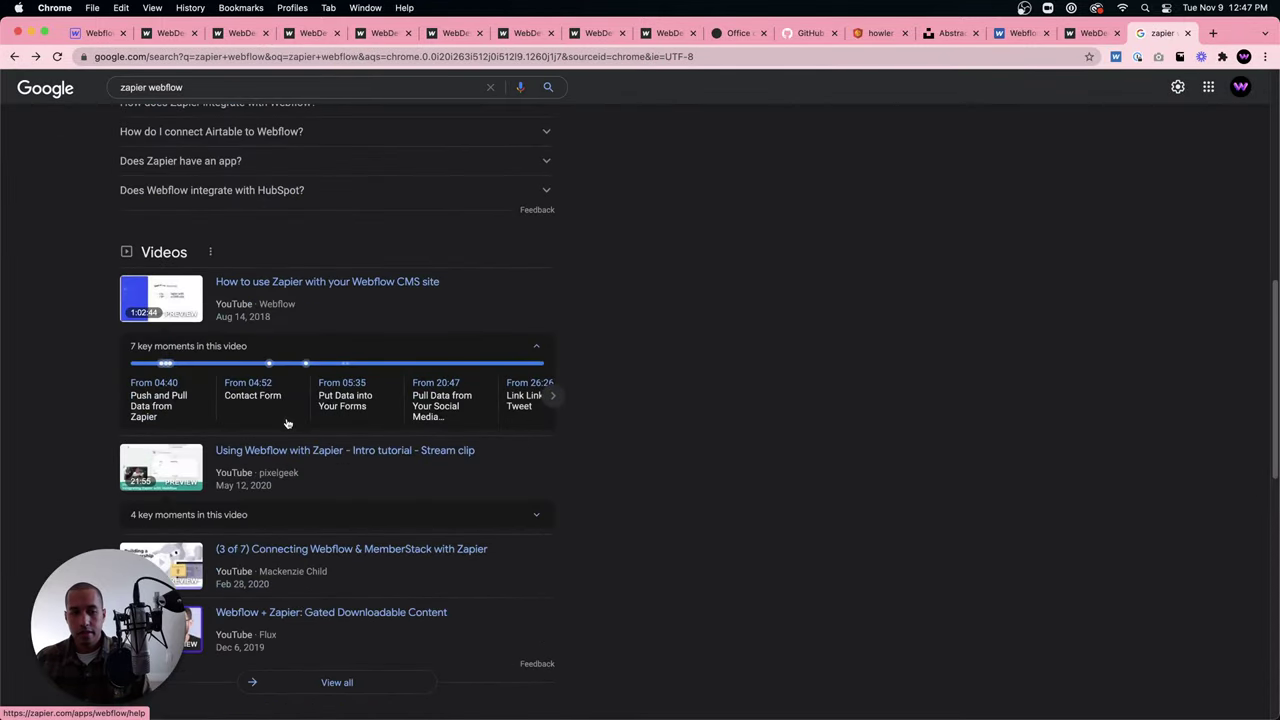
Read the Webflow University Zapier guide down to the form-submission section.
left_click(245, 321)
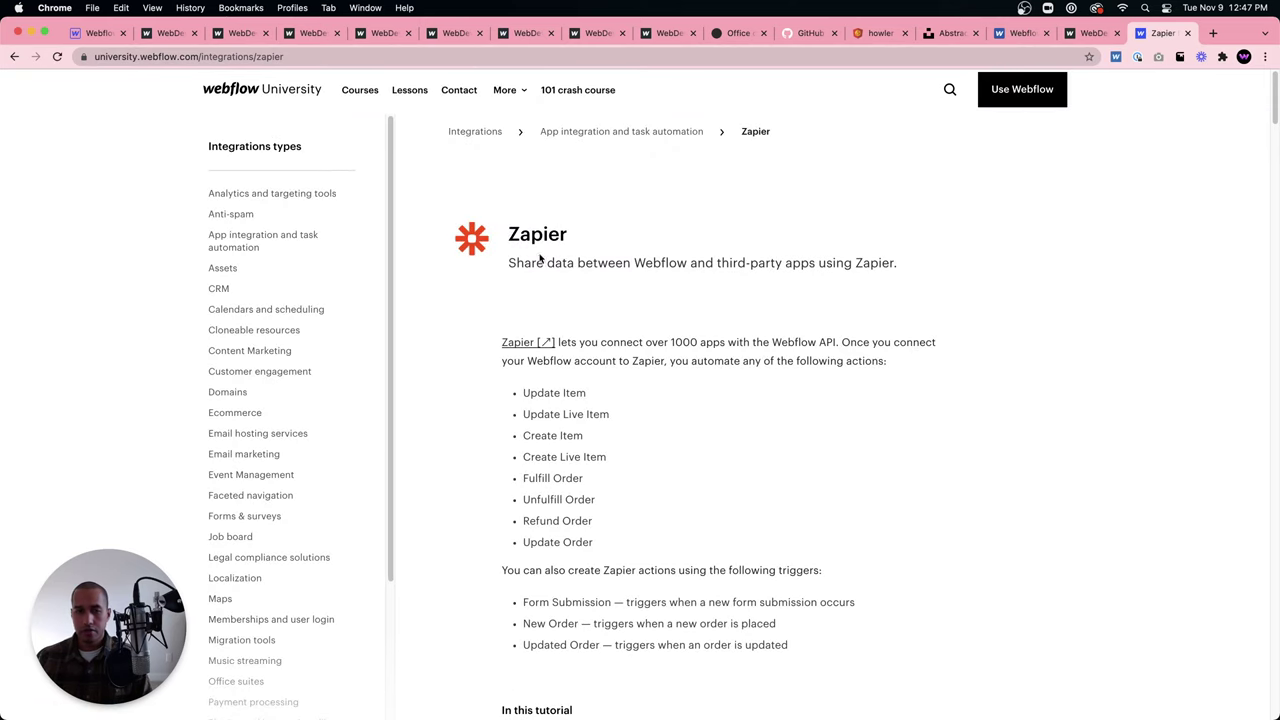
left_click_drag(512, 238, 597, 240)
left_click(588, 240)
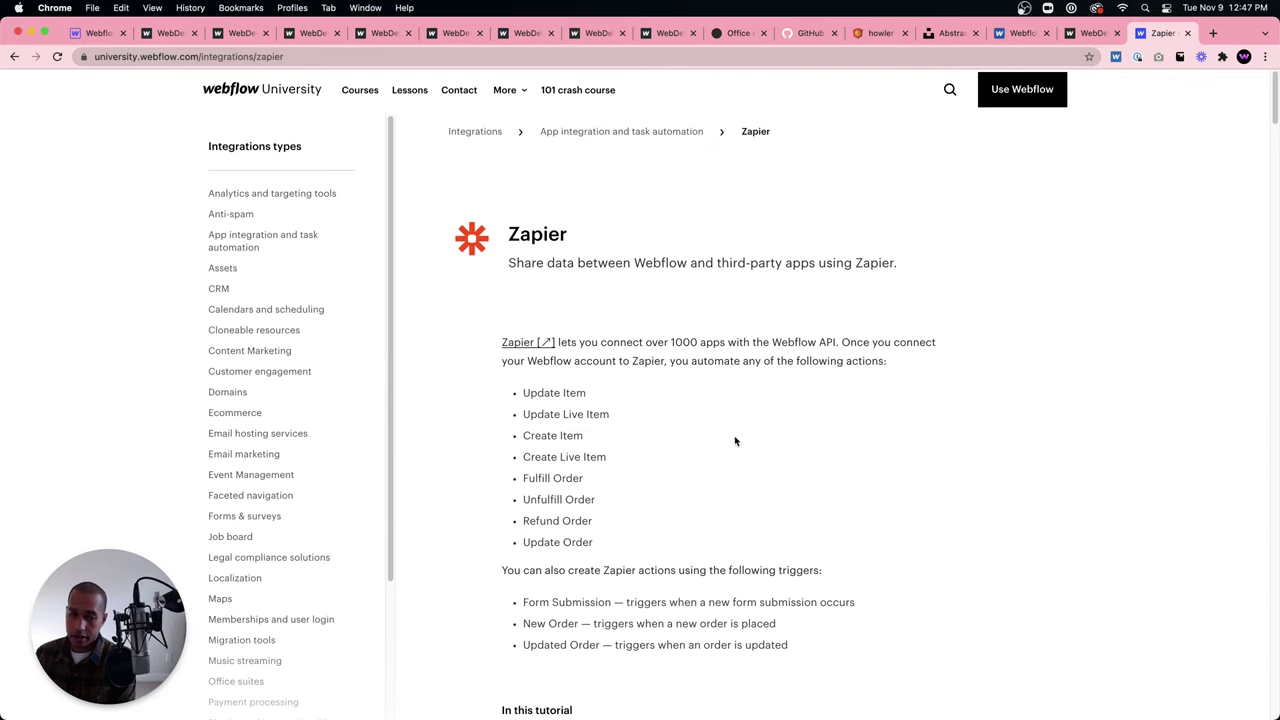
scroll(735, 441, "down", 5)
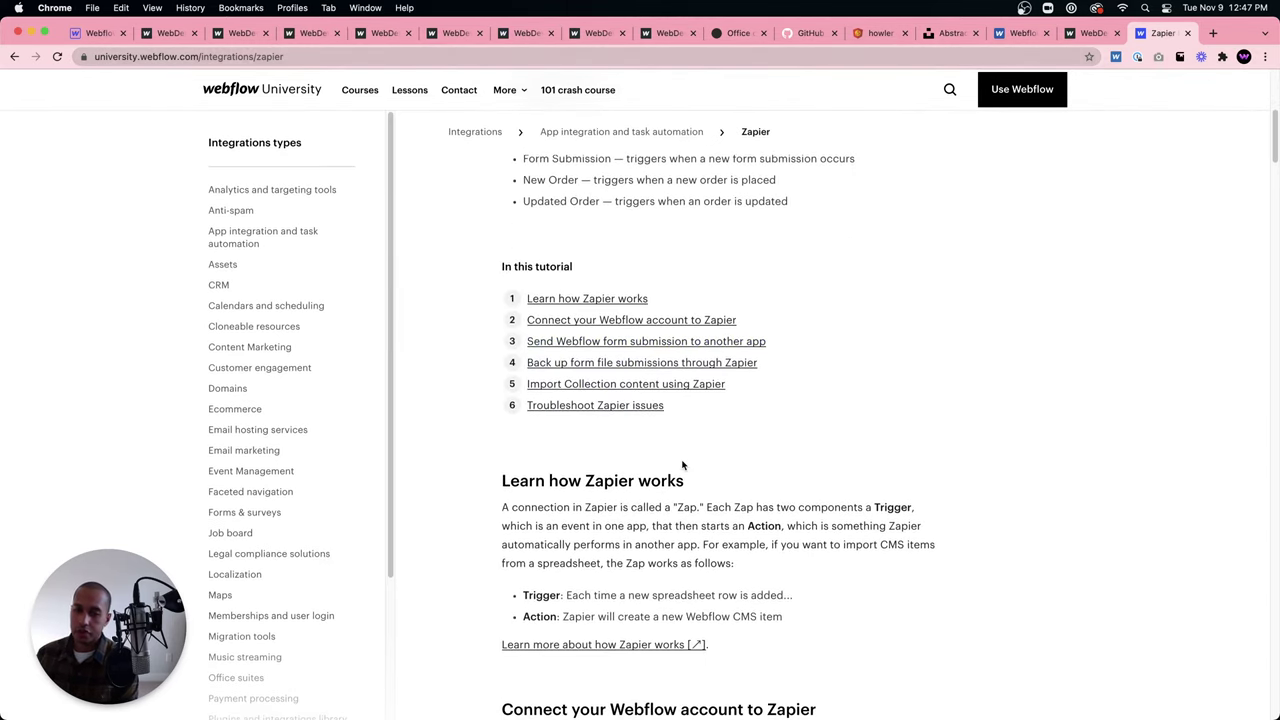
scroll(683, 464, "down", 7)
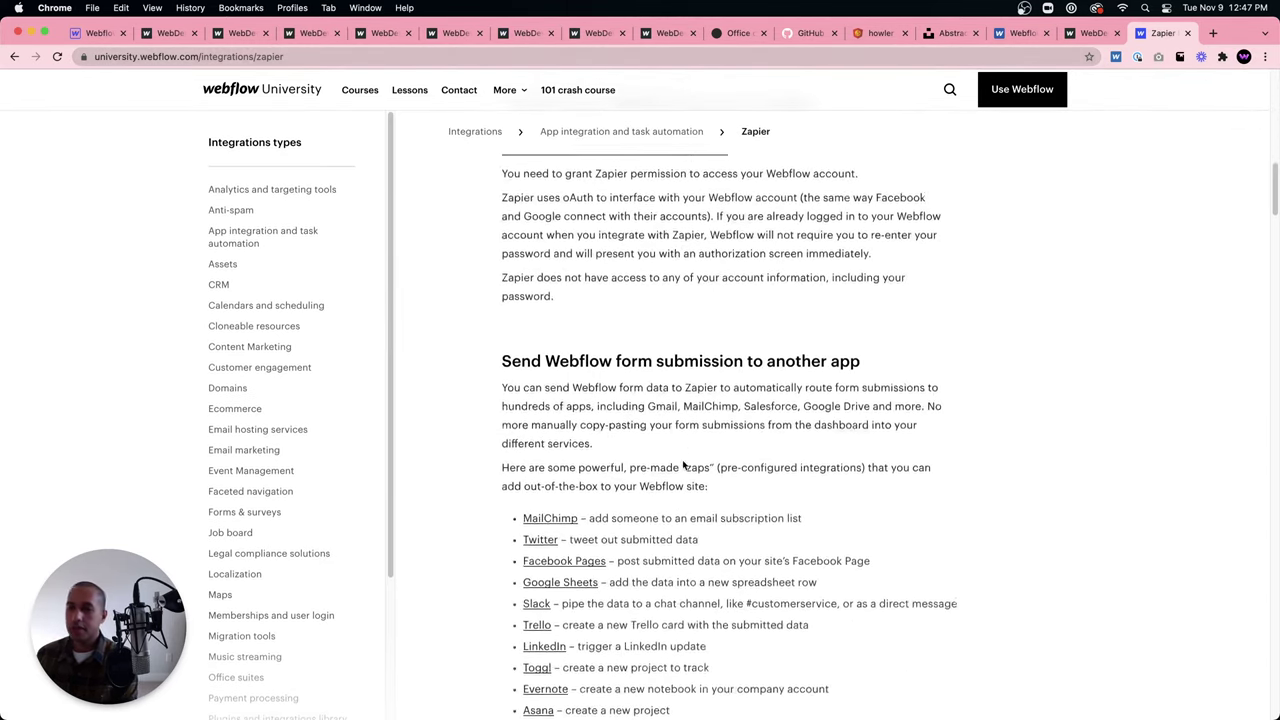
scroll(683, 464, "down", 2)
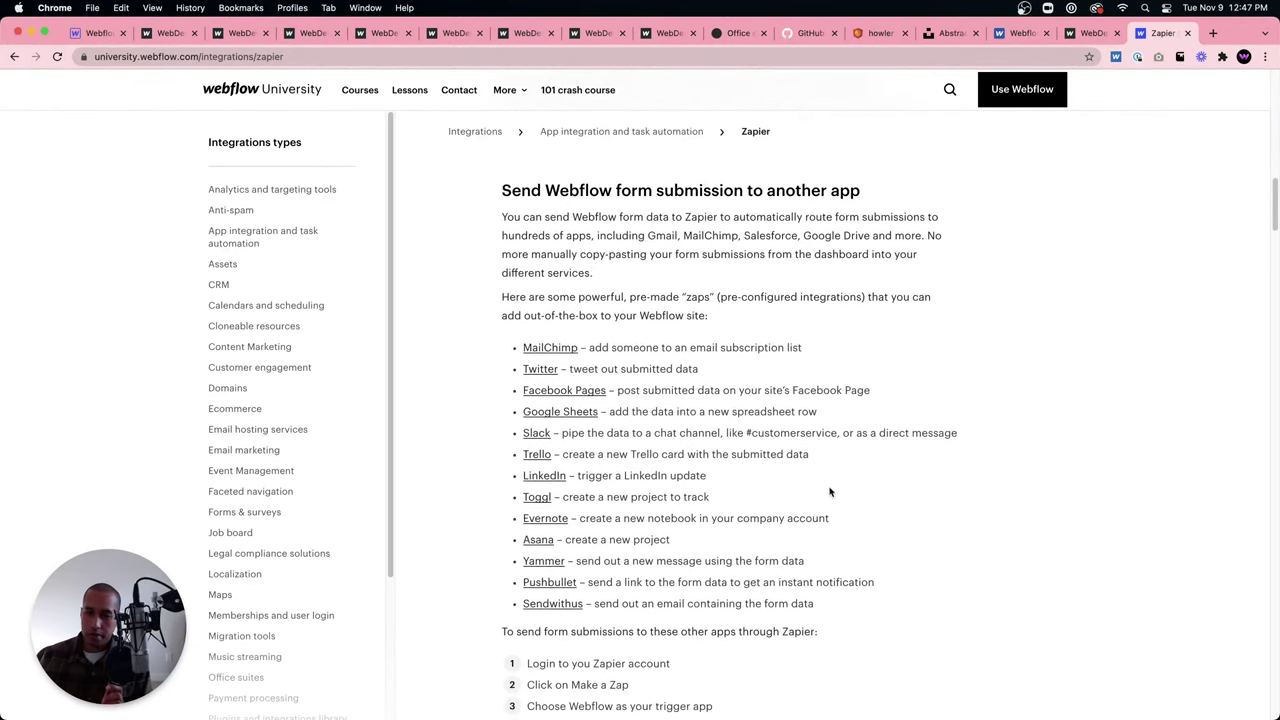
left_click(1210, 35)
Search Google for 'parabola webflow', open Parabola.io's 'Get More Out of Webflow' page, then start a new tab.
type("parab")
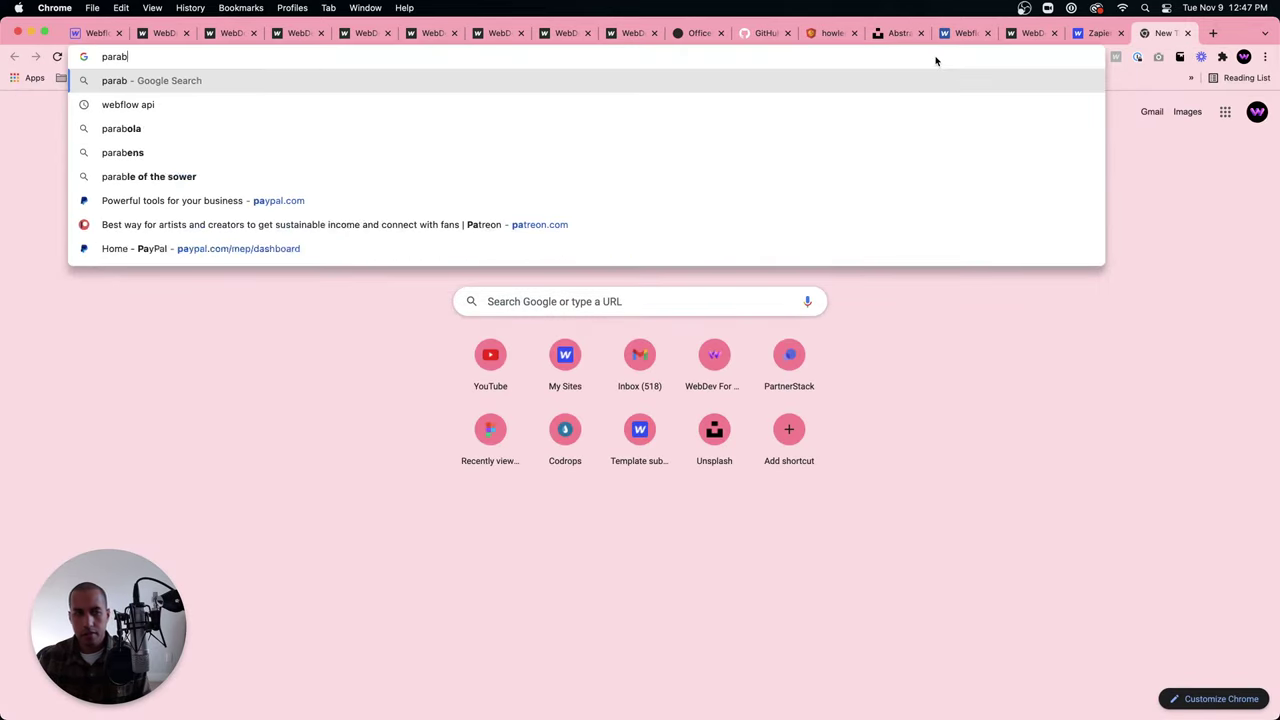
type("ola")
key("Return")
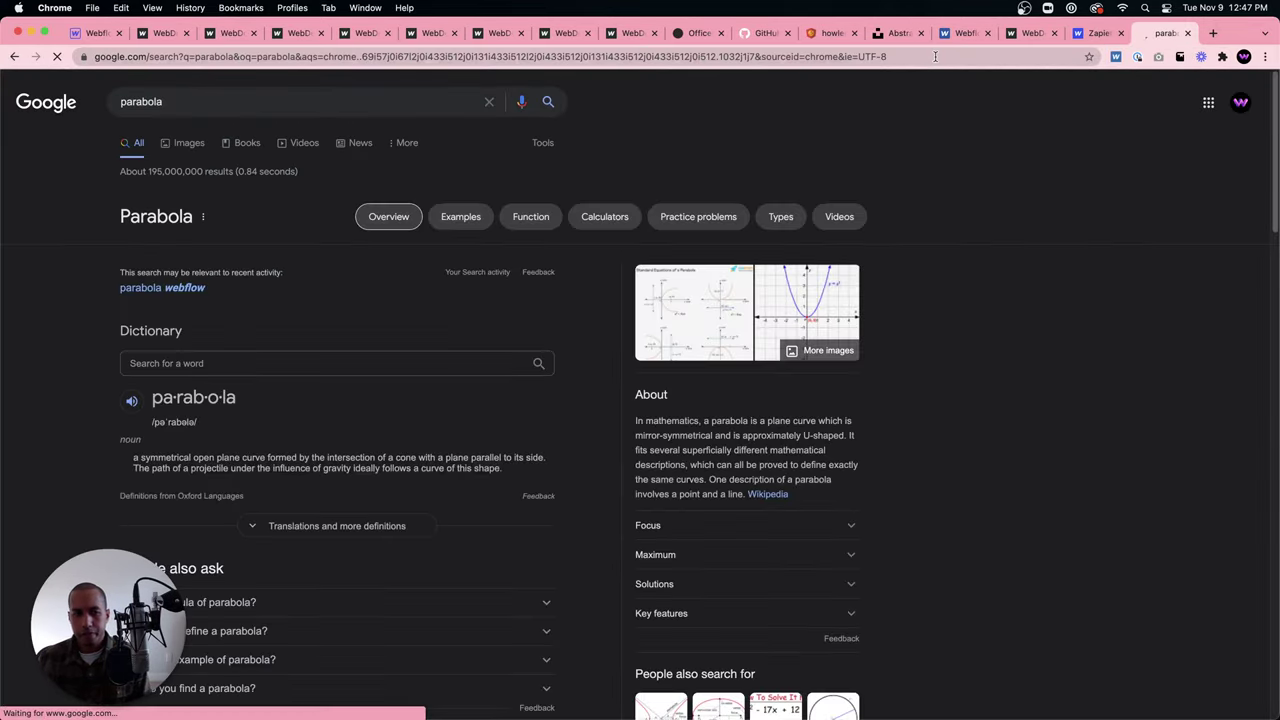
left_click(249, 101)
type("w")
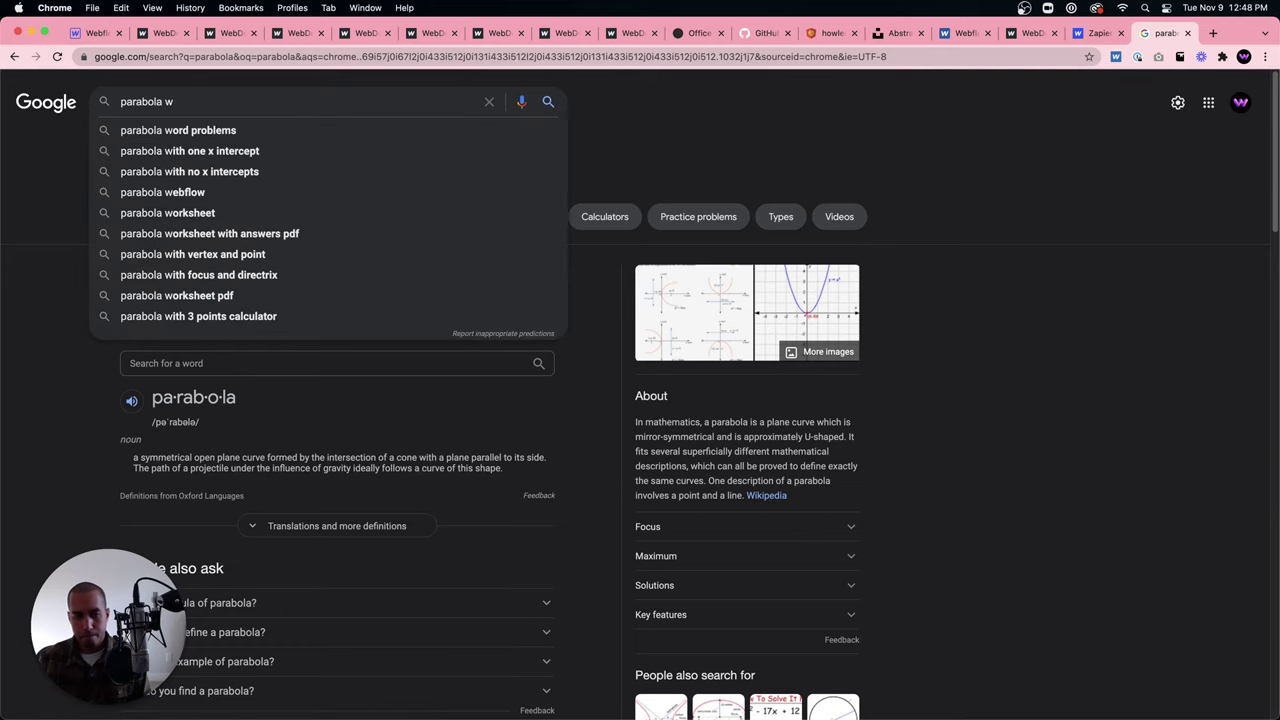
type("ebflow")
key("Return")
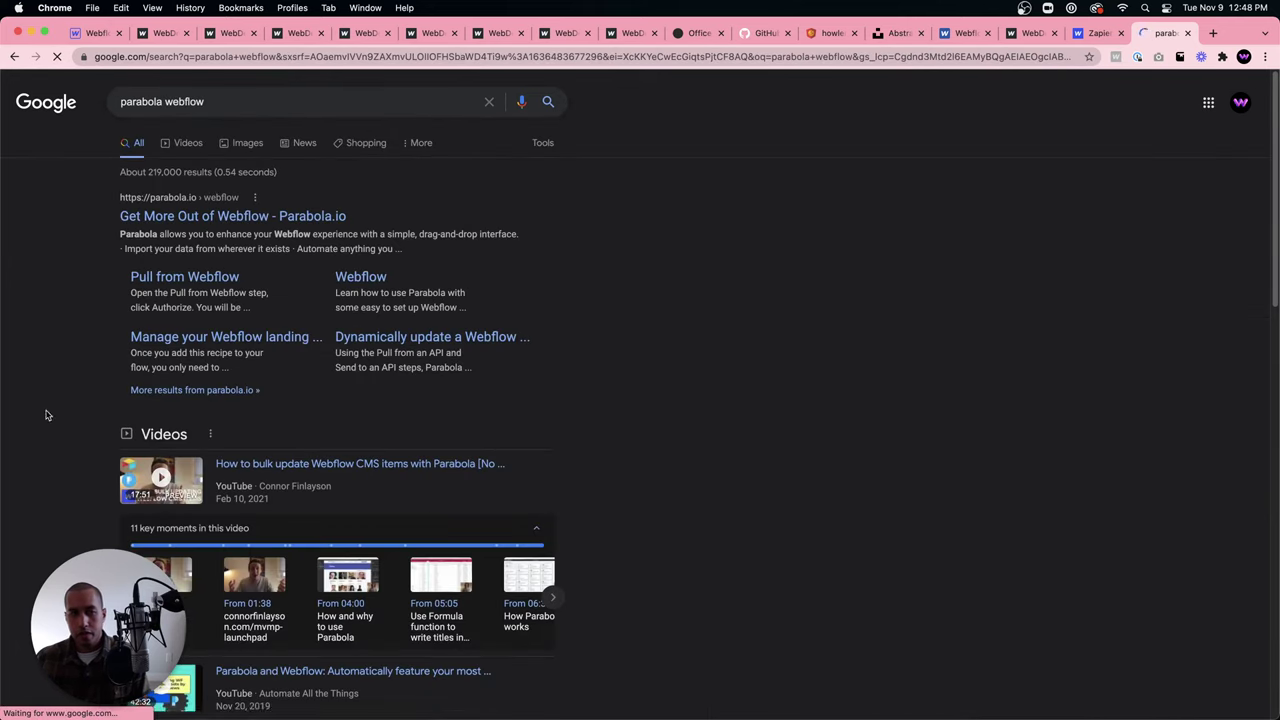
left_click(236, 218)
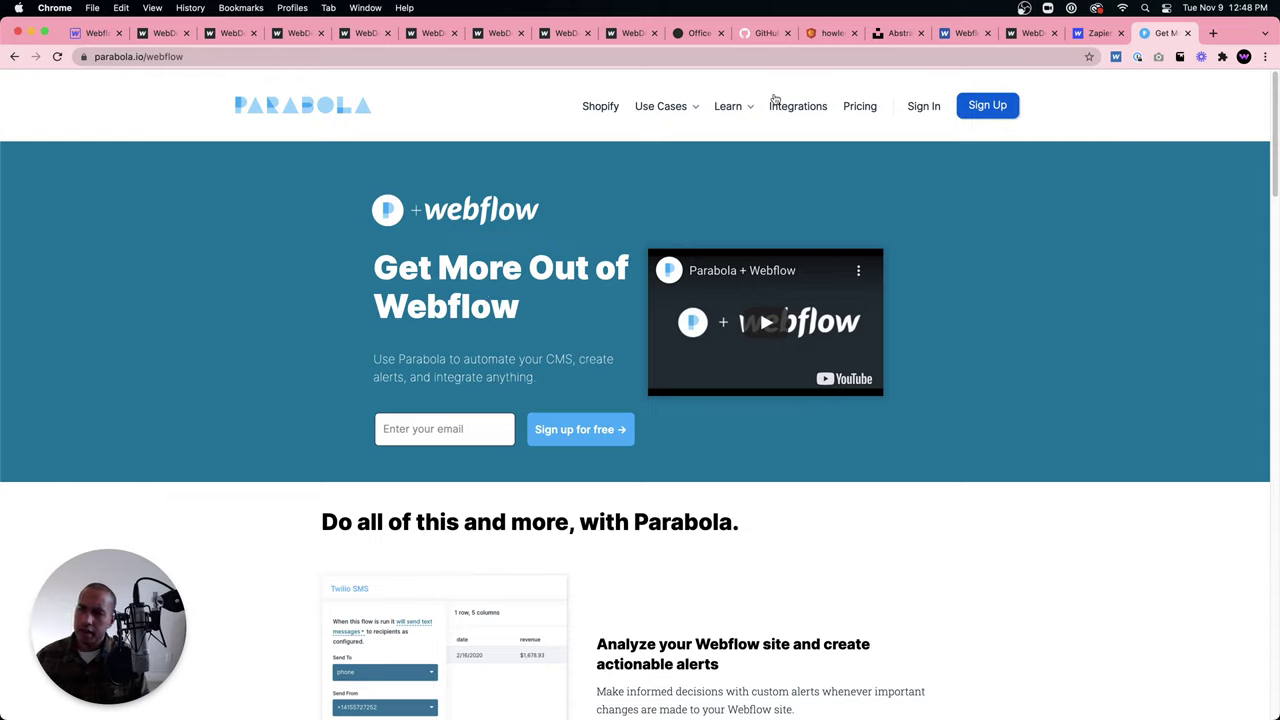
left_click(1212, 33)
left_click(977, 52)
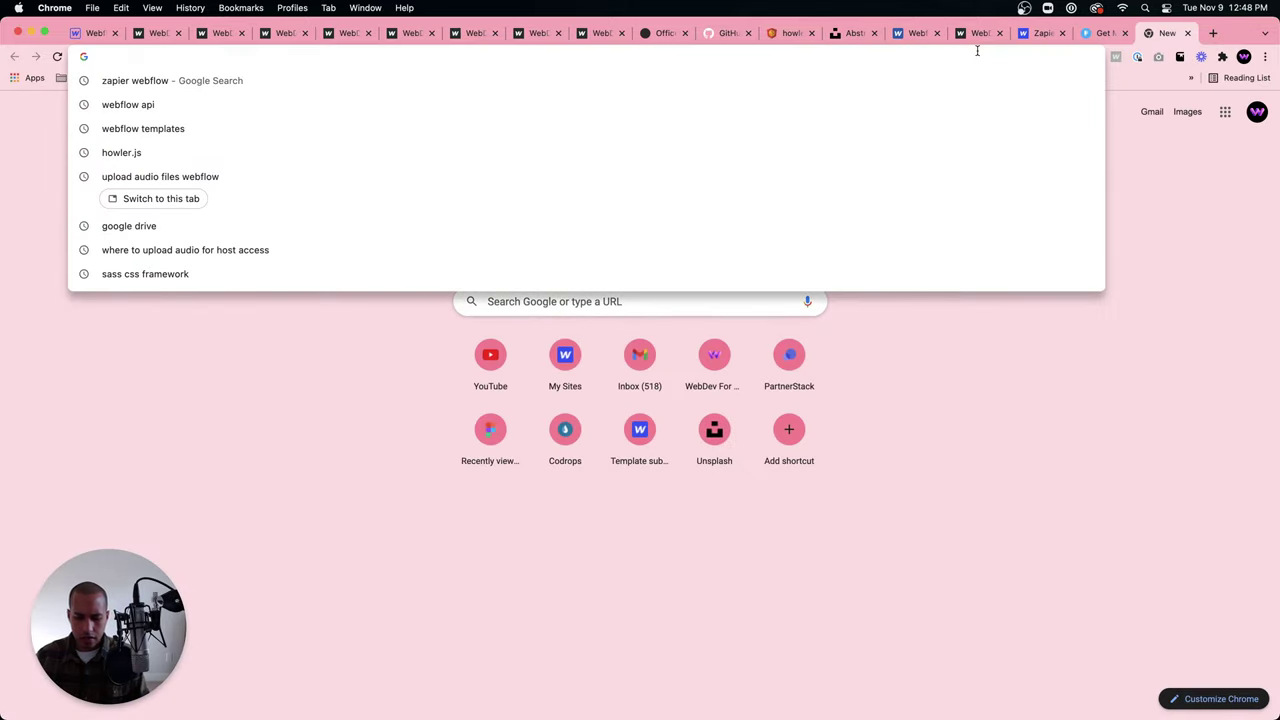
Search 'integromat', browse the integromat.com homepage, then return to the Webflow designer tab.
type("integromat")
key("Return")
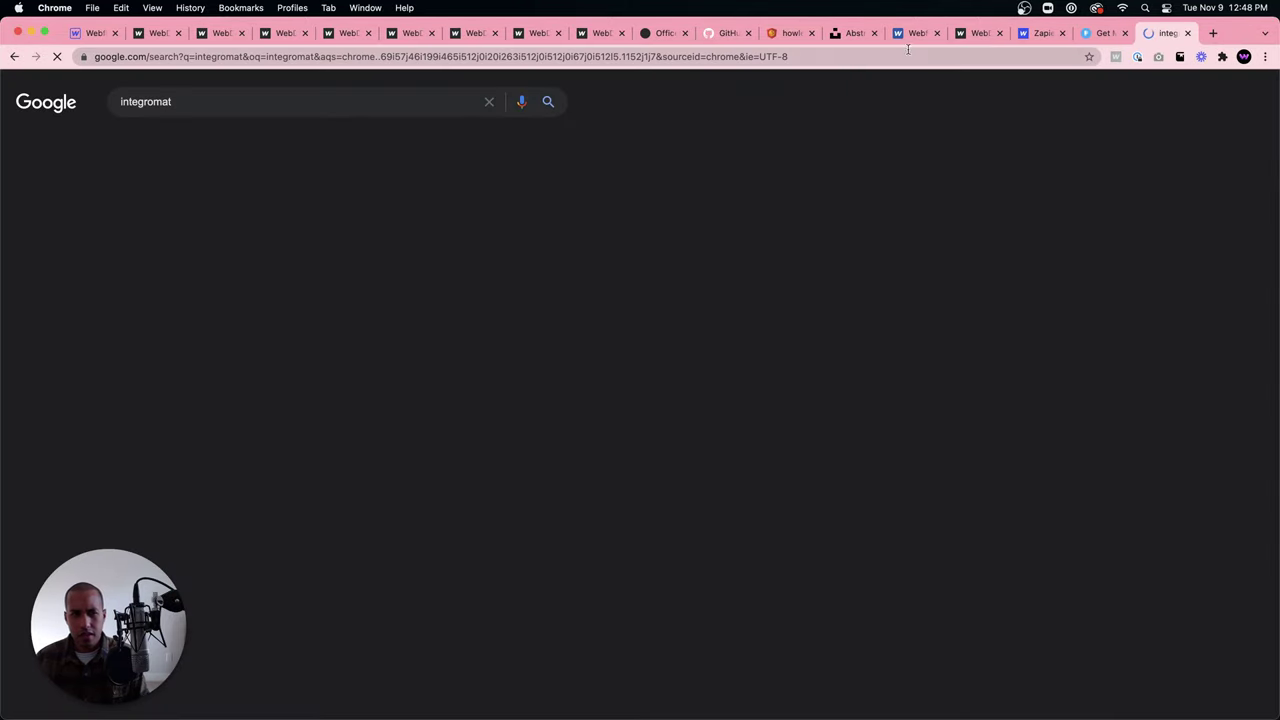
left_click(225, 218)
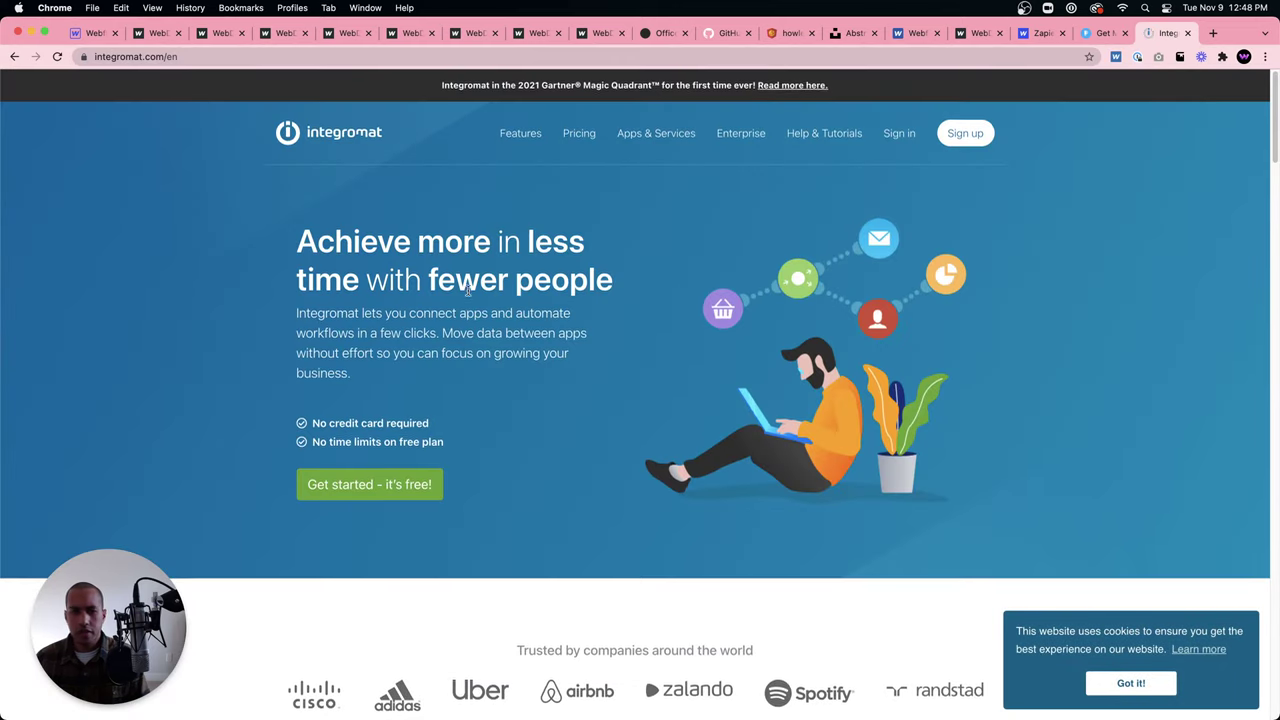
scroll(466, 289, "down", 5)
scroll(466, 289, "down", 6)
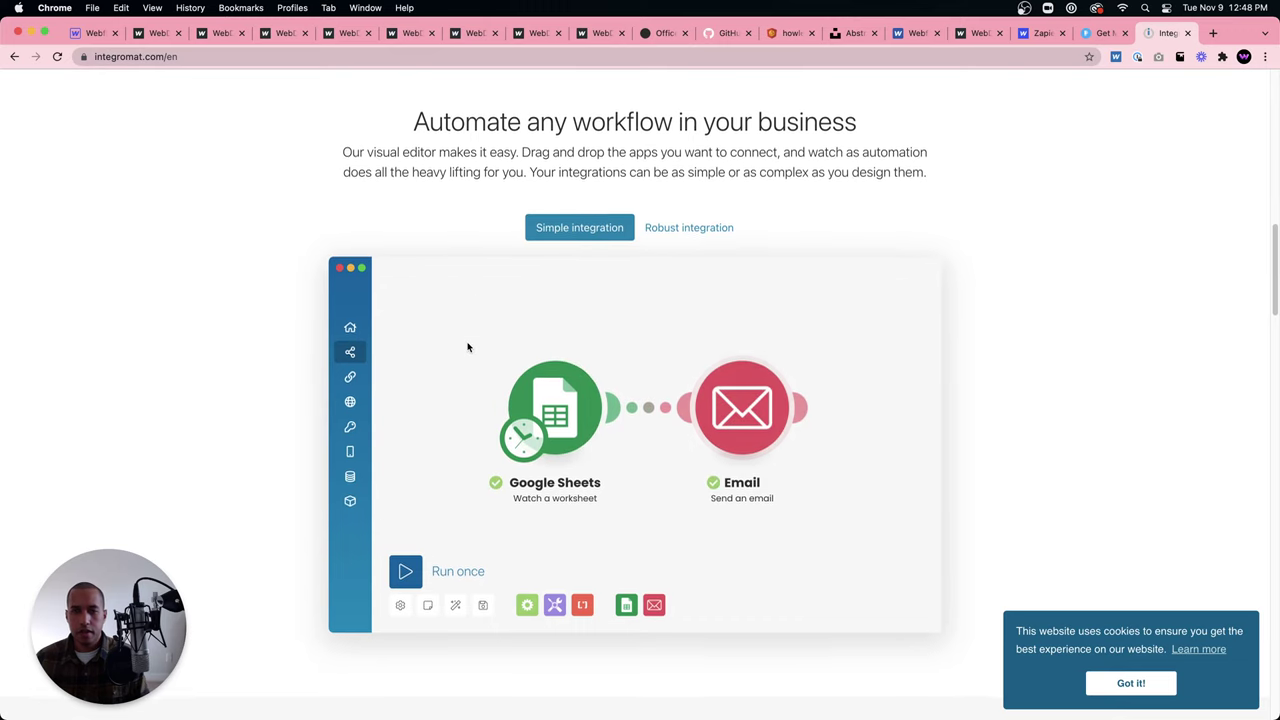
scroll(467, 347, "up", 10)
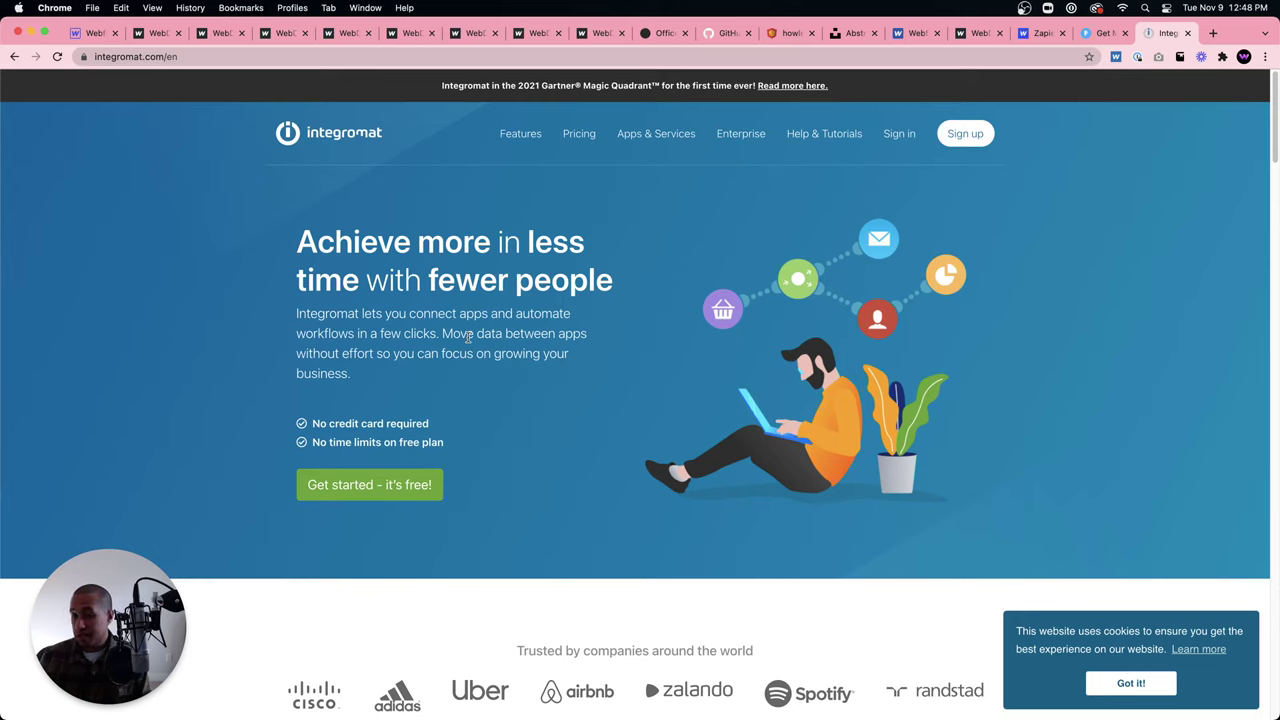
left_click(90, 33)
Dismiss Export Code, select content-image and content-text, and open the live webflow.io site in a new tab.
left_click(738, 560)
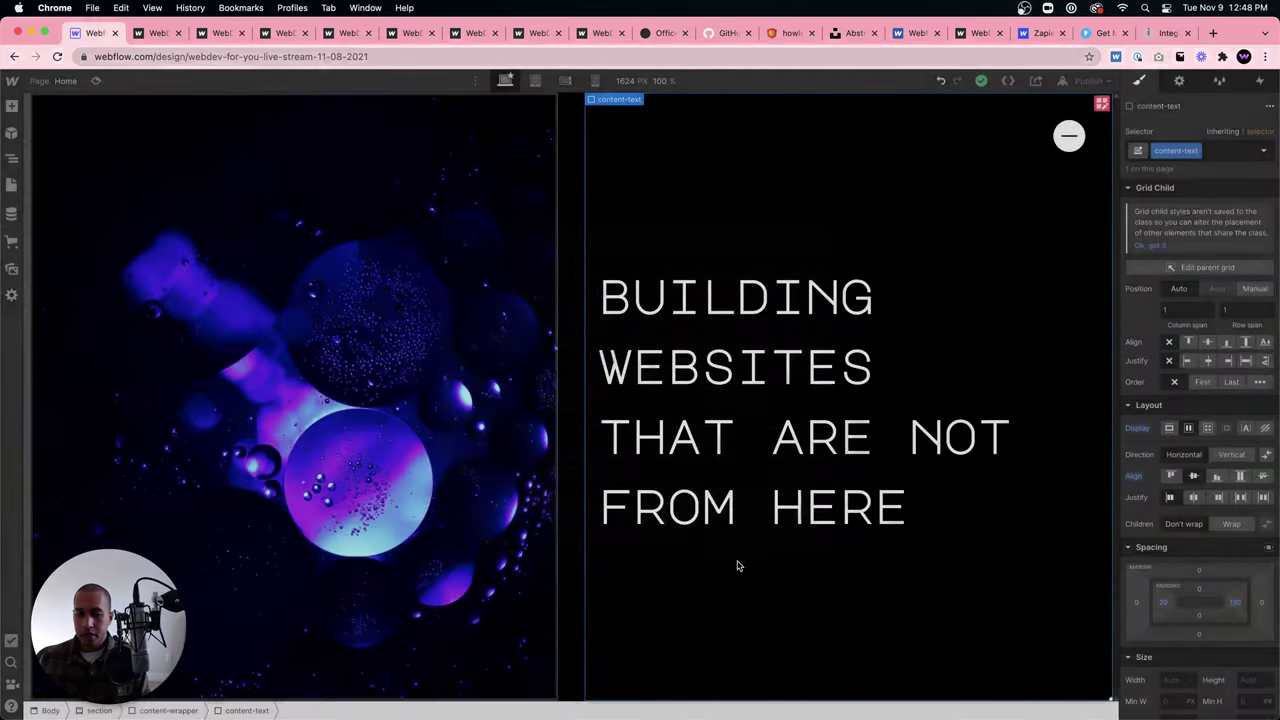
left_click(300, 313)
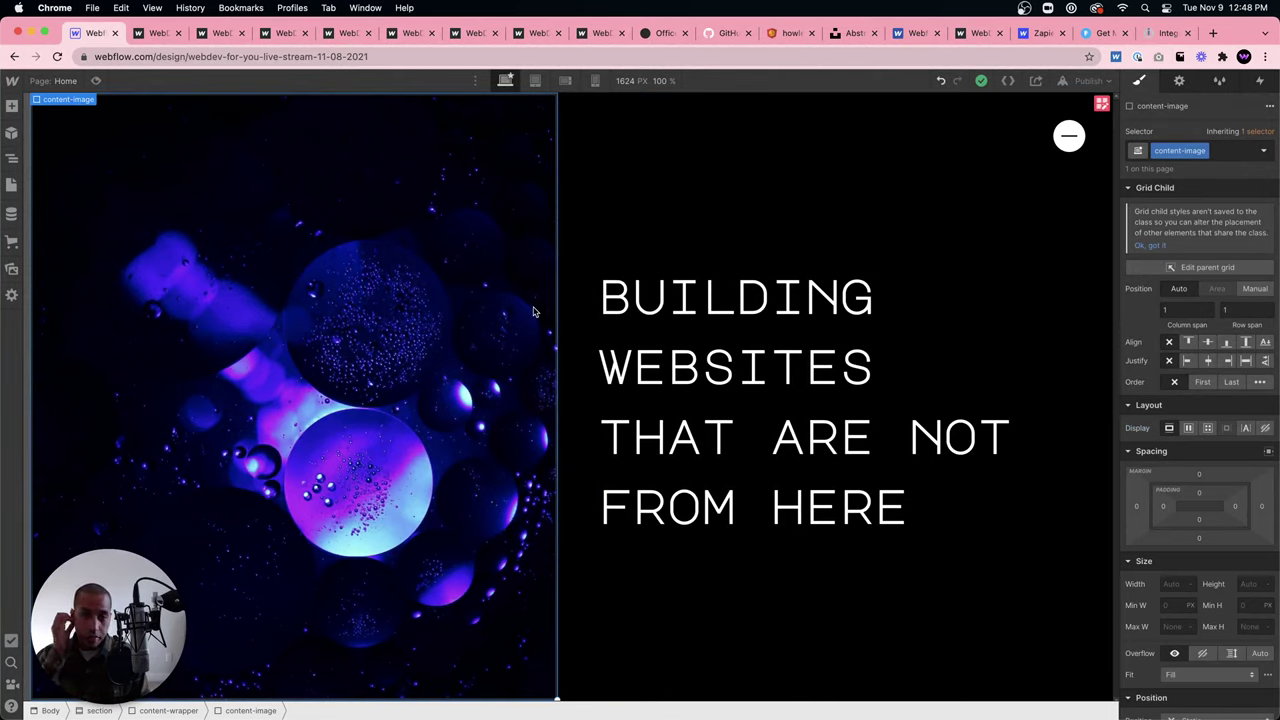
left_click(1099, 210)
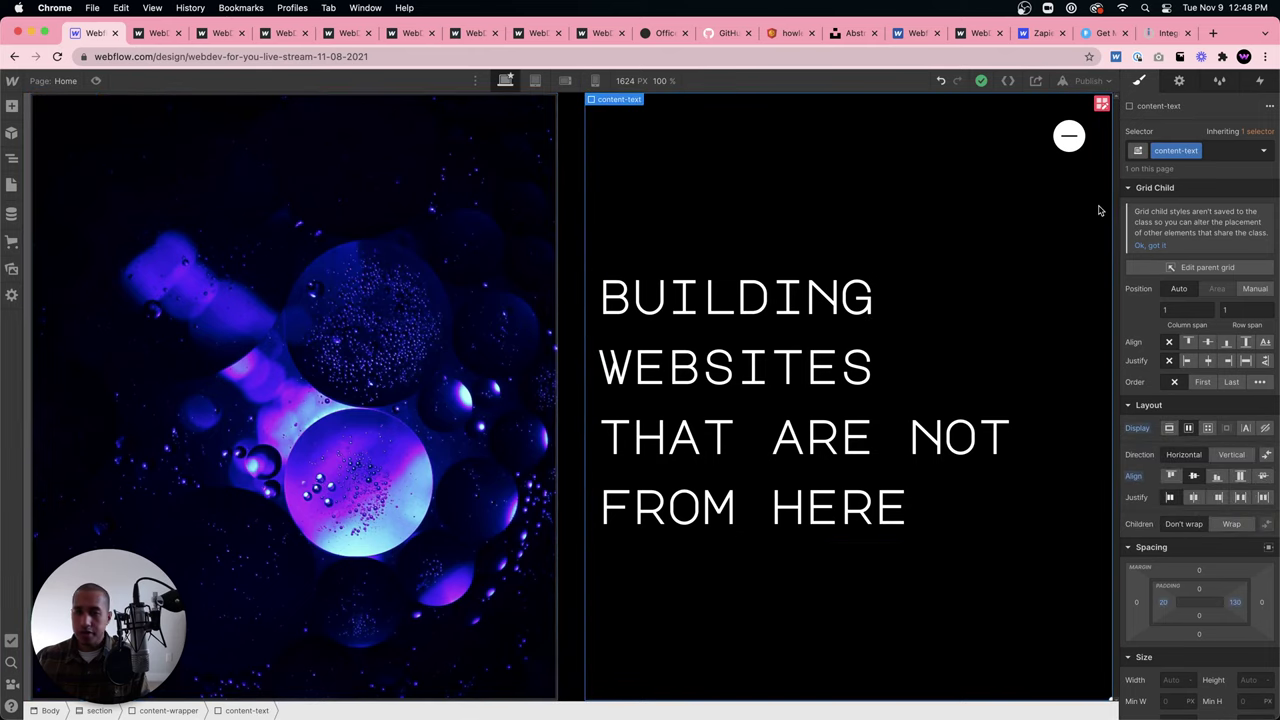
left_click(1087, 81)
left_click(1088, 133)
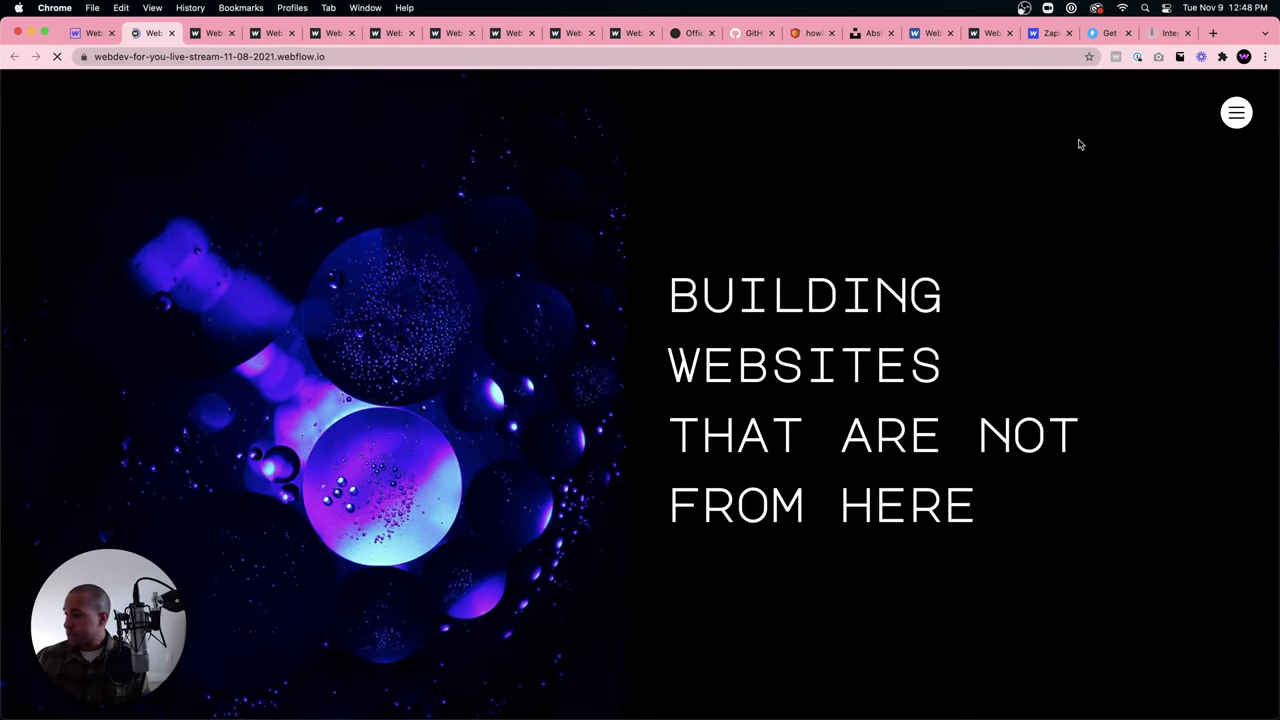
key("super+t")
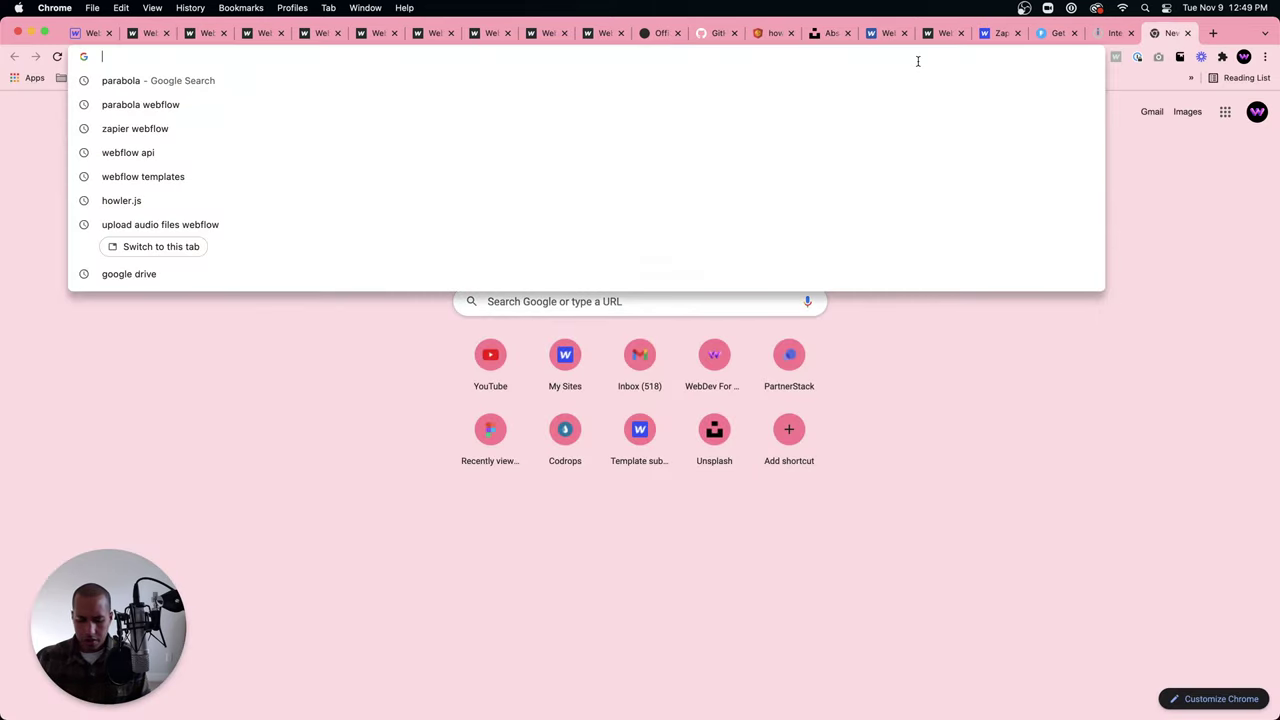
Search 'jetboost' and view its Webflow University listing, then return to the results.
type("jetboos")
key("Return")
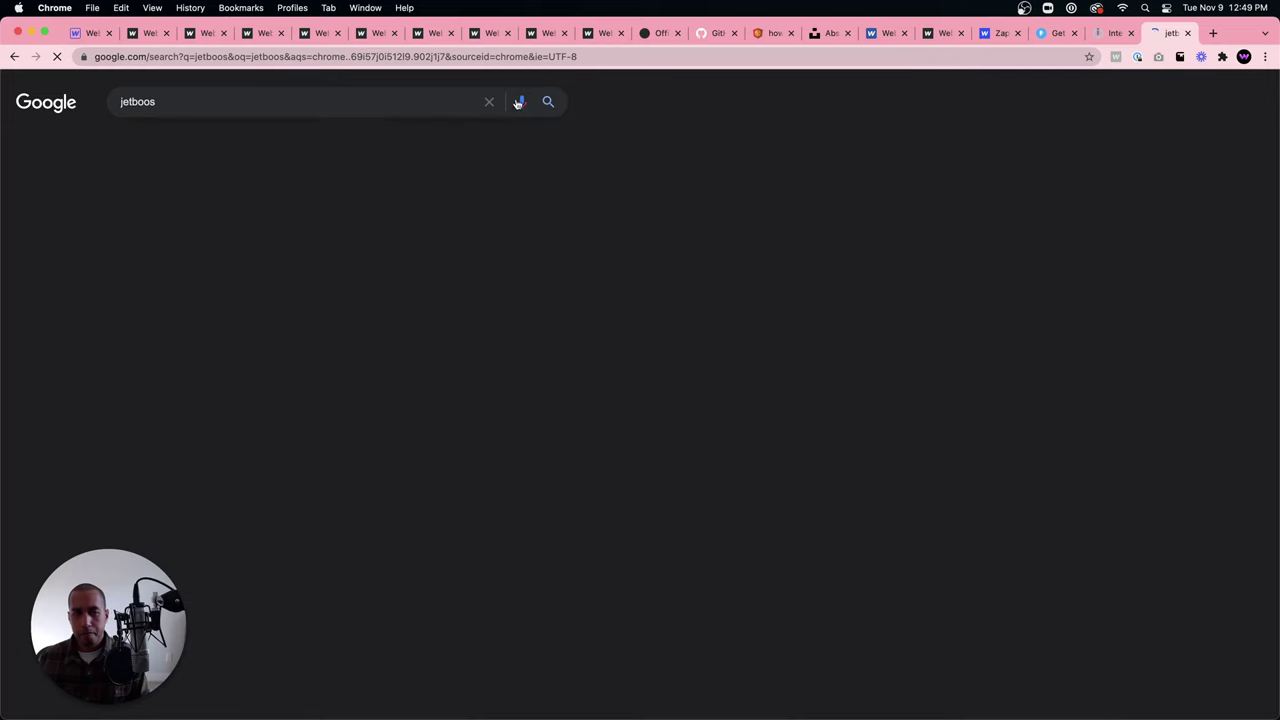
left_click(351, 101)
key("Return")
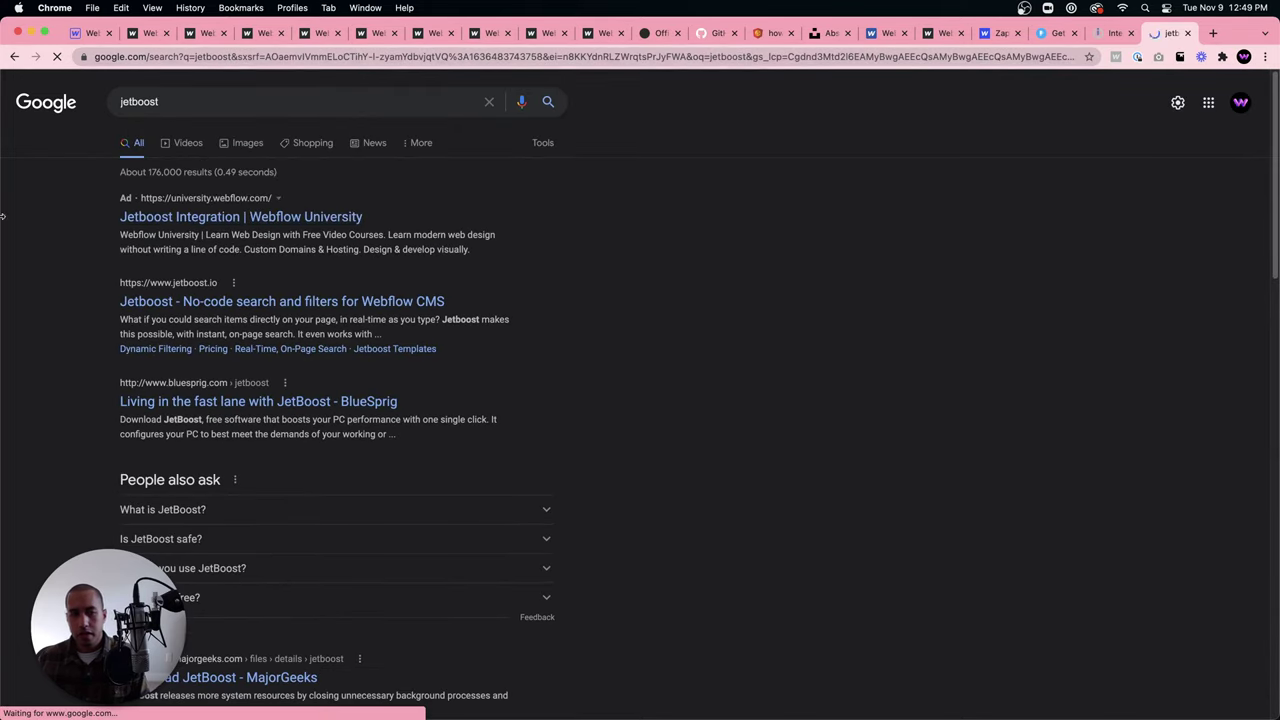
left_click(178, 222)
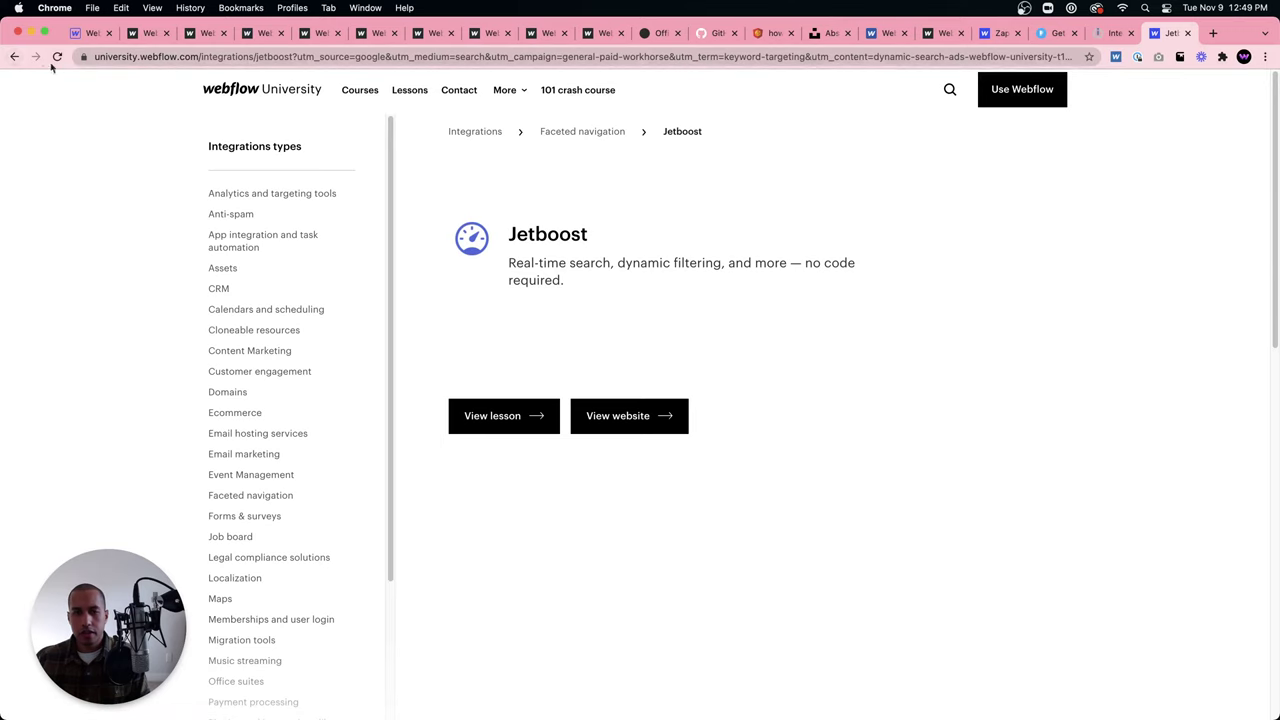
left_click(14, 56)
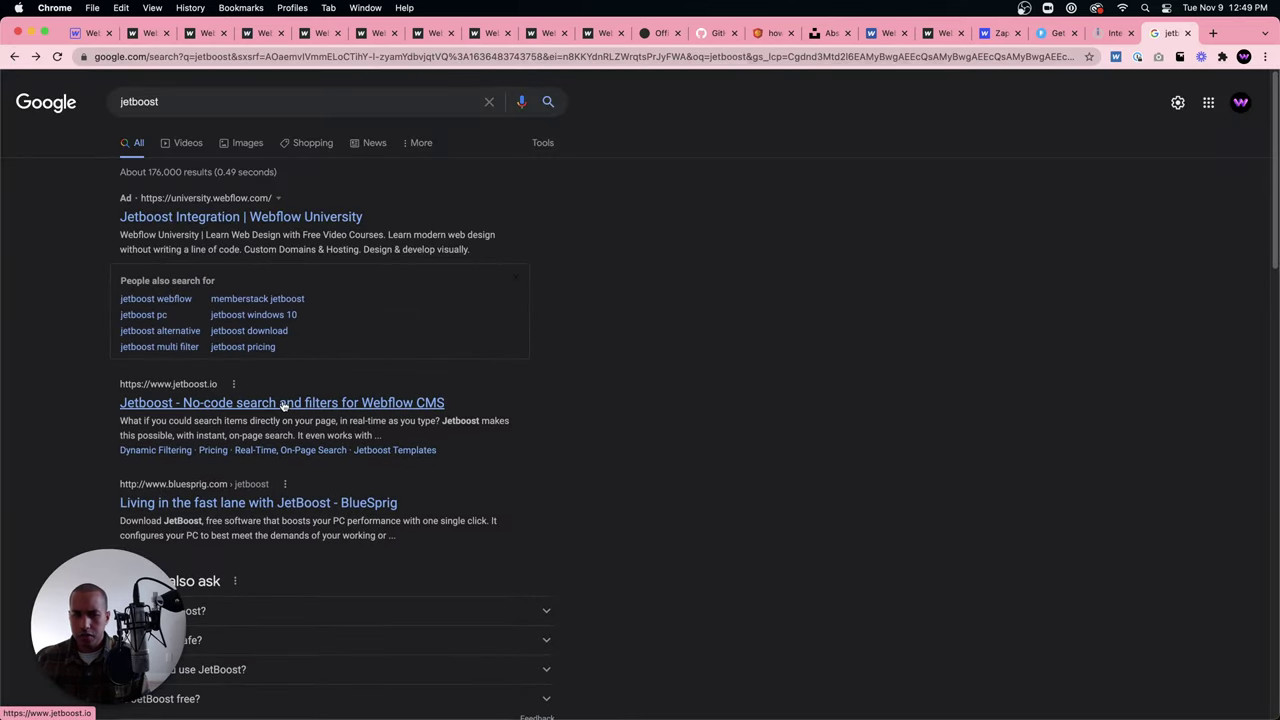
Browse the jetboost.io homepage, then reopen the live published site from Webflow.
left_click(283, 404)
scroll(692, 412, "down", 1)
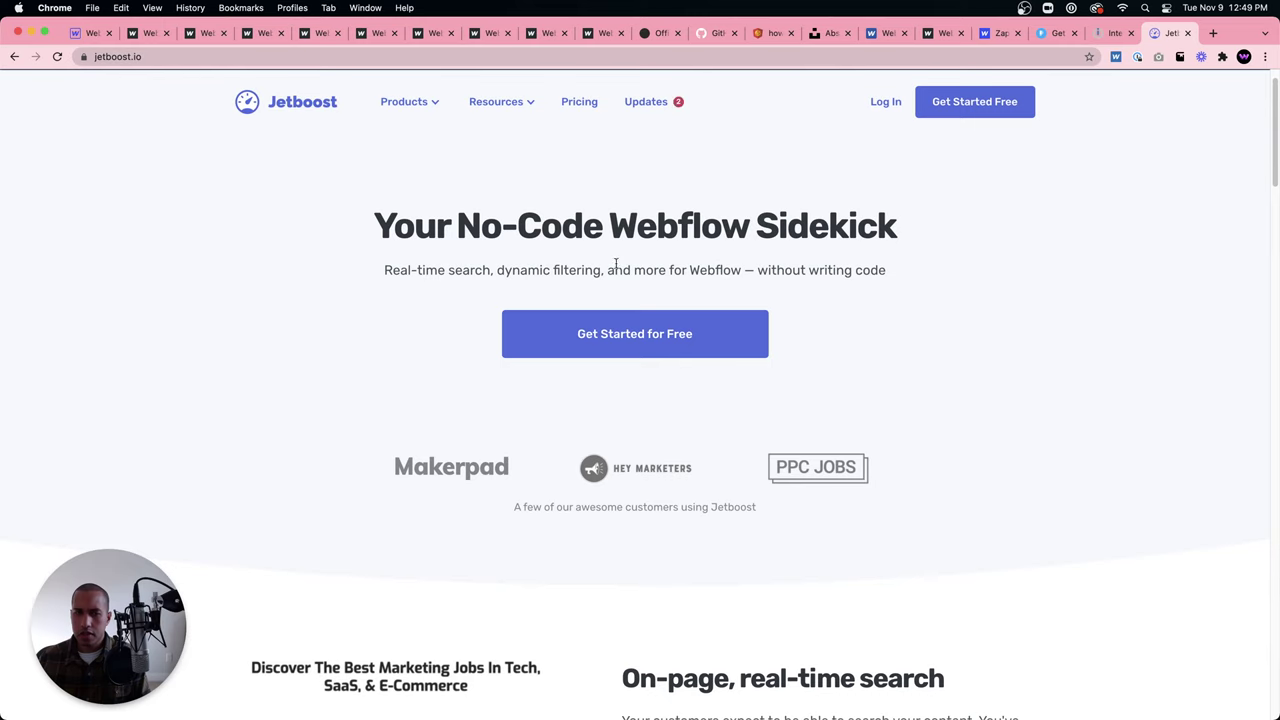
scroll(615, 263, "down", 10)
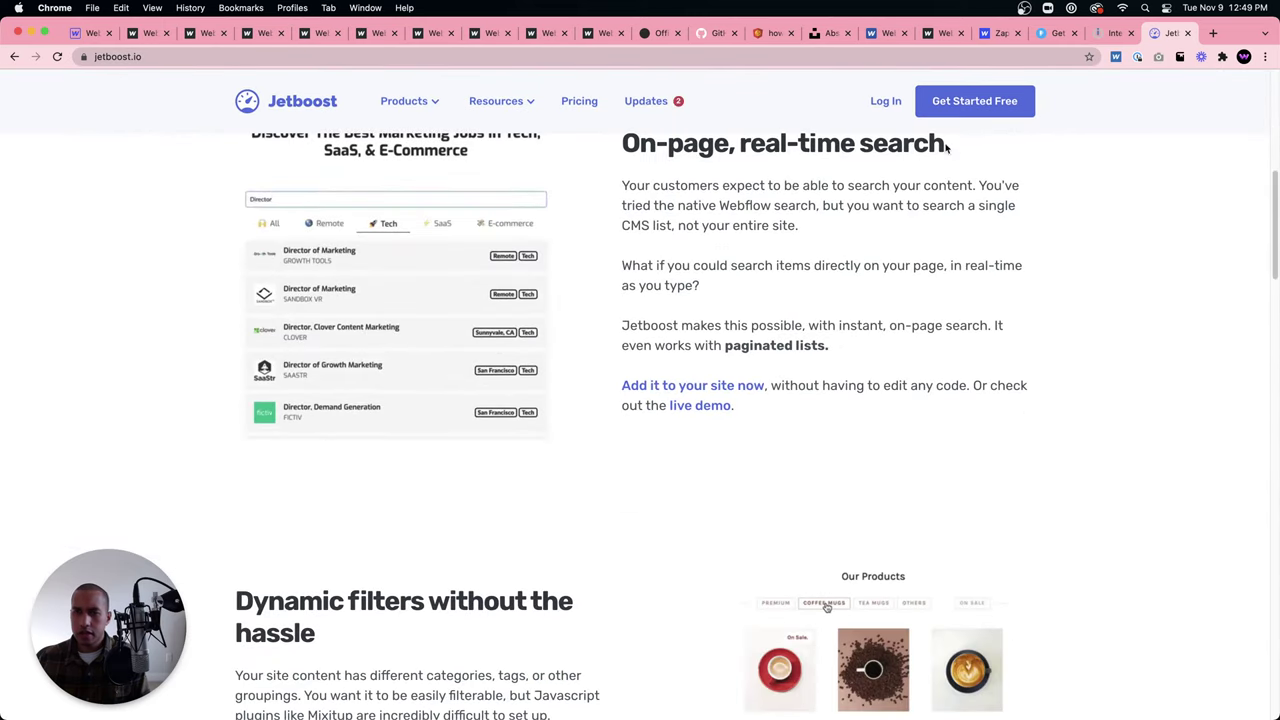
left_click(90, 33)
left_click(1087, 132)
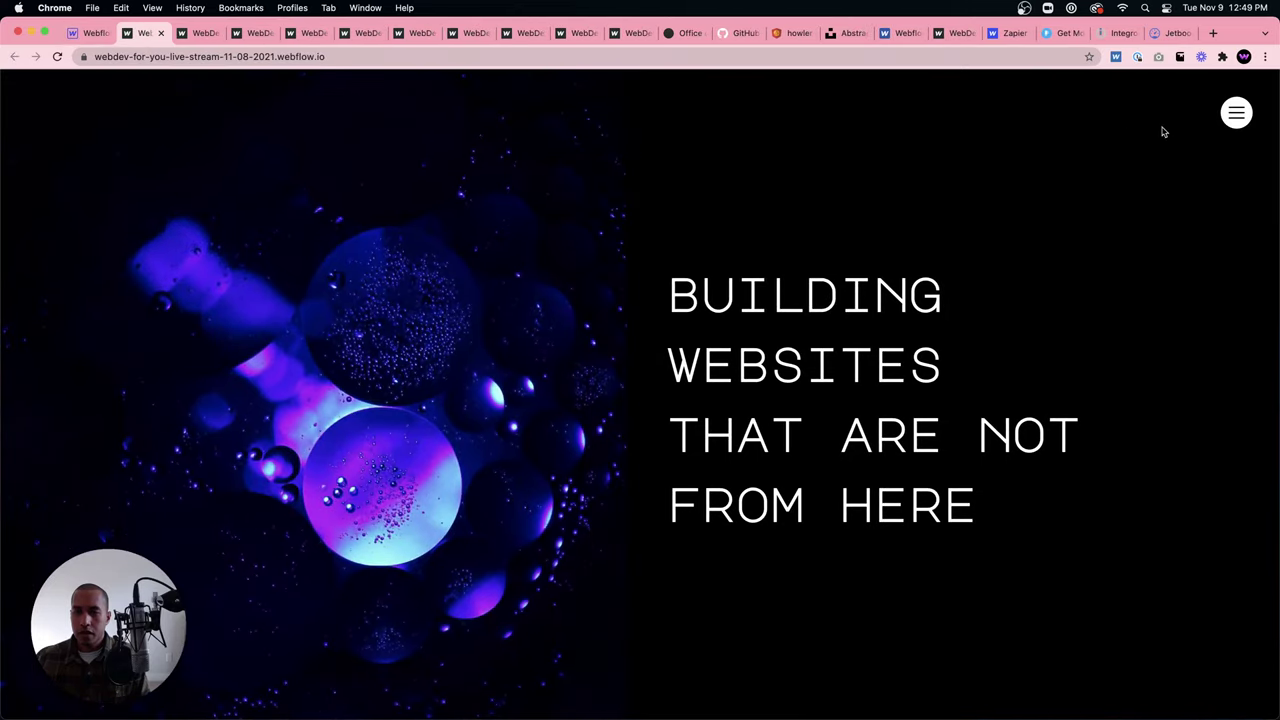
Open and close the live site's hamburger menu three times to watch the close animation.
left_click(1234, 112)
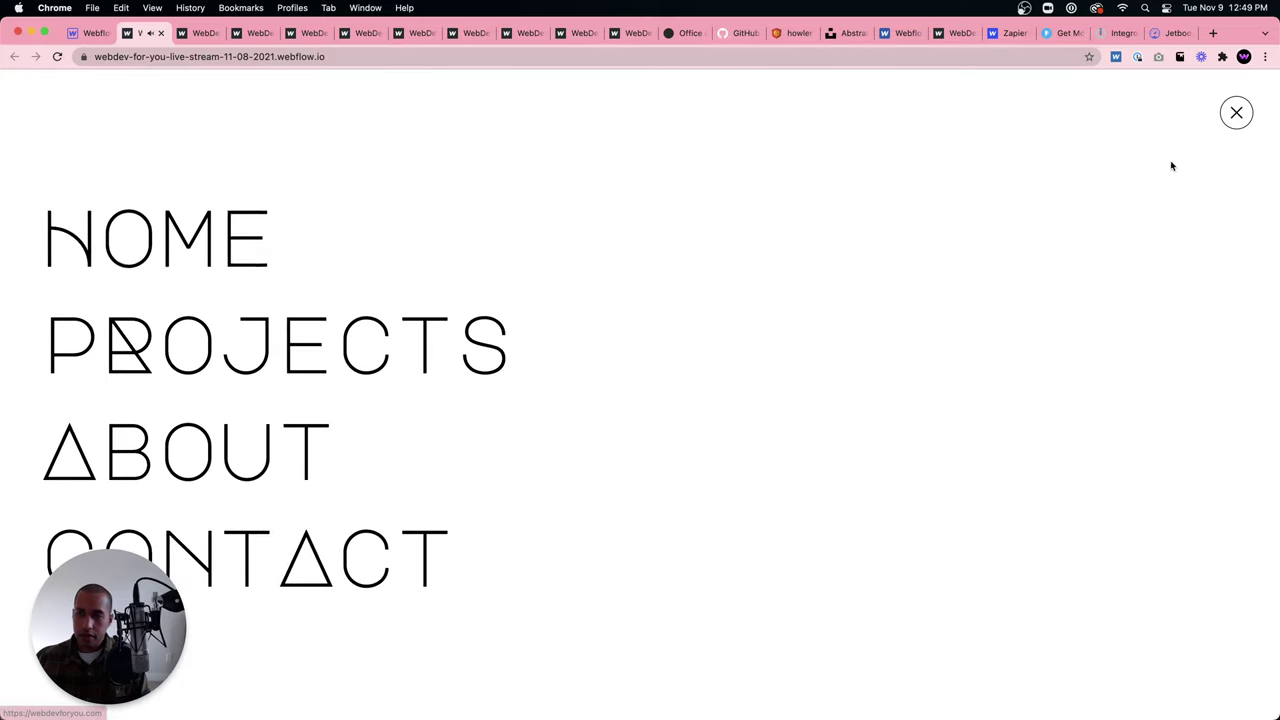
left_click(1234, 115)
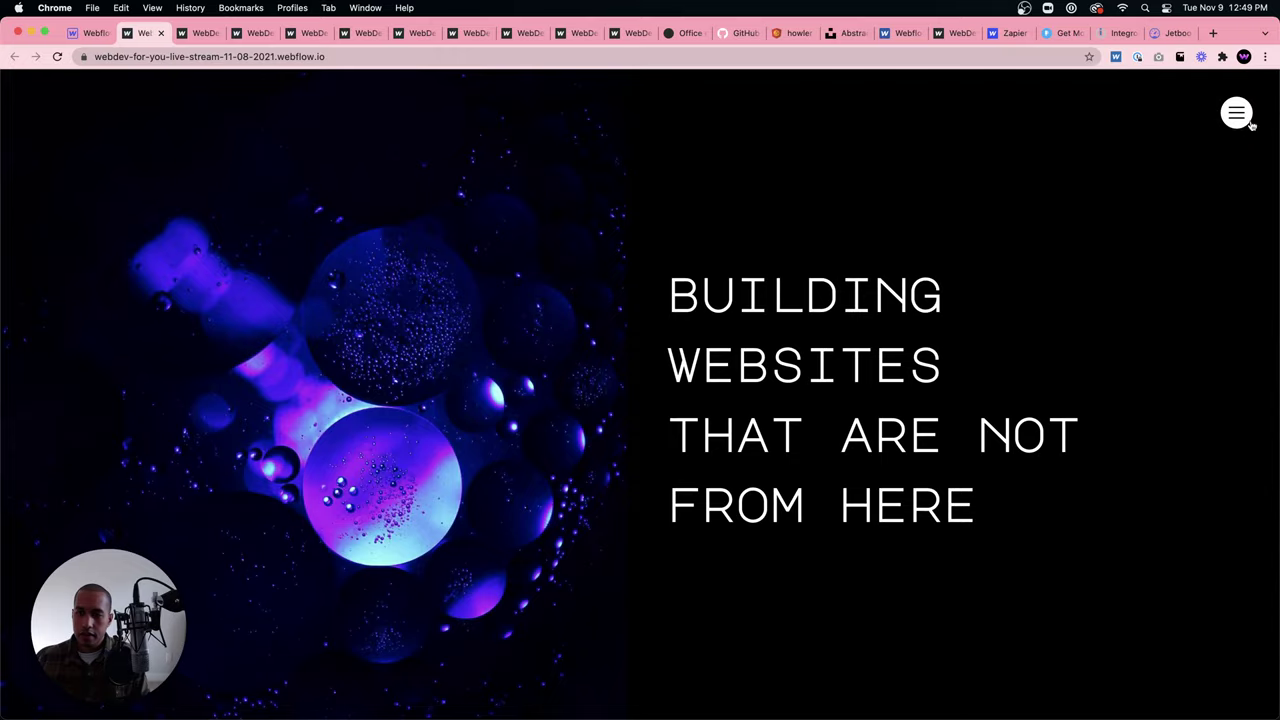
left_click(1236, 113)
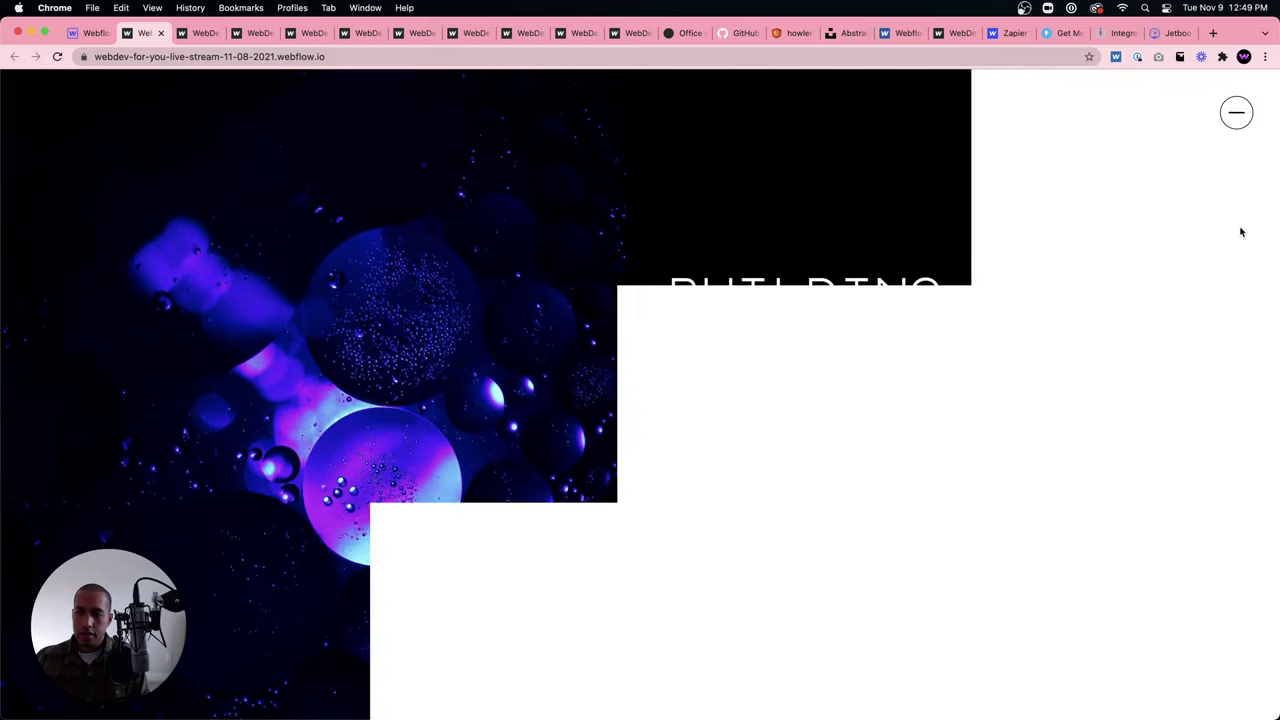
left_click(1234, 118)
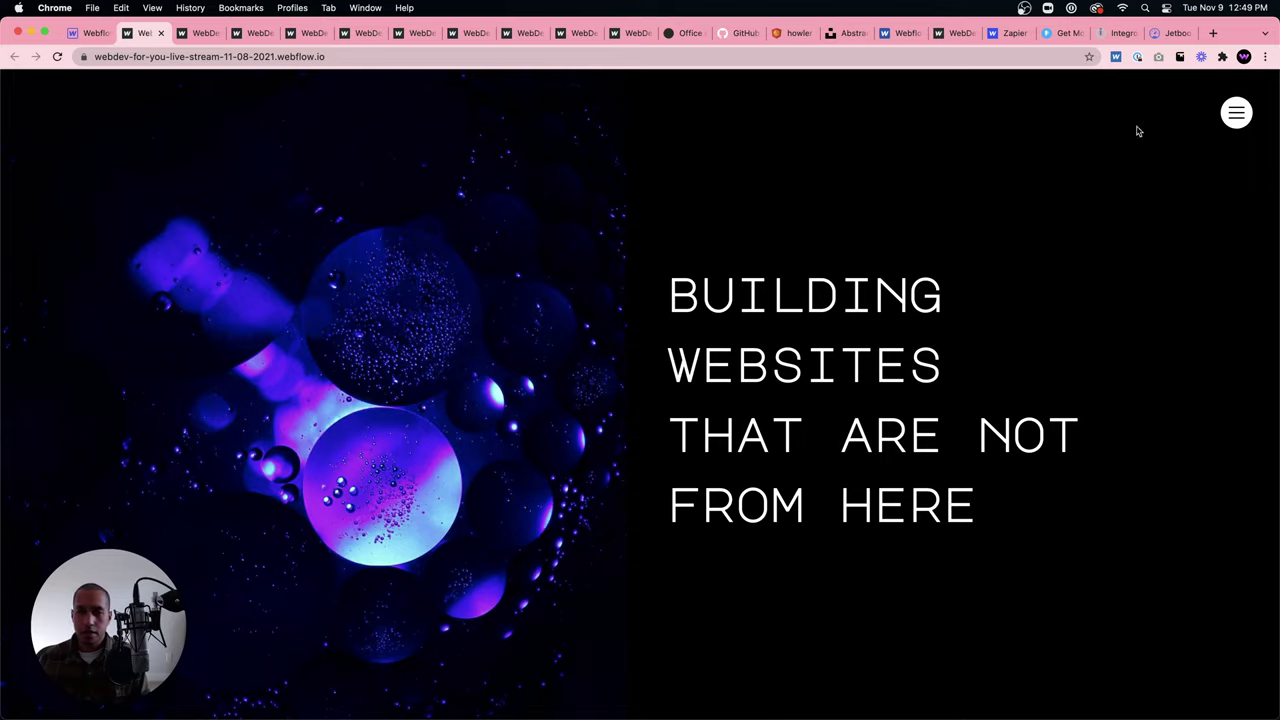
left_click(1235, 112)
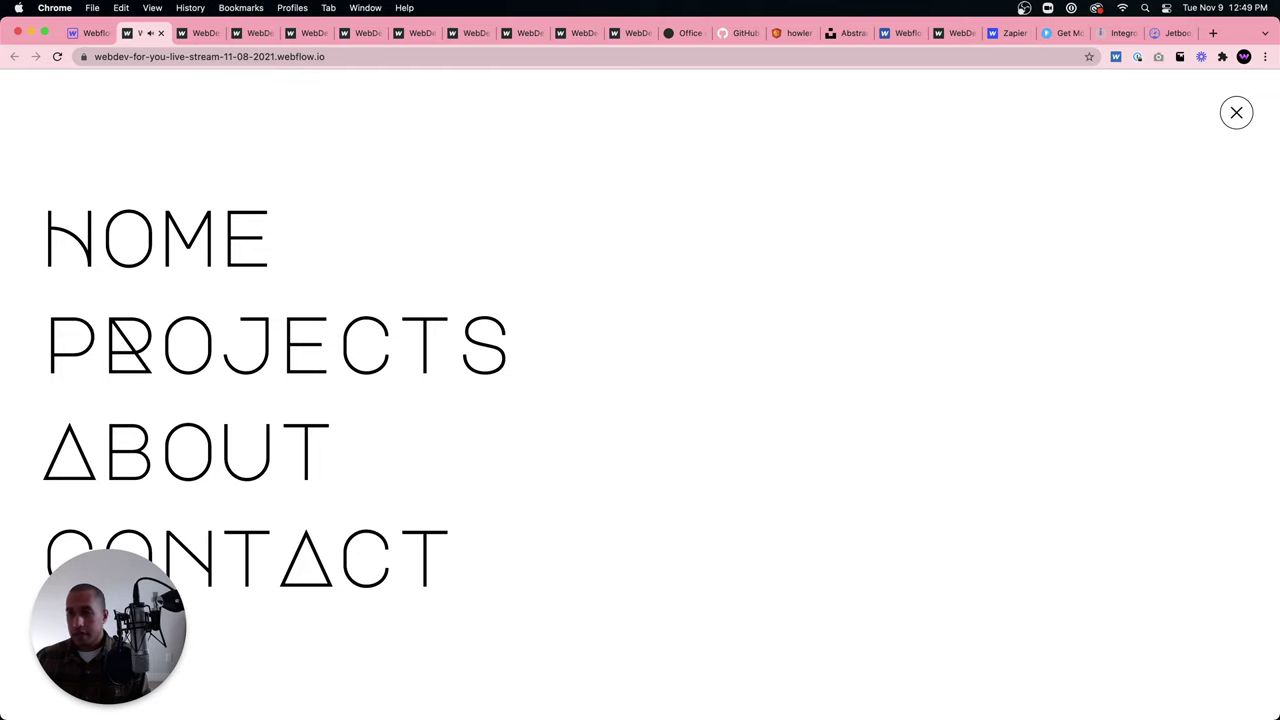
left_click(1236, 113)
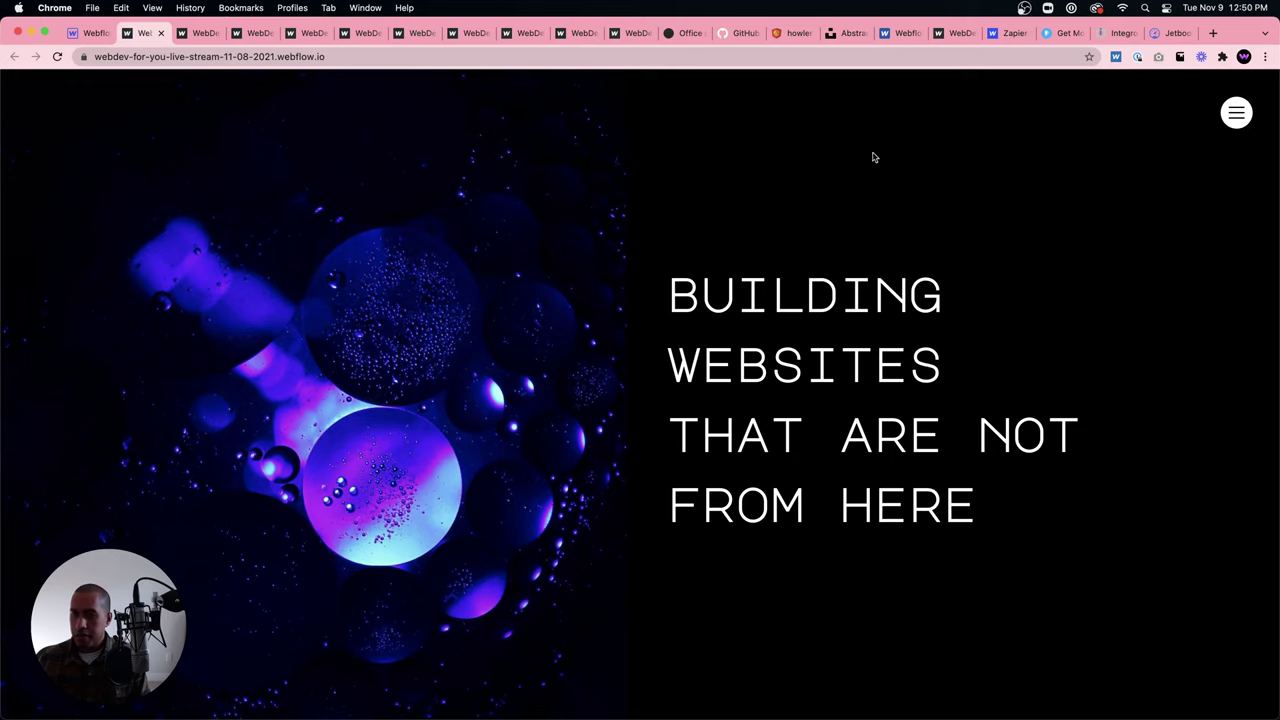
Select the menu button and open its Menu close animation from the click trigger.
left_click(92, 35)
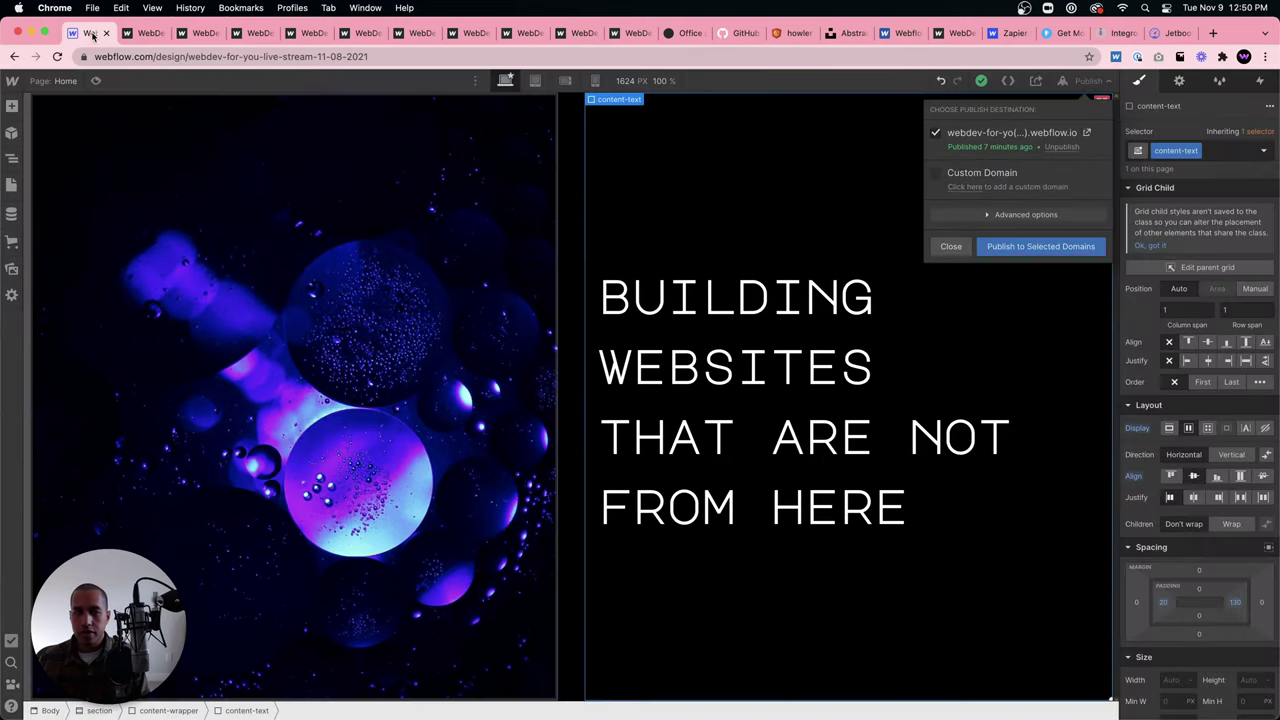
left_click(945, 250)
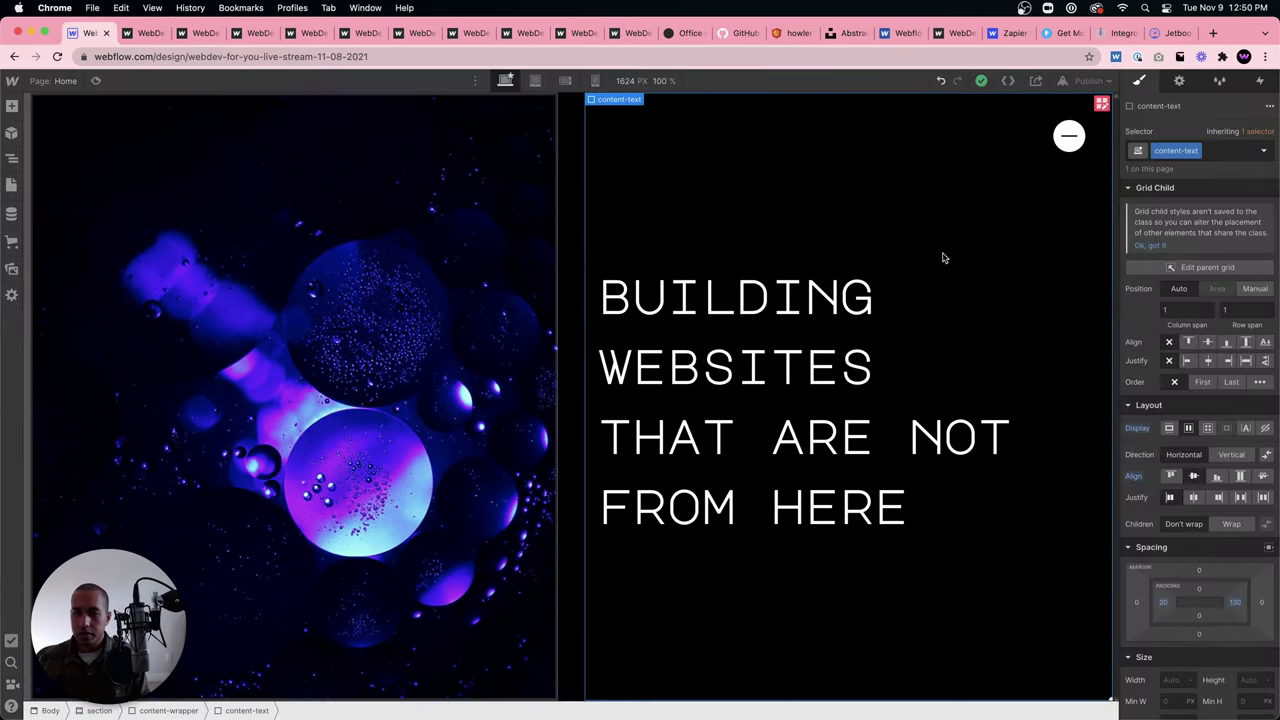
left_click(1083, 144)
left_click(1260, 80)
left_click(1190, 202)
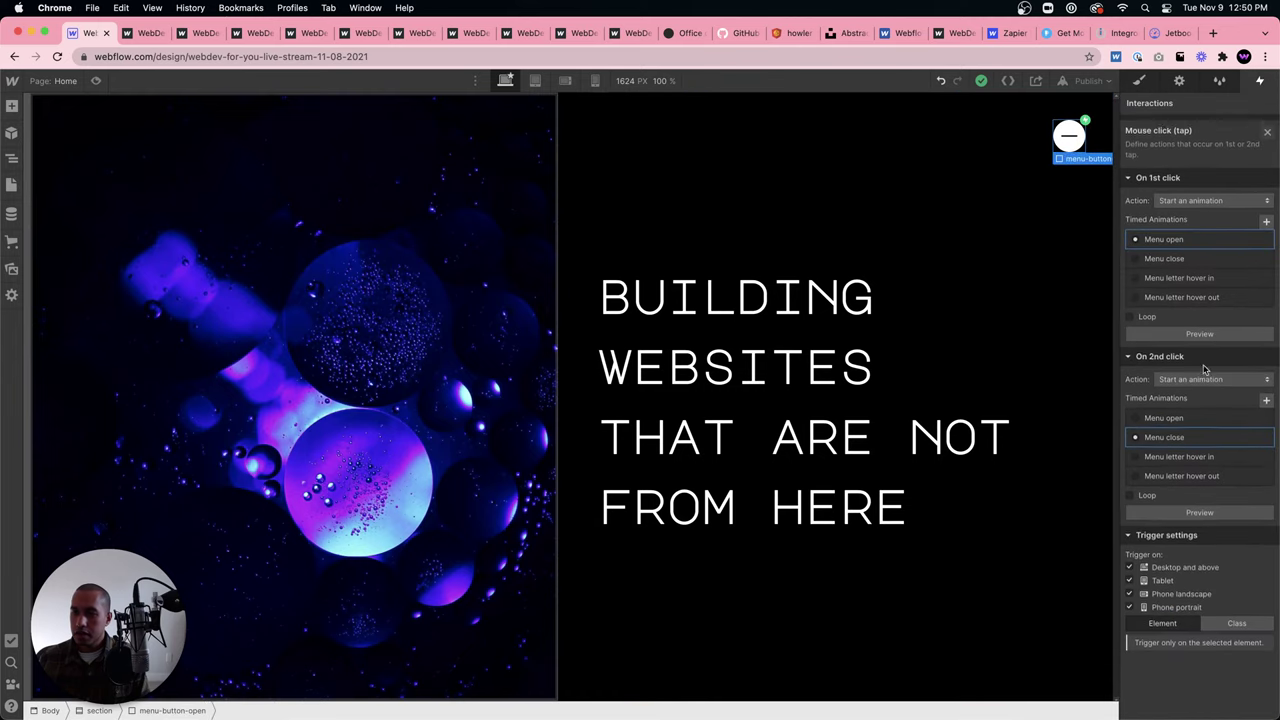
left_click(1168, 439)
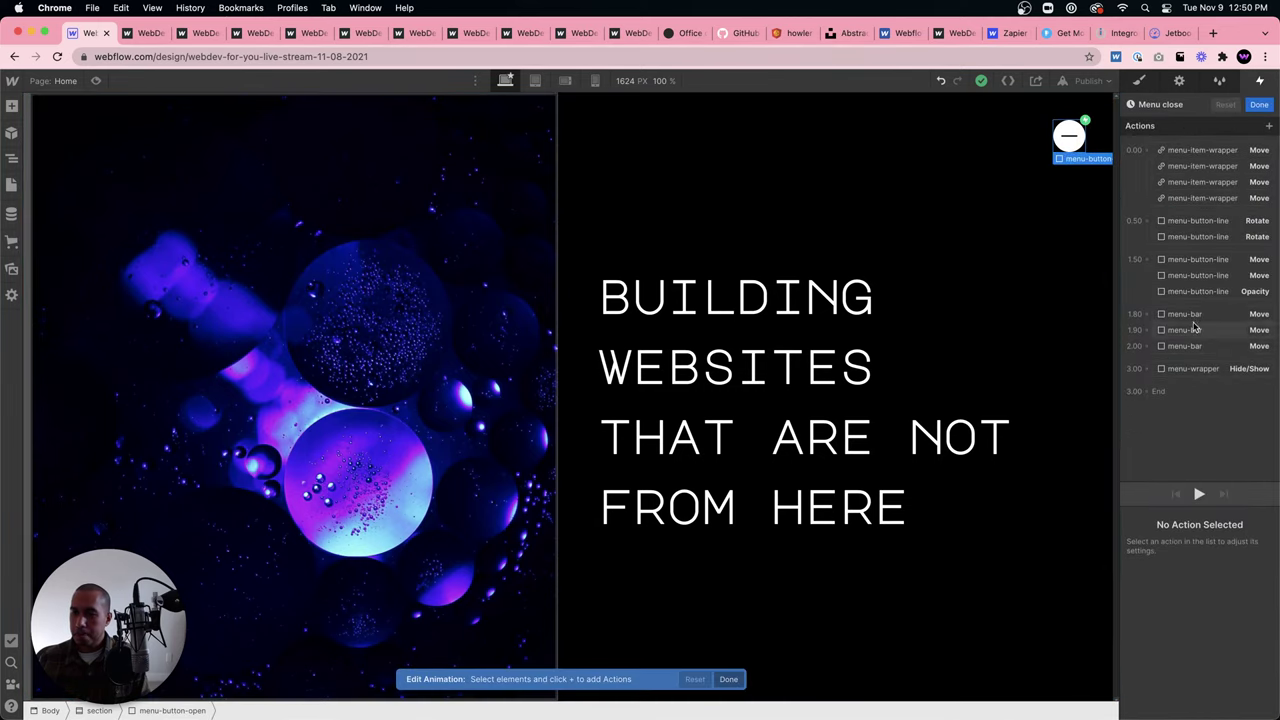
Move the three button-line actions from the 1.50 group into the 0.50 group.
left_click(1190, 220)
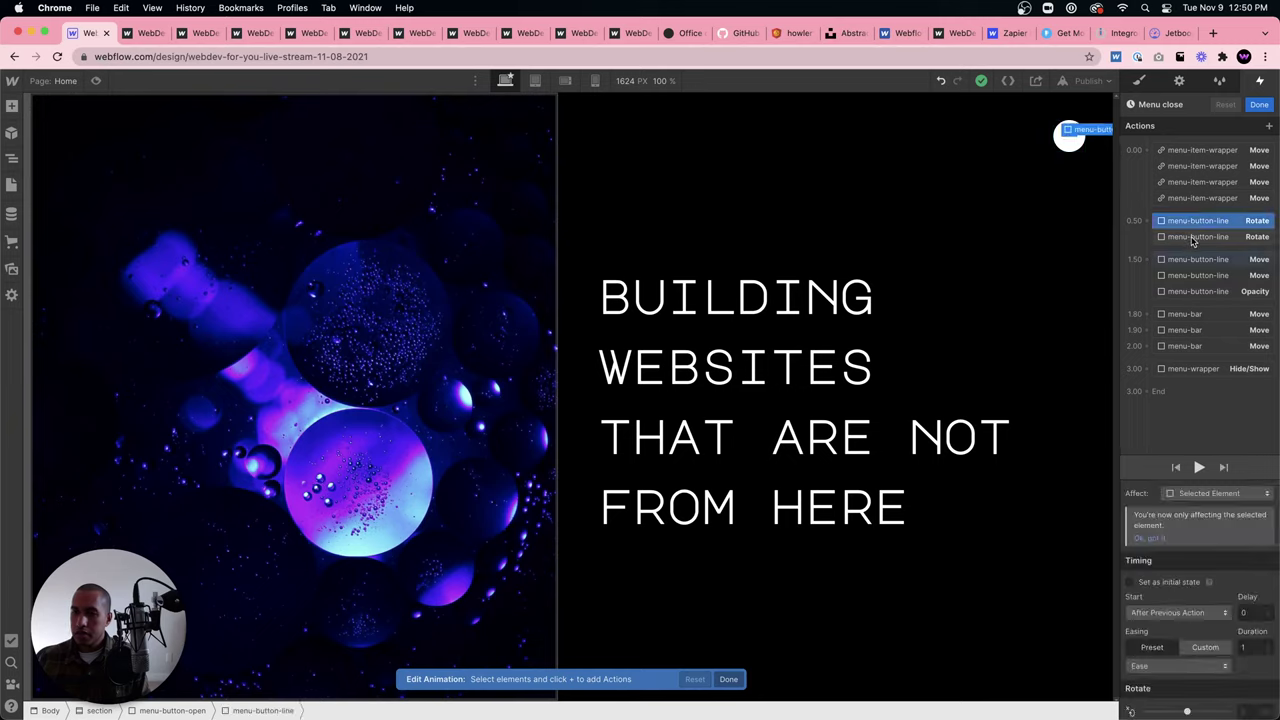
left_click(1192, 237)
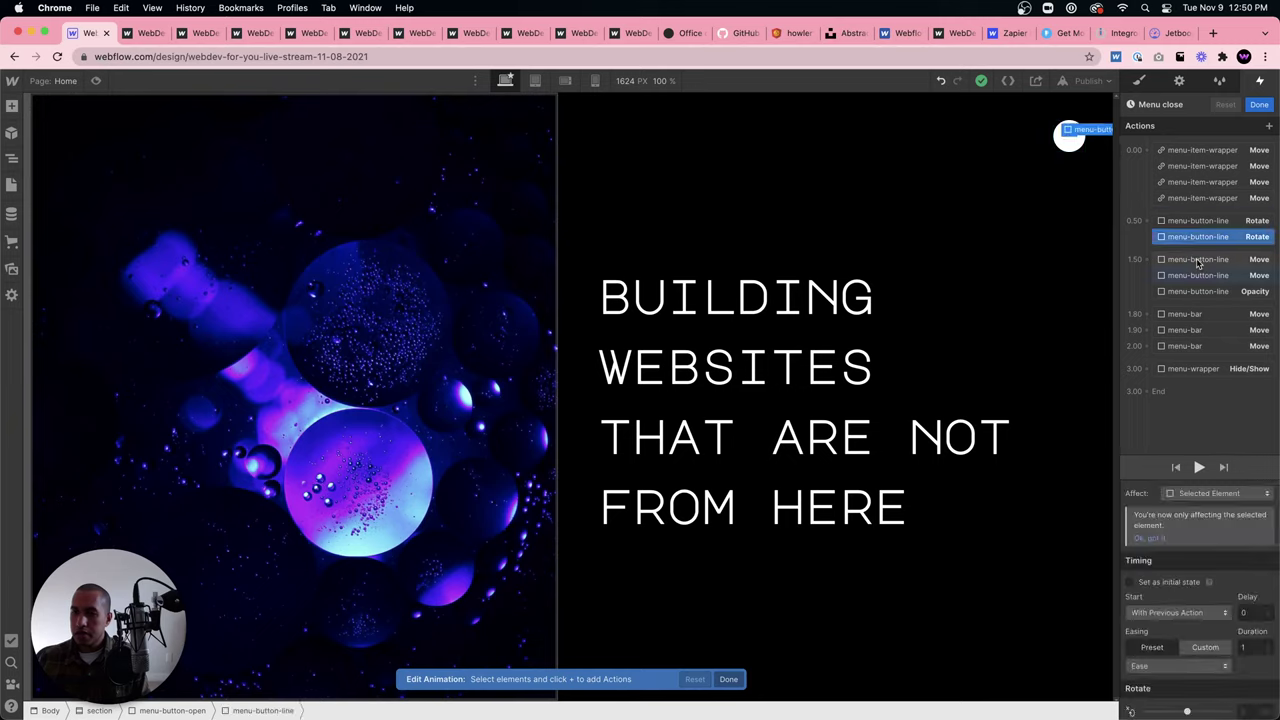
left_click(1198, 259)
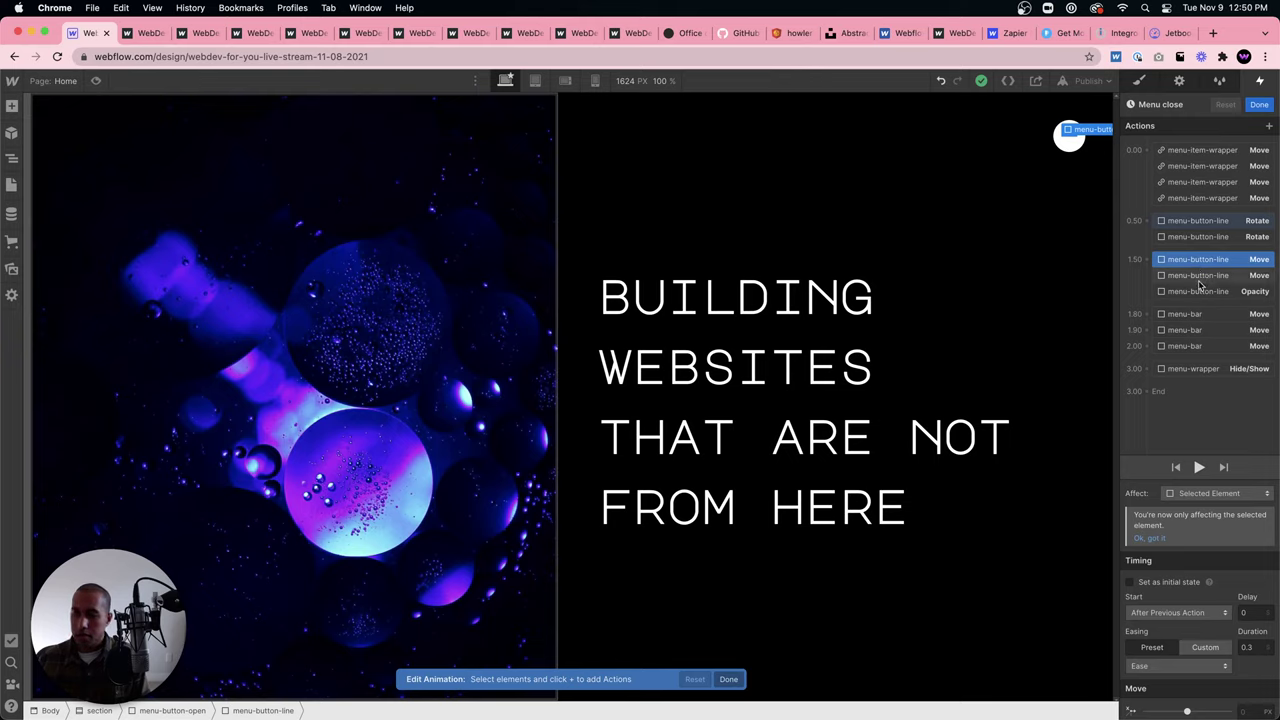
left_click(1200, 289, "shift")
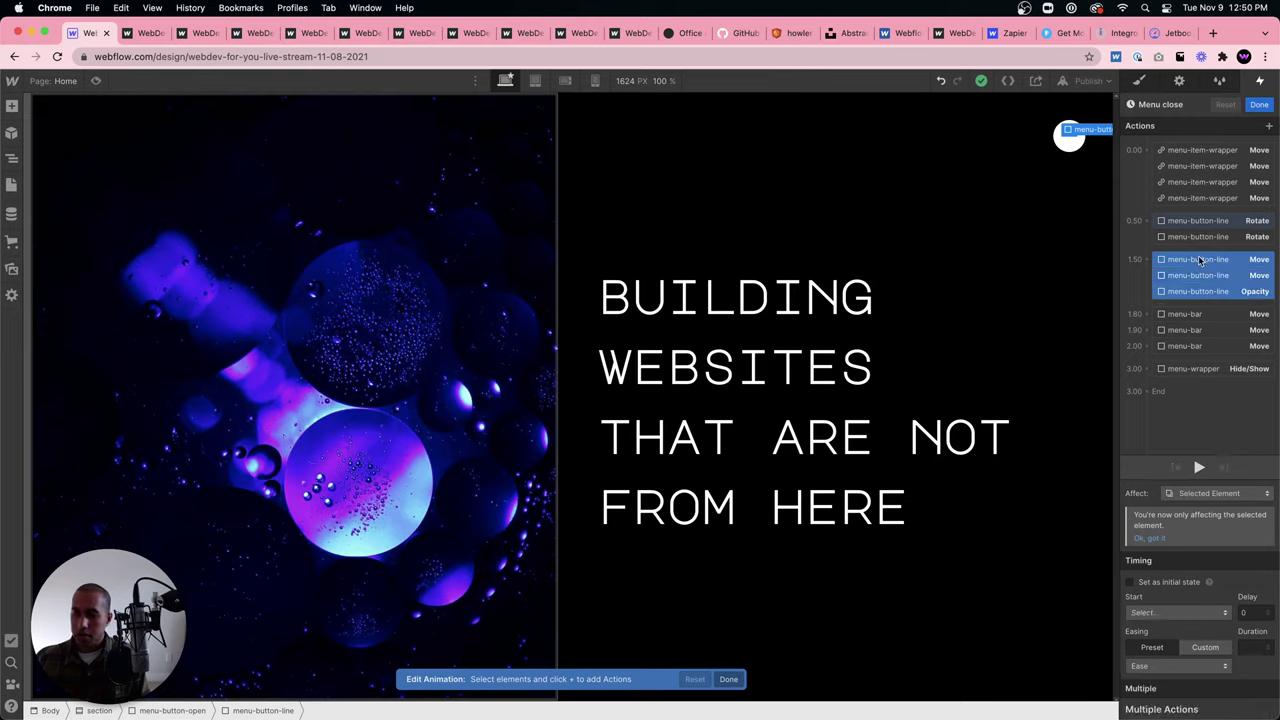
left_click_drag(1200, 261, 1204, 245)
Give the two button-line move actions and the opacity action a 1 second delay.
left_click(1221, 251)
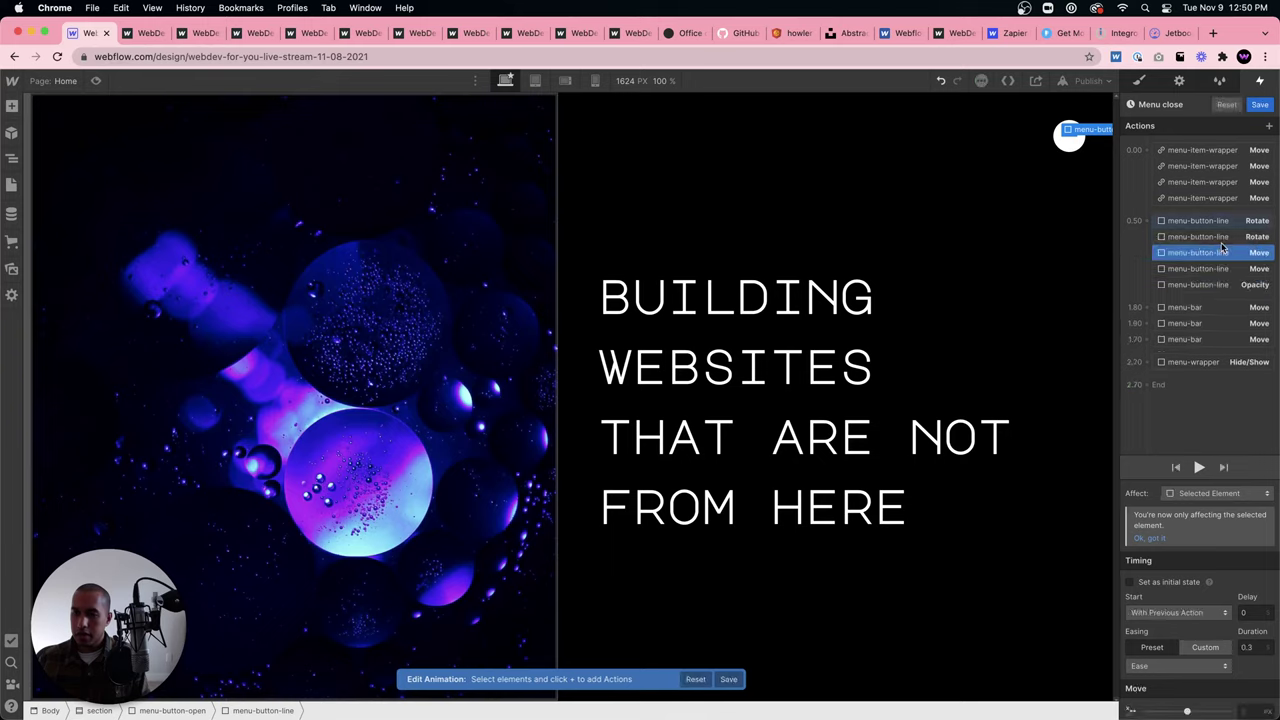
left_click(1218, 222)
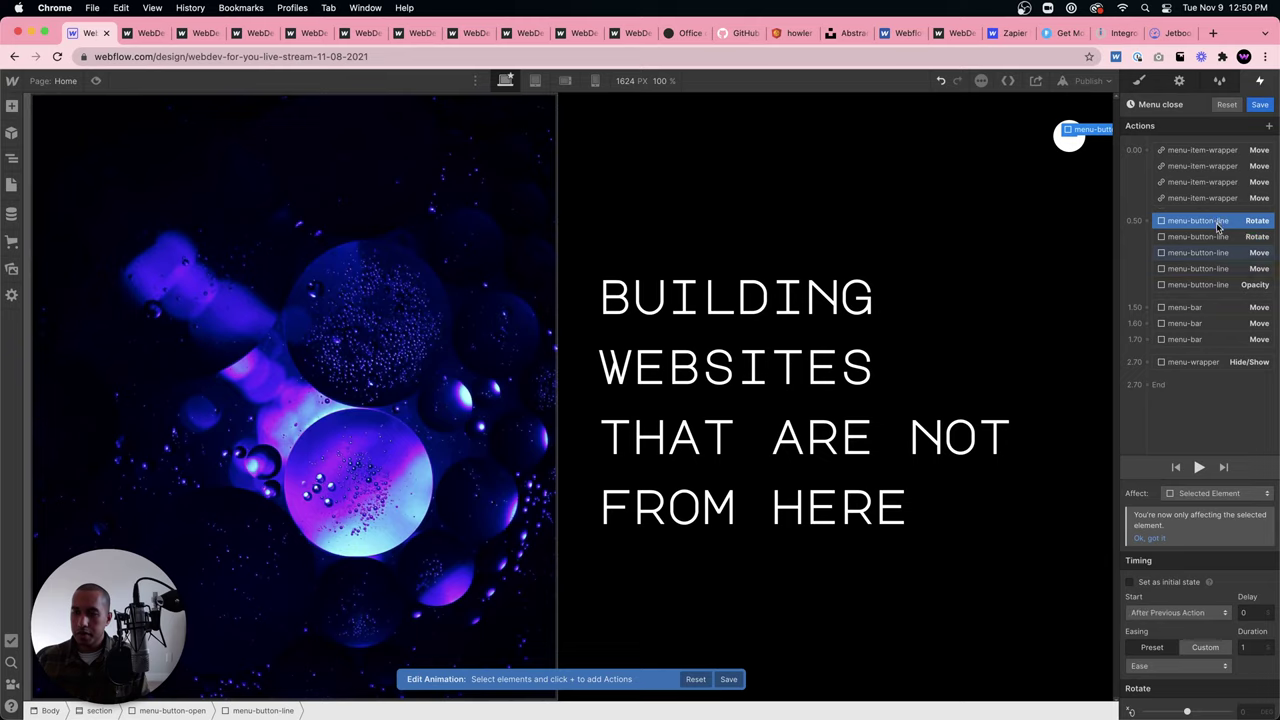
left_click(1216, 254)
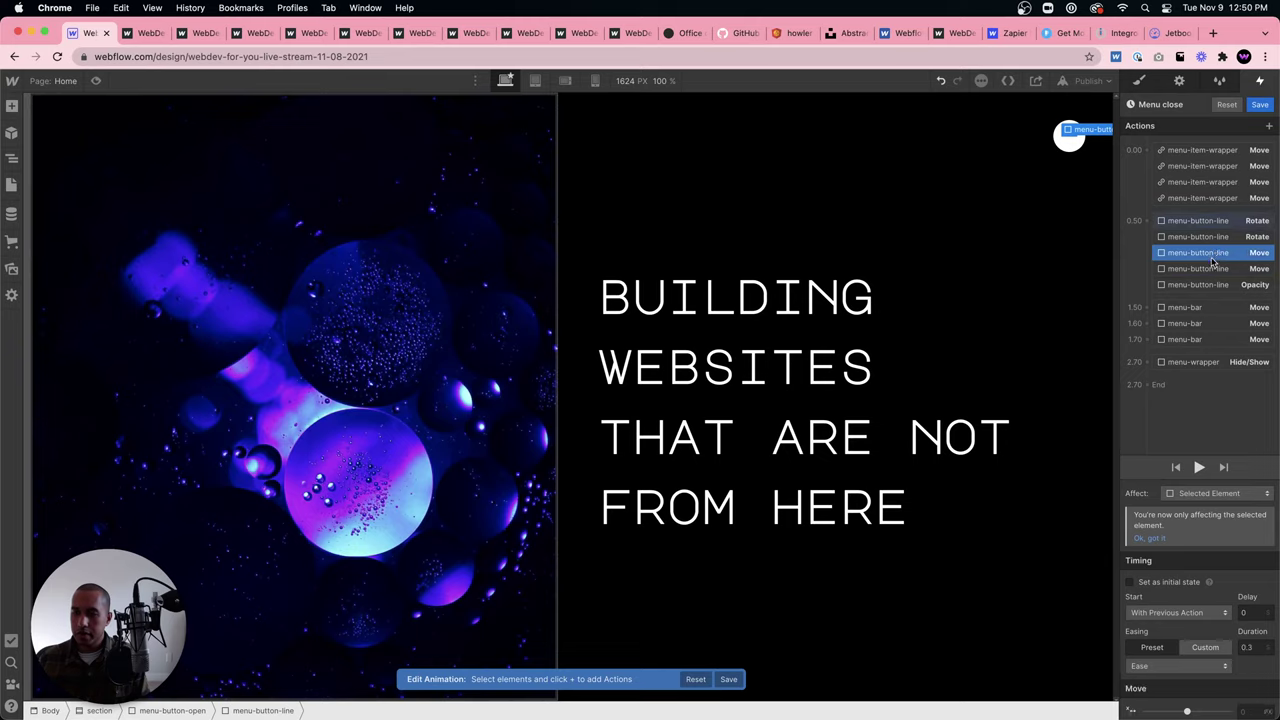
left_click(1213, 268, "shift")
left_click(1245, 612)
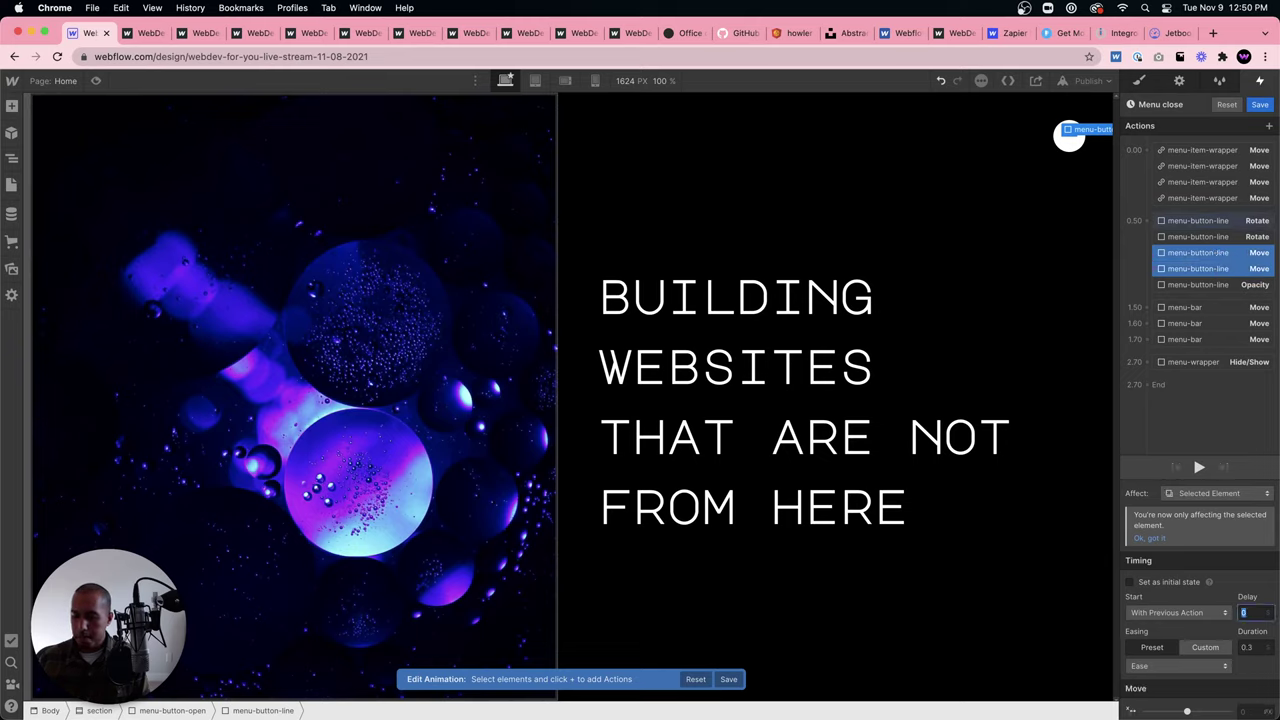
type("1")
key("Return")
left_click(1215, 254)
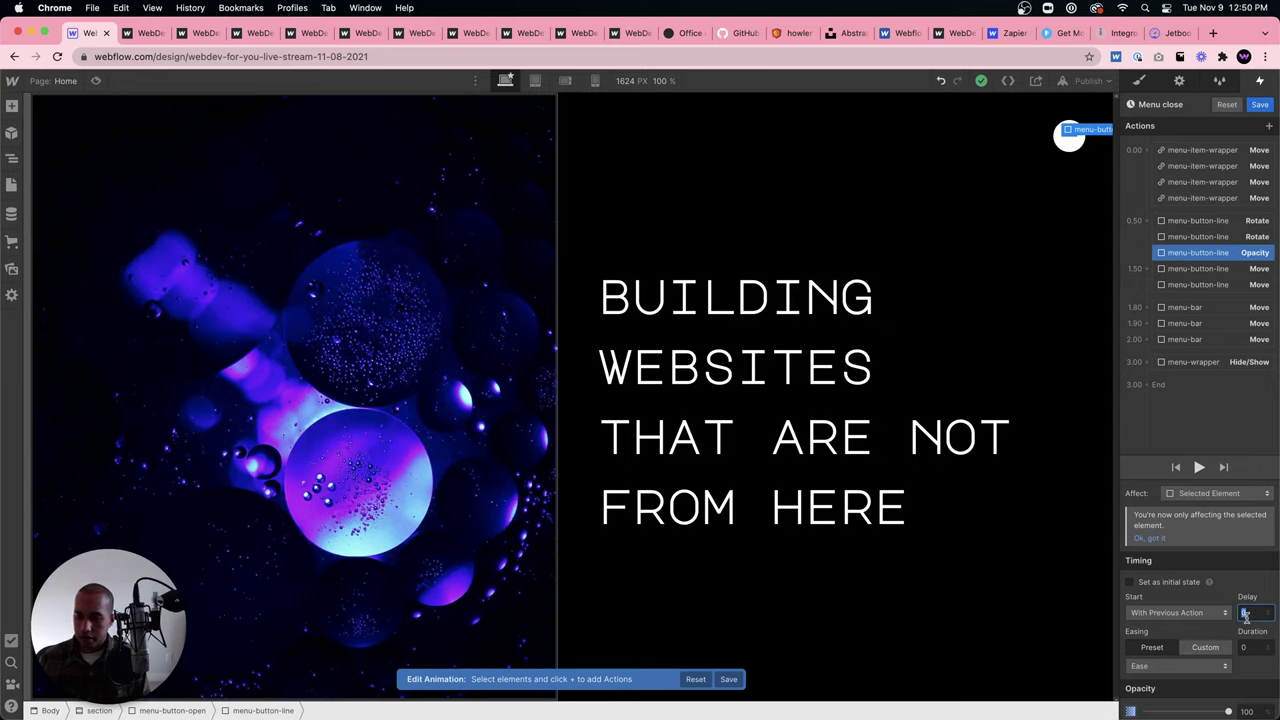
type("1")
key("Return")
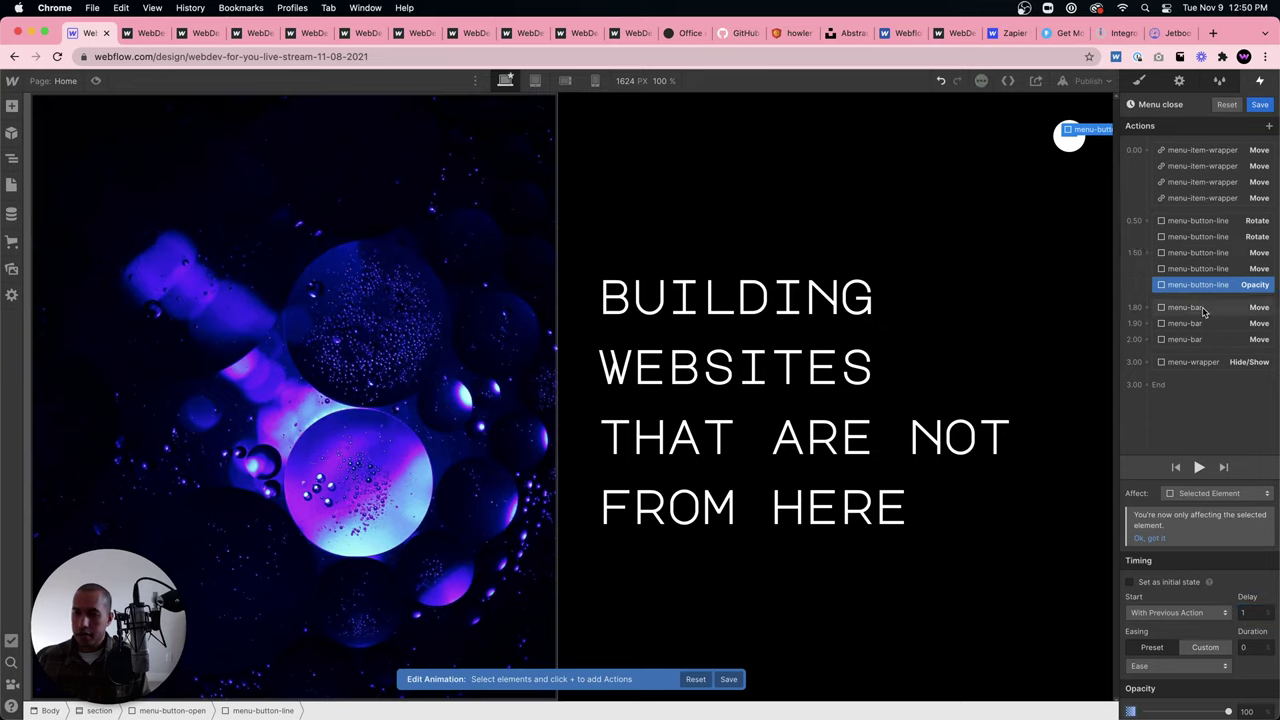
Move the three menu-bar actions together into the 1.50 group.
left_click(1200, 307)
left_click(1196, 323)
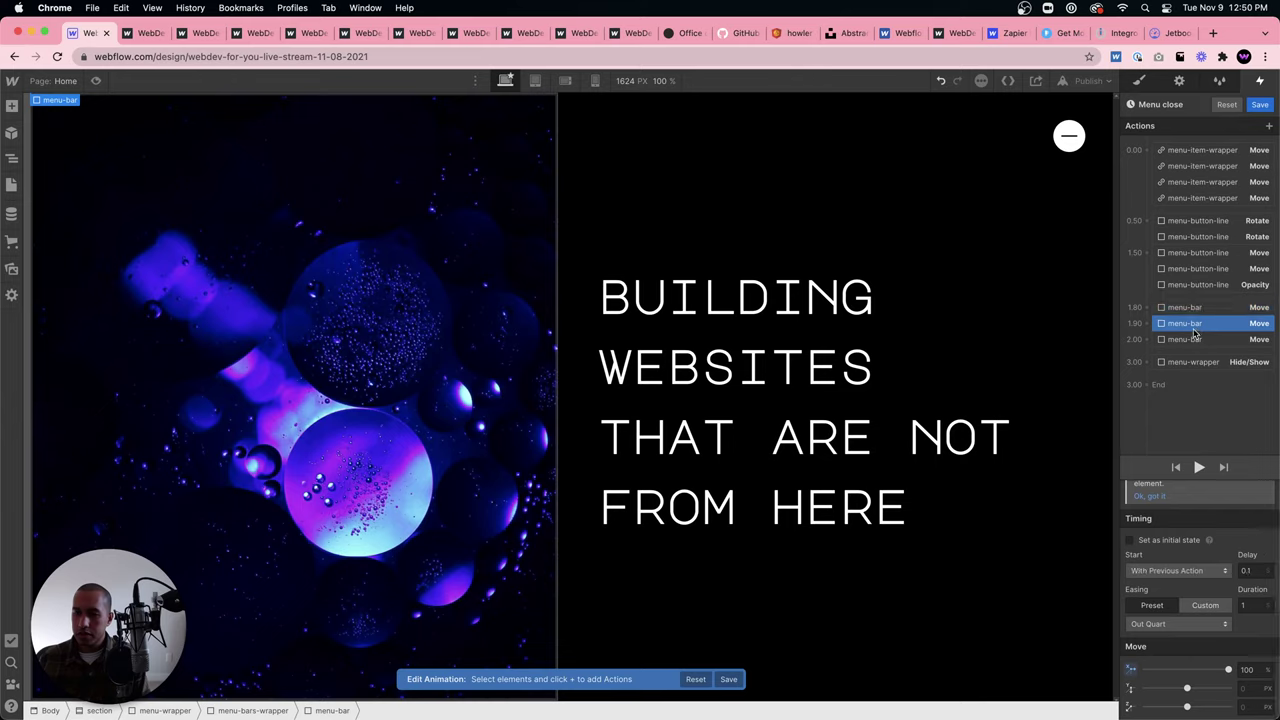
left_click(1196, 307)
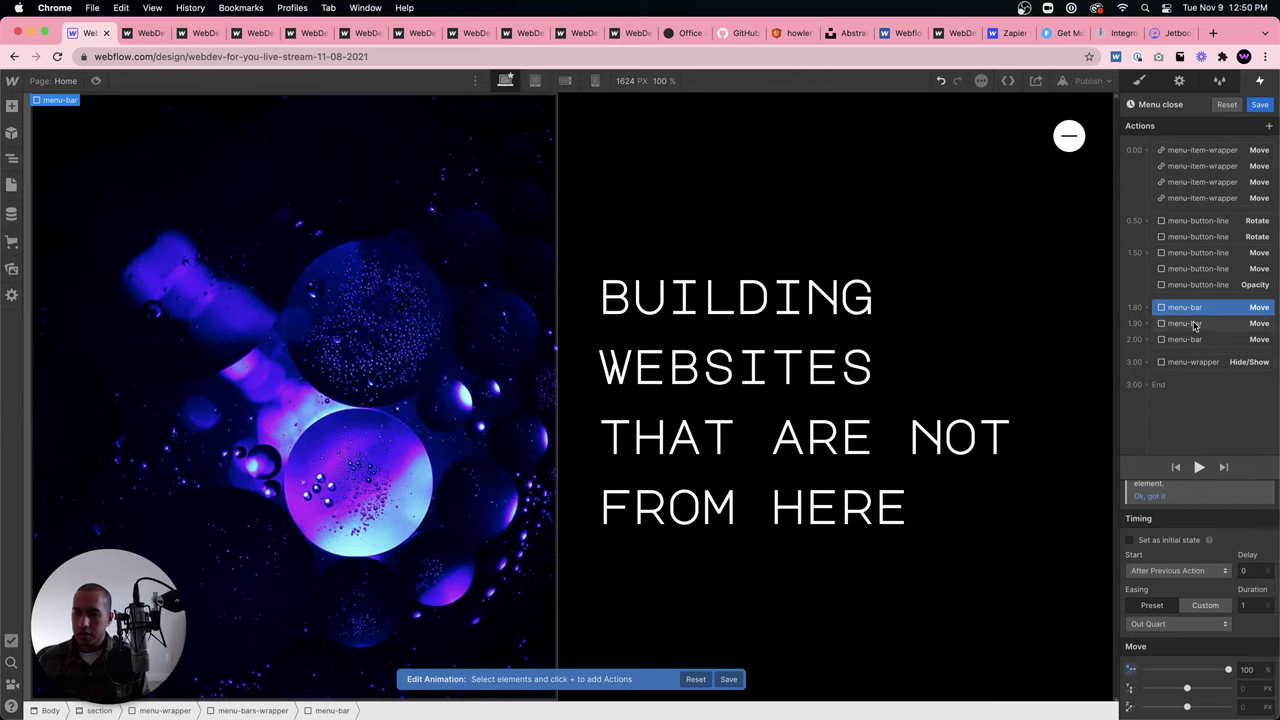
left_click(1196, 323)
left_click(1192, 340)
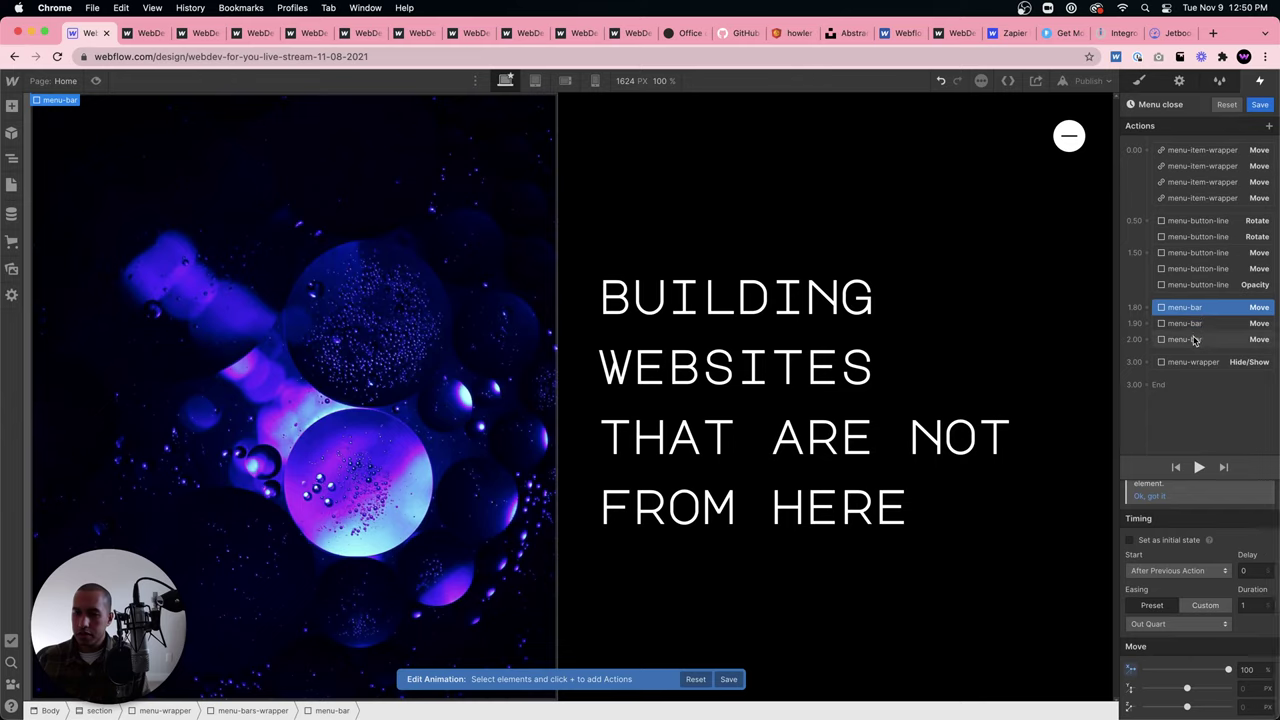
left_click(1193, 309, "shift")
left_click_drag(1193, 309, 1196, 302)
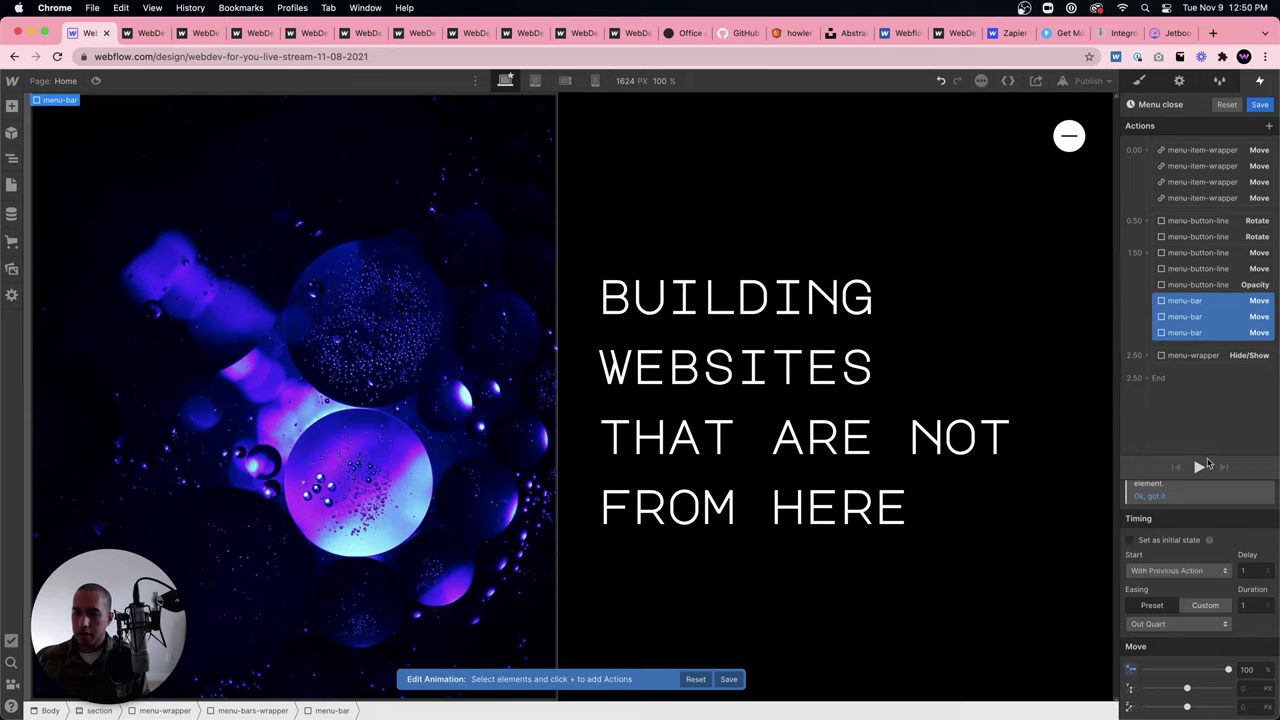
Set the first menu-bar action's delay to 0.1 and start editing the last one's delay.
left_click(1186, 300)
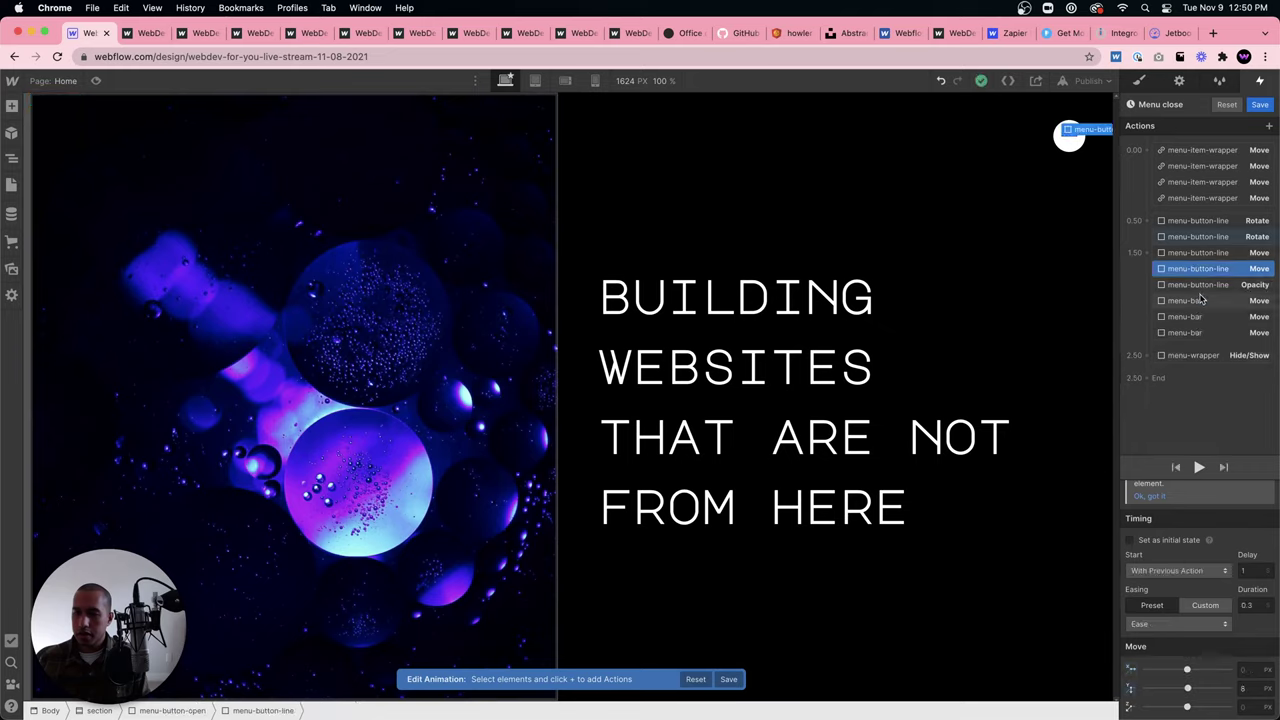
left_click(1248, 570)
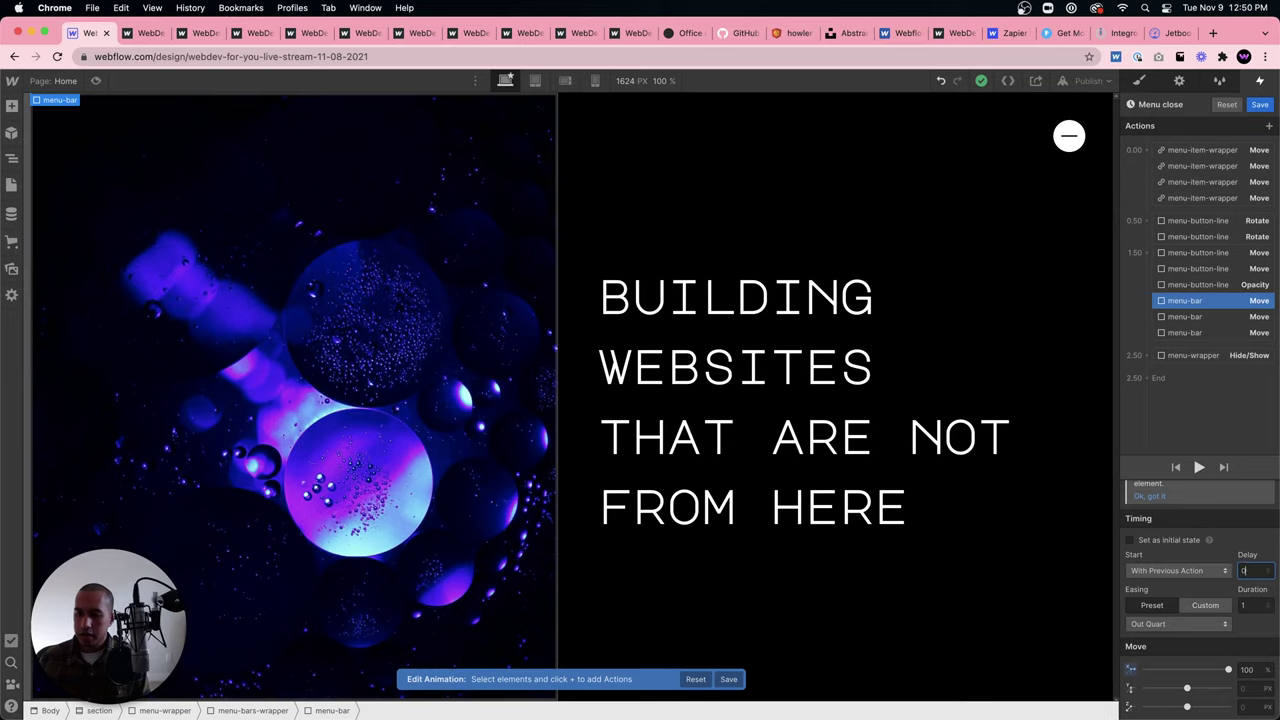
type("0.1")
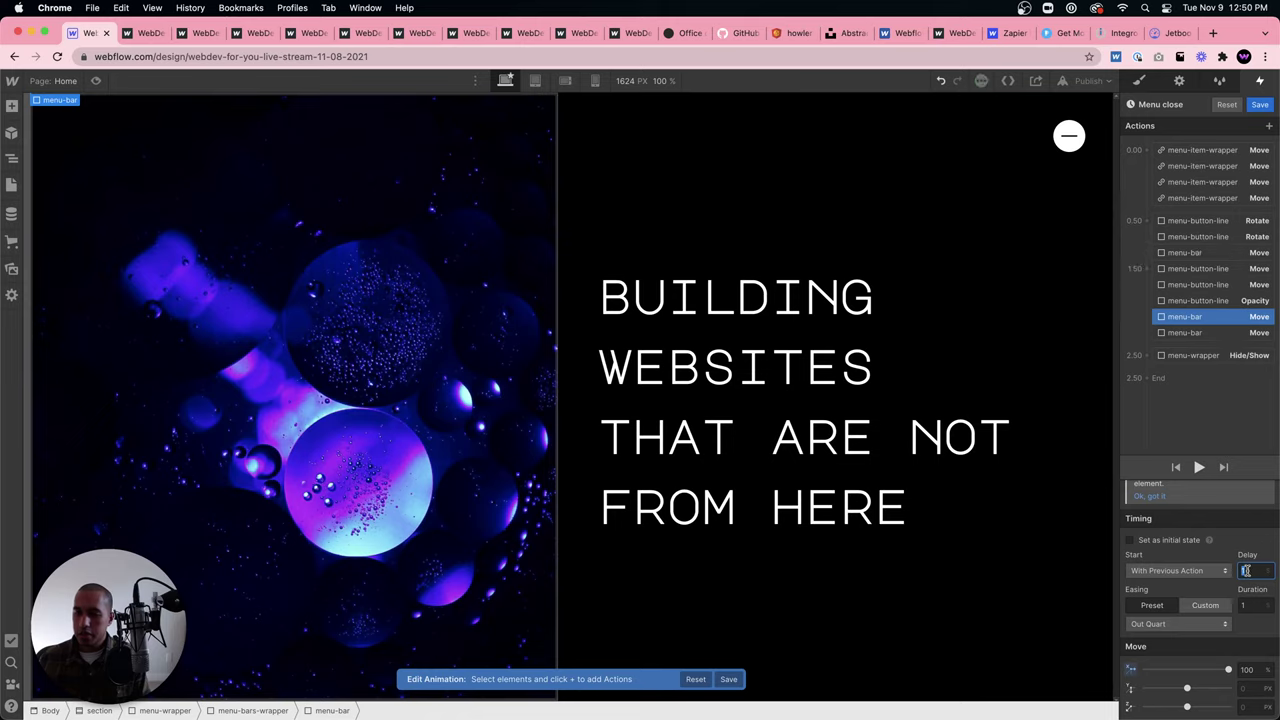
left_click(1190, 332)
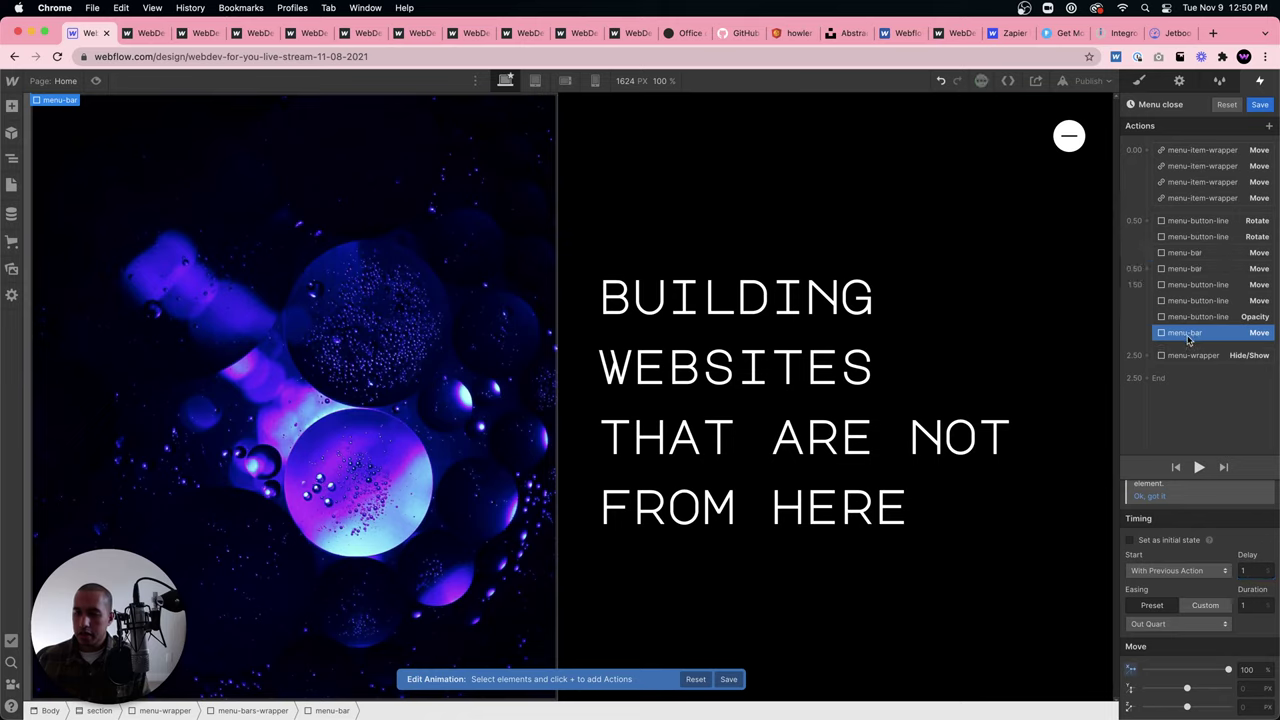
left_click(1250, 570)
Give the last menu-bar action a 0.2 delay, preview the menu, and save Menu close.
type("0.2")
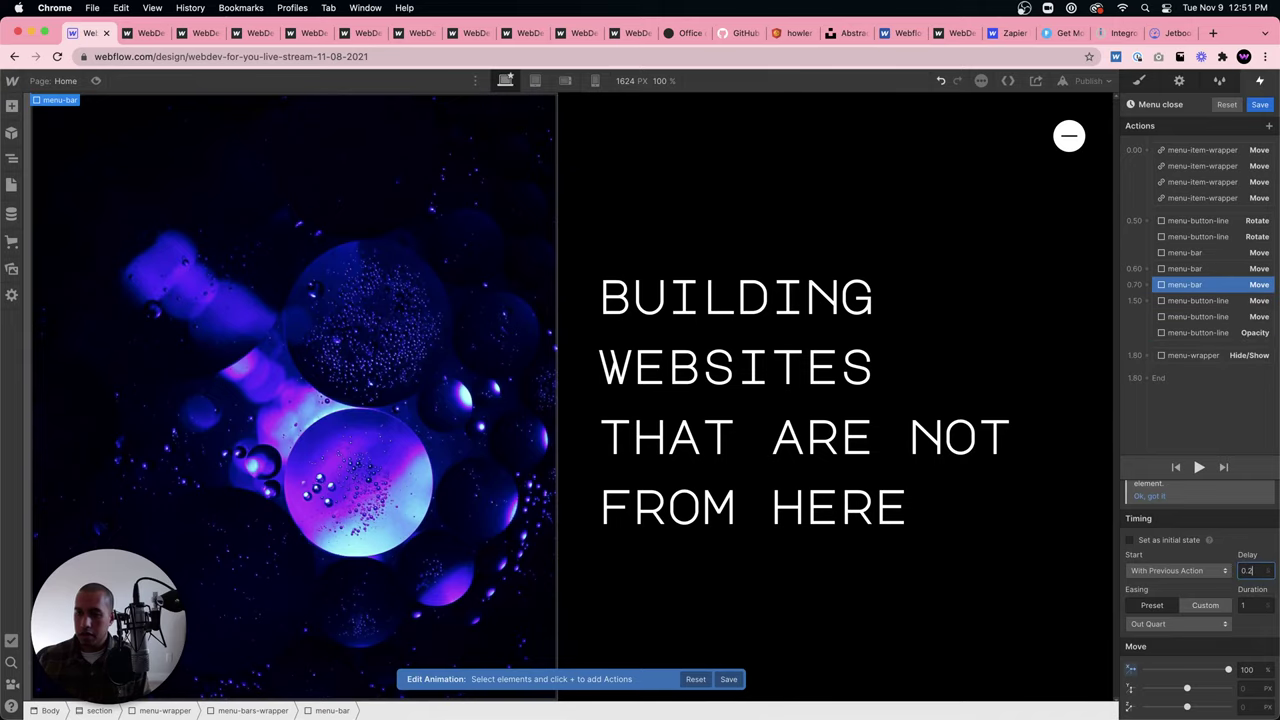
key("super+shift+p")
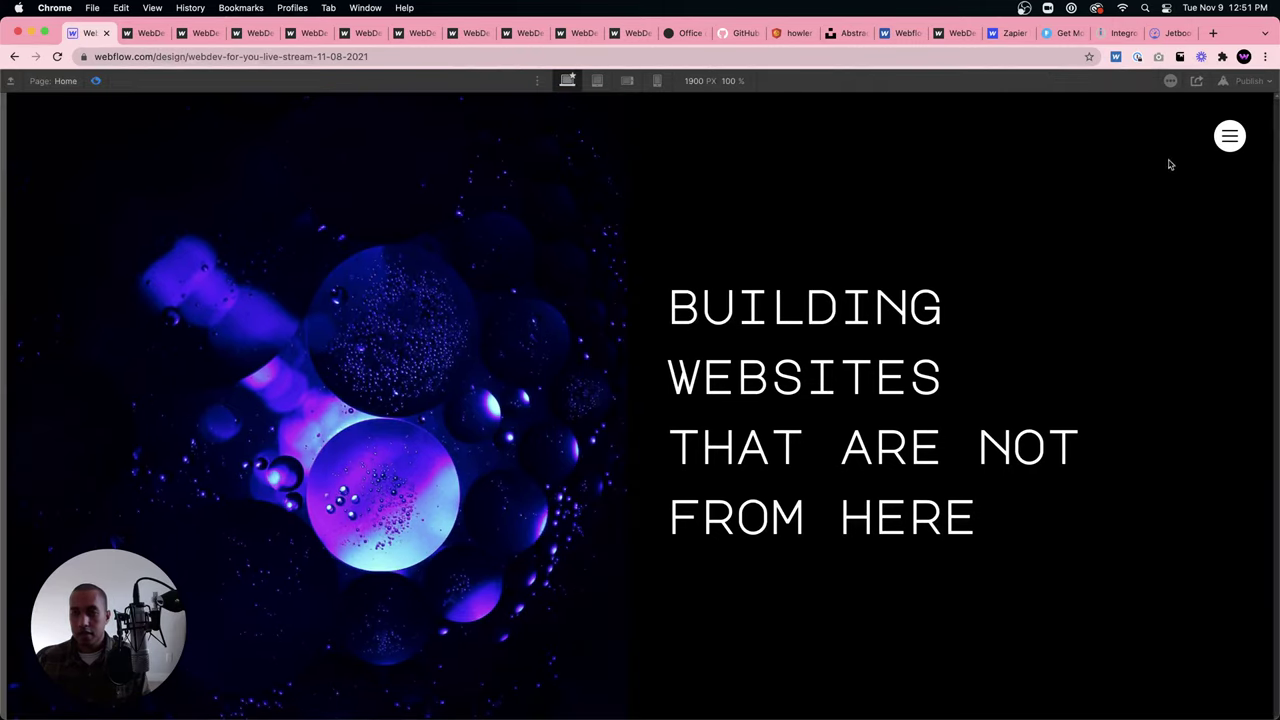
left_click(1232, 134)
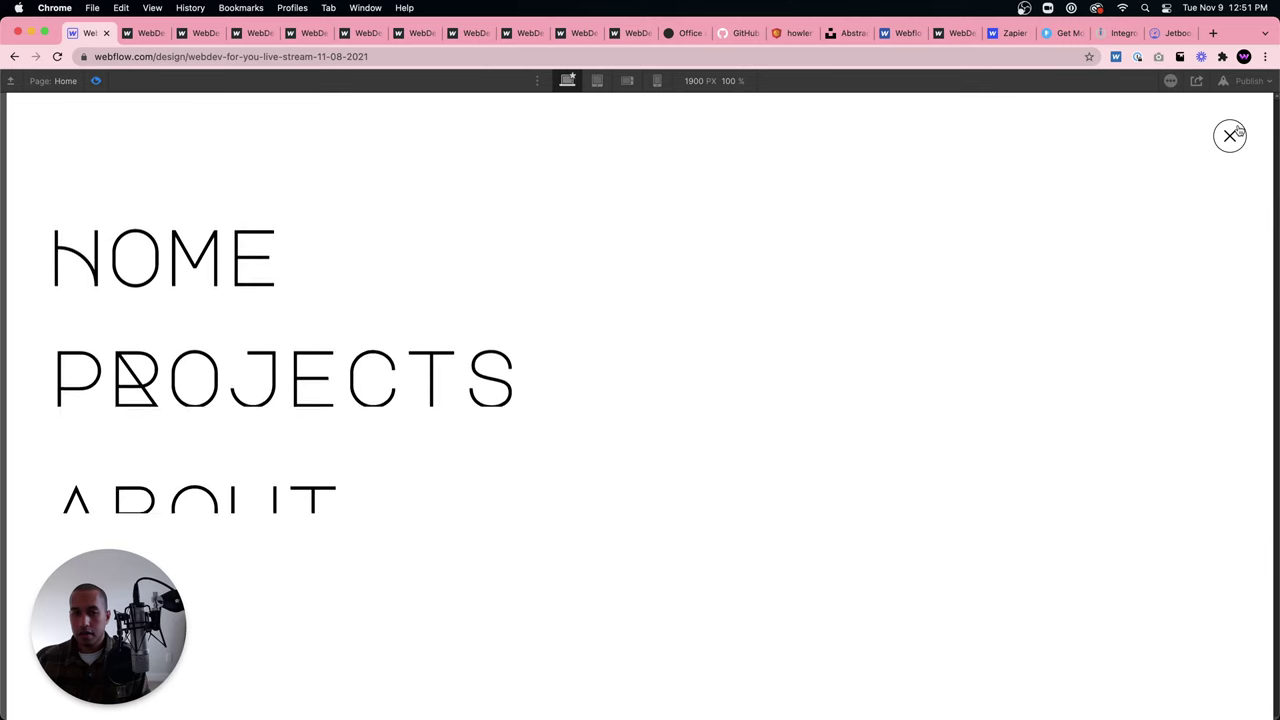
left_click(1238, 130)
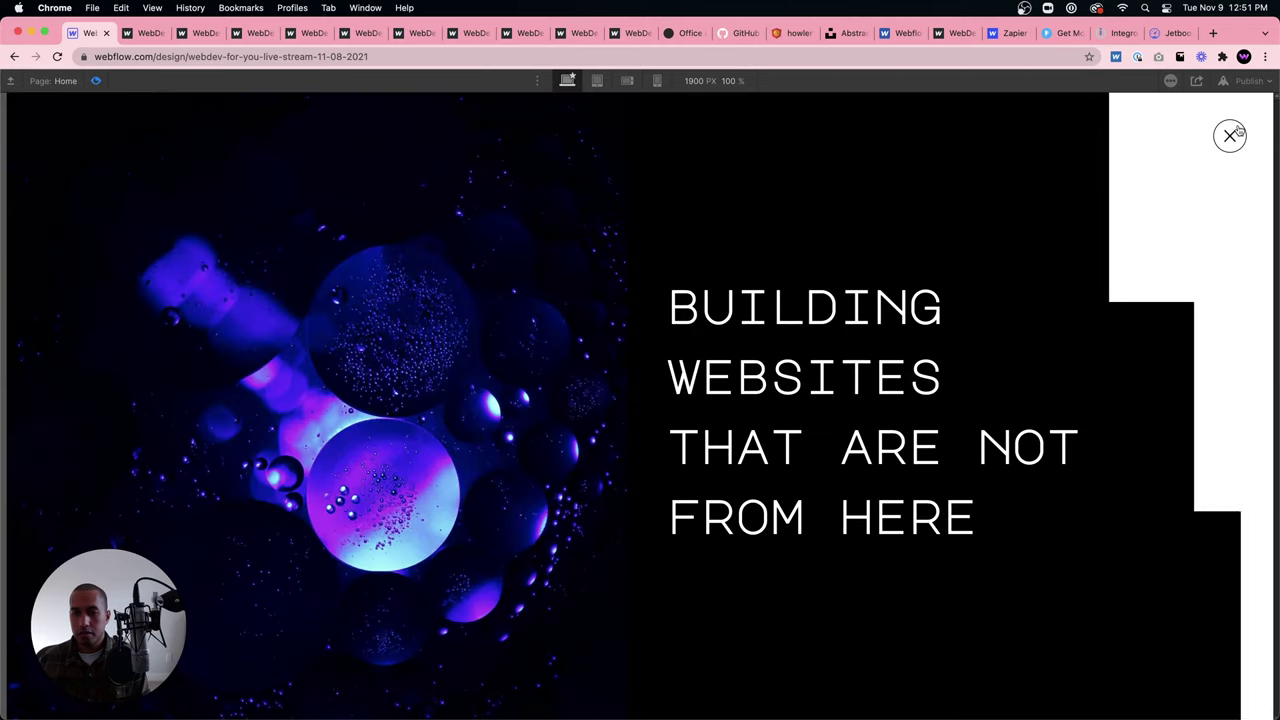
left_click(96, 81)
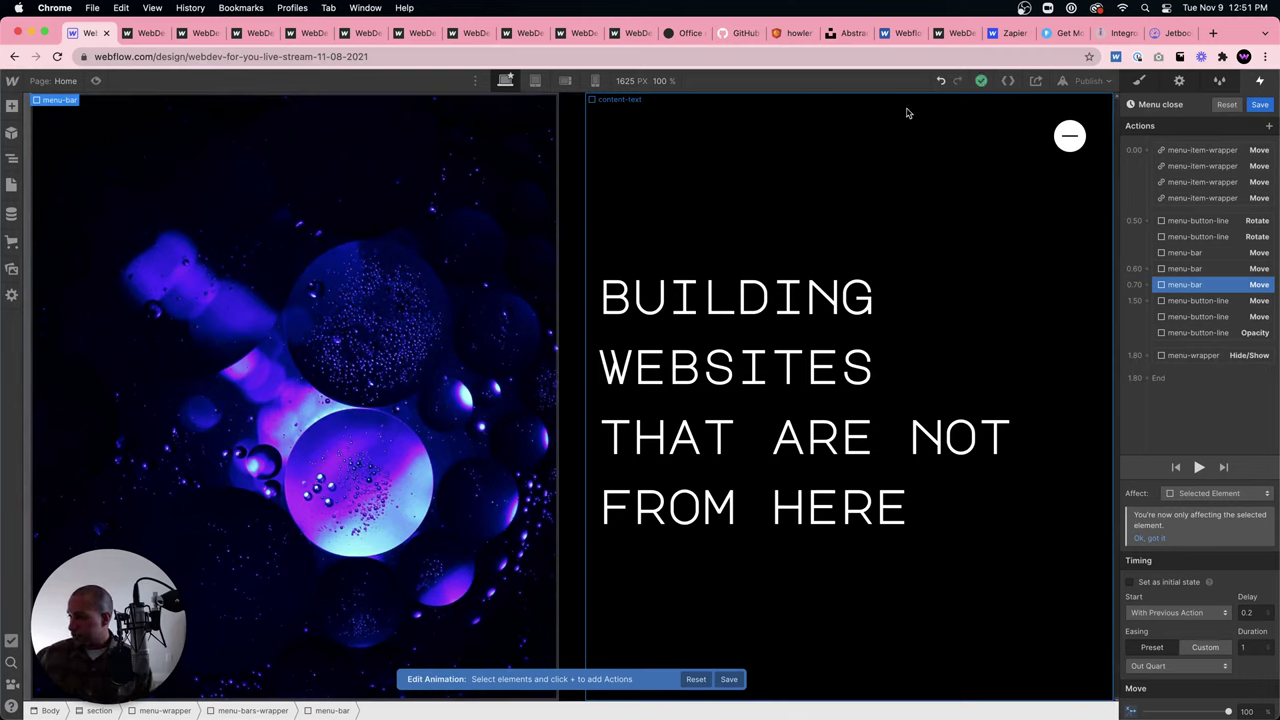
left_click(1259, 104)
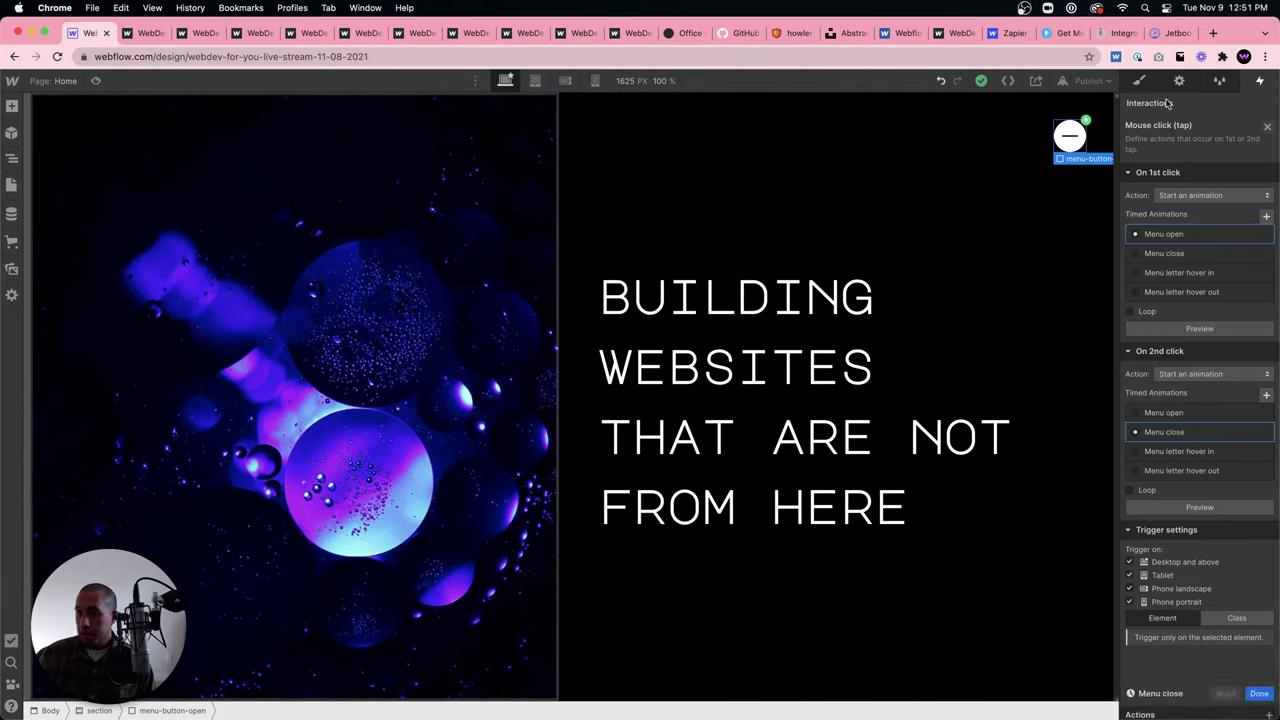
Publish the site to the selected webflow.io domain, then reopen the publish destinations.
left_click(459, 57)
left_click(1088, 81)
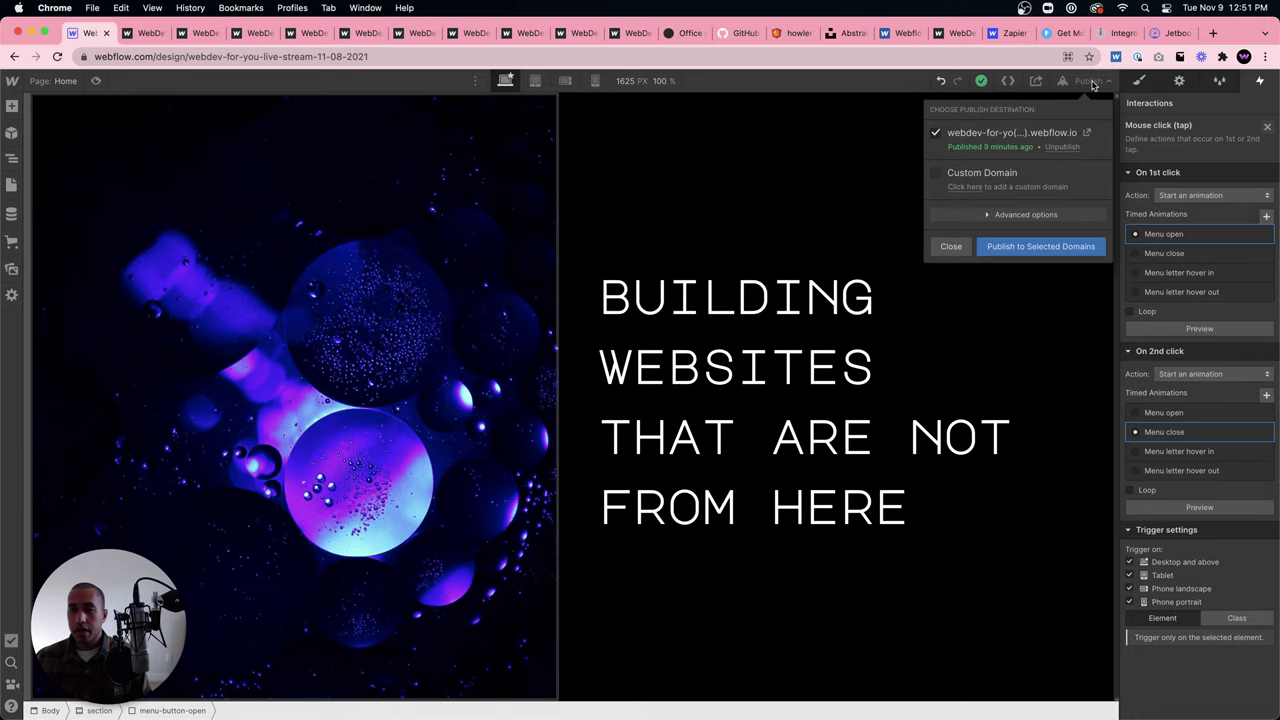
left_click(1041, 246)
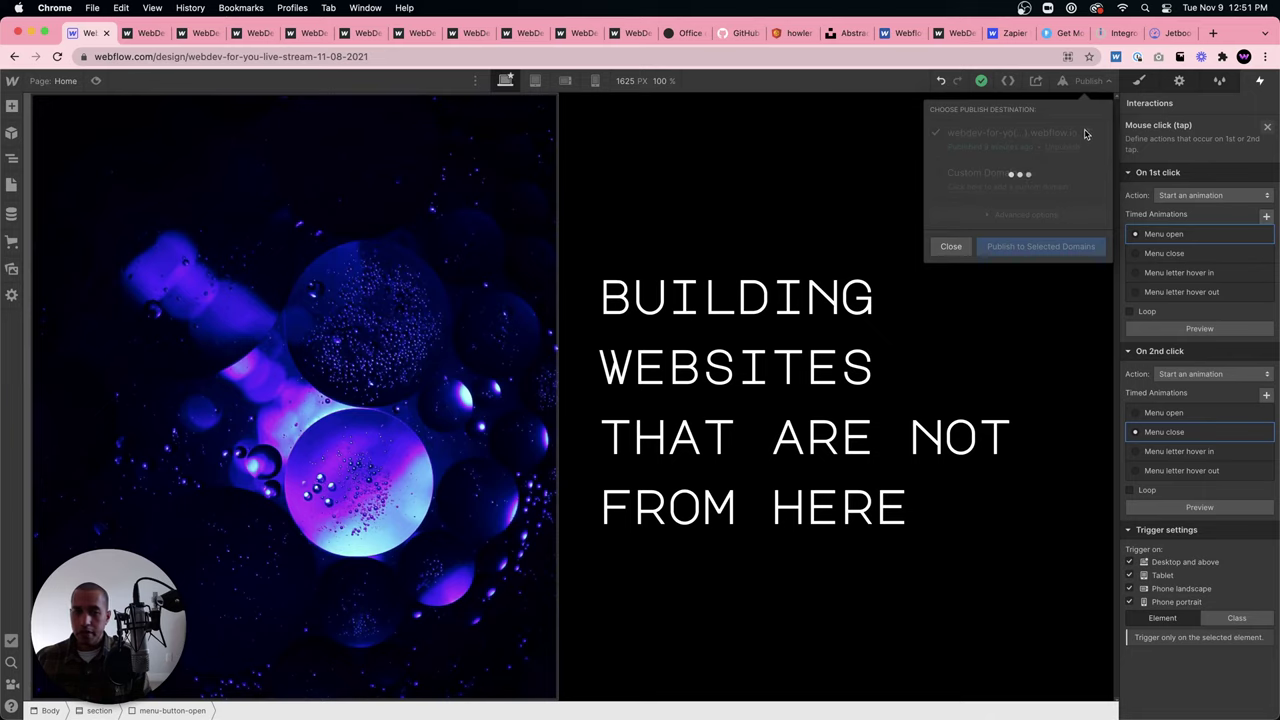
left_click(11, 158)
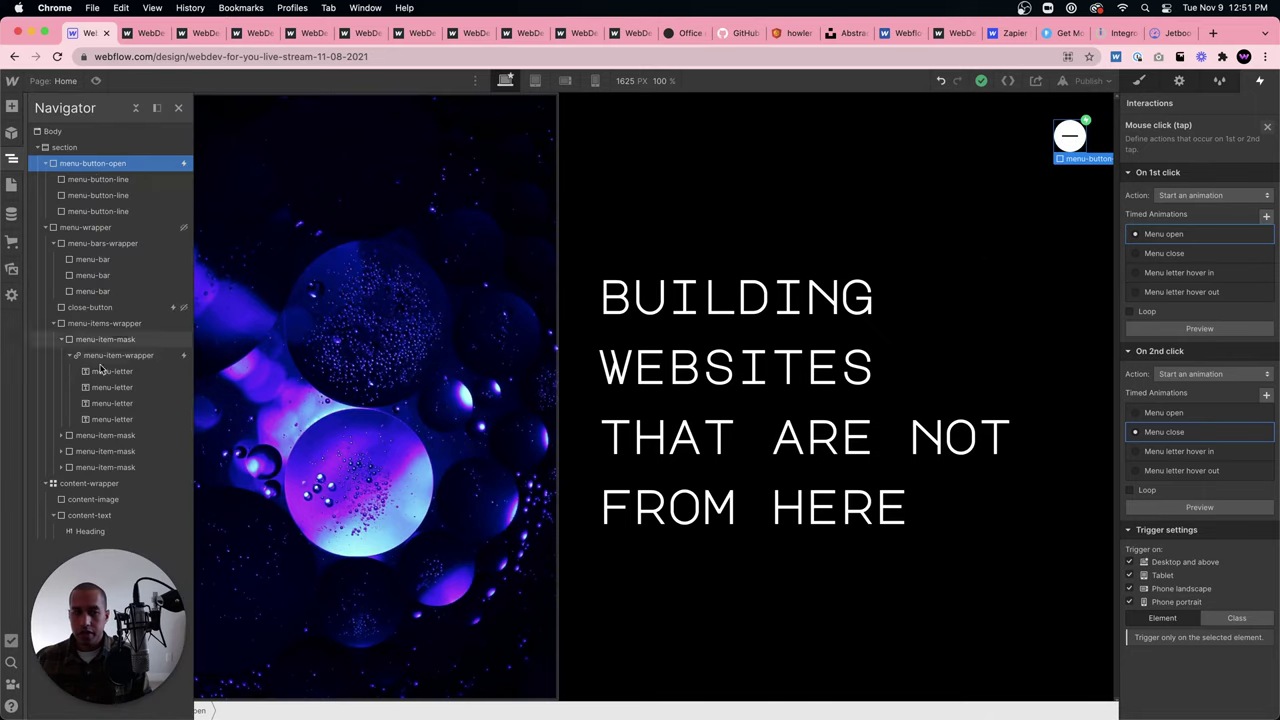
left_click(1088, 81)
Open the published site in a new tab and select its web address and heading text.
left_click(1086, 131)
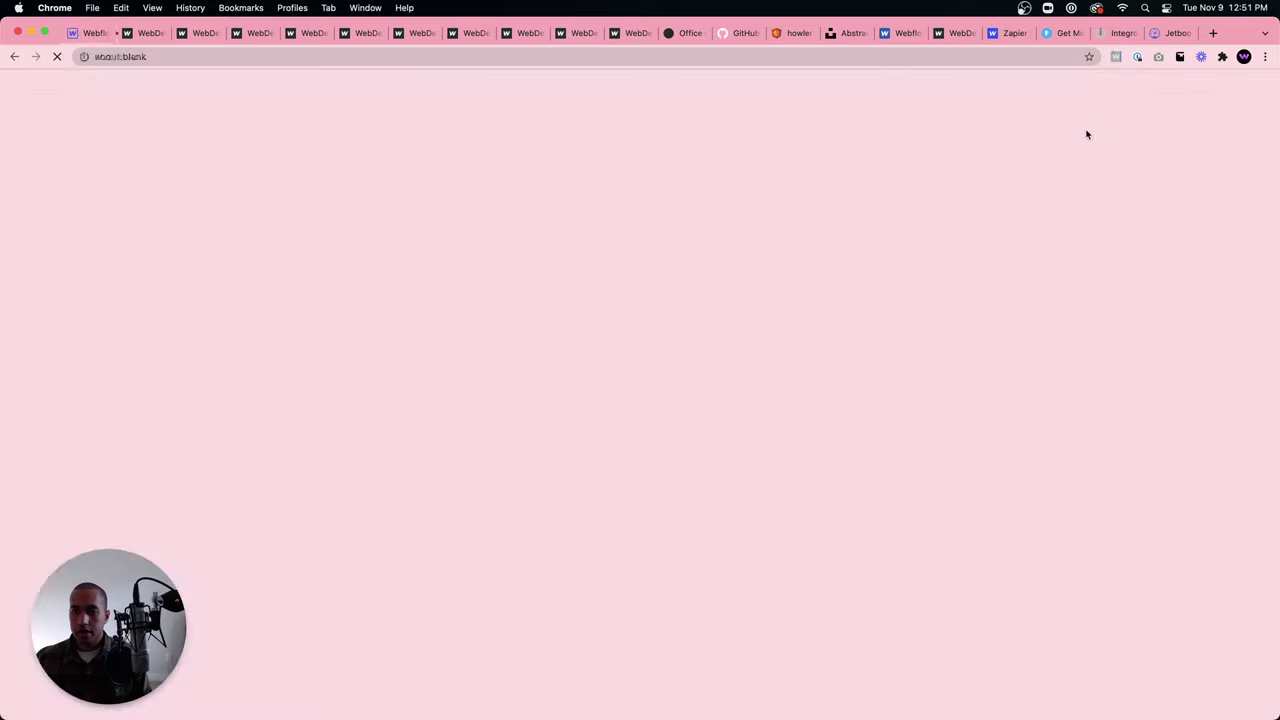
left_click(446, 56)
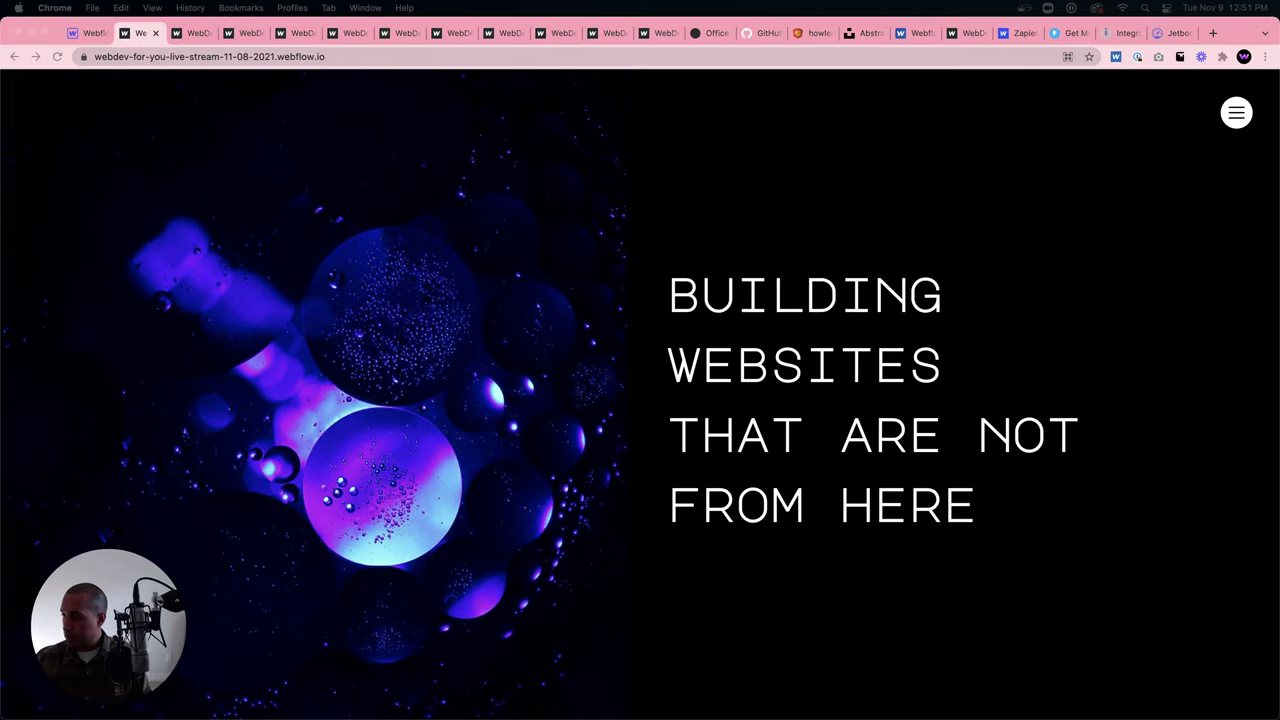
key("super+Tab")
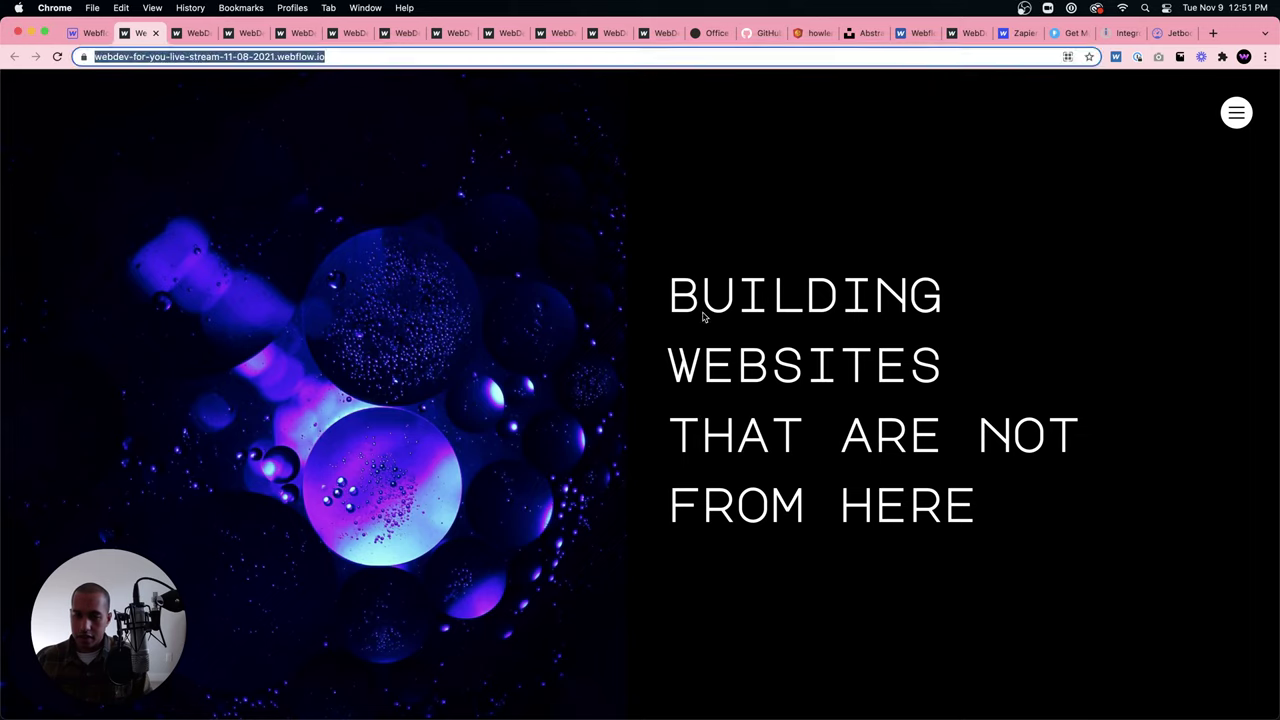
left_click_drag(703, 316, 838, 366)
left_click(855, 412)
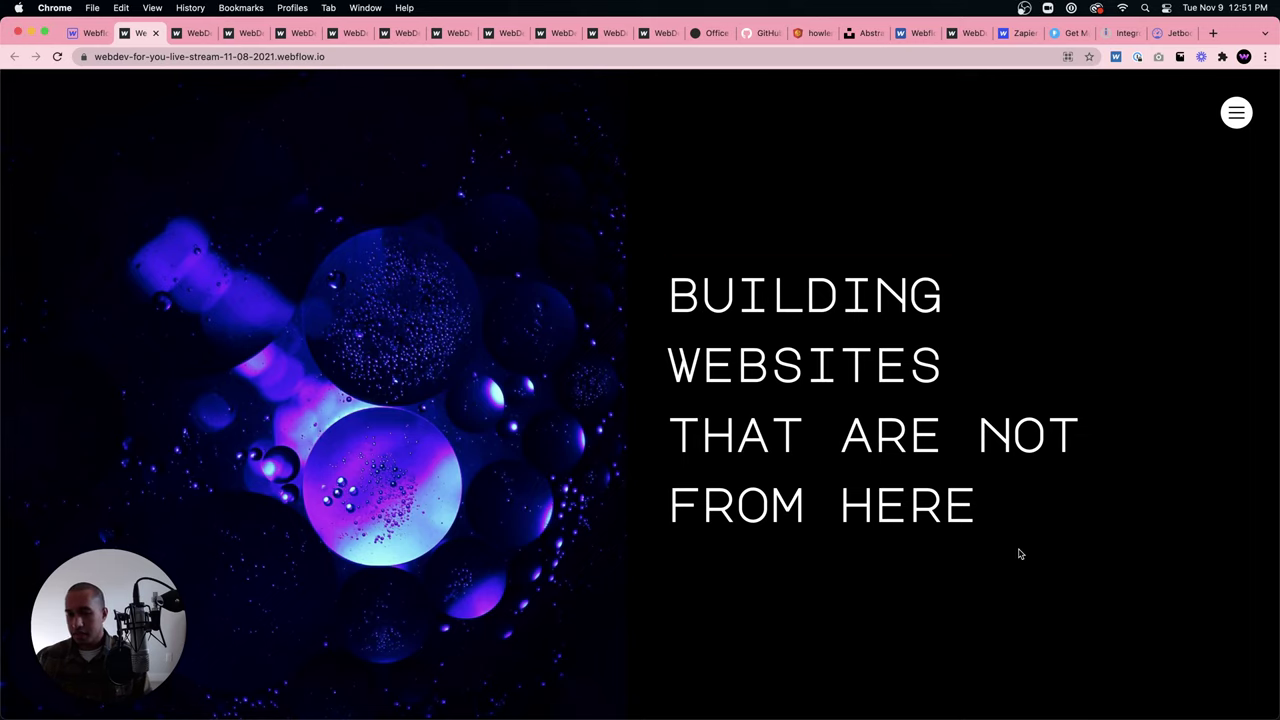
Open and close the live site's menu to check the retimed close animation.
left_click(1236, 113)
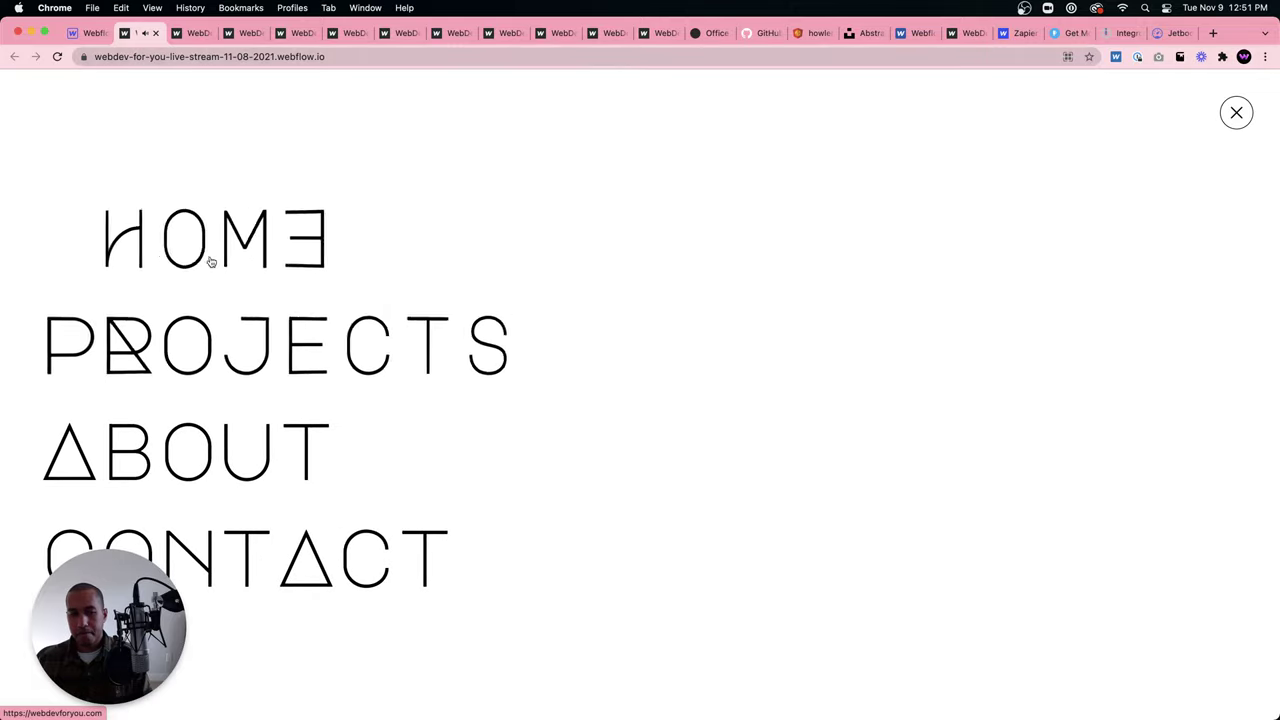
left_click(1226, 115)
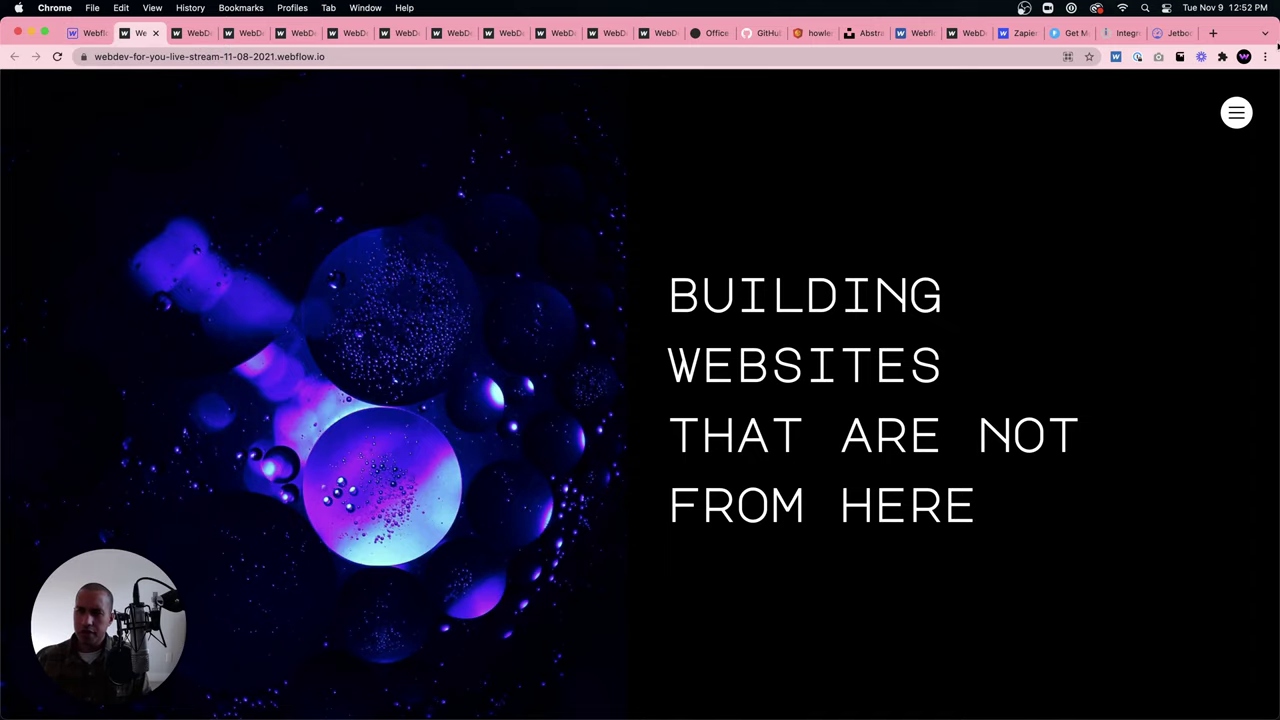
left_click(1213, 33)
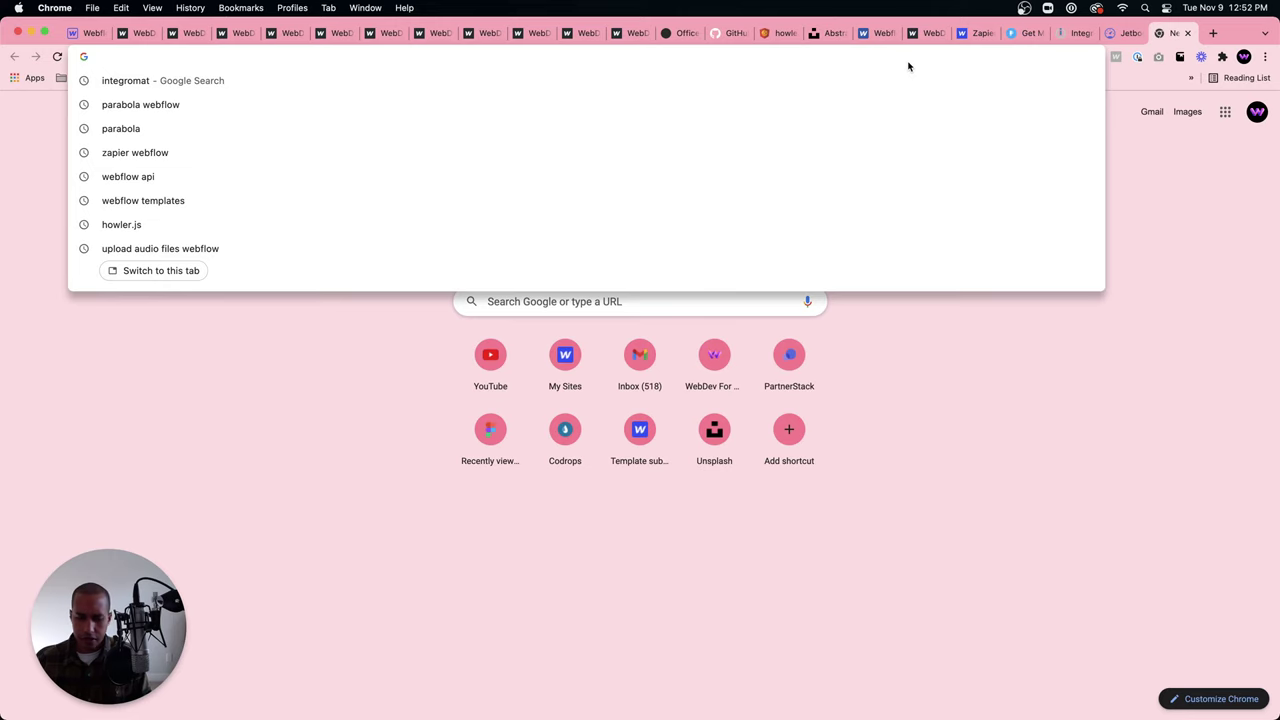
Search 'calendly webflow', open Webflow University's Embed Calendly lesson, and select its URL.
type("calendly webflow")
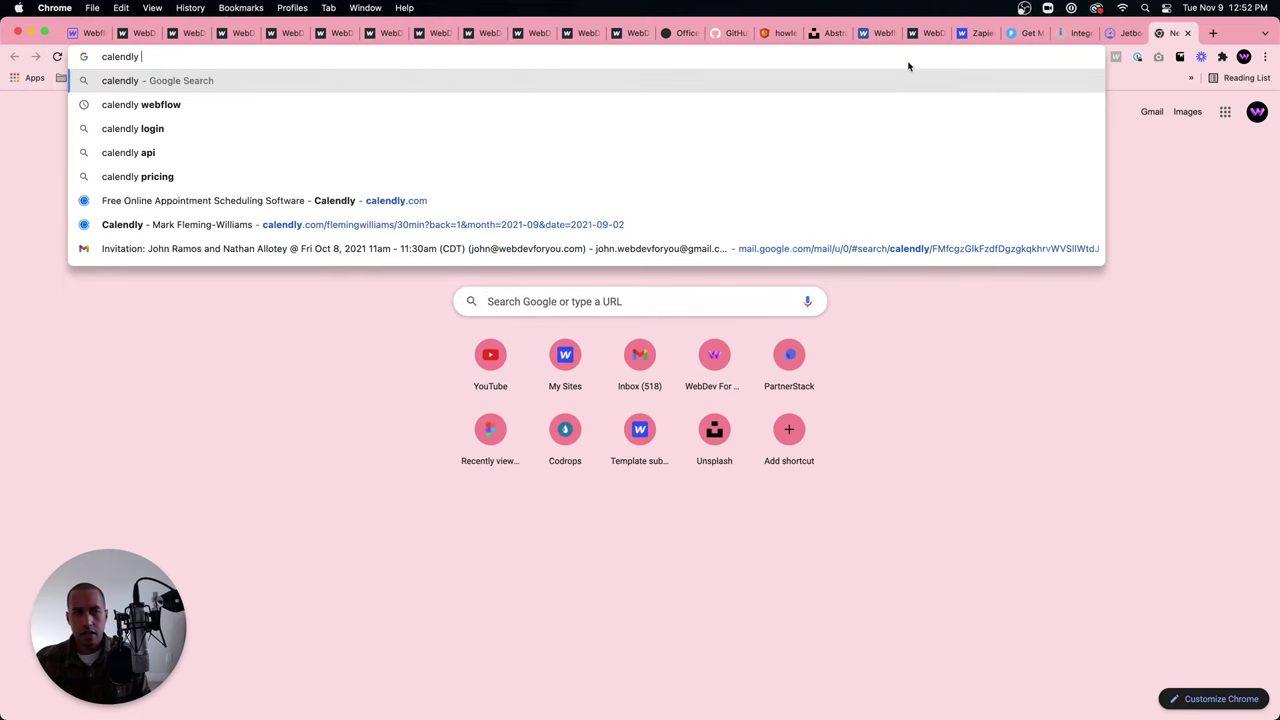
key("Return")
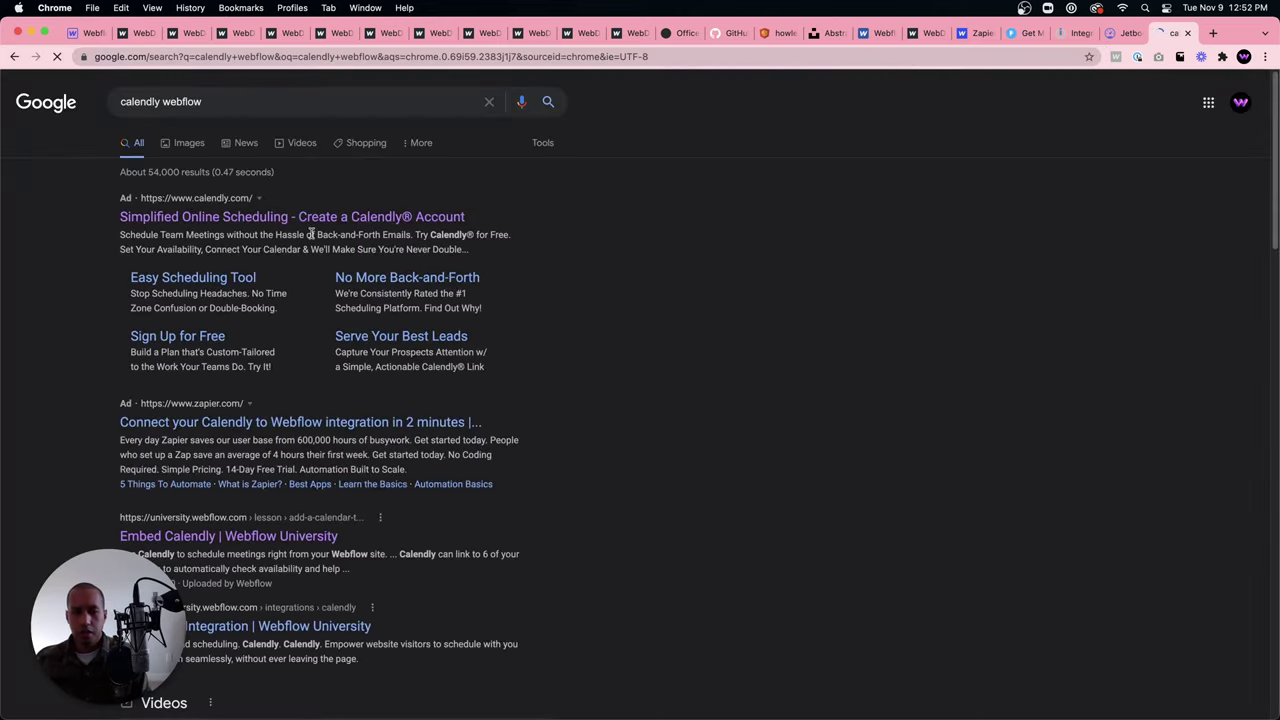
left_click(228, 538)
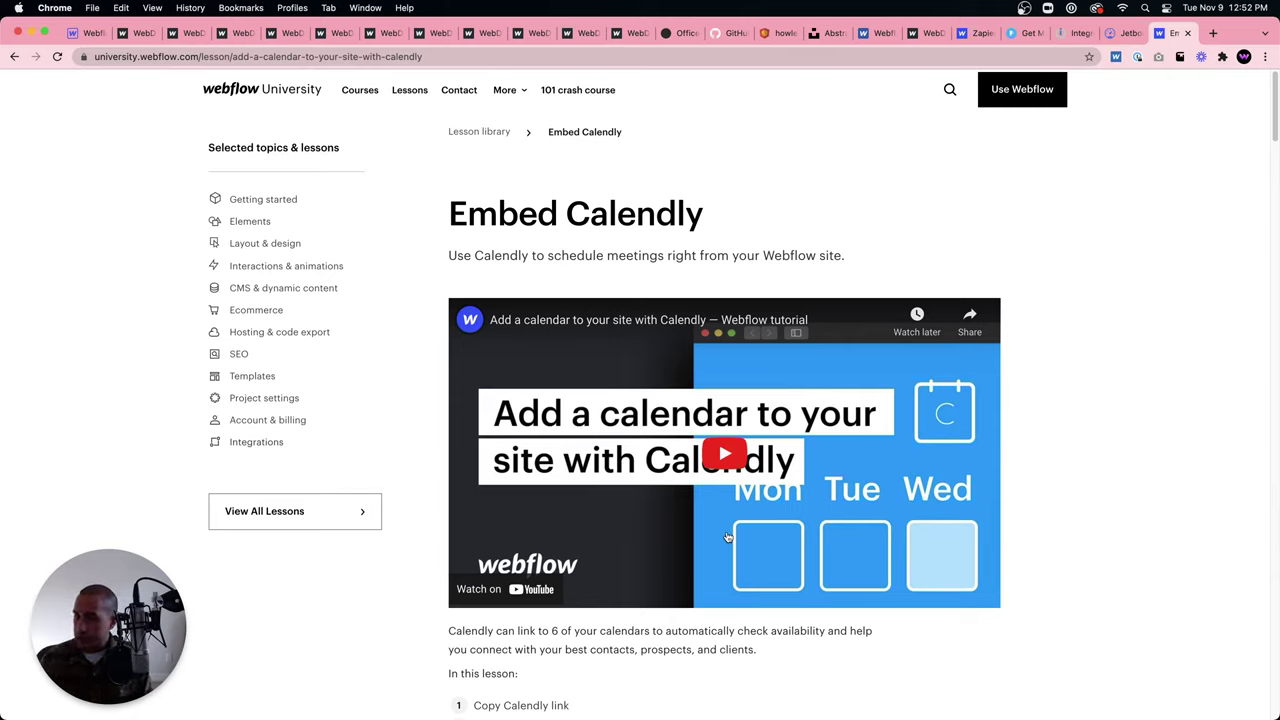
left_click(369, 57)
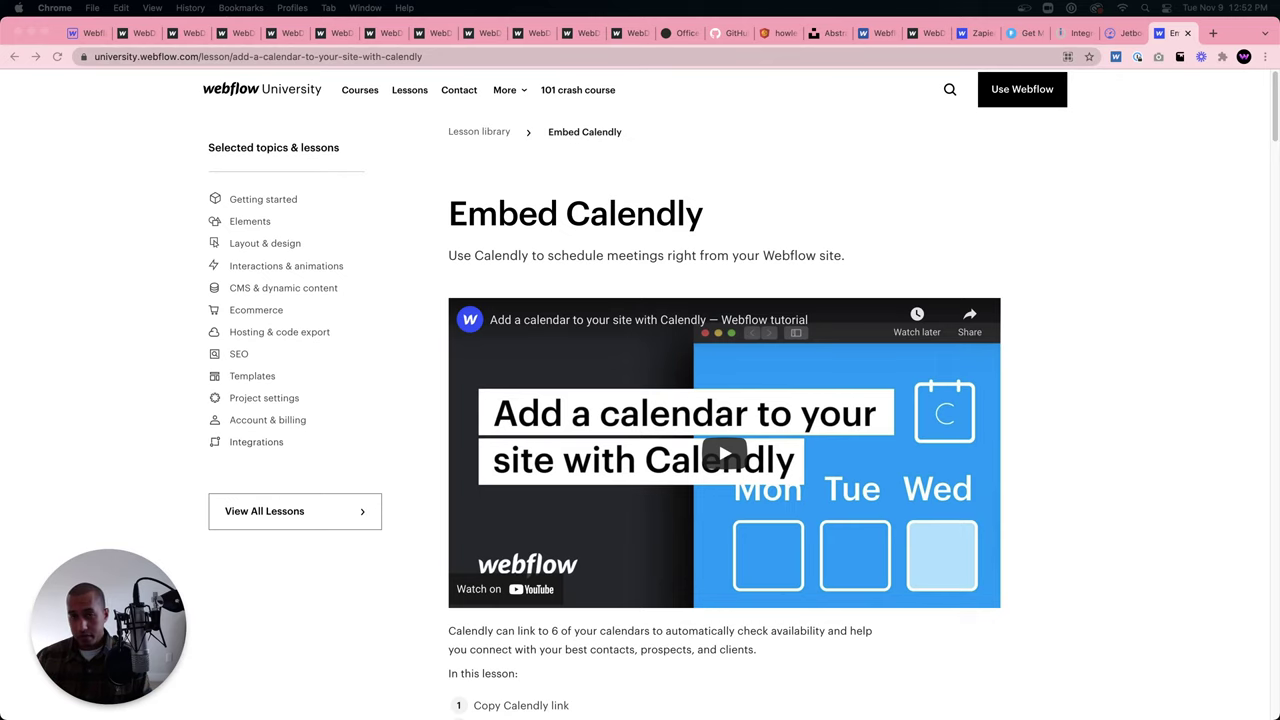
key("super+l")
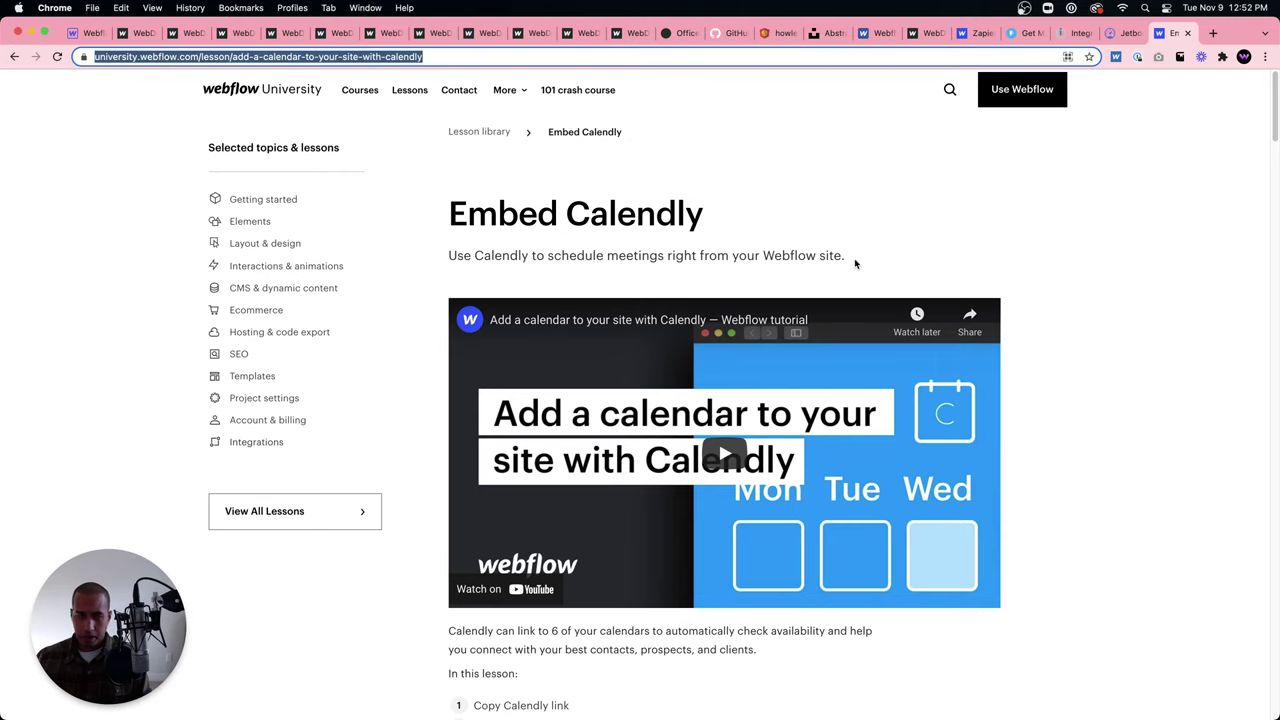
Dismiss the Webflow publish destinations panel, then bring up the howler.js GitHub repository.
left_click(104, 37)
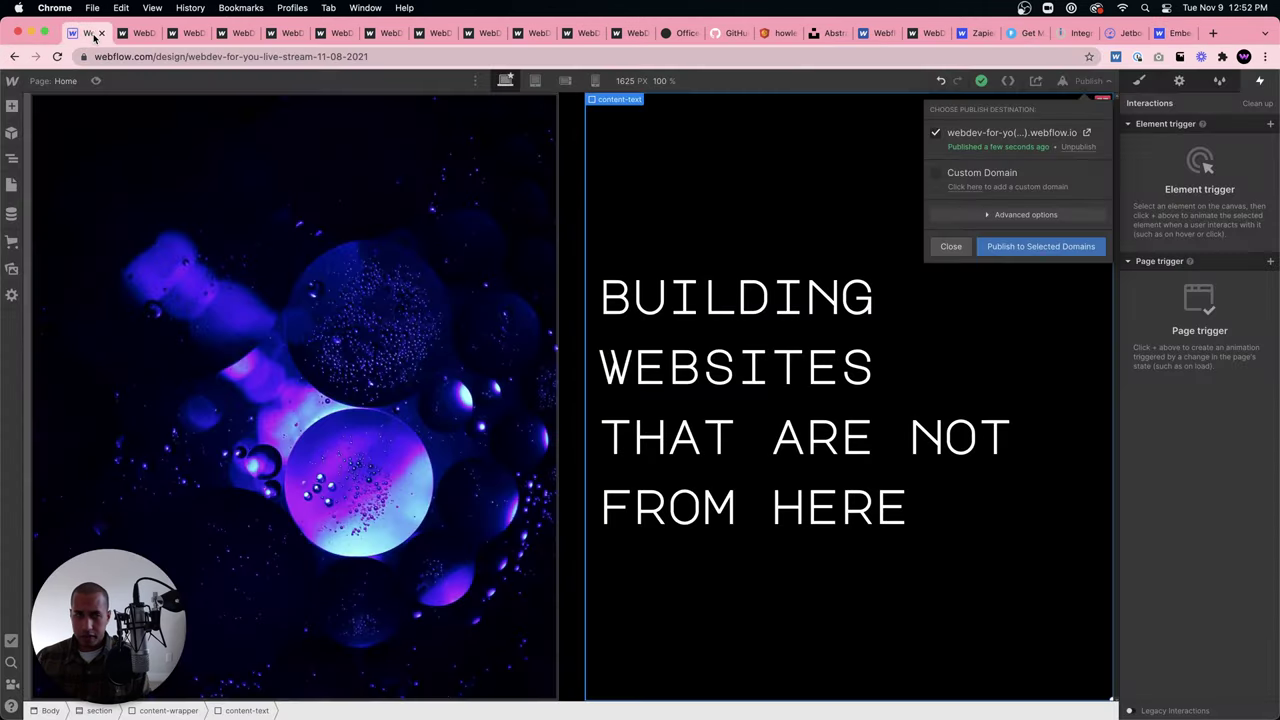
left_click(947, 247)
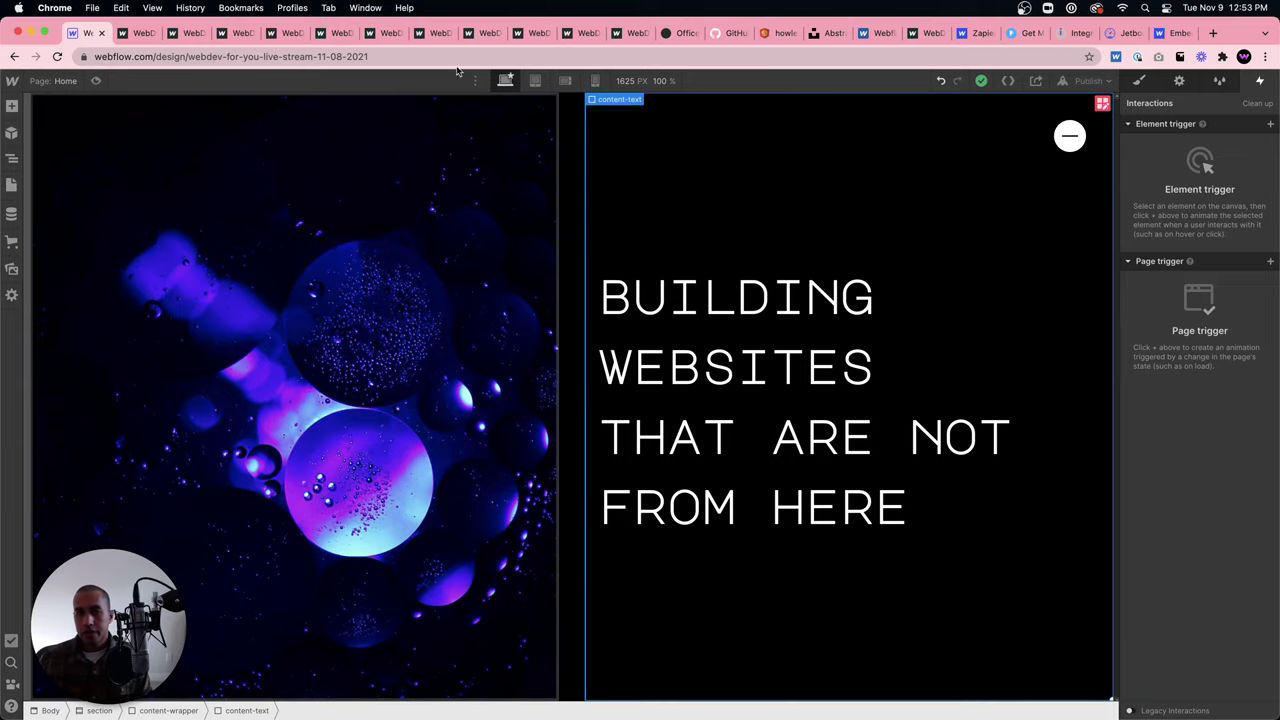
left_click(733, 33)
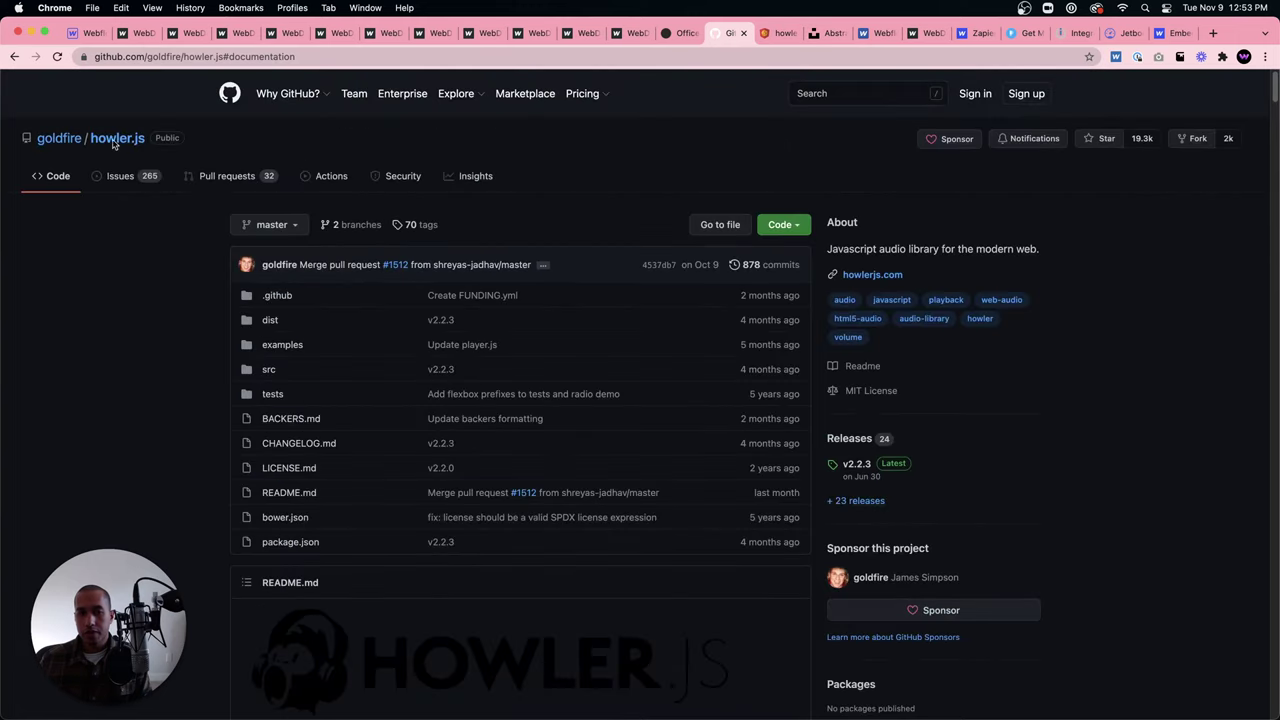
Go back to the howlerjs.com homepage, browse it, and return to the live webflow.io site.
left_click(15, 56)
scroll(366, 313, "down", 5)
scroll(366, 313, "down", 10)
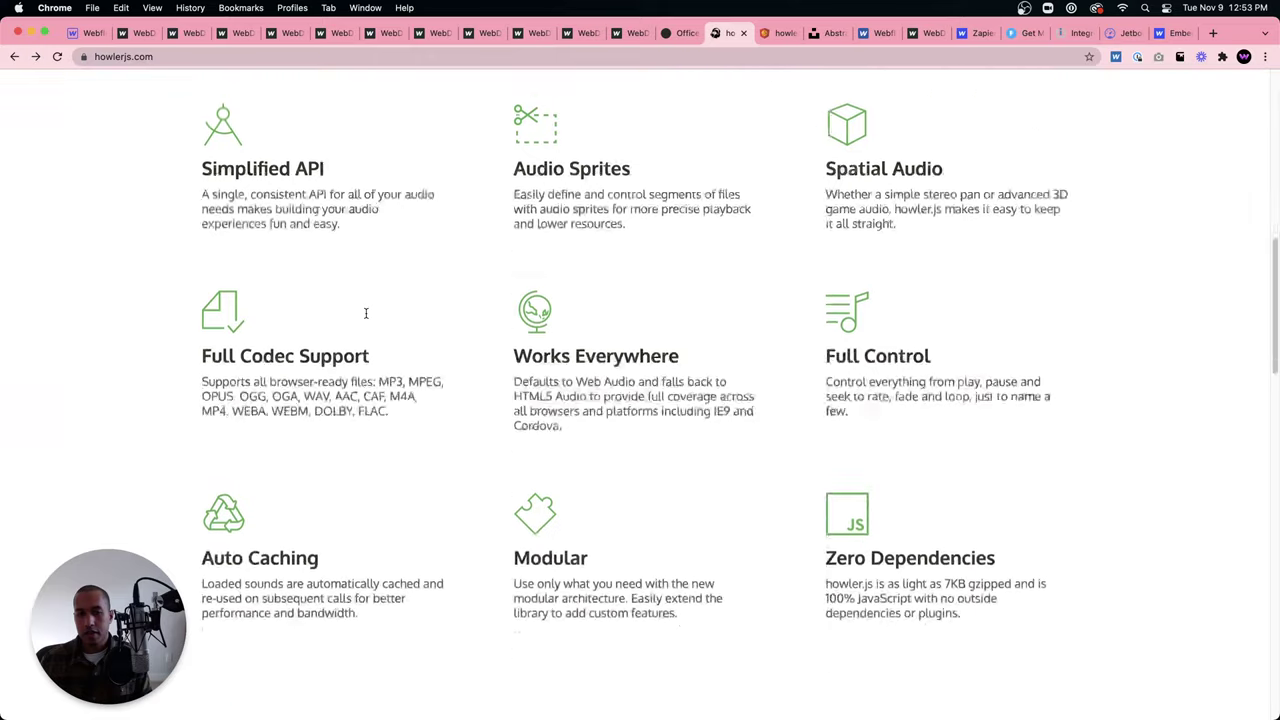
scroll(340, 320, "up", 5)
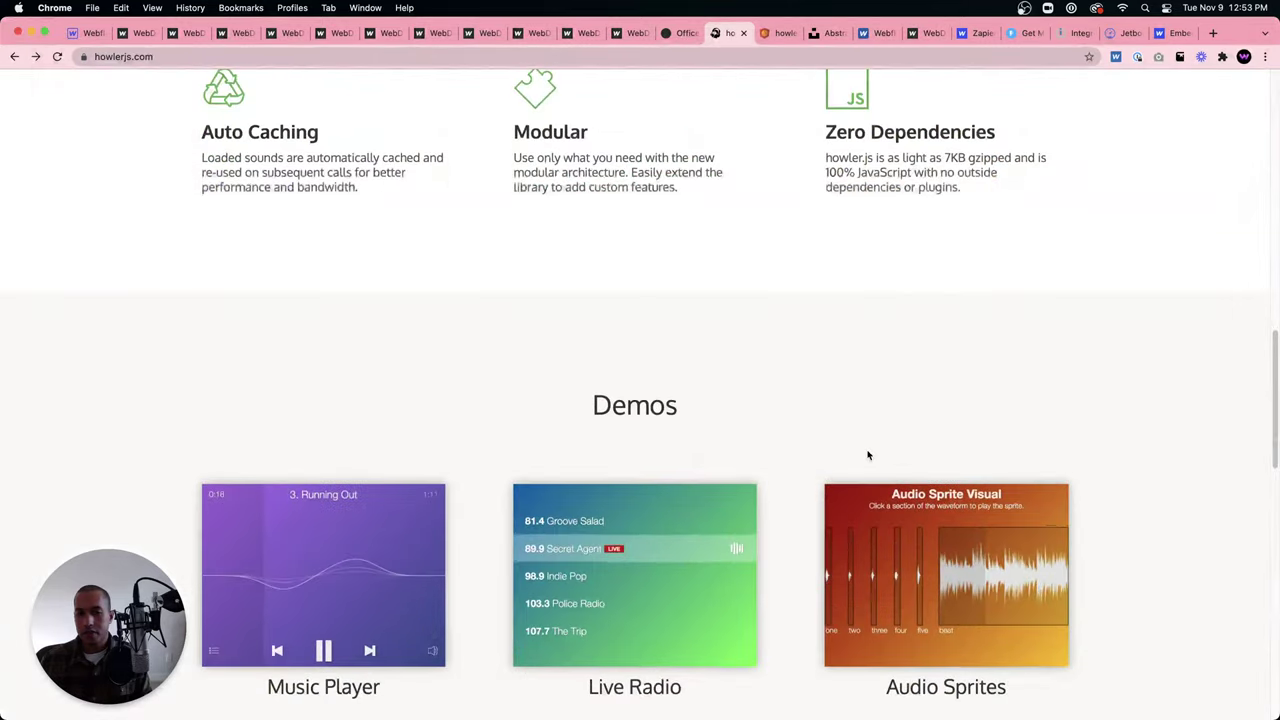
scroll(837, 463, "down", 10)
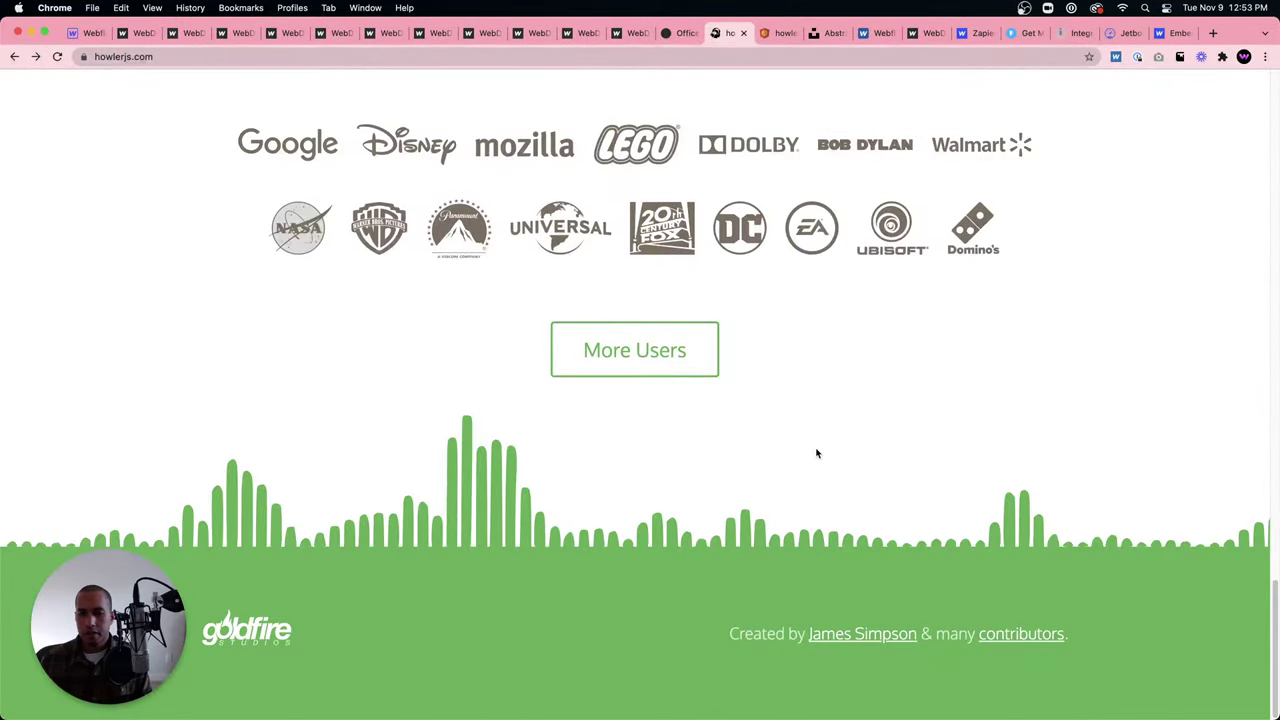
scroll(817, 449, "up", 20)
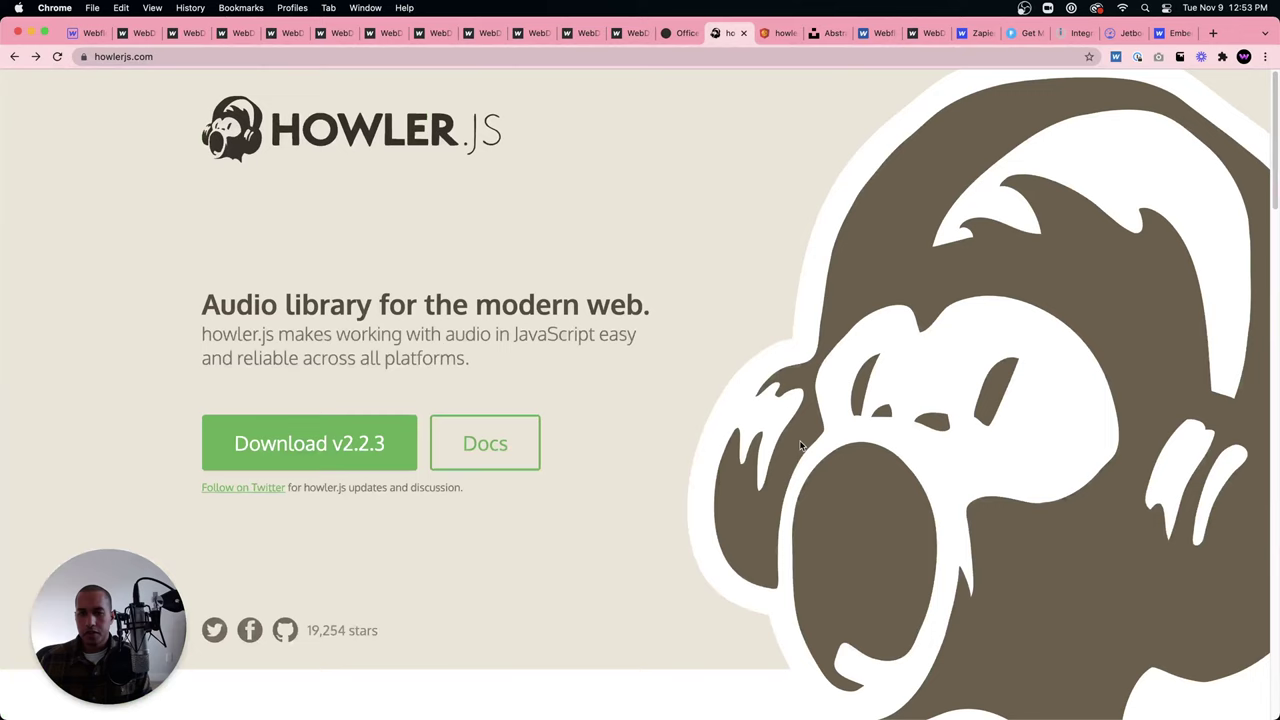
left_click(124, 34)
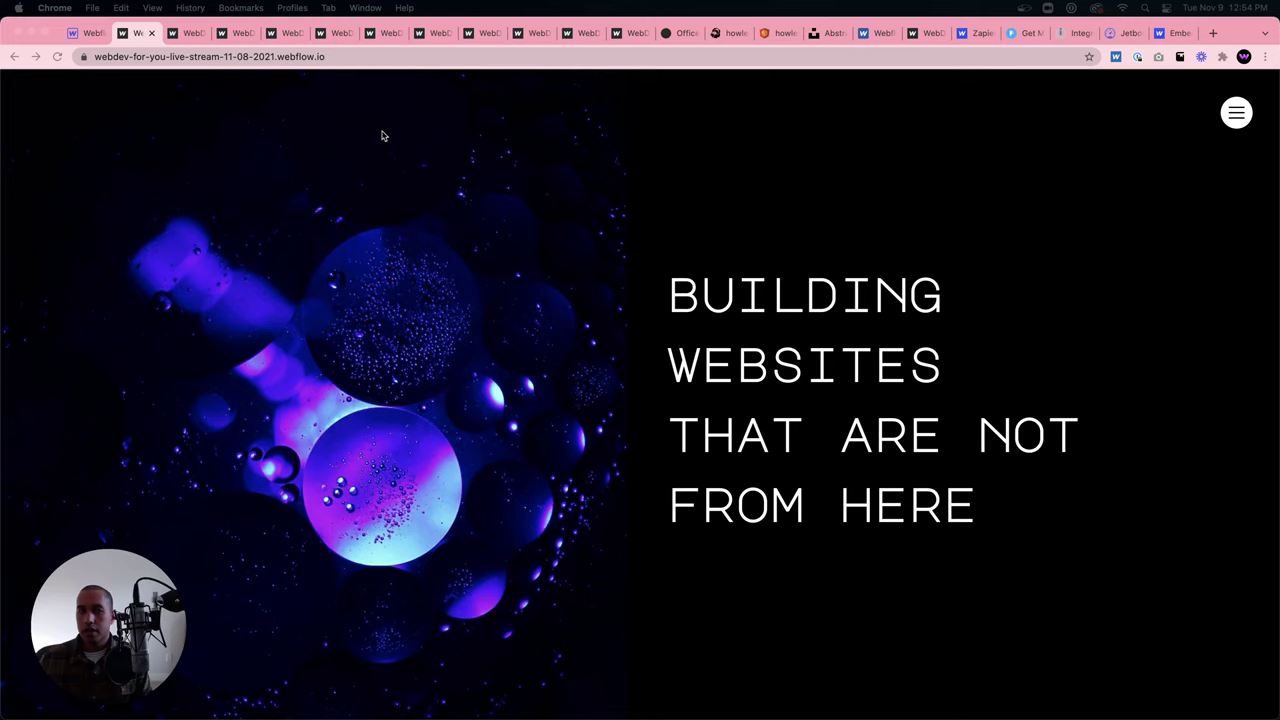
Open the project's SEO settings and check the robots.txt and webflow.io subdomain indexing options.
left_click(74, 35)
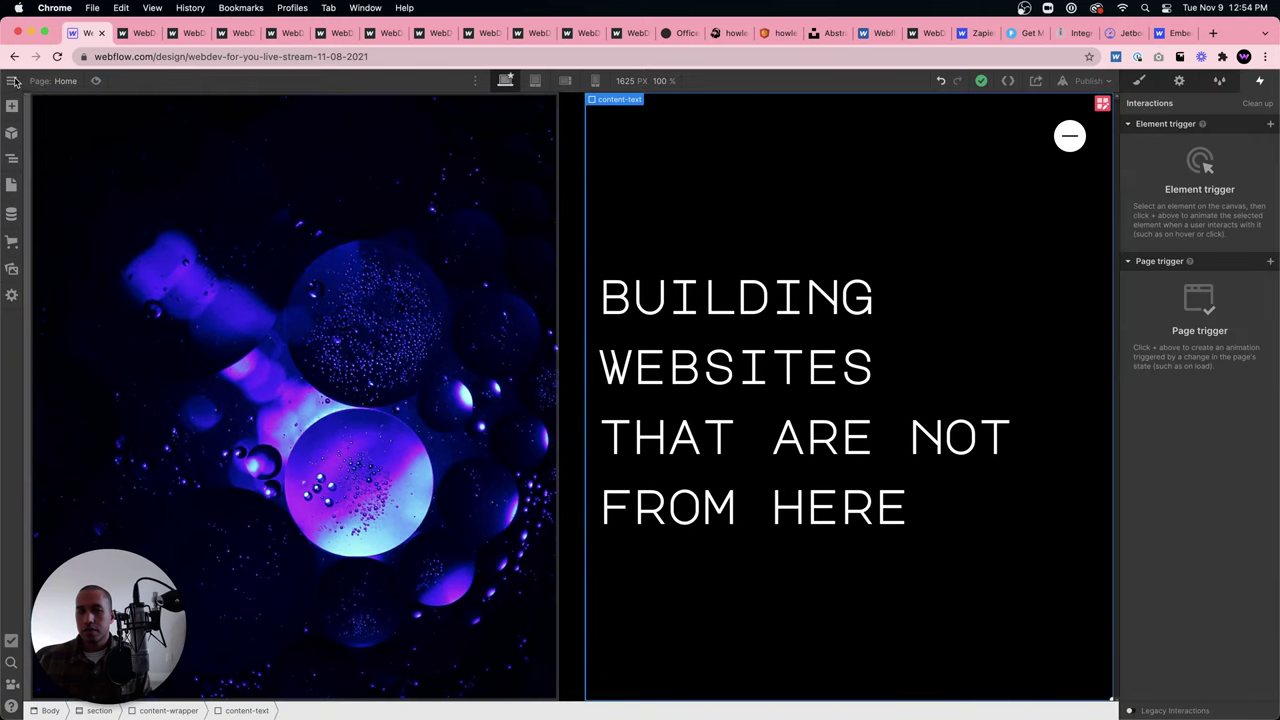
mouse_move(18, 84)
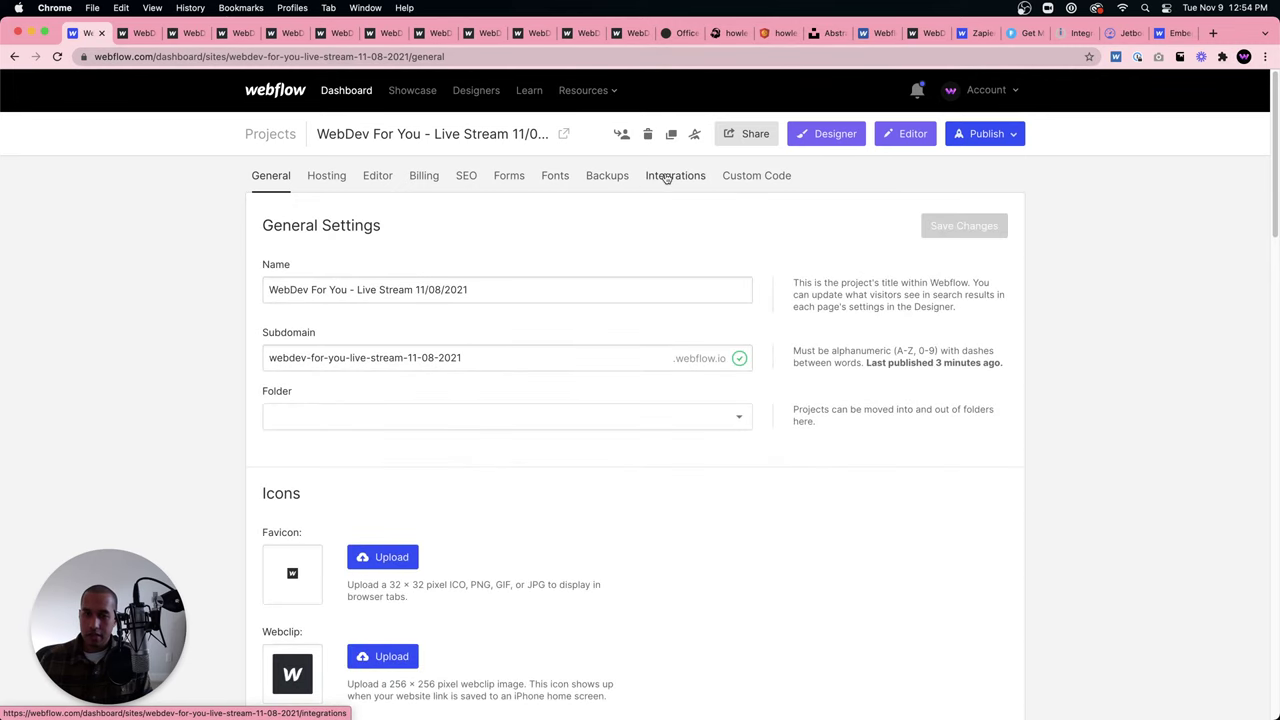
left_click(467, 176)
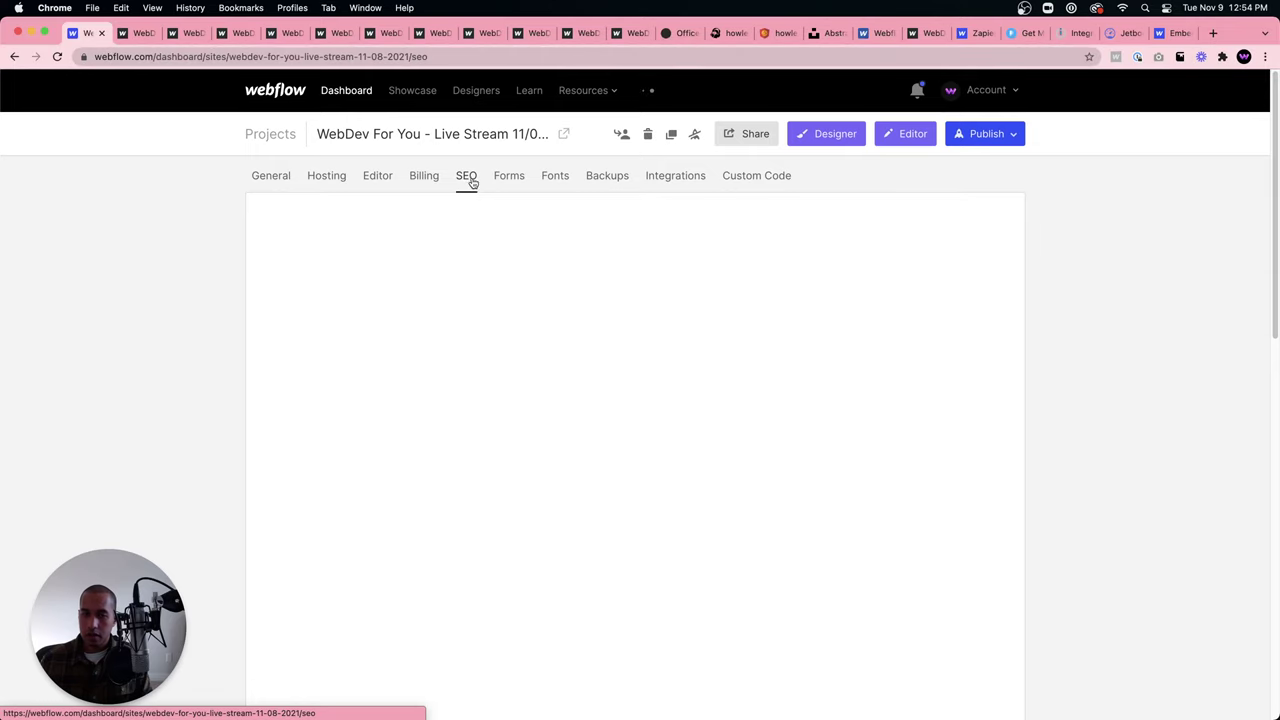
scroll(522, 370, "down", 5)
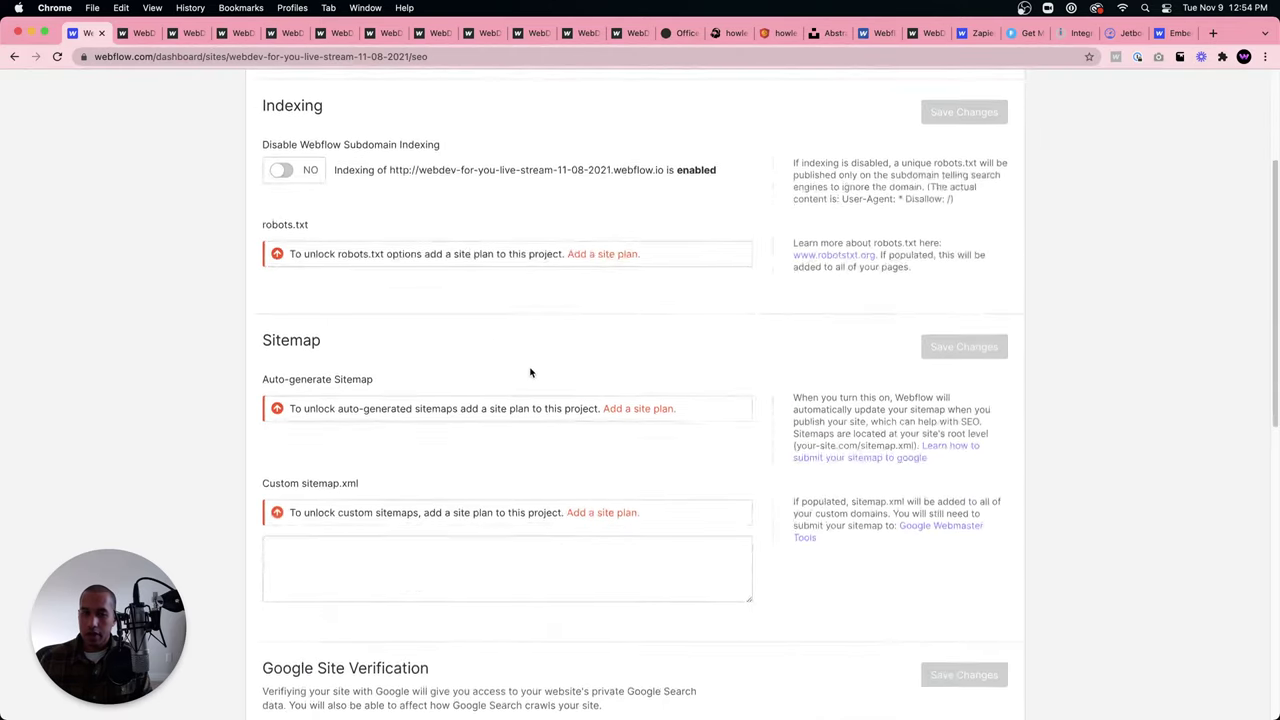
scroll(428, 334, "down", 2)
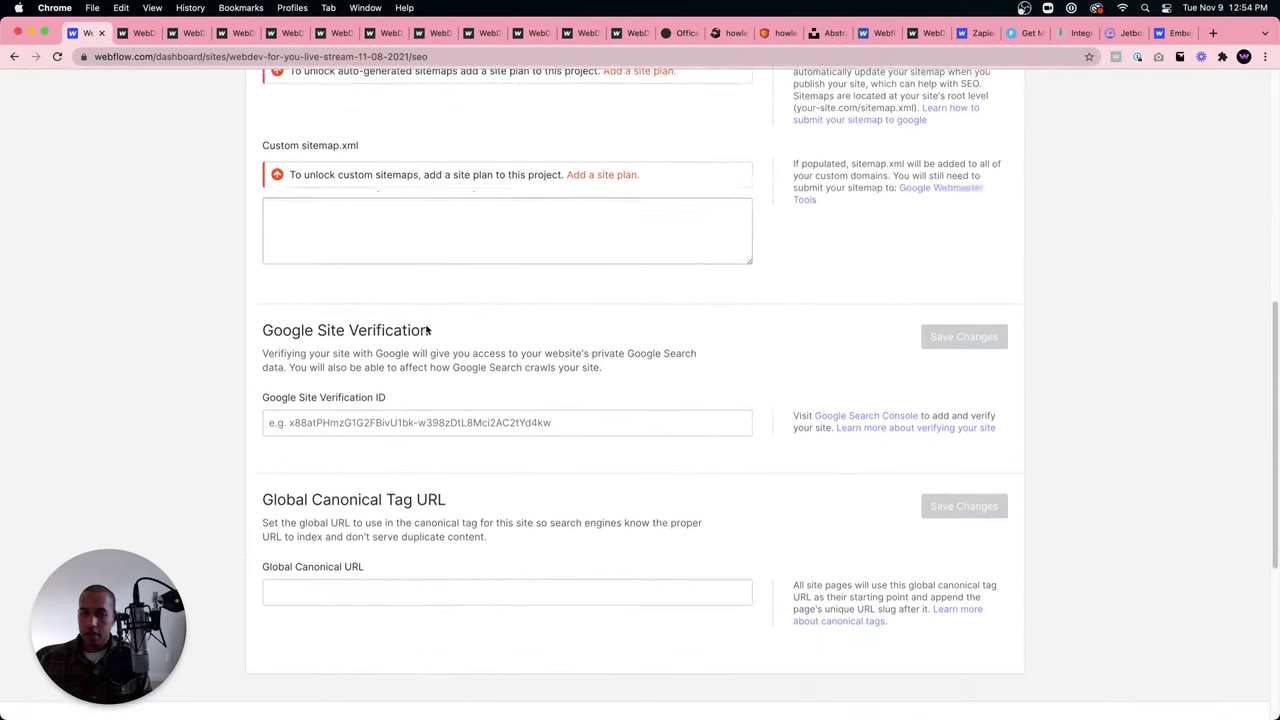
scroll(393, 262, "up", 5)
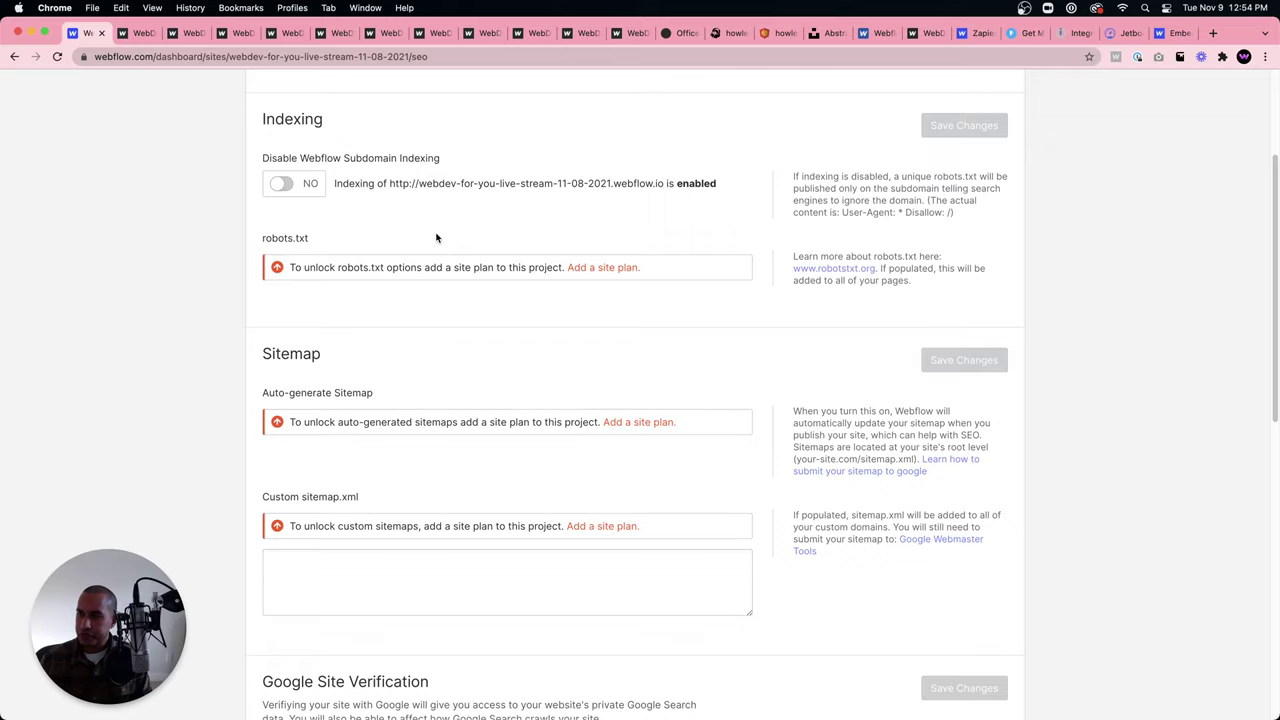
left_click(1213, 33)
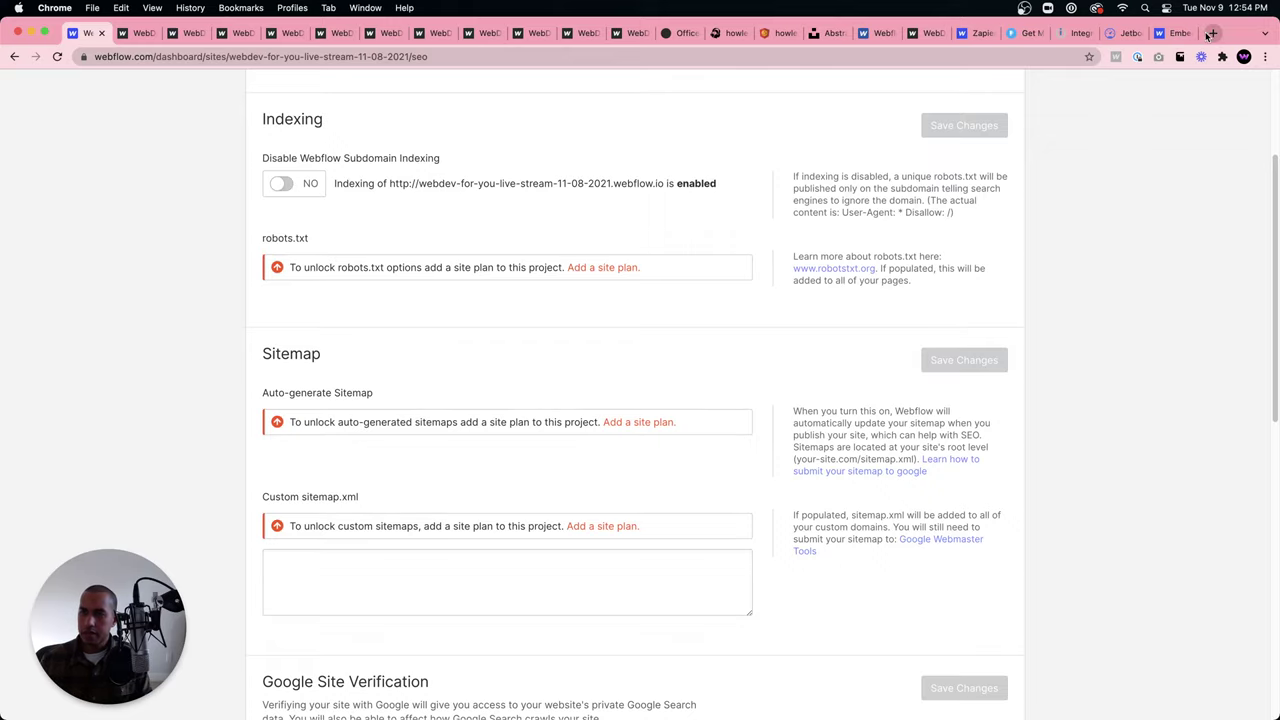
Search Google for 'using robots.txt' and open Webflow's Robots.txt glossary entry.
type("using r")
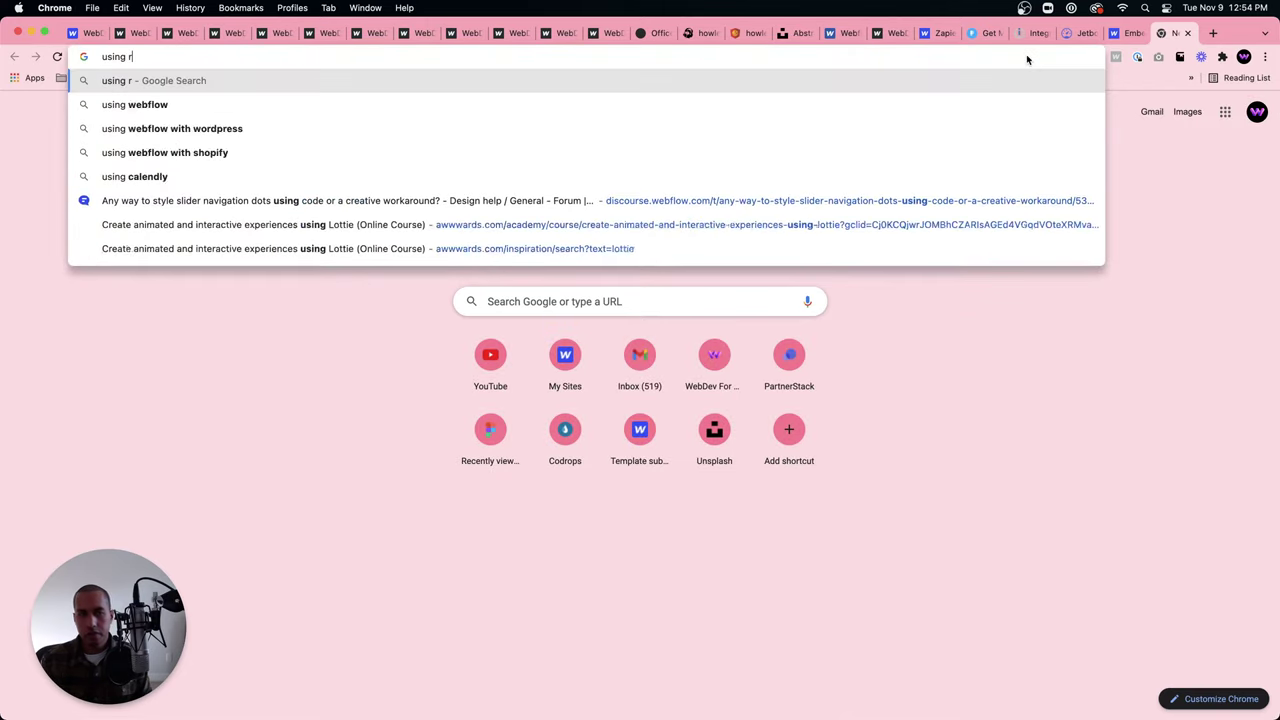
type("obo")
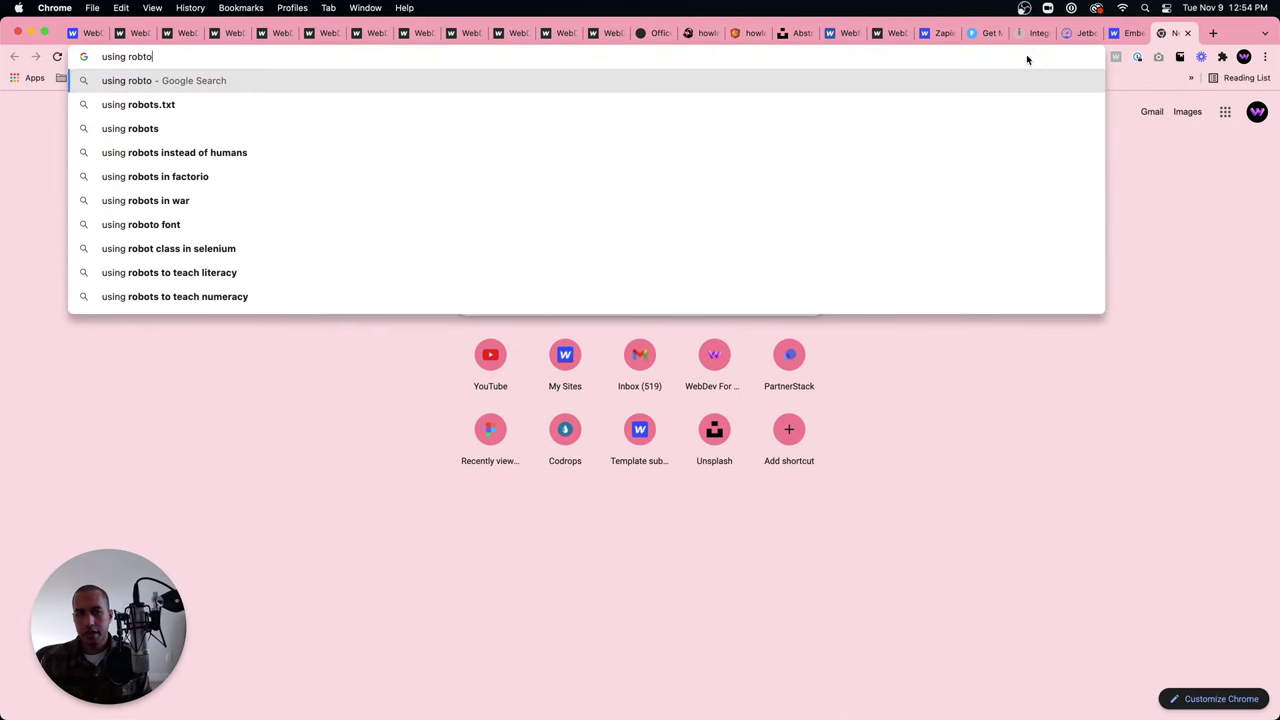
type("ts.txt")
key("Return")
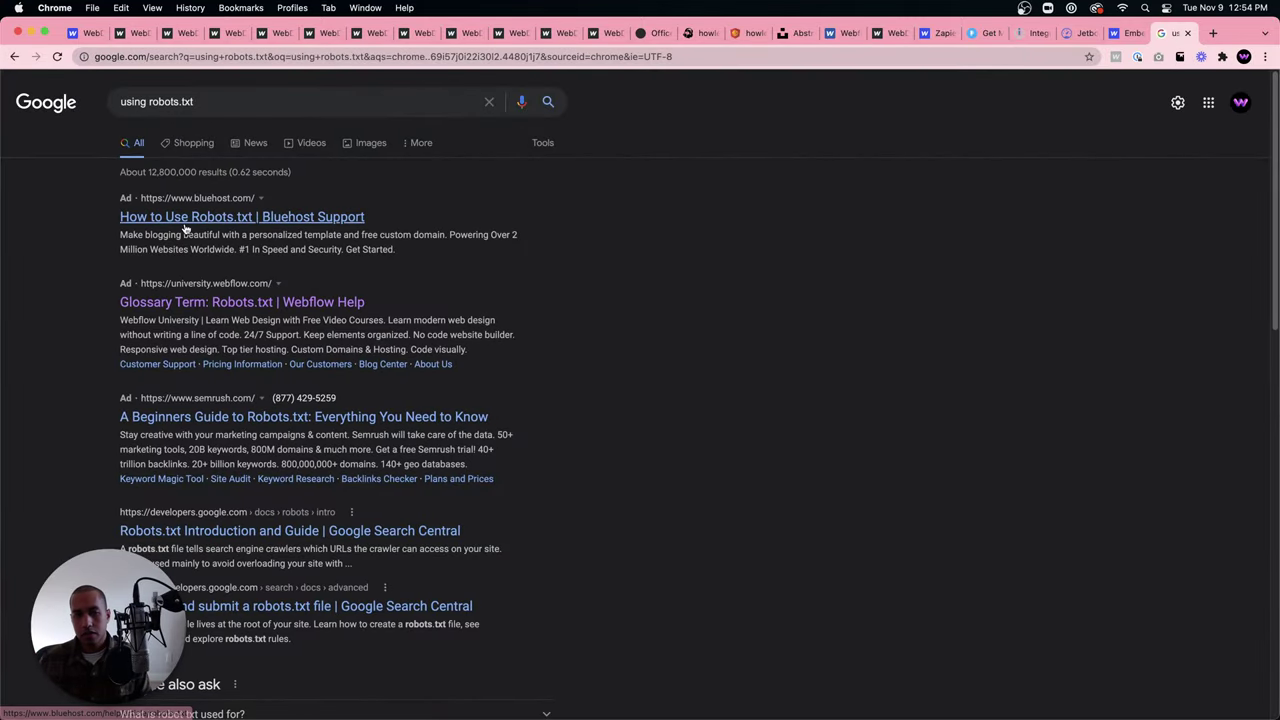
left_click(292, 302)
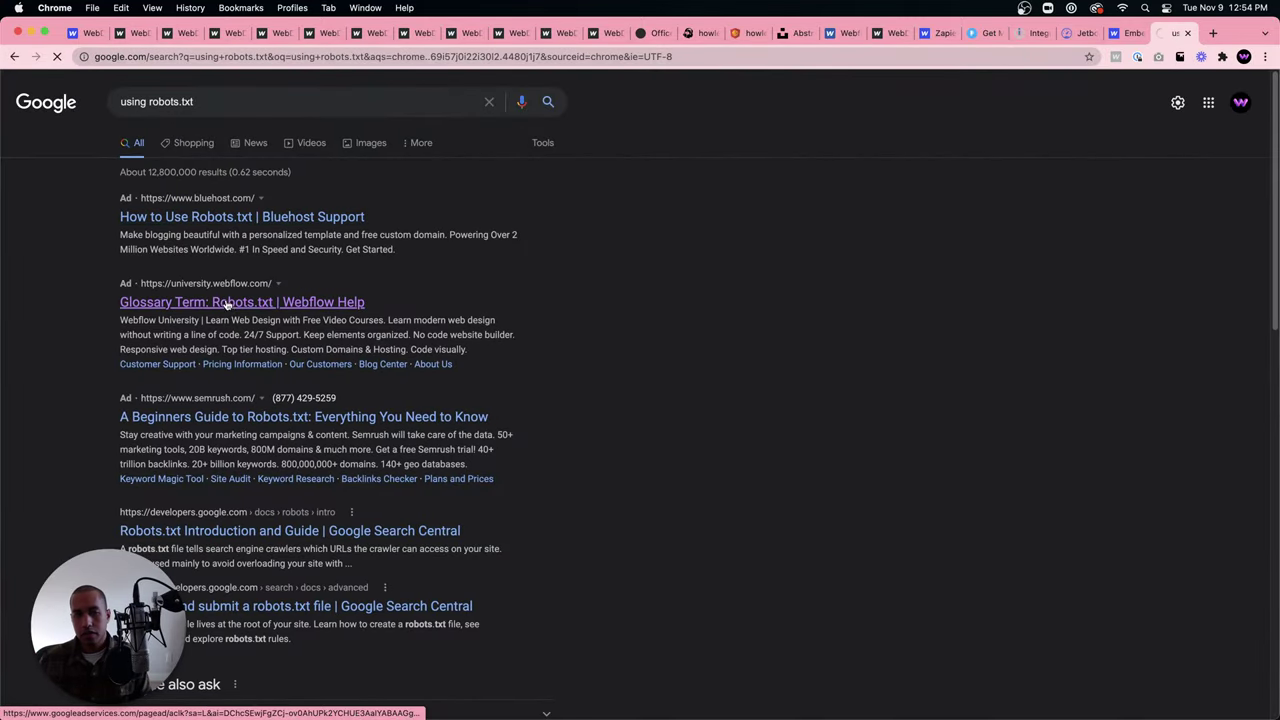
scroll(523, 343, "down", 1)
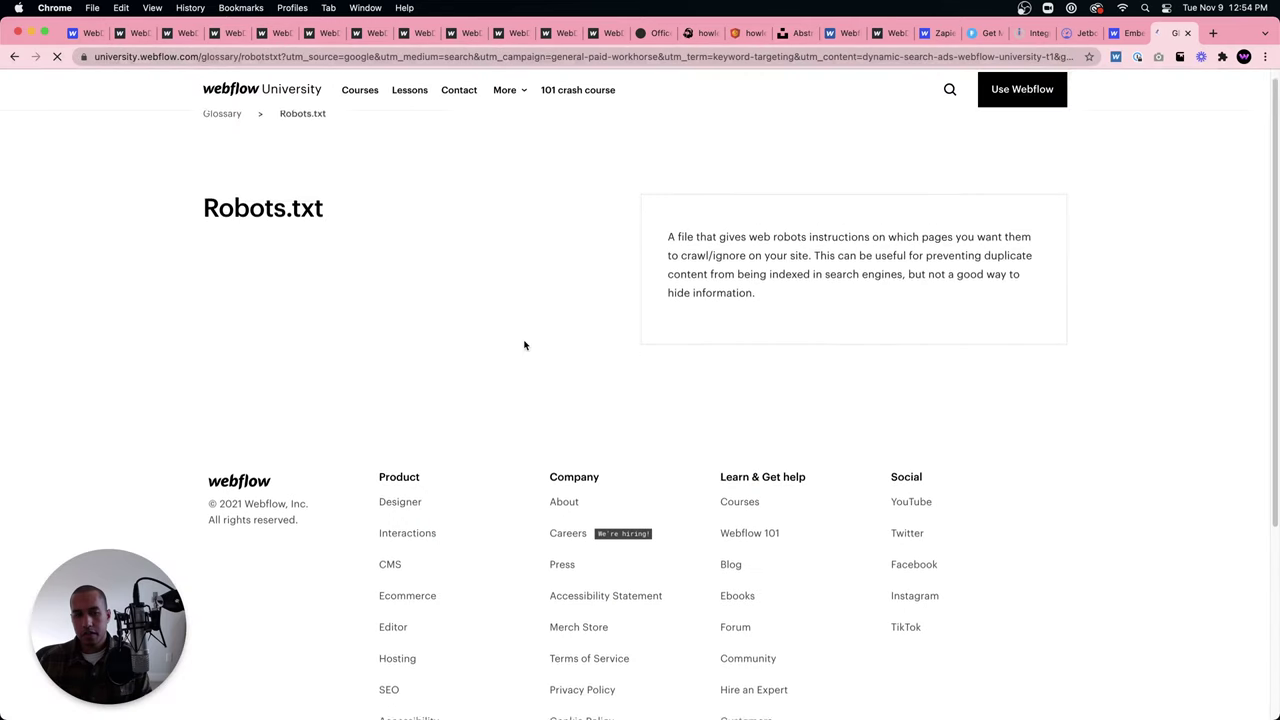
scroll(505, 337, "up", 1)
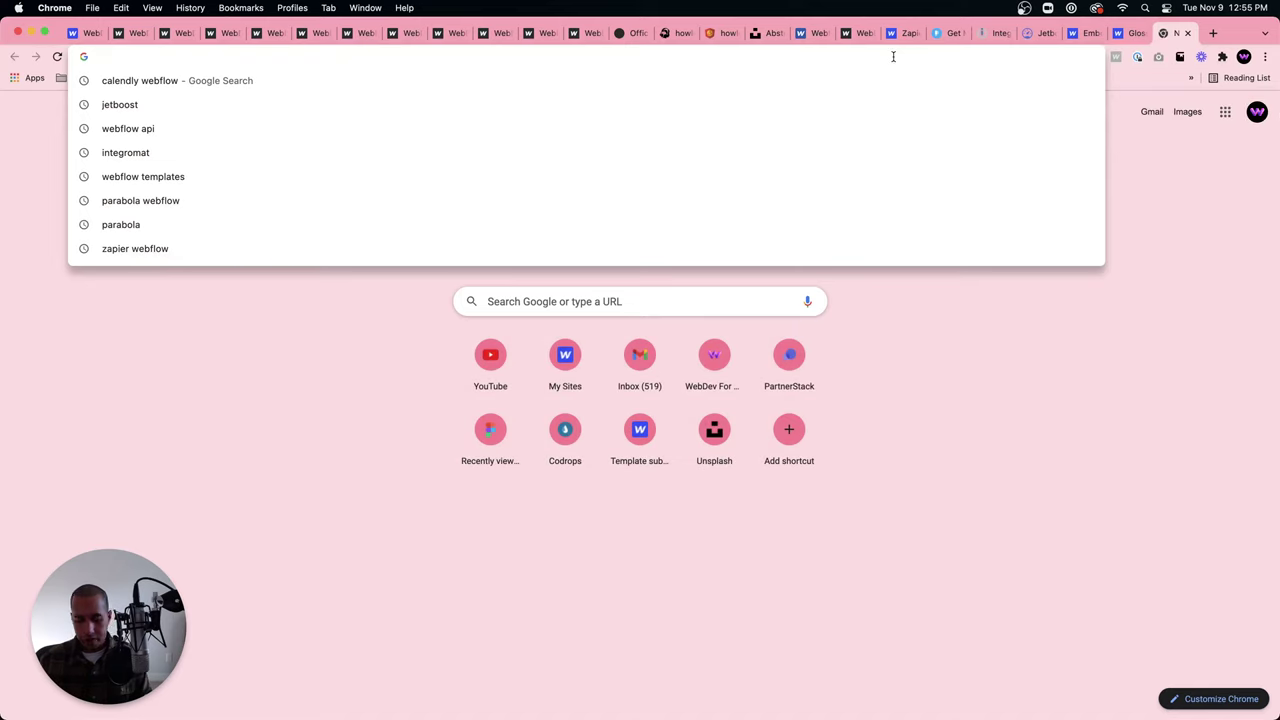
Search Google for 'block pages using robots.txt' in the new tab.
type("block pages usin")
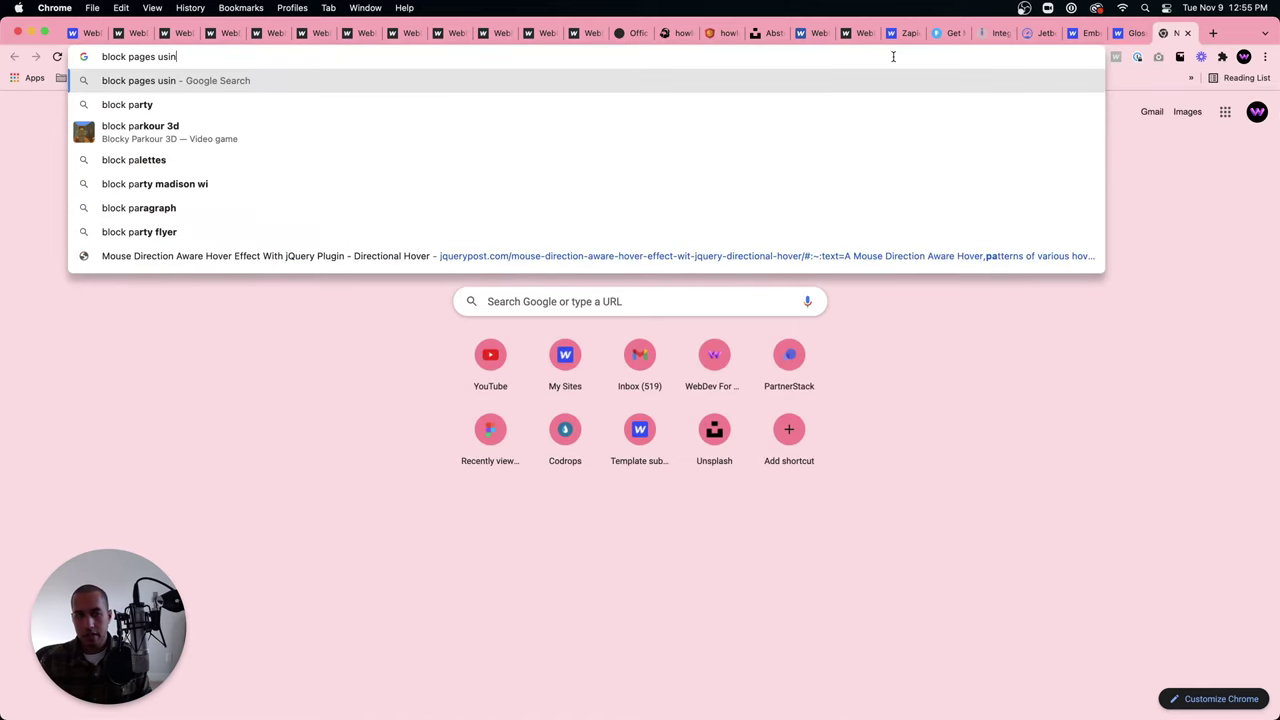
type("g robots.txt")
key("Return")
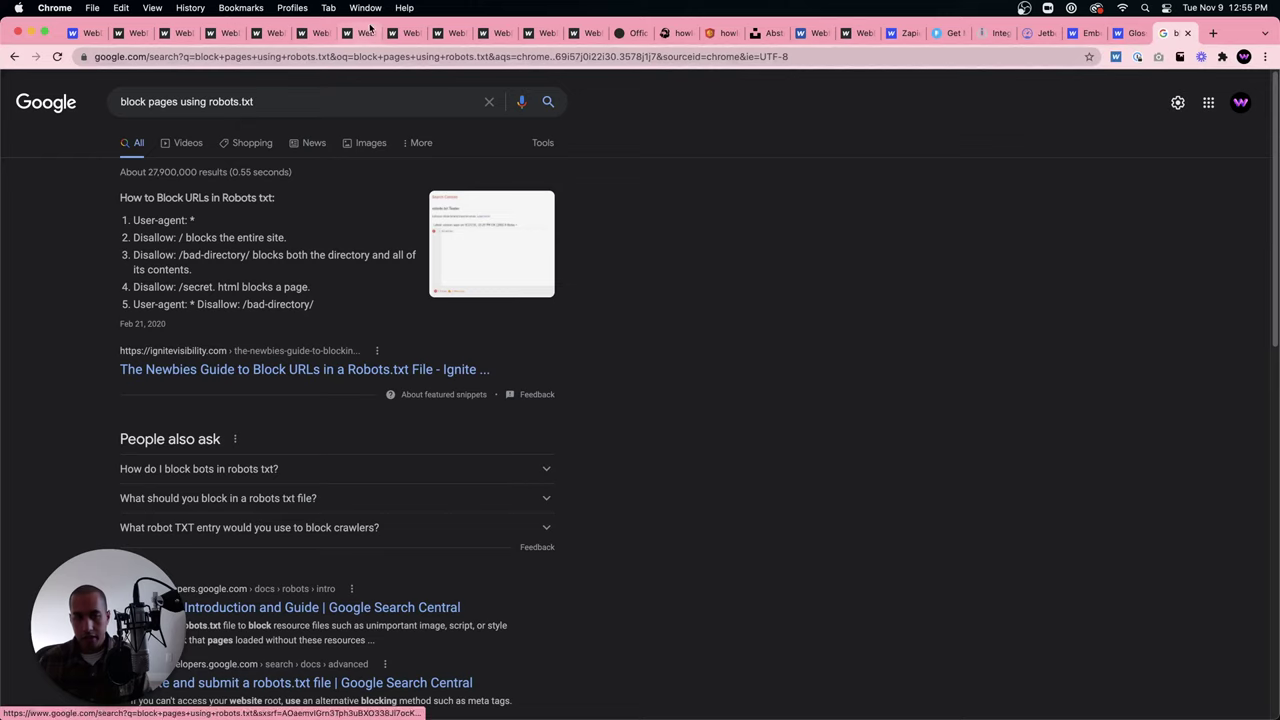
In Safari, open the Ignite Visibility guide to blocking URLs, then close Chrome's Google results tab.
mouse_move(420, 690)
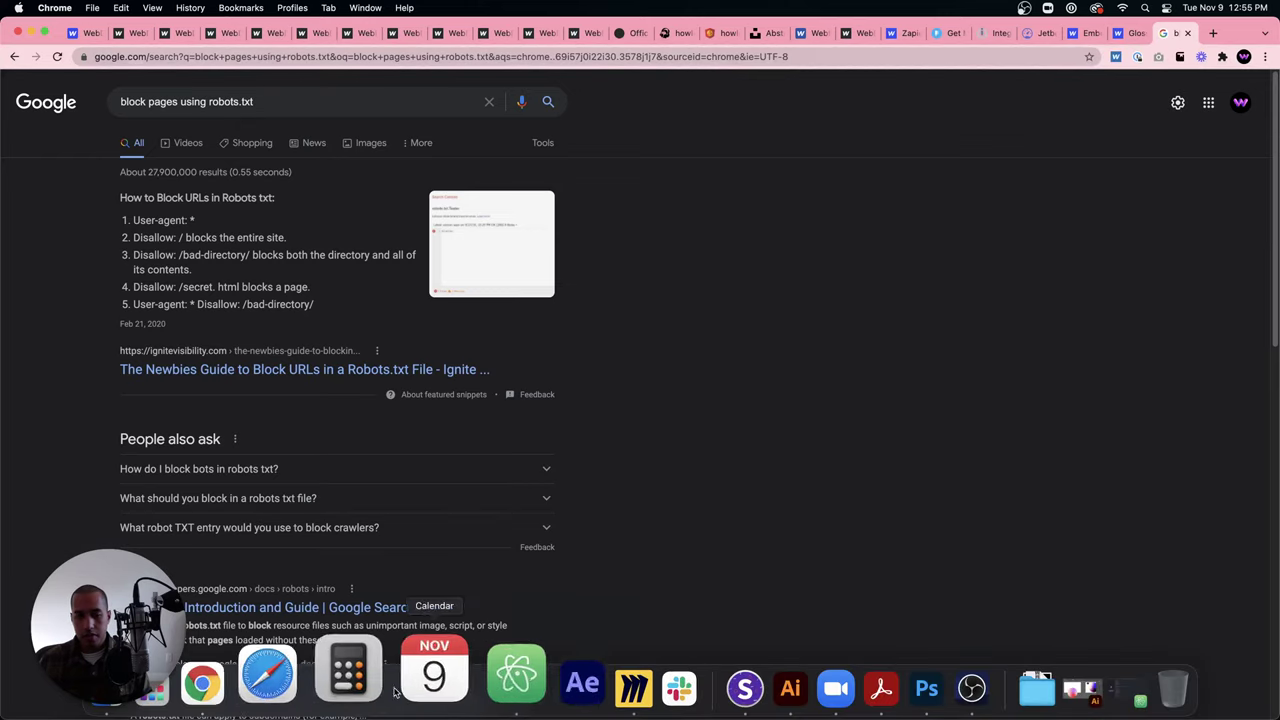
left_click(320, 678)
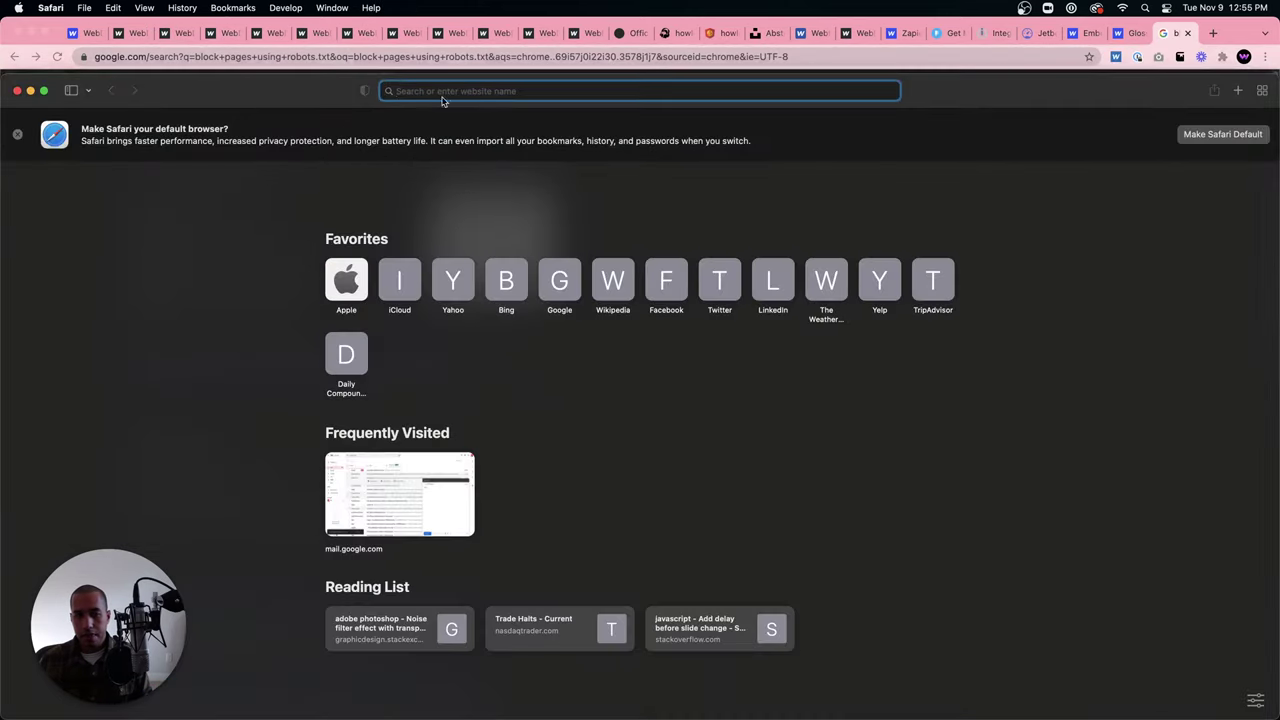
type("block pages u")
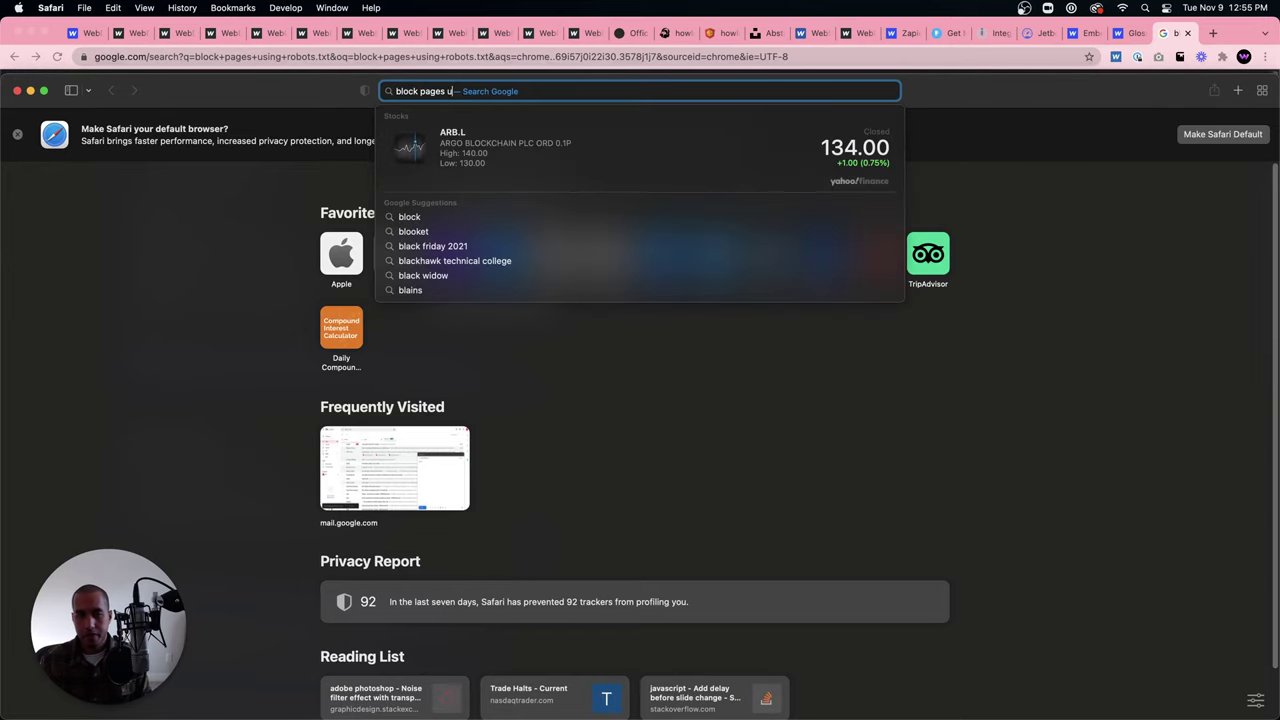
type("sing robots.txt")
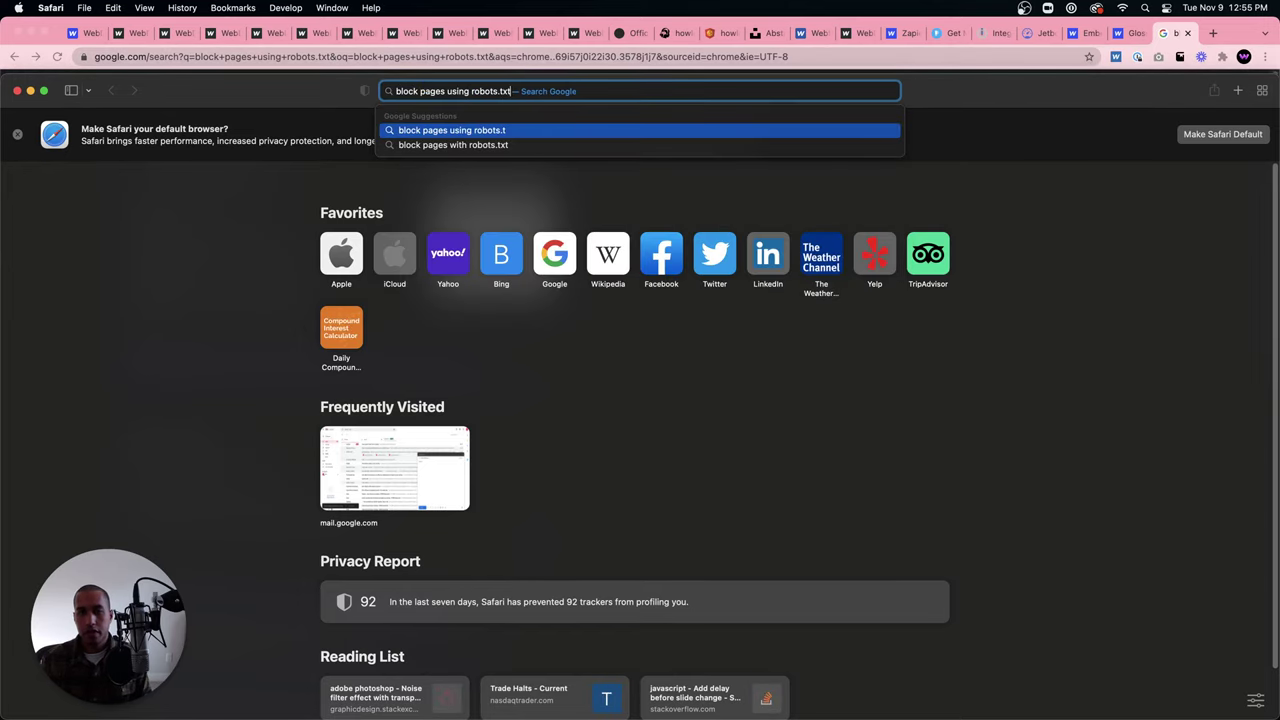
key("Return")
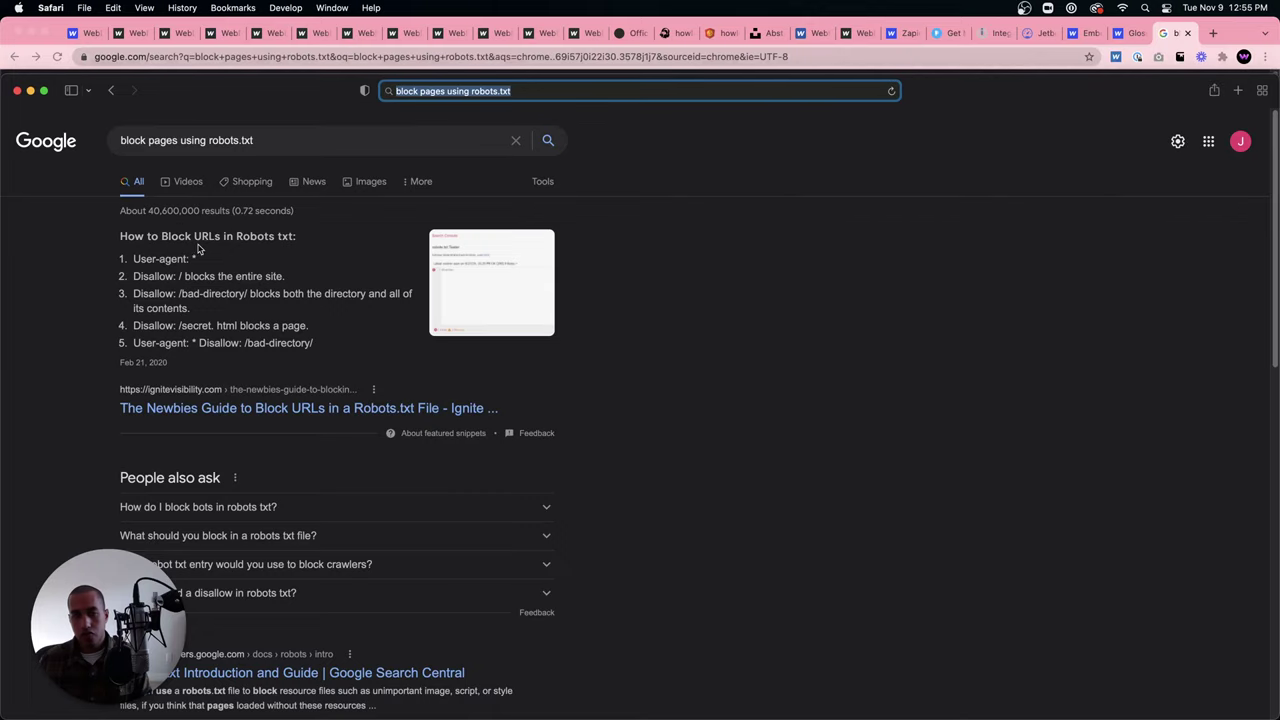
left_click(420, 408)
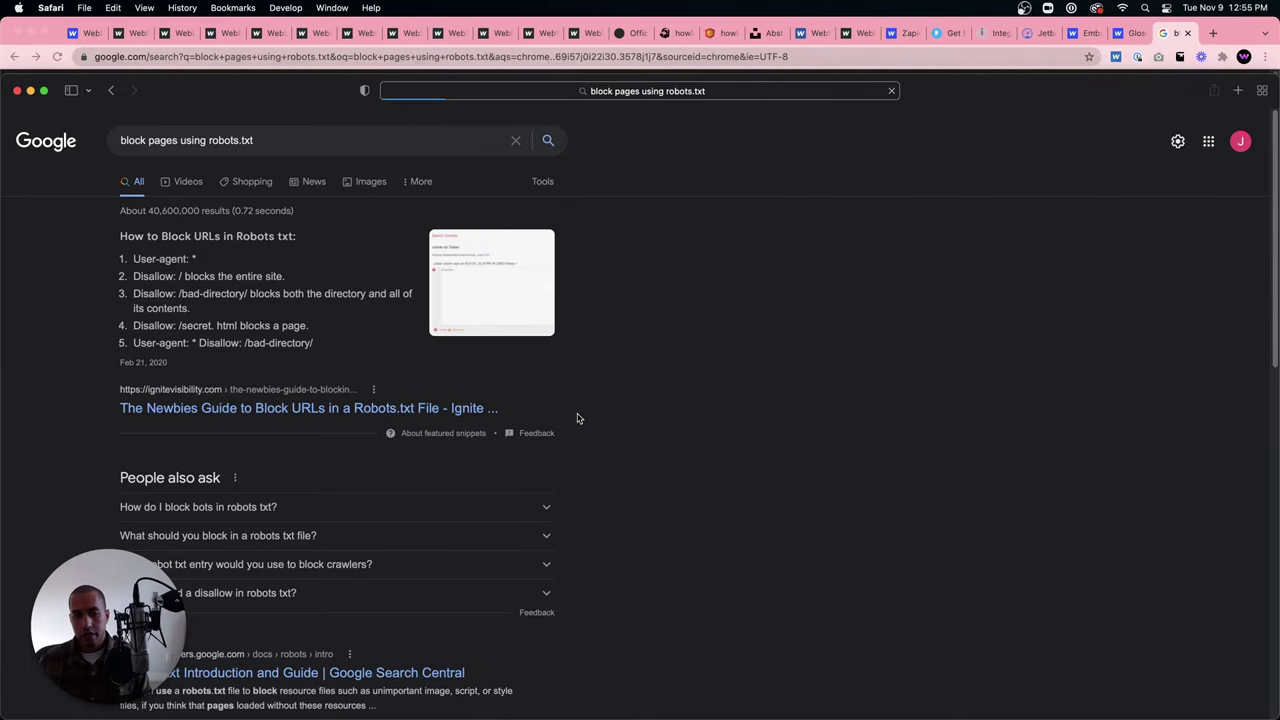
scroll(575, 413, "down", 15)
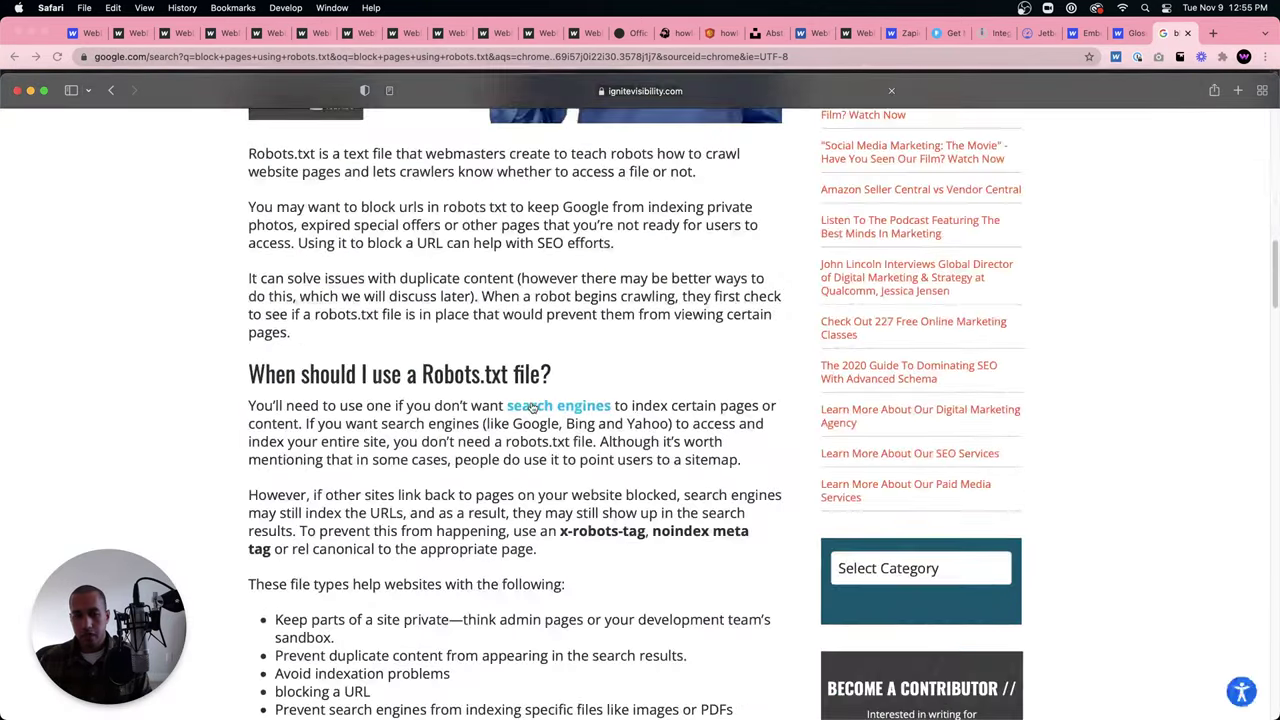
scroll(533, 408, "down", 4)
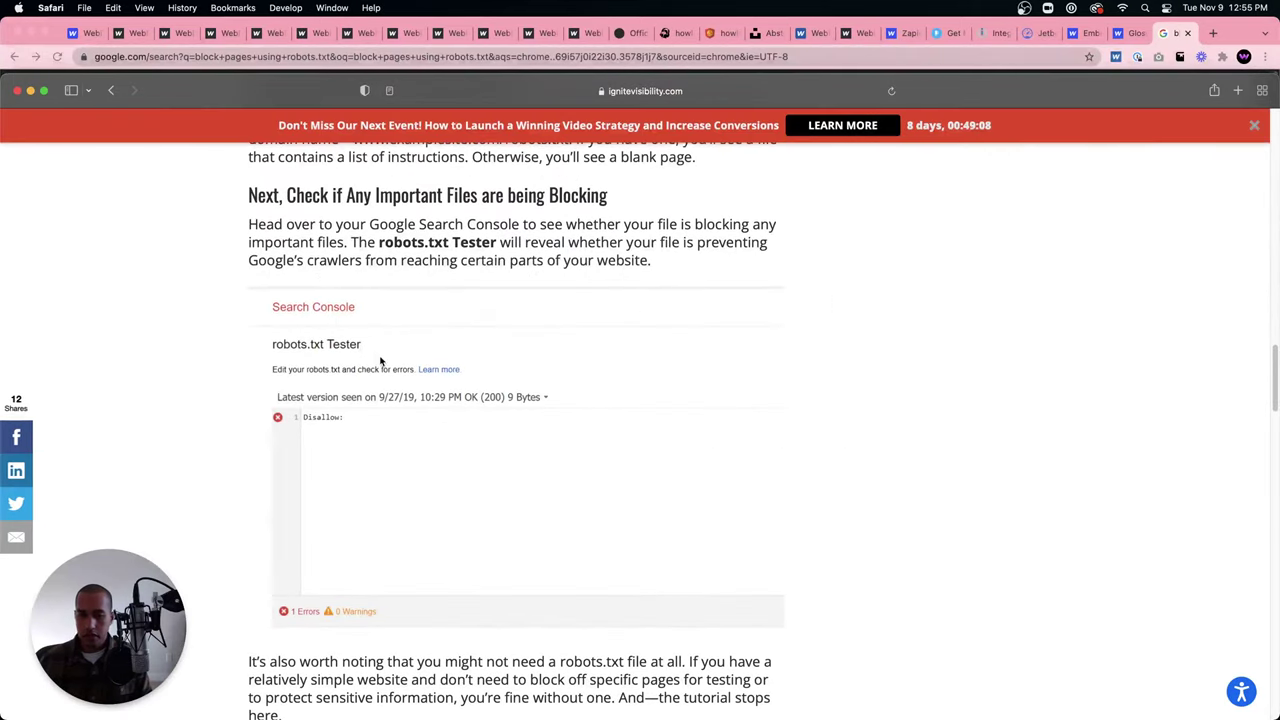
scroll(443, 436, "up", 4)
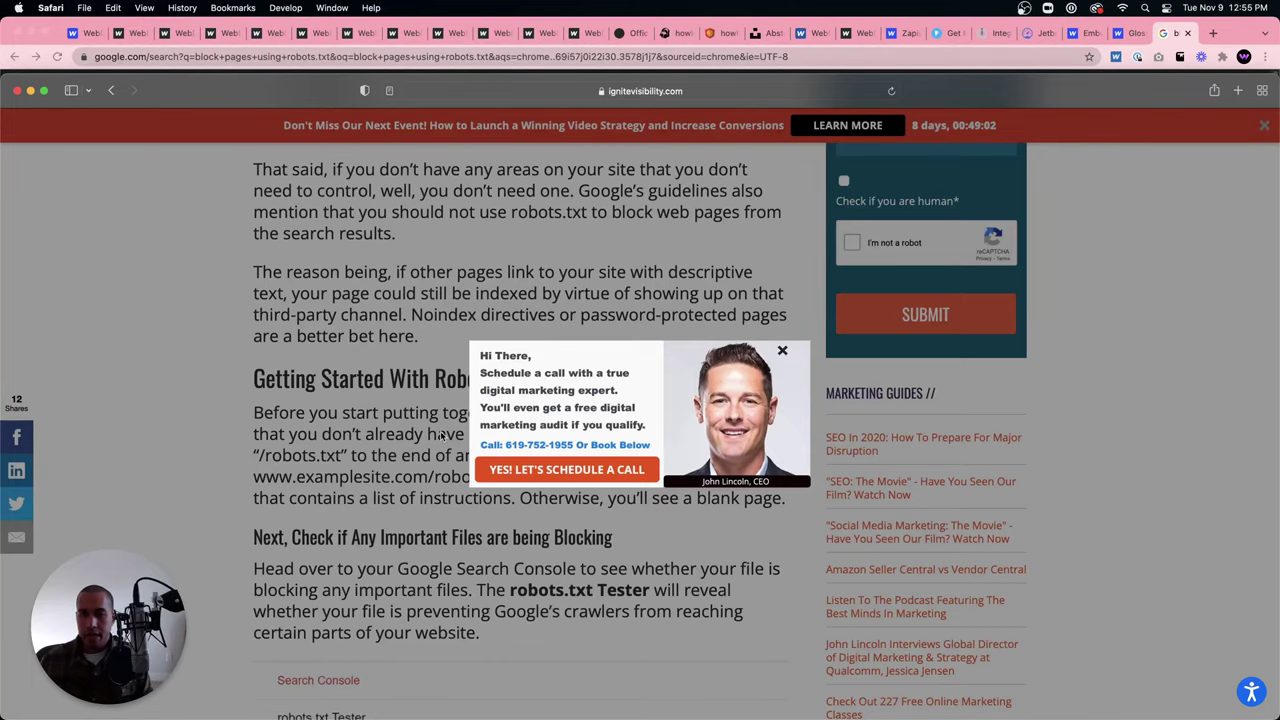
left_click(1252, 48)
key("super+w")
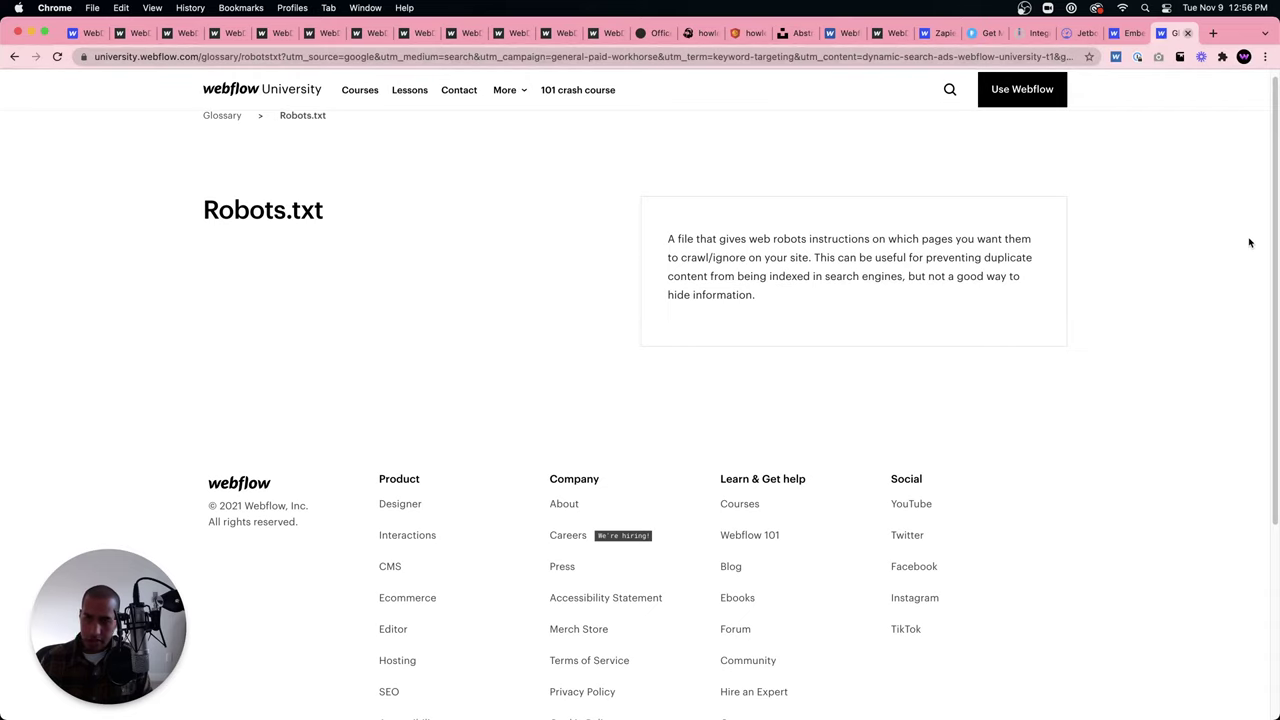
Load webdevforyou.com in Chrome and open its Contact page.
left_click(890, 62)
type("we")
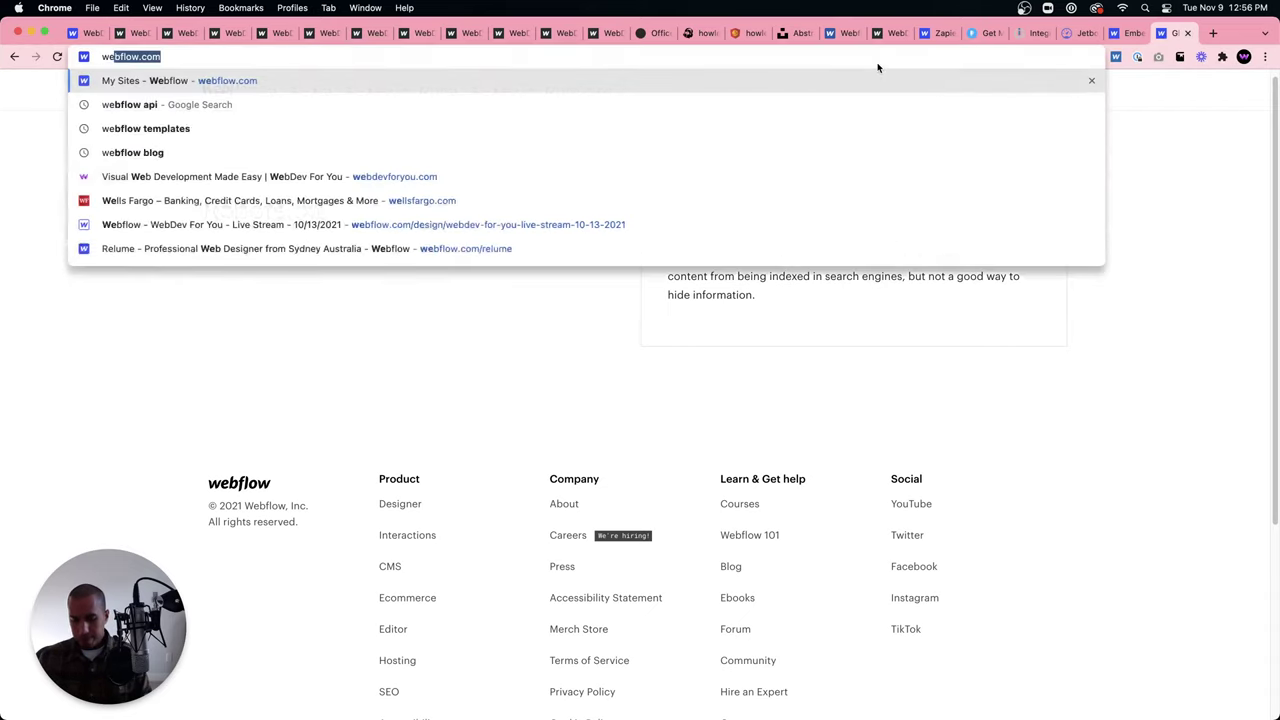
type("bde")
key("Return")
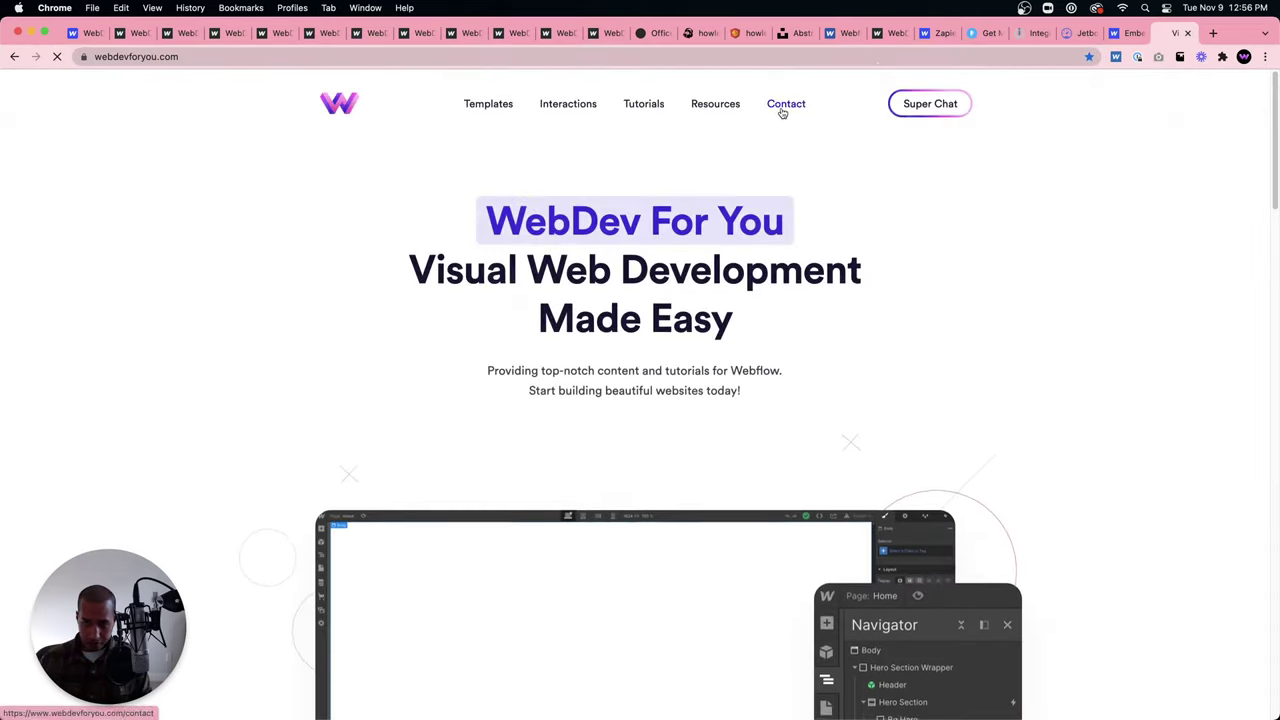
left_click(783, 106)
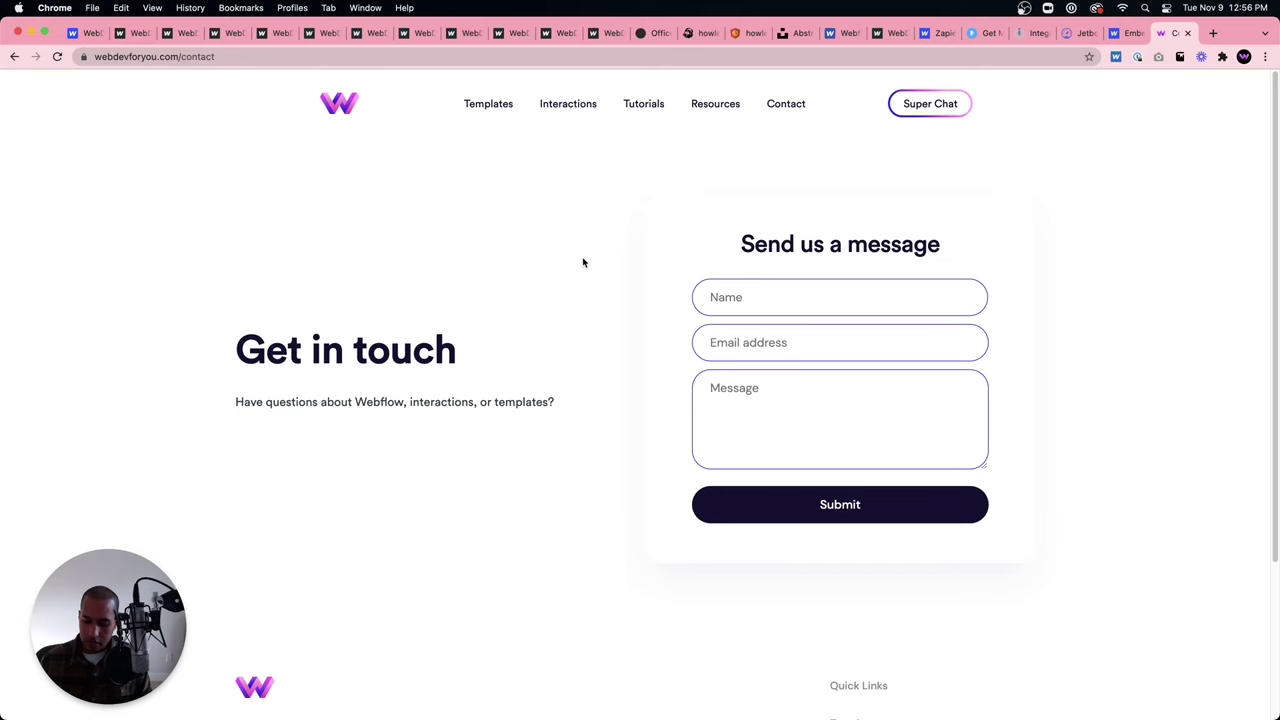
Bring Safari's Ignite Visibility robots.txt guide to the front and move its window up.
mouse_move(276, 700)
left_click(350, 680)
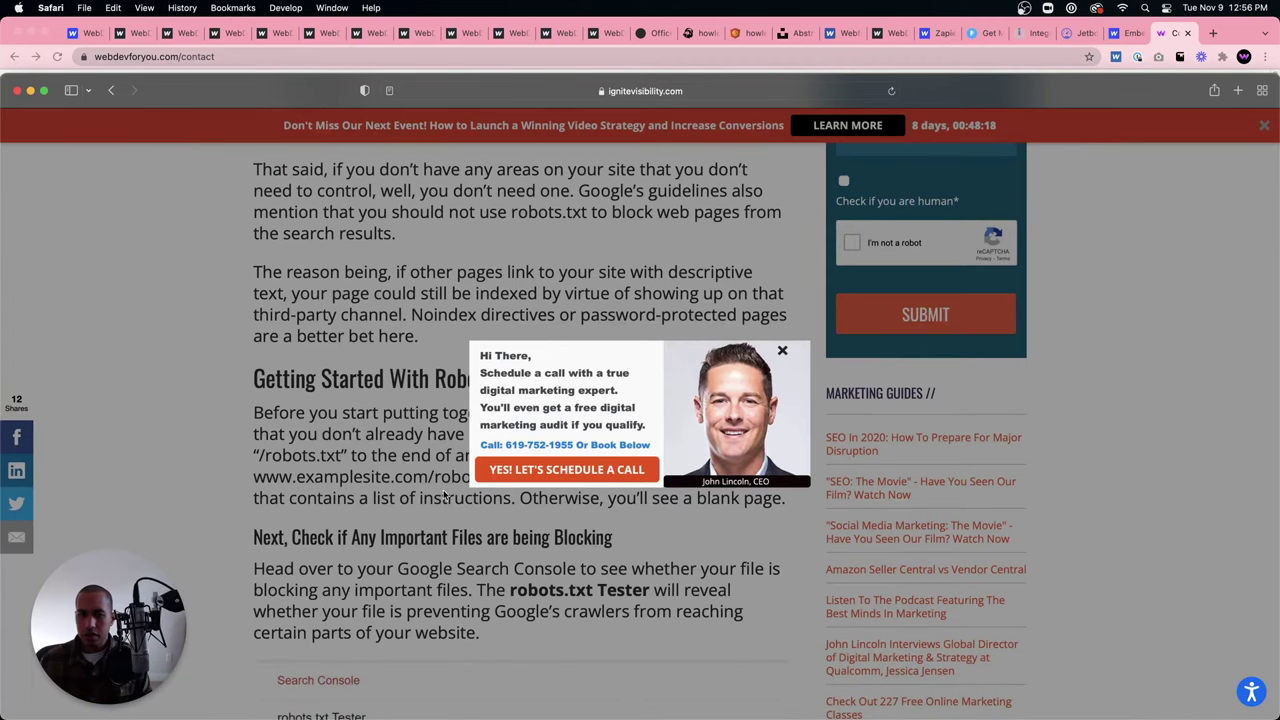
left_click_drag(207, 96, 212, 39)
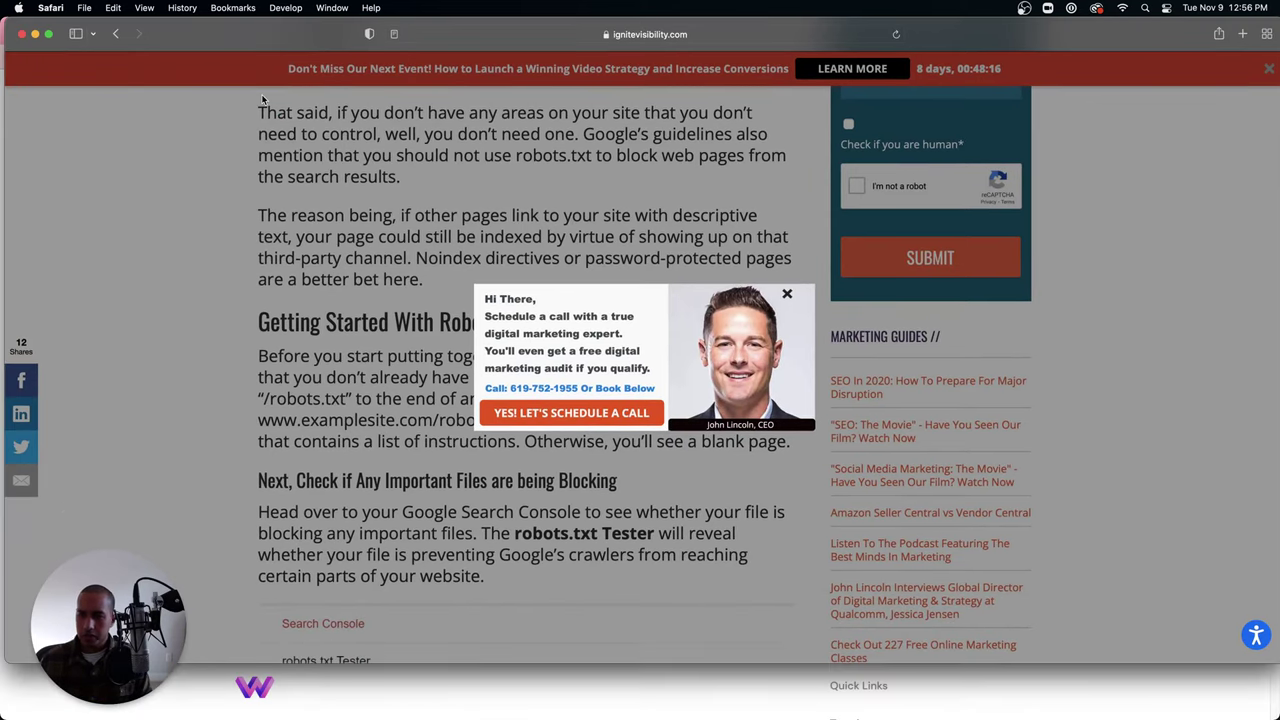
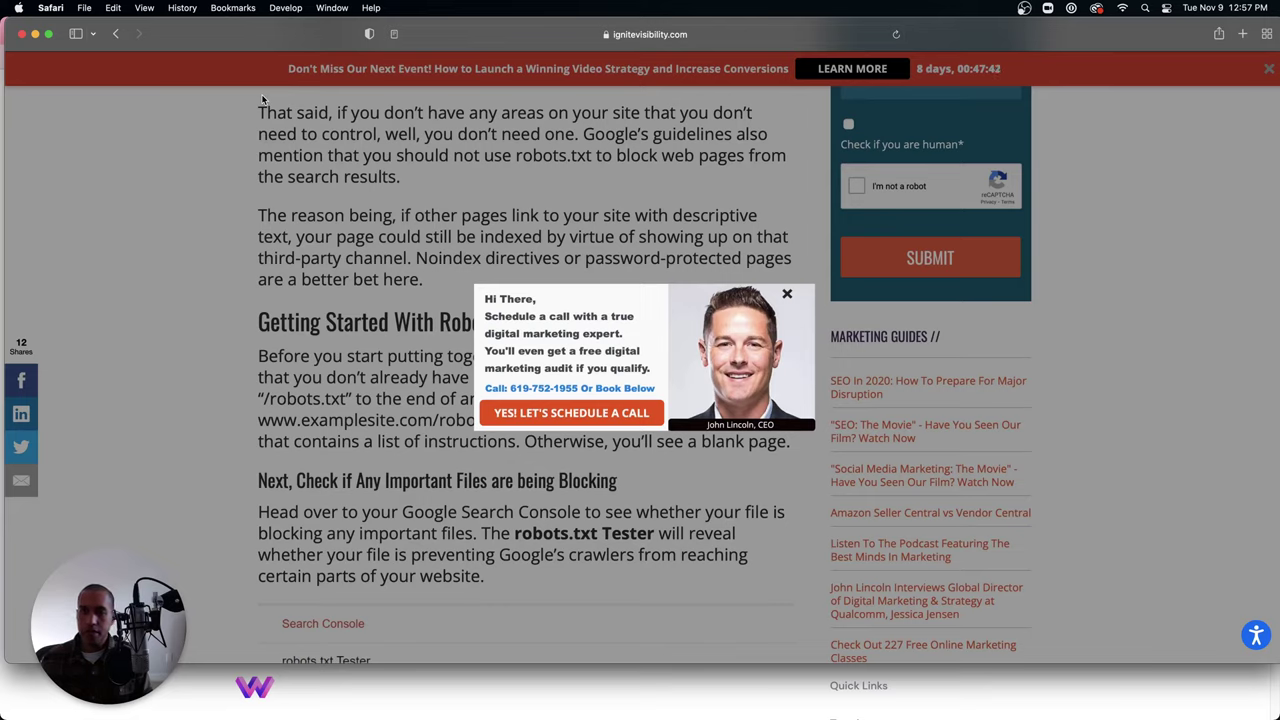
Search Google for 'real estate agent crm system' from Safari's address bar.
left_click(677, 34)
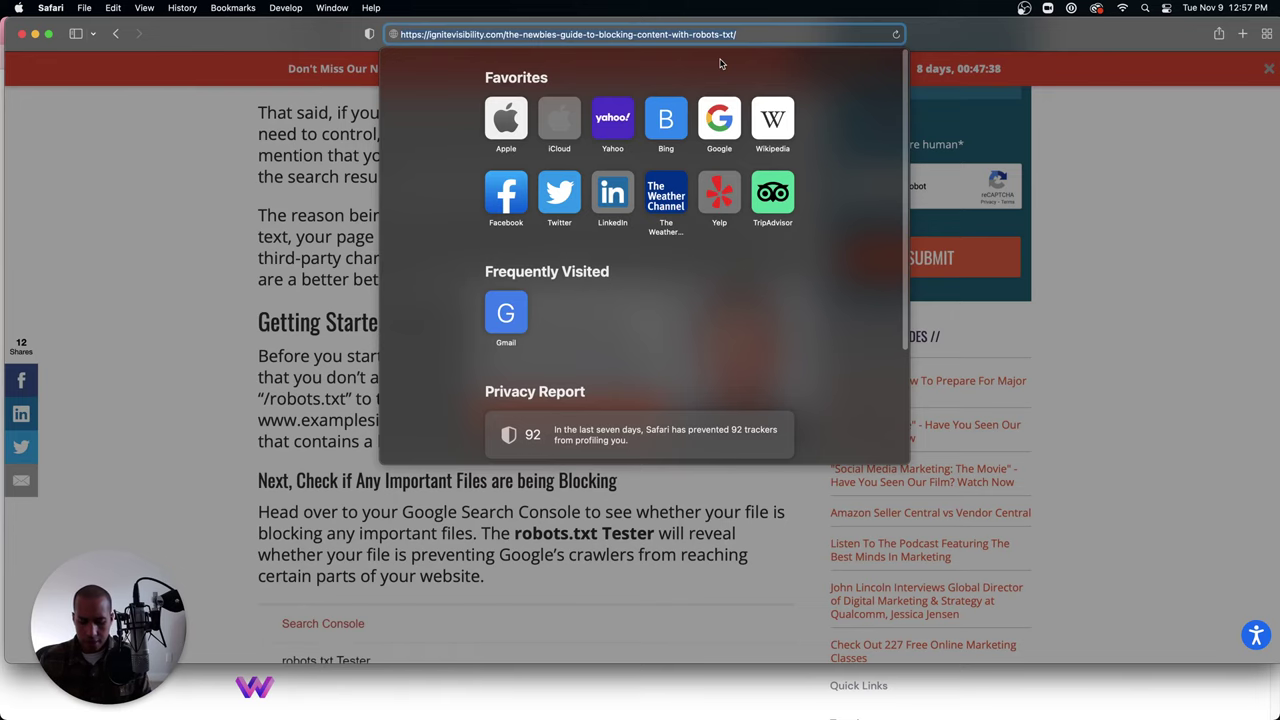
type("reacl estate agen")
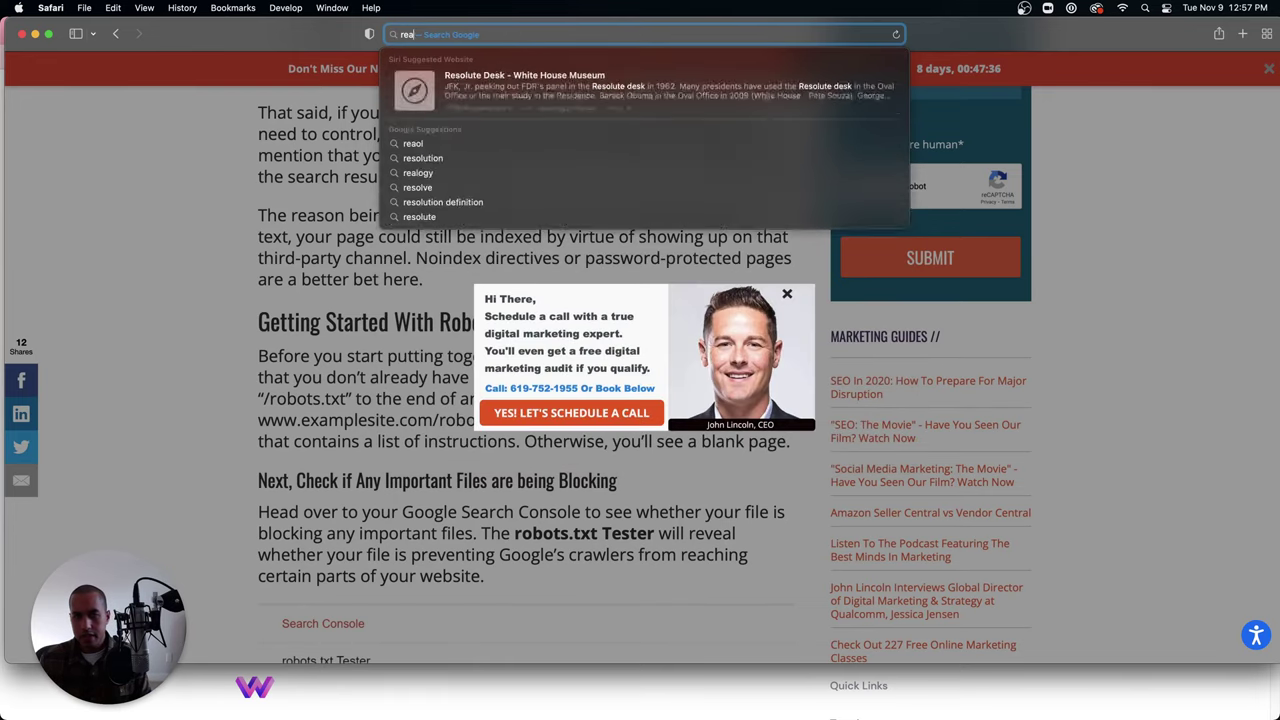
type("t sy")
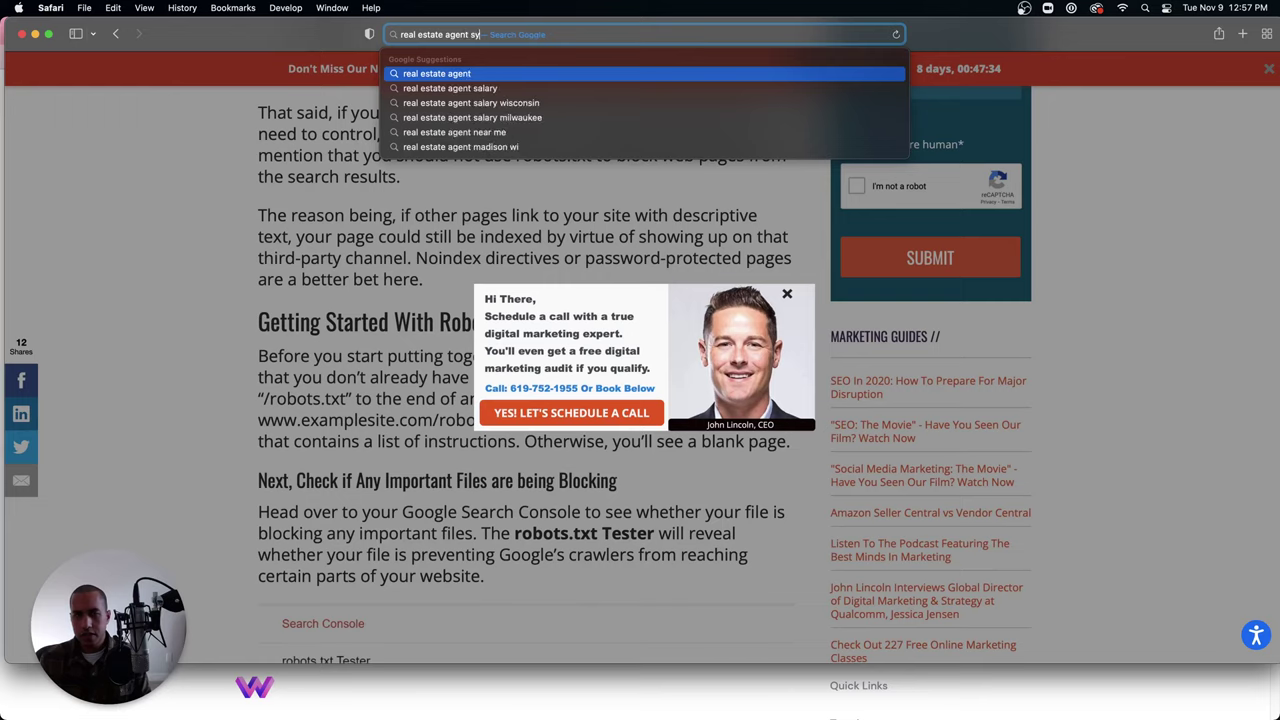
key("BackSpace")
key("BackSpace")
type("crm system")
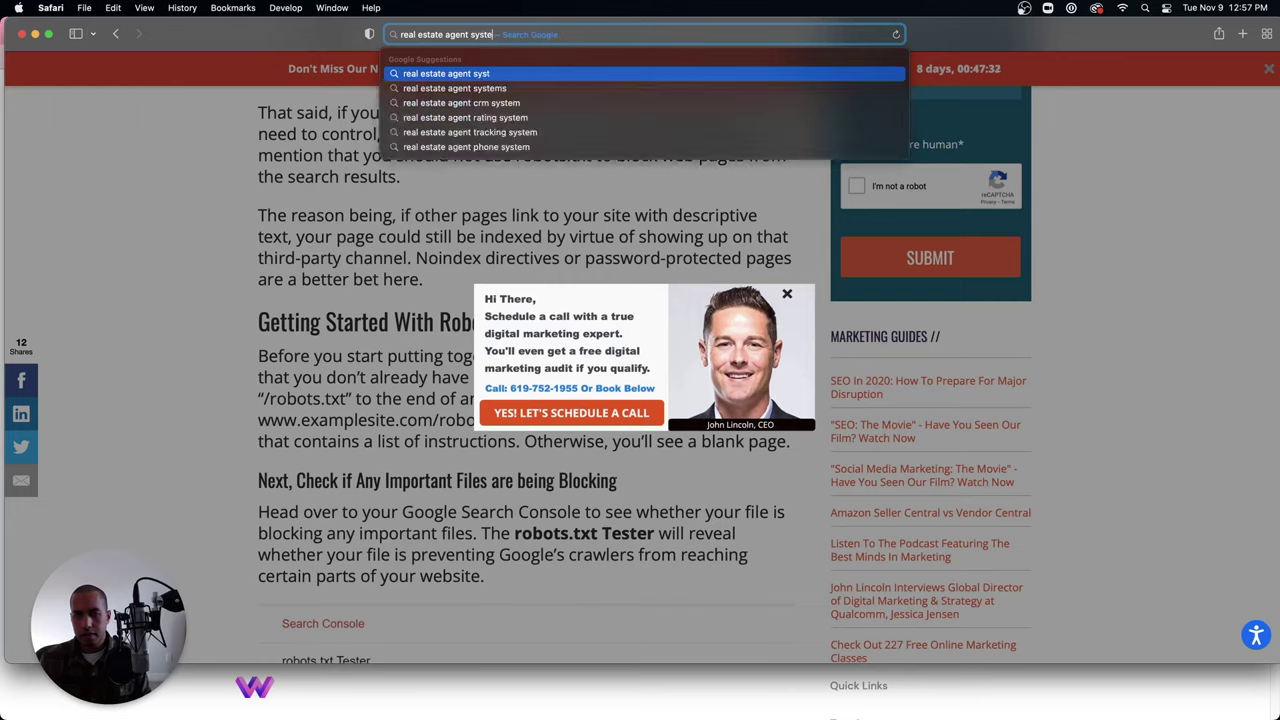
left_click(593, 102)
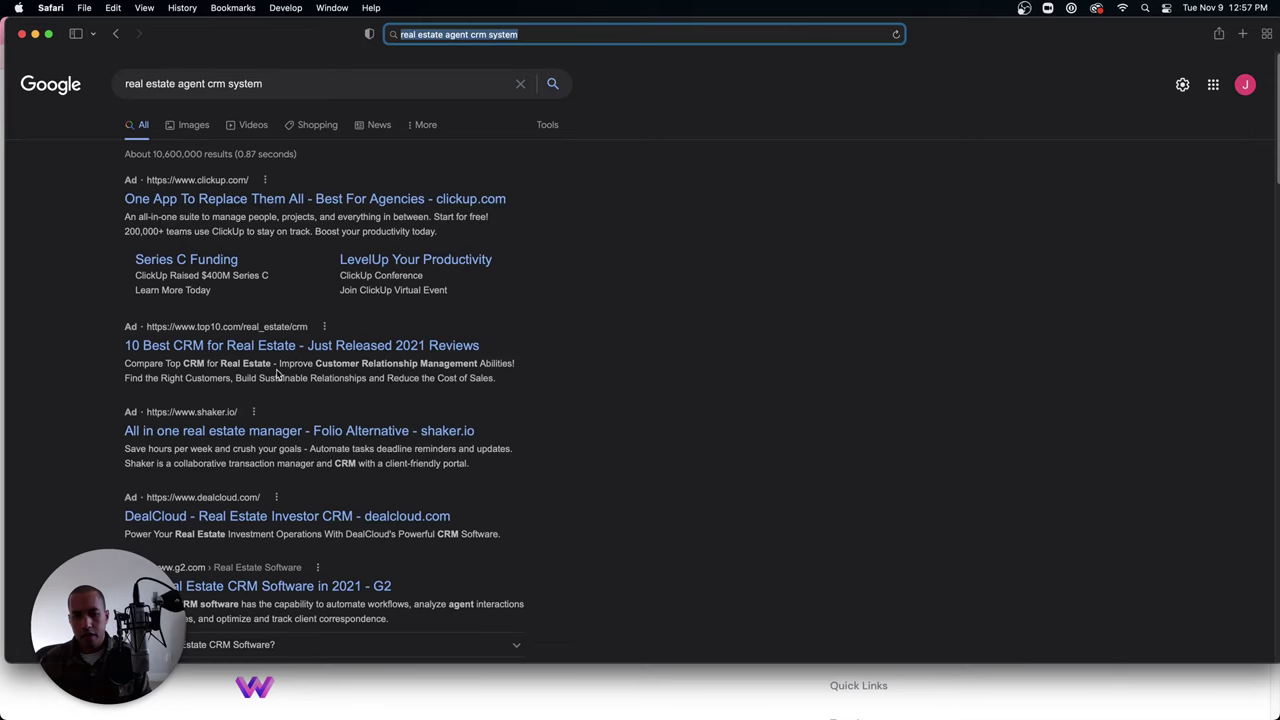
Change the Google query to 'real estate agent property management software' and search again.
scroll(307, 403, "down", 1)
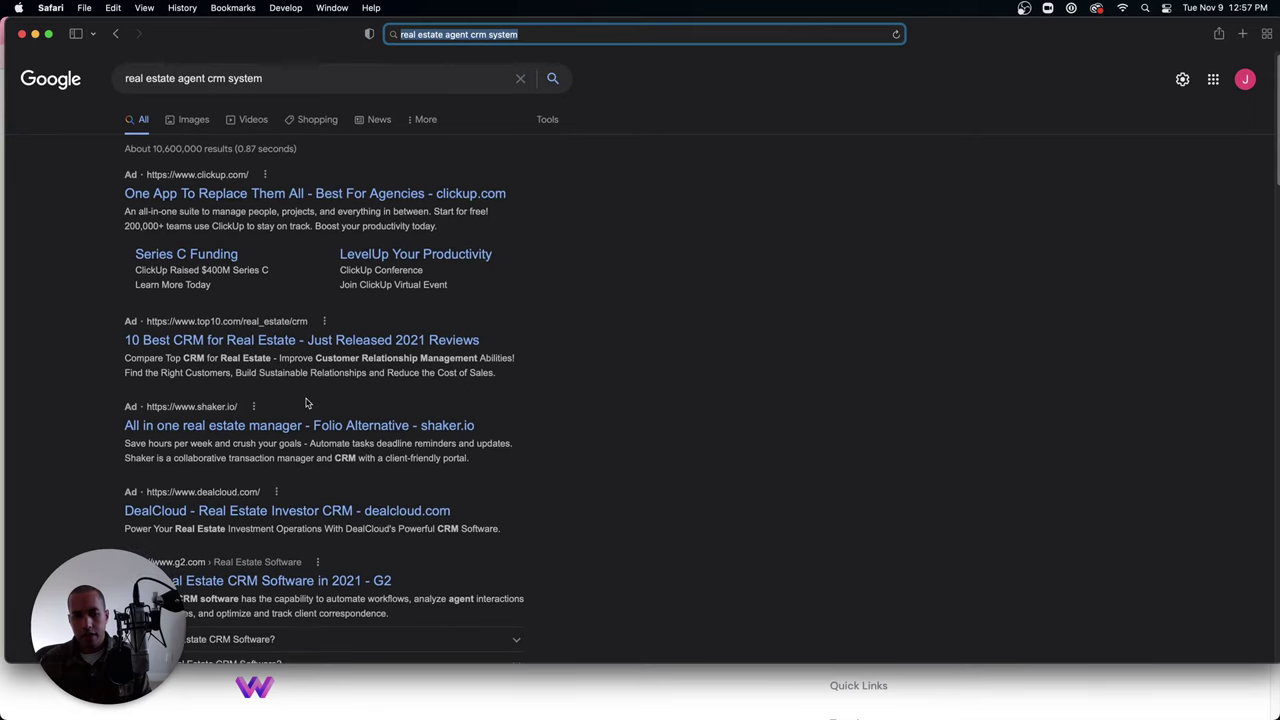
scroll(307, 403, "down", 3)
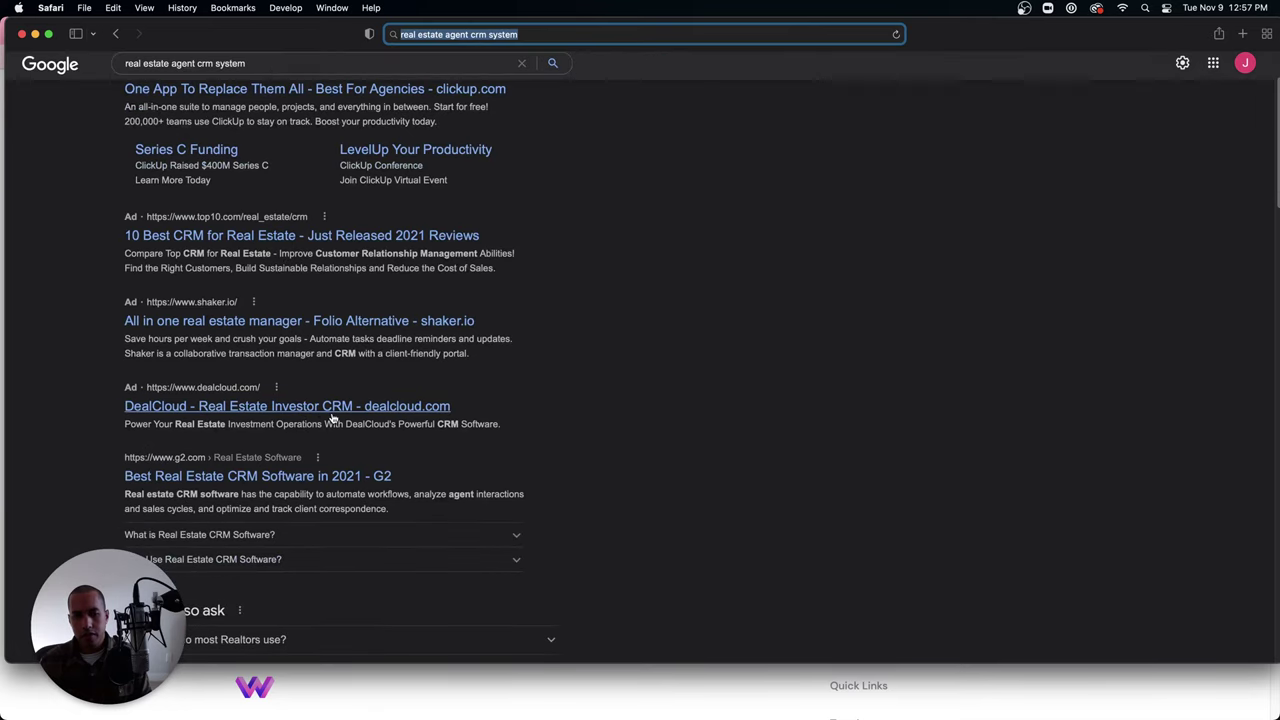
scroll(335, 415, "up", 3)
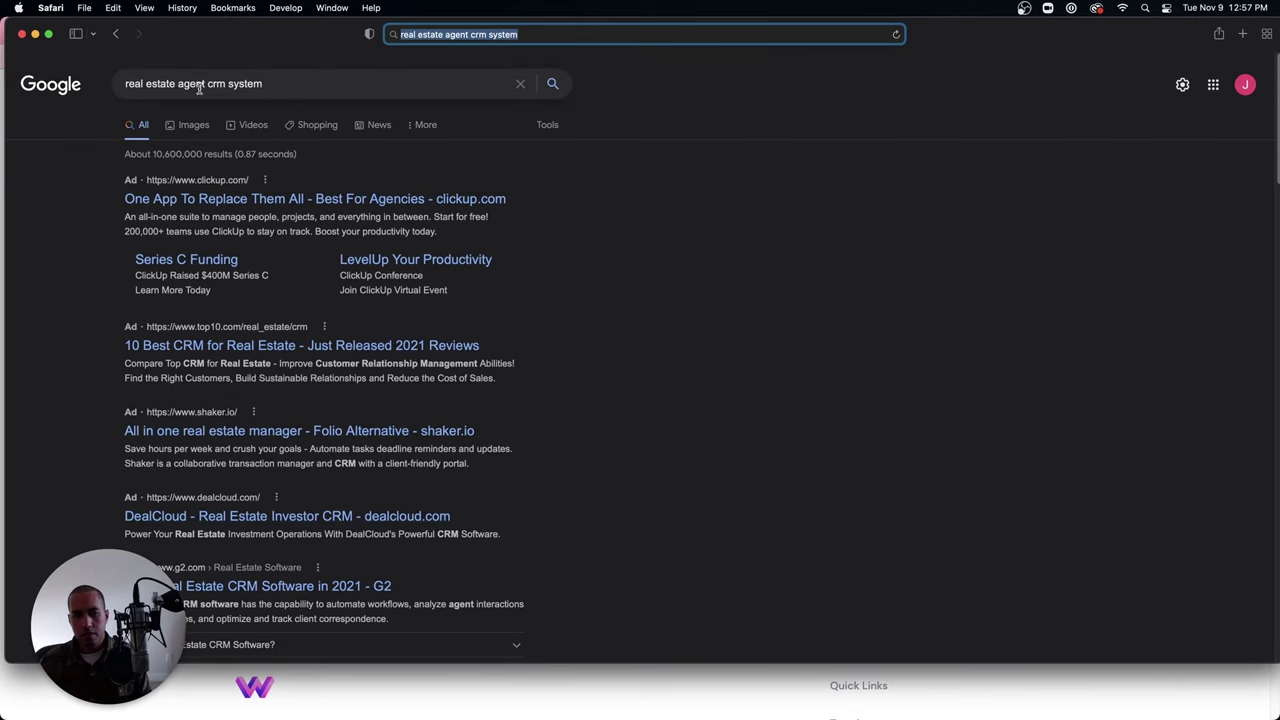
left_click_drag(205, 84, 343, 92)
key("BackSpace")
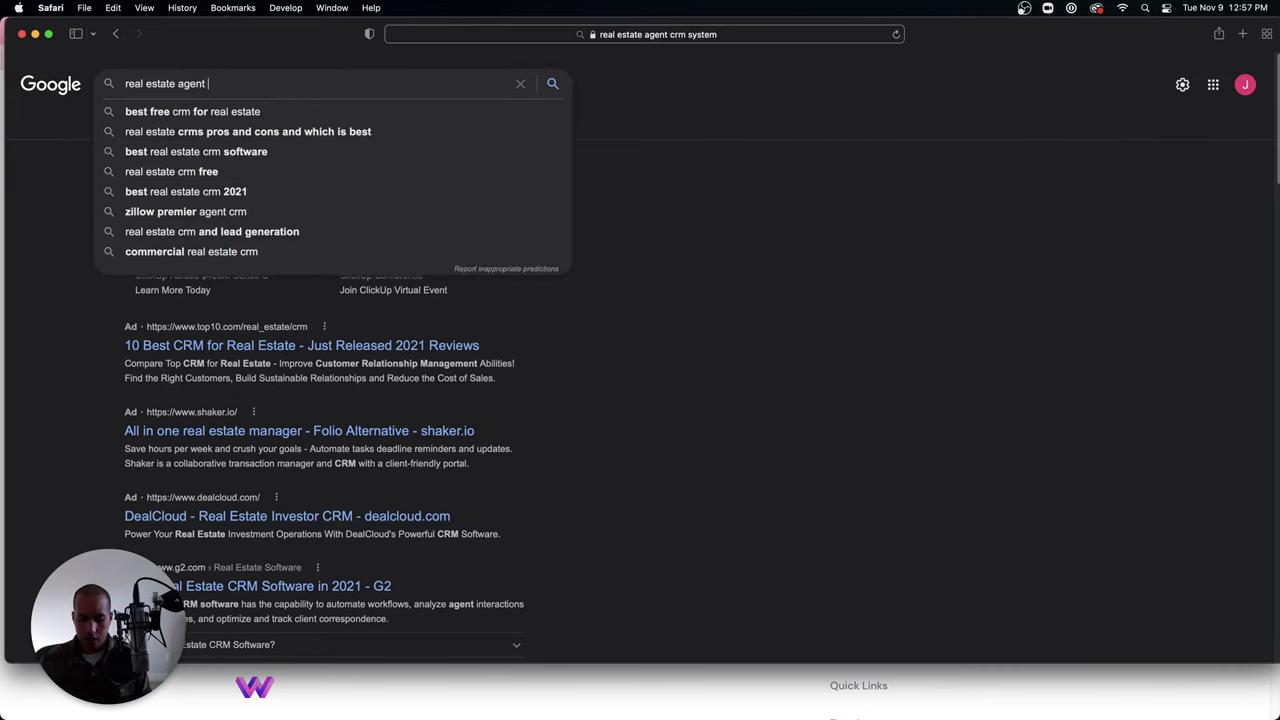
type("property")
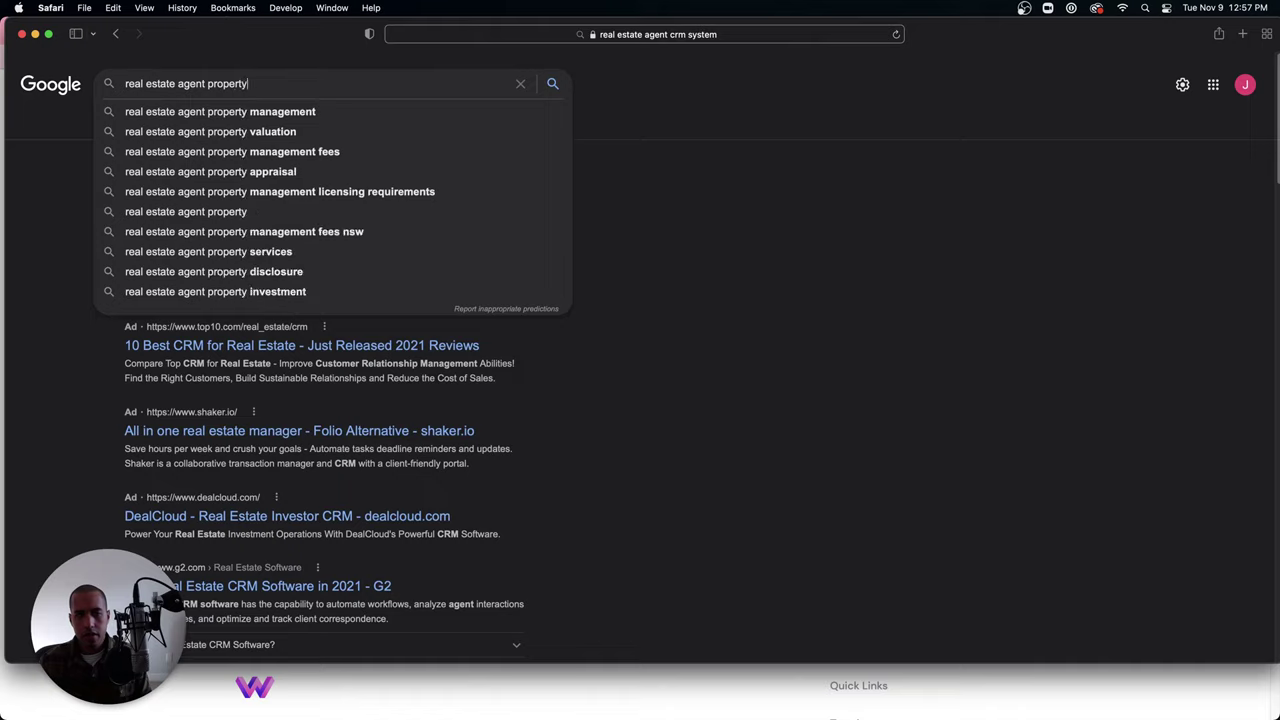
type(" ma")
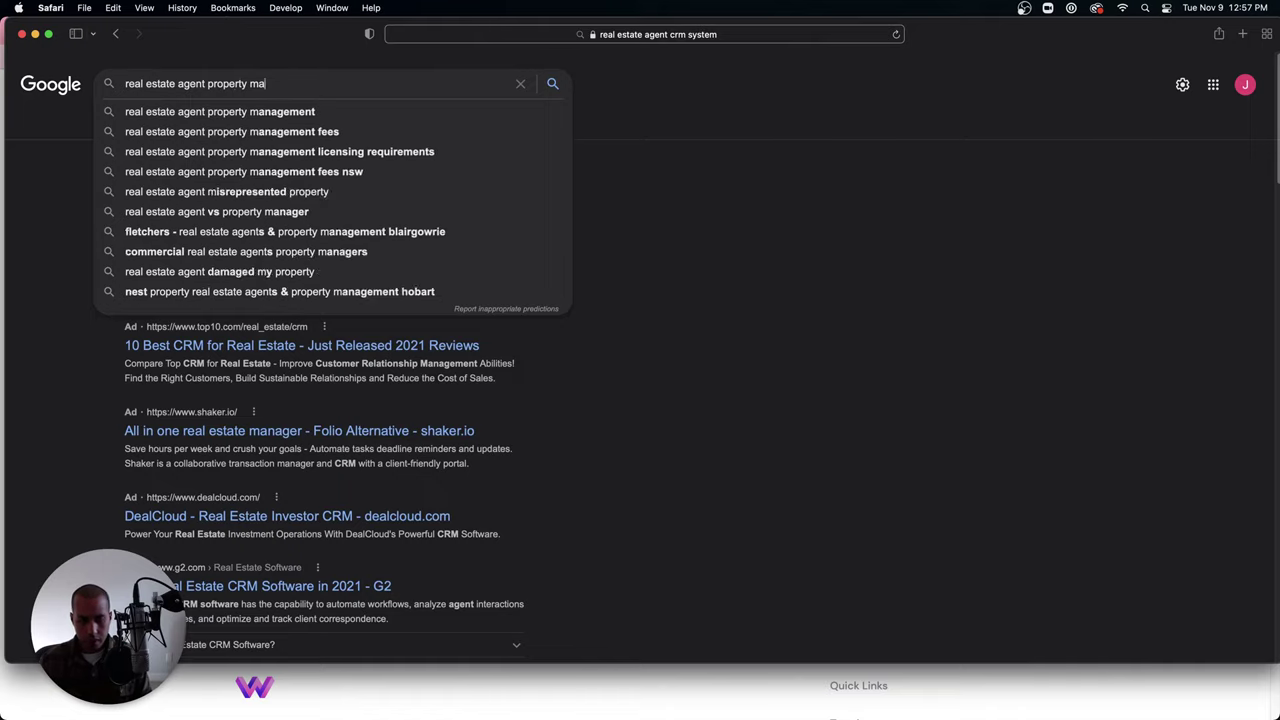
type("nagement softar")
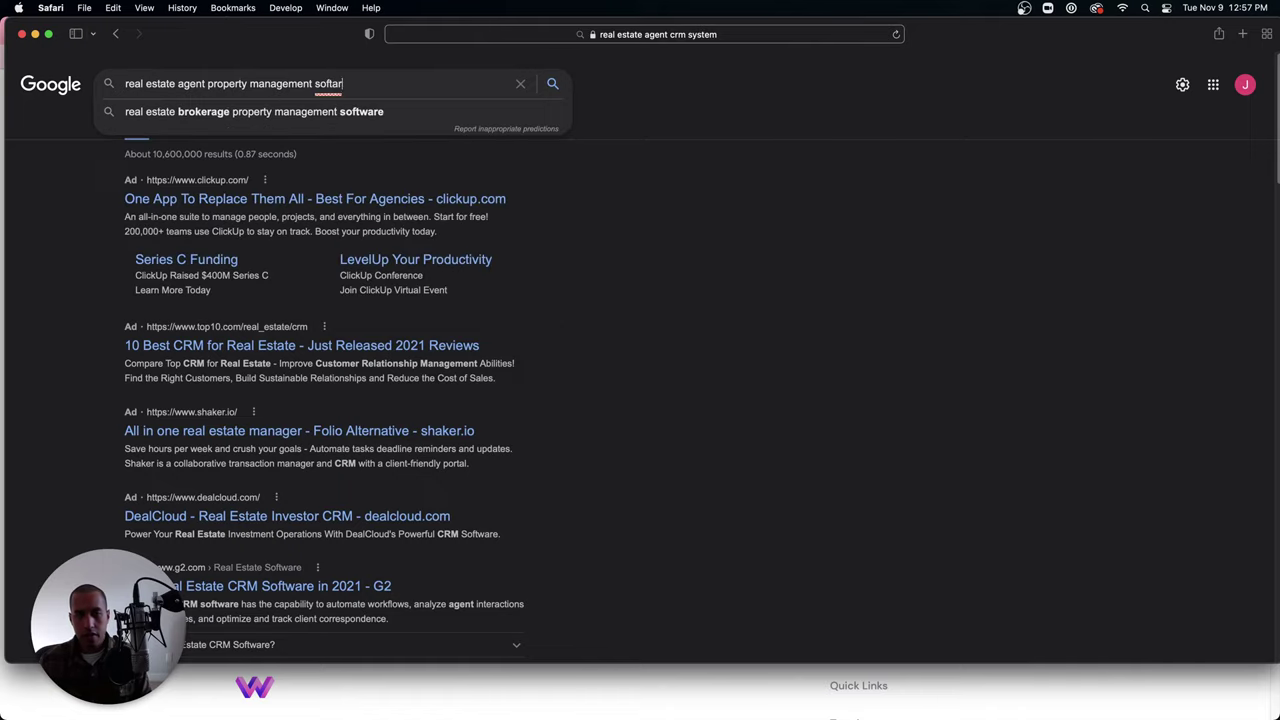
key("BackSpace")
key("BackSpace")
type("ware")
key("Return")
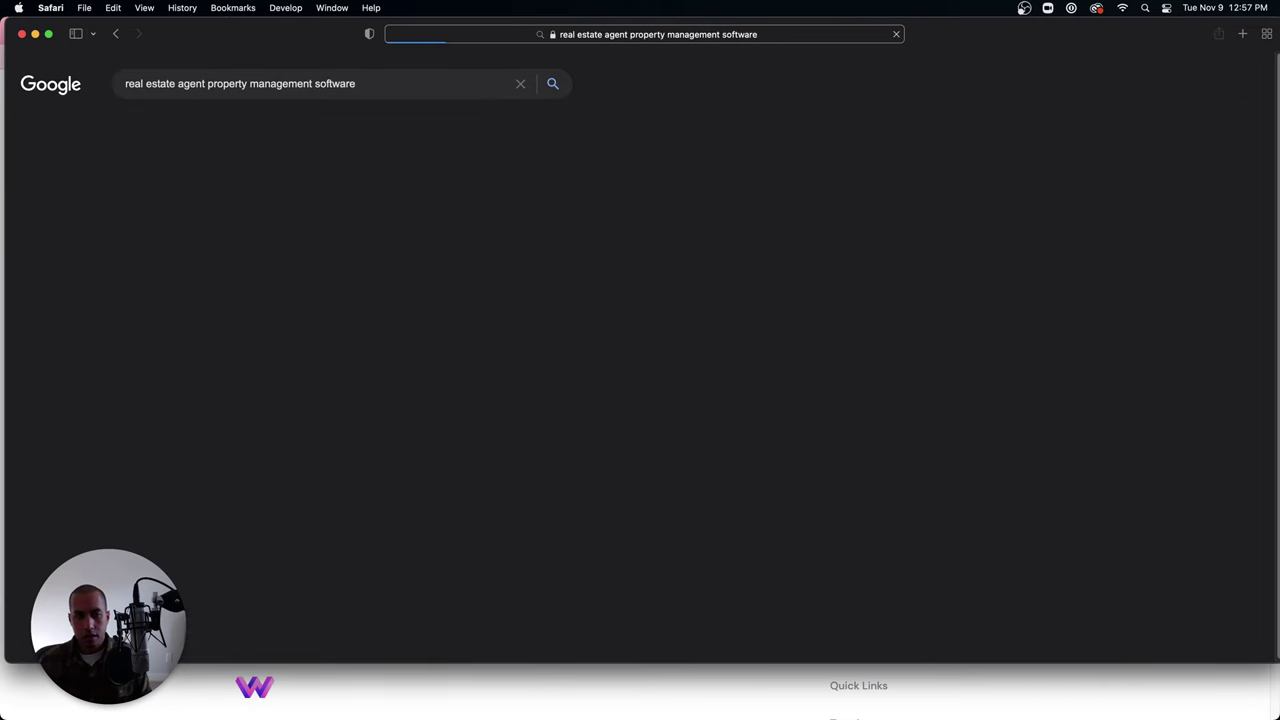
Open Capterra's '5 Most Popular Real Estate Property Management Software' article.
scroll(350, 268, "down", 1)
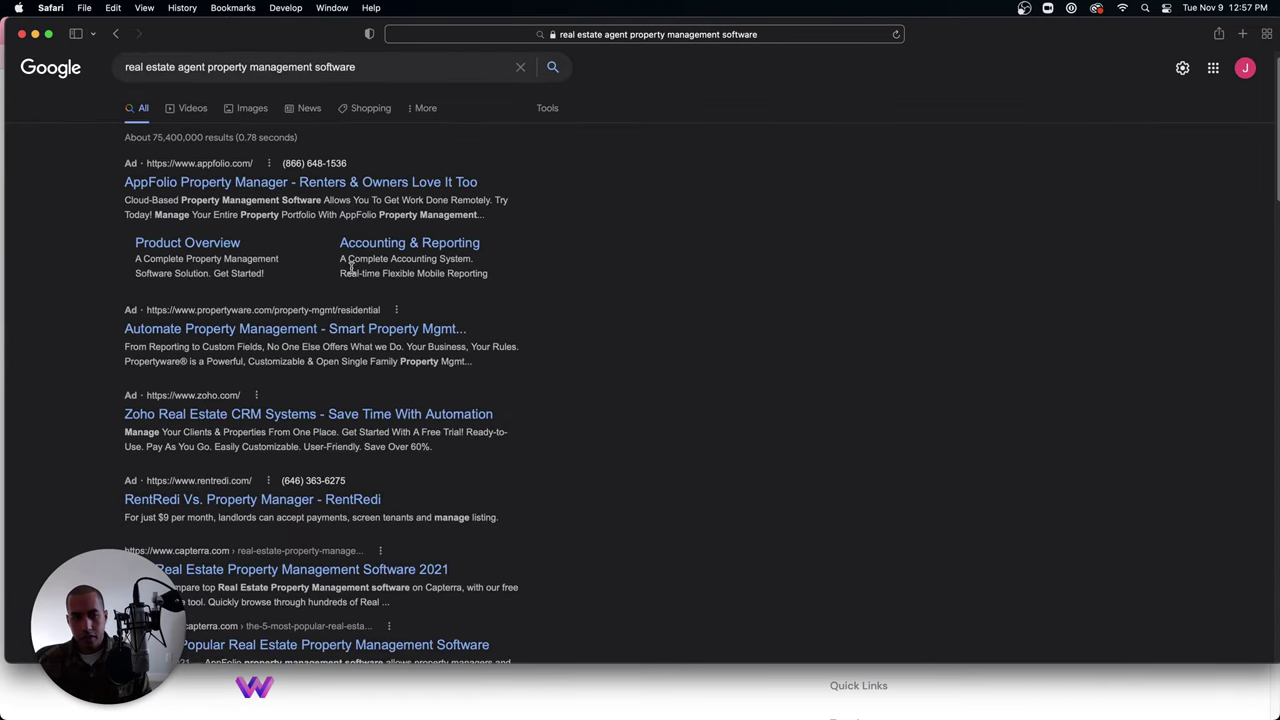
scroll(346, 343, "down", 2)
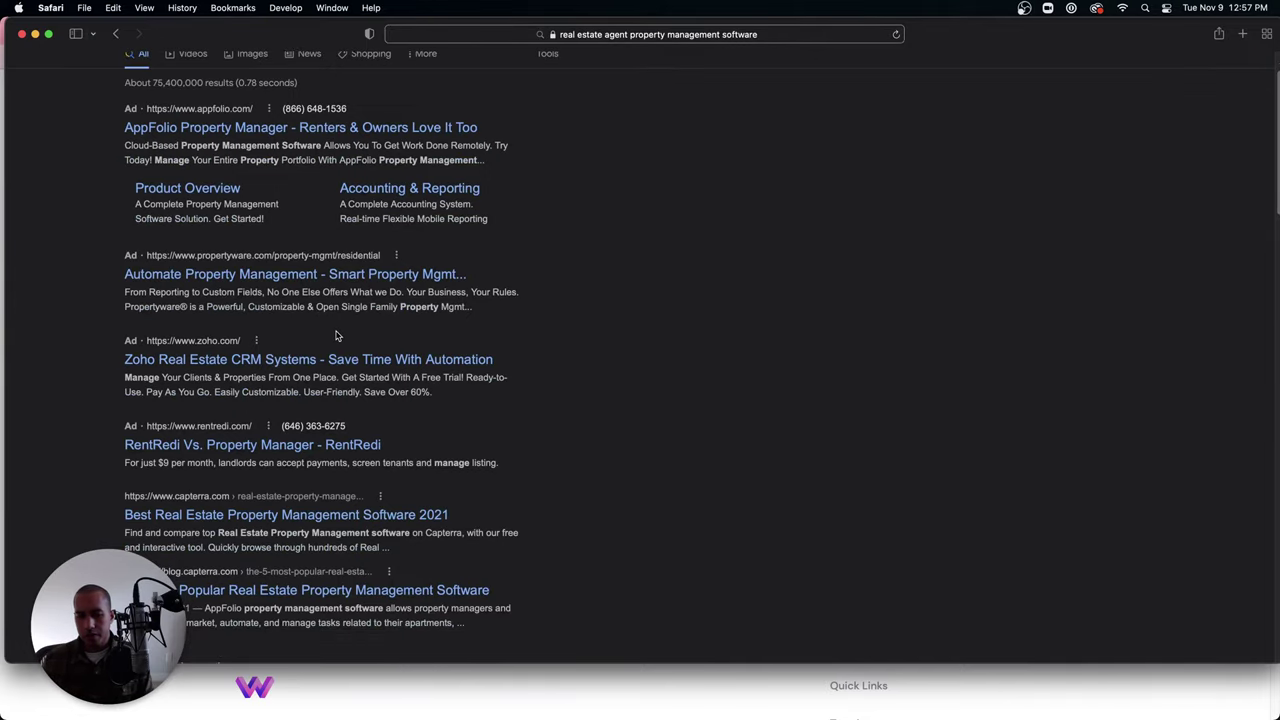
scroll(394, 362, "down", 4)
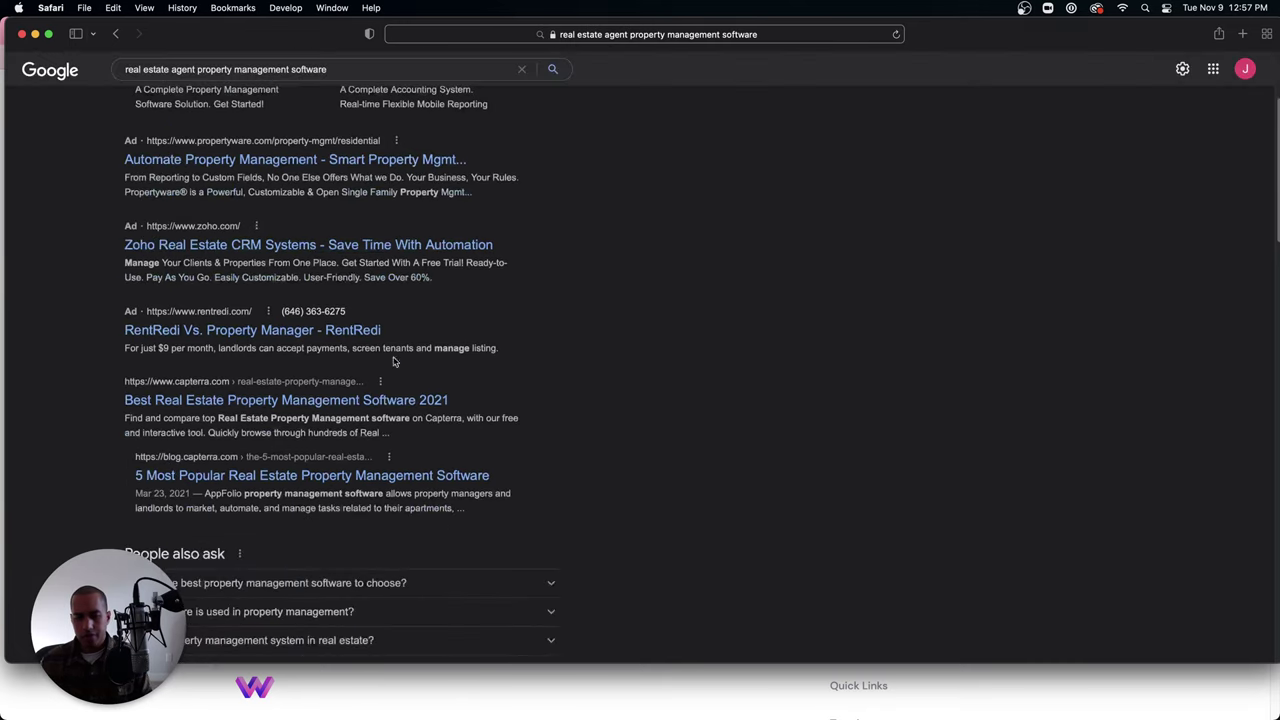
scroll(394, 362, "down", 3)
left_click(410, 384)
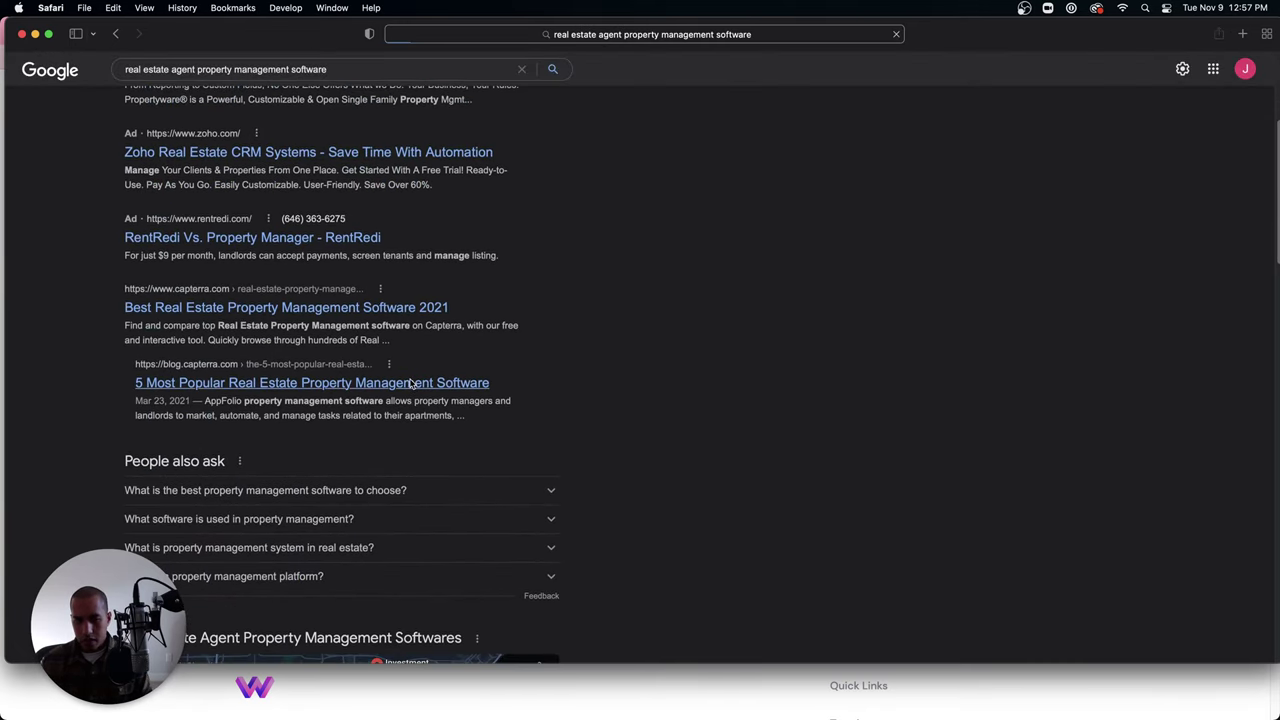
Skim Capterra's list past Appfolio, Cozy, ManageCasa and TenantCloud, then go back to Google.
scroll(420, 380, "down", 8)
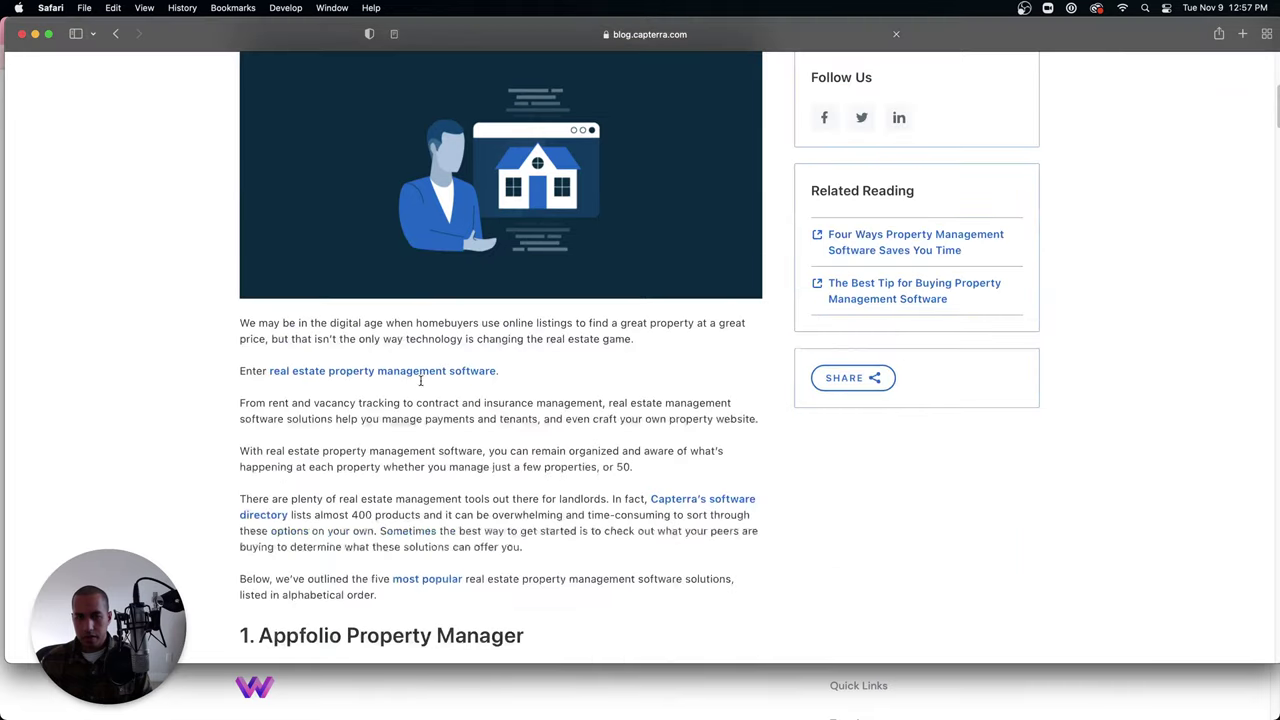
scroll(420, 380, "down", 12)
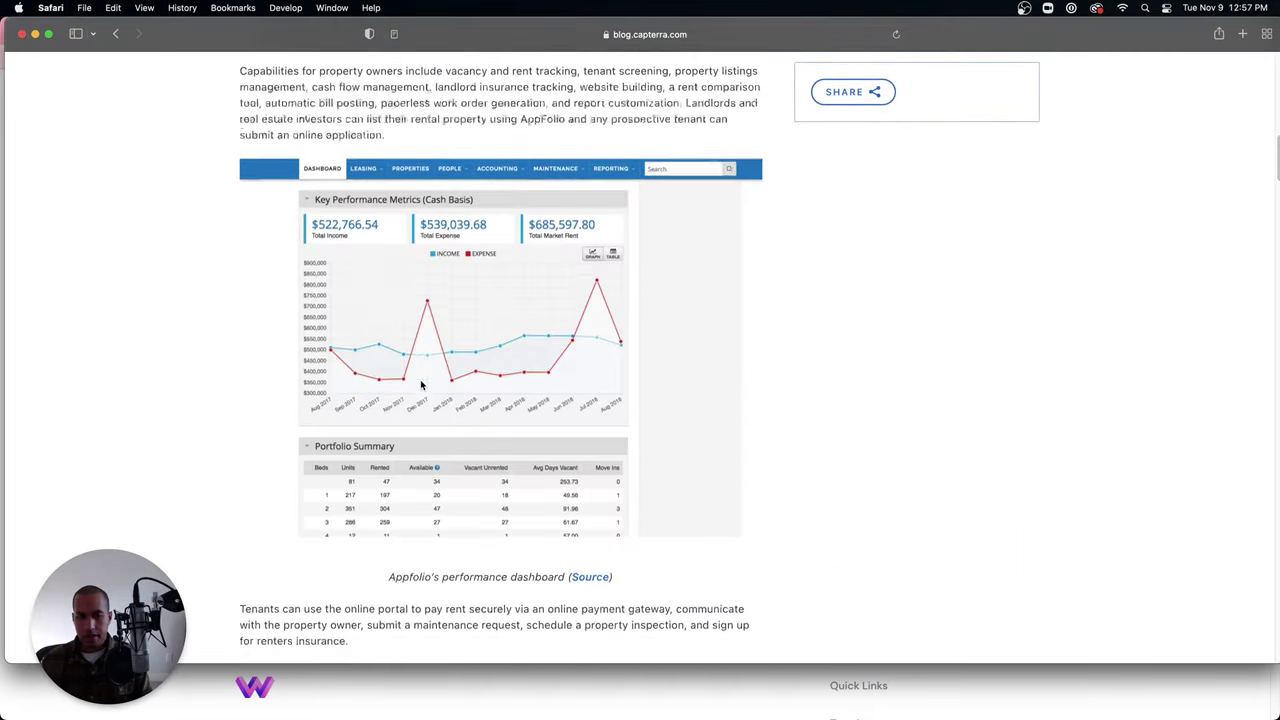
scroll(421, 385, "down", 20)
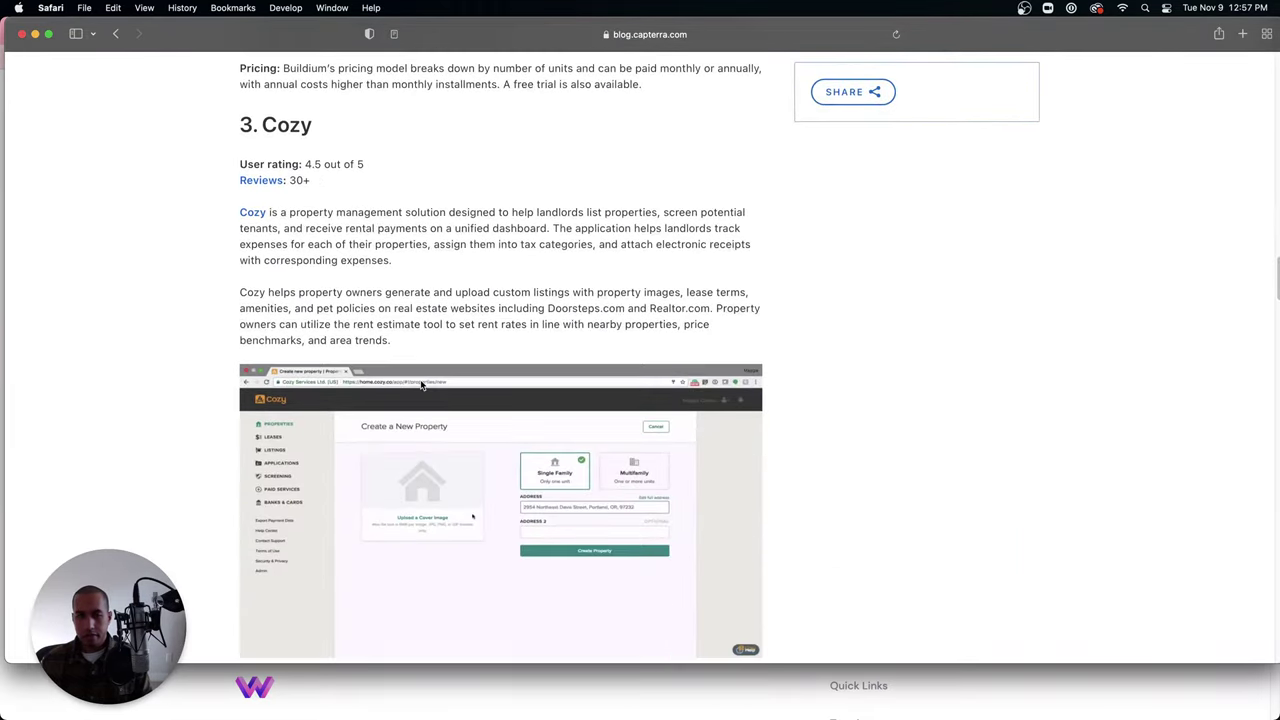
scroll(421, 385, "down", 15)
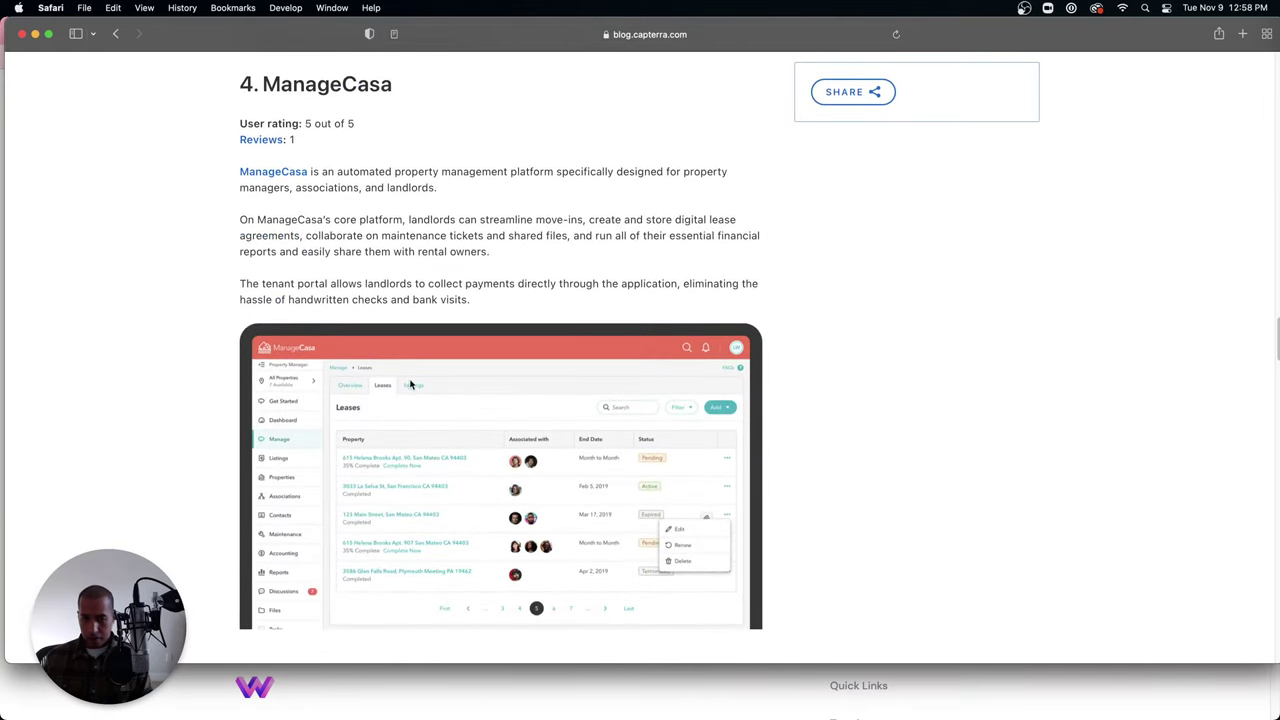
scroll(350, 310, "down", 1)
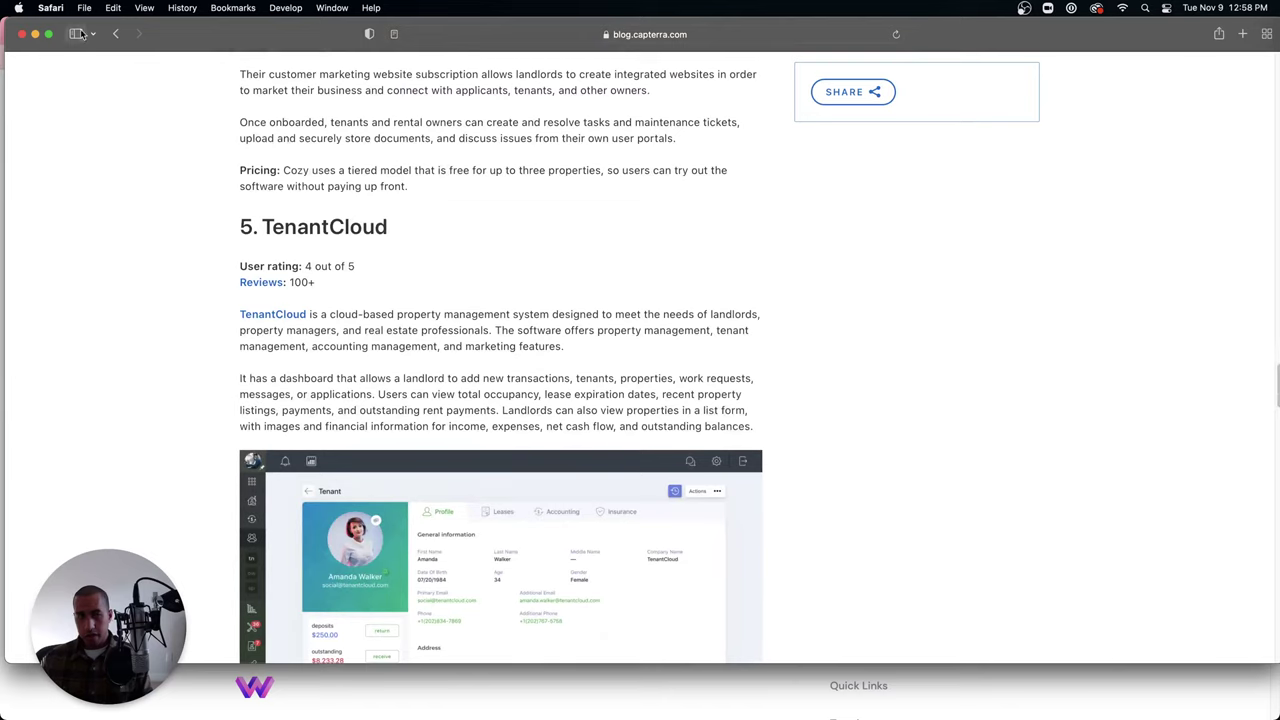
left_click(123, 36)
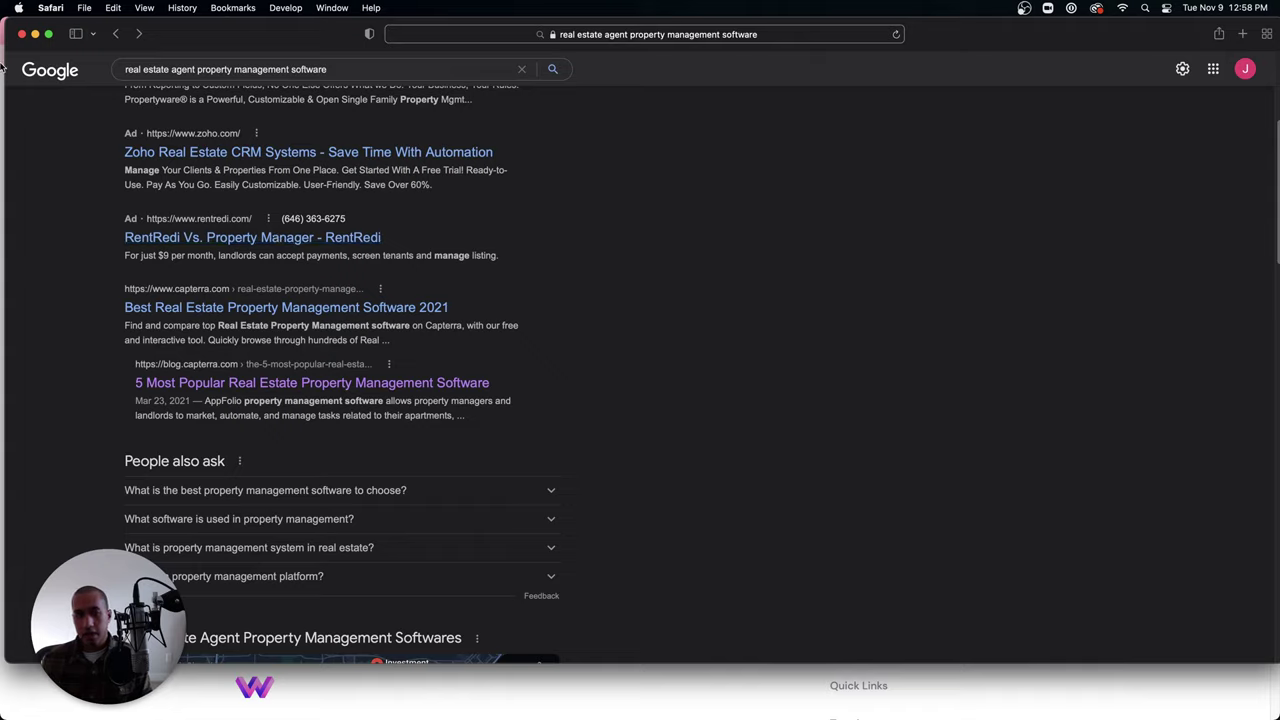
Search Google for 'real estate agent mls system' and open the MLS.com result.
left_click_drag(344, 69, 197, 67)
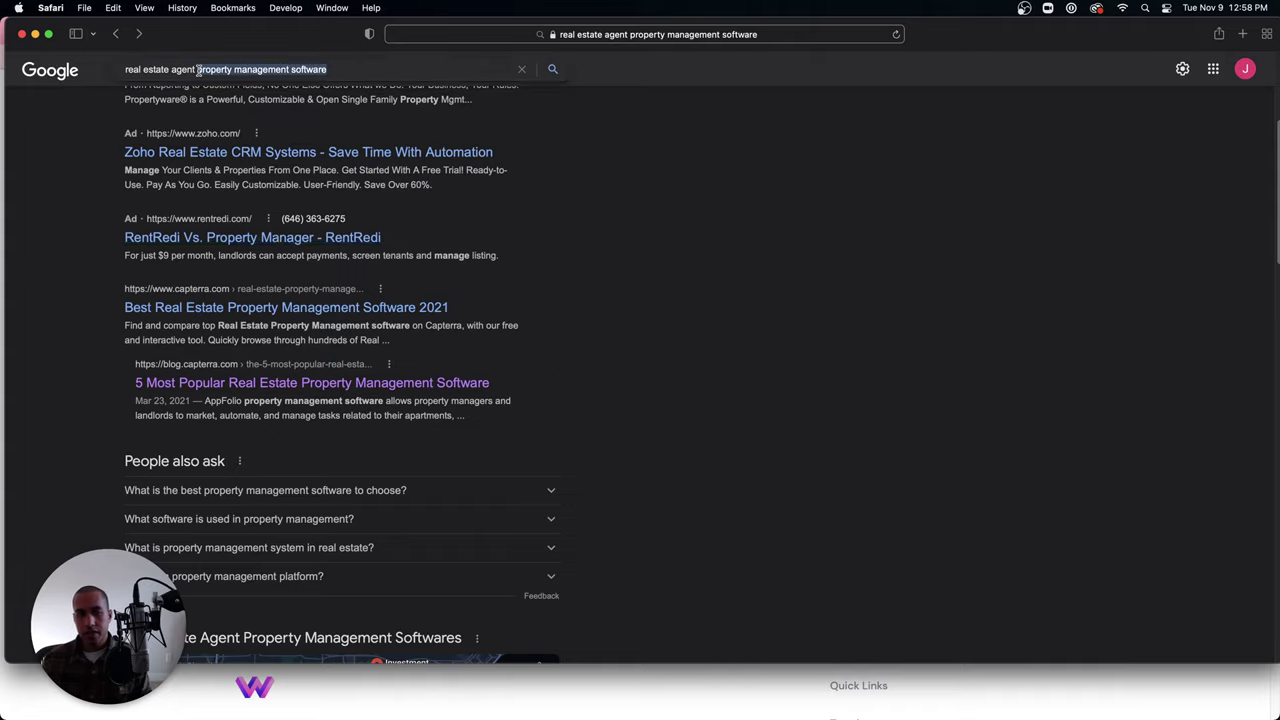
type("mls system")
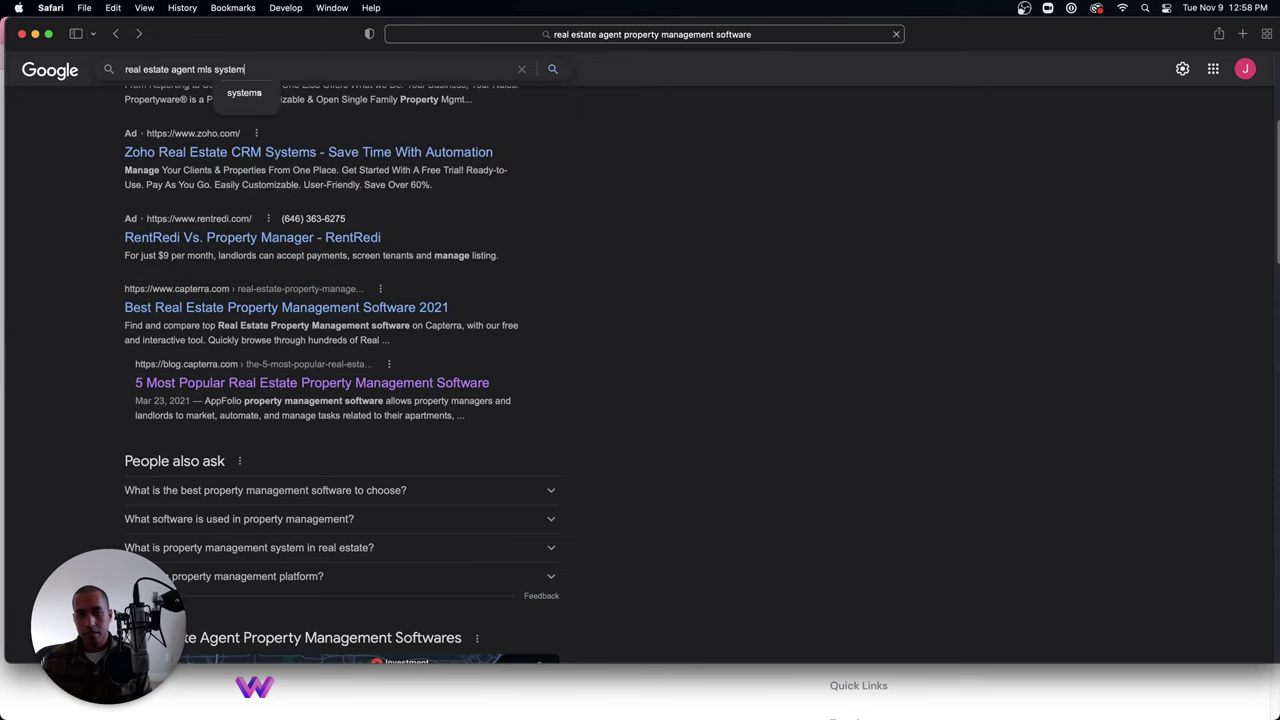
key("Return")
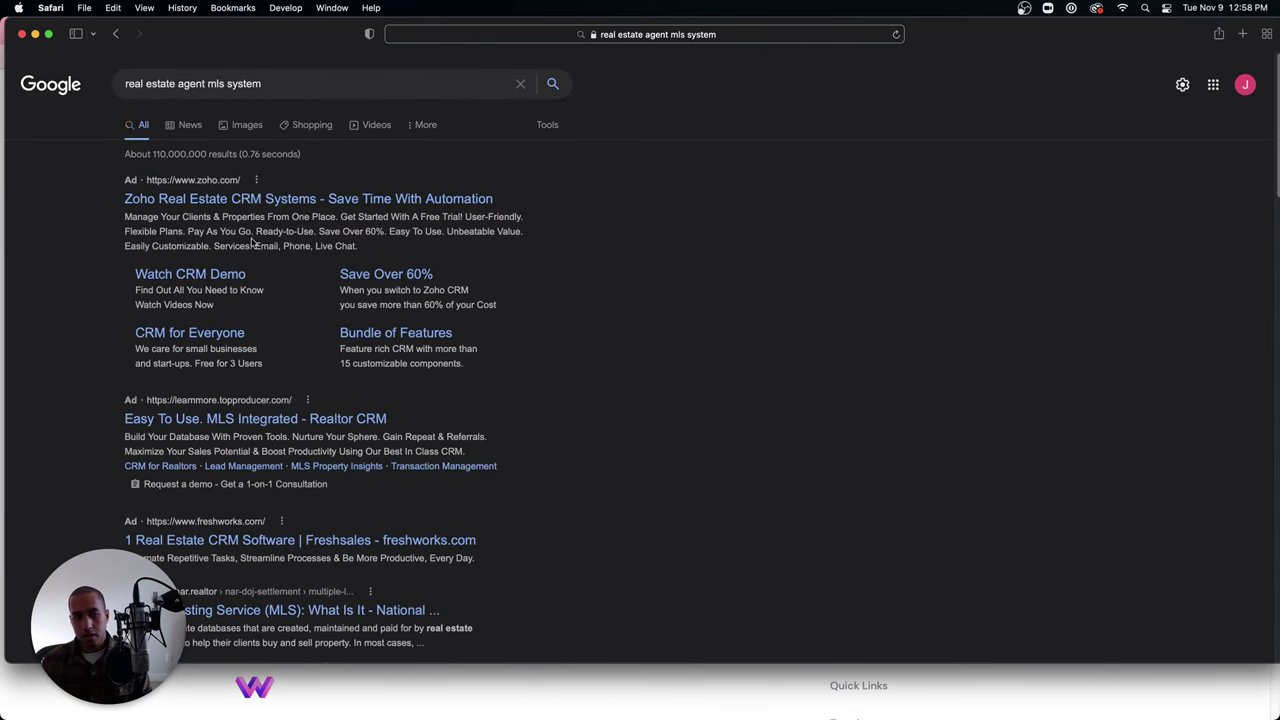
scroll(369, 401, "down", 3)
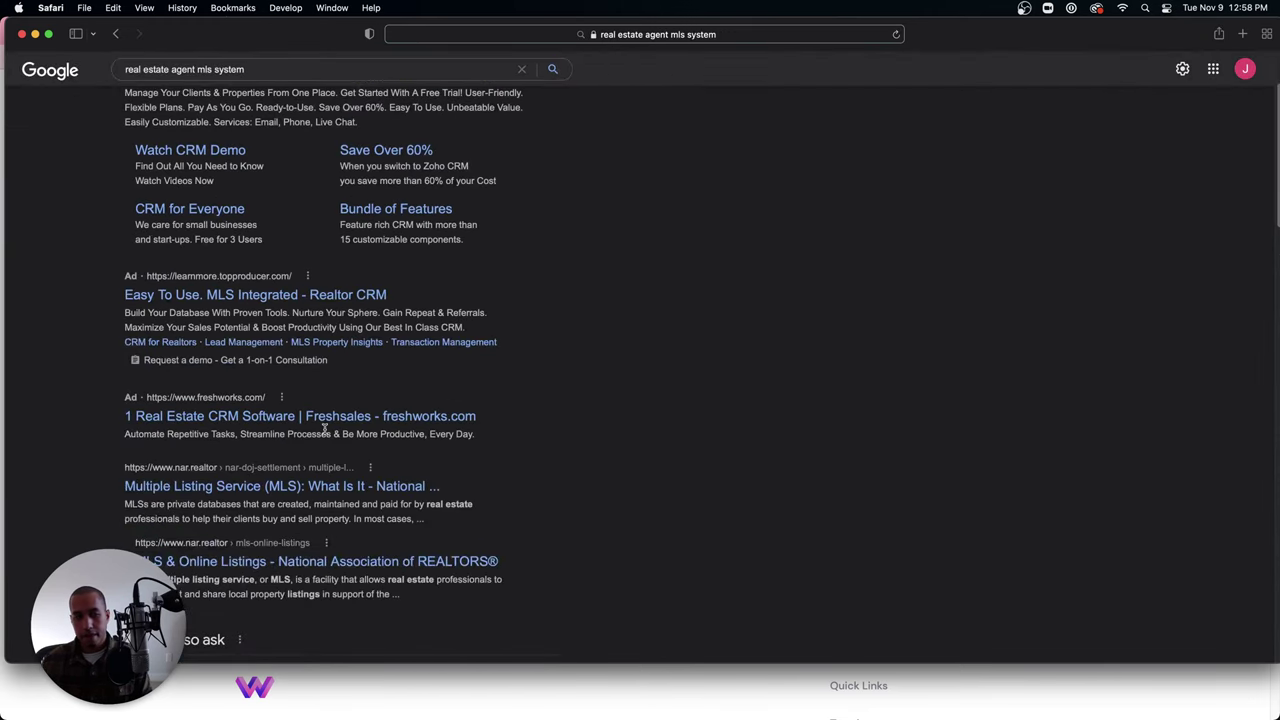
scroll(322, 425, "down", 1)
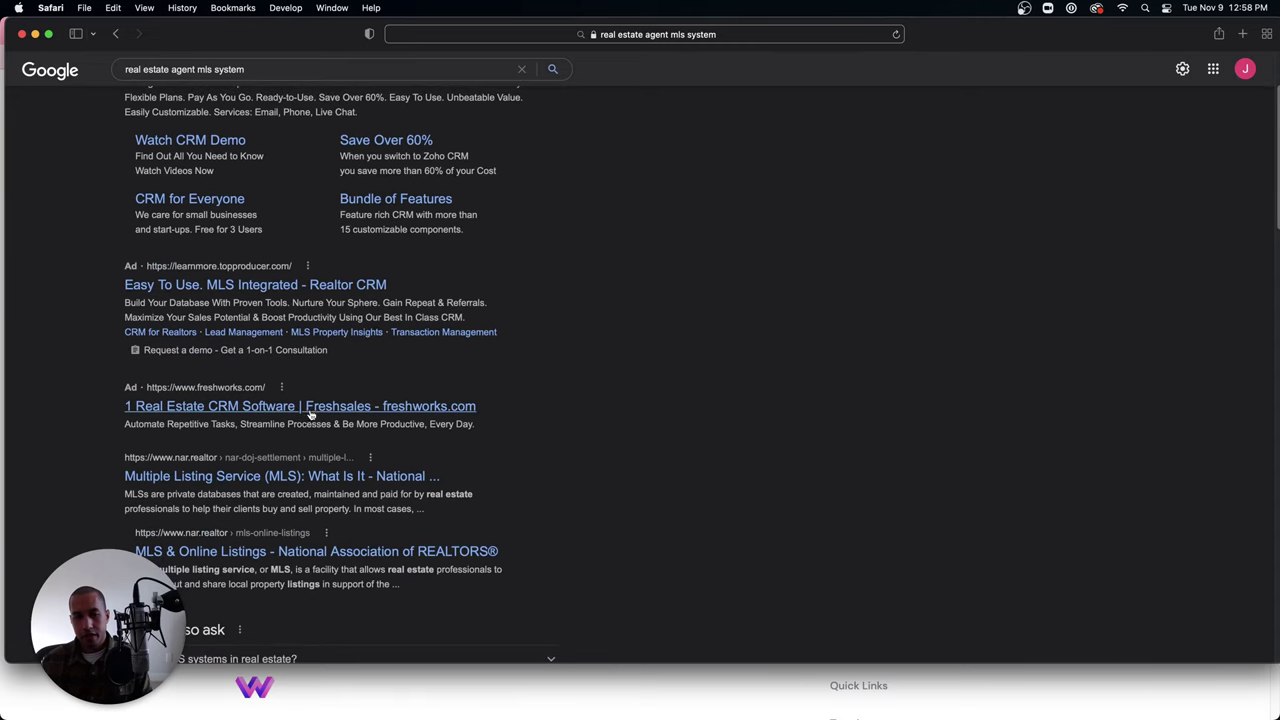
scroll(309, 410, "down", 4)
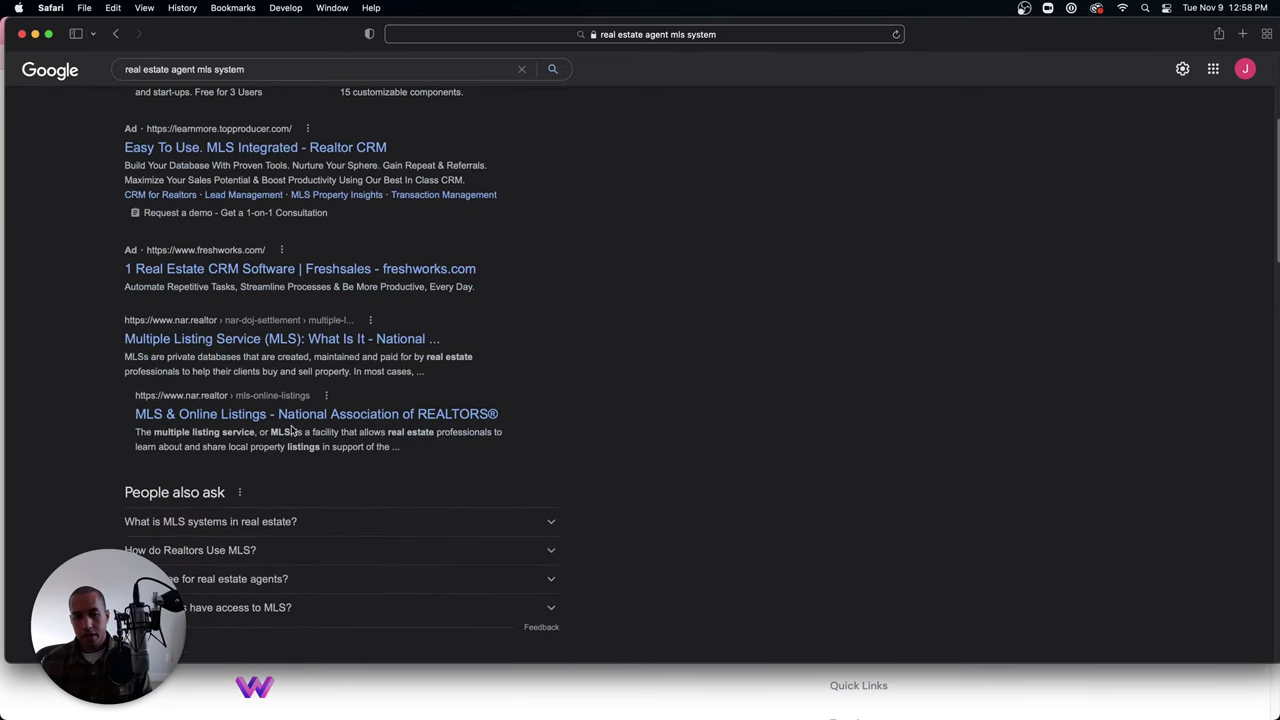
scroll(291, 426, "down", 6)
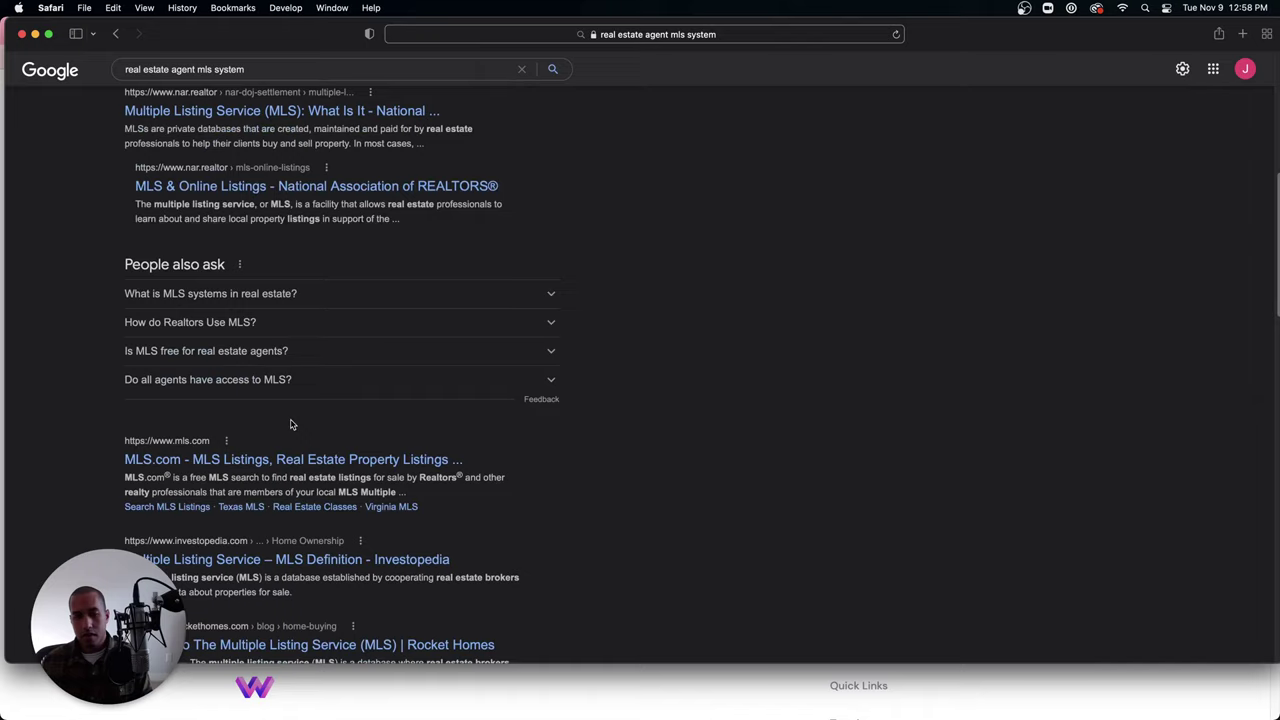
left_click(279, 461)
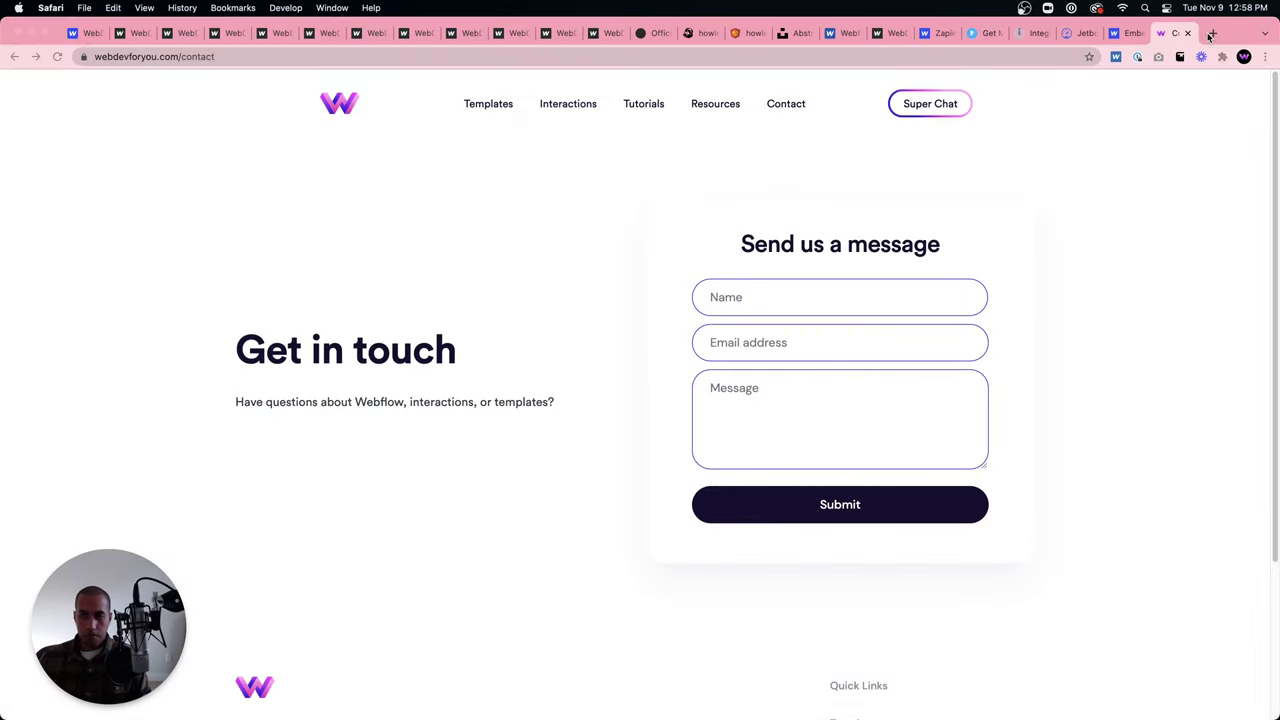
In a new tab, search 'webflow real estate template' and open Webflow's real estate templates page.
left_click(1210, 35)
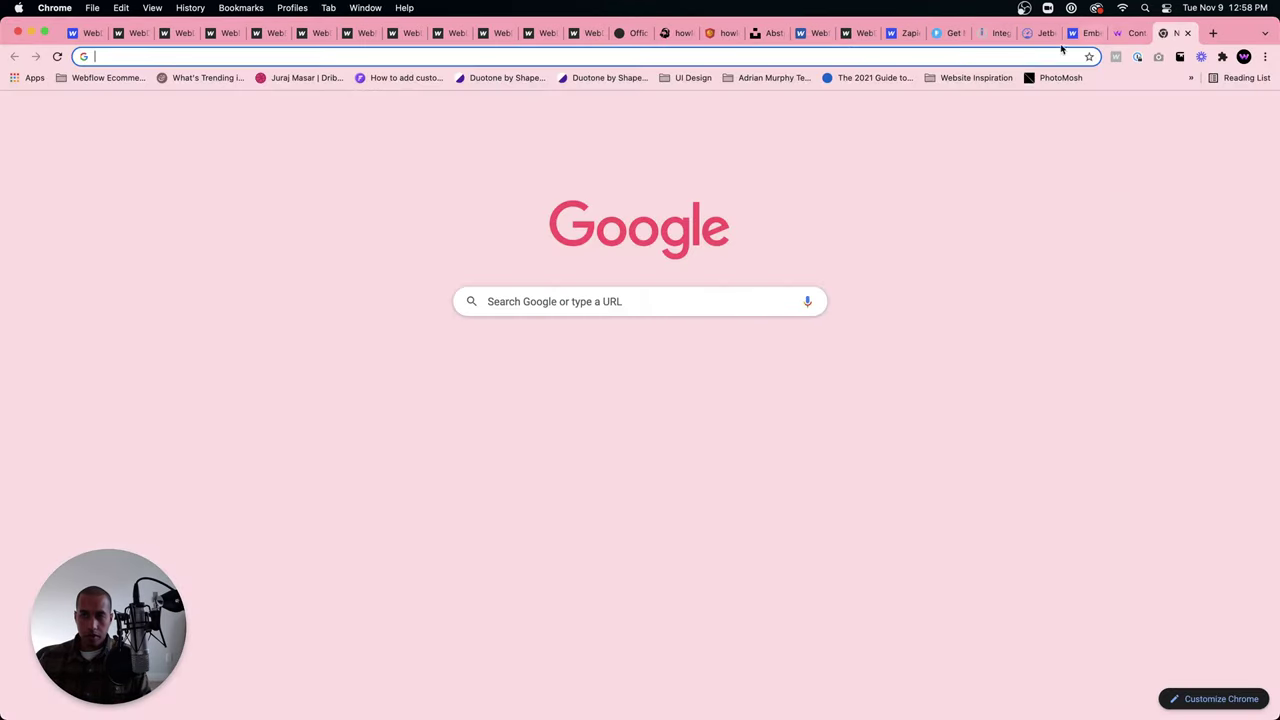
type("webflow r")
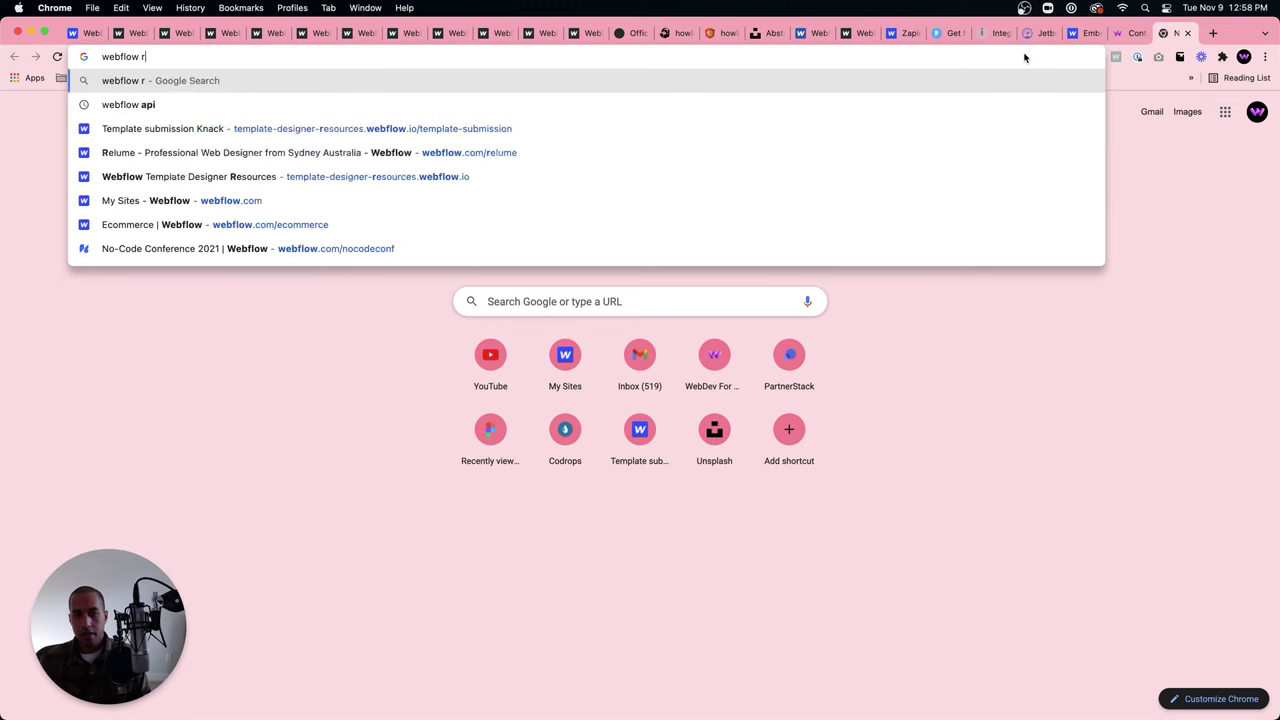
type("eal estate temp")
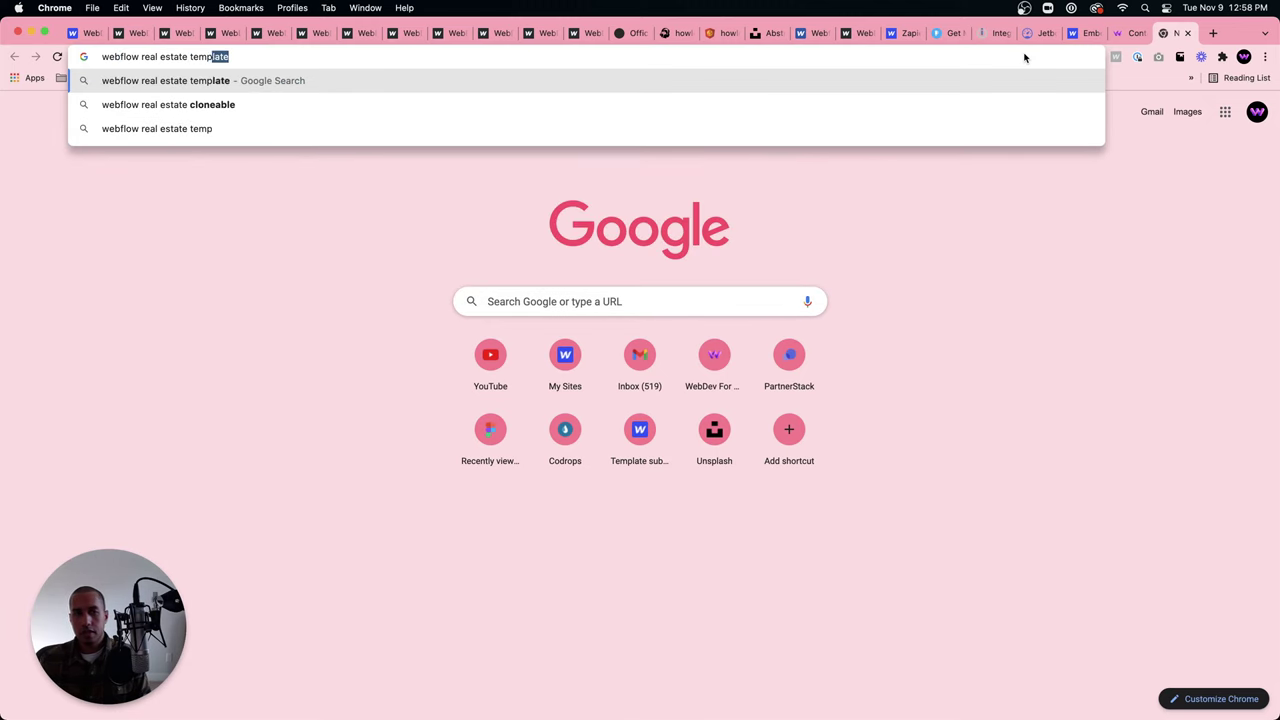
key("Return")
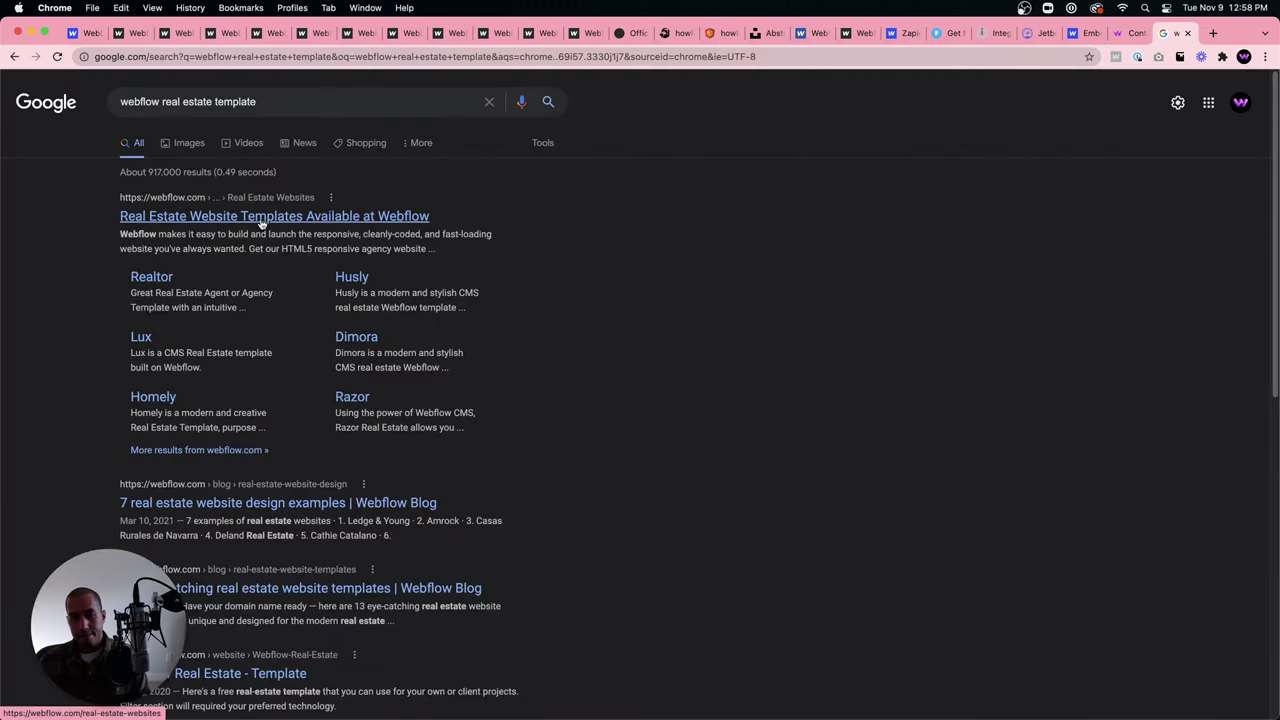
left_click(261, 220)
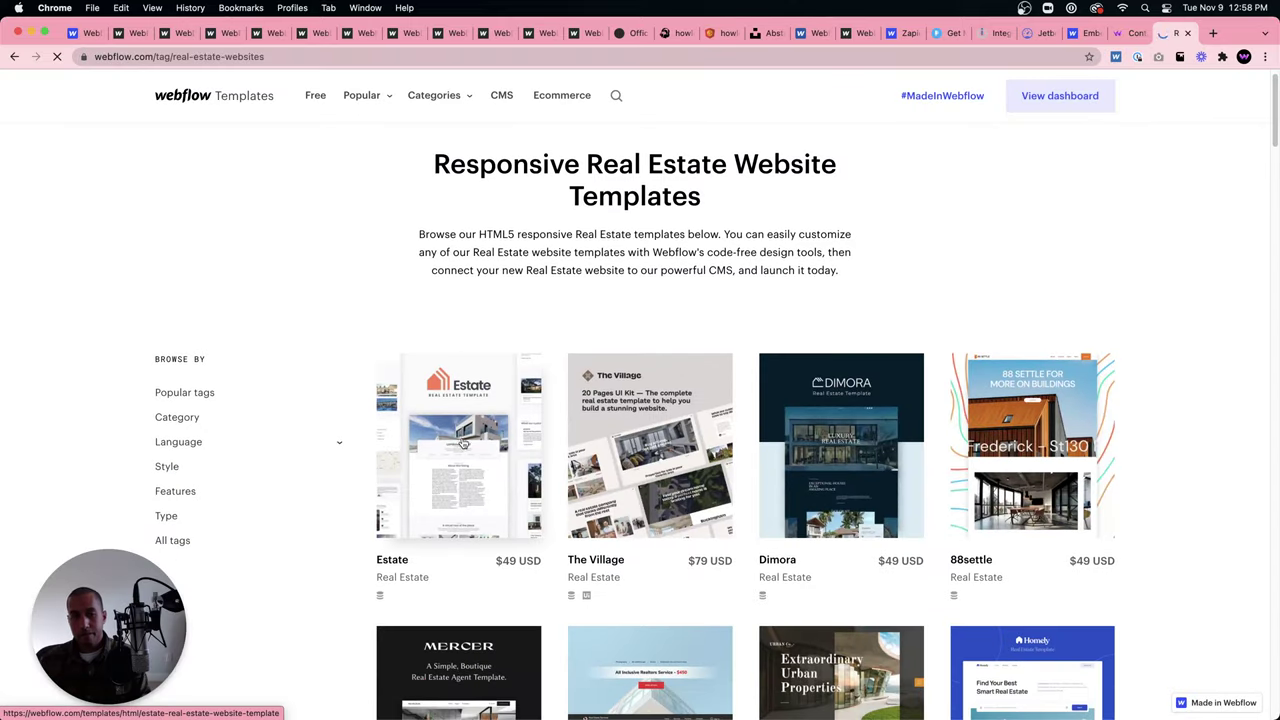
Open the Homely template from Webflow's real estate templates and preview it in the Designer.
scroll(499, 445, "down", 5)
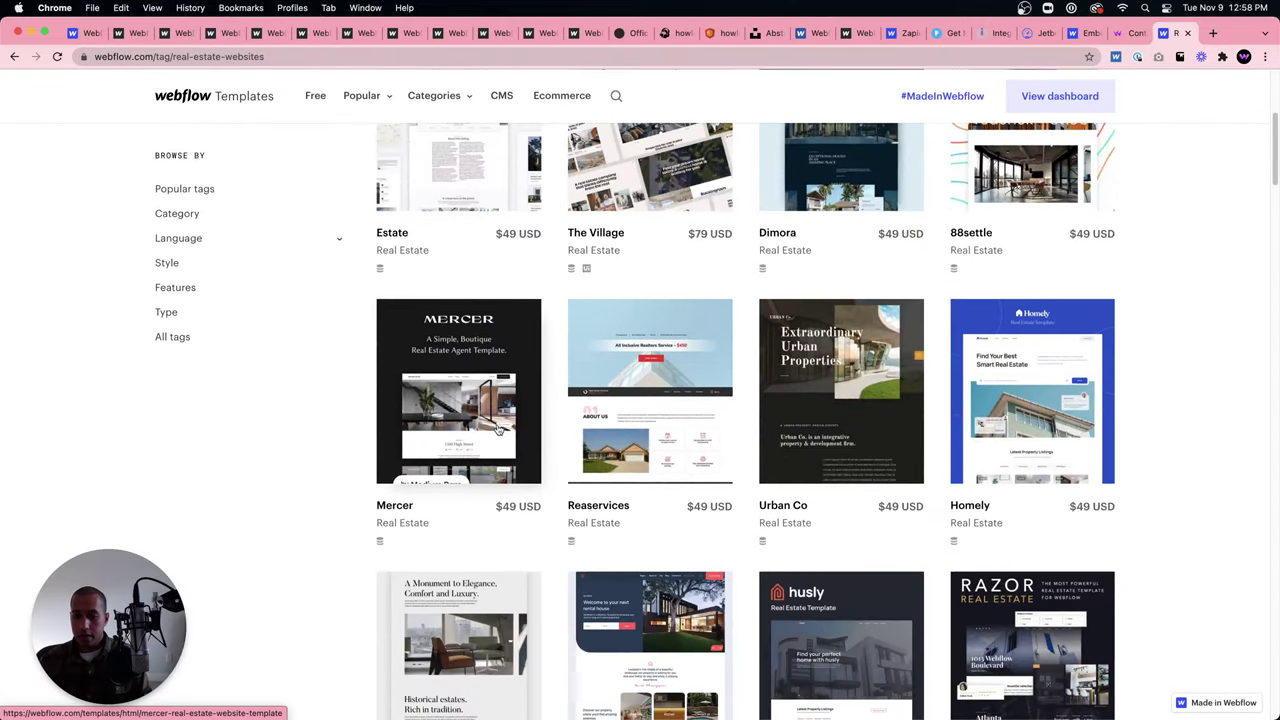
scroll(498, 430, "up", 3)
scroll(498, 430, "down", 1)
left_click(1028, 600, "super")
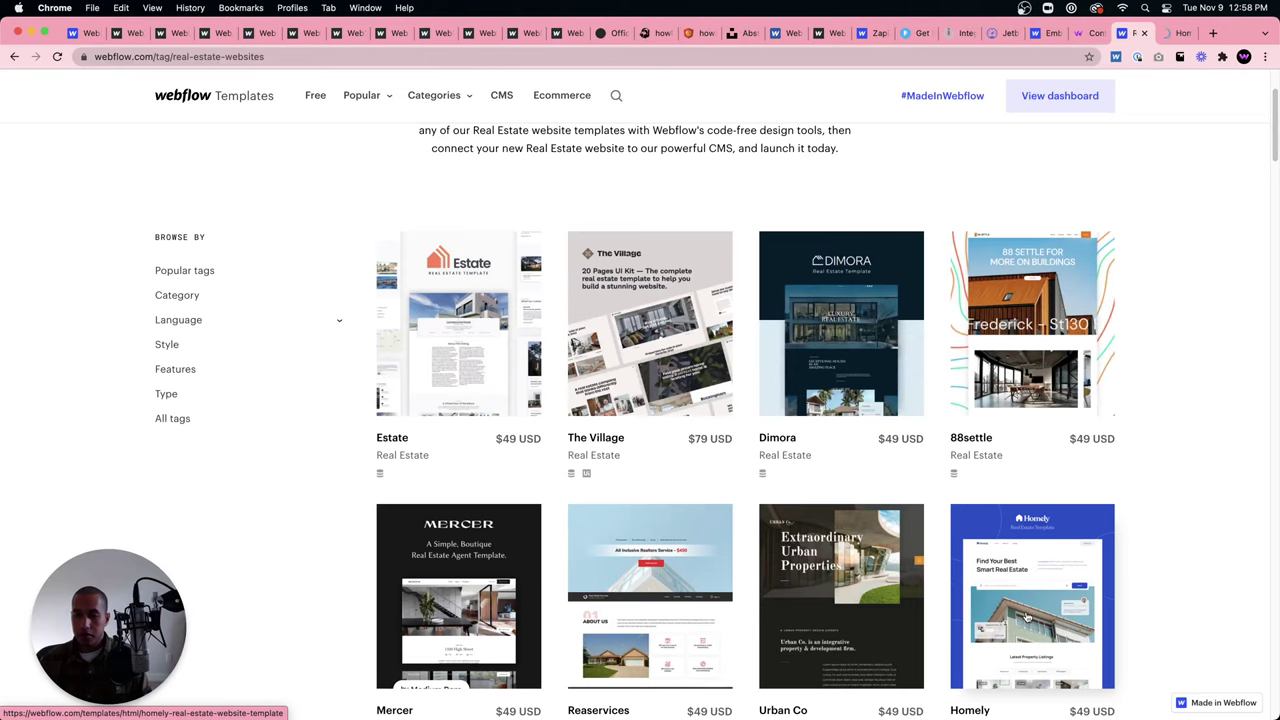
left_click(1198, 30)
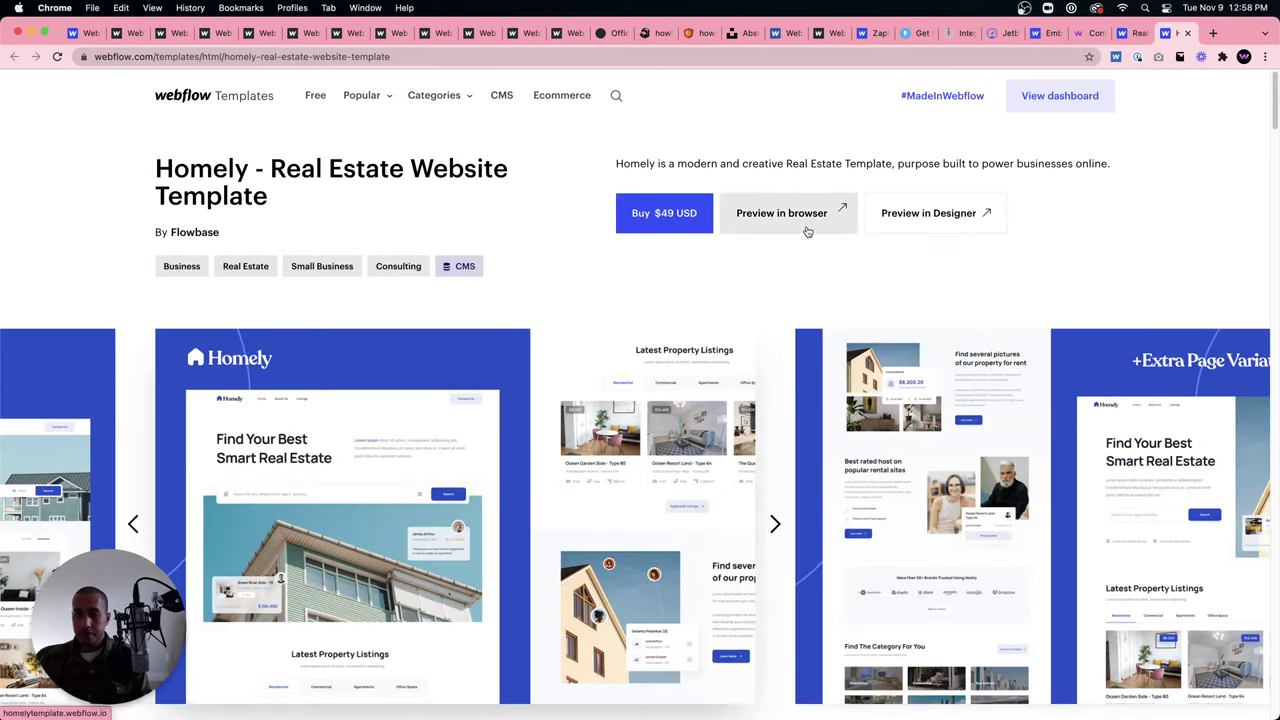
left_click(922, 221)
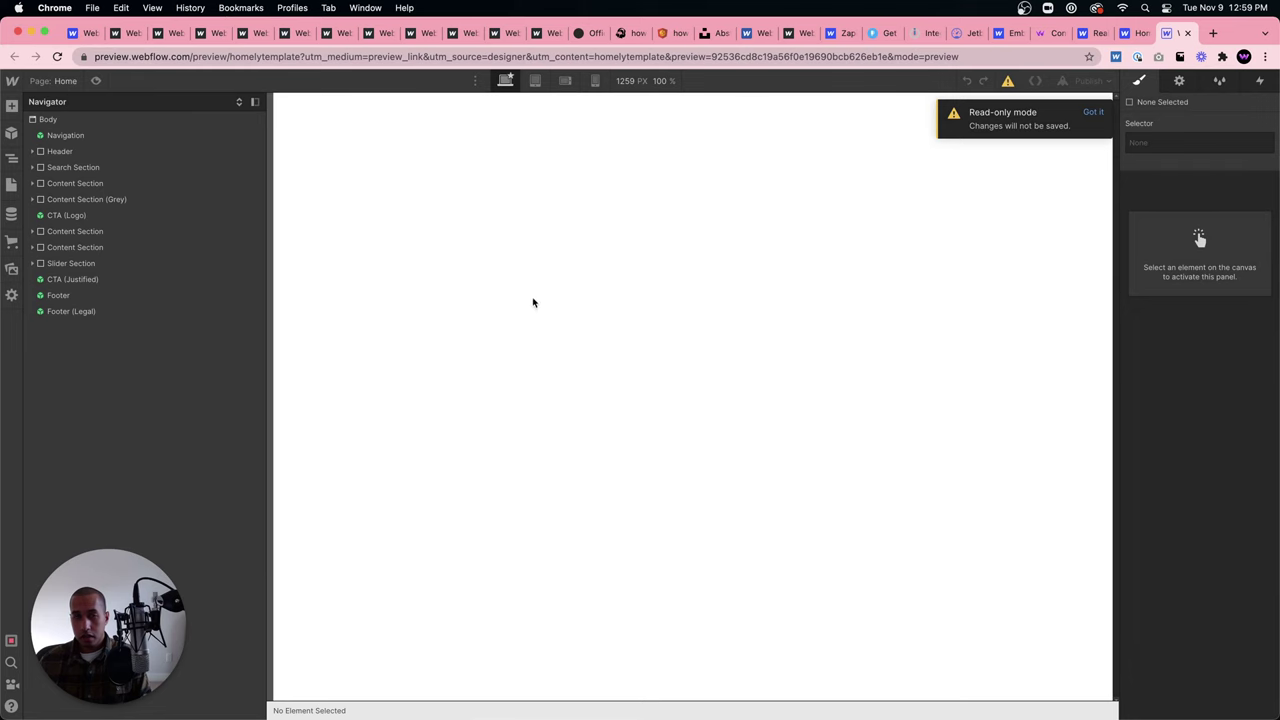
Dismiss the read-only notice and select the Country Garden listing card and its collection list.
left_click(1093, 112)
scroll(678, 415, "down", 10)
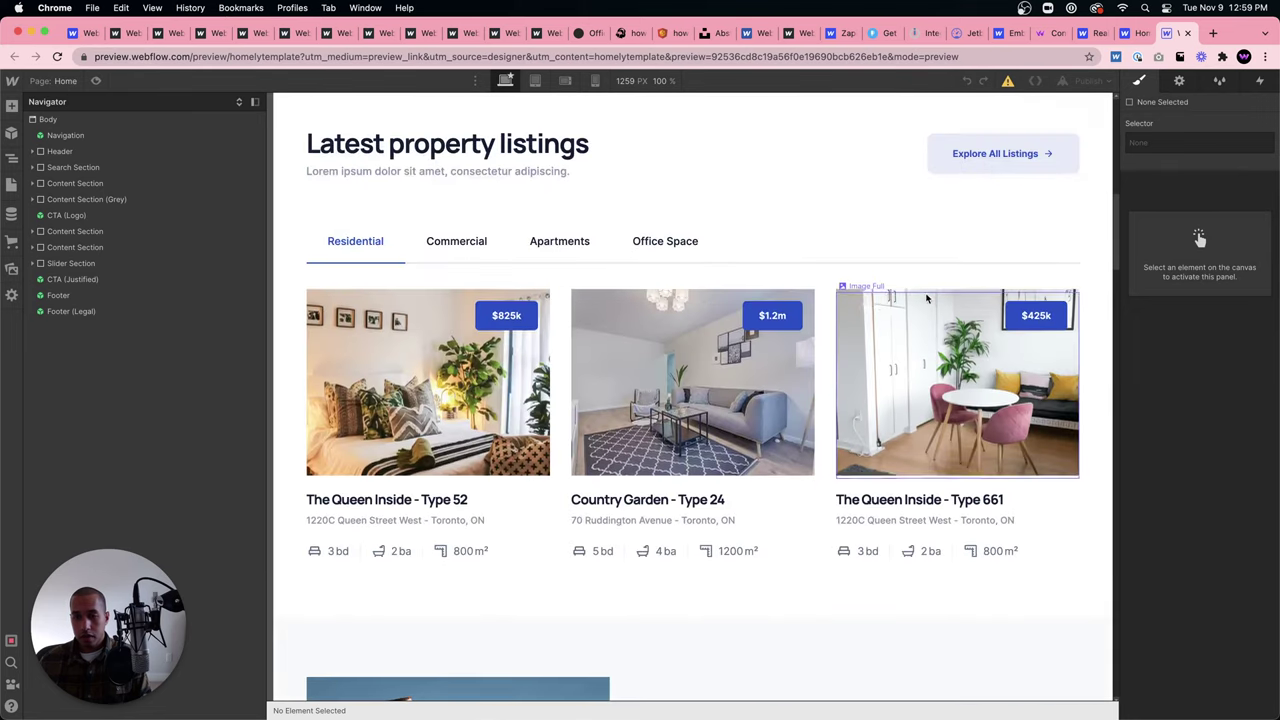
left_click(771, 490)
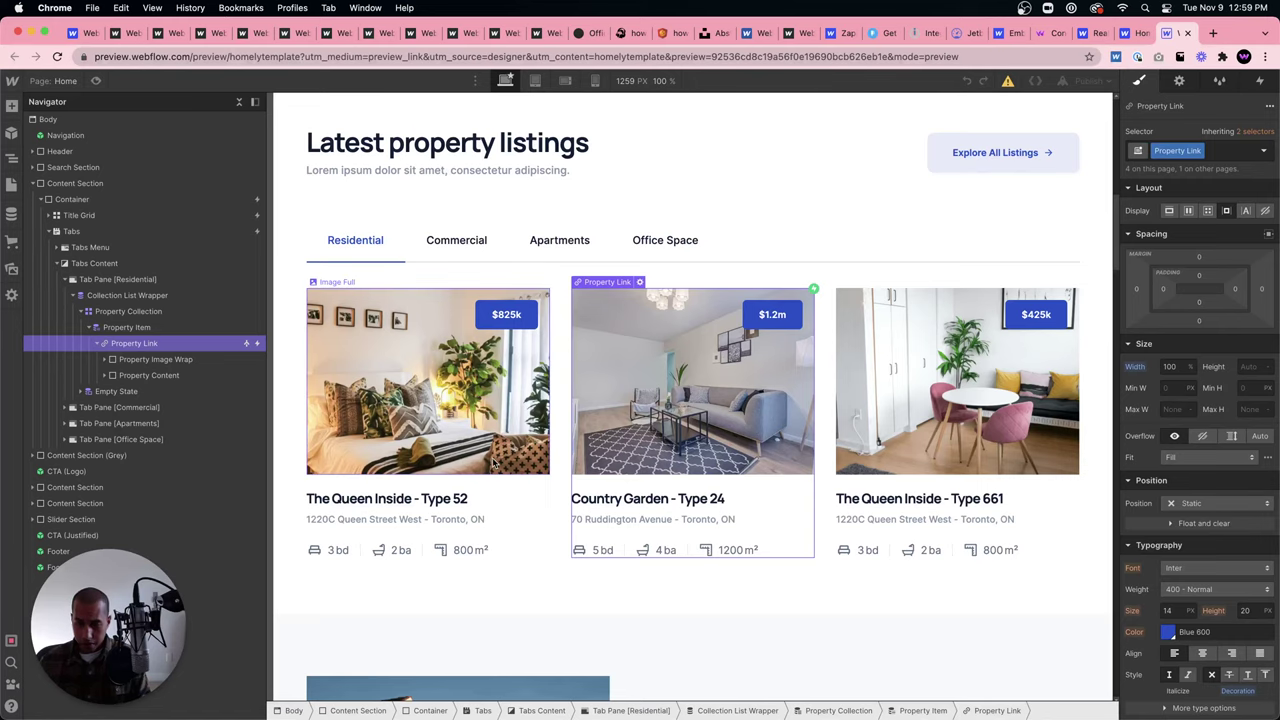
left_click(560, 470)
scroll(512, 500, "up", 5)
scroll(512, 512, "down", 4)
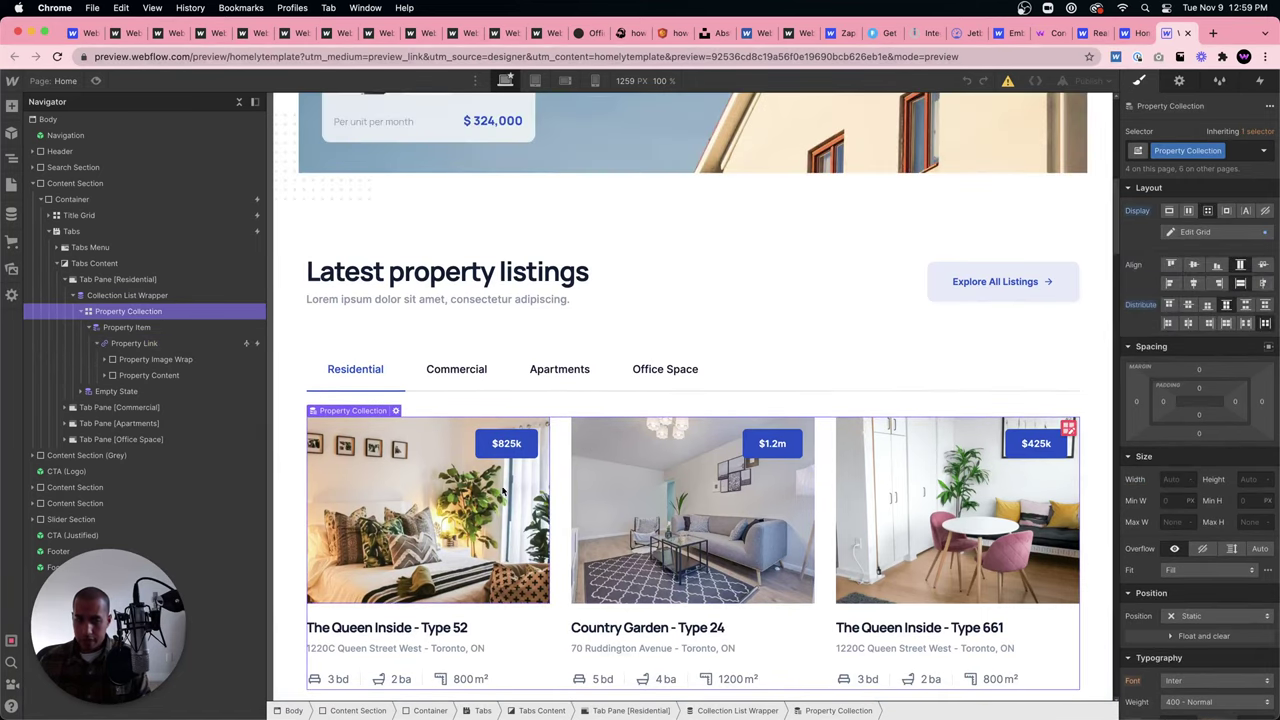
Browse the Properties, Property Features, Property Categories and Agents collections, then open Country Garden - Type 24.
left_click(11, 213)
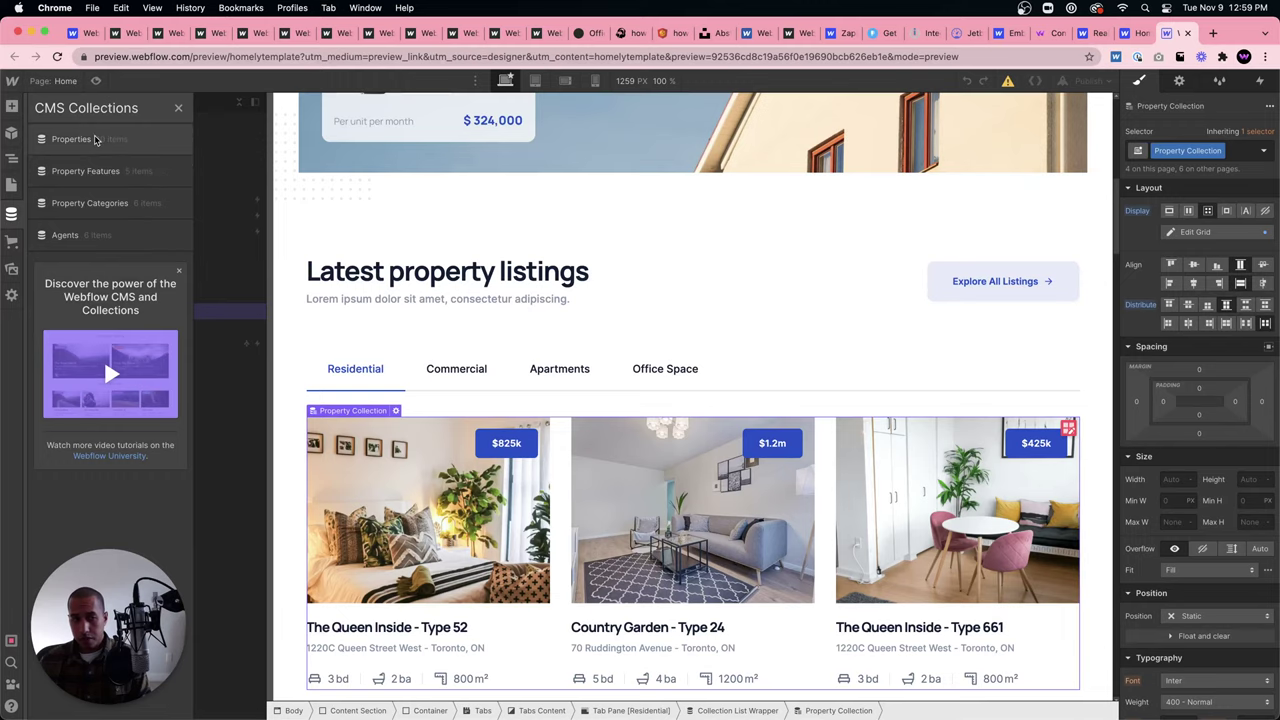
left_click(96, 138)
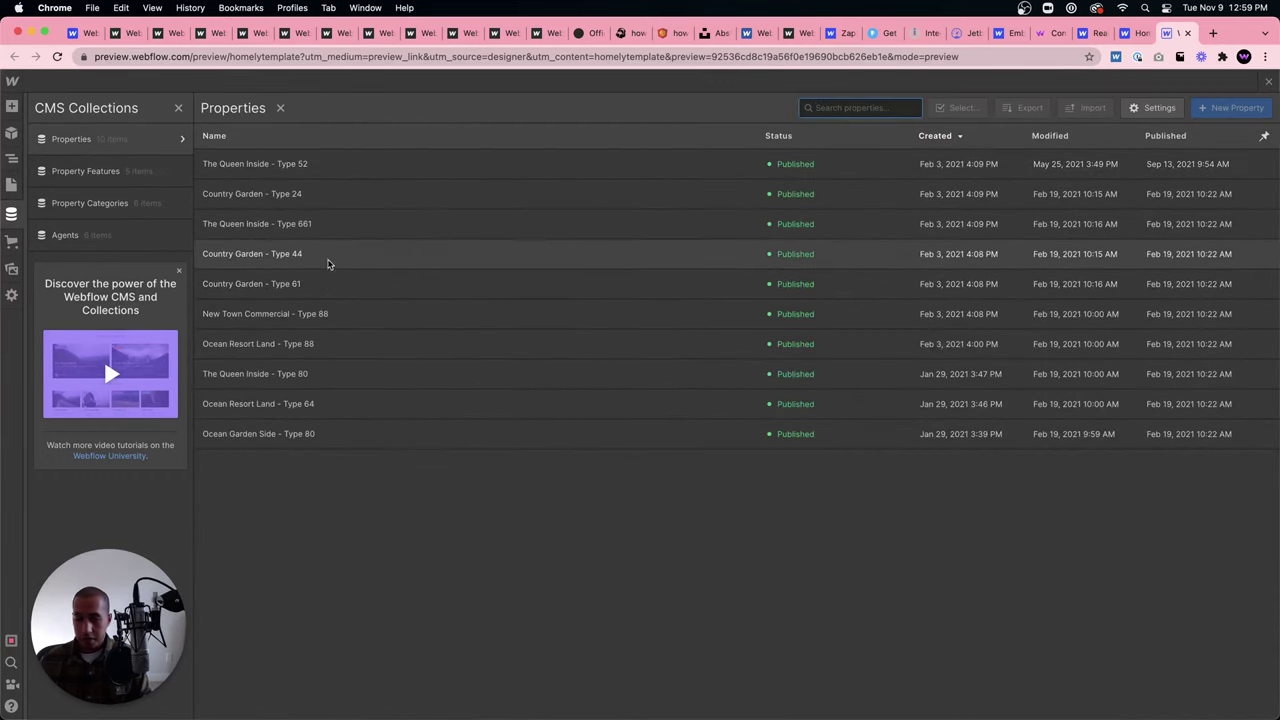
left_click(142, 168)
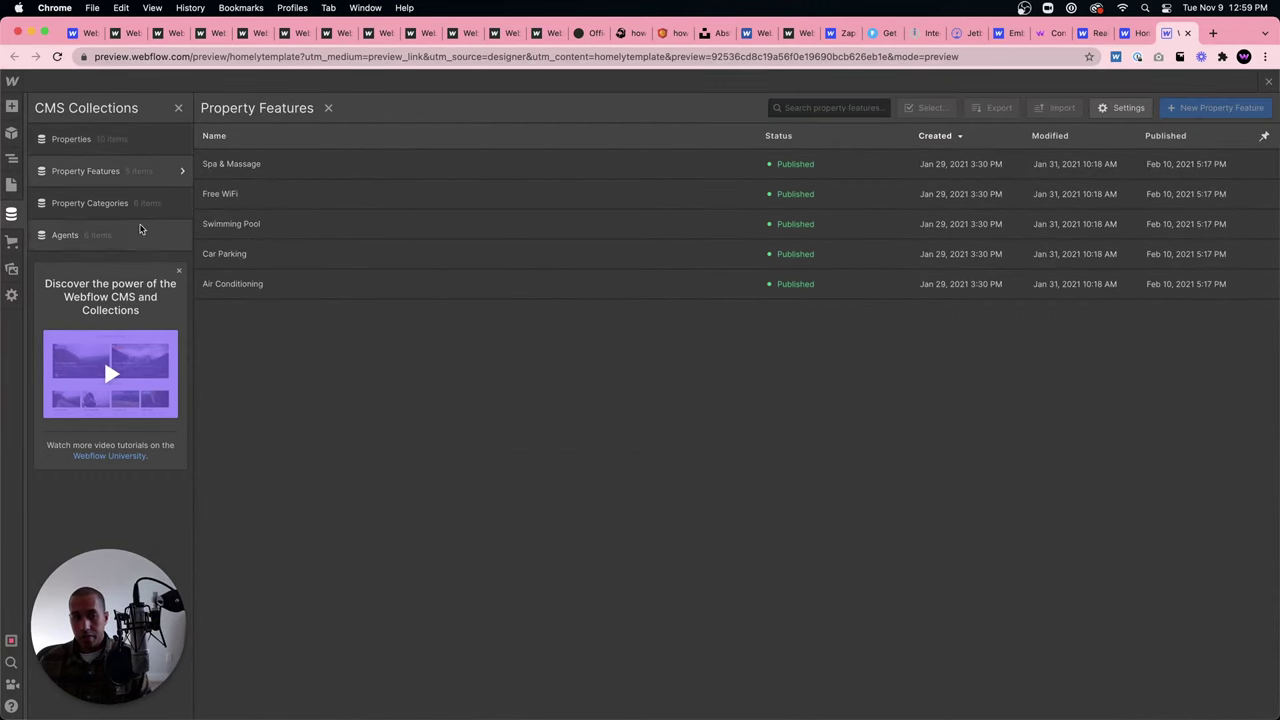
left_click(115, 208)
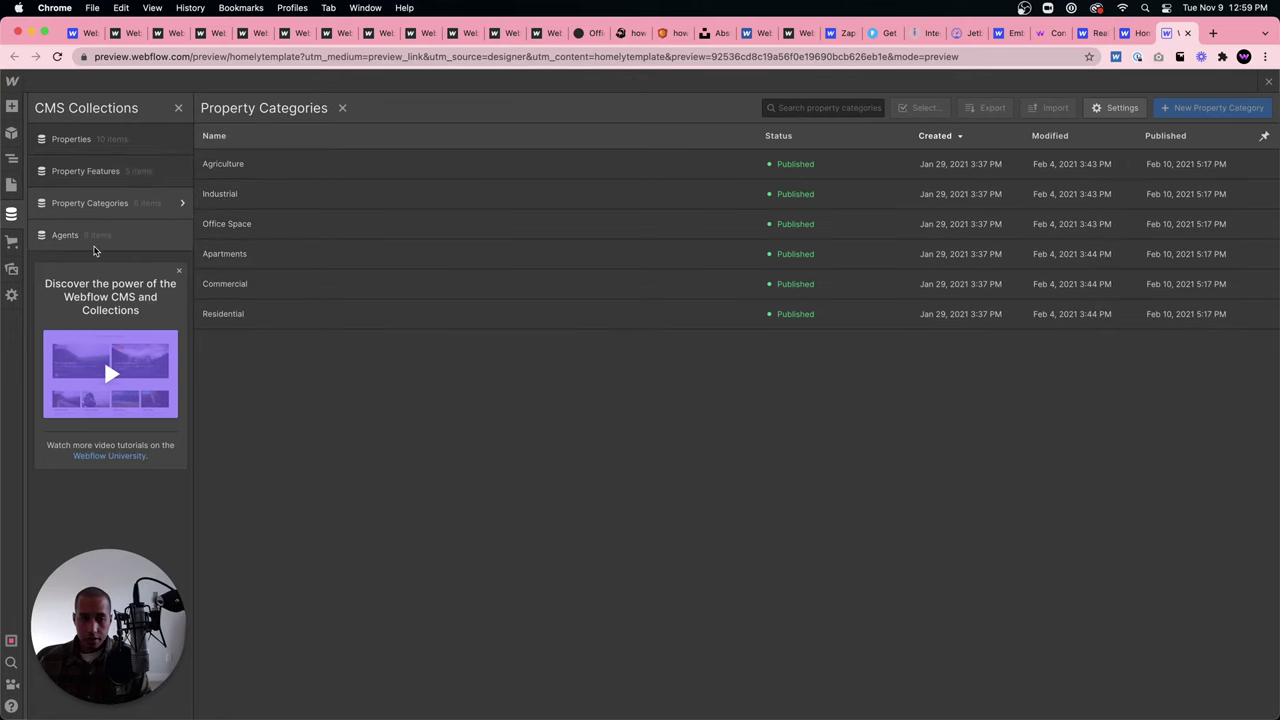
left_click(94, 240)
left_click(102, 143)
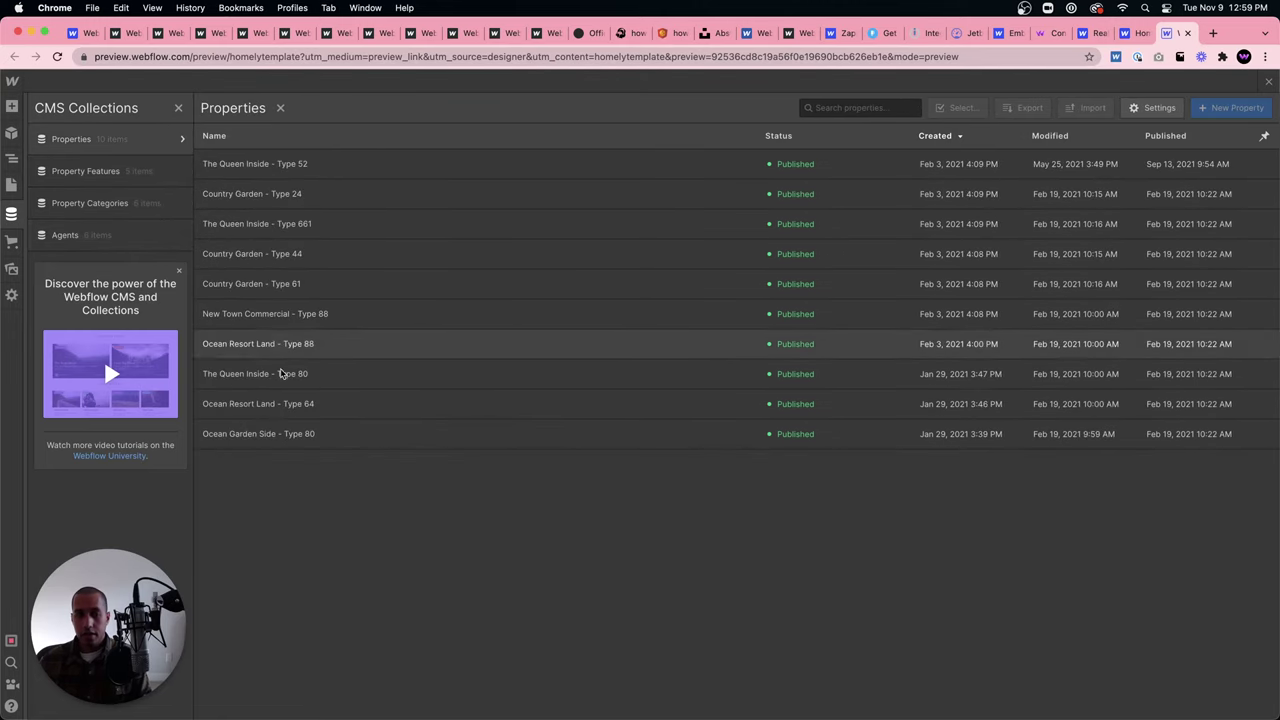
left_click(286, 194)
scroll(528, 315, "down", 2)
scroll(528, 315, "down", 10)
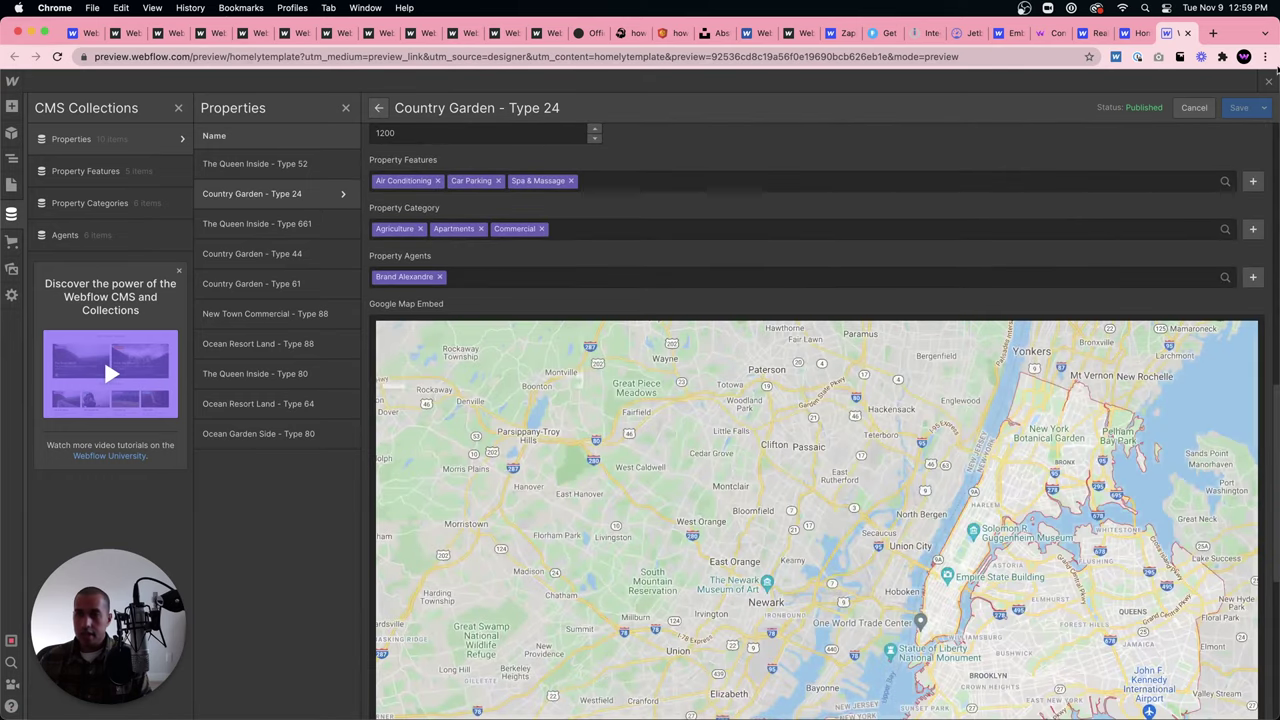
left_click(1140, 33)
left_click(1092, 33)
Open the Homely live demo's The Queen Inside - Type 52 page and enlarge its bathroom photo.
left_click(1135, 33)
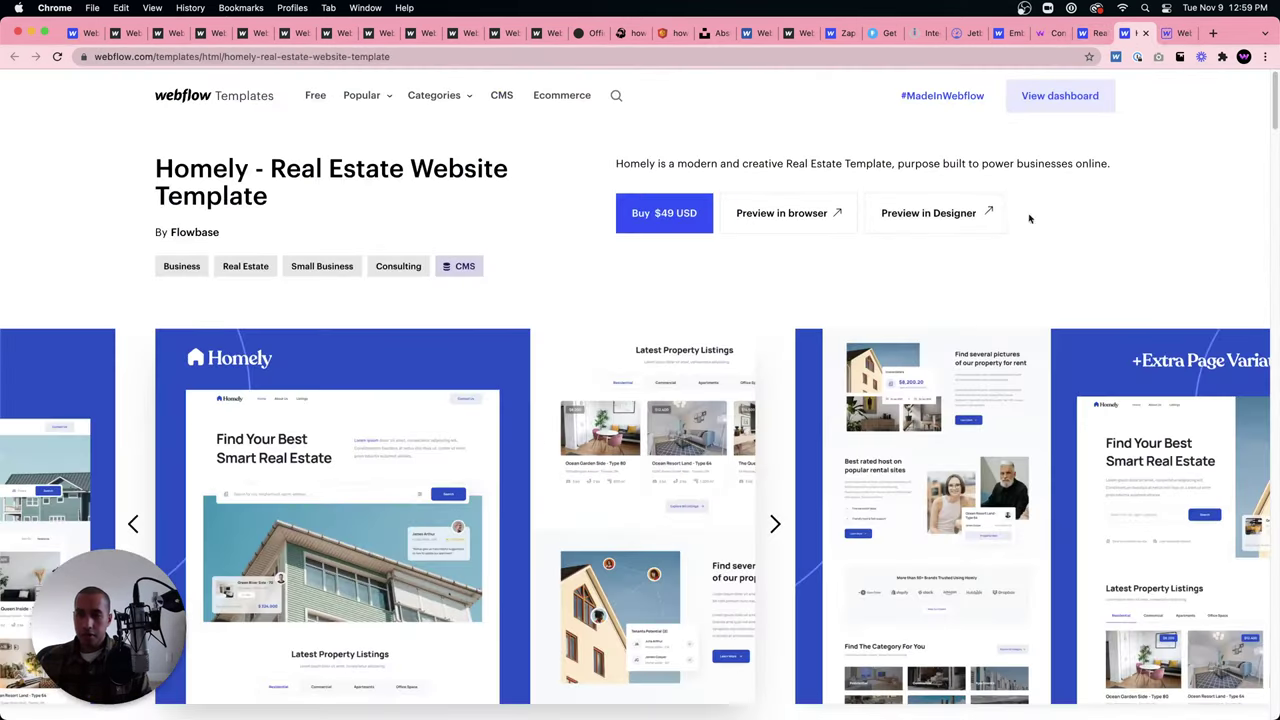
left_click(814, 229)
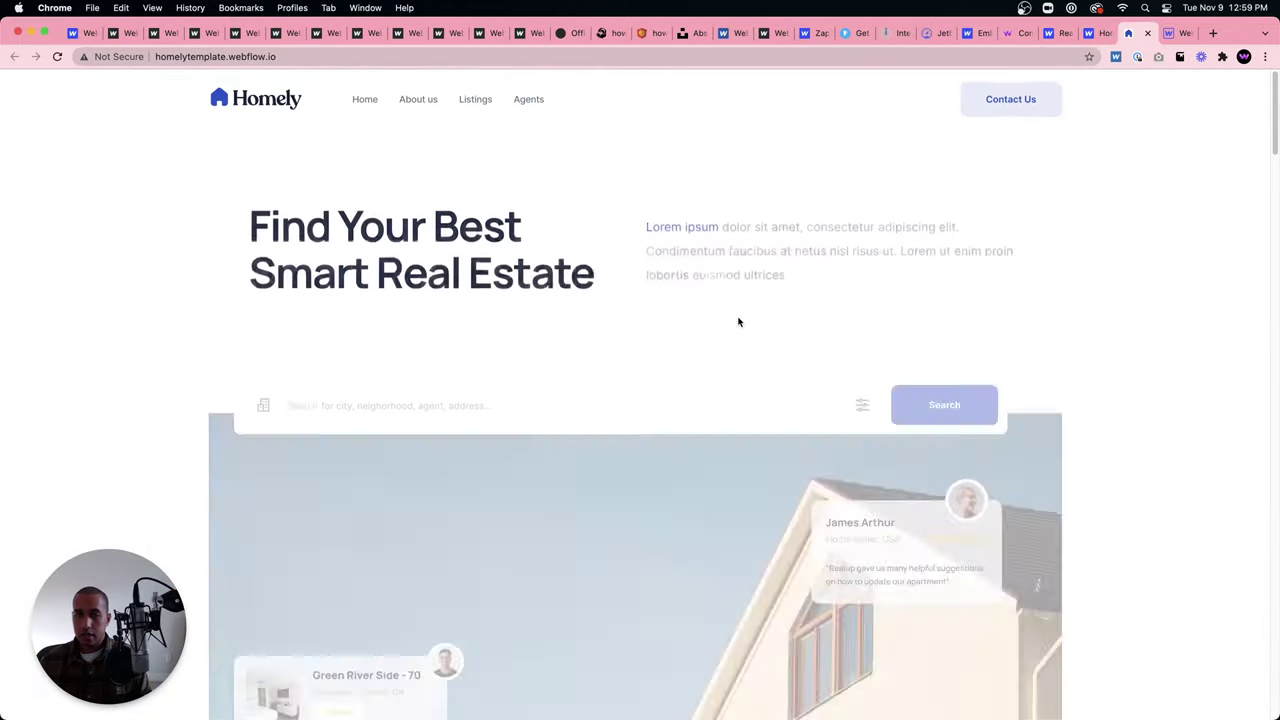
scroll(737, 320, "down", 10)
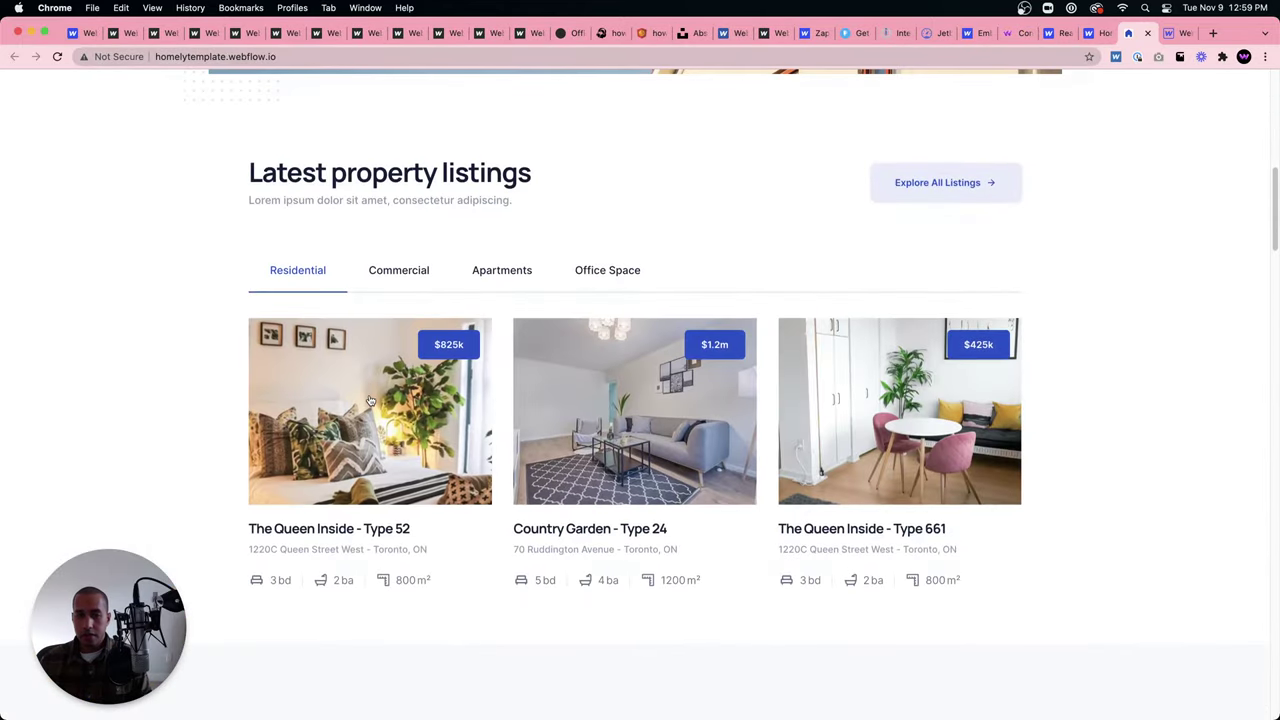
left_click(399, 358)
scroll(497, 177, "down", 3)
scroll(732, 260, "down", 1)
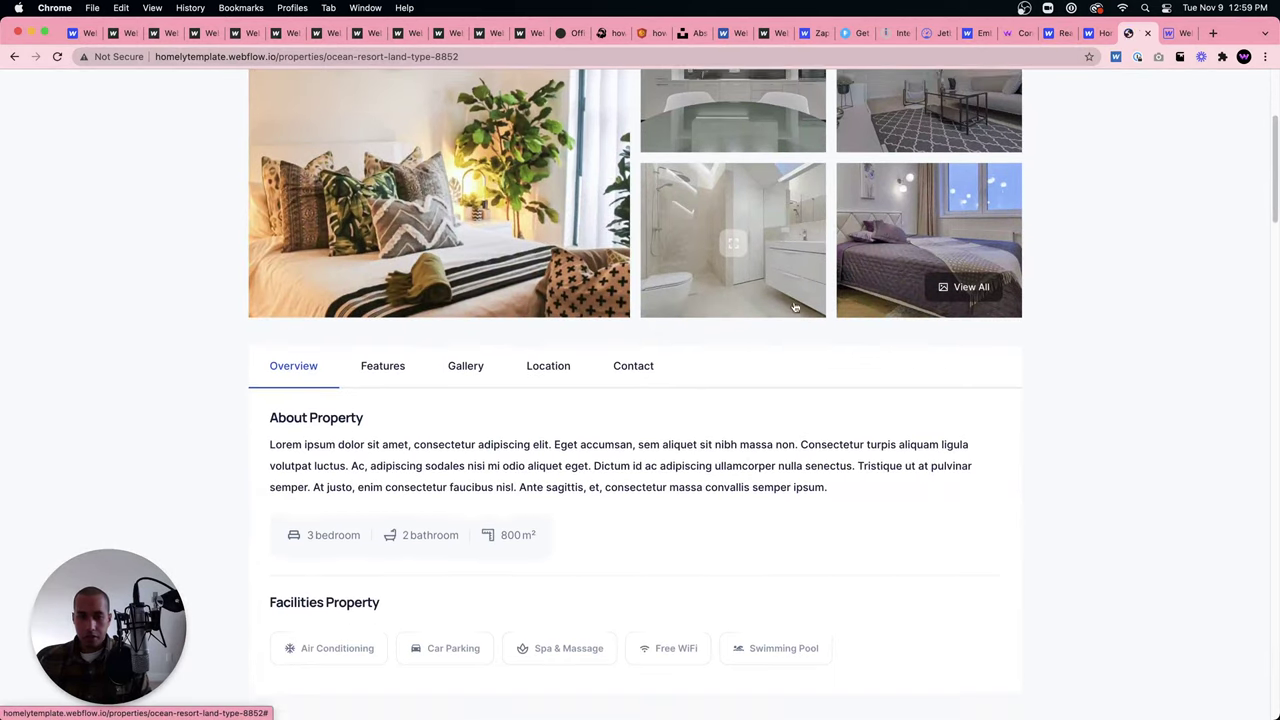
left_click(770, 242)
left_click(1256, 97)
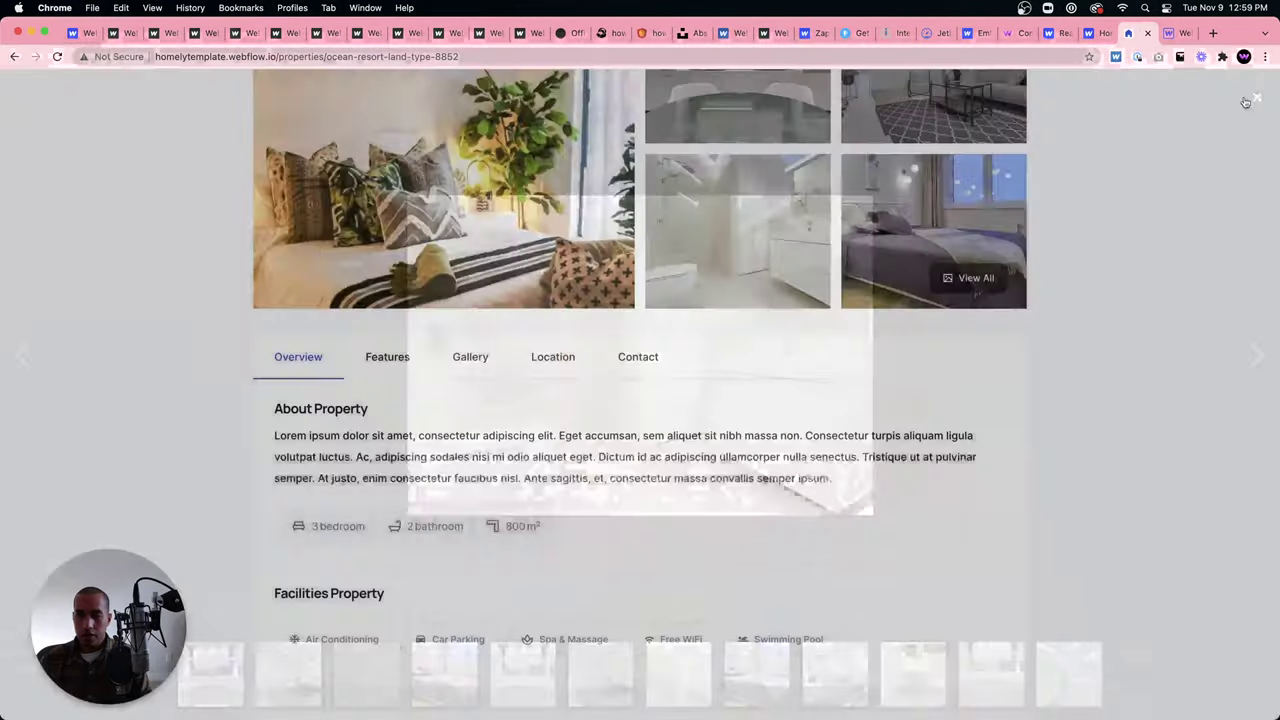
View the Features kitchen photo and Gallery, open The Queen Inside - Type 661, then return home.
scroll(477, 360, "down", 3)
scroll(394, 234, "up", 1)
left_click(394, 234)
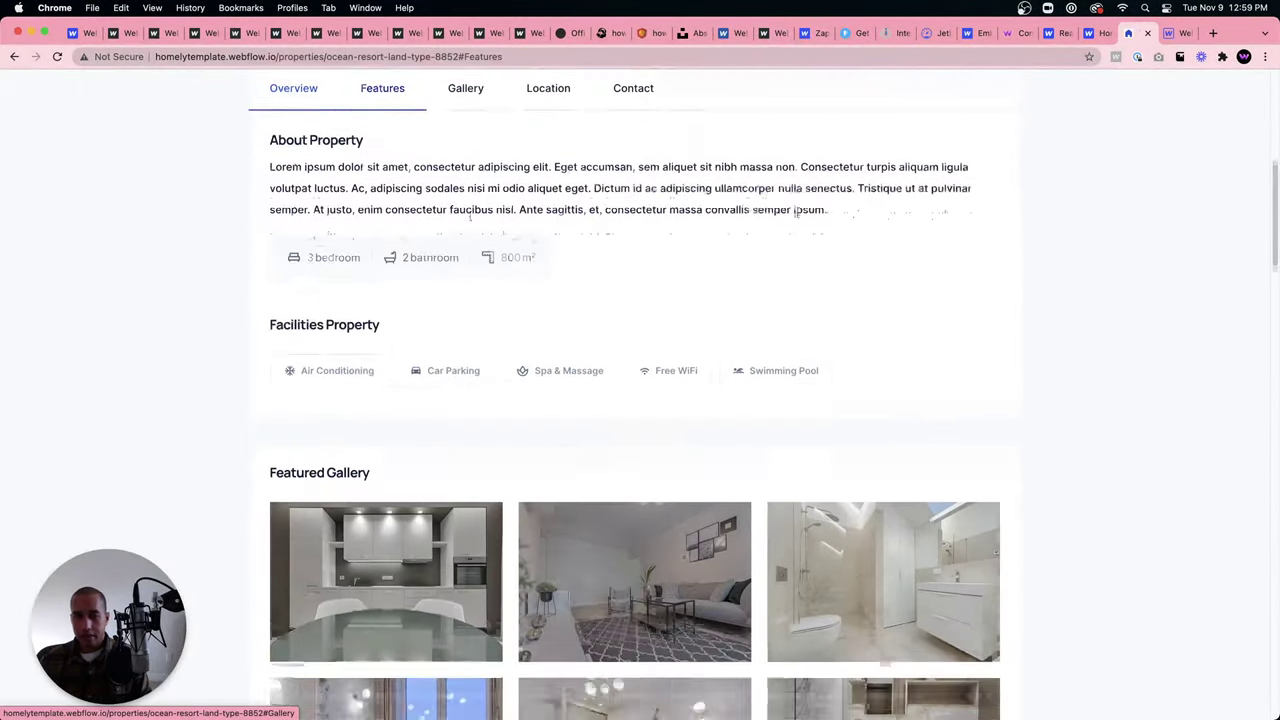
left_click(440, 290)
left_click(1123, 250)
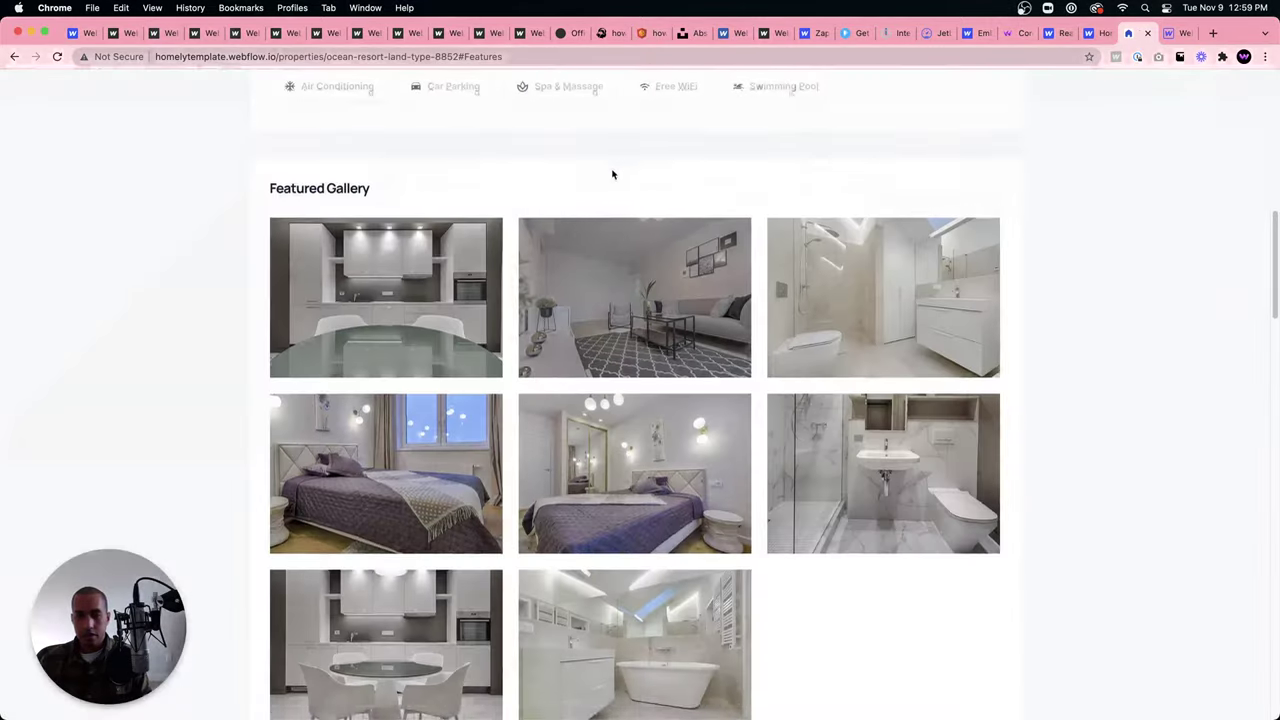
scroll(454, 149, "up", 5)
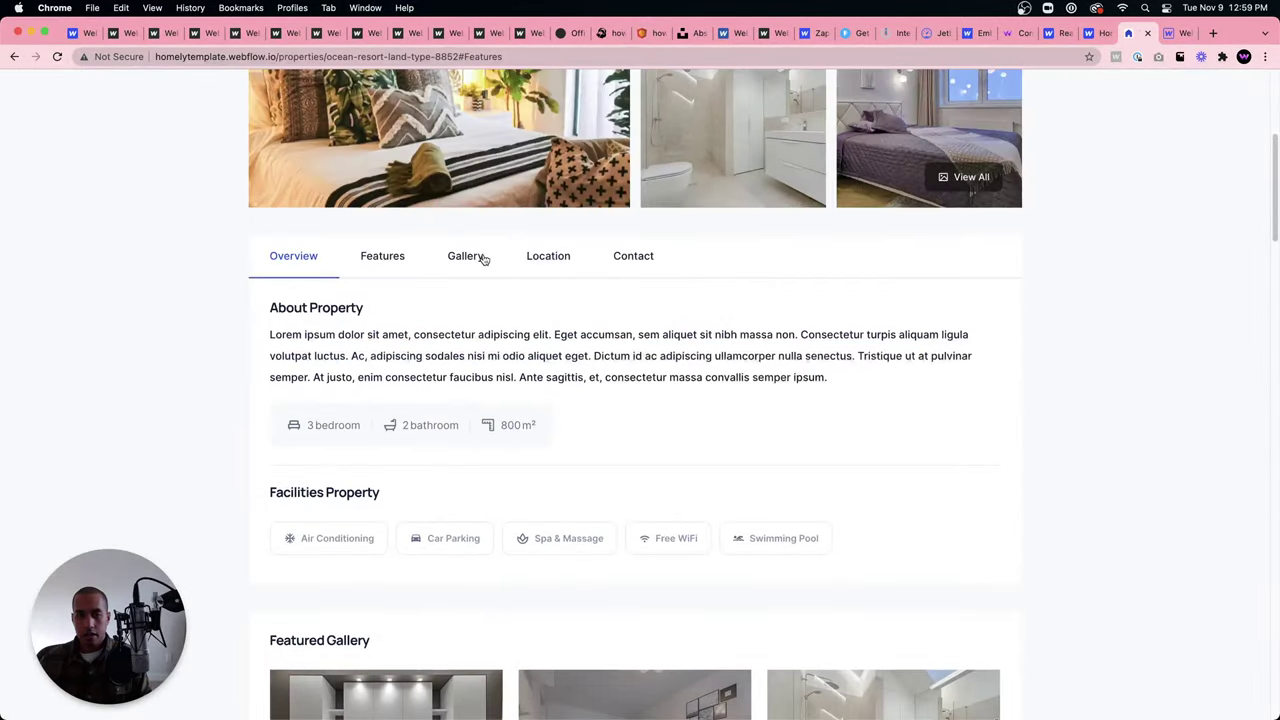
left_click(481, 257)
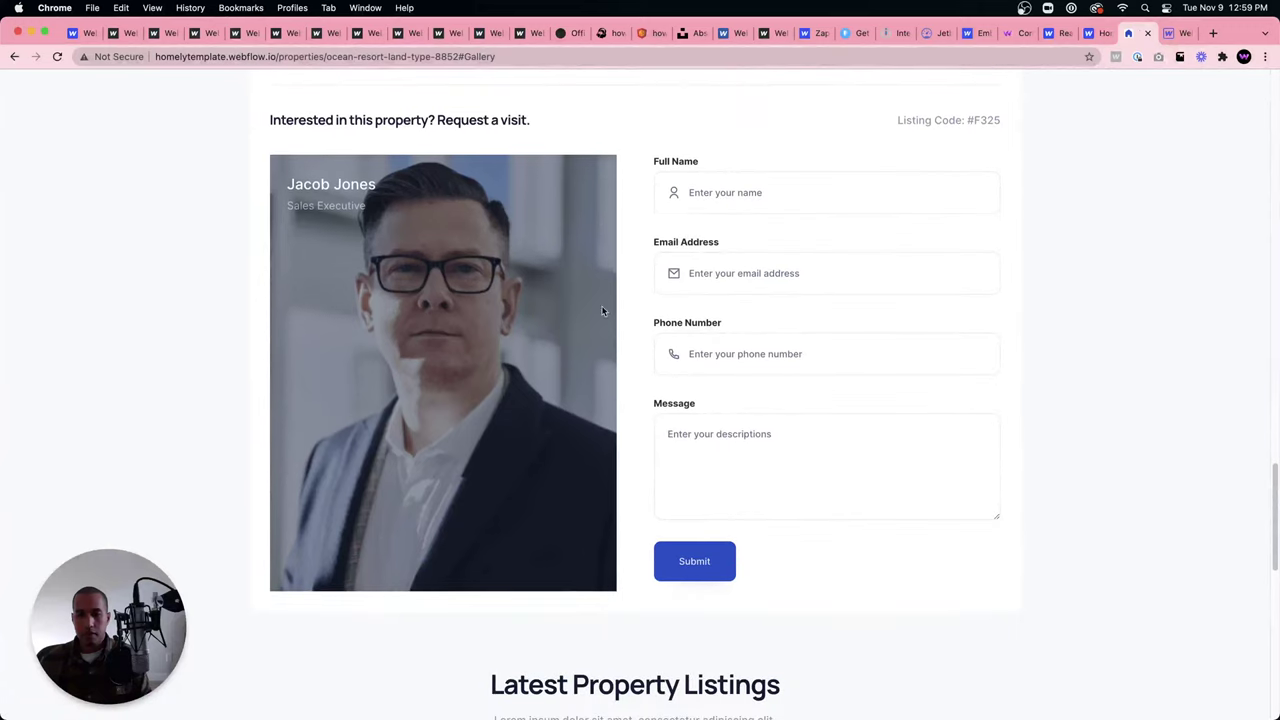
scroll(551, 443, "down", 4)
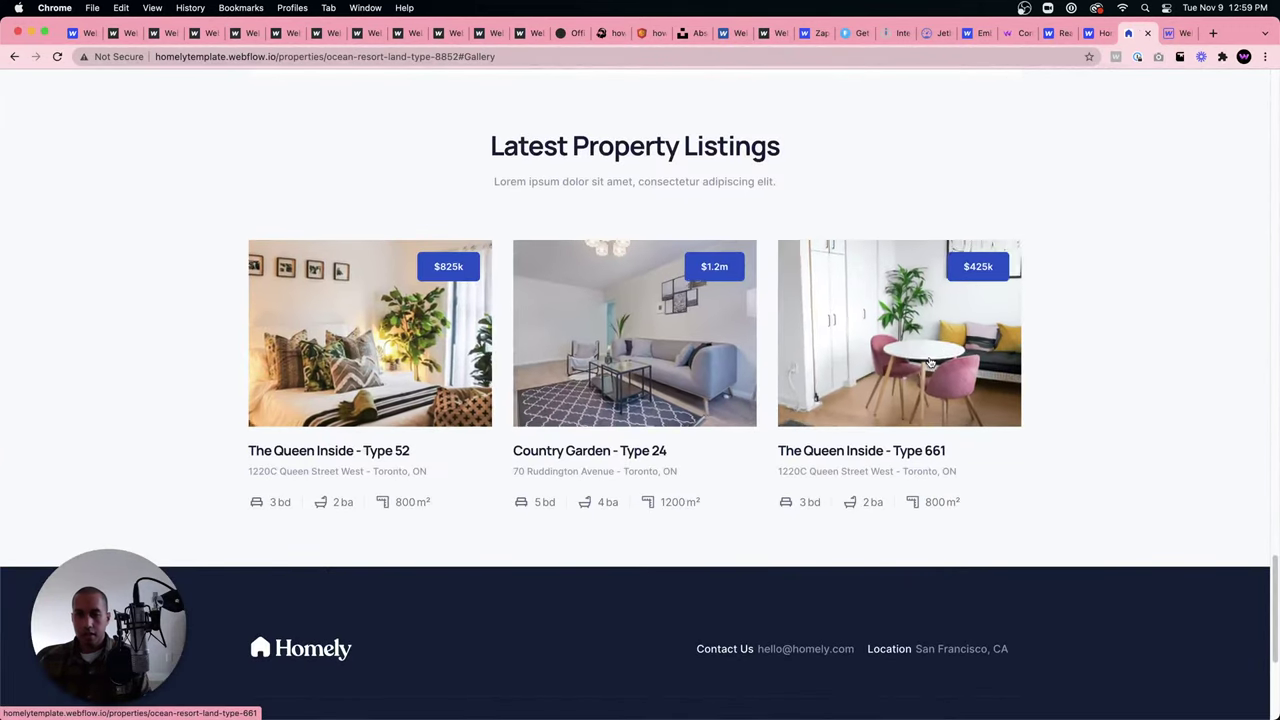
left_click(889, 393)
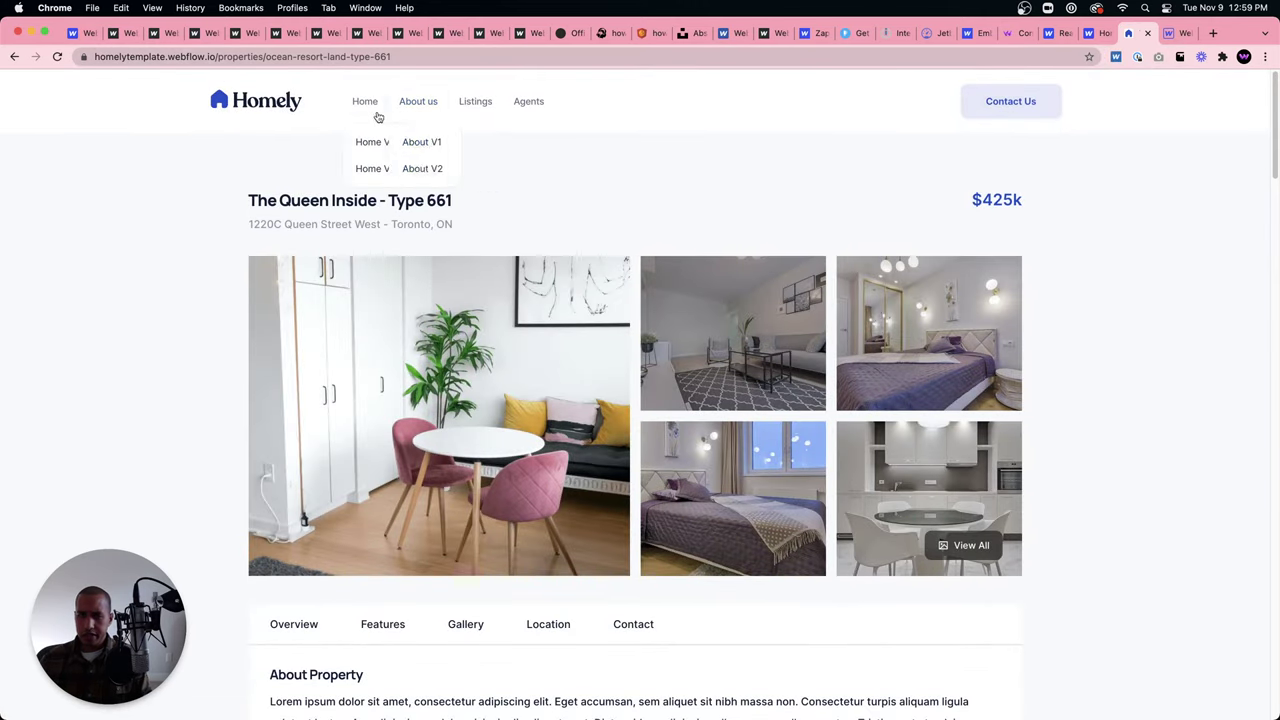
left_click(278, 102)
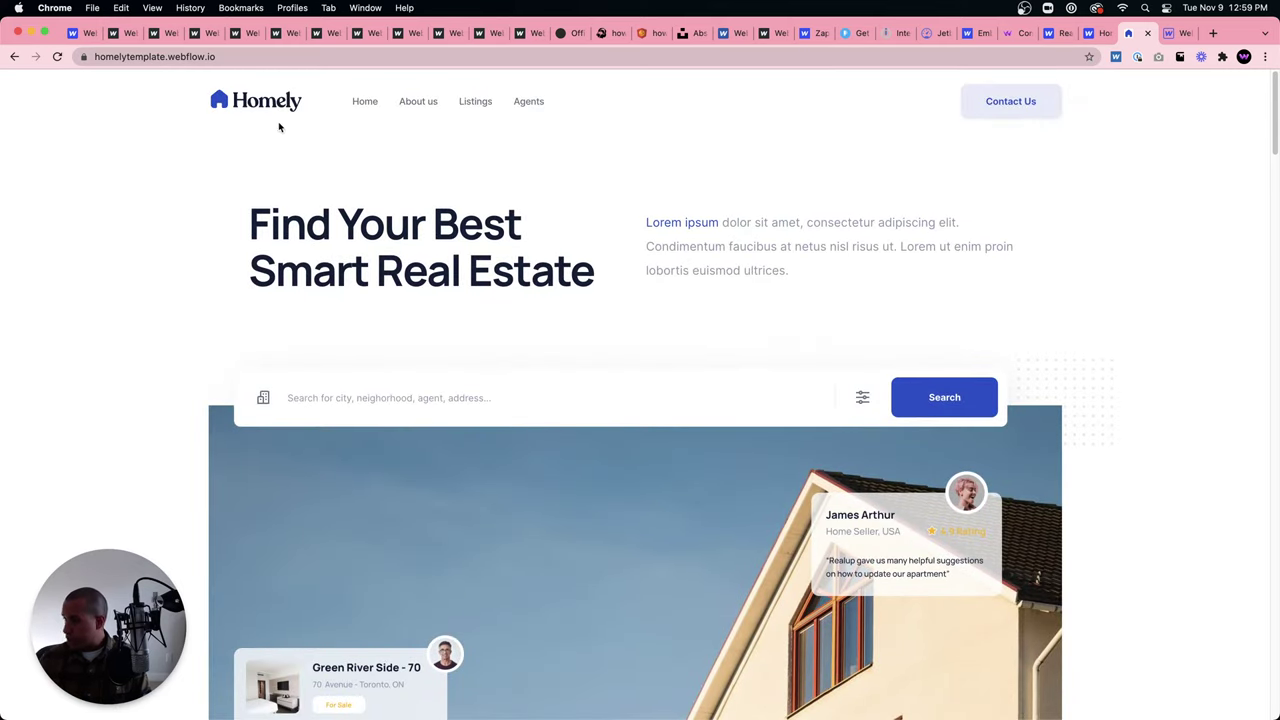
Filter the property search to the Office Space category.
scroll(397, 277, "down", 2)
left_click(468, 311)
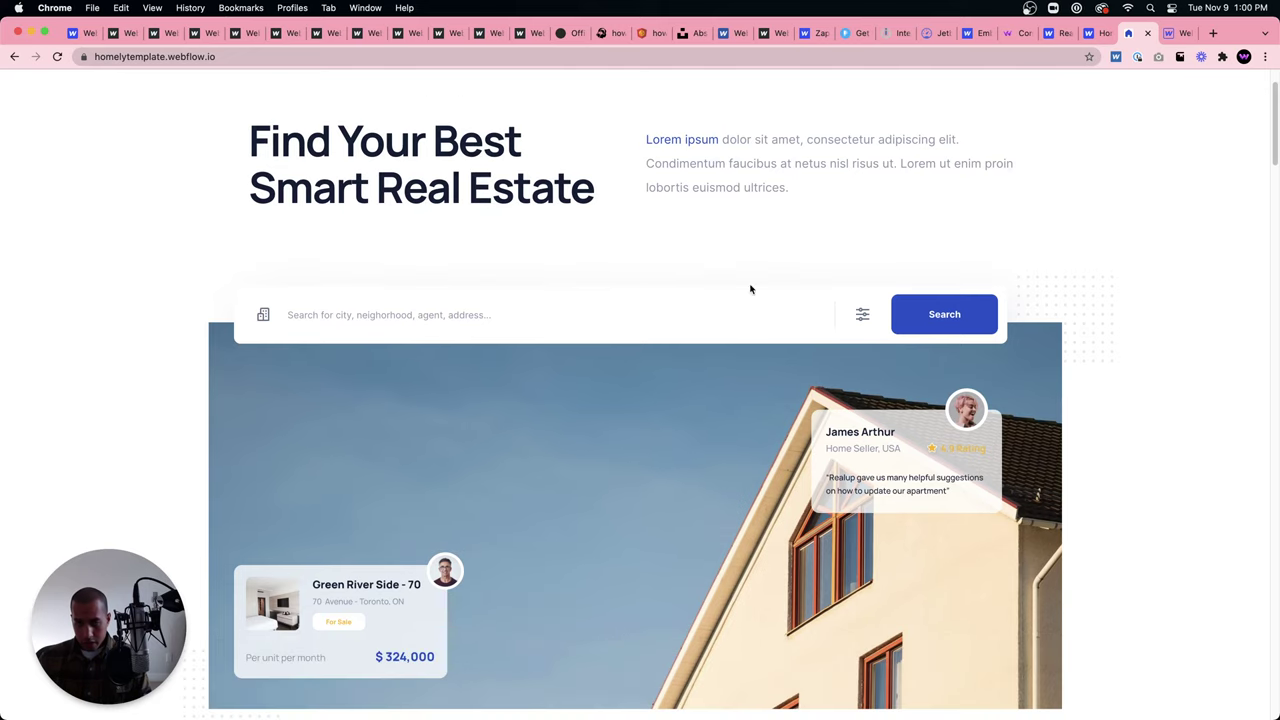
left_click(866, 318)
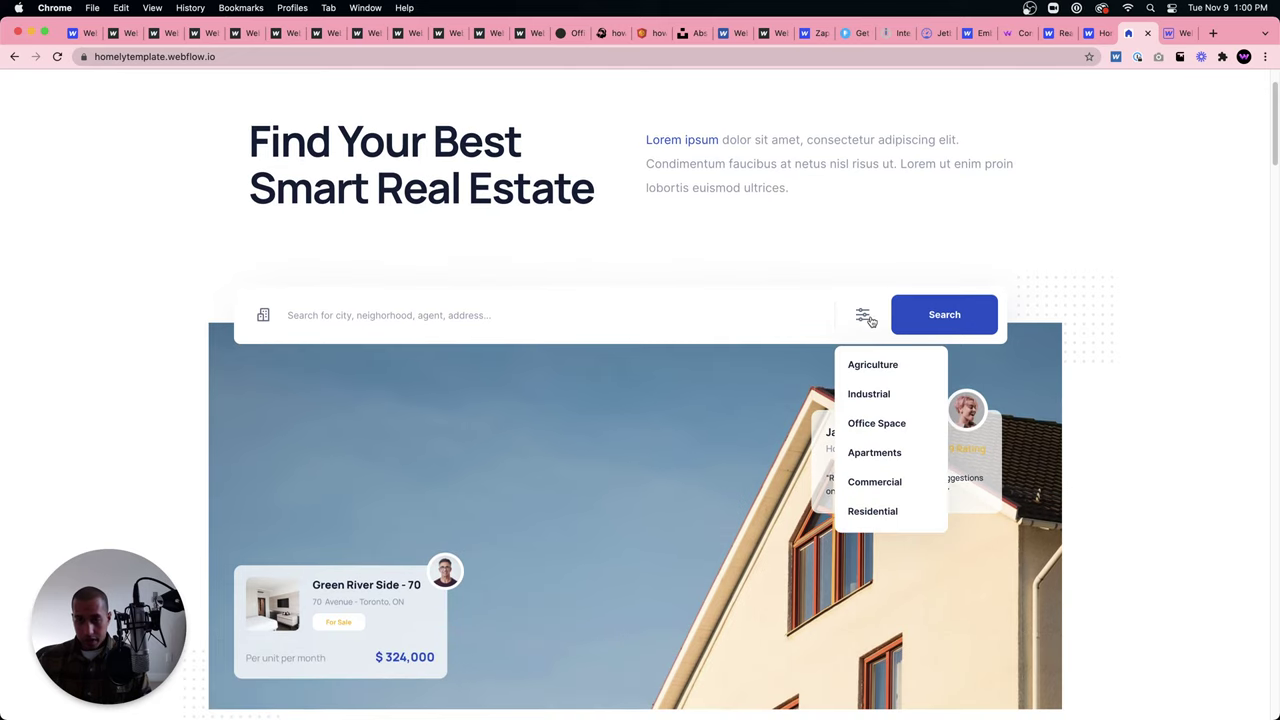
left_click(863, 423)
scroll(783, 401, "down", 1)
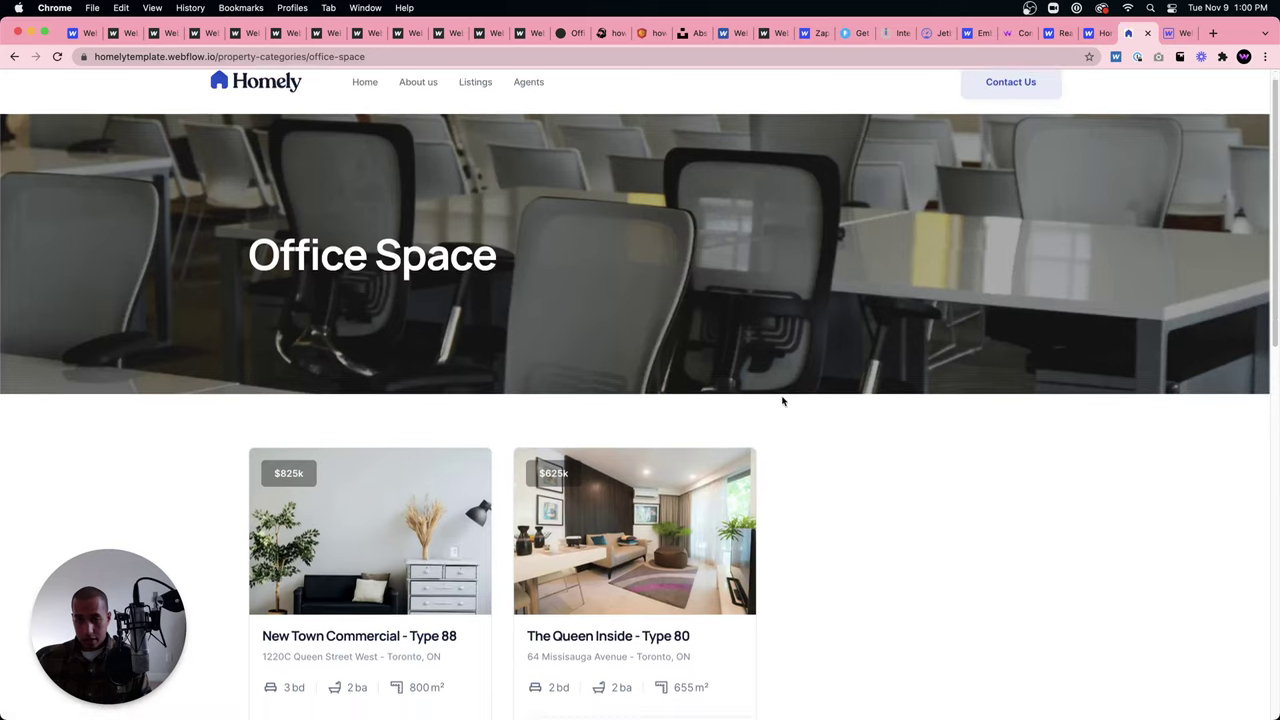
scroll(783, 401, "down", 5)
Open The Queen Inside - Type 80, enlarge a gallery photo, then close its page.
left_click(634, 364)
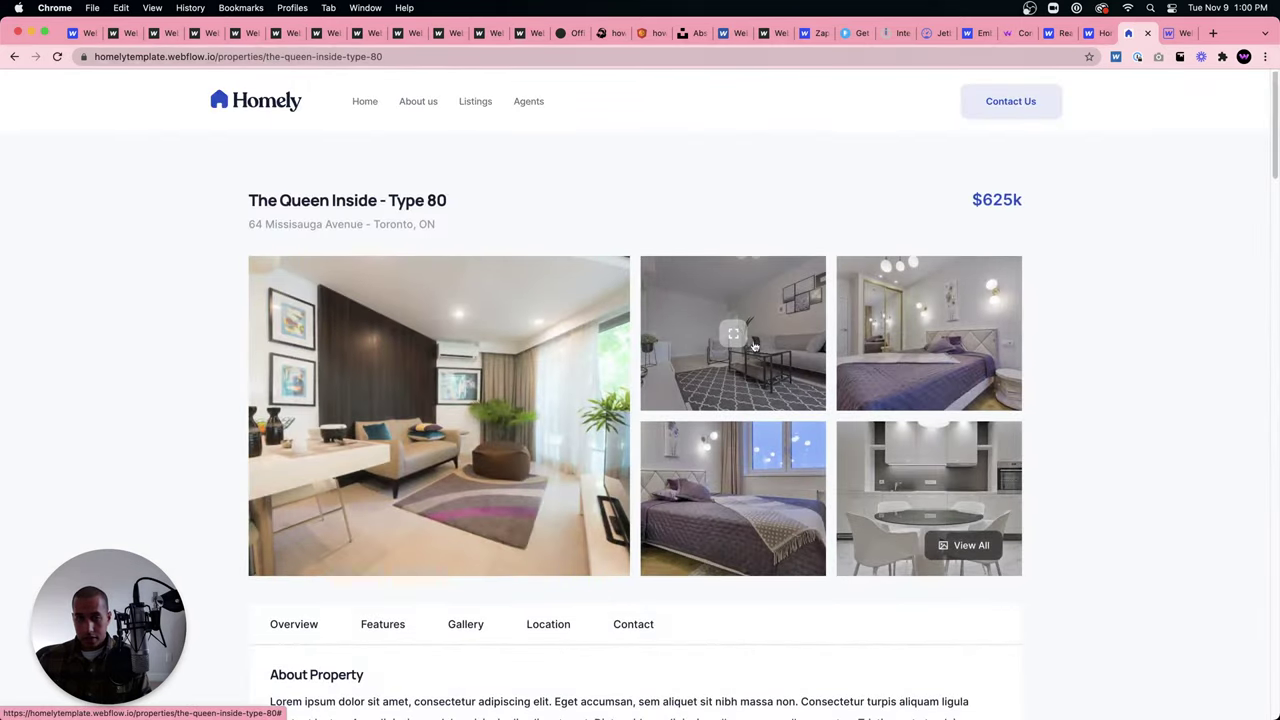
left_click(754, 346)
left_click(1045, 255)
scroll(1060, 262, "down", 1)
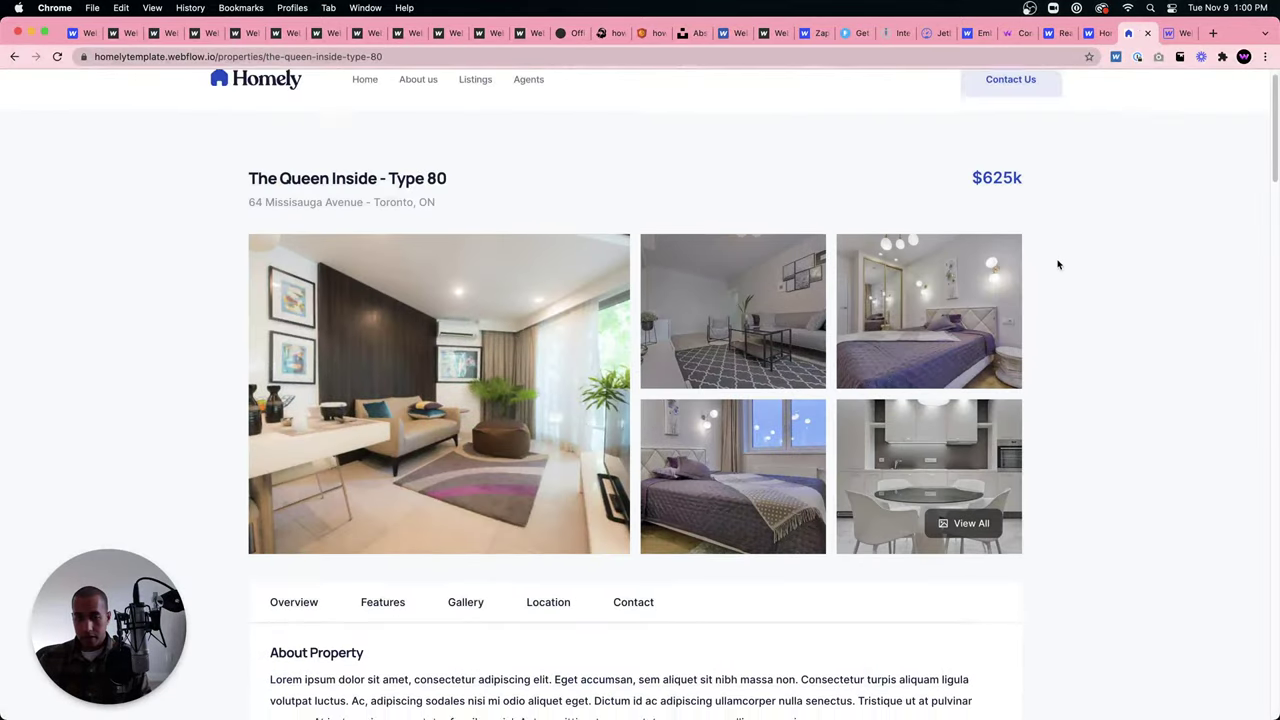
scroll(1040, 268, "down", 6)
scroll(1033, 269, "up", 6)
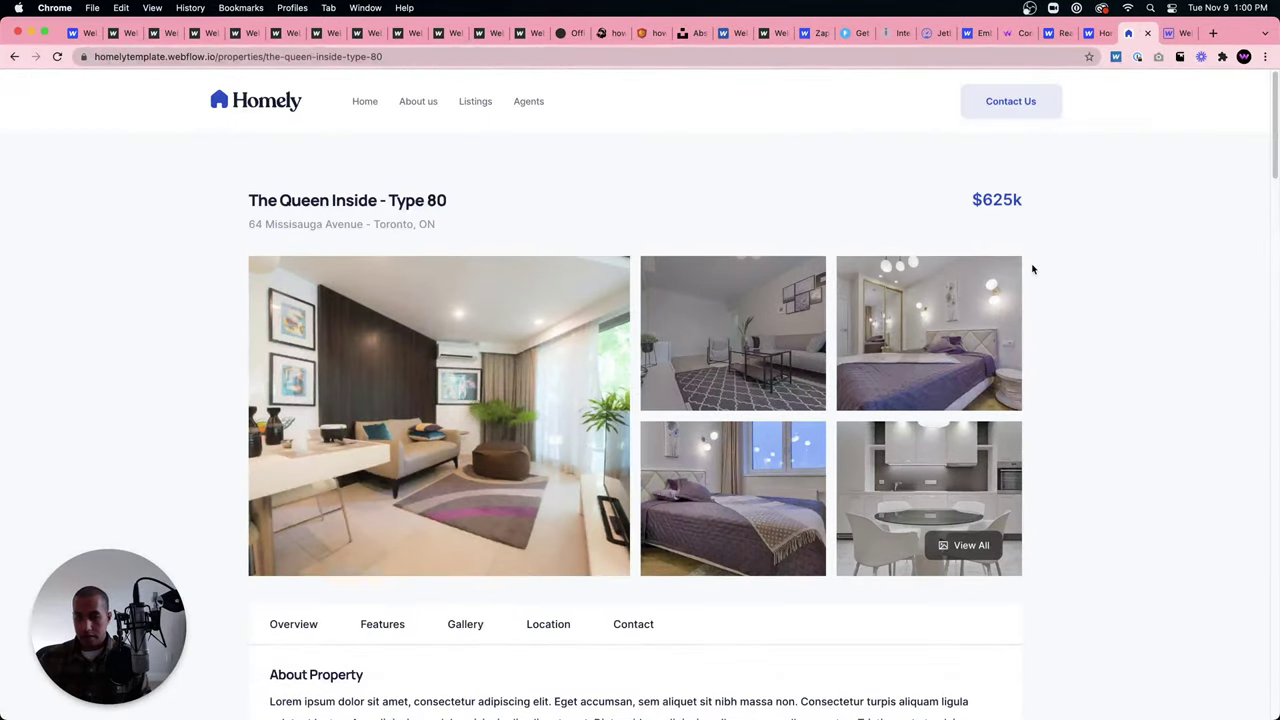
left_click(1150, 34)
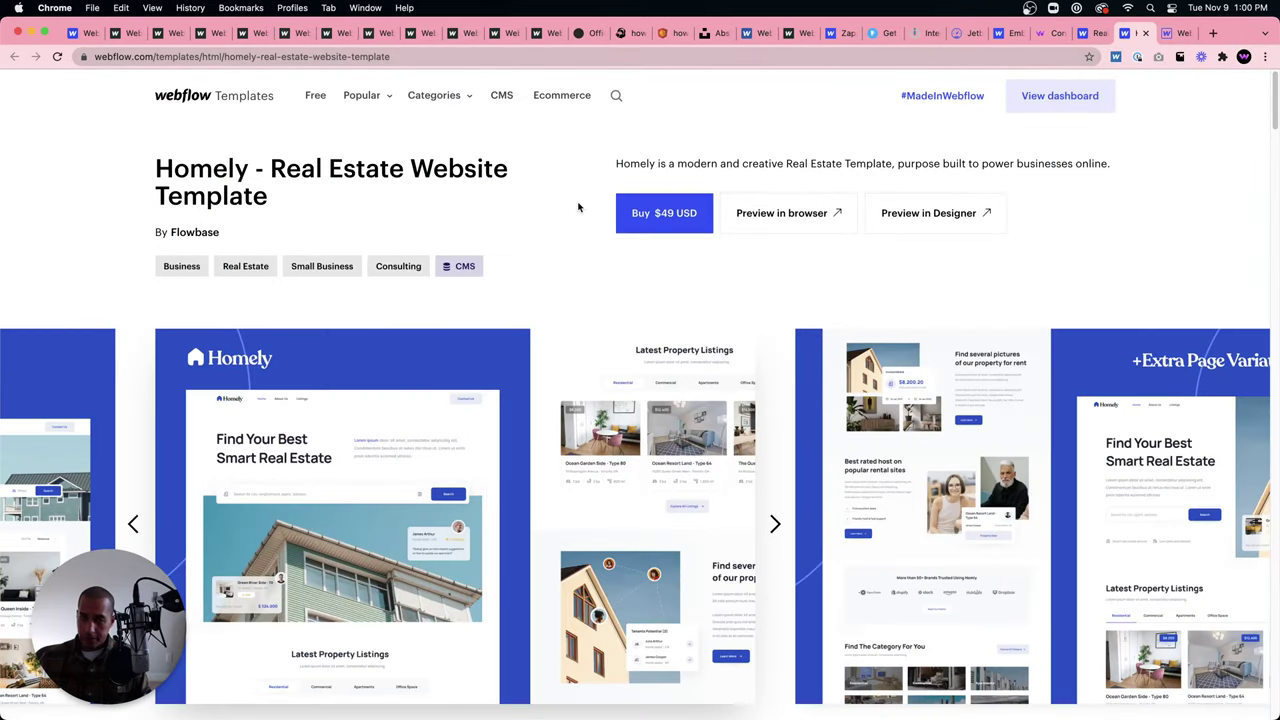
Close the extra Homely and Designer tabs, then reopen Homely in the Designer preview.
scroll(575, 200, "down", 6)
scroll(575, 200, "up", 6)
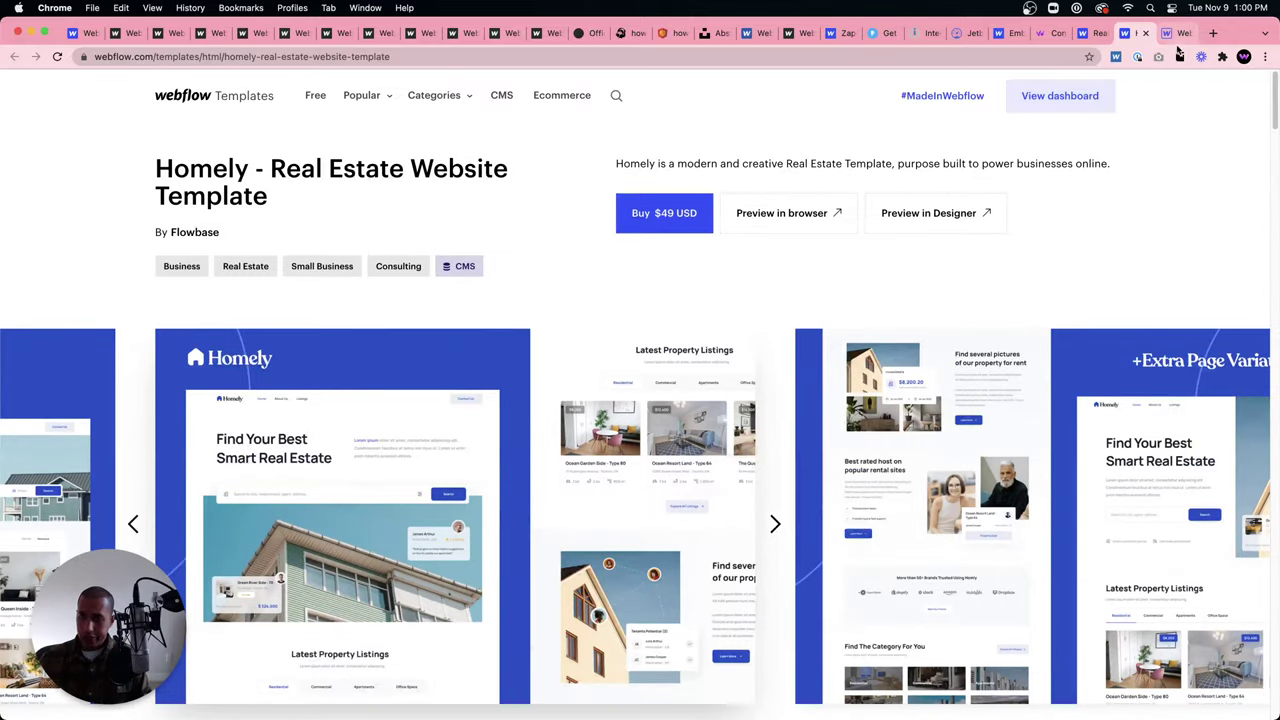
left_click(1147, 34)
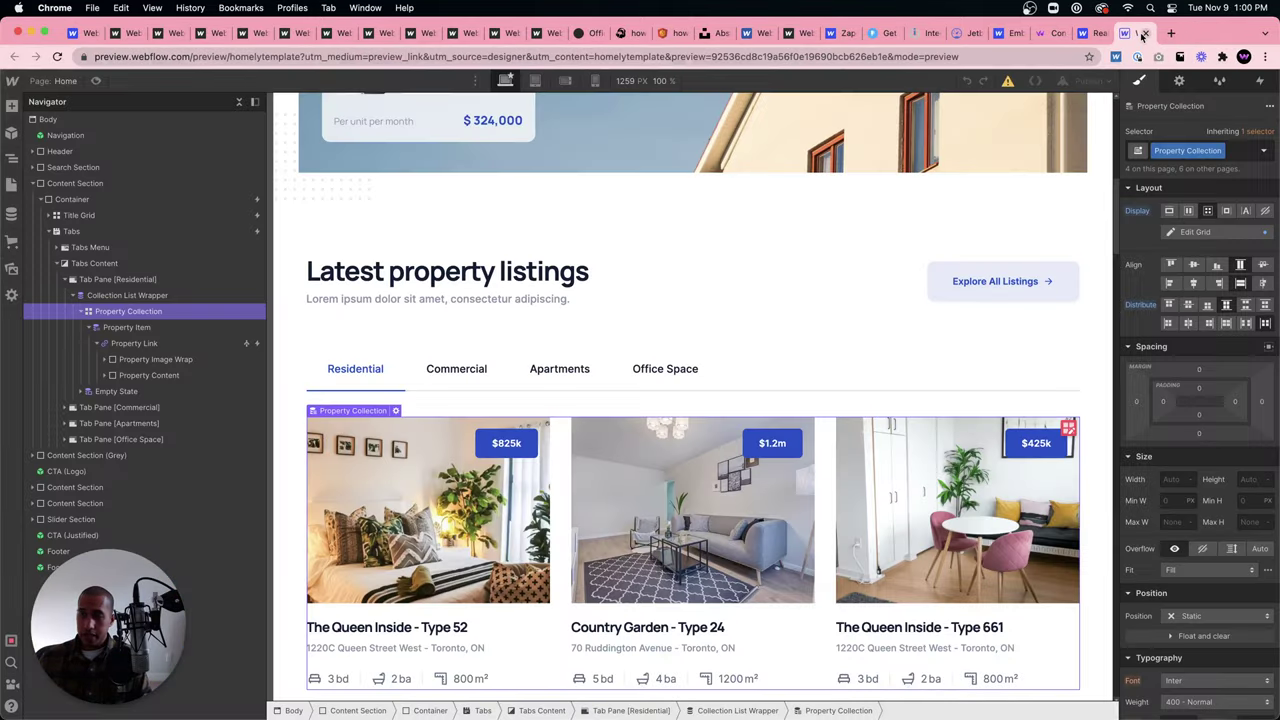
left_click(1147, 34)
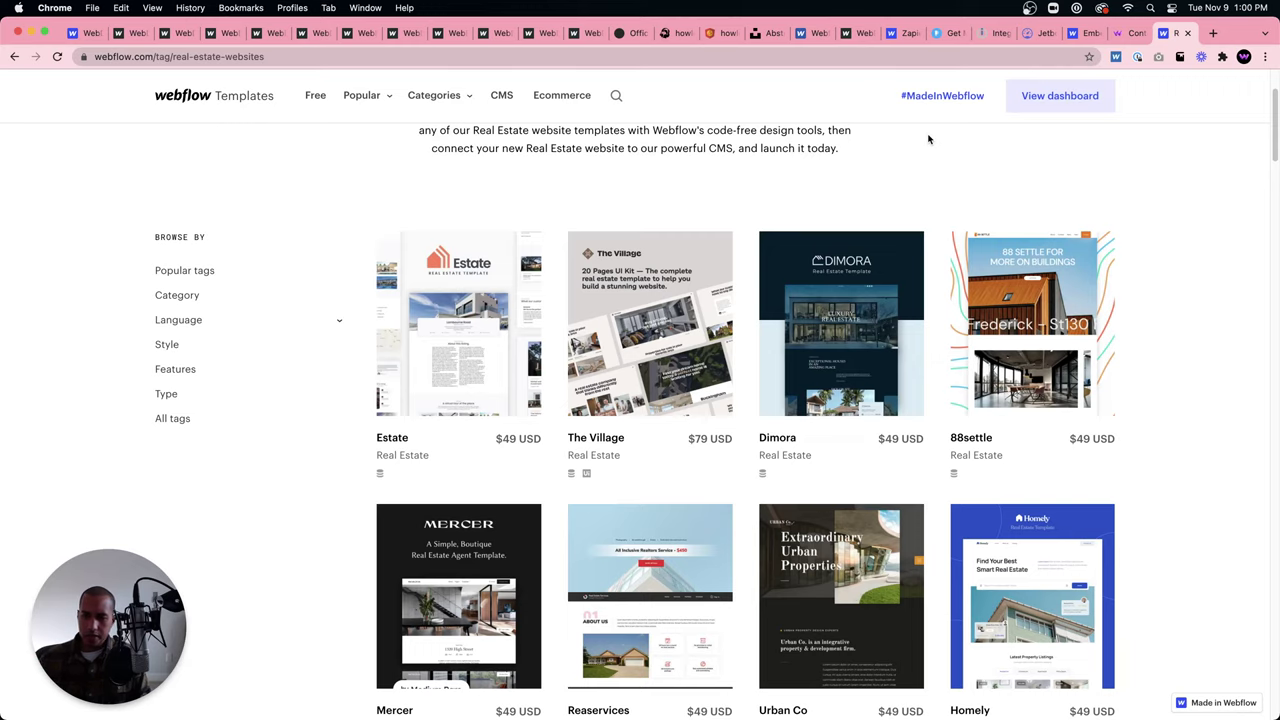
left_click(1028, 540)
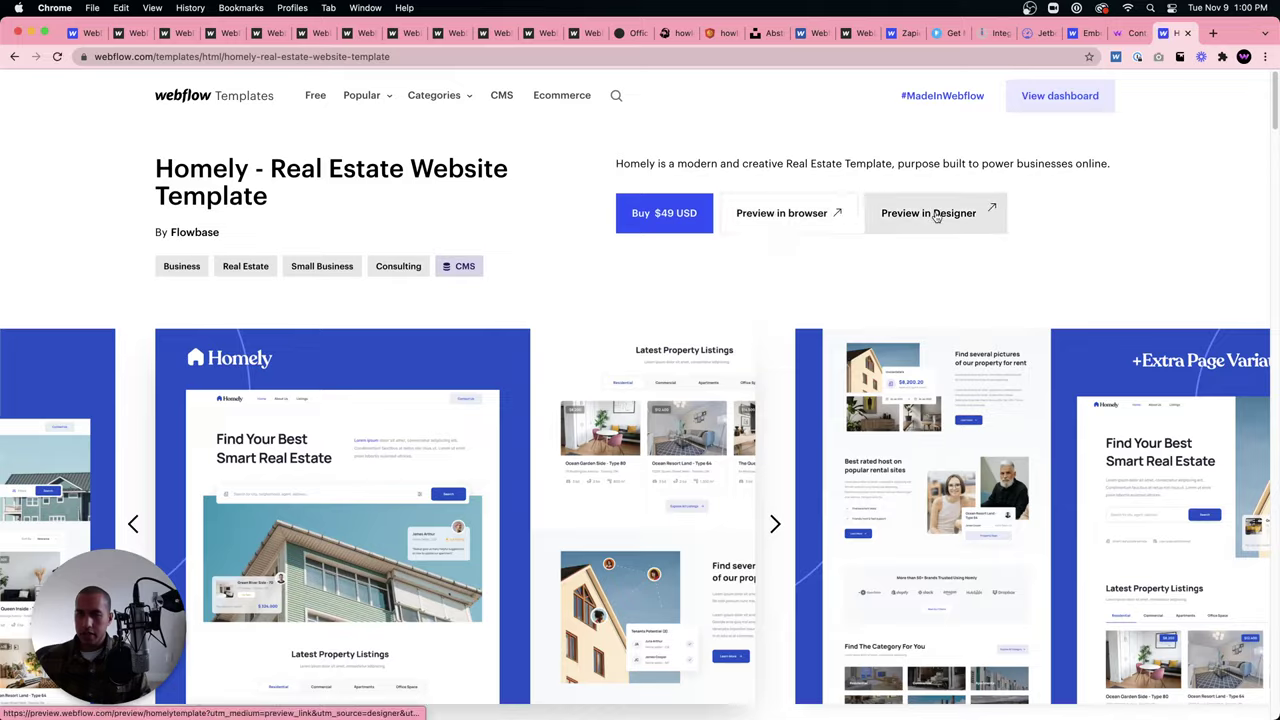
left_click(935, 216)
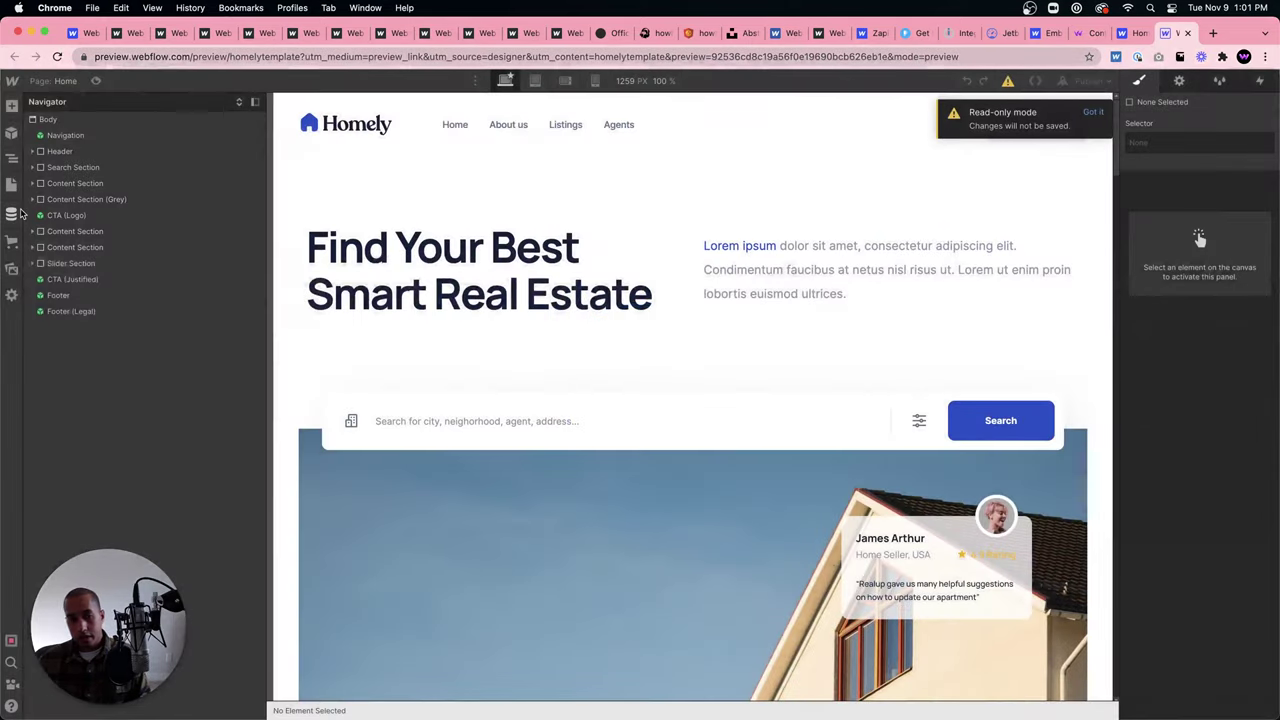
Open Properties > The Queen Inside - Type 52 in the CMS and review its gallery, $825k price and features.
left_click(11, 213)
left_click(71, 139)
left_click(362, 163)
scroll(405, 340, "down", 3)
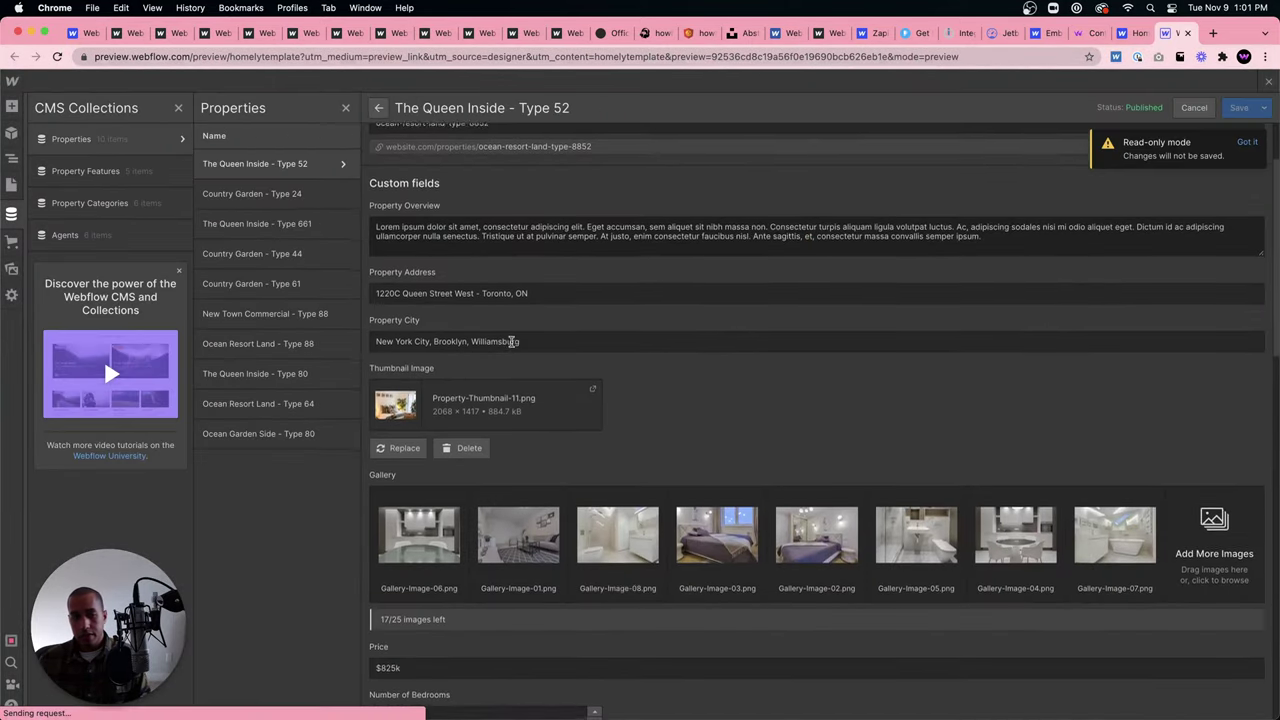
scroll(398, 322, "up", 3)
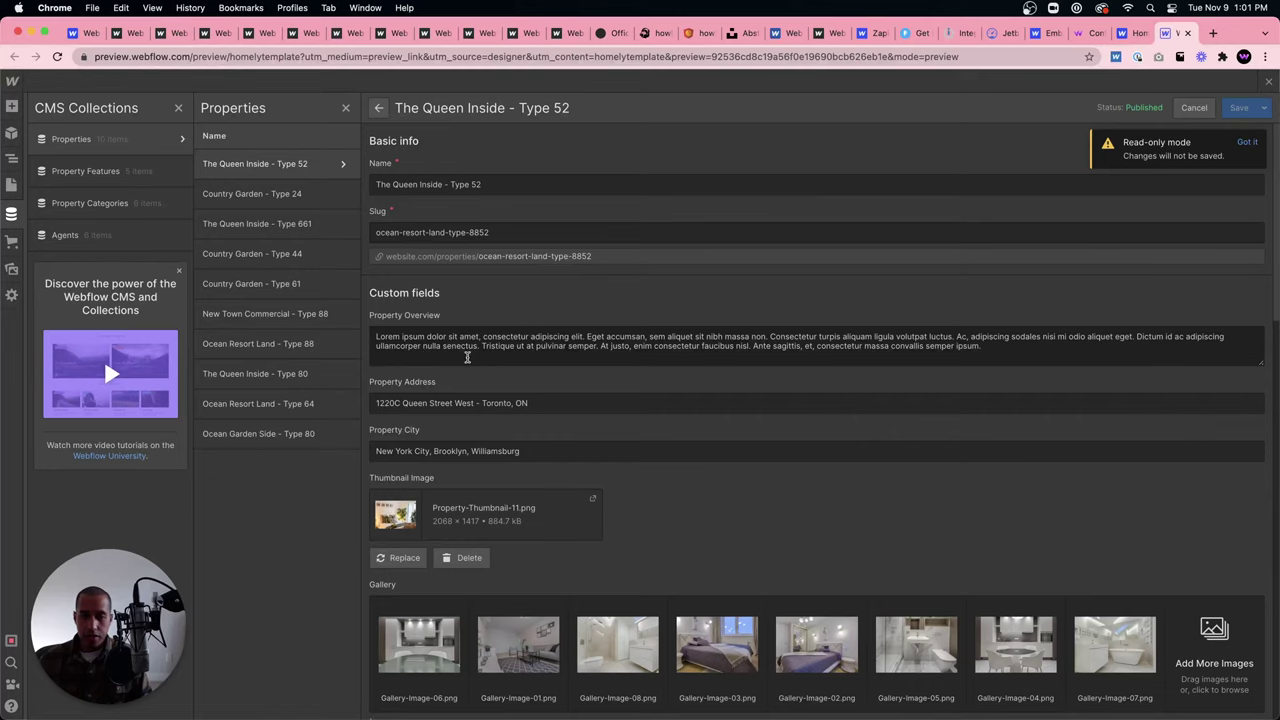
scroll(450, 420, "down", 1)
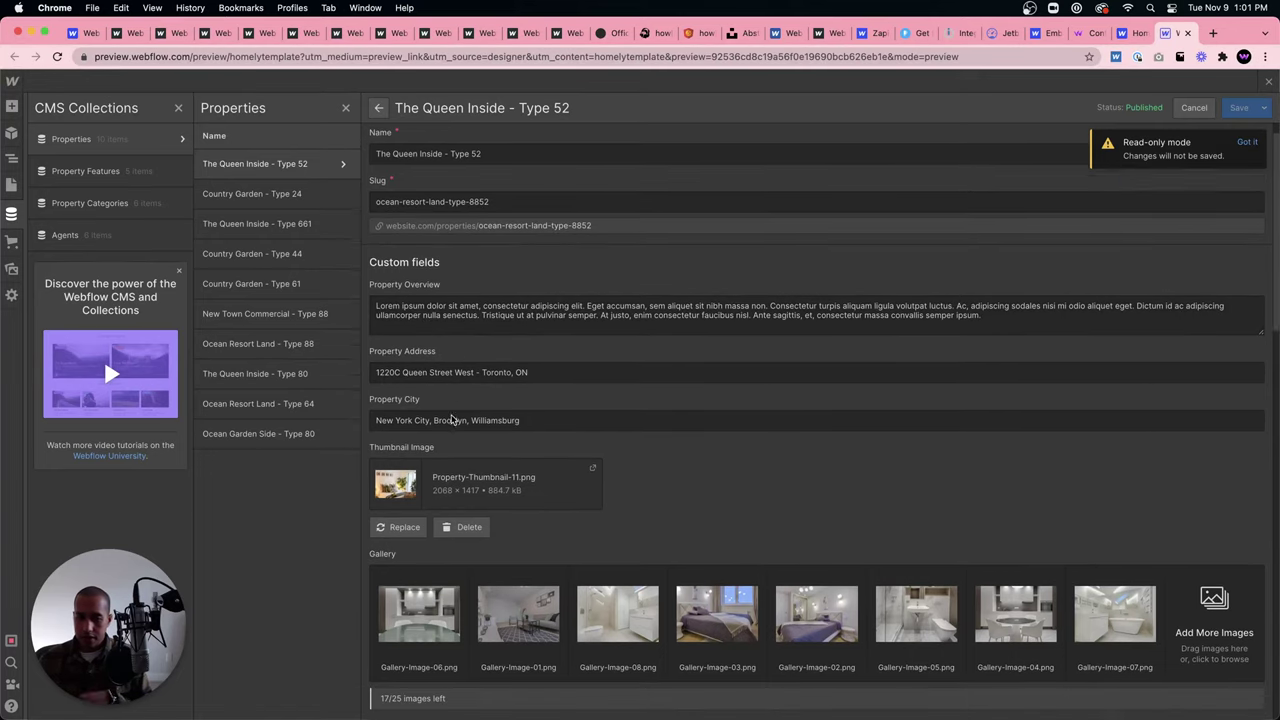
scroll(450, 420, "down", 8)
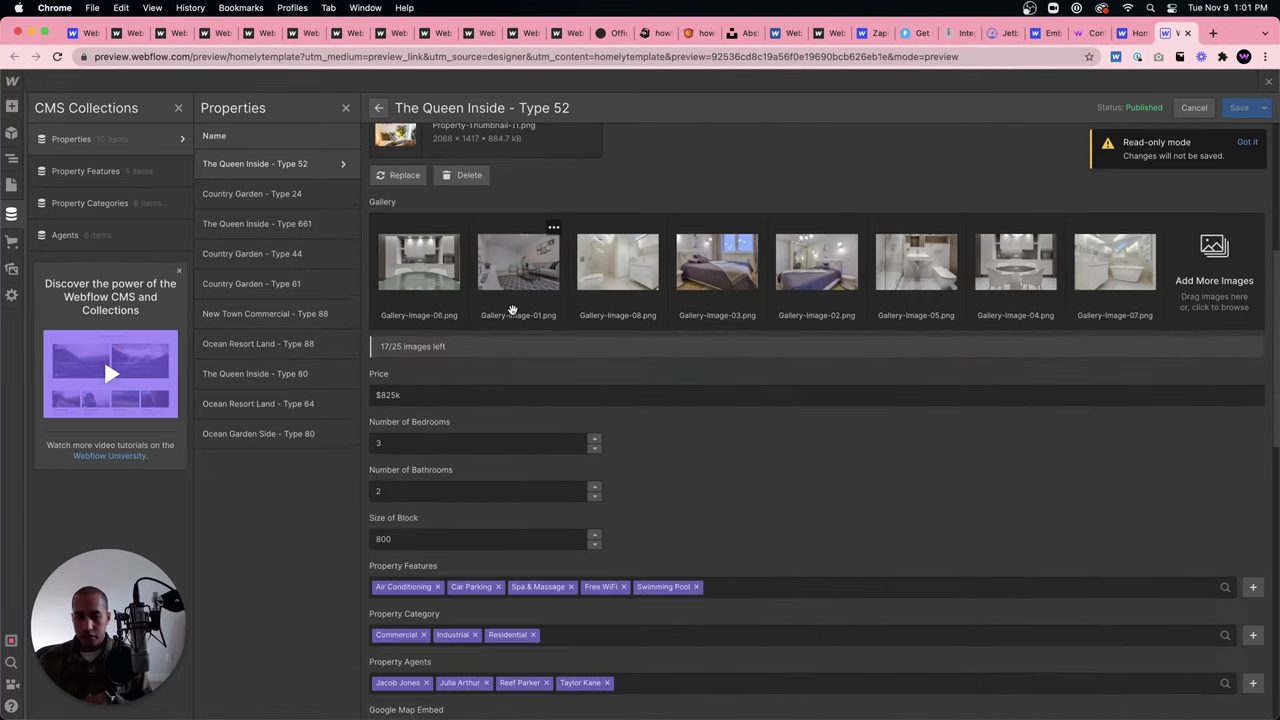
scroll(489, 426, "down", 2)
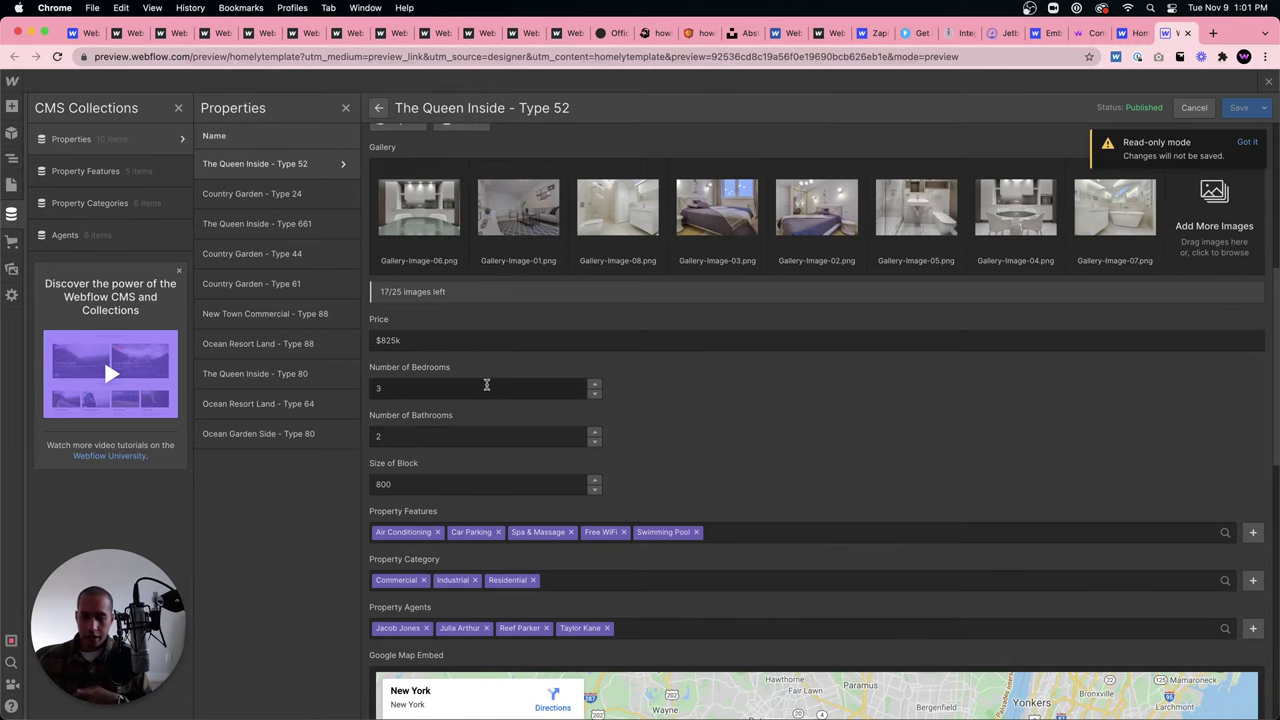
scroll(440, 480, "down", 5)
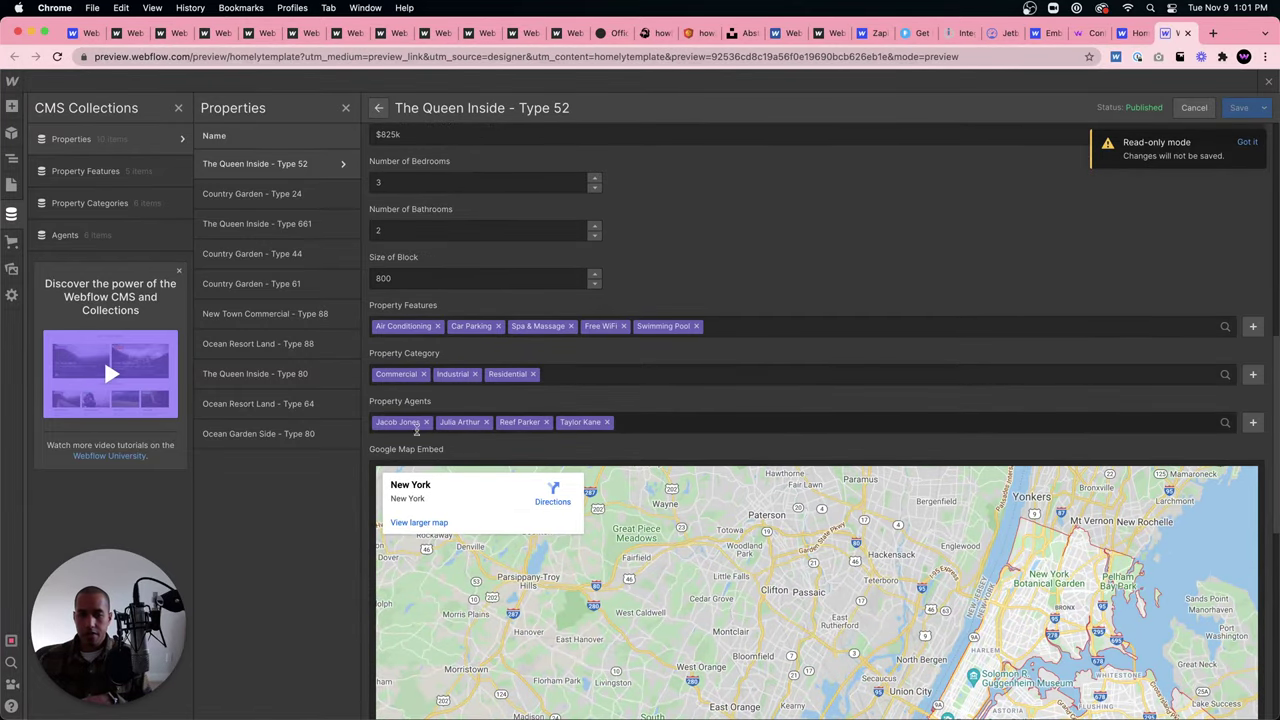
scroll(505, 427, "down", 12)
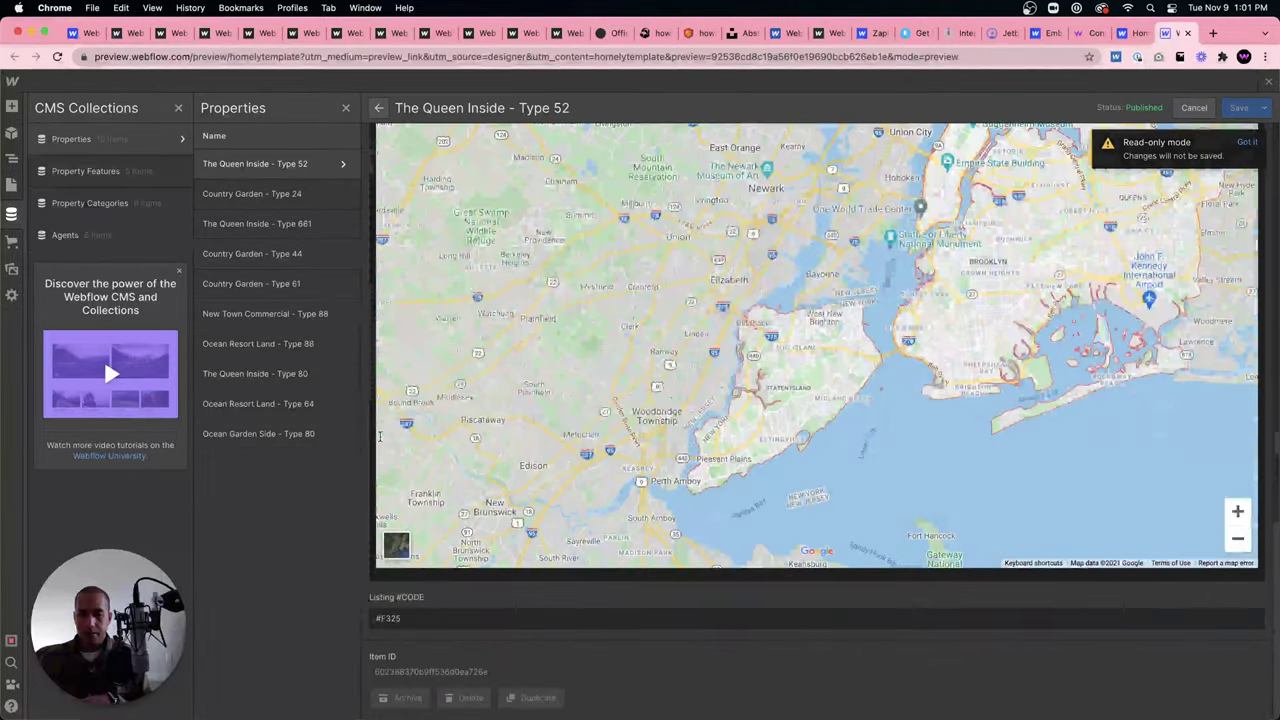
scroll(380, 434, "up", 2)
scroll(380, 434, "down", 3)
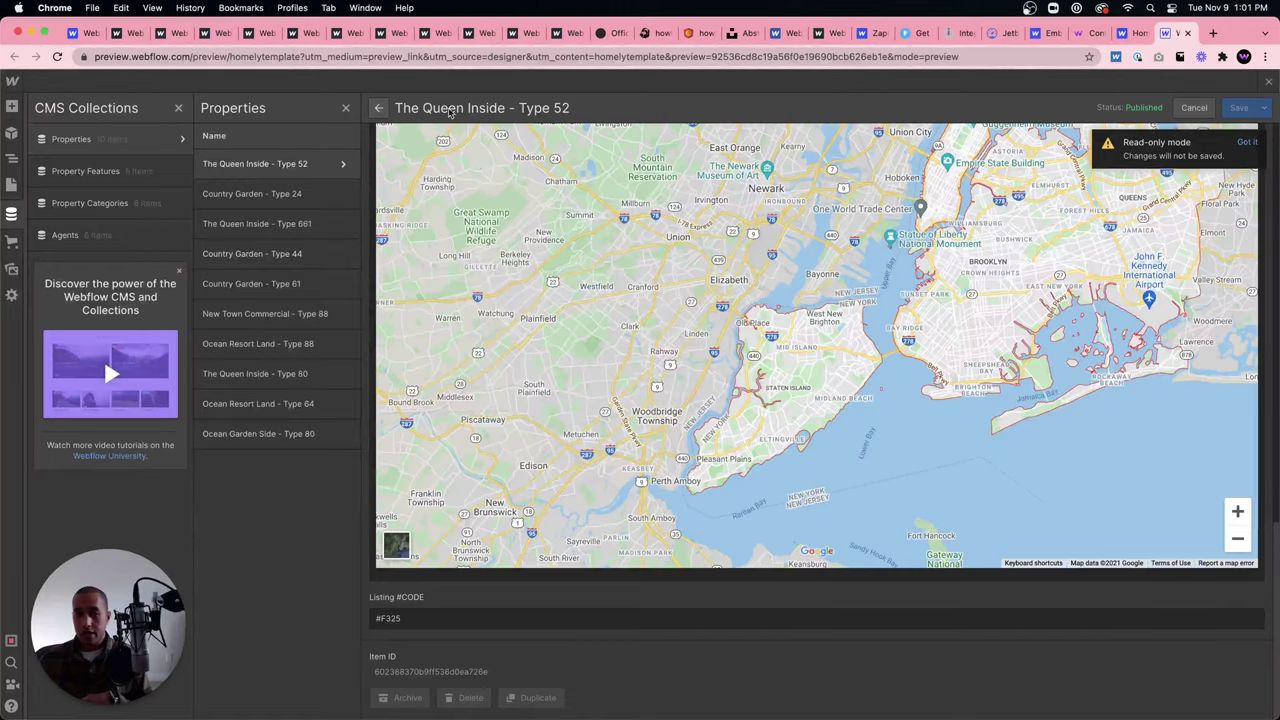
scroll(500, 166, "up", 15)
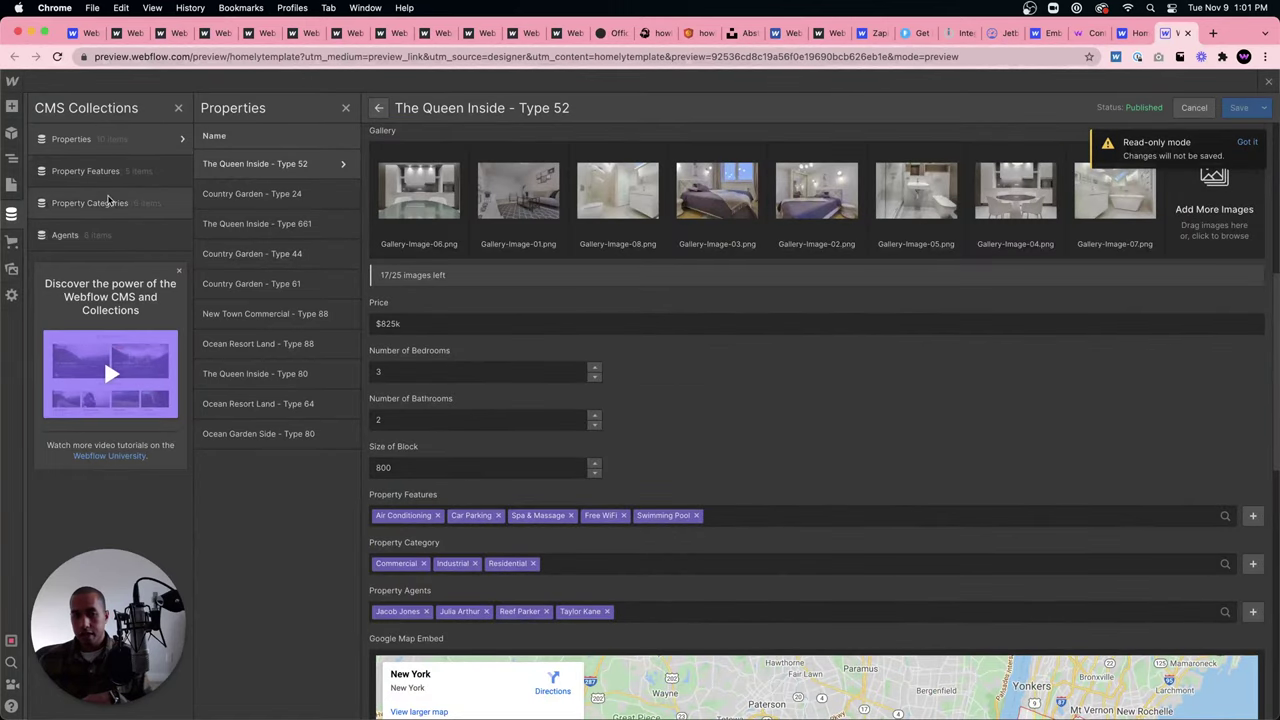
Open the Property Features Template page, select its Body, then view the Property Categories Template.
left_click(11, 185)
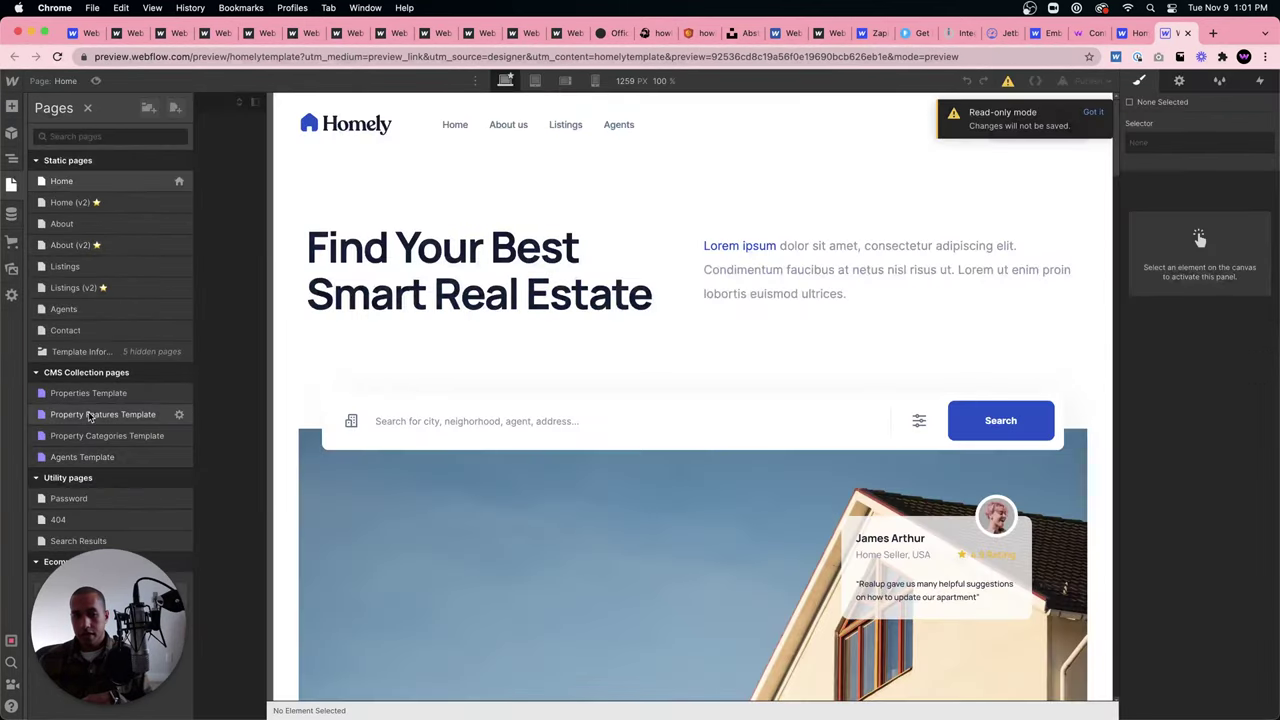
left_click(110, 414)
left_click(463, 323)
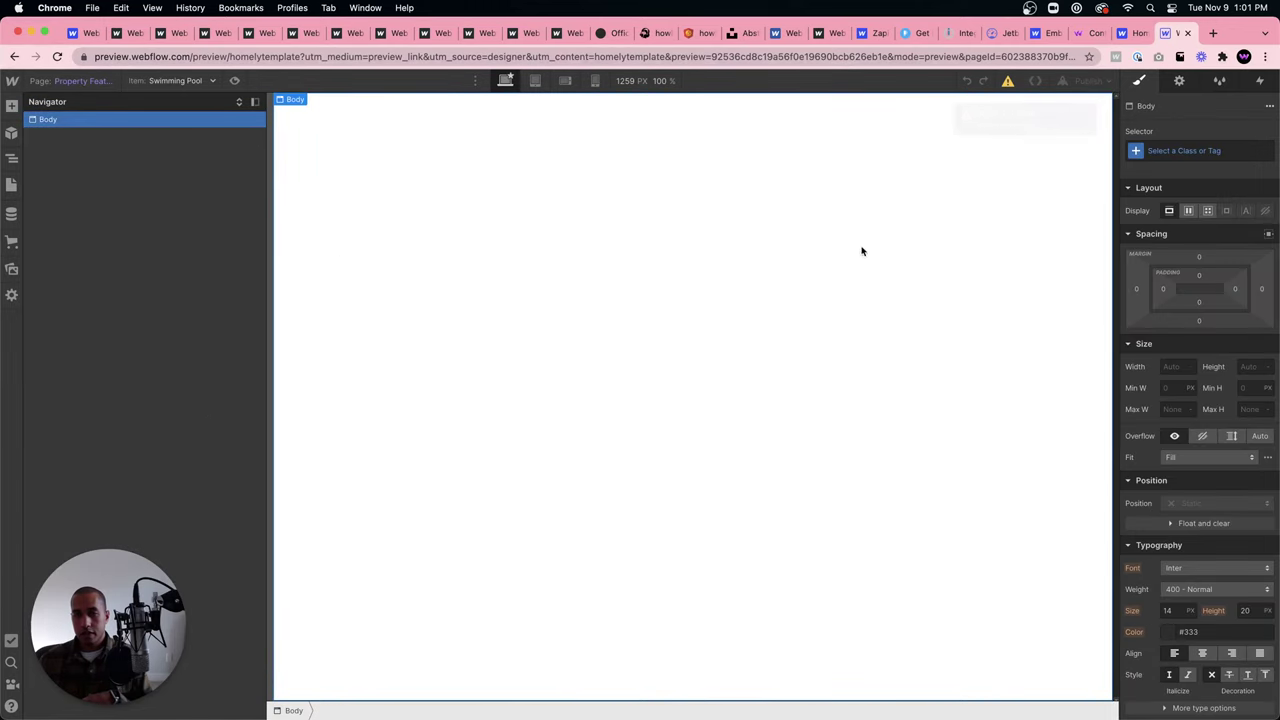
left_click(11, 185)
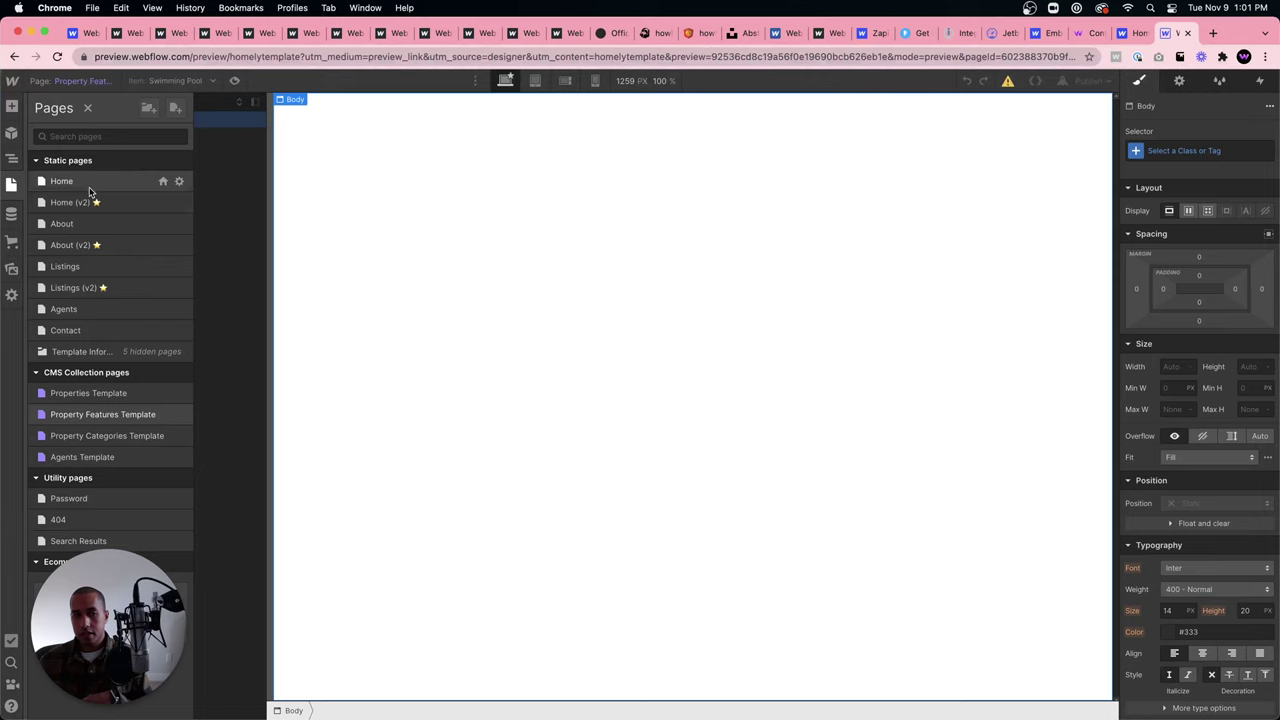
left_click(84, 436)
scroll(512, 306, "down", 3)
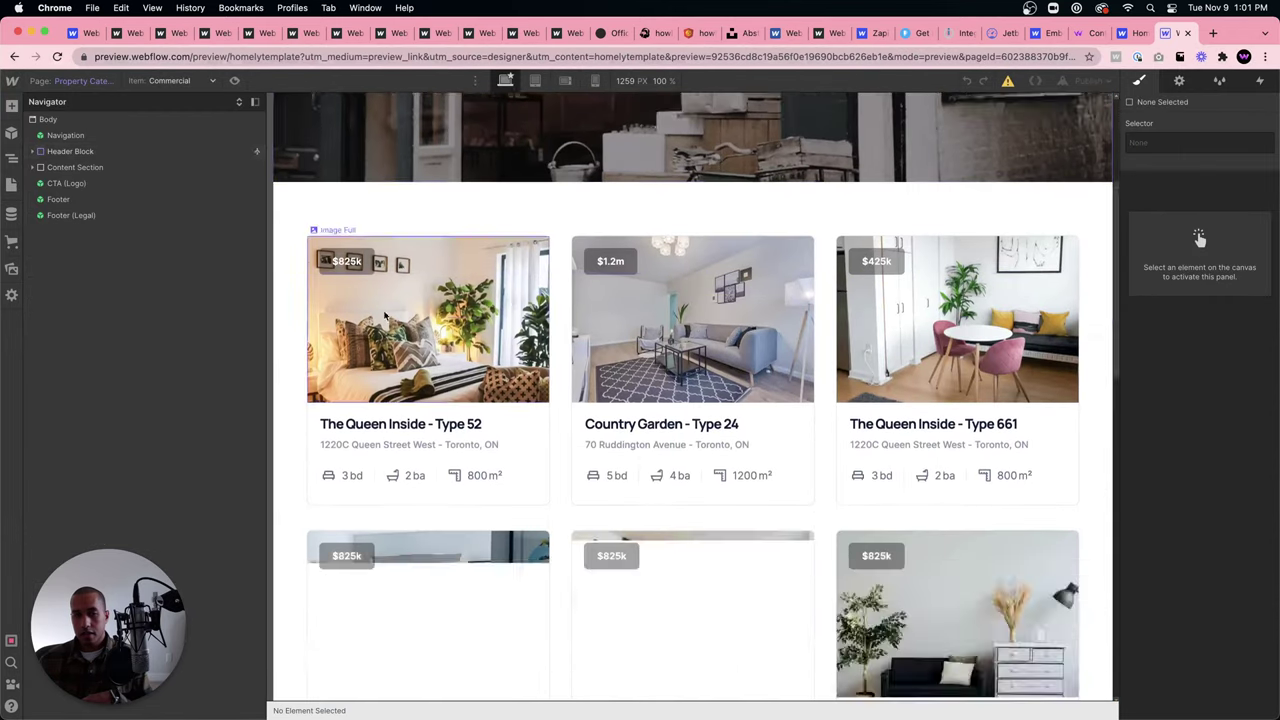
scroll(512, 306, "up", 2)
Compare the Property Features Template with the Agents Template page, returning to Property Features.
left_click(11, 185)
left_click(110, 414)
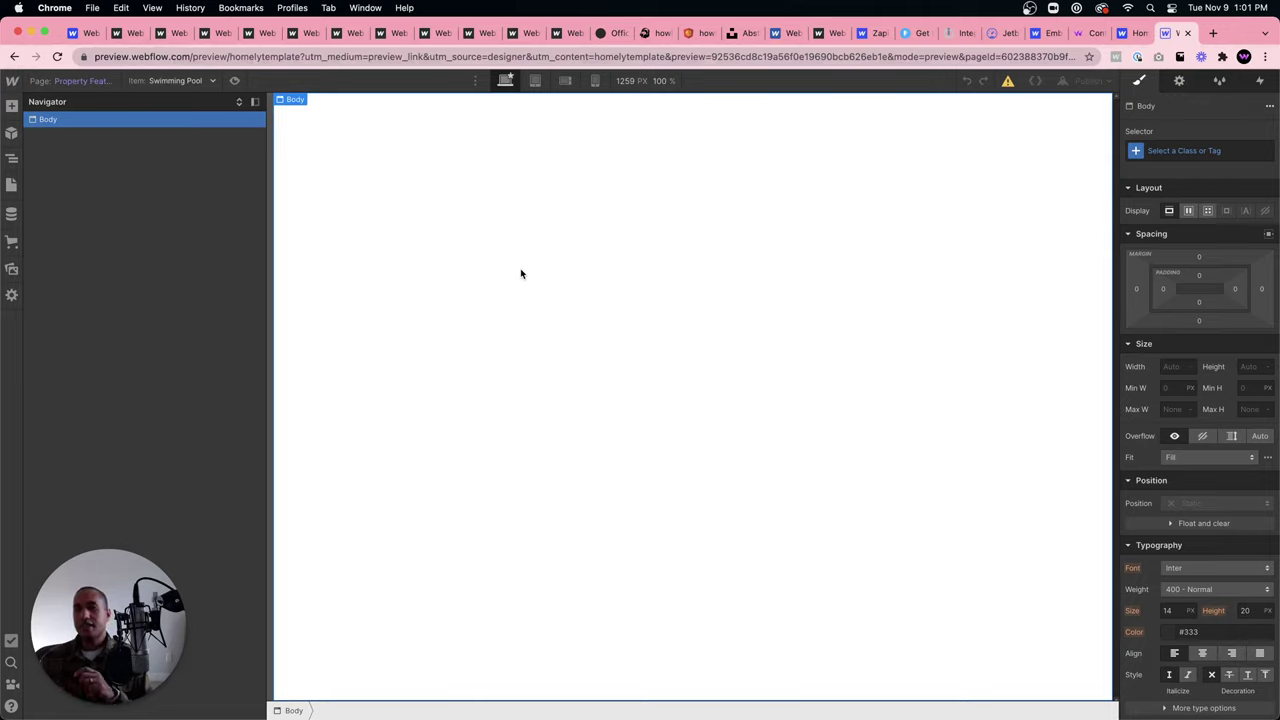
left_click(11, 187)
left_click(90, 454)
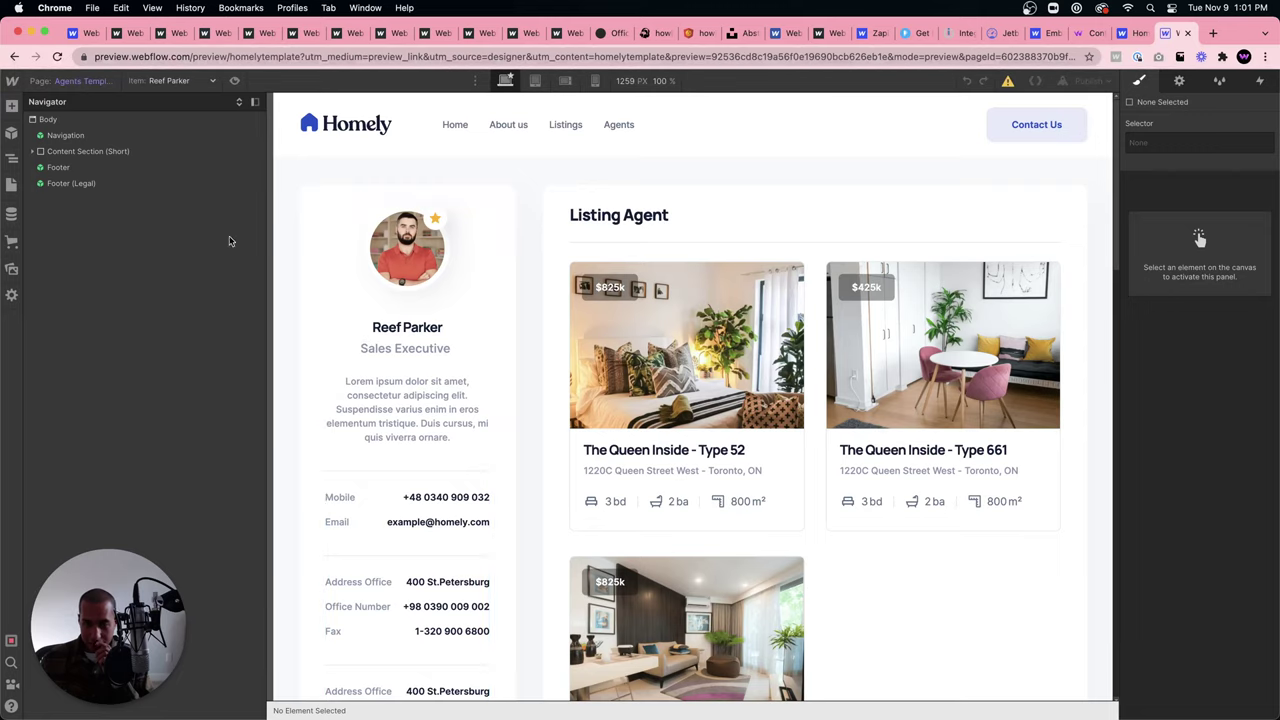
left_click(12, 185)
left_click(74, 416)
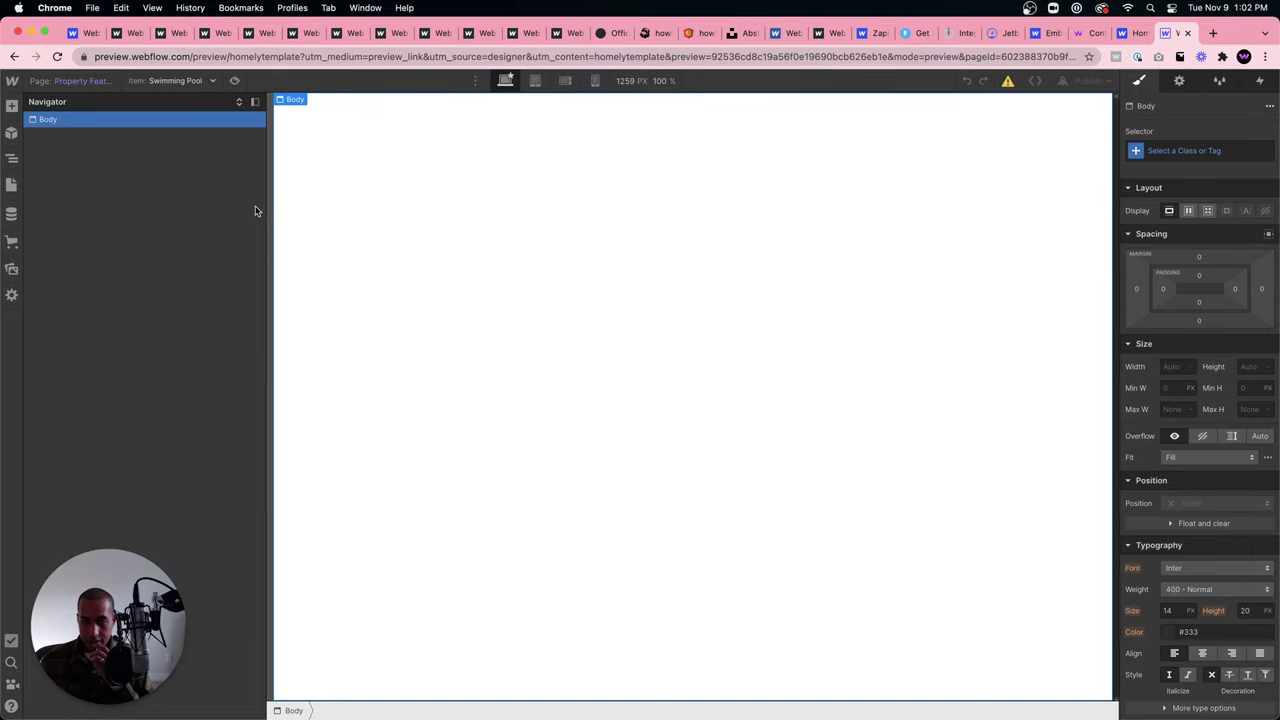
Open the Home page, select the hero Header section, and close the Designer preview.
left_click(11, 184)
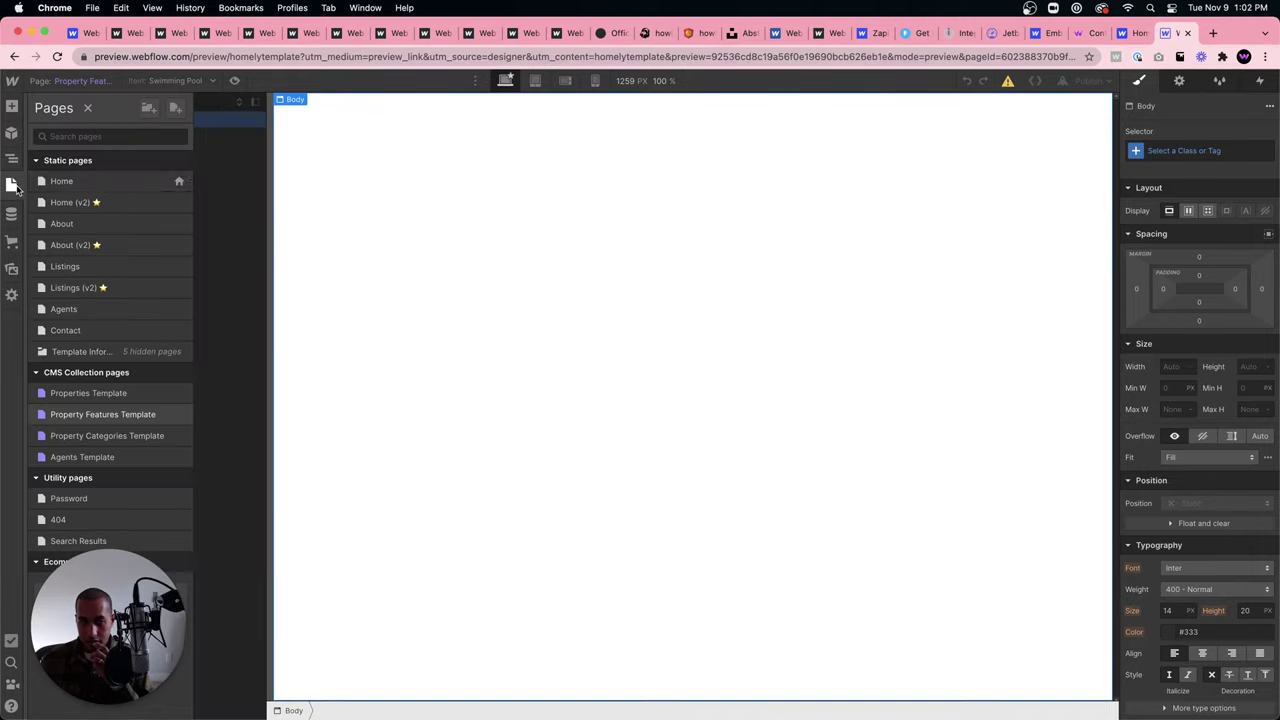
left_click(102, 181)
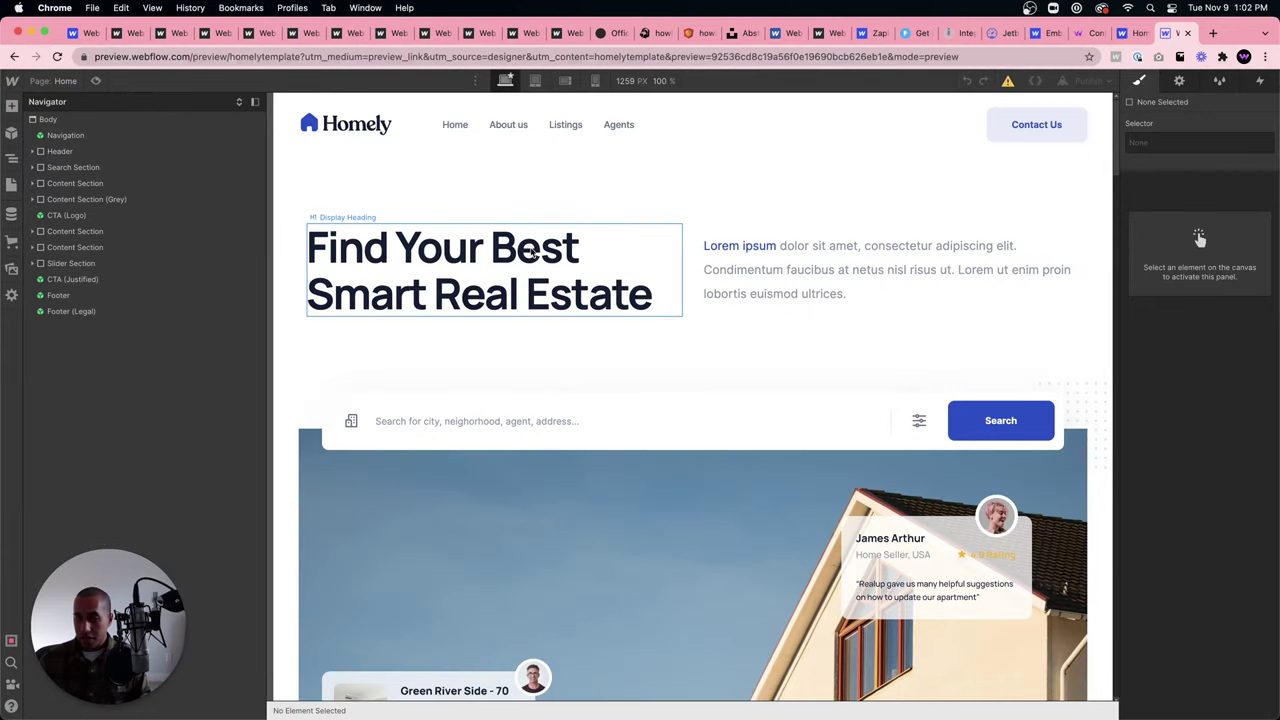
left_click(695, 225)
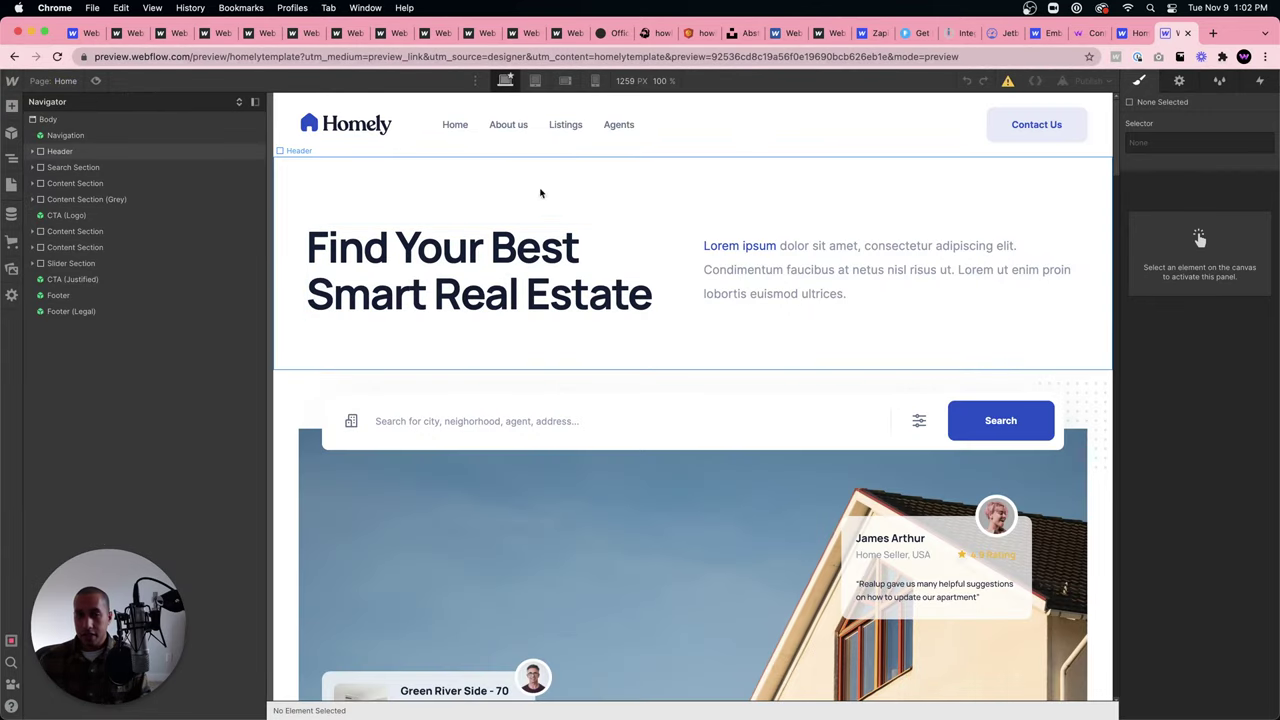
left_click(1188, 33)
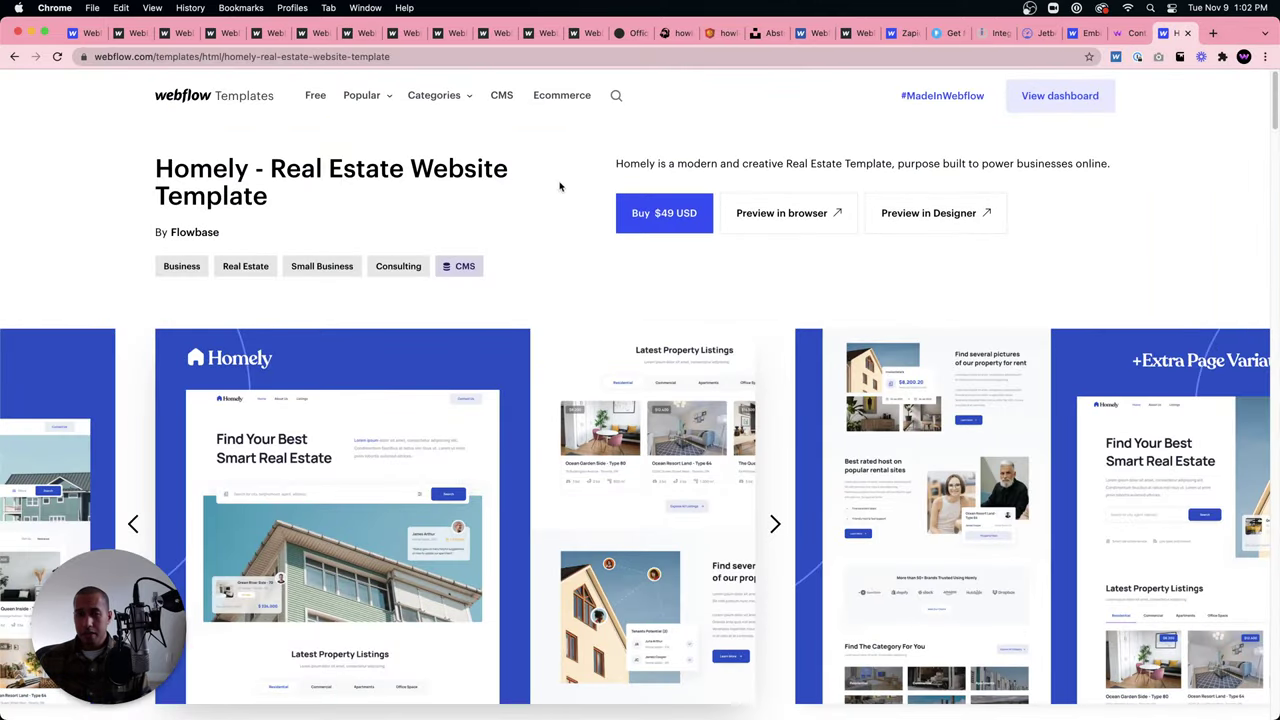
Glance through the Webflow Templates gallery, then close that tab.
left_click(228, 100)
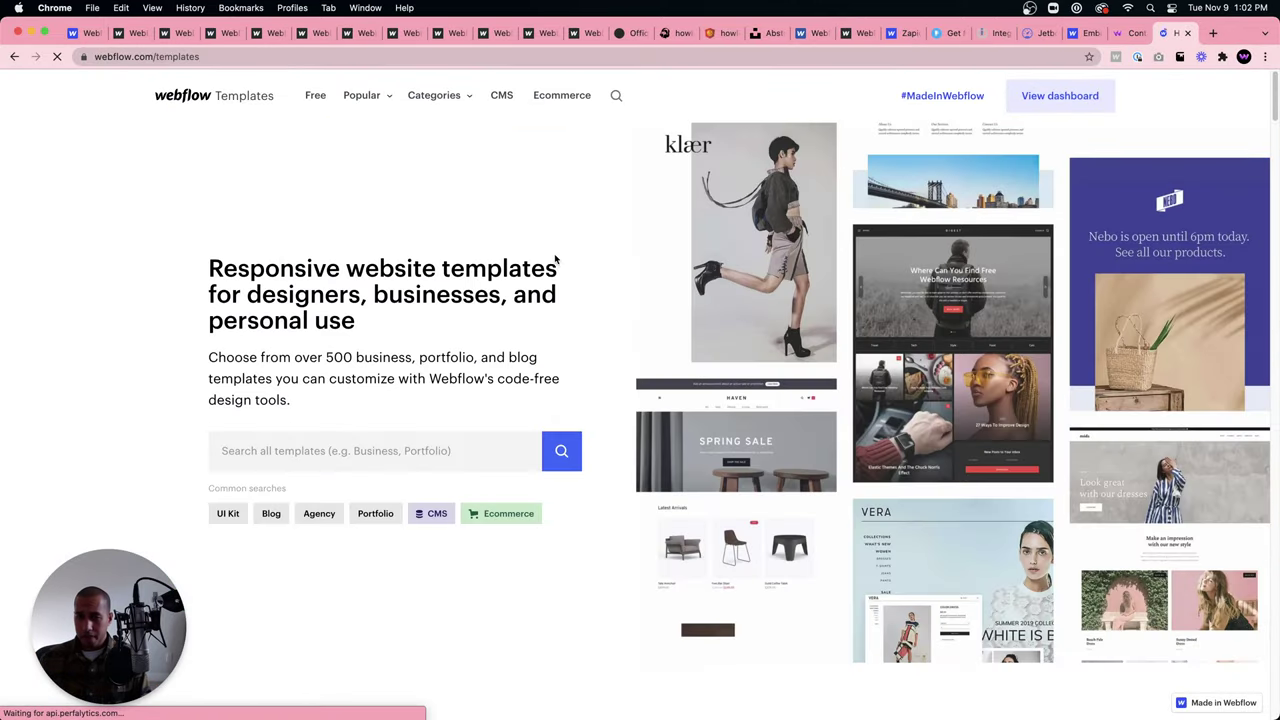
scroll(530, 290, "down", 5)
scroll(521, 298, "up", 10)
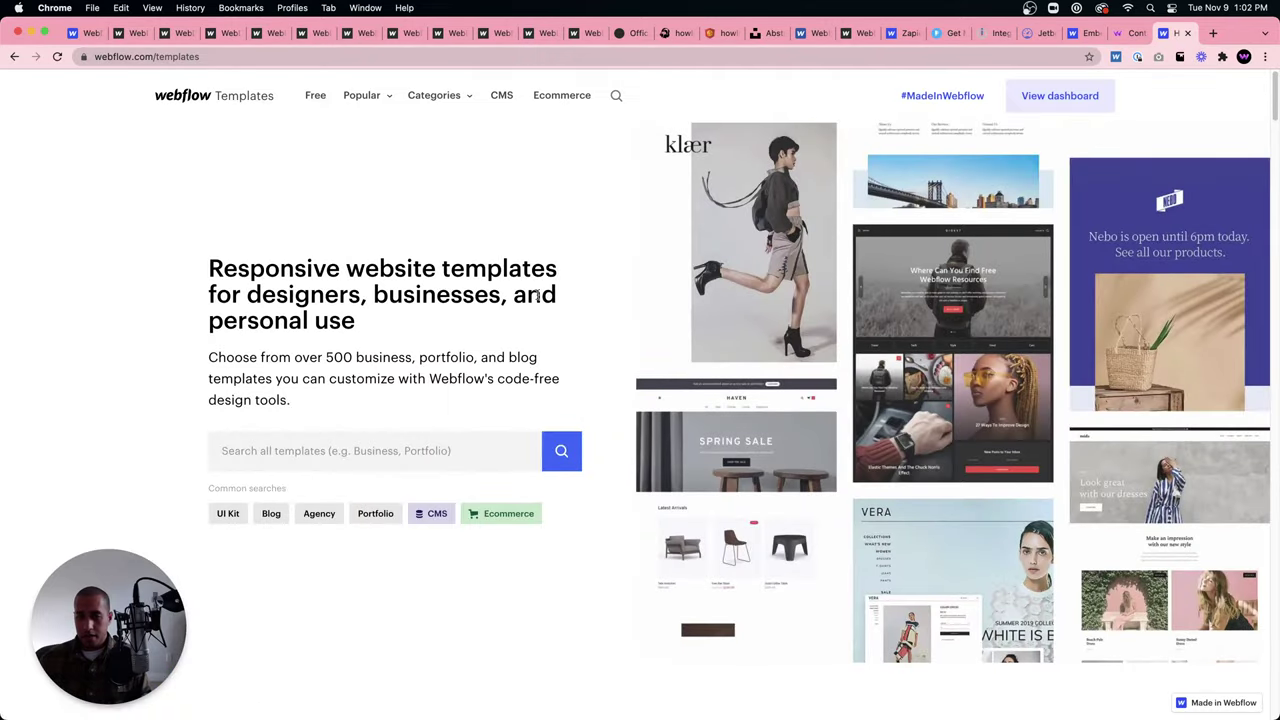
left_click(1188, 33)
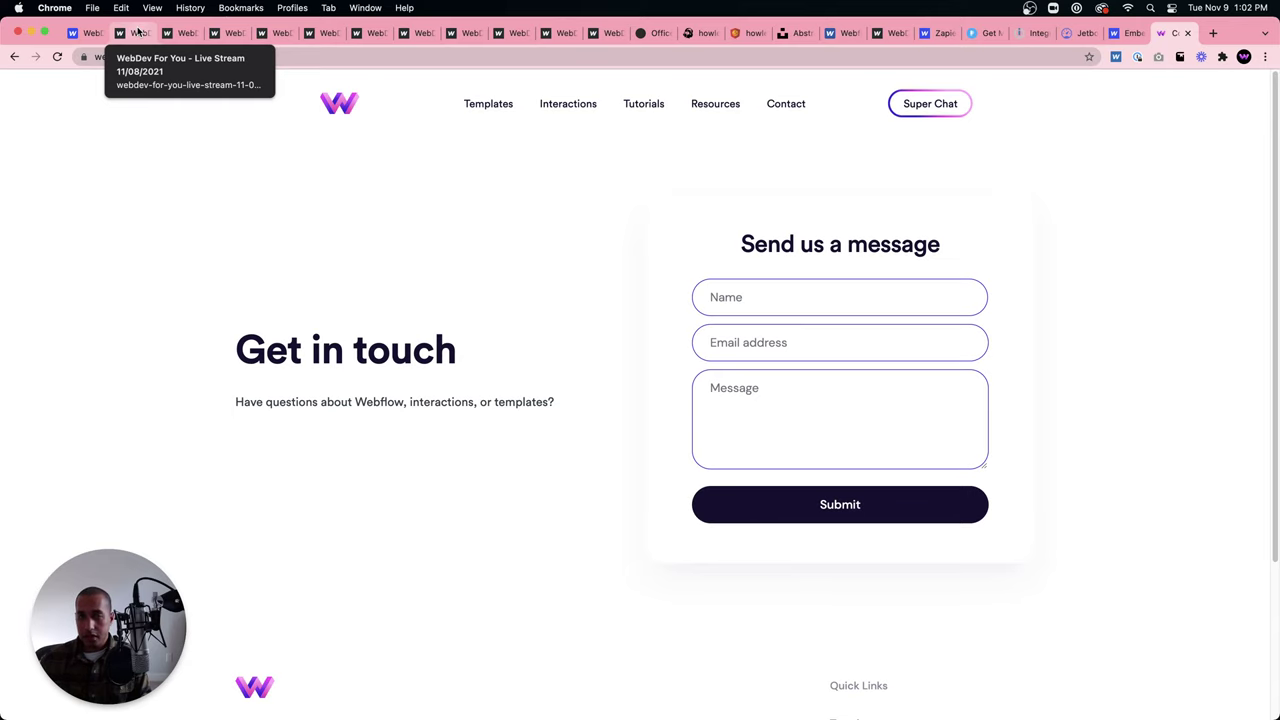
Close the live-stream site tab and the nine Webflow tabs that follow it.
left_click(140, 33)
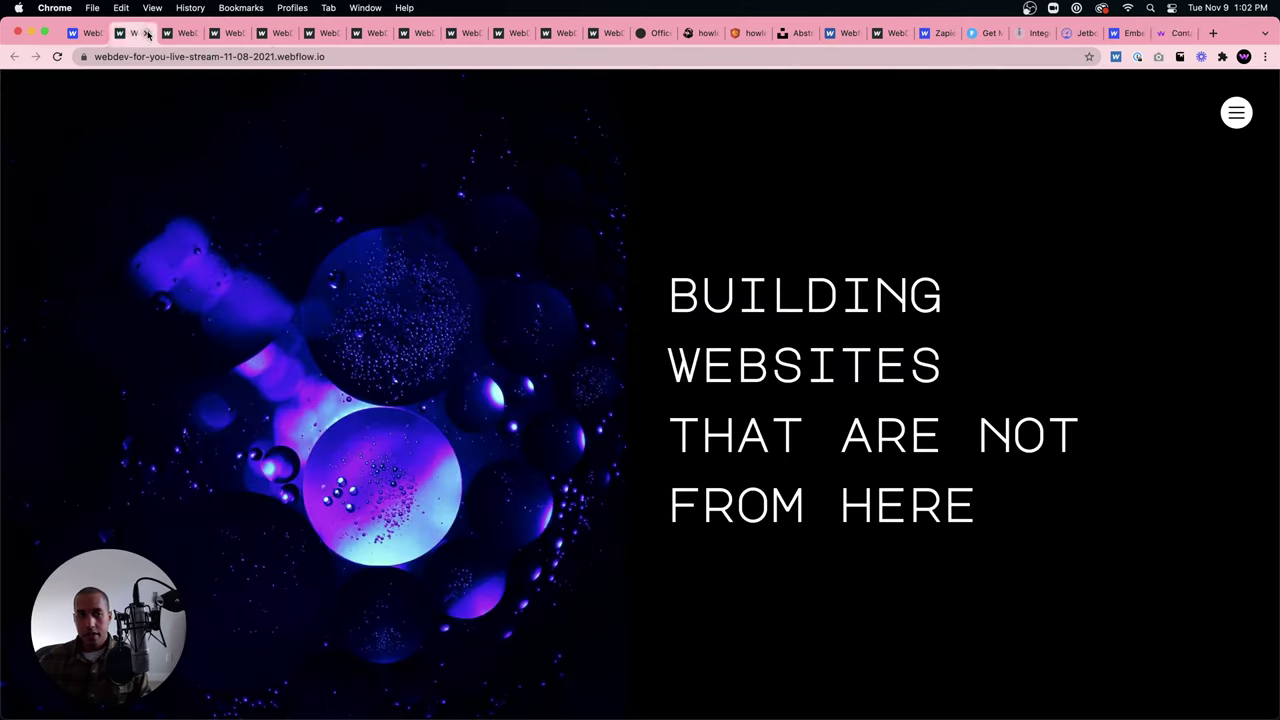
left_click(150, 33)
left_click(150, 33)
left_click(150, 33)
left_click(151, 33)
left_click(151, 33)
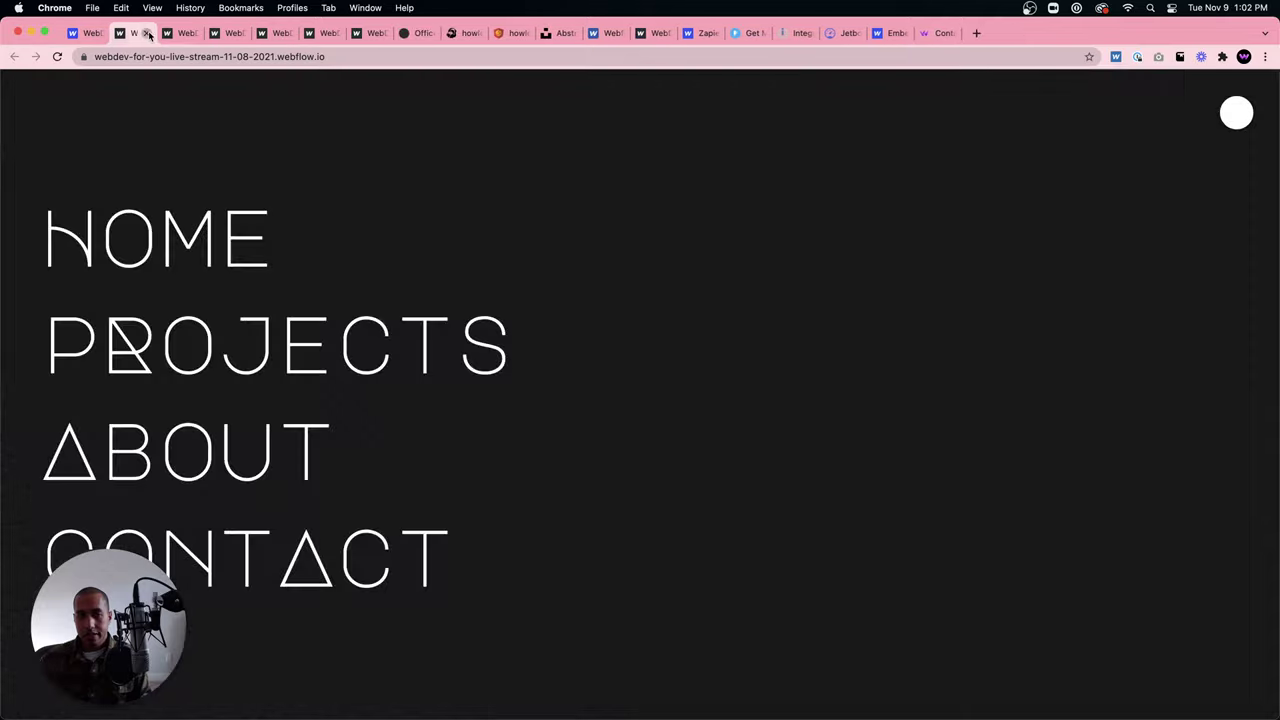
left_click(151, 33)
left_click(151, 33)
left_click(151, 33)
left_click(151, 33)
left_click(151, 33)
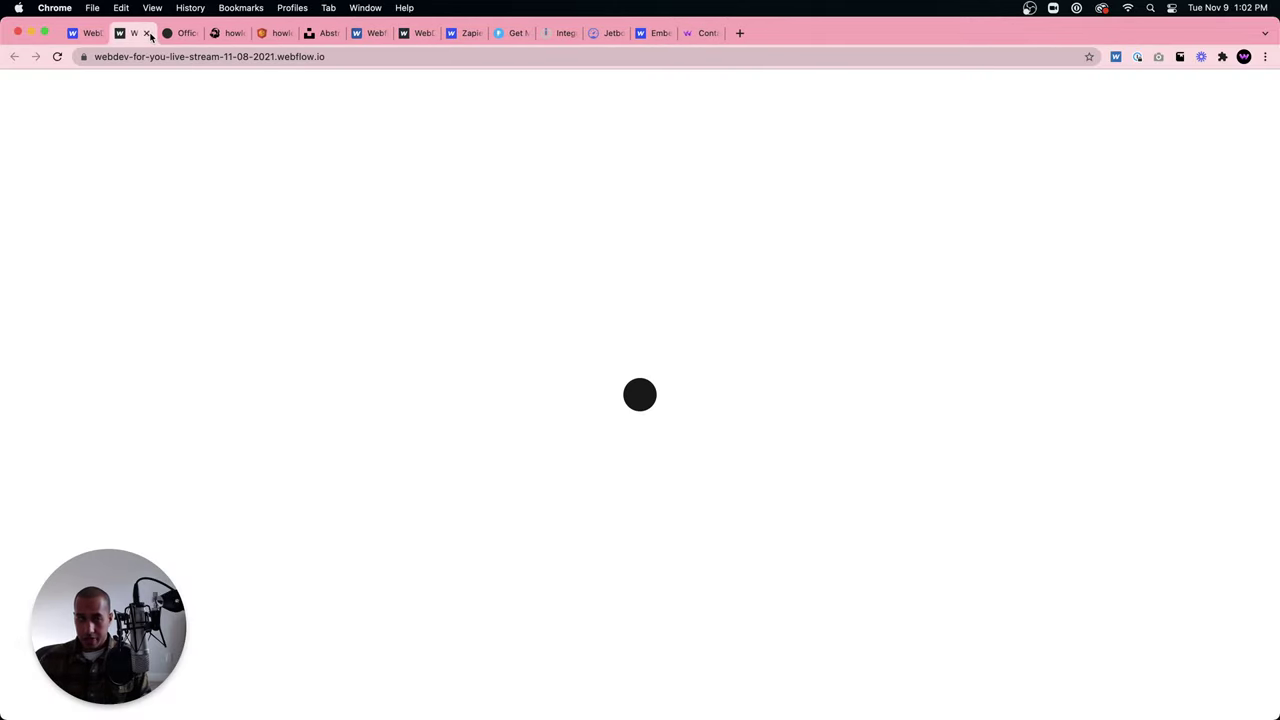
left_click(151, 33)
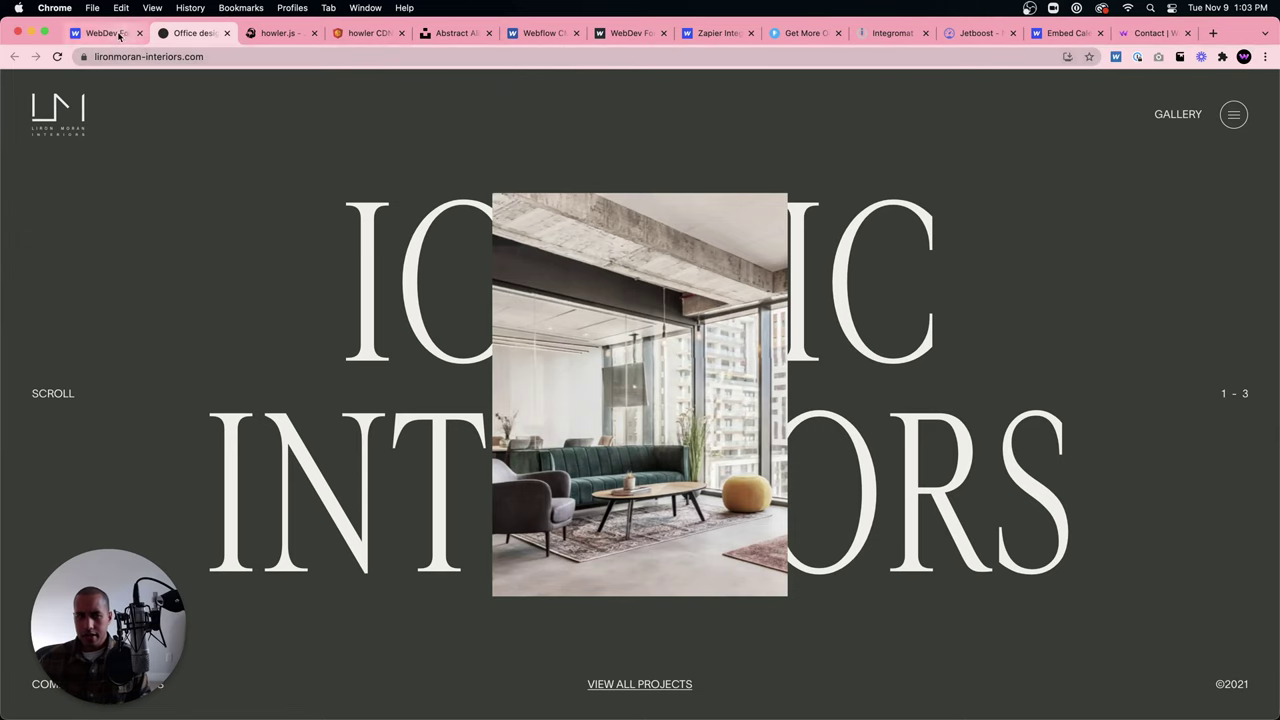
Switch to the howler.js site tab.
left_click(277, 33)
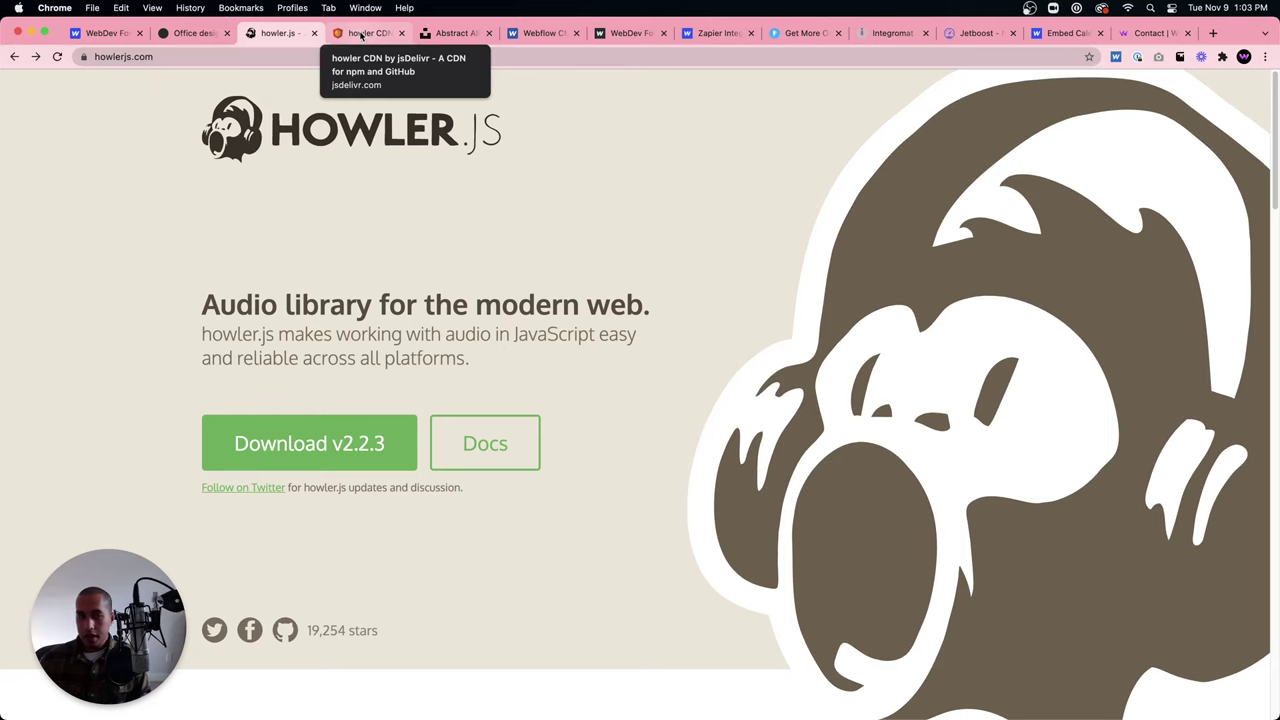
left_click(594, 40)
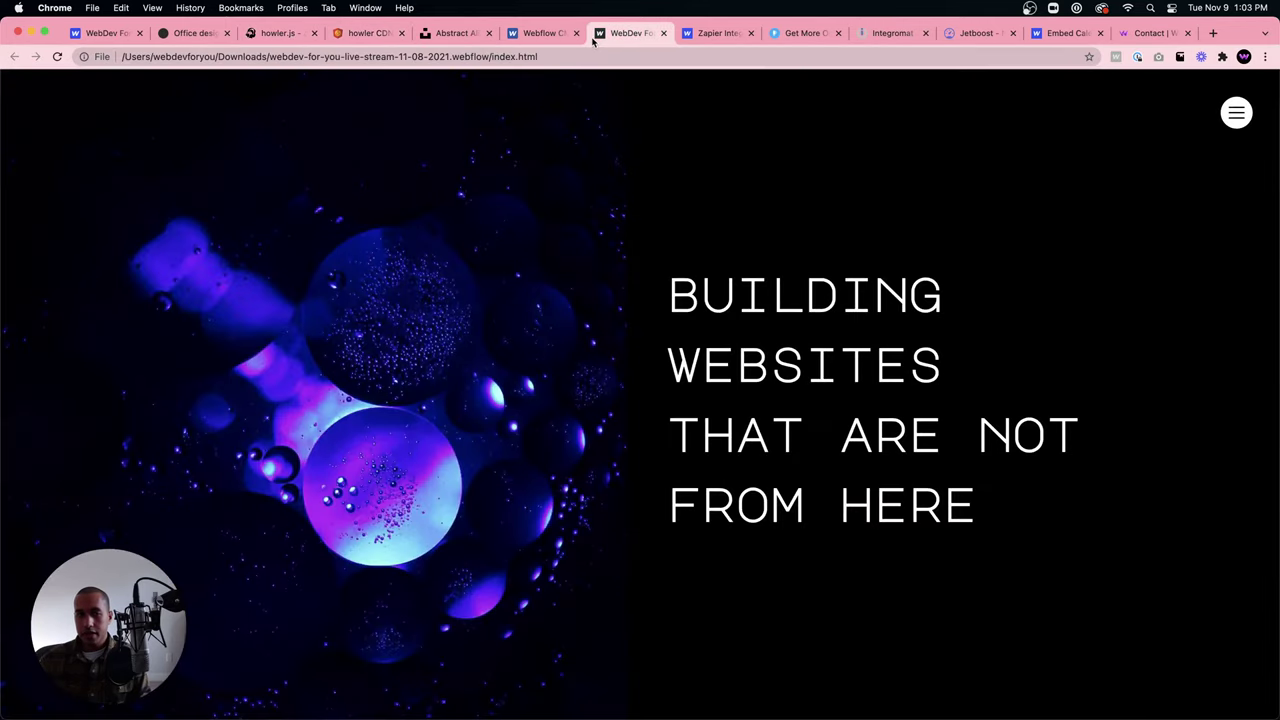
left_click(1236, 112)
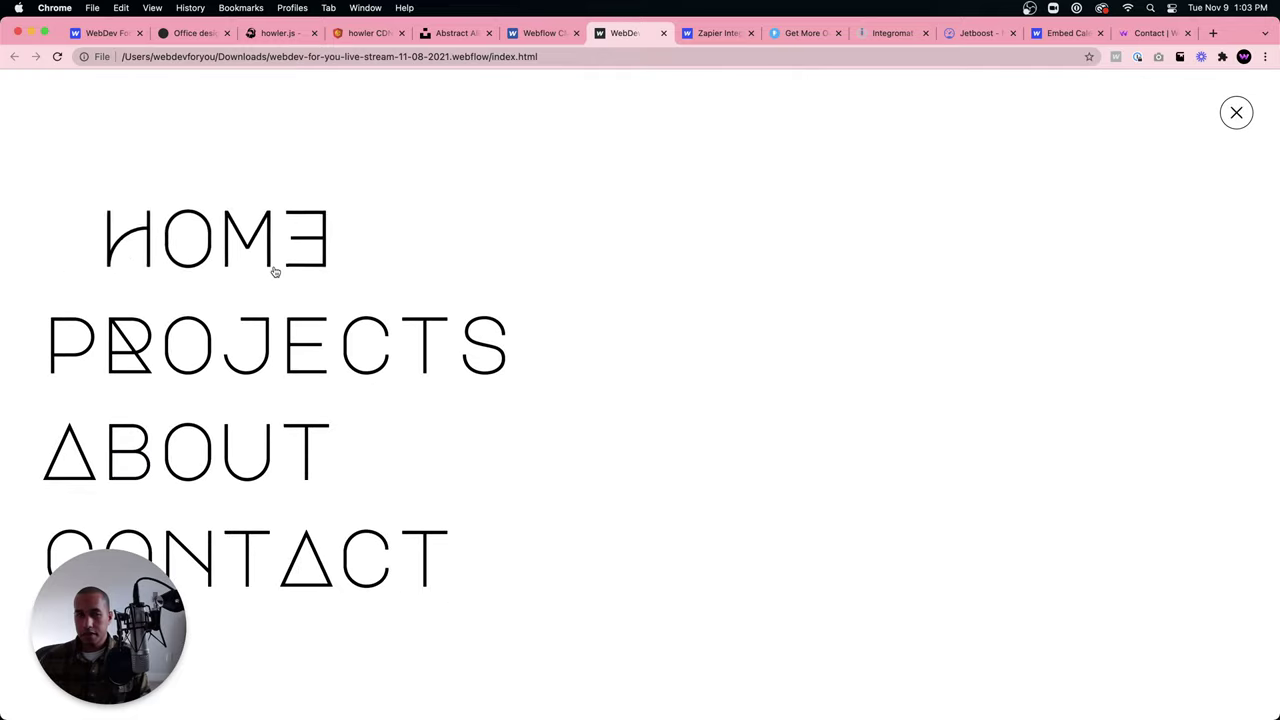
left_click(1234, 128)
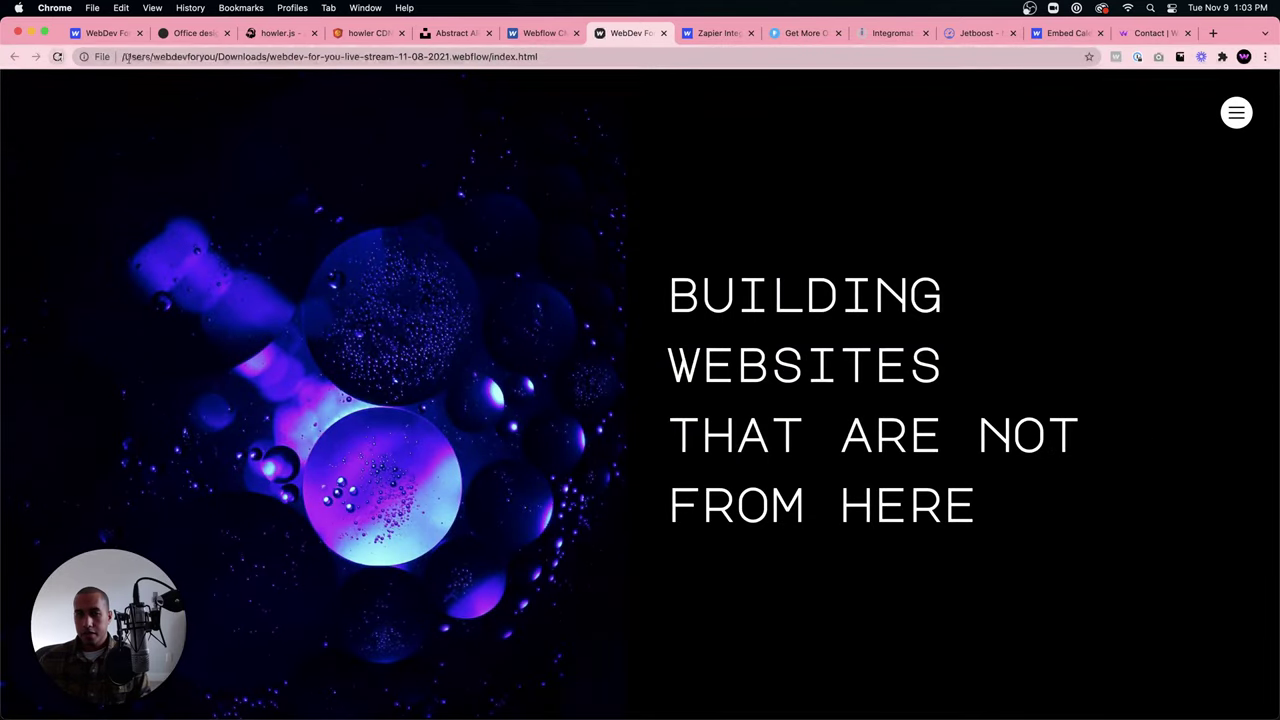
left_click(1237, 112)
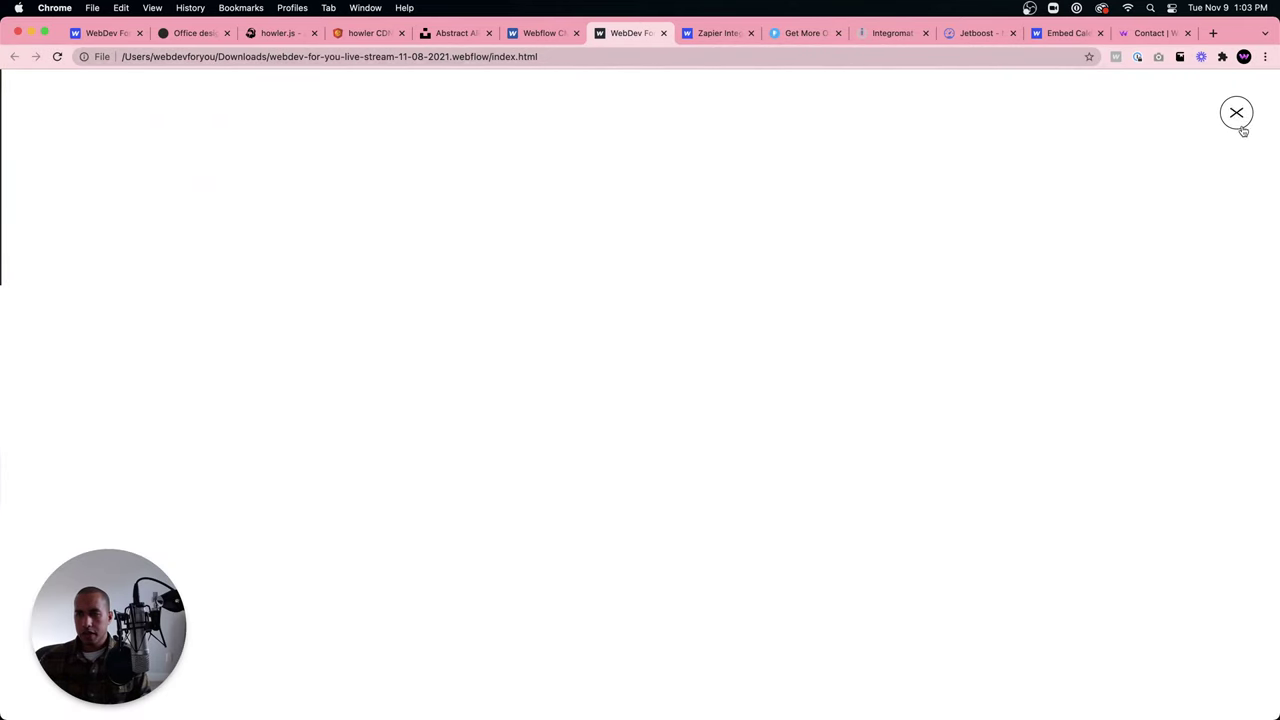
left_click(1239, 131)
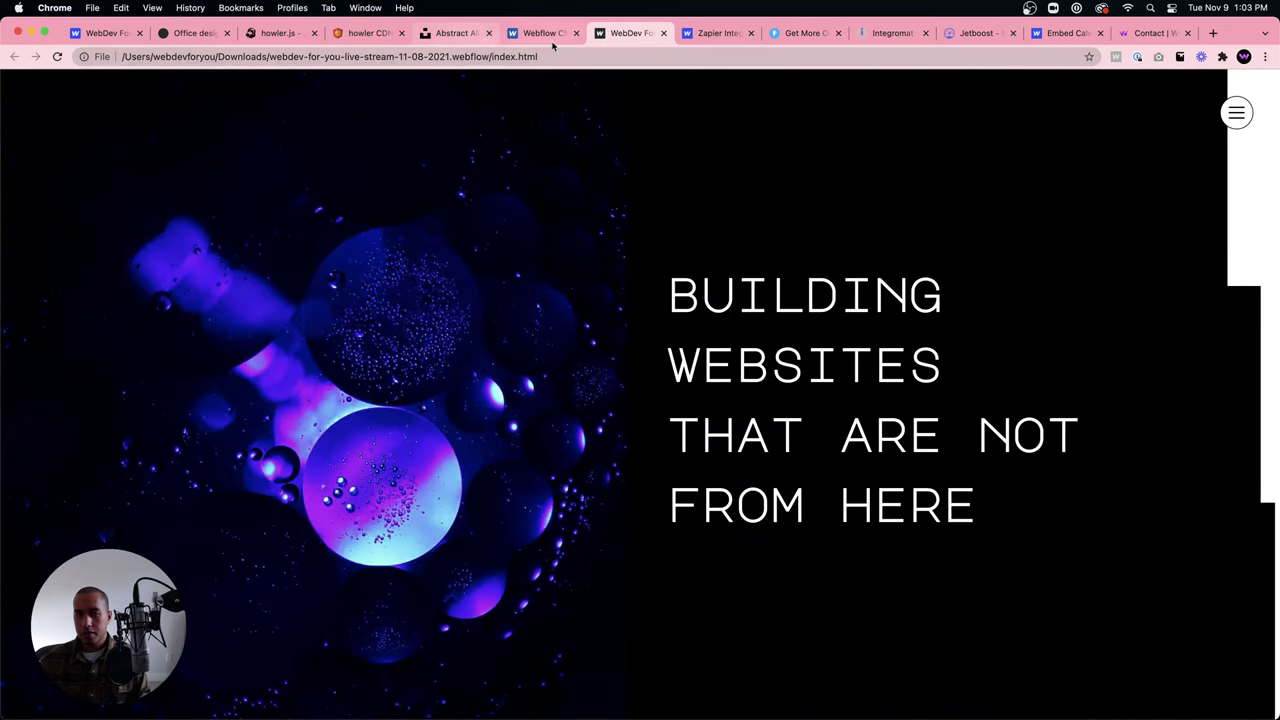